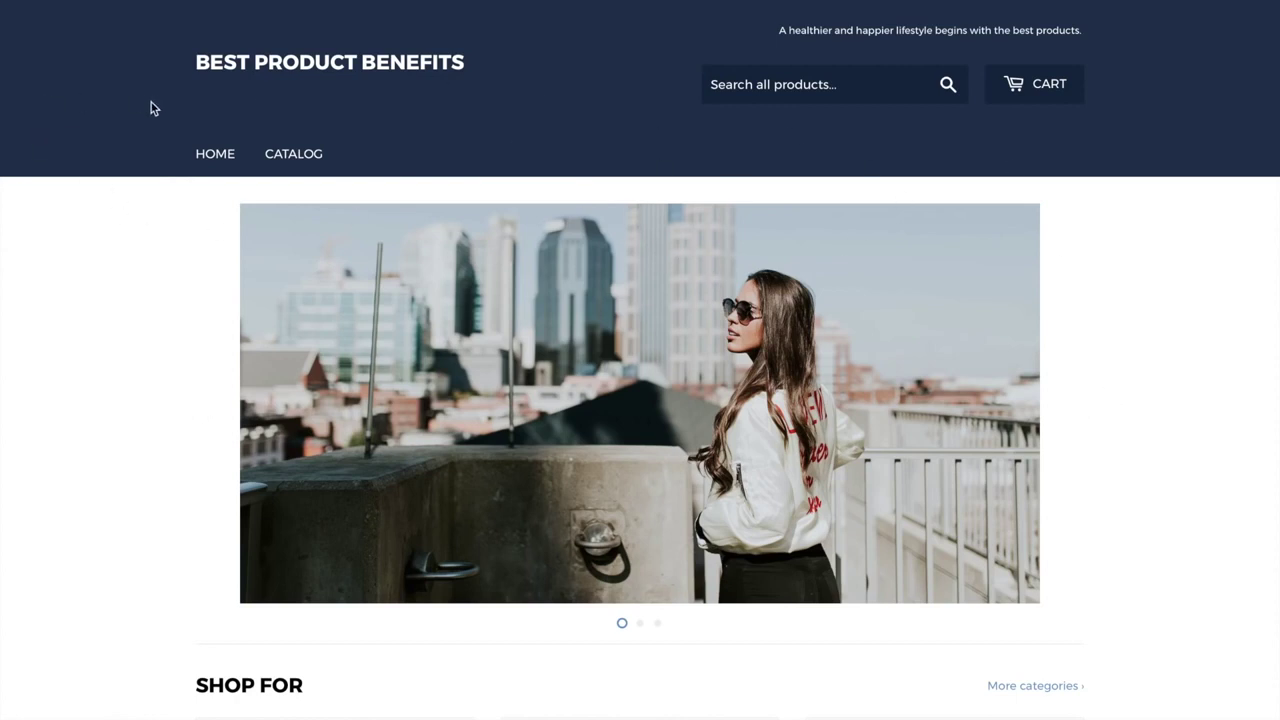
Scroll down through the store's home page and back up
scroll(76, 113, "down", 2)
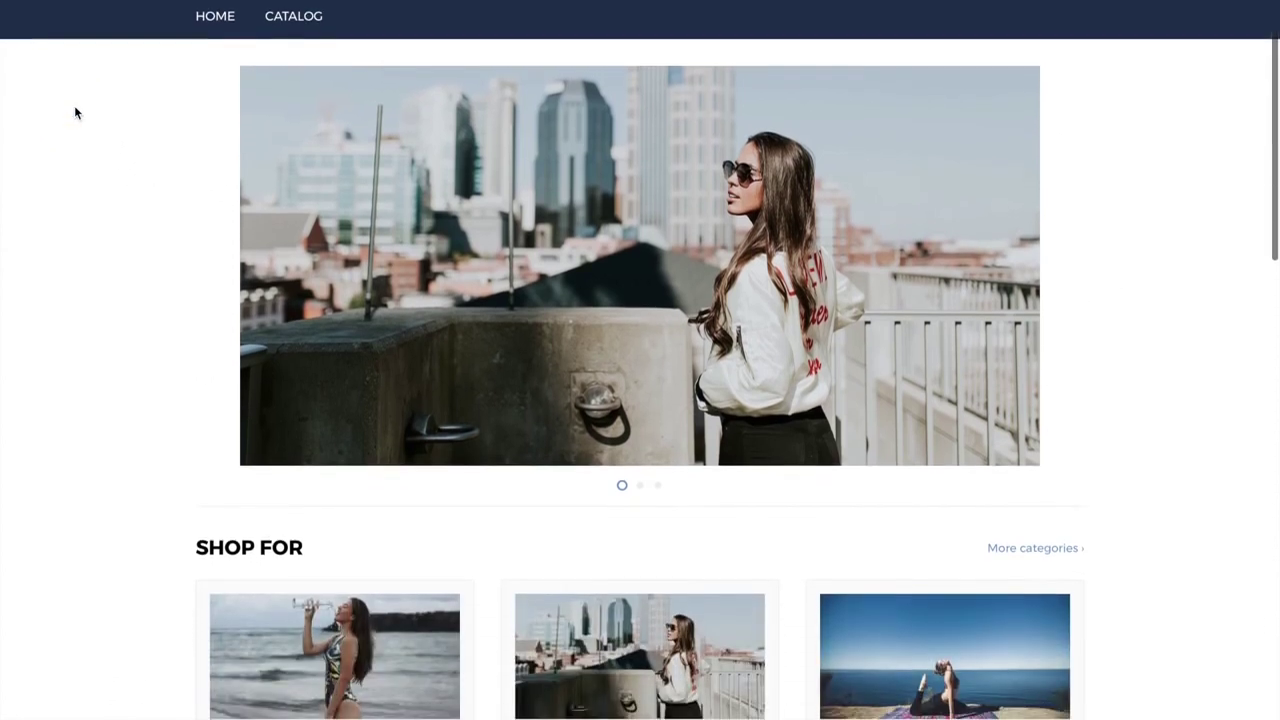
scroll(76, 113, "down", 4)
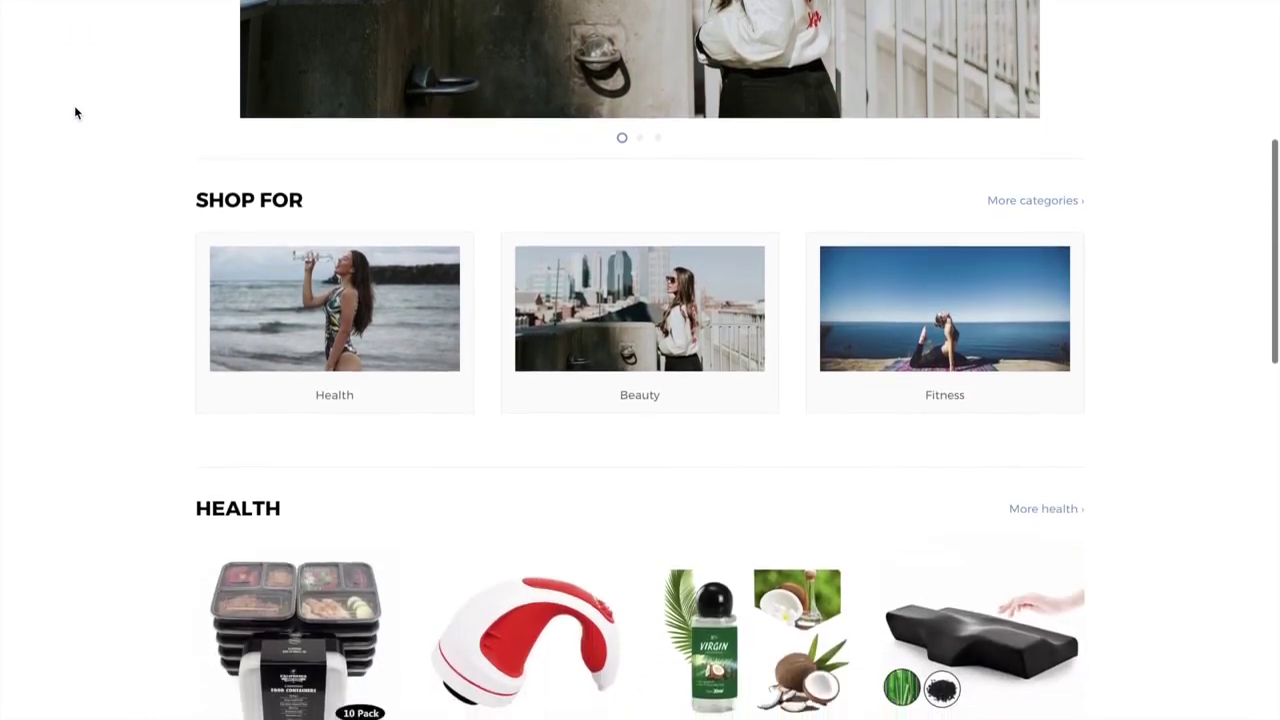
scroll(75, 113, "down", 4)
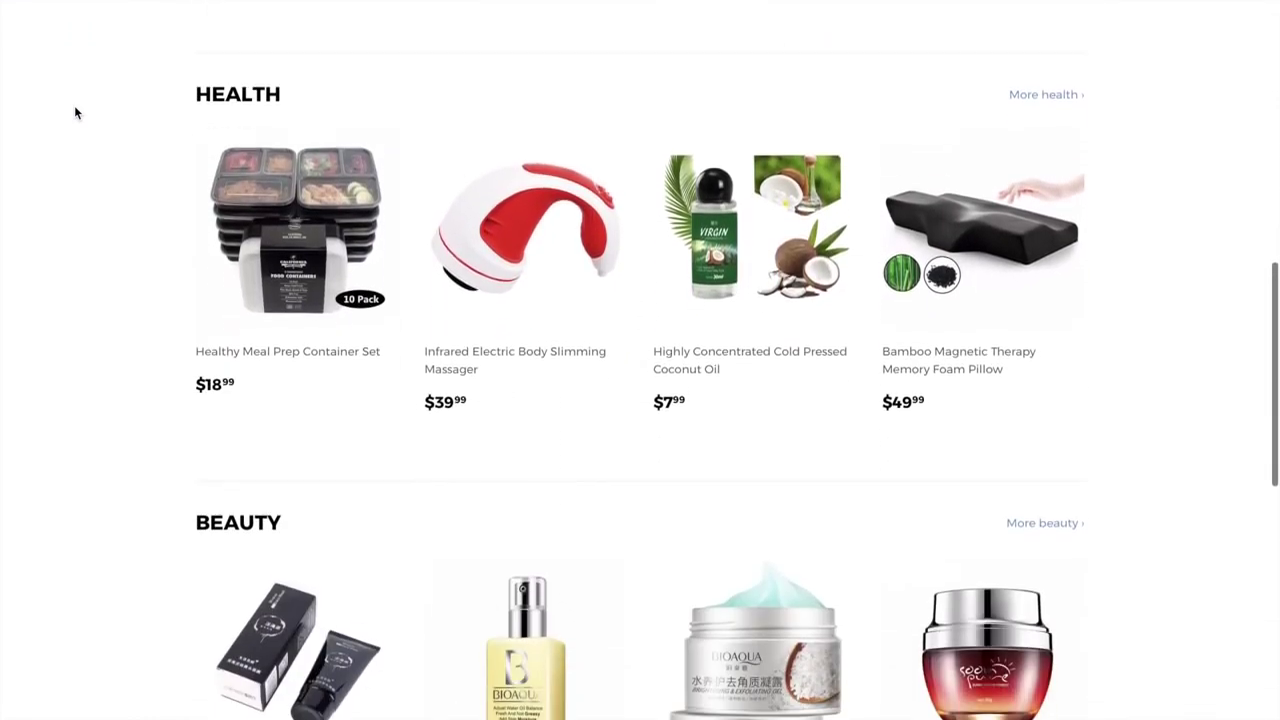
scroll(75, 113, "down", 4)
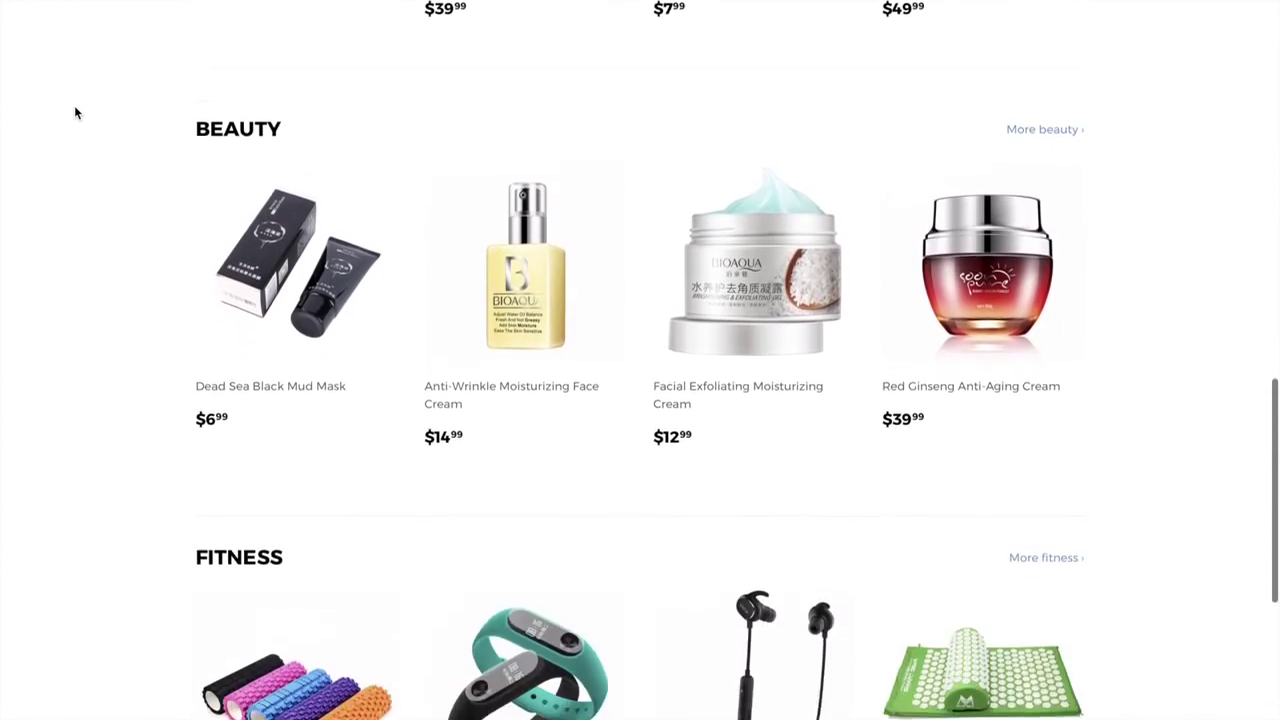
scroll(75, 113, "down", 4)
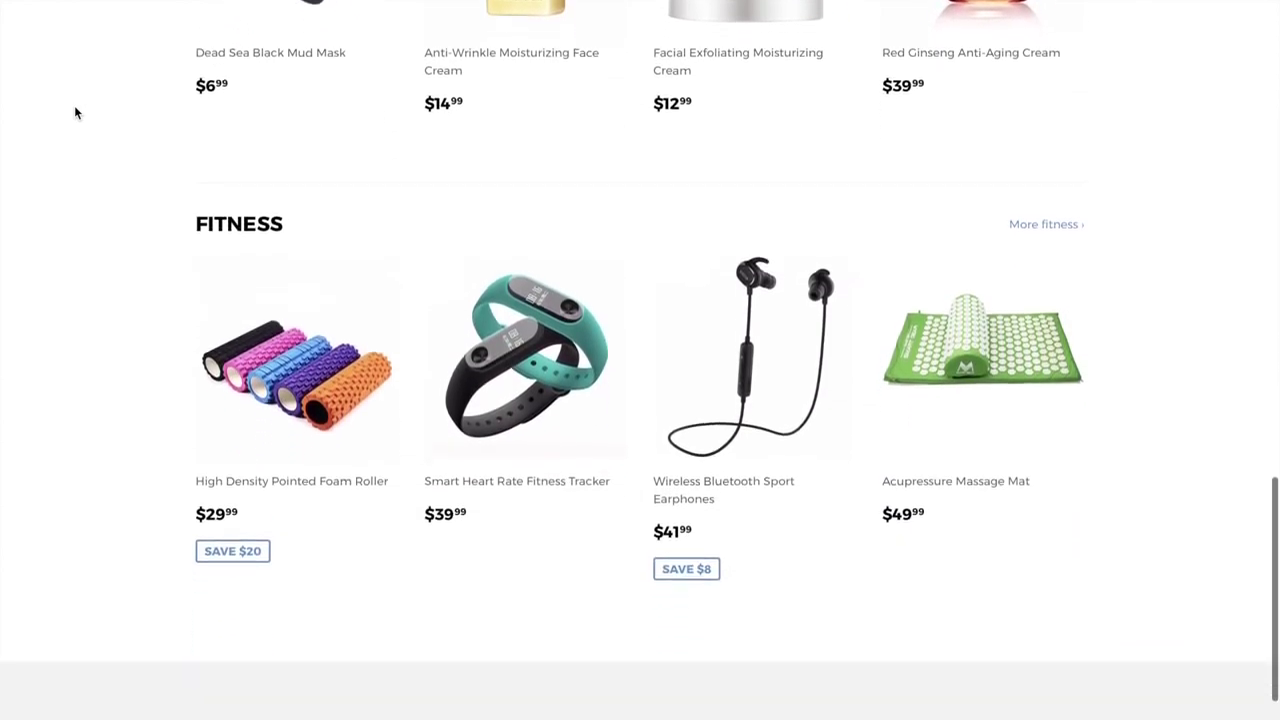
scroll(75, 113, "up", 10)
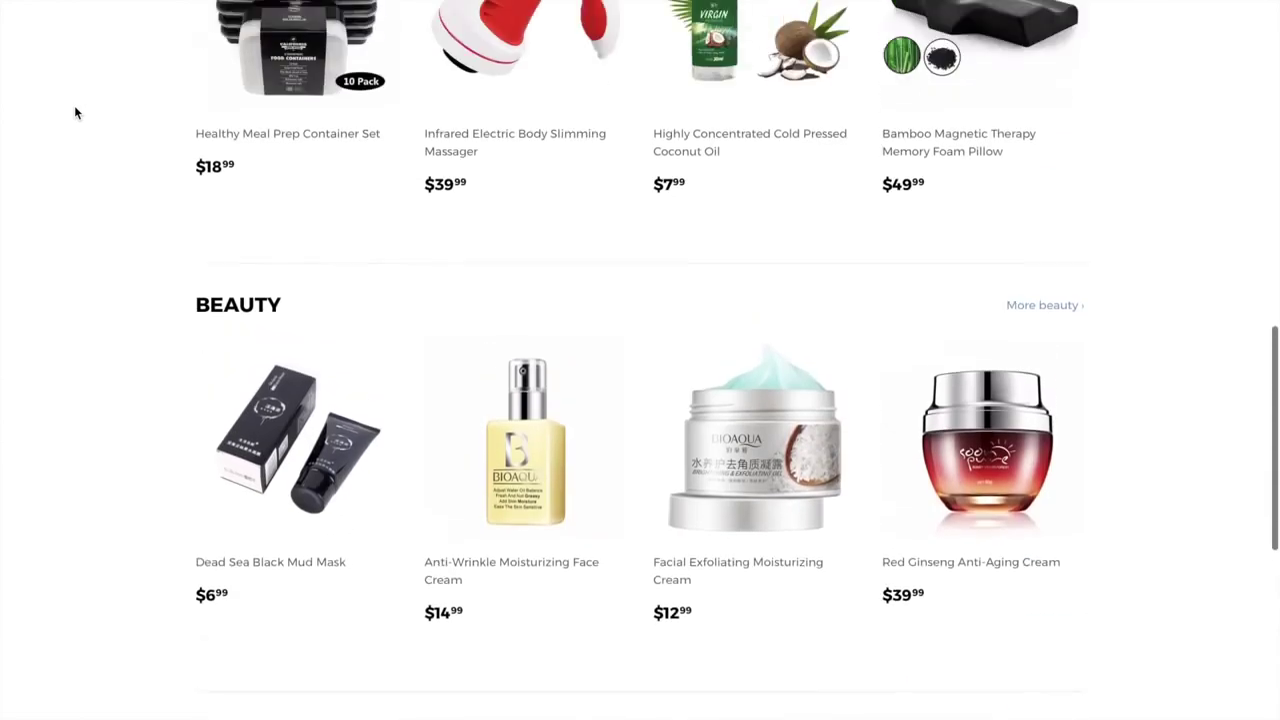
scroll(75, 113, "up", 10)
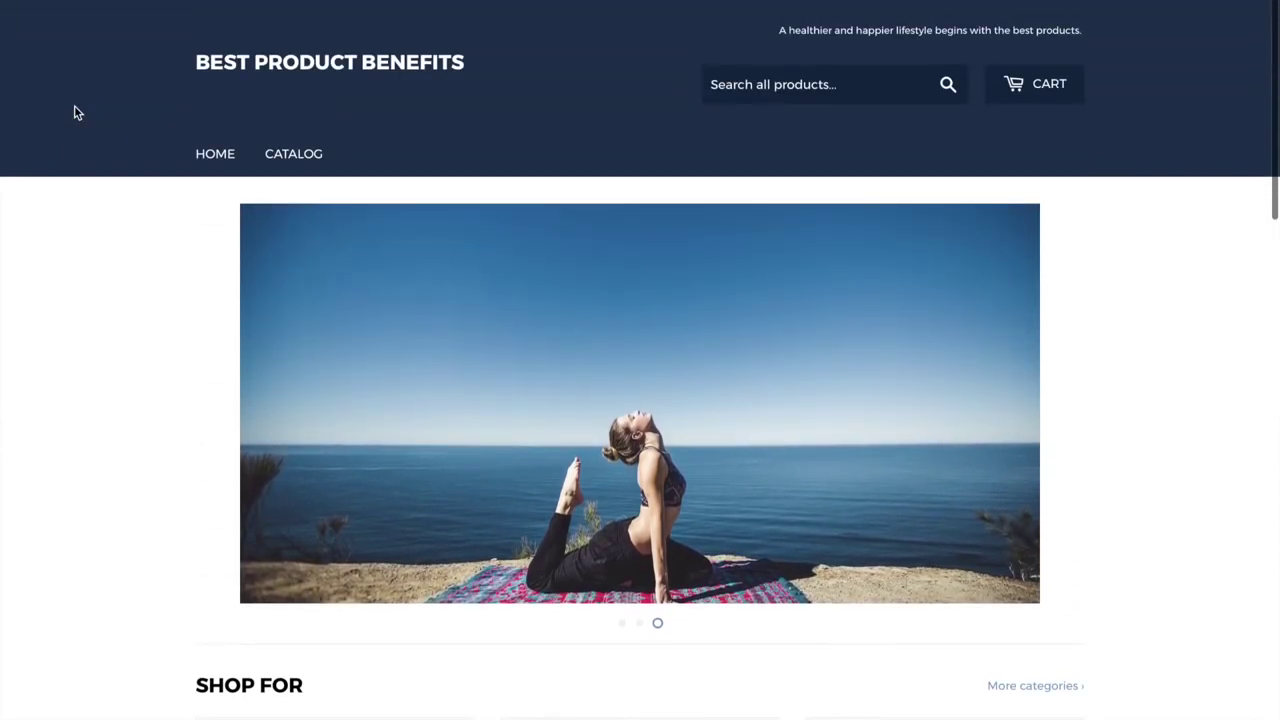
scroll(186, 206, "down", 1)
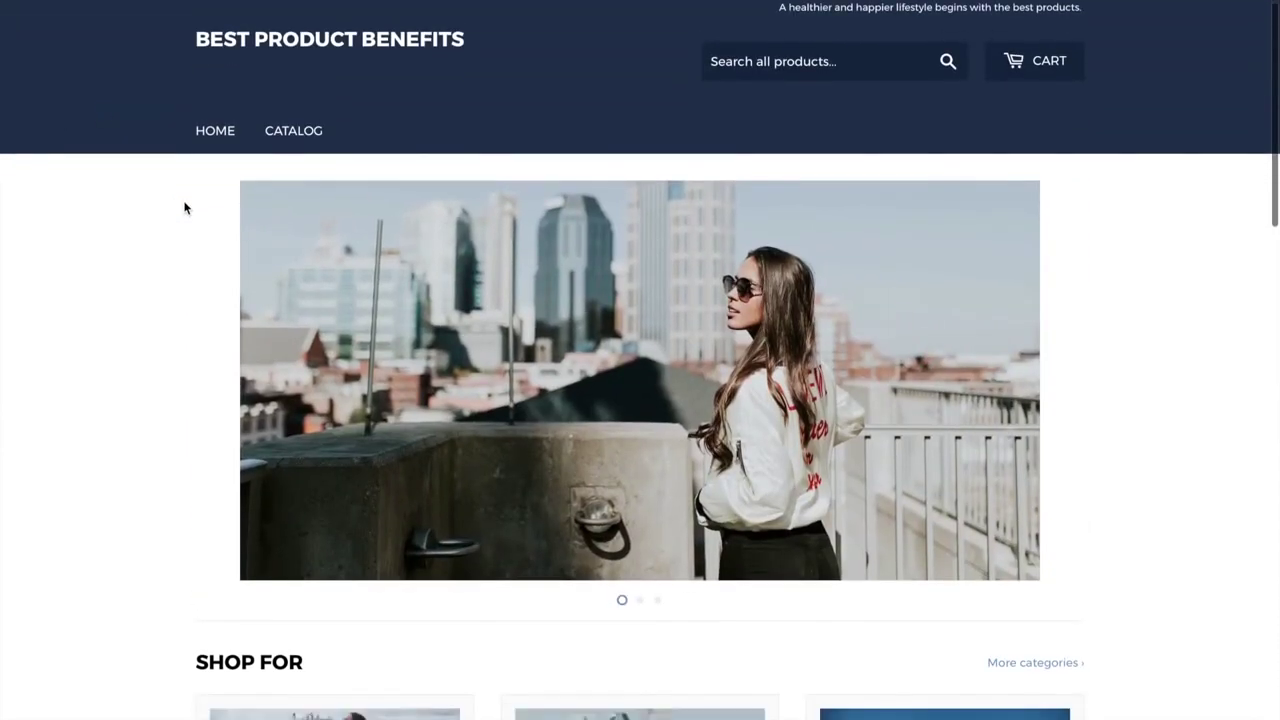
Open the store's full product catalog and browse it
left_click(297, 135)
scroll(320, 300, "down", 5)
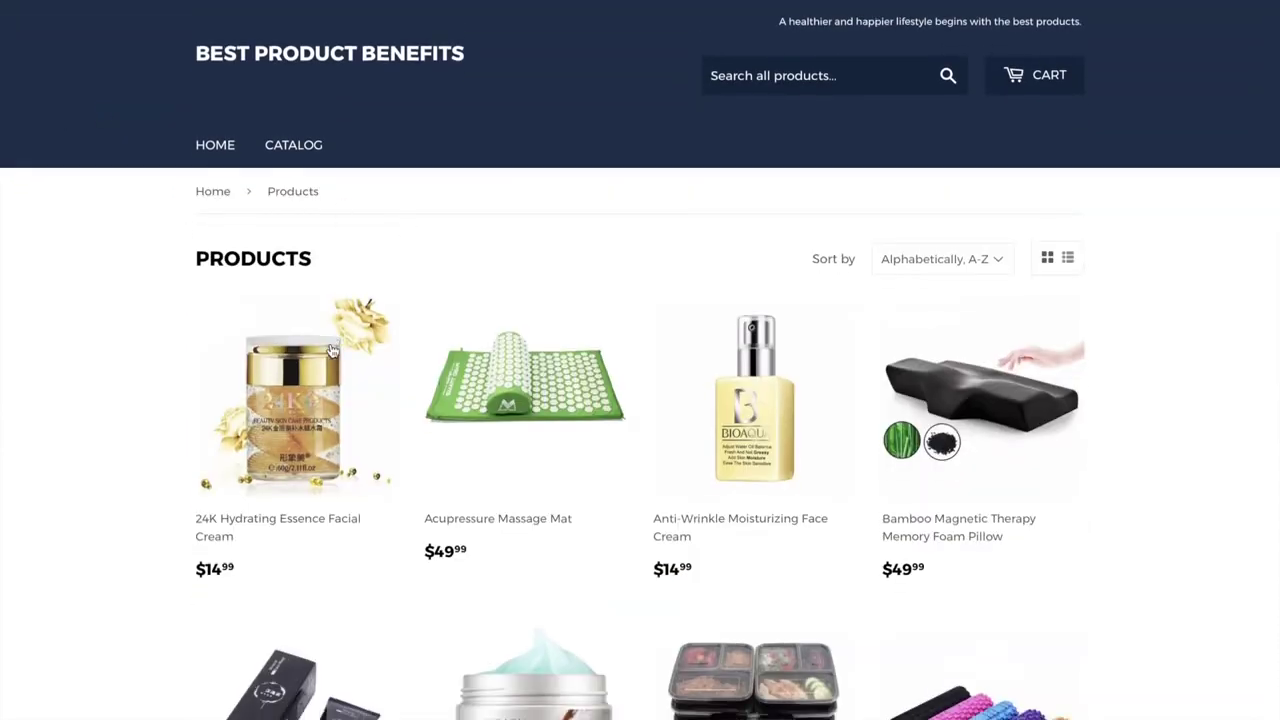
scroll(332, 351, "down", 5)
scroll(332, 351, "up", 1)
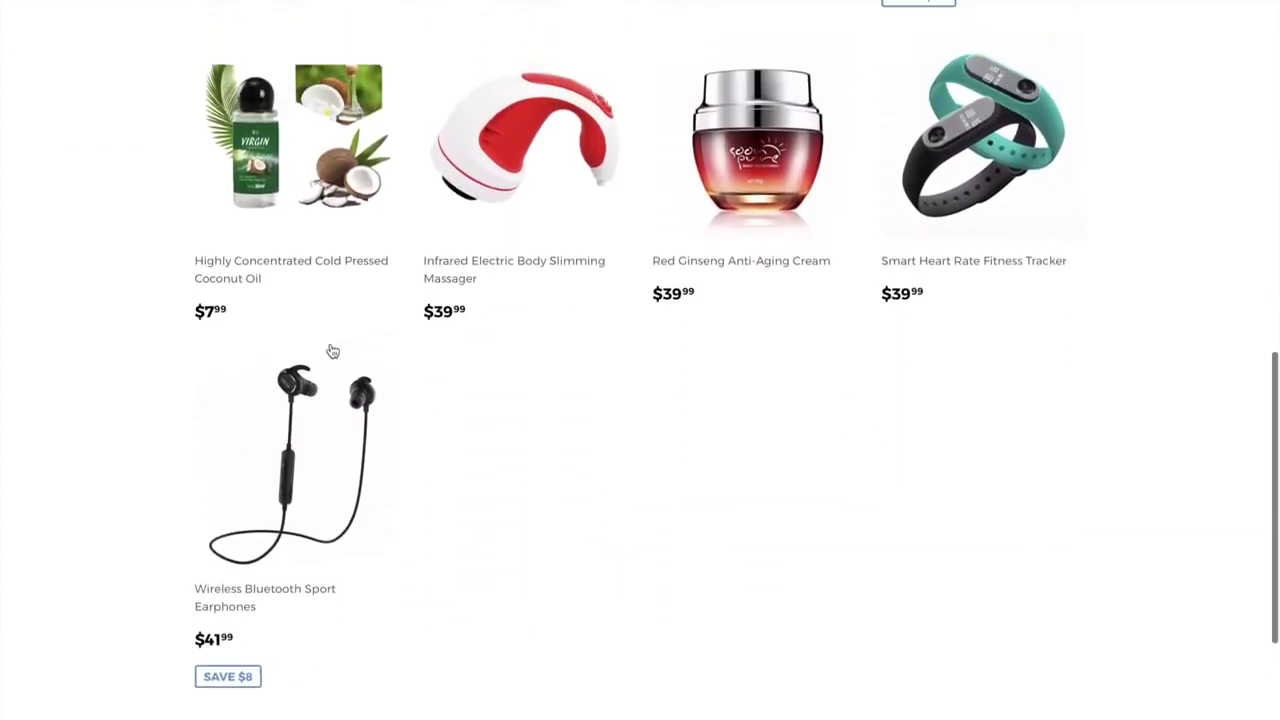
View the Infrared Electric Body Slimming Massager product page and try the newsletter sign-up field
left_click(452, 277)
scroll(732, 372, "down", 2)
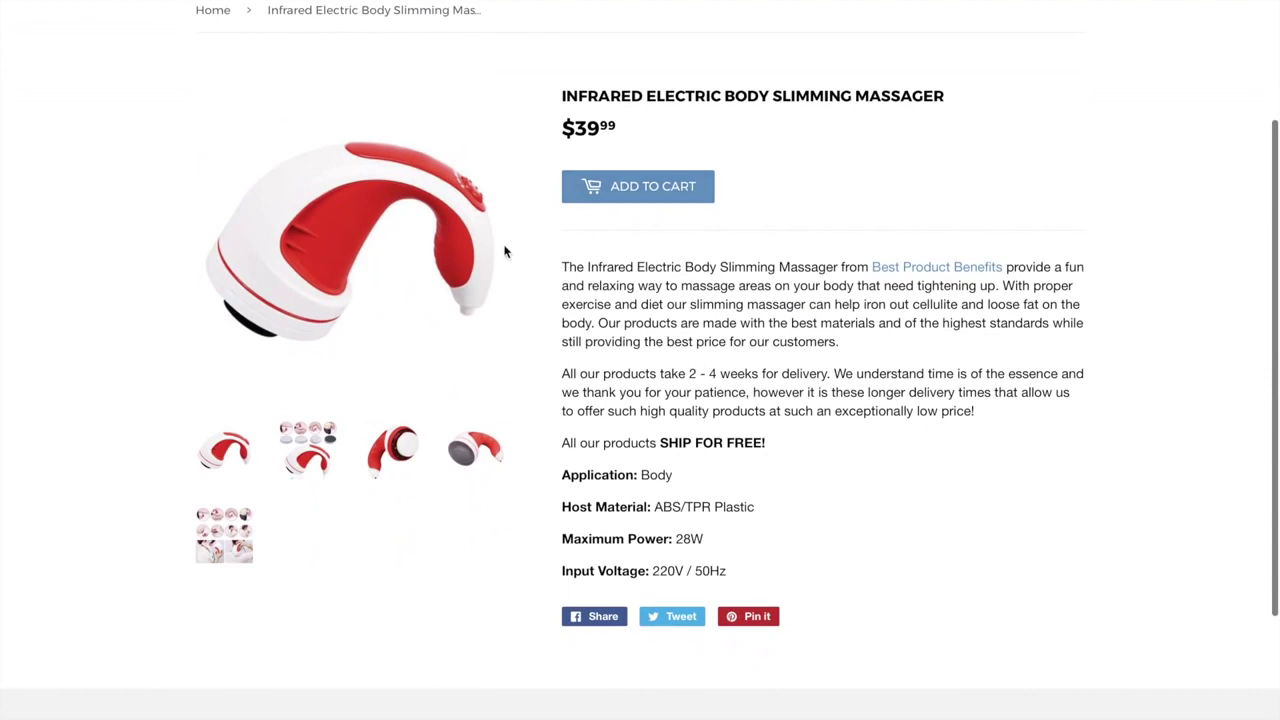
scroll(253, 352, "down", 1)
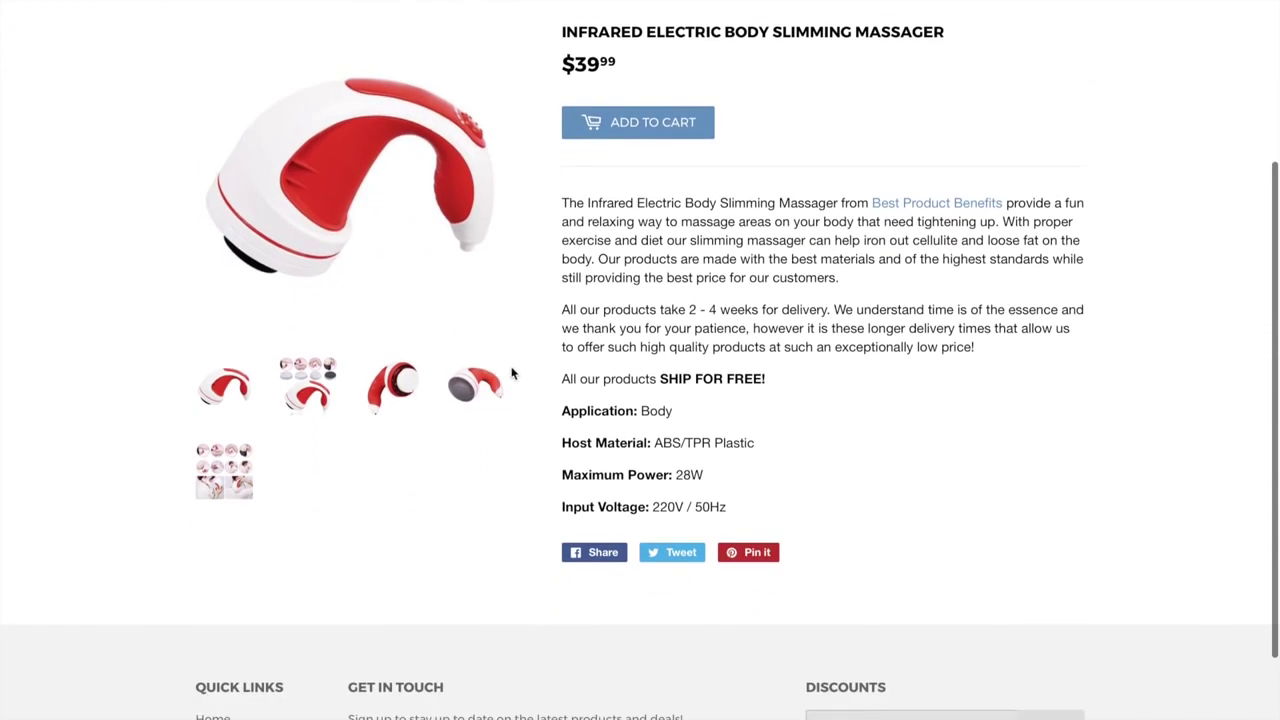
scroll(812, 569, "down", 3)
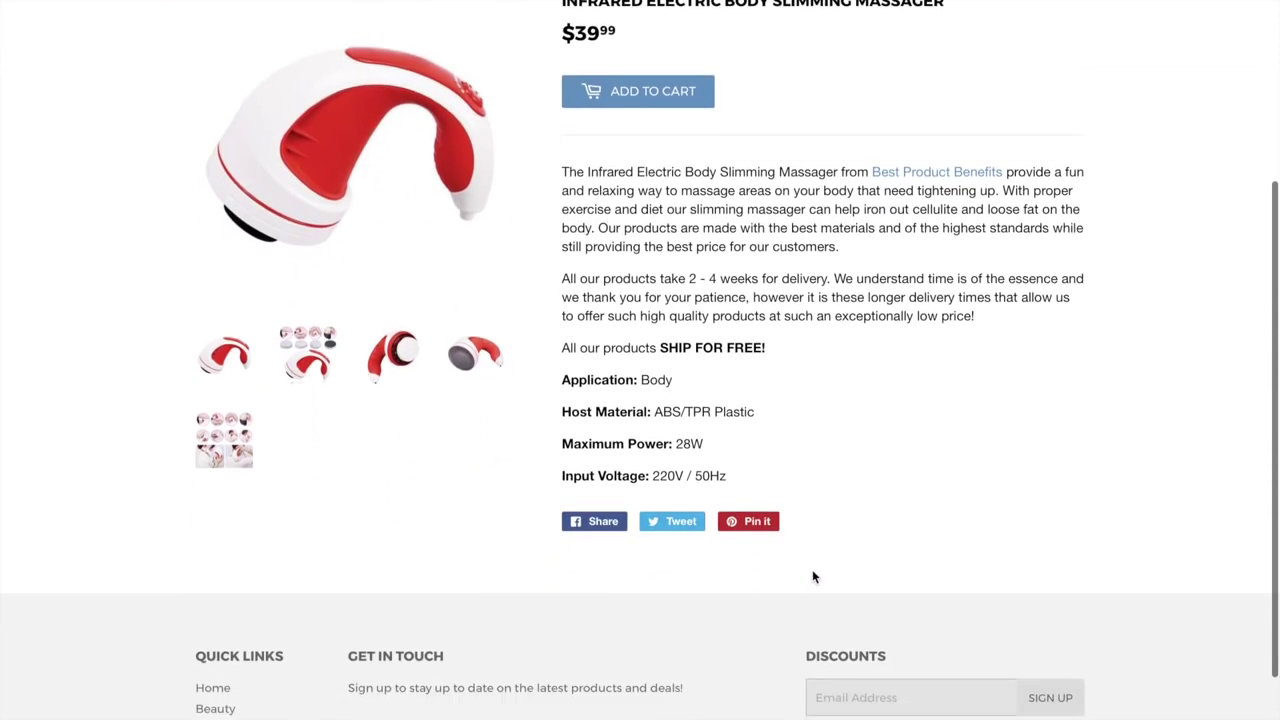
left_click(862, 578)
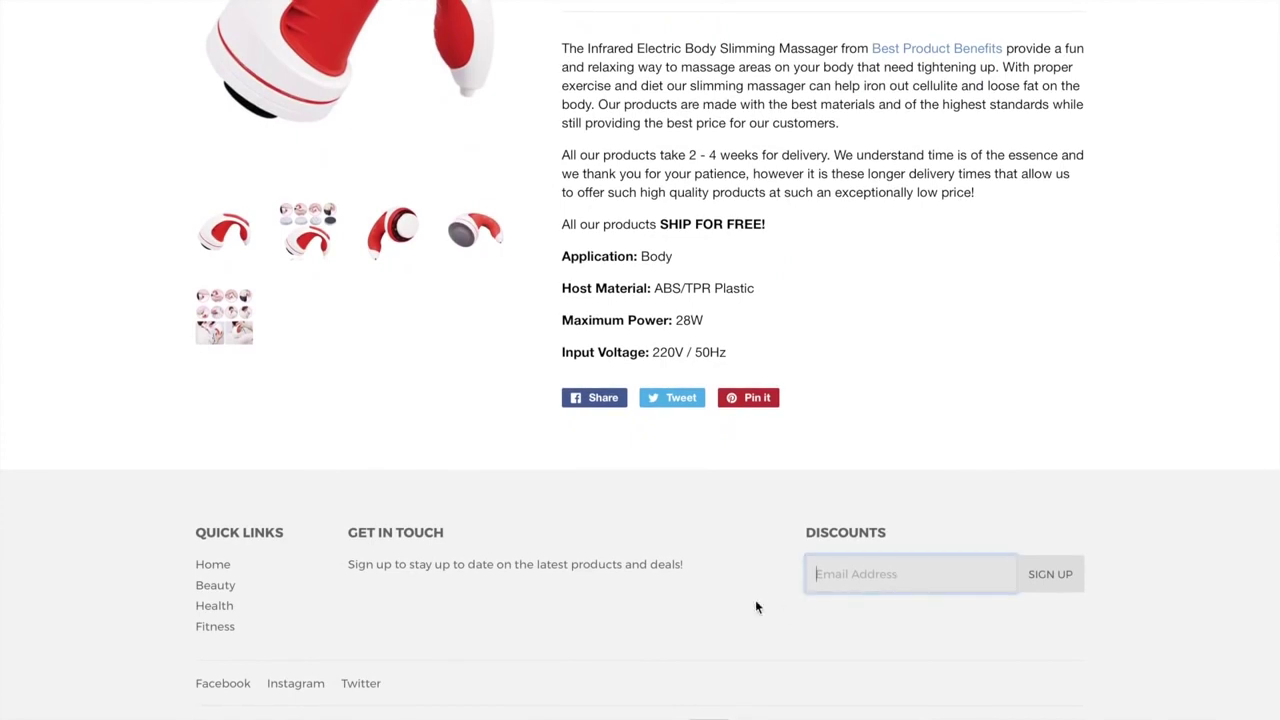
scroll(661, 606, "up", 1)
scroll(661, 606, "up", 5)
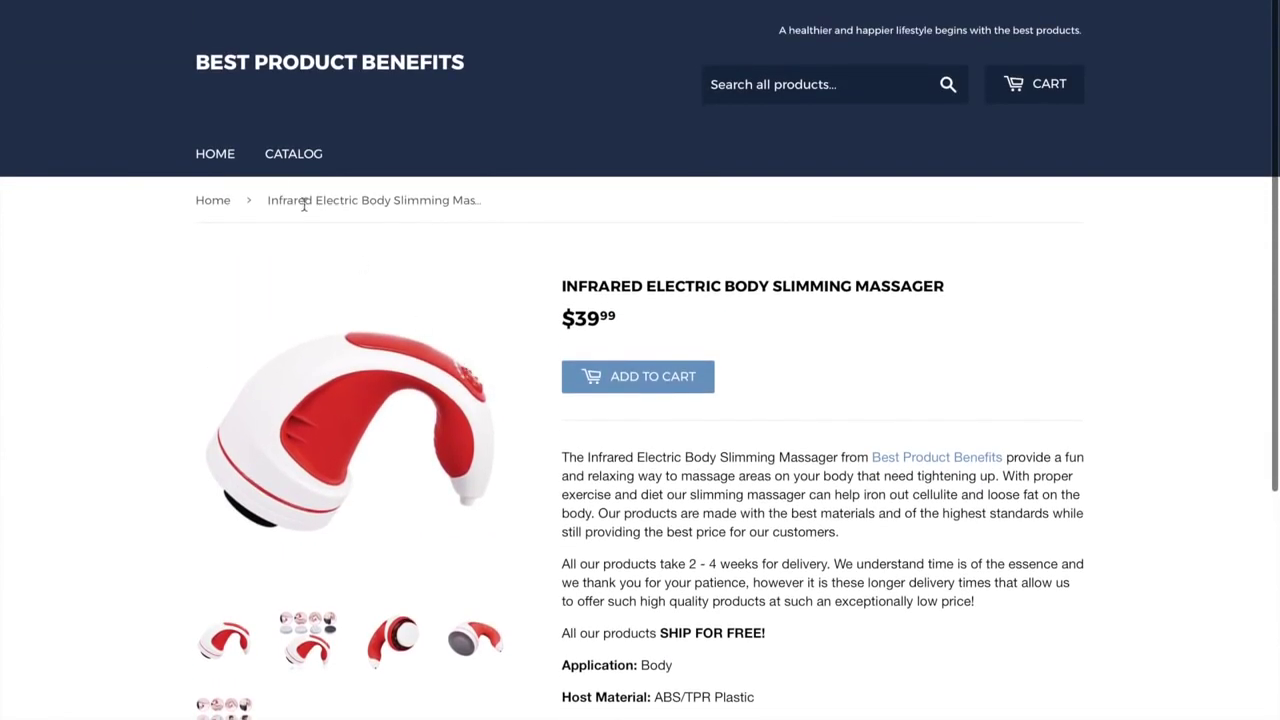
Return to the store's home page and scroll down to the footer
left_click(209, 157)
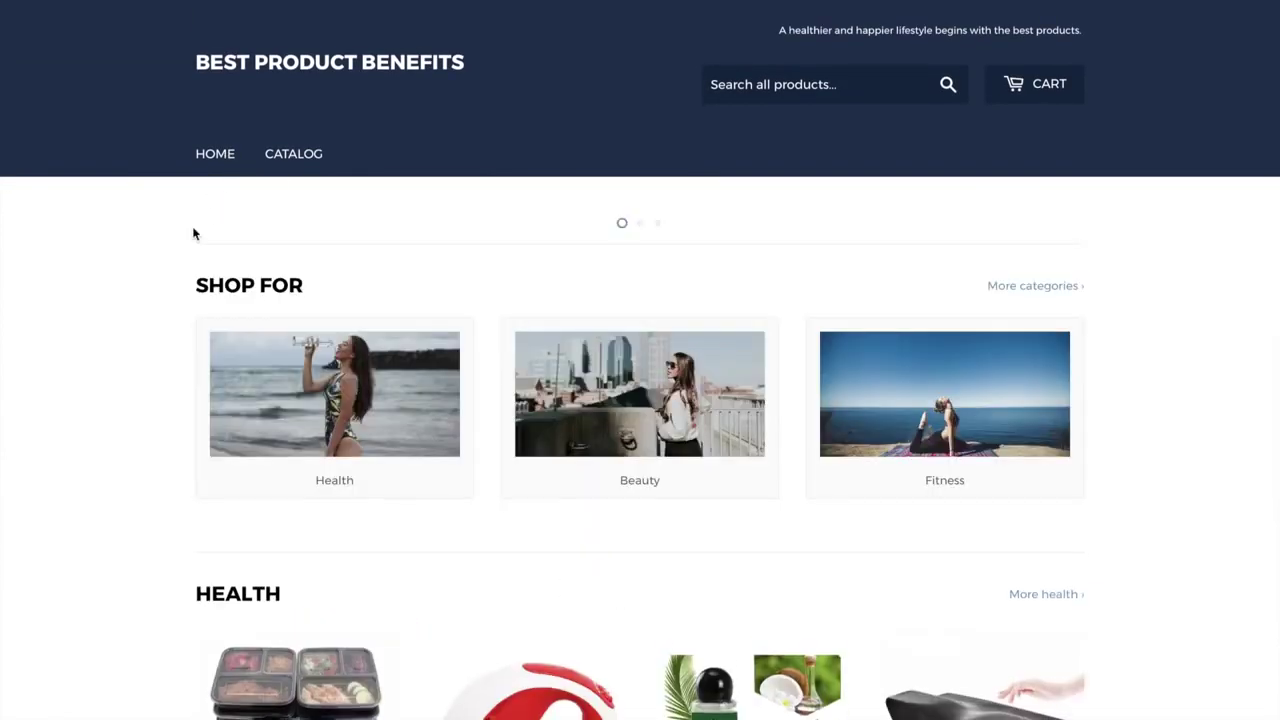
scroll(115, 334, "down", 4)
scroll(115, 335, "down", 4)
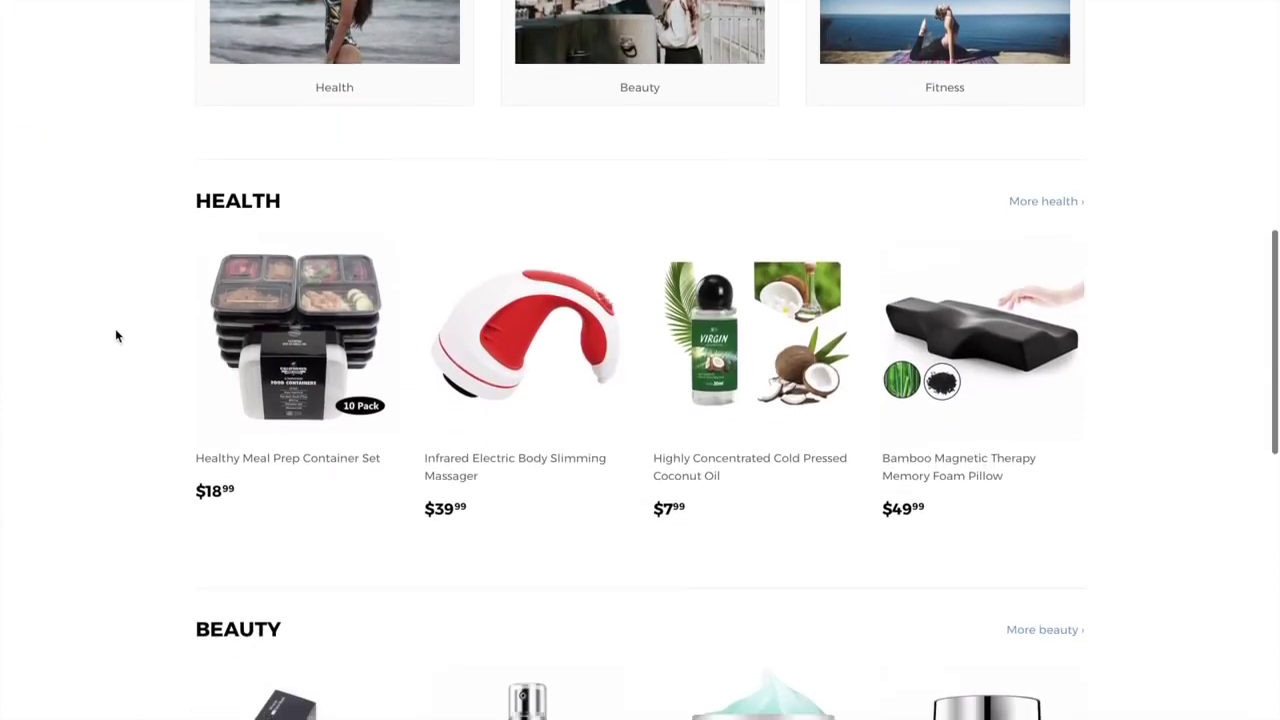
scroll(1053, 477, "down", 1)
scroll(1055, 477, "down", 6)
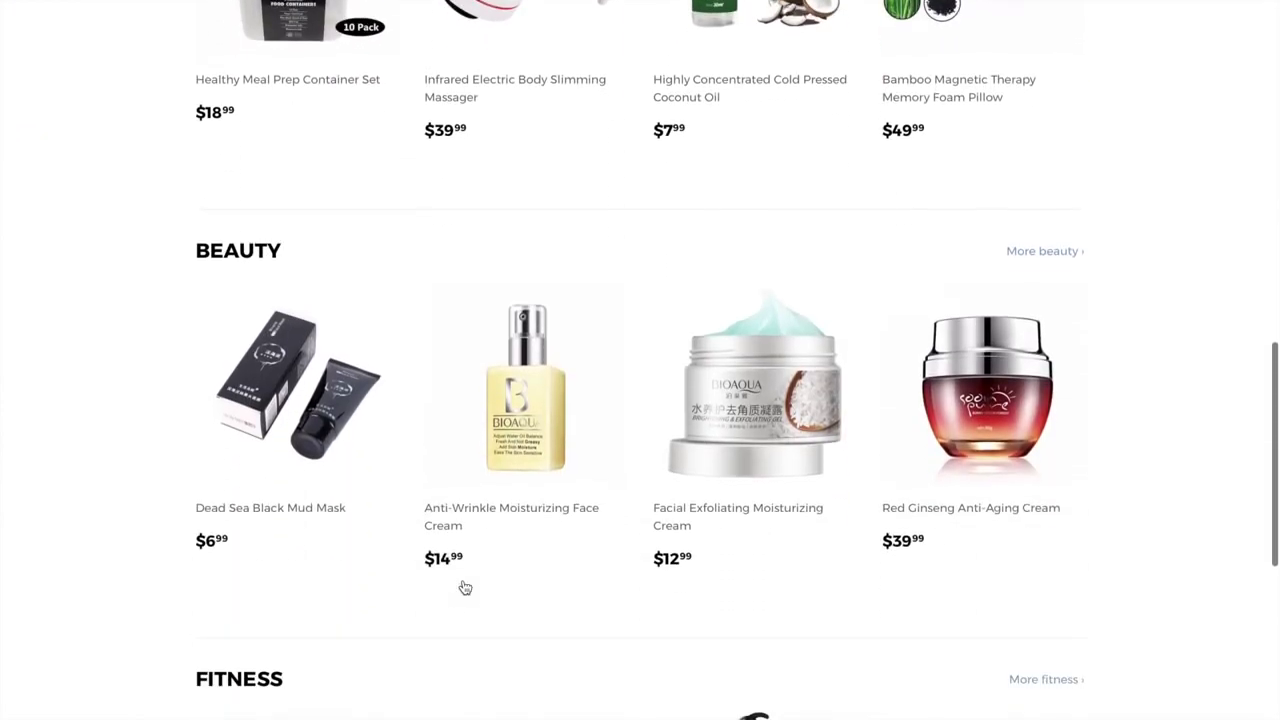
scroll(137, 520, "left", 3)
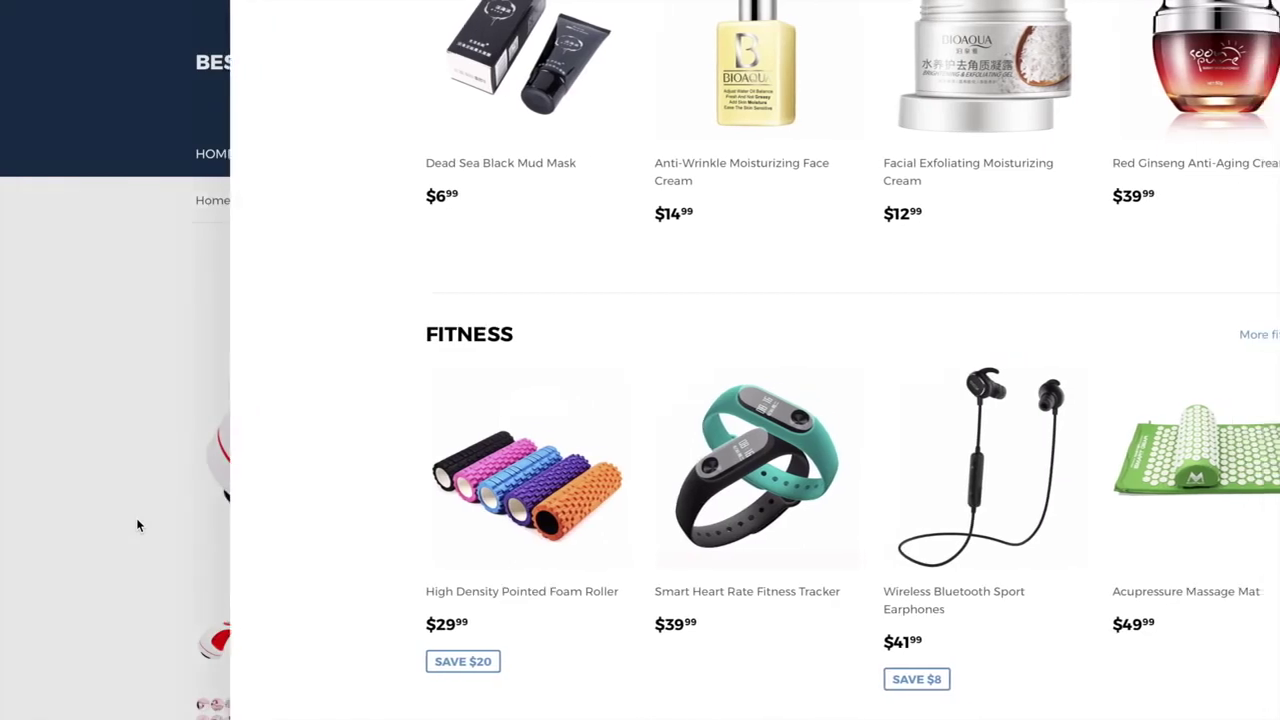
scroll(566, 540, "down", 1)
scroll(566, 540, "down", 3)
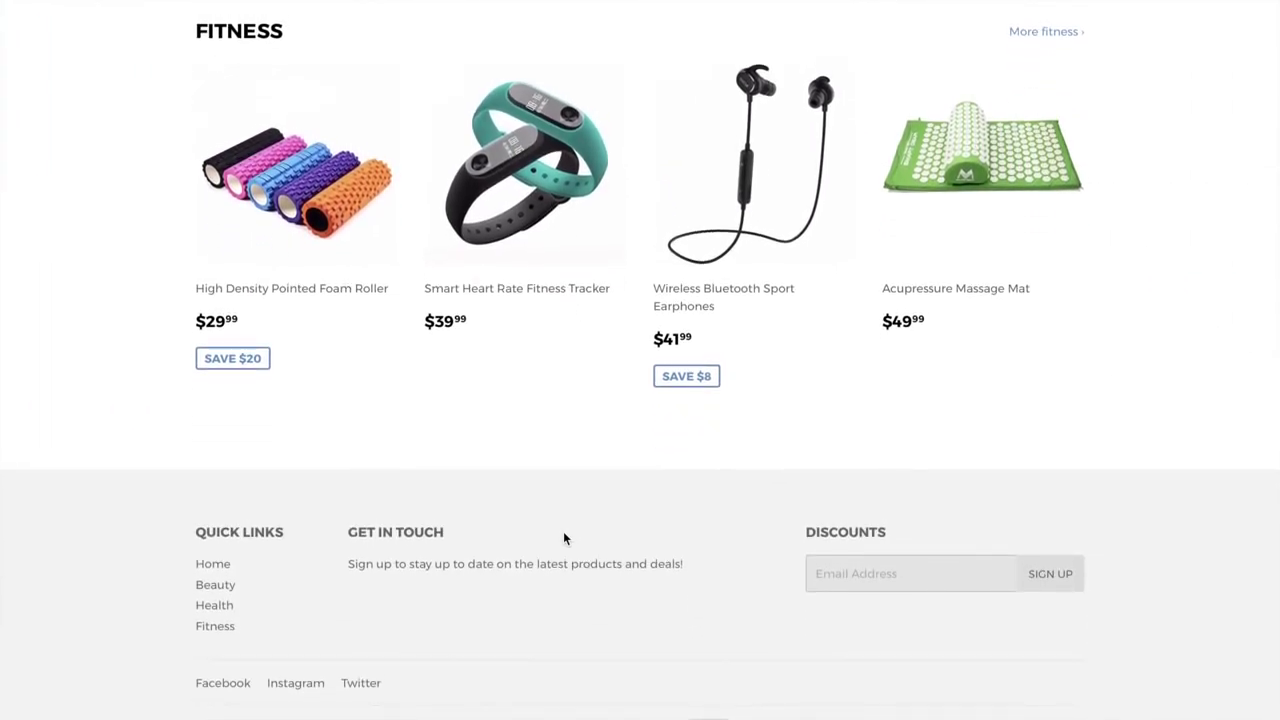
scroll(563, 533, "up", 1)
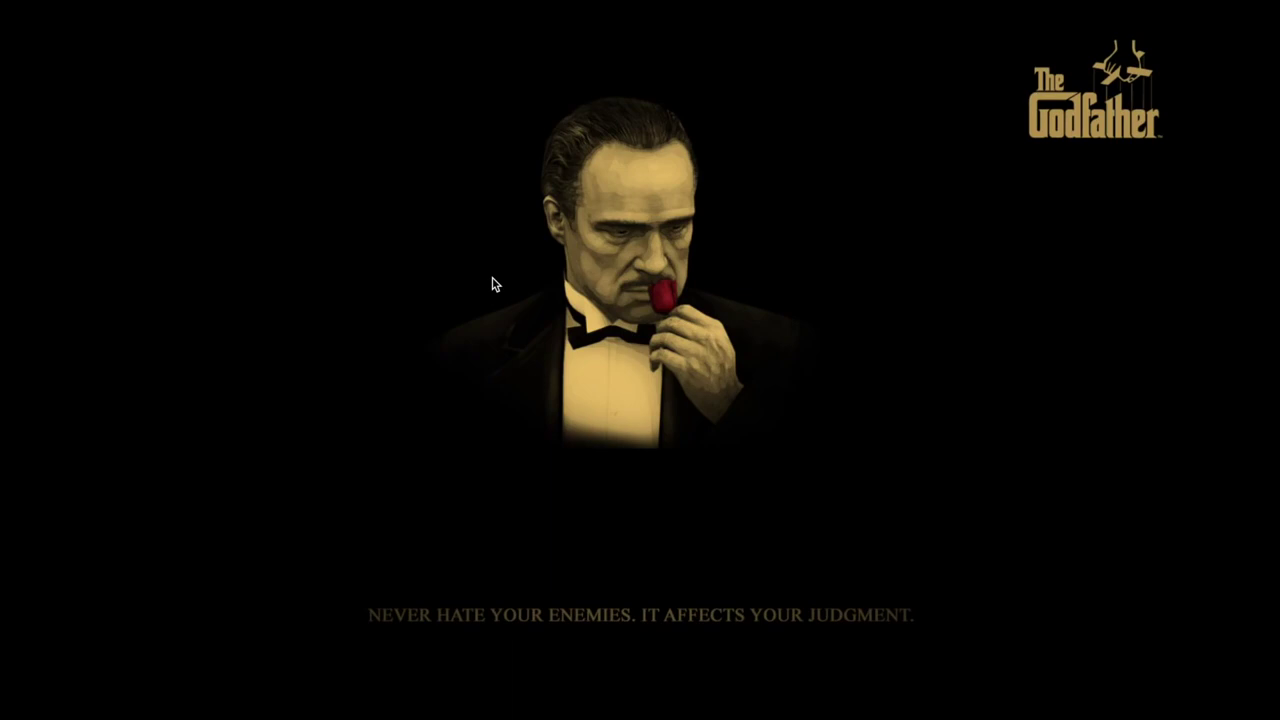
Switch to the browser space and open the 'How To Build An Online Store' post
key("ctrl+Up")
left_click(634, 51)
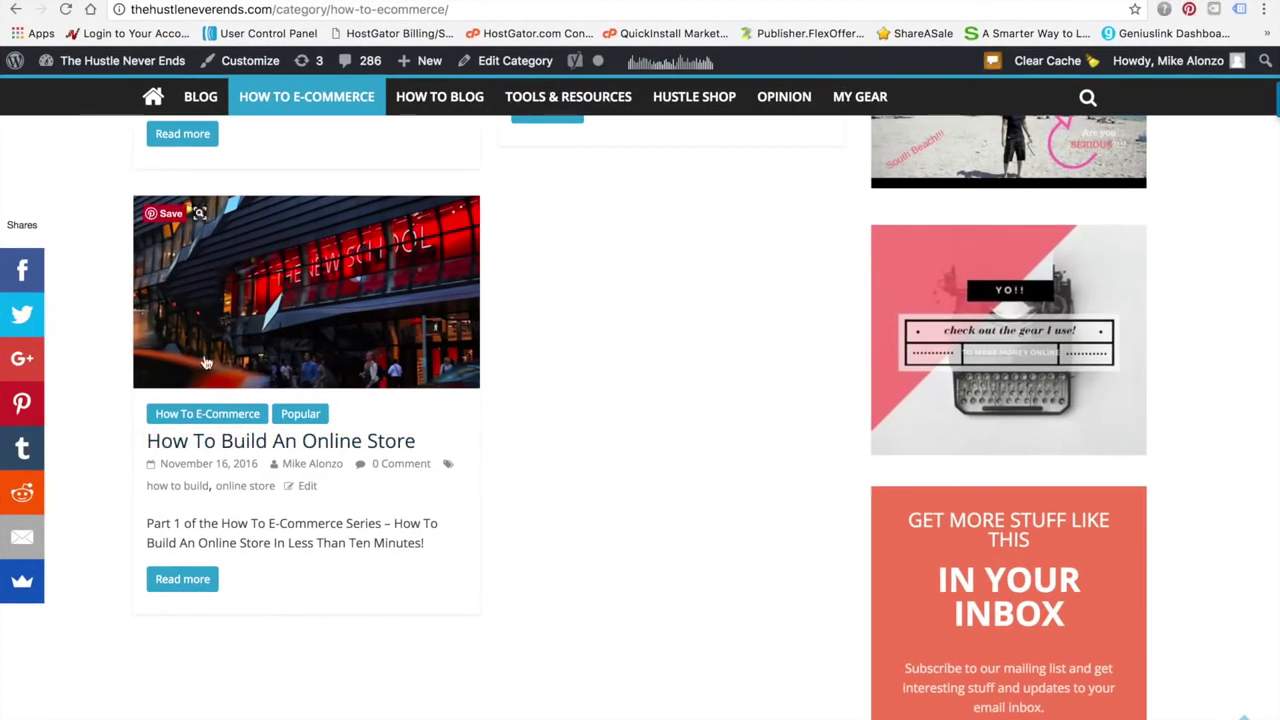
left_click(308, 448)
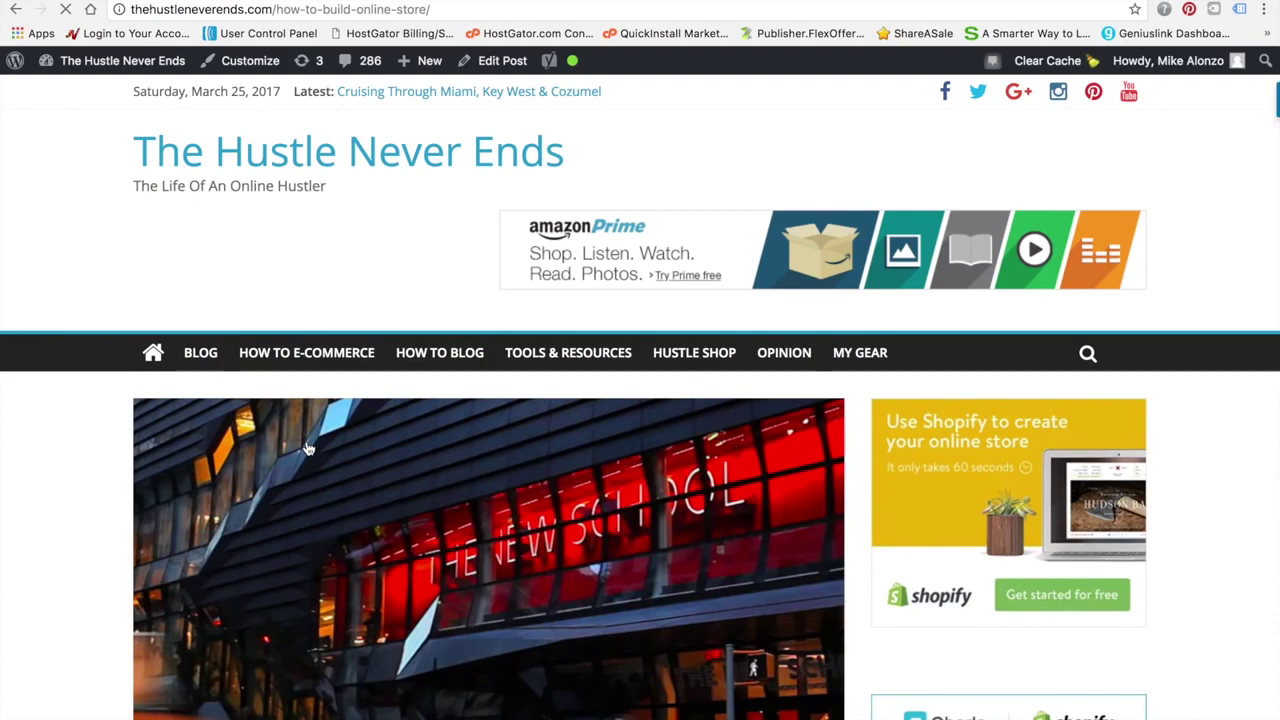
Read down through the post toward its shopify.com link
scroll(88, 482, "down", 3)
scroll(88, 482, "down", 5)
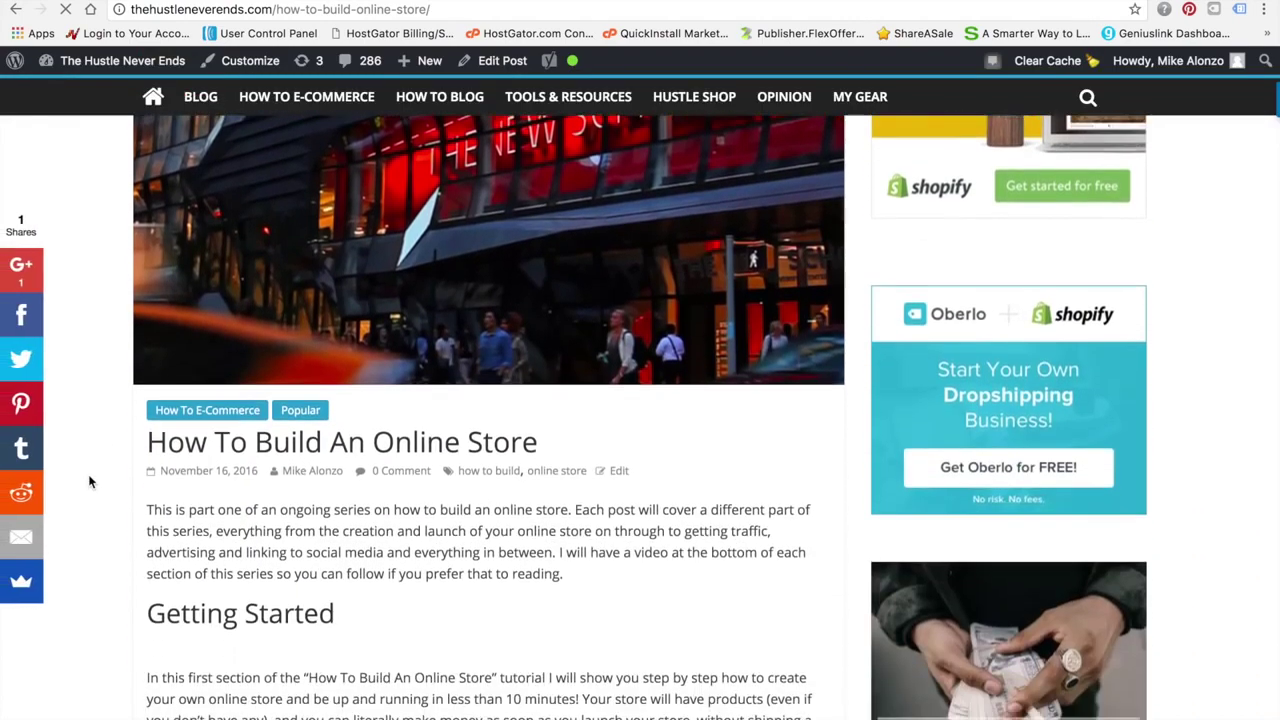
scroll(89, 477, "up", 5)
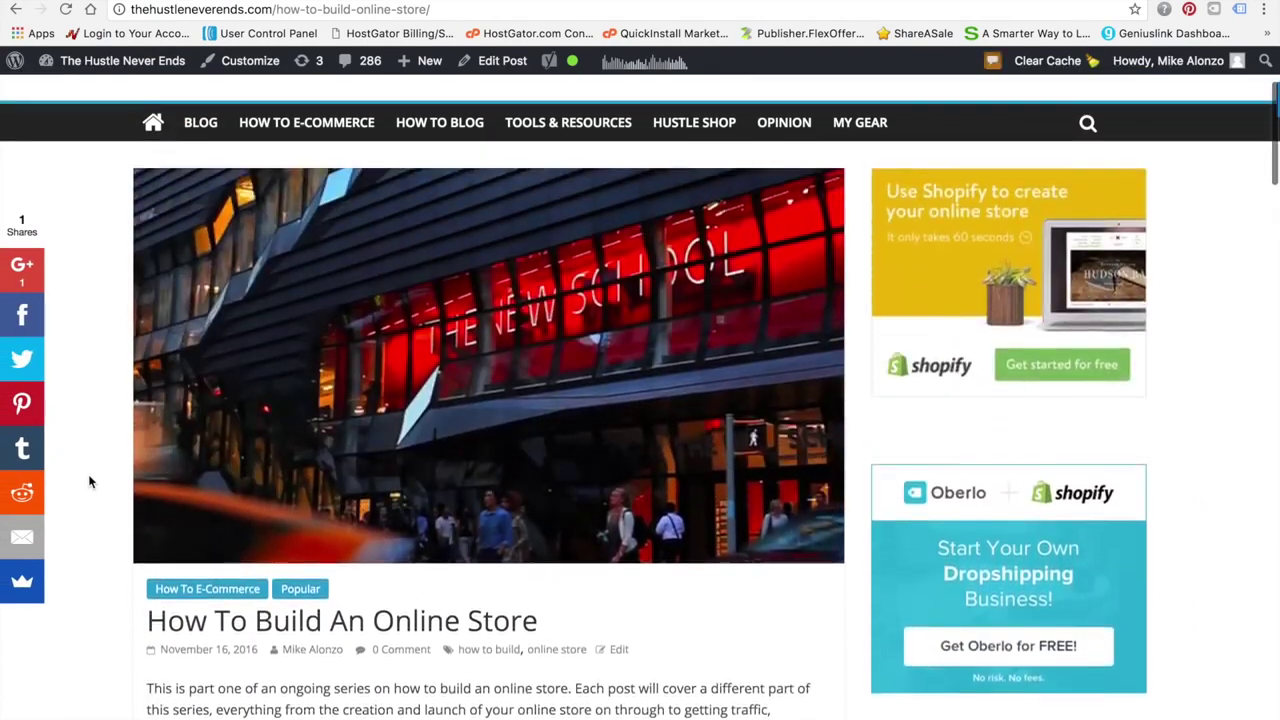
scroll(89, 477, "down", 5)
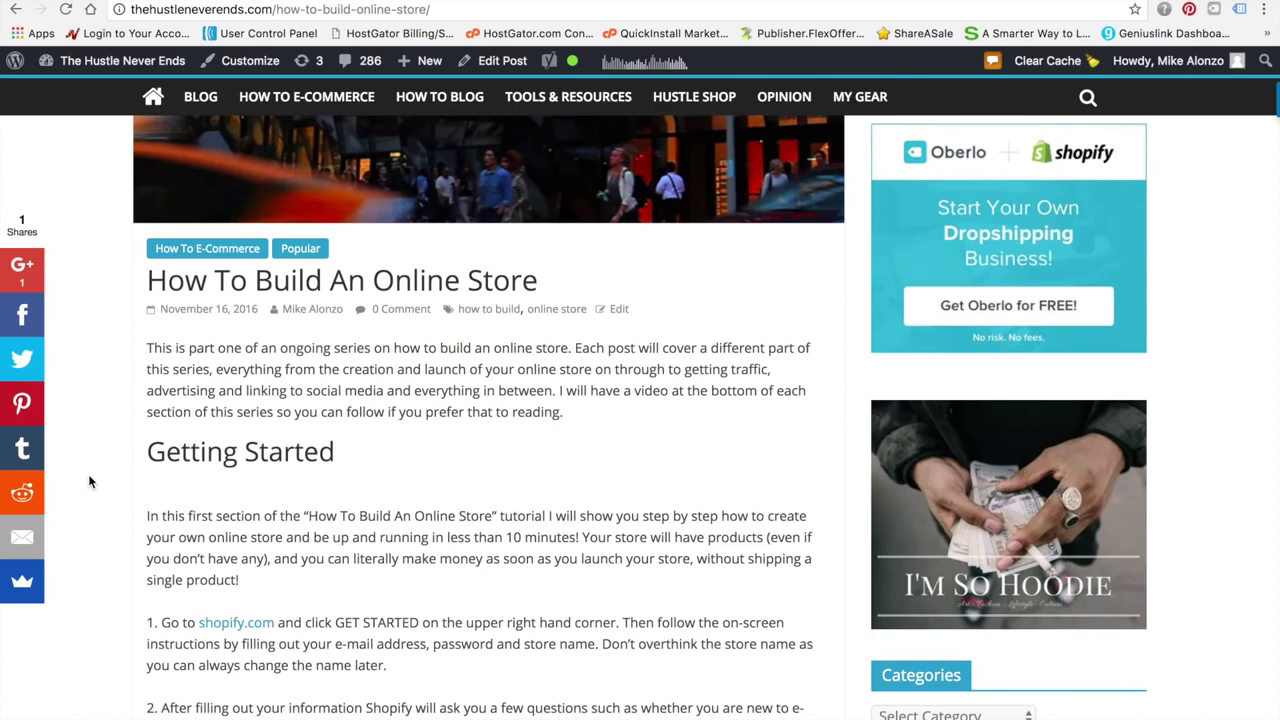
scroll(320, 596, "down", 1)
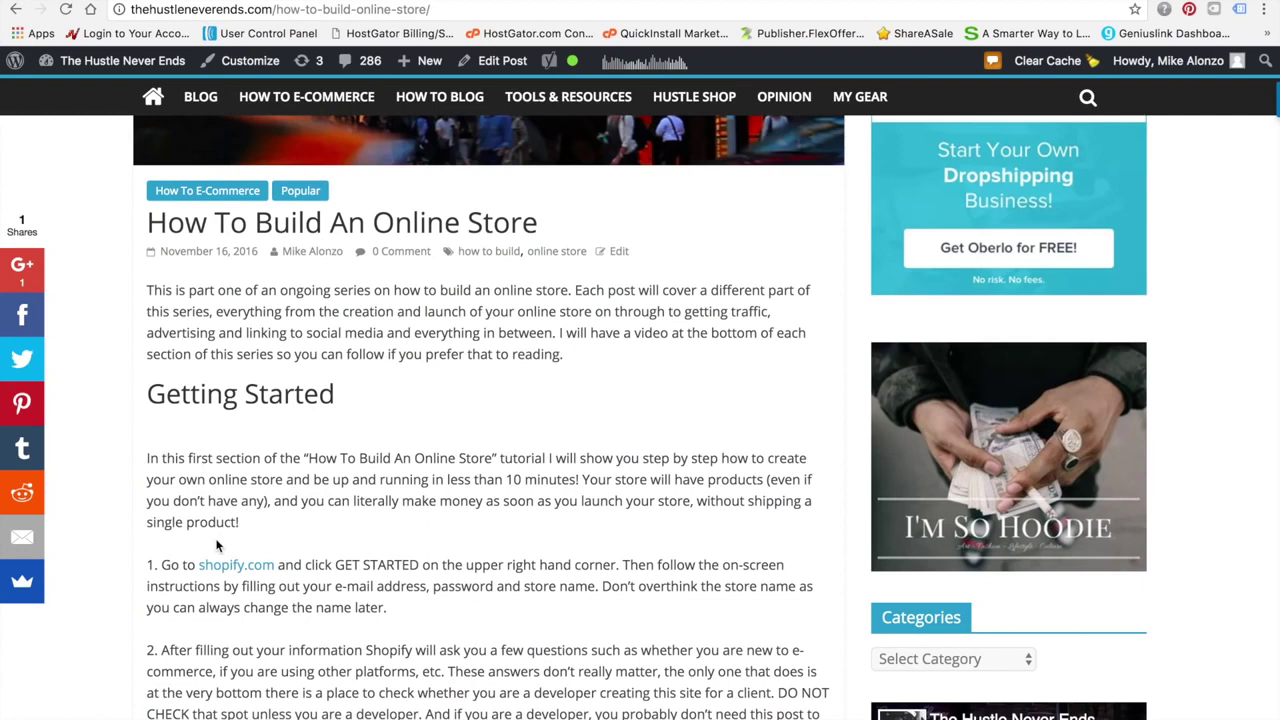
scroll(220, 545, "down", 3)
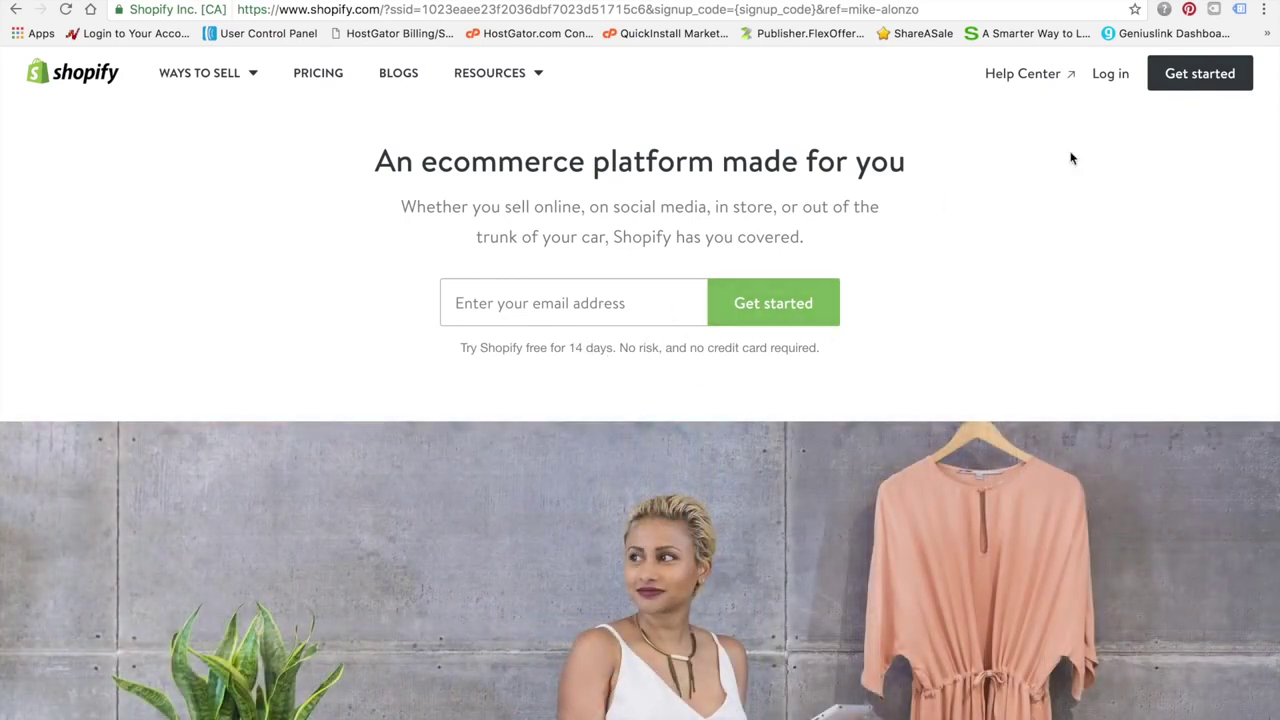
Enter the trial email, name the store 'Best Product Benefits' and create it
left_click(555, 300)
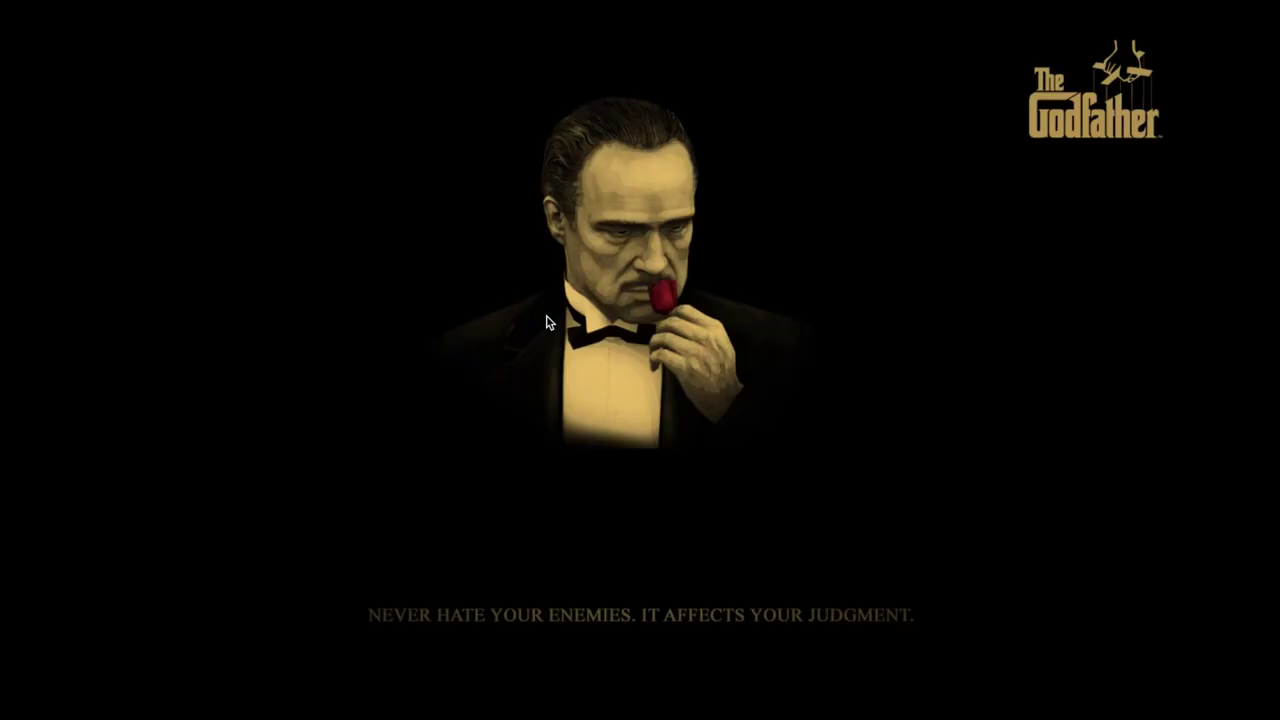
key("ctrl+Up")
left_click(643, 30)
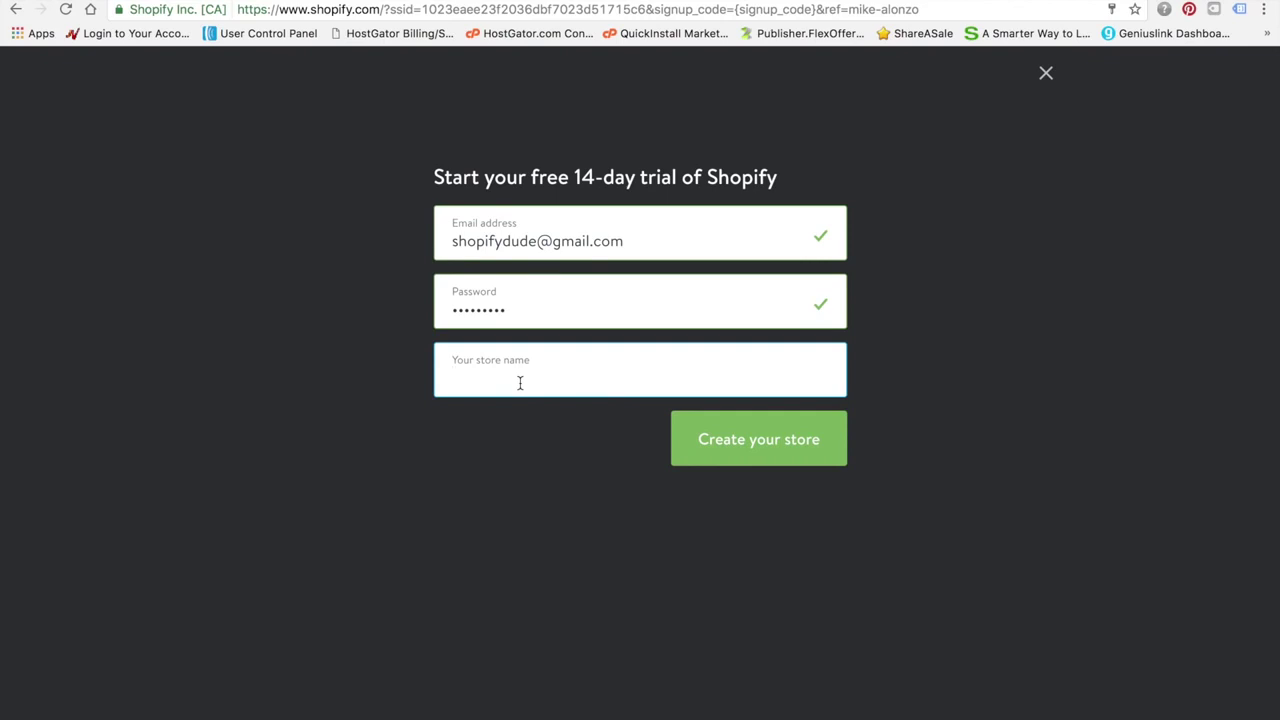
type("Best Product ")
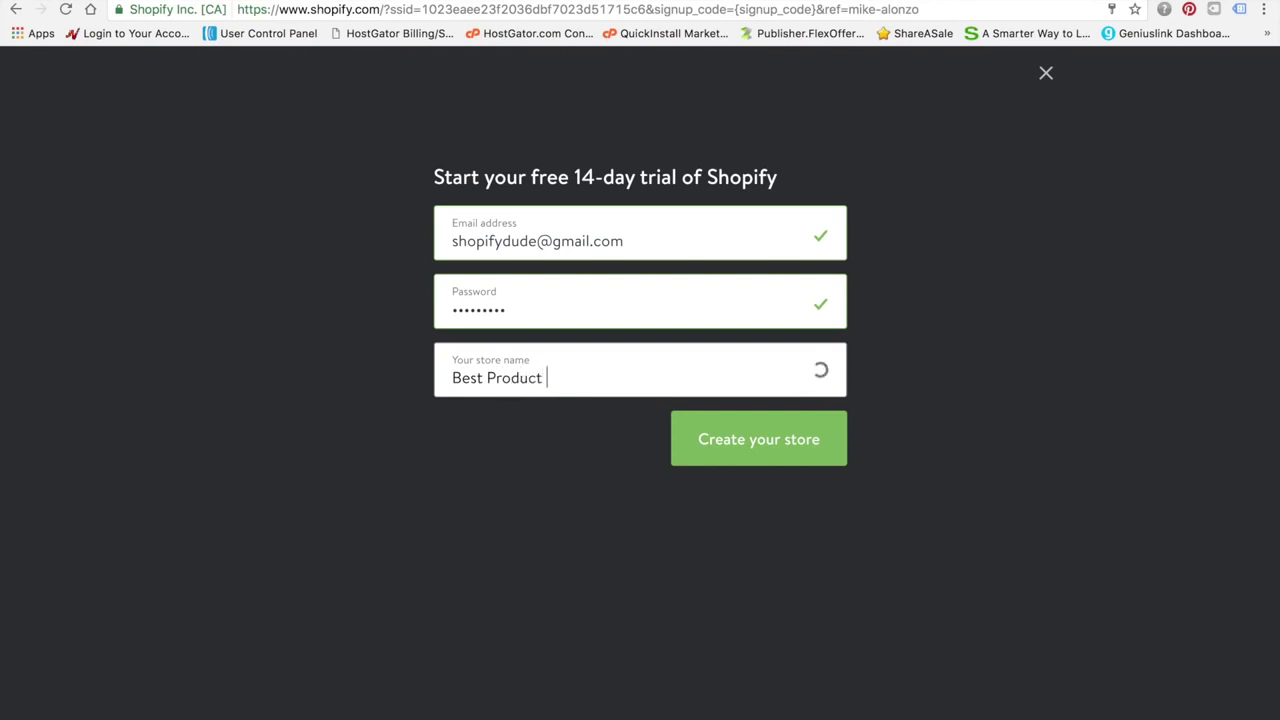
type("Benefits")
left_click(797, 448)
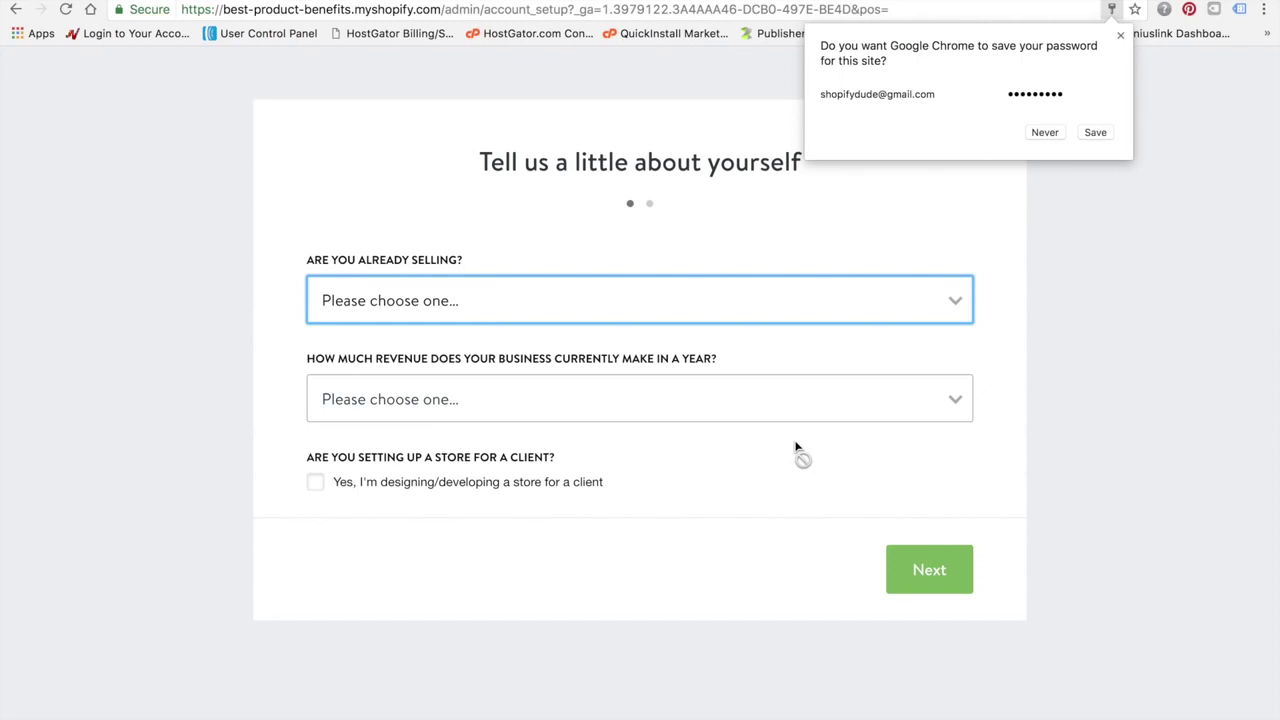
Save the browser password, answer 'I'm just playing around' and '$0 (I'm just getting started)', then continue
left_click(1100, 133)
left_click(938, 318)
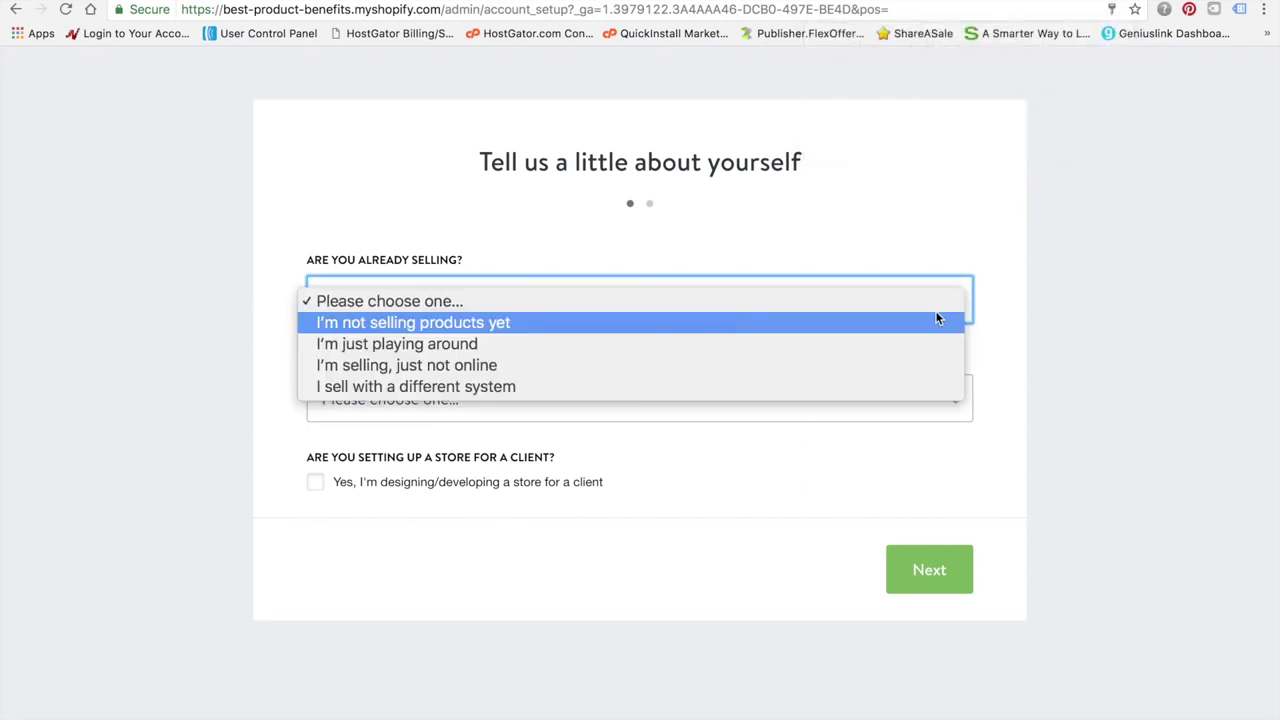
left_click(596, 351)
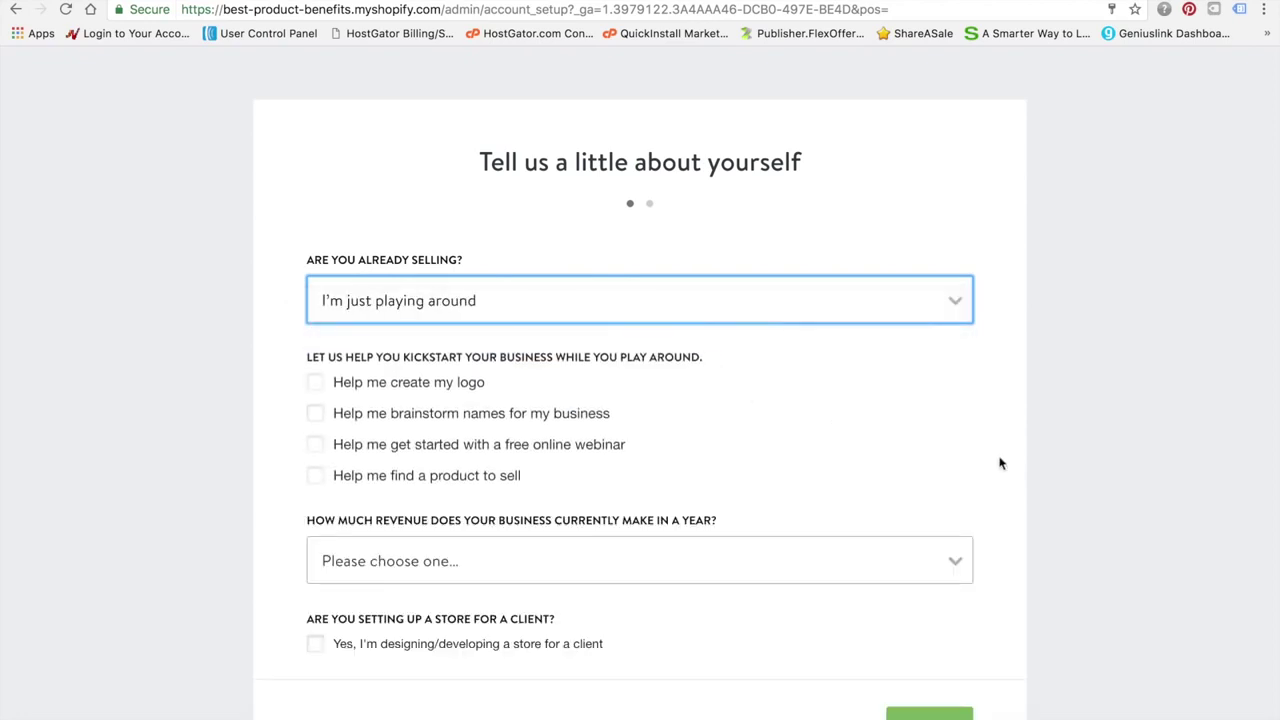
scroll(195, 445, "down", 1)
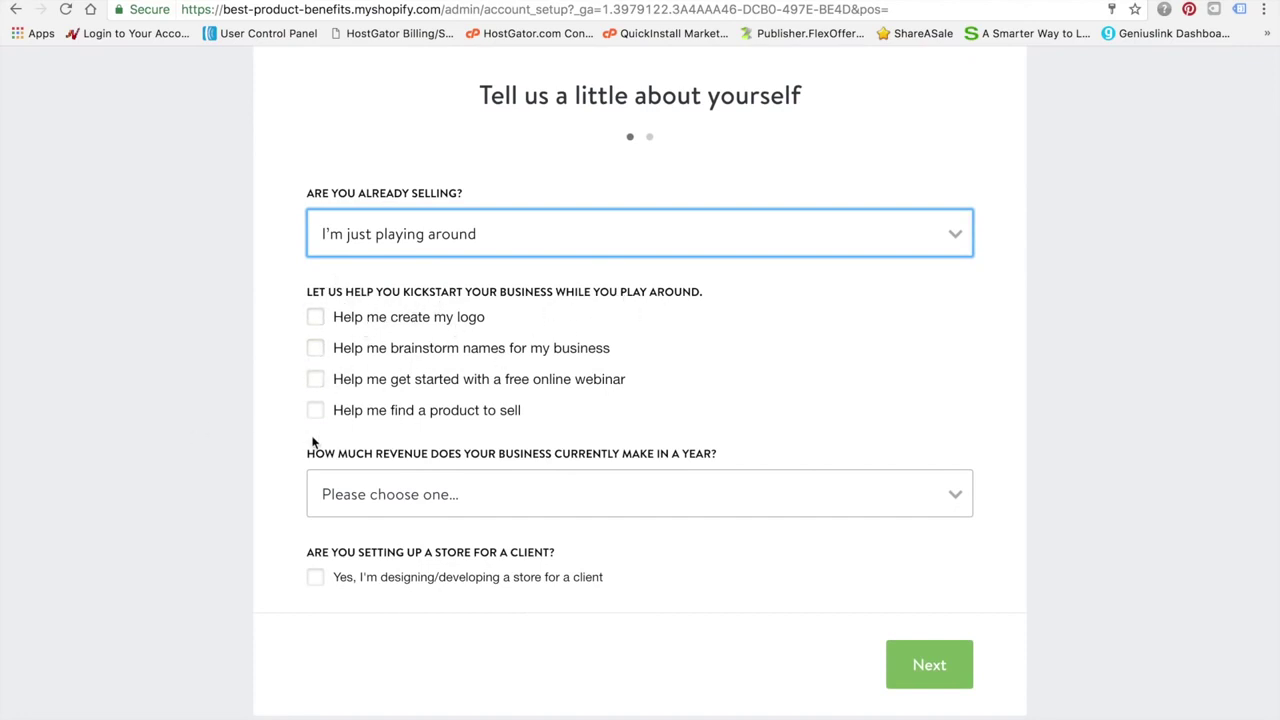
left_click(955, 504)
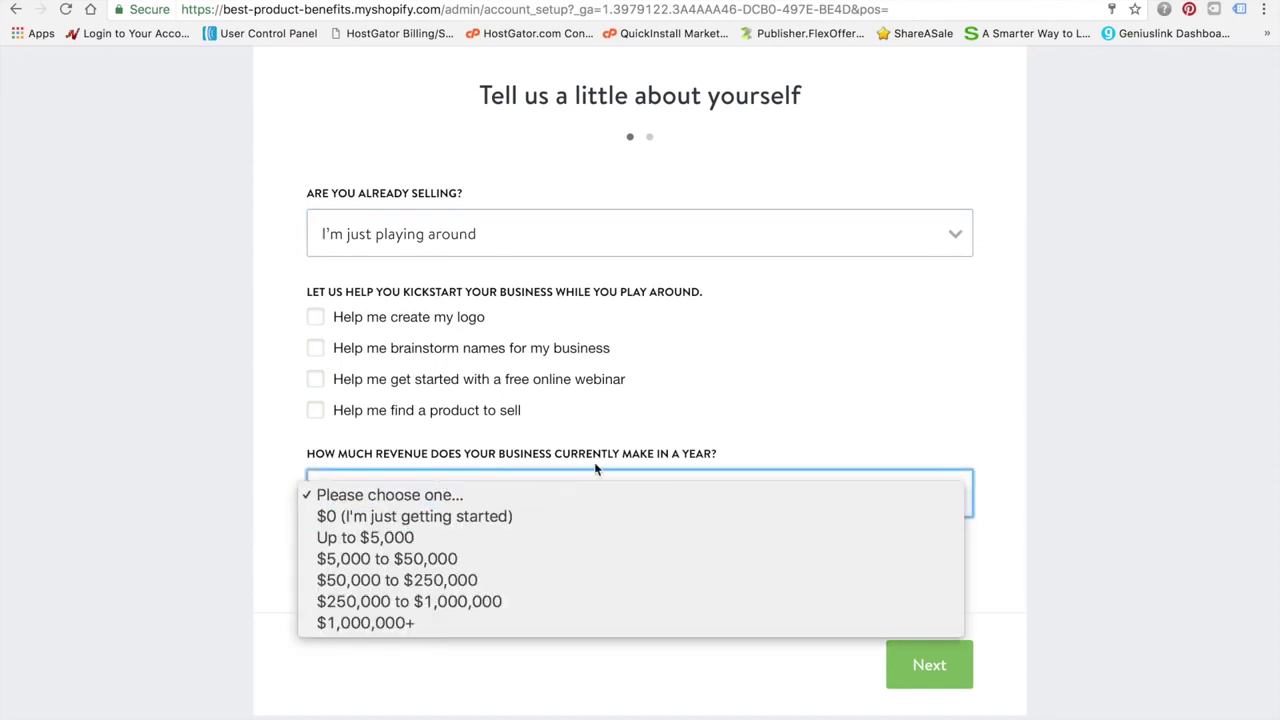
left_click(491, 519)
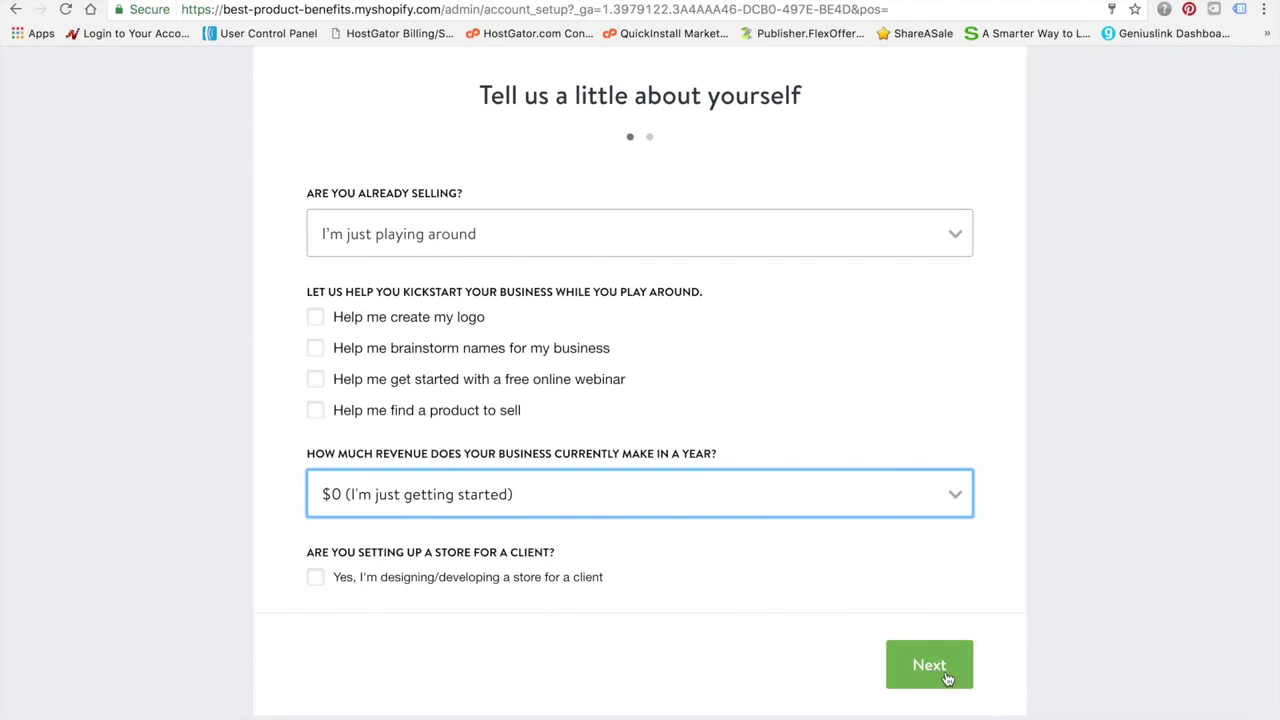
left_click(940, 672)
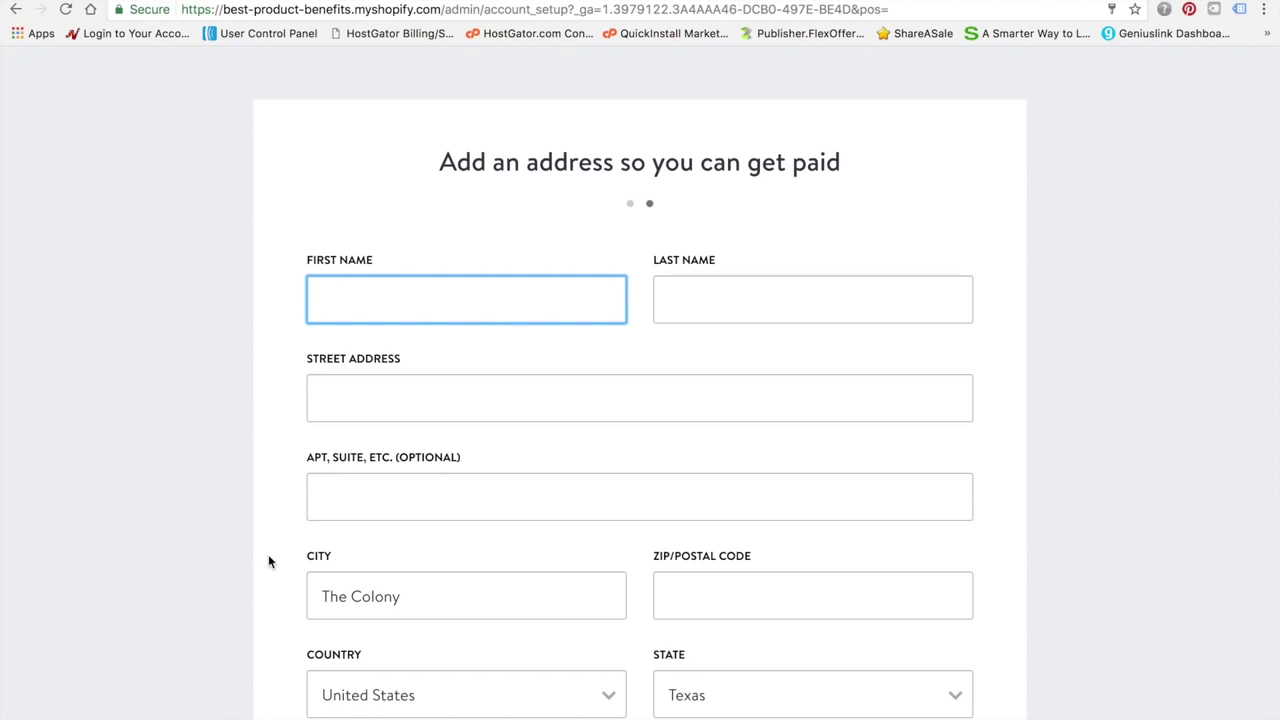
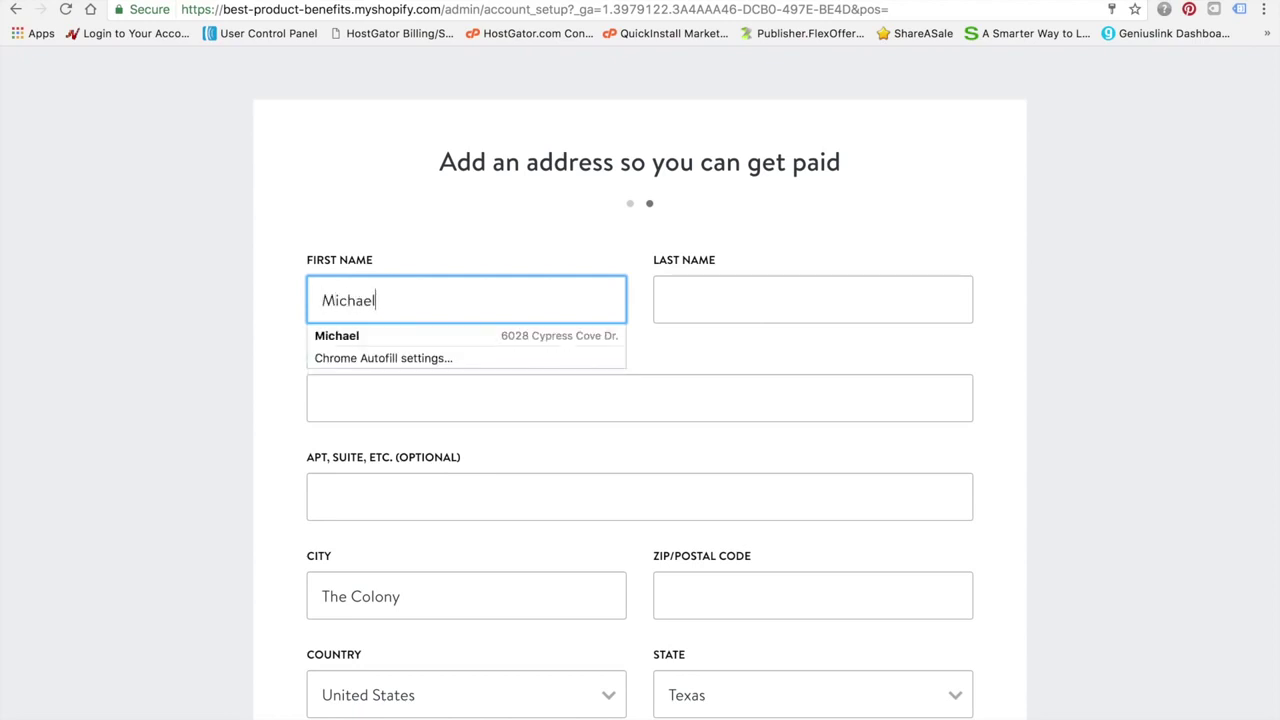
Enter the owner's first and last name, moving on to the street address field
key("Tab")
key("Tab")
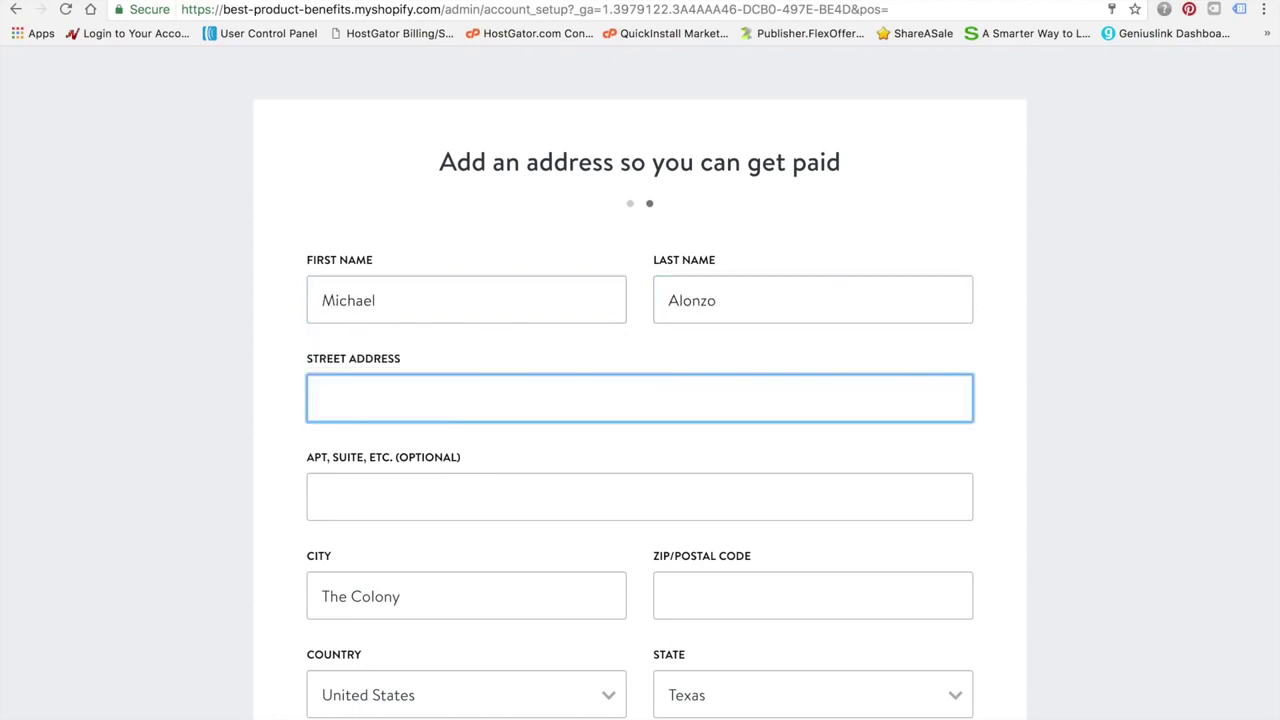
Look over the rest of the address form, then bring up the desktop spaces overview
scroll(360, 594, "down", 5)
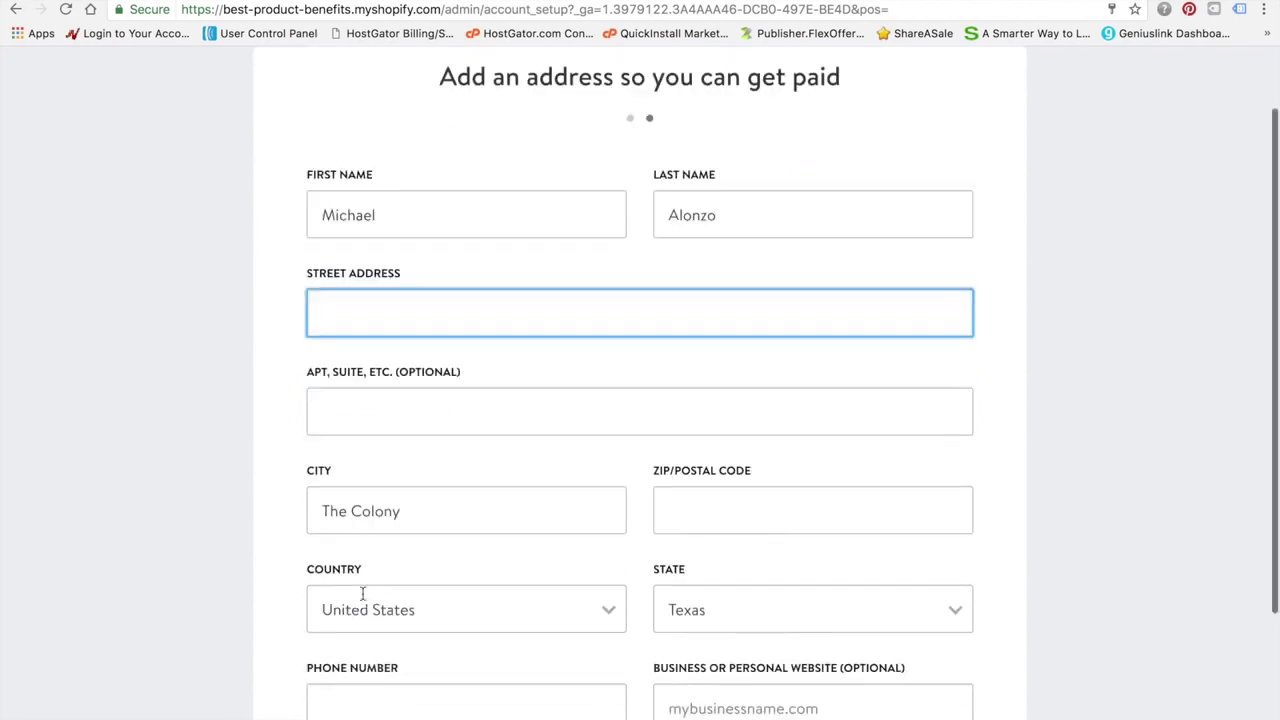
scroll(363, 594, "up", 2)
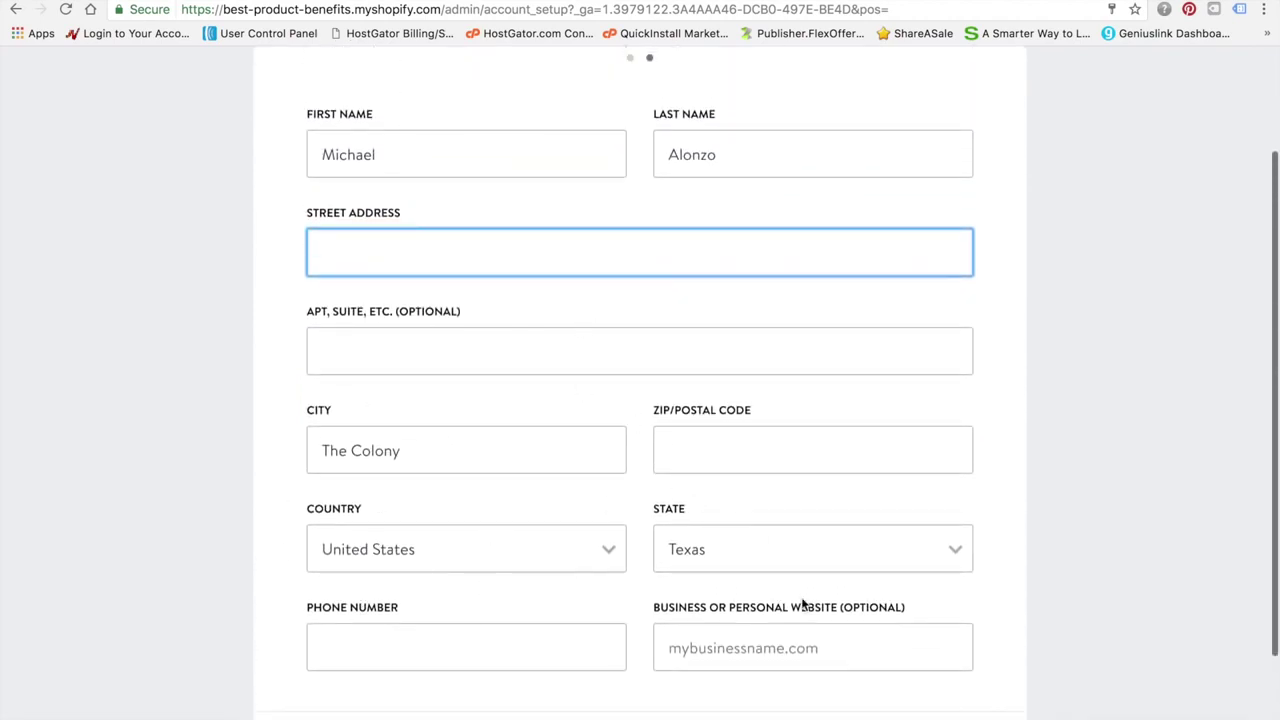
scroll(801, 600, "down", 3)
scroll(589, 556, "up", 5)
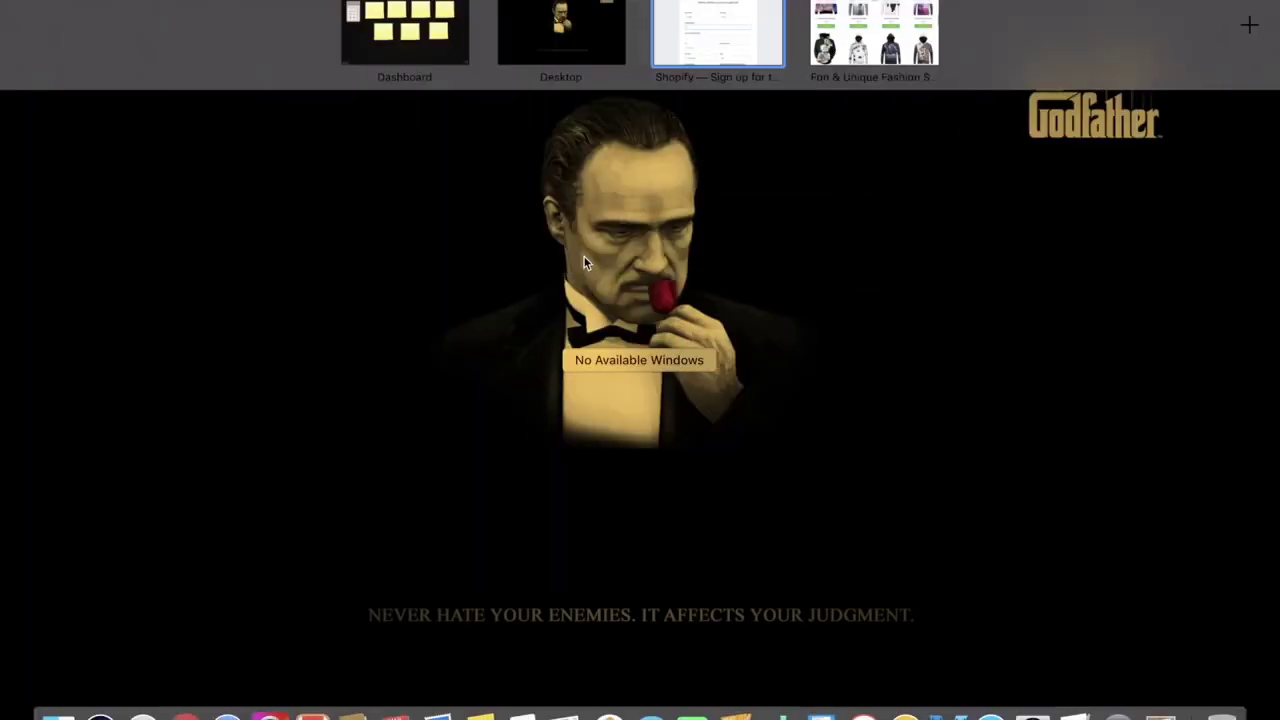
left_click(584, 260)
key("ctrl+Up")
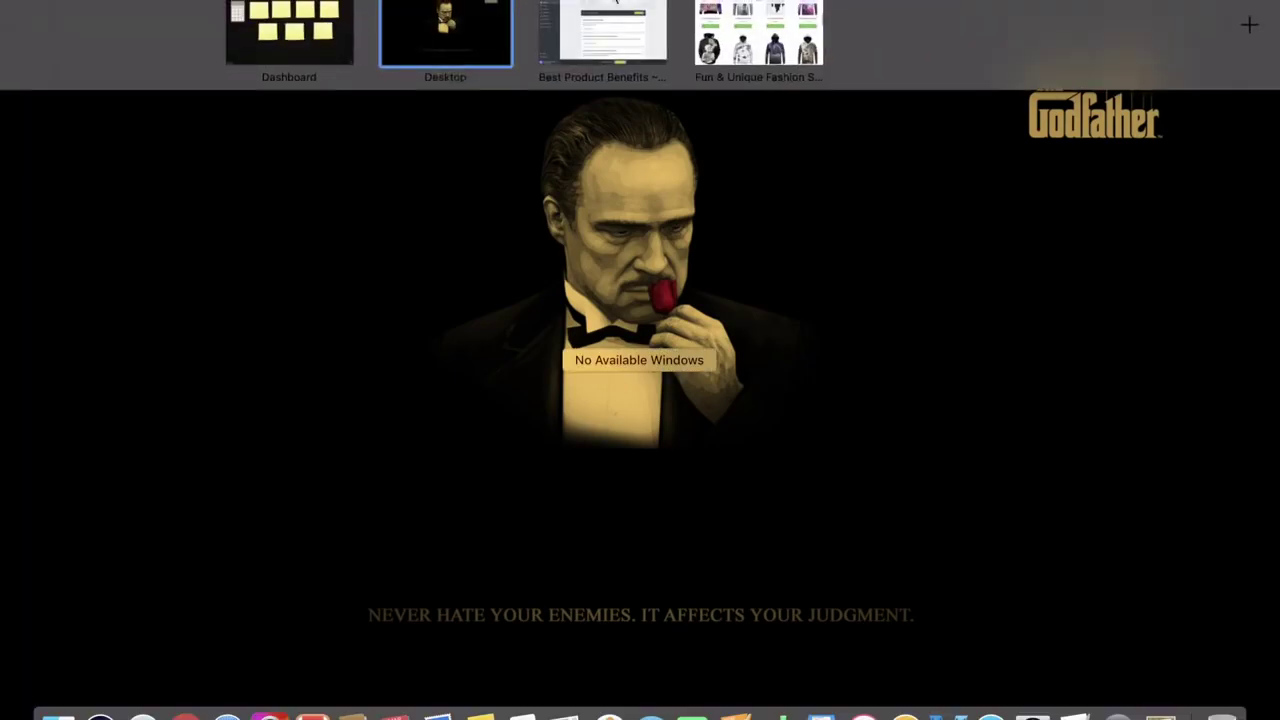
Switch to the Shopify admin space and open plan selection from the trial banner
left_click(595, 5)
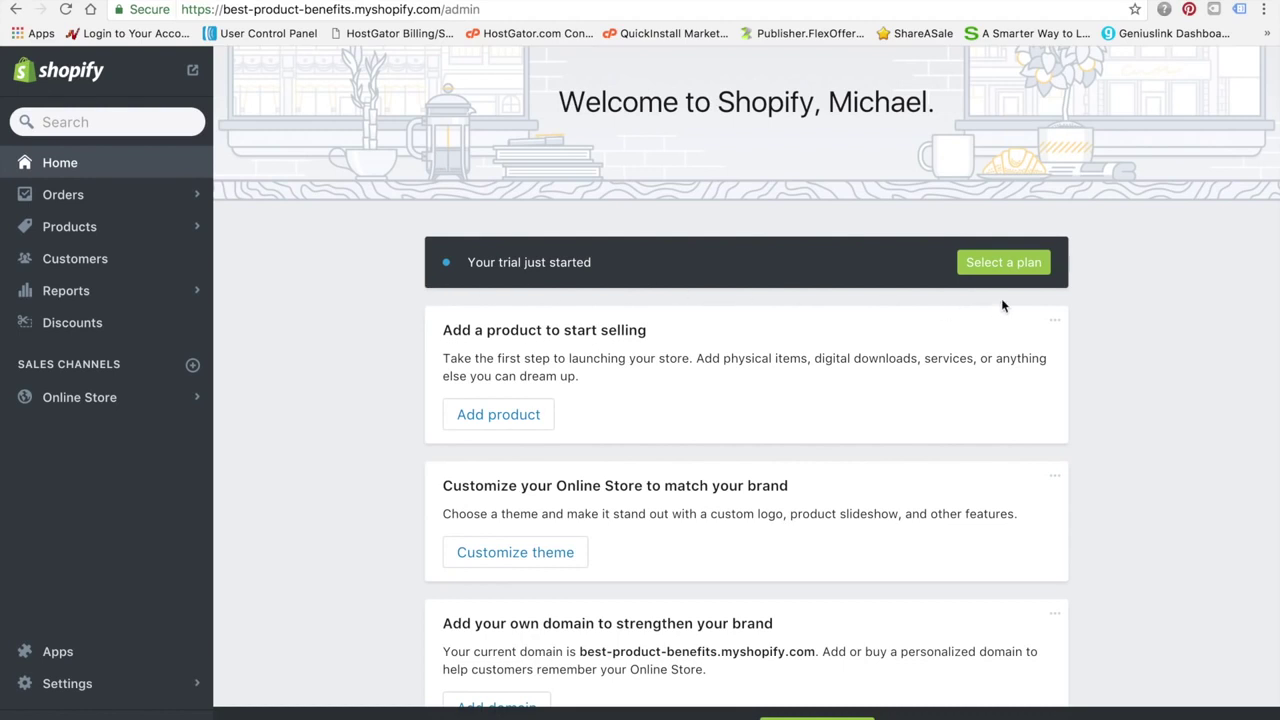
left_click(1003, 264)
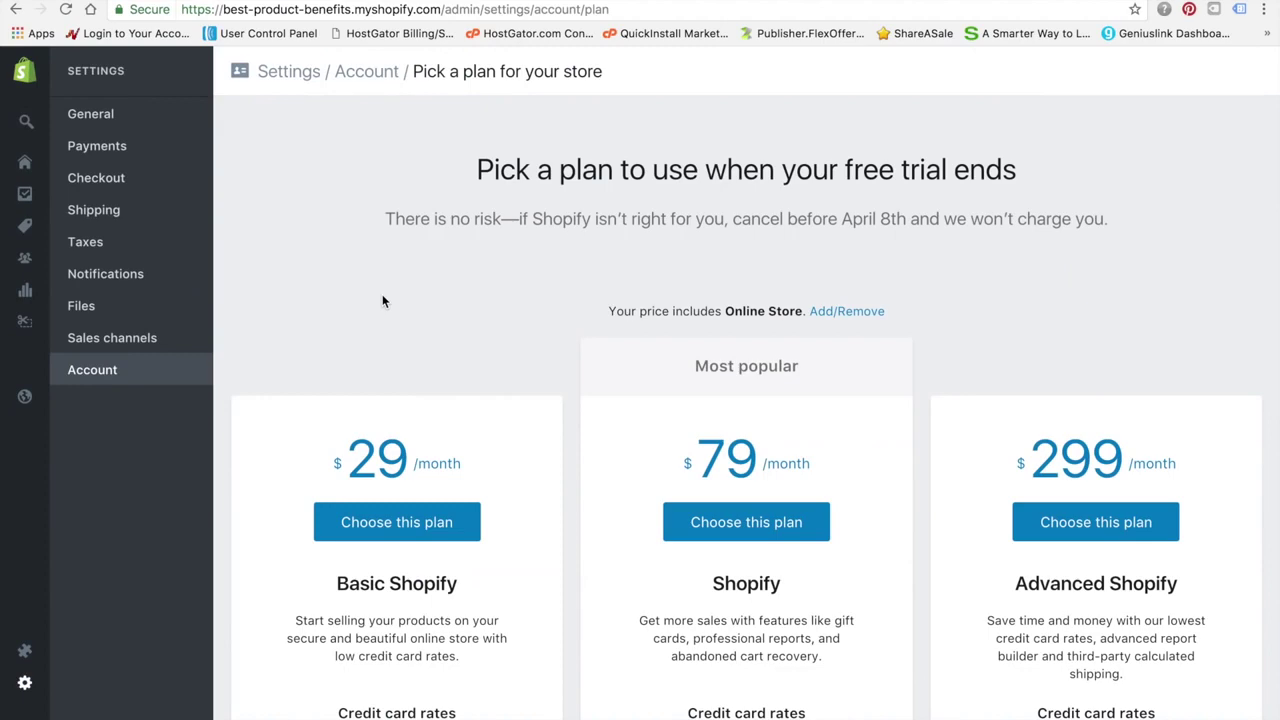
Scroll through the Basic, Shopify and Advanced plan cards to compare them
scroll(382, 296, "down", 5)
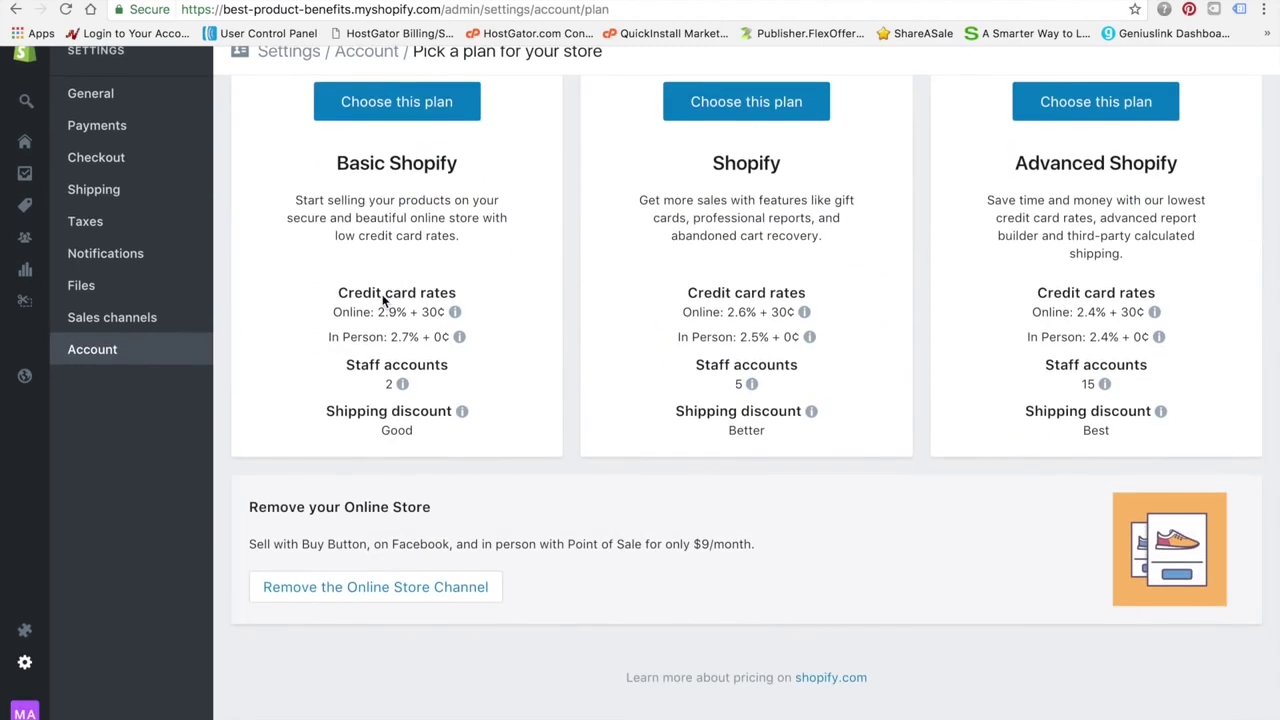
scroll(382, 296, "up", 5)
scroll(382, 296, "down", 1)
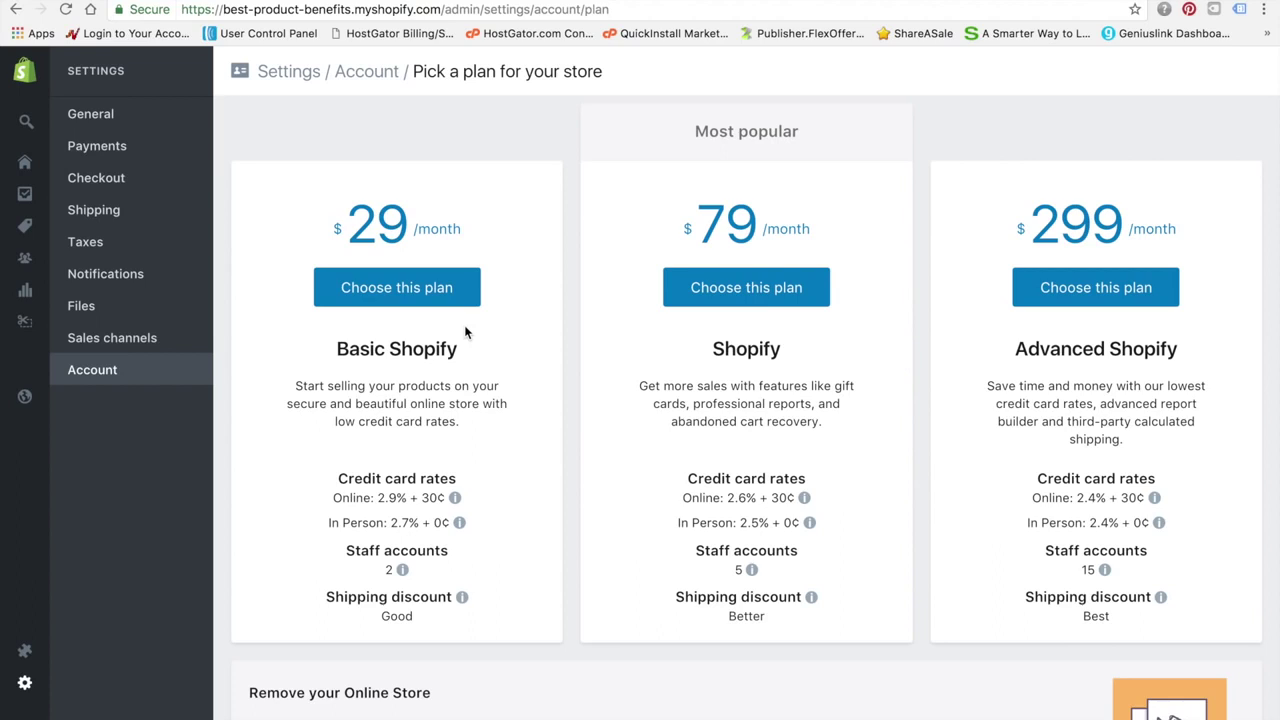
scroll(465, 332, "down", 1)
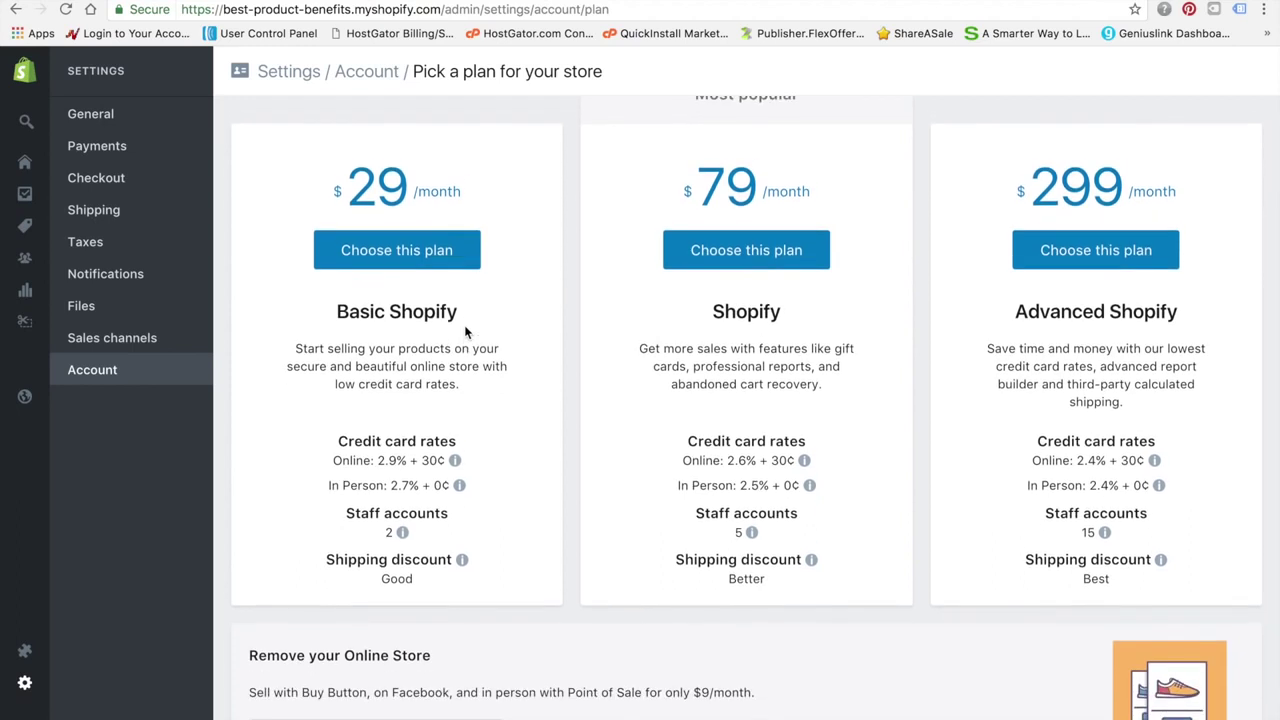
scroll(465, 332, "down", 3)
scroll(465, 332, "up", 5)
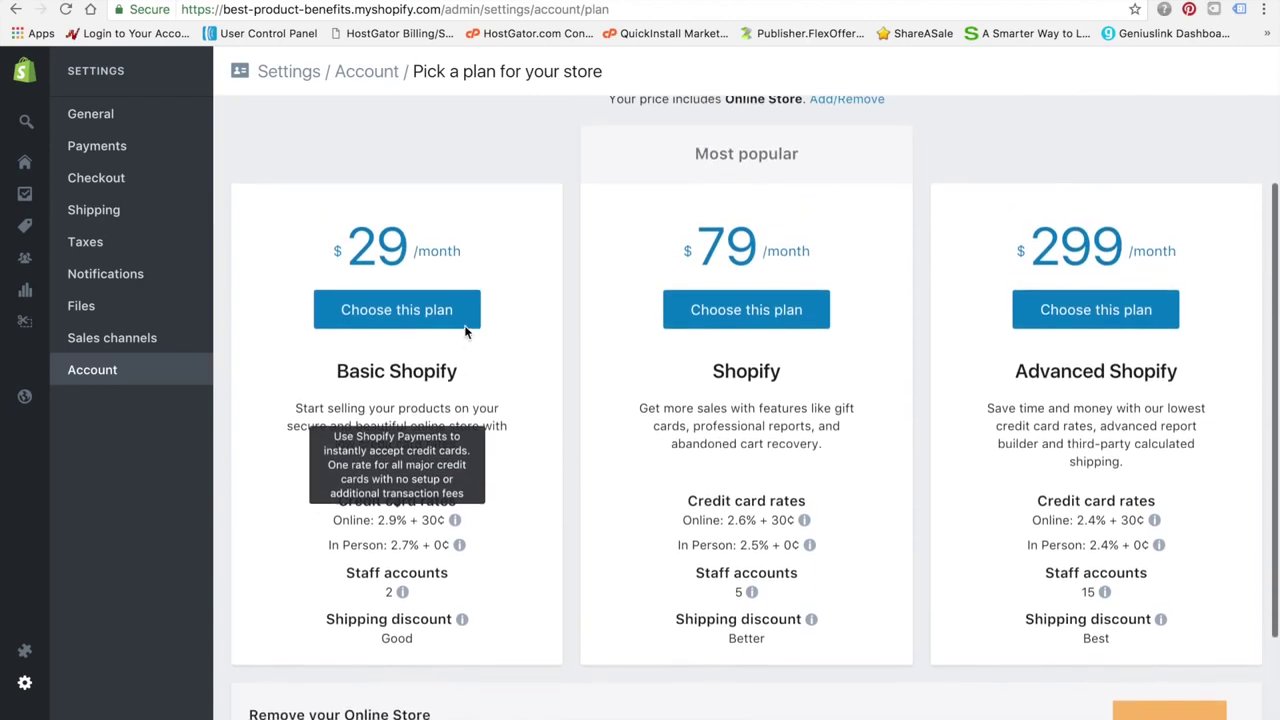
scroll(472, 177, "up", 4)
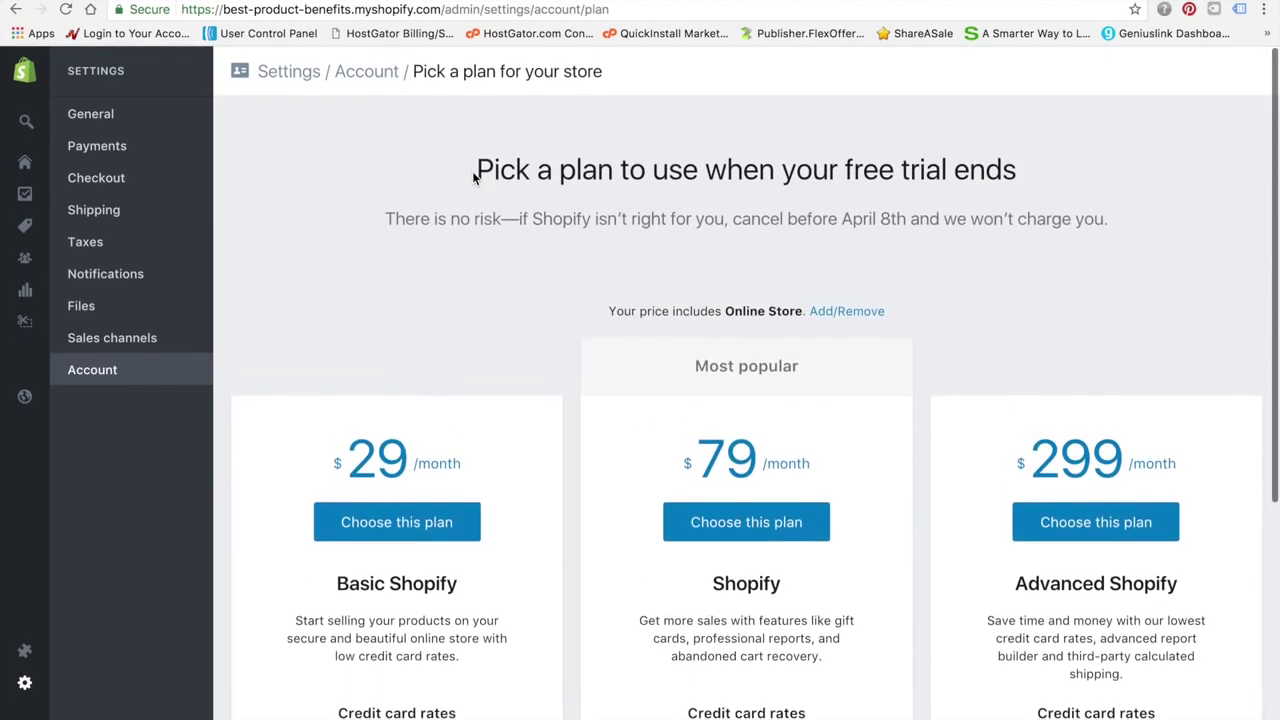
scroll(474, 177, "down", 3)
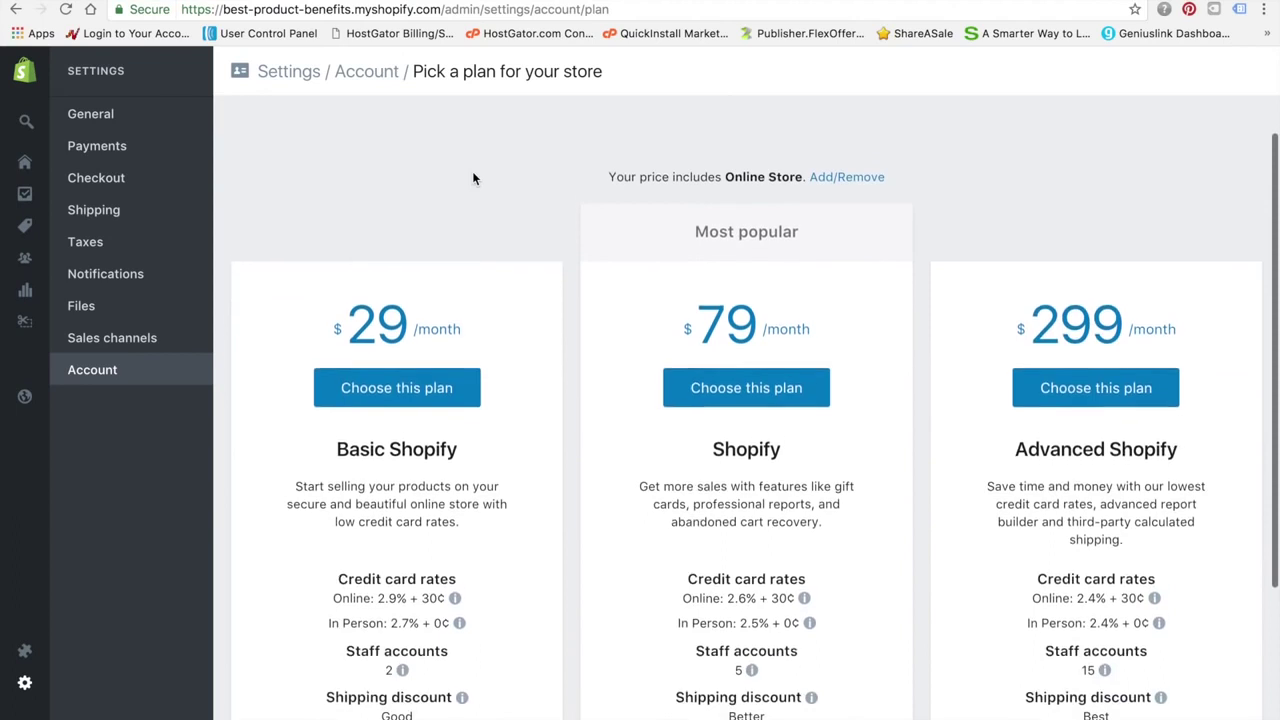
scroll(474, 178, "up", 3)
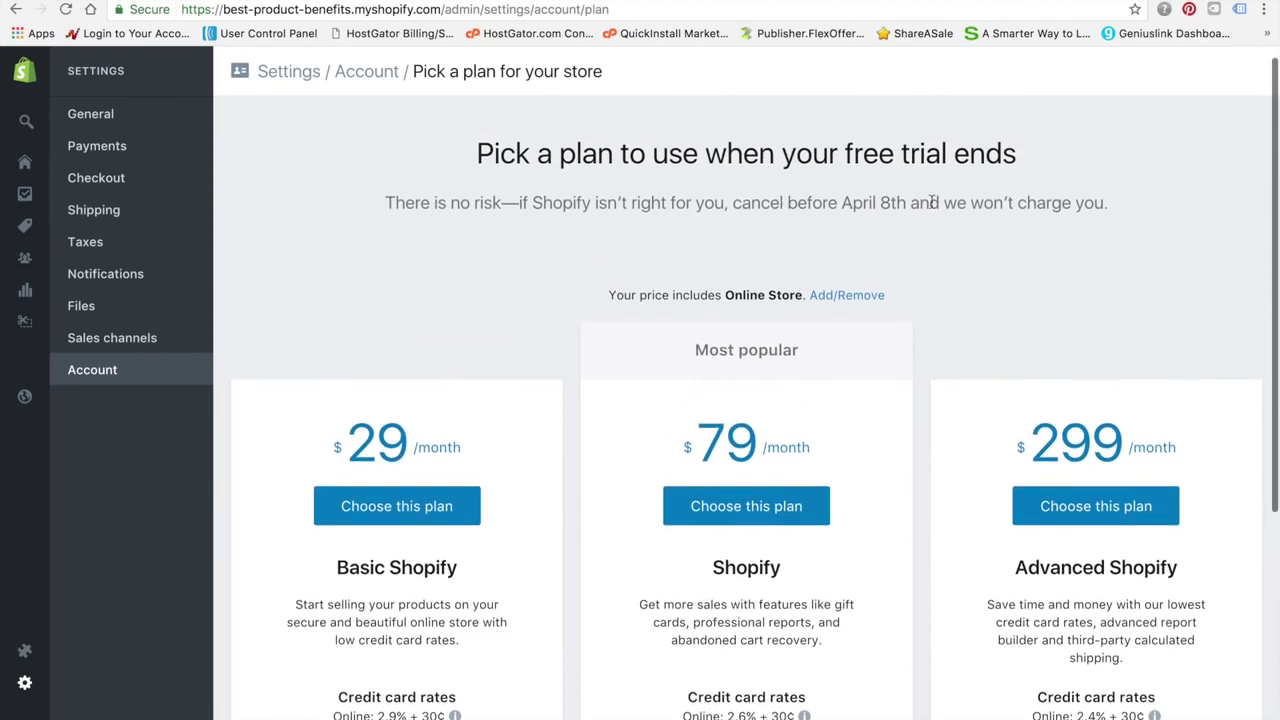
Review the Basic Shopify details (2 staff accounts, 2.9% + 30¢) and choose the $29 plan
scroll(345, 306, "down", 1)
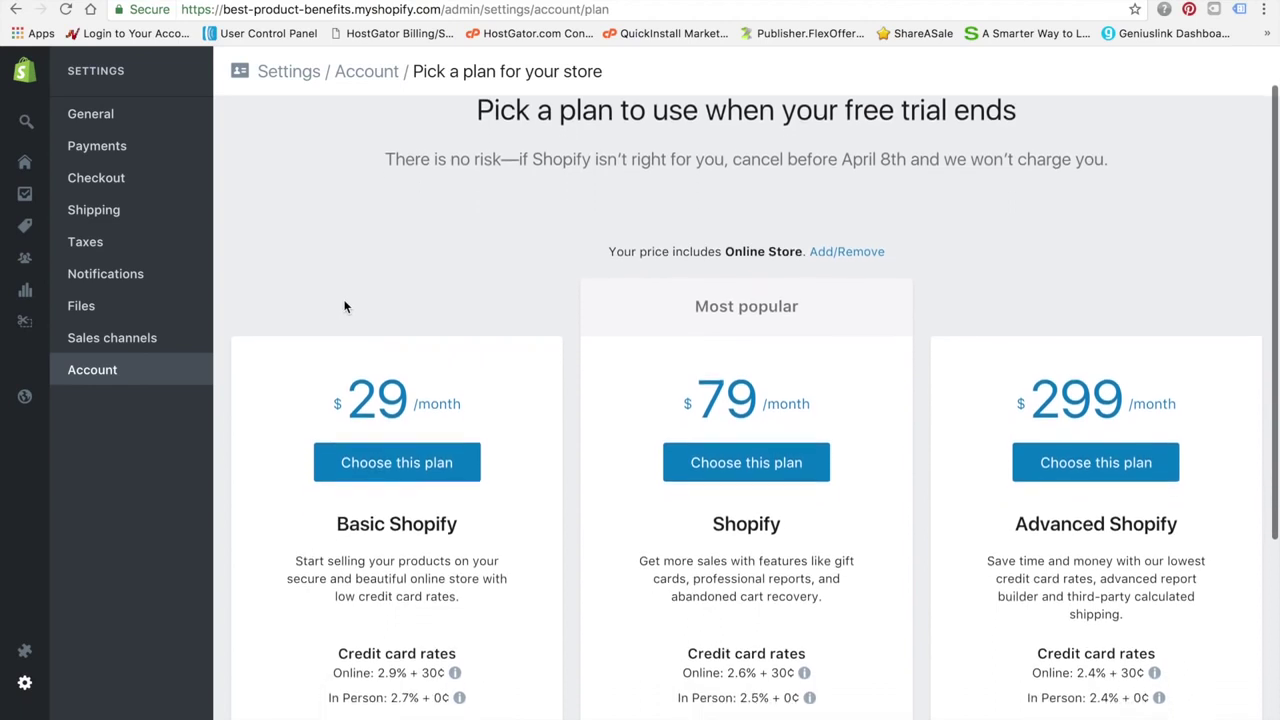
scroll(345, 306, "down", 5)
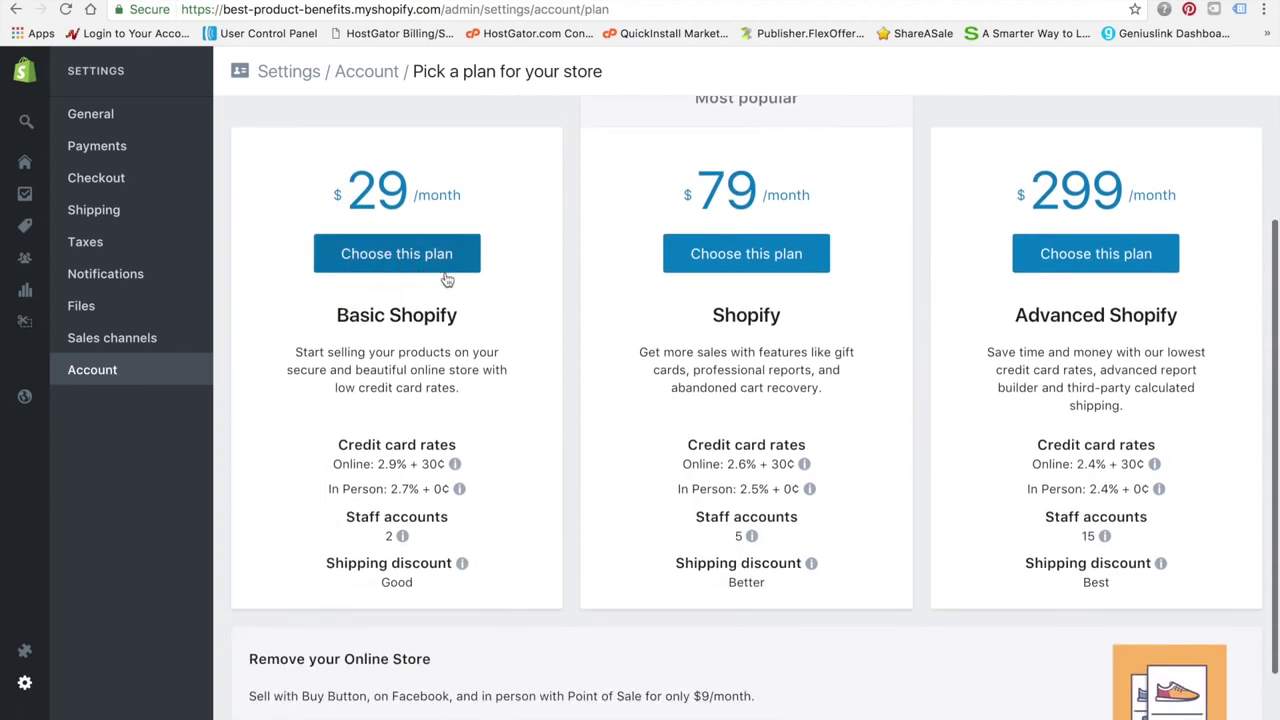
scroll(450, 278, "down", 1)
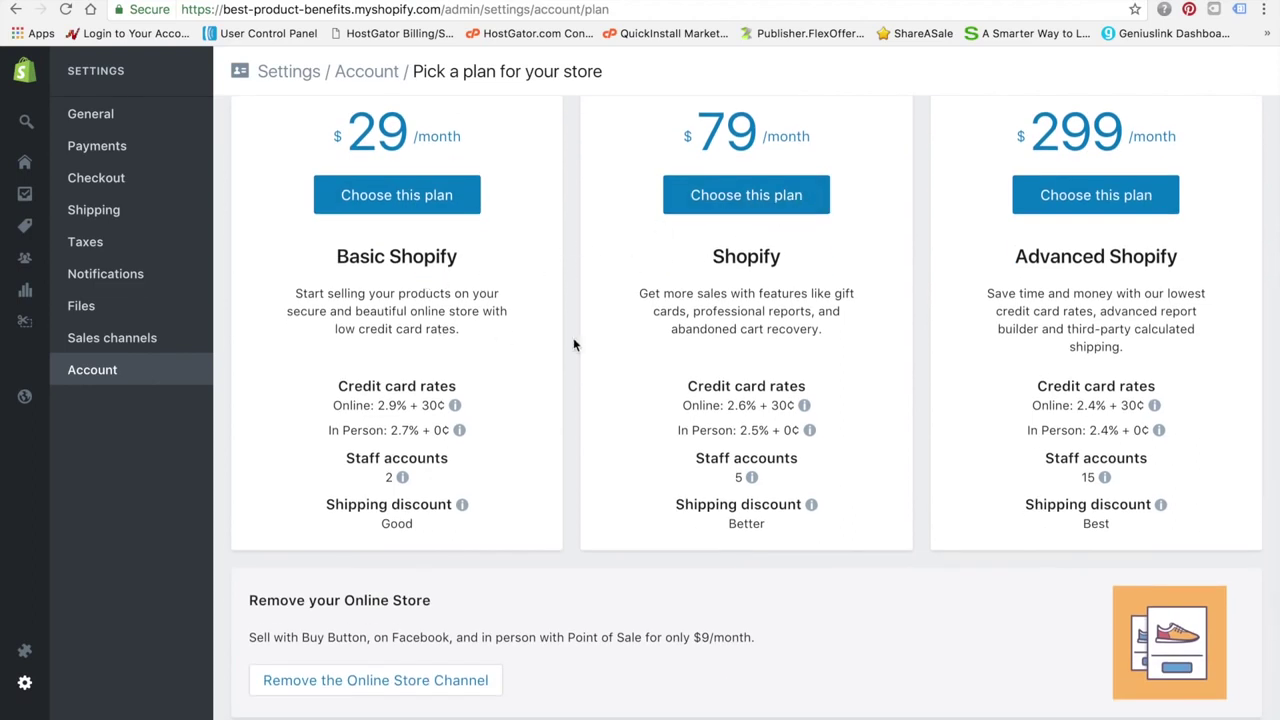
scroll(494, 366, "up", 2)
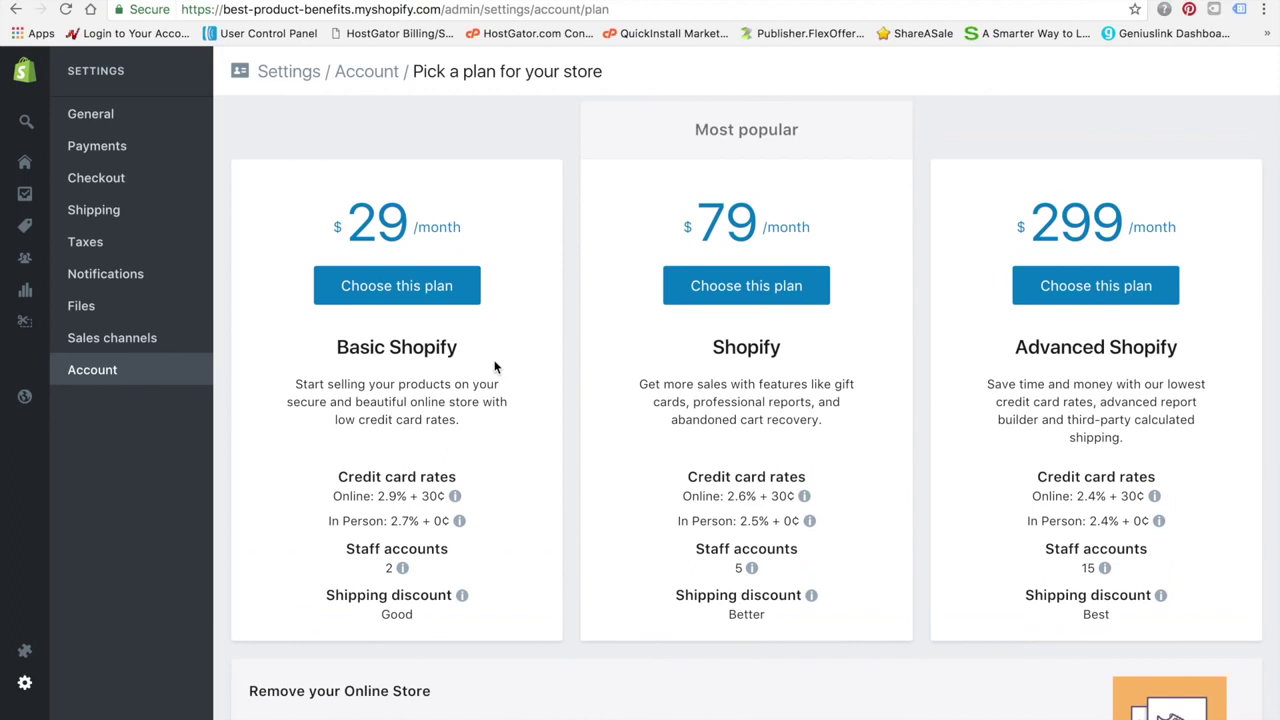
scroll(494, 367, "down", 1)
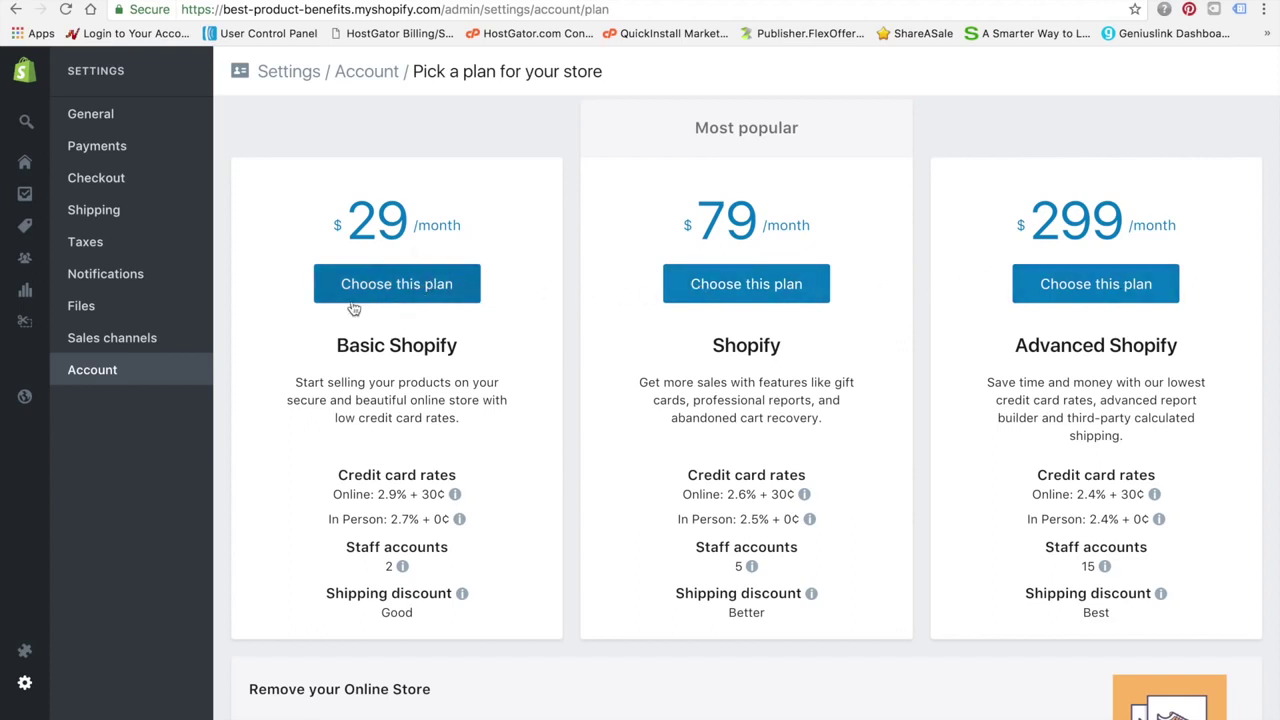
left_click_drag(289, 266, 505, 386)
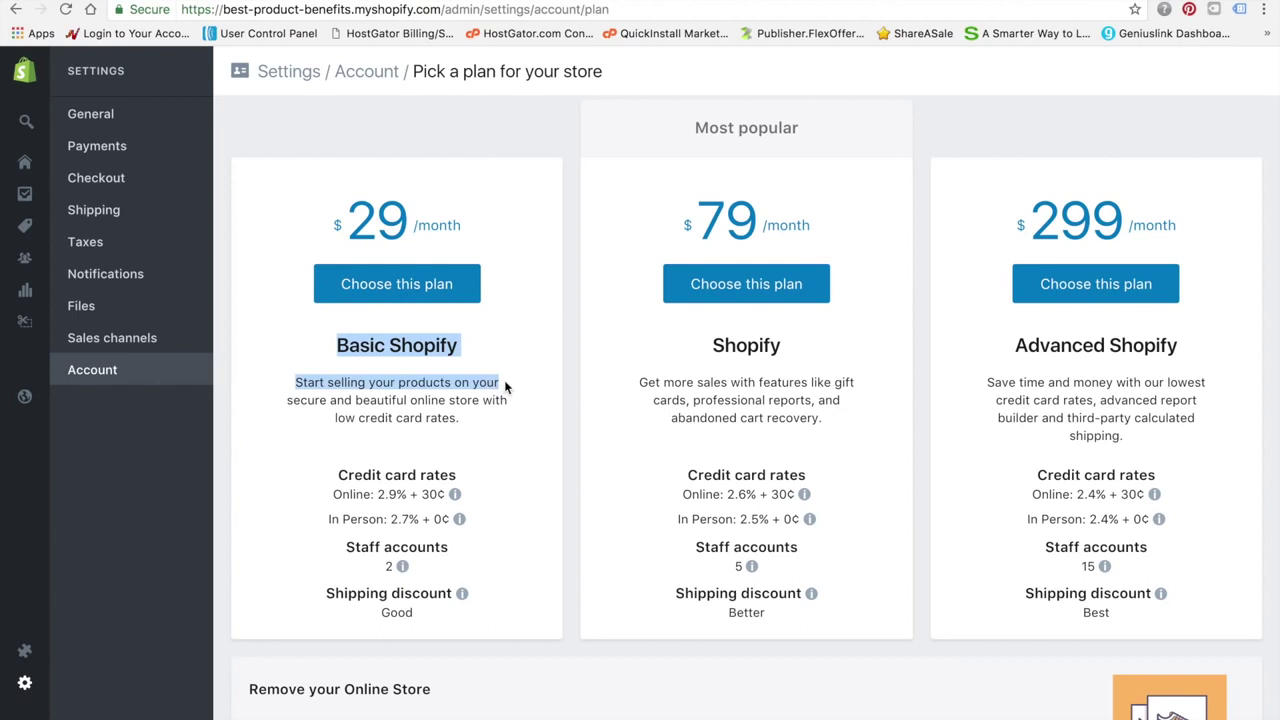
left_click(440, 290)
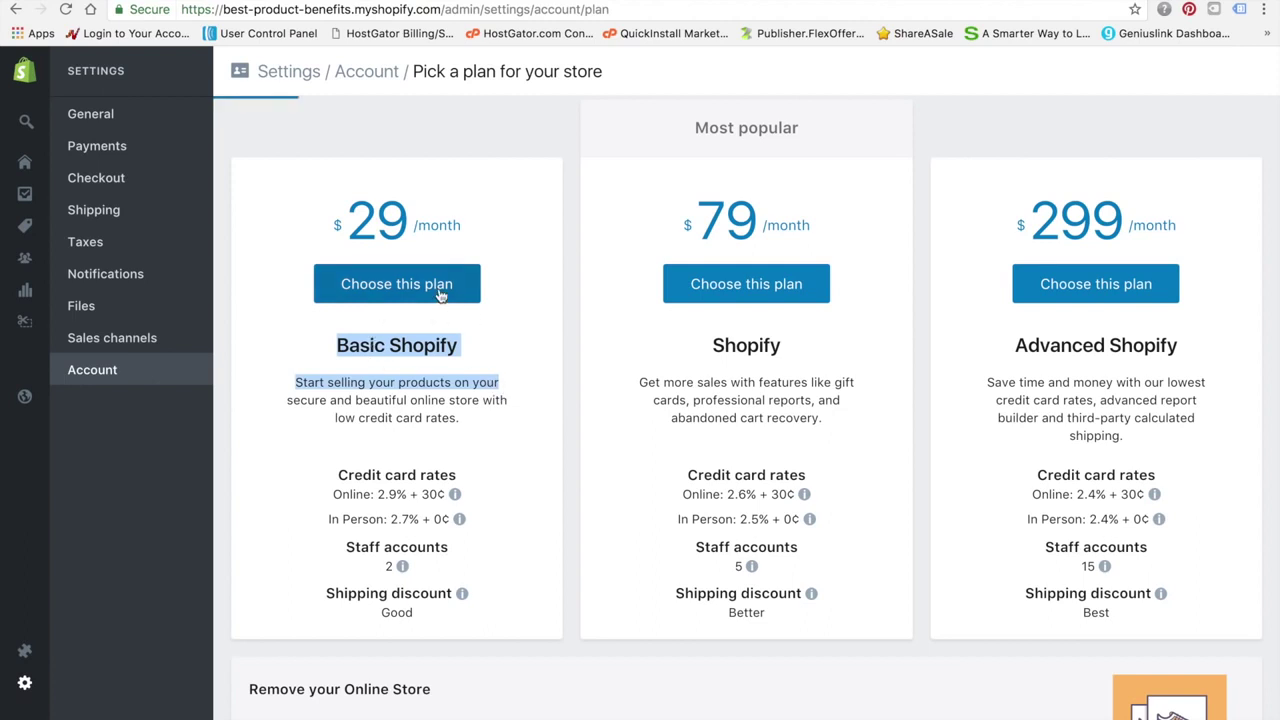
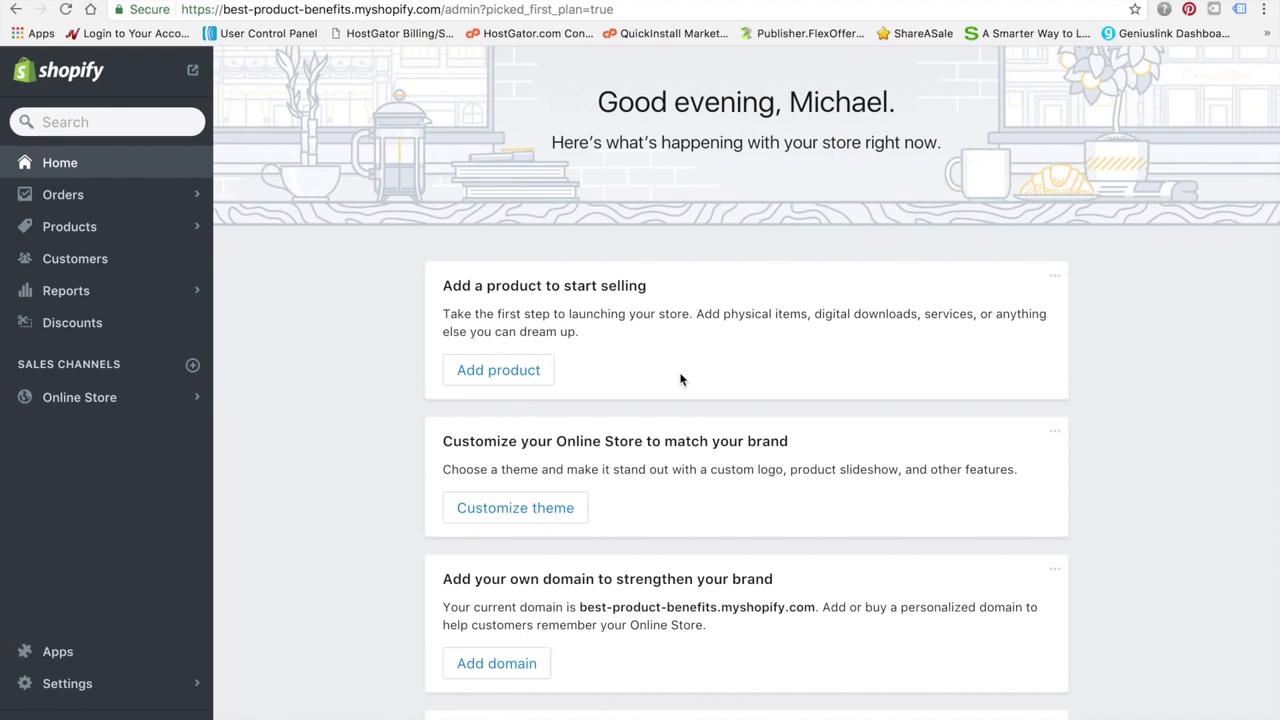
Open the Domains settings from Home, start Buy new domain, then cancel that dialog
scroll(680, 379, "down", 1)
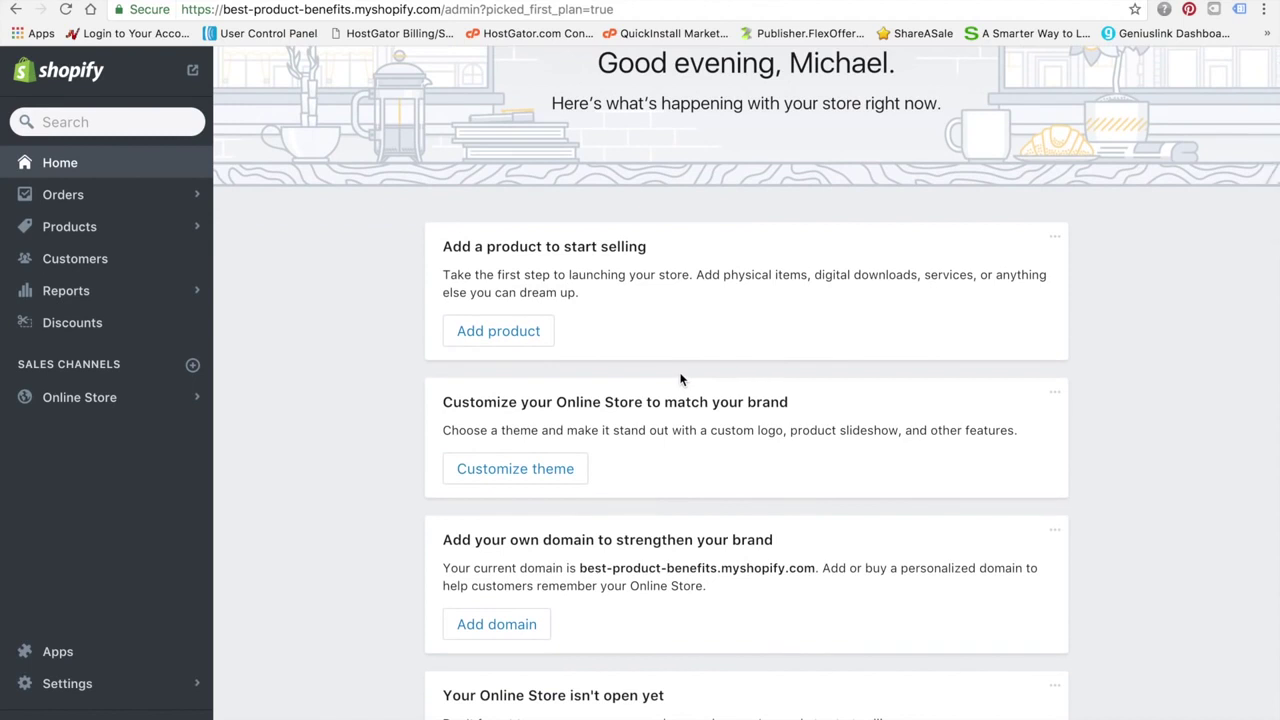
scroll(680, 379, "down", 2)
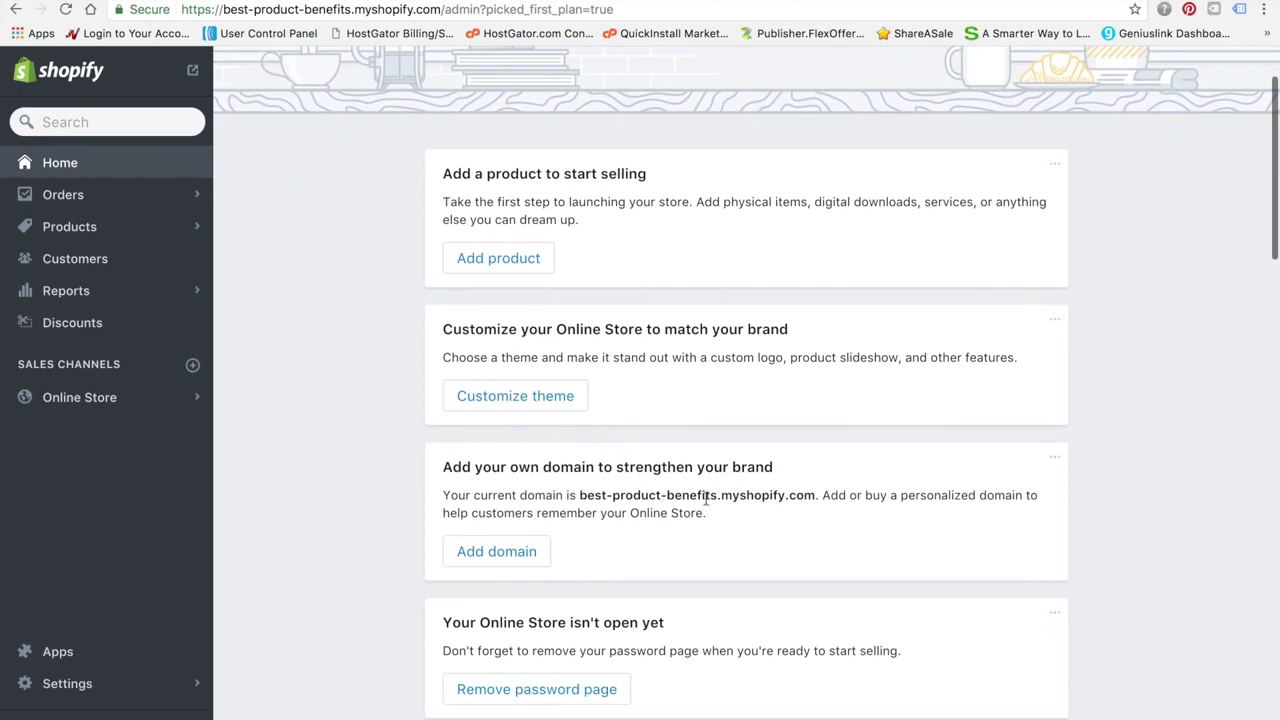
left_click(528, 556)
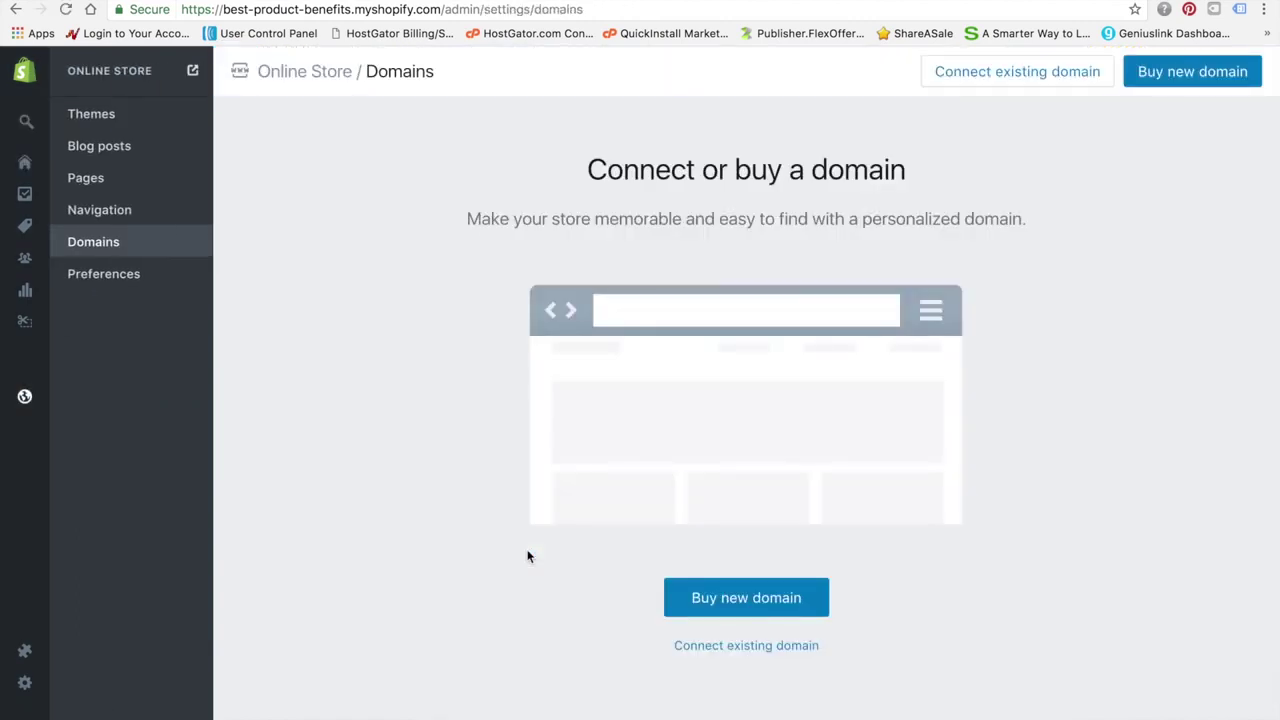
scroll(942, 628, "down", 1)
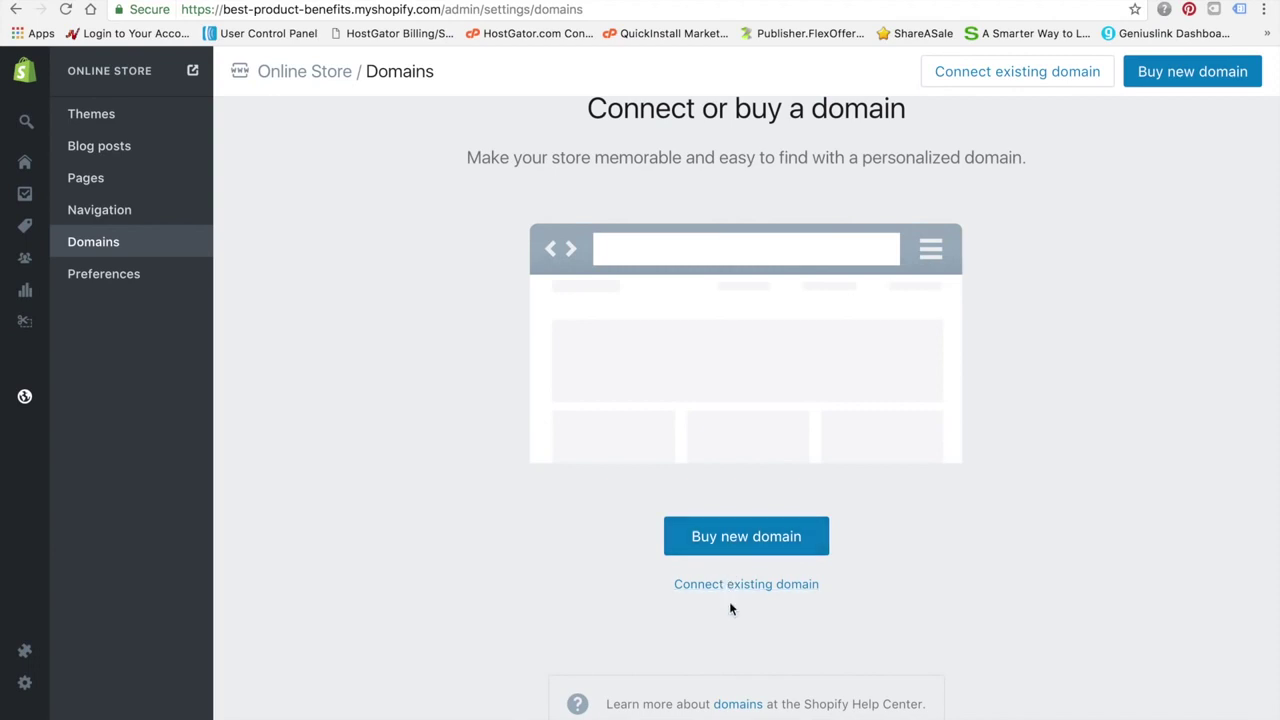
left_click(760, 539)
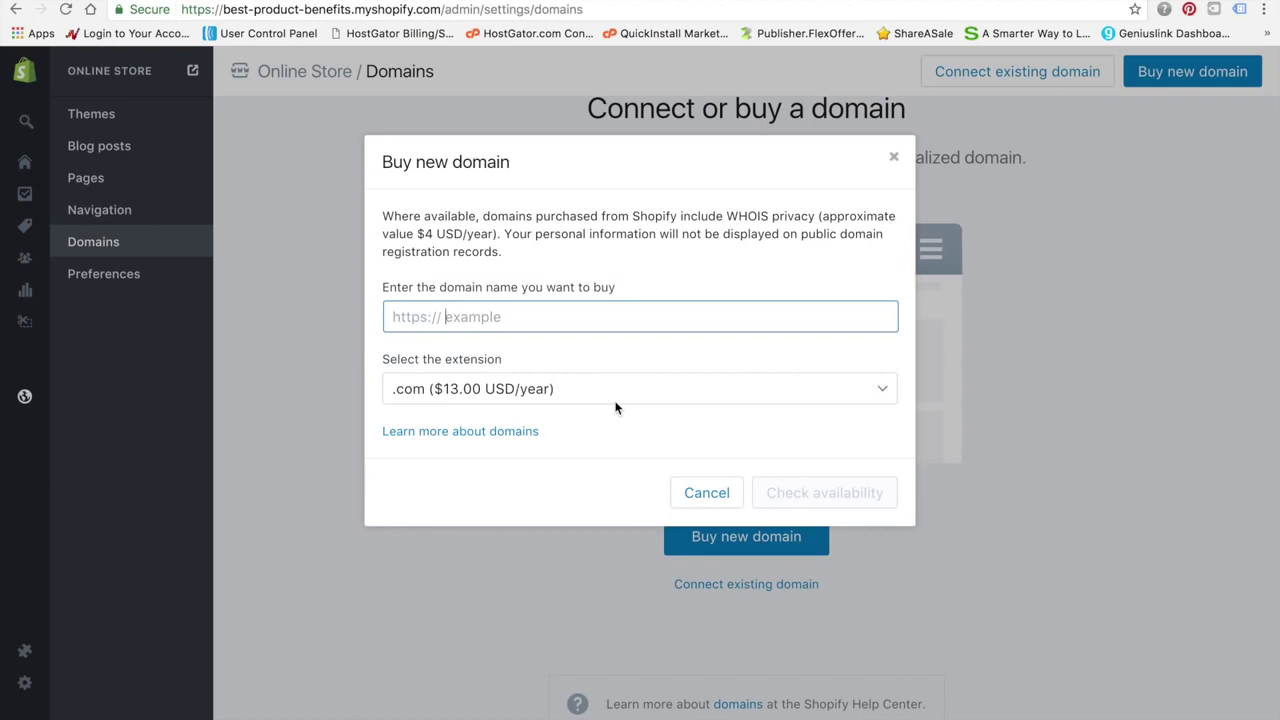
left_click(895, 162)
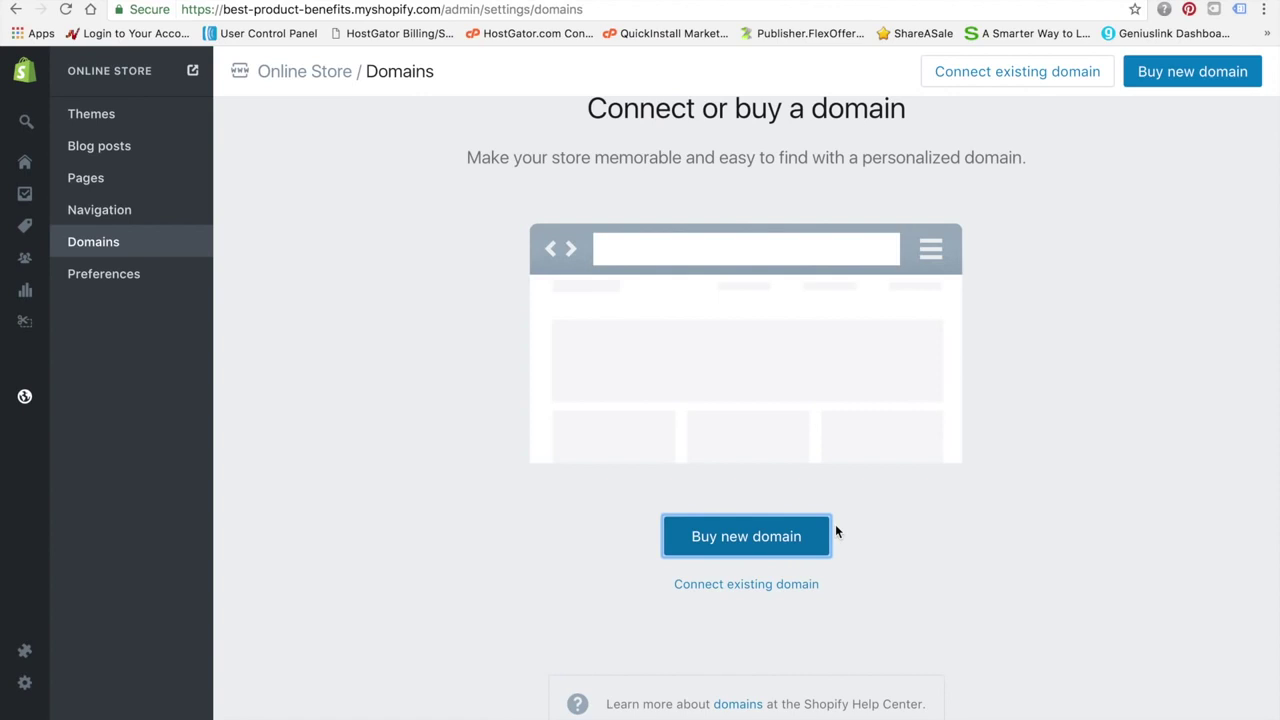
Connect the existing domain bestproductbenefits.com to the store
left_click(768, 586)
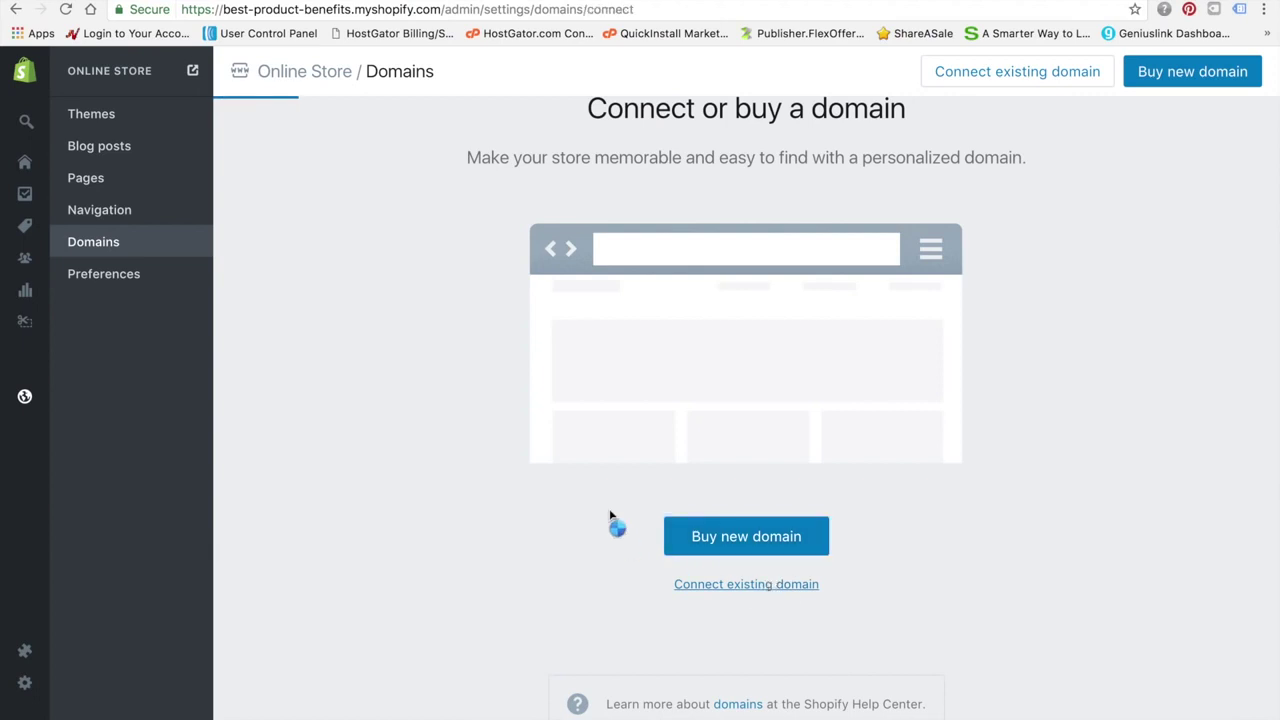
left_click(609, 190)
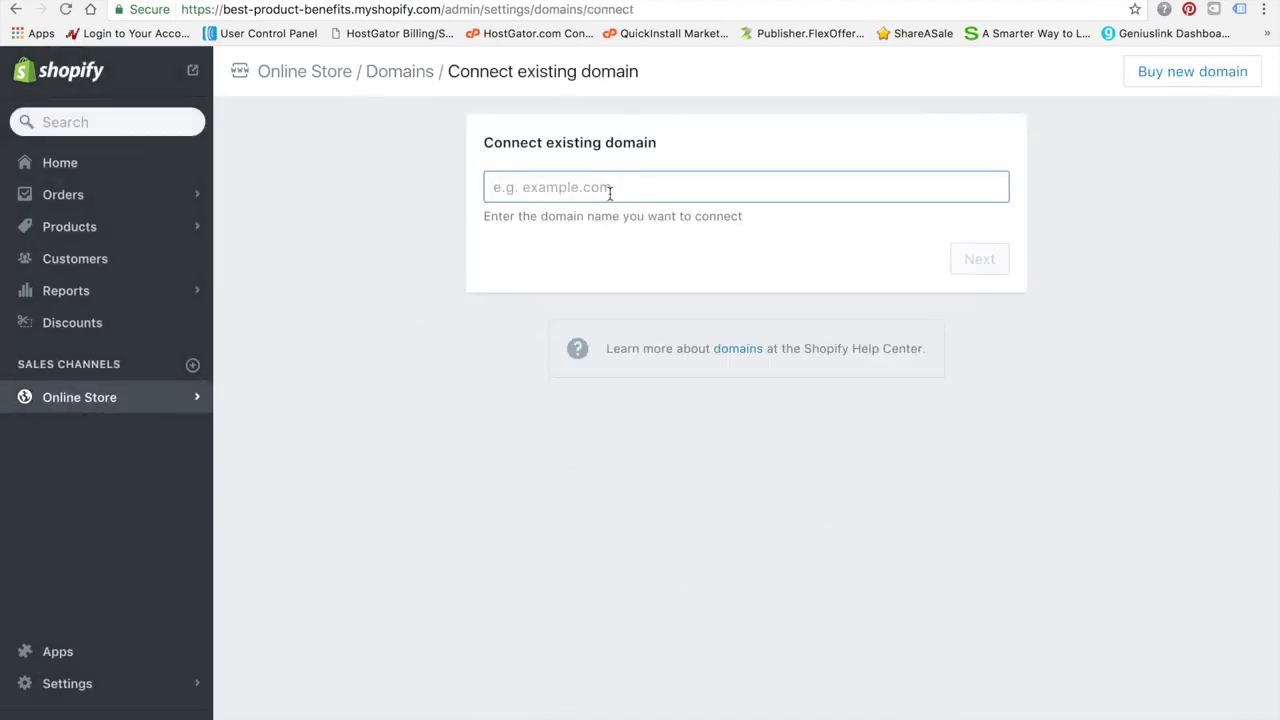
type("bestproductbenefits.com")
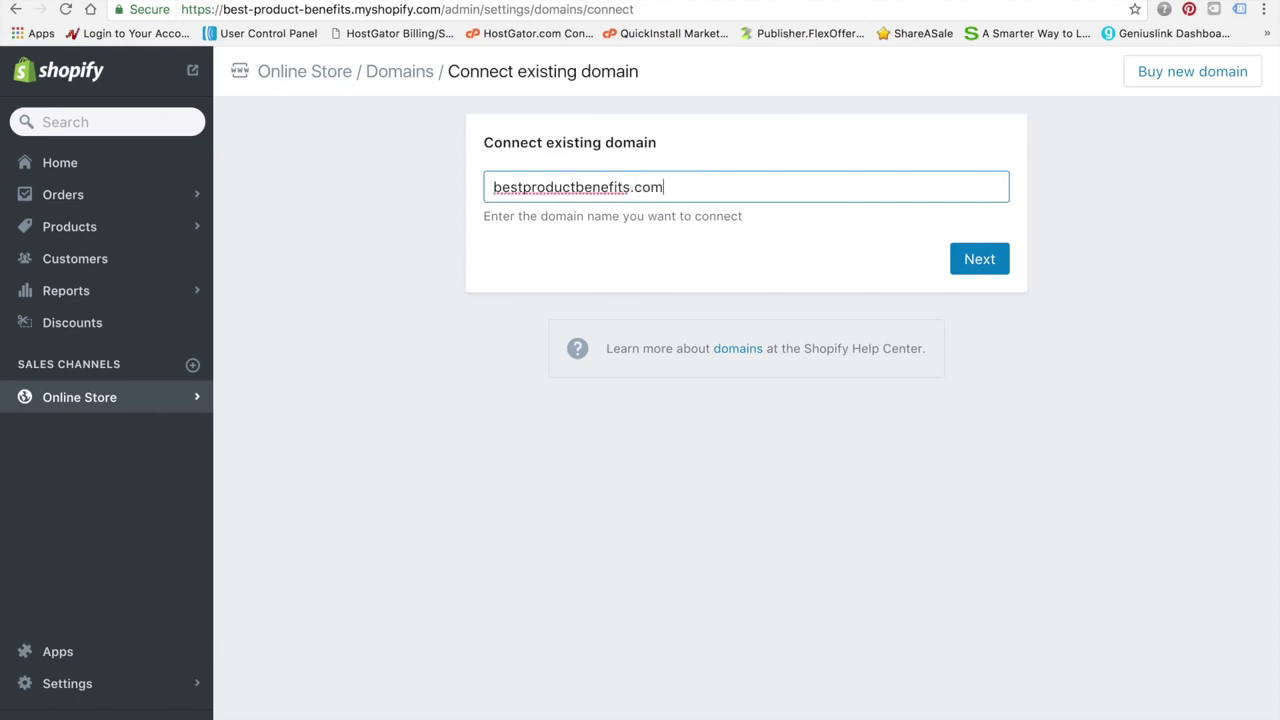
left_click(985, 262)
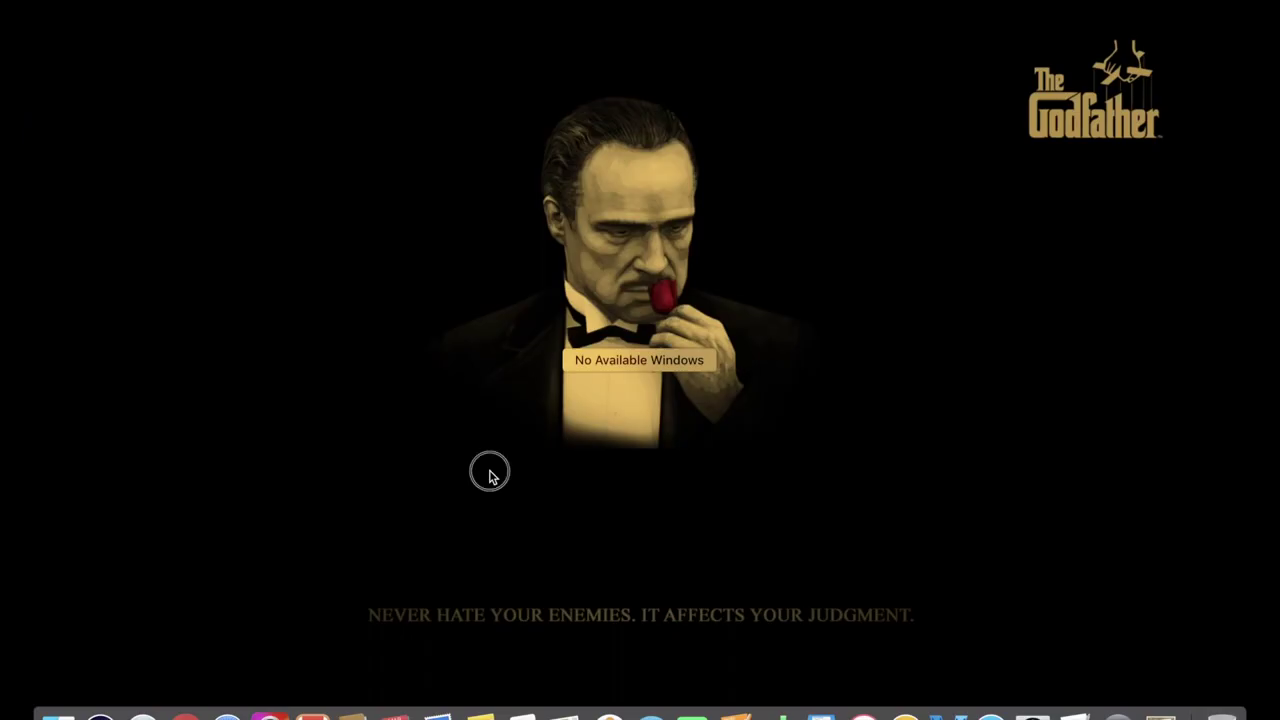
Use Mission Control to return to the Best Product Benefits space holding the Shopify admin
left_click(632, 14)
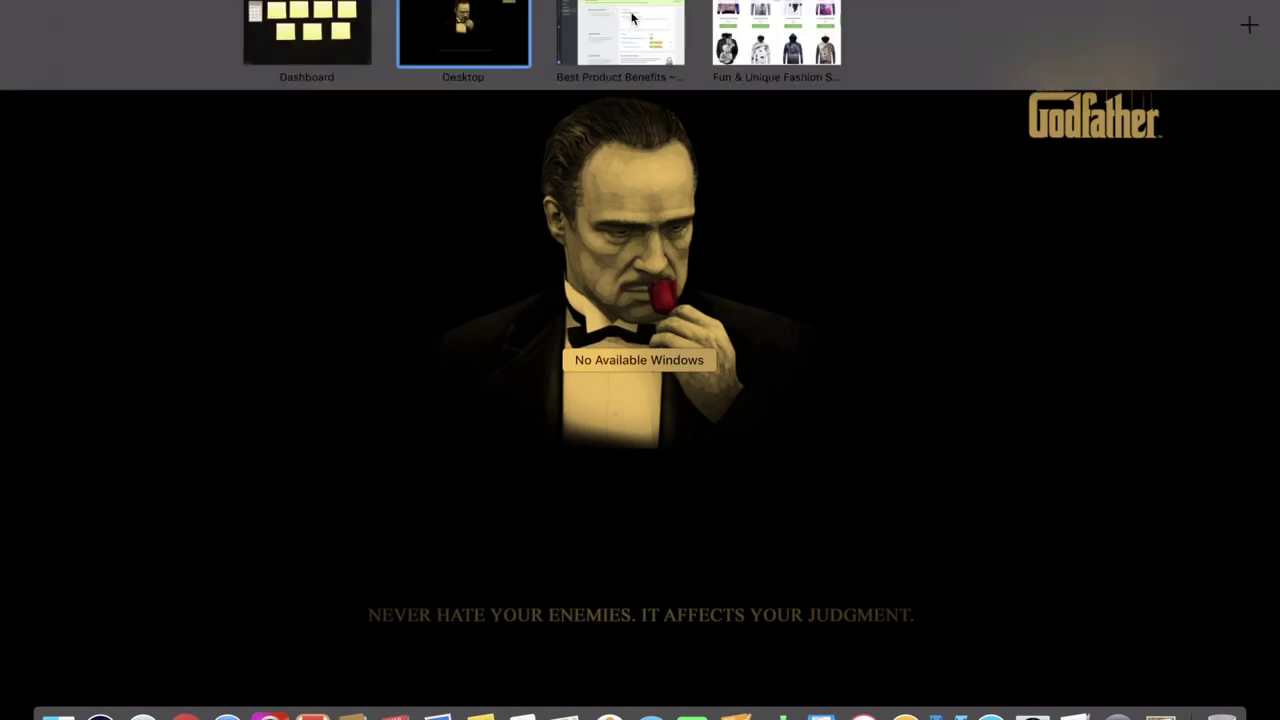
key("ctrl+Up")
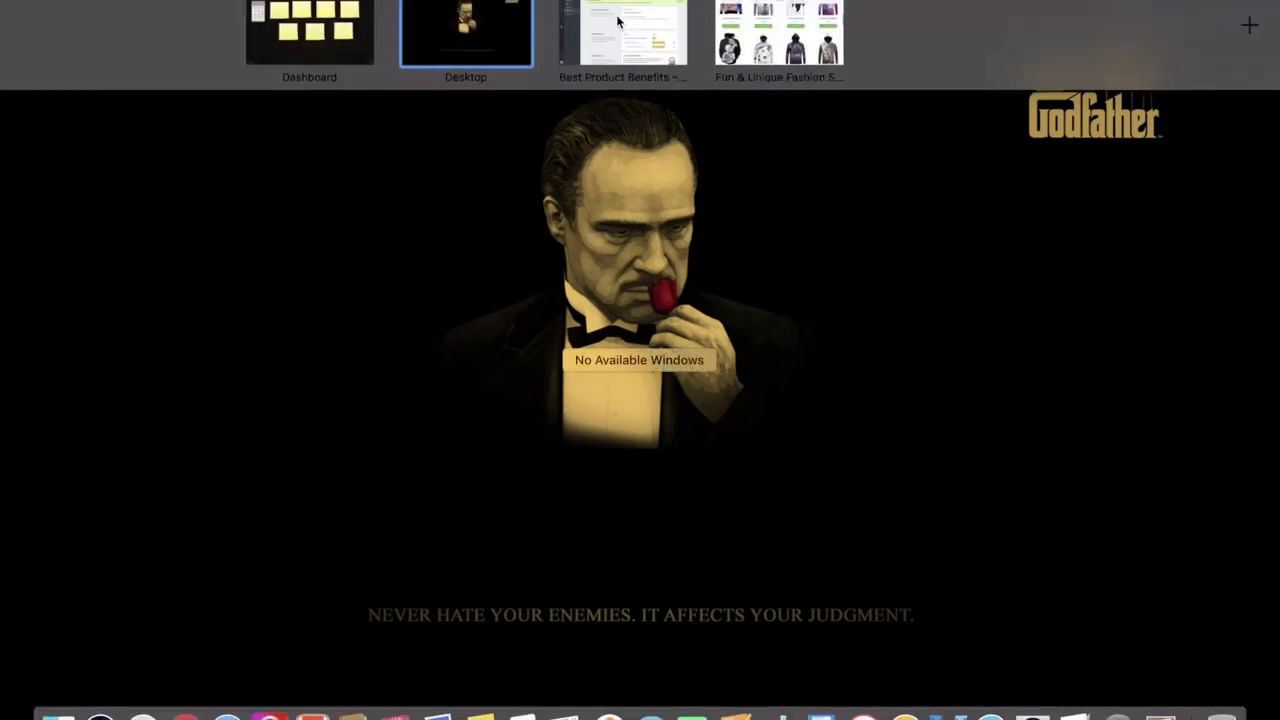
left_click(623, 28)
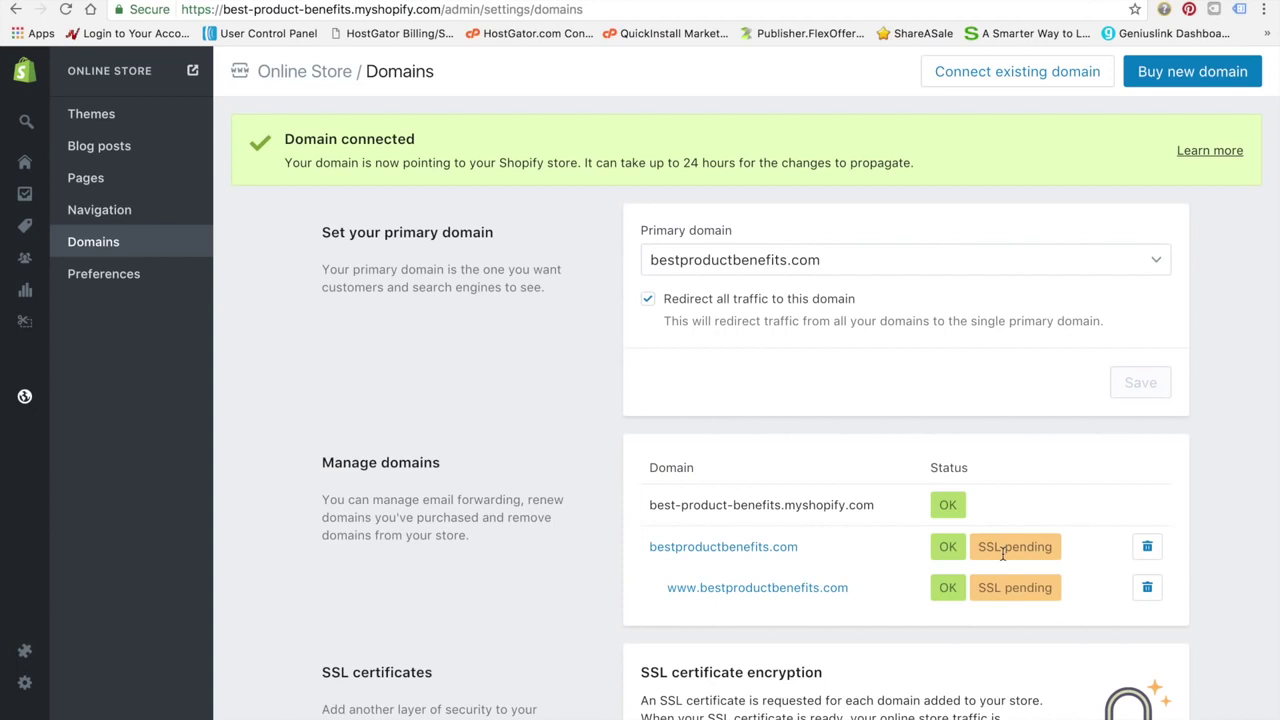
Restore the main admin sidebar and go to the store's Home dashboard
scroll(1002, 553, "down", 2)
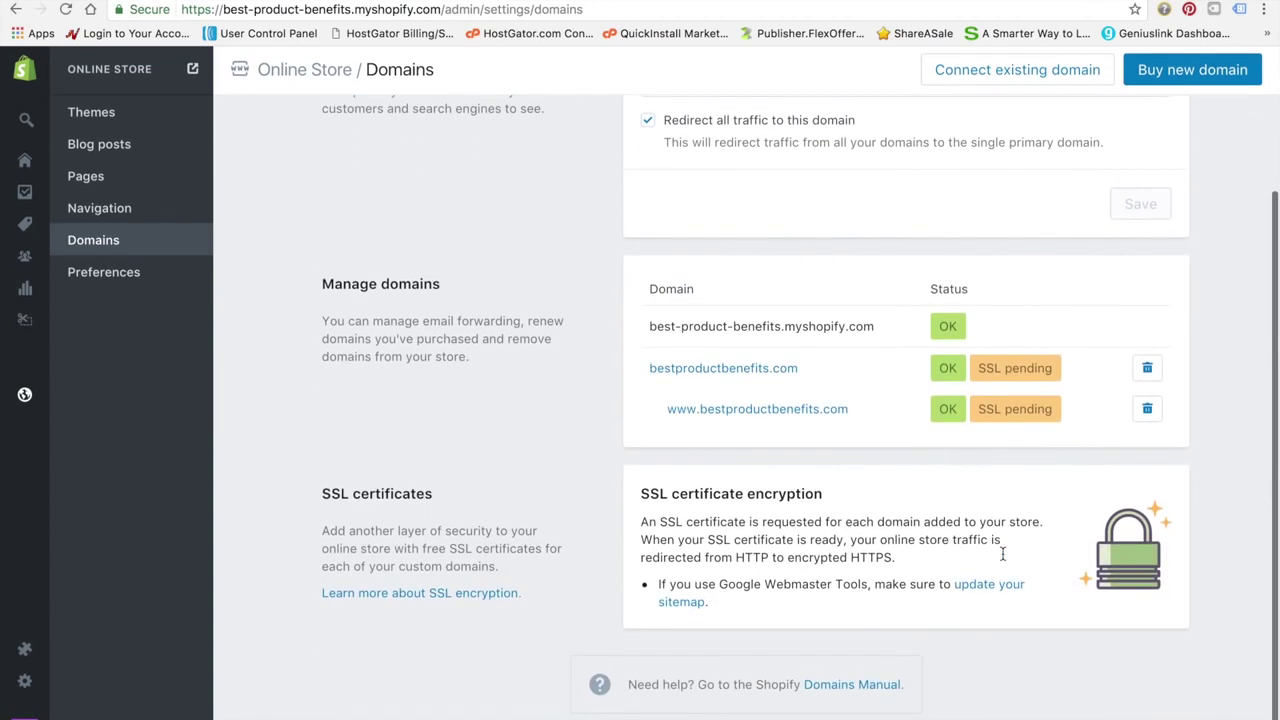
scroll(1002, 555, "up", 1)
scroll(1002, 555, "up", 1)
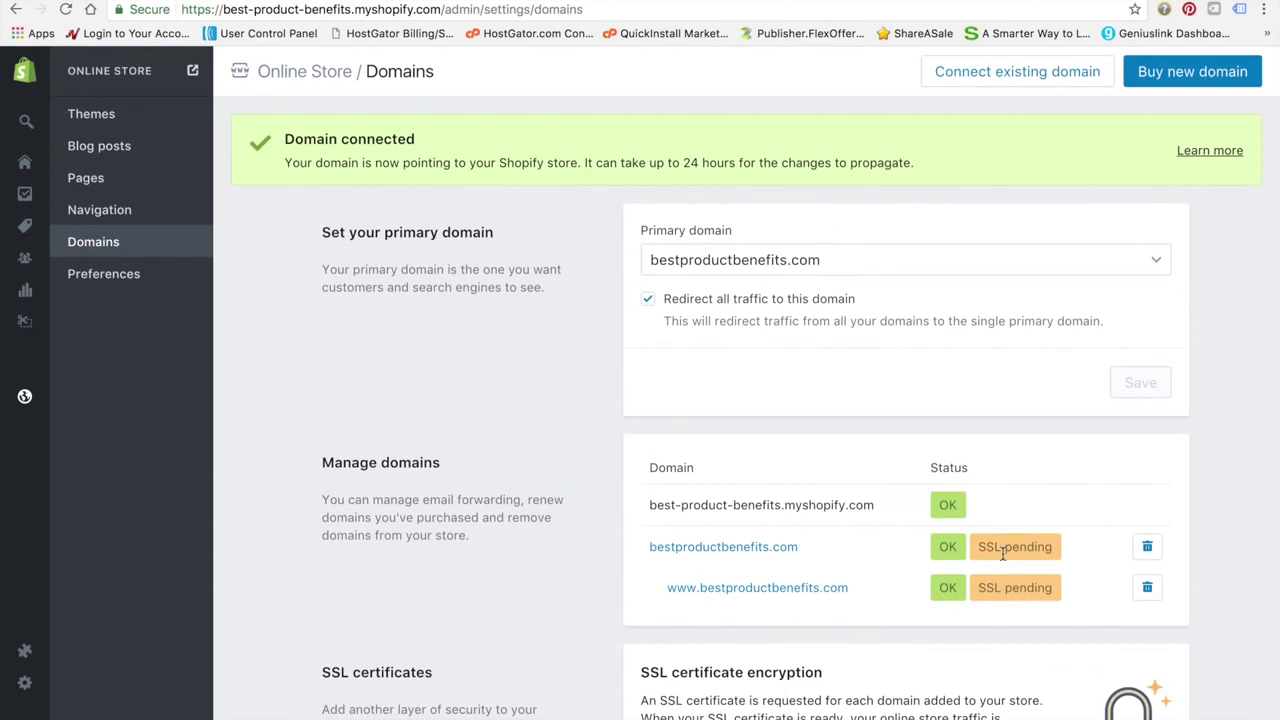
left_click(34, 78)
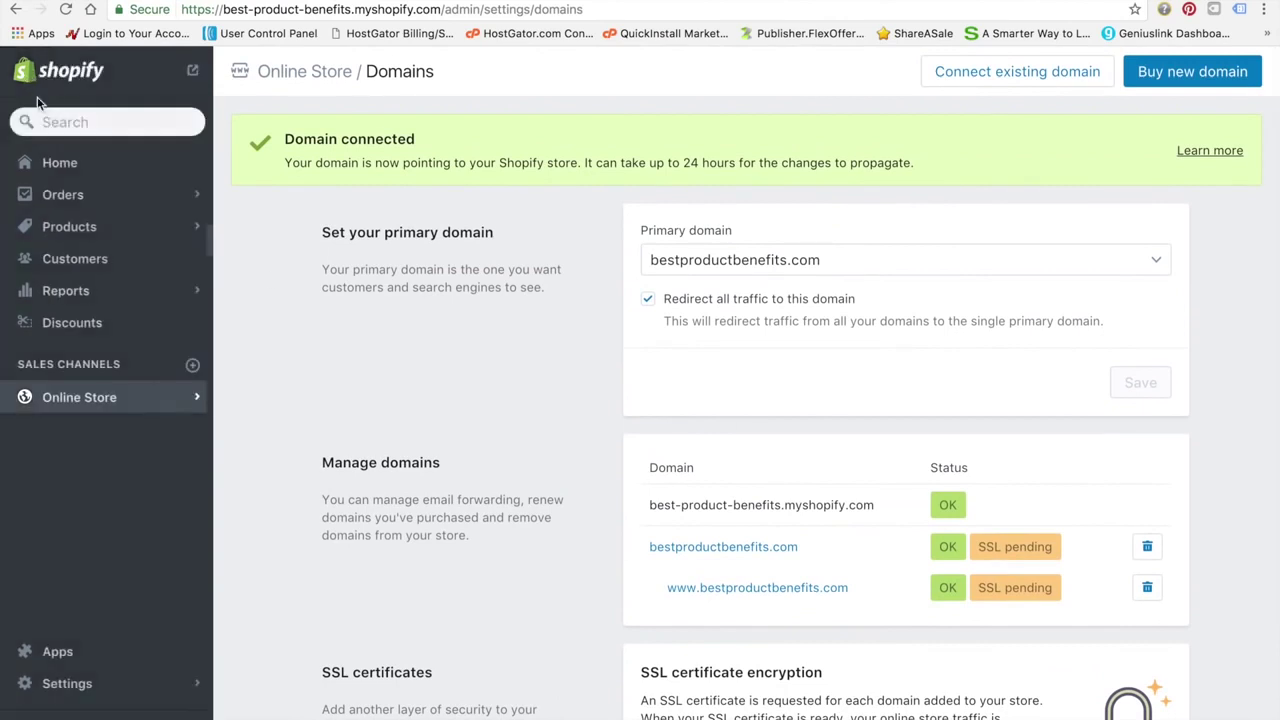
left_click(80, 166)
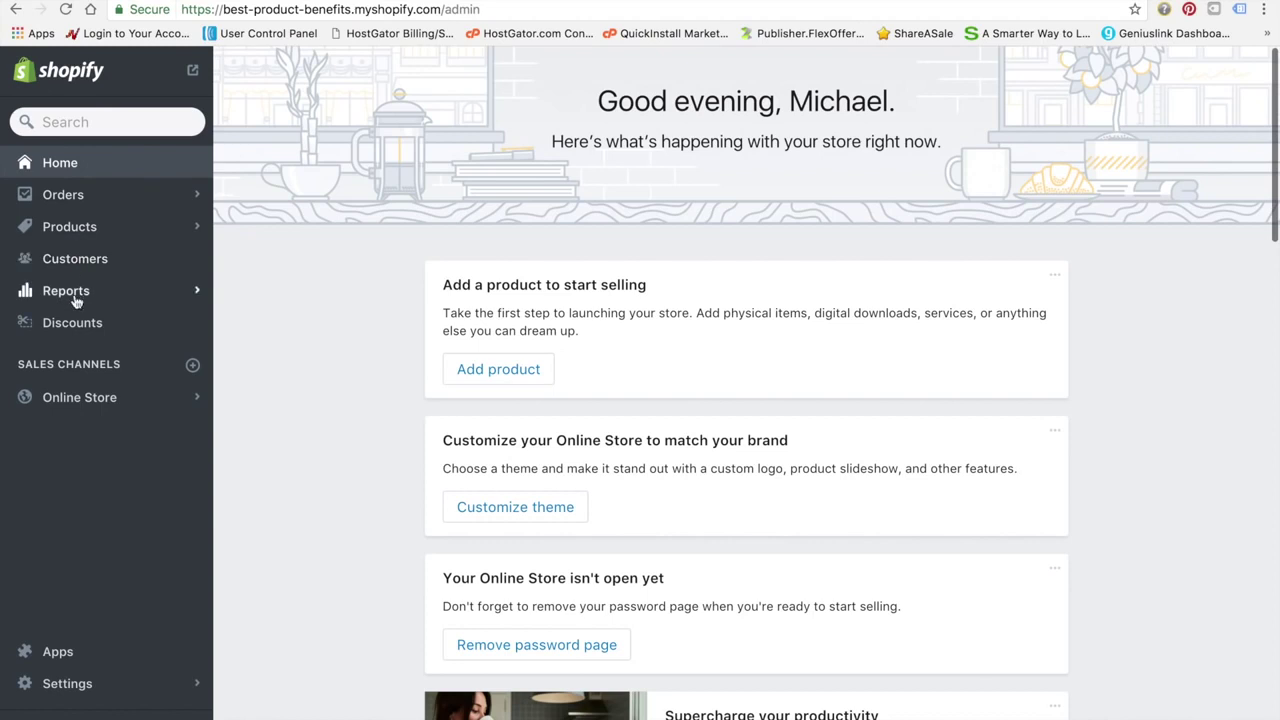
From the Online Store themes page, where Debut is current, visit the Shopify Theme Store
left_click(99, 401)
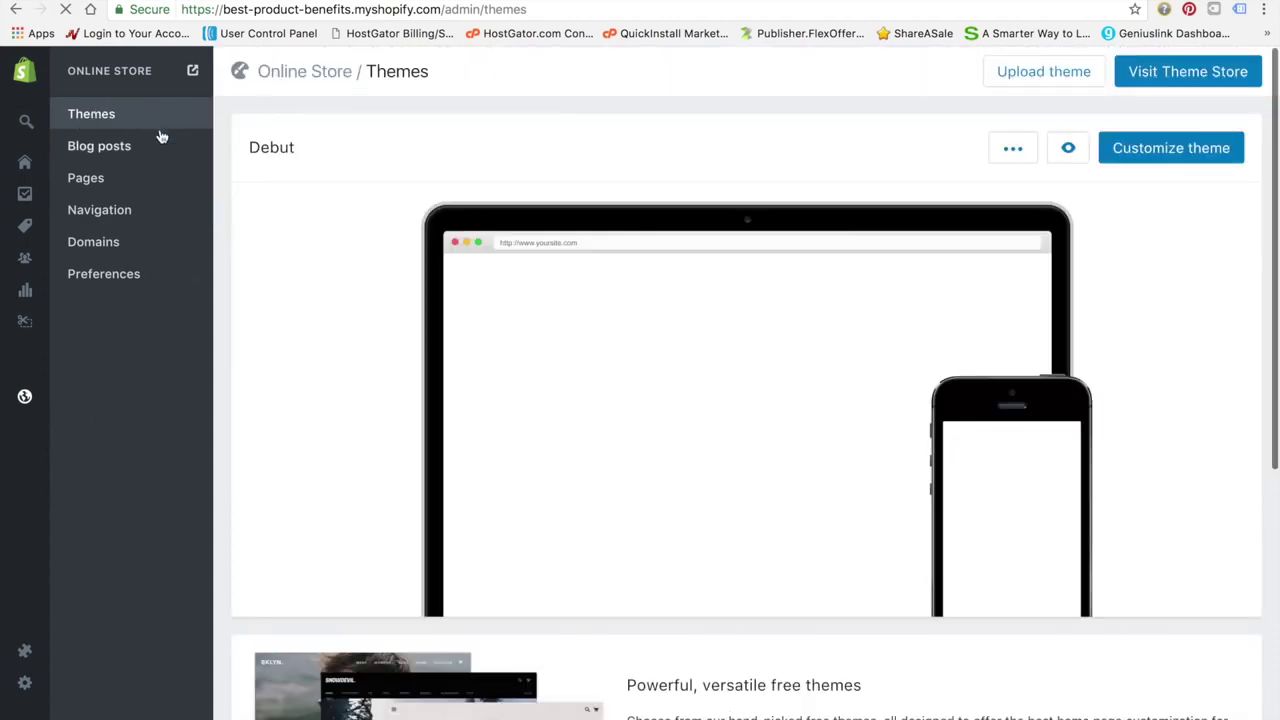
scroll(548, 466, "down", 5)
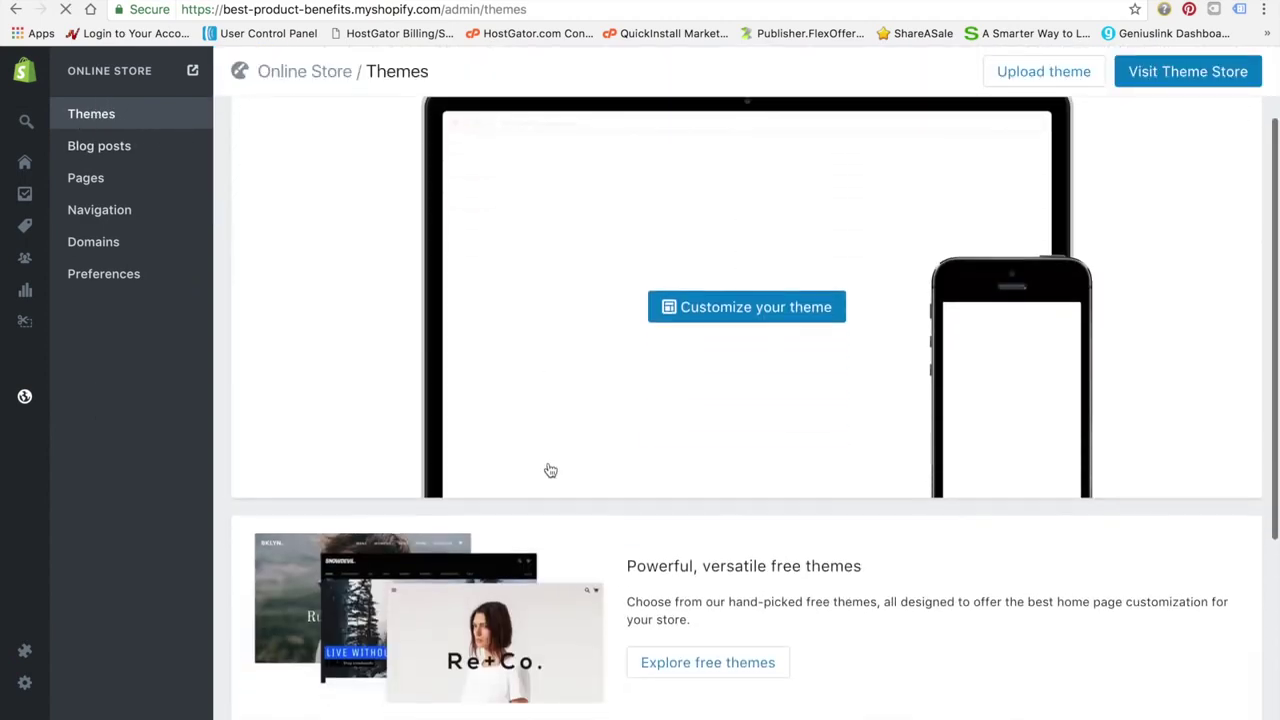
scroll(548, 466, "up", 5)
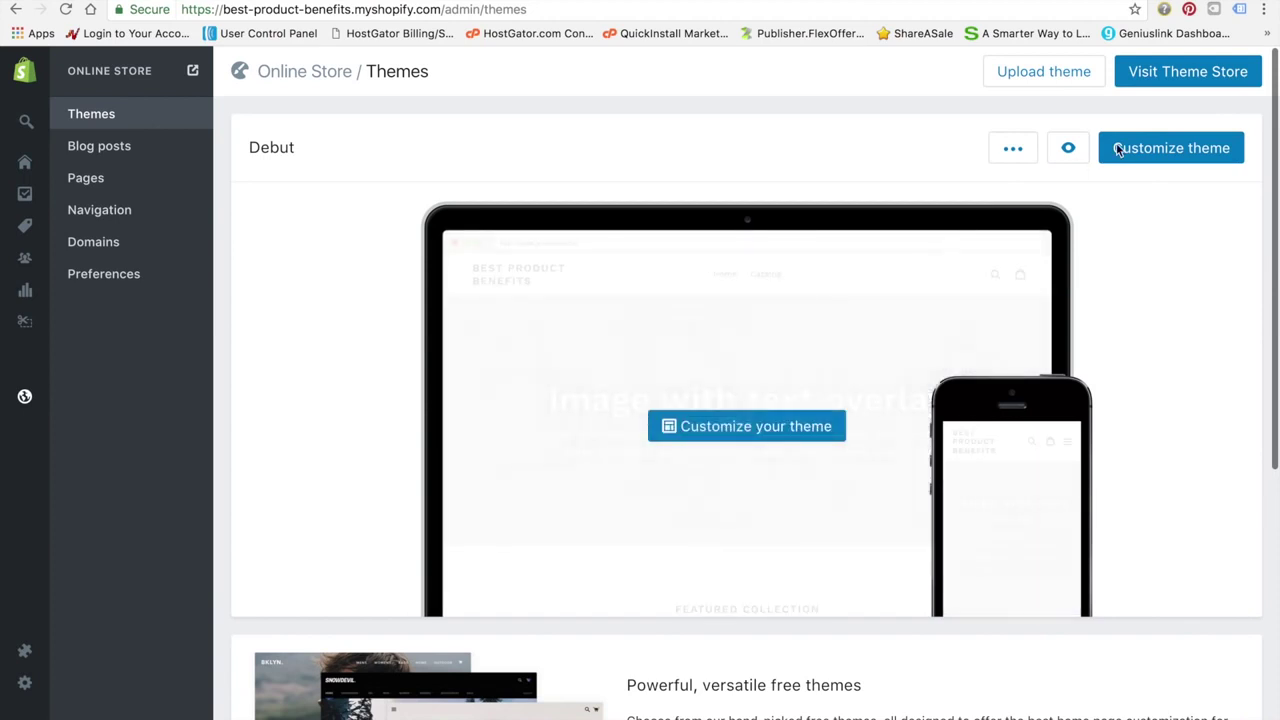
left_click(1168, 72)
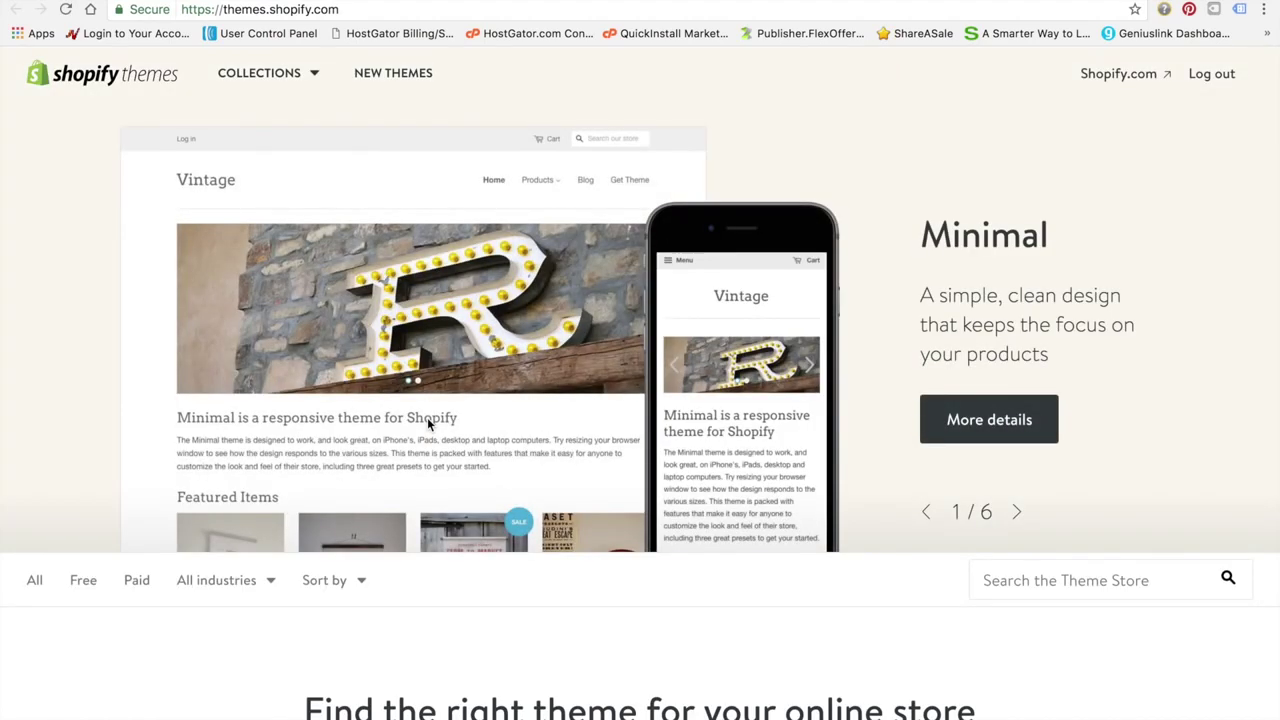
Cycle through the featured themes, including Handy and Grid, and scroll the Theme Store listing
left_click(1017, 513)
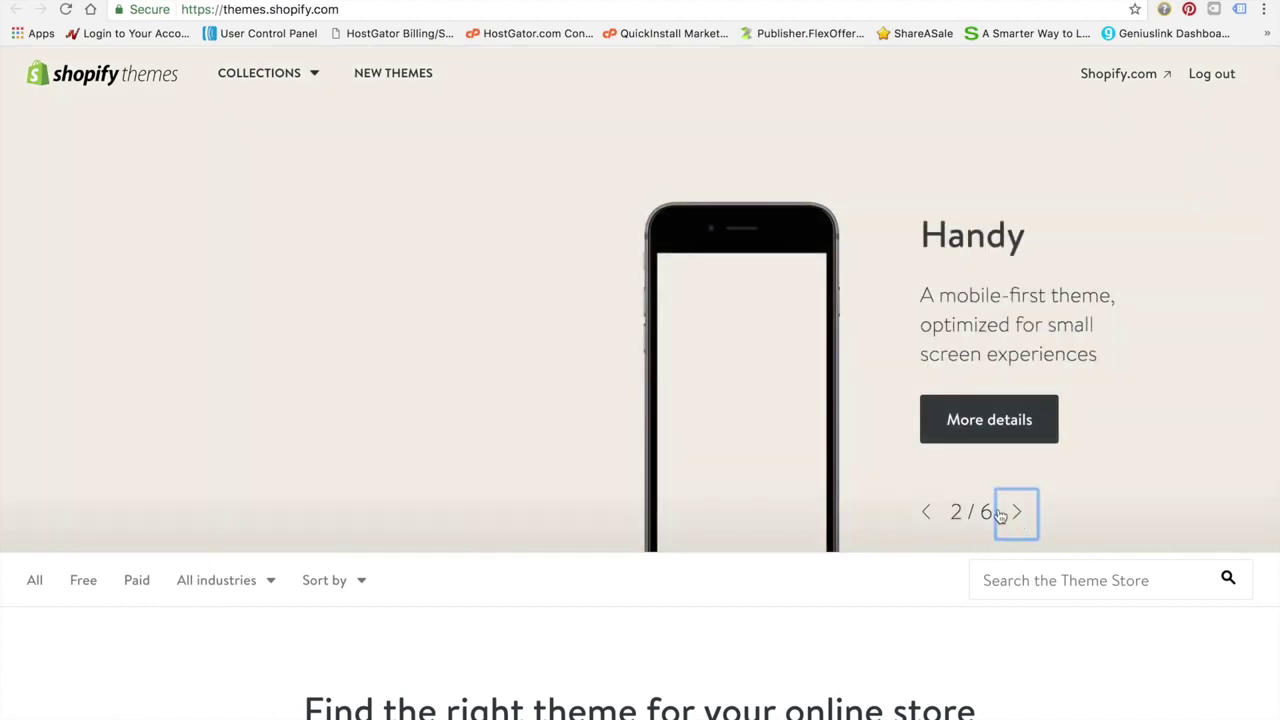
left_click(1010, 514)
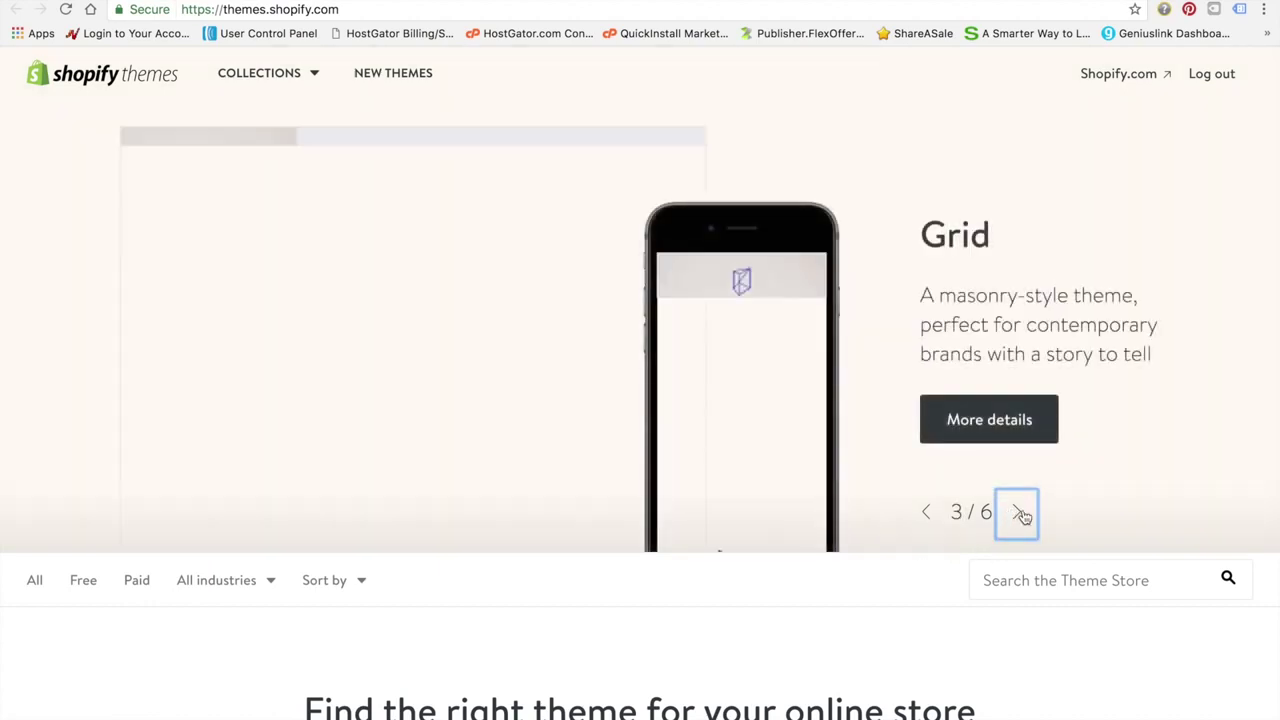
left_click(1017, 513)
scroll(900, 550, "down", 10)
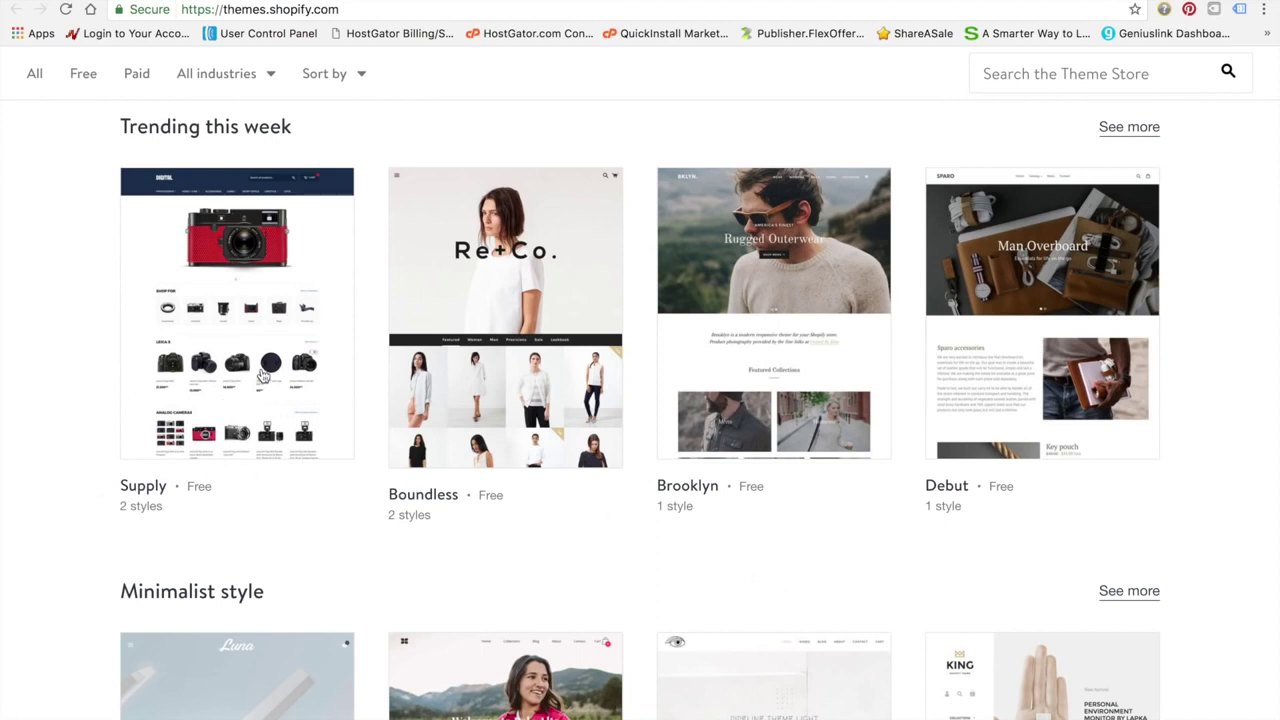
scroll(212, 480, "down", 1)
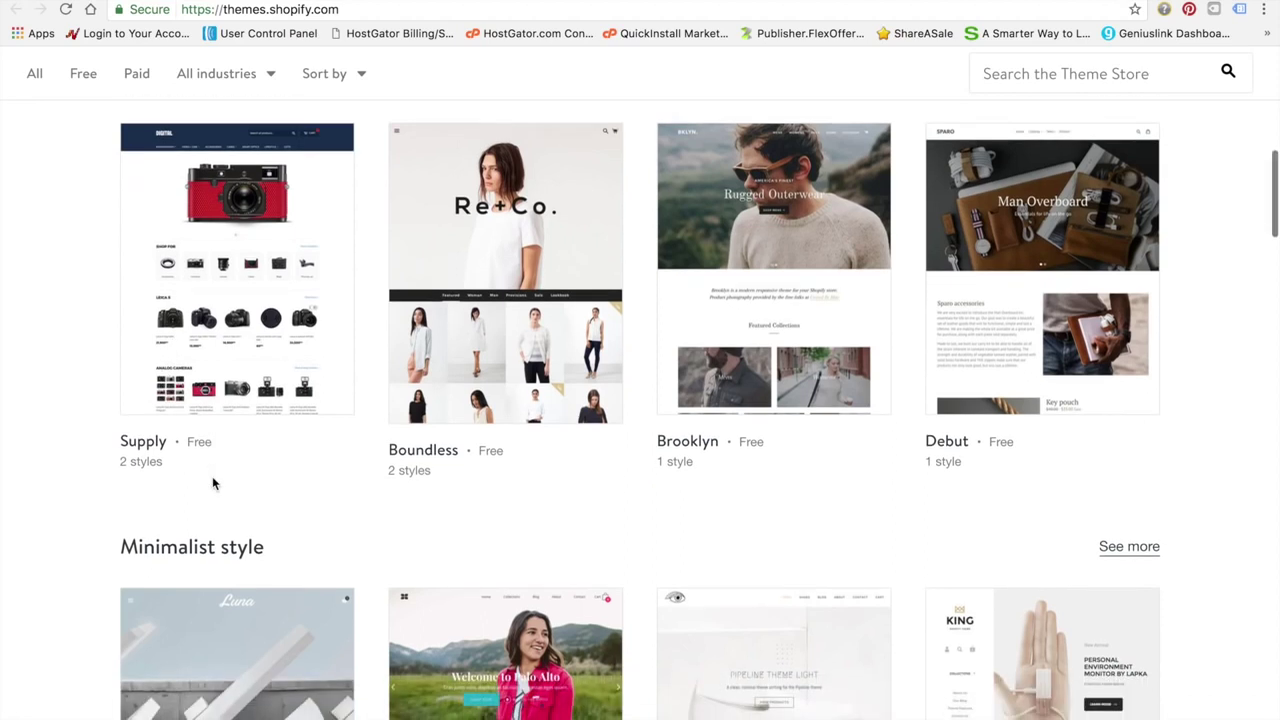
scroll(212, 484, "down", 1)
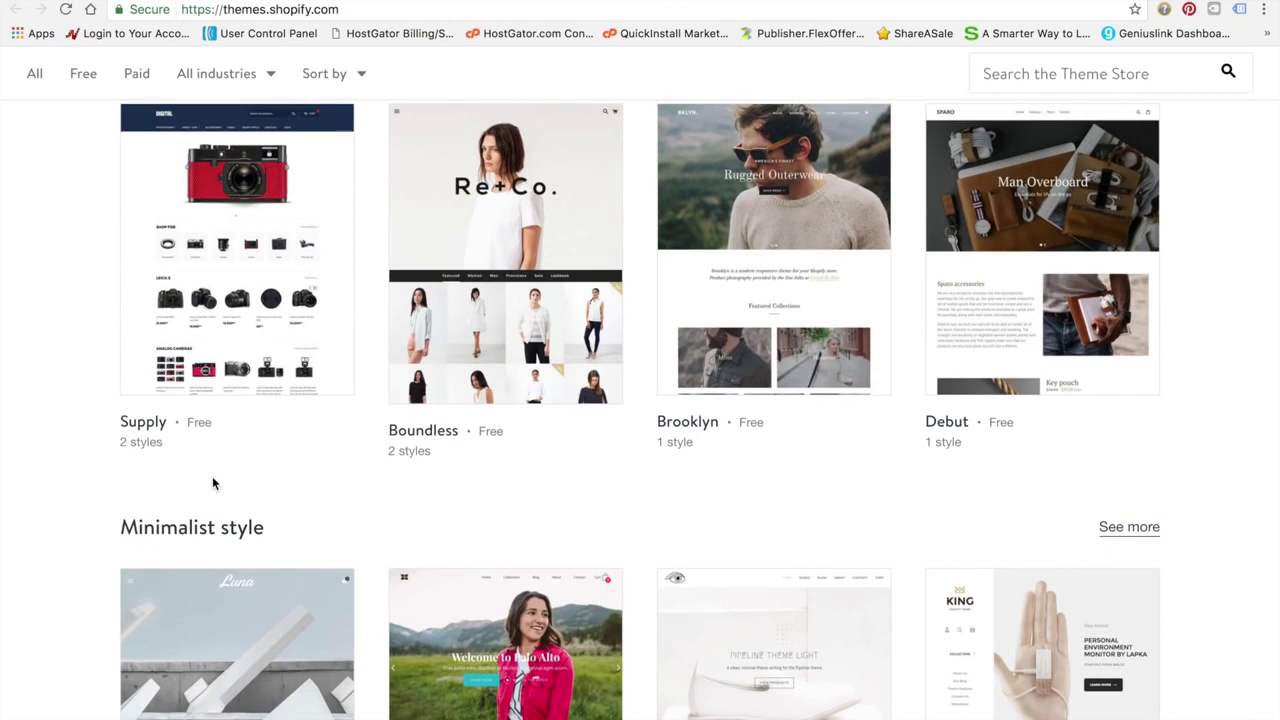
scroll(212, 483, "down", 1)
scroll(212, 483, "up", 2)
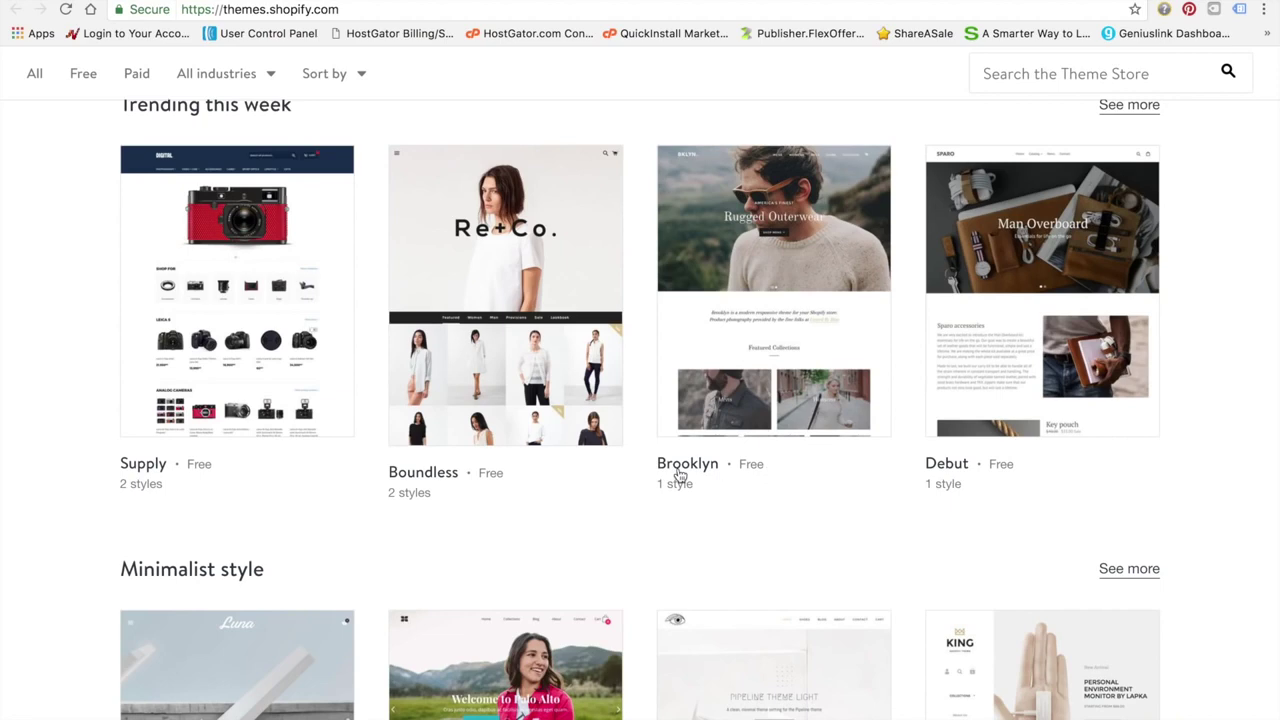
scroll(678, 476, "down", 4)
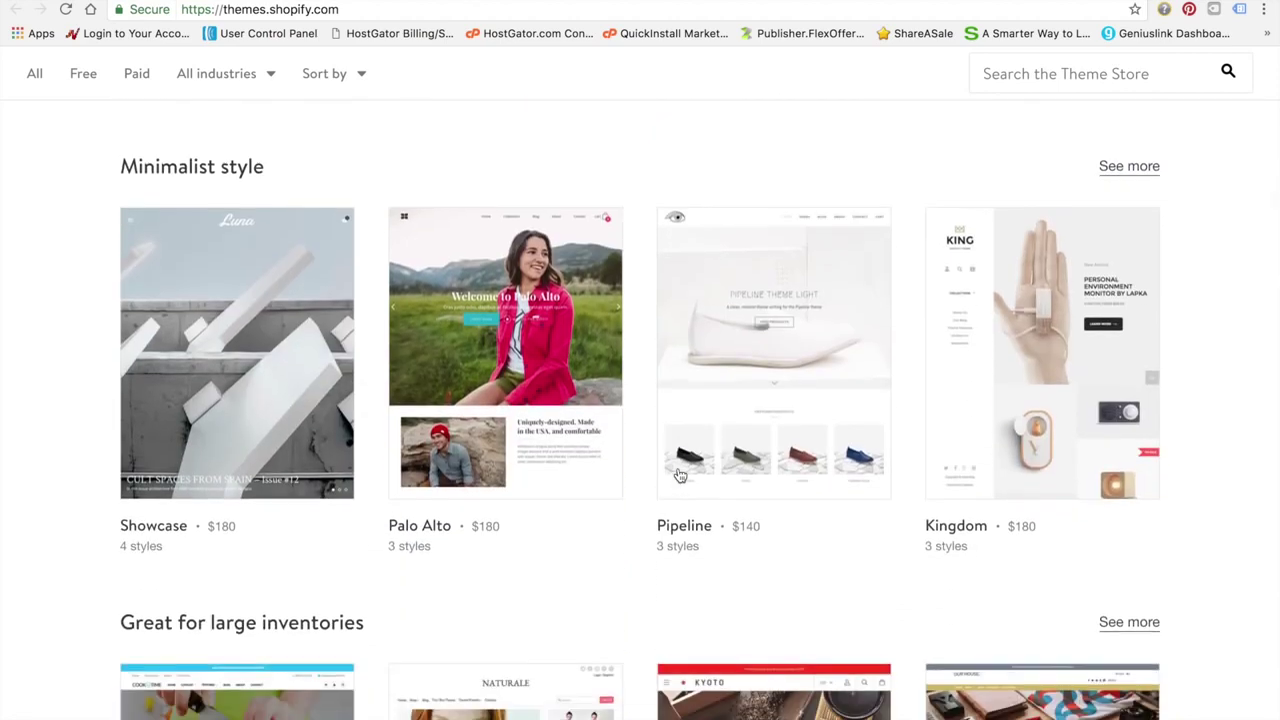
scroll(678, 476, "down", 3)
scroll(678, 476, "down", 4)
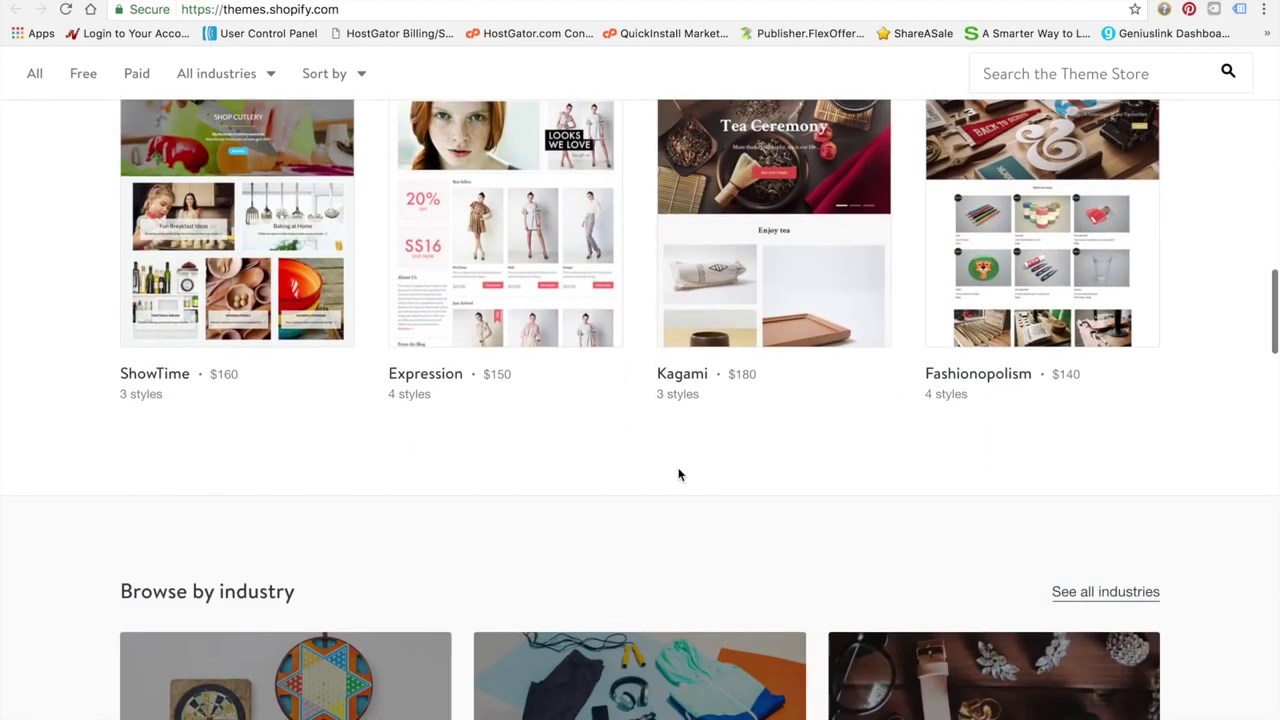
scroll(678, 476, "down", 6)
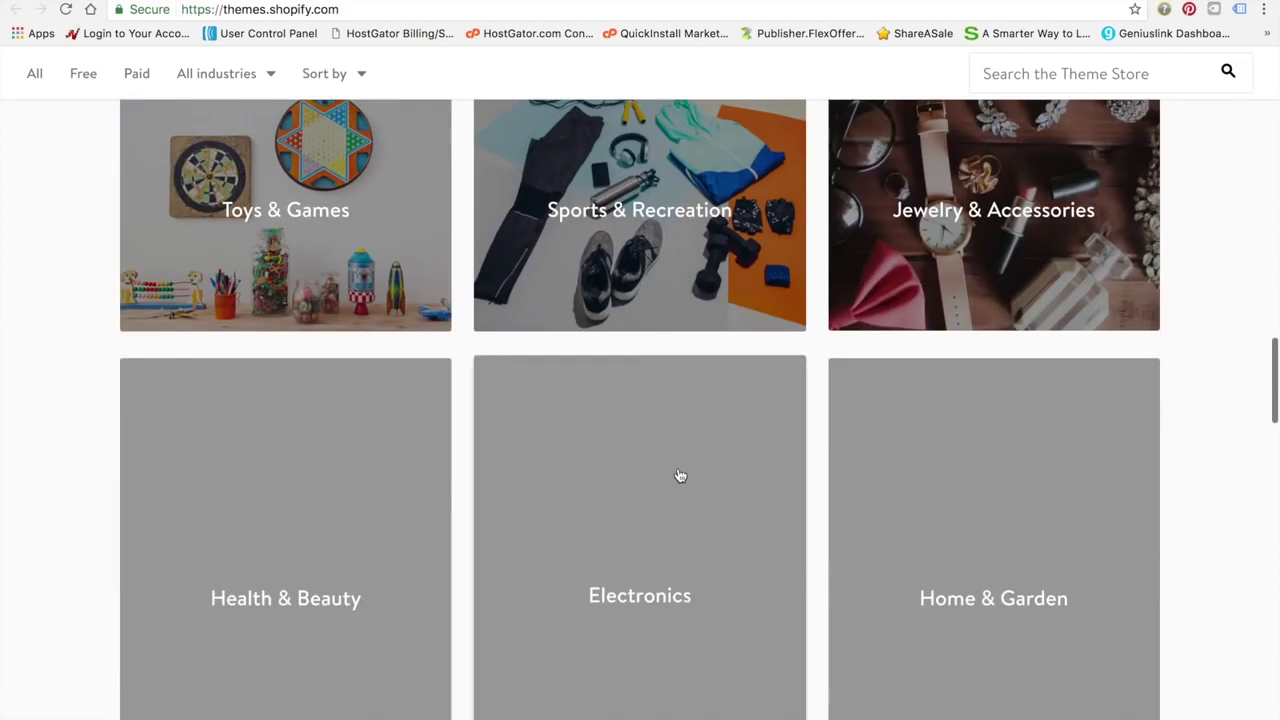
scroll(678, 476, "up", 12)
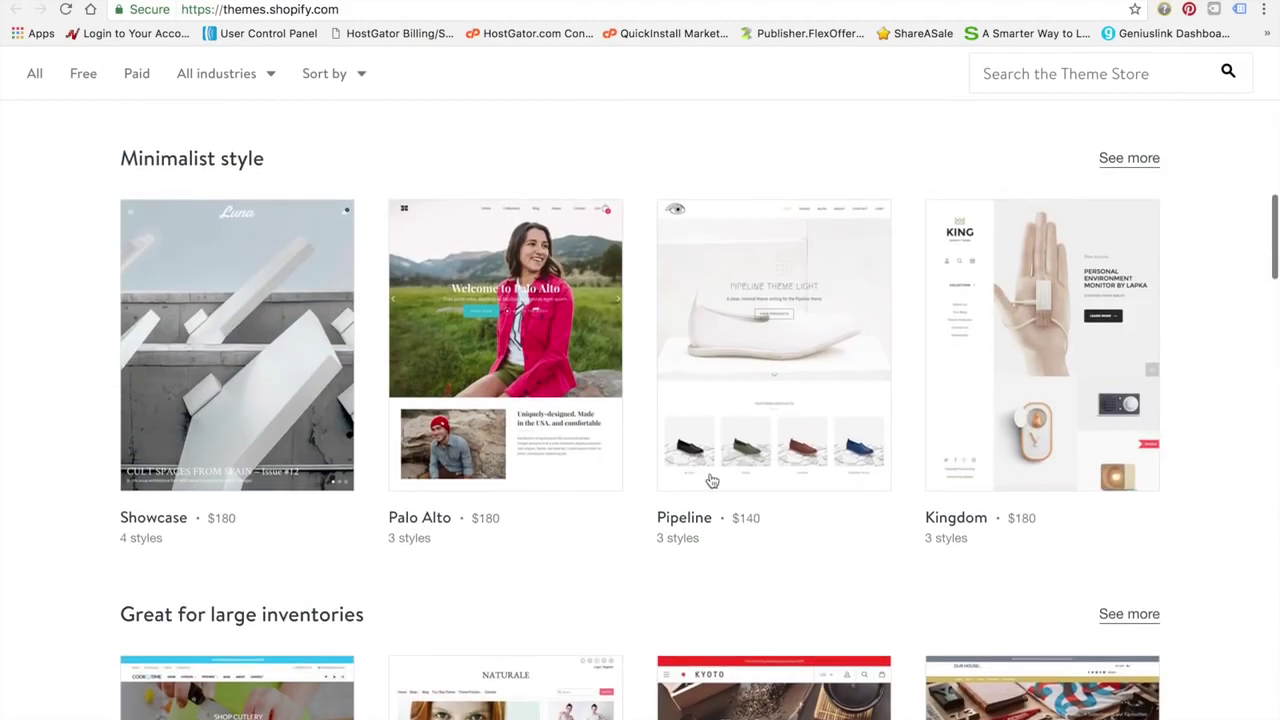
scroll(690, 475, "up", 6)
scroll(711, 481, "down", 1)
scroll(711, 481, "down", 1)
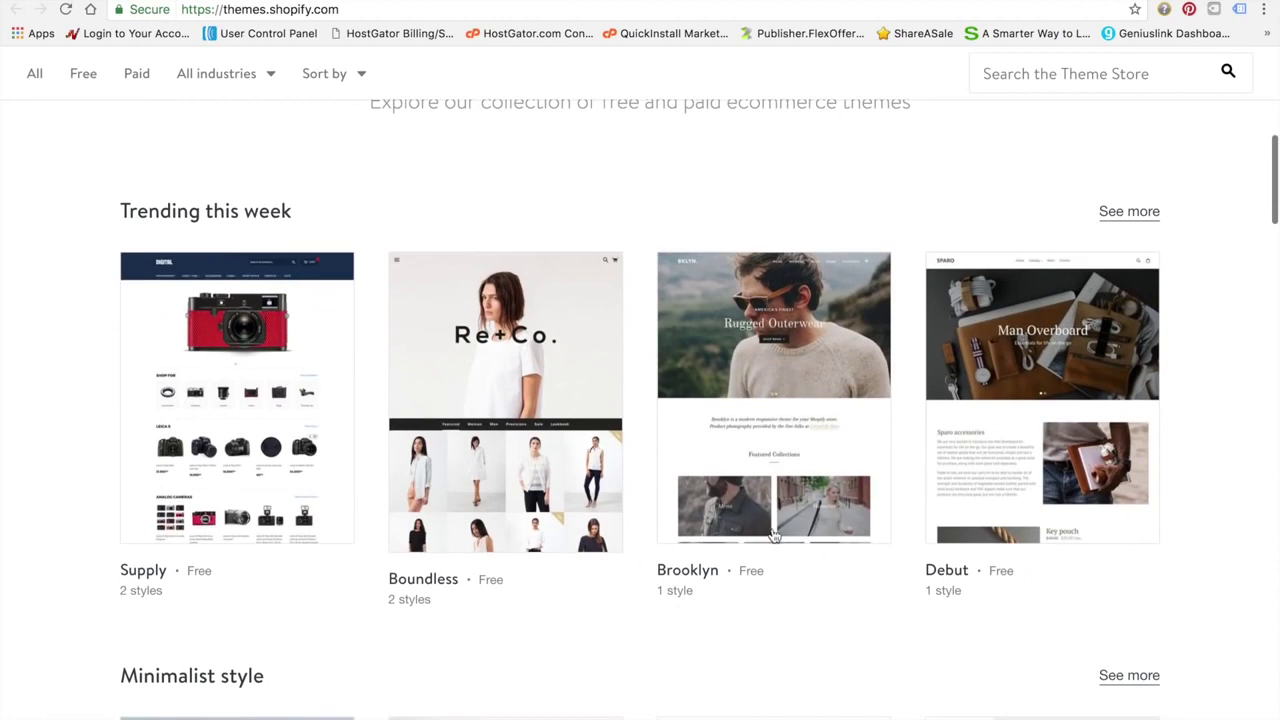
scroll(771, 532, "down", 1)
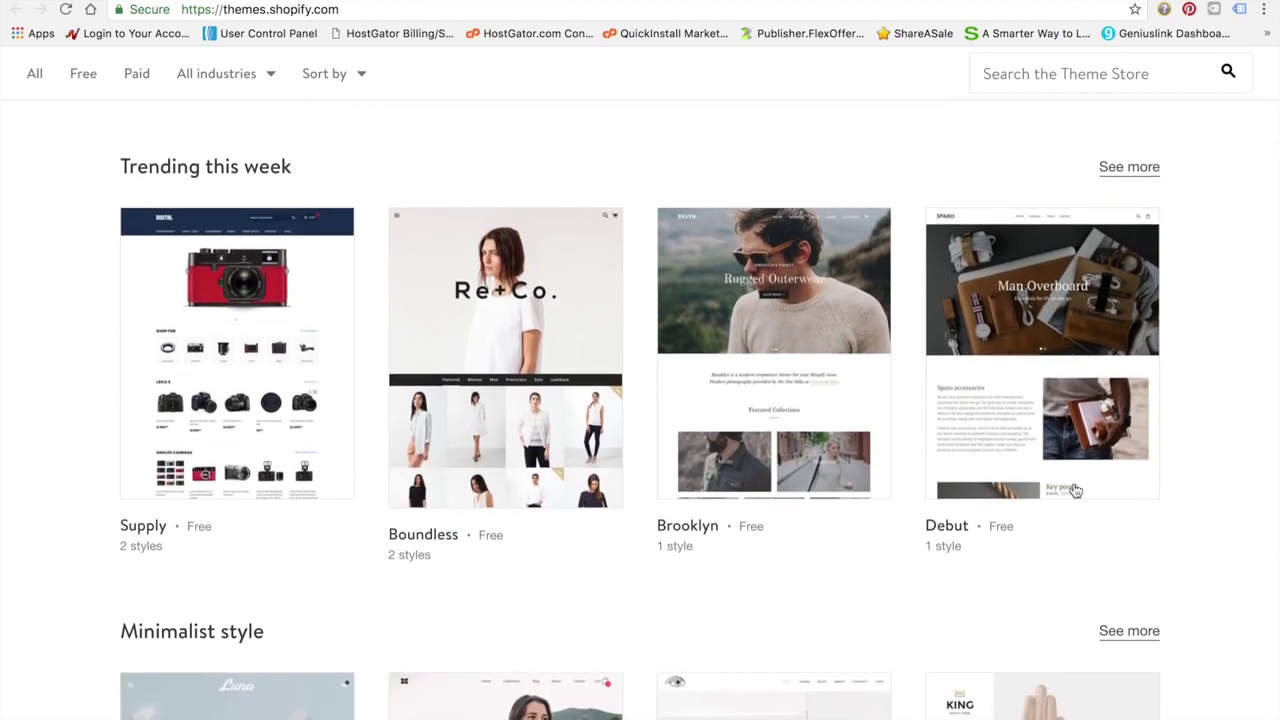
scroll(851, 551, "down", 3)
scroll(854, 553, "down", 1)
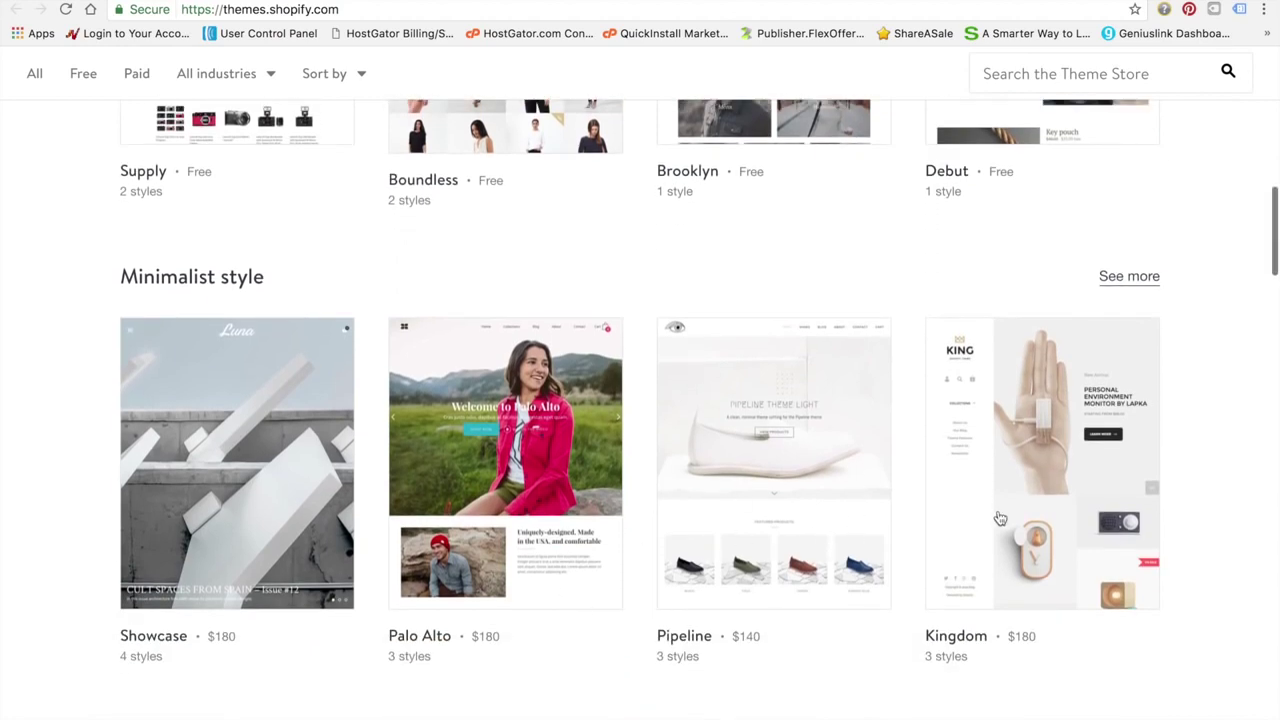
scroll(524, 556, "down", 1)
scroll(524, 556, "down", 7)
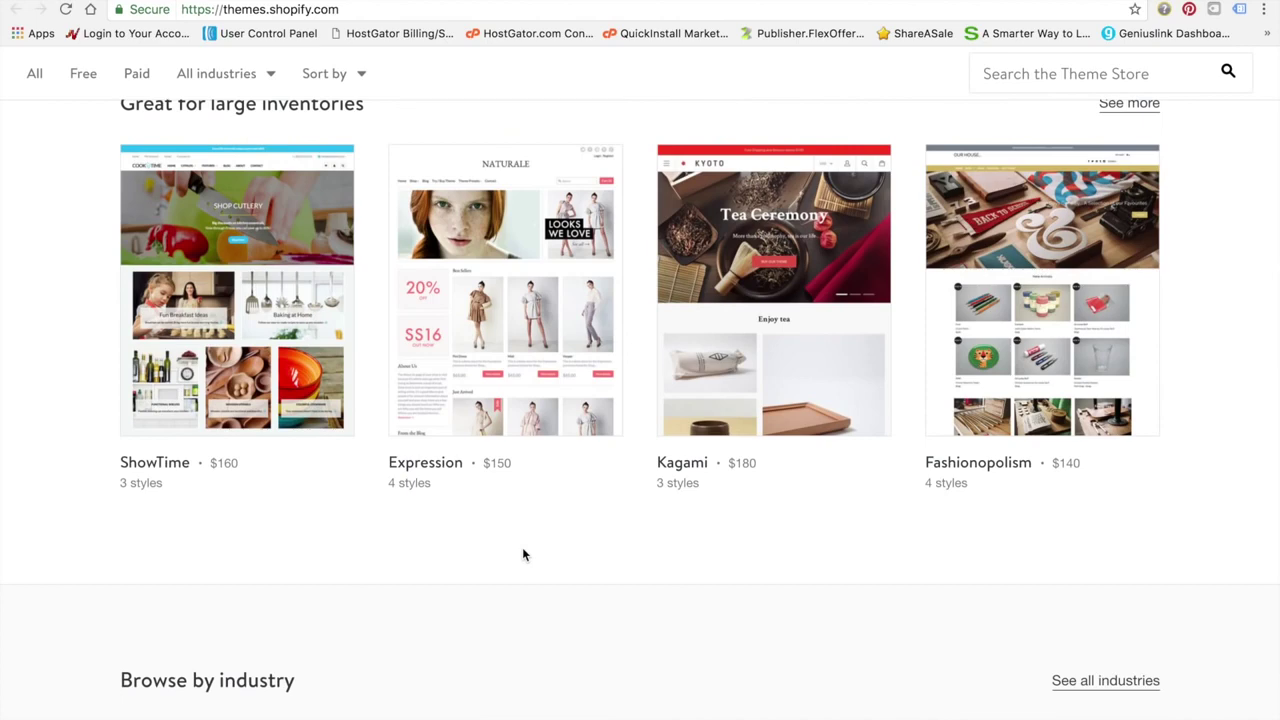
scroll(522, 548, "down", 10)
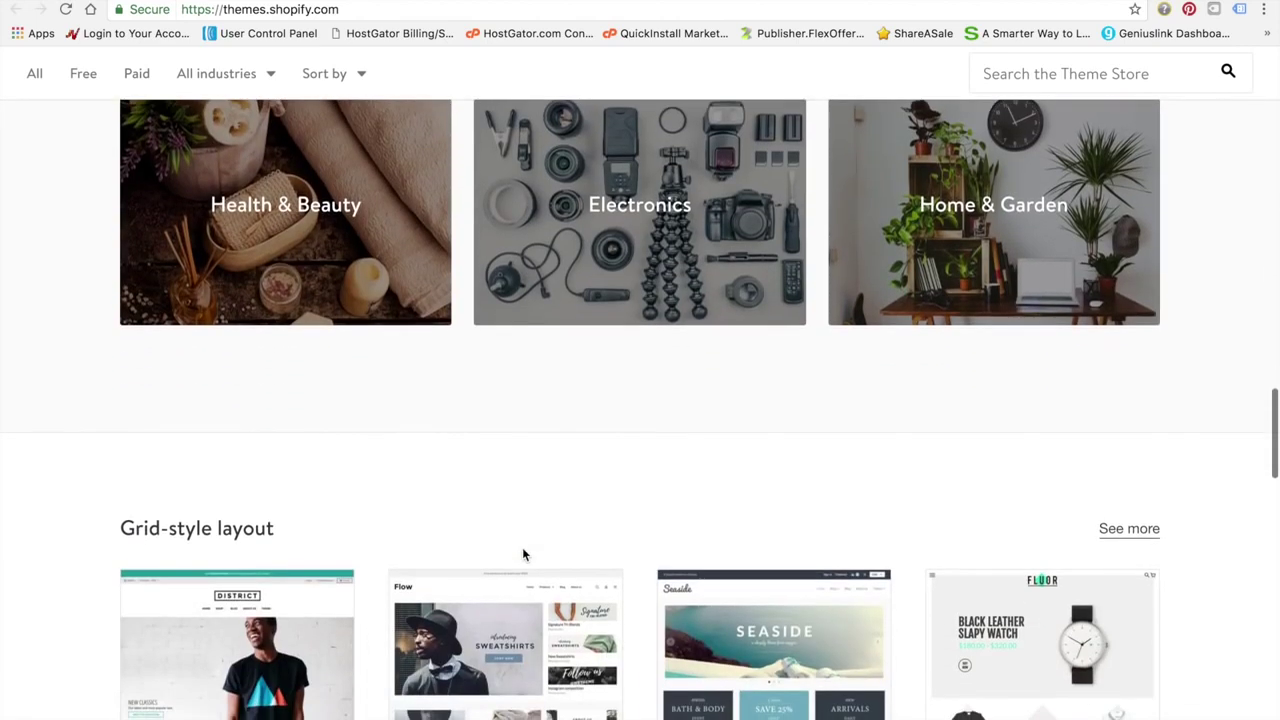
scroll(522, 548, "up", 5)
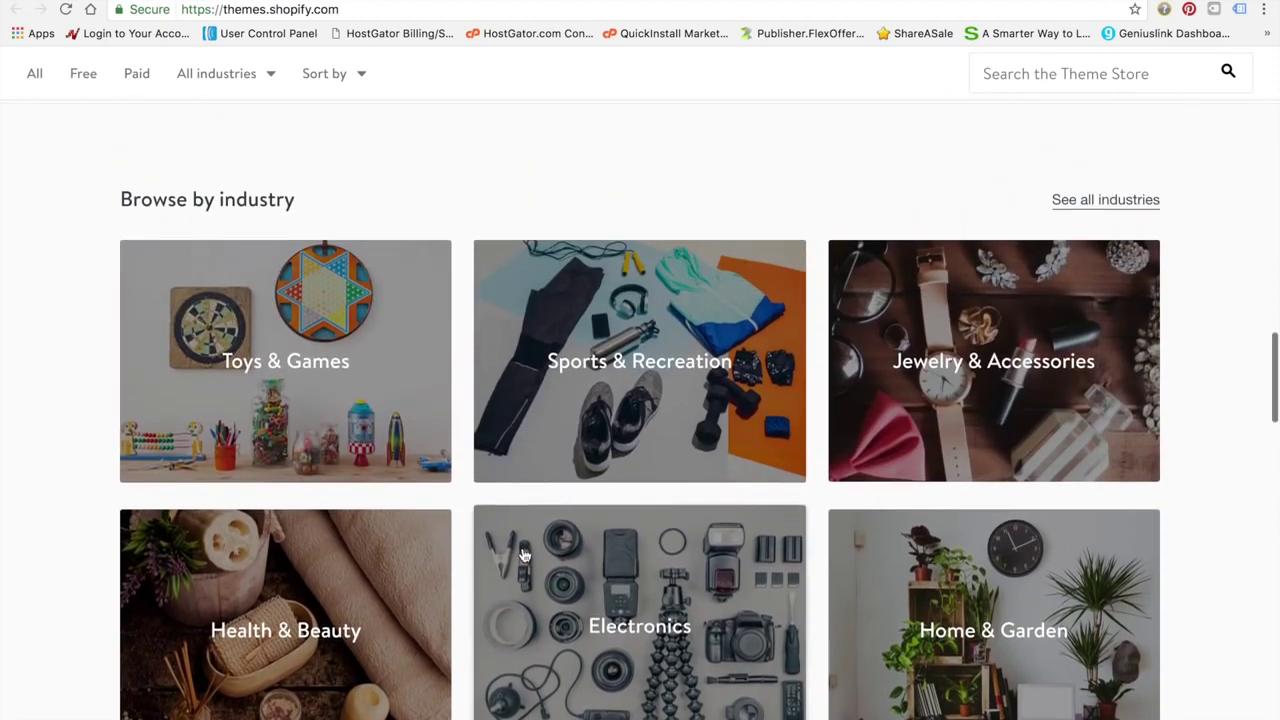
scroll(522, 555, "down", 1)
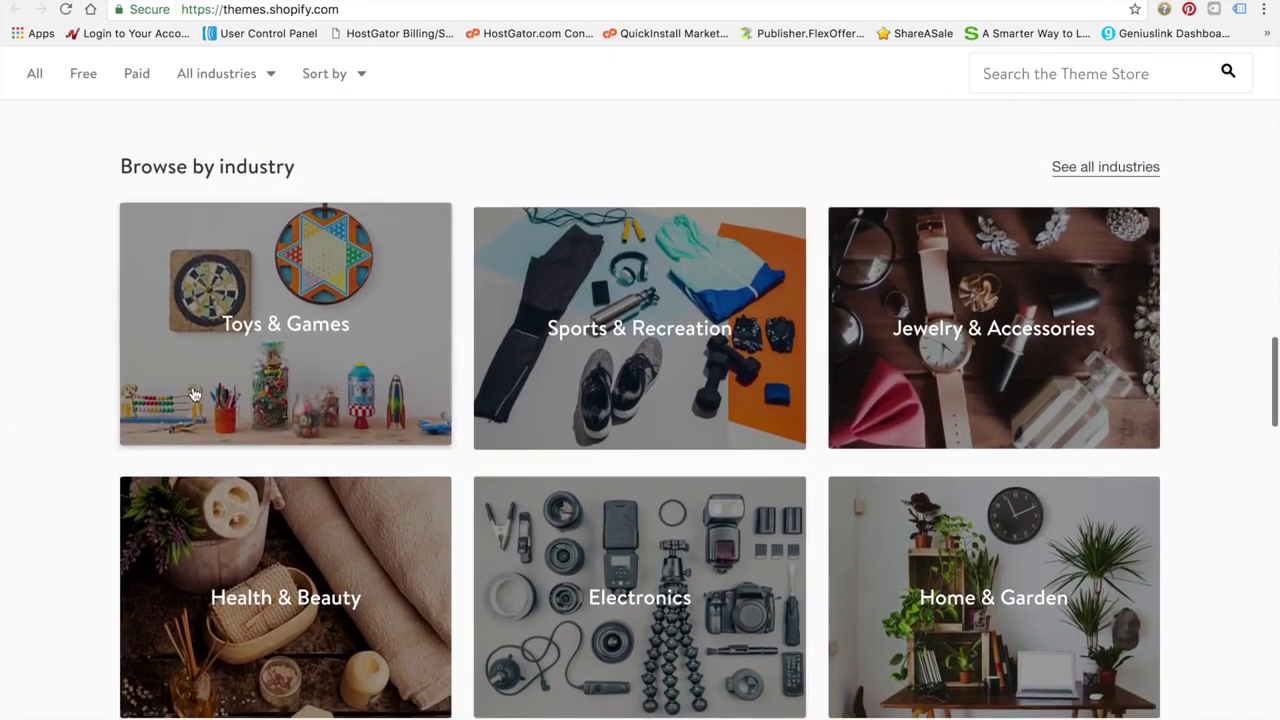
scroll(809, 596, "down", 2)
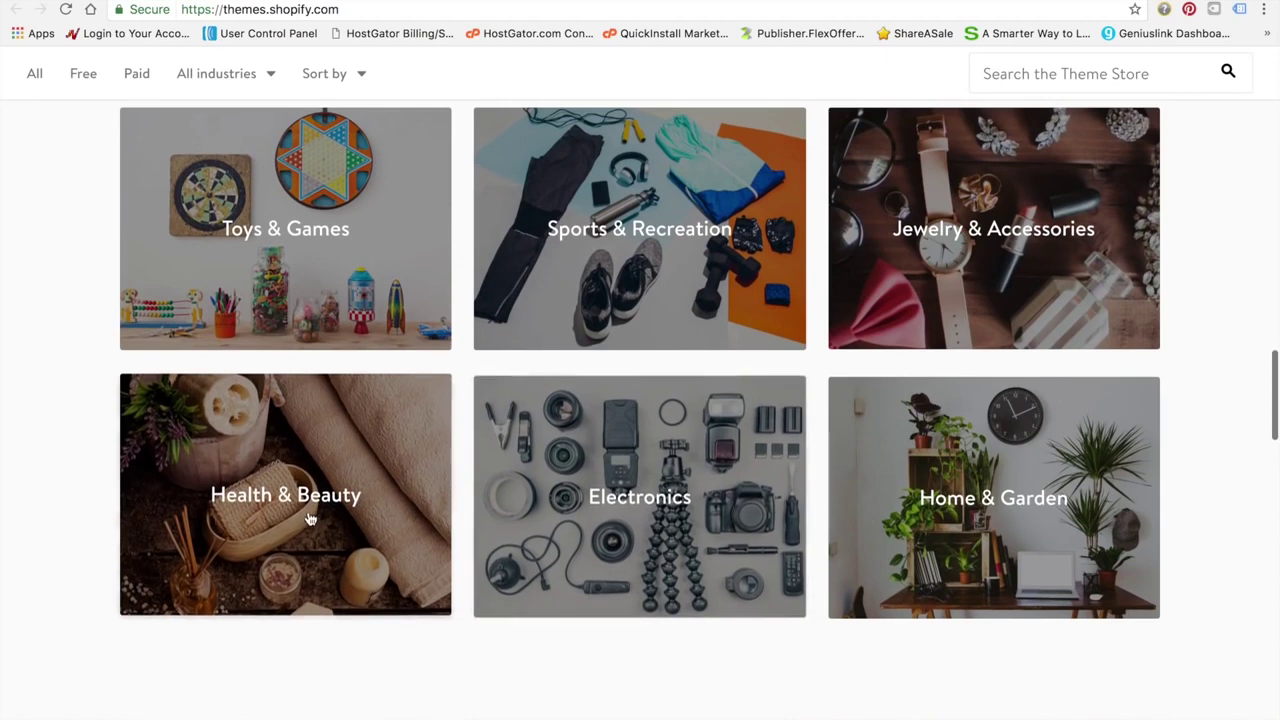
Browse the themes in the Health & Beauty category
left_click(310, 516)
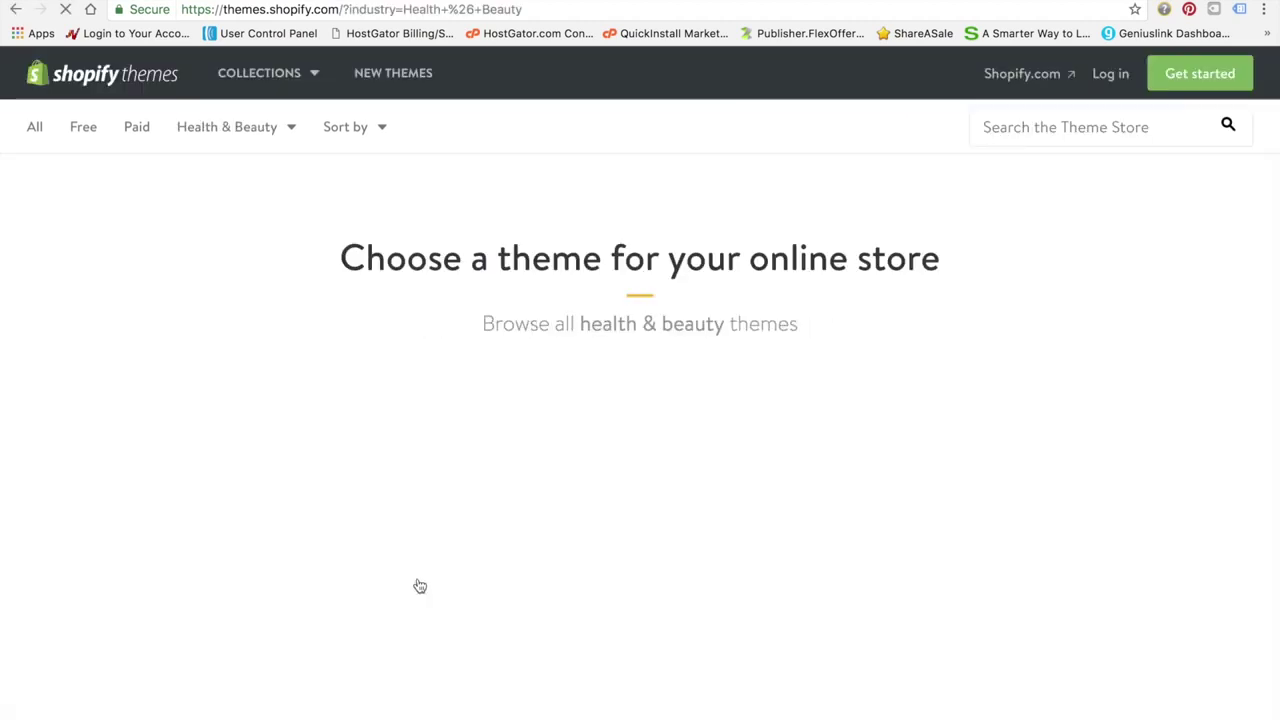
scroll(691, 560, "down", 5)
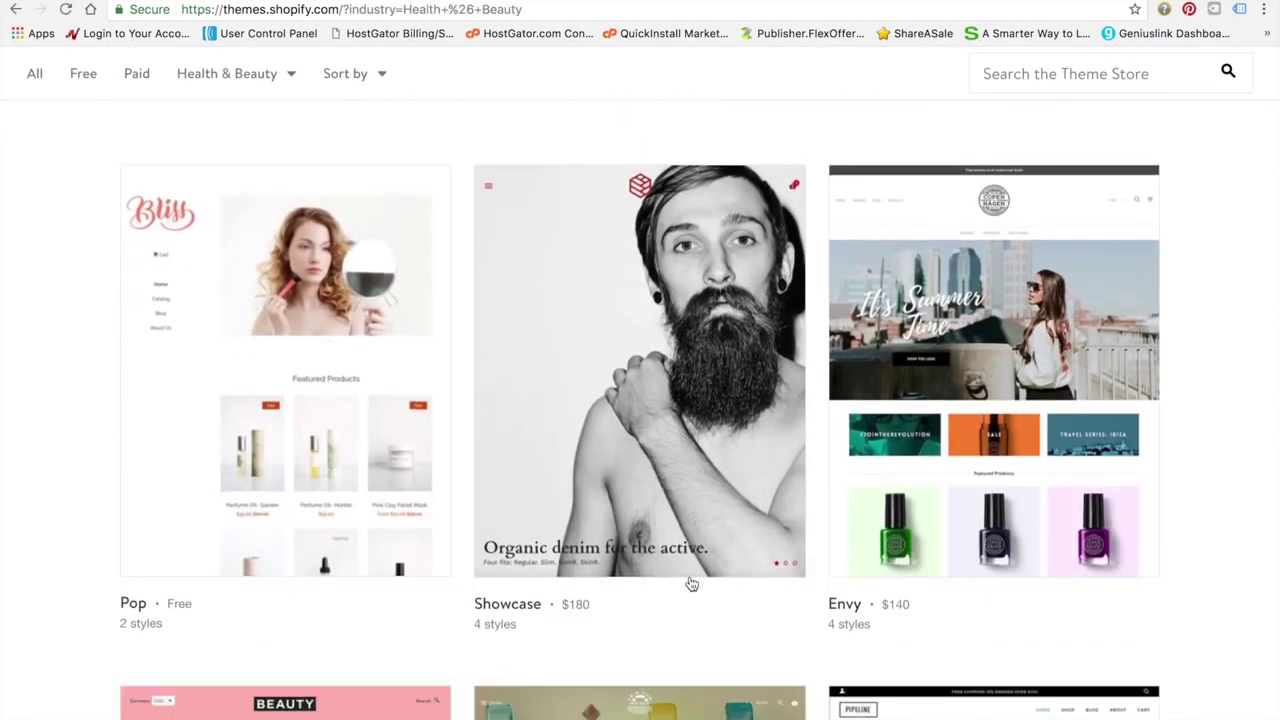
scroll(691, 584, "down", 1)
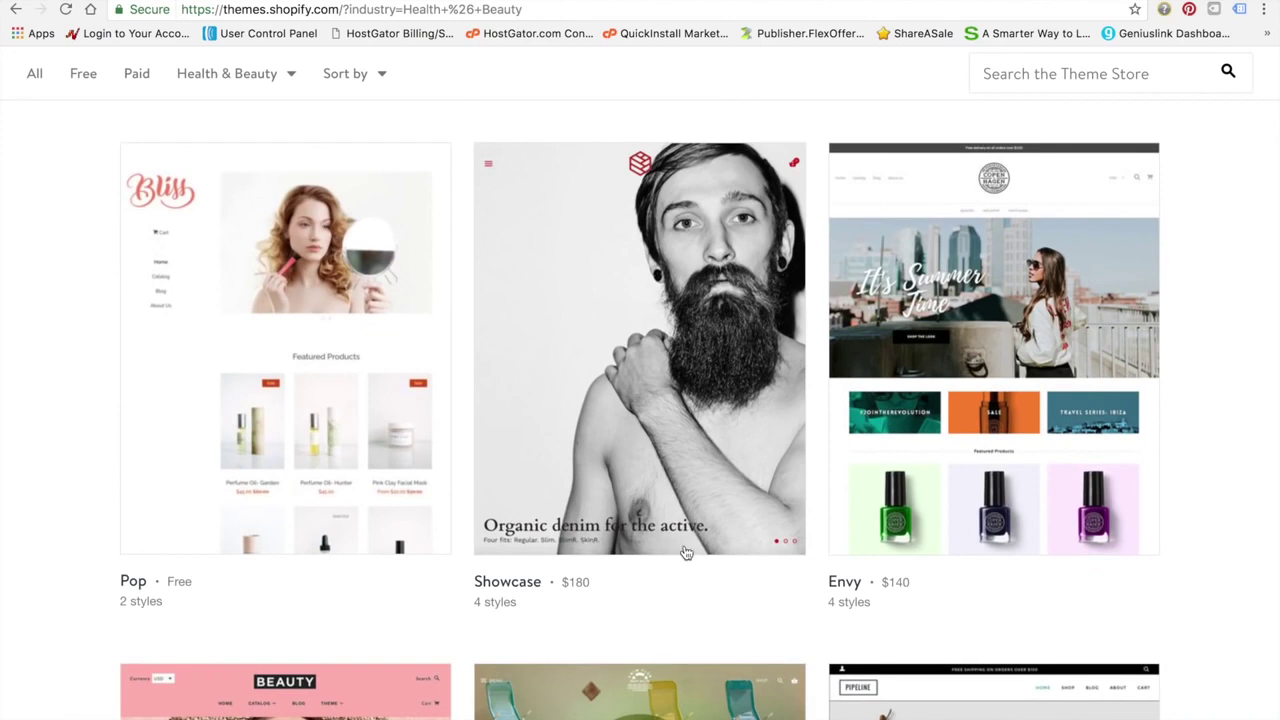
scroll(686, 553, "down", 1)
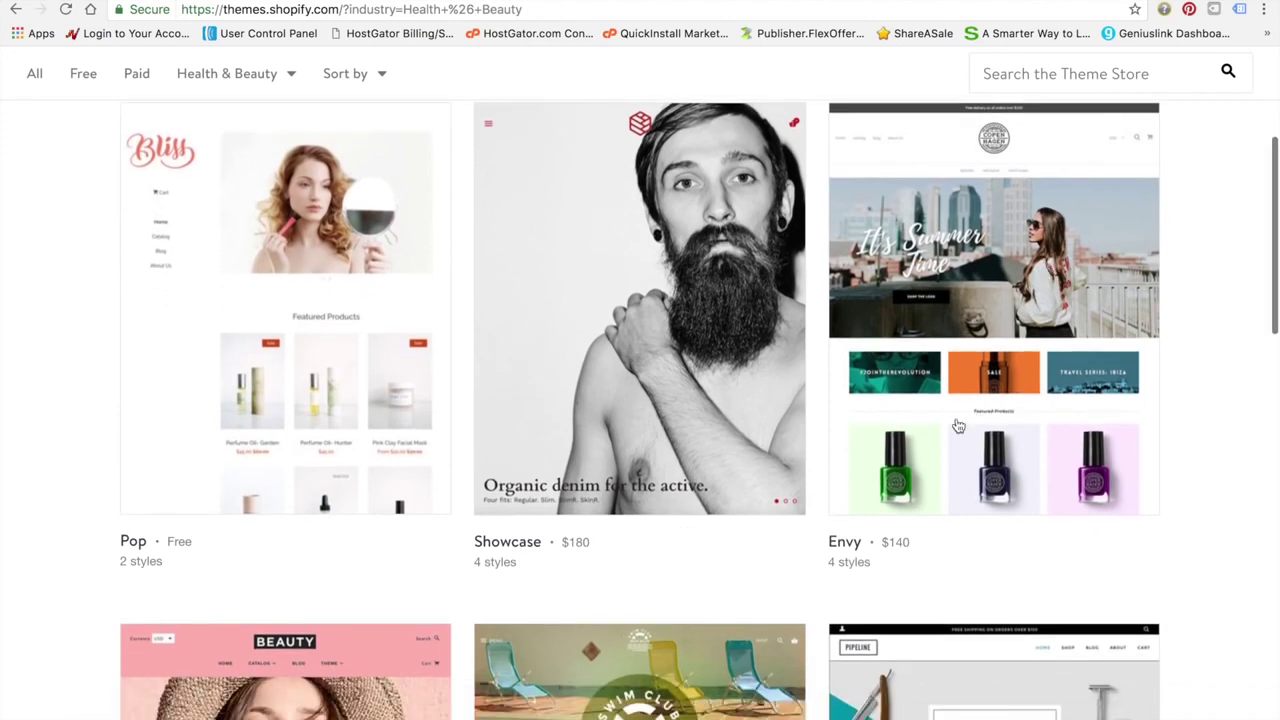
scroll(958, 426, "down", 4)
scroll(958, 426, "down", 6)
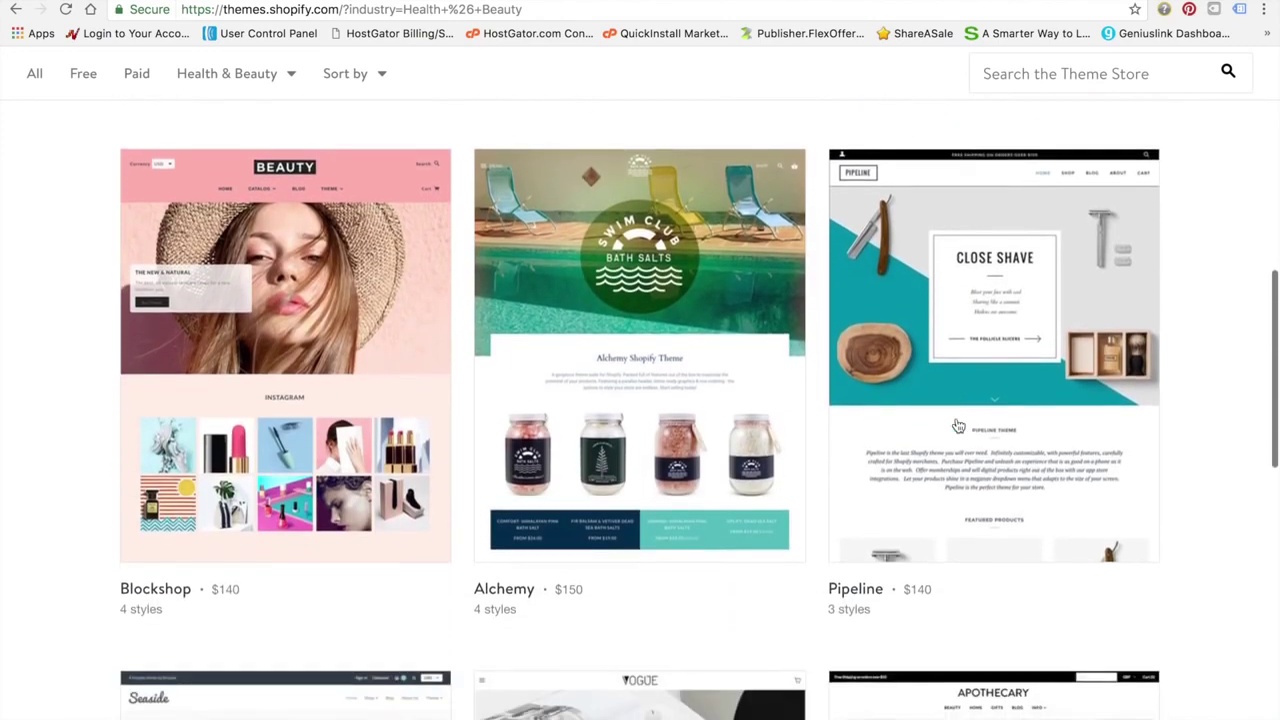
scroll(957, 423, "down", 6)
scroll(957, 423, "up", 16)
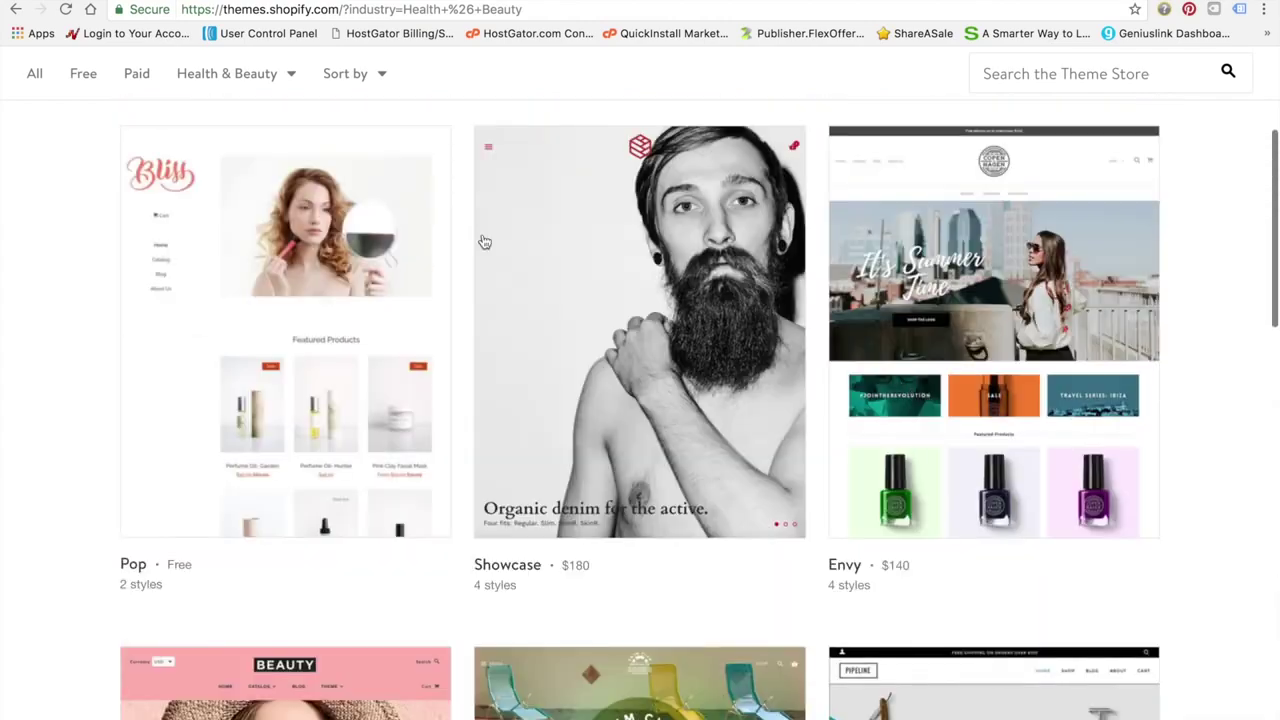
Return to the main Theme Store listing and open the free Supply theme's page
left_click(16, 9)
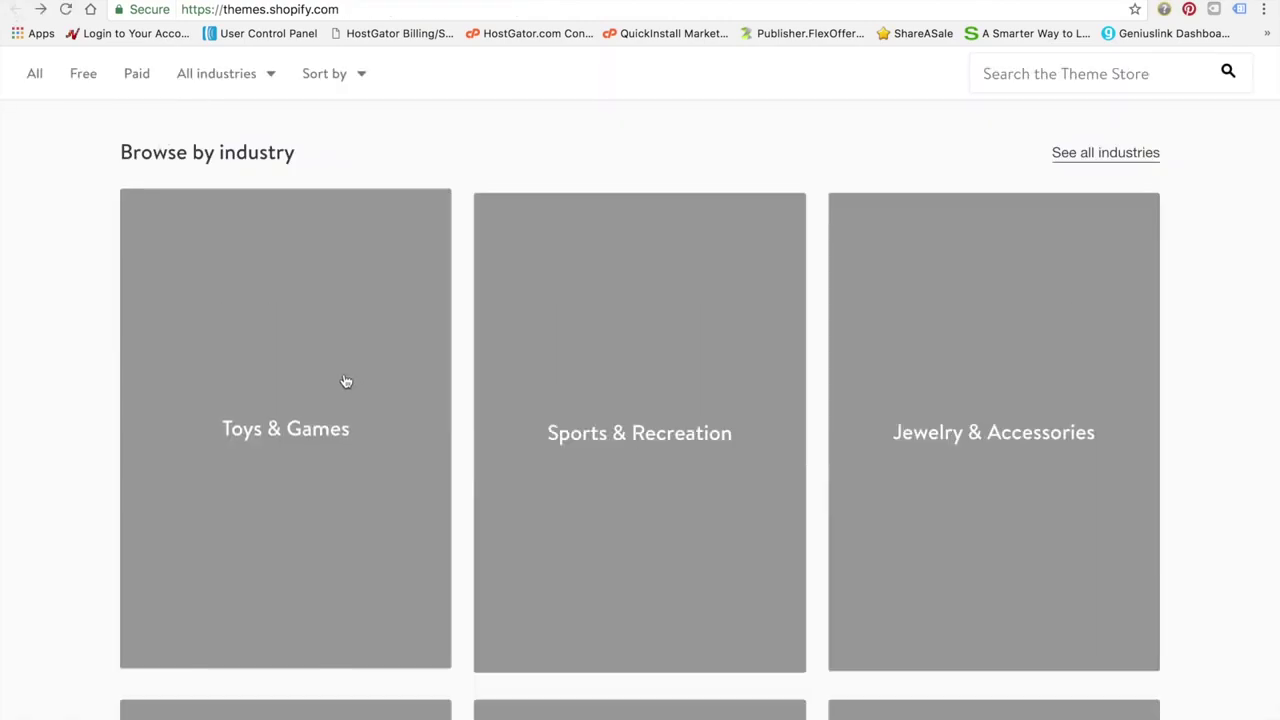
scroll(275, 345, "up", 6)
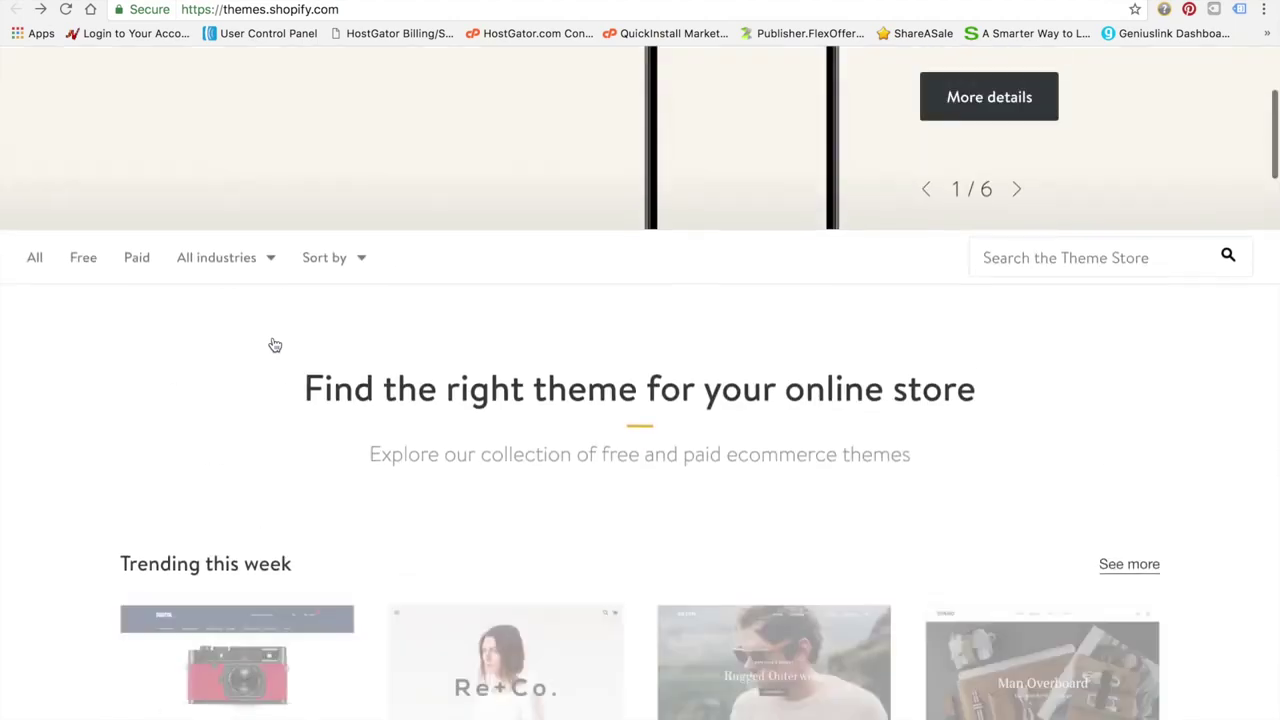
scroll(275, 345, "down", 4)
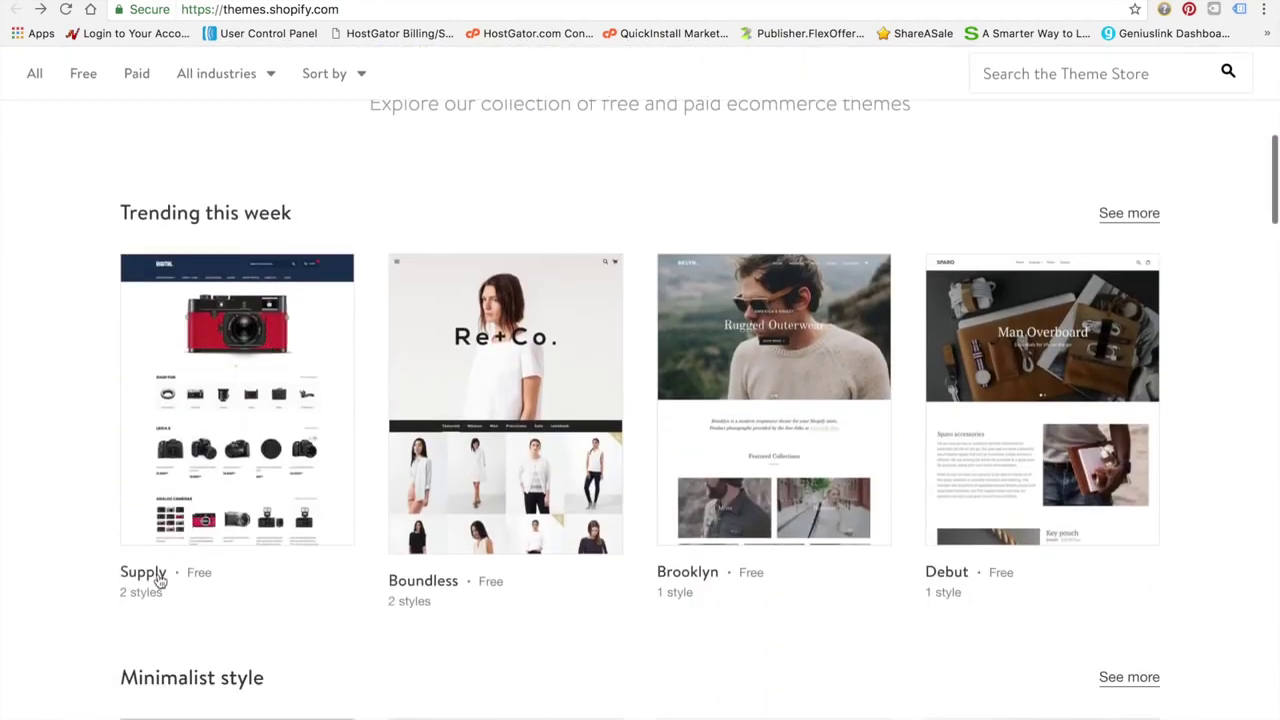
left_click(155, 579)
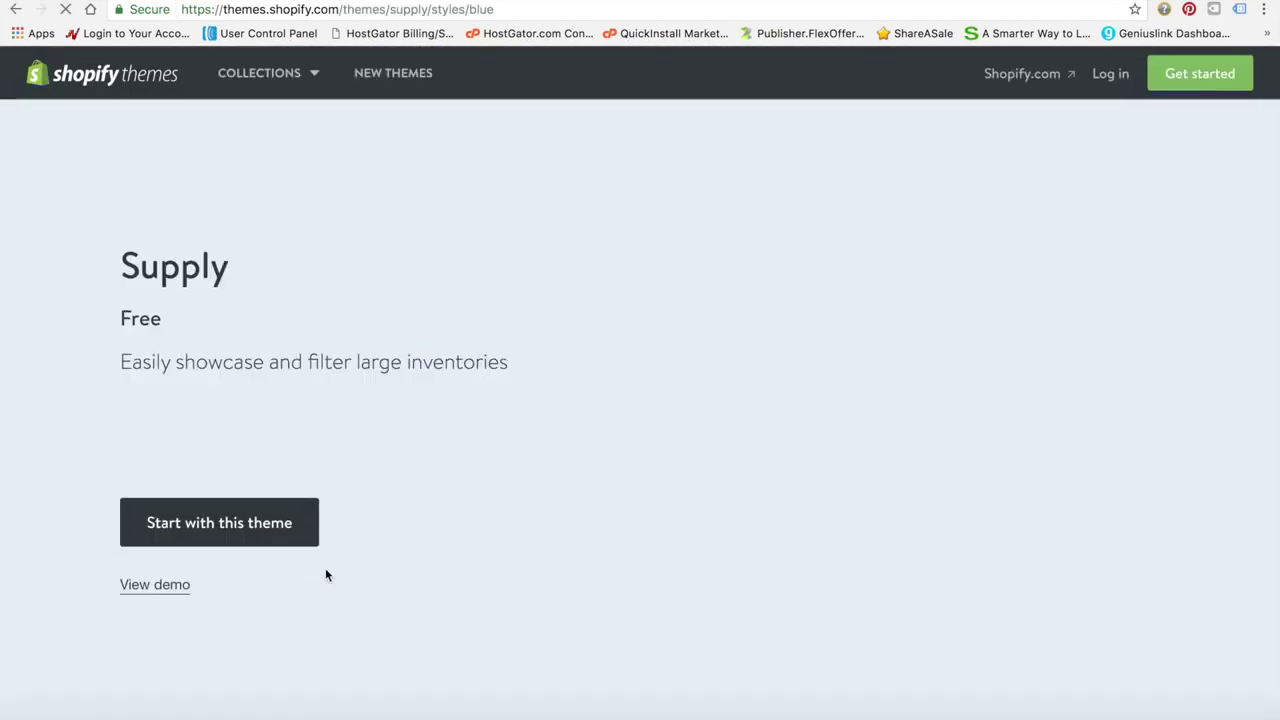
scroll(377, 523, "down", 1)
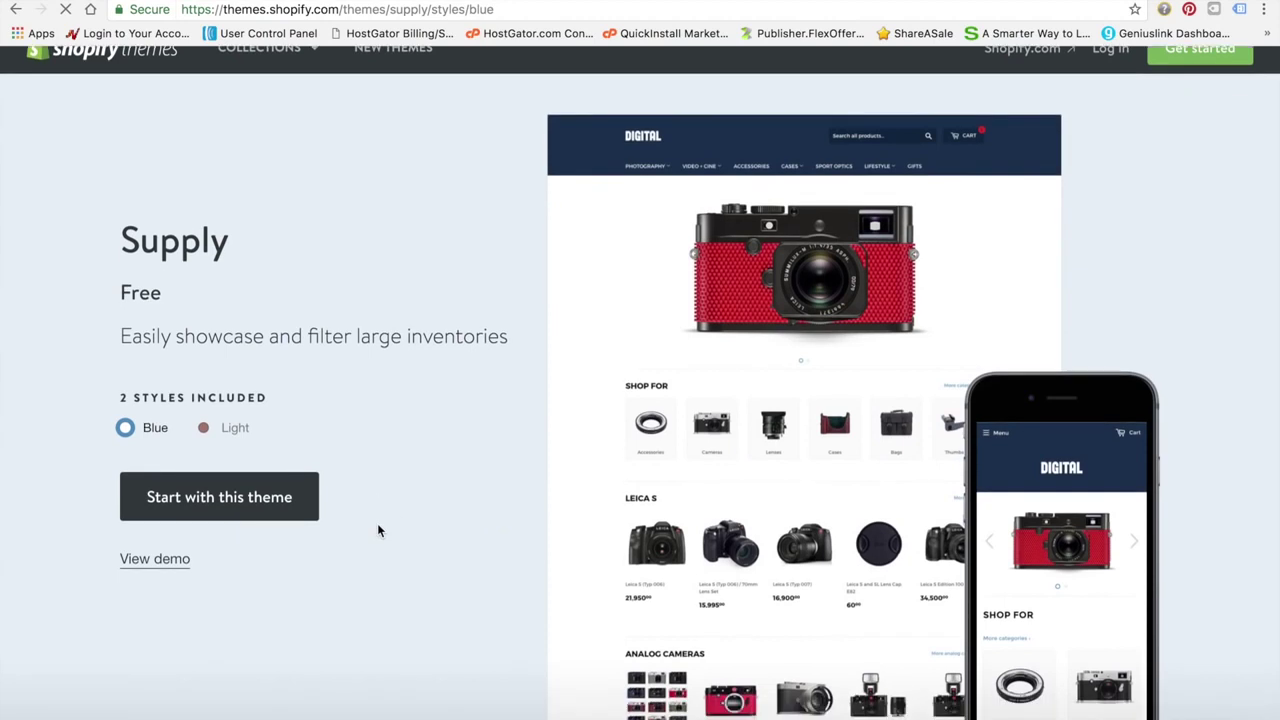
left_click(202, 427)
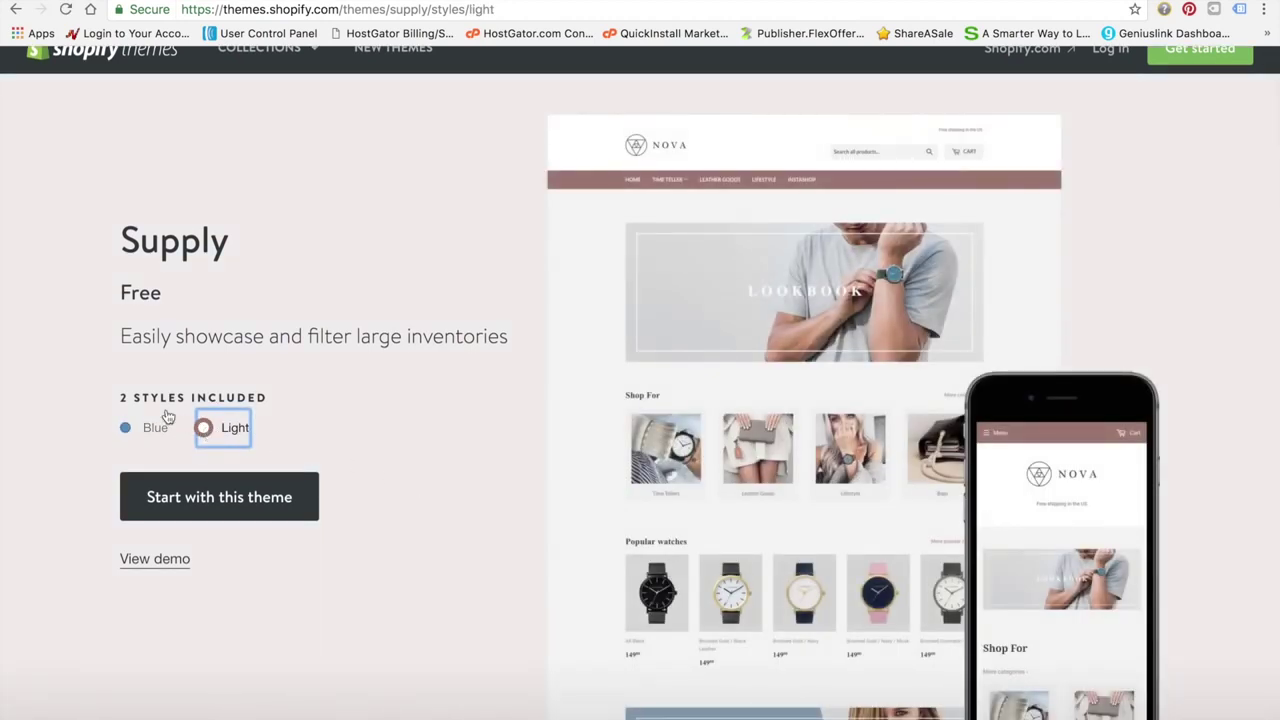
left_click(127, 429)
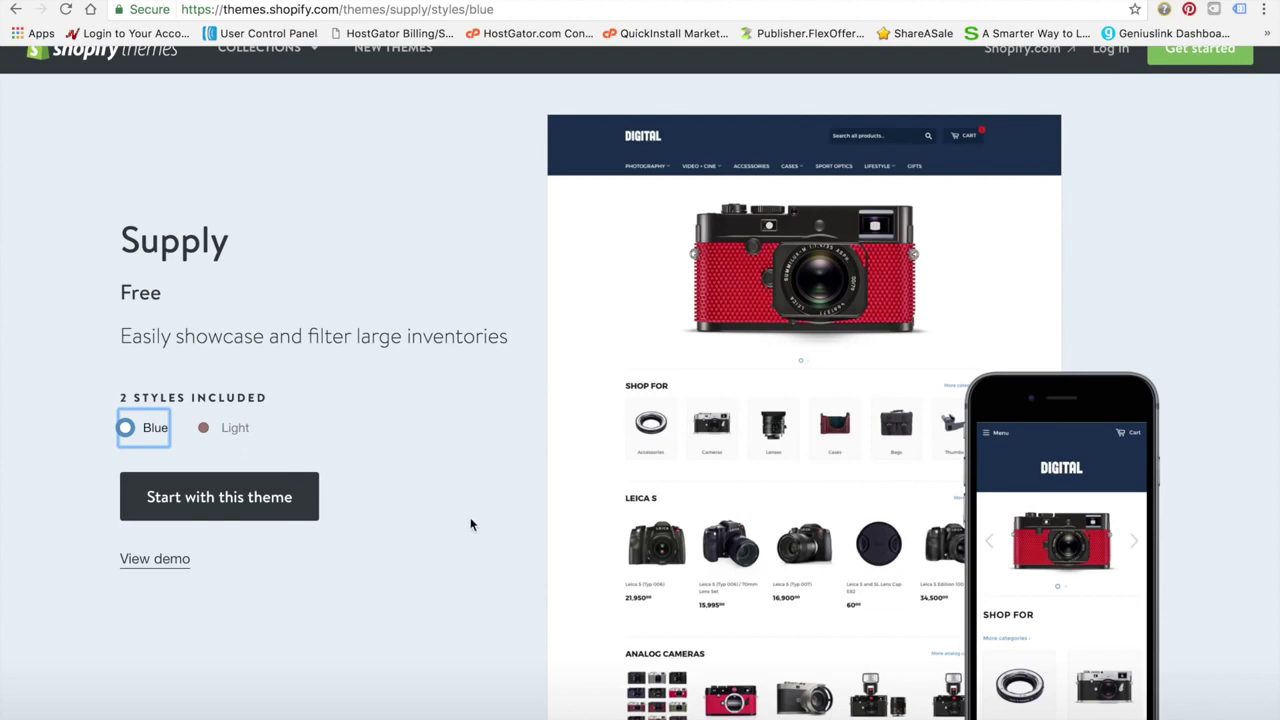
scroll(466, 540, "down", 7)
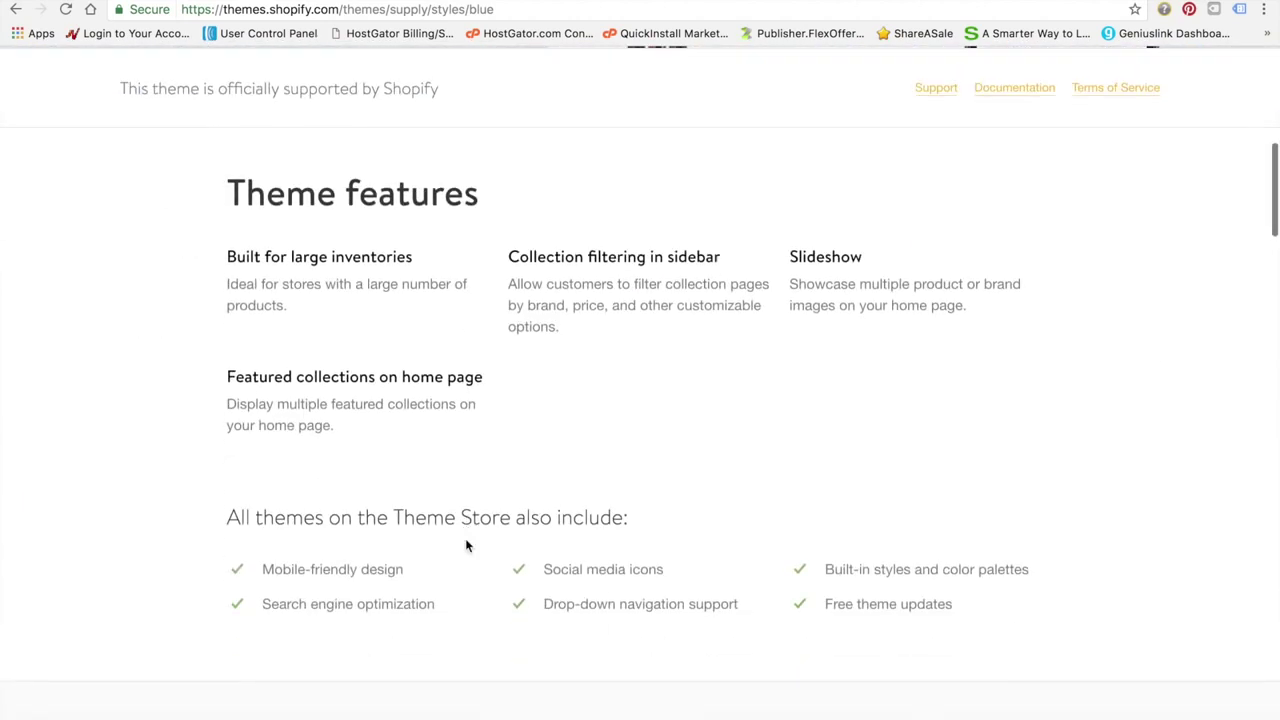
scroll(466, 545, "down", 5)
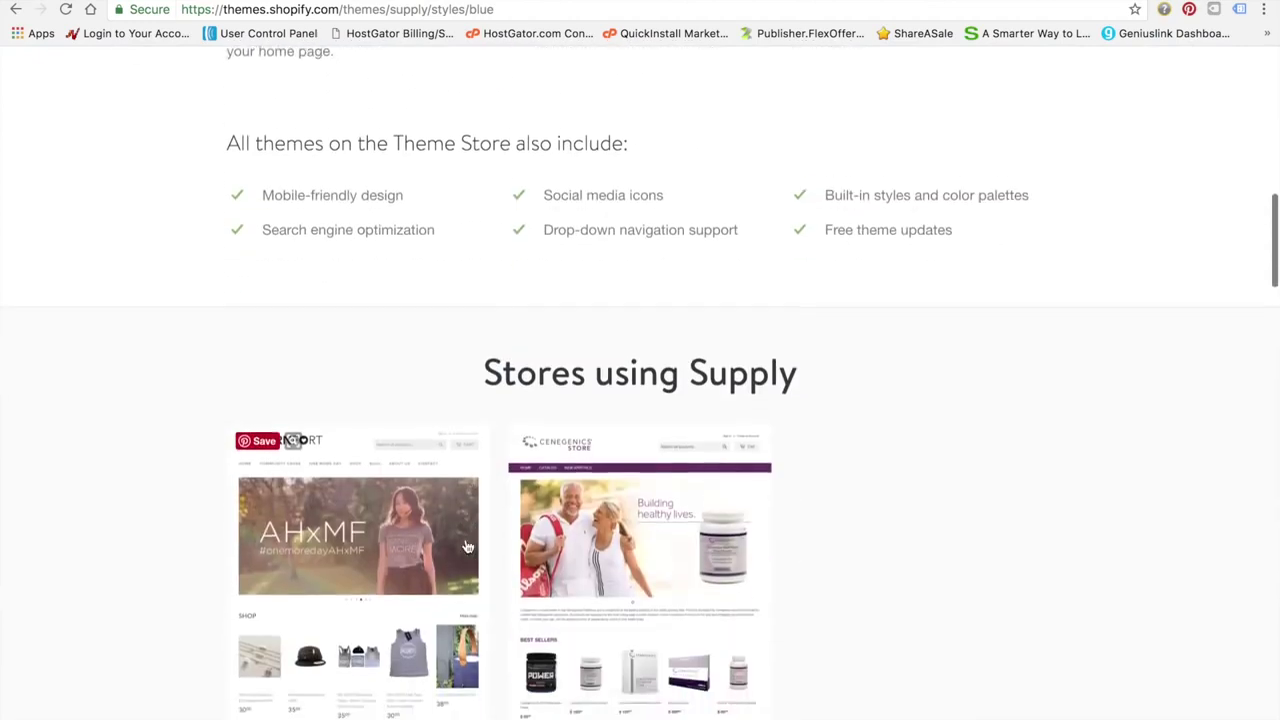
scroll(466, 546, "down", 1)
scroll(466, 546, "down", 2)
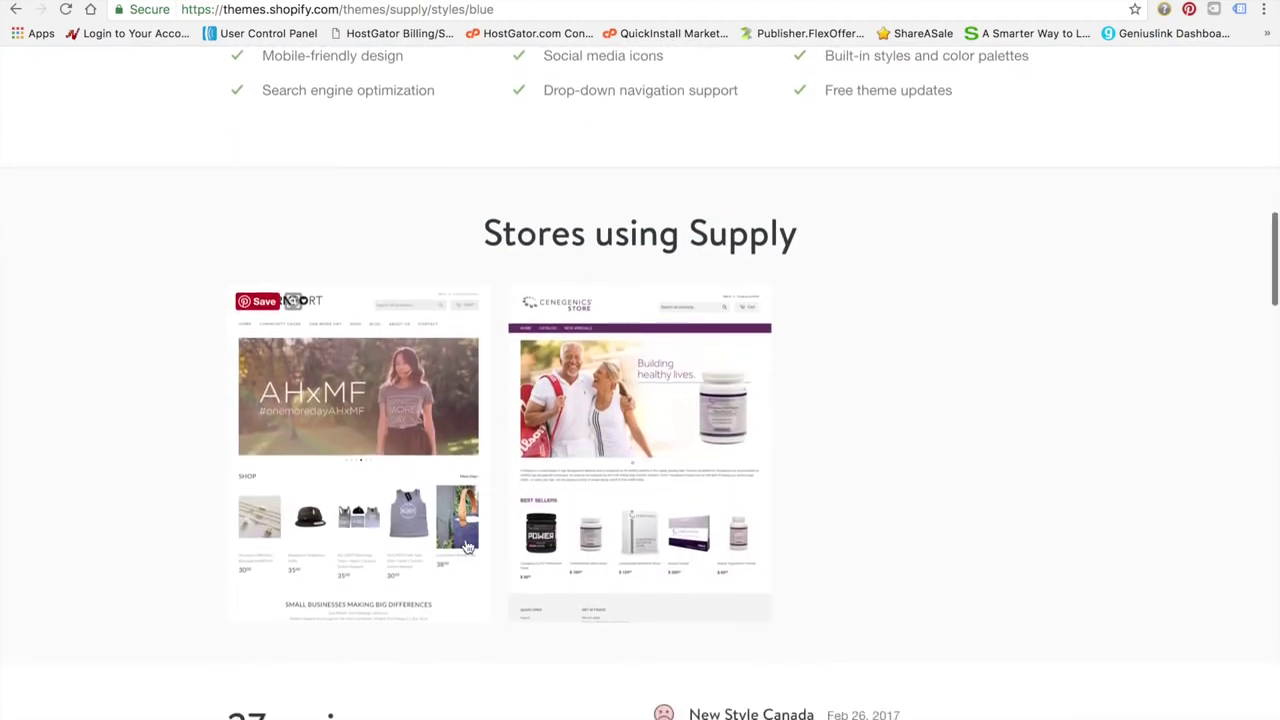
scroll(466, 545, "down", 2)
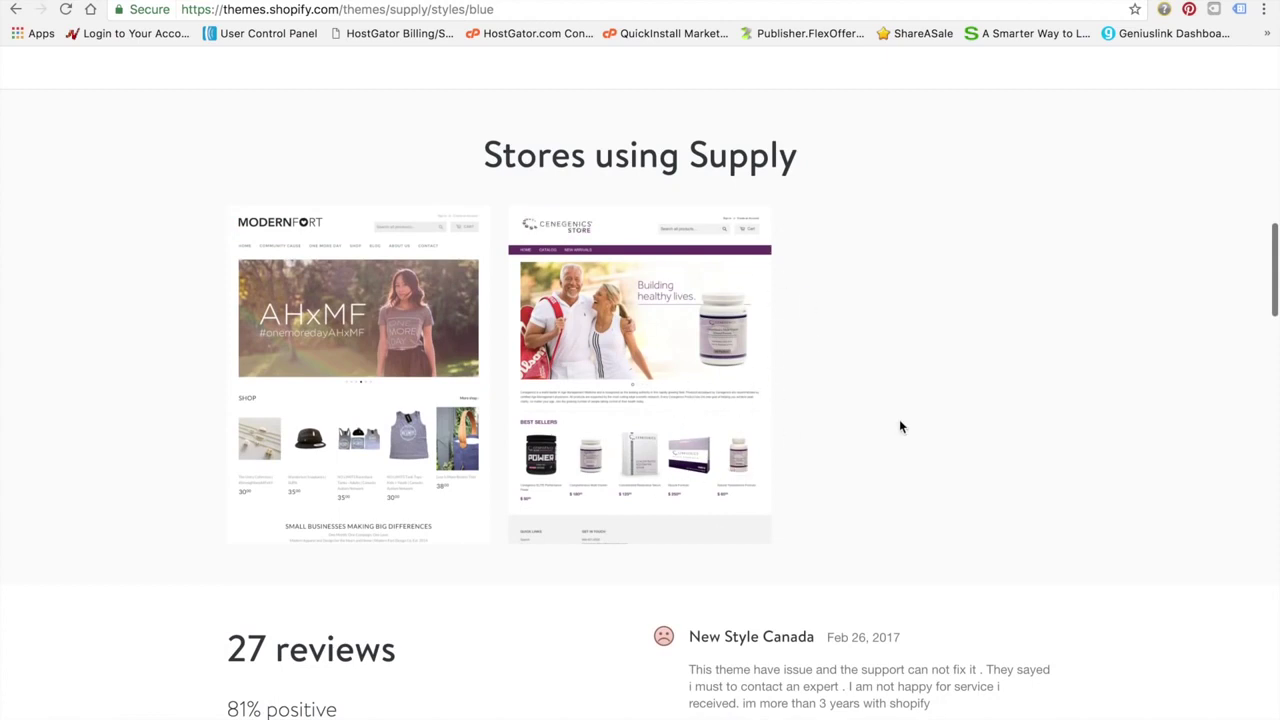
scroll(899, 427, "down", 1)
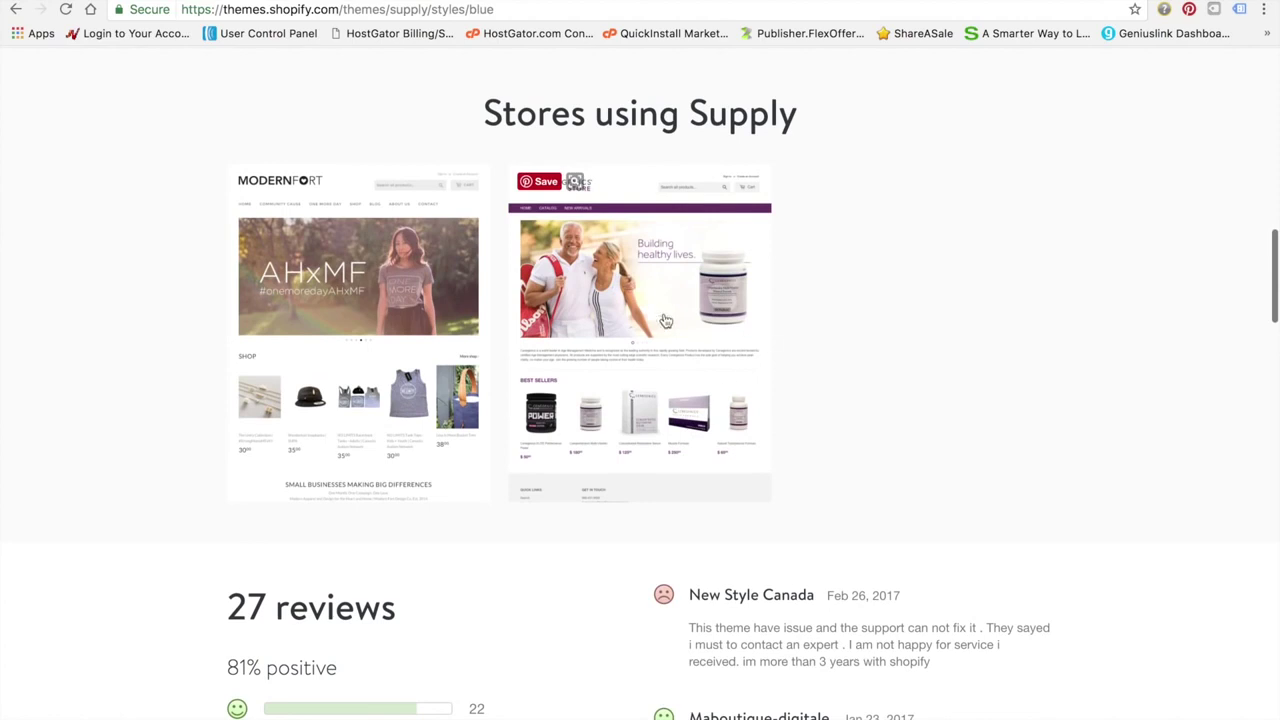
scroll(700, 371, "down", 3)
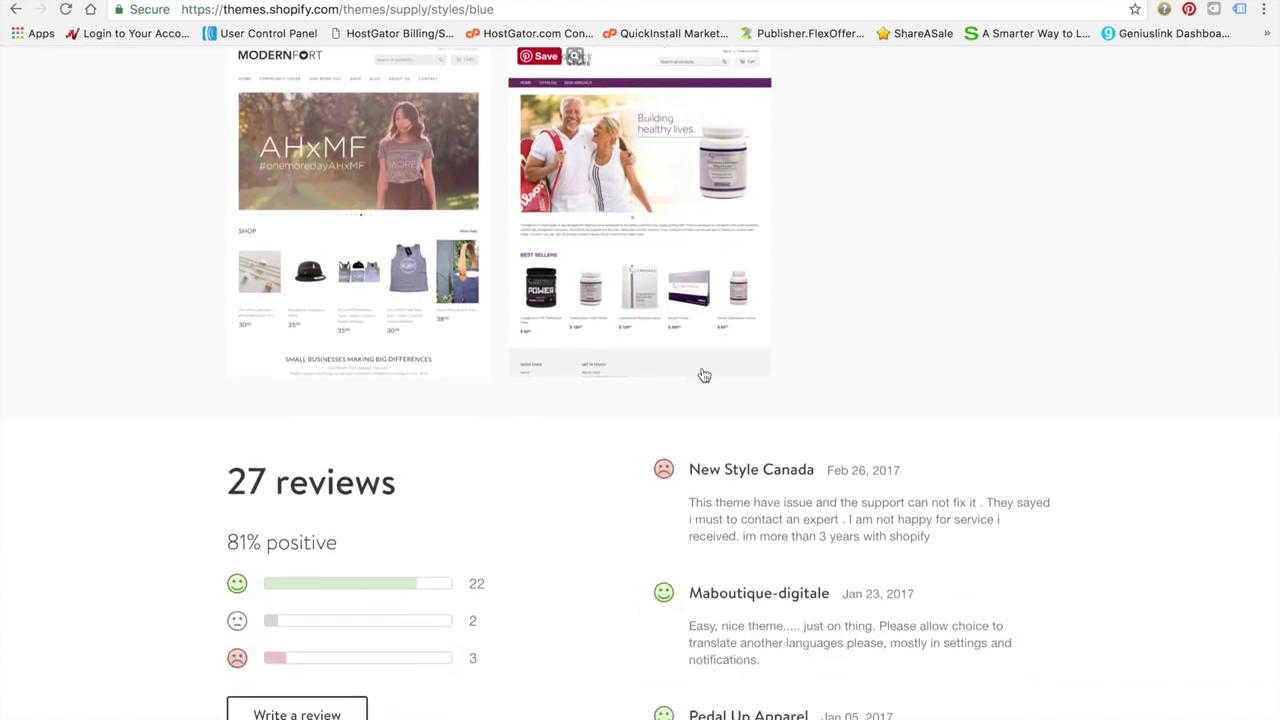
scroll(704, 375, "down", 2)
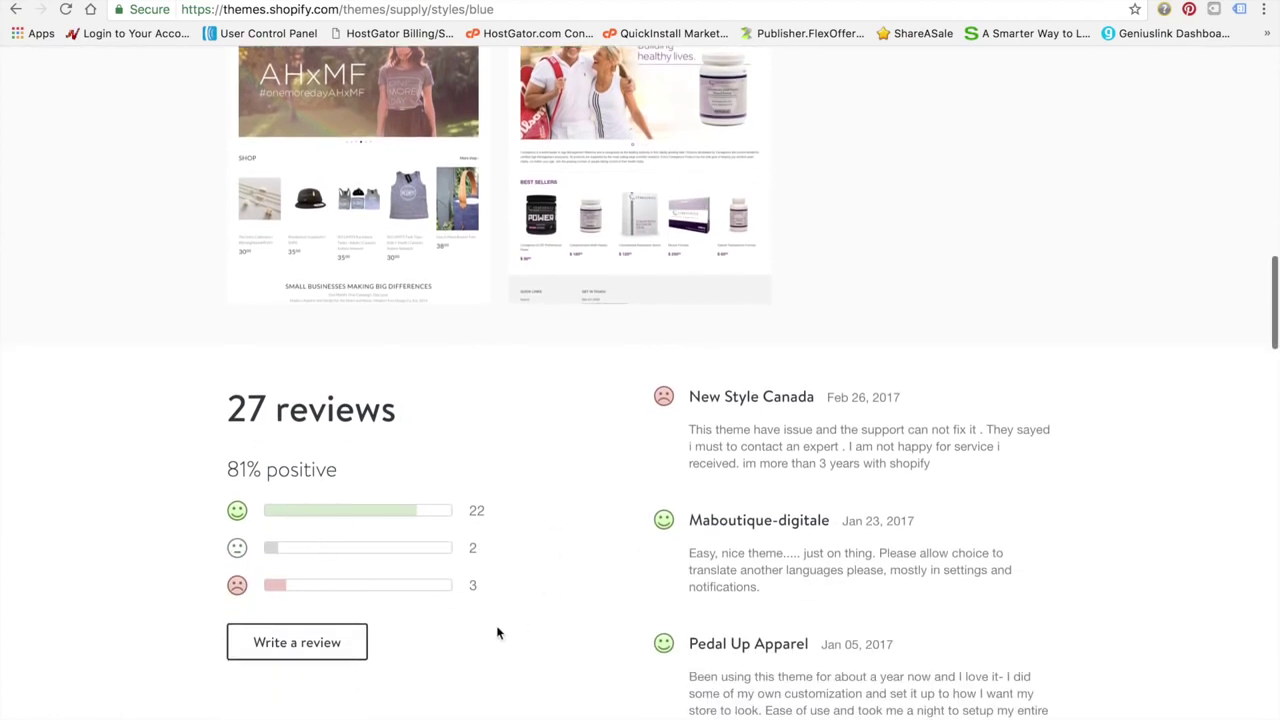
scroll(497, 632, "down", 3)
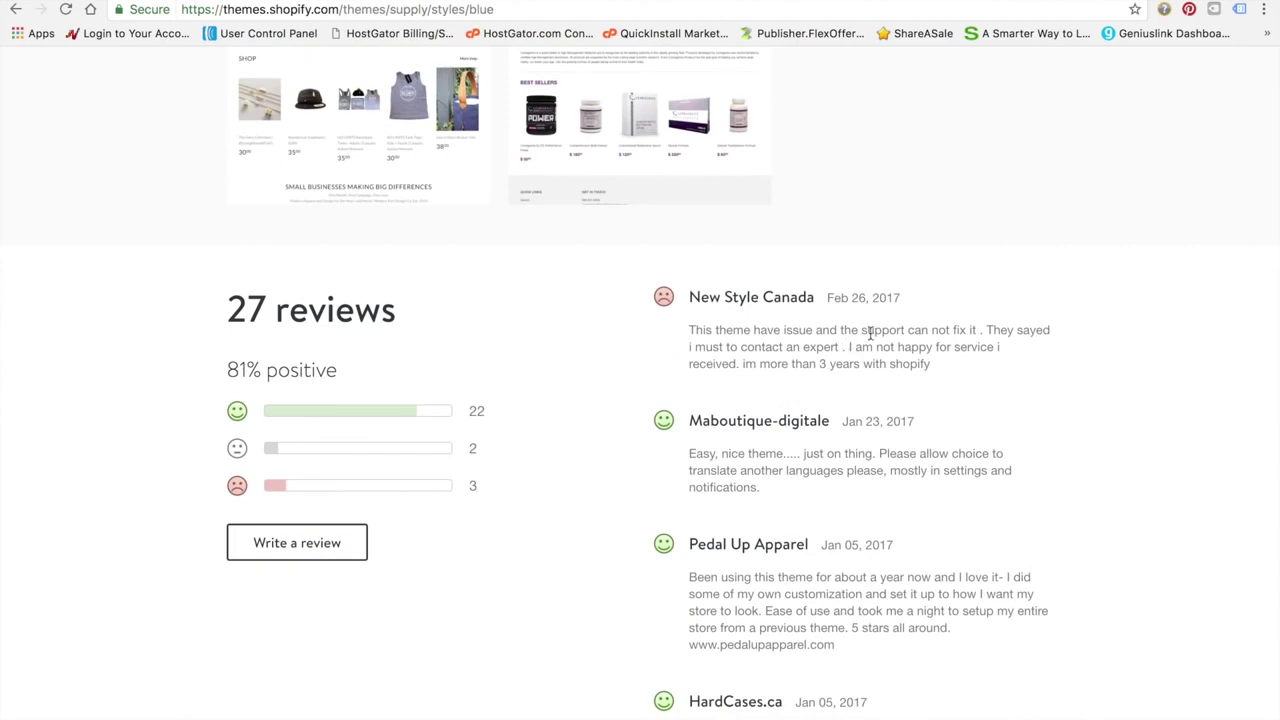
scroll(506, 570, "up", 15)
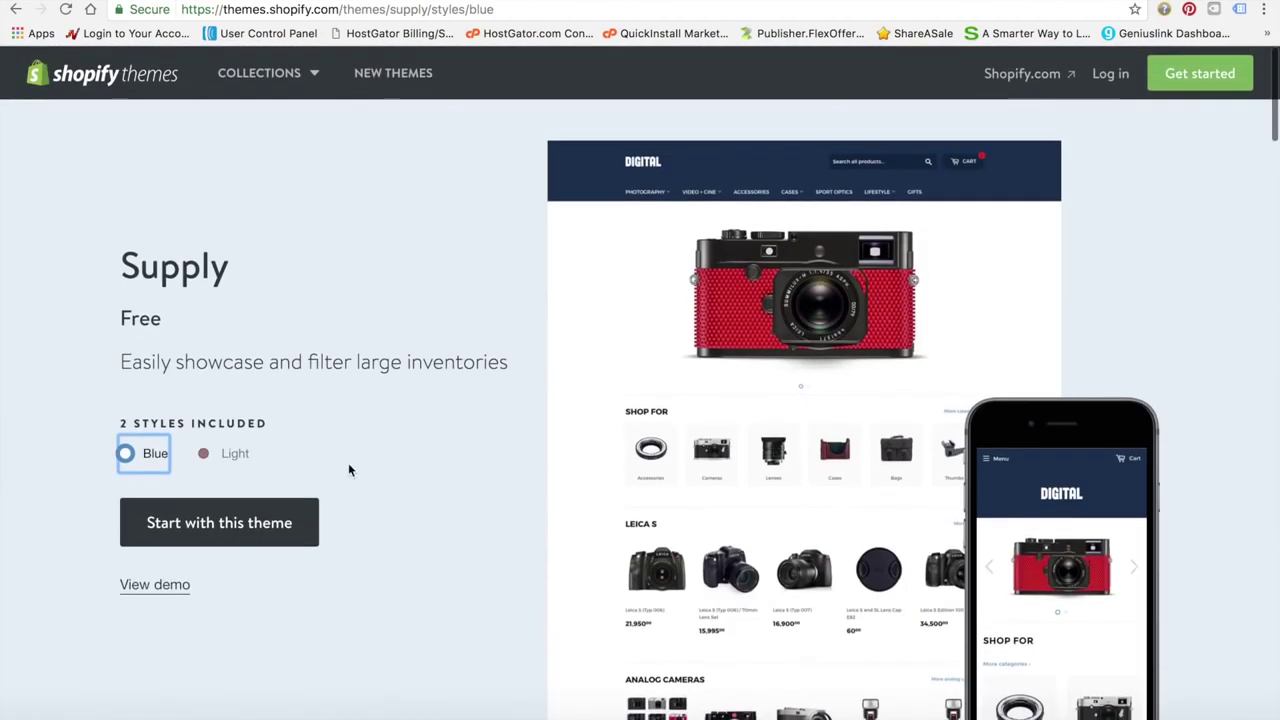
Install the Supply theme, publish it as the live theme, and open the theme manager
left_click(255, 537)
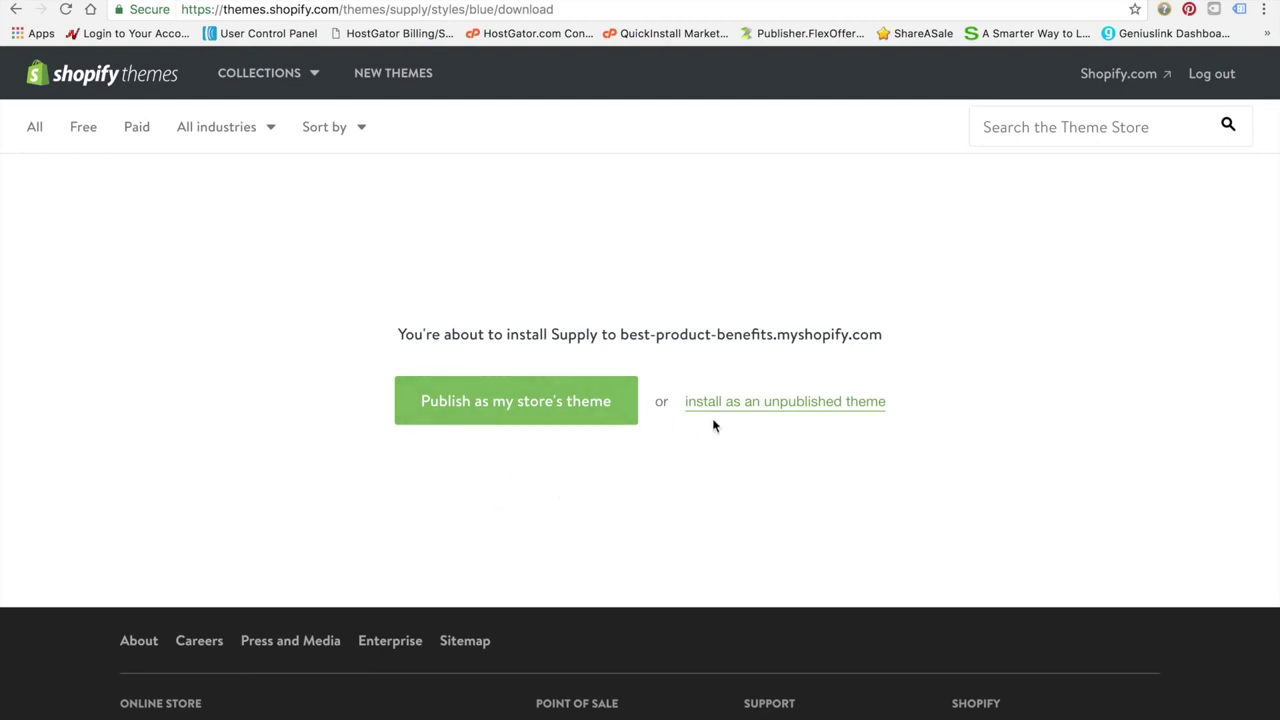
left_click(531, 407)
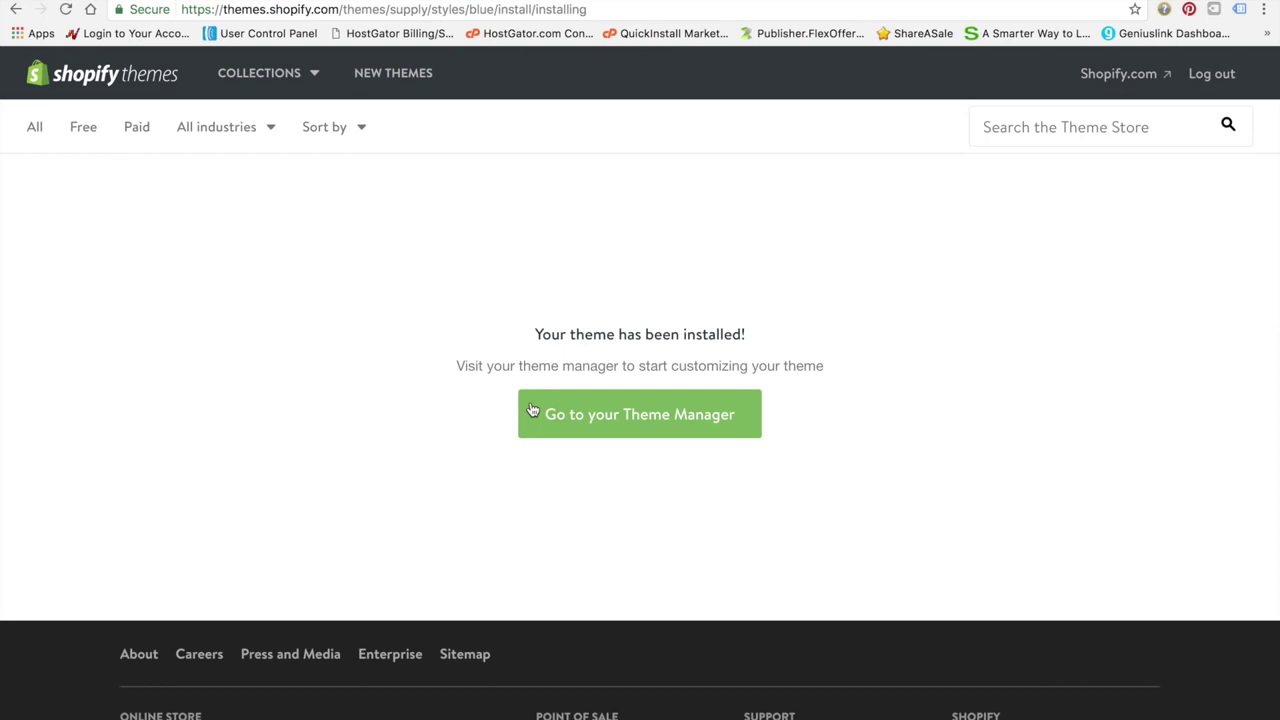
left_click(585, 412)
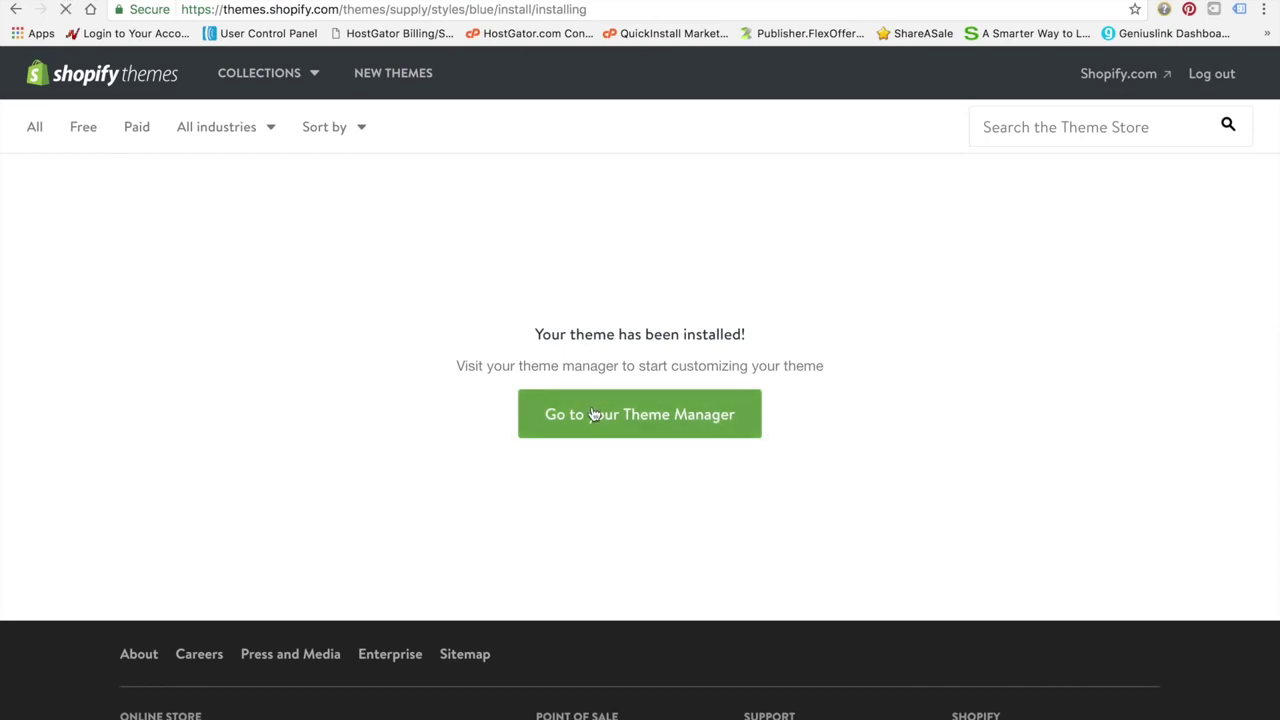
scroll(293, 418, "down", 1)
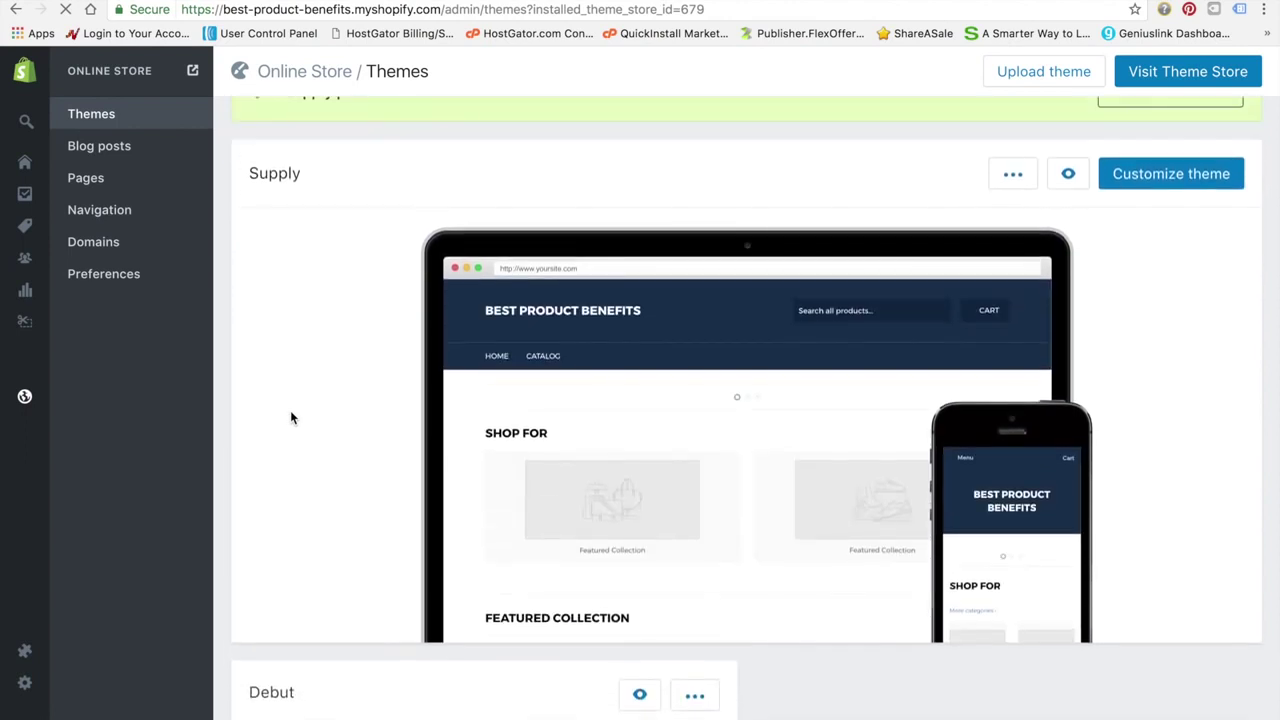
Open the Supply theme's editor with Customize theme
scroll(290, 418, "down", 5)
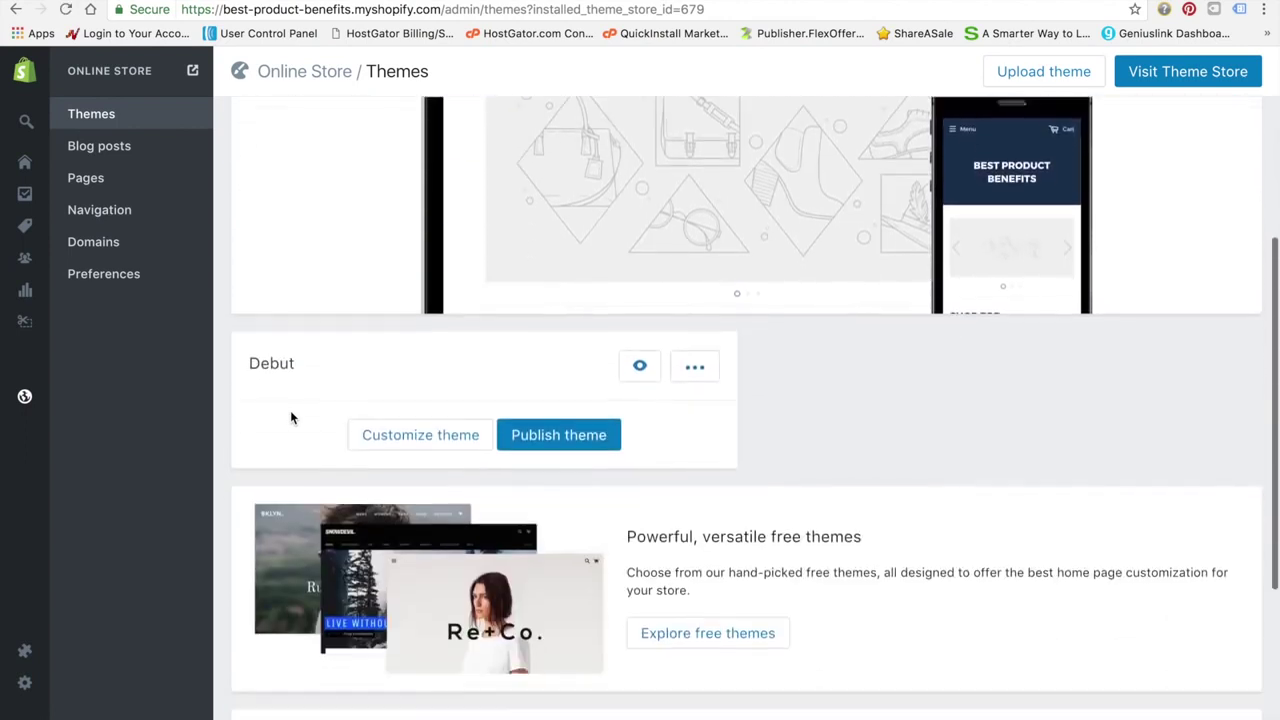
scroll(290, 418, "up", 5)
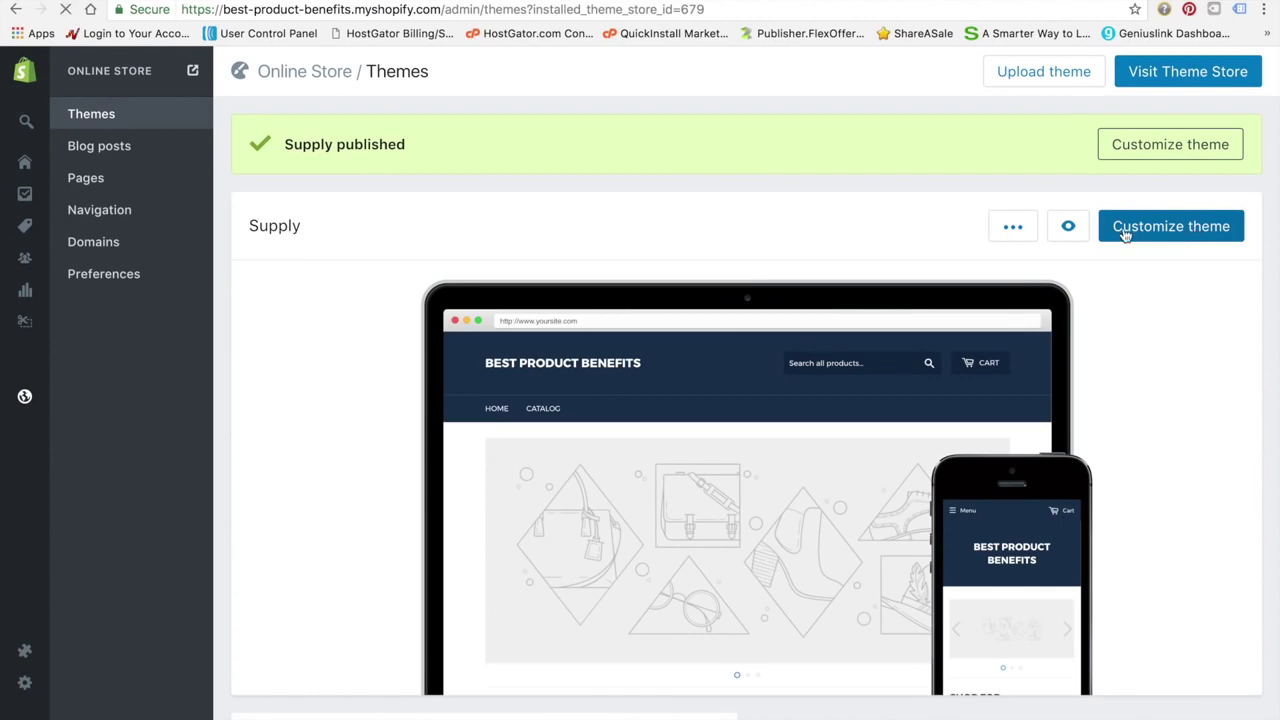
left_click(1185, 230)
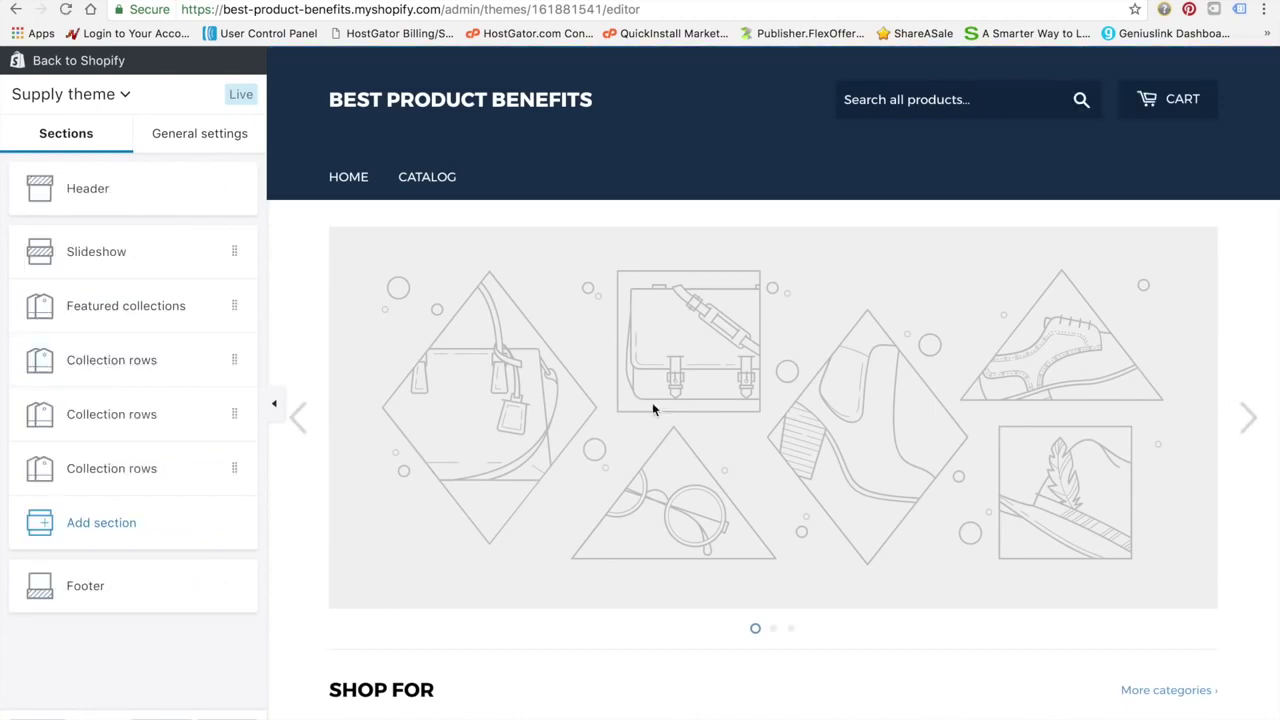
Scroll the Supply editor preview from slideshow to footer, then open a new browser tab
scroll(572, 532, "down", 5)
scroll(572, 532, "up", 4)
scroll(572, 532, "down", 8)
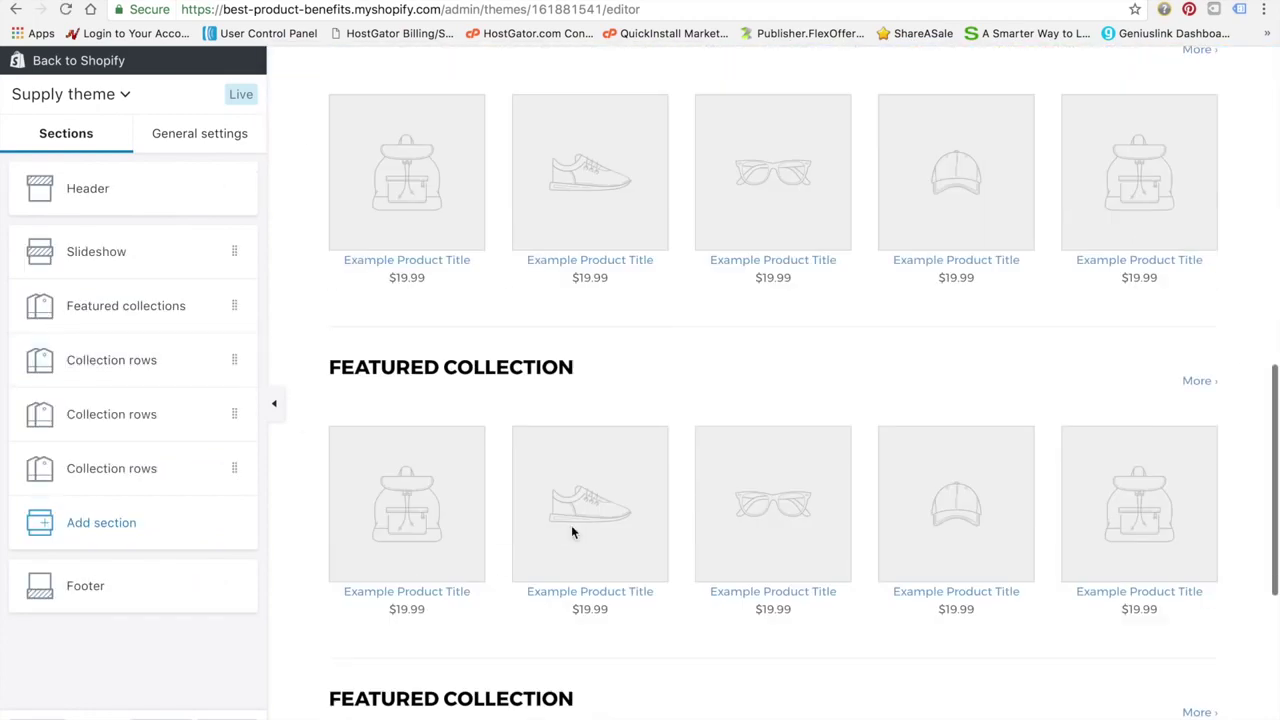
scroll(572, 532, "down", 2)
scroll(572, 532, "up", 10)
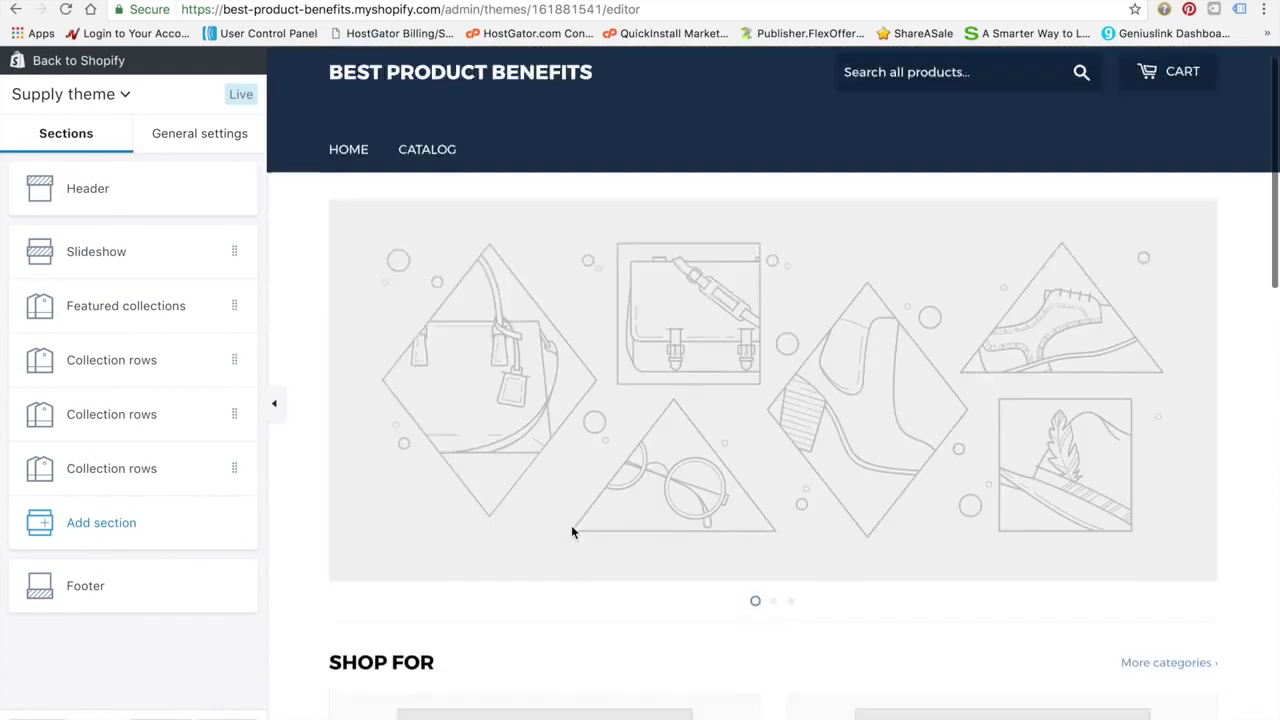
scroll(572, 532, "down", 1)
scroll(572, 532, "up", 1)
scroll(572, 532, "down", 1)
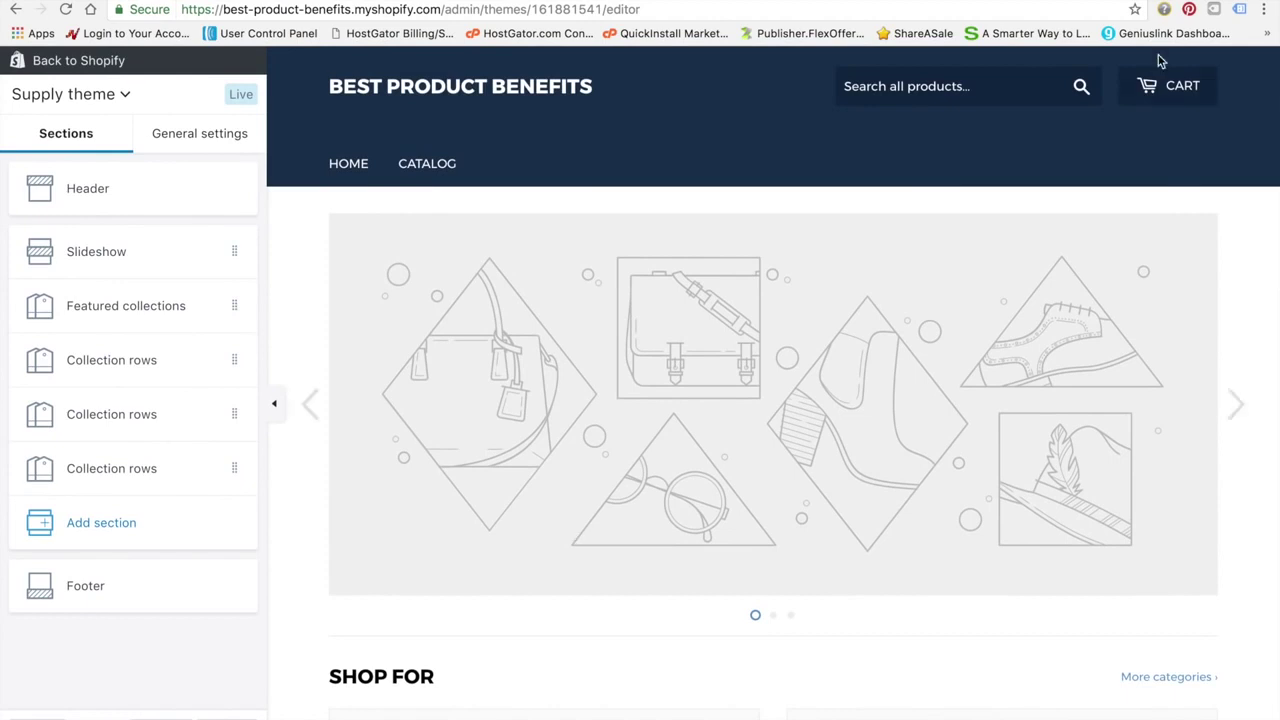
key("ctrl+t")
Load imsohoodie.com and scroll through its homepage and category sections
type("imso")
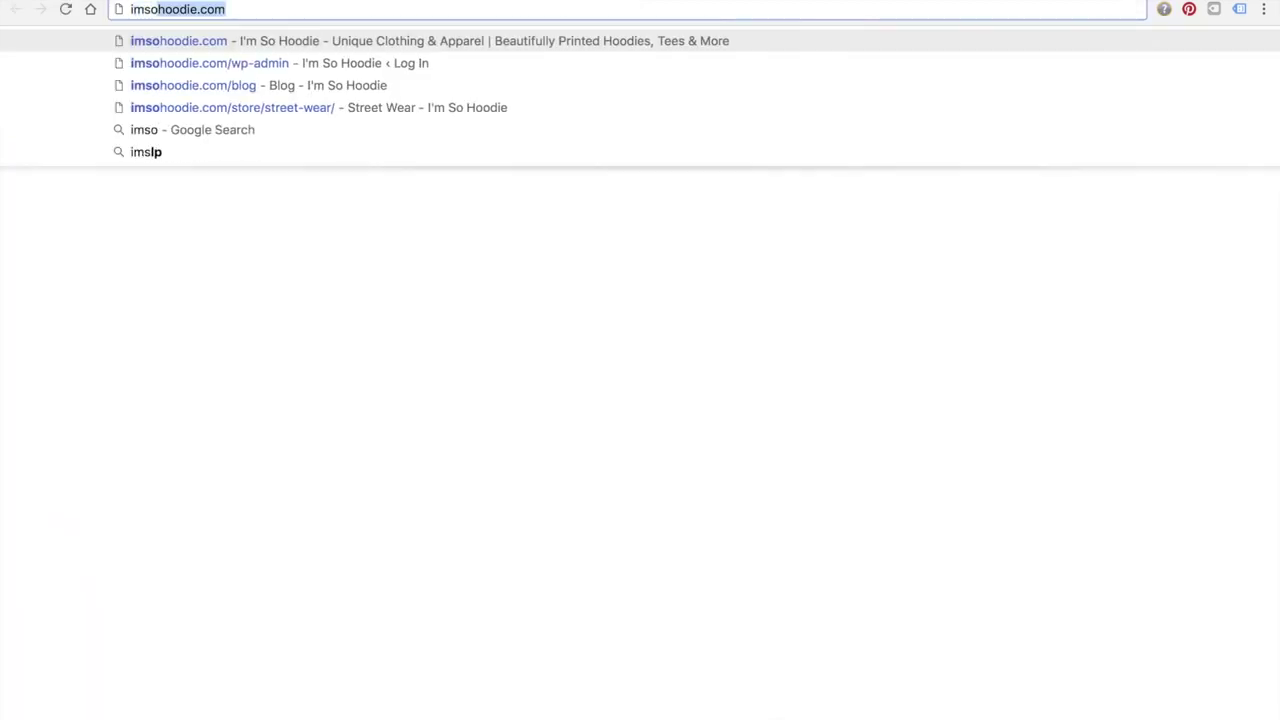
key("Return")
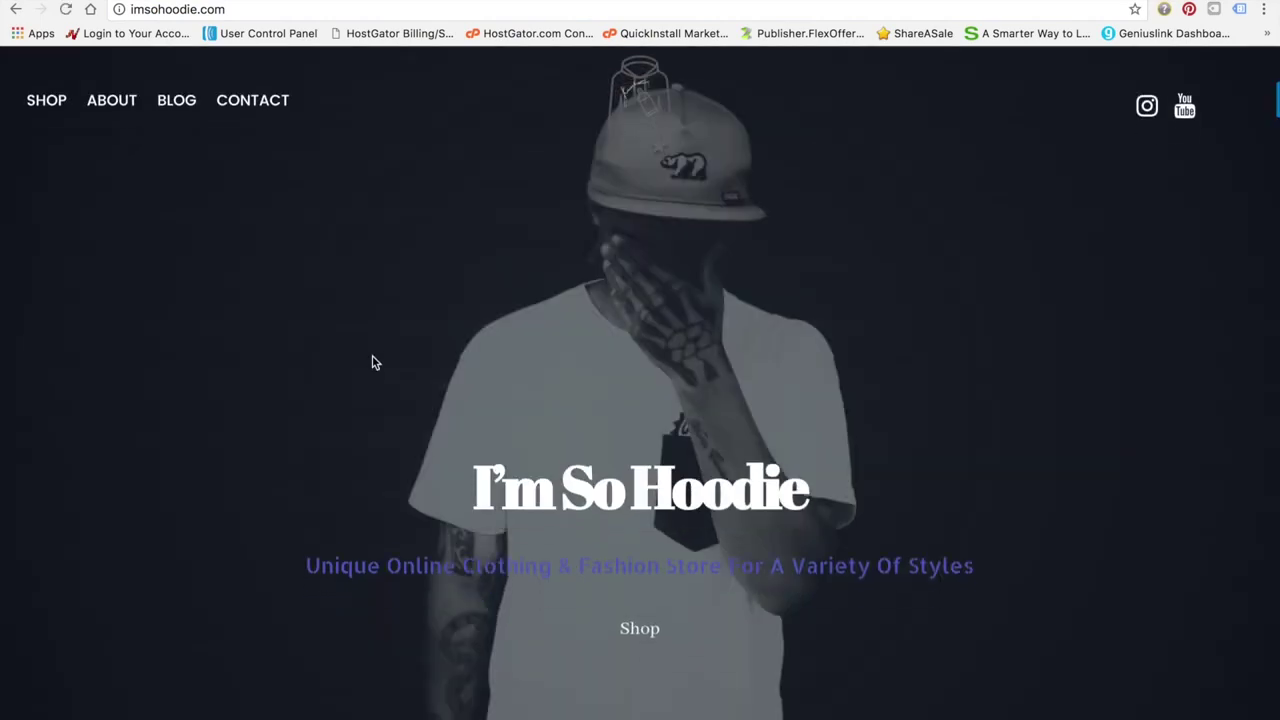
scroll(372, 362, "down", 5)
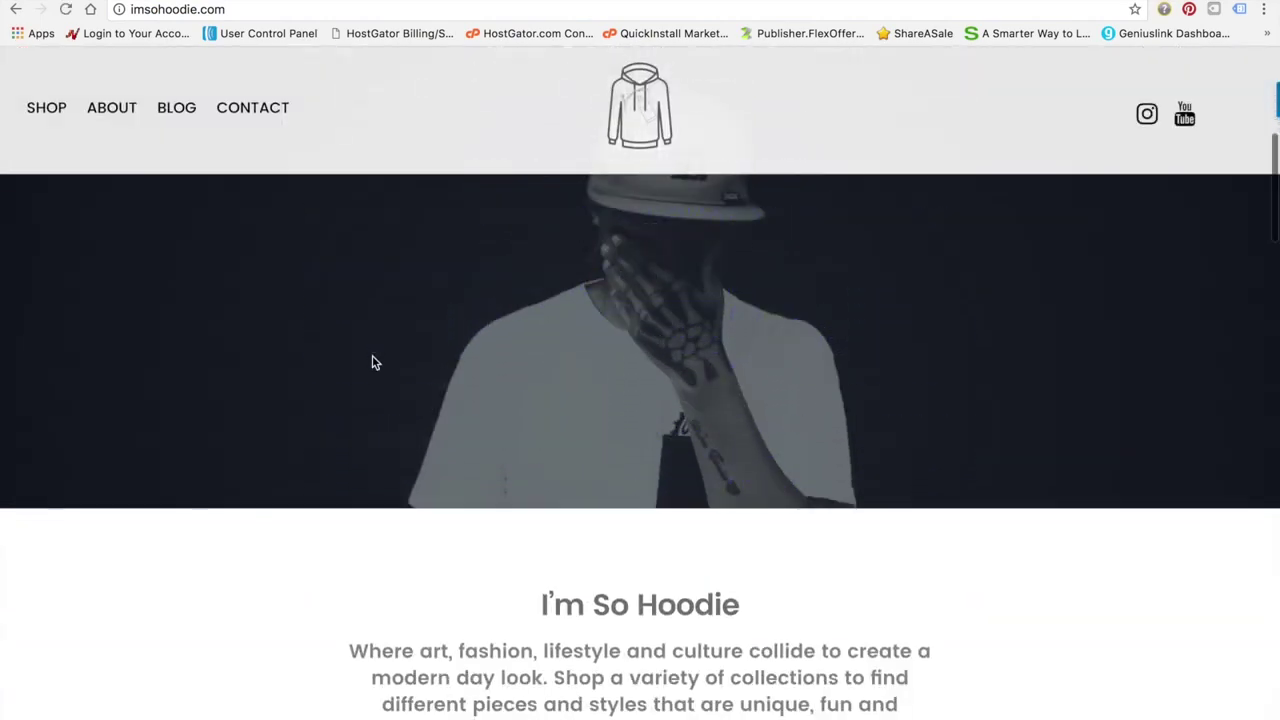
scroll(372, 363, "down", 10)
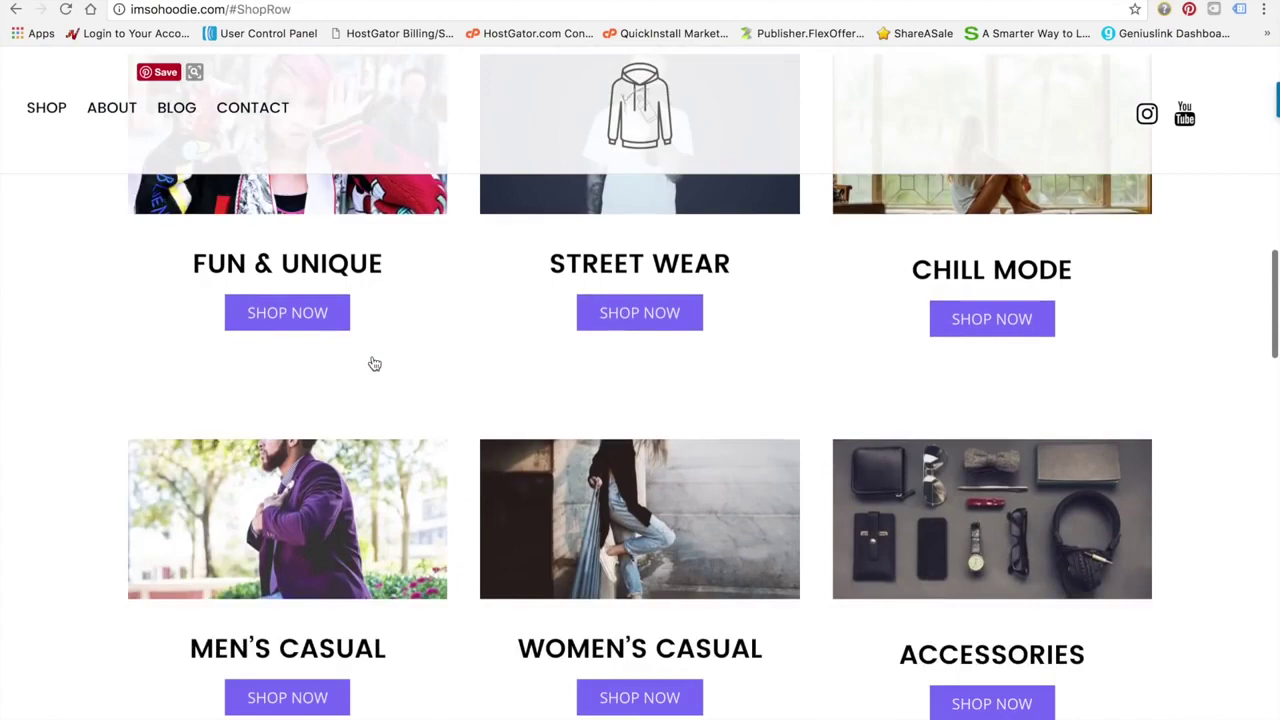
scroll(373, 363, "down", 7)
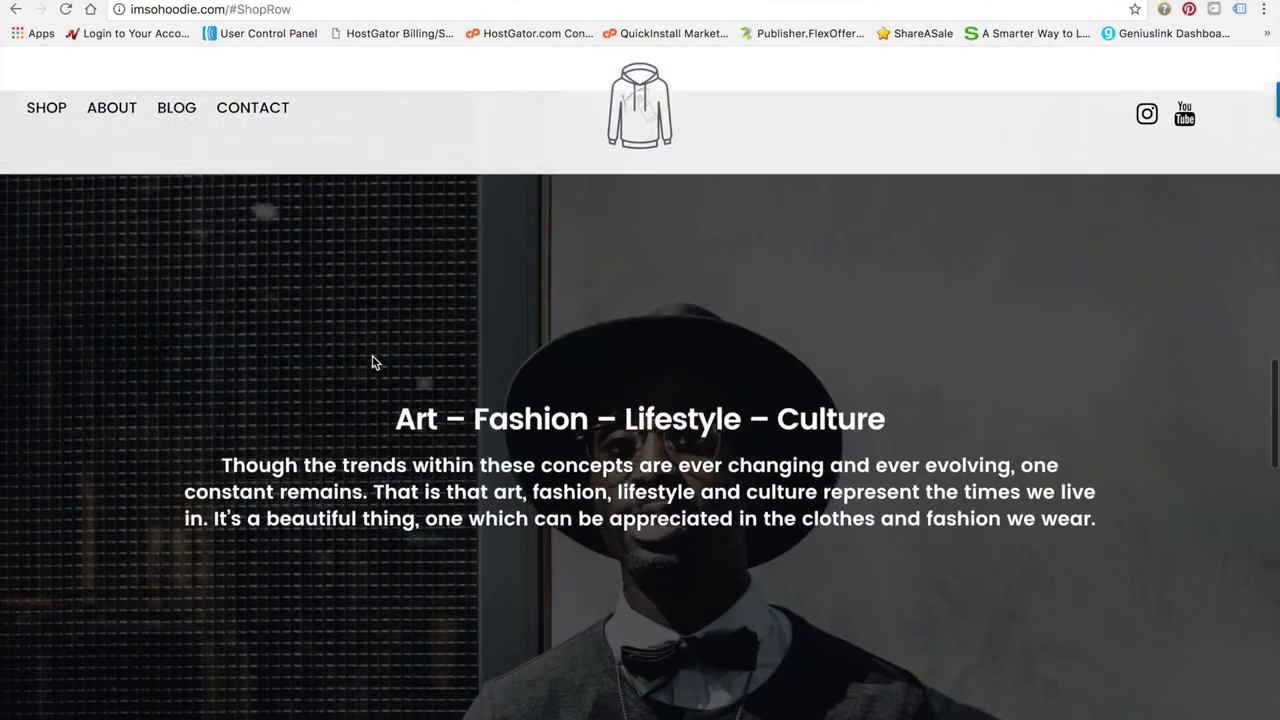
scroll(372, 362, "down", 5)
scroll(375, 363, "up", 3)
scroll(373, 363, "up", 15)
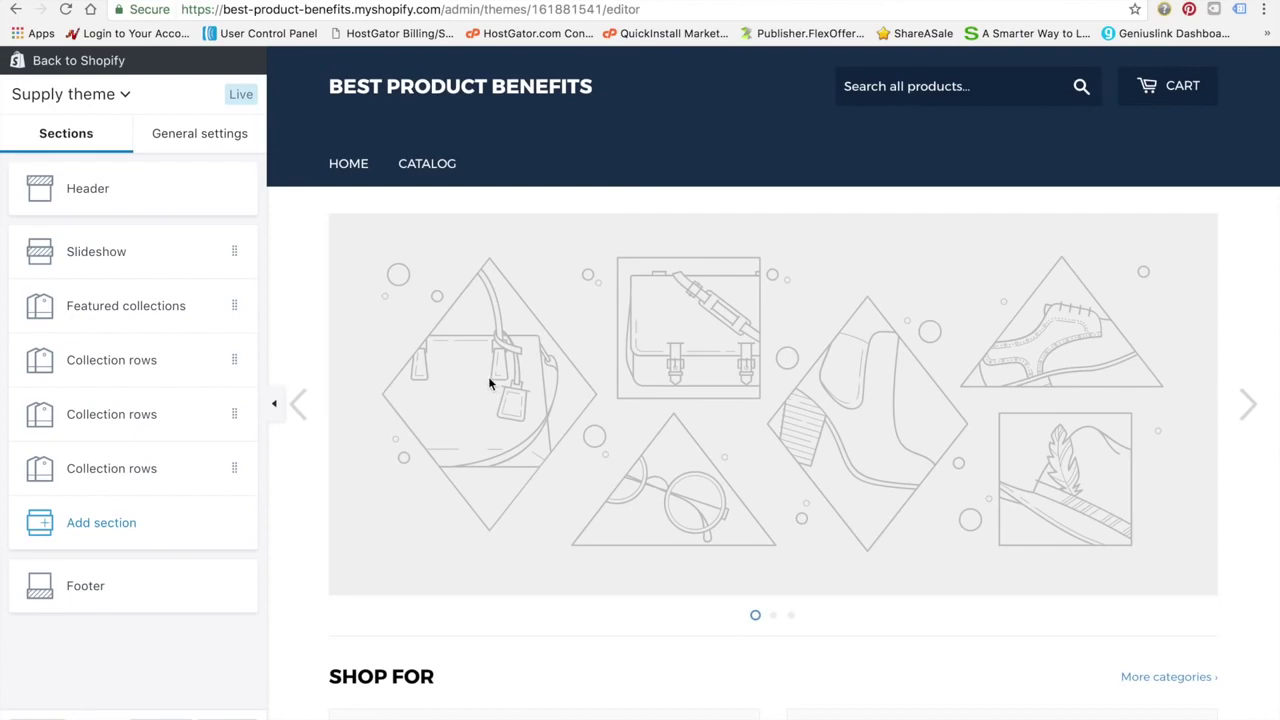
Scroll the Supply theme editor preview down to the footer for comparison
scroll(637, 320, "down", 6)
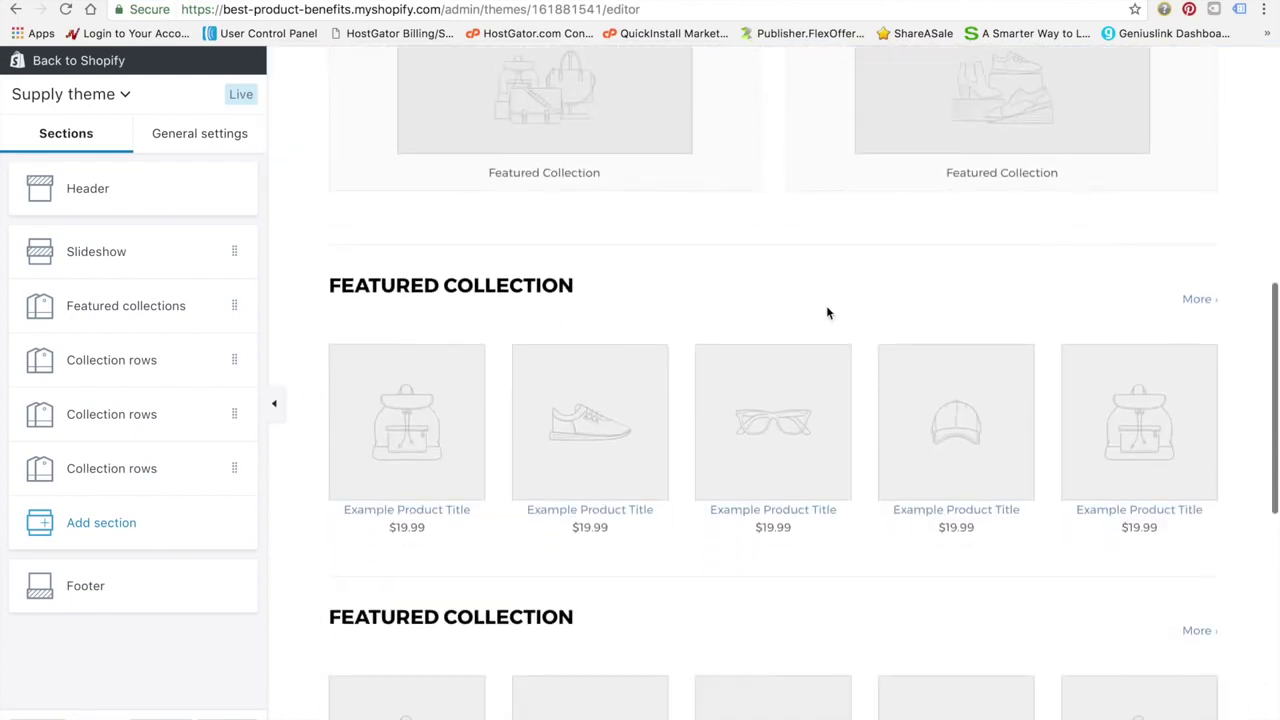
scroll(660, 560, "down", 5)
scroll(677, 588, "down", 5)
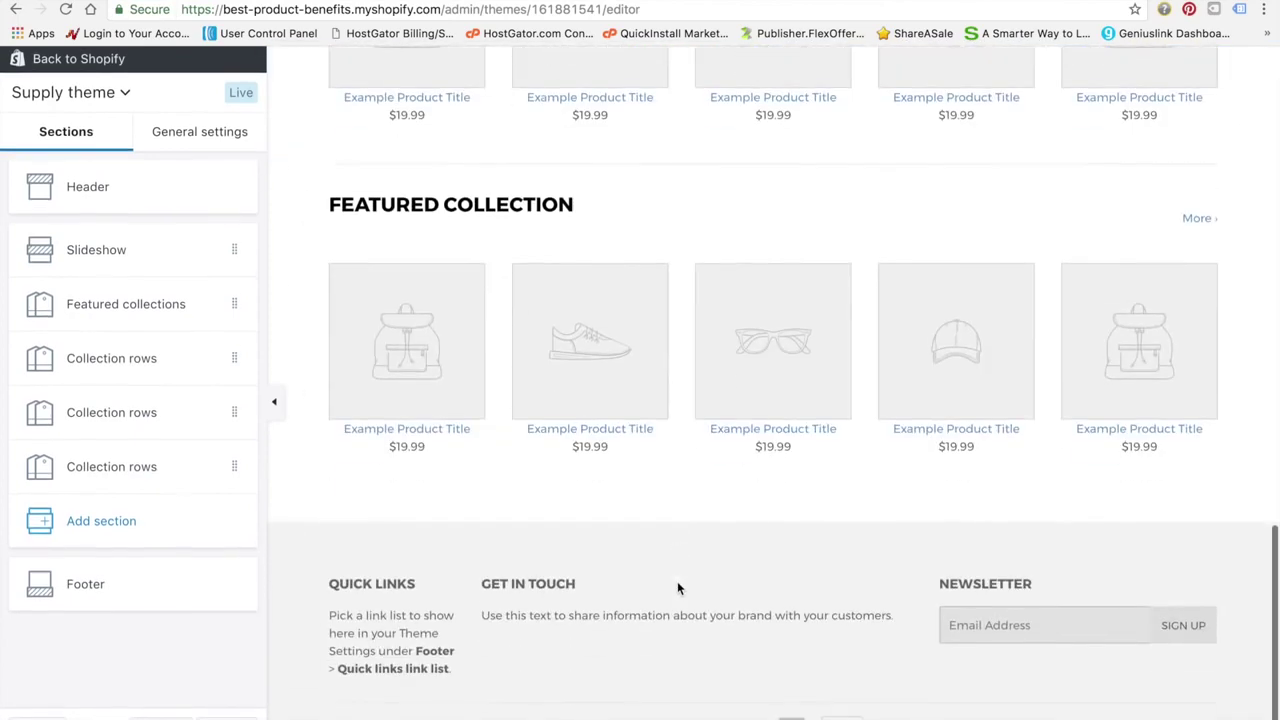
scroll(677, 588, "up", 15)
scroll(860, 432, "down", 10)
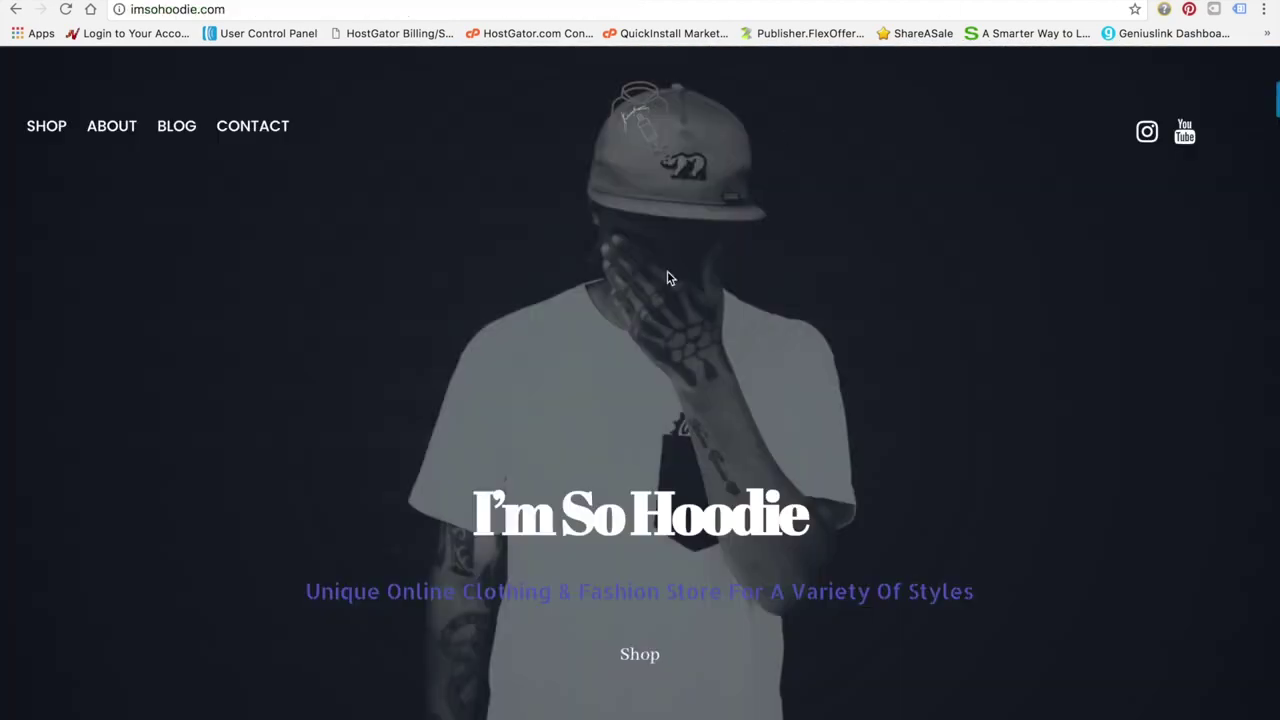
Browse imsohoodie.com's FUN & UNIQUE collection page of $39.99 hoodies from the Shop grid
left_click(637, 658)
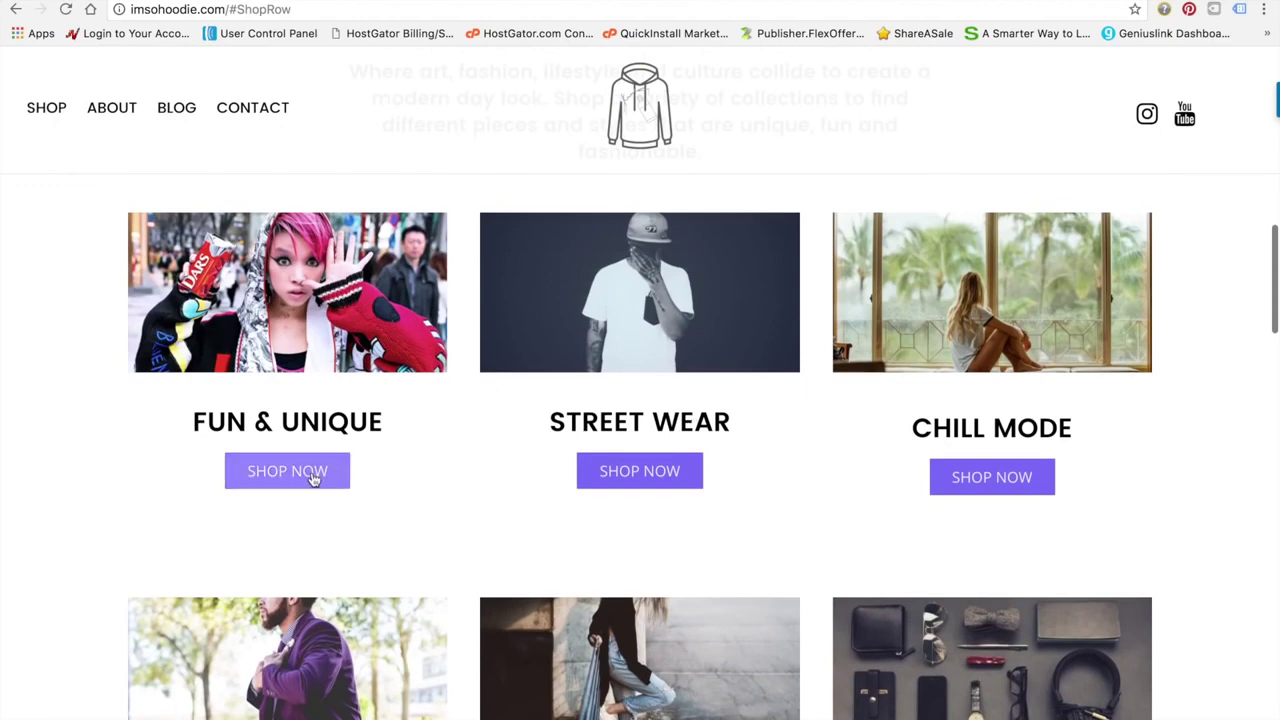
left_click(313, 478)
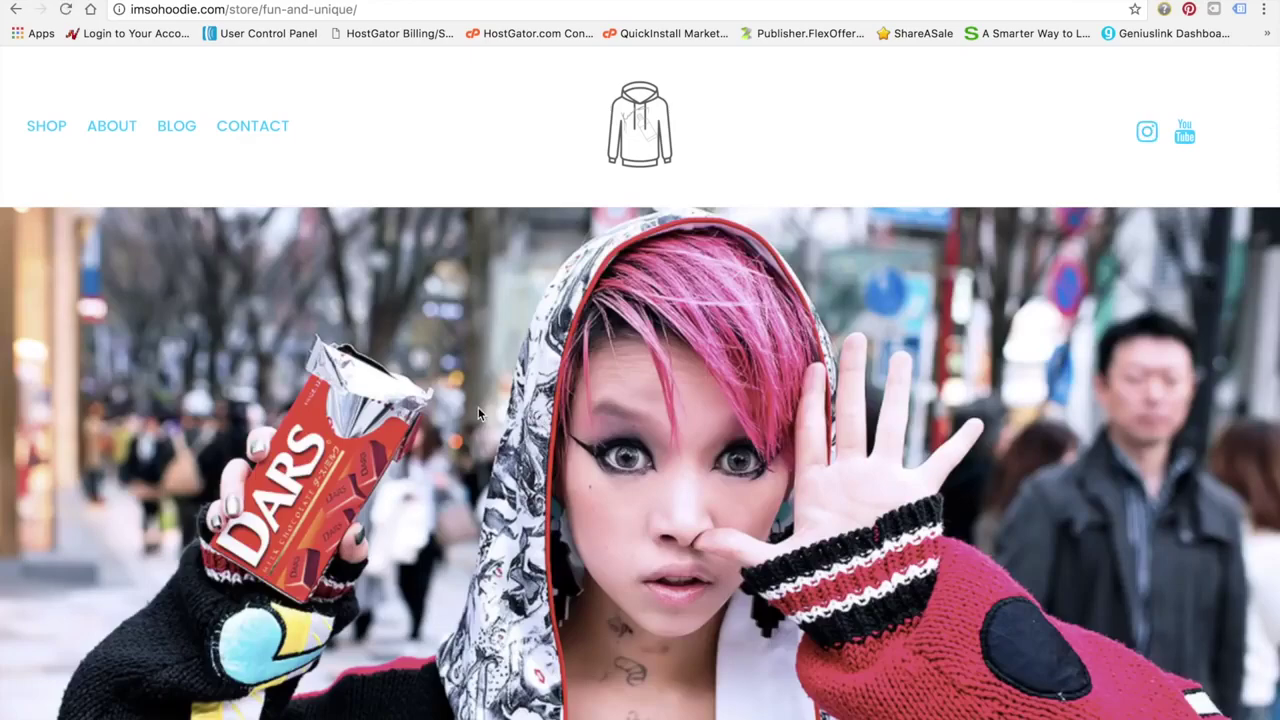
scroll(614, 434, "down", 5)
scroll(617, 435, "down", 18)
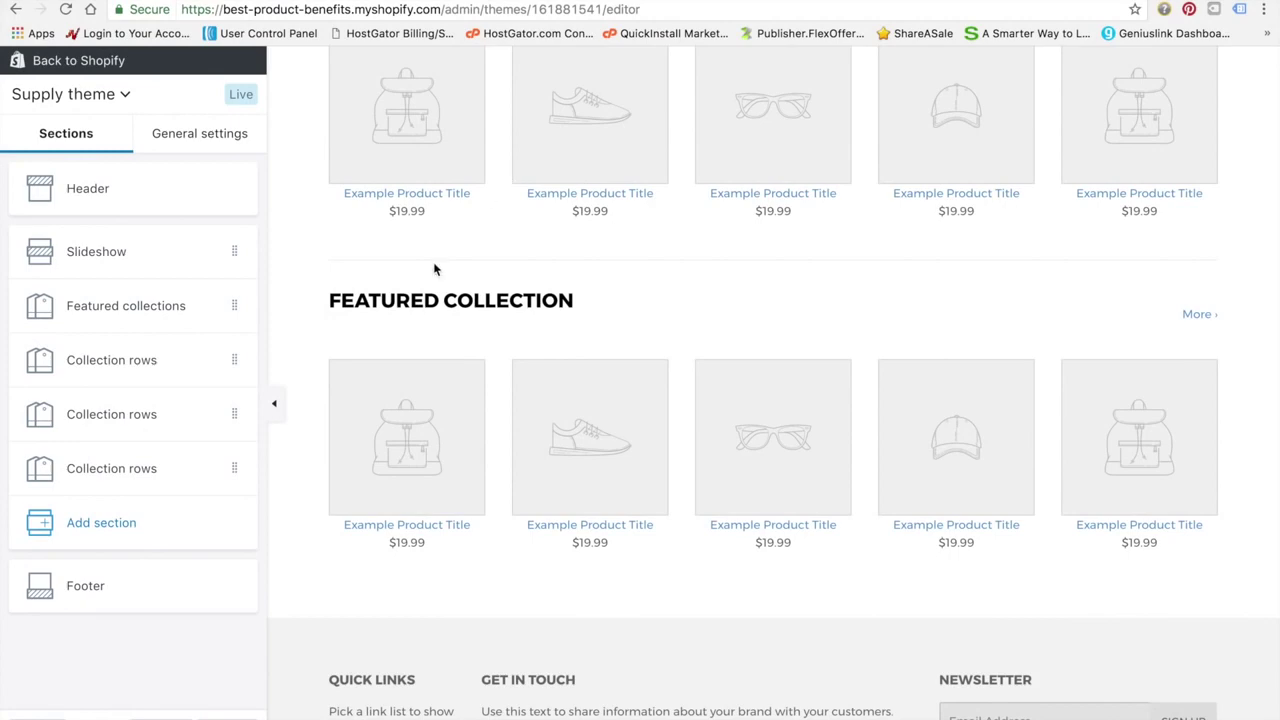
Check the Header settings, then bring up the Slideshow section with its three placeholder slides
scroll(322, 388, "up", 10)
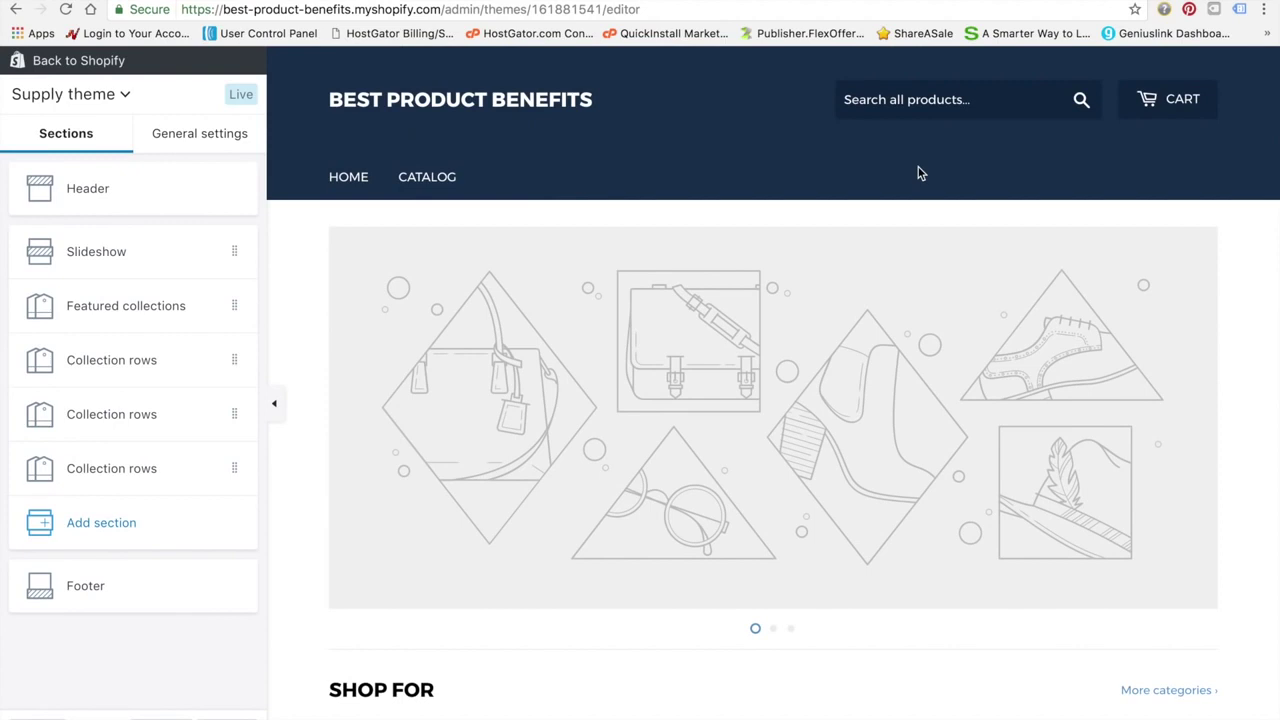
left_click(184, 201)
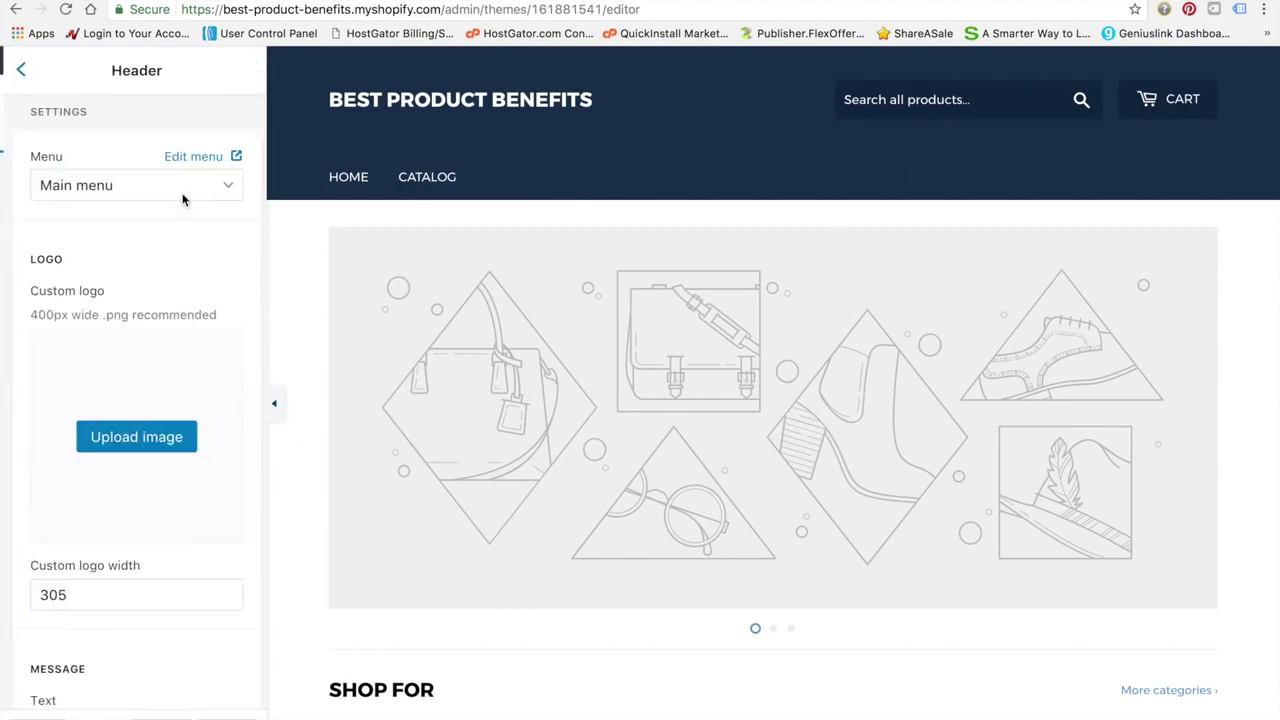
left_click(18, 70)
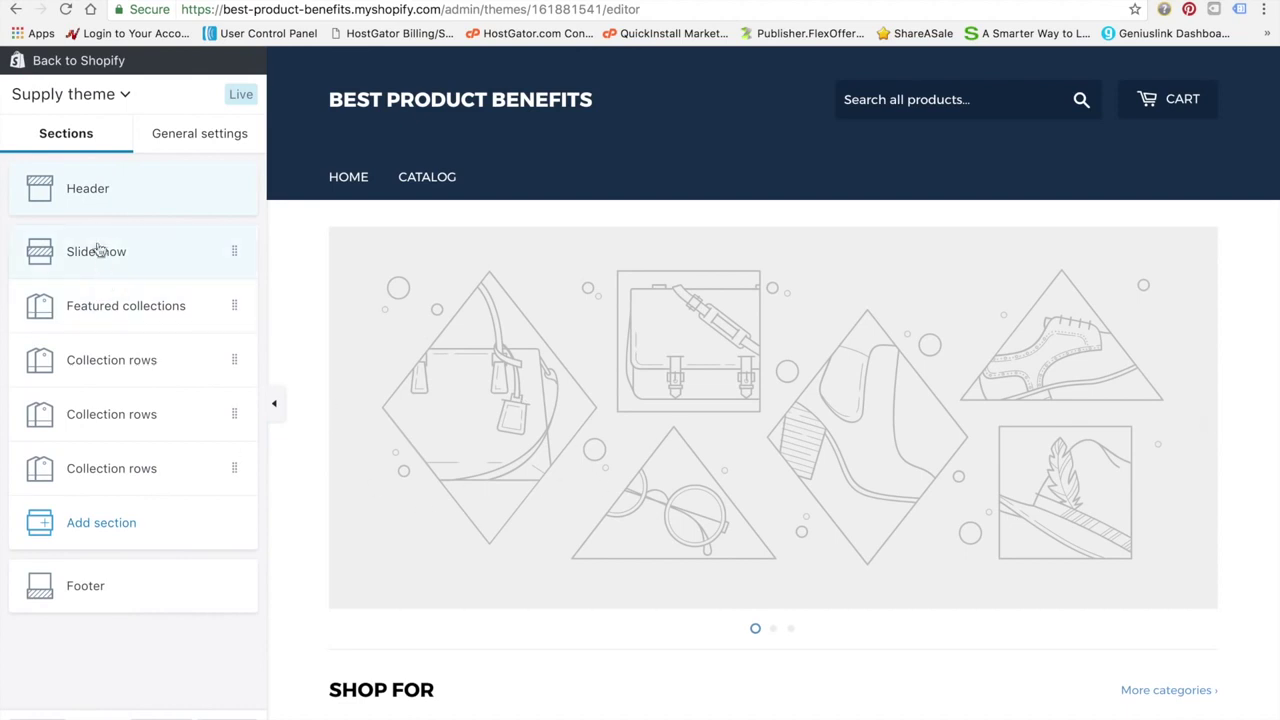
left_click(110, 254)
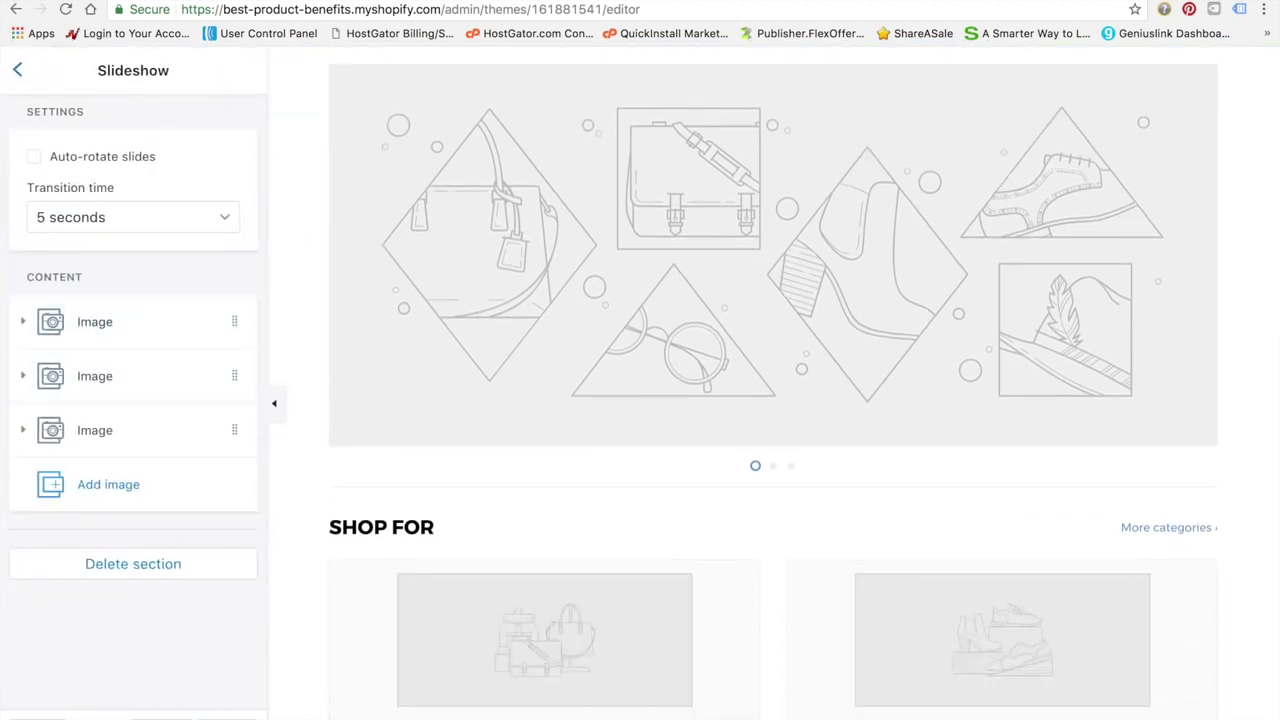
key("ctrl+t")
Load unsplash.com and run a search for 'stock' photos
type("unsplash.c")
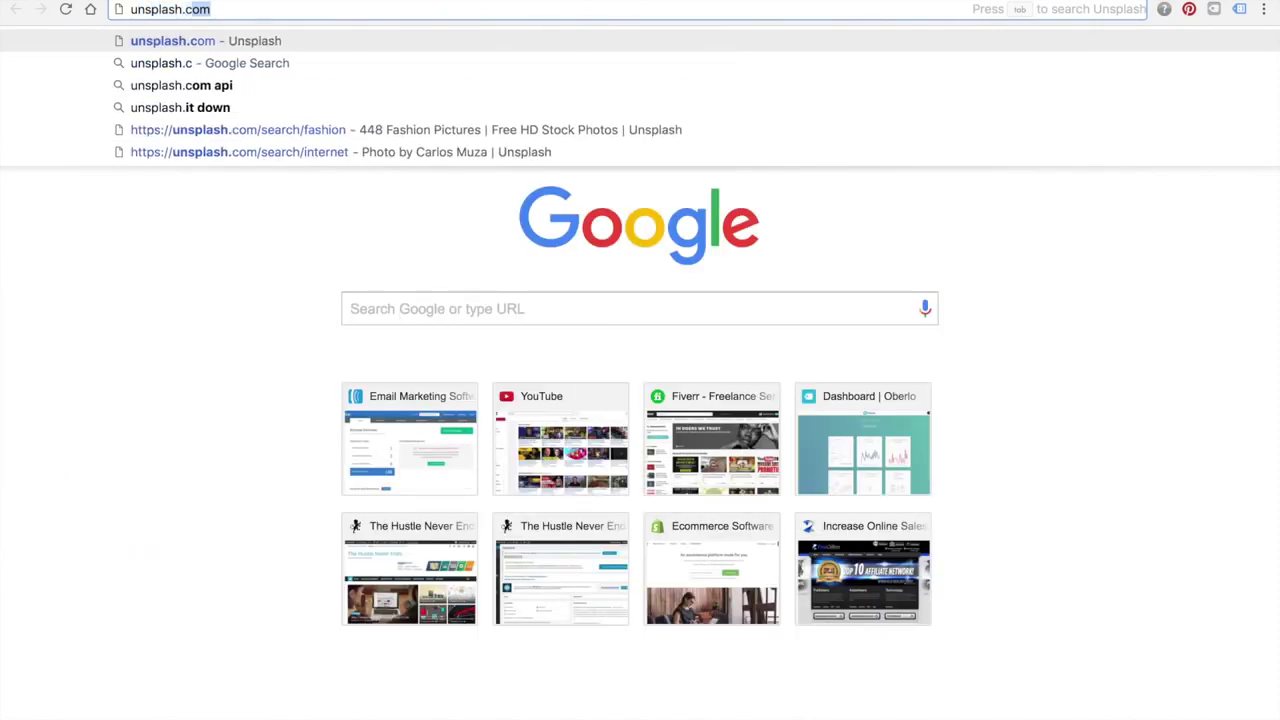
key("Return")
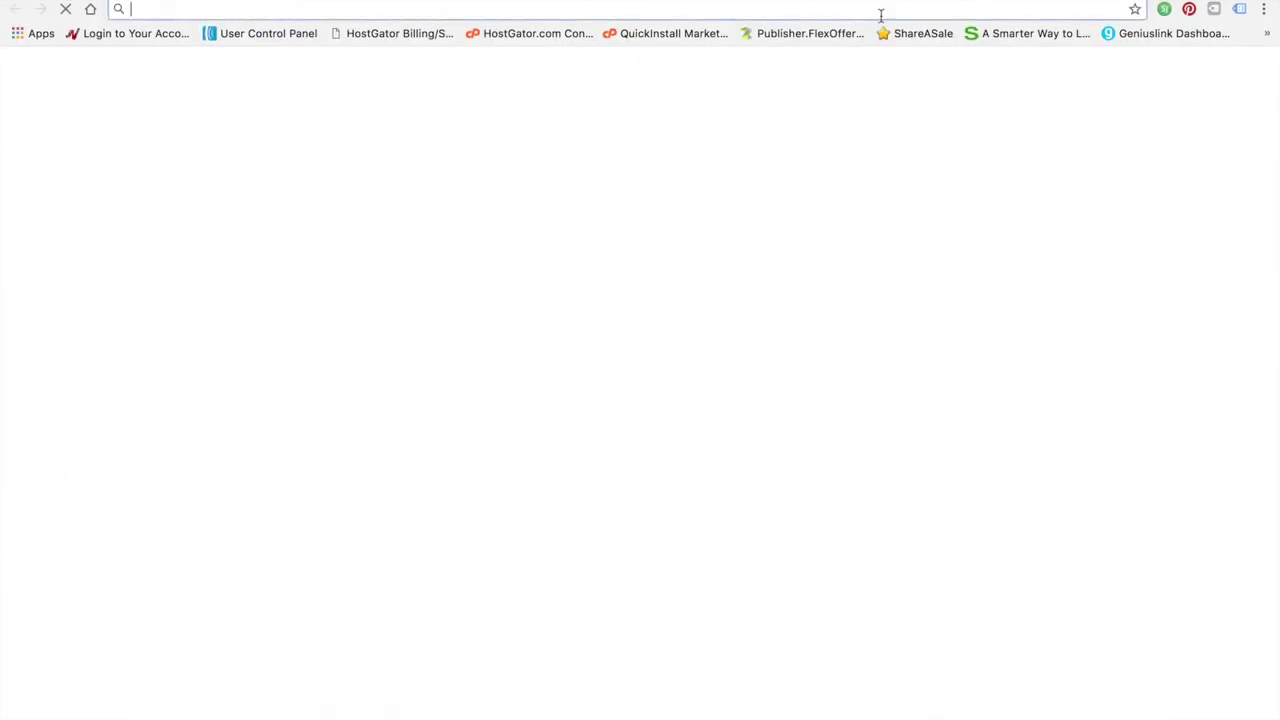
type("stock")
key("Return")
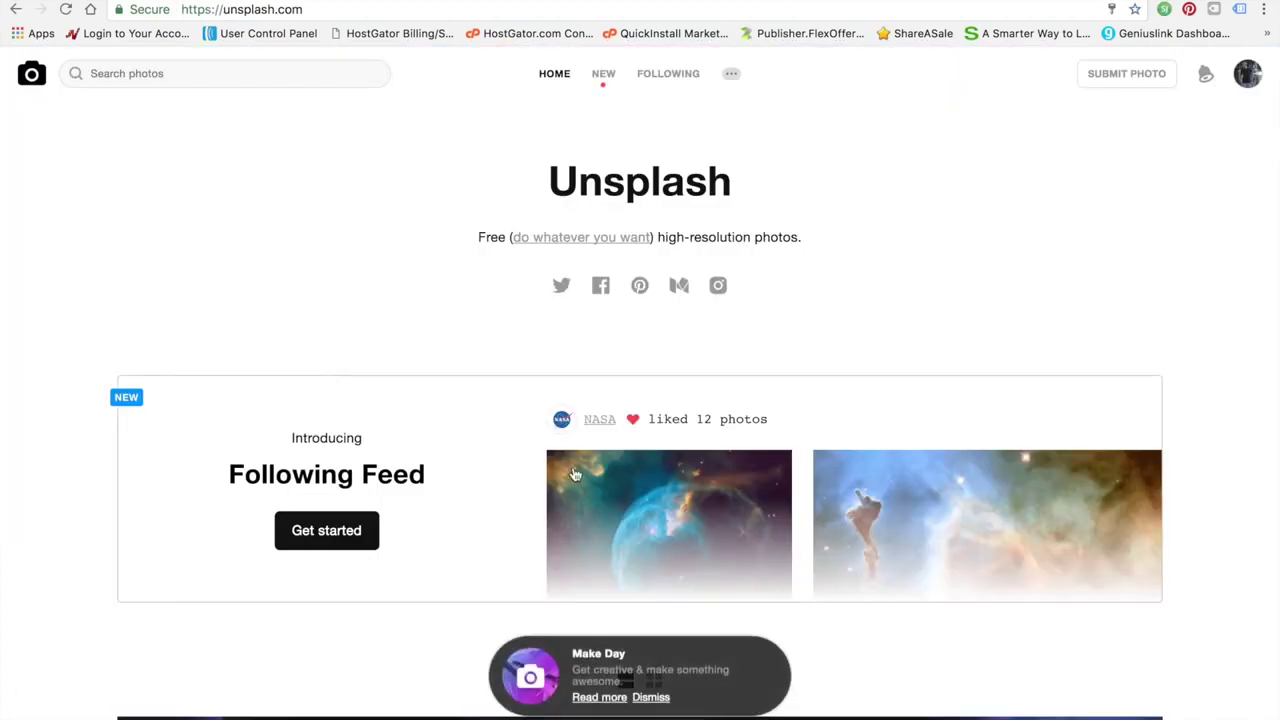
scroll(574, 470, "down", 7)
scroll(574, 469, "up", 7)
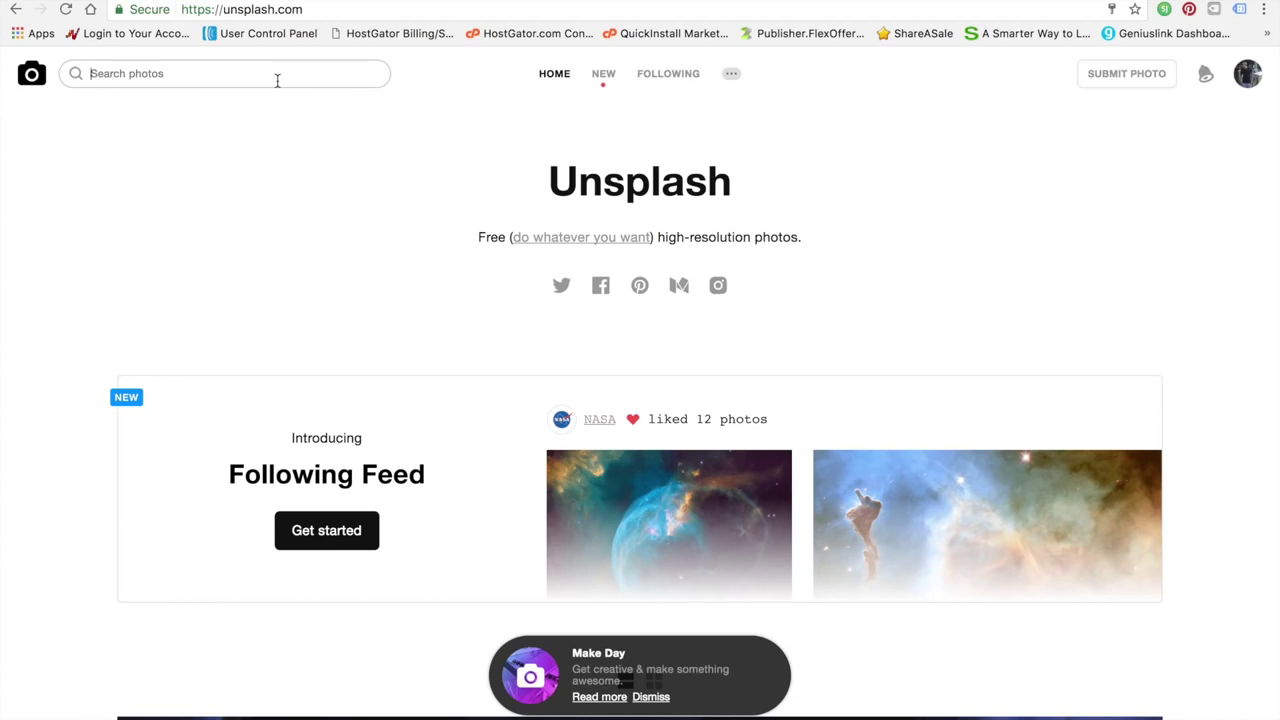
Search Unsplash for 'health and wellness', then 'healthy', and browse the results
type("health and wellness")
key("Return")
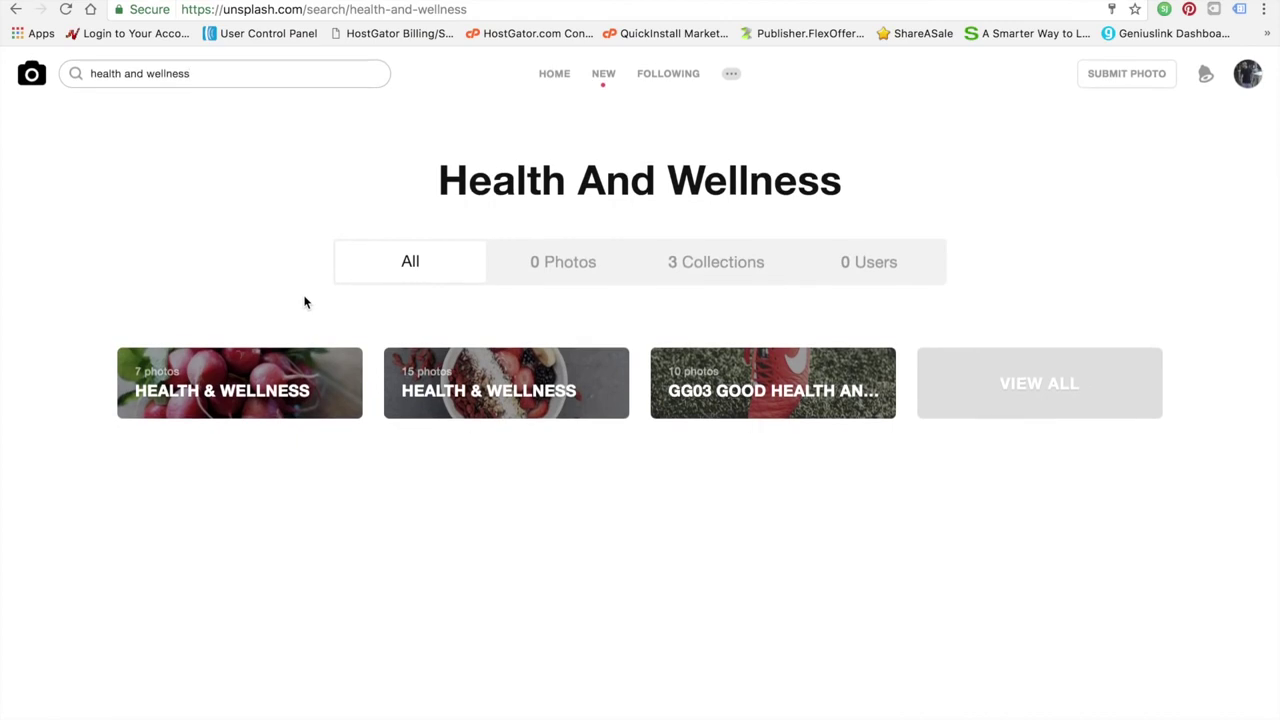
left_click(266, 77)
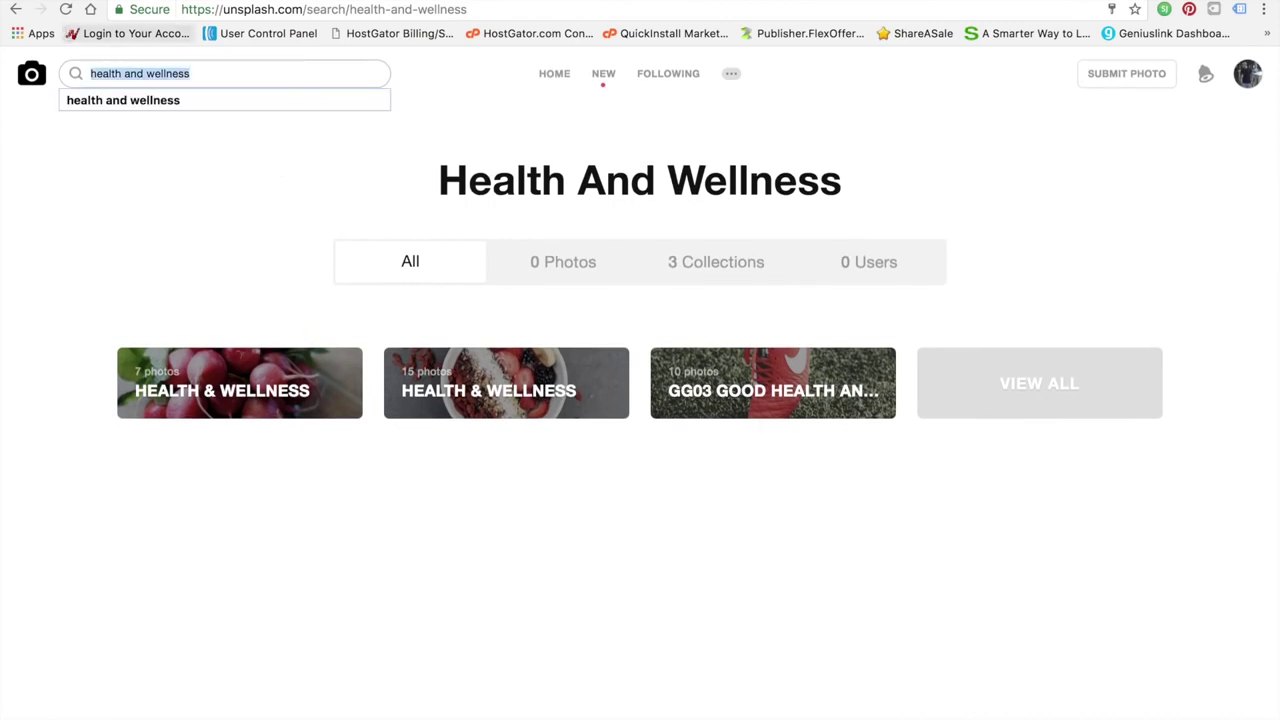
type("healthy")
key("Return")
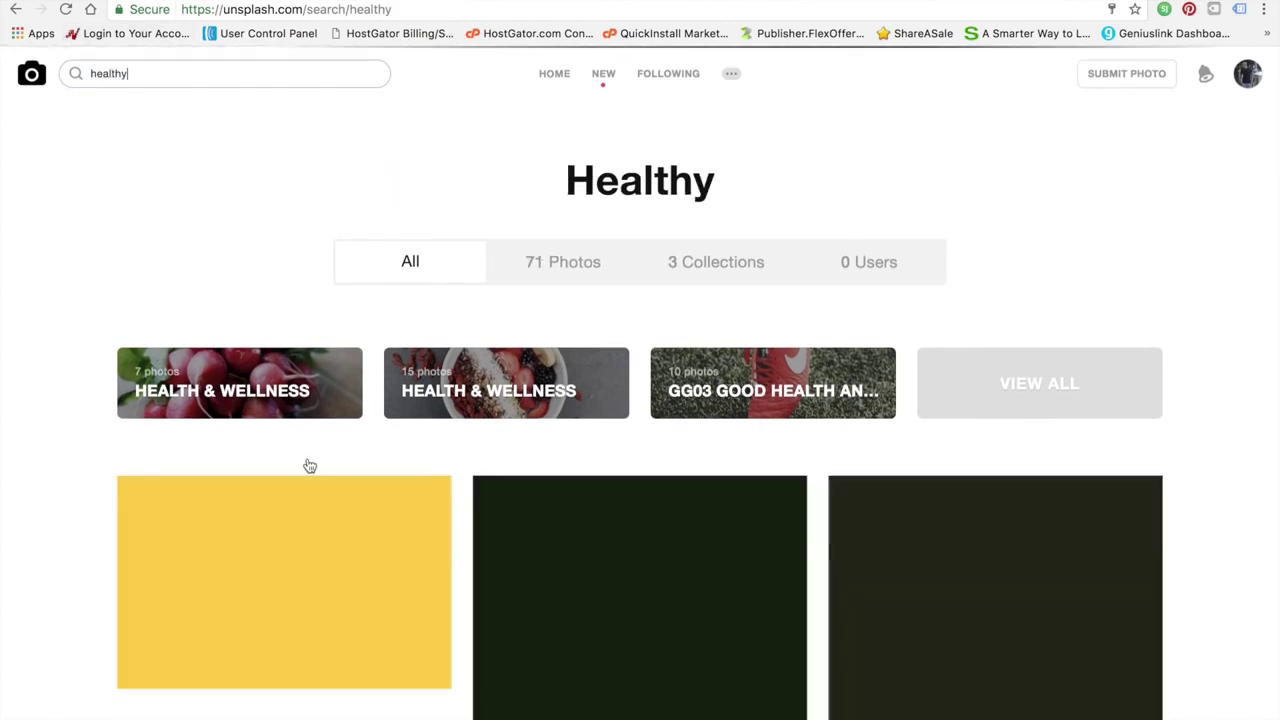
scroll(416, 562, "down", 3)
scroll(416, 562, "down", 15)
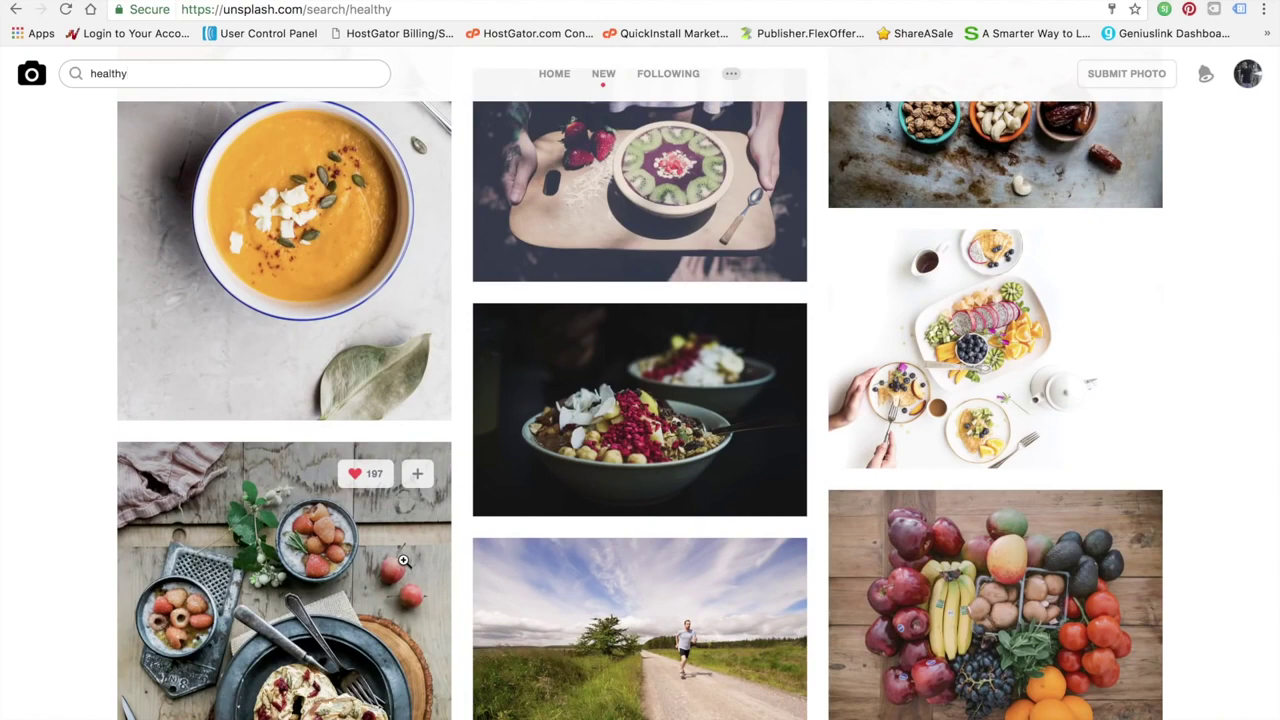
scroll(403, 561, "down", 18)
scroll(403, 560, "down", 15)
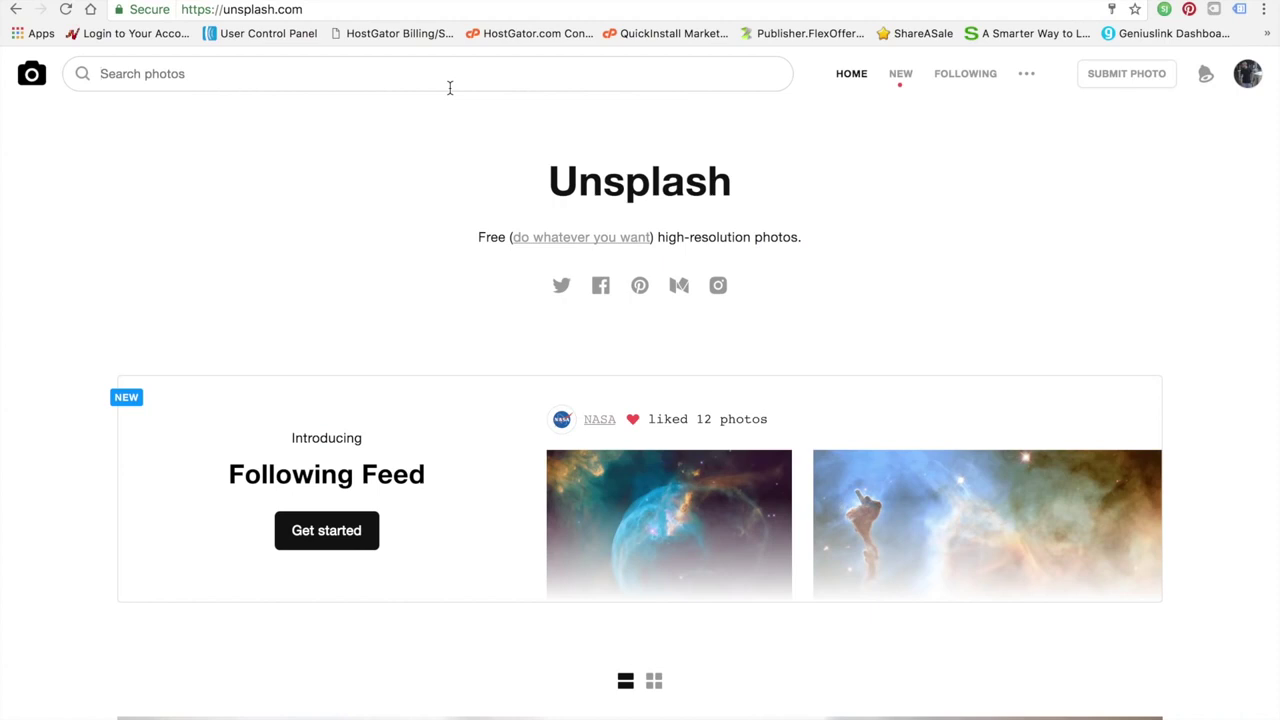
Search Unsplash for 'beauty' and download the makeup brushes photo
type("beauty")
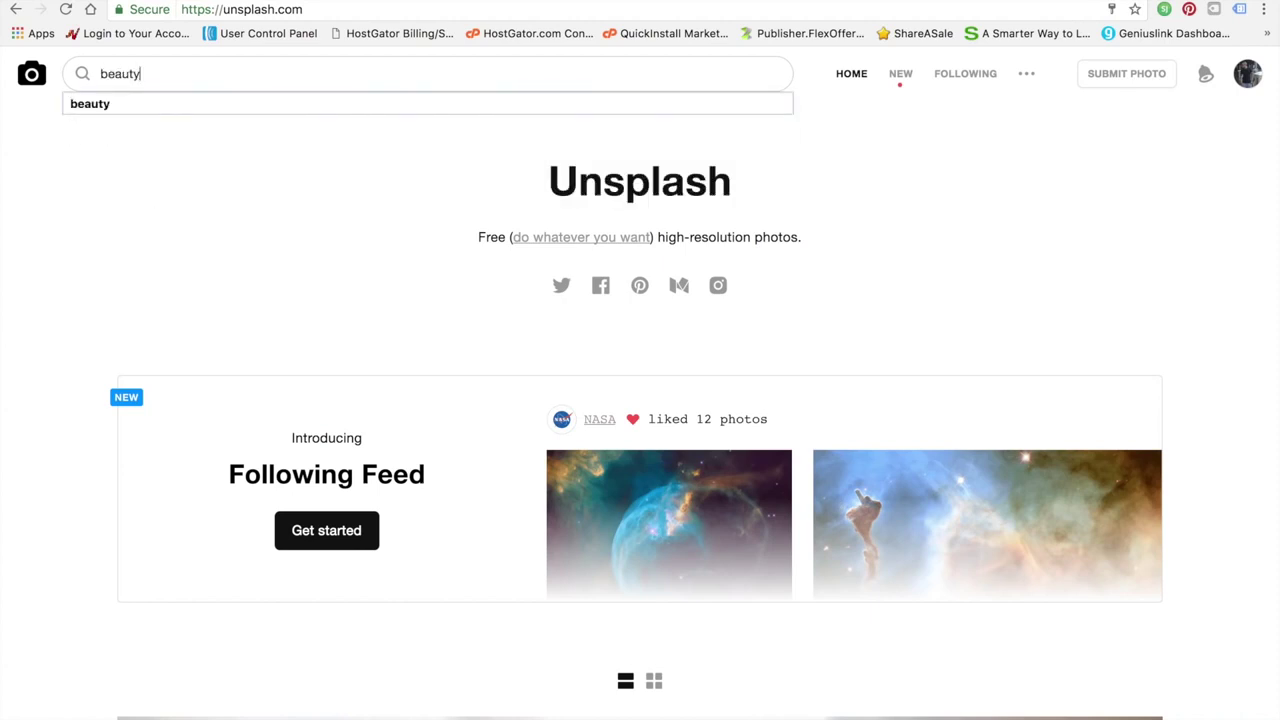
key("Return")
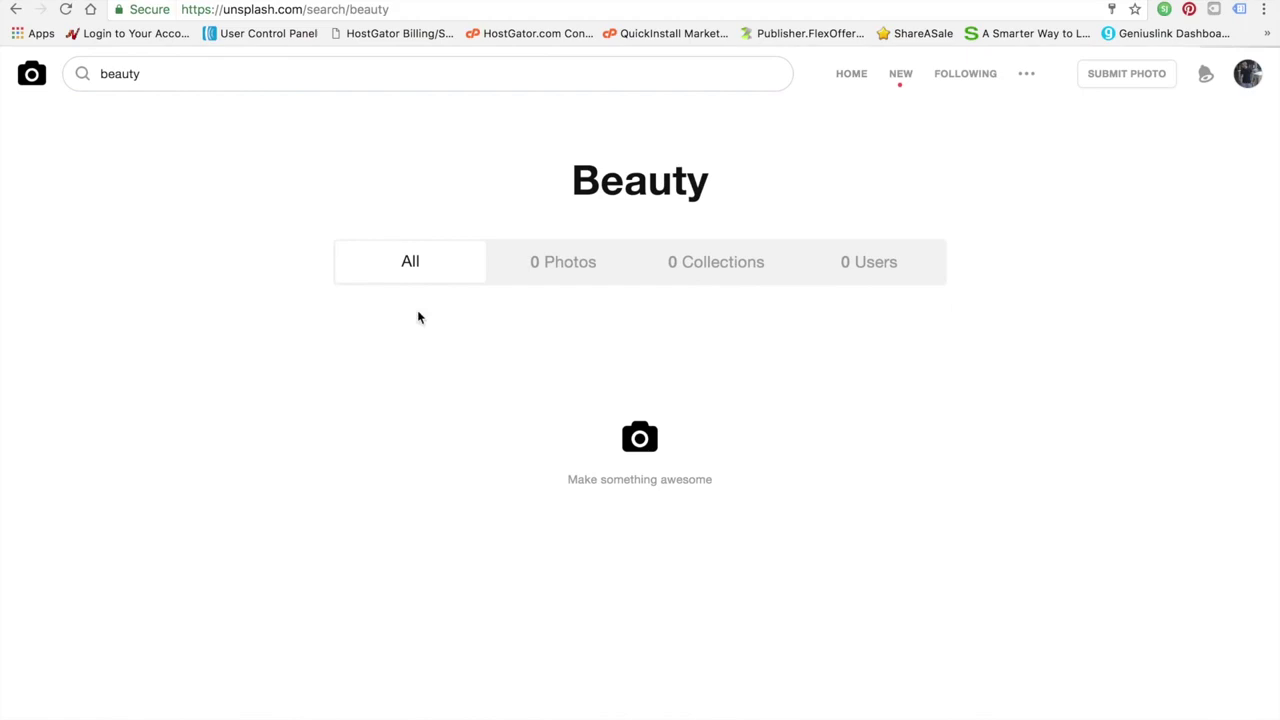
scroll(360, 300, "down", 4)
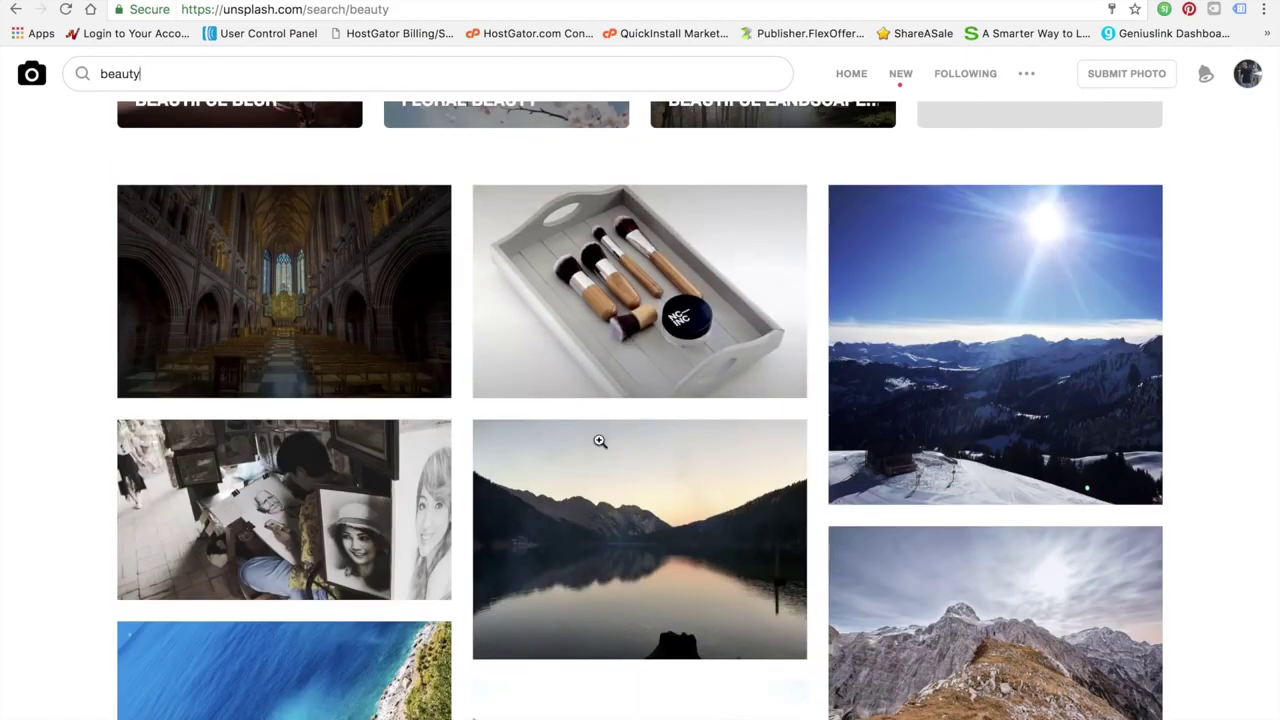
scroll(600, 441, "down", 1)
scroll(600, 441, "down", 5)
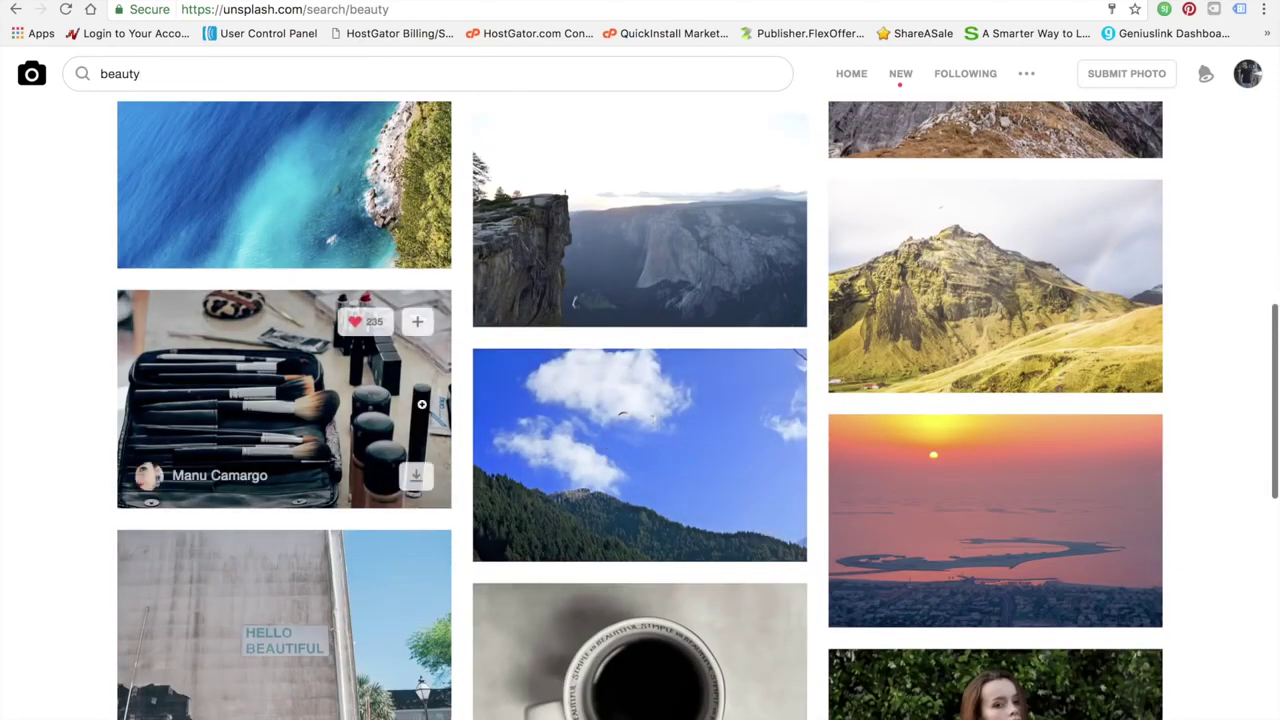
left_click(416, 477)
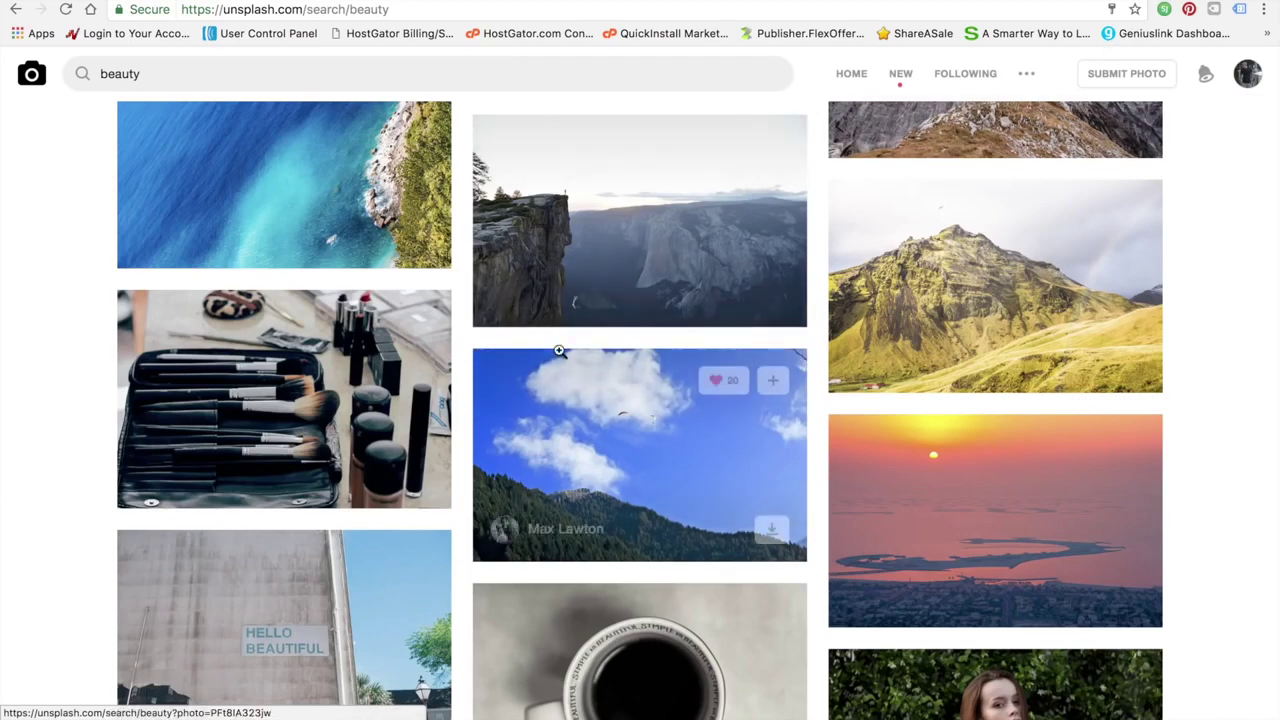
scroll(560, 352, "up", 5)
scroll(560, 354, "down", 6)
scroll(560, 356, "down", 2)
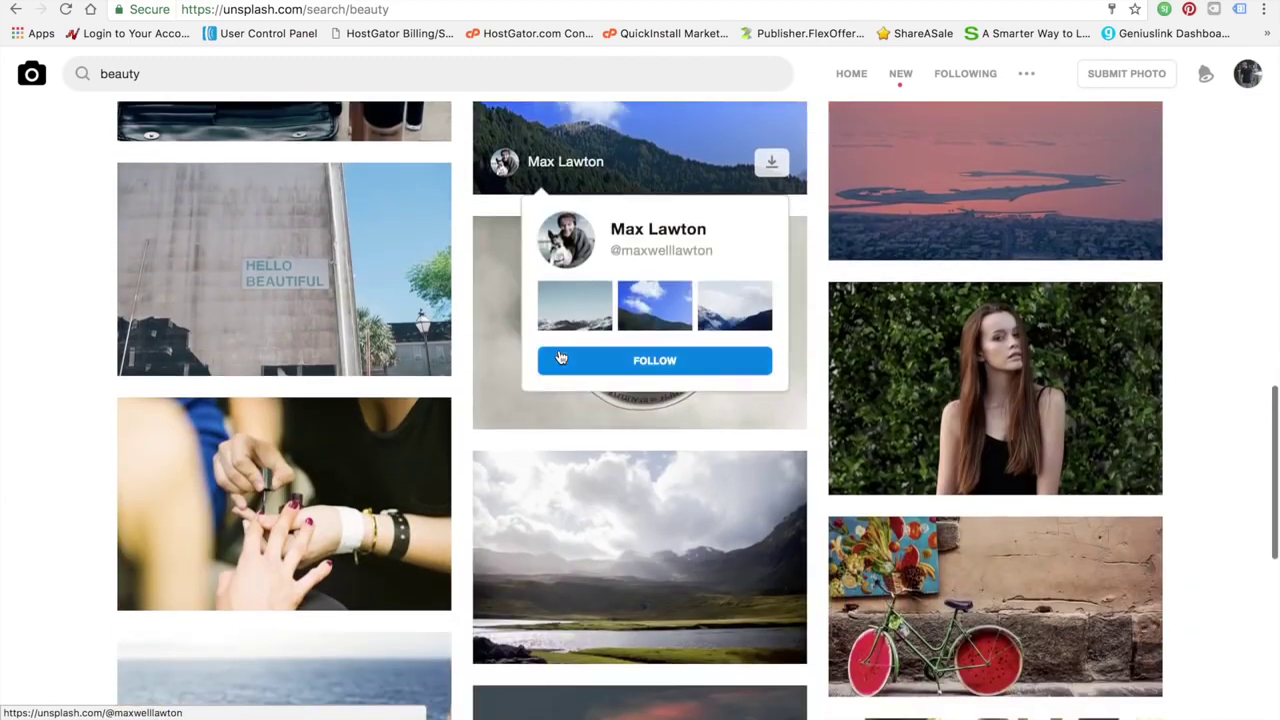
Download three more beauty result photos, then move to StockSnap.io's search box
left_click(1130, 474)
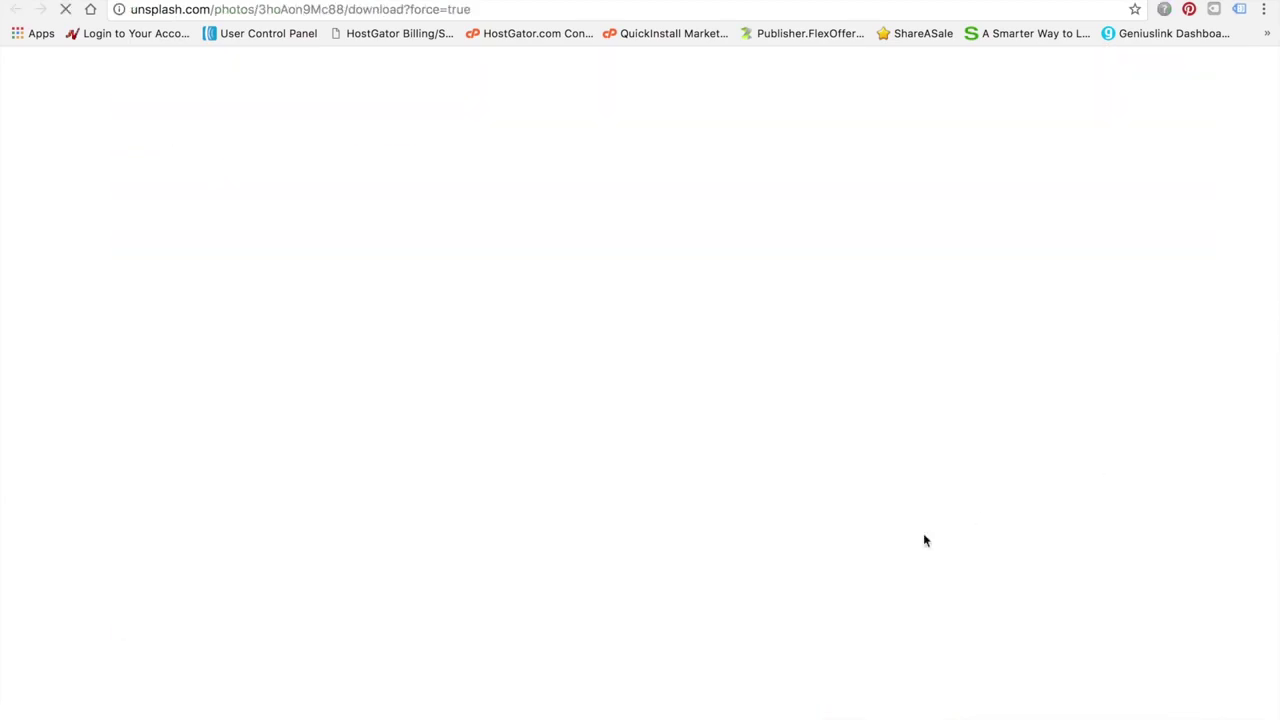
scroll(680, 543, "down", 3)
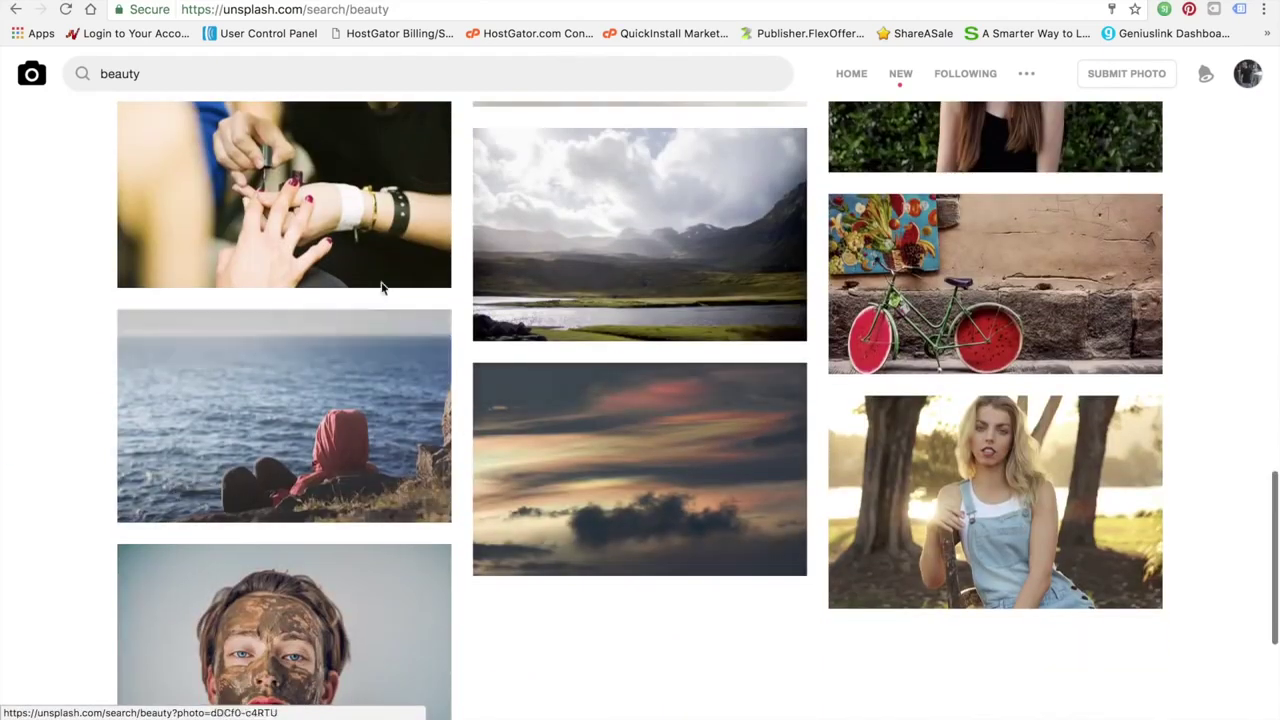
left_click(414, 255)
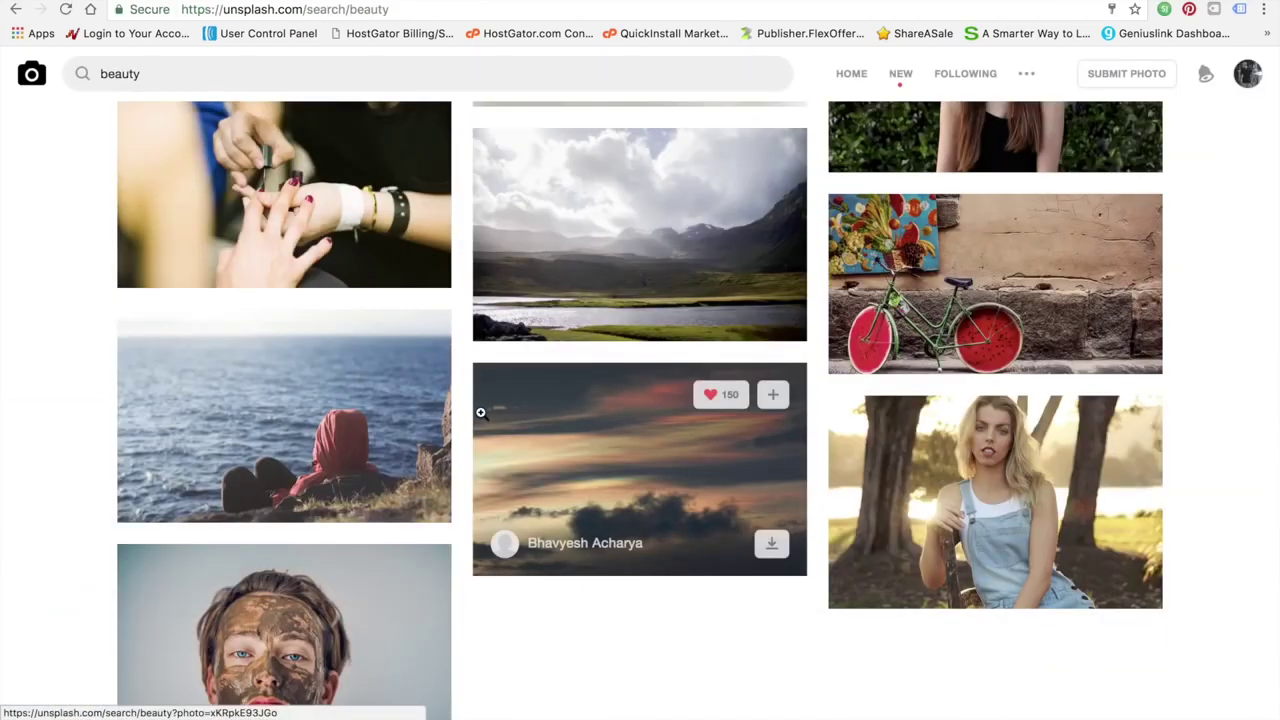
scroll(481, 413, "up", 8)
scroll(481, 413, "down", 6)
scroll(481, 413, "down", 3)
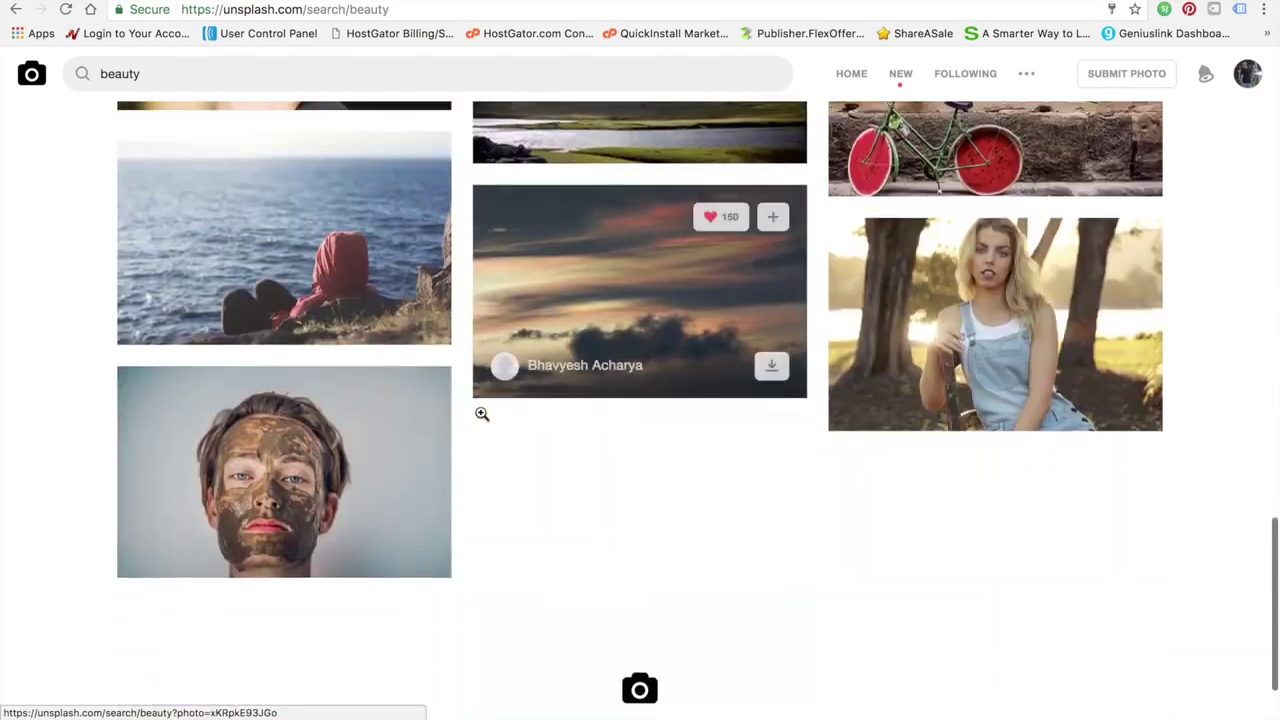
left_click(414, 547)
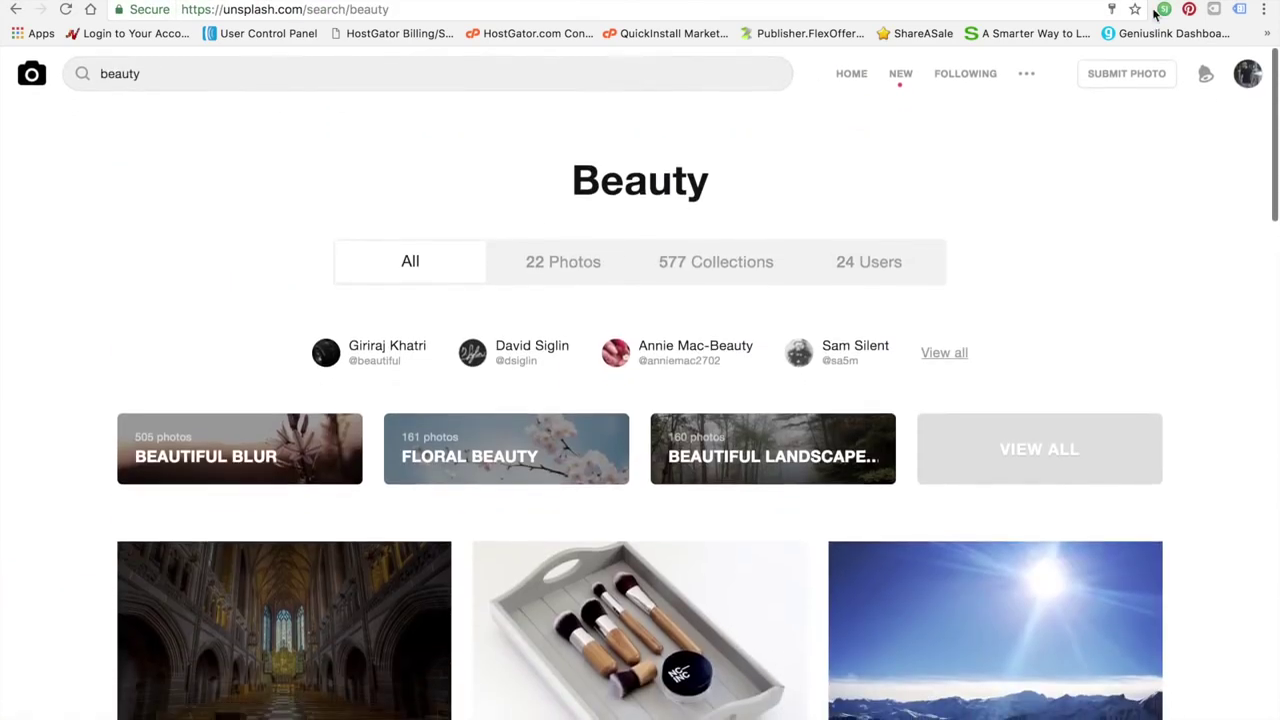
left_click(1150, 1)
left_click(609, 300)
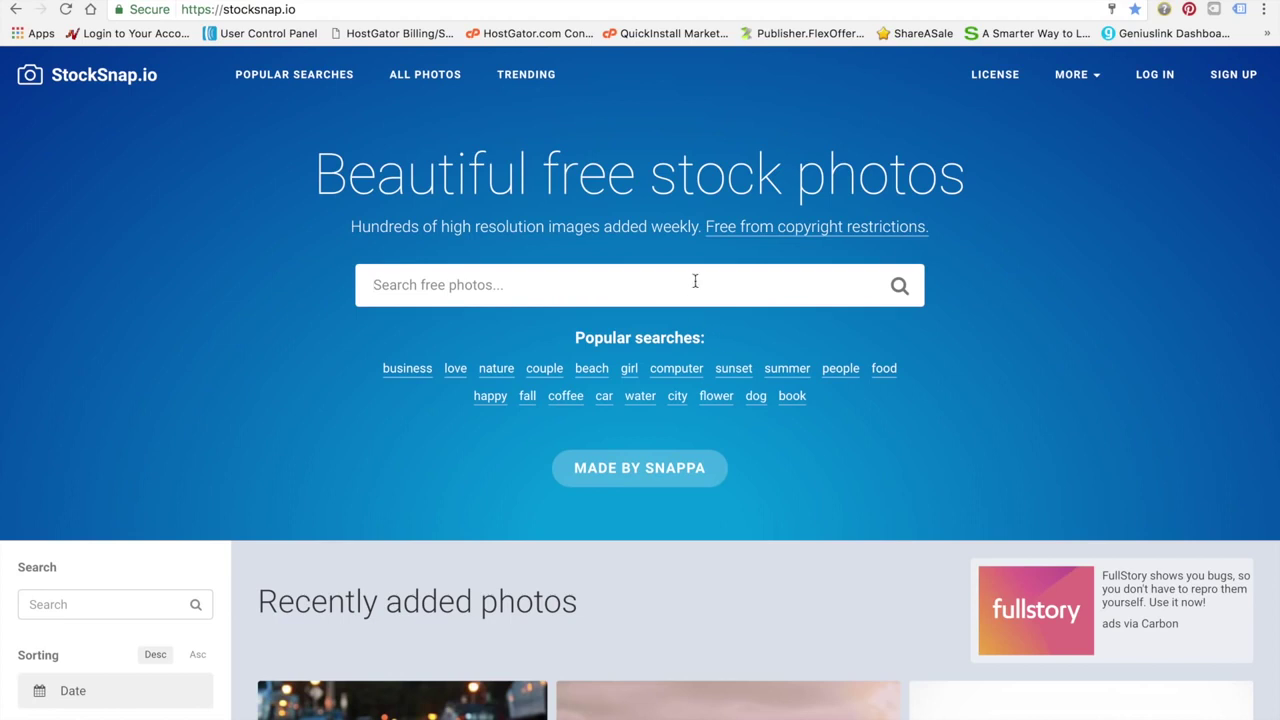
Search StockSnap.io for 'fitness', then refine the search to 'fitness products'
type("fitness")
key("Return")
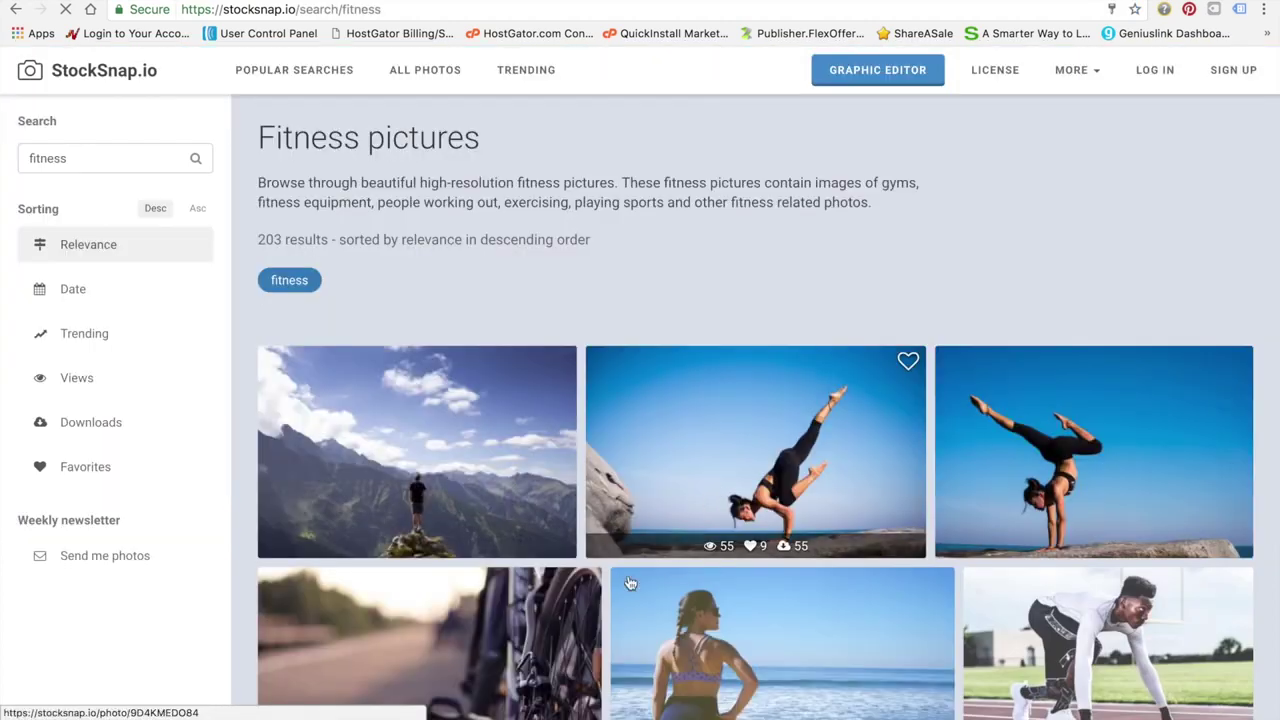
scroll(630, 583, "down", 5)
scroll(578, 271, "up", 5)
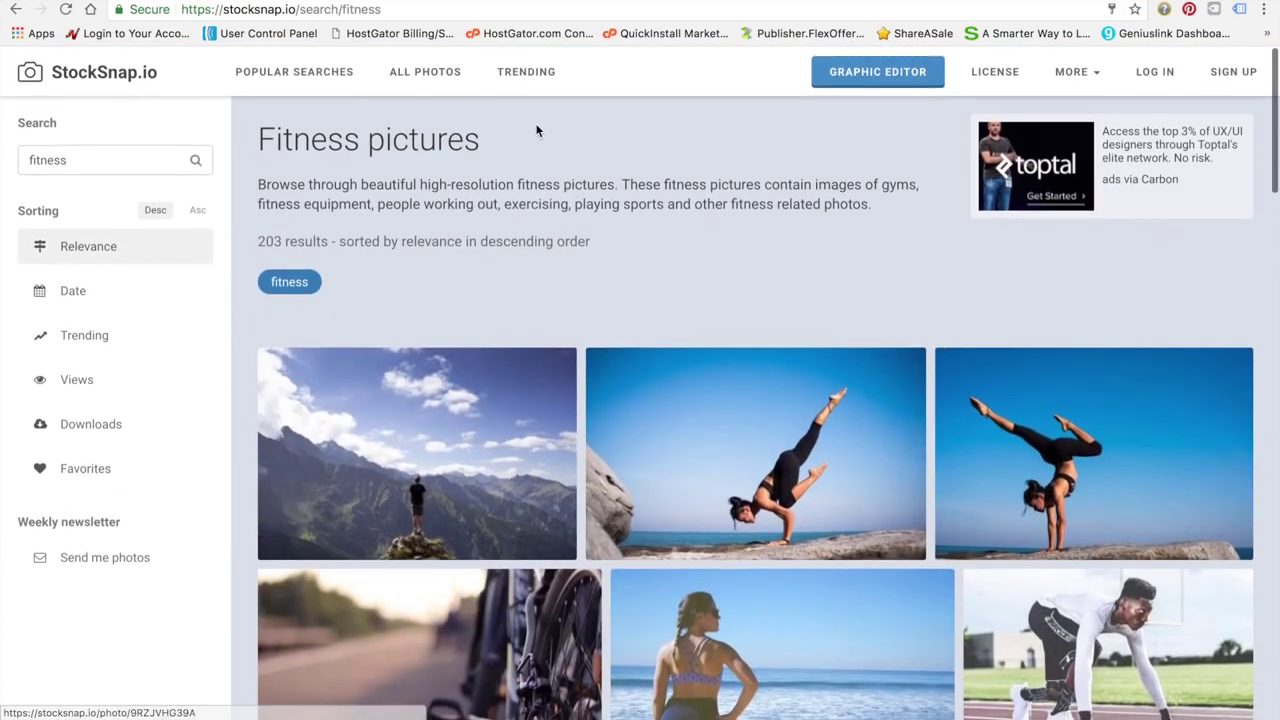
left_click(174, 160)
type("products")
key("Return")
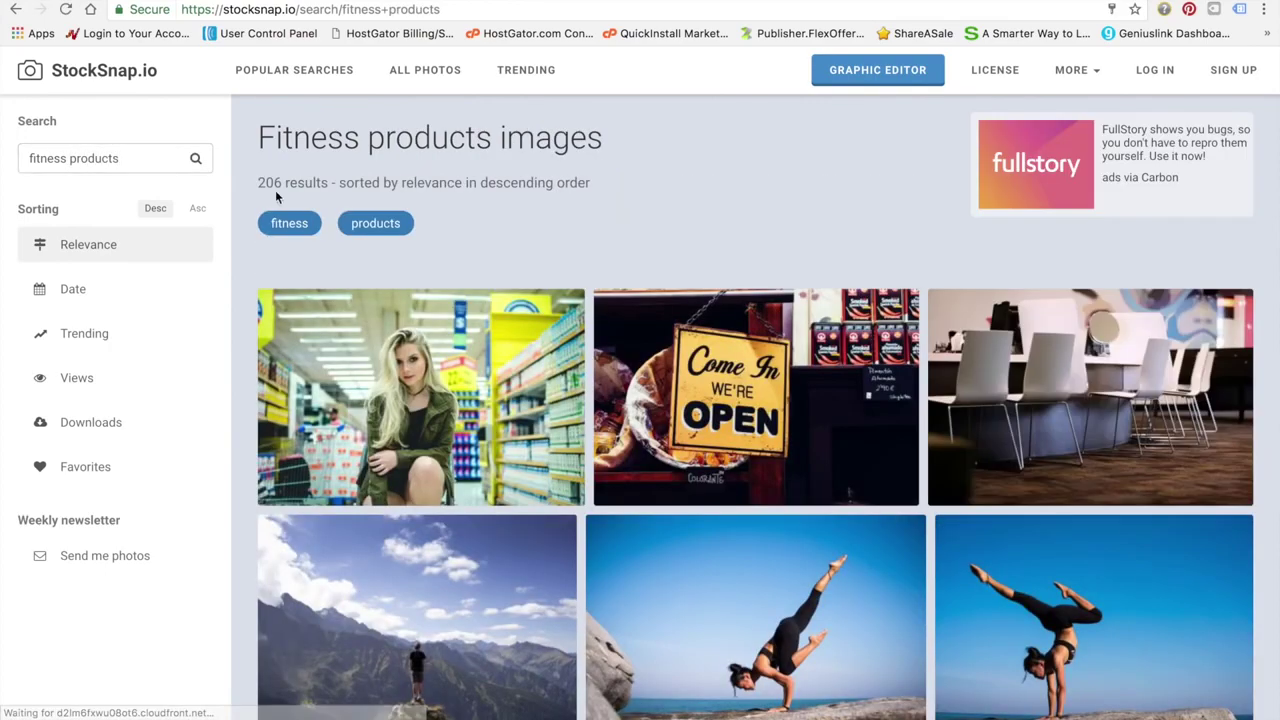
Open the photo of the woman jogging through sunlit woods and download it
scroll(512, 473, "down", 3)
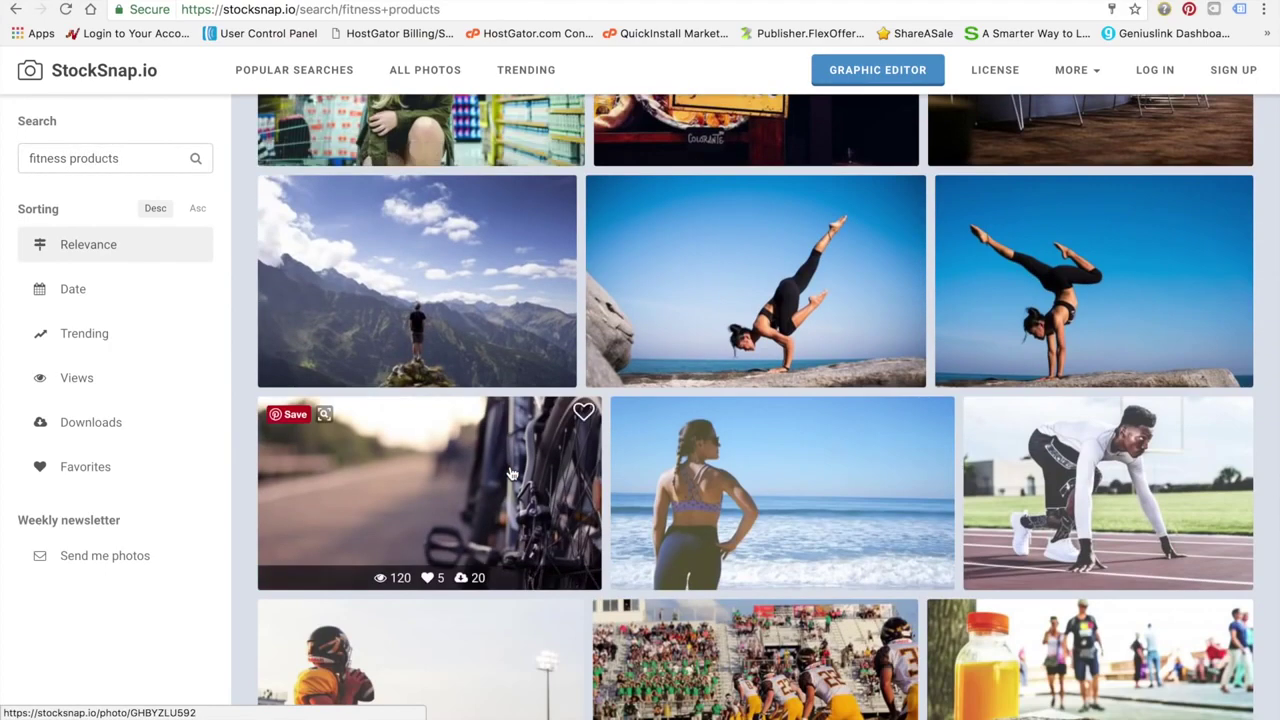
scroll(512, 473, "down", 2)
scroll(512, 473, "down", 3)
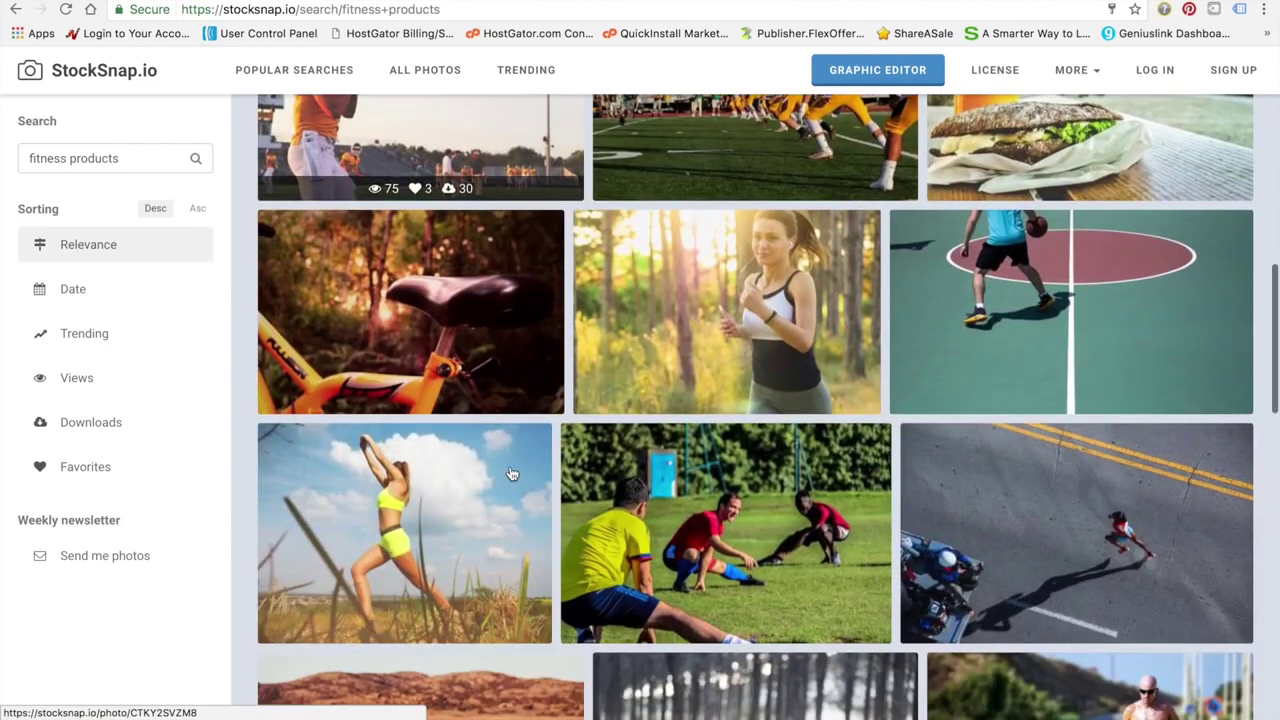
scroll(512, 473, "up", 1)
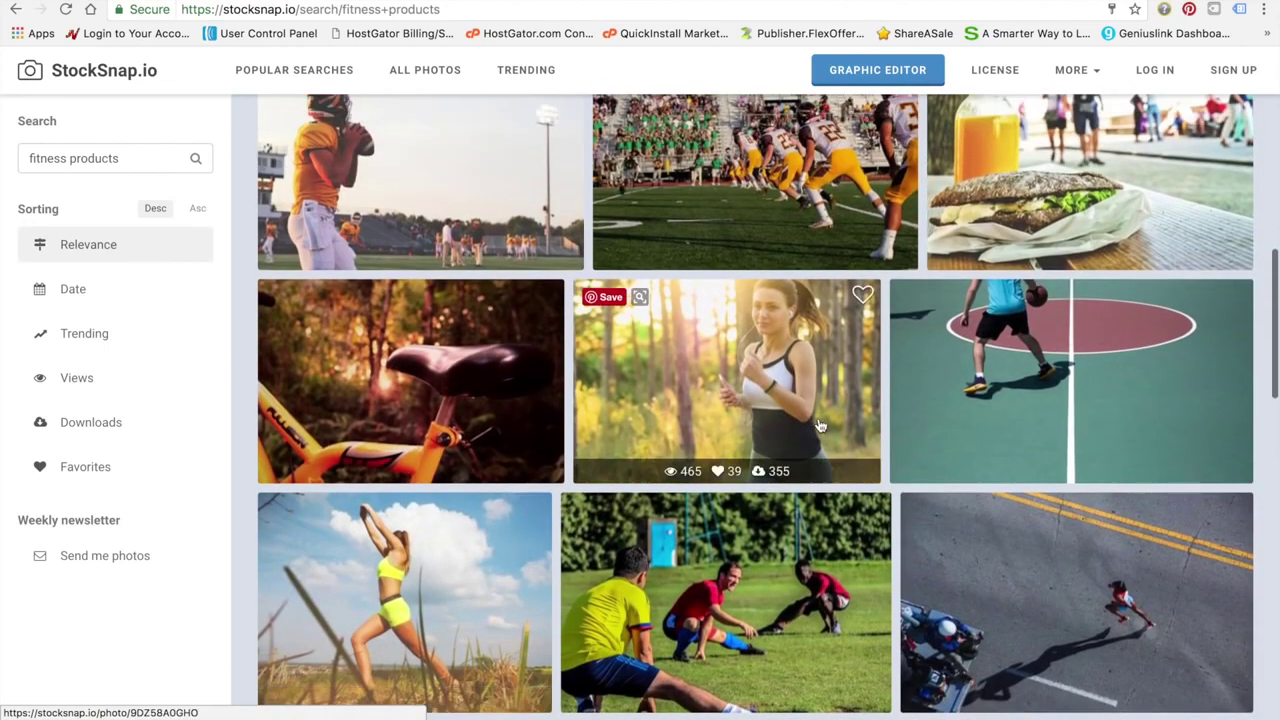
left_click(765, 472)
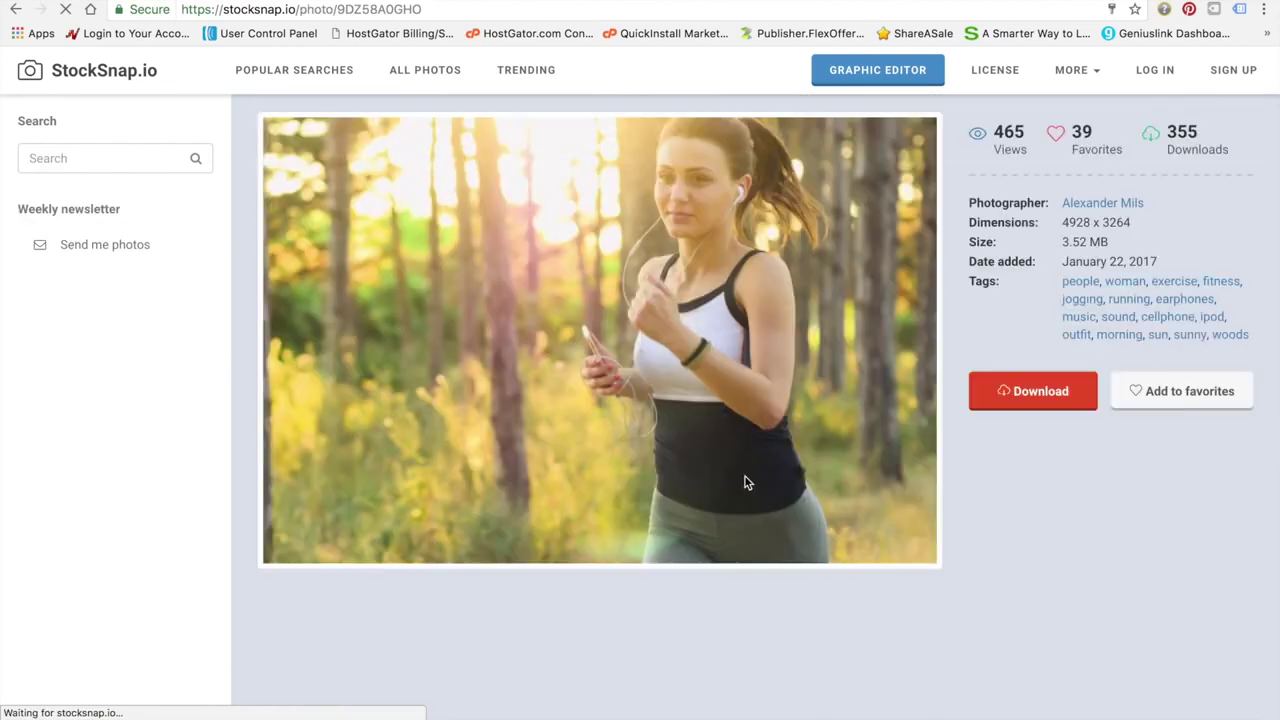
left_click(1037, 395)
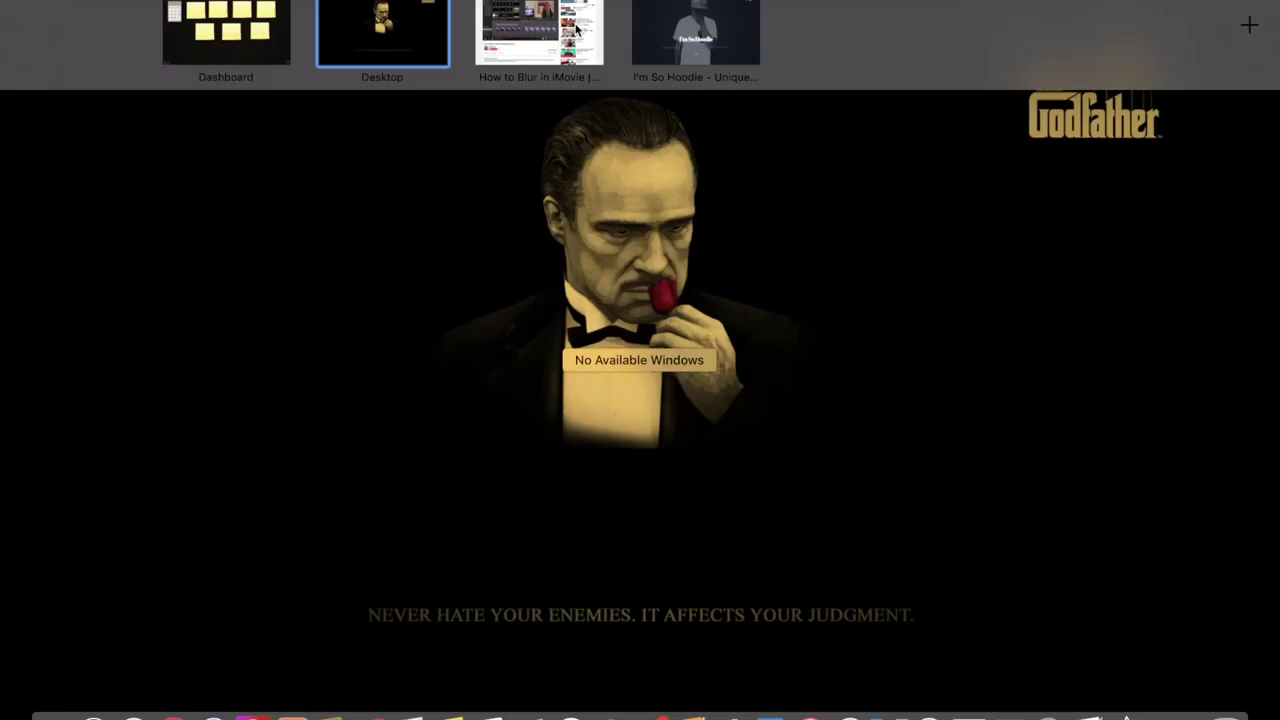
left_click(578, 29)
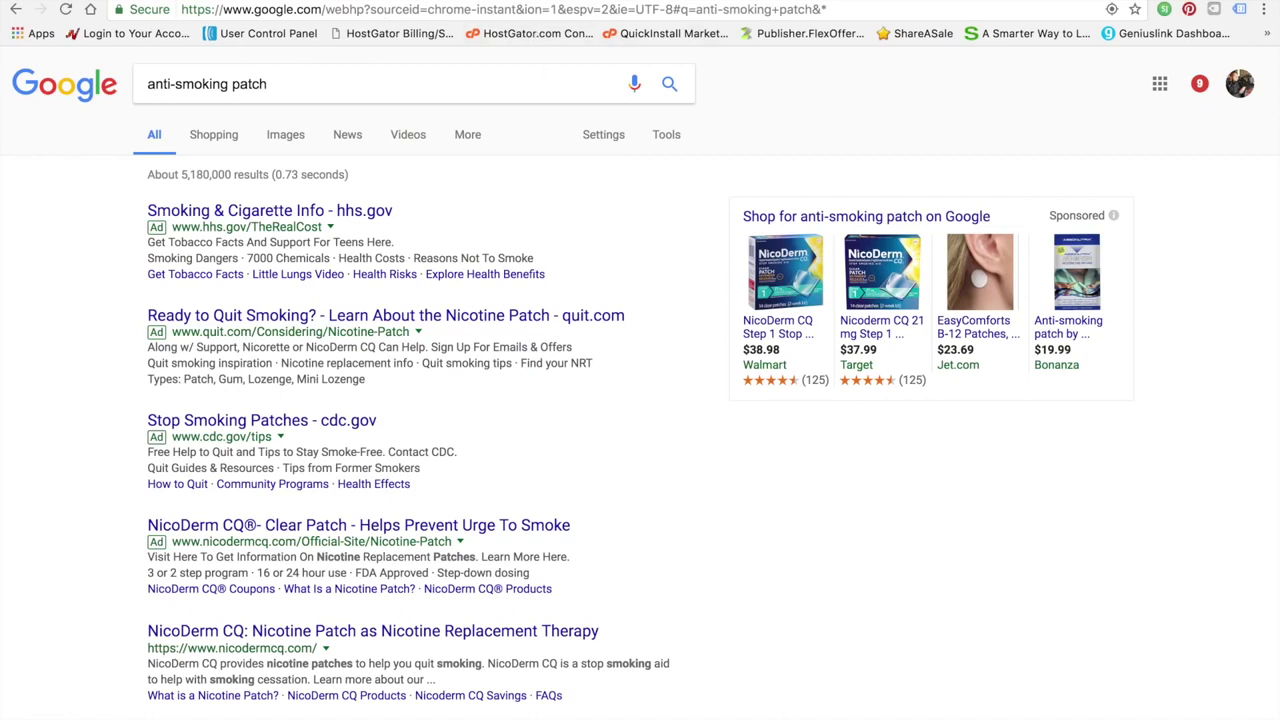
Load unsplash.com and stocksnap.io in a new tab, then focus Unsplash's photo search box
key("super+t")
type("unsplash.com")
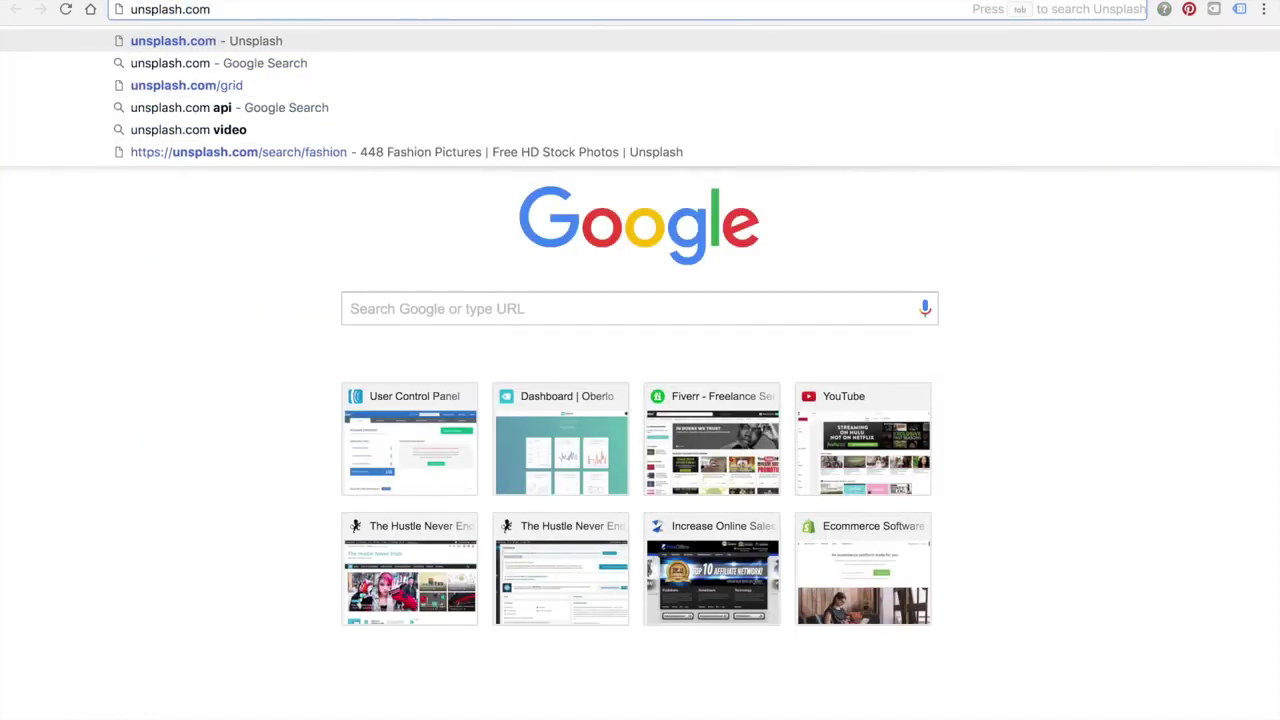
key("Return")
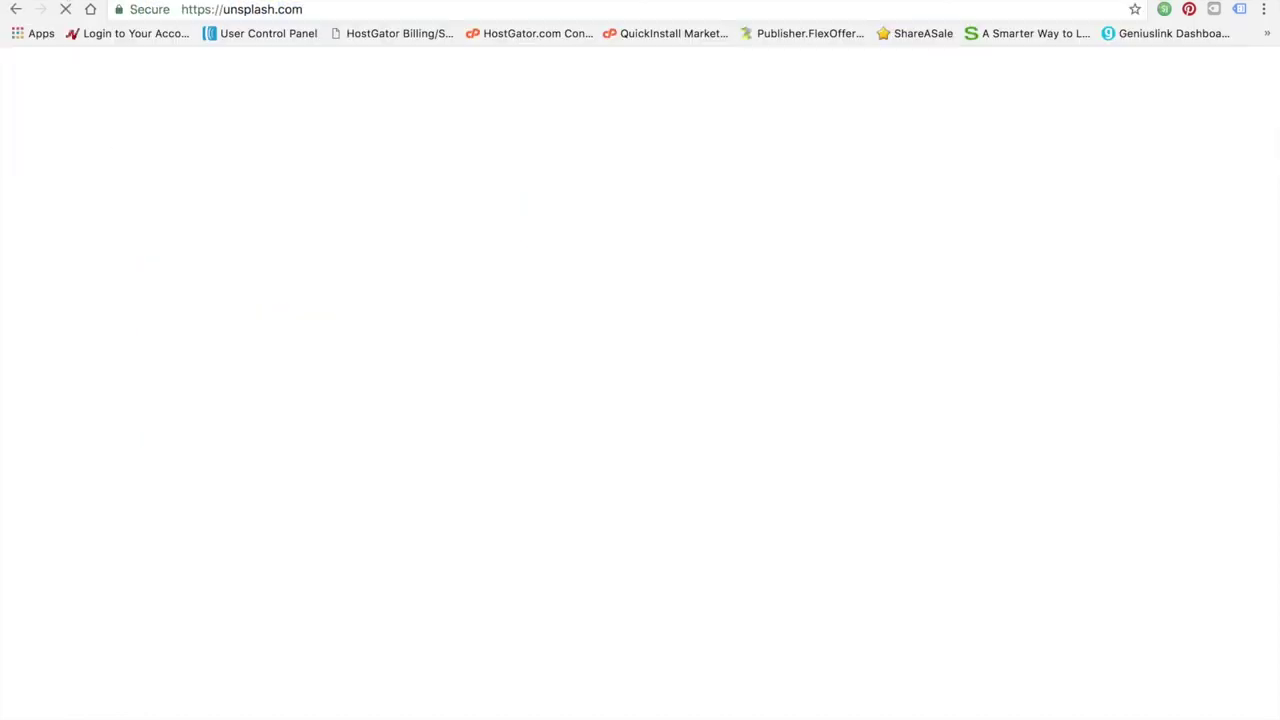
key("super+l")
type("stocksnap.io")
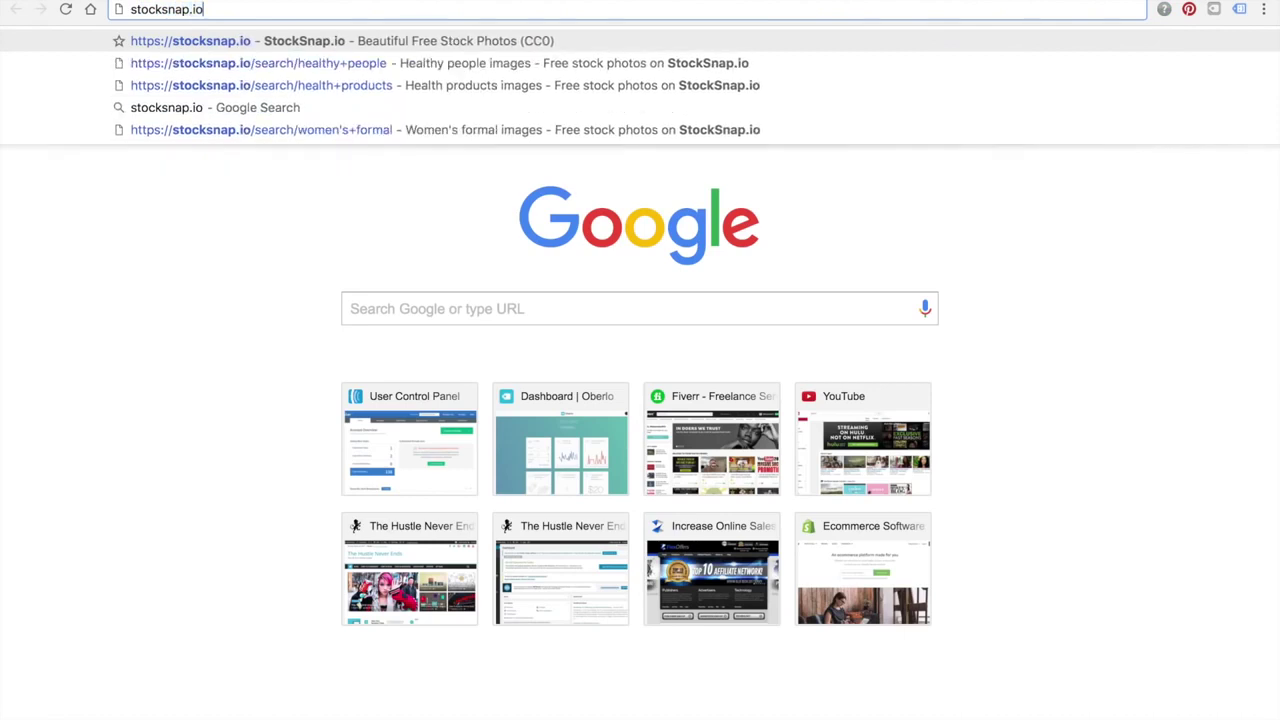
key("Return")
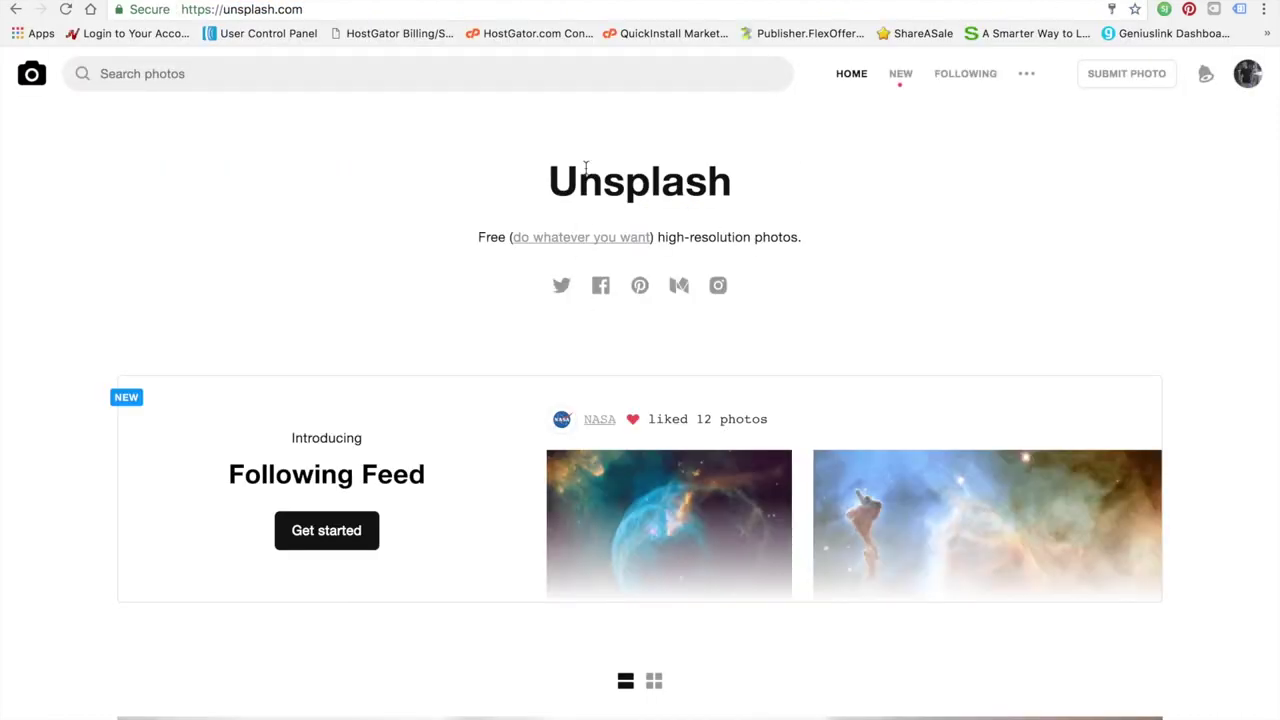
left_click(450, 87)
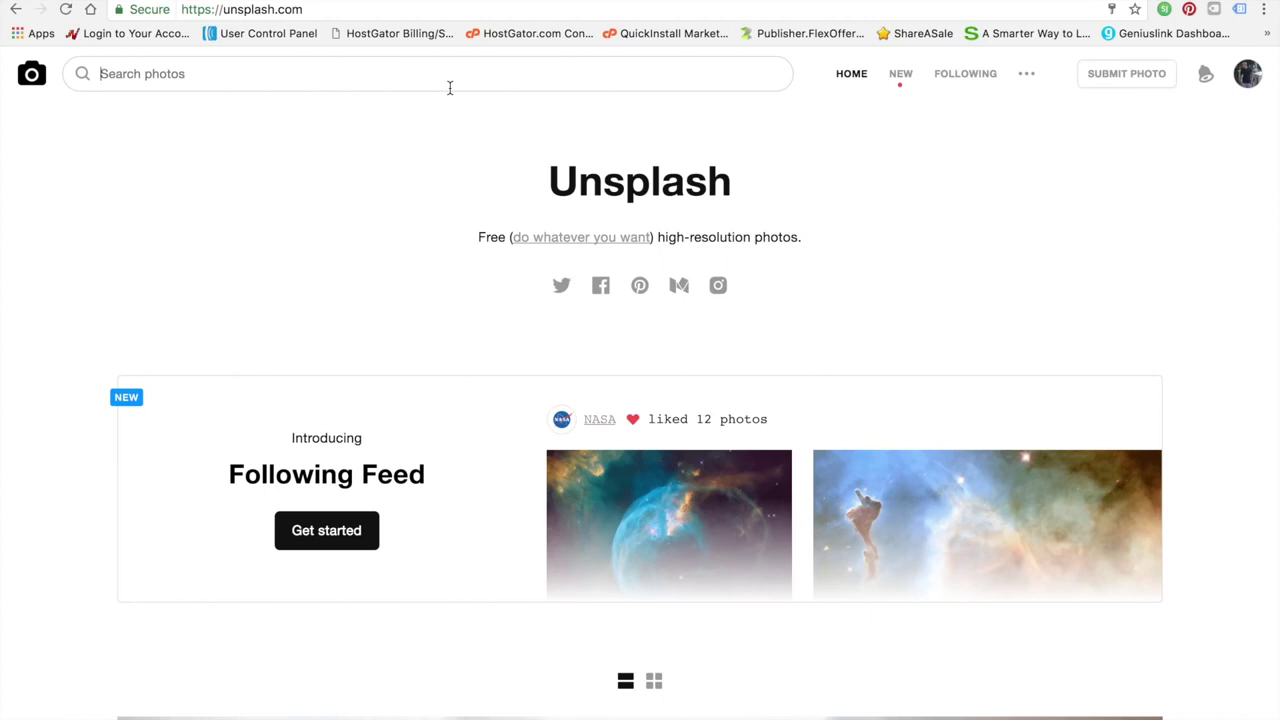
Search Unsplash for 'beauty' and download the makeup brushes photo
type("beauty")
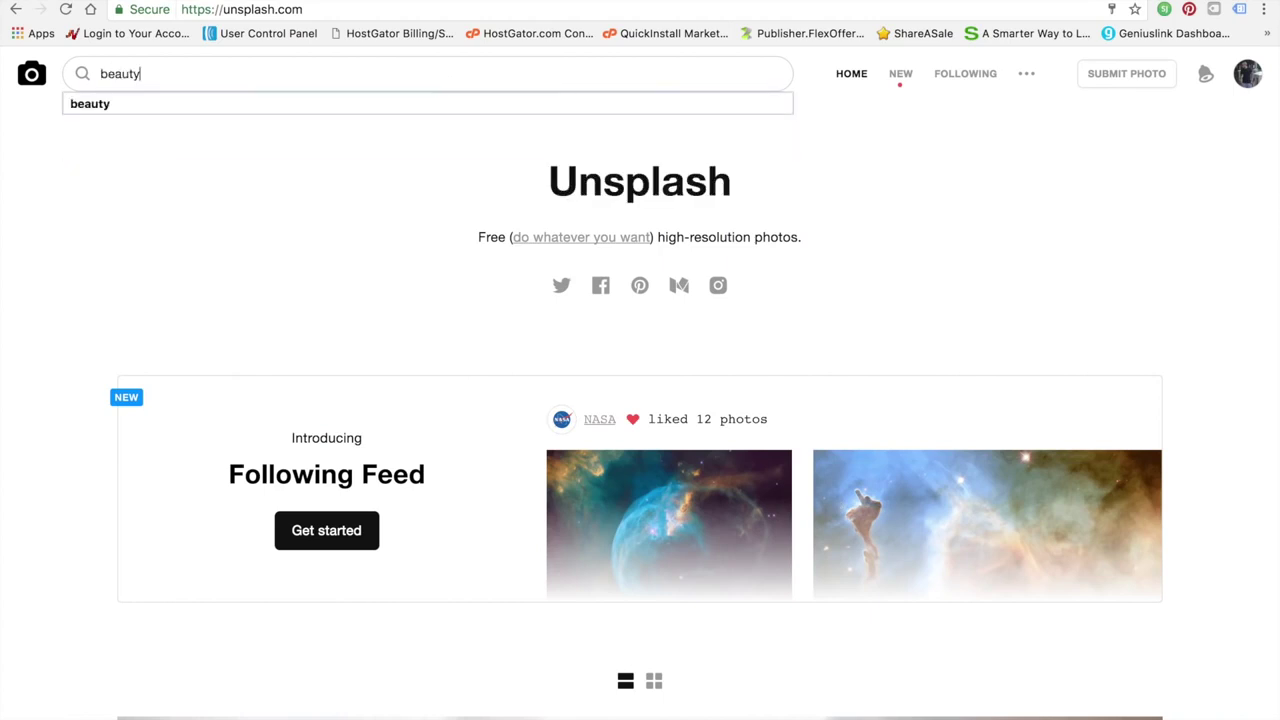
key("Return")
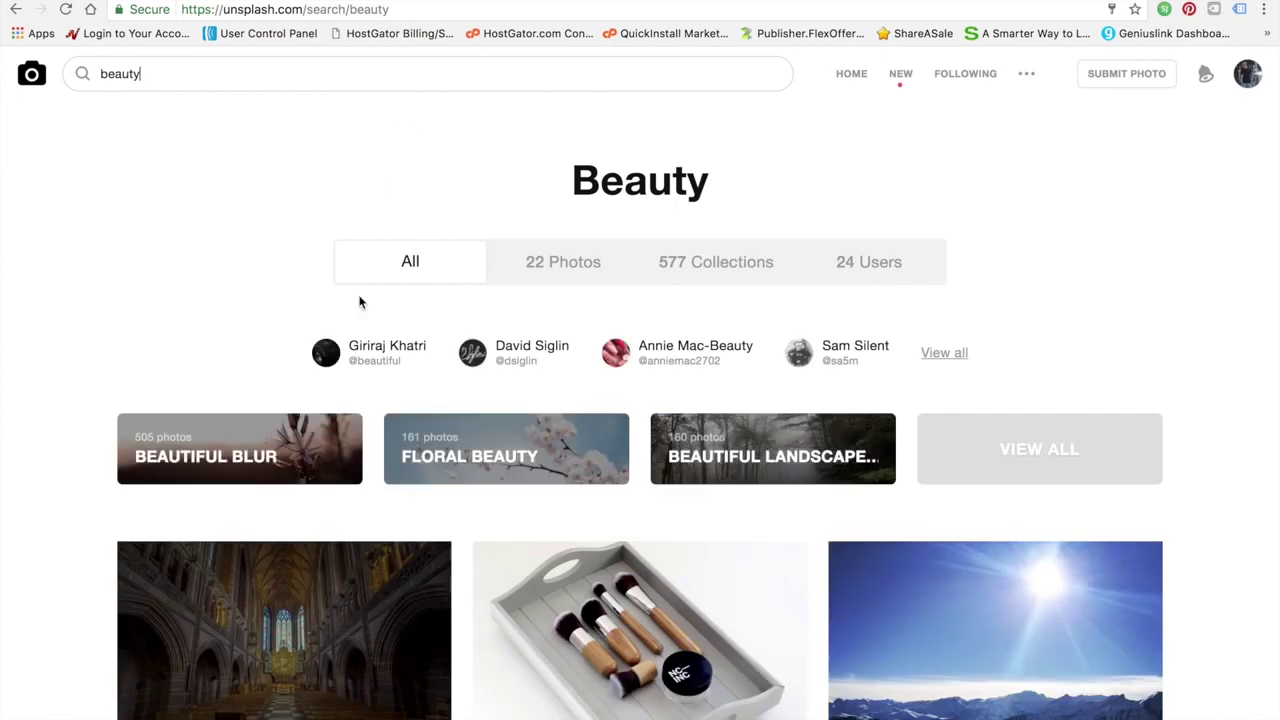
scroll(360, 297, "down", 3)
mouse_move(359, 296)
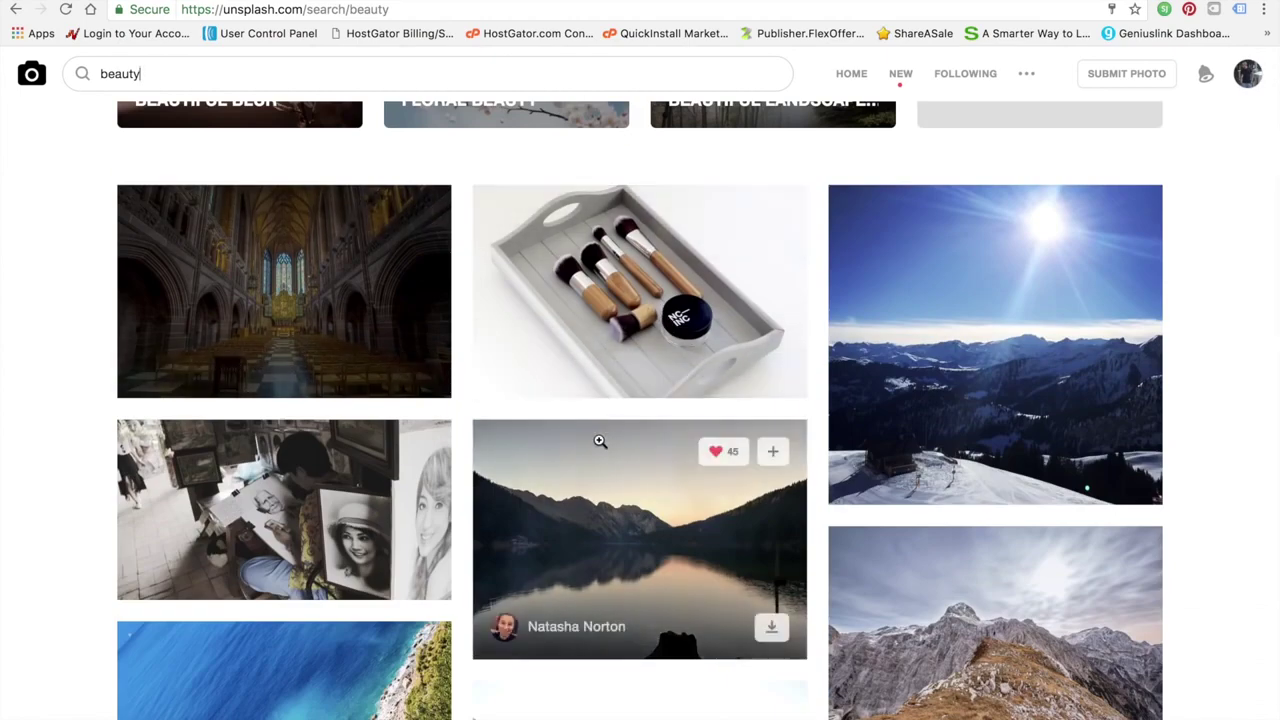
scroll(599, 441, "down", 6)
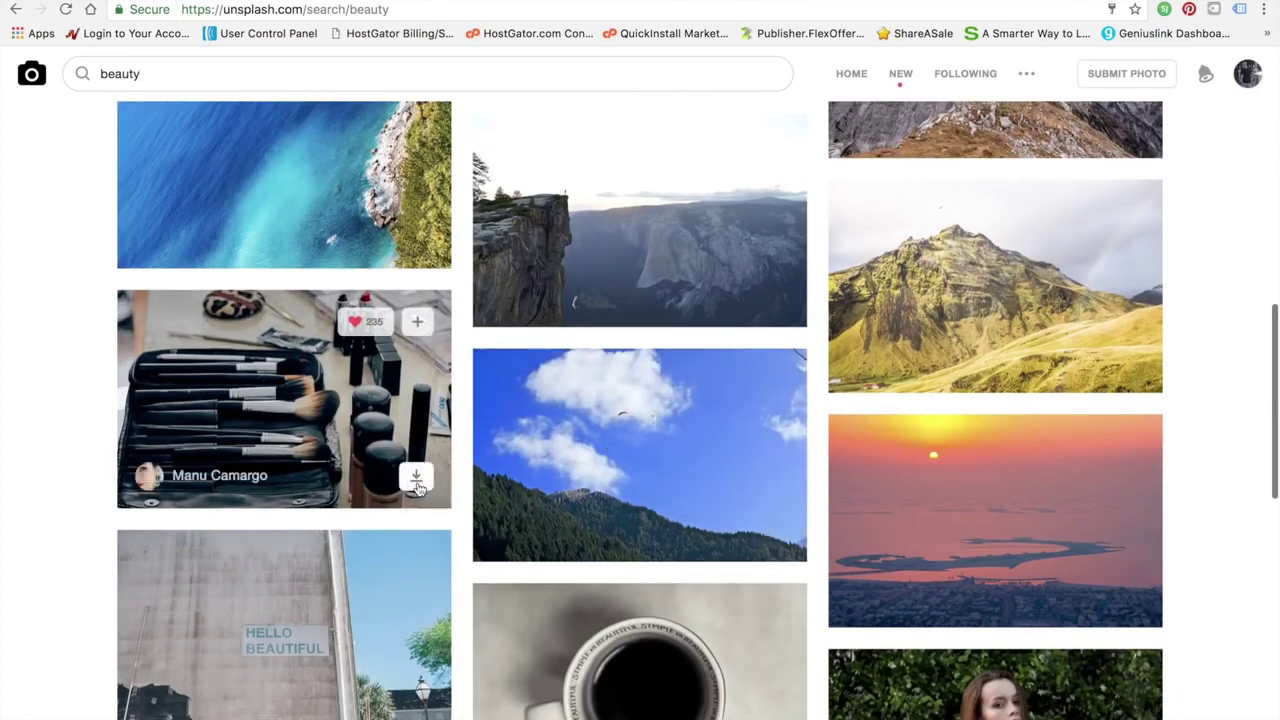
left_click(417, 484)
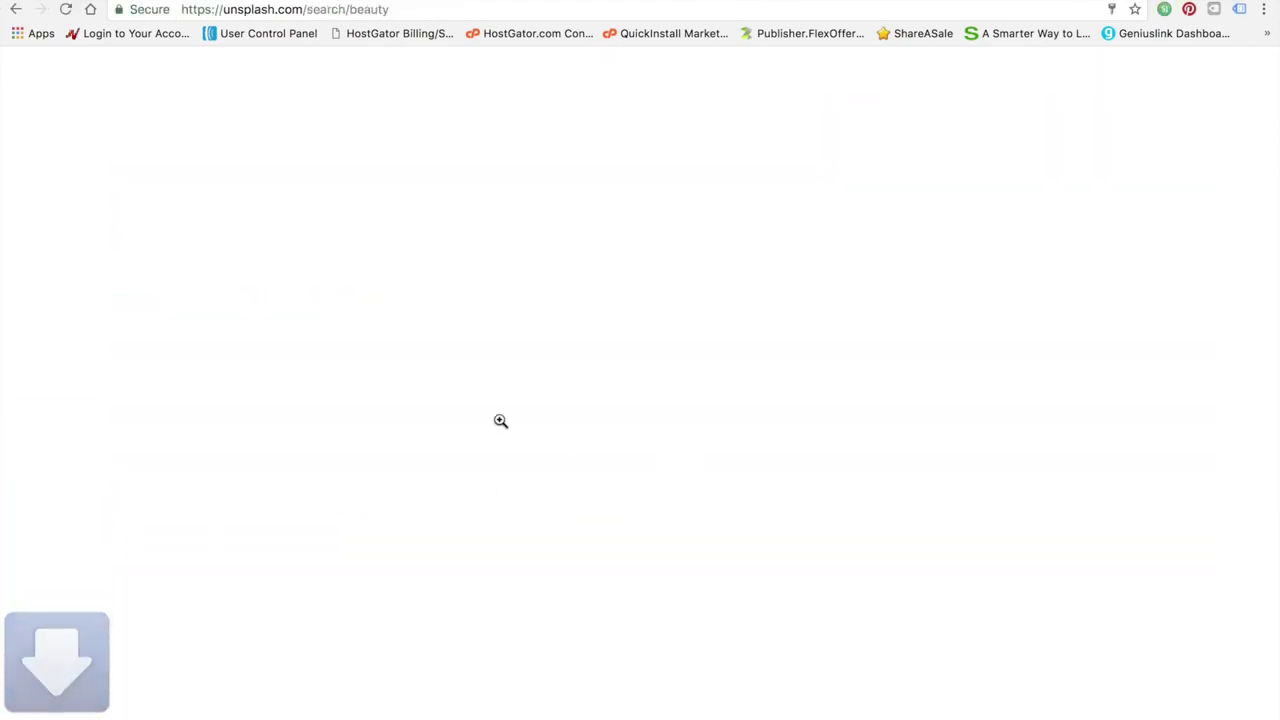
scroll(557, 348, "down", 2)
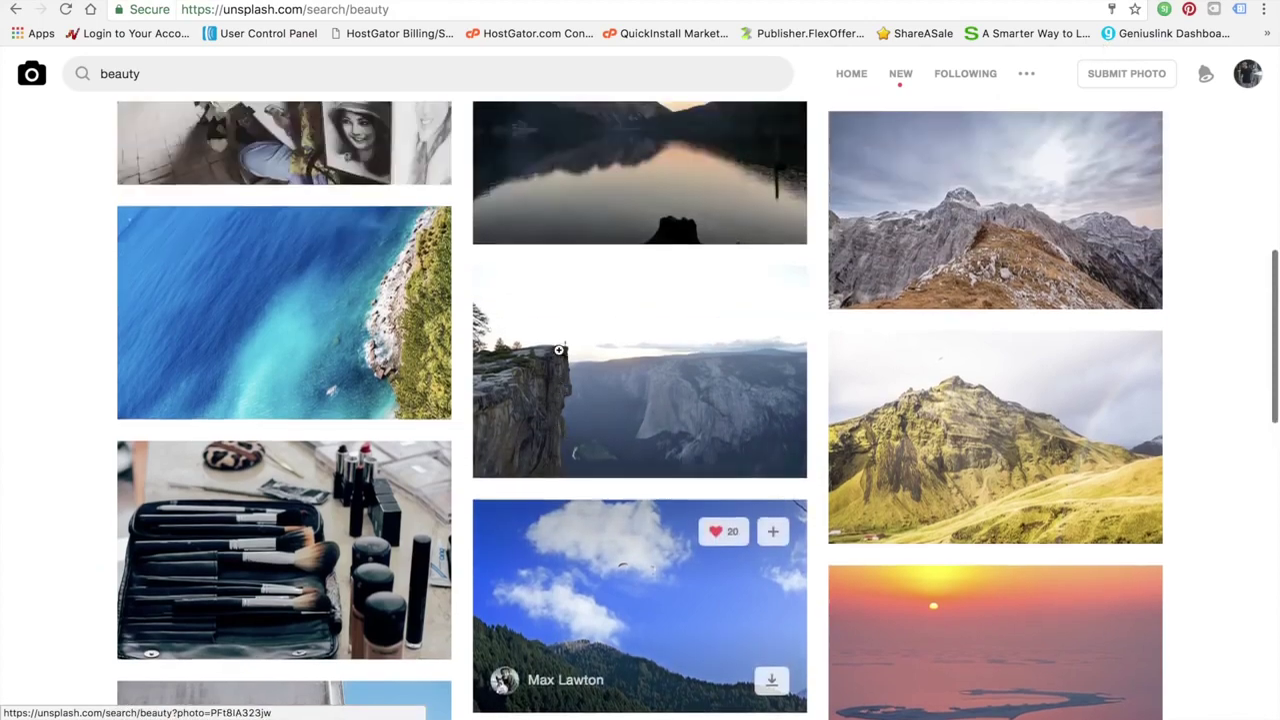
scroll(559, 350, "down", 3)
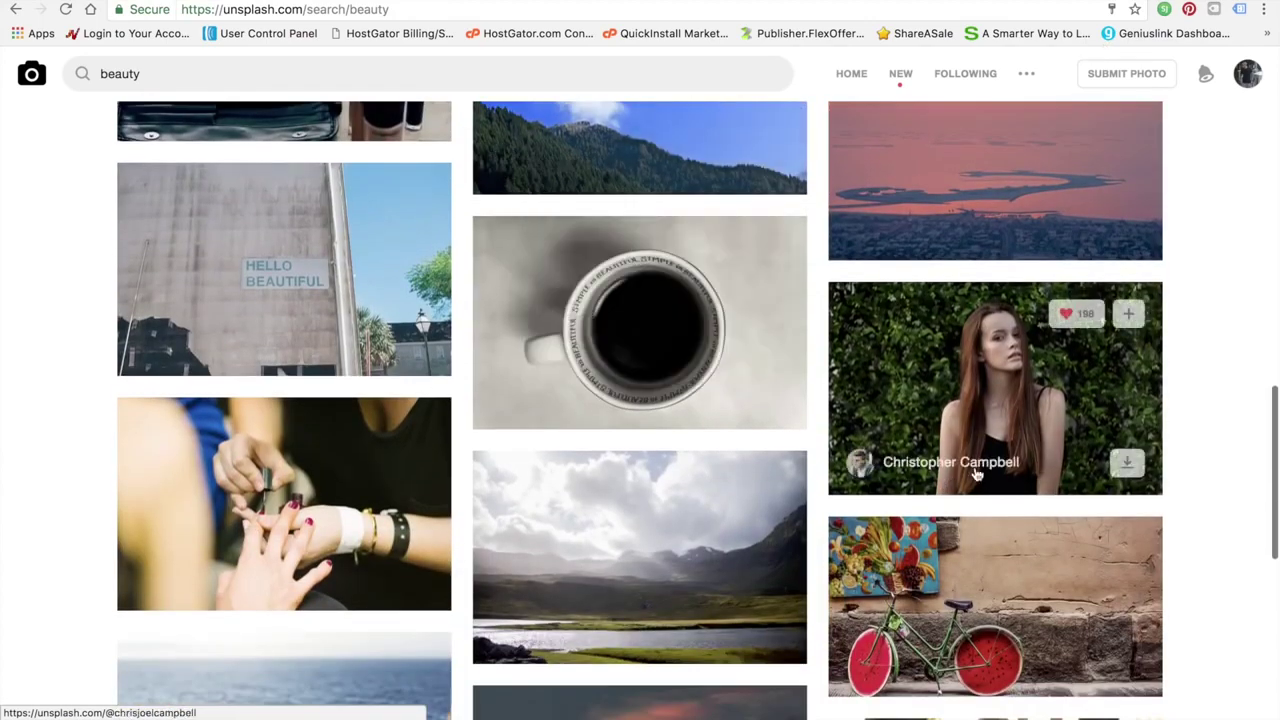
Download the woman-against-ivy, nail-painting and mud-mask portrait photos
left_click(1128, 460)
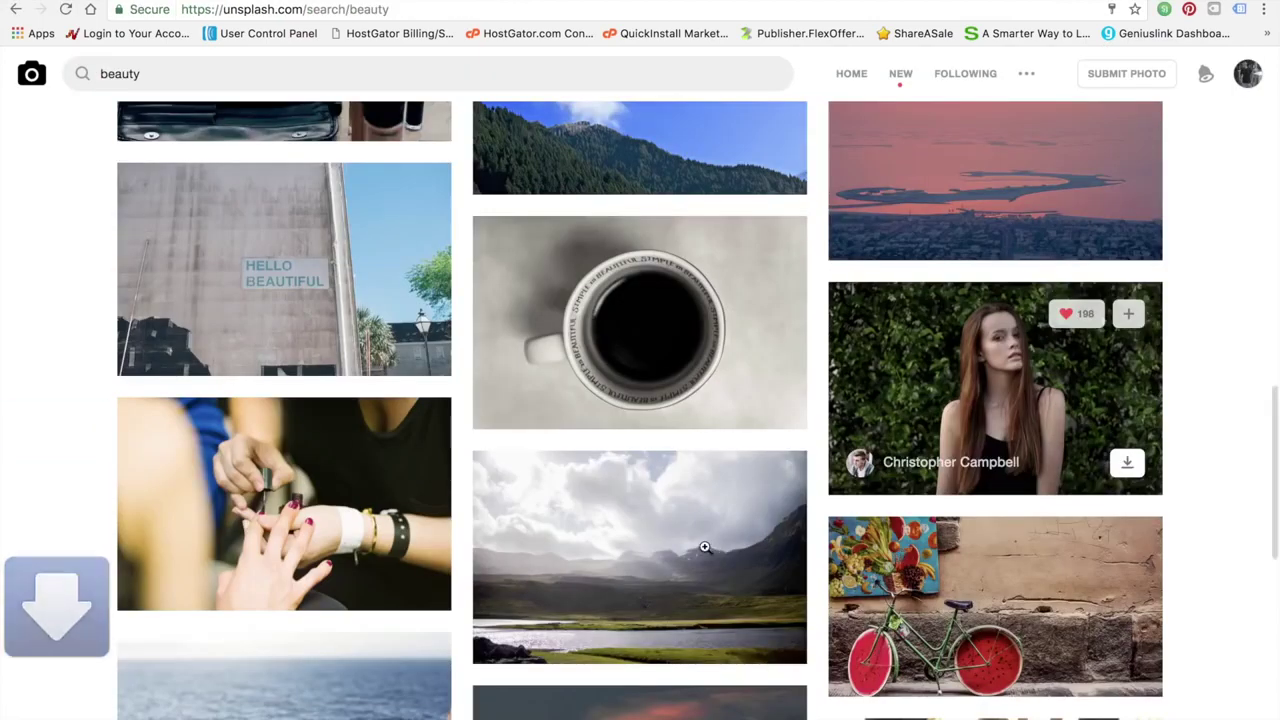
scroll(684, 545, "down", 4)
left_click(414, 262)
scroll(481, 413, "up", 10)
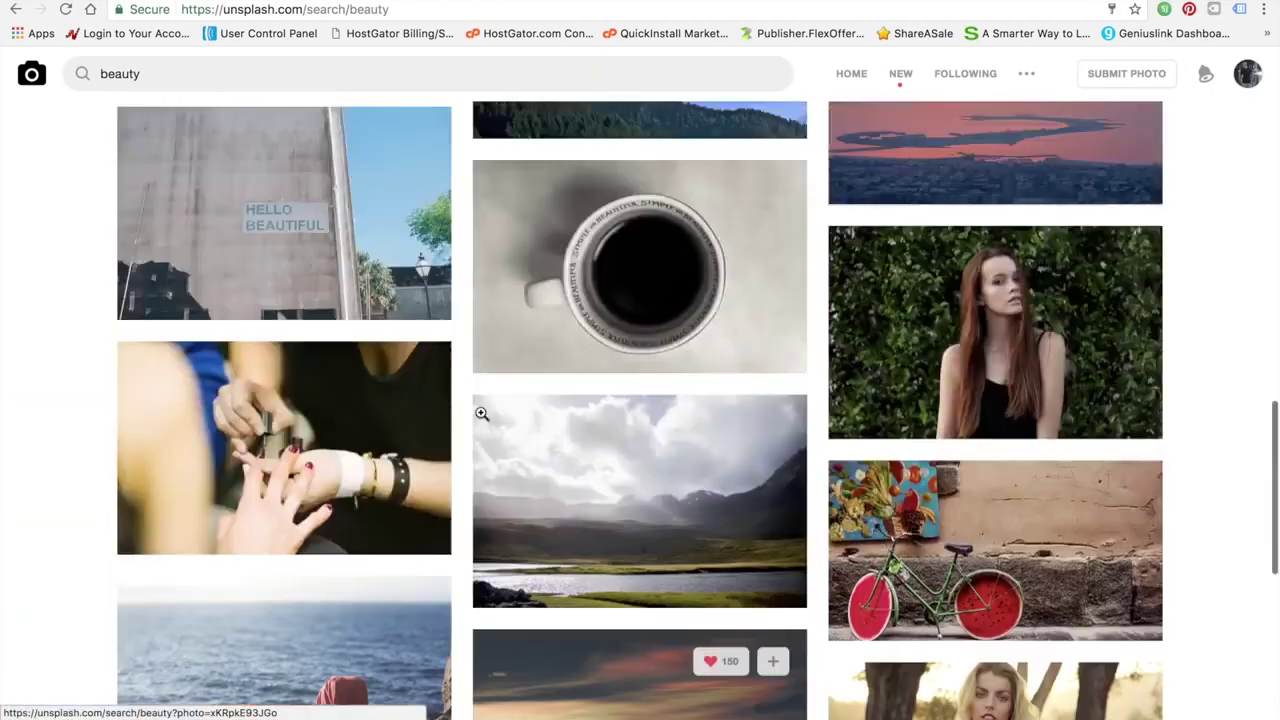
scroll(481, 413, "down", 15)
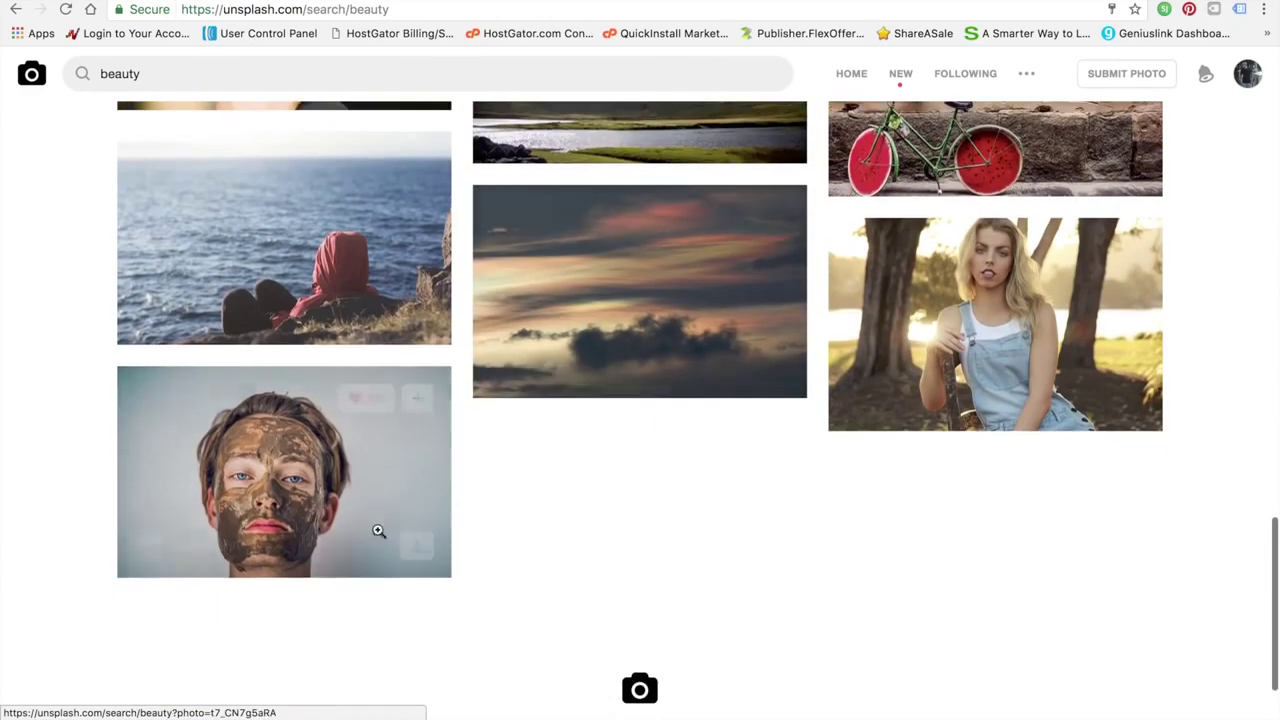
left_click(414, 544)
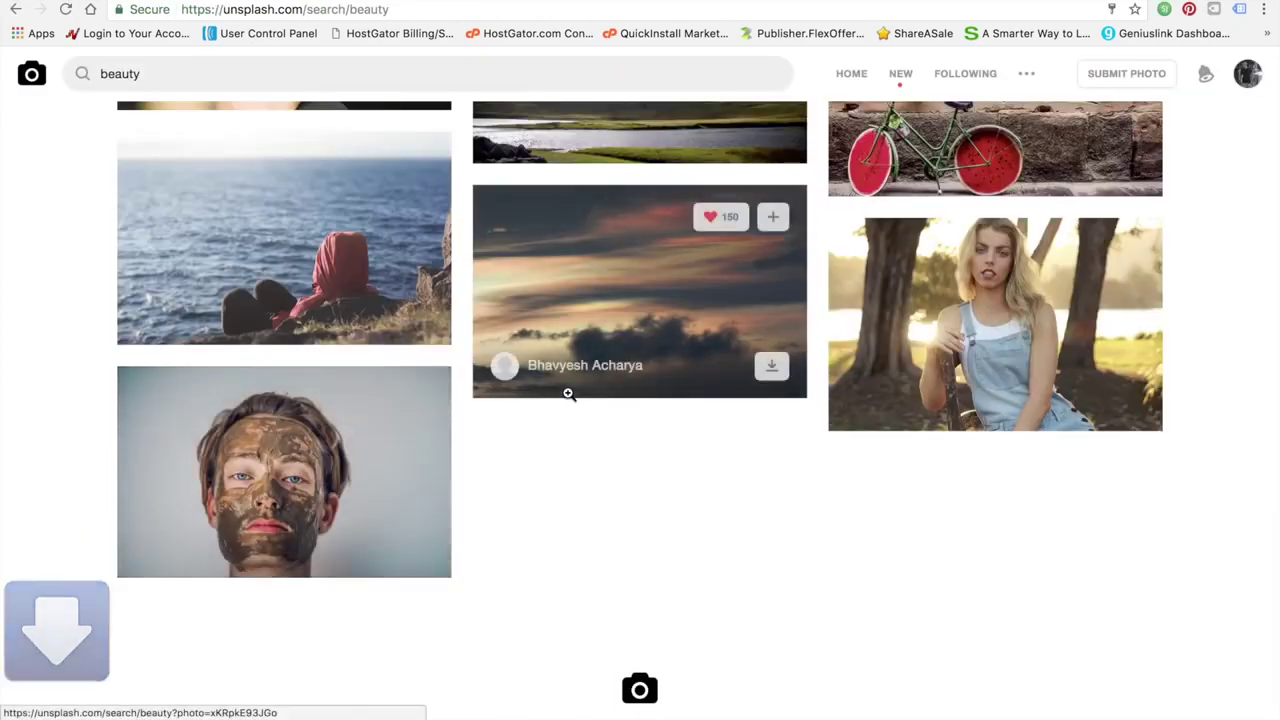
scroll(570, 392, "up", 15)
scroll(568, 394, "down", 1)
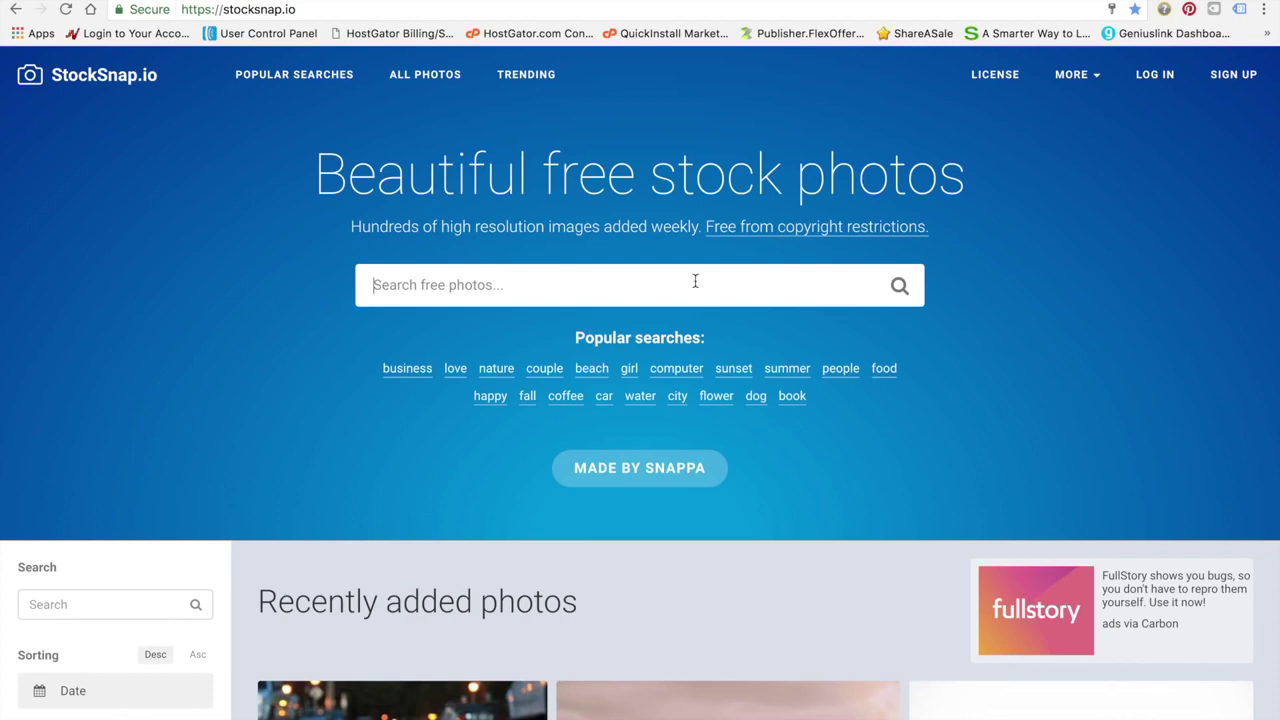
Search StockSnap.io for 'fitness' and extend the query to 'fitness products'
type("fitness")
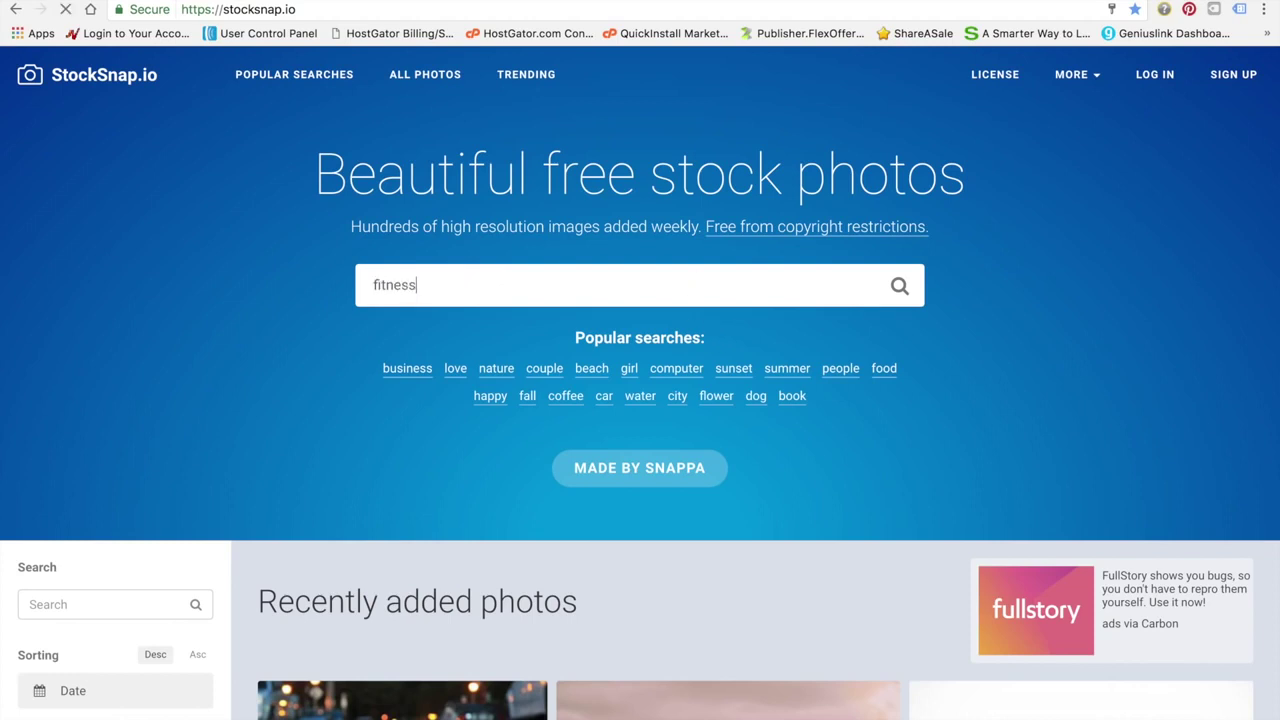
key("Return")
scroll(630, 583, "down", 2)
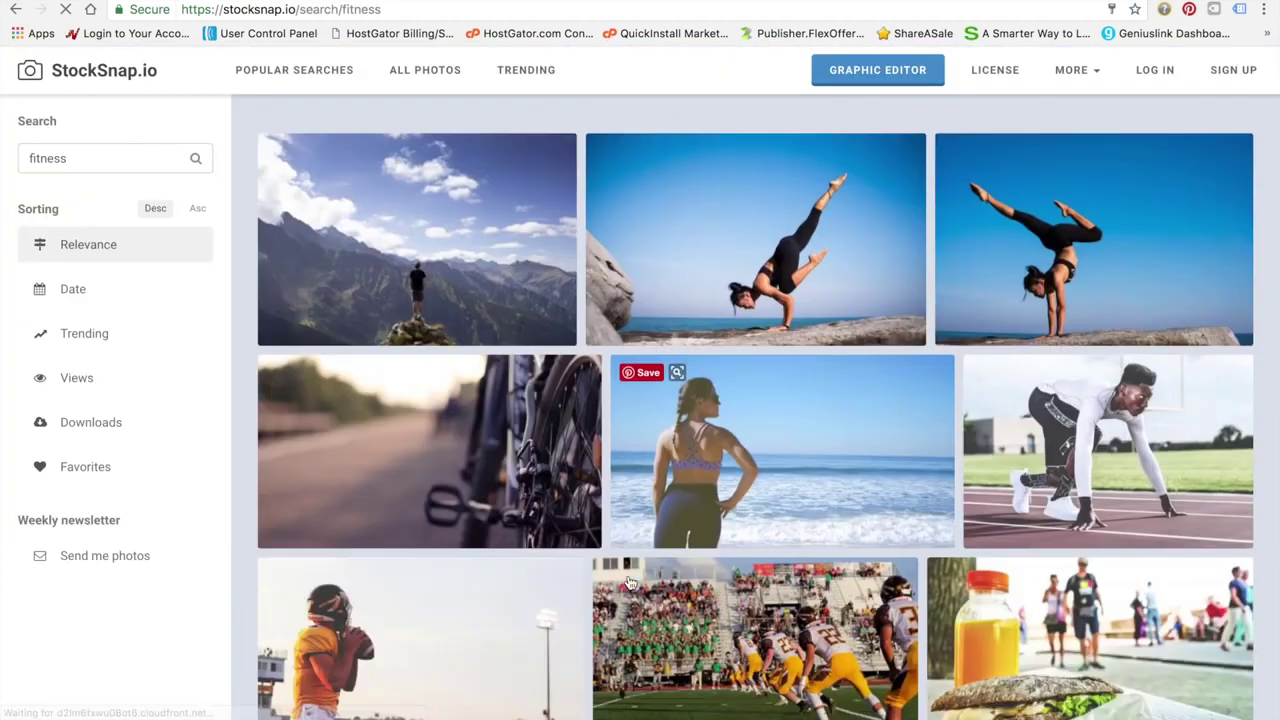
scroll(630, 583, "up", 3)
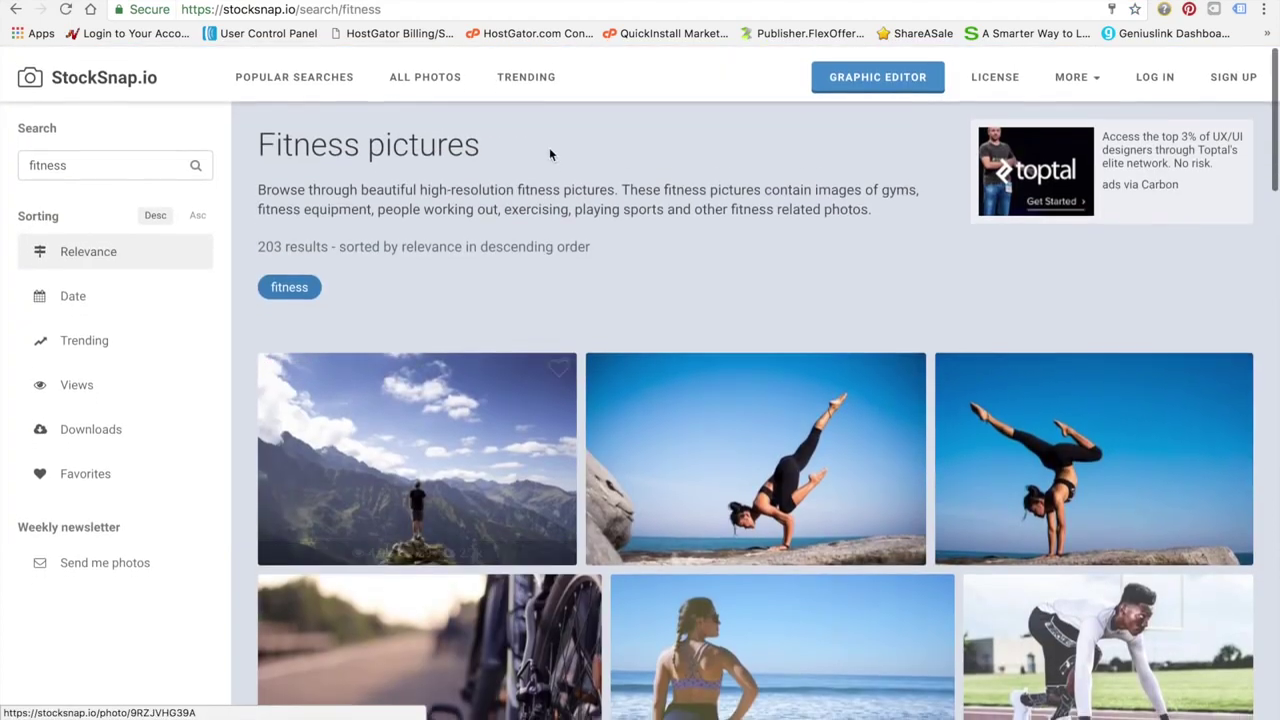
scroll(505, 282, "down", 1)
left_click(175, 159)
type("p")
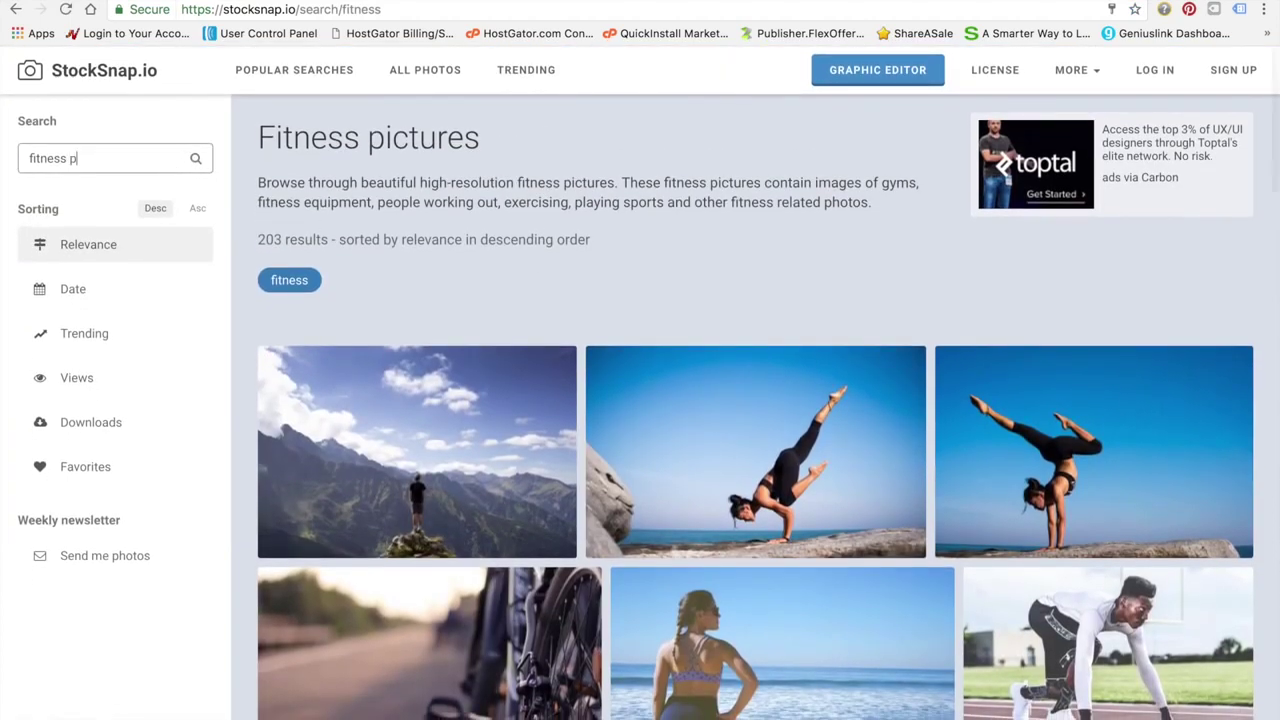
type("roducts")
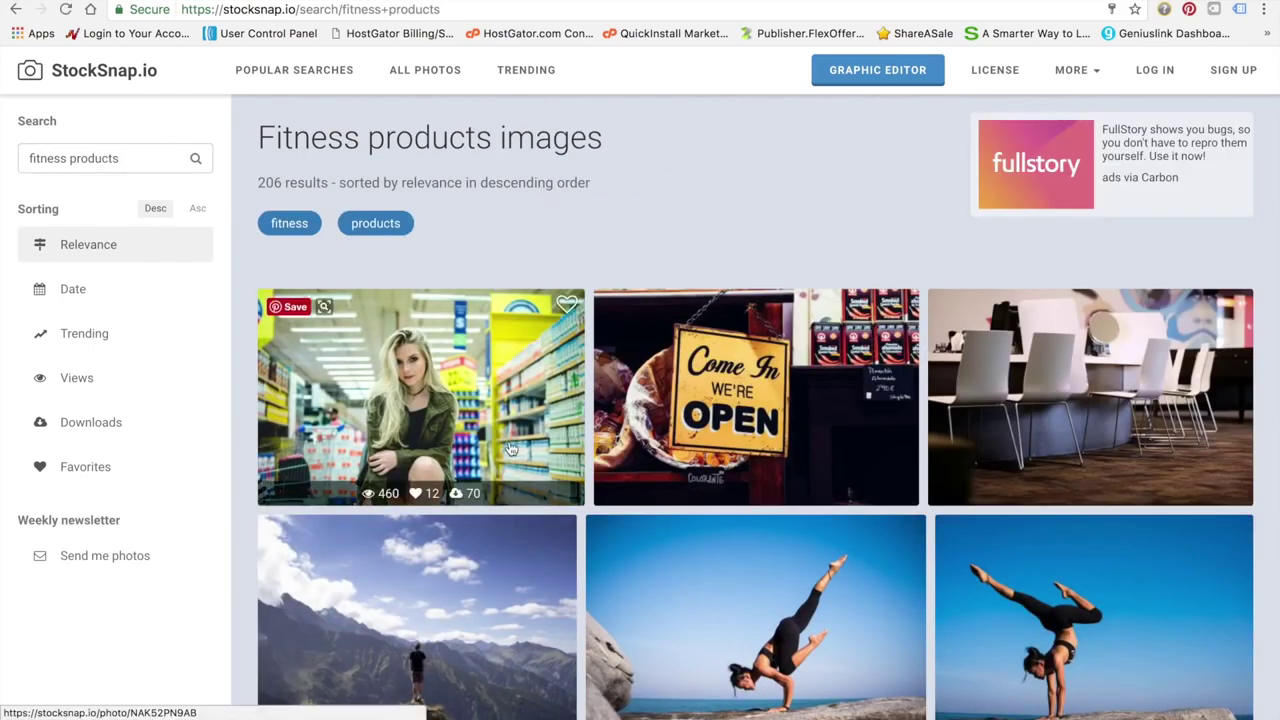
Open the jogging woman photo from the results and download it
scroll(510, 472, "down", 4)
scroll(510, 472, "down", 3)
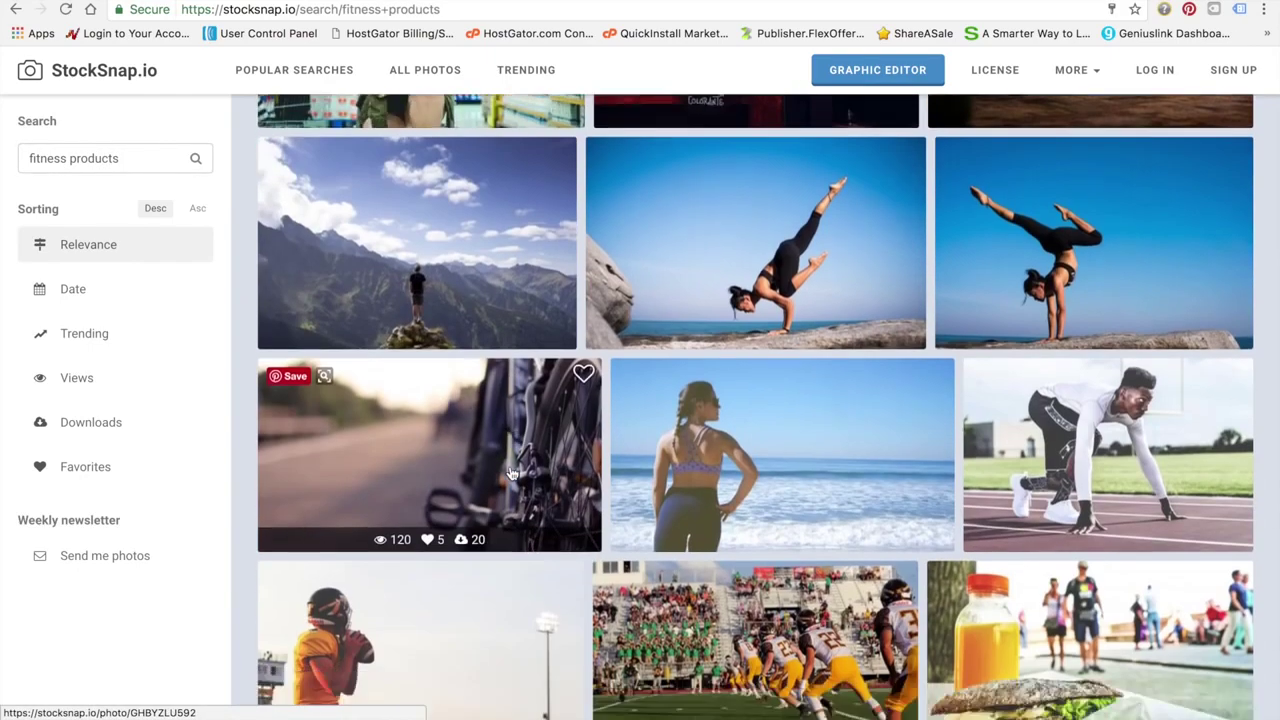
scroll(510, 470, "down", 3)
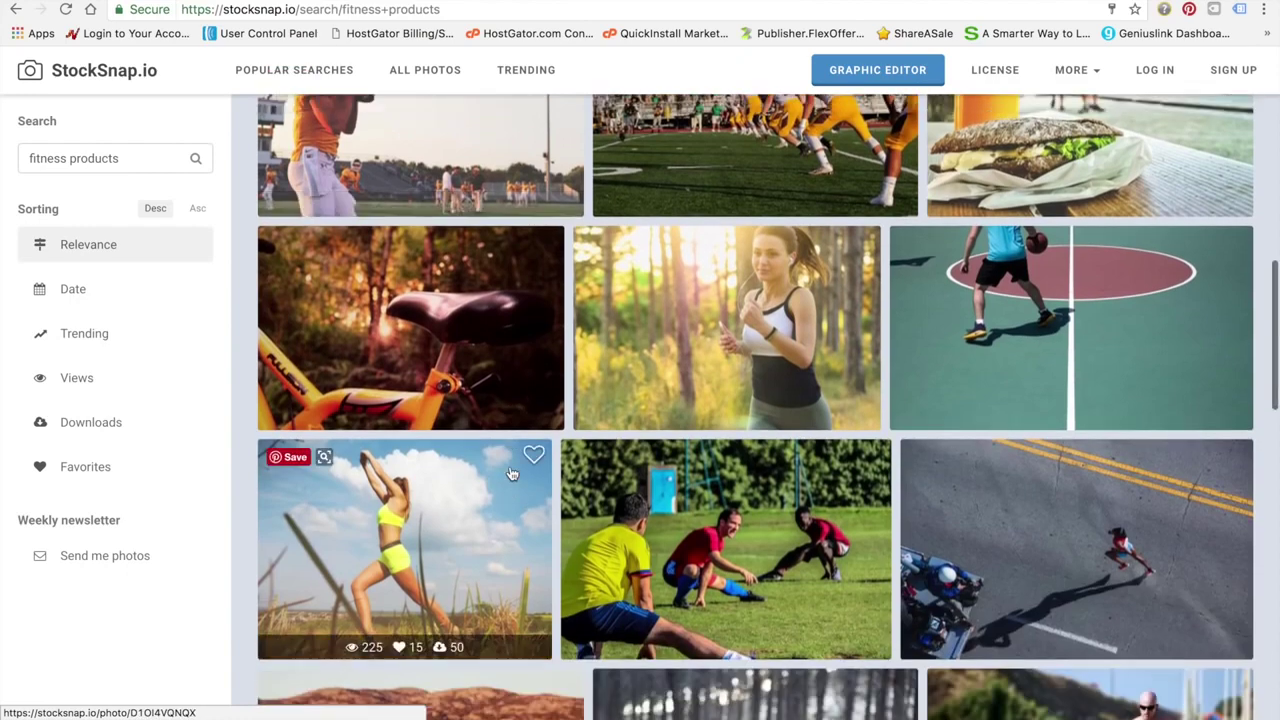
scroll(650, 450, "up", 1)
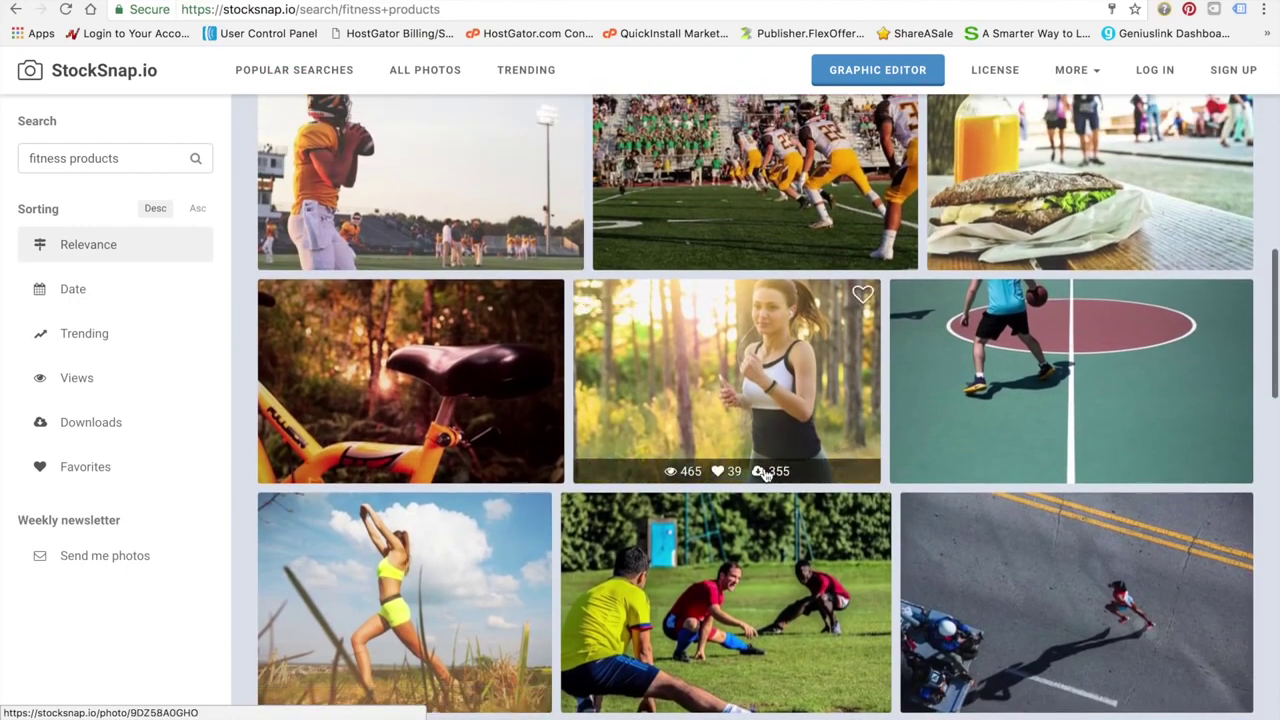
left_click(763, 474)
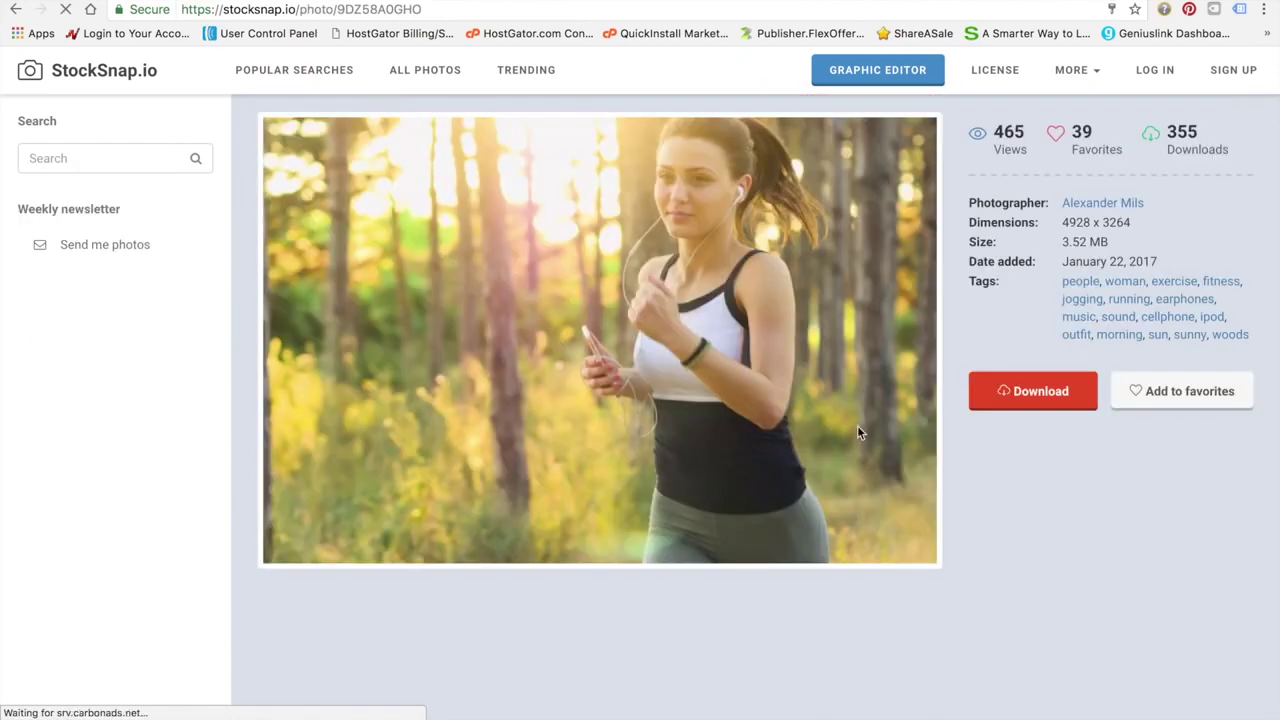
left_click(1037, 394)
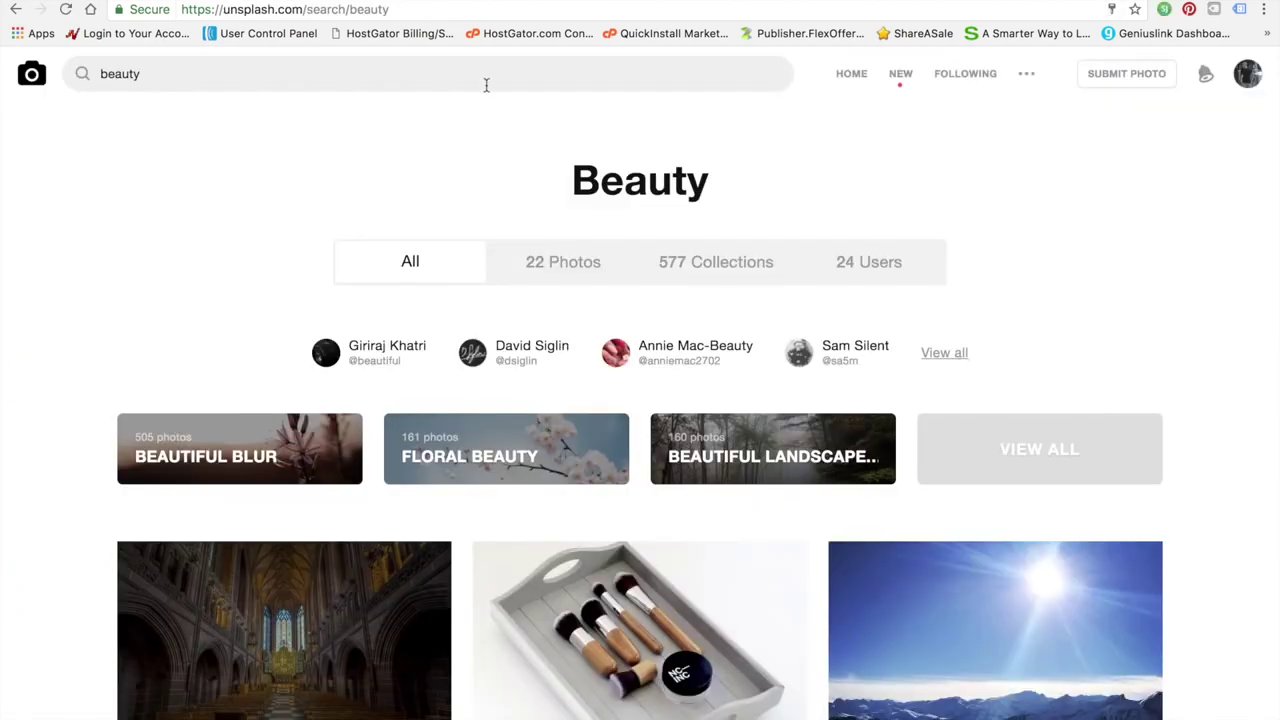
Replace the Unsplash beauty search with a 'fitness products' search
left_click(486, 83)
type("f")
key("Return")
key("BackSpace")
key("BackSpace")
key("BackSpace")
key("BackSpace")
key("BackSpace")
key("BackSpace")
key("BackSpace")
type("fitness")
key("Return")
type("products")
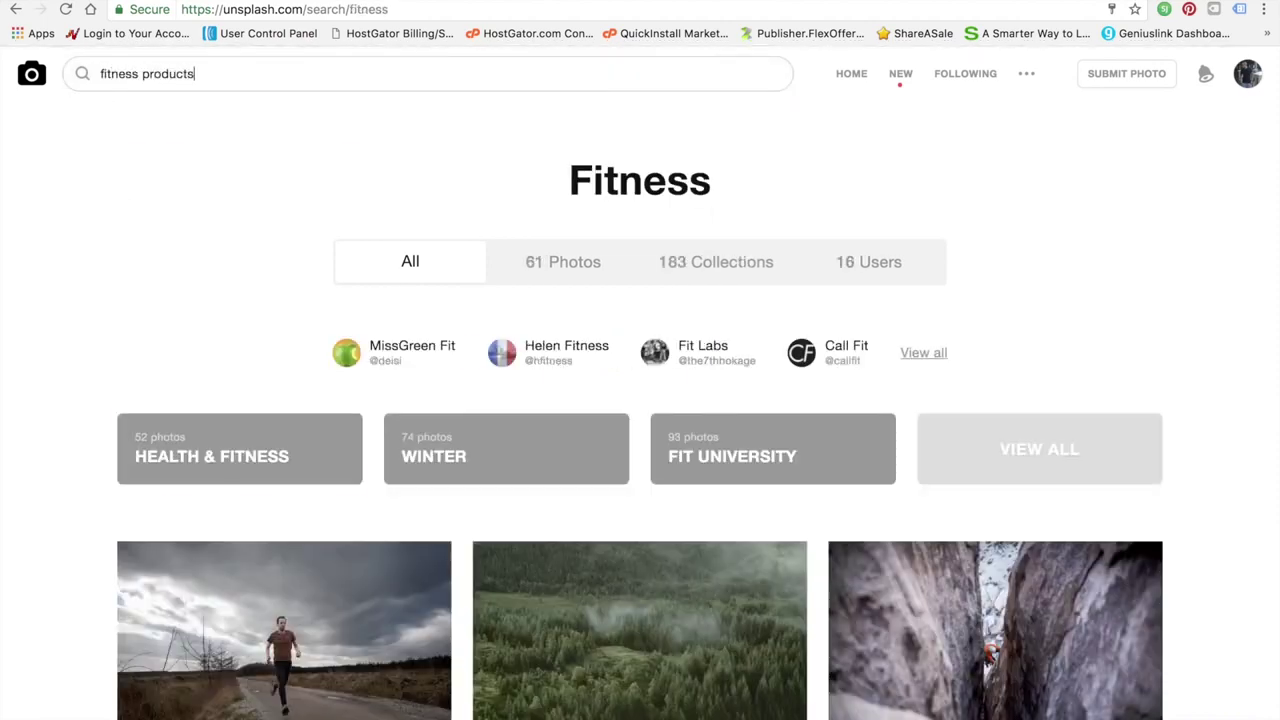
key("Return")
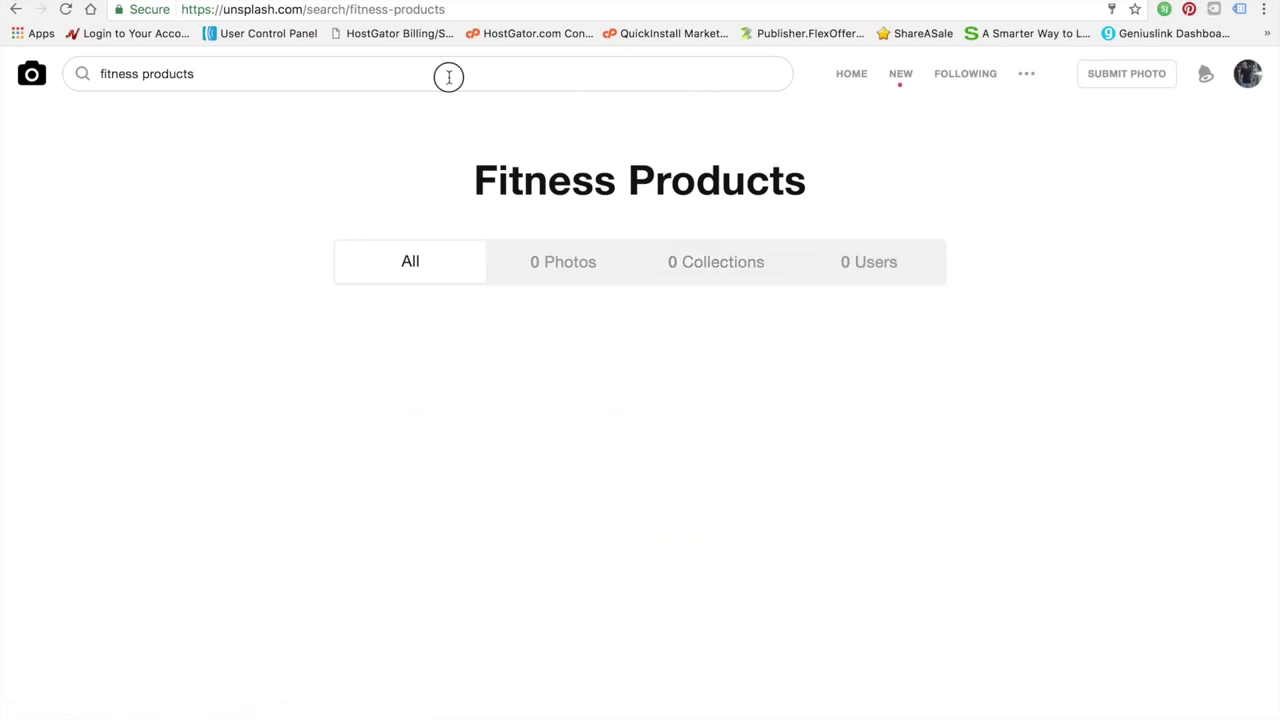
Drop 'products' to search just 'fitness' and browse the 61 photo results
left_click_drag(337, 67, 142, 73)
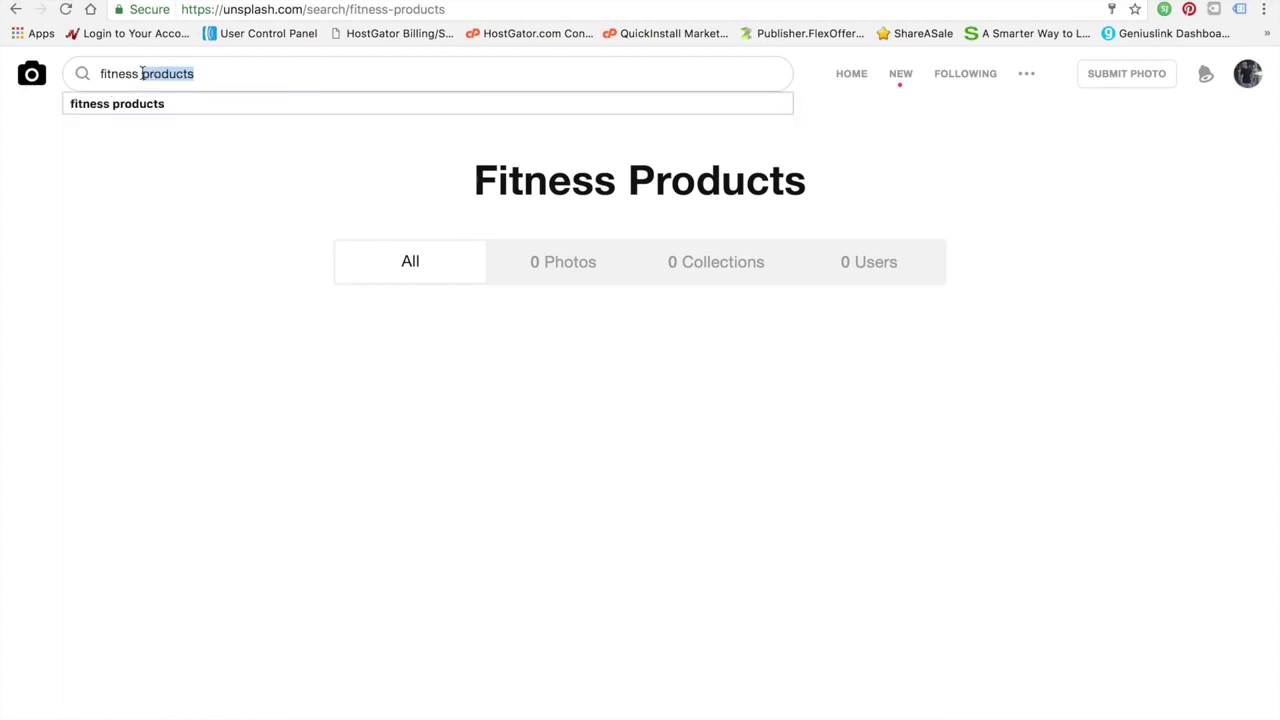
key("BackSpace")
key("BackSpace")
key("Return")
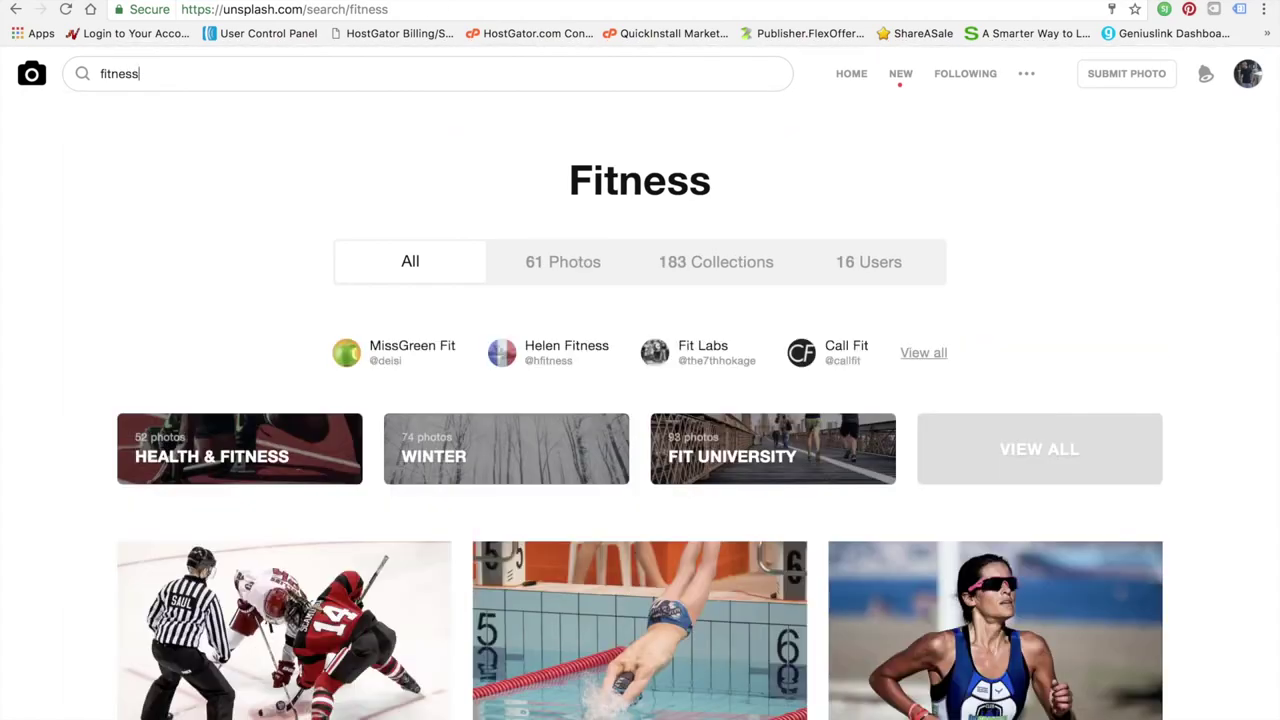
scroll(560, 400, "down", 3)
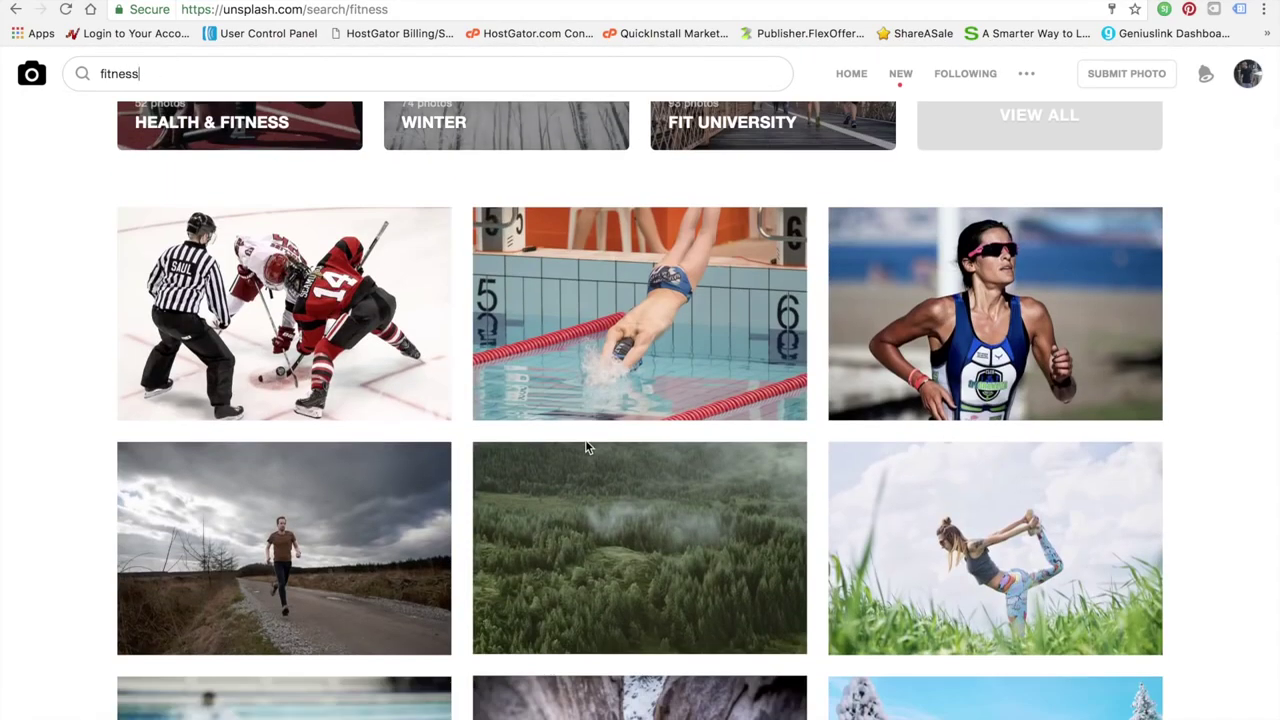
scroll(587, 448, "down", 2)
scroll(585, 449, "up", 1)
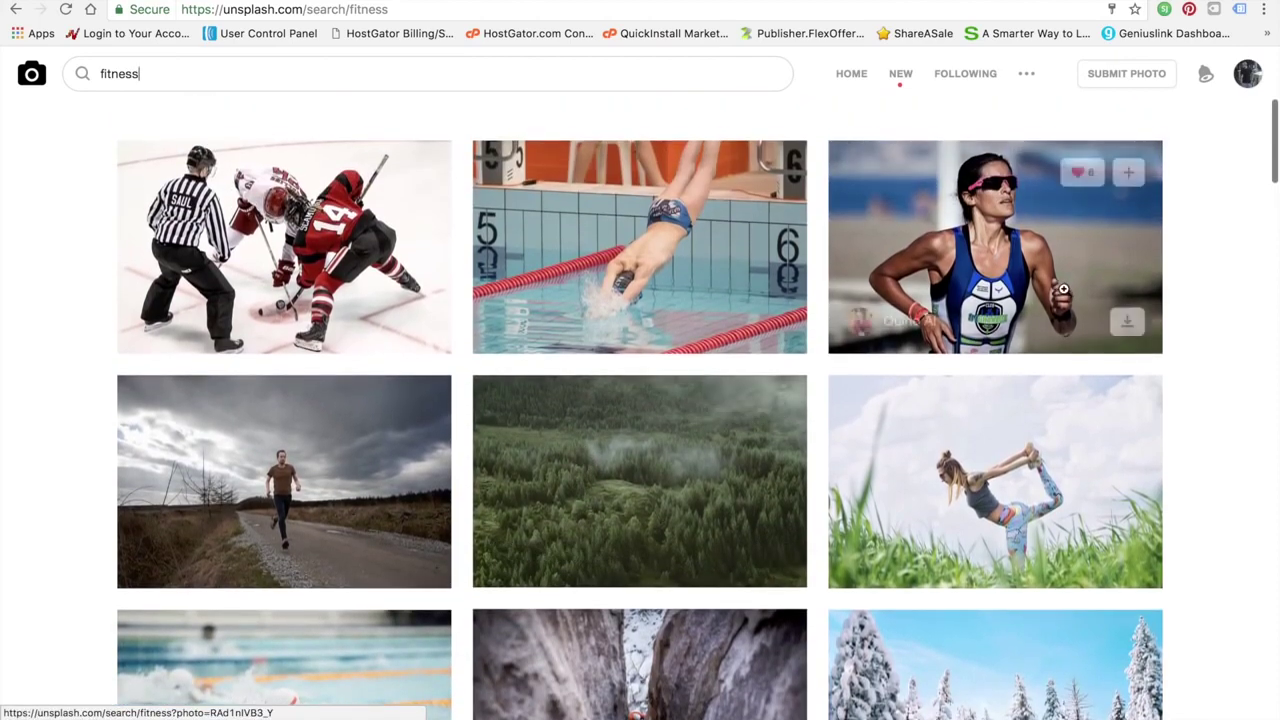
scroll(569, 400, "down", 5)
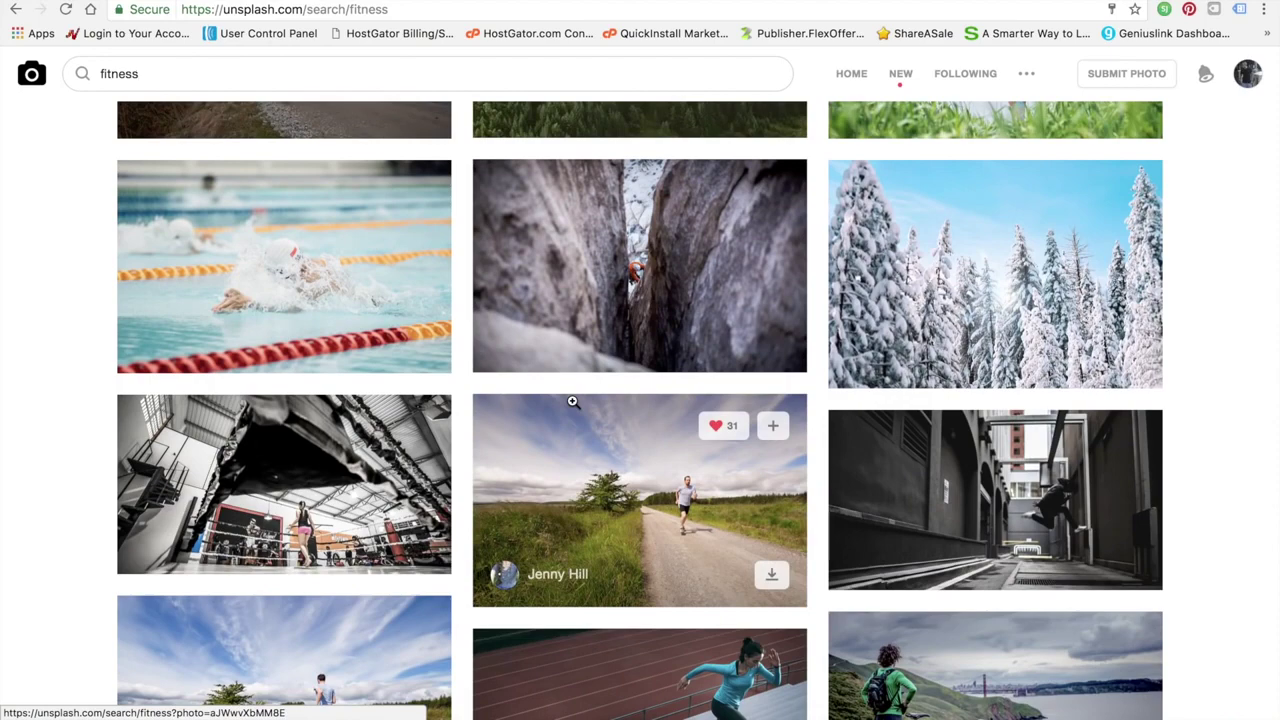
scroll(700, 450, "down", 2)
scroll(824, 488, "up", 1)
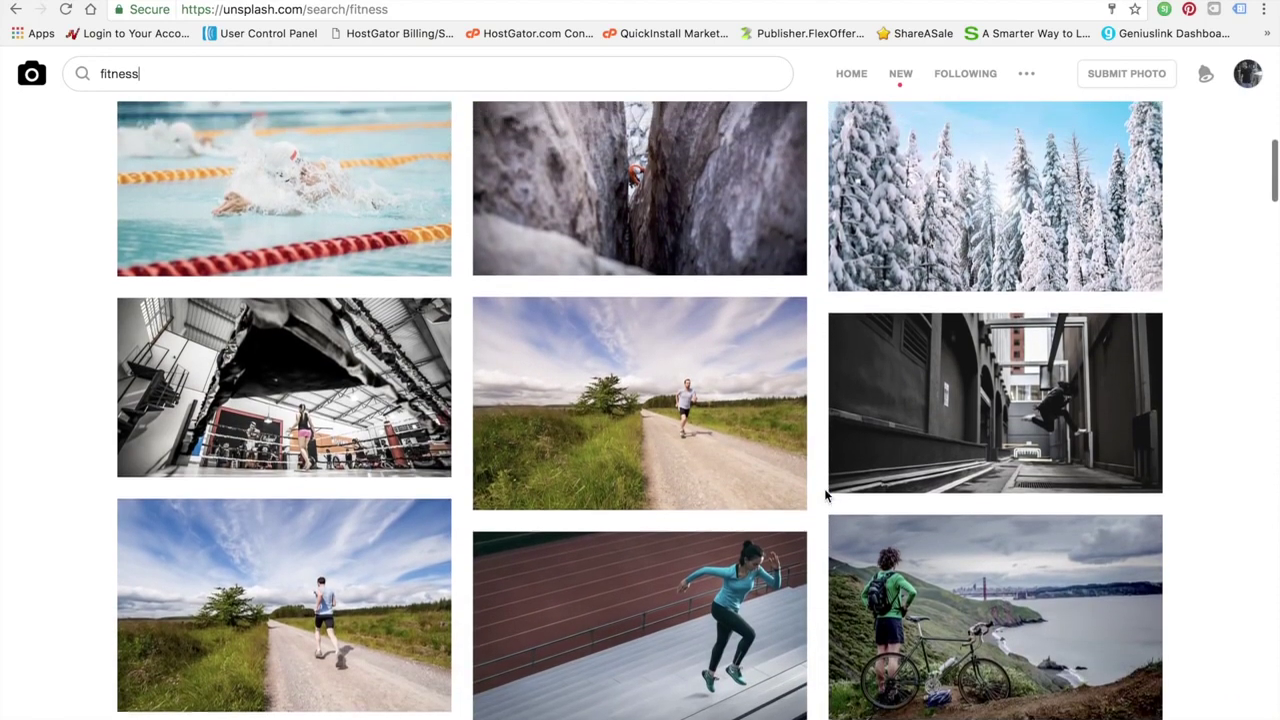
scroll(1000, 320, "up", 1)
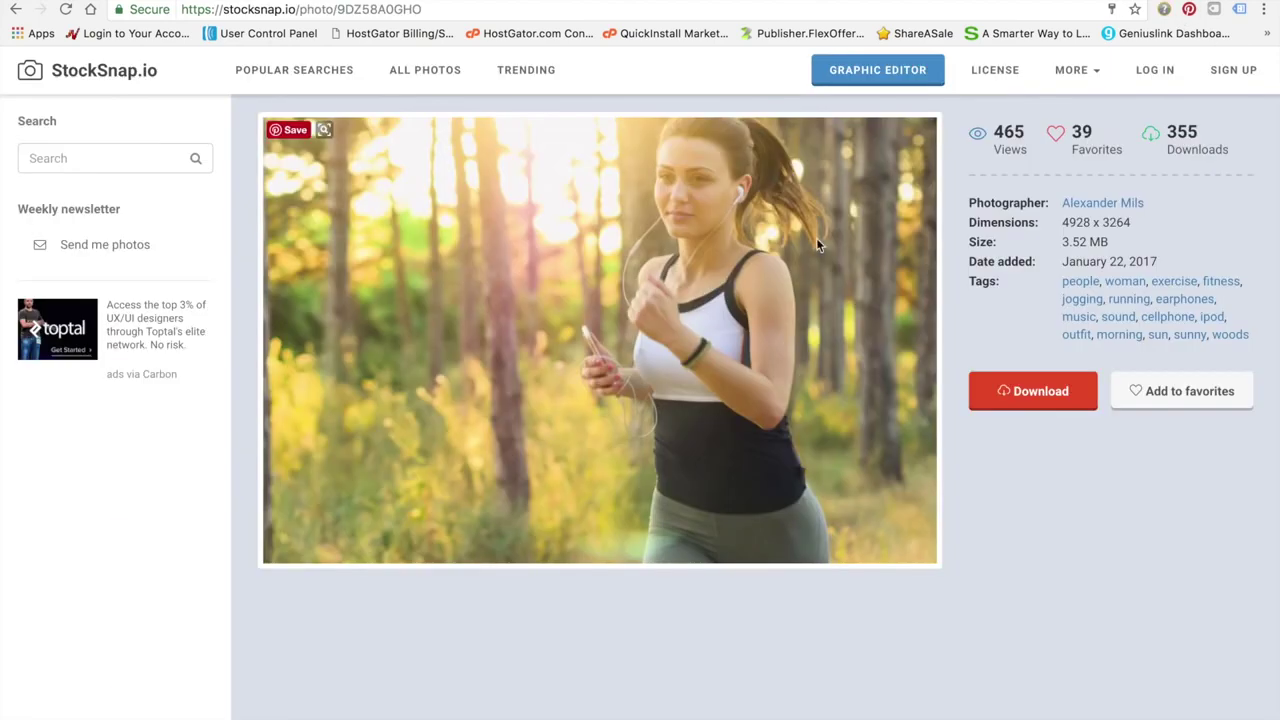
Return to the StockSnap.io home page and scroll through the recently added photos
left_click(103, 78)
scroll(816, 418, "down", 10)
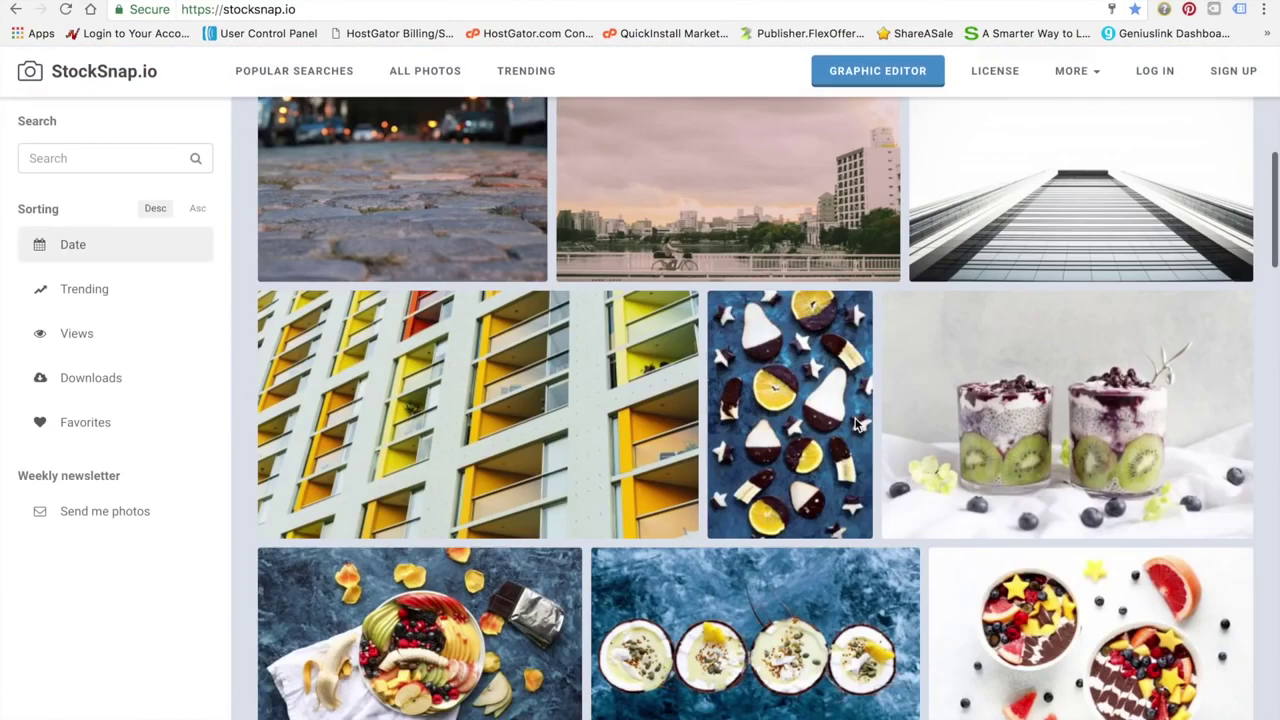
scroll(855, 418, "down", 4)
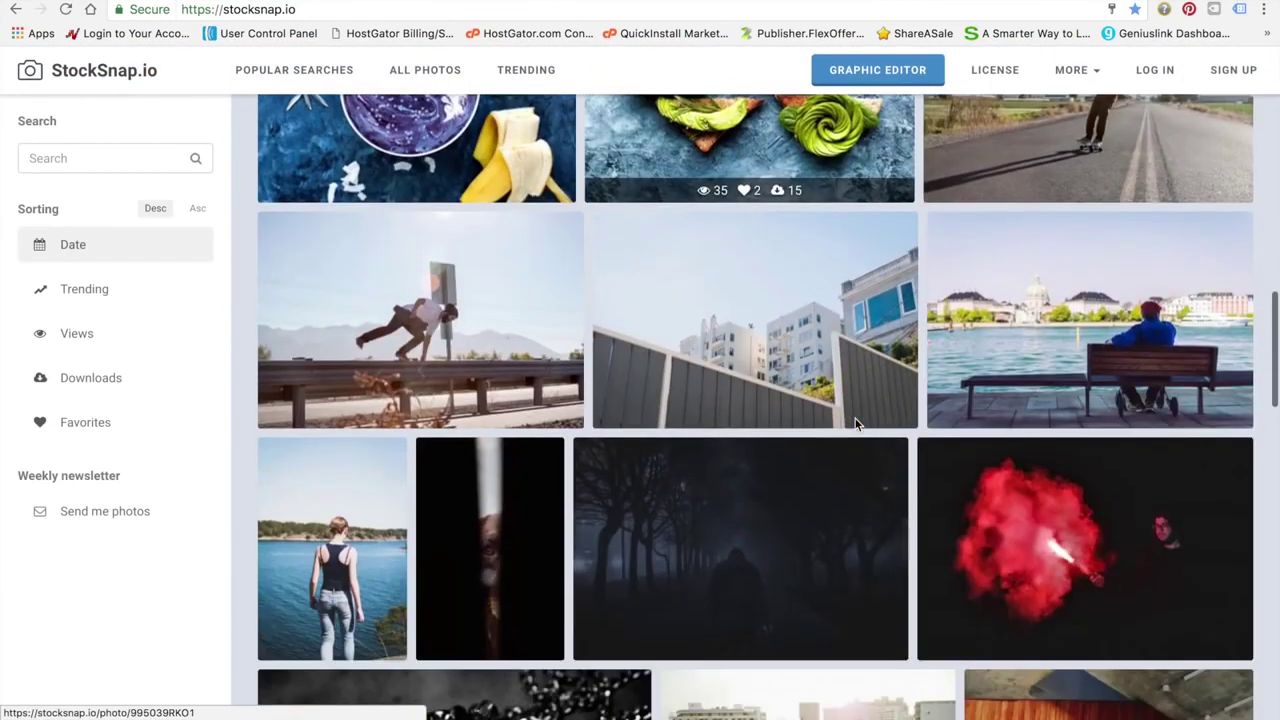
scroll(855, 420, "down", 4)
scroll(855, 424, "down", 6)
scroll(855, 424, "up", 20)
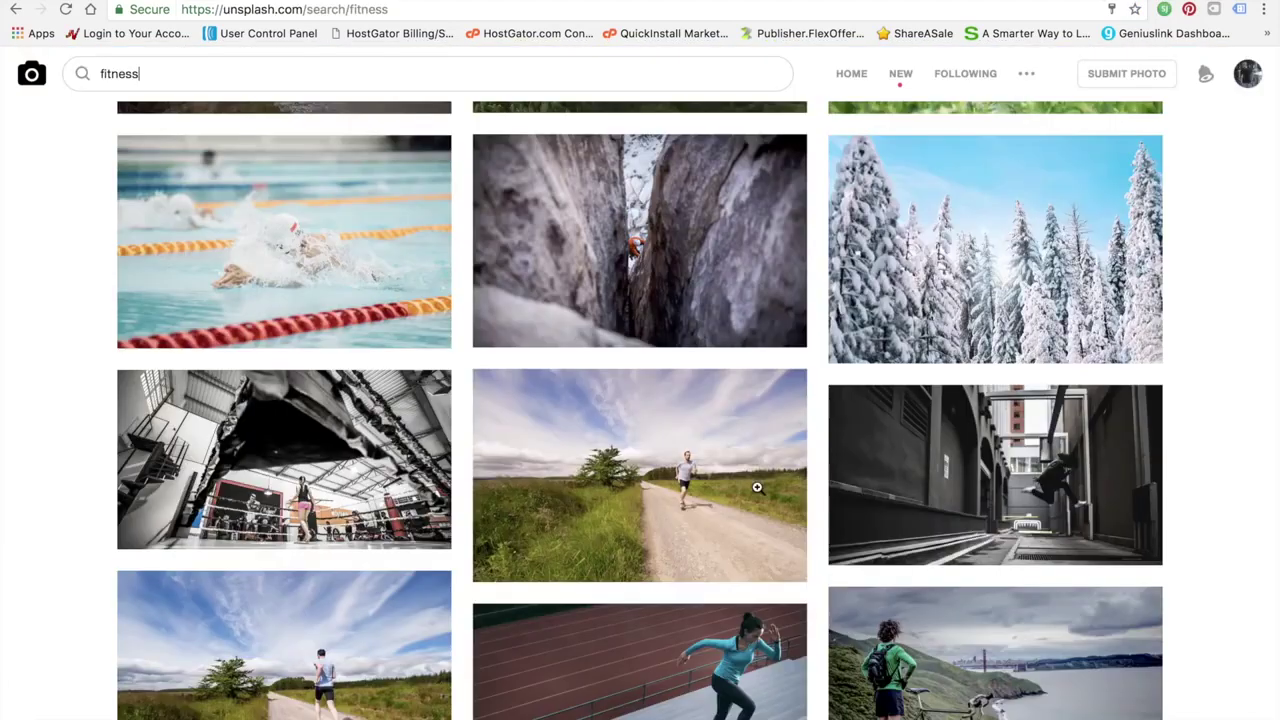
Scroll the Unsplash fitness results and download the leaping athlete photo
scroll(757, 487, "down", 2)
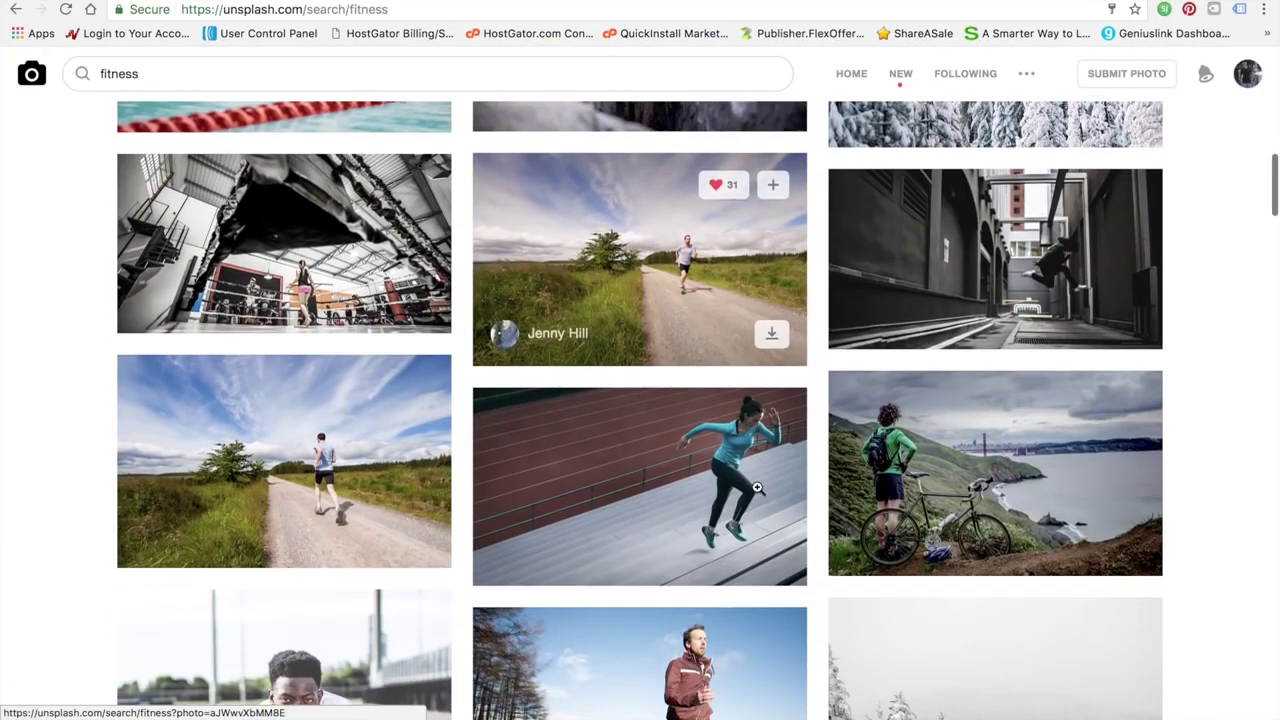
scroll(757, 487, "down", 2)
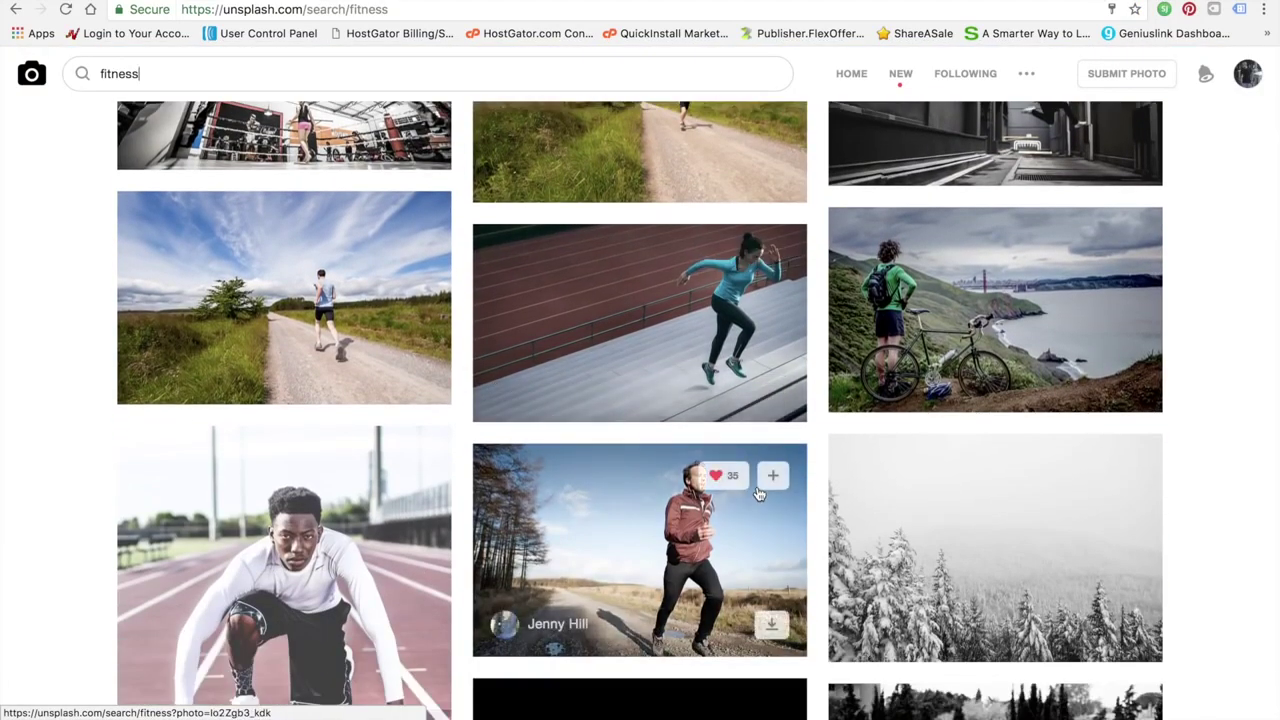
scroll(757, 490, "down", 3)
scroll(757, 487, "down", 2)
scroll(757, 487, "down", 5)
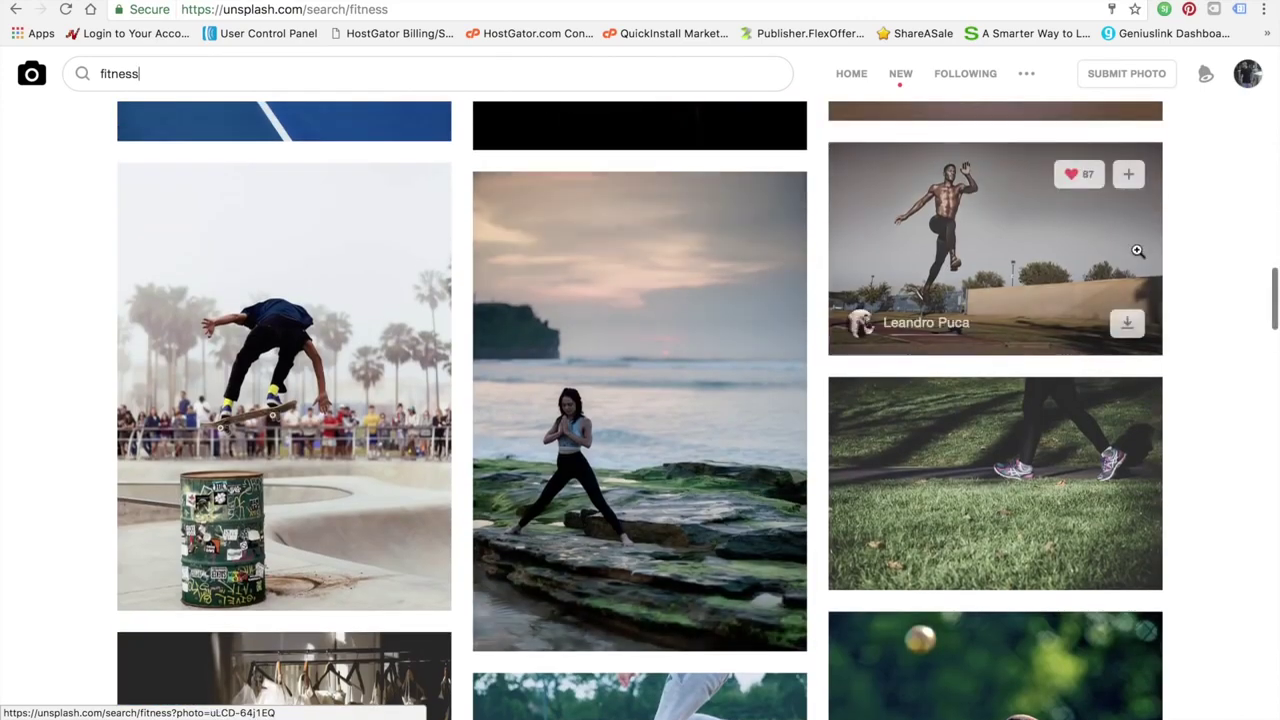
left_click(1128, 321)
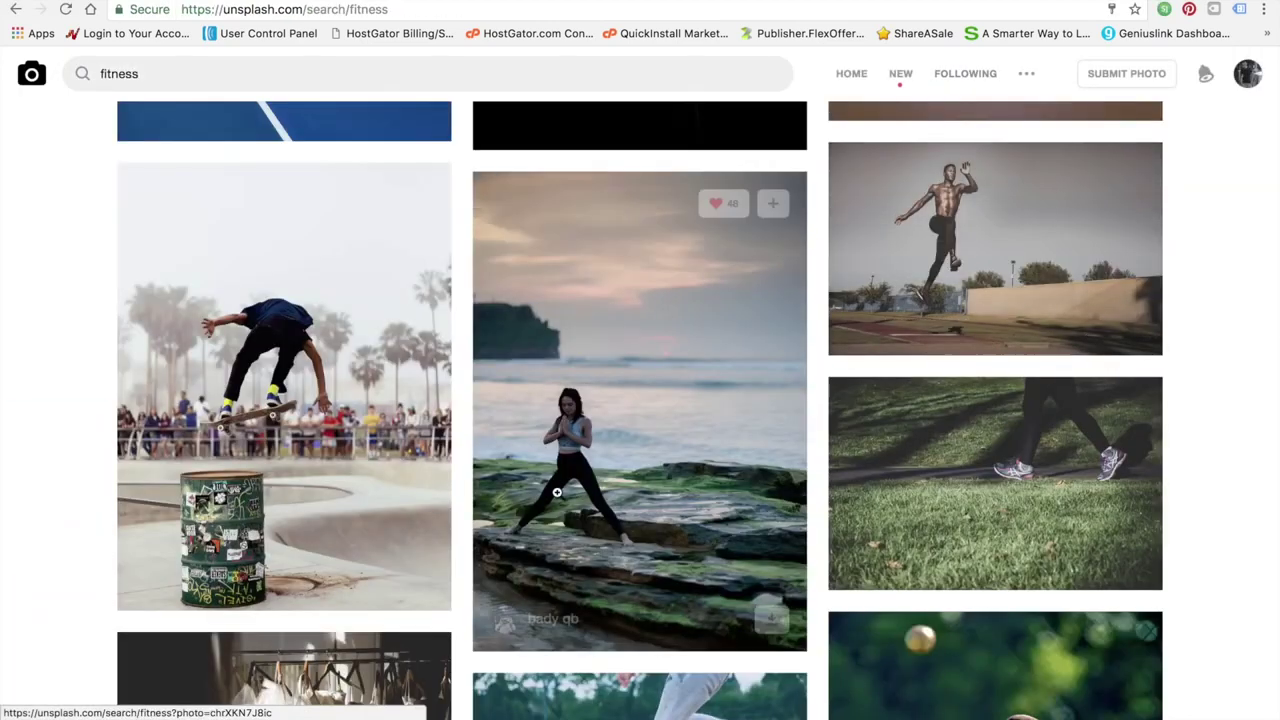
Download the photo of the shirtless man running along a road
scroll(558, 494, "down", 3)
scroll(558, 494, "down", 4)
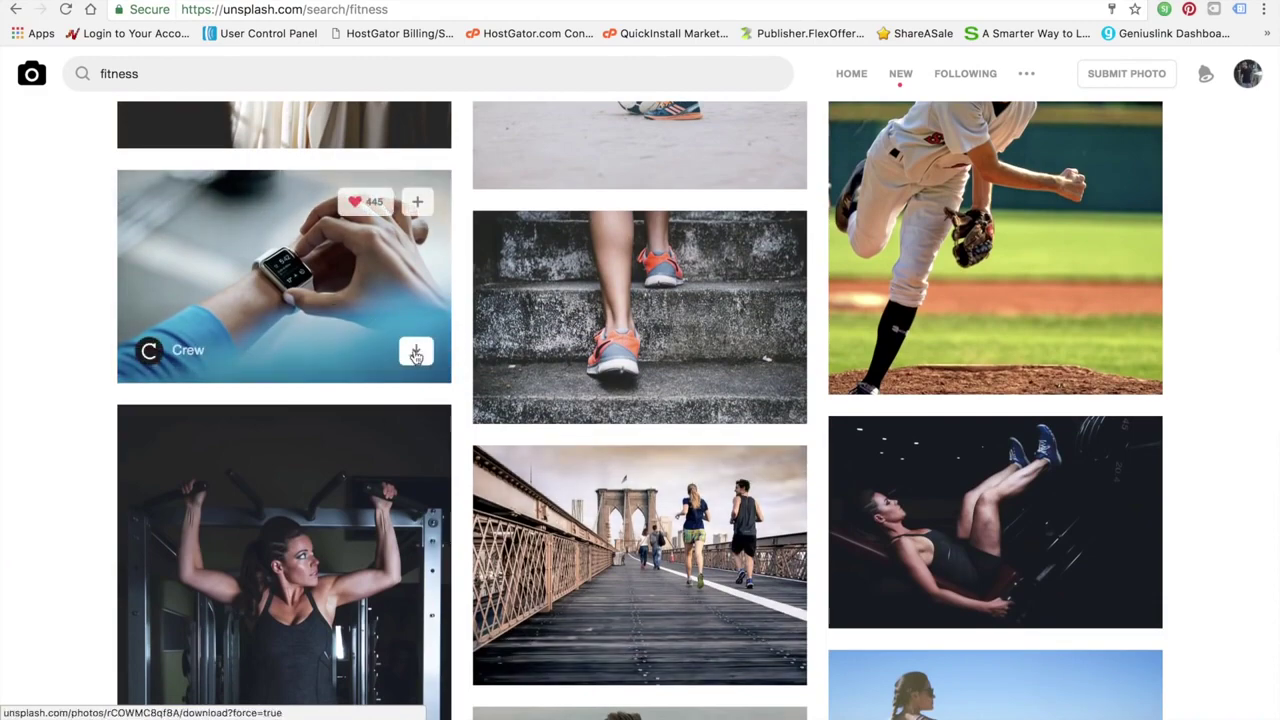
scroll(492, 405, "down", 2)
scroll(492, 405, "down", 11)
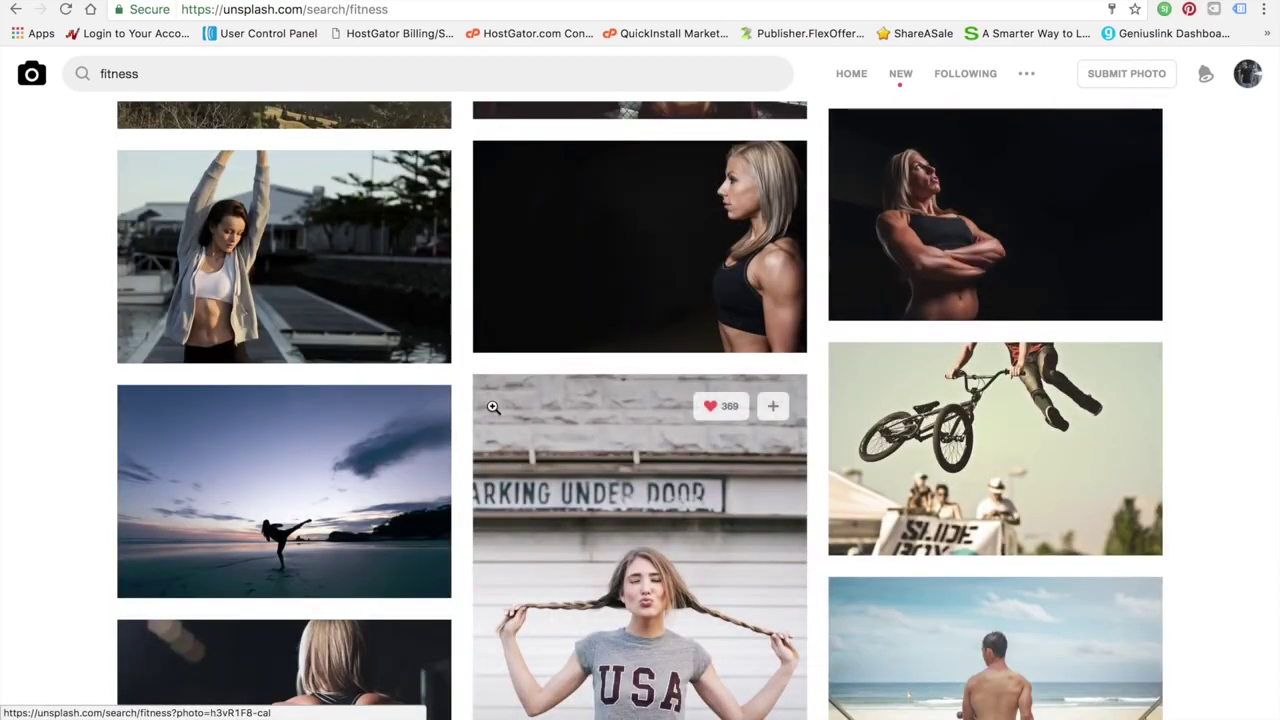
scroll(493, 407, "down", 8)
scroll(492, 407, "down", 2)
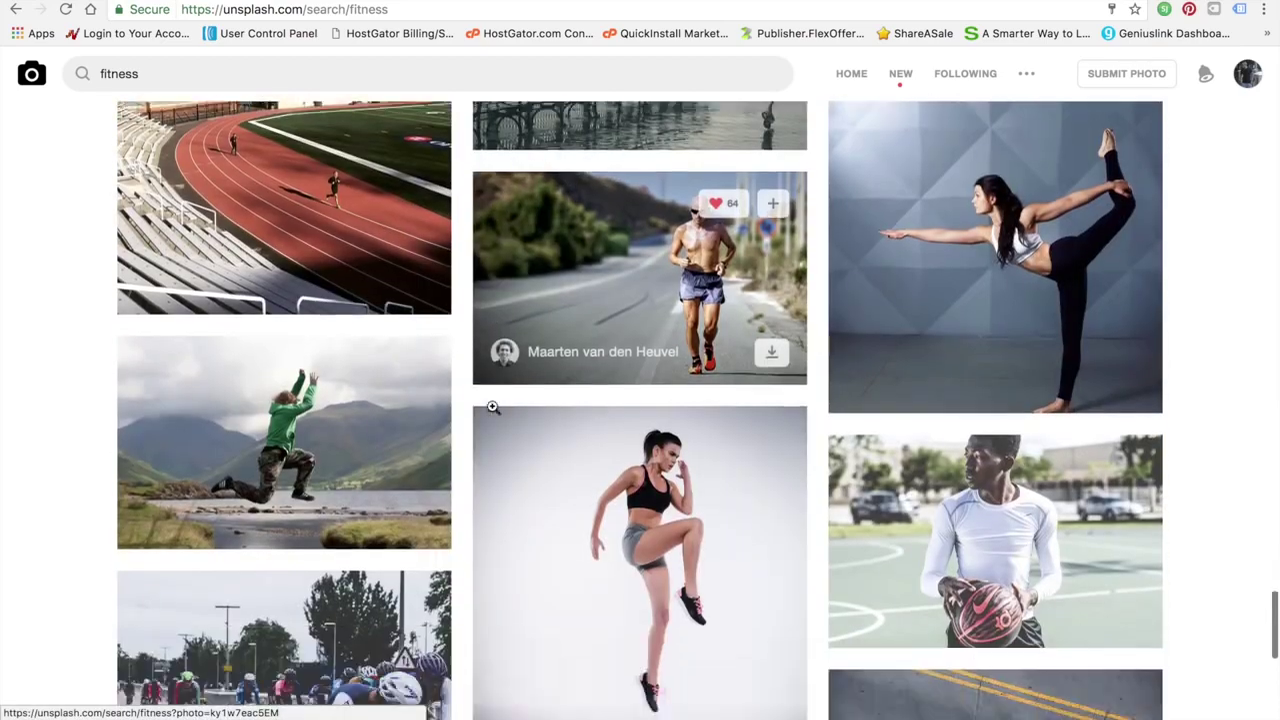
scroll(492, 407, "up", 1)
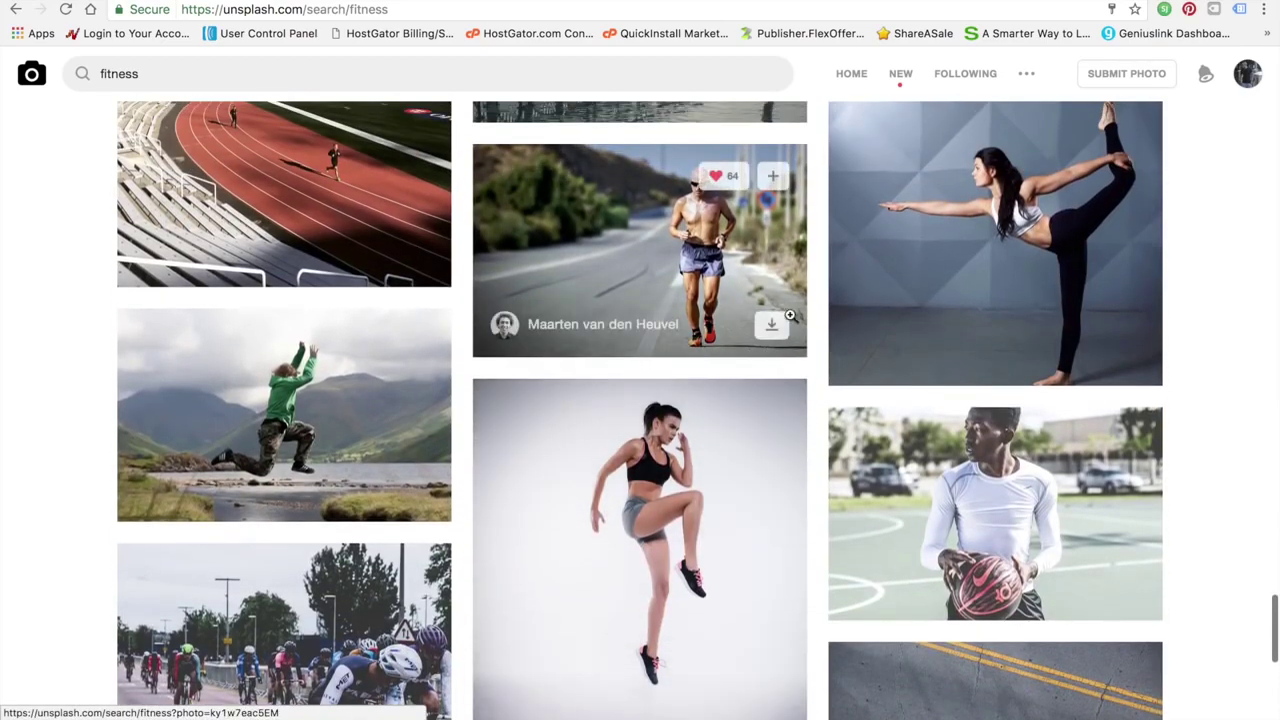
left_click(771, 324)
Keep browsing further through the Unsplash fitness results grid
scroll(757, 502, "down", 4)
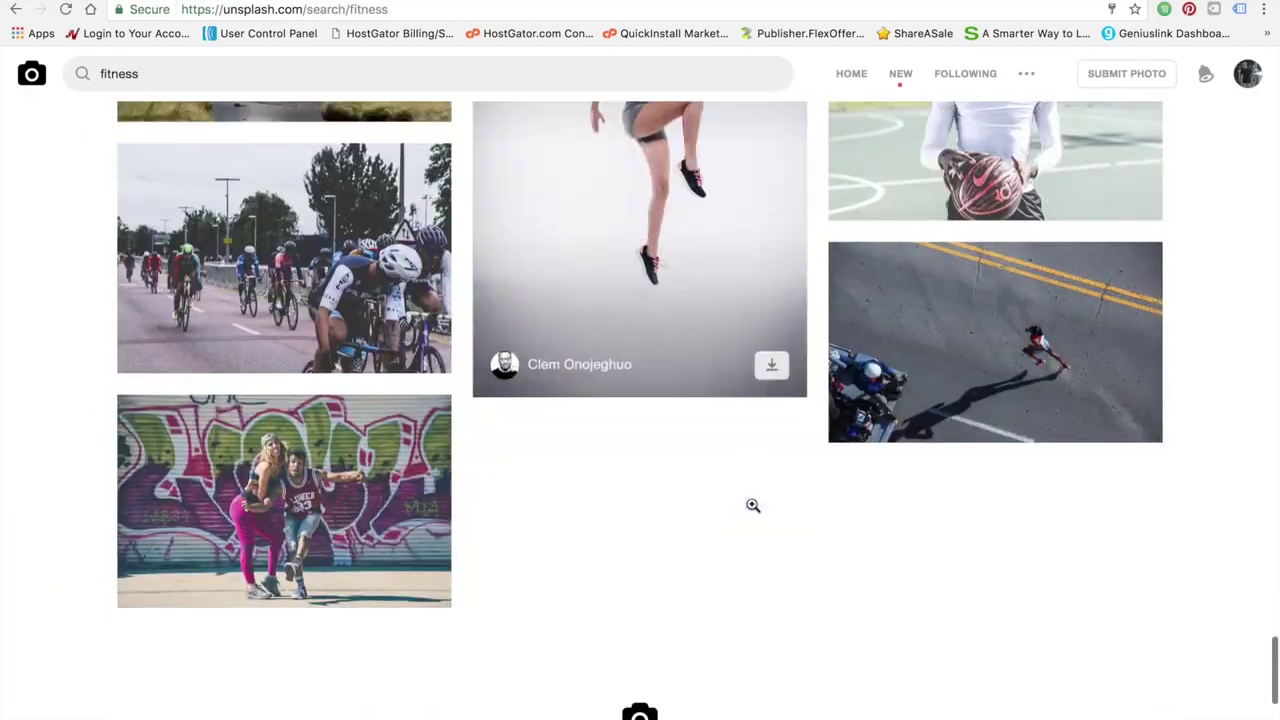
scroll(753, 510, "down", 10)
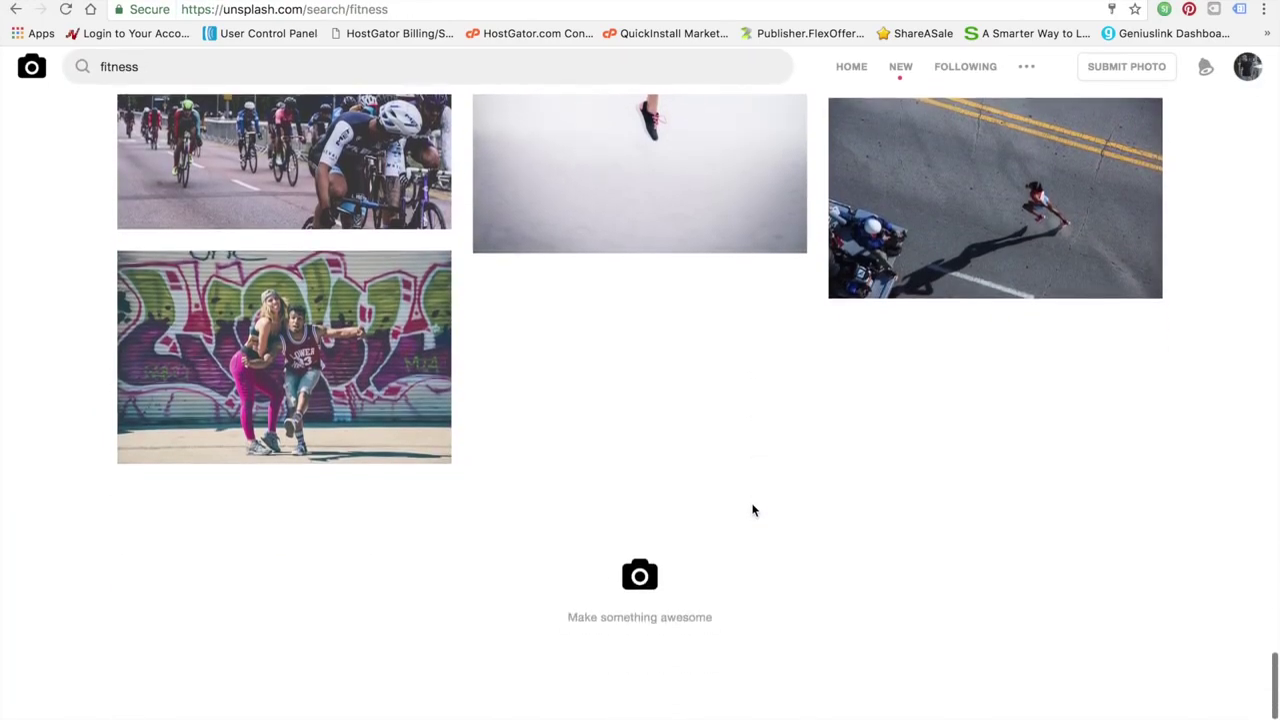
scroll(752, 506, "up", 10)
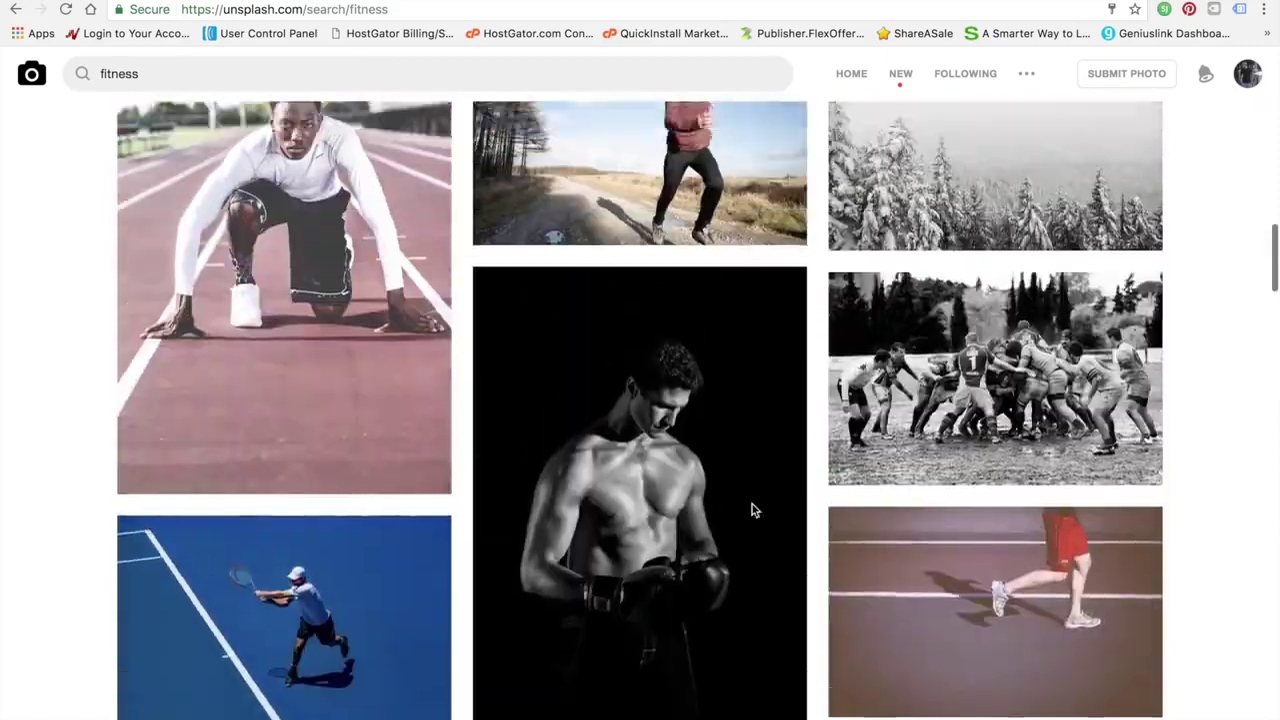
scroll(752, 504, "up", 10)
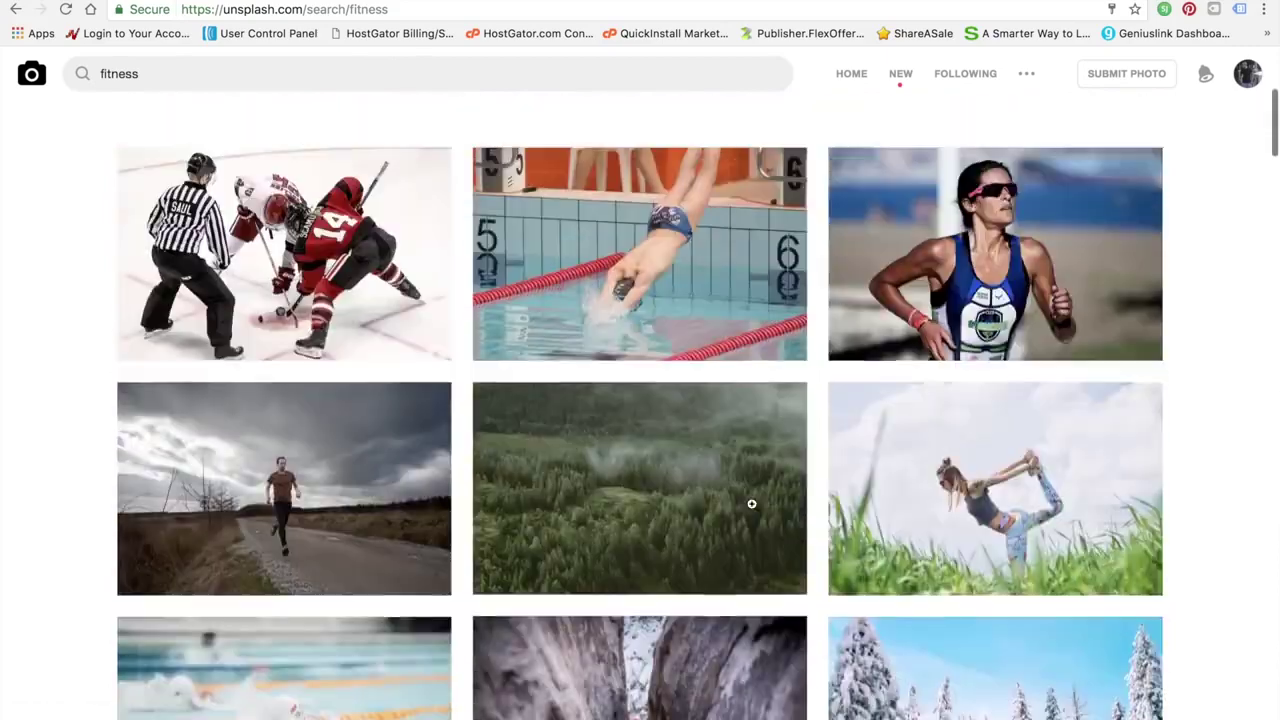
scroll(673, 610, "down", 10)
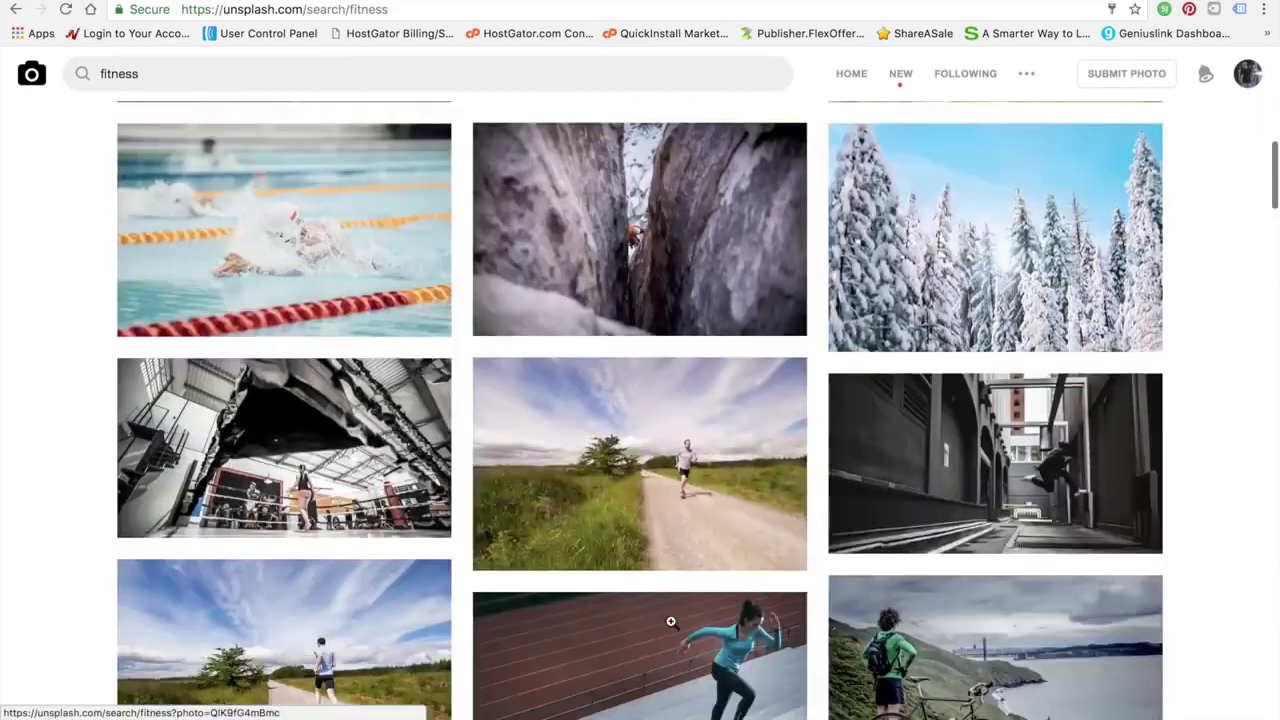
scroll(437, 557, "down", 10)
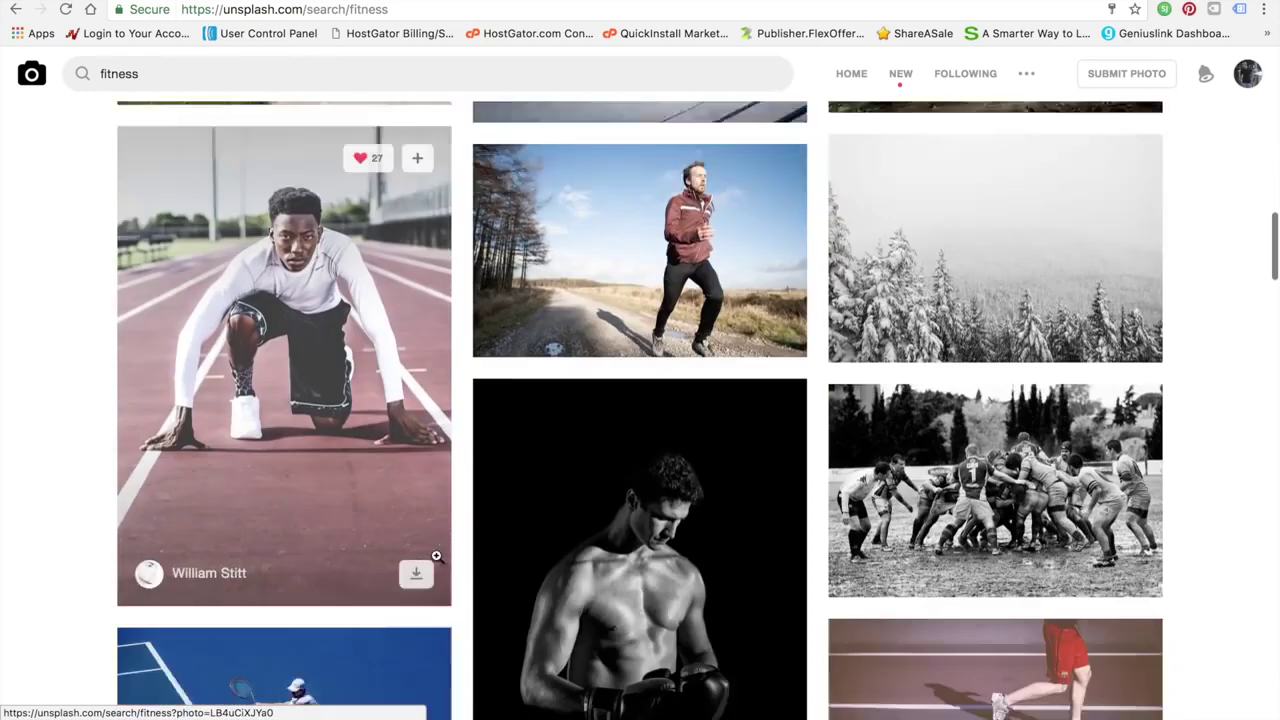
scroll(436, 555, "down", 5)
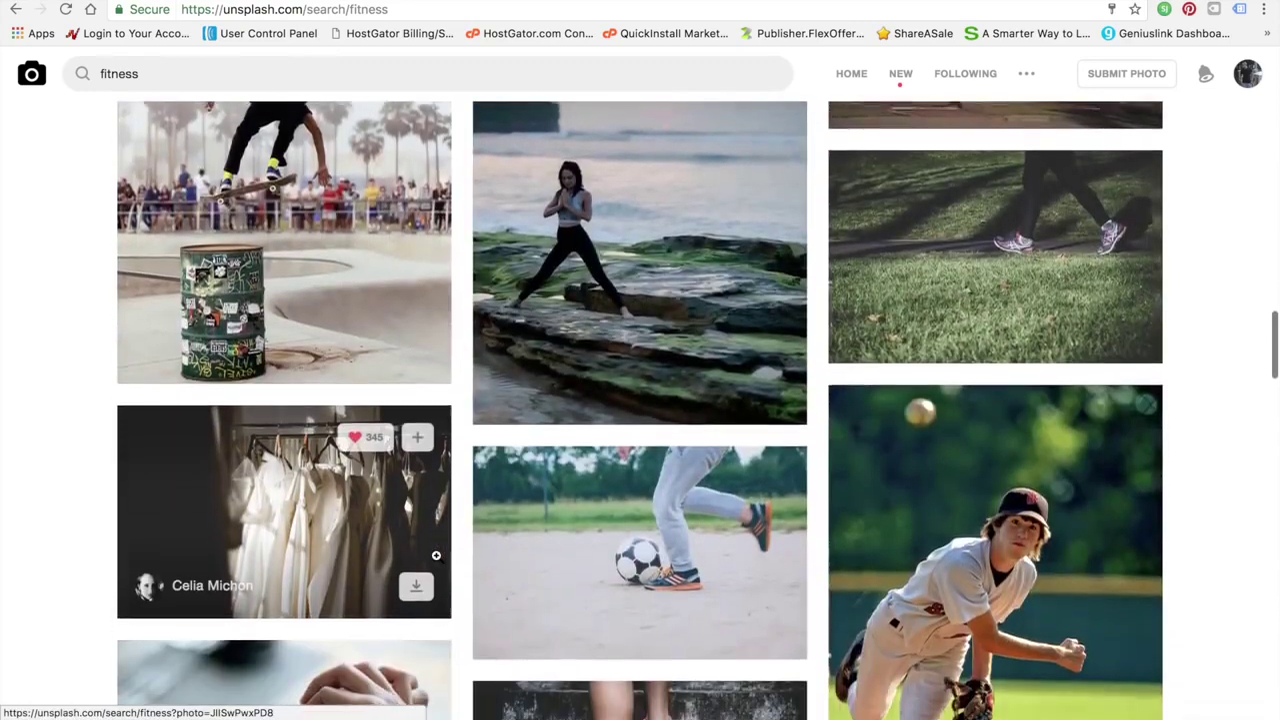
scroll(436, 555, "down", 3)
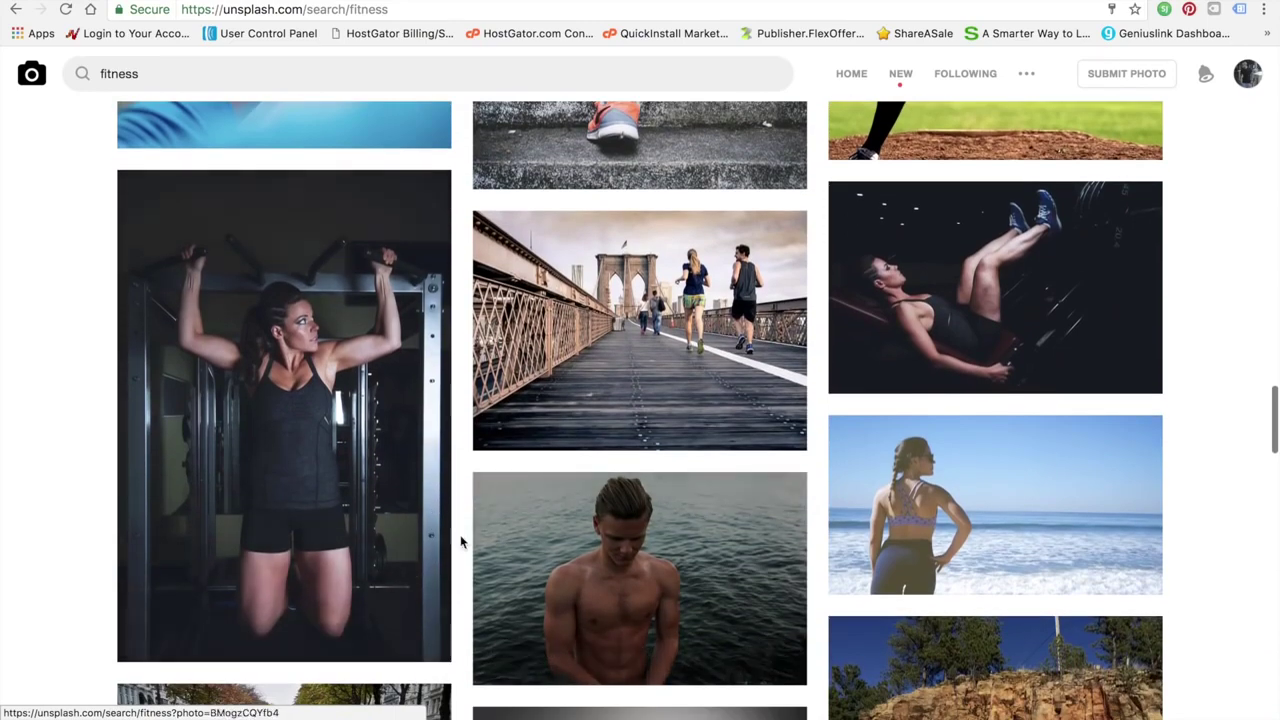
scroll(462, 541, "down", 5)
scroll(461, 541, "down", 6)
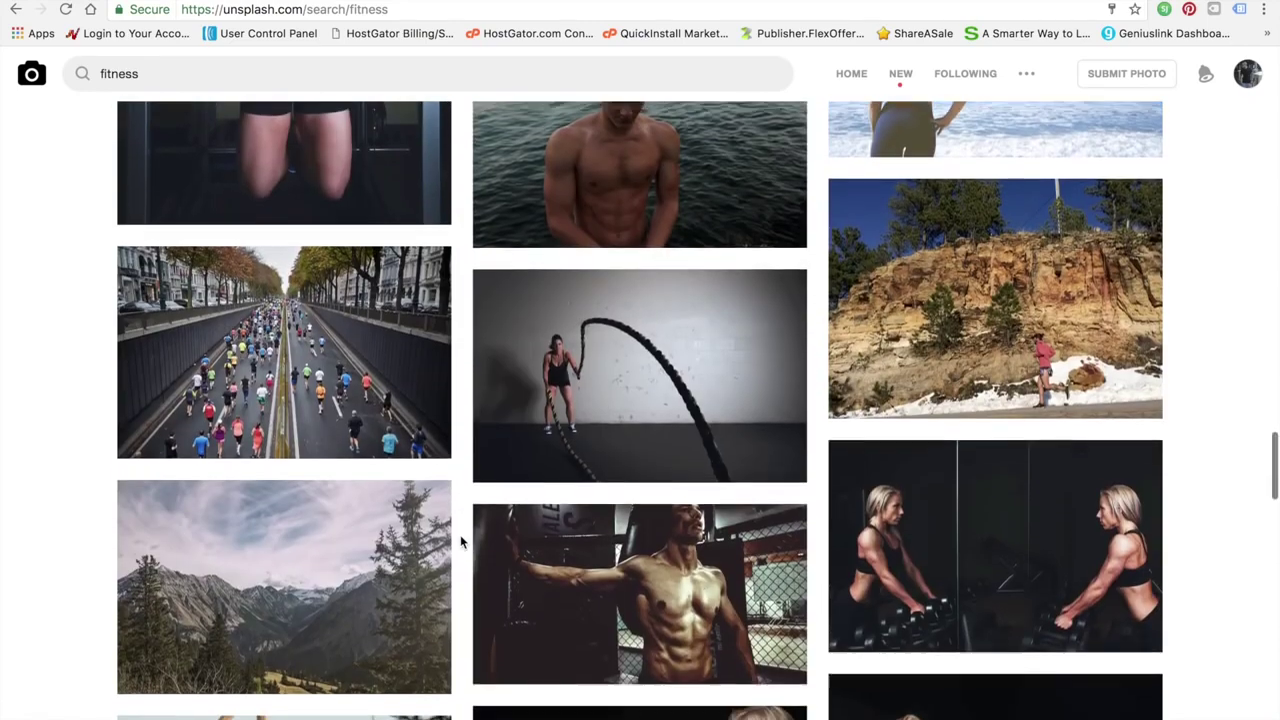
scroll(461, 541, "down", 5)
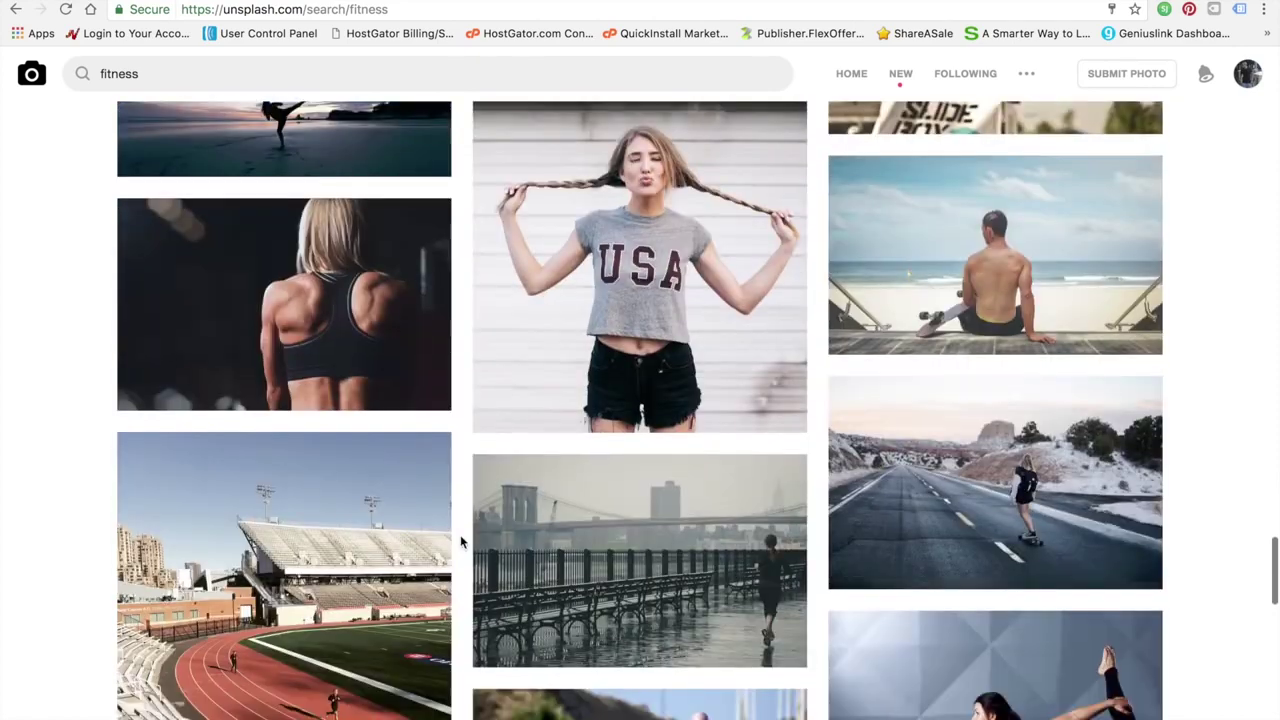
scroll(461, 541, "down", 2)
scroll(461, 541, "up", 1)
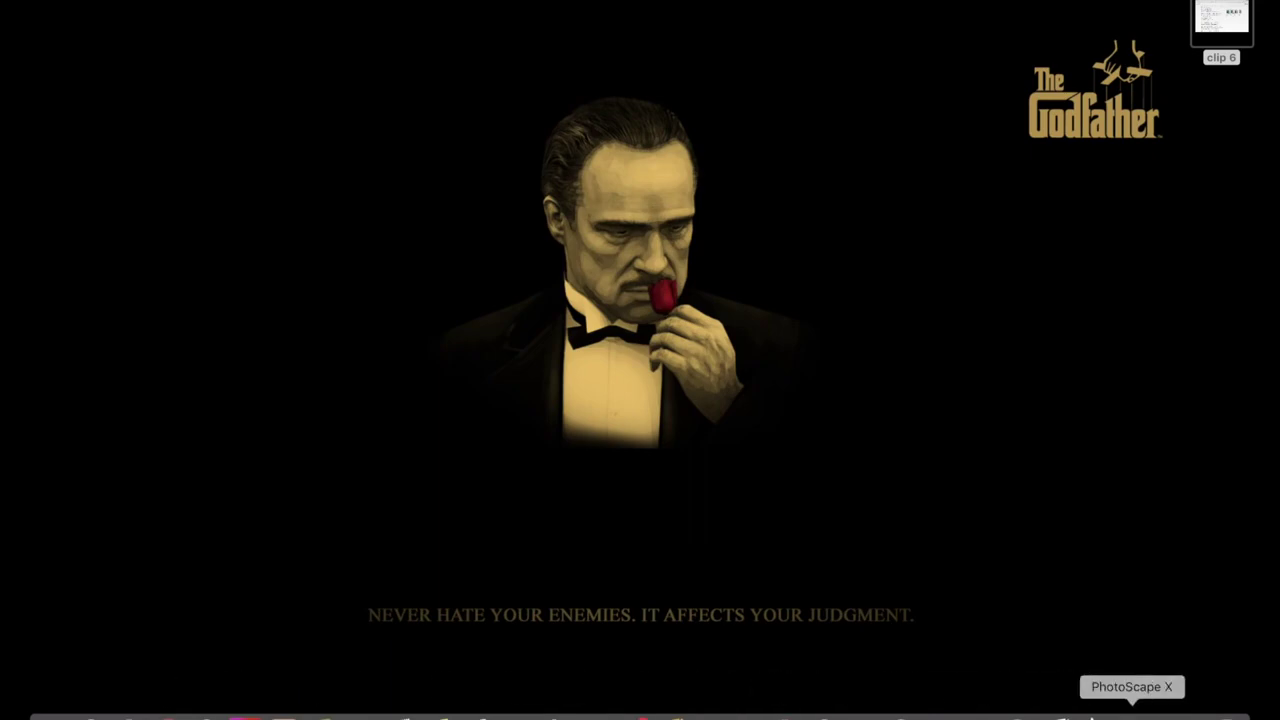
Look through the picture folders in PhotoScape X, then switch to the browser space via Mission Control
left_click(1132, 714)
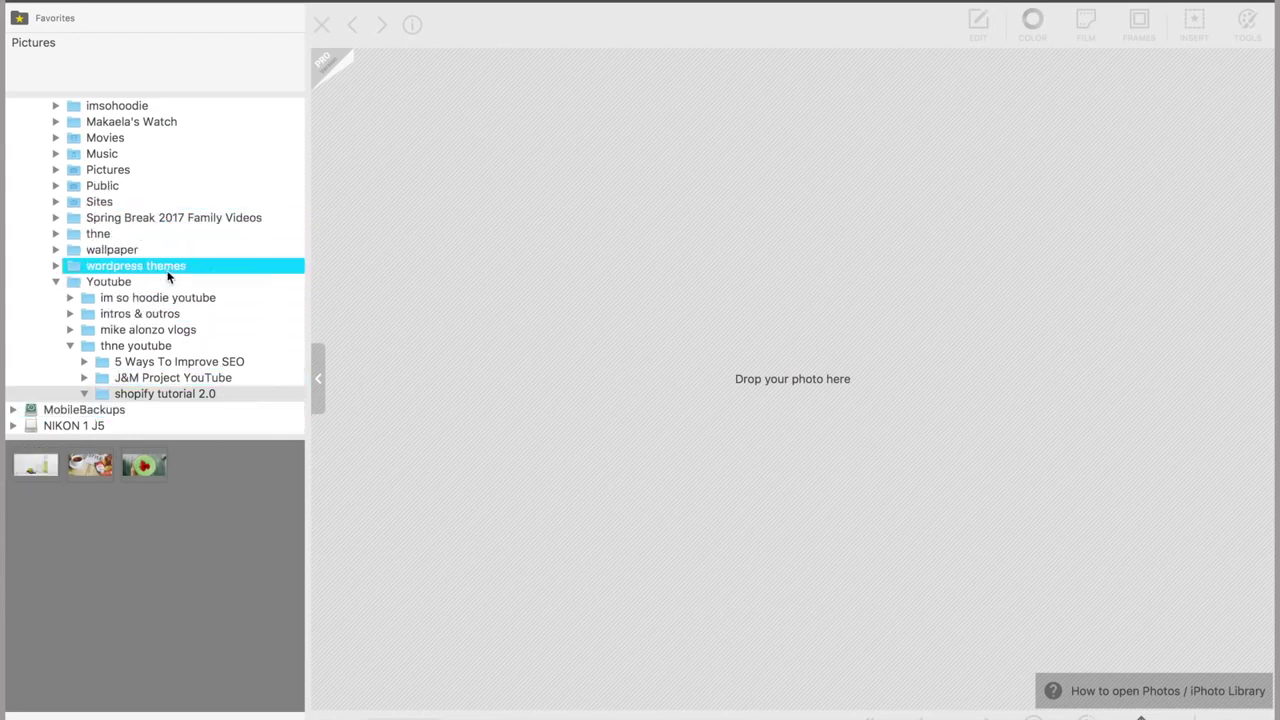
scroll(145, 284, "up", 1)
scroll(145, 284, "up", 10)
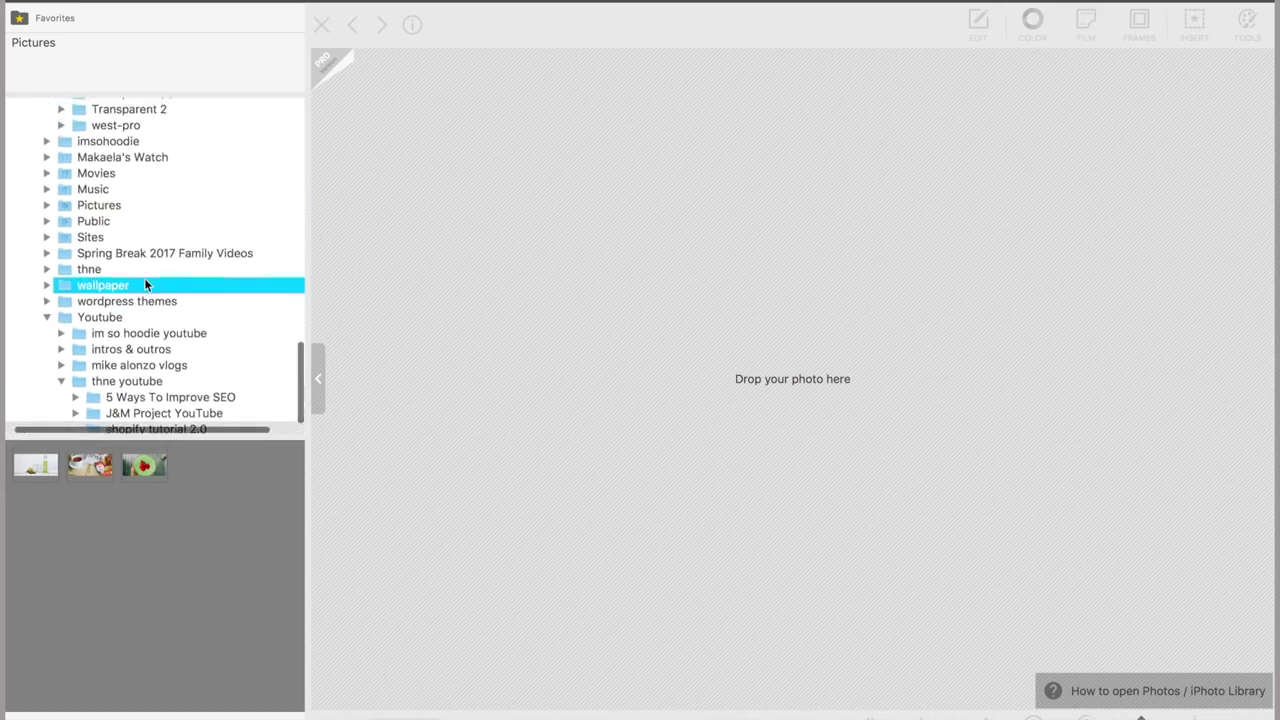
scroll(145, 284, "up", 11)
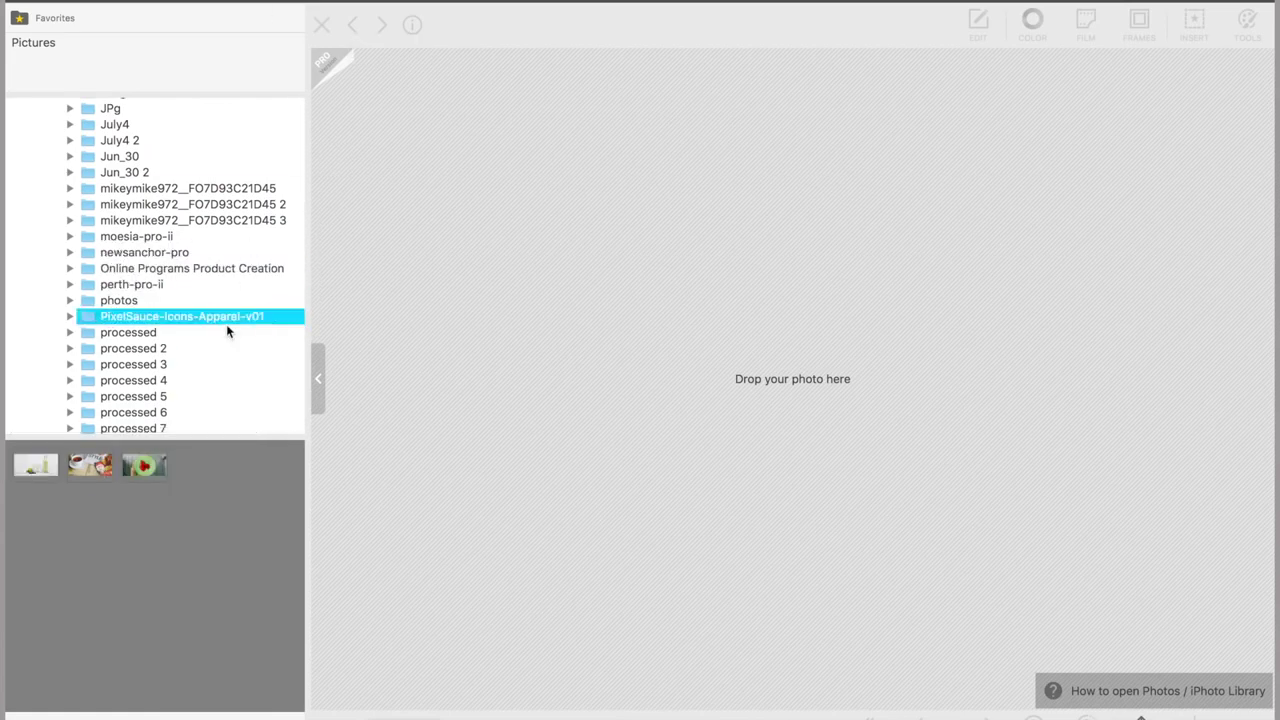
scroll(155, 330, "up", 3)
scroll(155, 330, "up", 3)
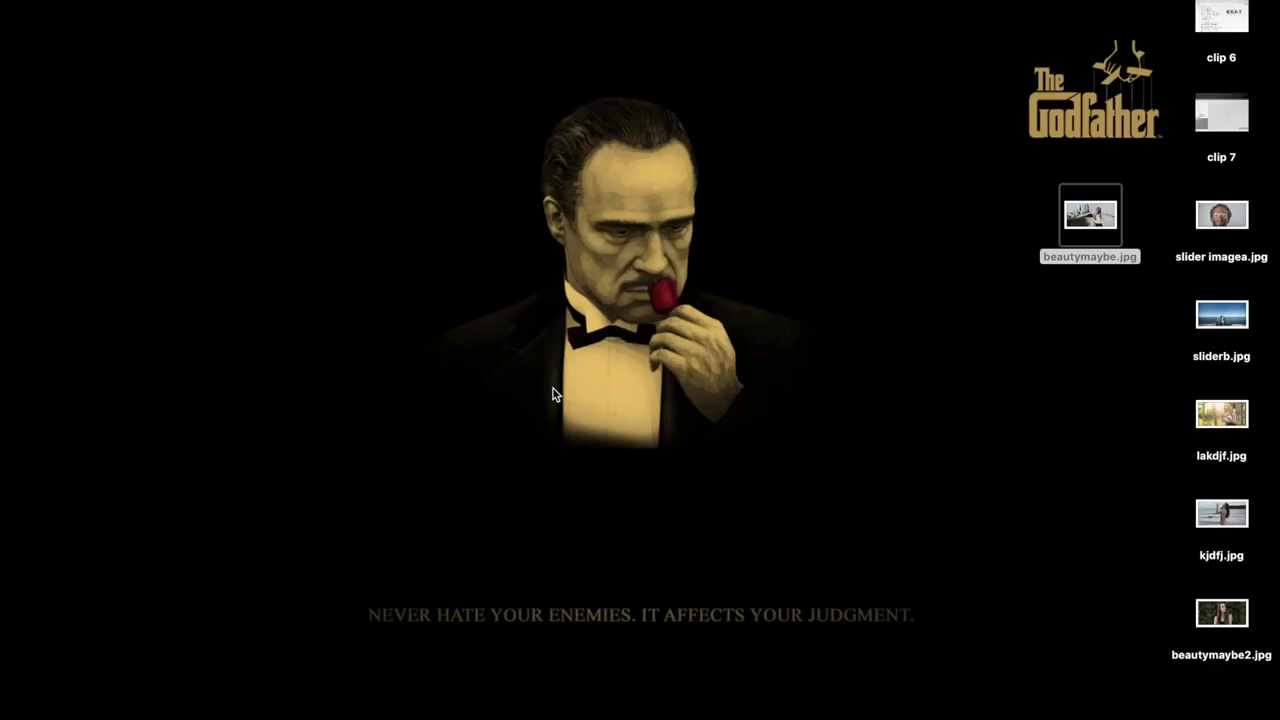
key("ctrl+Up")
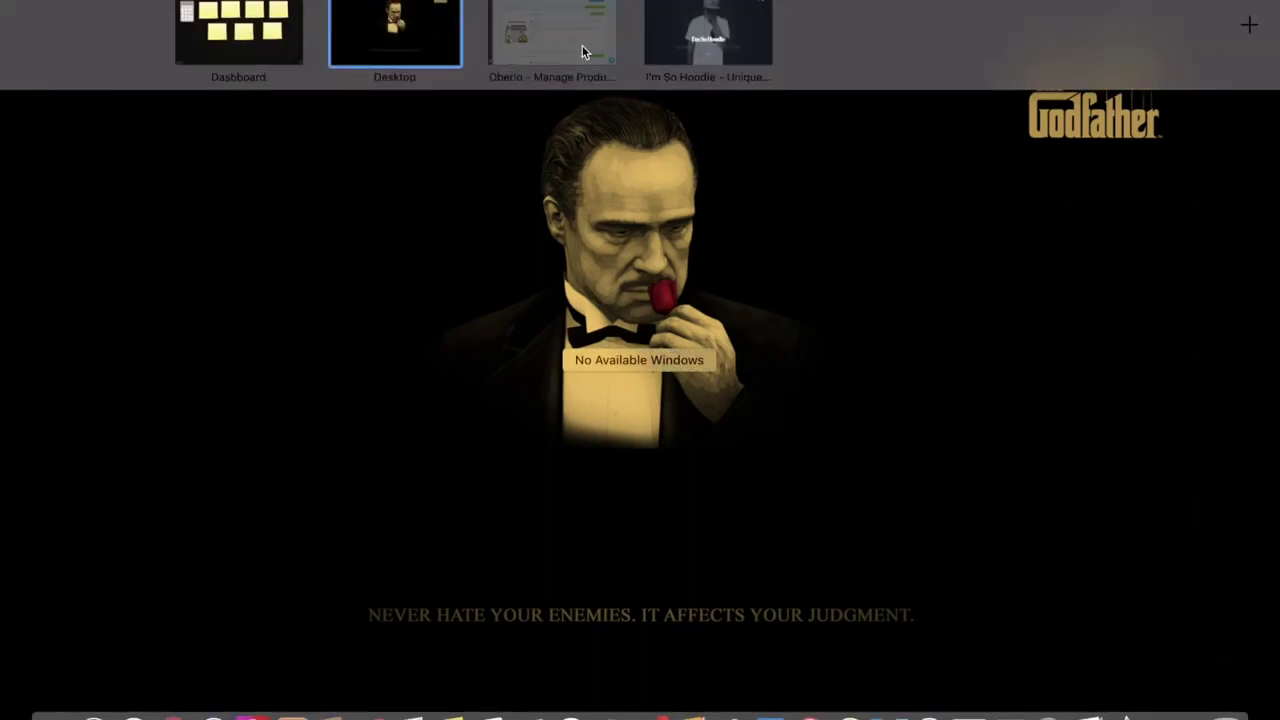
left_click(583, 50)
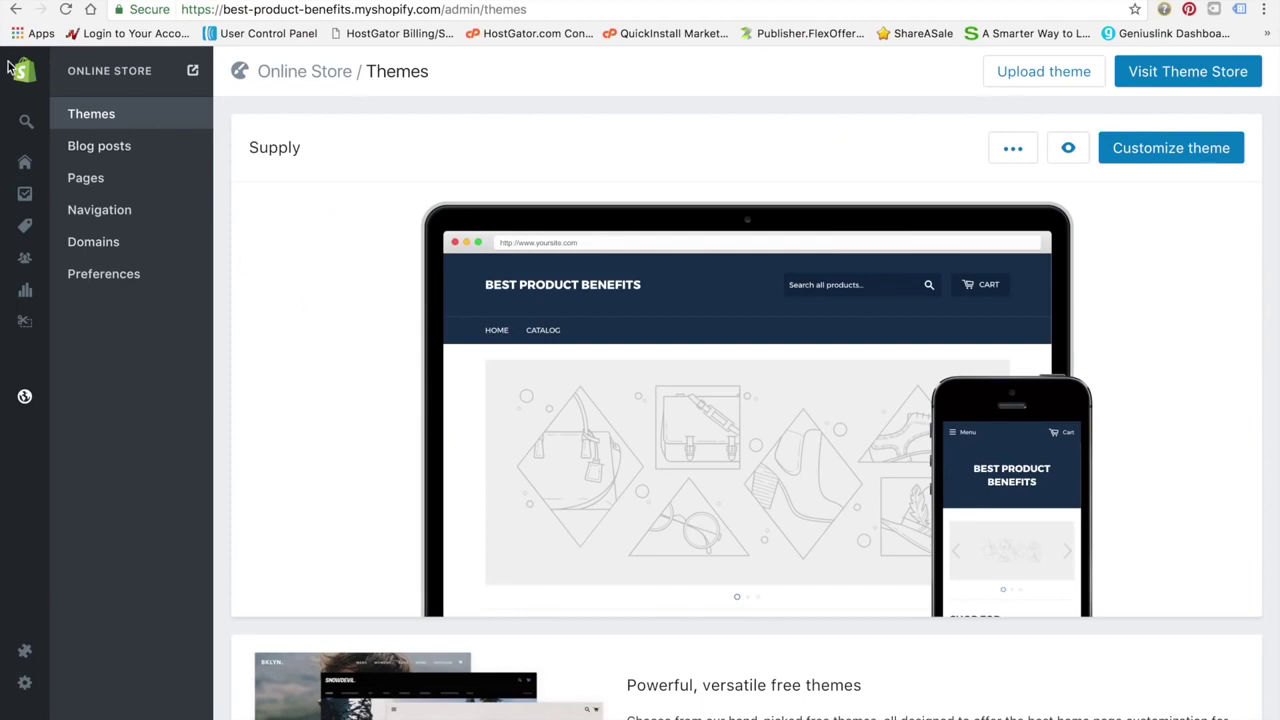
Go to Online Store and start customizing the Supply theme
mouse_move(30, 68)
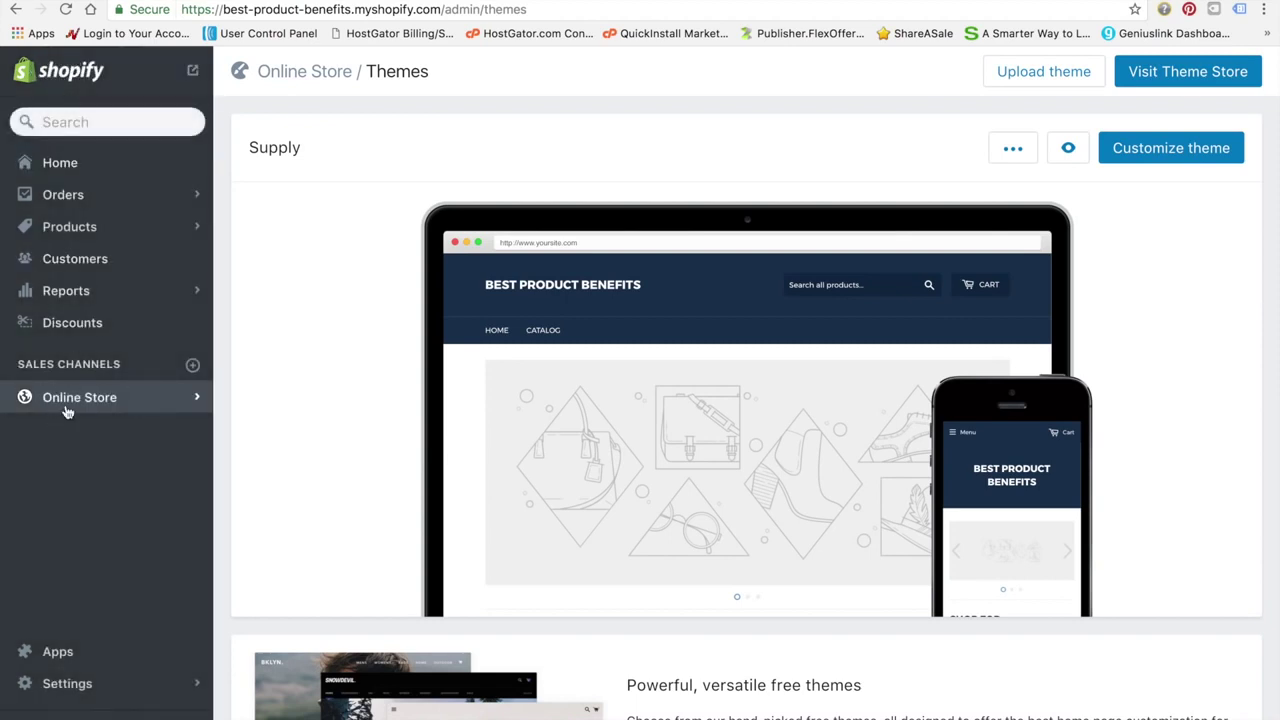
left_click(80, 400)
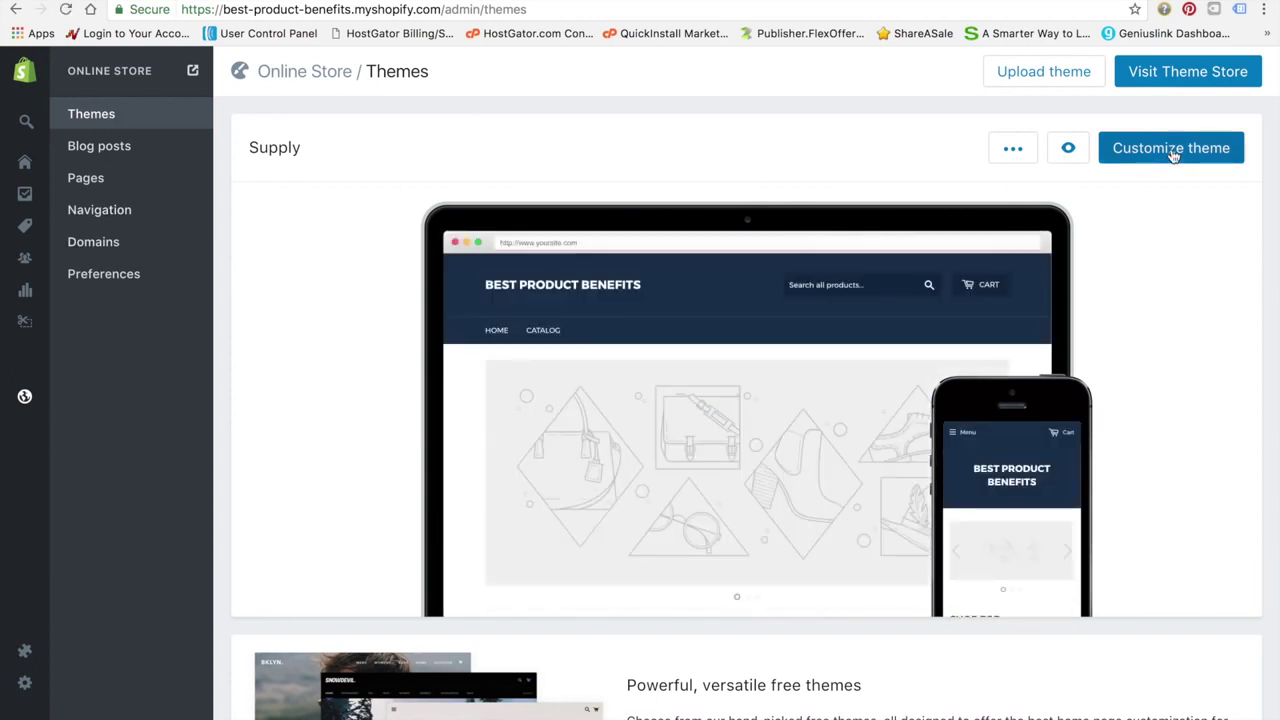
left_click(1172, 150)
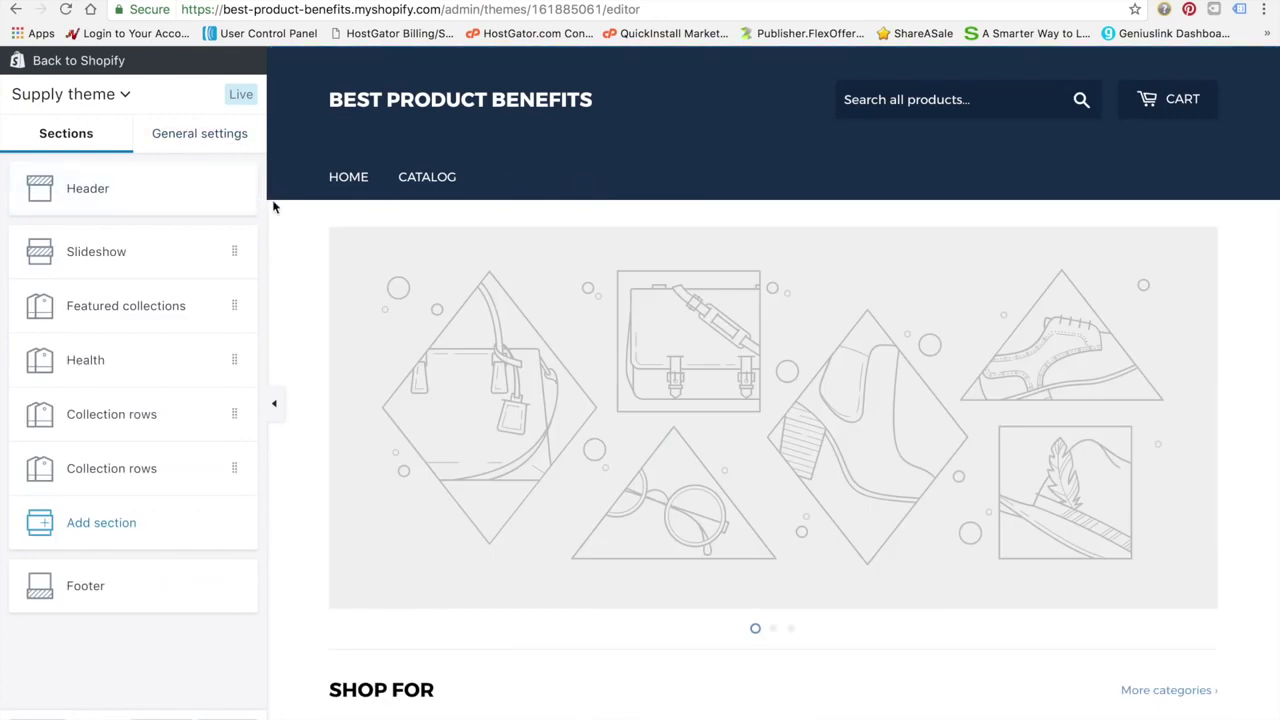
Upload beautymaybe.jpg from the Desktop as the first slideshow slide's image
left_click(157, 252)
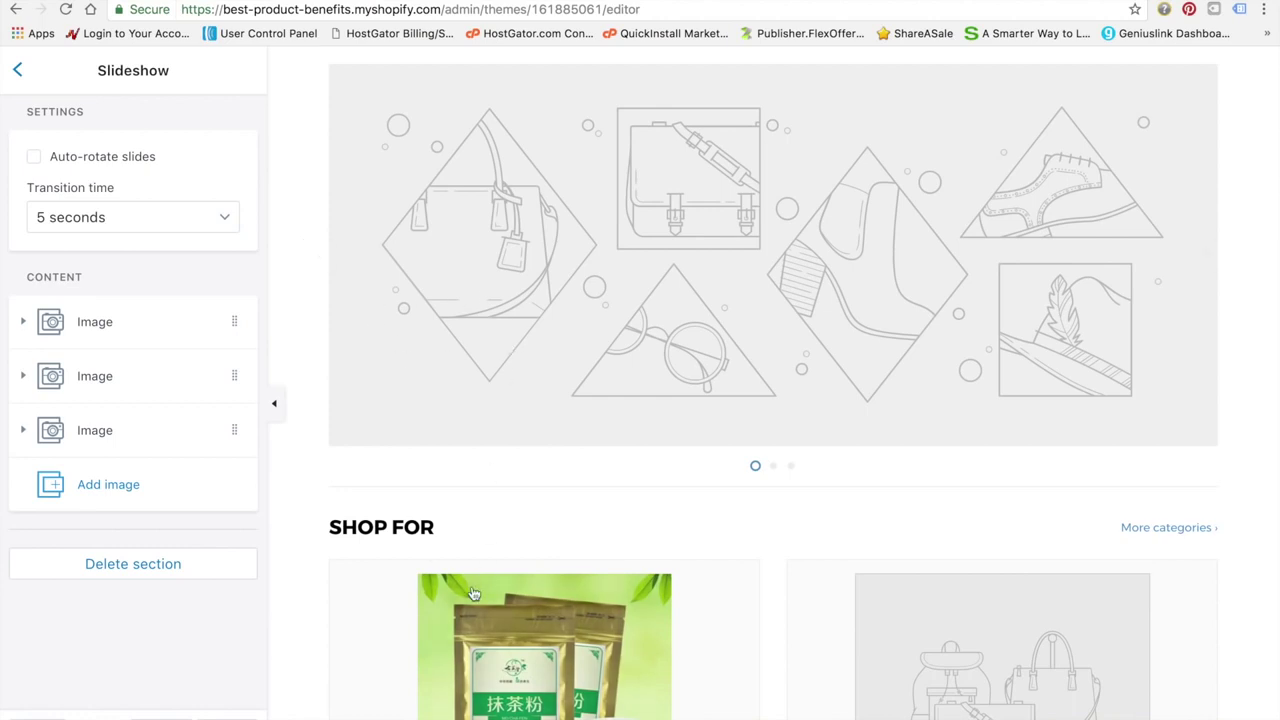
left_click(164, 330)
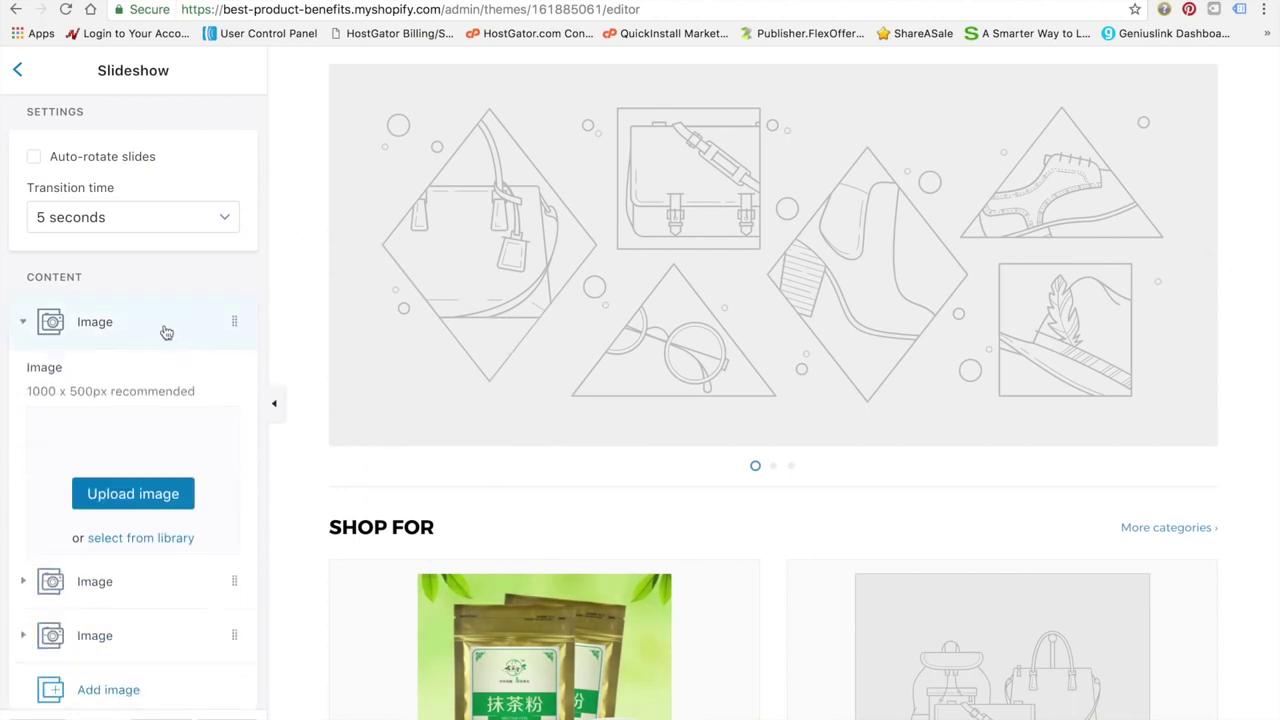
left_click(159, 506)
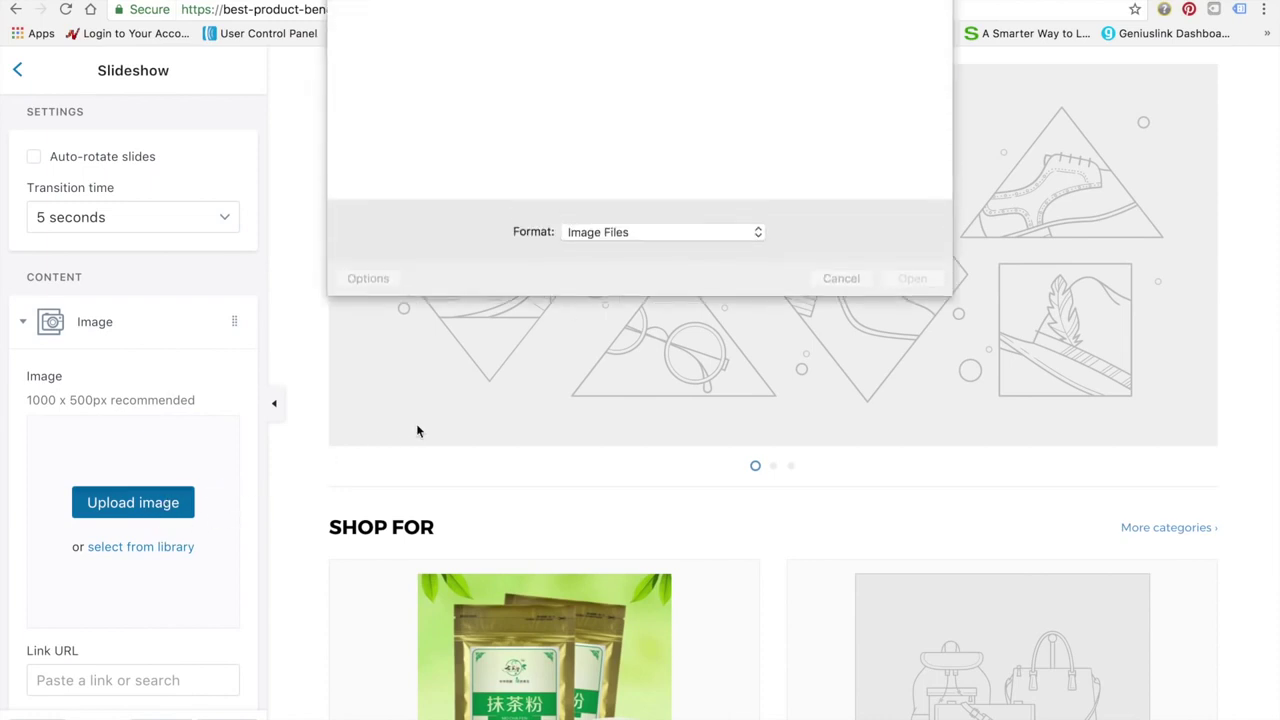
left_click(660, 2)
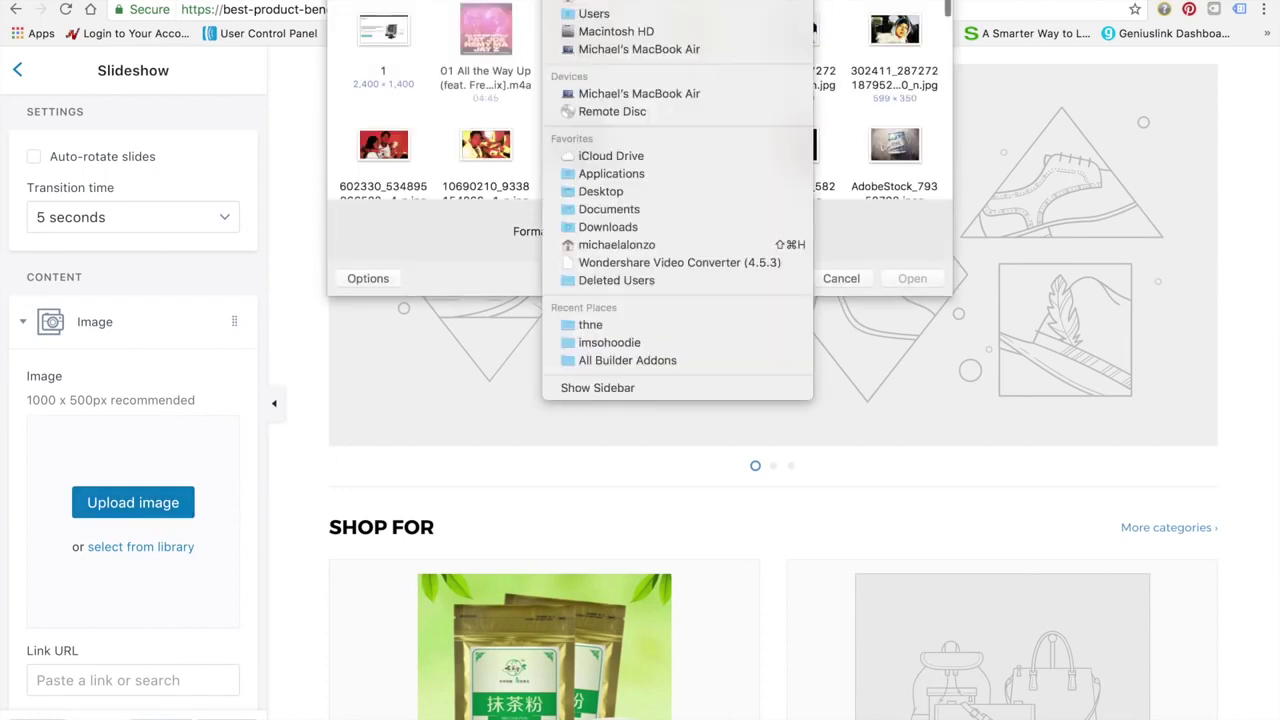
left_click(617, 195)
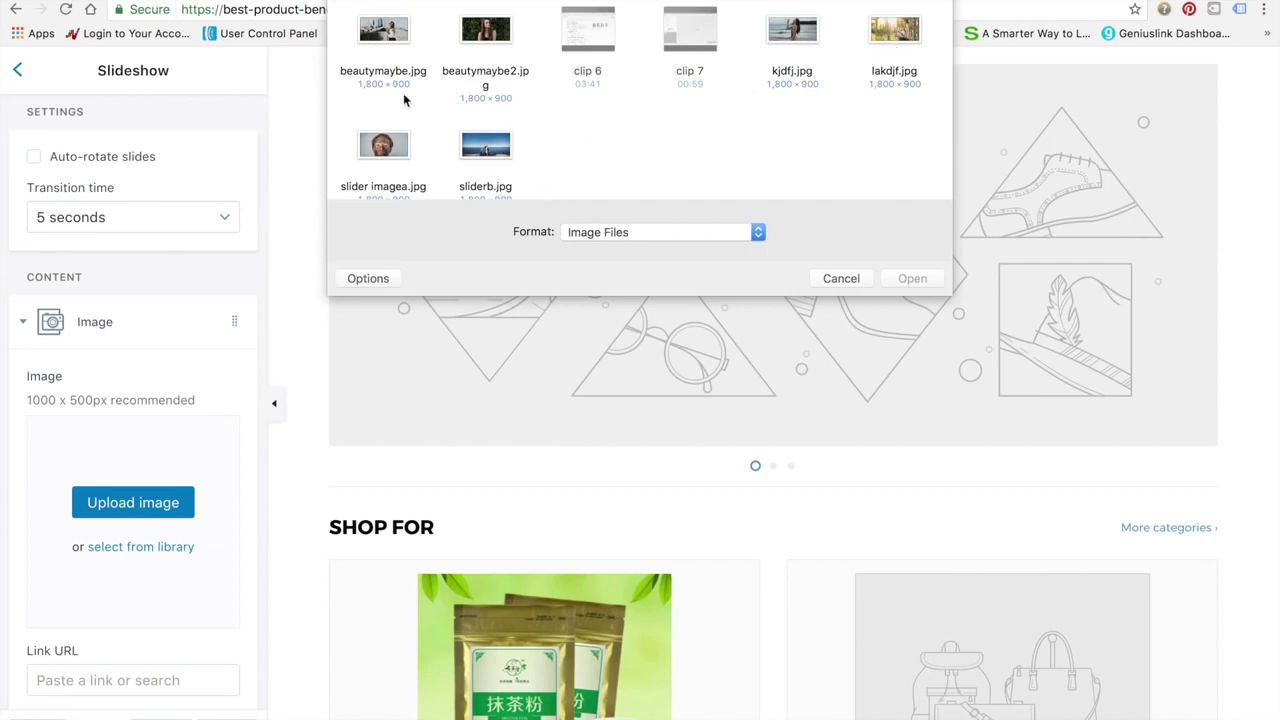
scroll(405, 132, "down", 1)
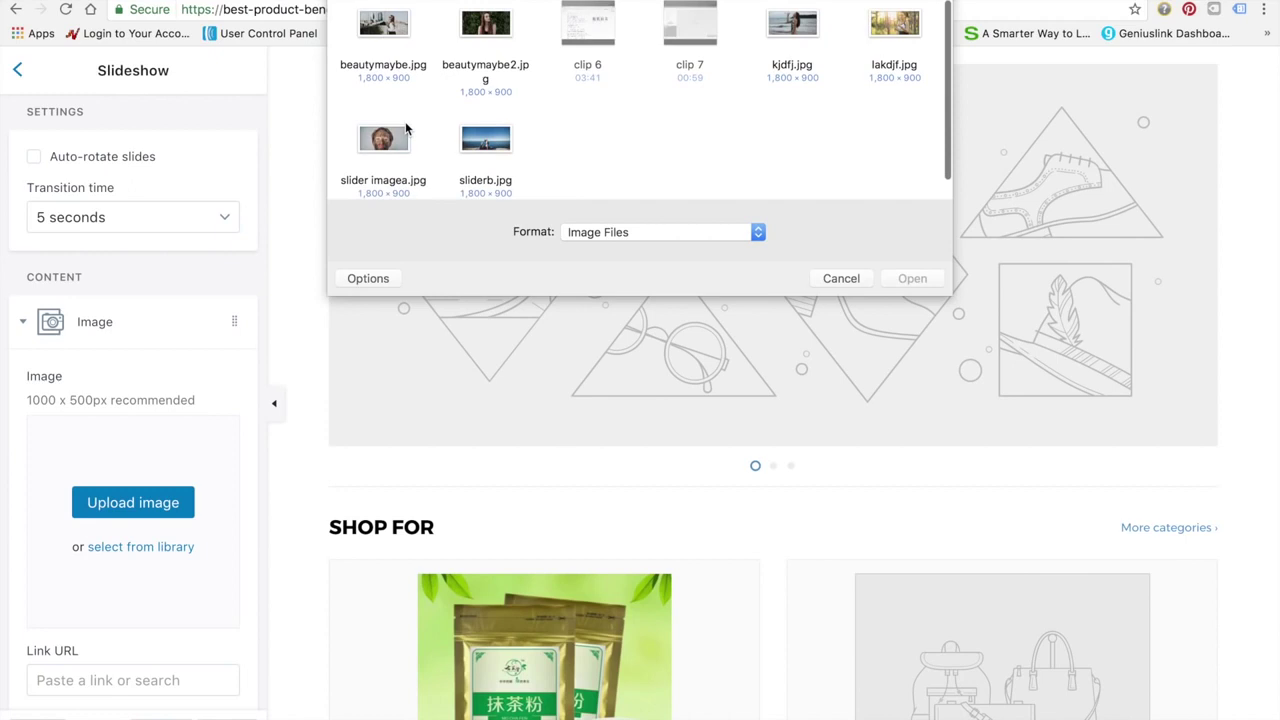
scroll(403, 126, "up", 1)
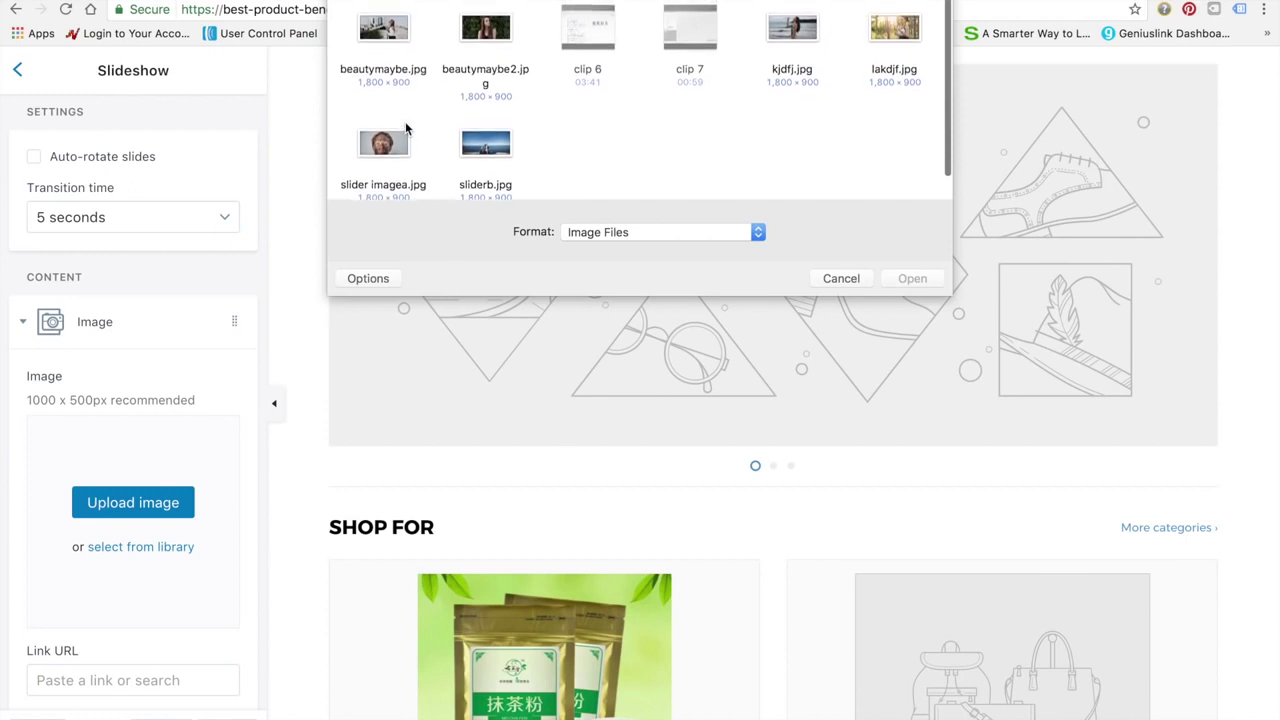
left_click(387, 38)
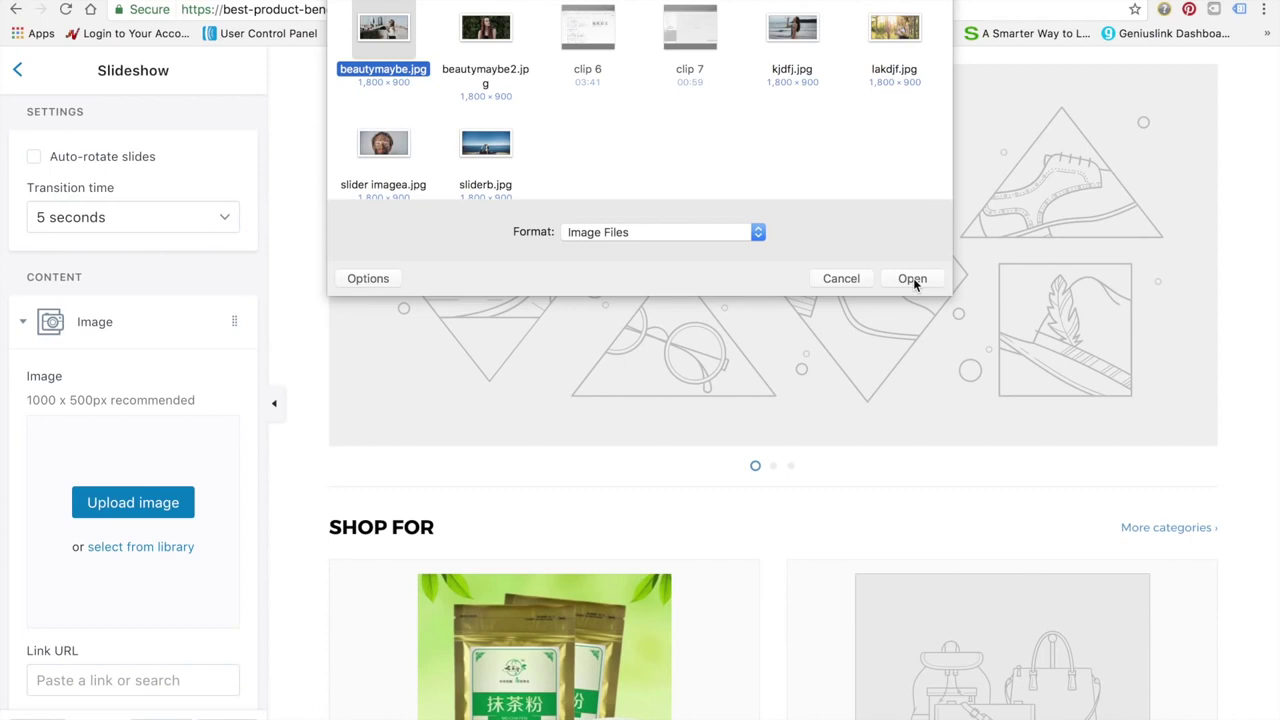
left_click(912, 279)
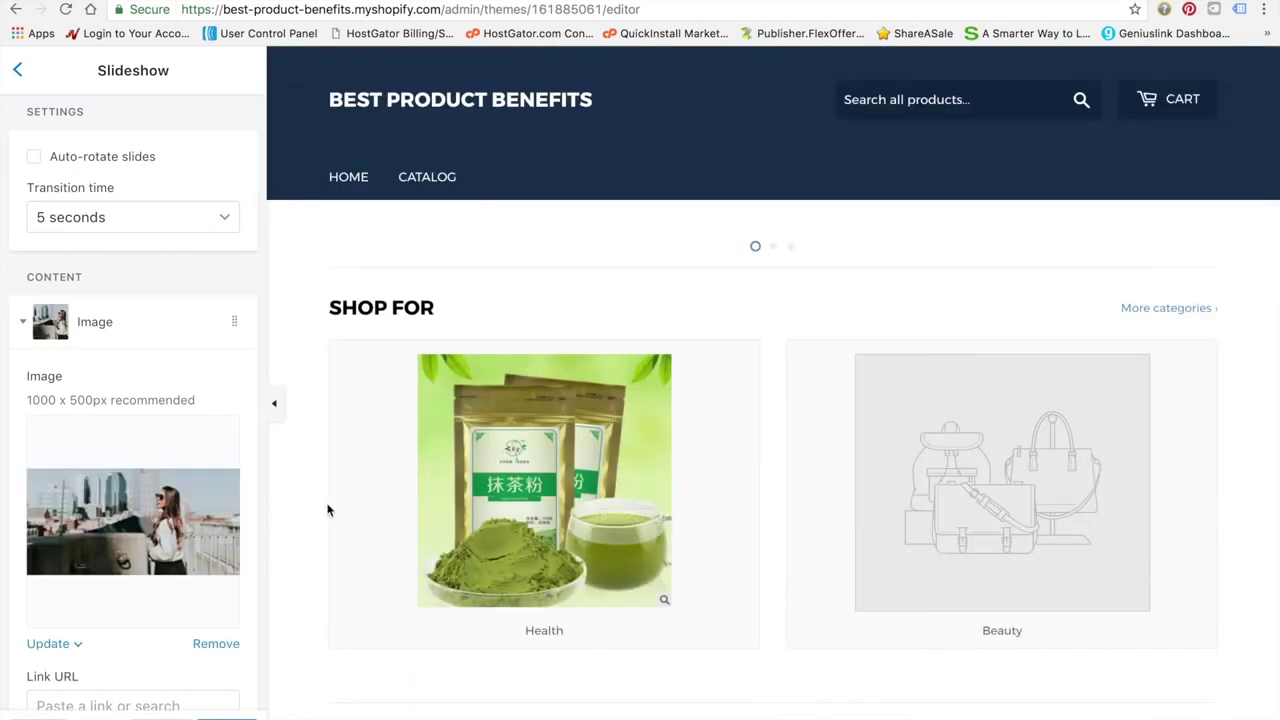
scroll(276, 531, "down", 3)
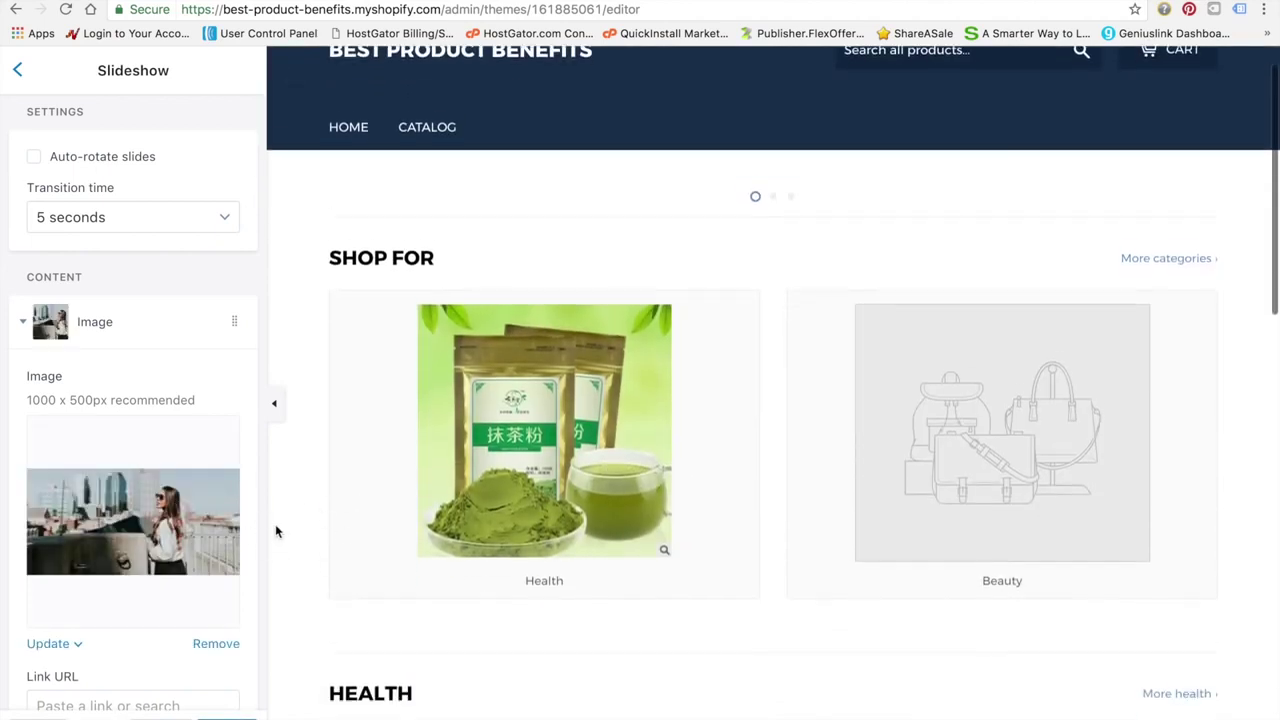
scroll(275, 524, "up", 2)
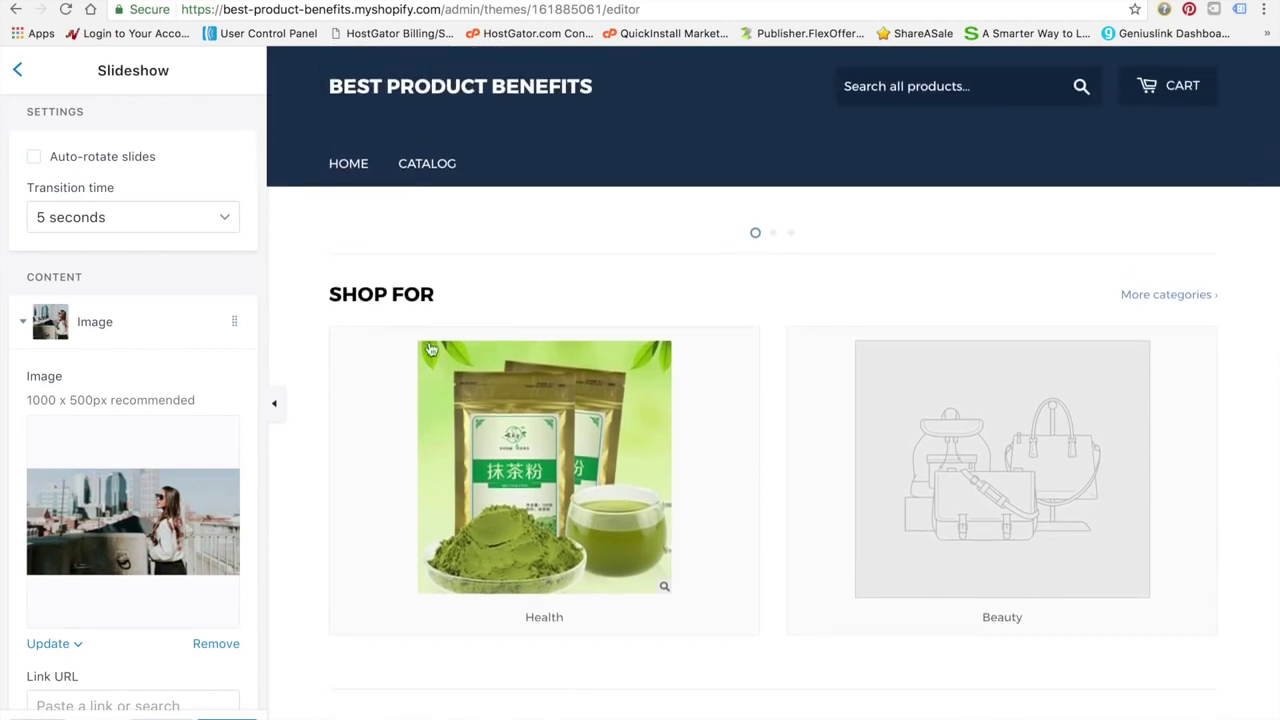
scroll(420, 352, "up", 1)
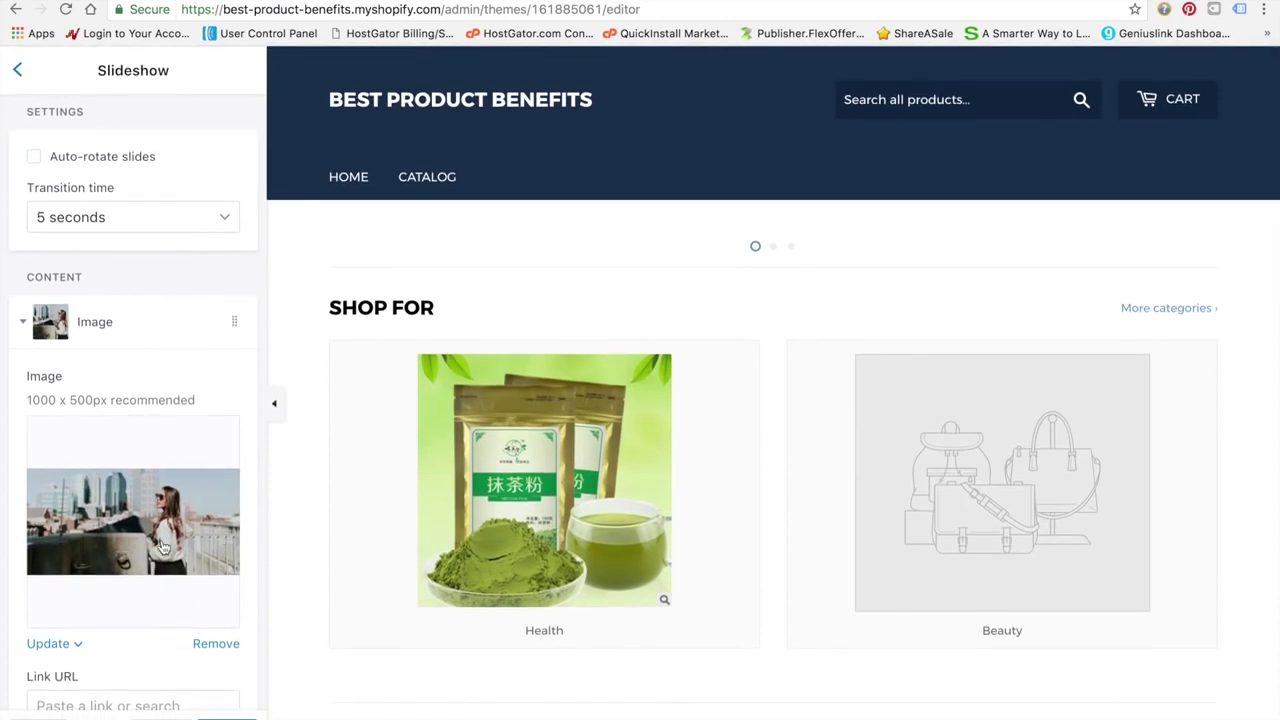
Upload kjdfj.jpg as the second slideshow slide's image
left_click(24, 328)
left_click(166, 380)
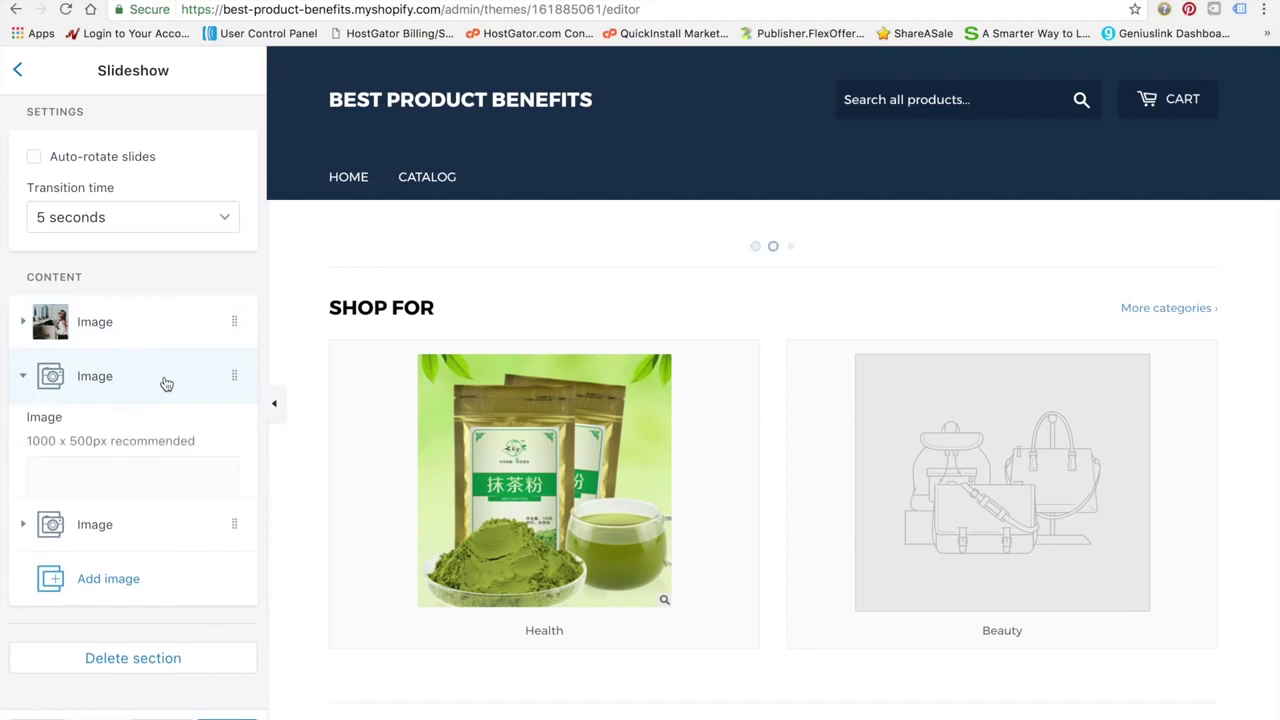
left_click(133, 558)
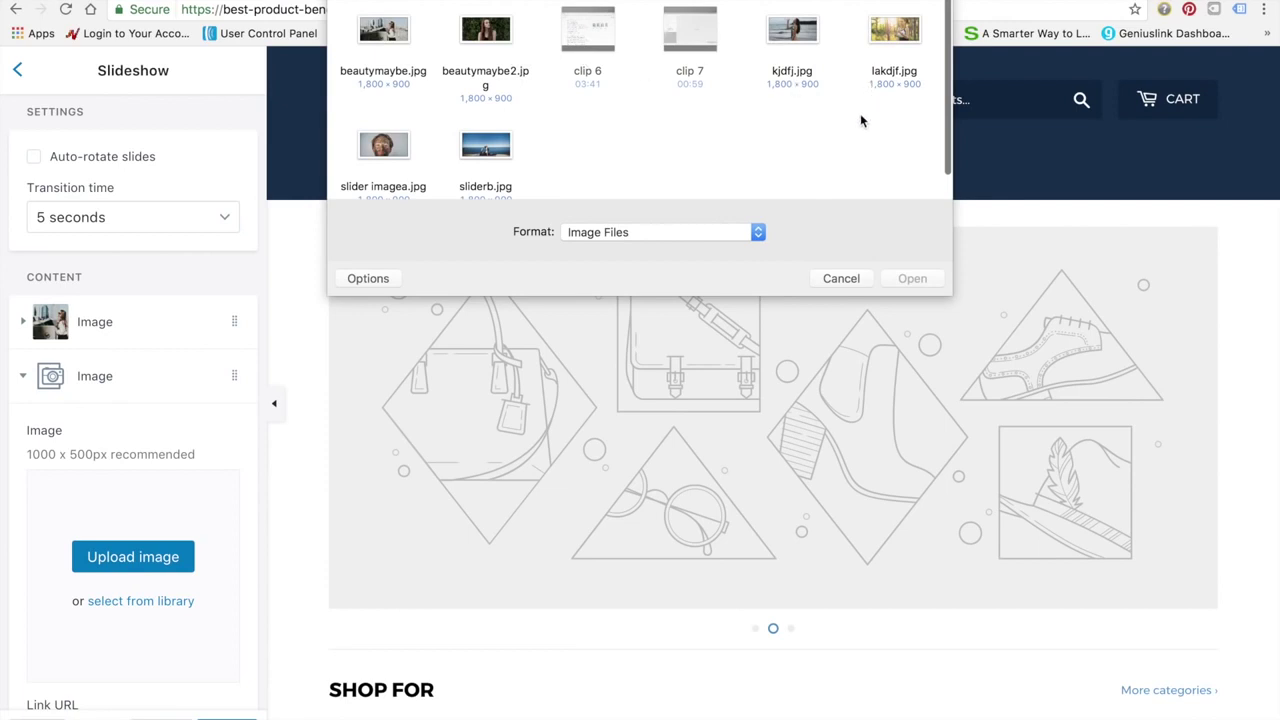
left_click(797, 38)
left_click(907, 278)
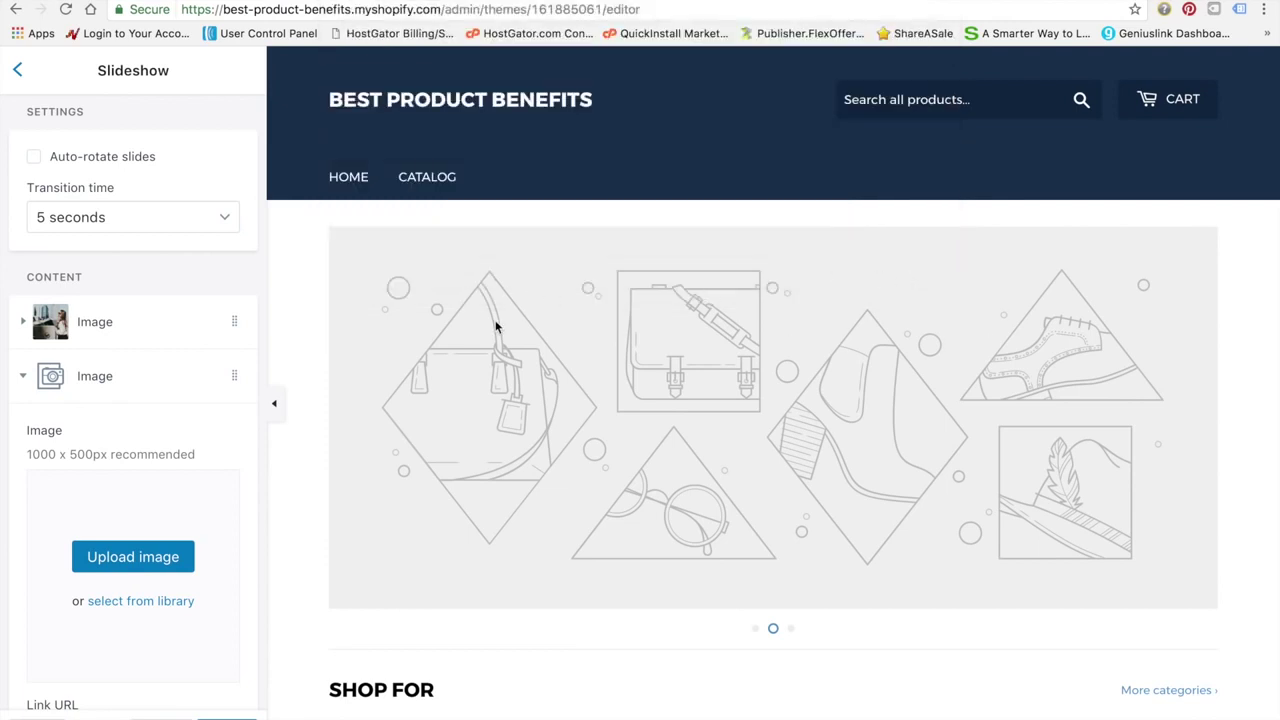
Upload sliderb.jpg as the third slideshow slide's image
left_click(33, 383)
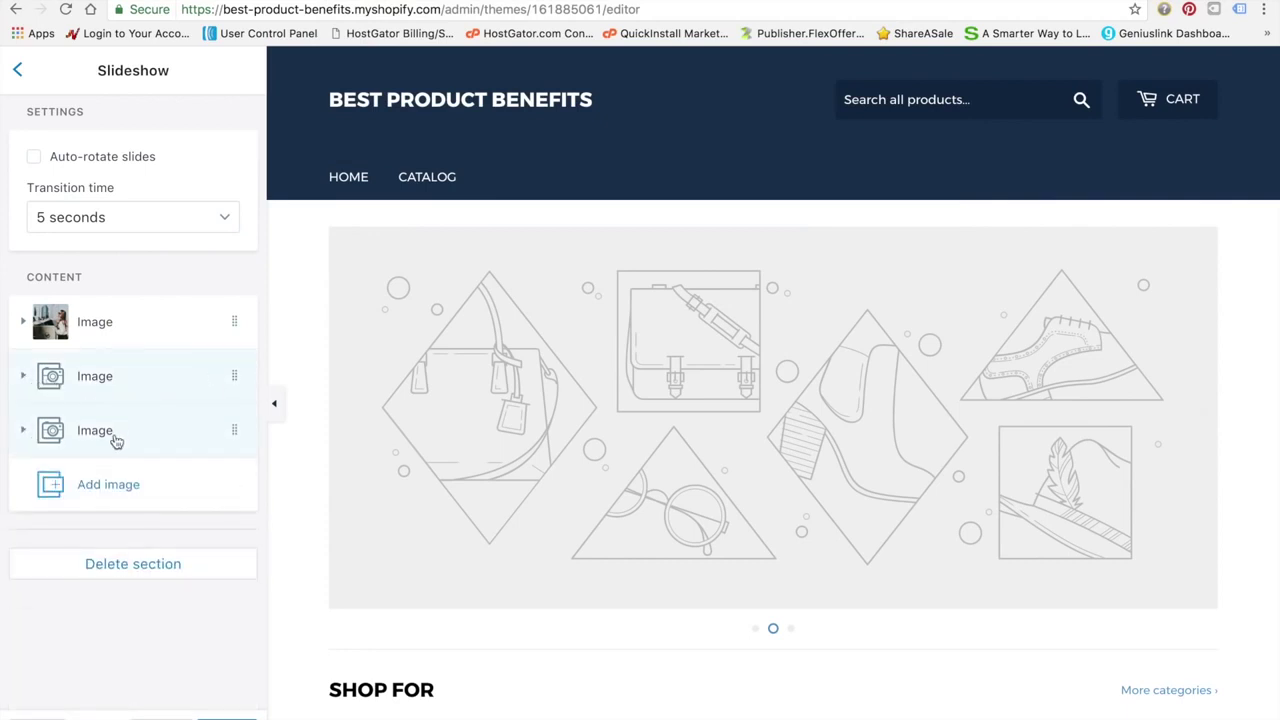
left_click(115, 438)
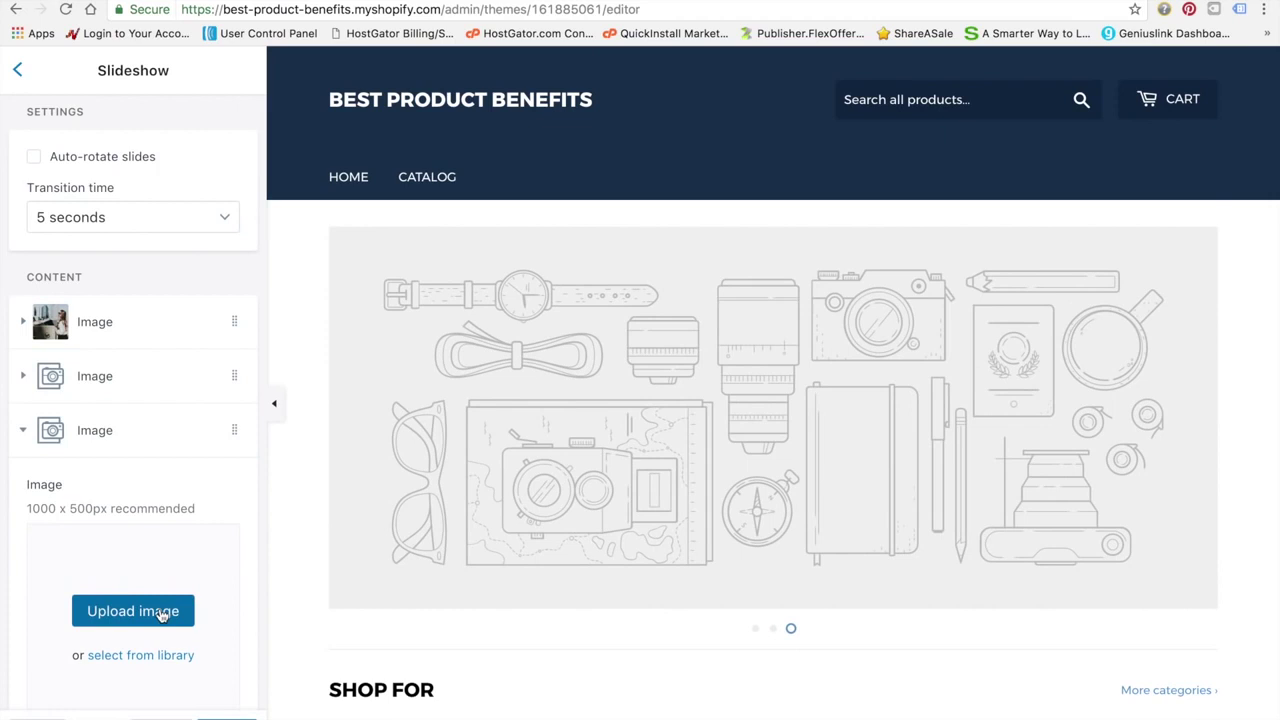
left_click(160, 614)
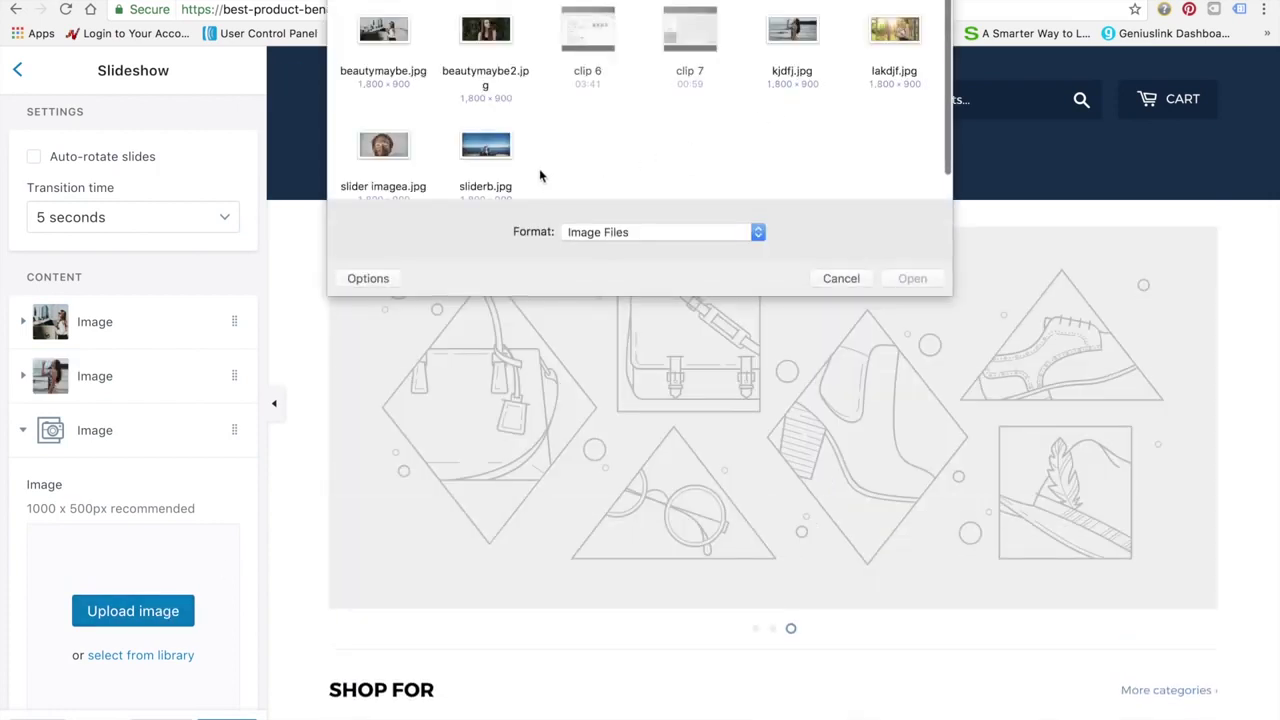
left_click(485, 150)
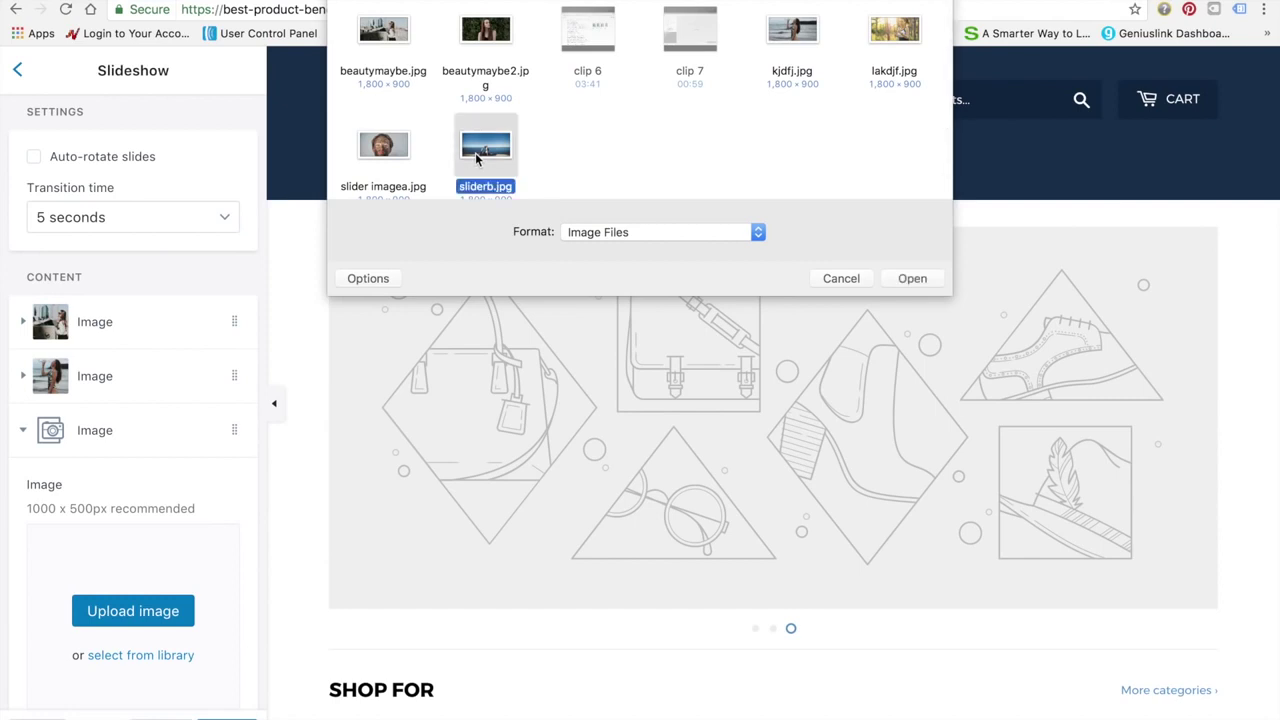
left_click(896, 282)
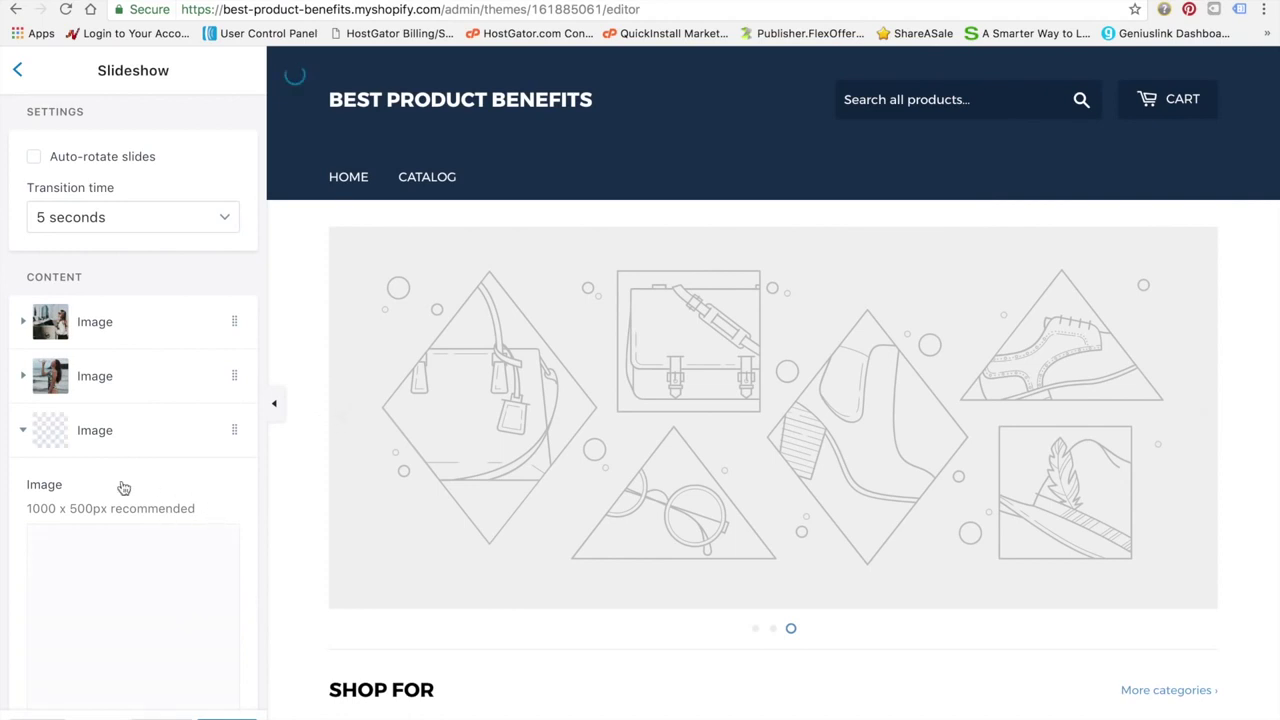
scroll(125, 513, "down", 1)
scroll(125, 513, "down", 5)
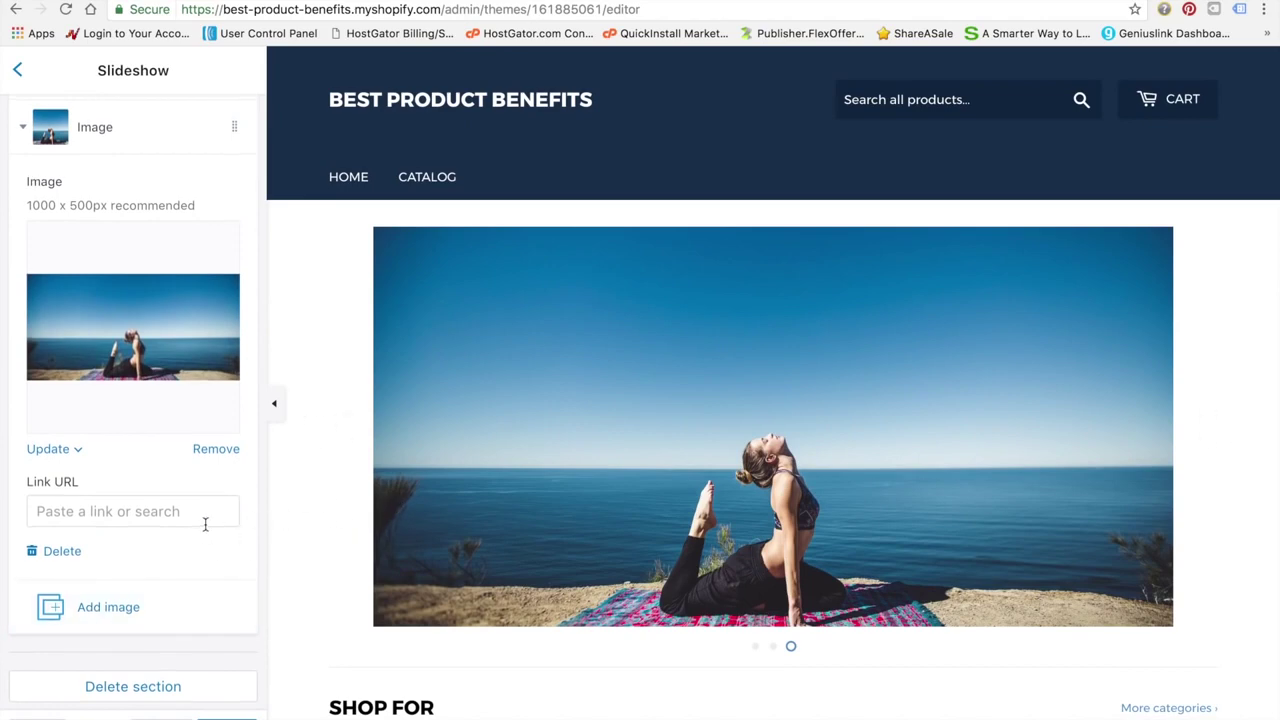
scroll(205, 525, "up", 6)
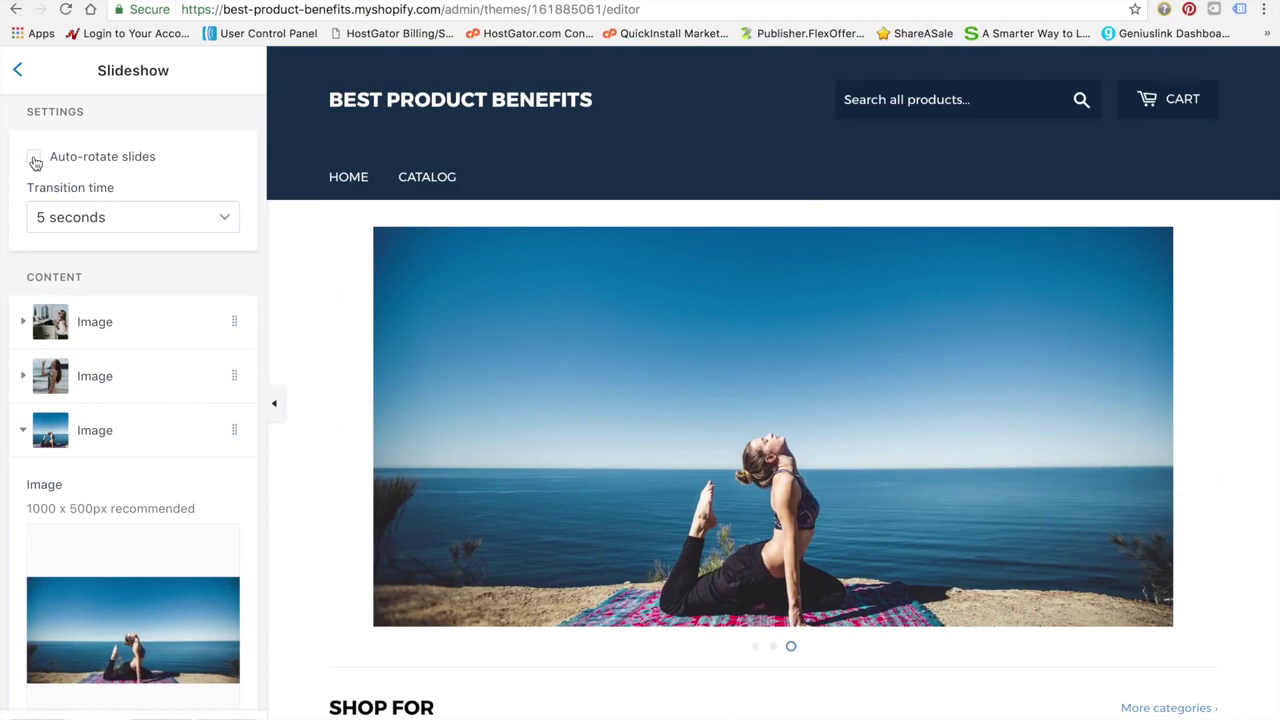
Enable Auto-rotate slides every 5 seconds and save the theme
left_click(34, 157)
scroll(127, 453, "down", 5)
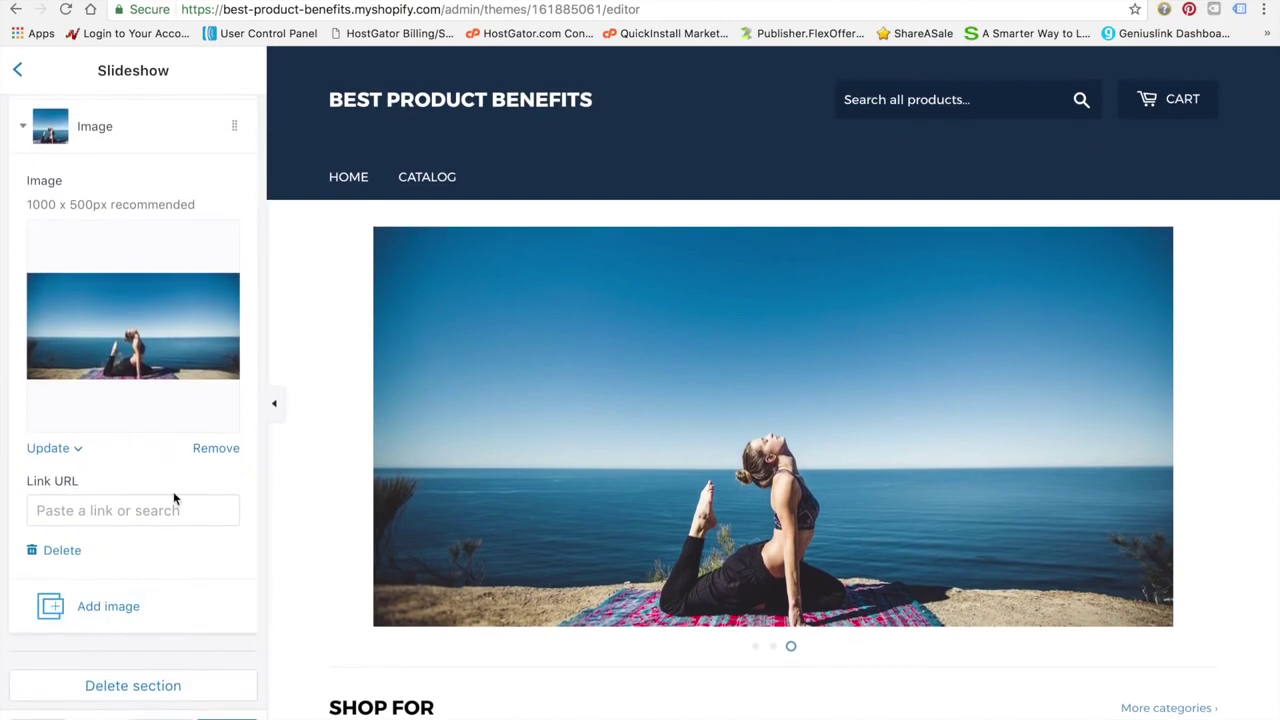
scroll(173, 491, "up", 5)
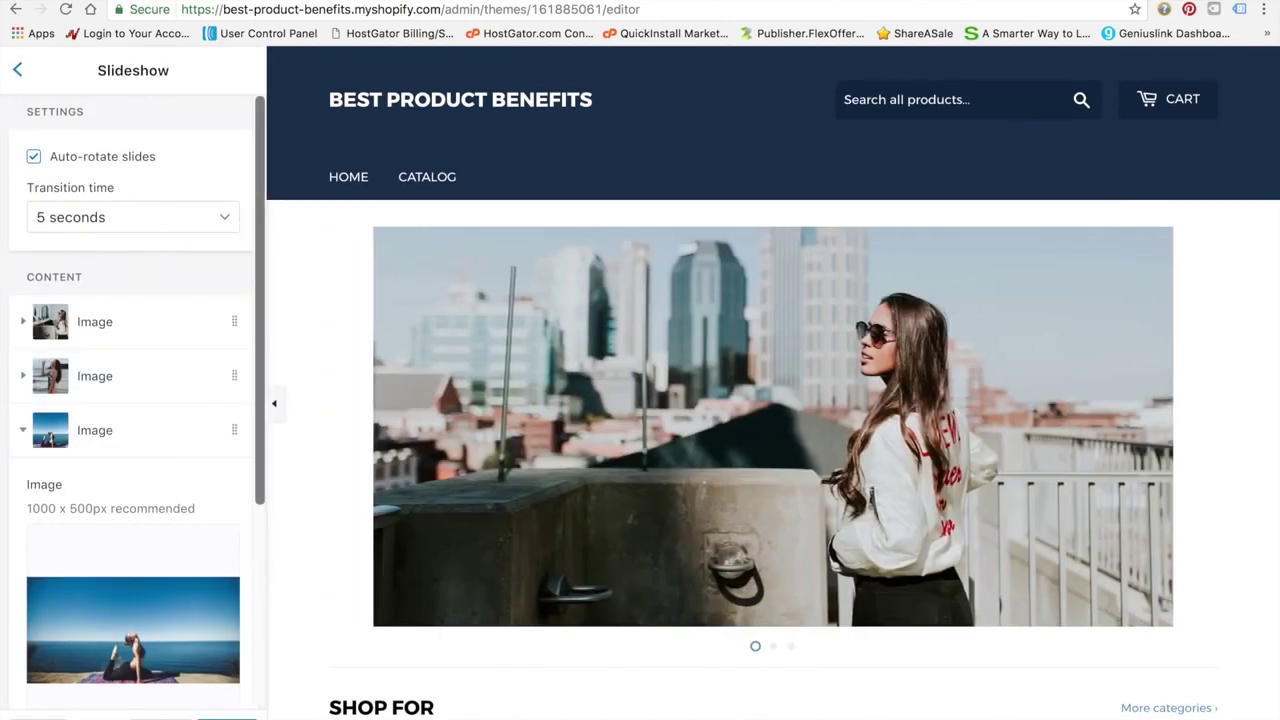
left_click(227, 718)
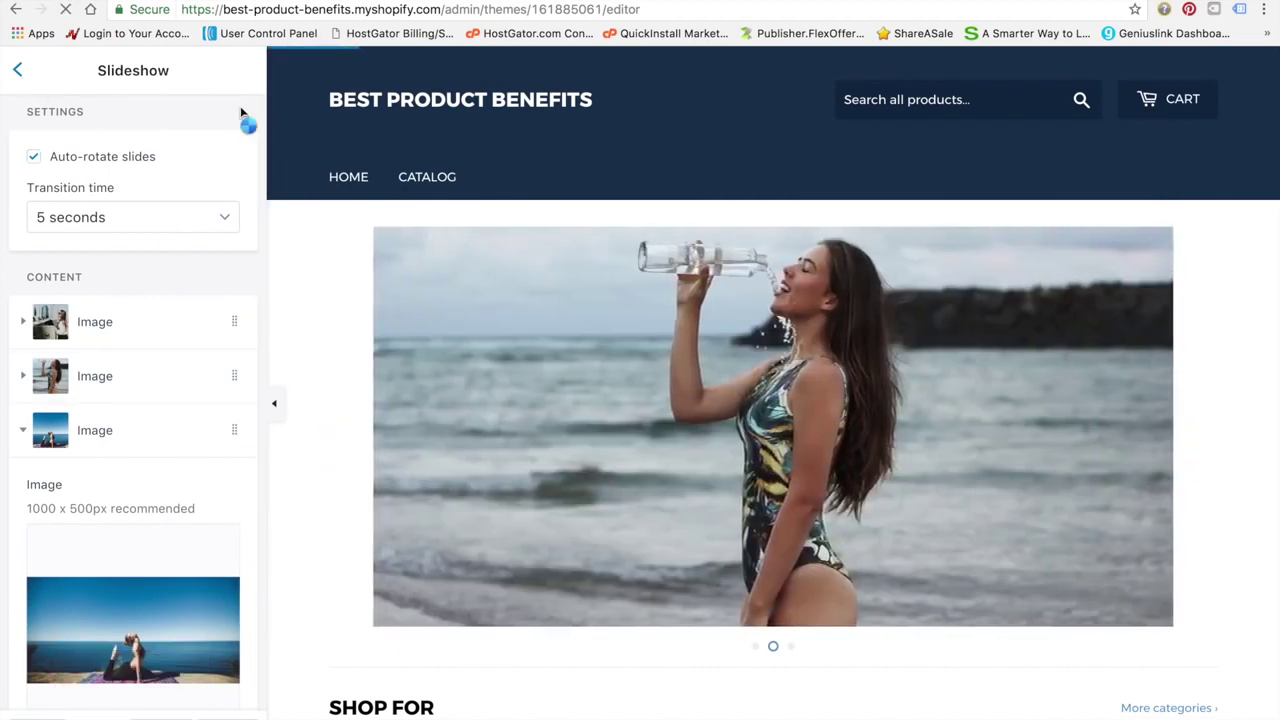
Scroll through the Supply store preview while the slideshow rotates
mouse_move(665, 1)
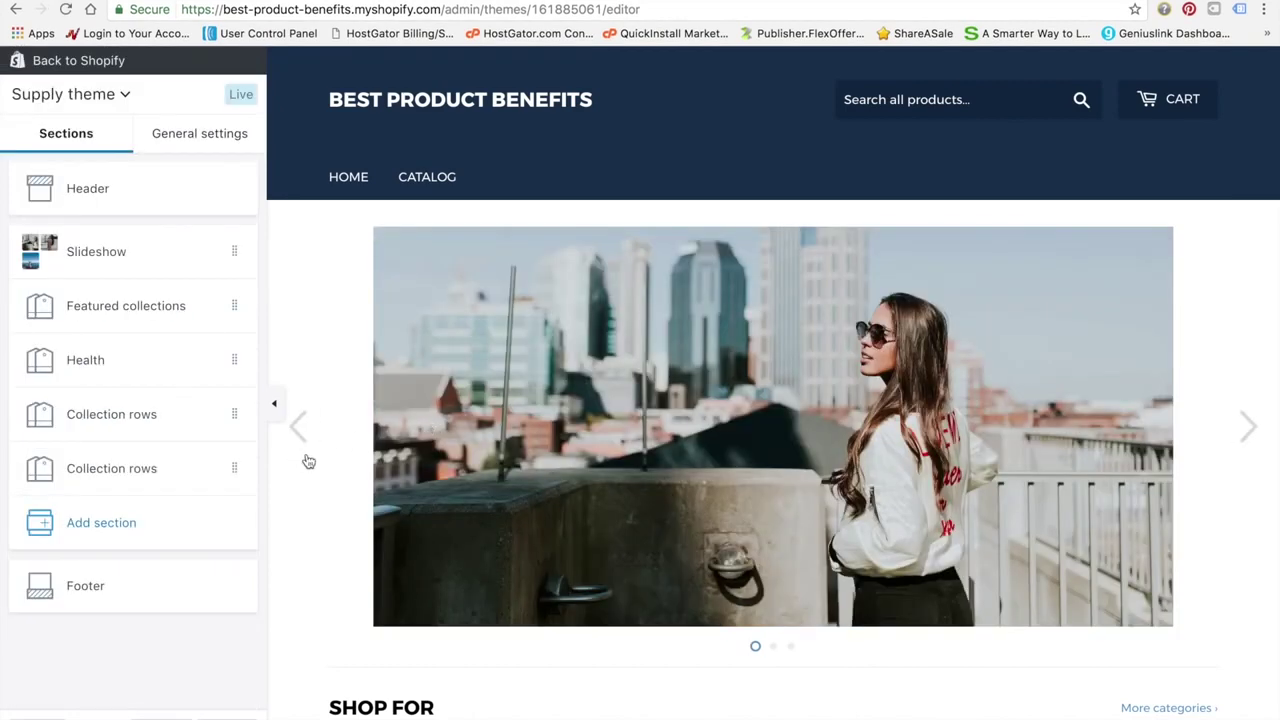
scroll(397, 480, "down", 5)
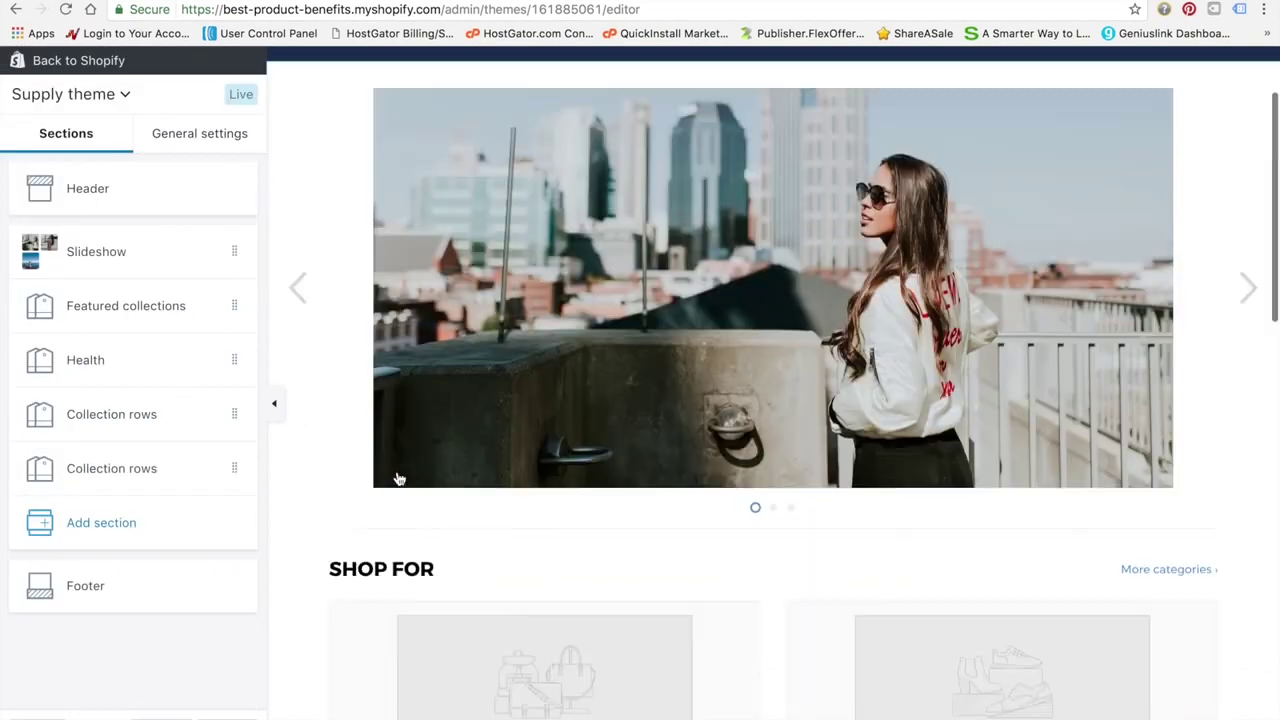
scroll(397, 470, "down", 4)
scroll(397, 470, "up", 6)
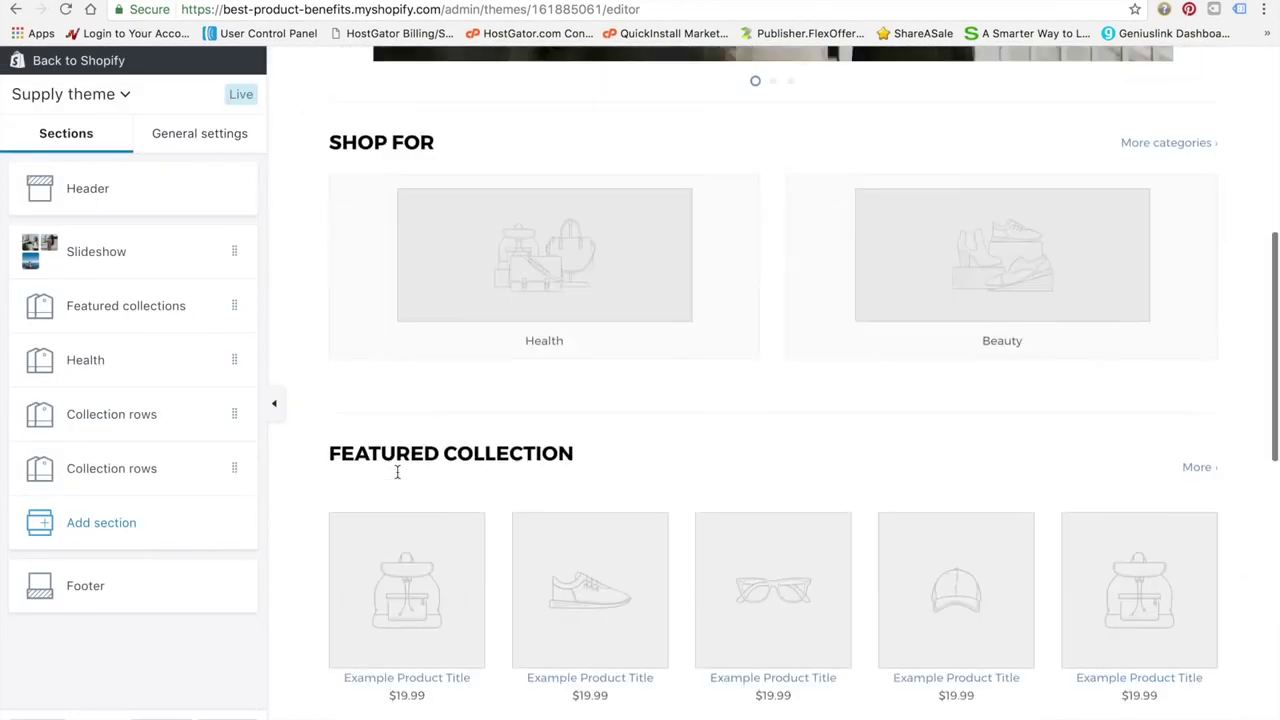
scroll(397, 472, "up", 4)
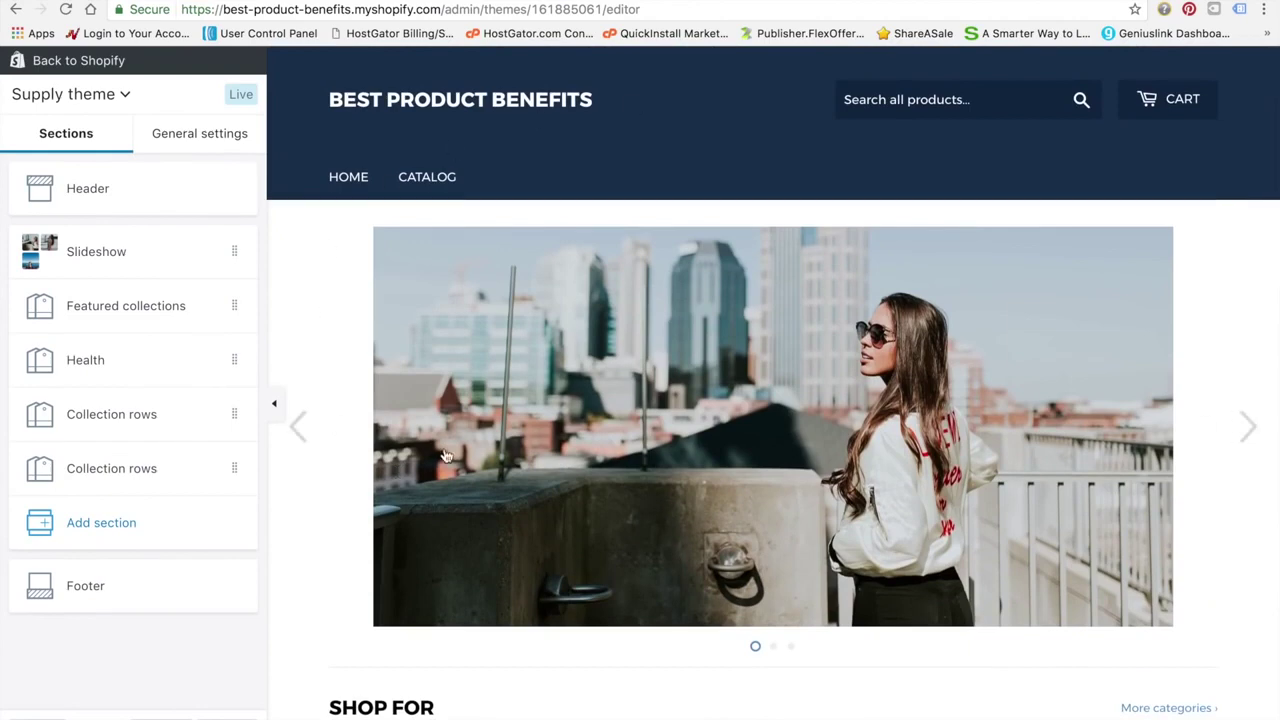
scroll(447, 456, "down", 4)
scroll(447, 456, "down", 3)
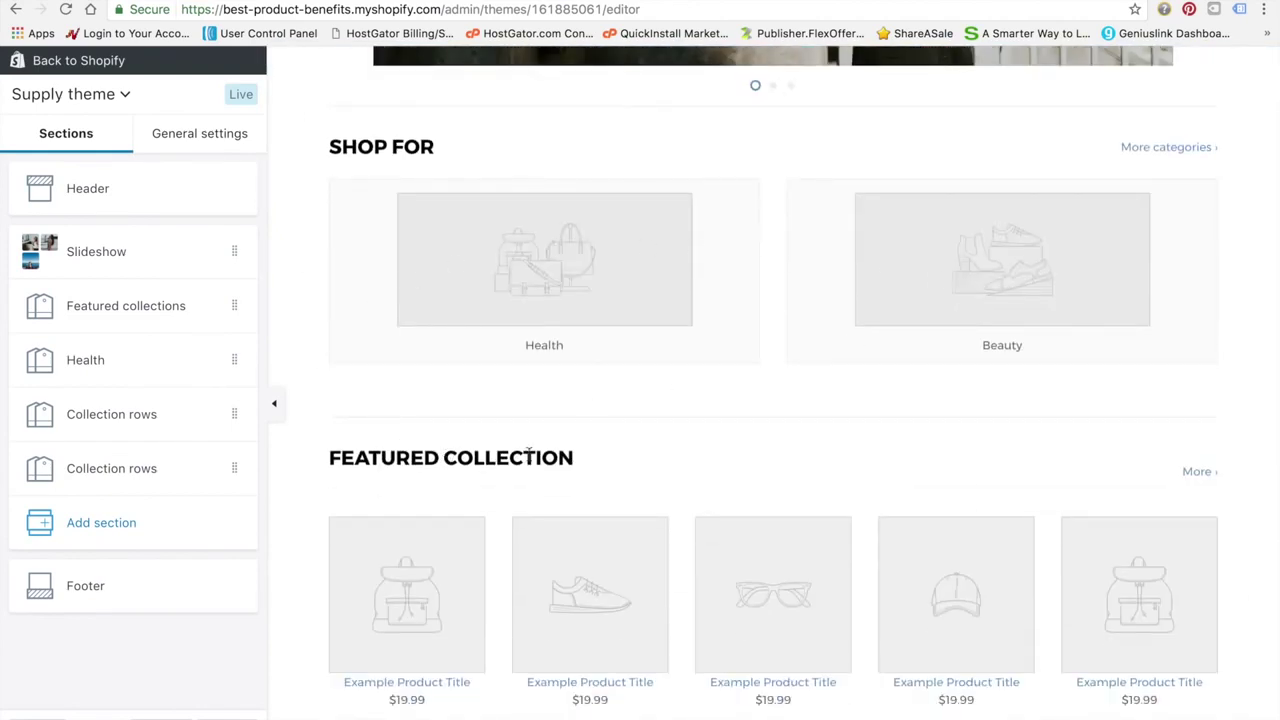
scroll(530, 480, "down", 1)
scroll(766, 440, "up", 2)
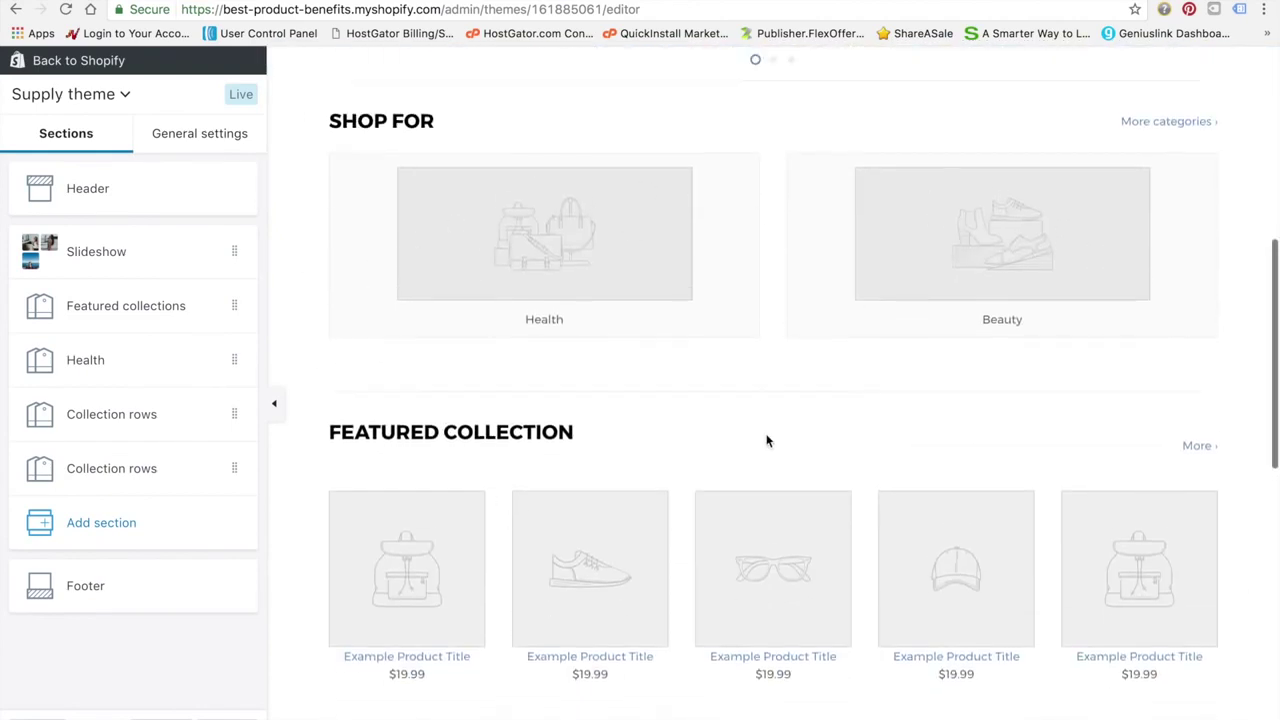
scroll(766, 440, "up", 5)
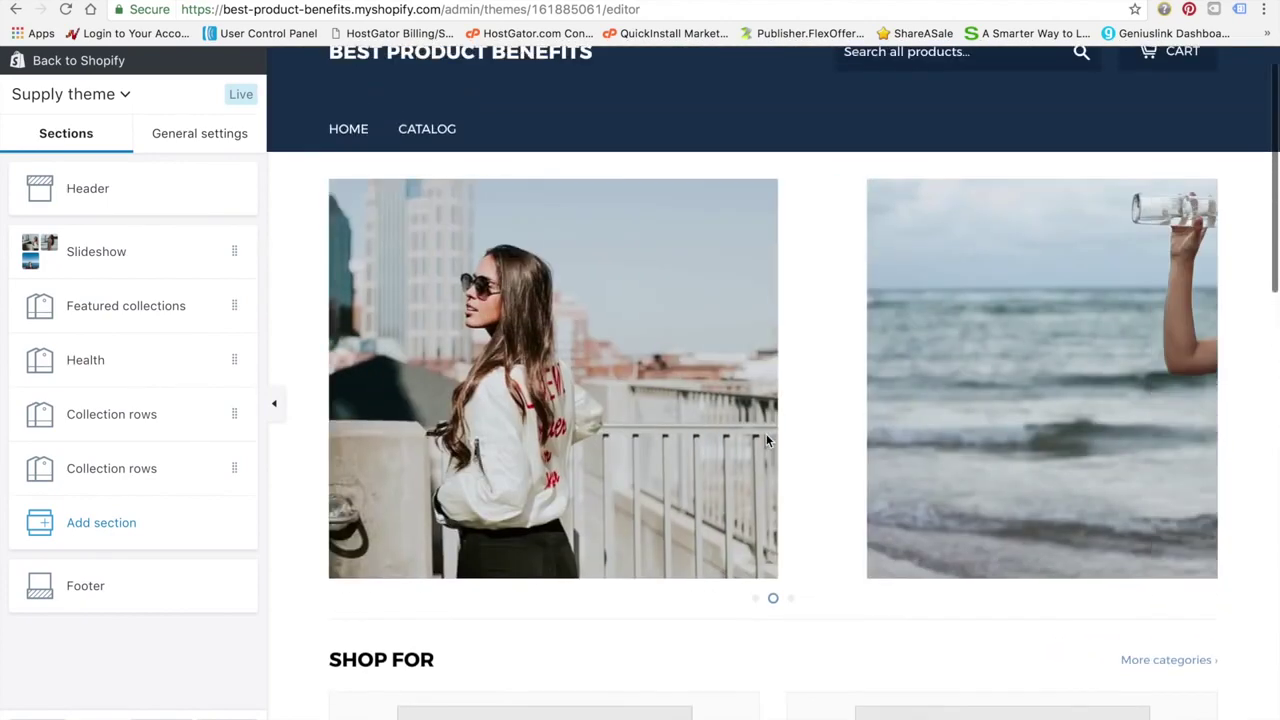
scroll(766, 437, "down", 5)
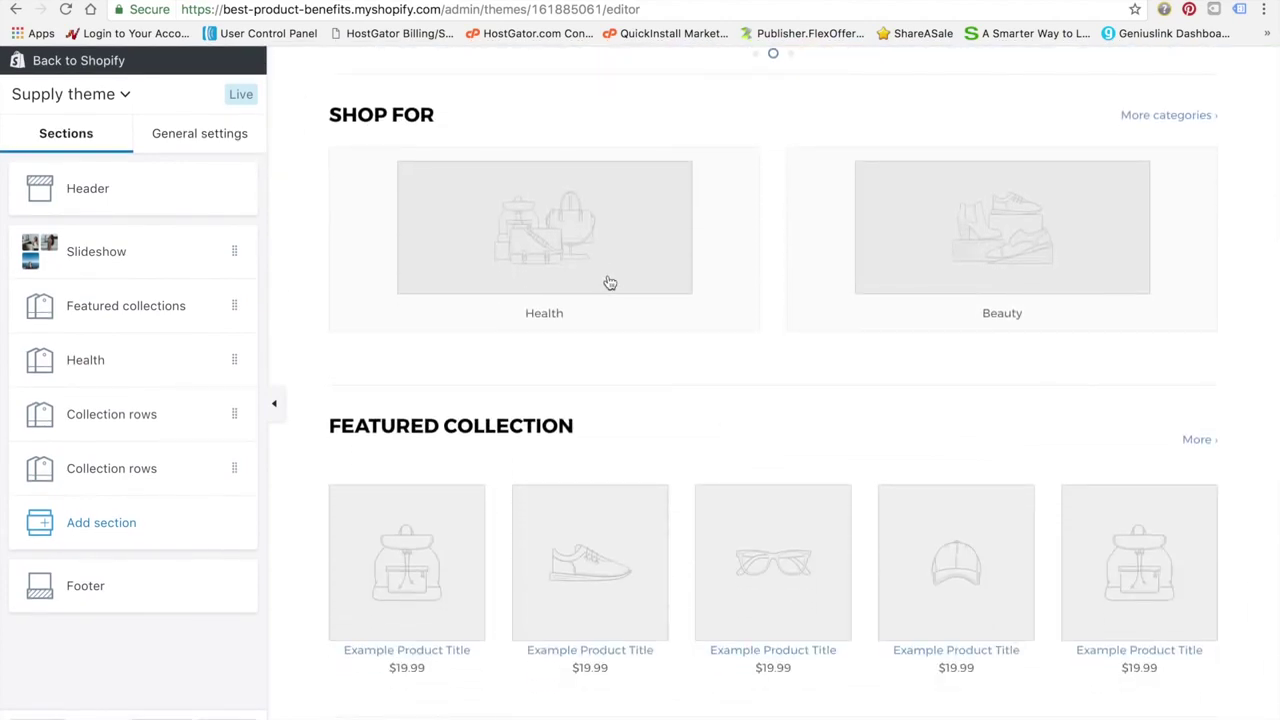
scroll(600, 284, "up", 4)
scroll(609, 283, "up", 2)
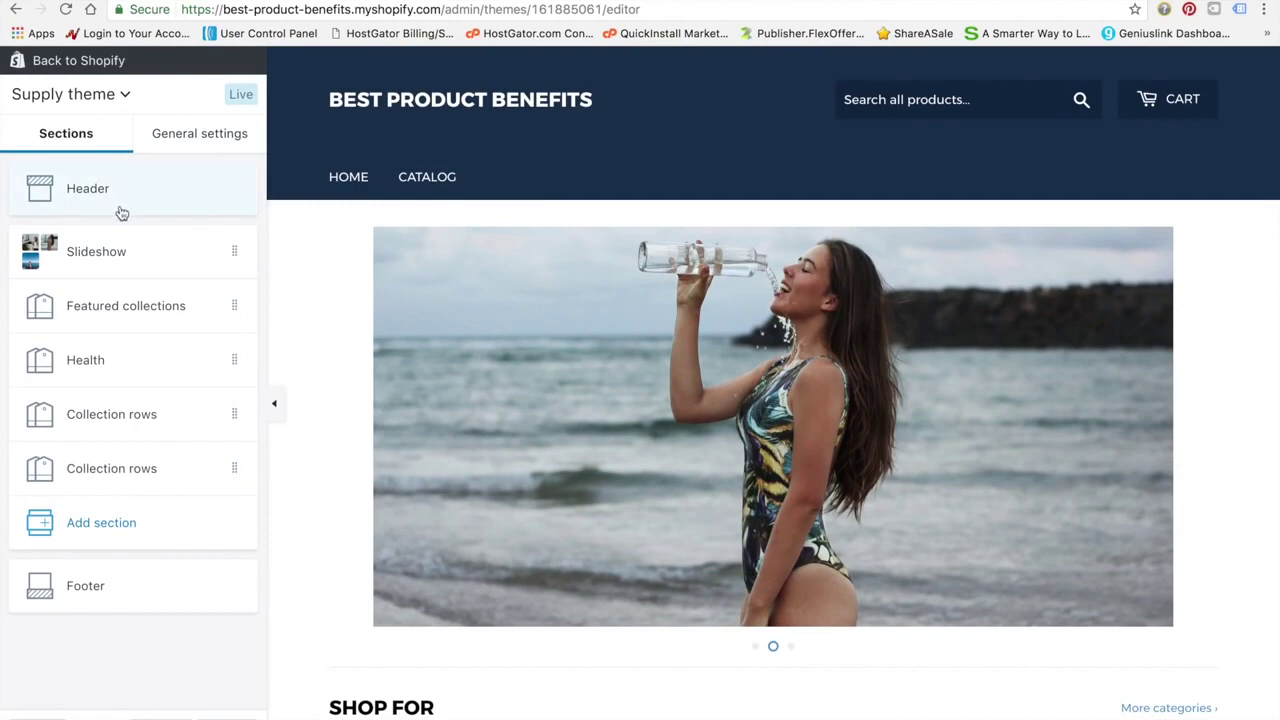
left_click(195, 195)
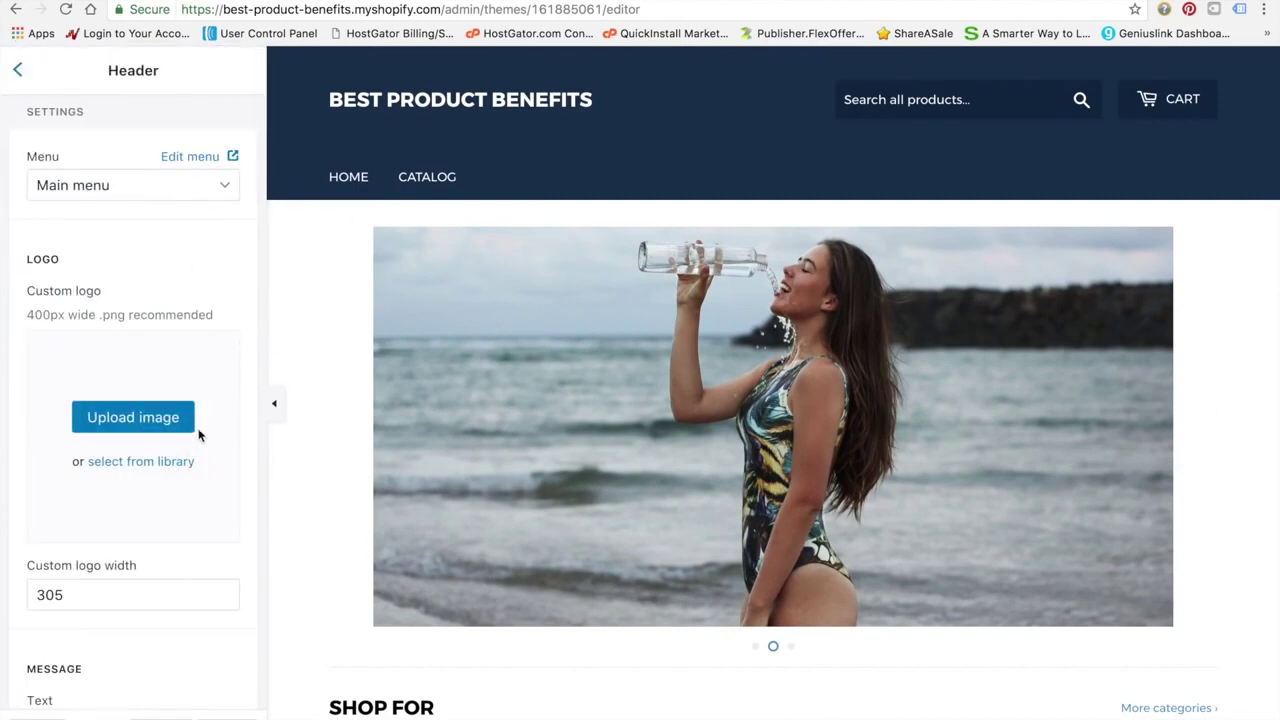
scroll(186, 444, "down", 1)
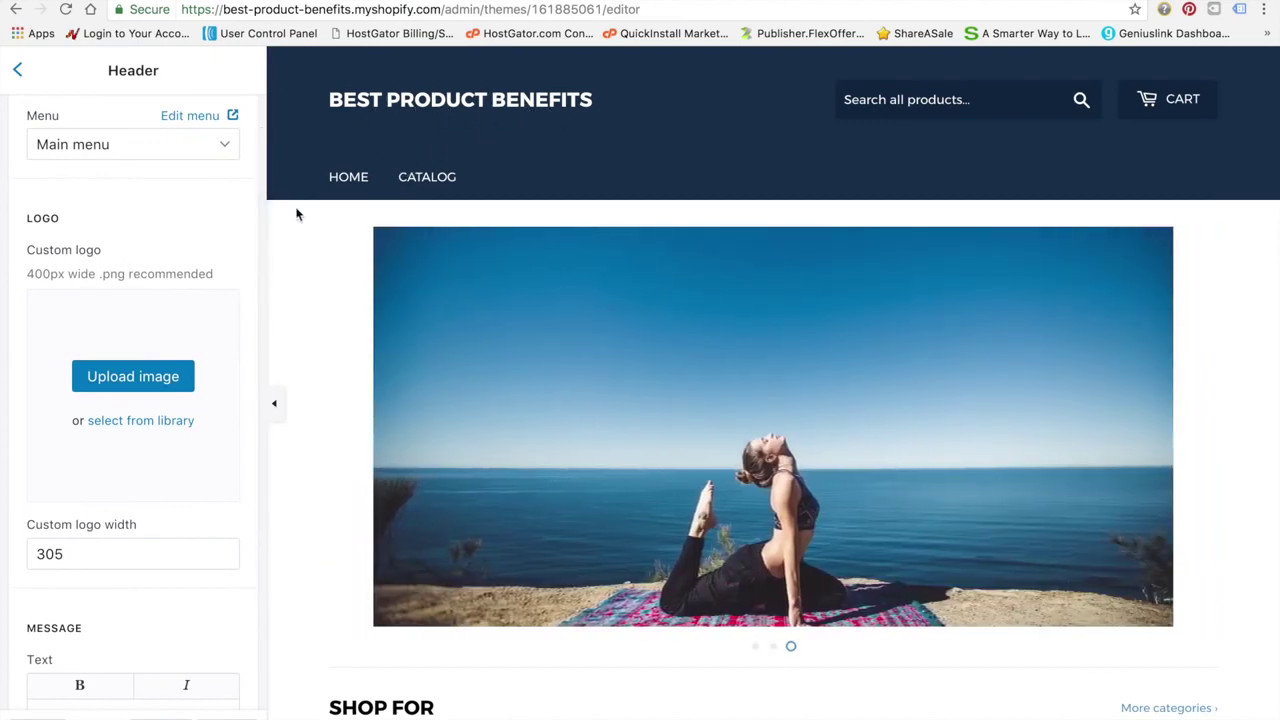
scroll(123, 505, "down", 3)
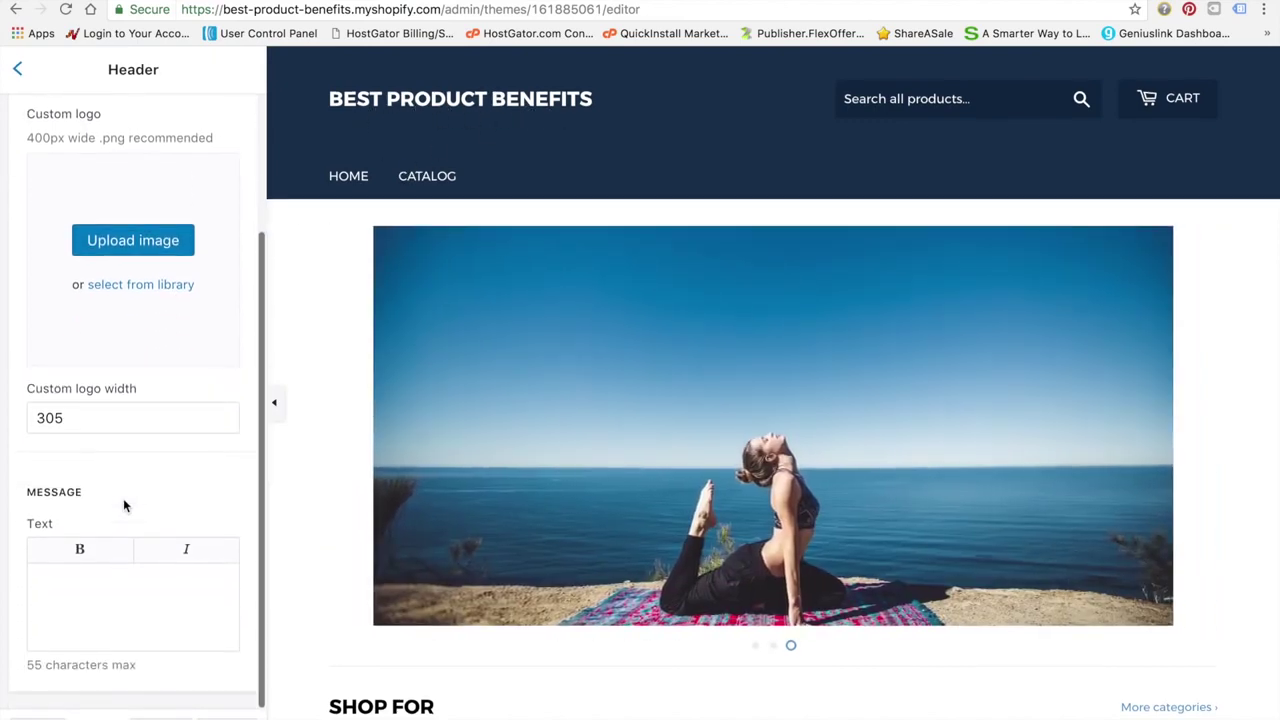
left_click(118, 604)
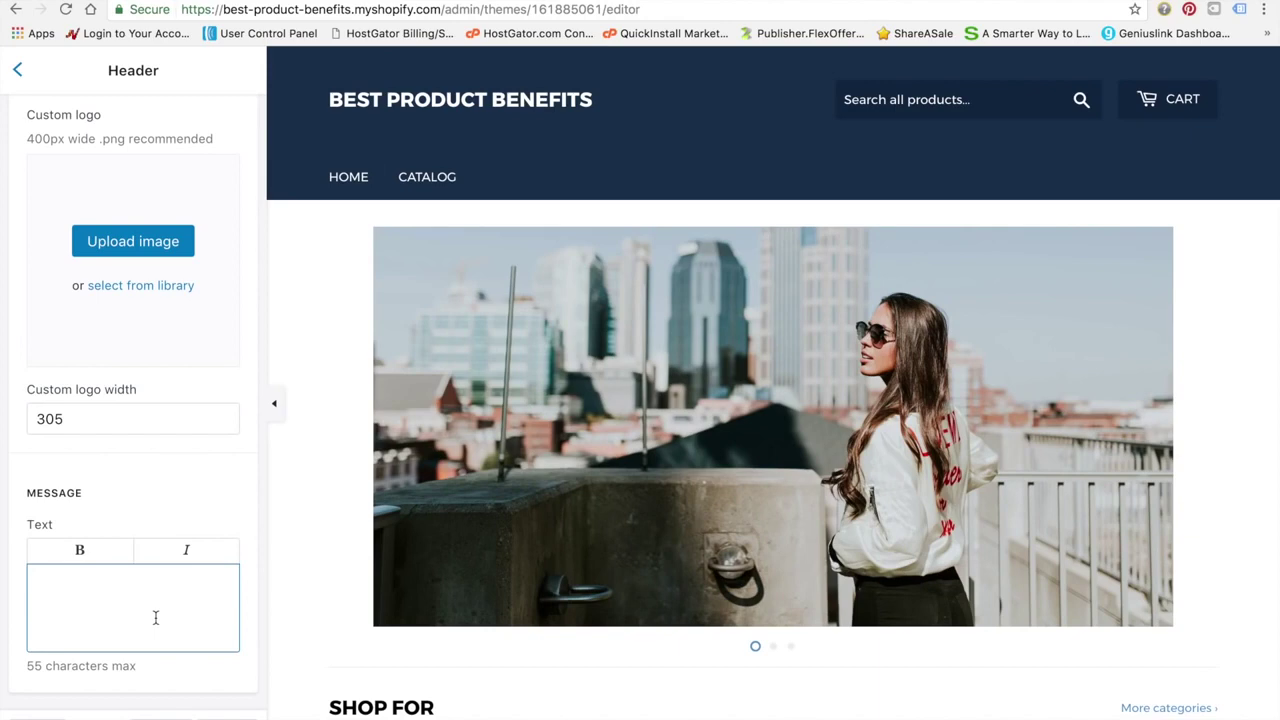
type("A healthier and happier lifestyle begins with the best products.")
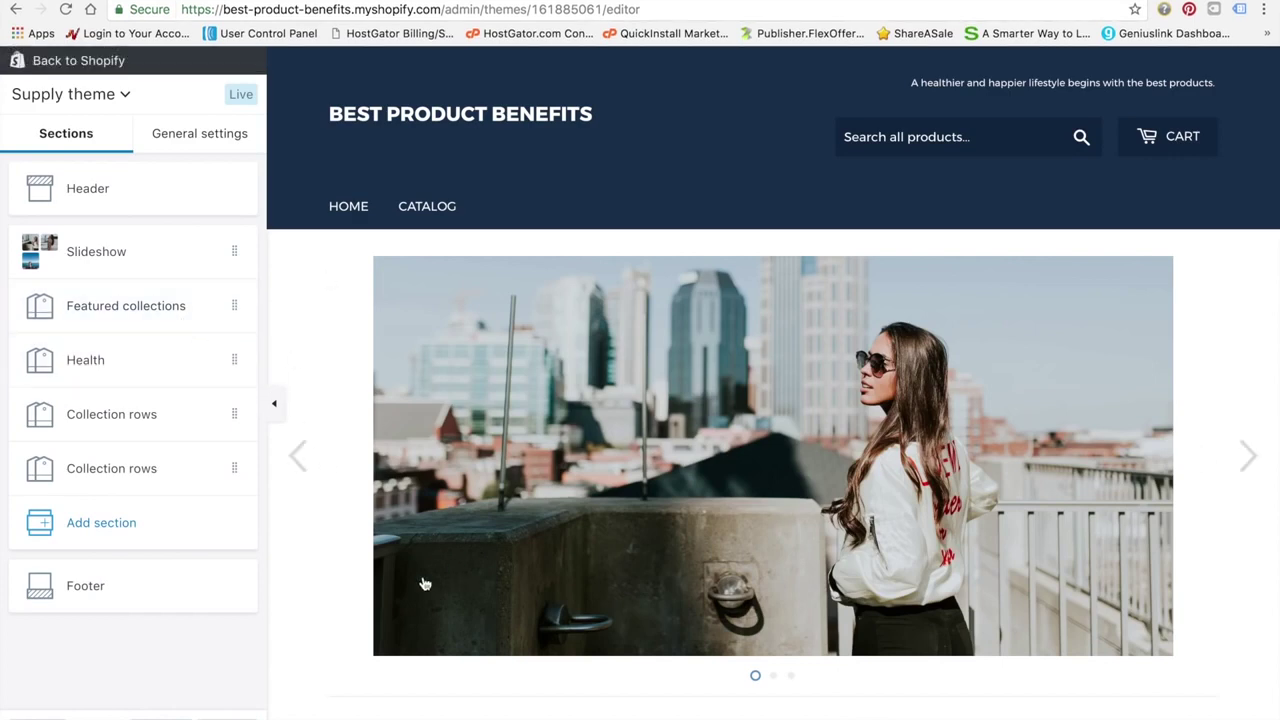
scroll(400, 540, "down", 2)
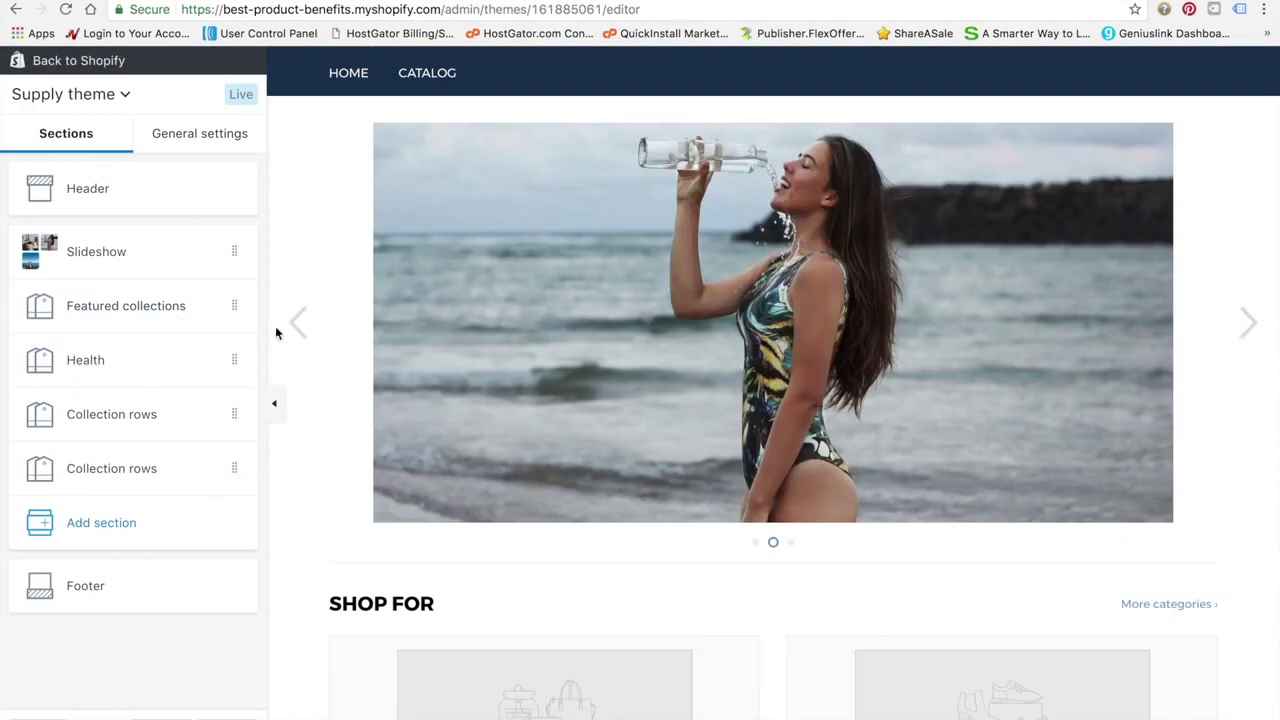
Return to the admin, go to Products > Collections, and start a new collection
left_click(80, 61)
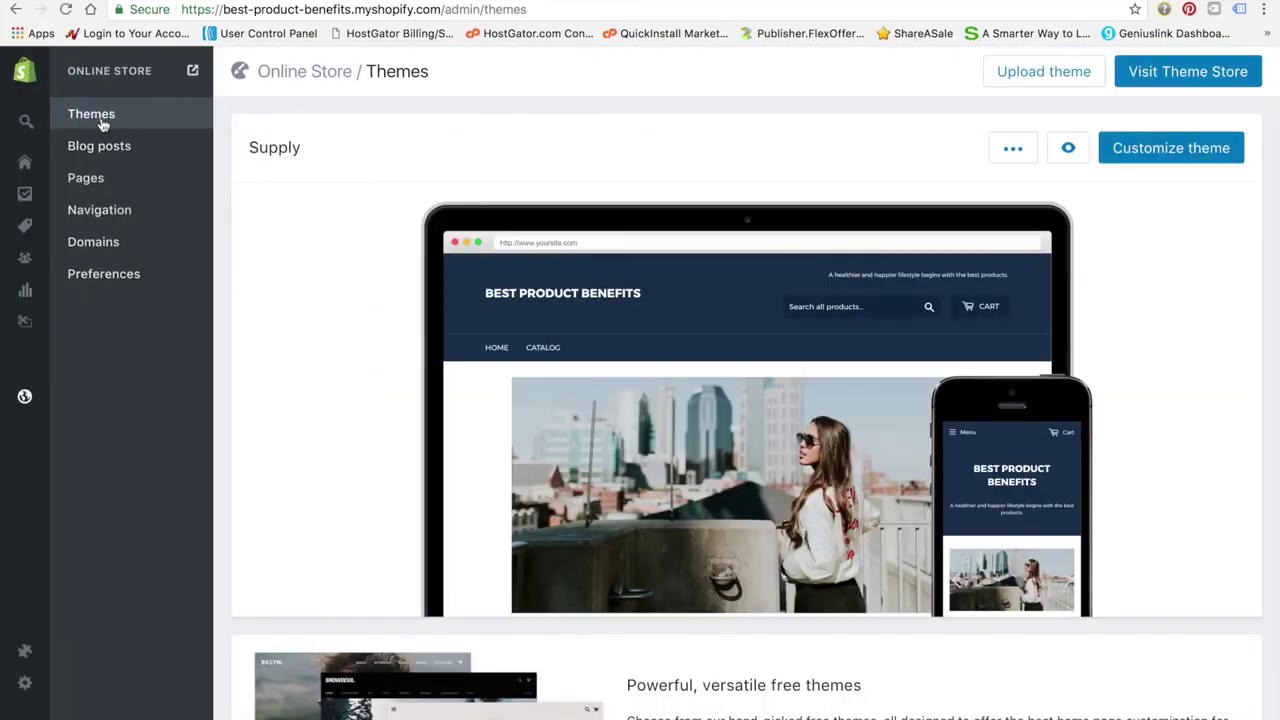
mouse_move(37, 414)
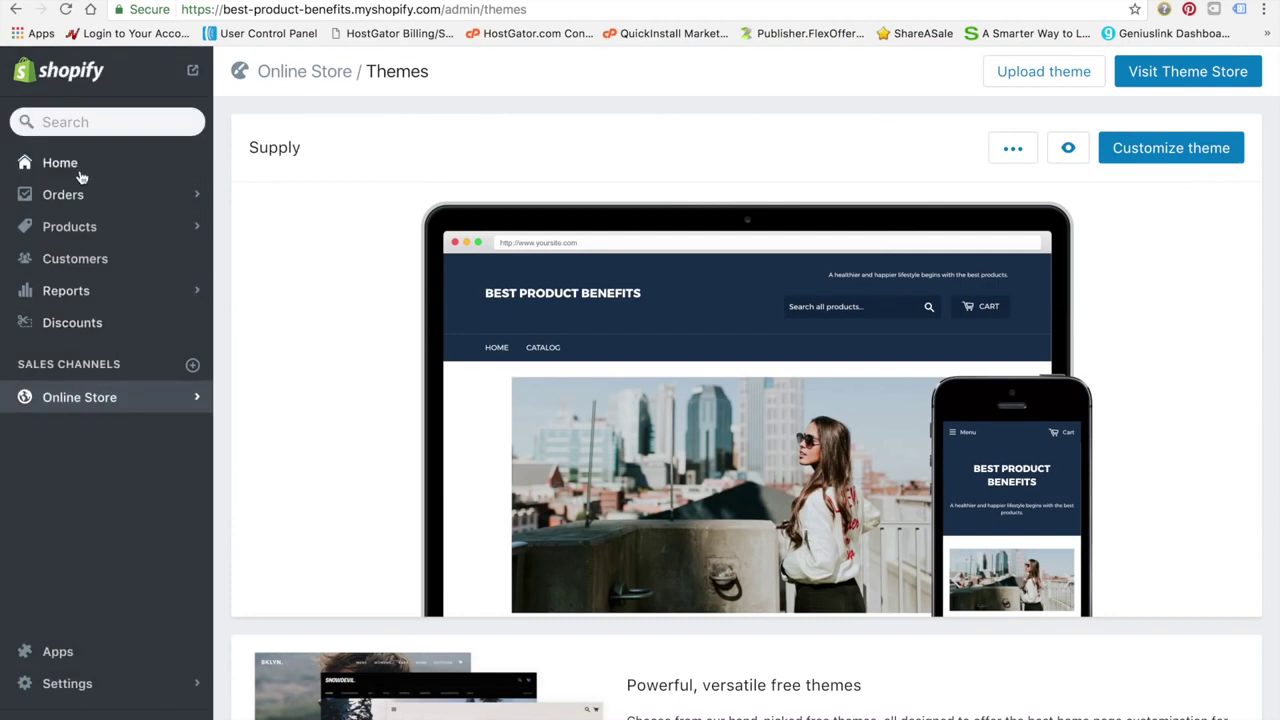
left_click(77, 233)
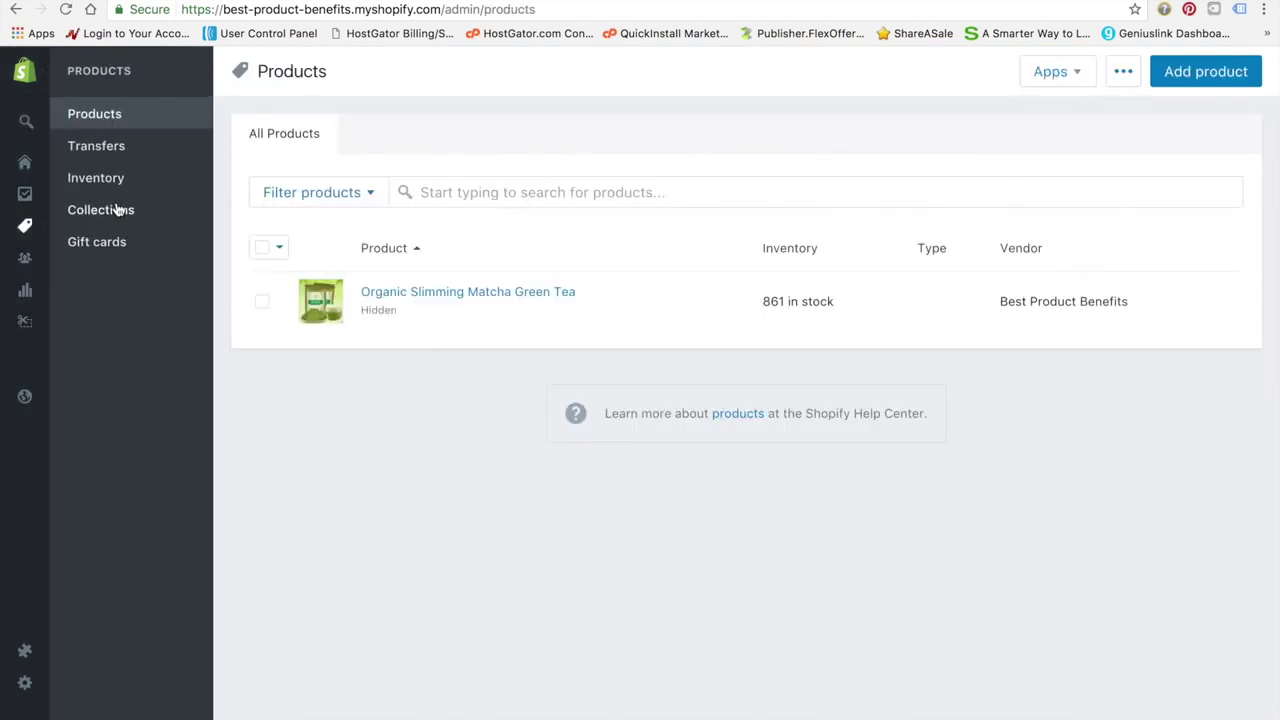
left_click(118, 210)
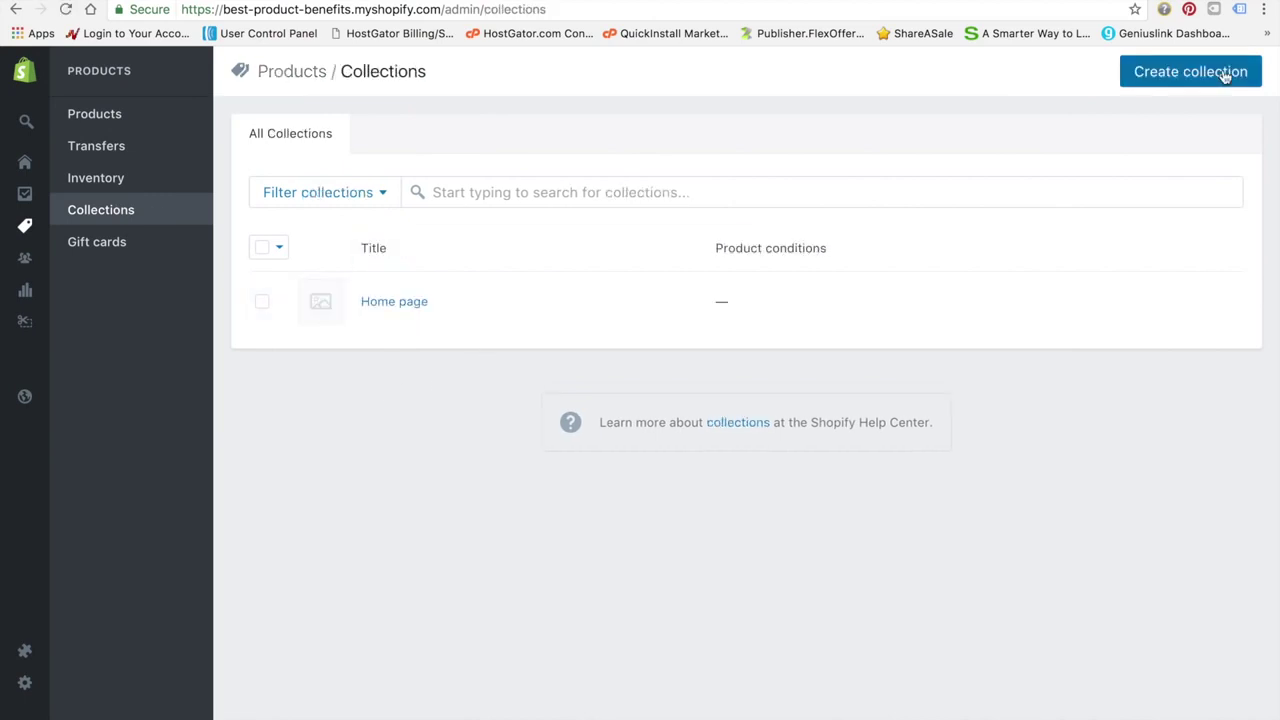
left_click(1209, 85)
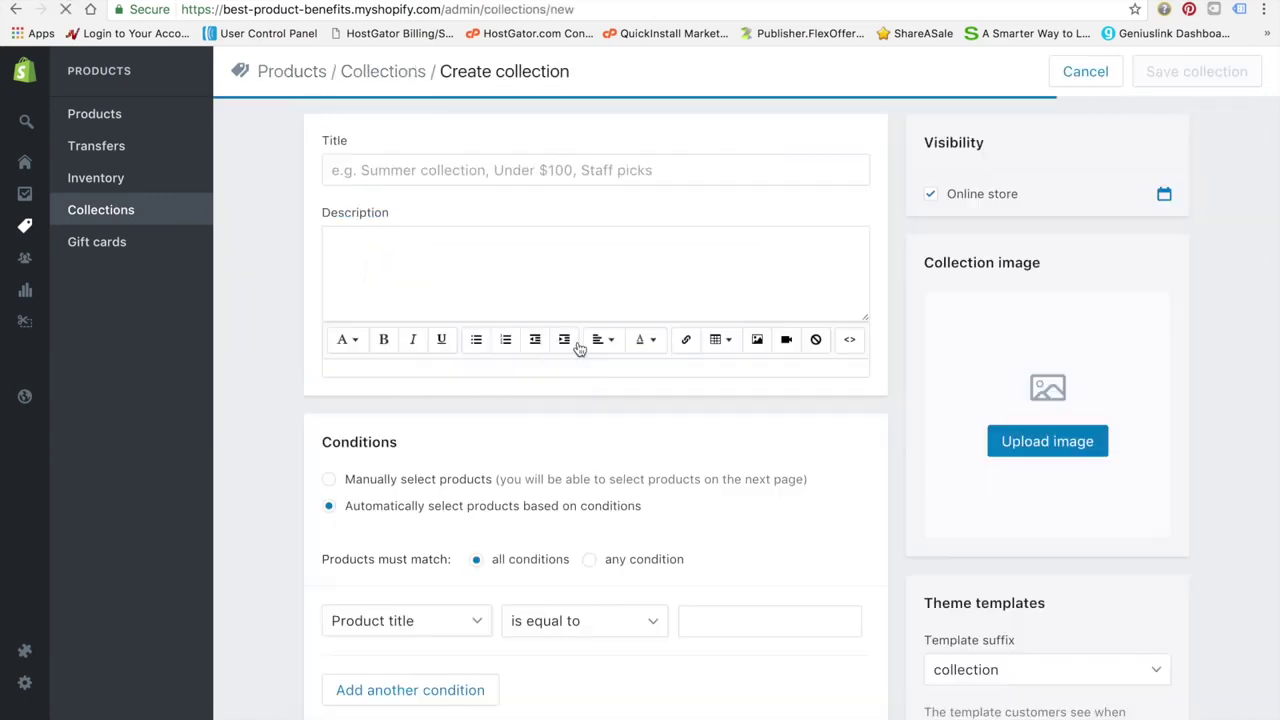
Title the collection 'Health' and upload kjdfj.jpg as its collection image
left_click(563, 172)
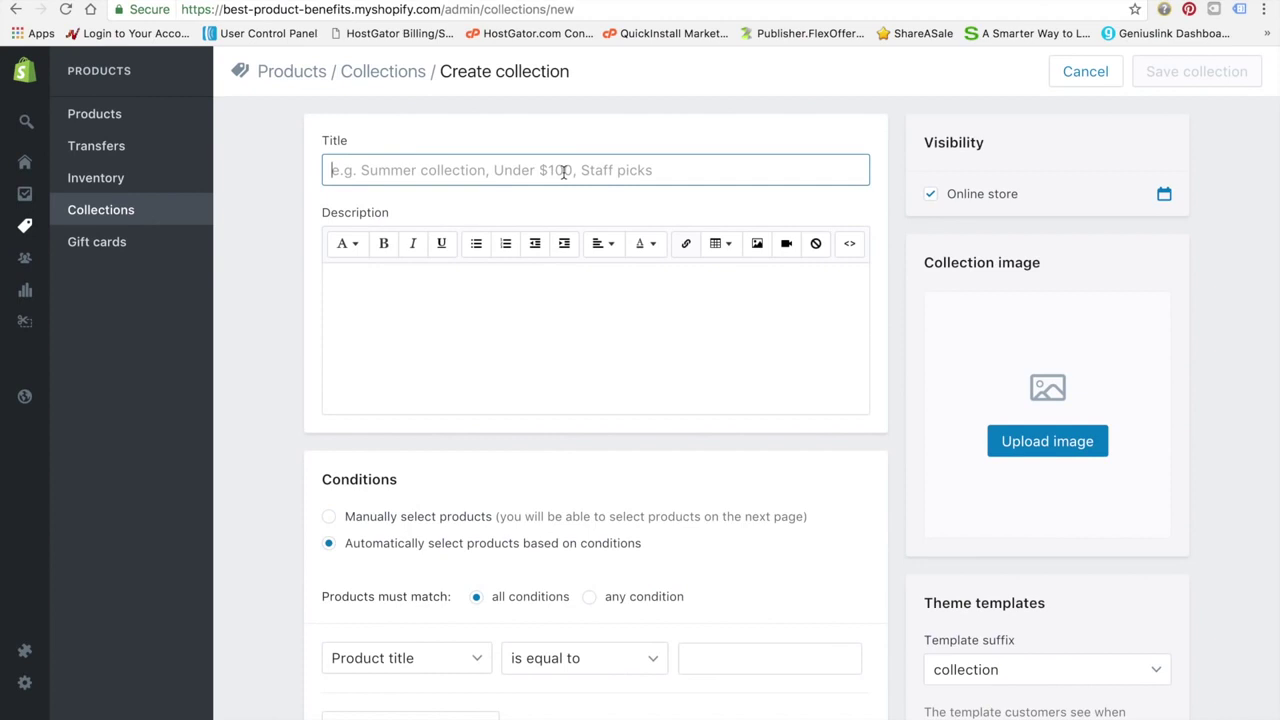
type("Health")
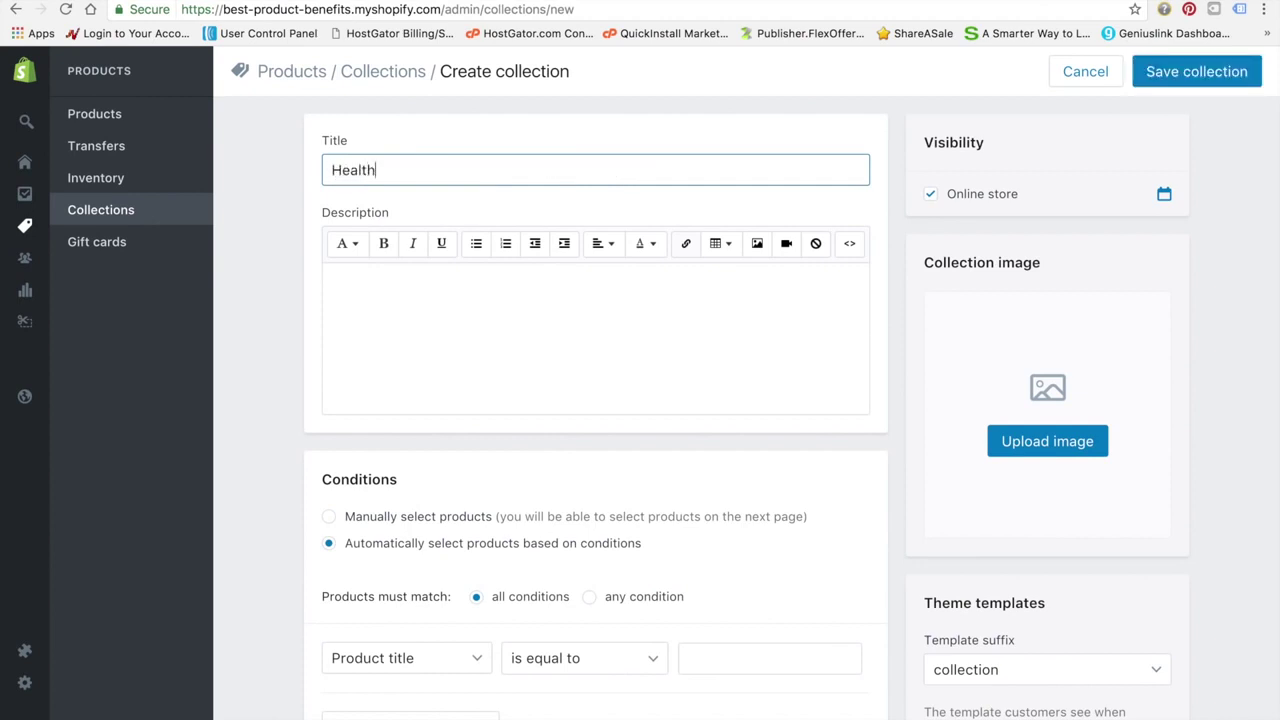
scroll(602, 362, "down", 3)
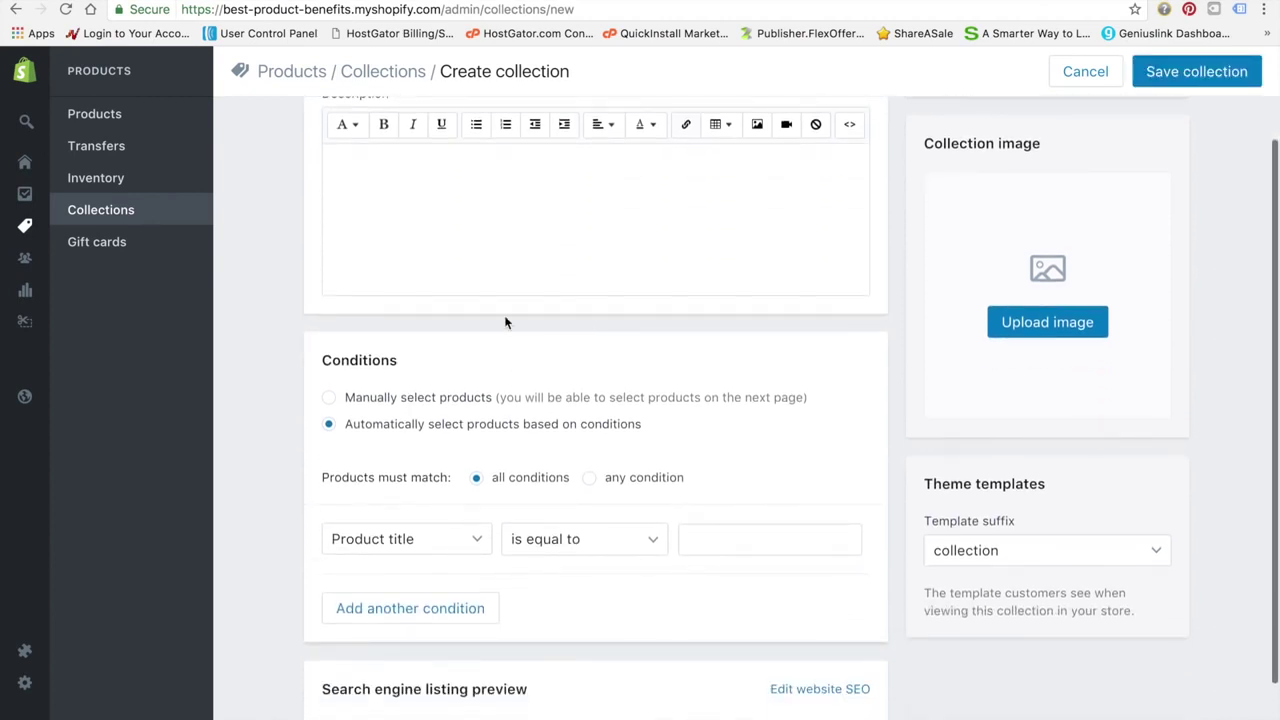
scroll(505, 322, "up", 3)
left_click(416, 359)
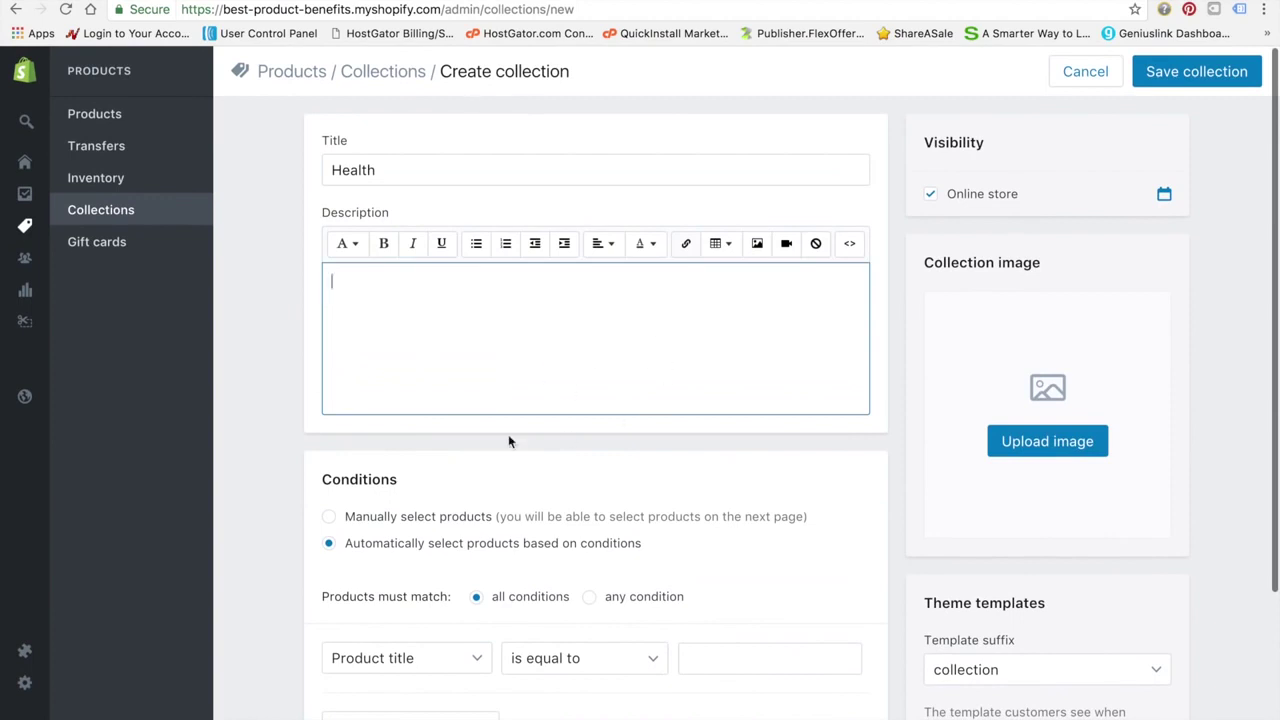
scroll(530, 424, "down", 2)
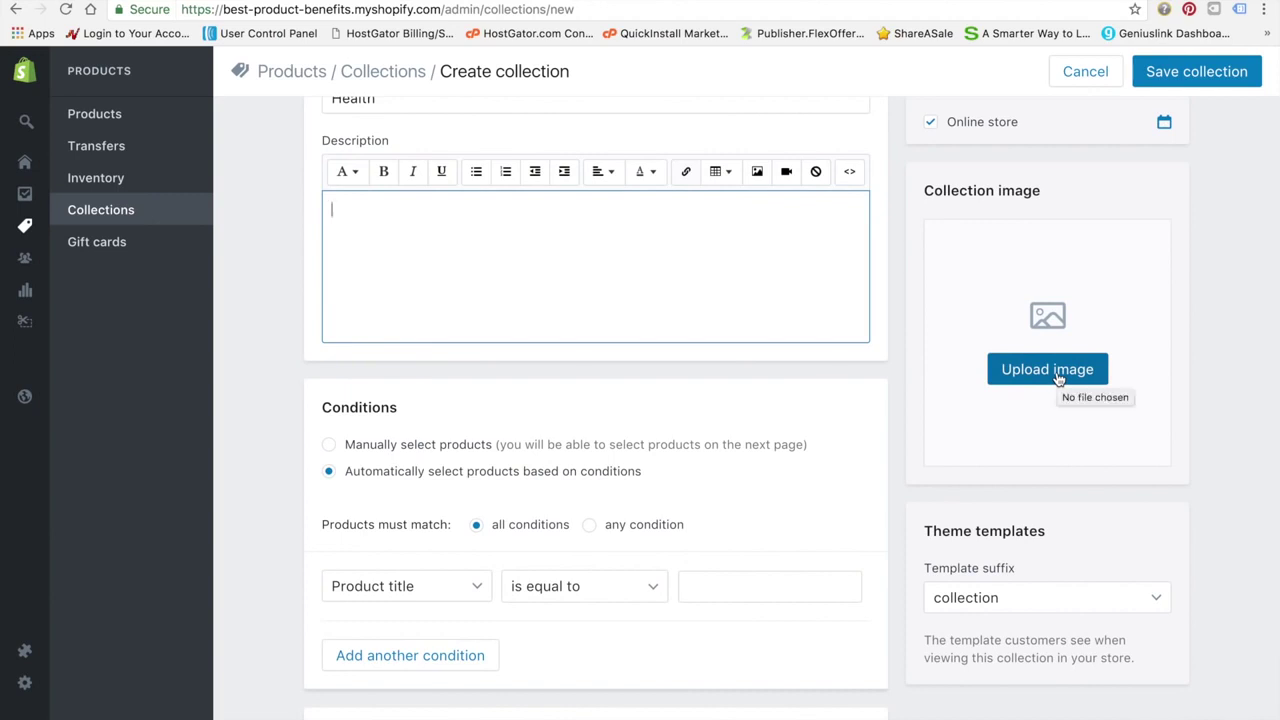
left_click(1058, 378)
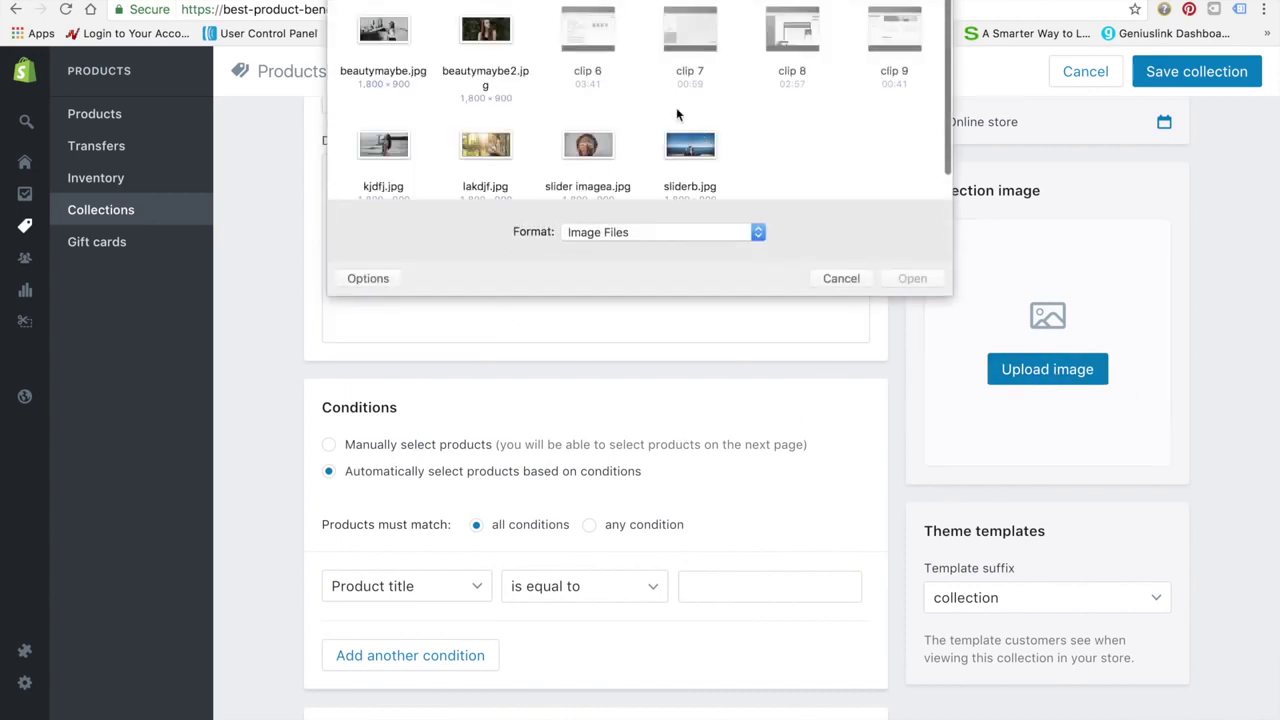
left_click(388, 148)
left_click(920, 278)
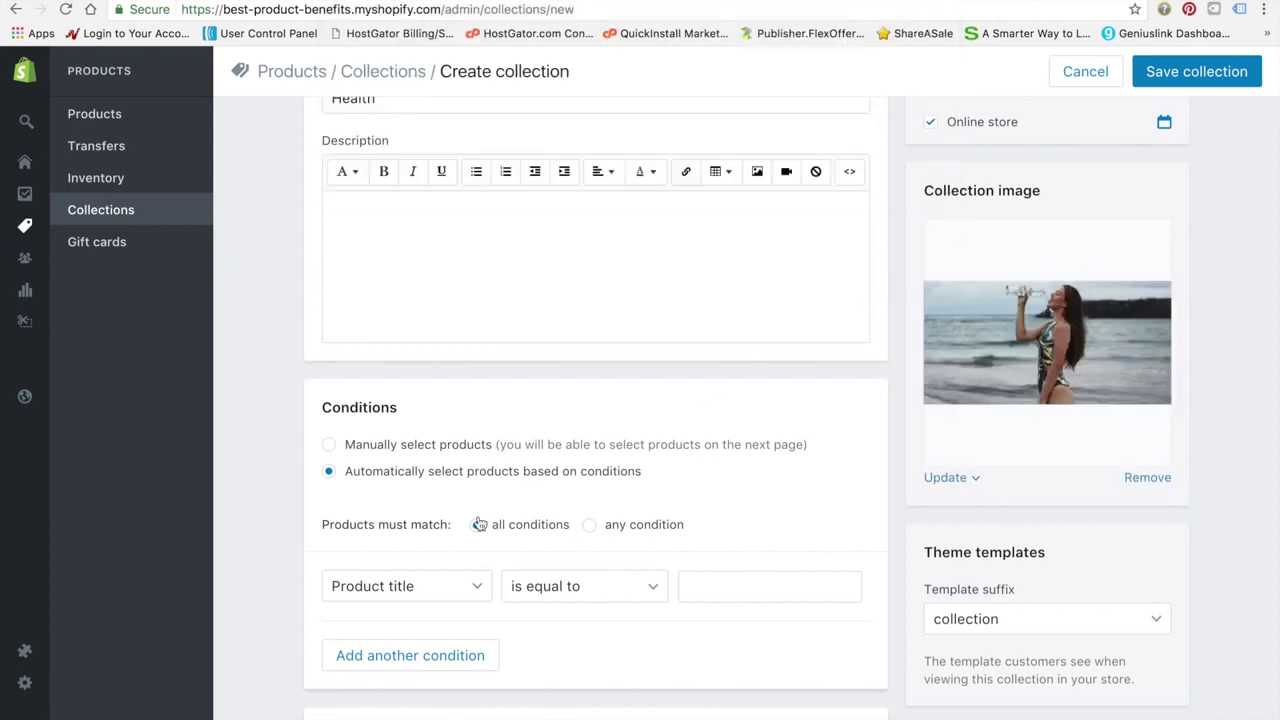
Set the Health collection to manual product selection
left_click(330, 446)
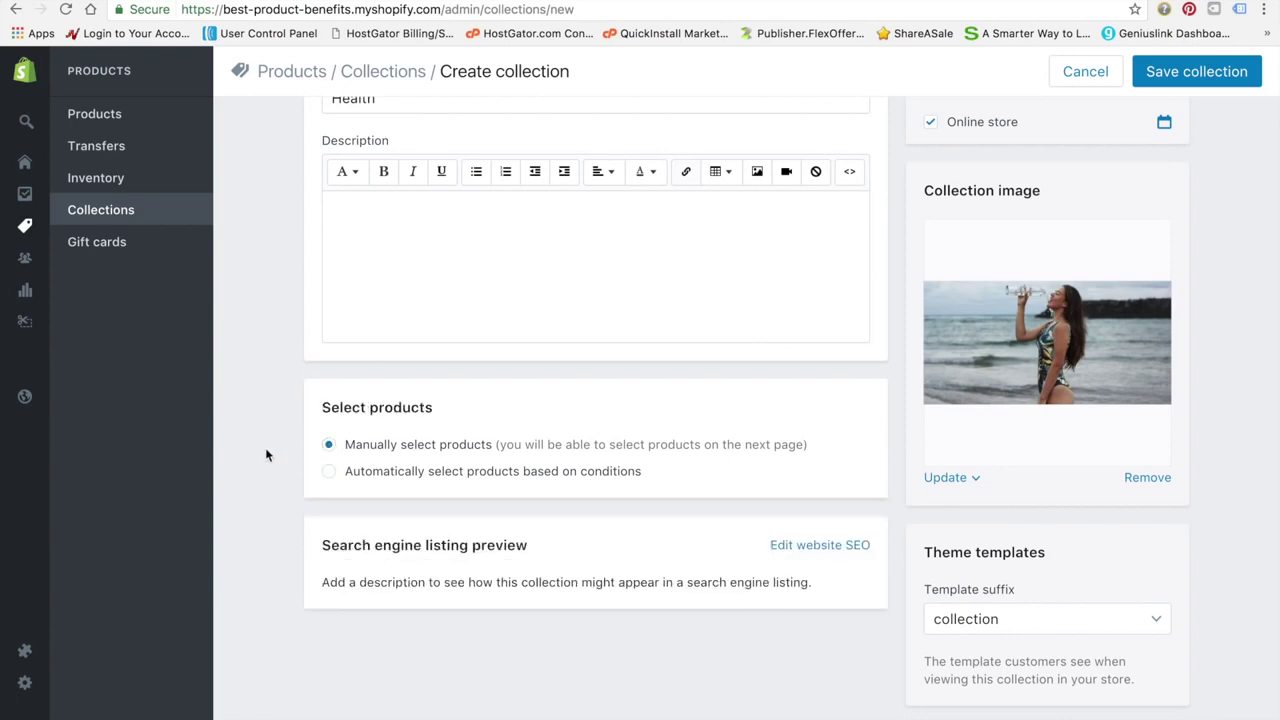
scroll(255, 486, "down", 1)
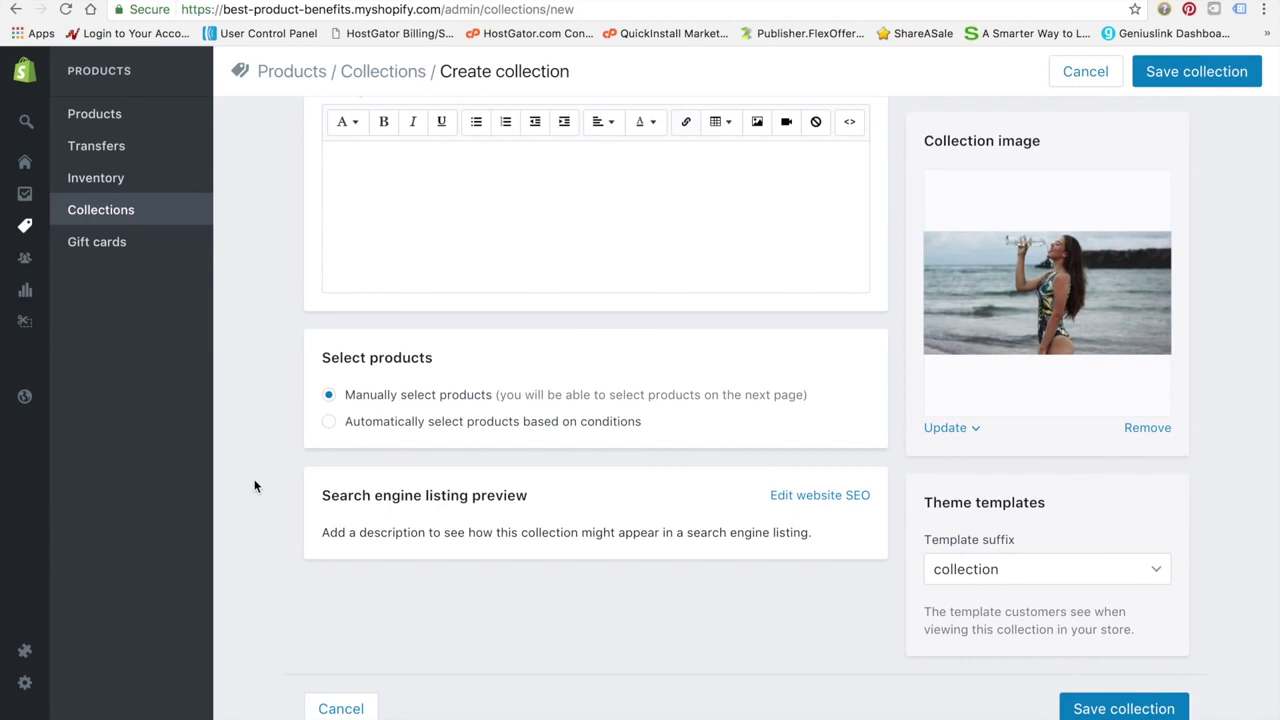
scroll(480, 394, "up", 3)
Write the description about well-priced health products curated for real and lasting health benefits
left_click(545, 307)
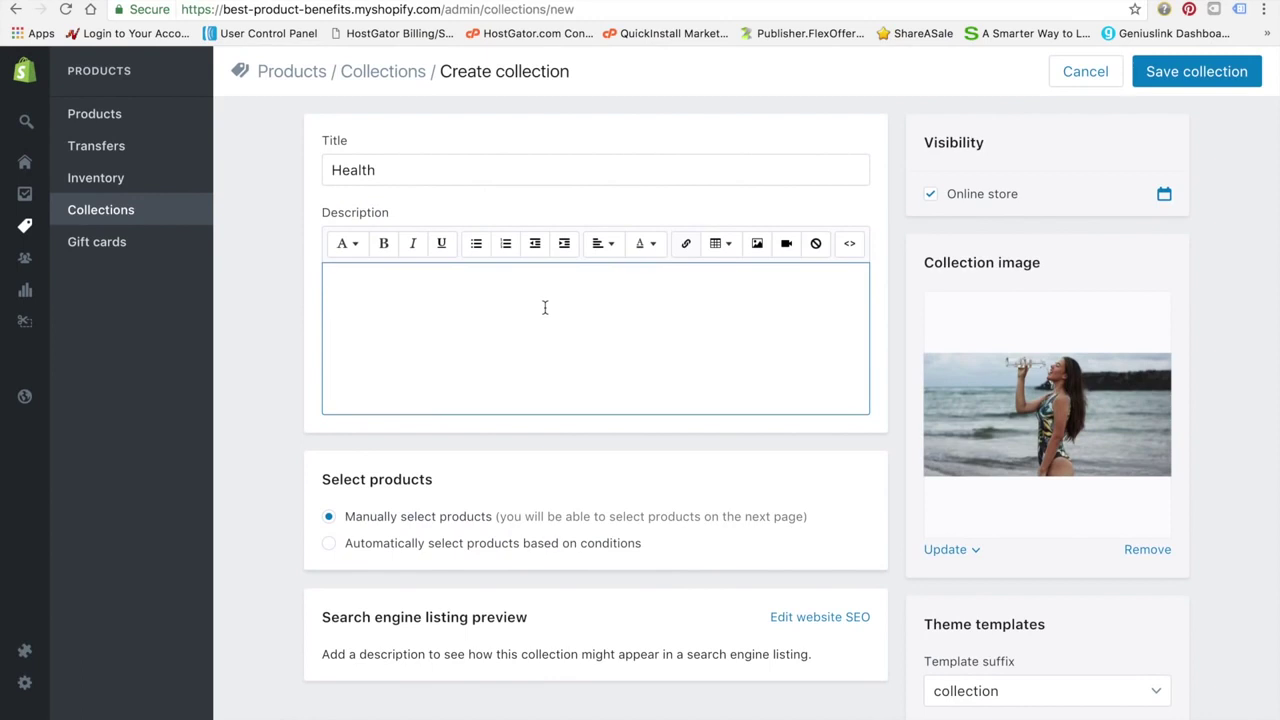
type("The bes")
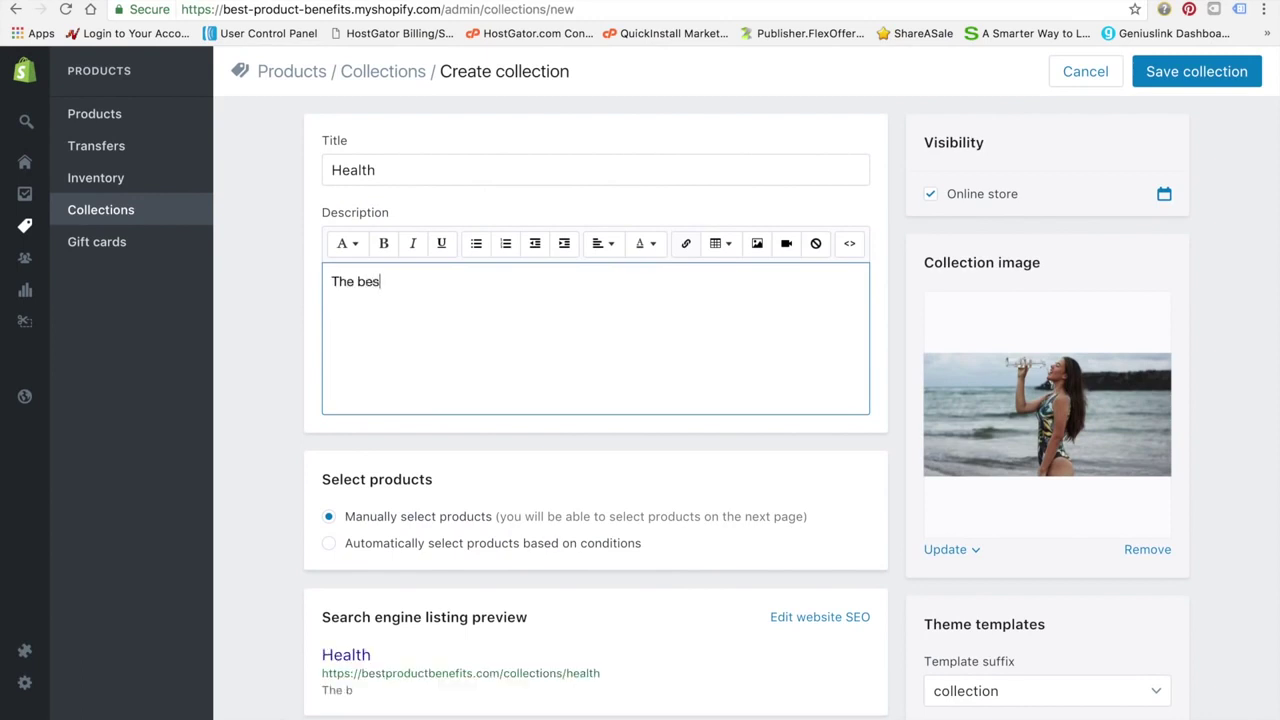
type("t products benefiting your health")
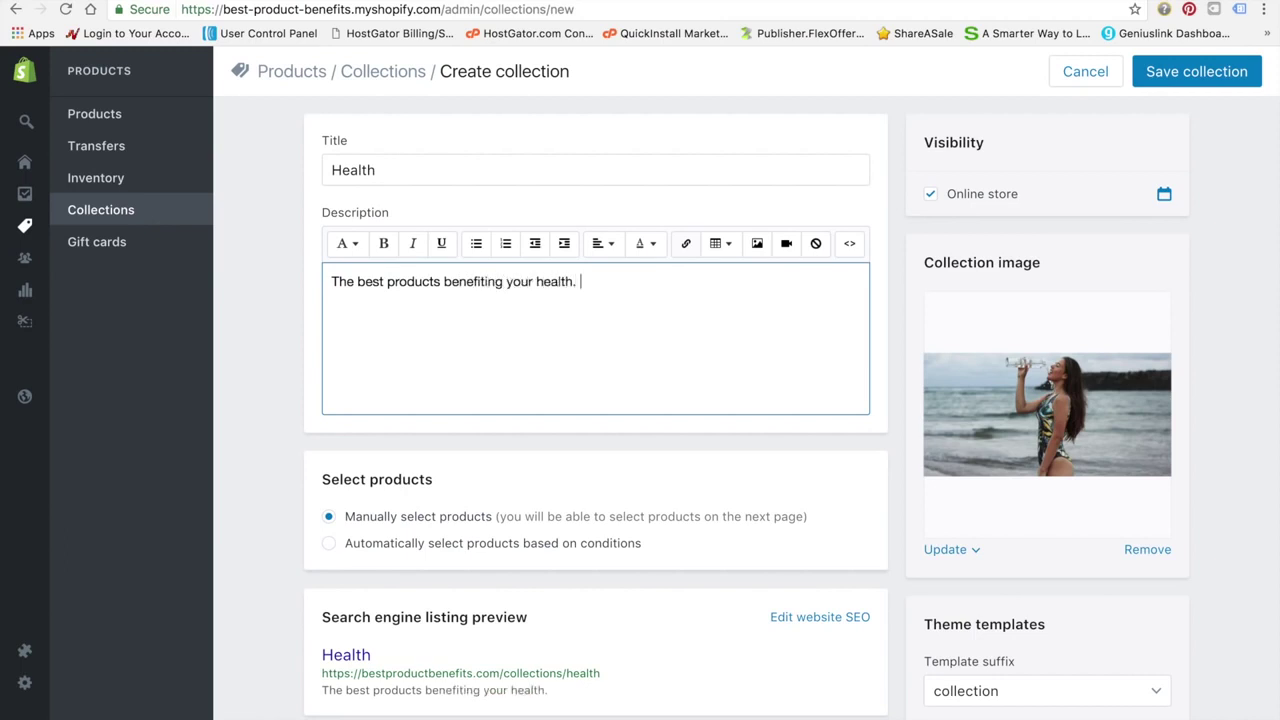
type(". These heal")
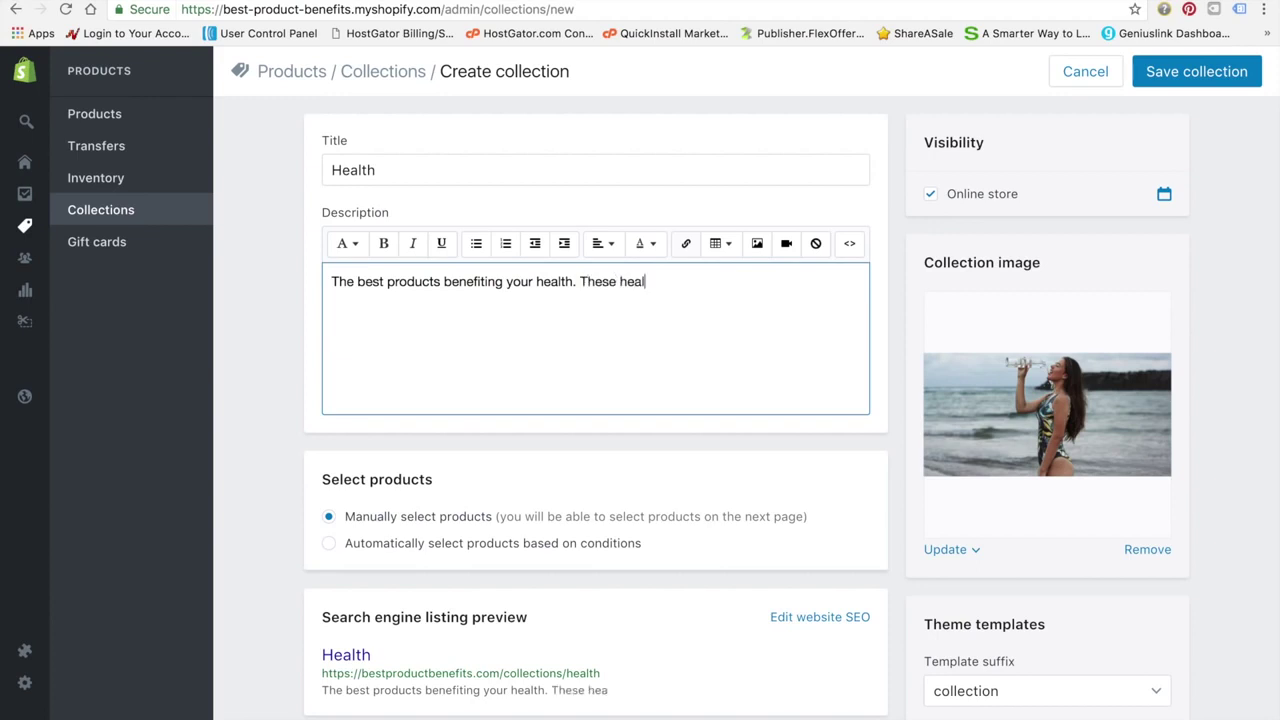
type("th products are we")
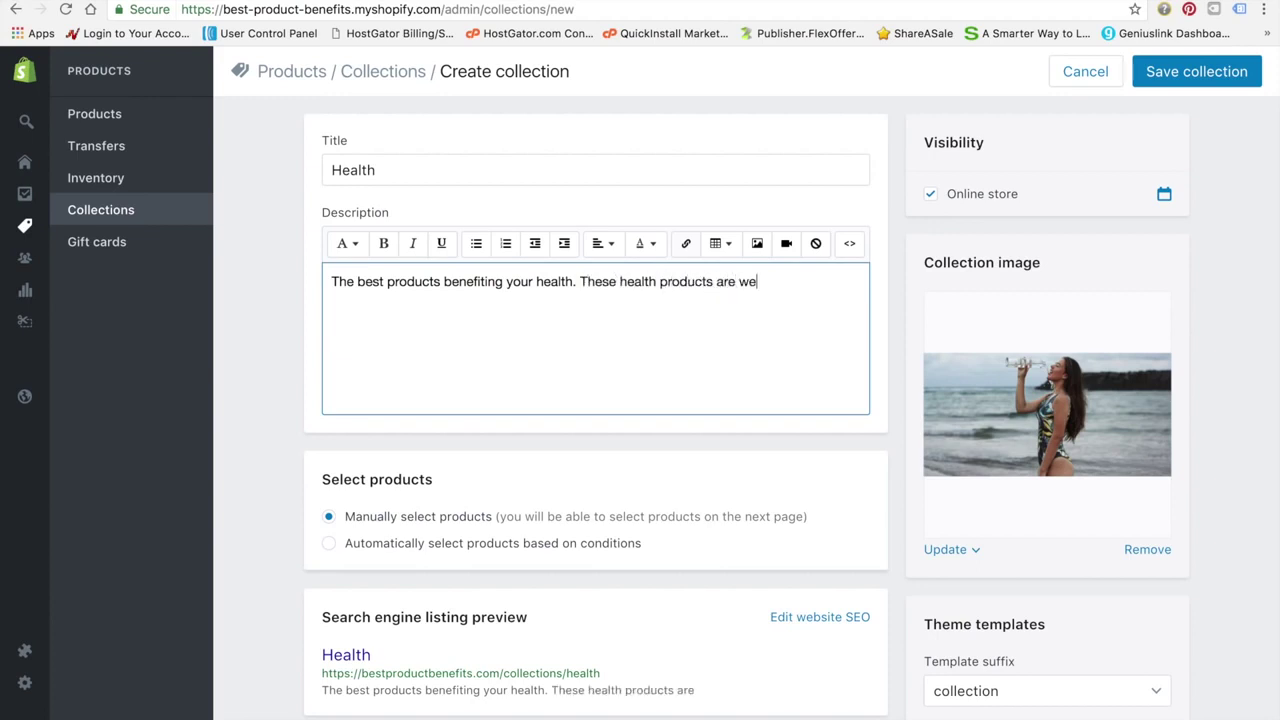
type("ll priced and")
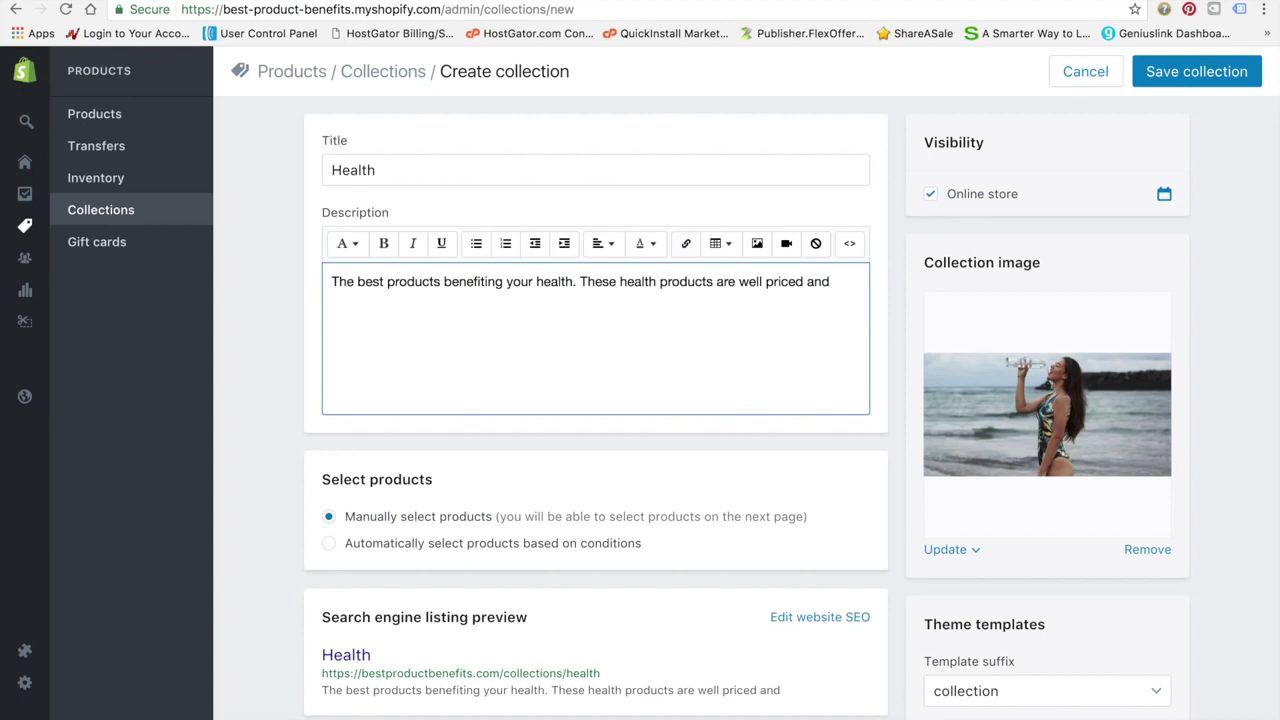
type(" curated to provide ")
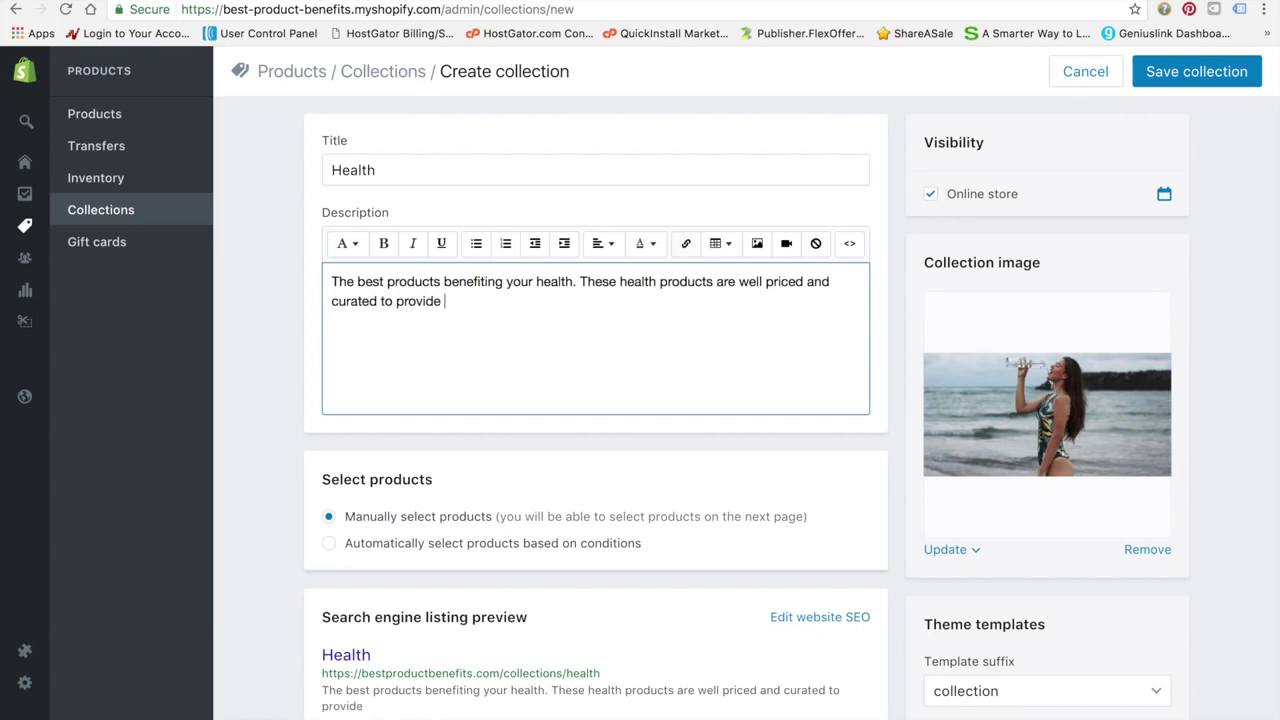
type("lasting")
key("BackSpace")
key("BackSpace")
key("BackSpace")
key("BackSpace")
type("real and lasting")
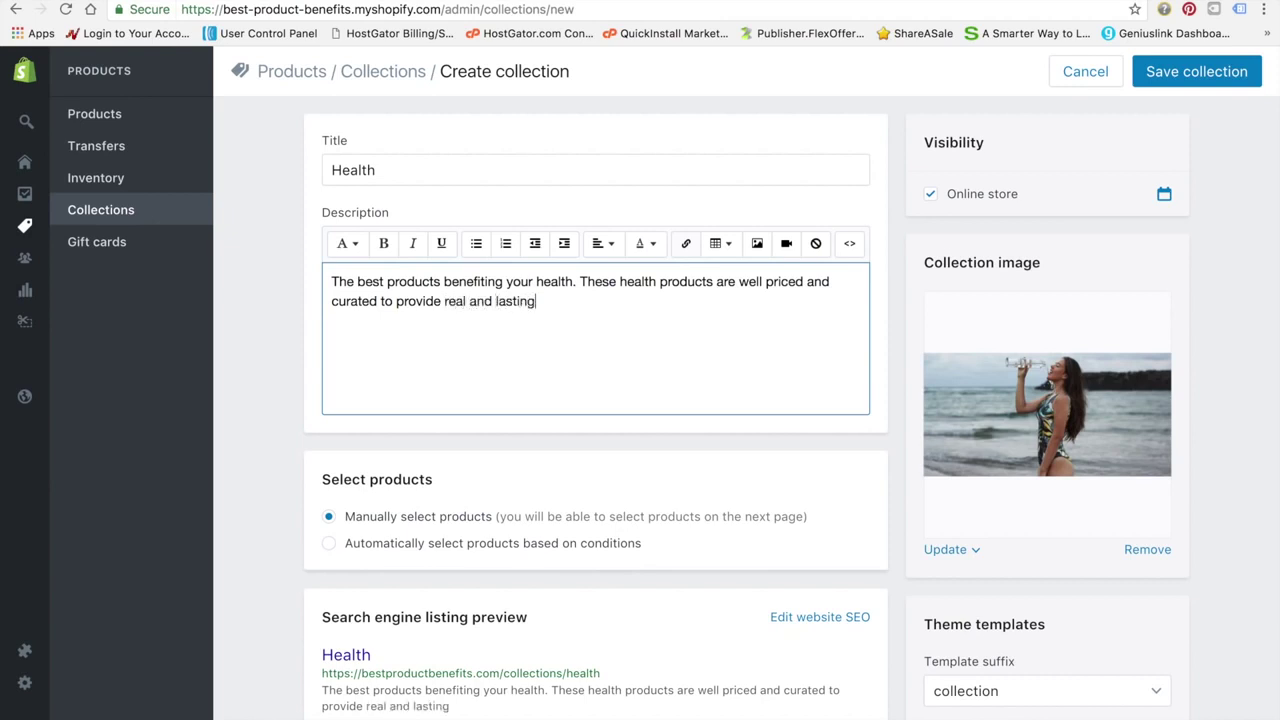
type(" health benefits.")
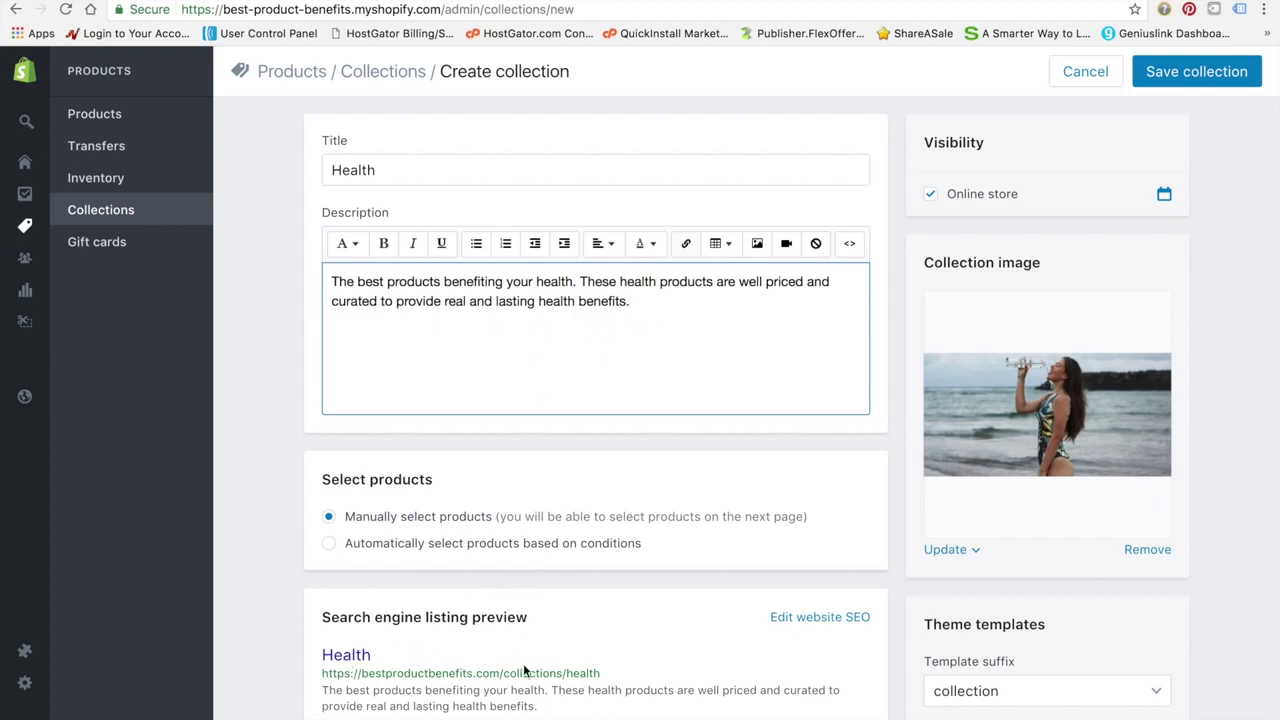
Open a new Chrome tab on the Google start page, leaving the Health collection form unsaved
key("ctrl+t")
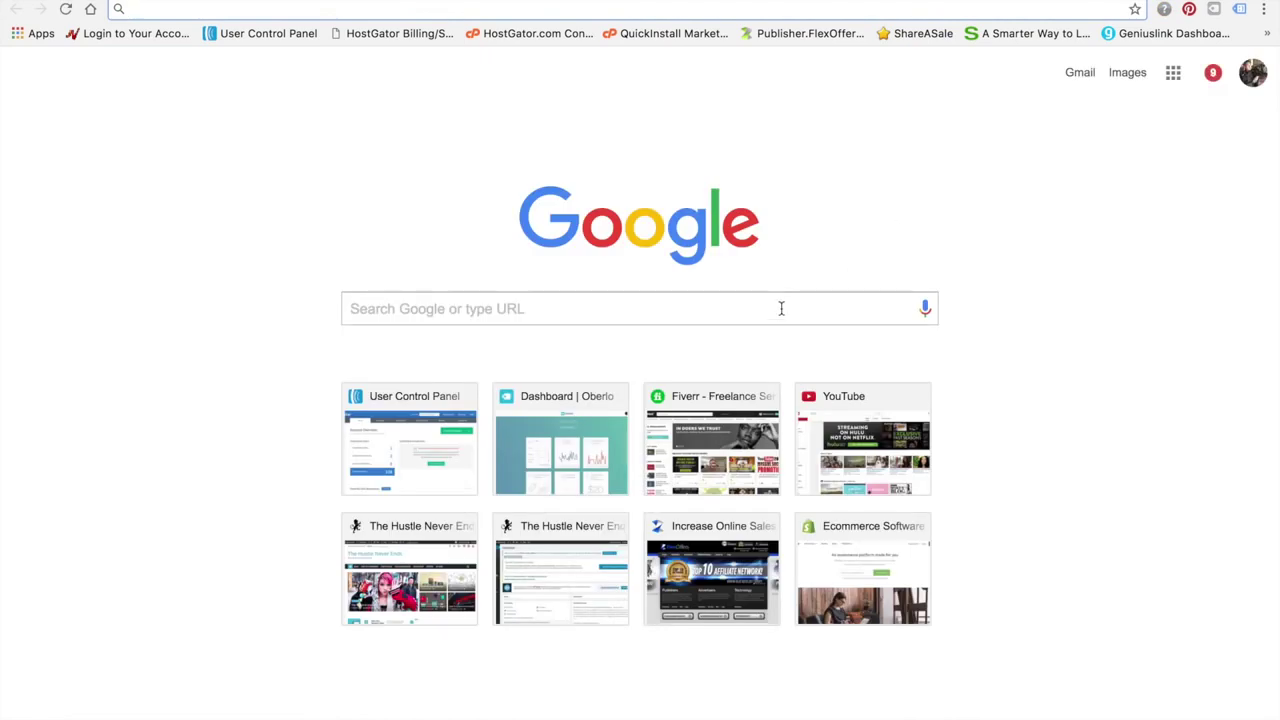
left_click(781, 308)
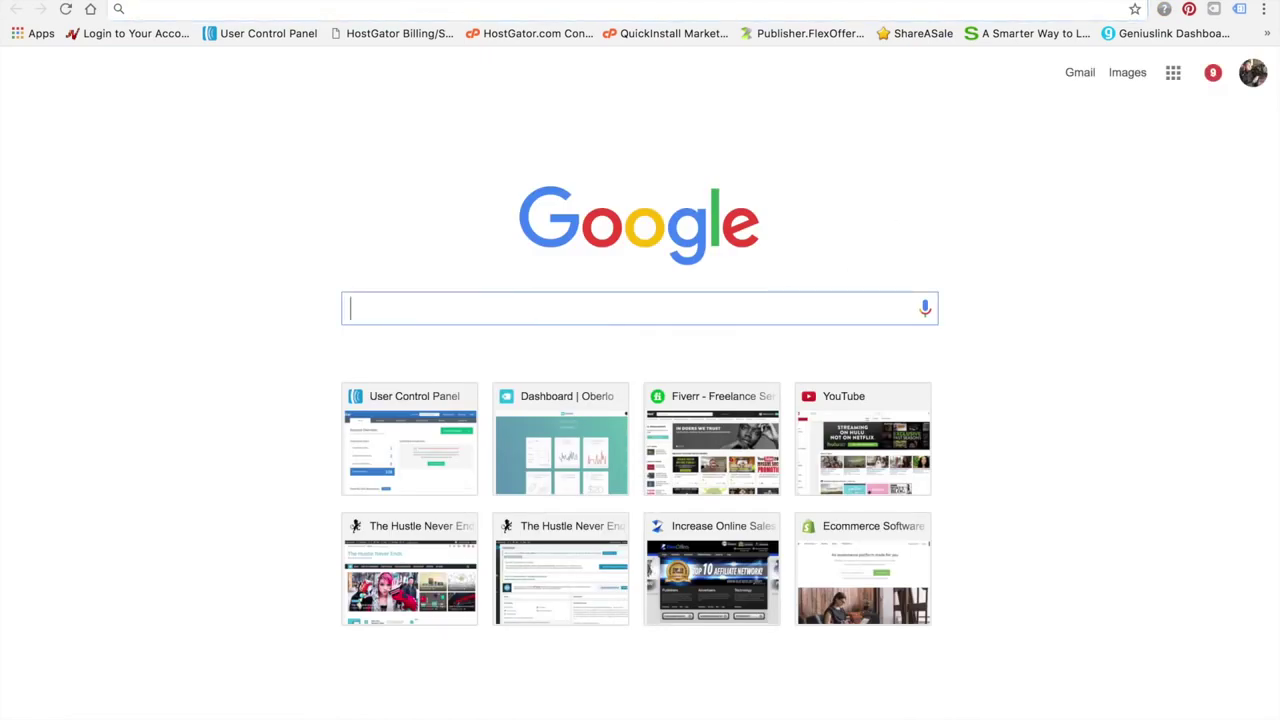
Search Google for 'the hustle blog' and open The Hustle Never Ends homepage
type("the hustle blog")
key("Return")
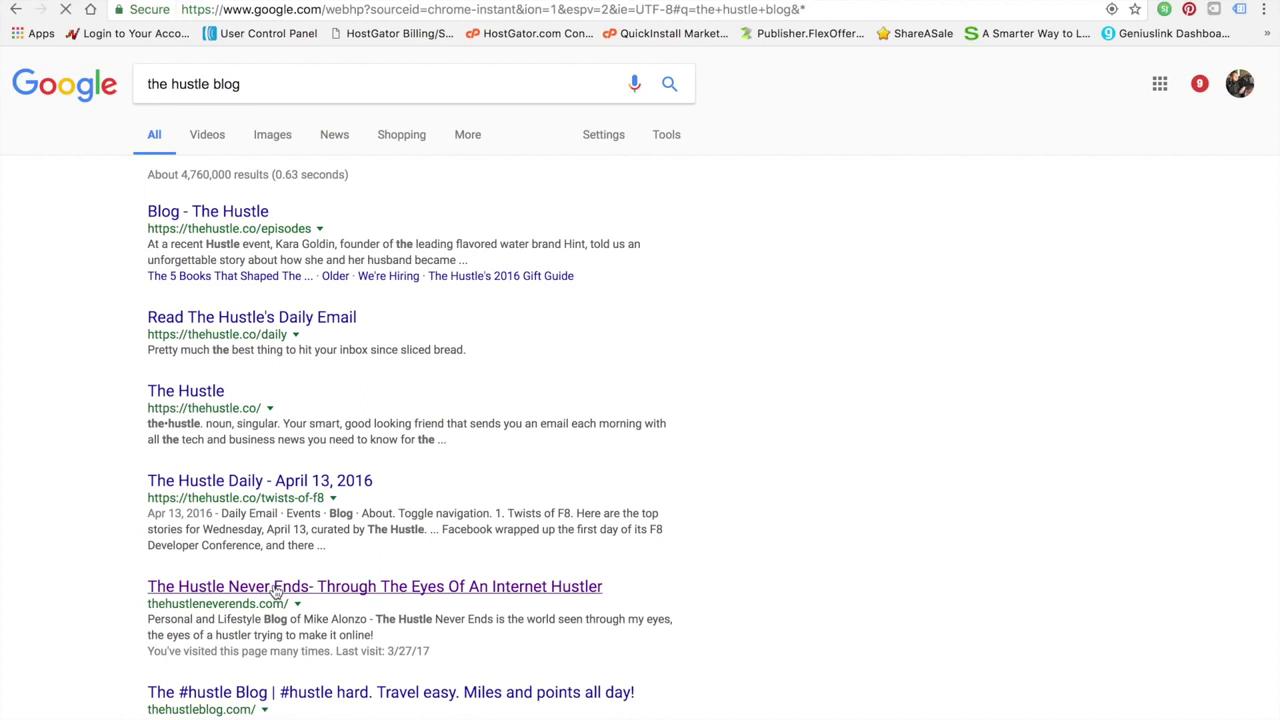
left_click(275, 591)
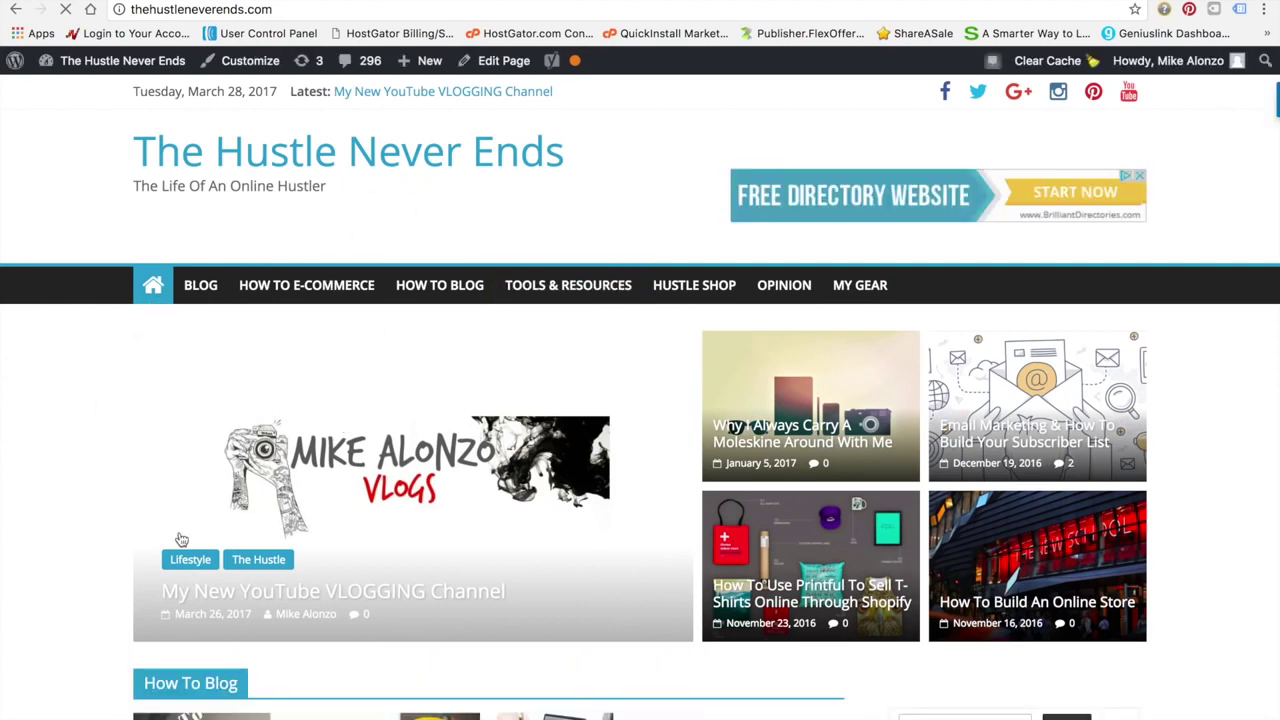
scroll(179, 538, "down", 3)
scroll(180, 538, "up", 3)
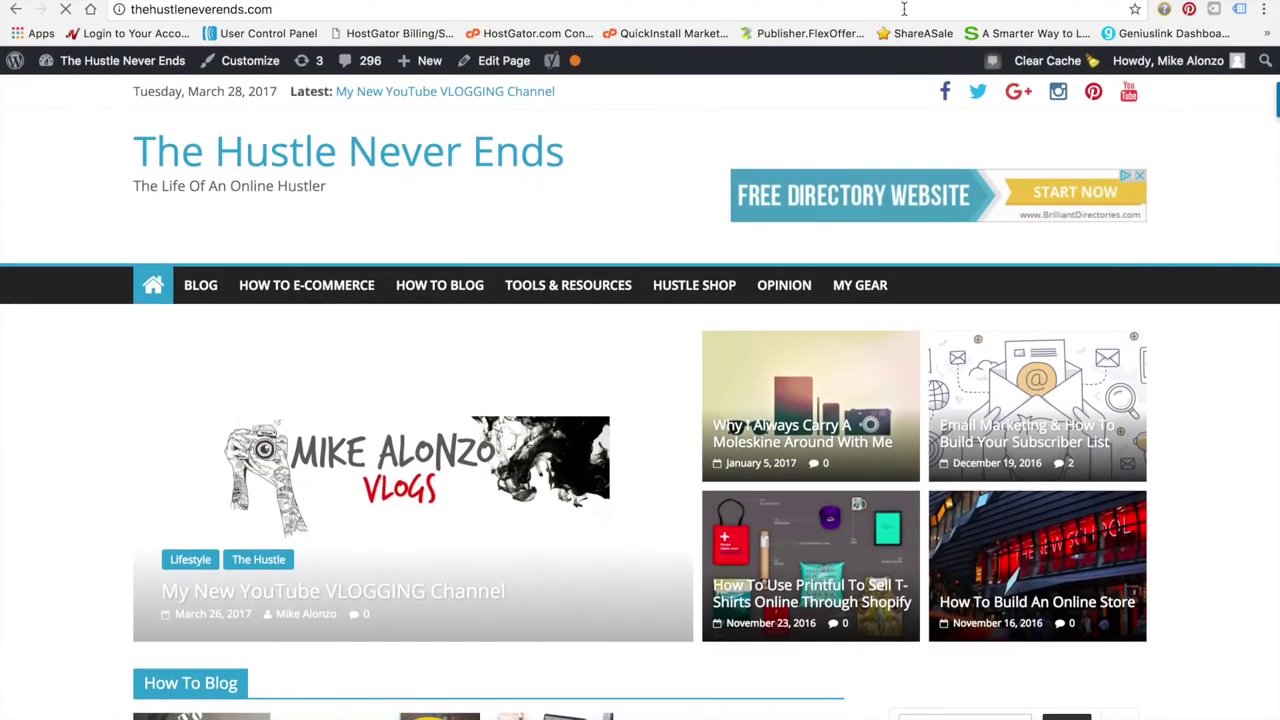
left_click(905, 10)
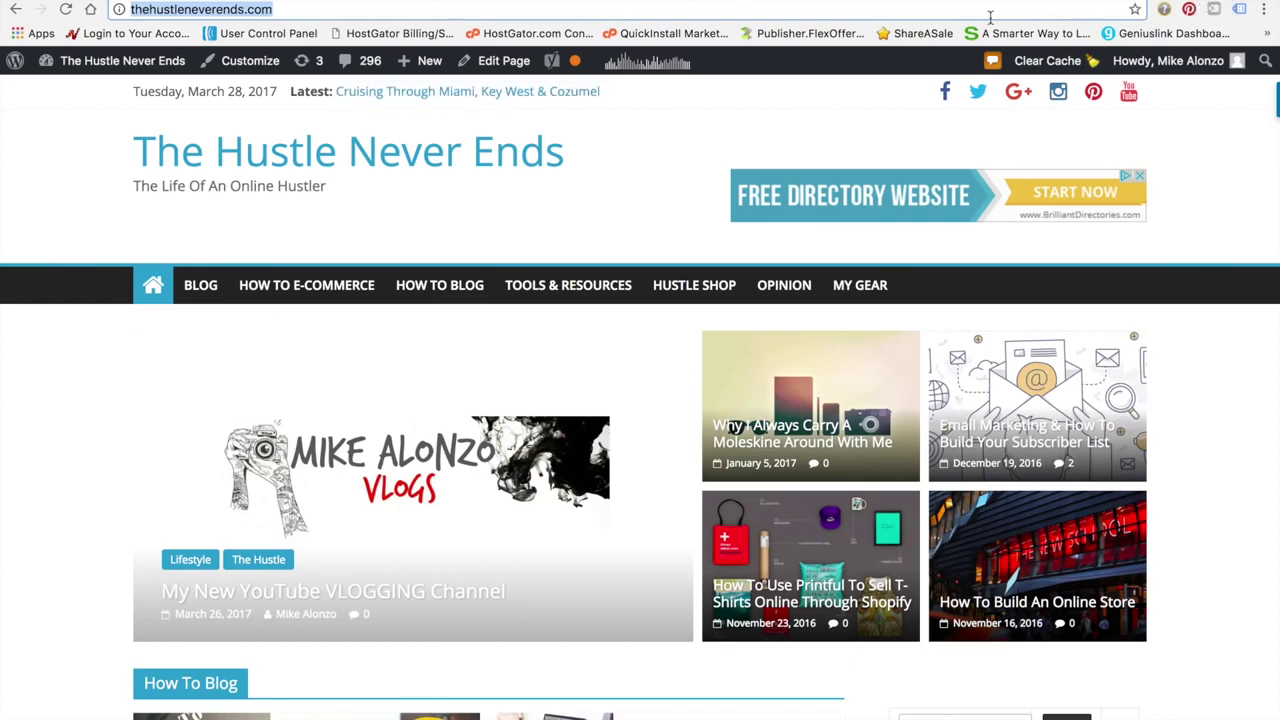
type("google.com")
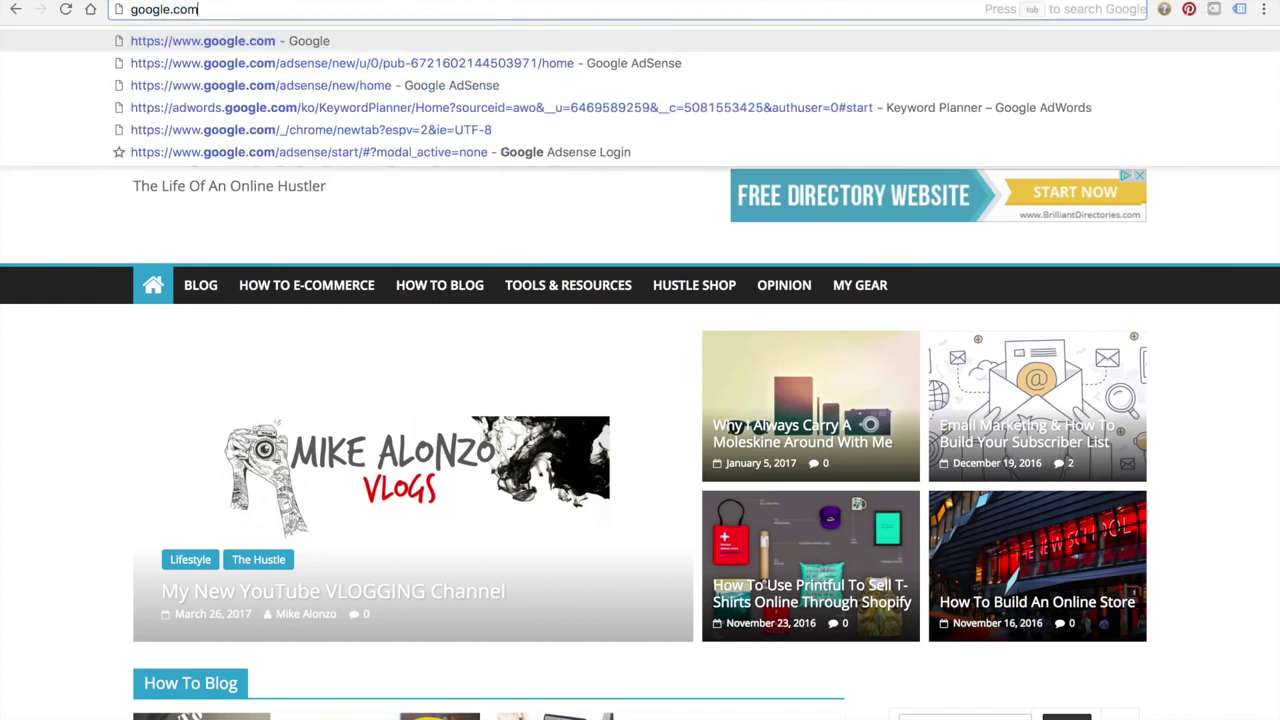
key("Return")
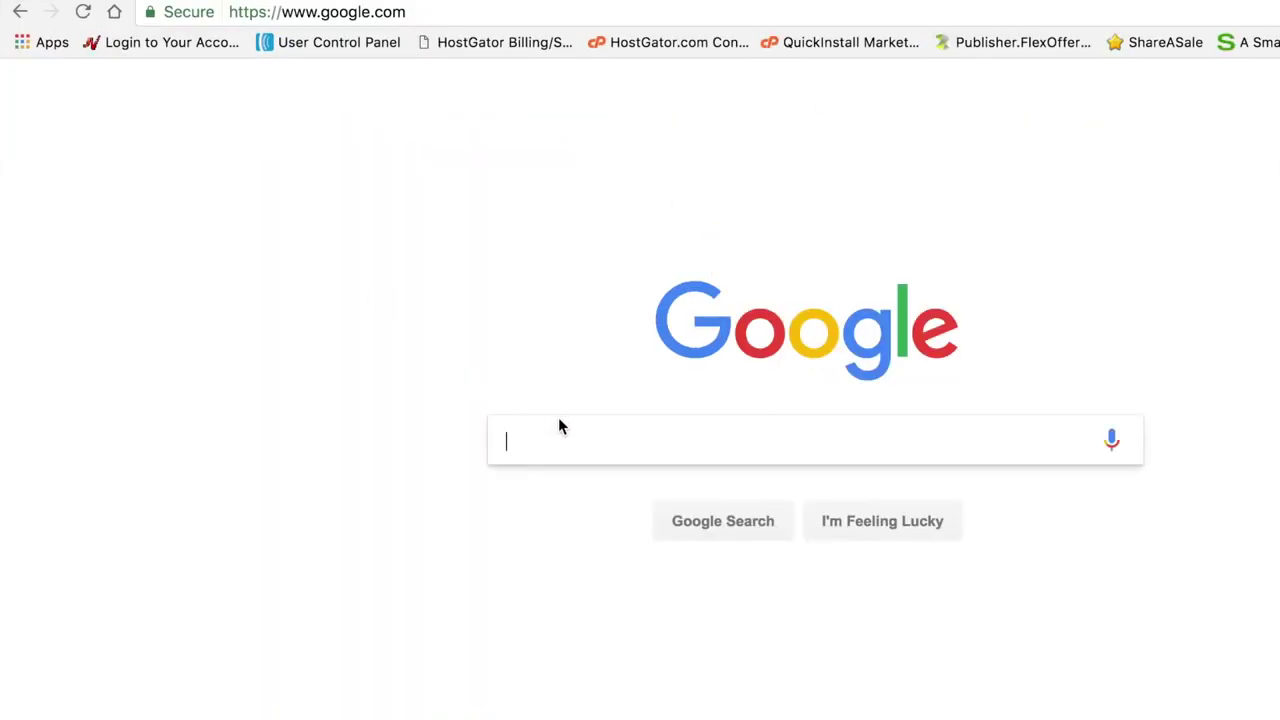
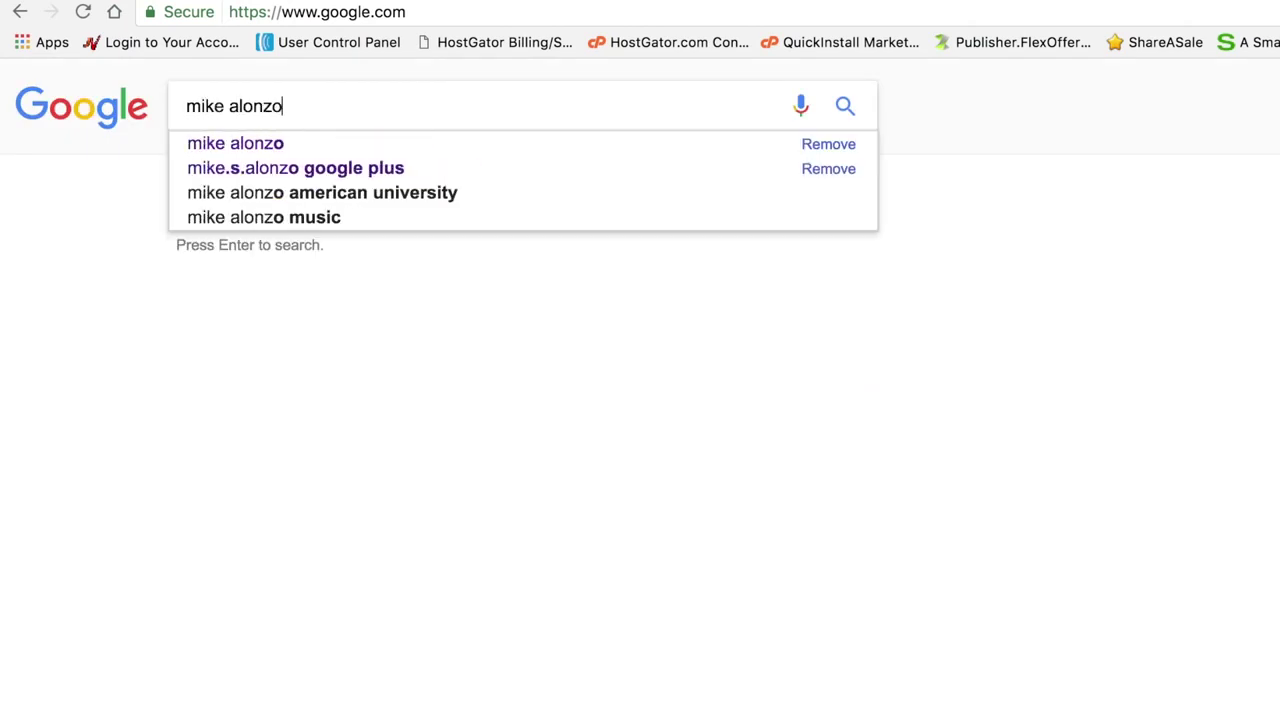
key("Return")
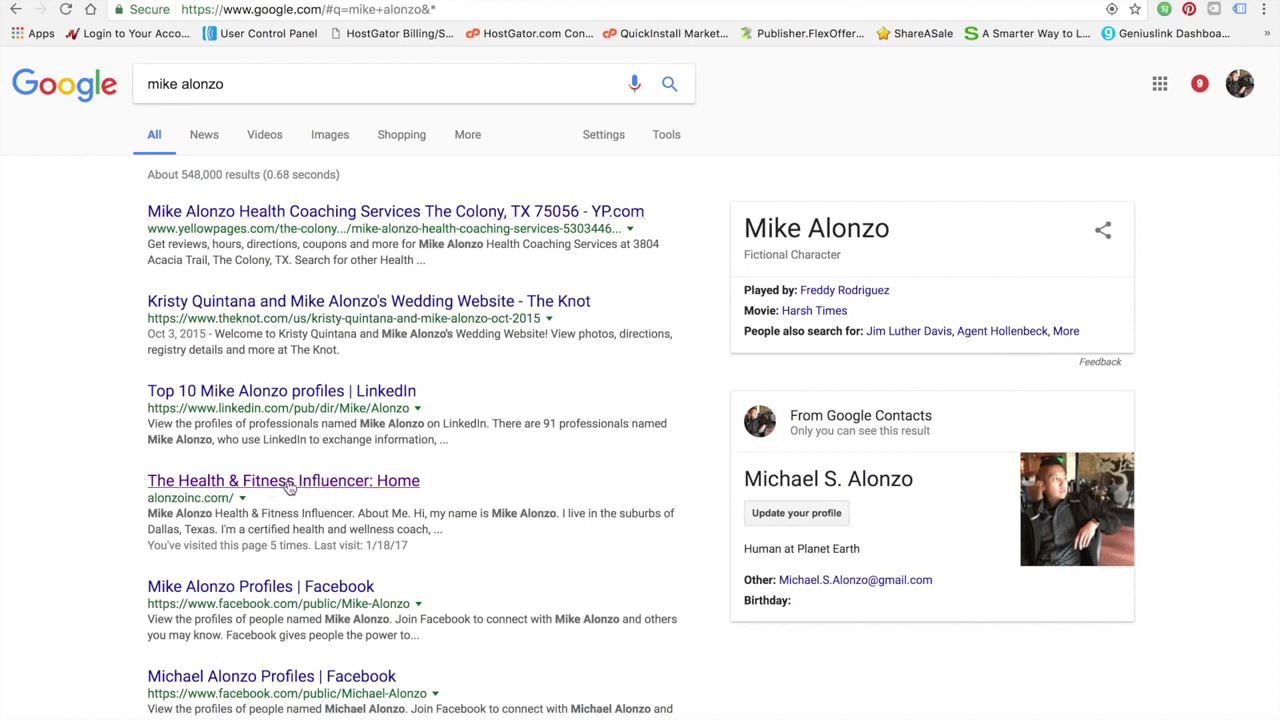
left_click(289, 483)
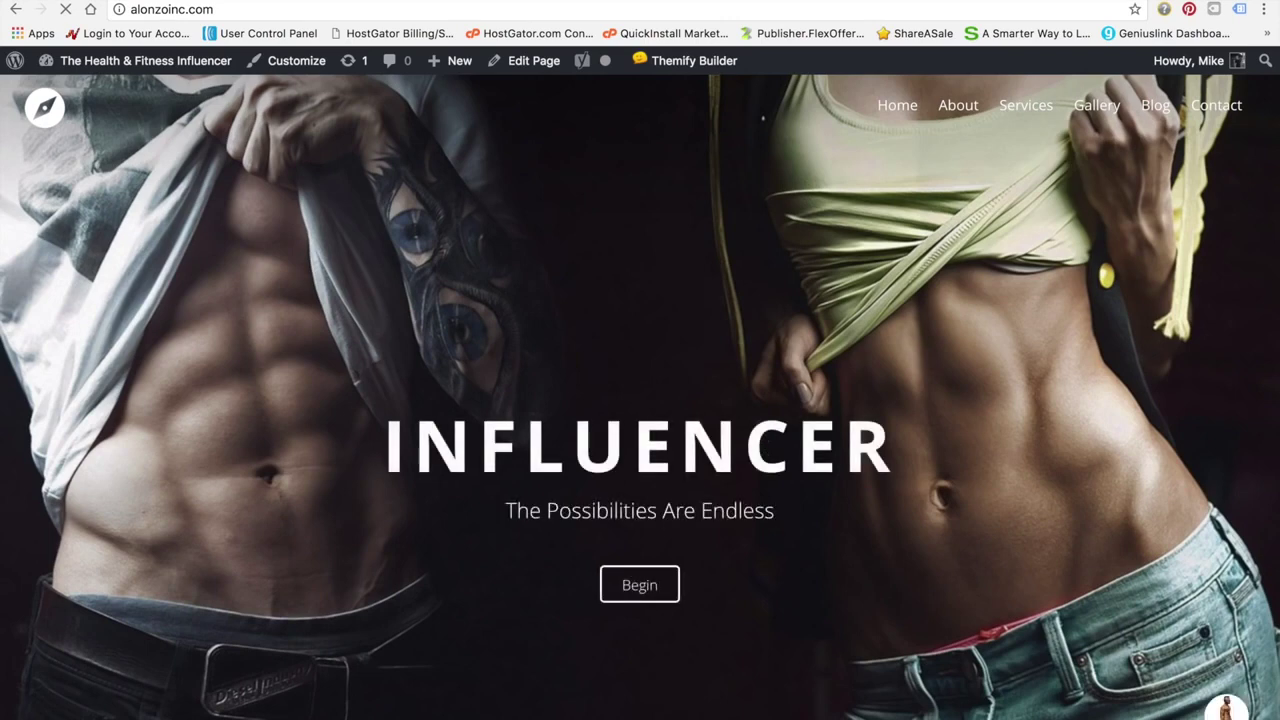
key("ctrl+Tab")
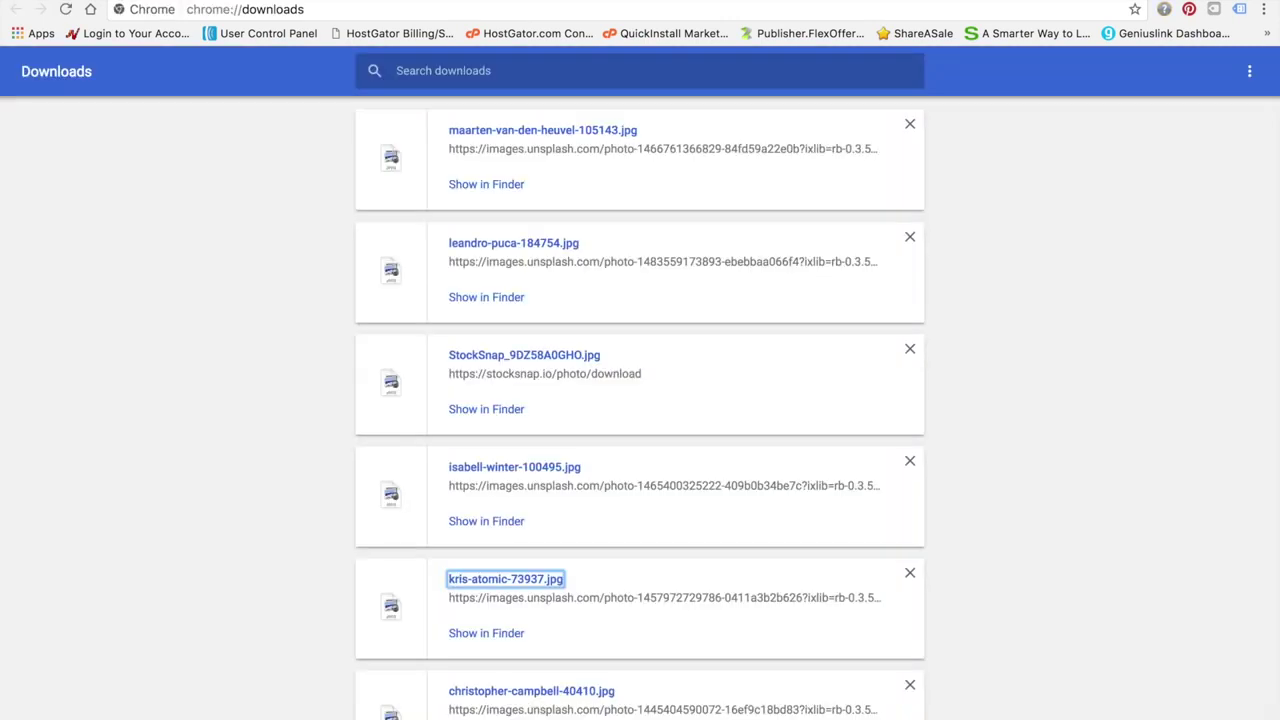
key("ctrl+Tab")
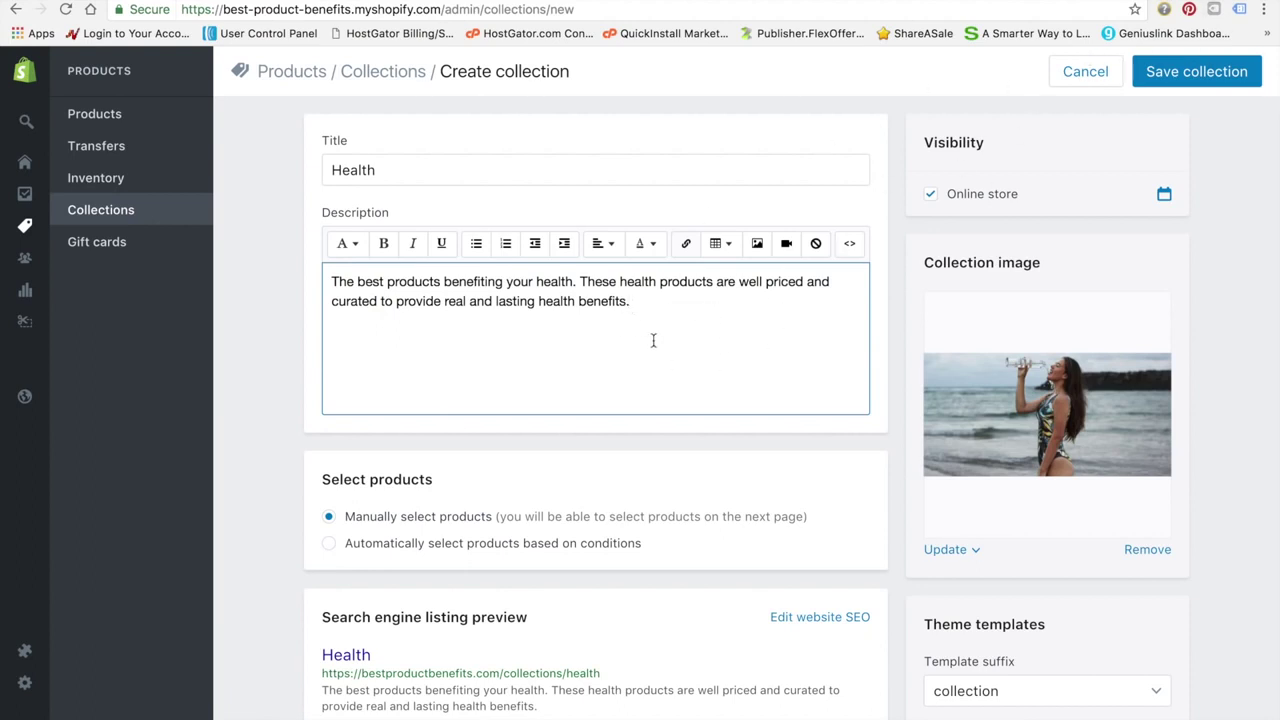
Save the Health collection, then start another collection from the success banner link
scroll(580, 375, "down", 1)
scroll(1060, 238, "up", 1)
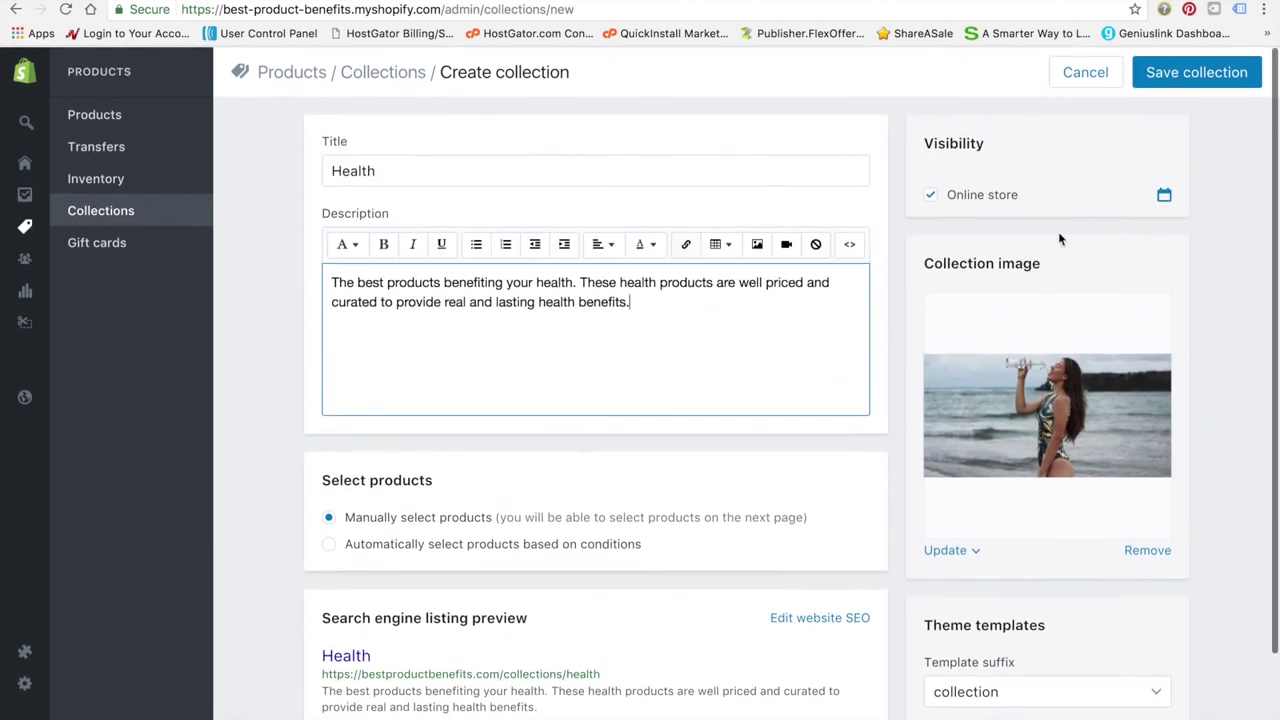
left_click(1187, 86)
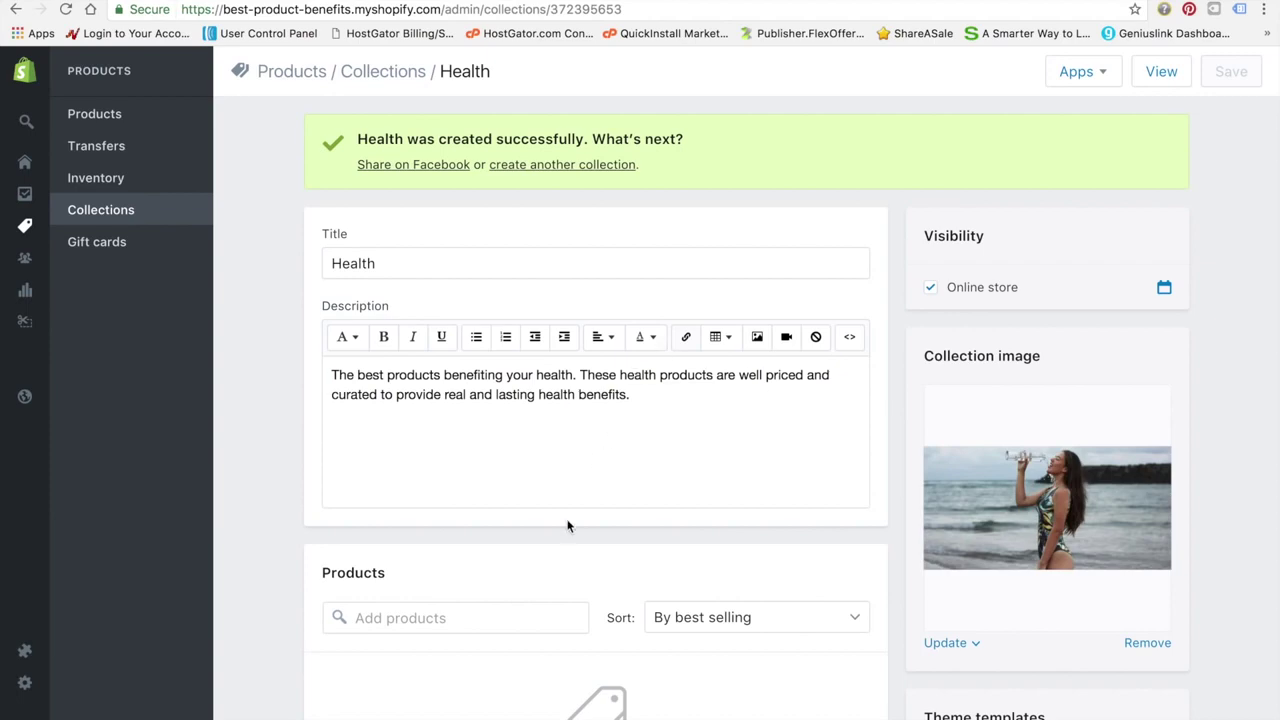
scroll(571, 509, "down", 5)
scroll(566, 523, "up", 5)
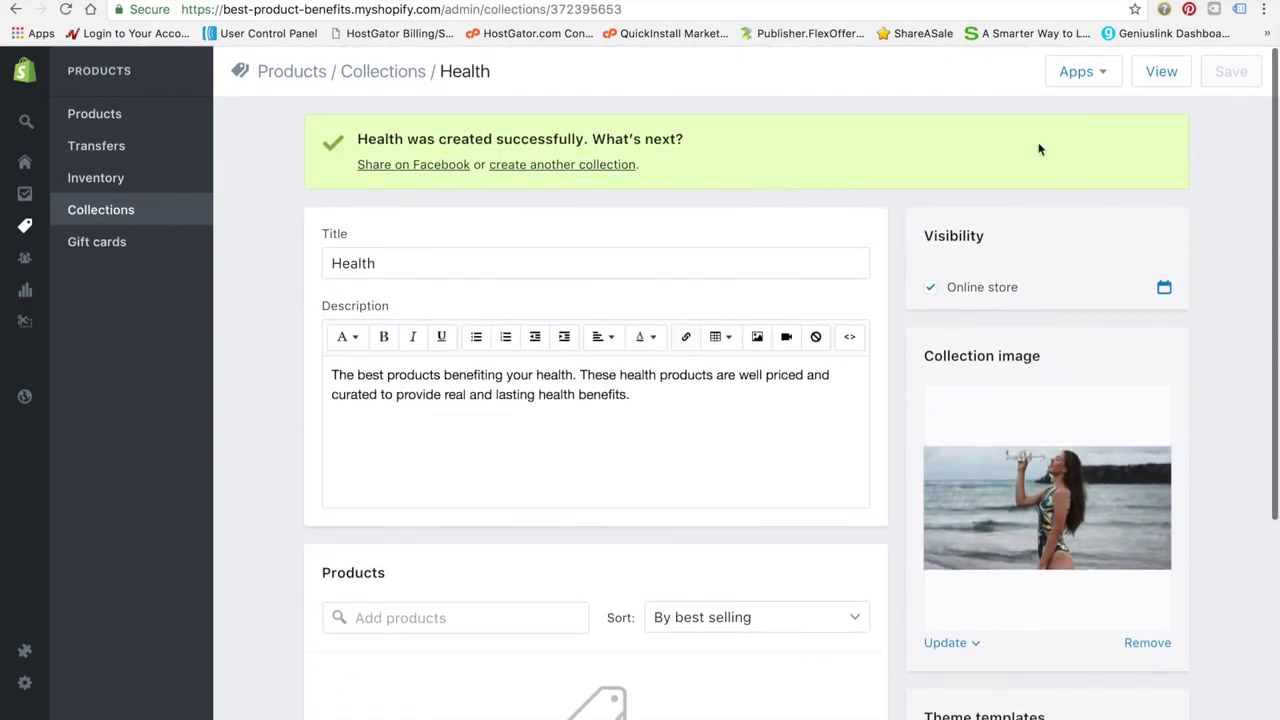
left_click(565, 175)
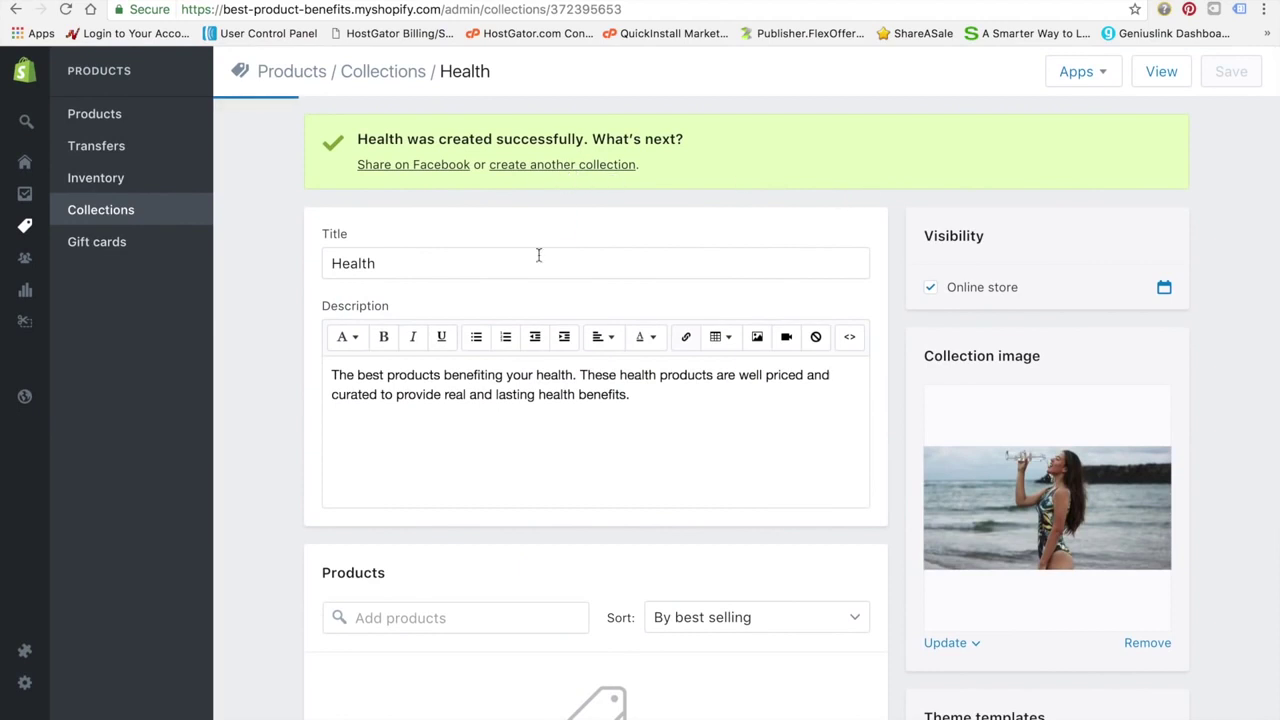
Title the new collection 'Beauty' and paste in the Health collection's description
left_click(541, 180)
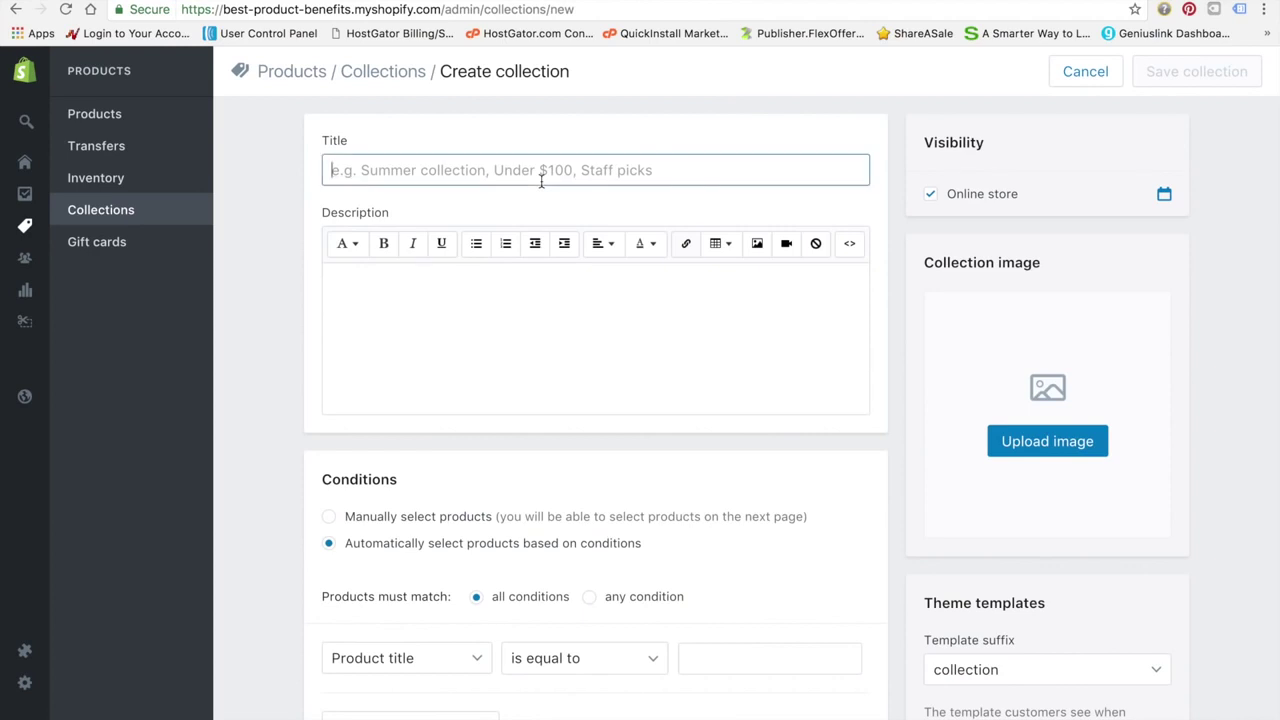
type("Beauty")
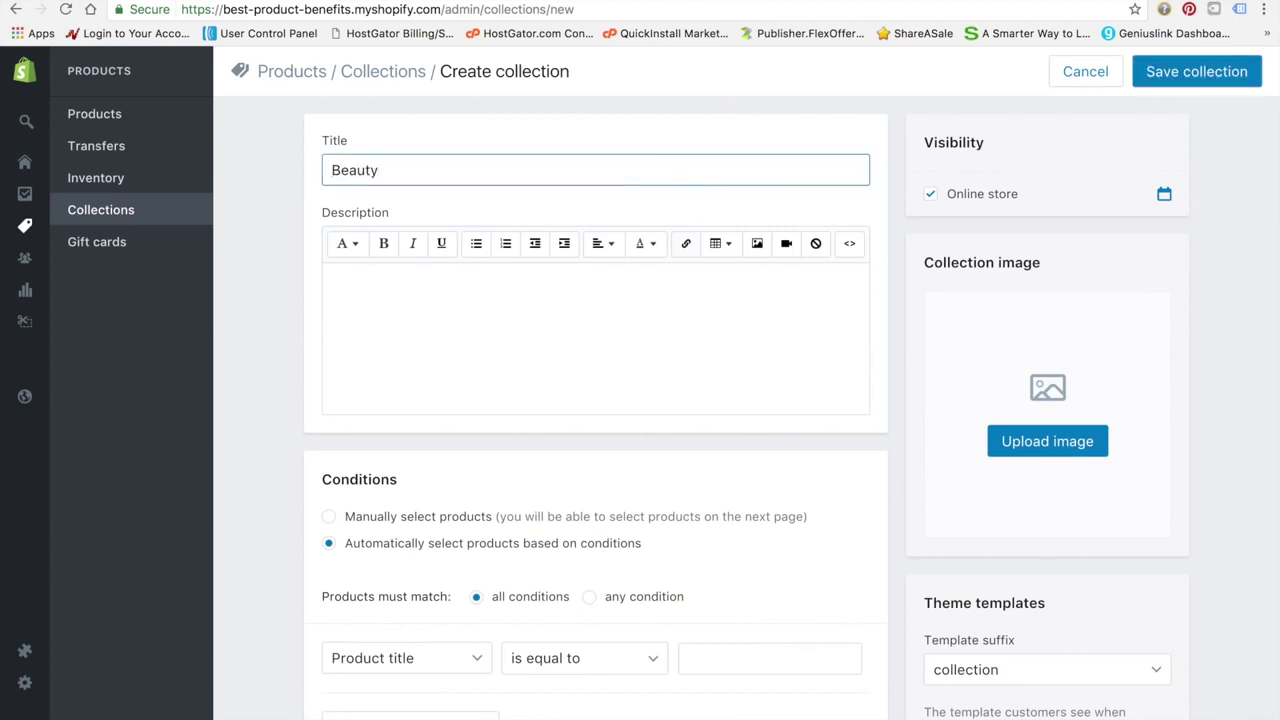
left_click(534, 330)
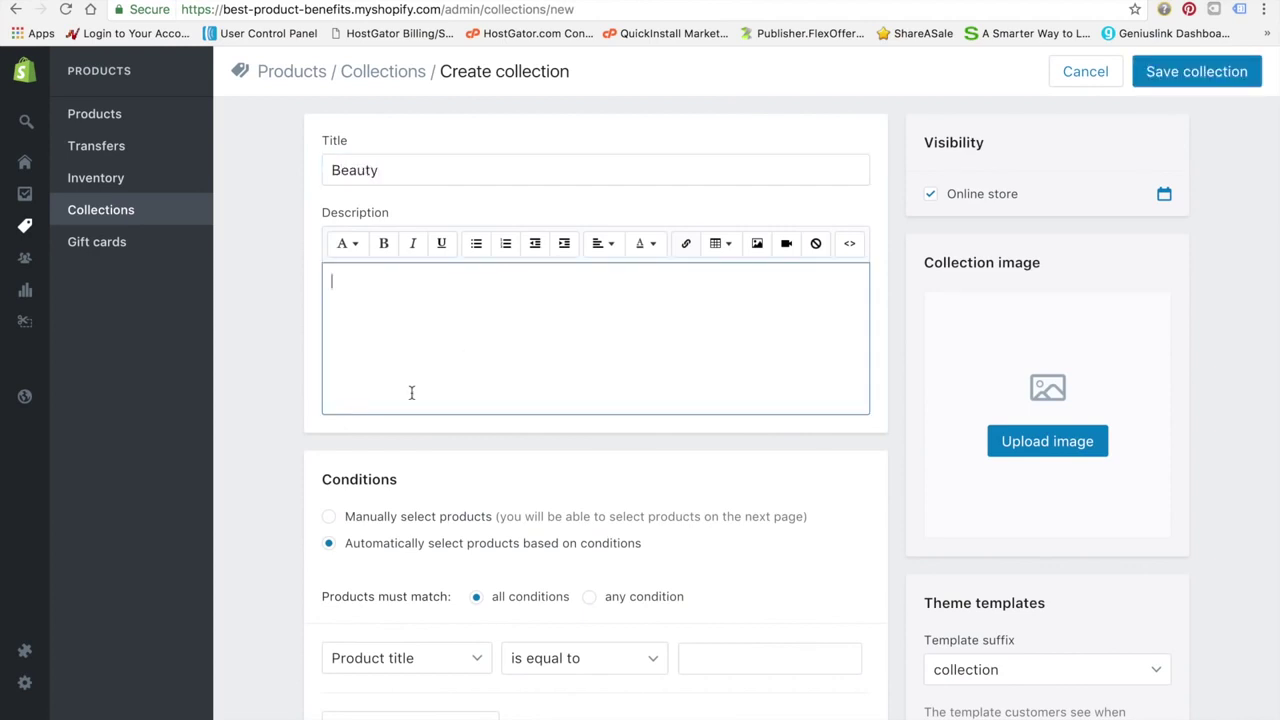
left_click(141, 221)
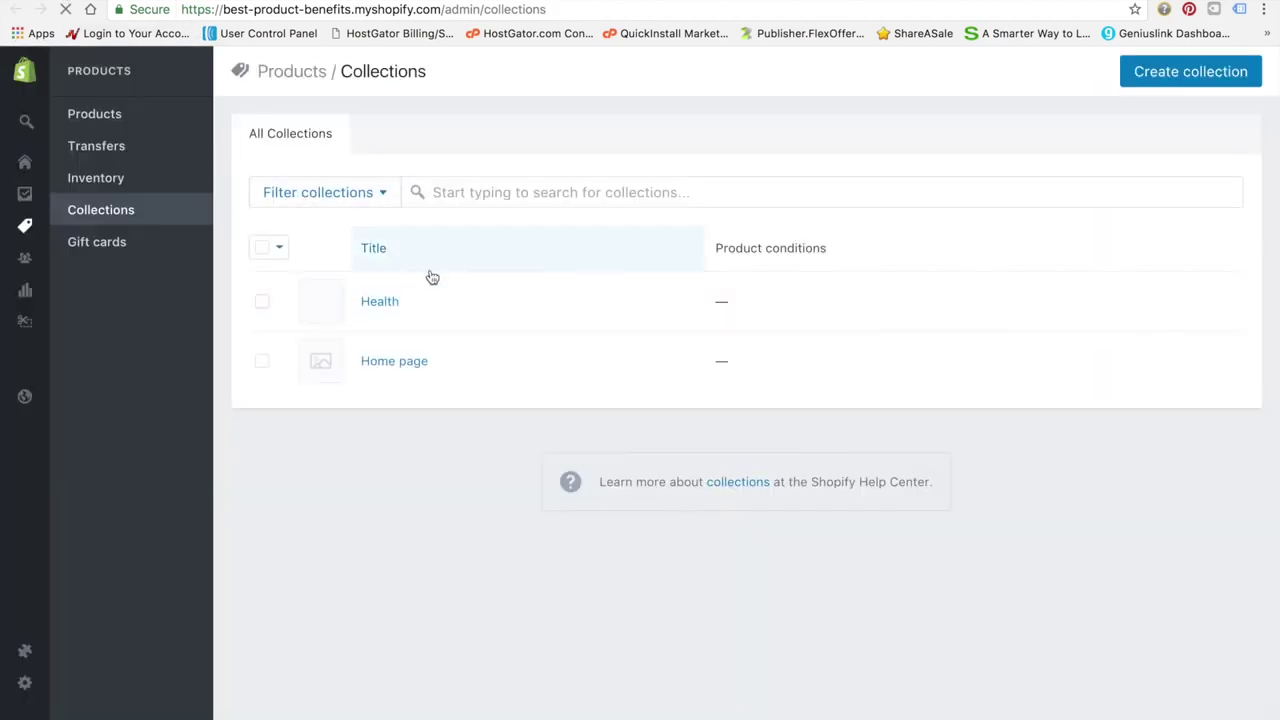
left_click(381, 304)
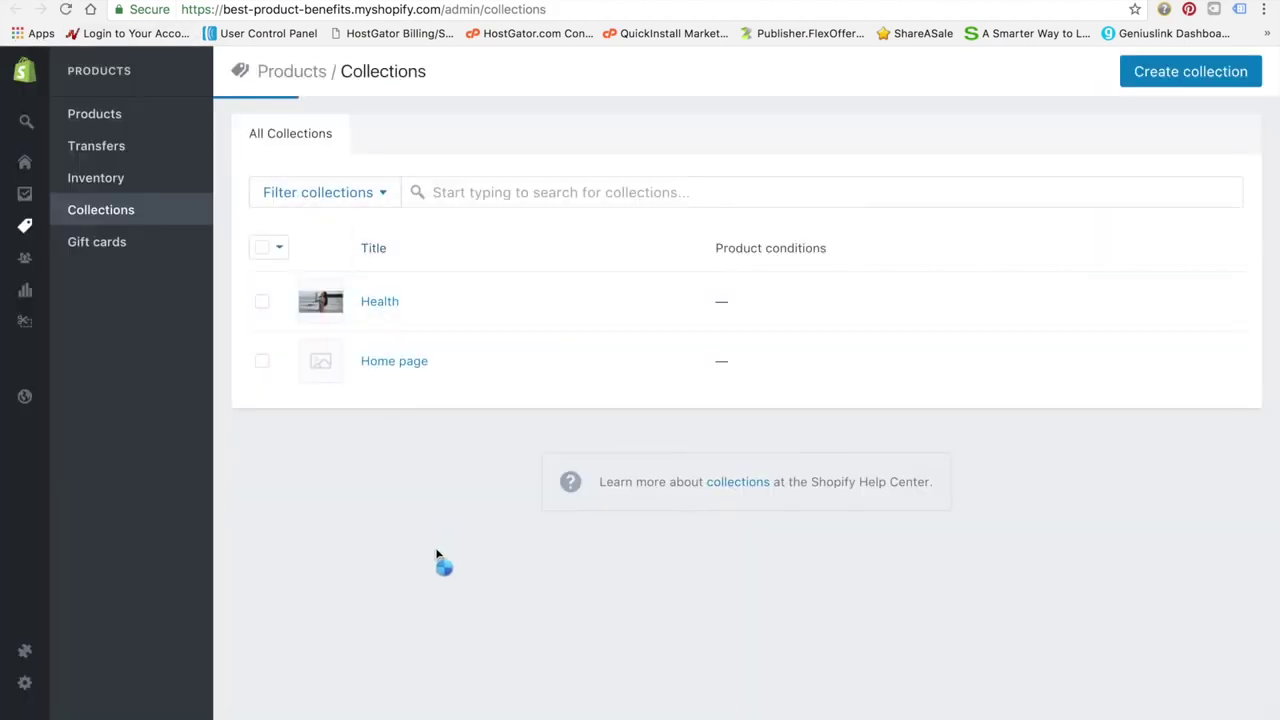
left_click(666, 317)
key("ctrl+a")
key("ctrl+c")
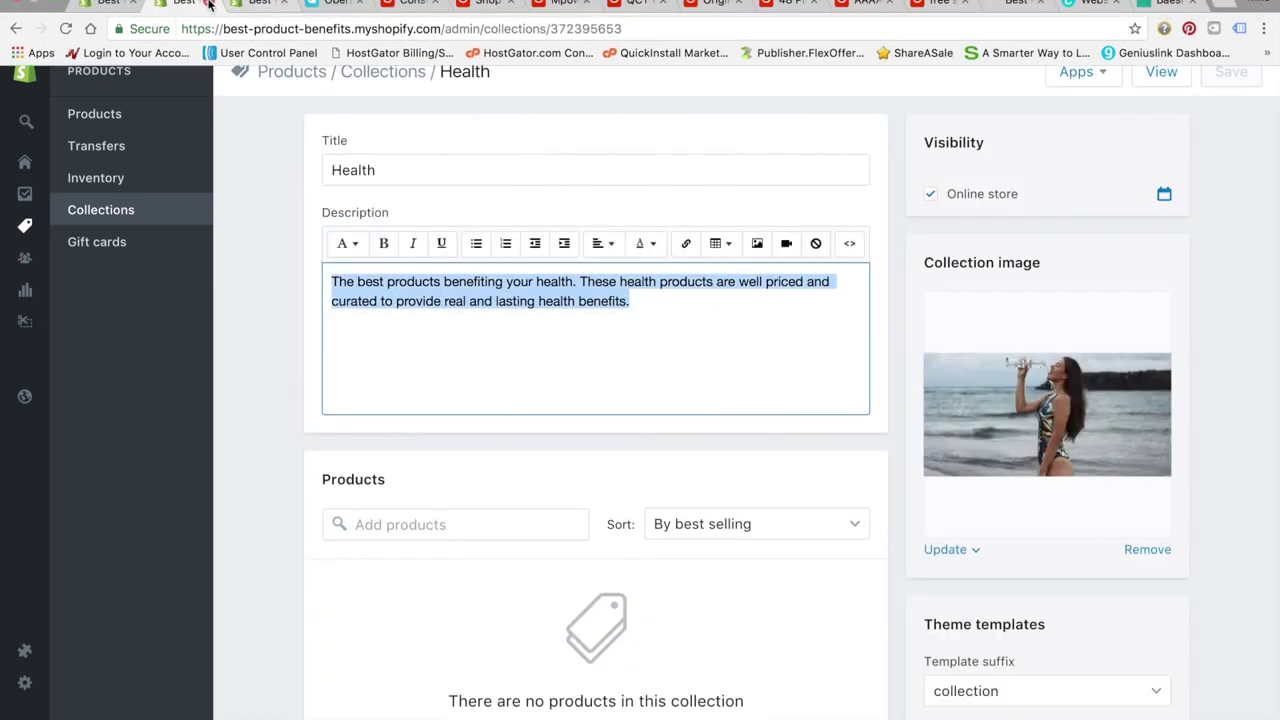
left_click(122, 6)
left_click(516, 308)
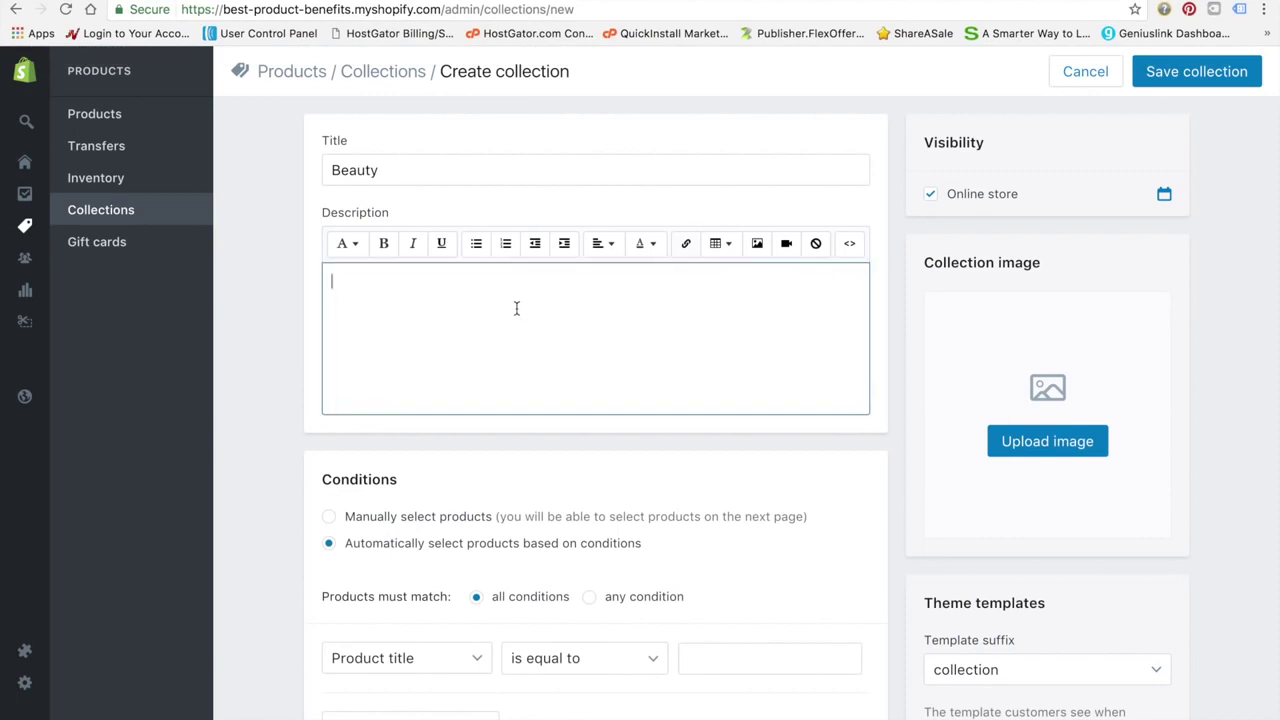
key("ctrl+v")
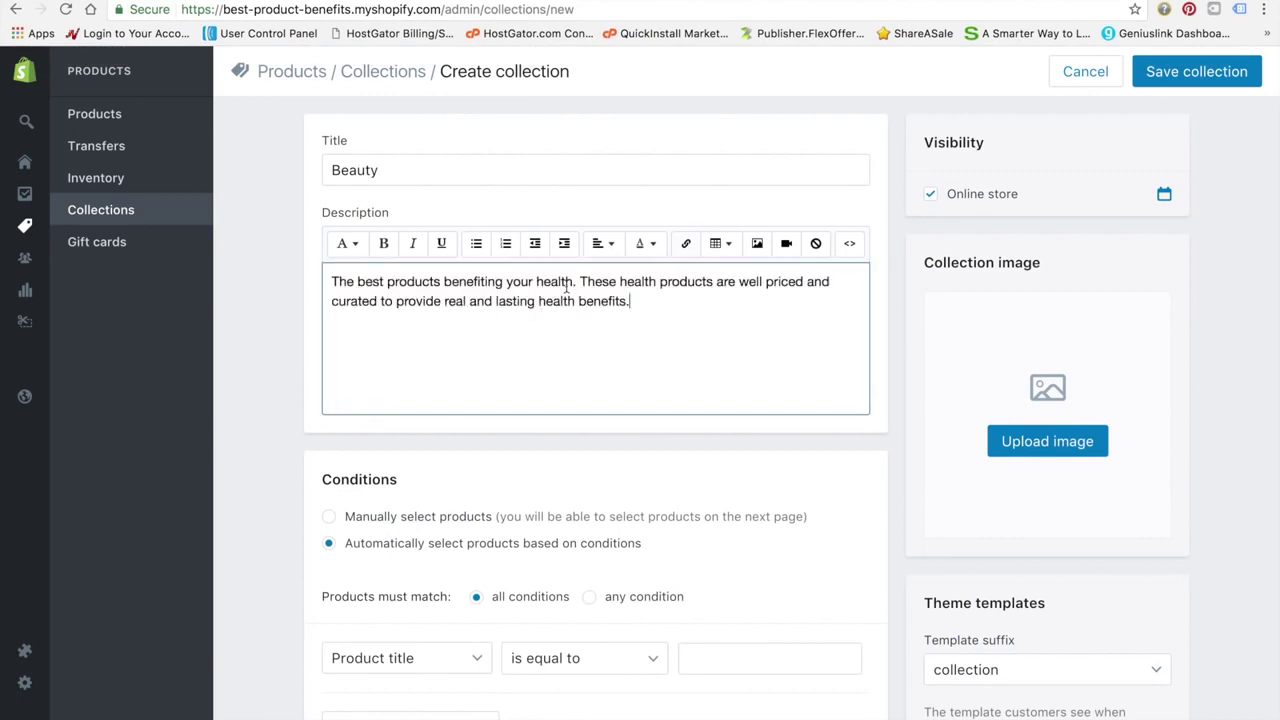
Change 'health' to 'beauty' in the description, ending it with 'the best beauty benefits possible'
left_click_drag(574, 281, 536, 281)
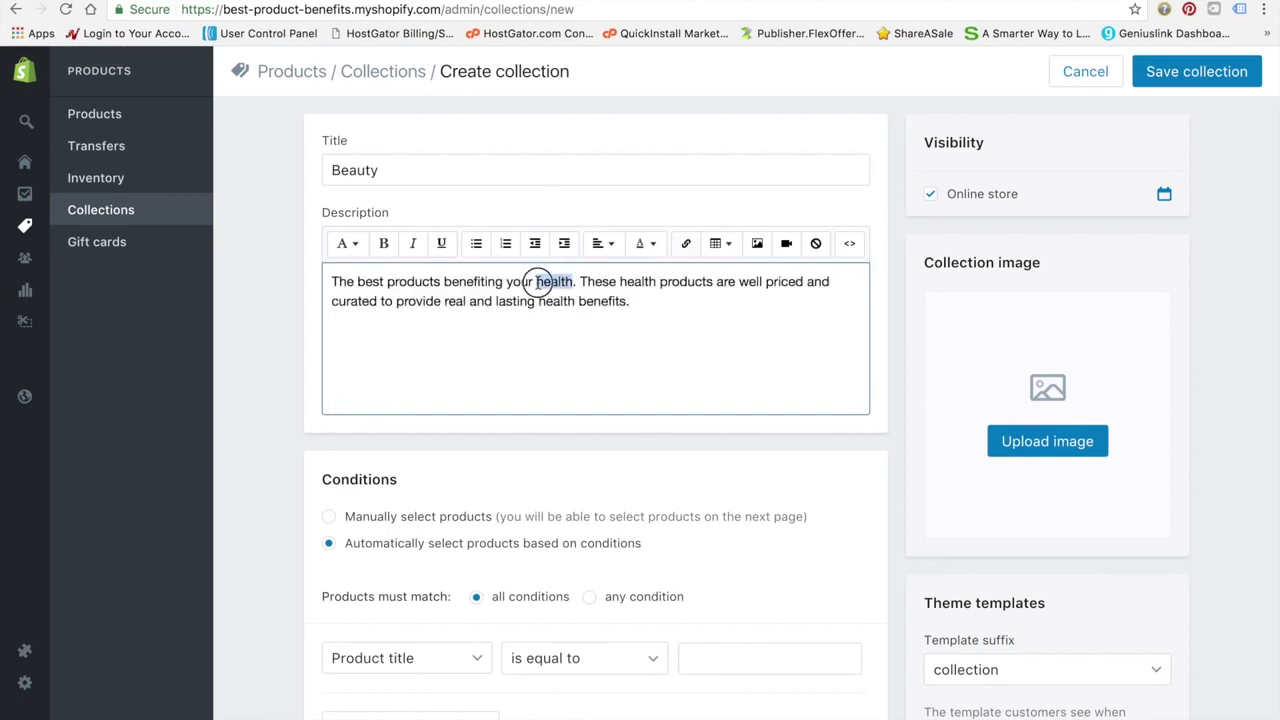
type("beauty")
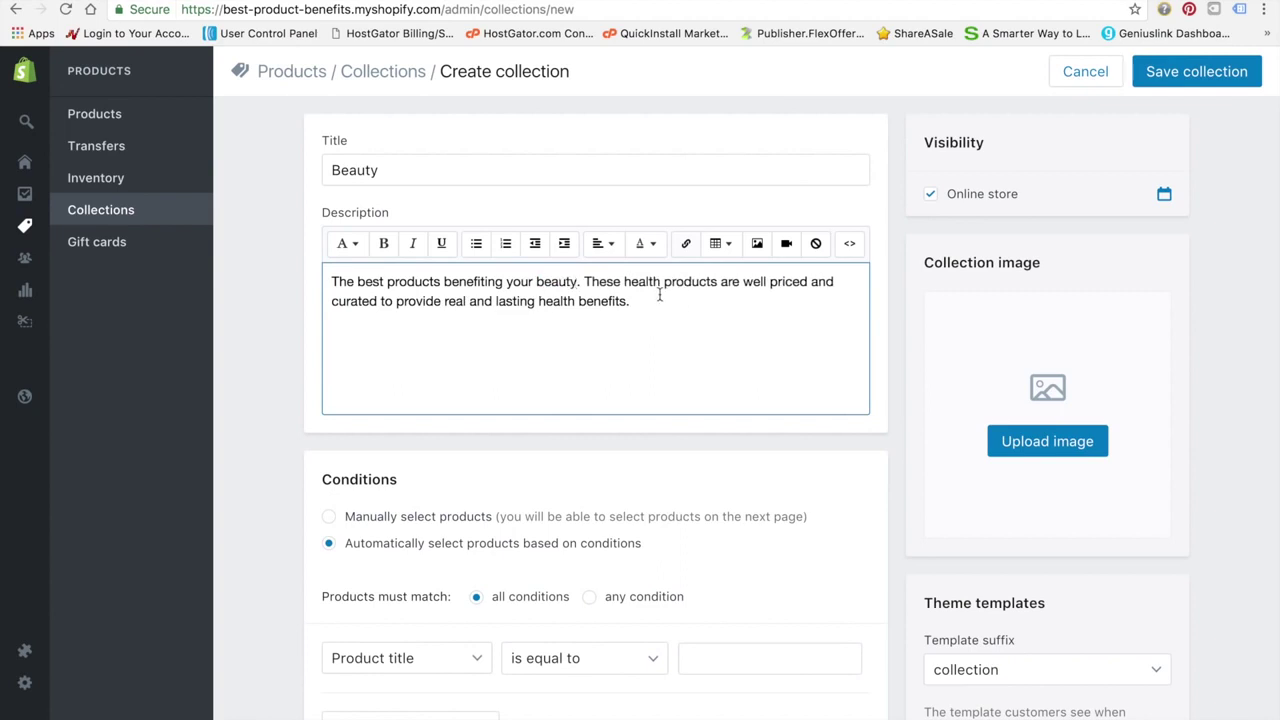
left_click_drag(661, 283, 625, 284)
type("beauty")
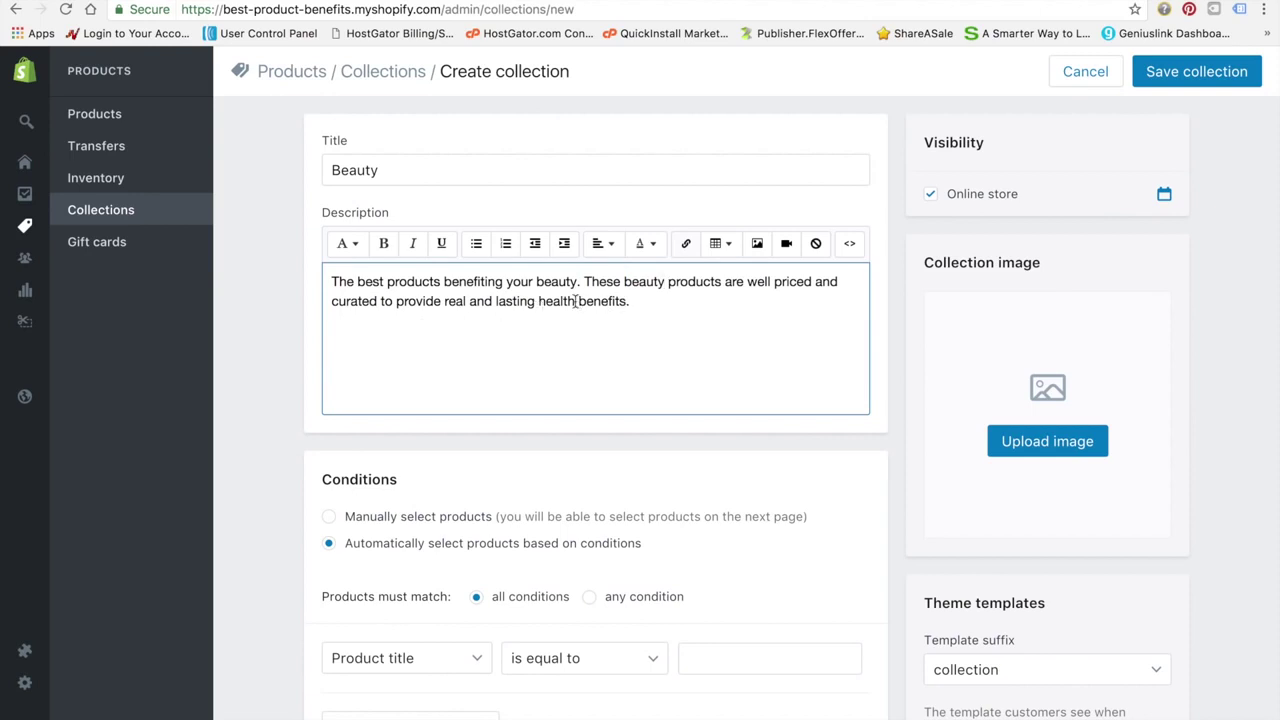
left_click_drag(626, 301, 444, 305)
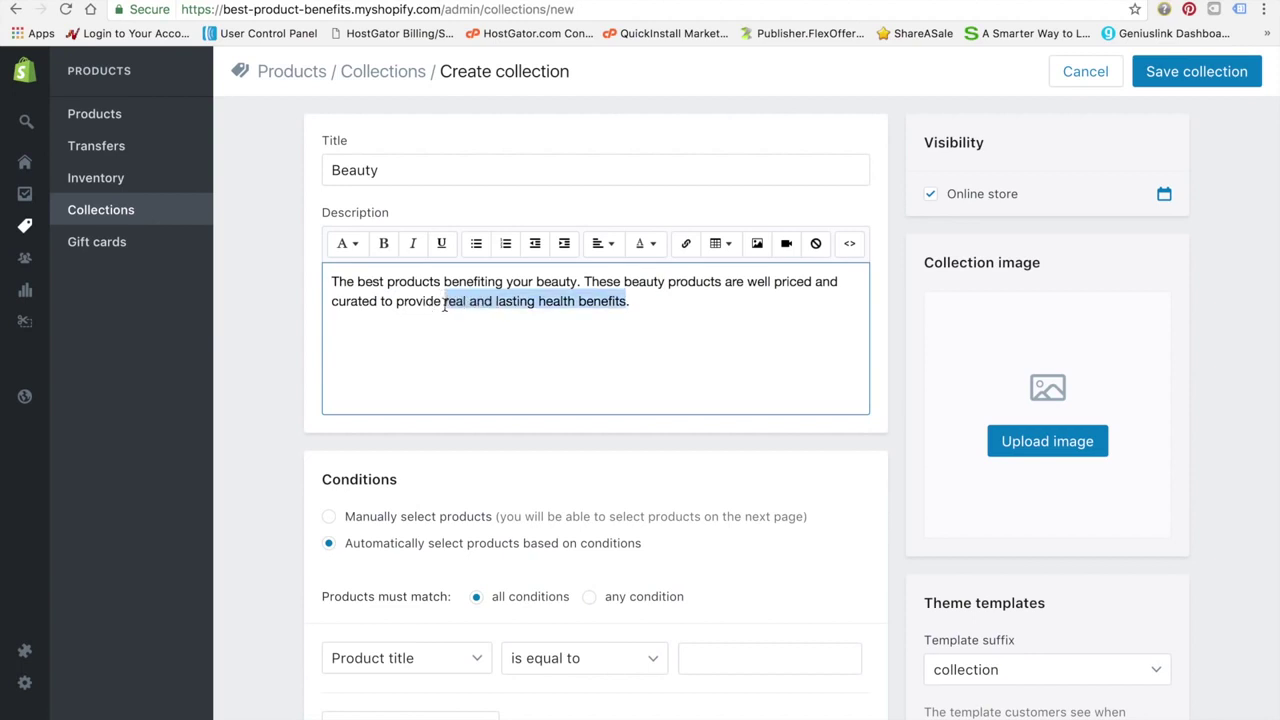
type("the best beauty benefits possible")
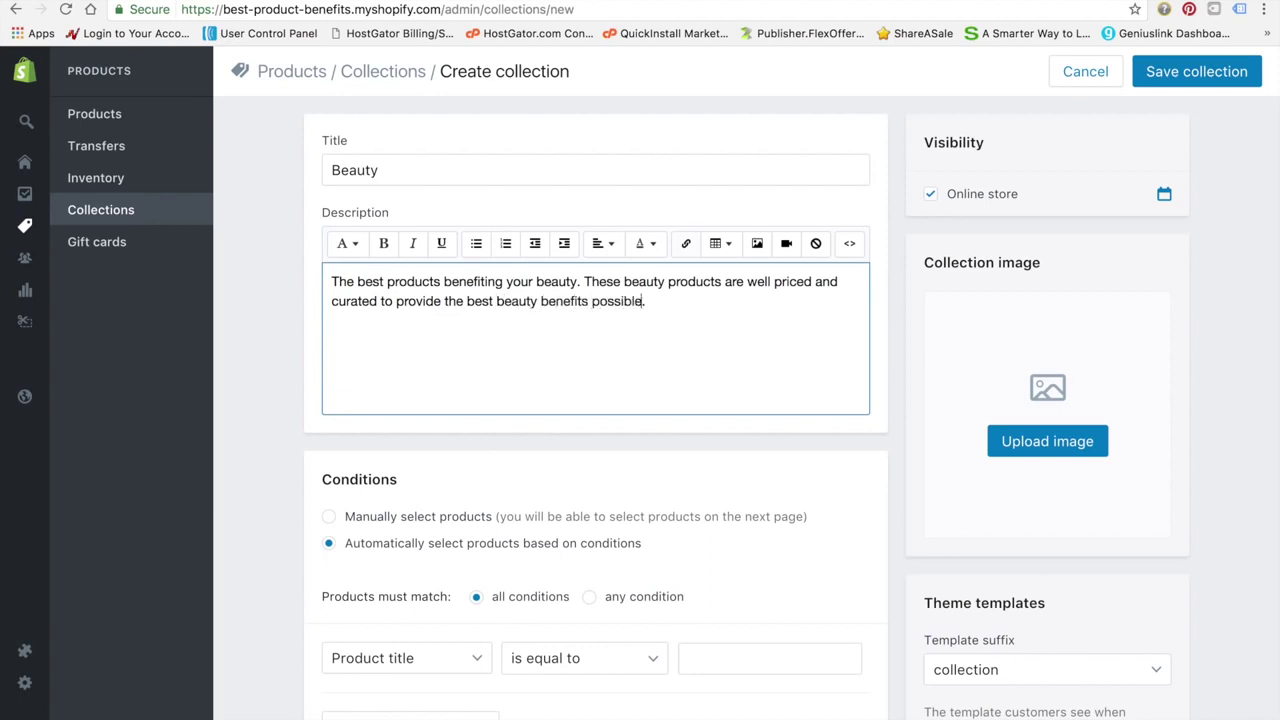
Upload beautymaybe.jpg as the image, choose manual product selection, and save the Beauty collection
left_click(1085, 438)
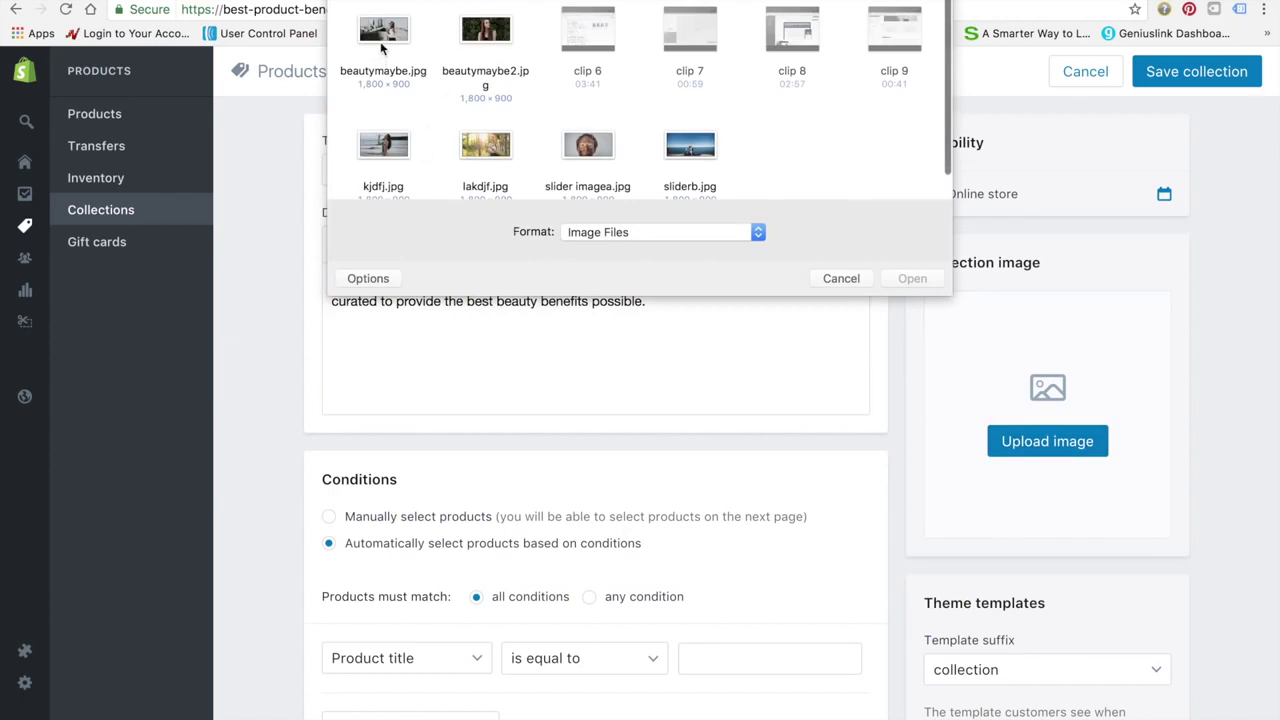
left_click(386, 52)
left_click(916, 280)
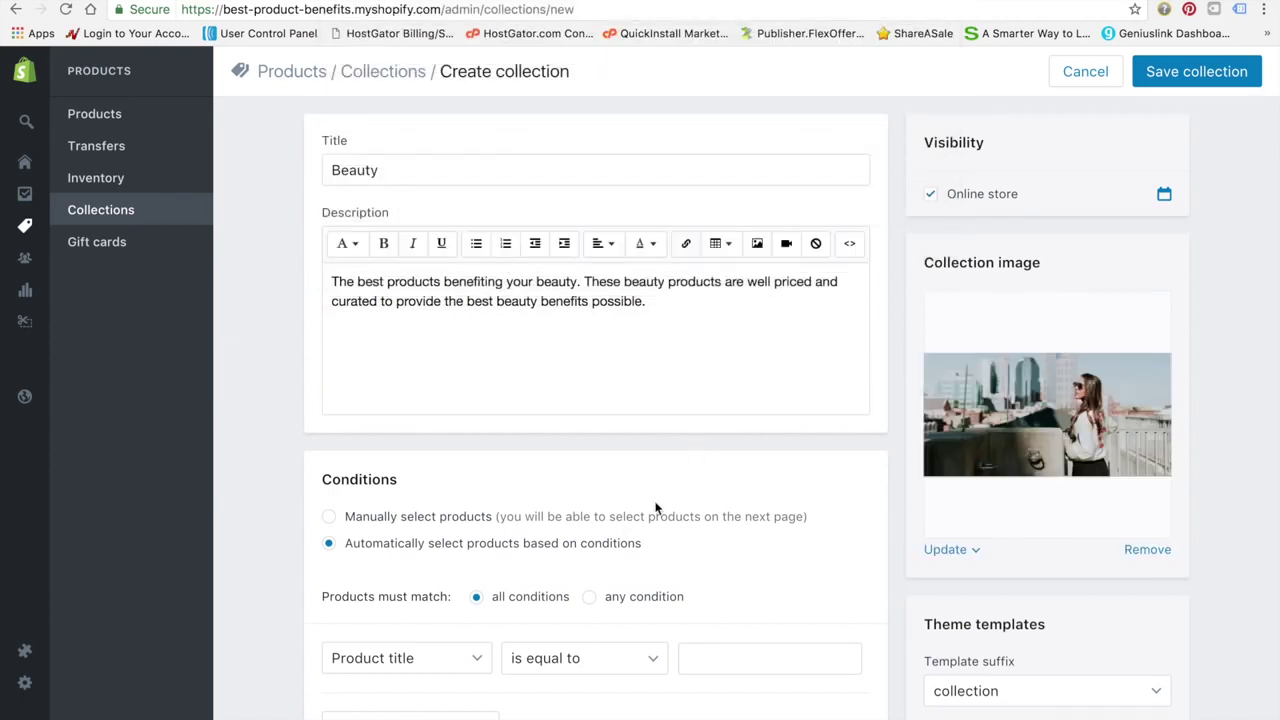
left_click(331, 517)
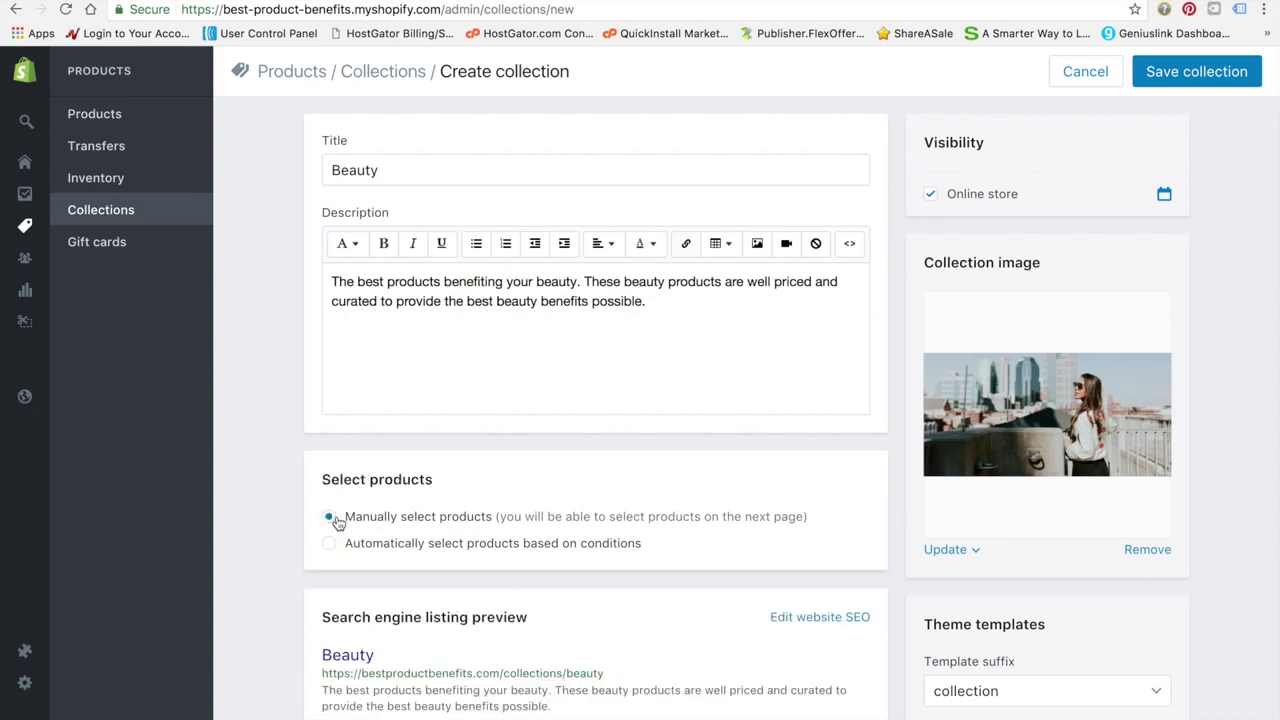
scroll(448, 566, "down", 1)
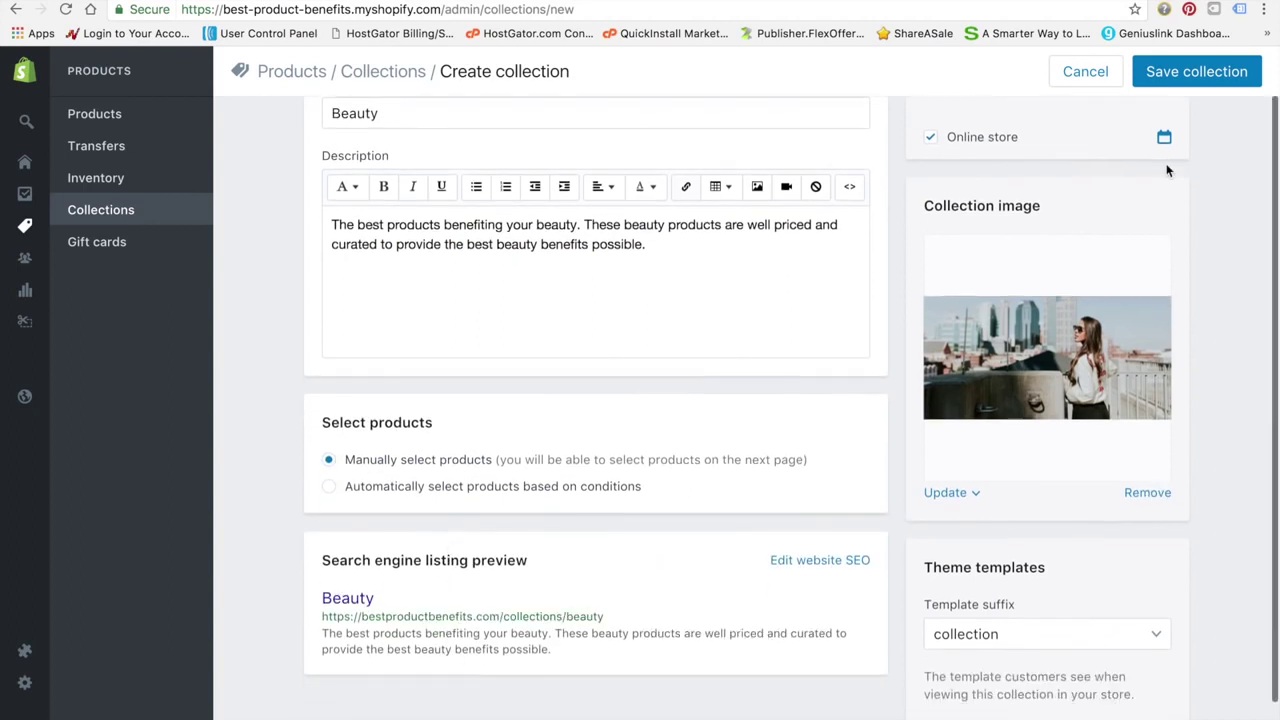
left_click(1218, 71)
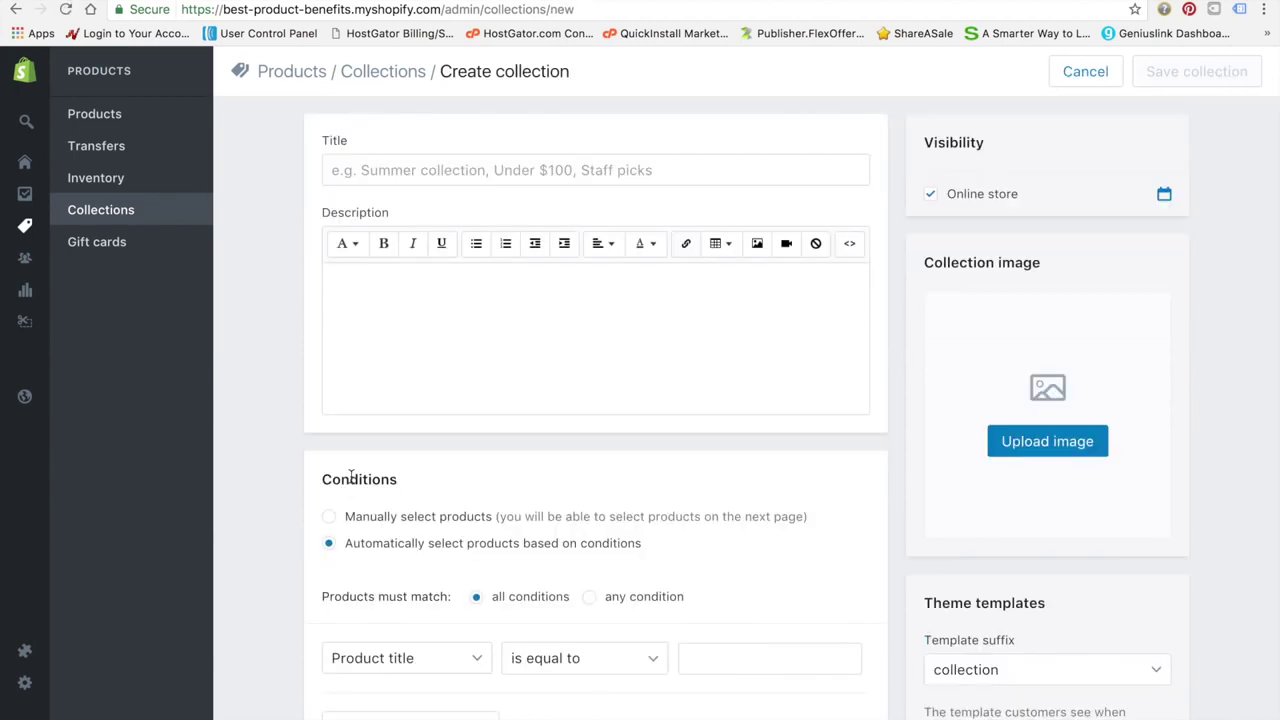
Title the collection 'Fitness' and paste the description, replacing health with 'fitness needs' and 'fitness'
left_click(677, 158)
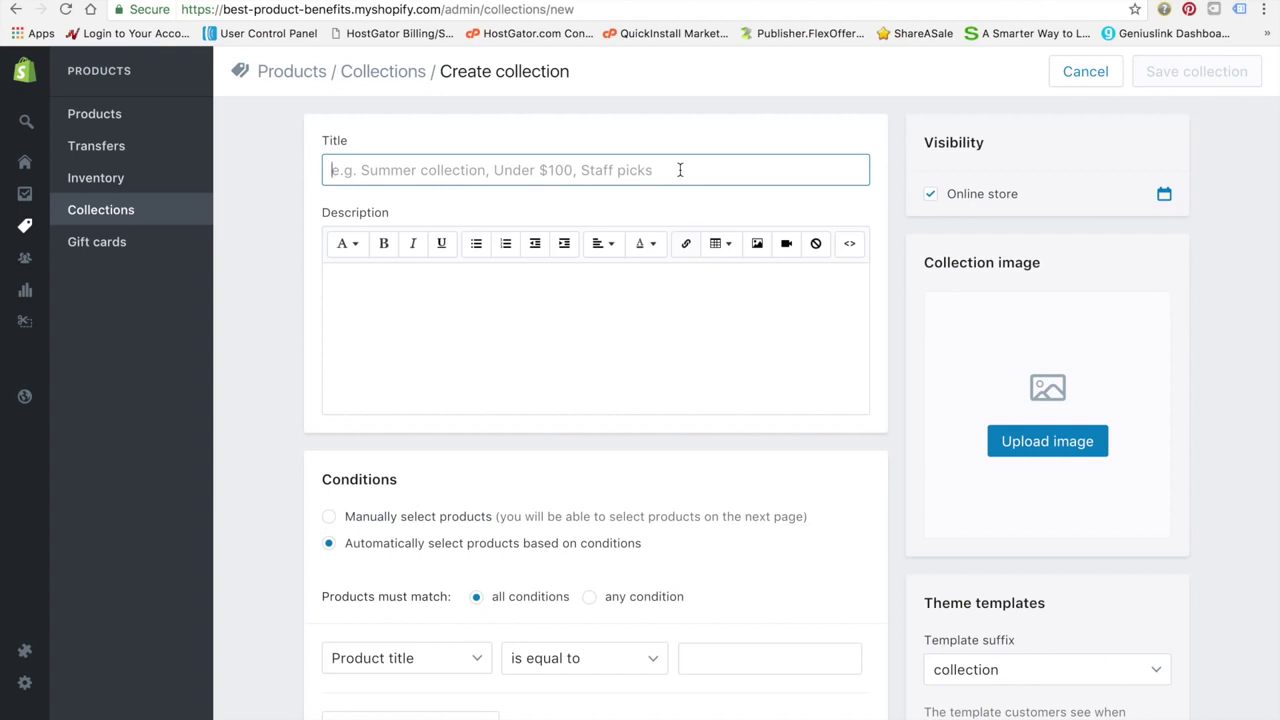
type("Fitness")
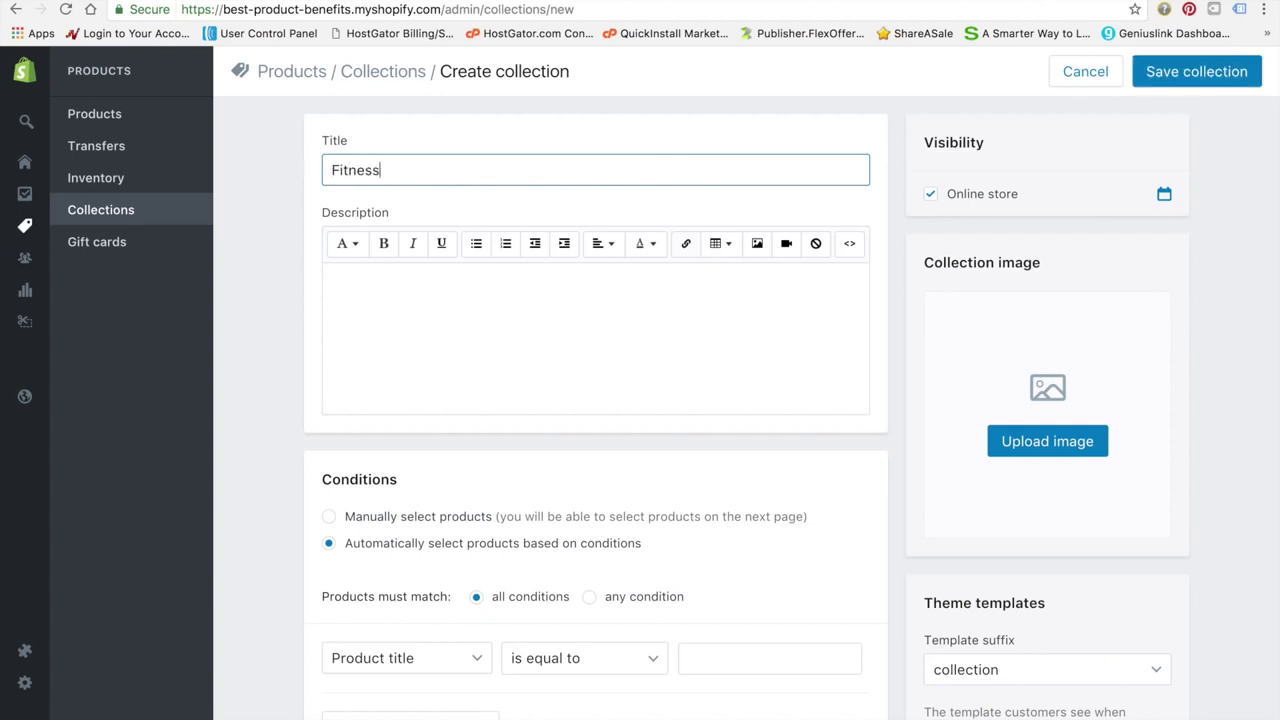
left_click(640, 326)
key("super+v")
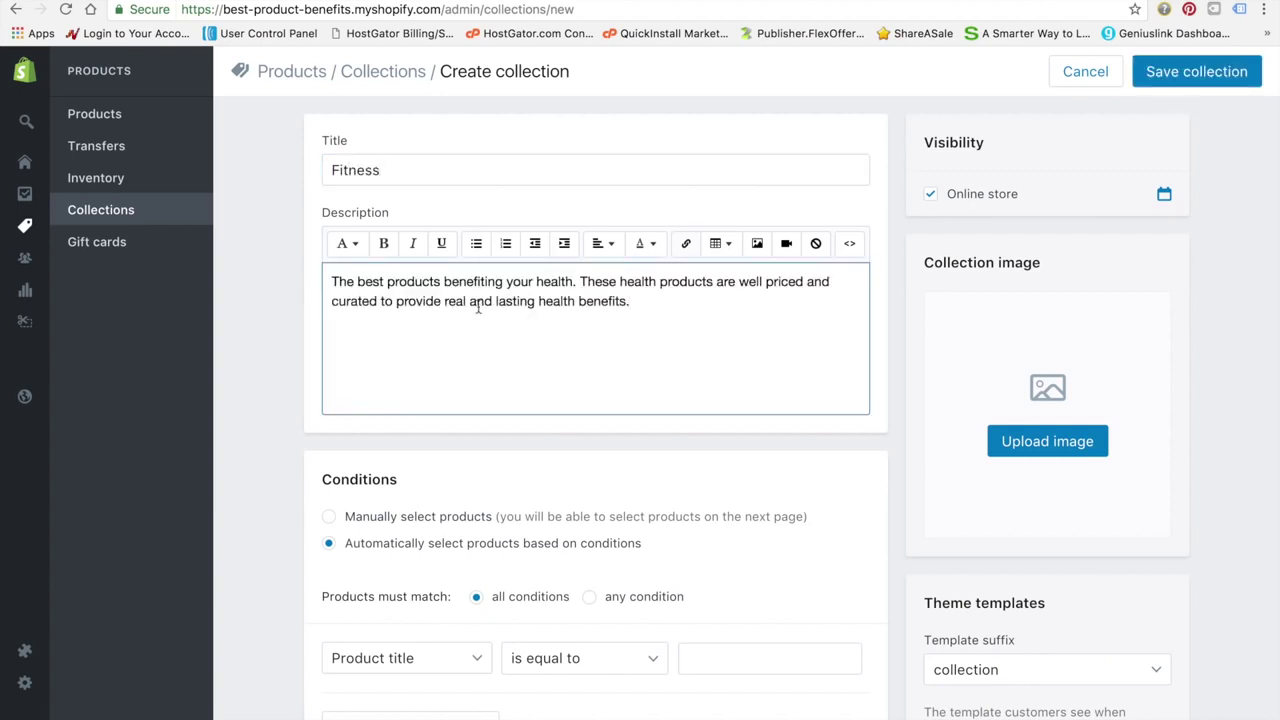
left_click_drag(572, 285, 536, 284)
type("fitness needs")
left_click_drag(704, 285, 660, 285)
type("fitness")
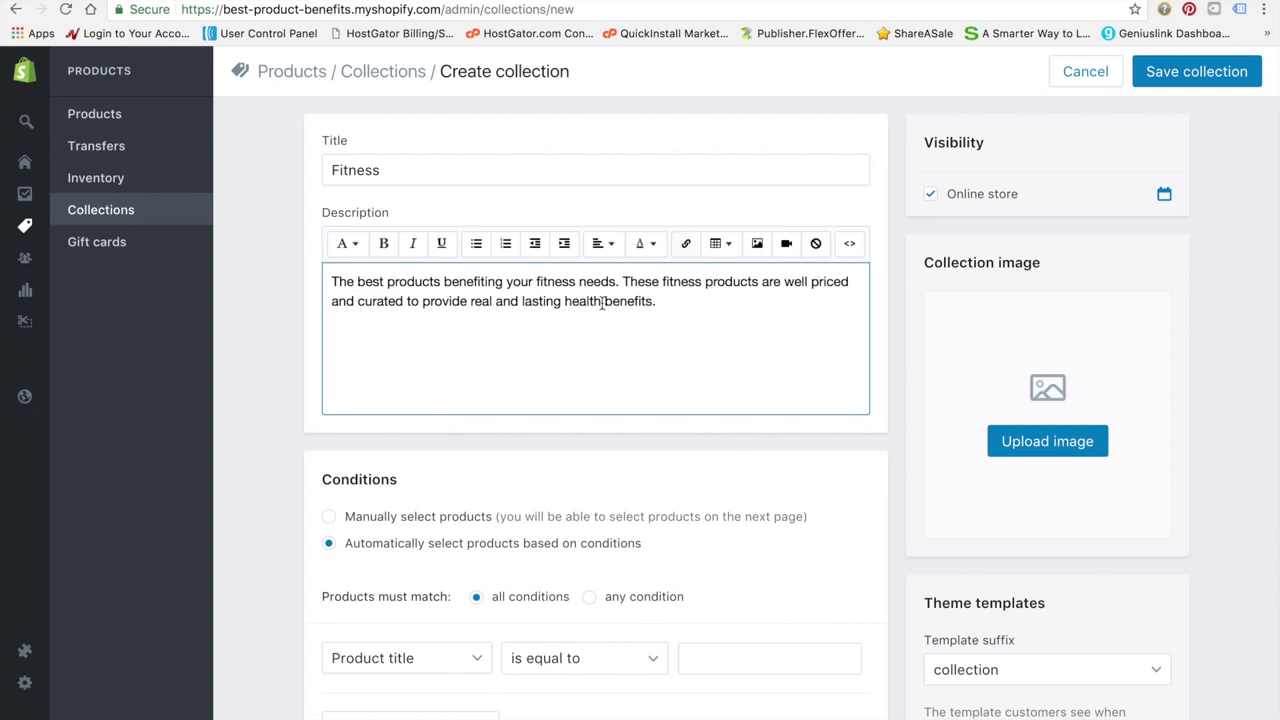
left_click_drag(601, 303, 564, 300)
type("fitness")
Upload sliderb.jpg as the Fitness collection image
left_click(1030, 443)
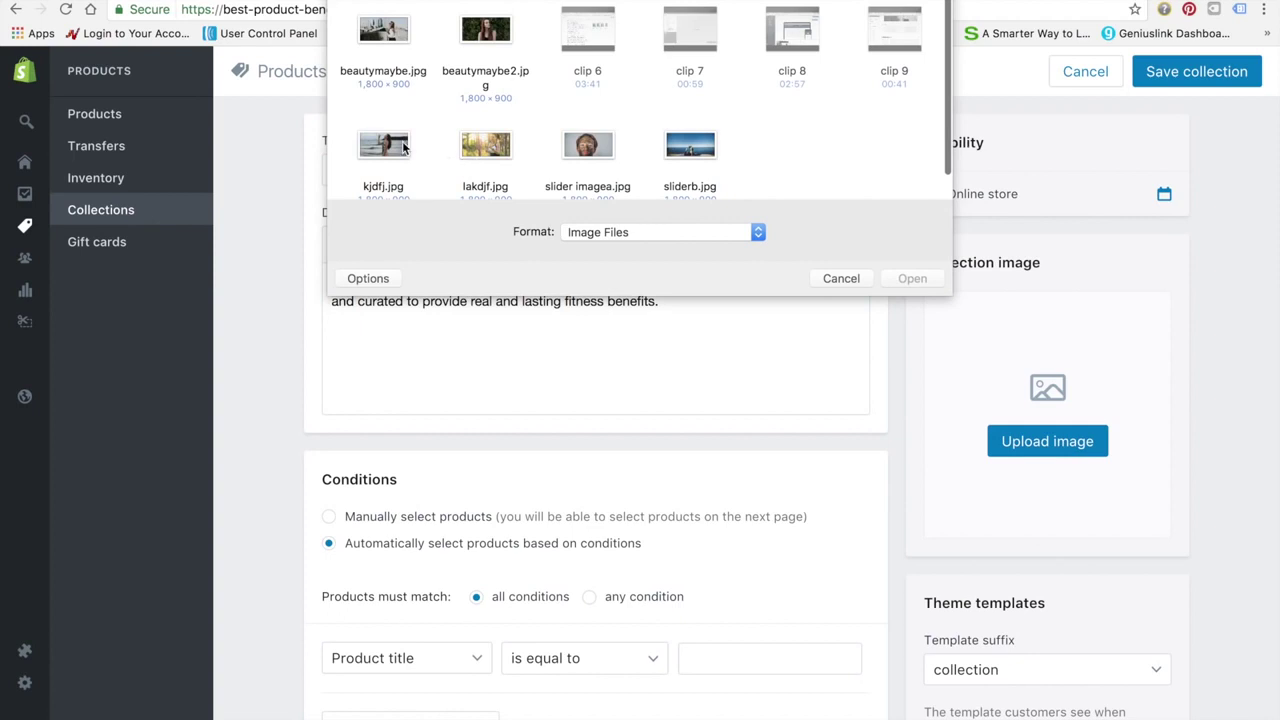
left_click(700, 148)
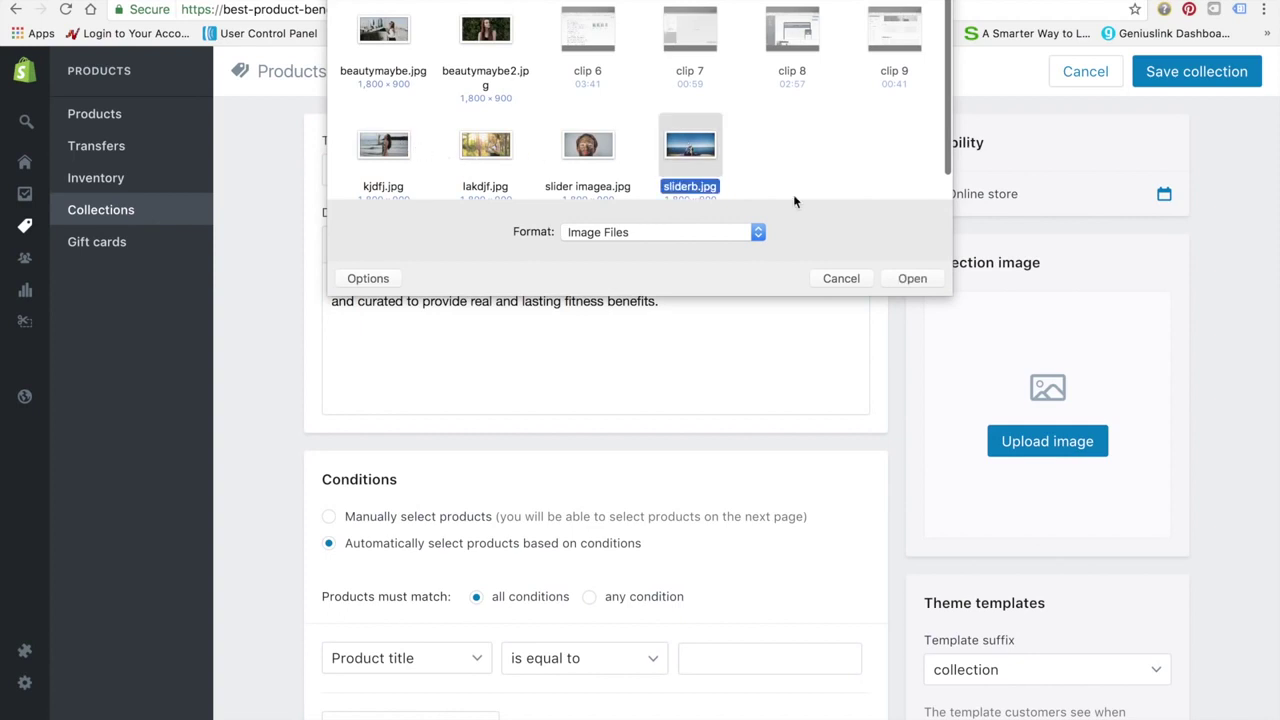
left_click(912, 278)
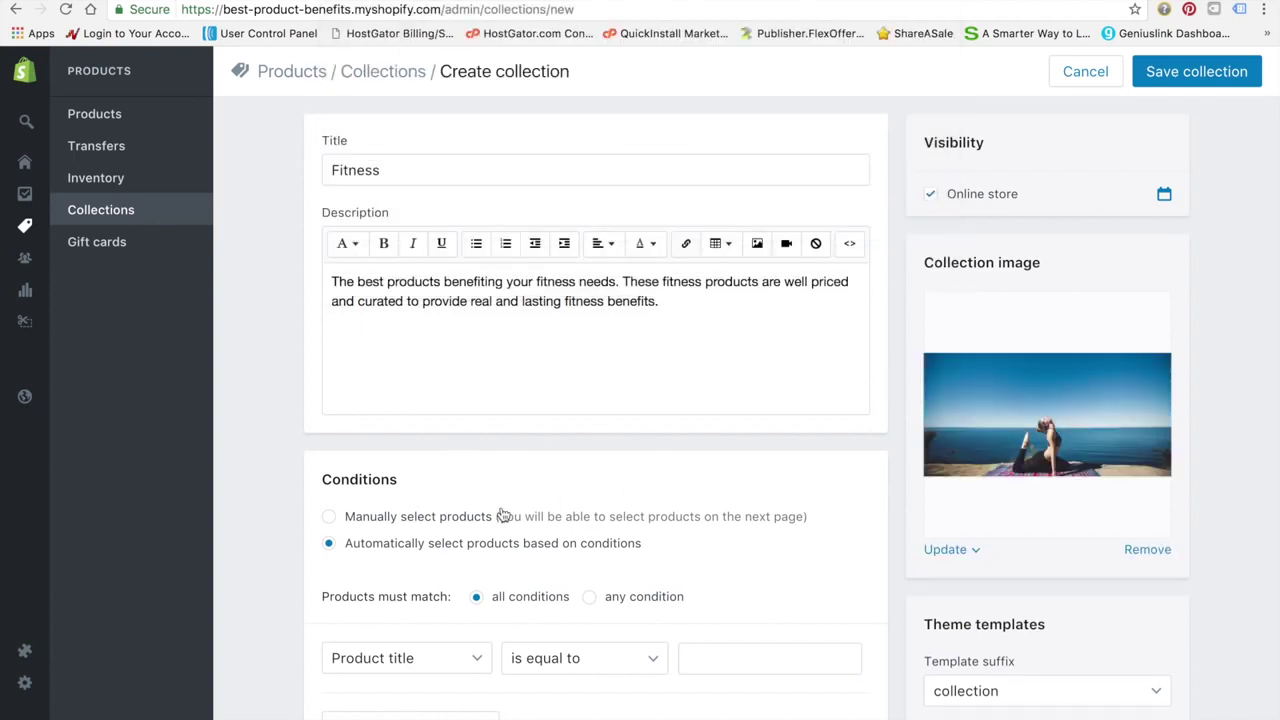
scroll(505, 513, "down", 3)
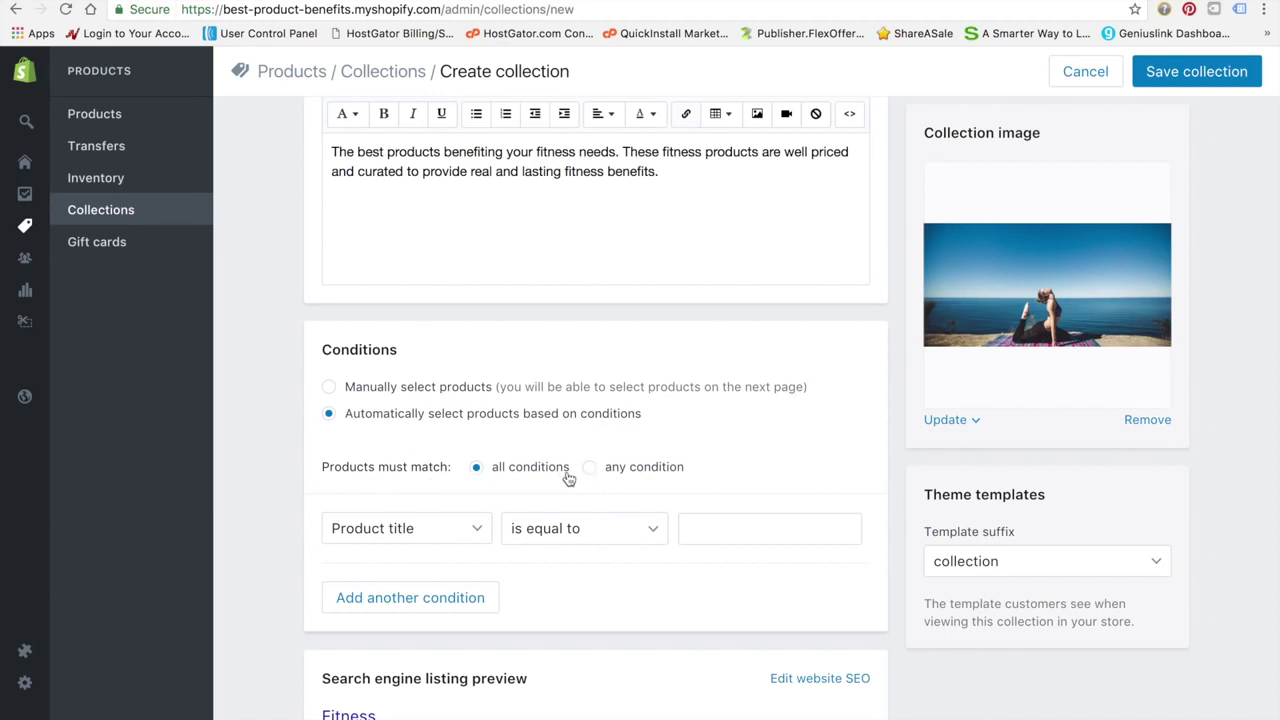
Try an automated condition of Product title contains, leaving the value empty
left_click(468, 536)
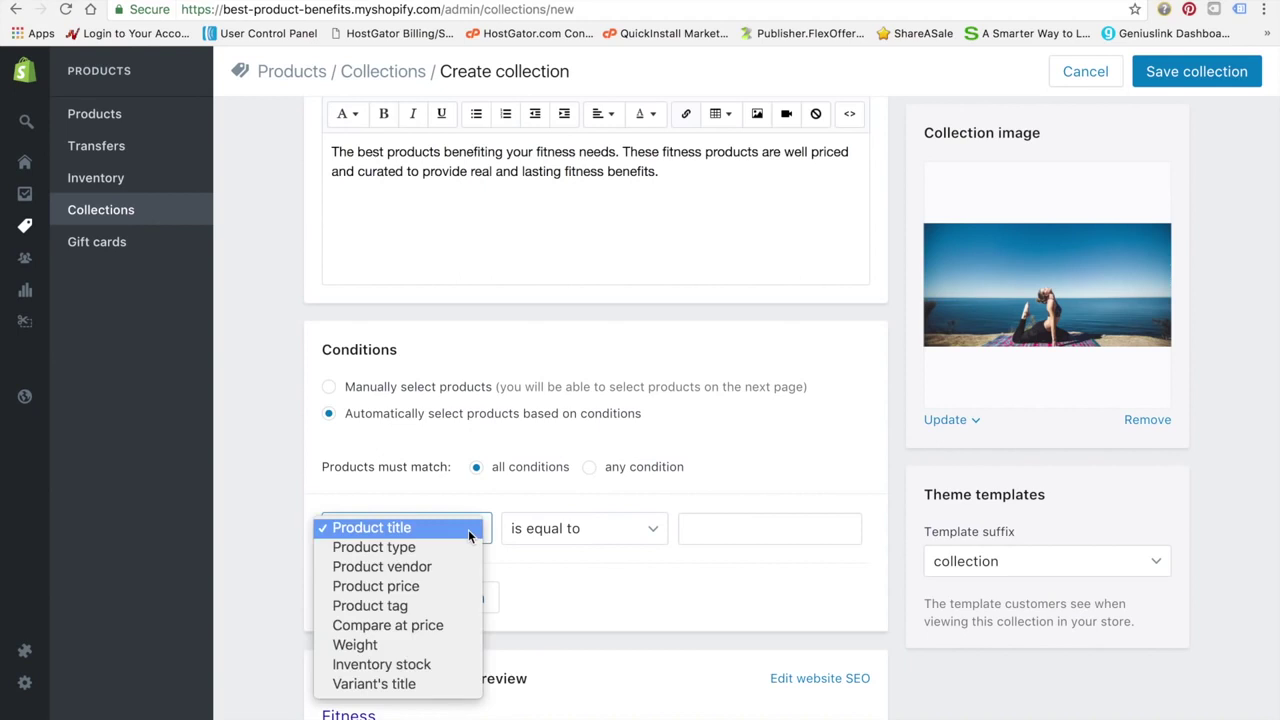
left_click(758, 533)
left_click(758, 530)
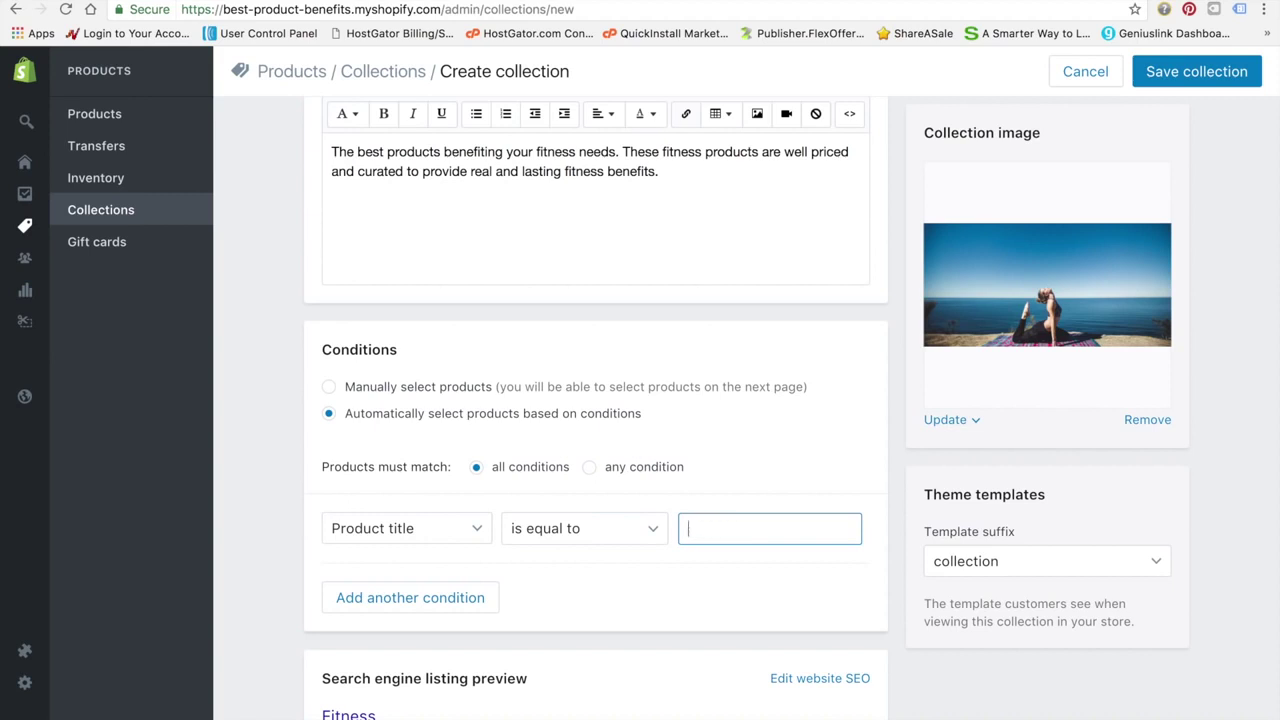
left_click(627, 524)
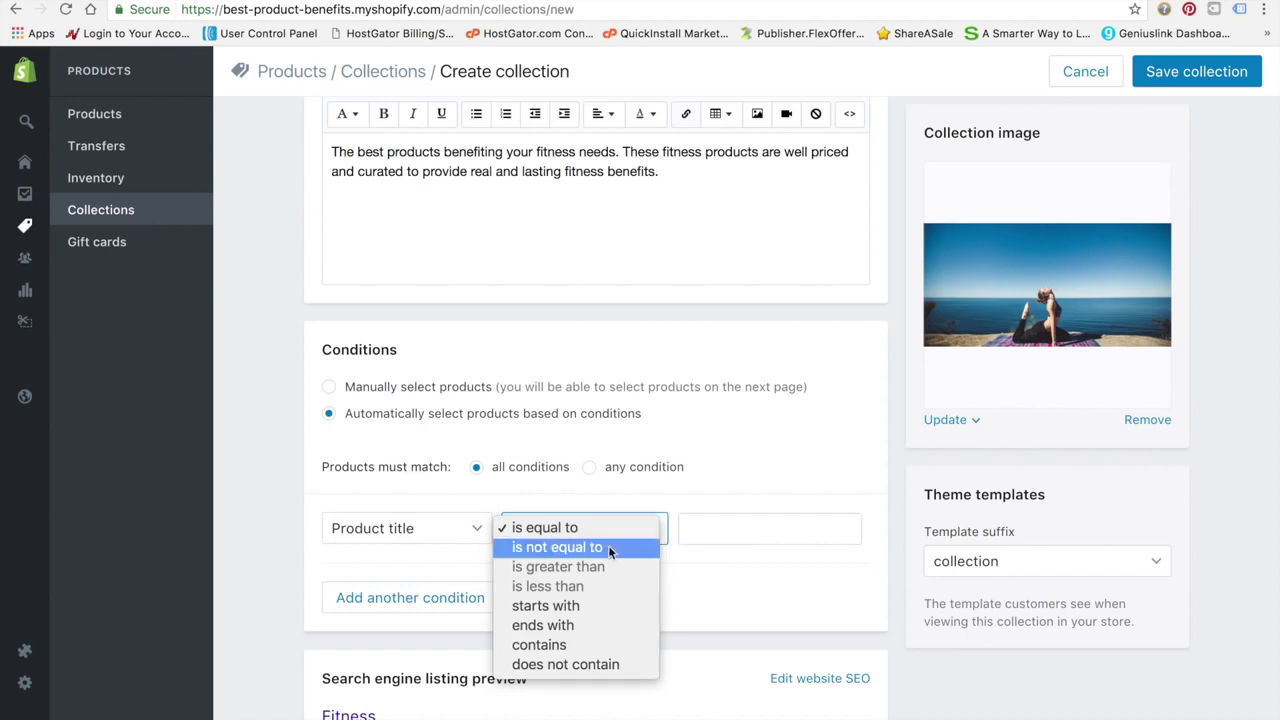
left_click(576, 646)
left_click(745, 531)
left_click(647, 605)
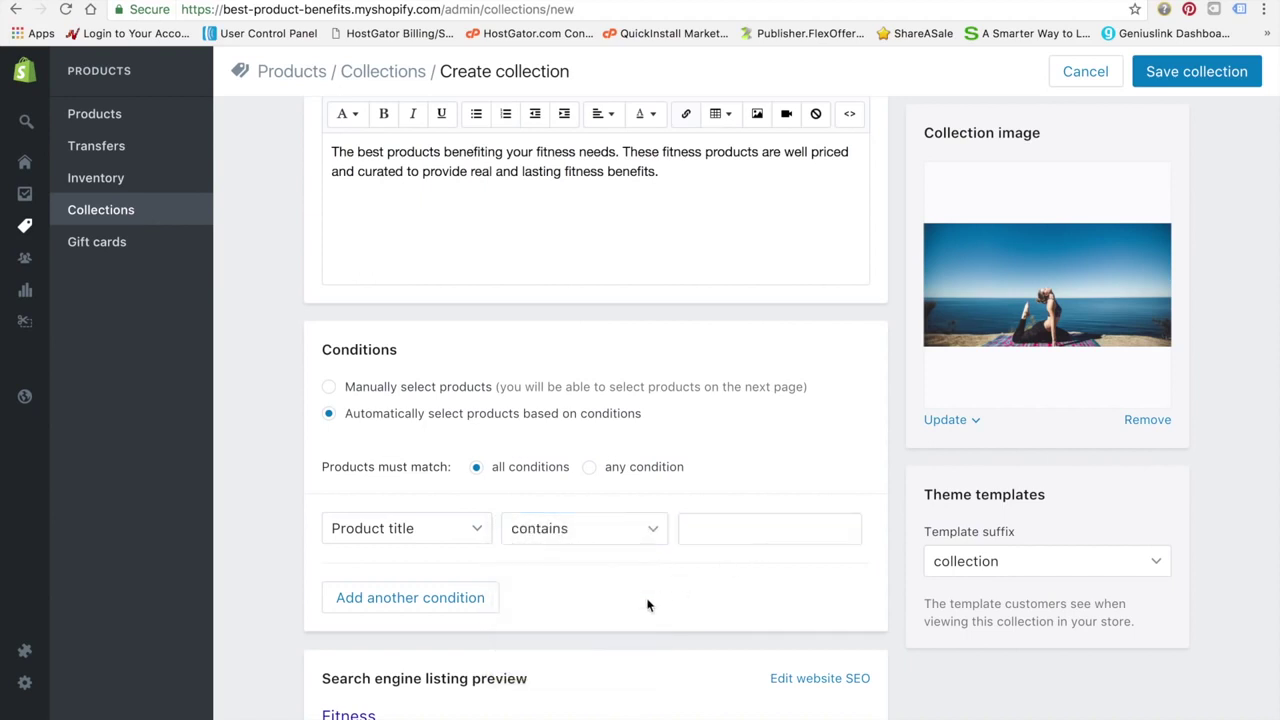
Switch the Fitness collection to manual product selection and save it
left_click(330, 390)
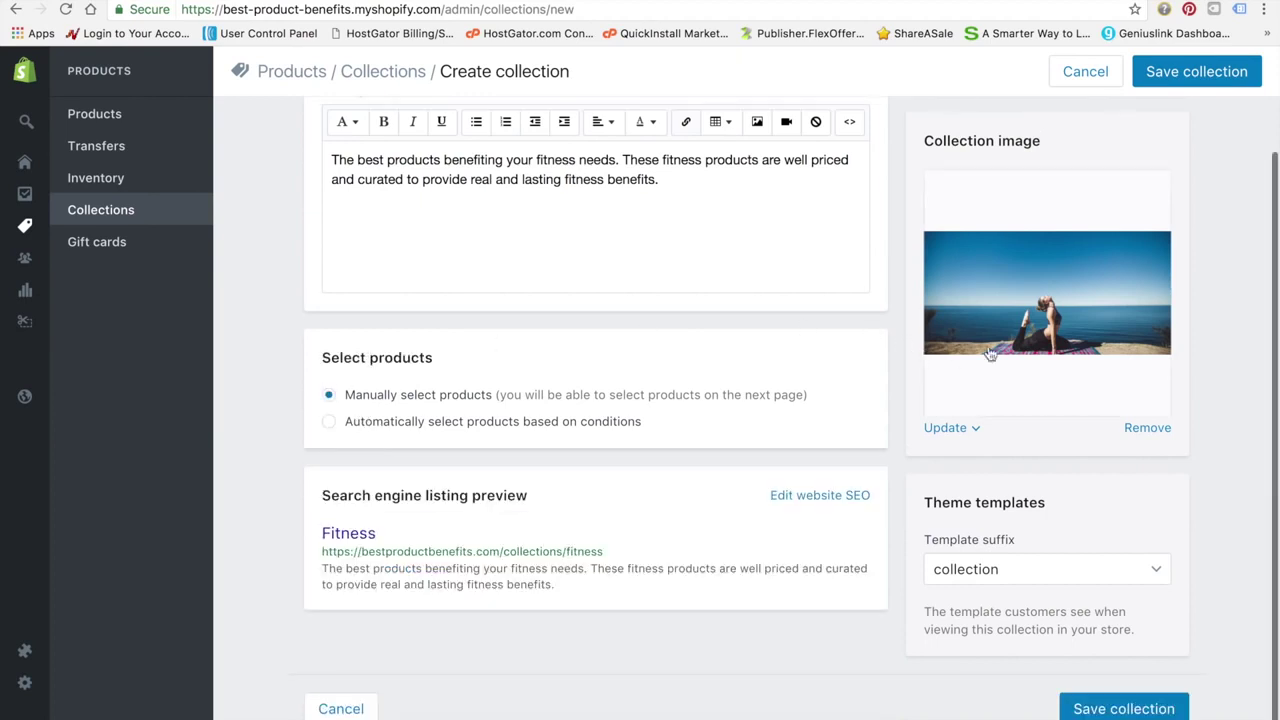
left_click(1222, 72)
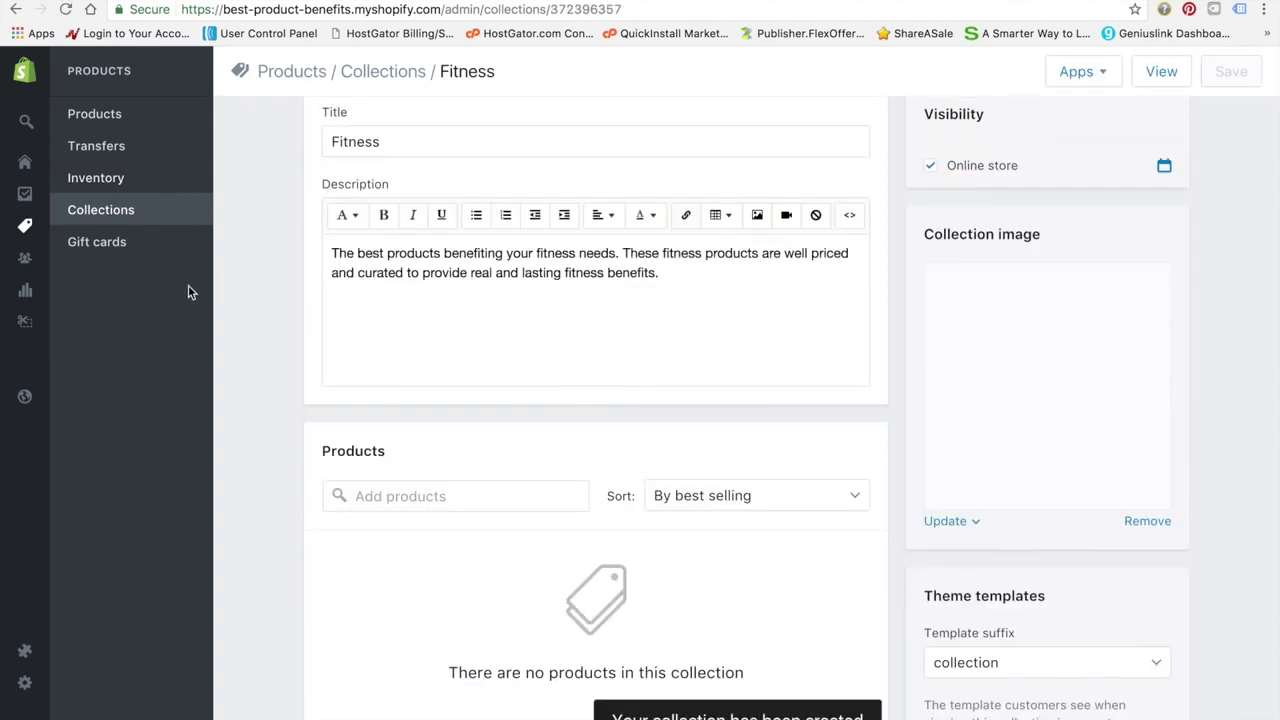
scroll(306, 275, "up", 2)
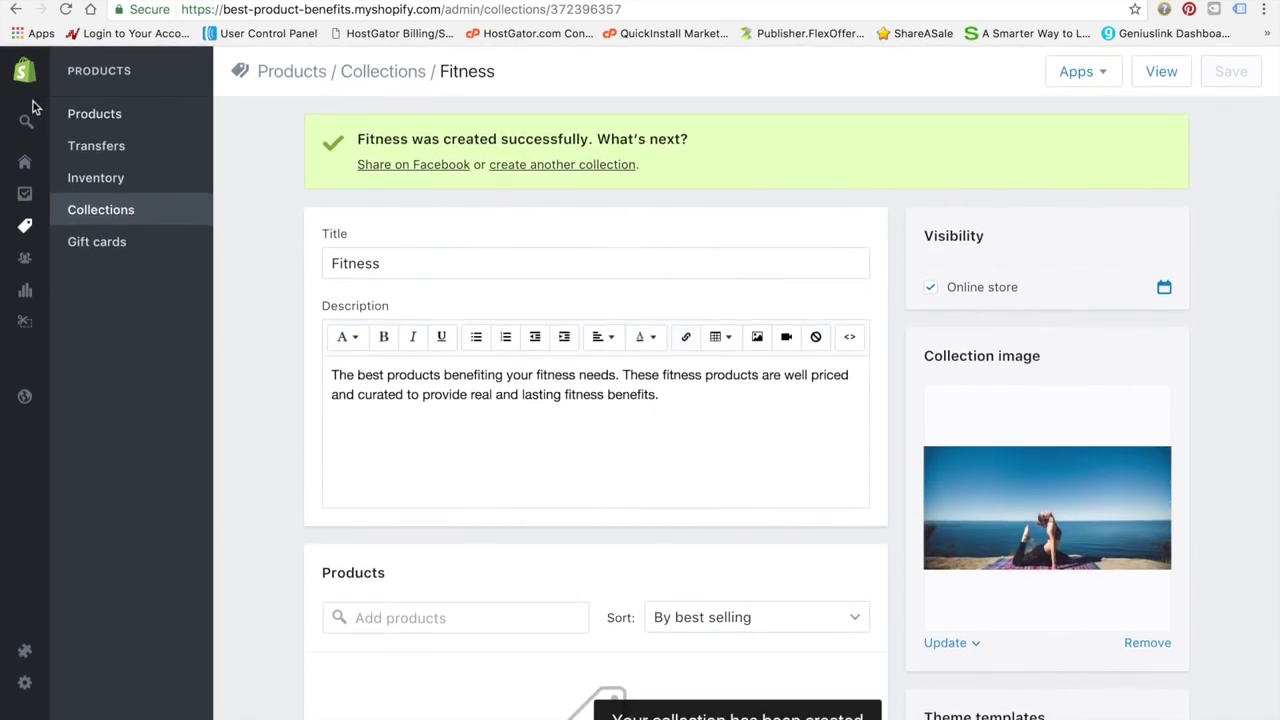
mouse_move(72, 252)
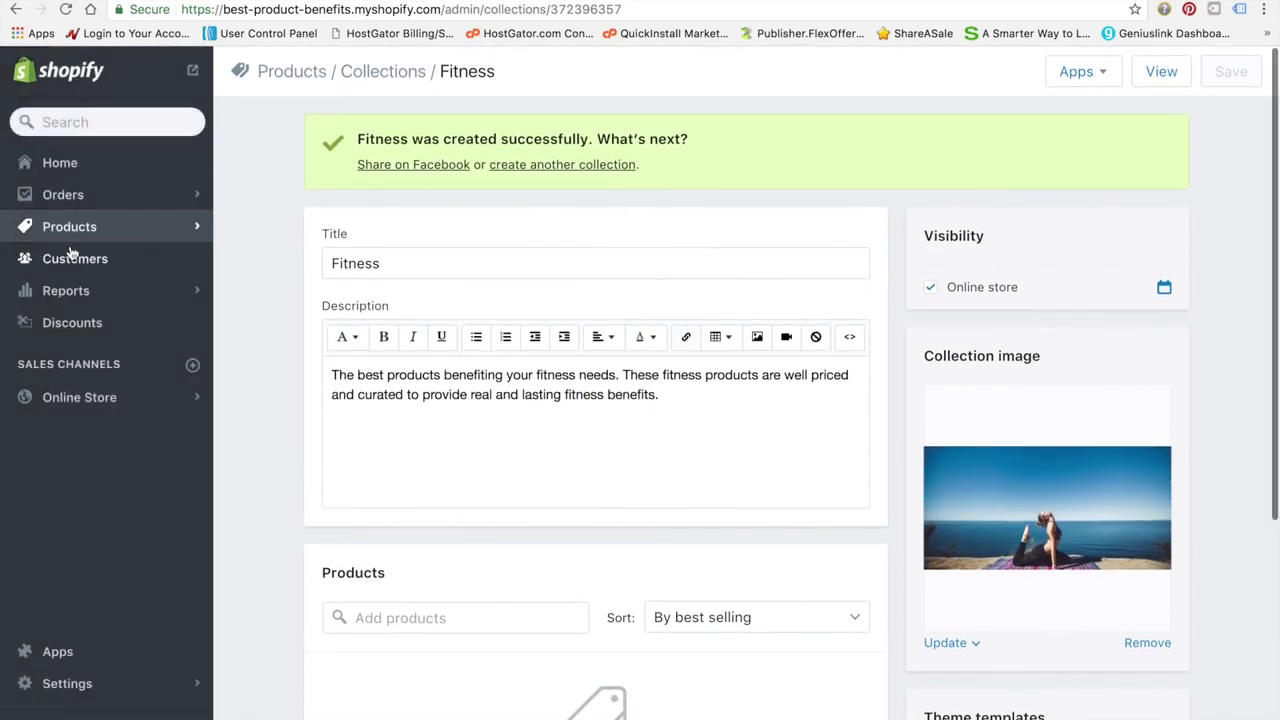
left_click(66, 398)
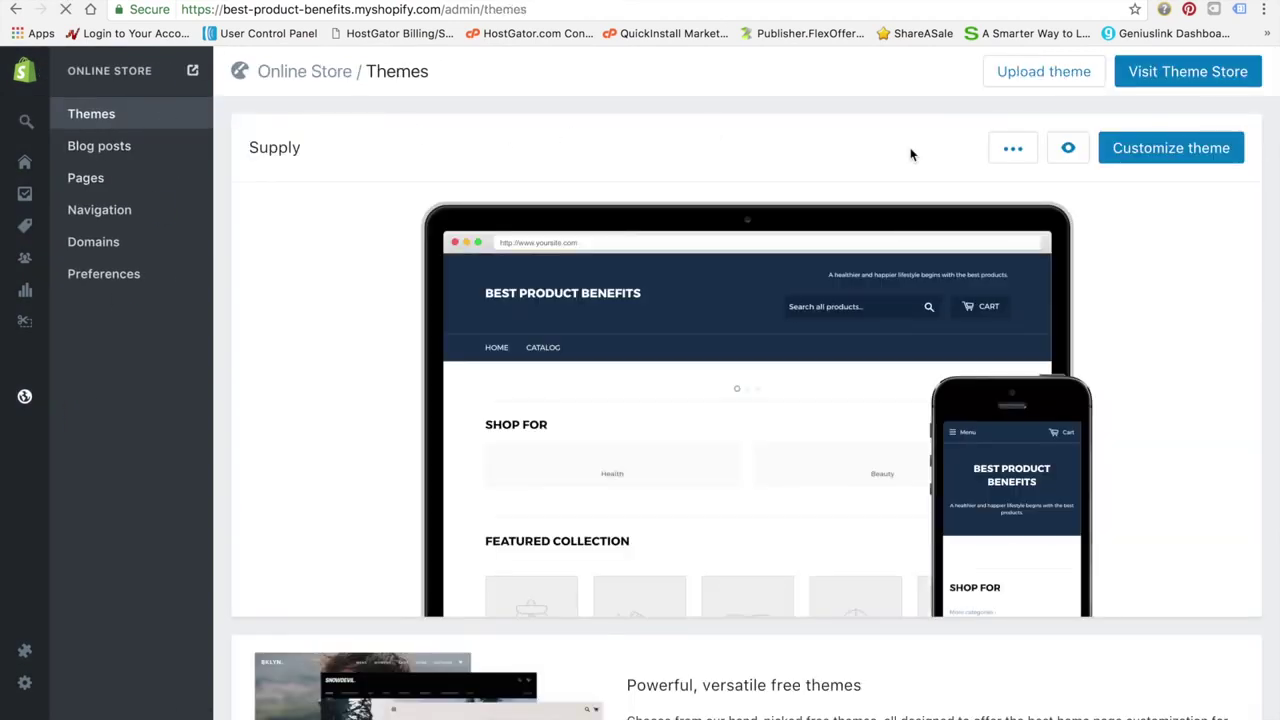
left_click(1155, 150)
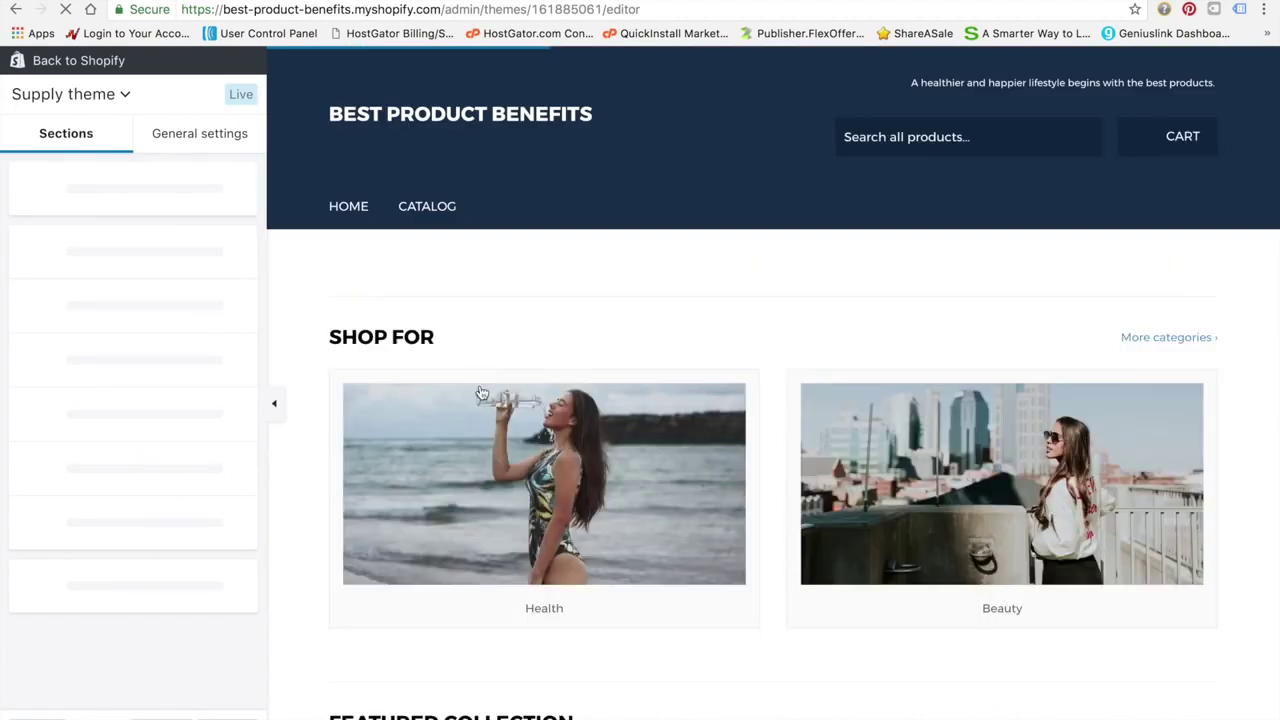
scroll(401, 432, "down", 1)
scroll(401, 432, "down", 5)
scroll(300, 410, "up", 5)
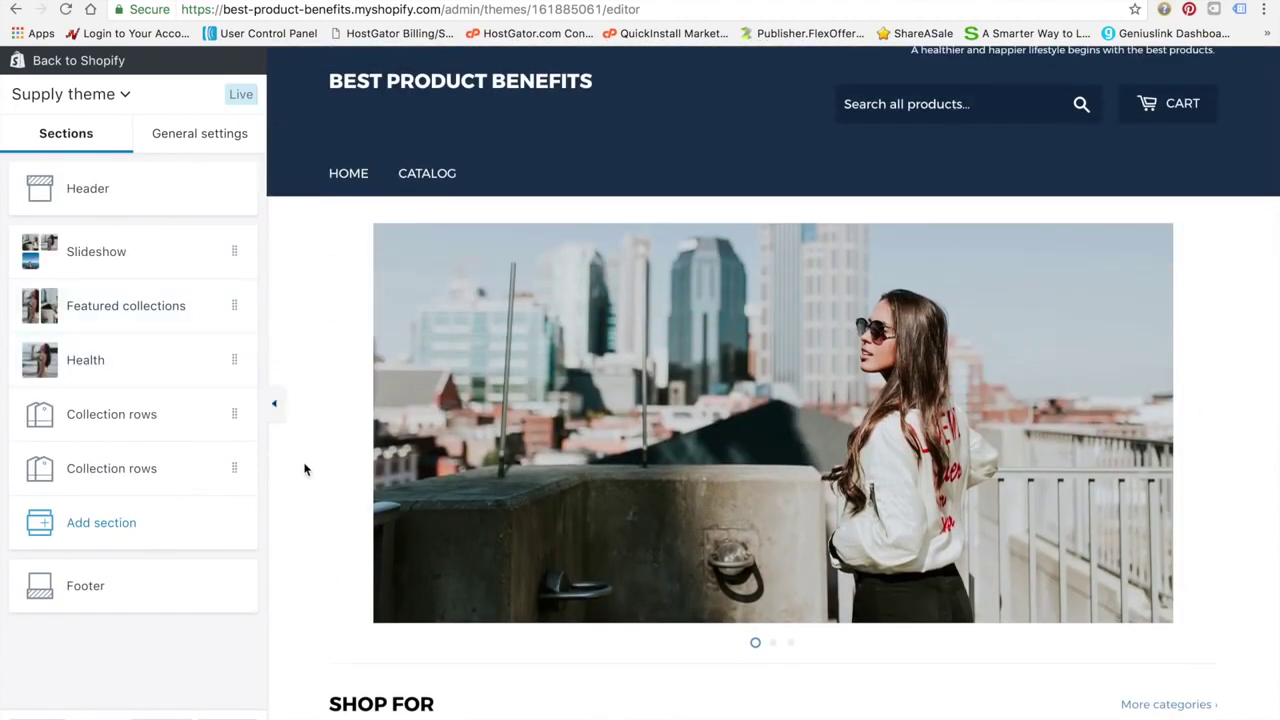
scroll(306, 469, "up", 1)
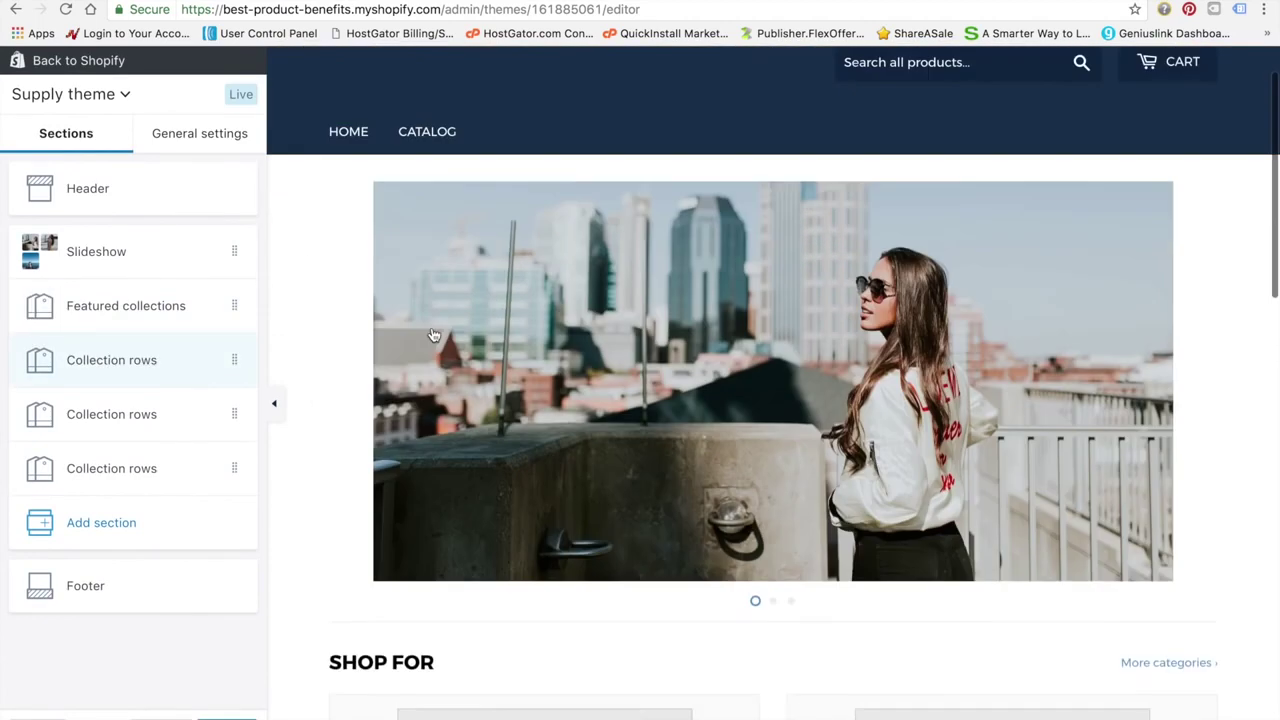
scroll(434, 335, "up", 1)
scroll(434, 335, "down", 1)
scroll(434, 335, "up", 1)
scroll(434, 335, "down", 3)
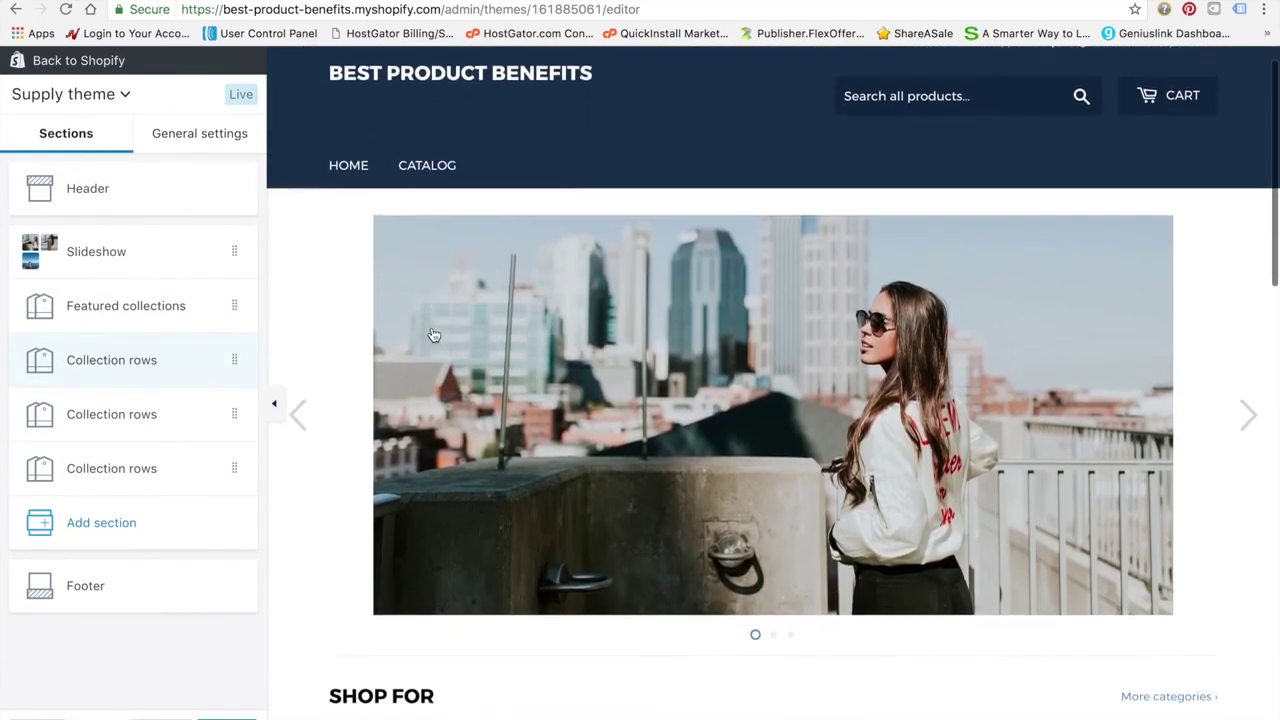
scroll(434, 335, "down", 1)
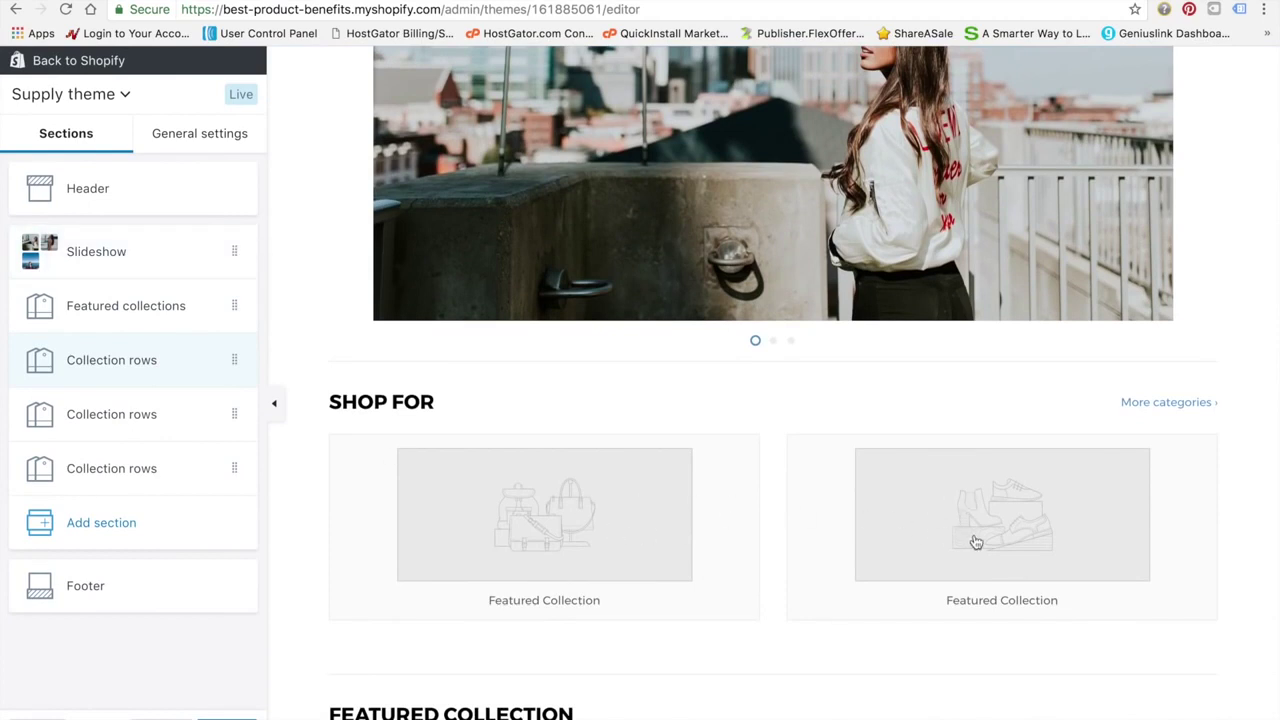
scroll(865, 425, "up", 3)
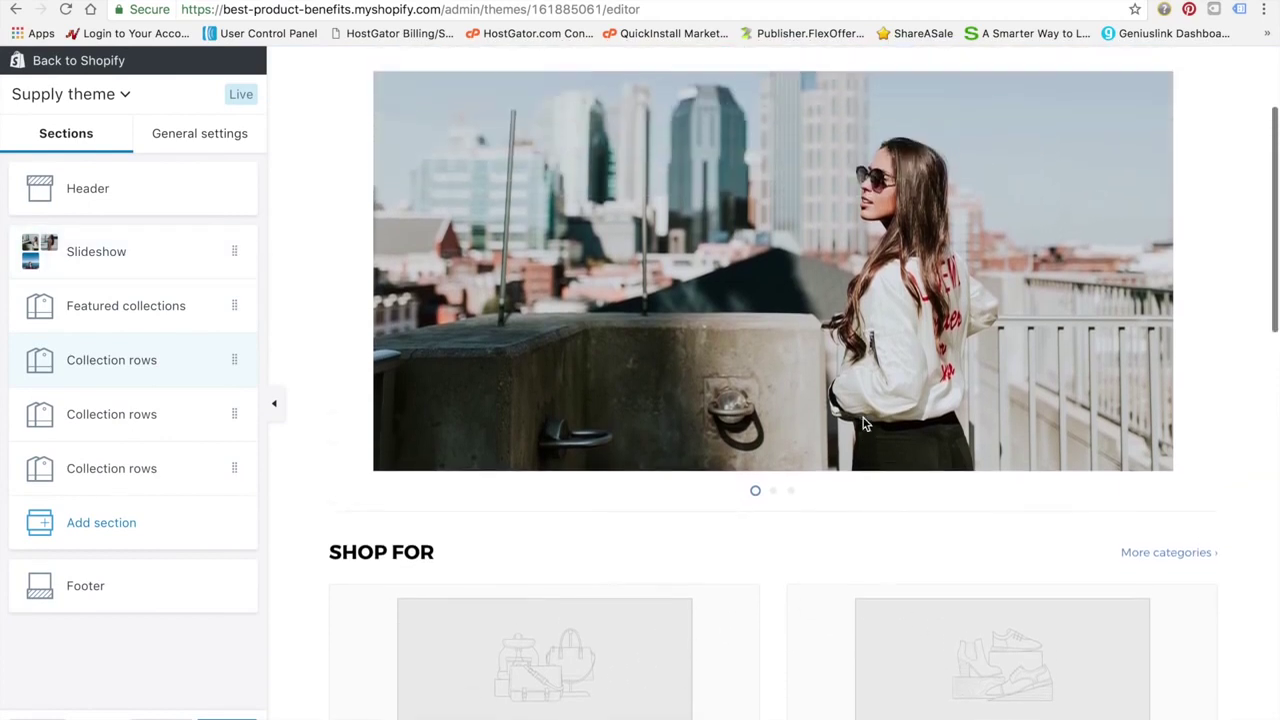
scroll(865, 425, "down", 2)
scroll(700, 410, "up", 1)
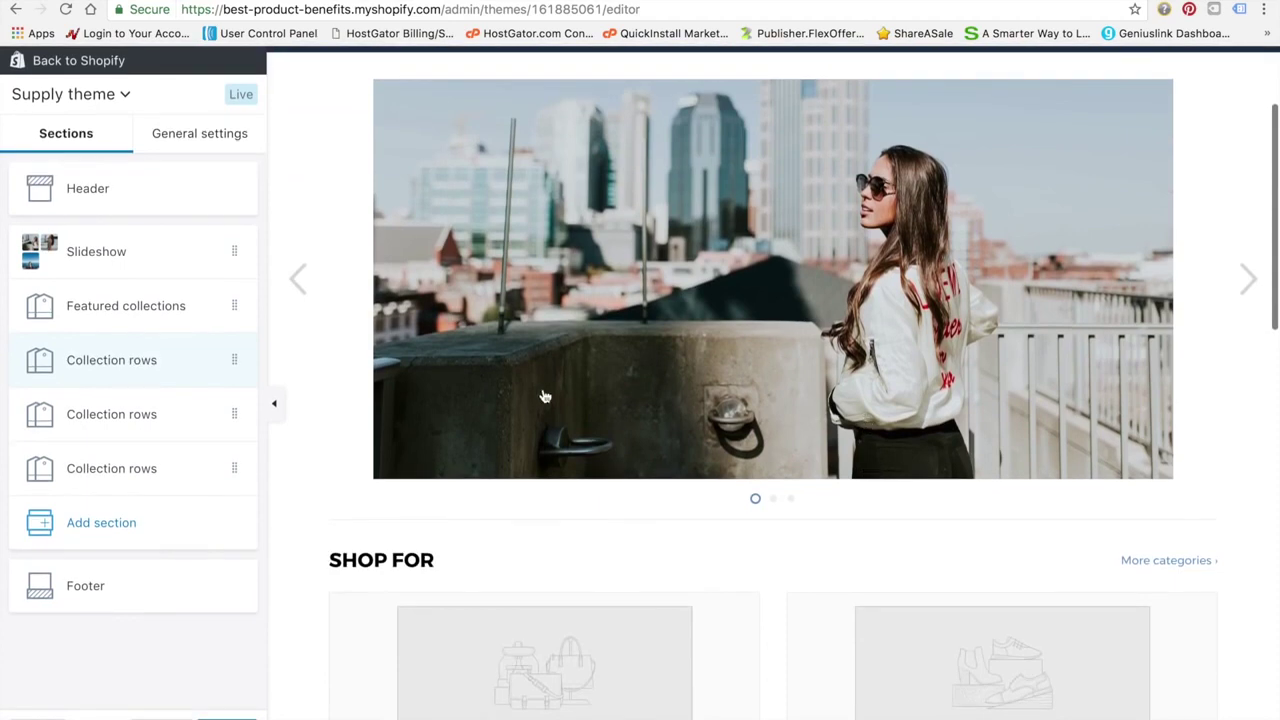
Set the Featured collections section's first two blocks to Health and Beauty
left_click(145, 310)
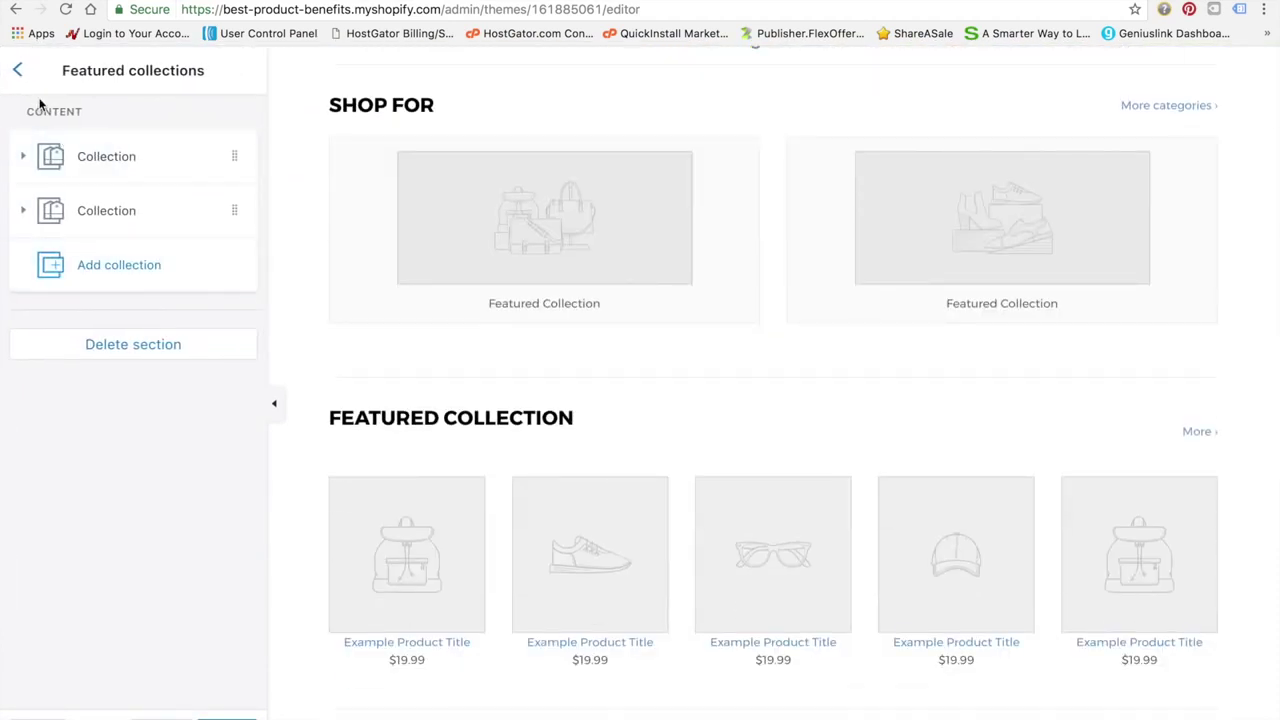
left_click(147, 171)
left_click(217, 245)
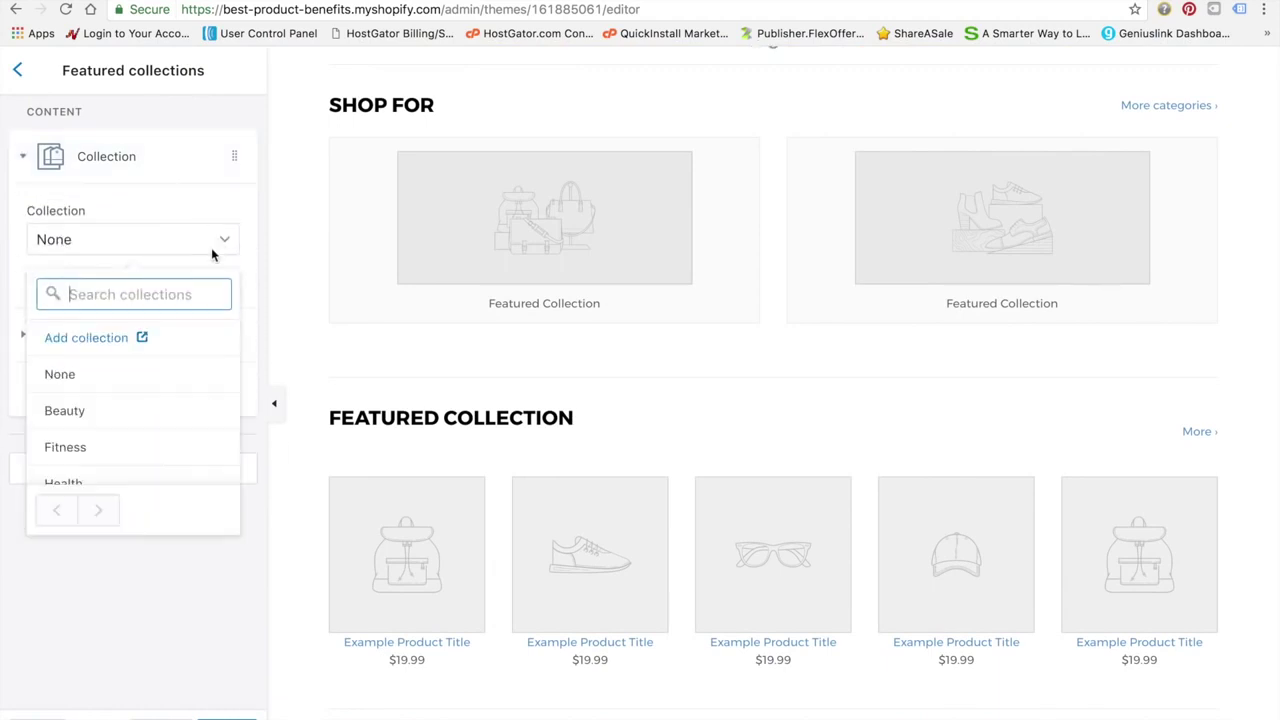
scroll(120, 424, "down", 1)
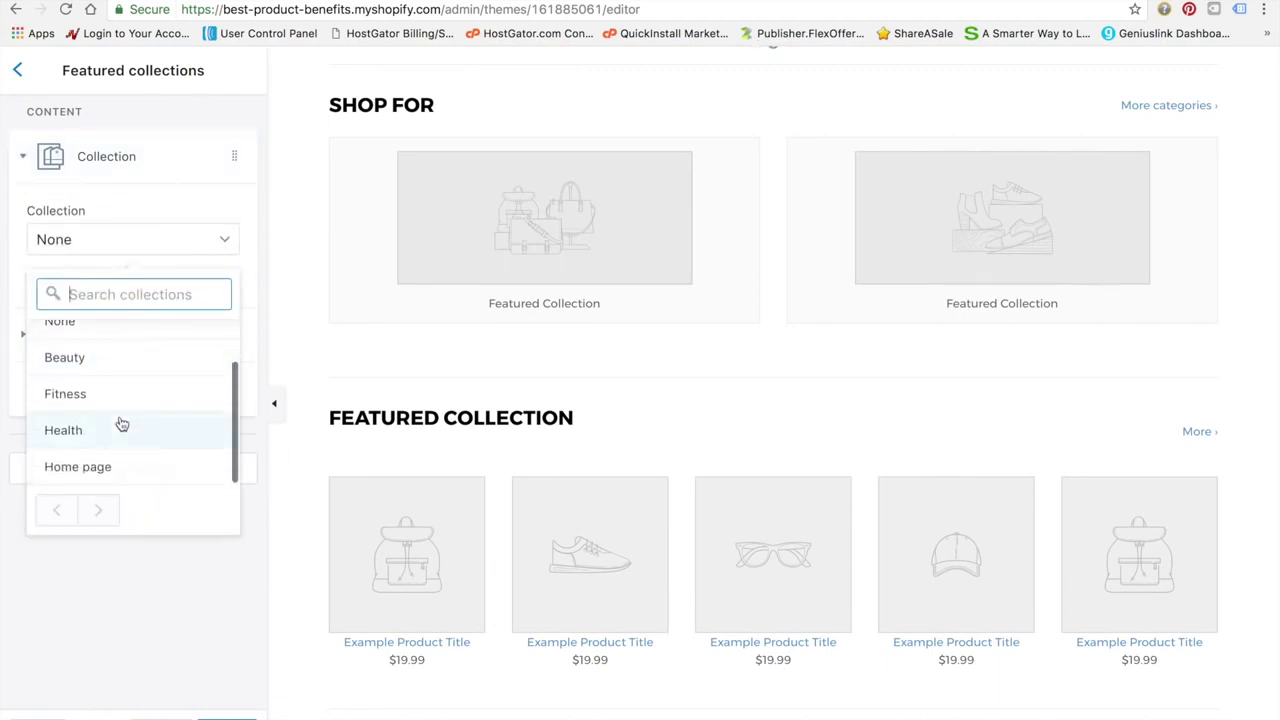
left_click(120, 424)
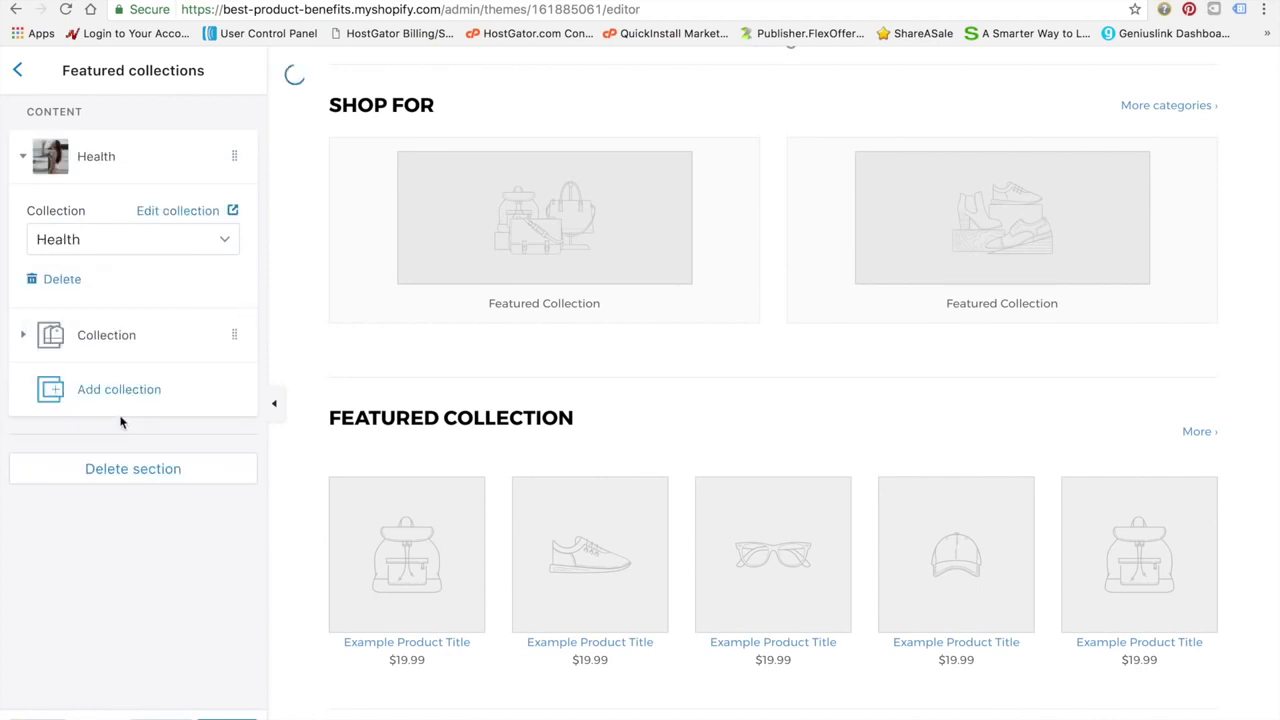
left_click(151, 338)
left_click(212, 293)
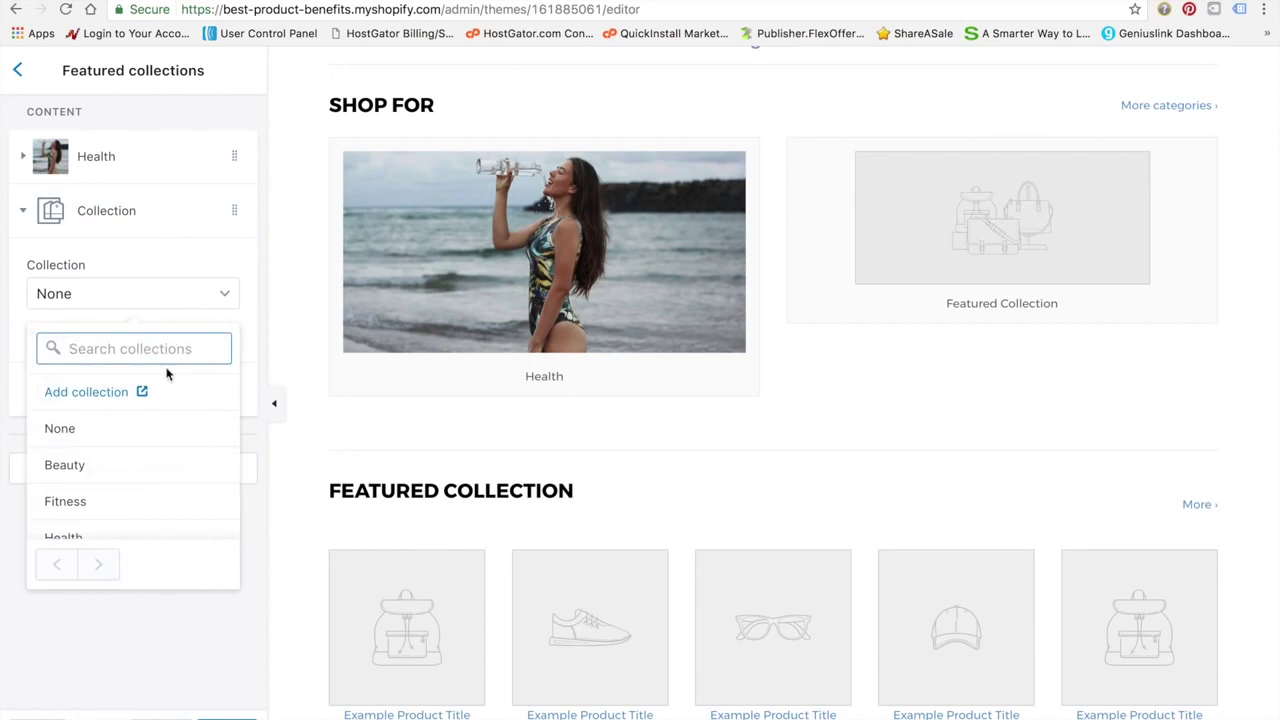
left_click(113, 466)
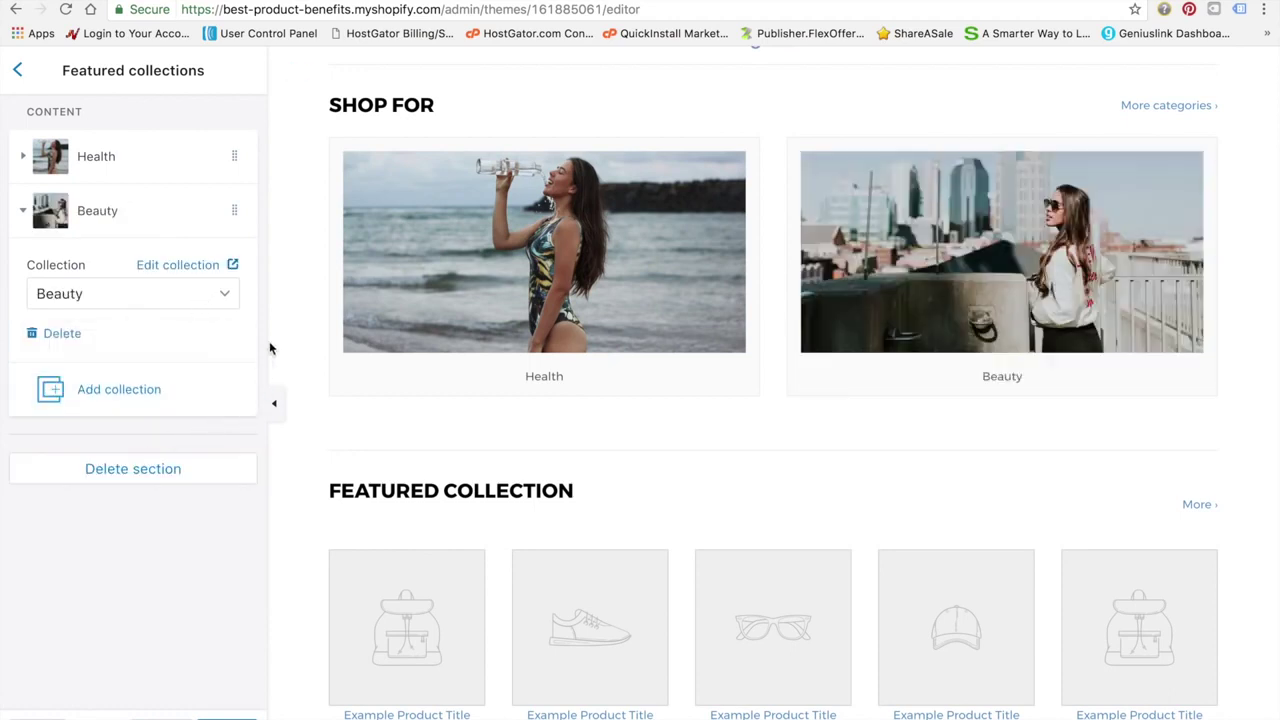
Add a third collection block to Shop For and set it to Fitness
left_click(118, 406)
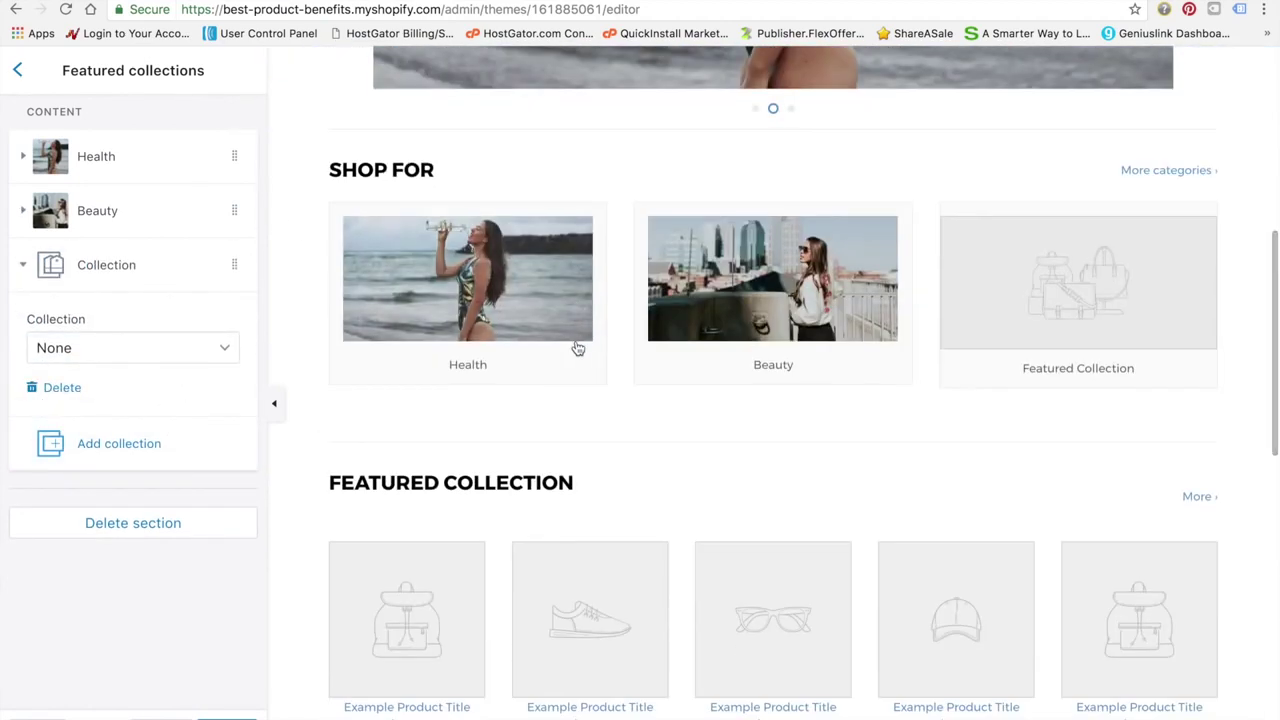
left_click(209, 348)
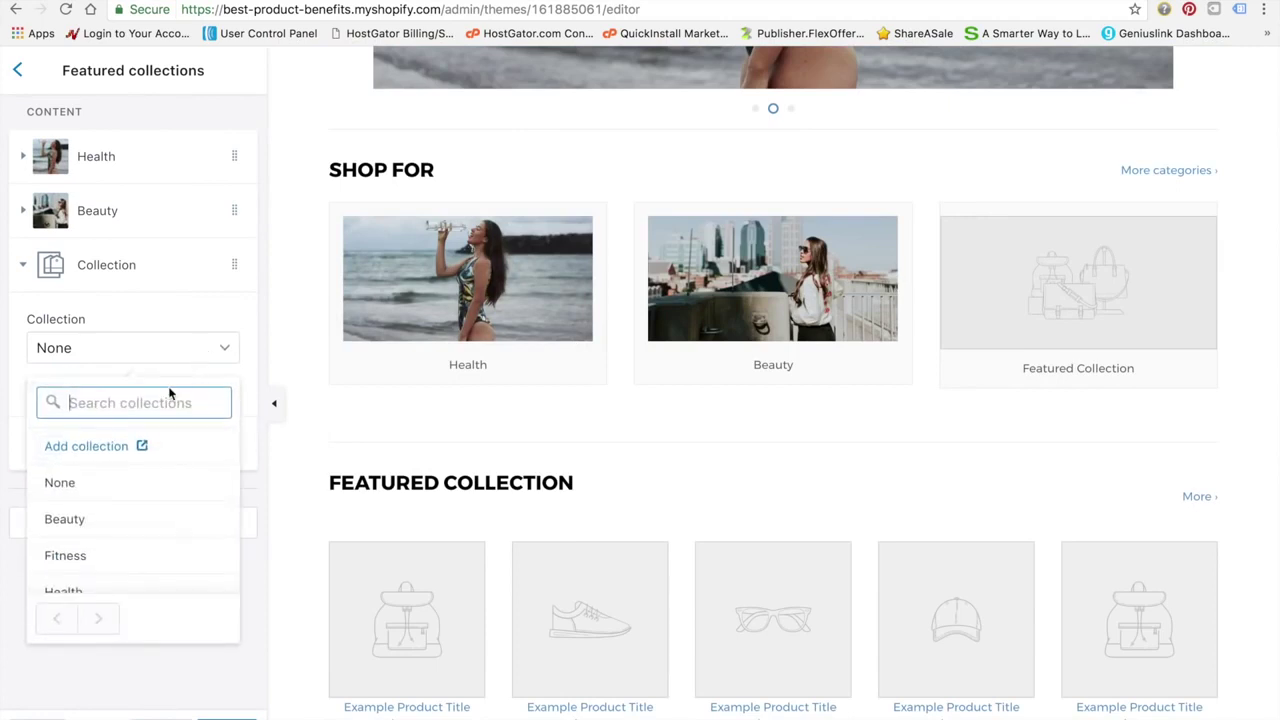
left_click(86, 553)
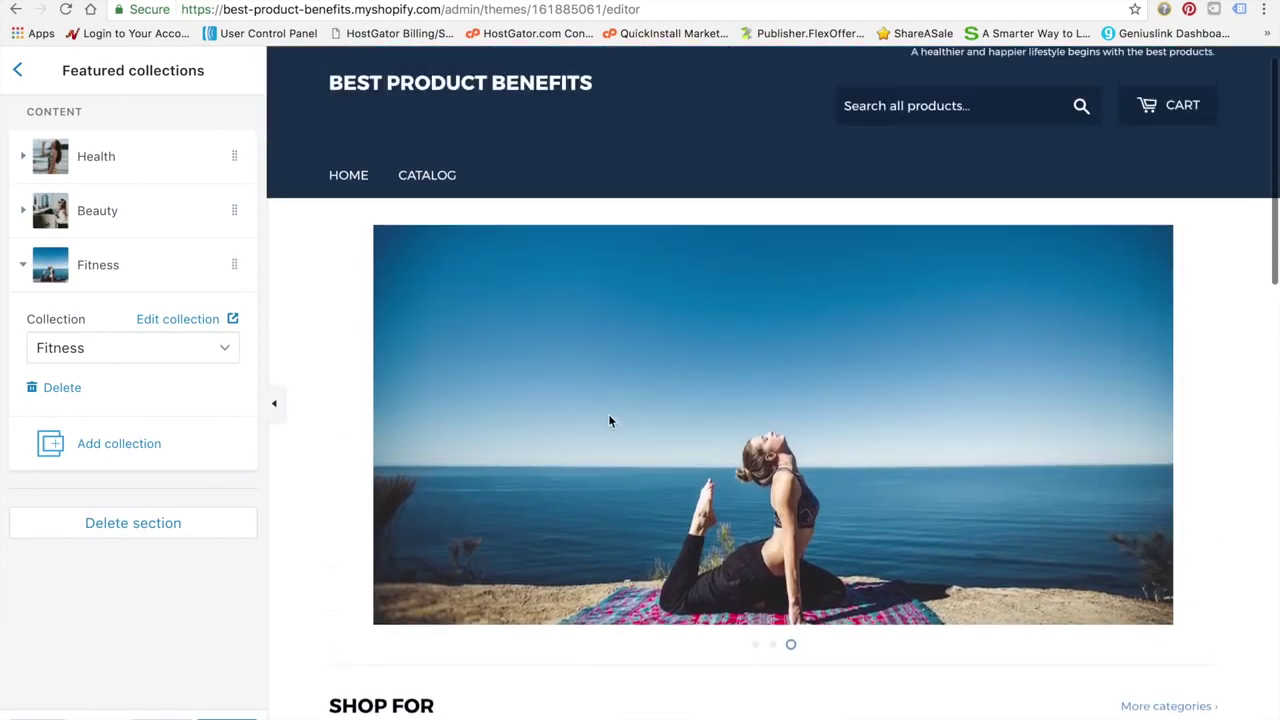
scroll(609, 421, "down", 3)
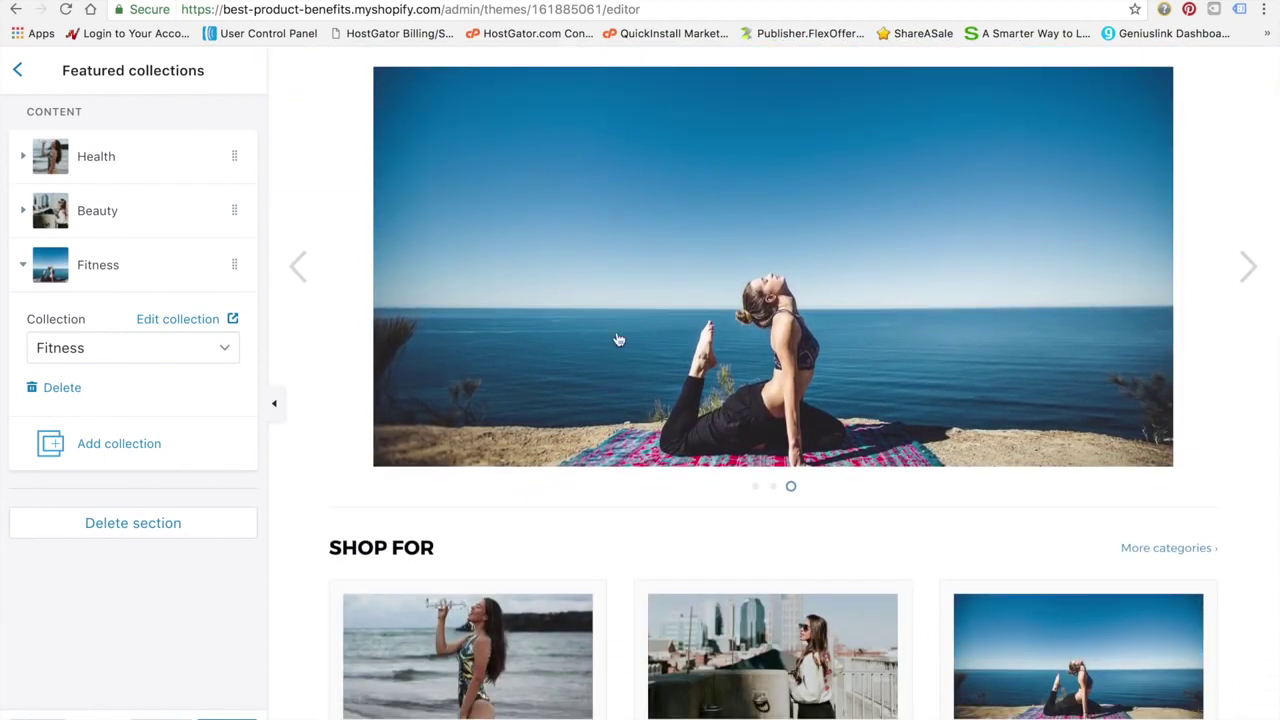
scroll(714, 325, "up", 3)
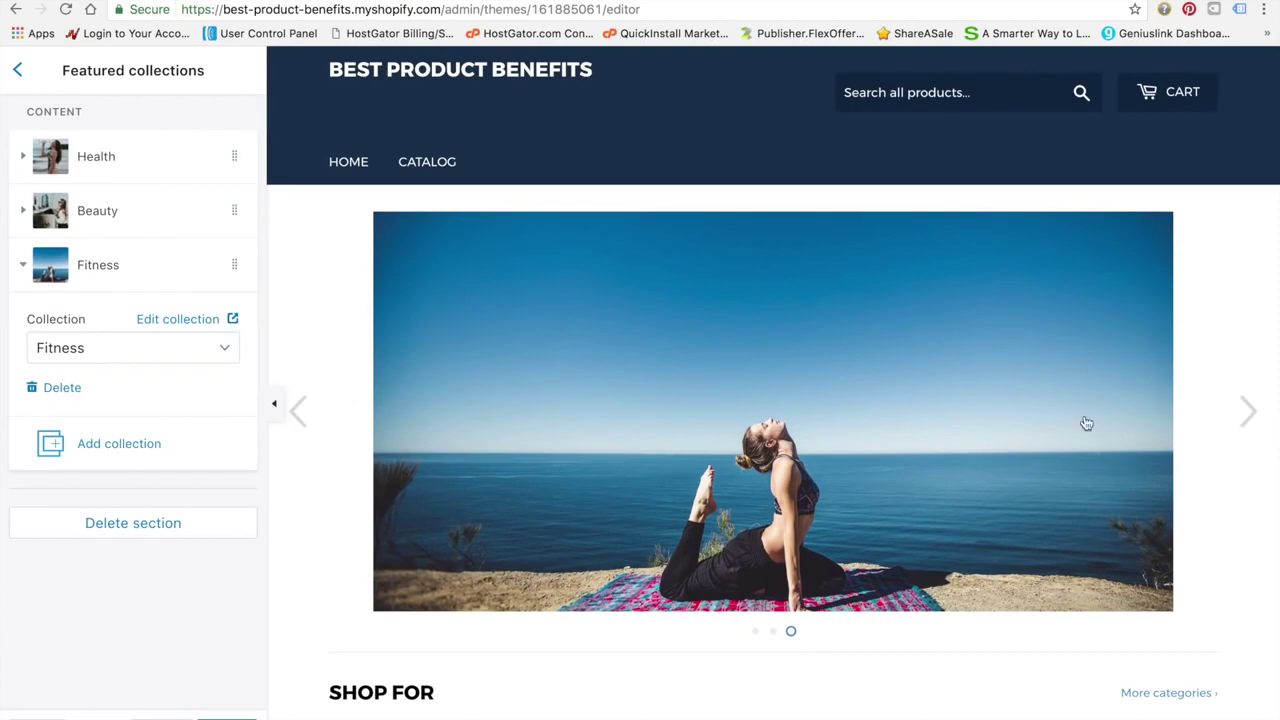
scroll(1026, 474, "down", 3)
scroll(1027, 476, "up", 4)
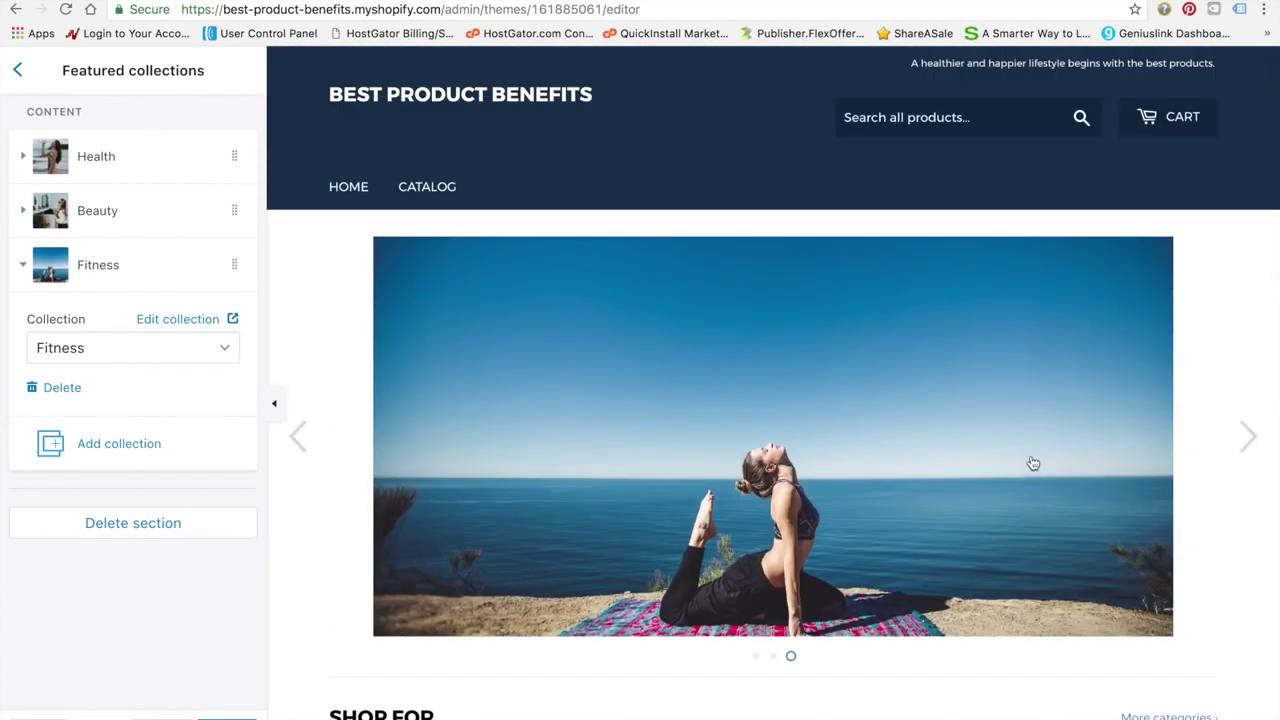
scroll(1048, 463, "down", 3)
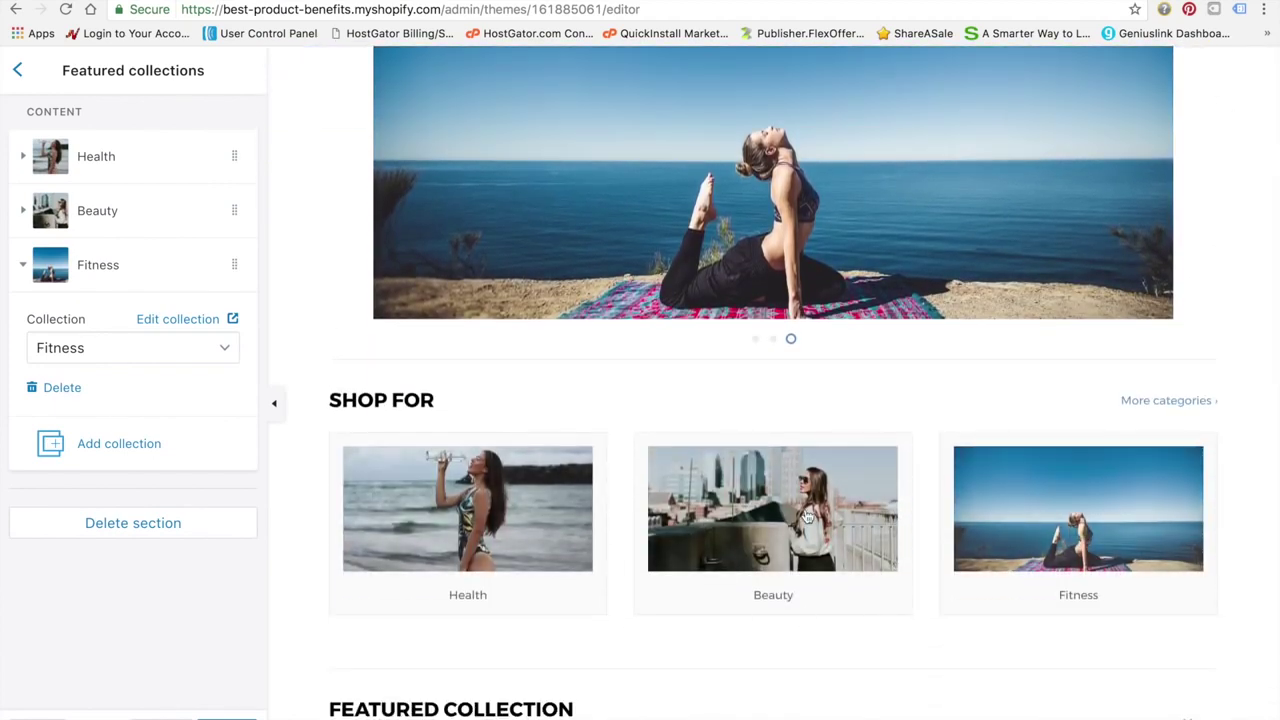
scroll(1071, 430, "up", 4)
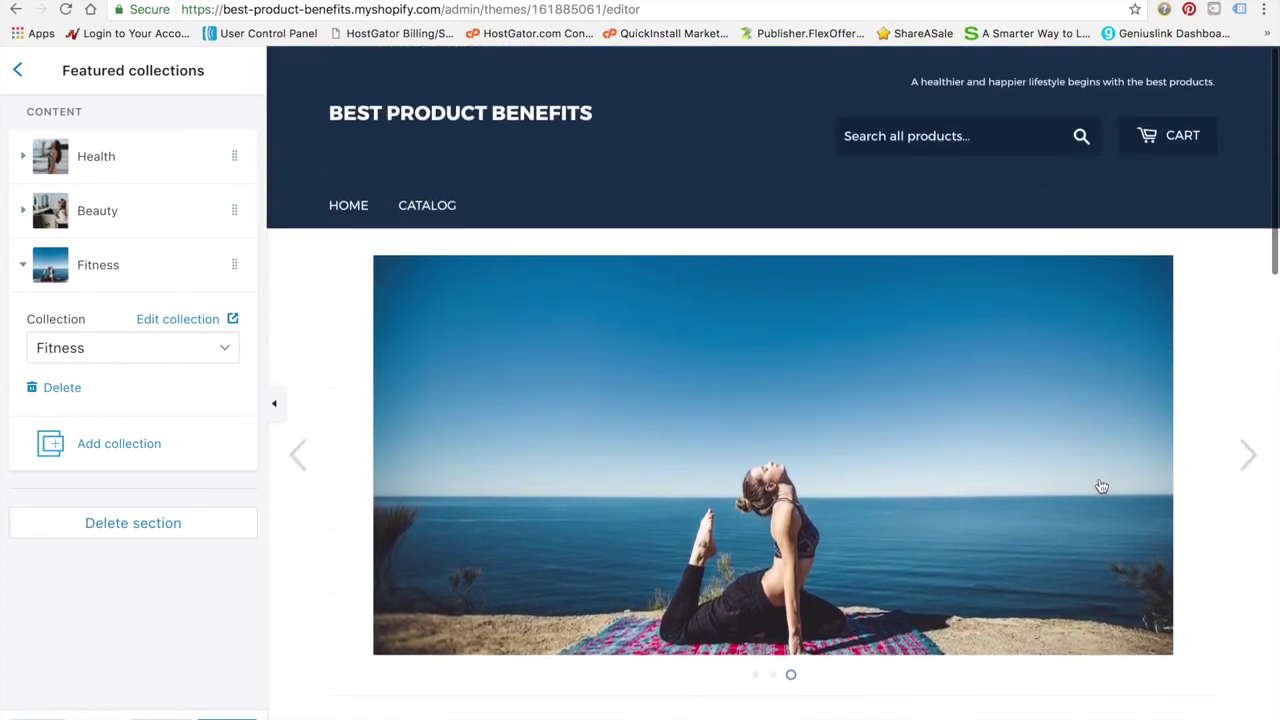
scroll(1095, 485, "down", 1)
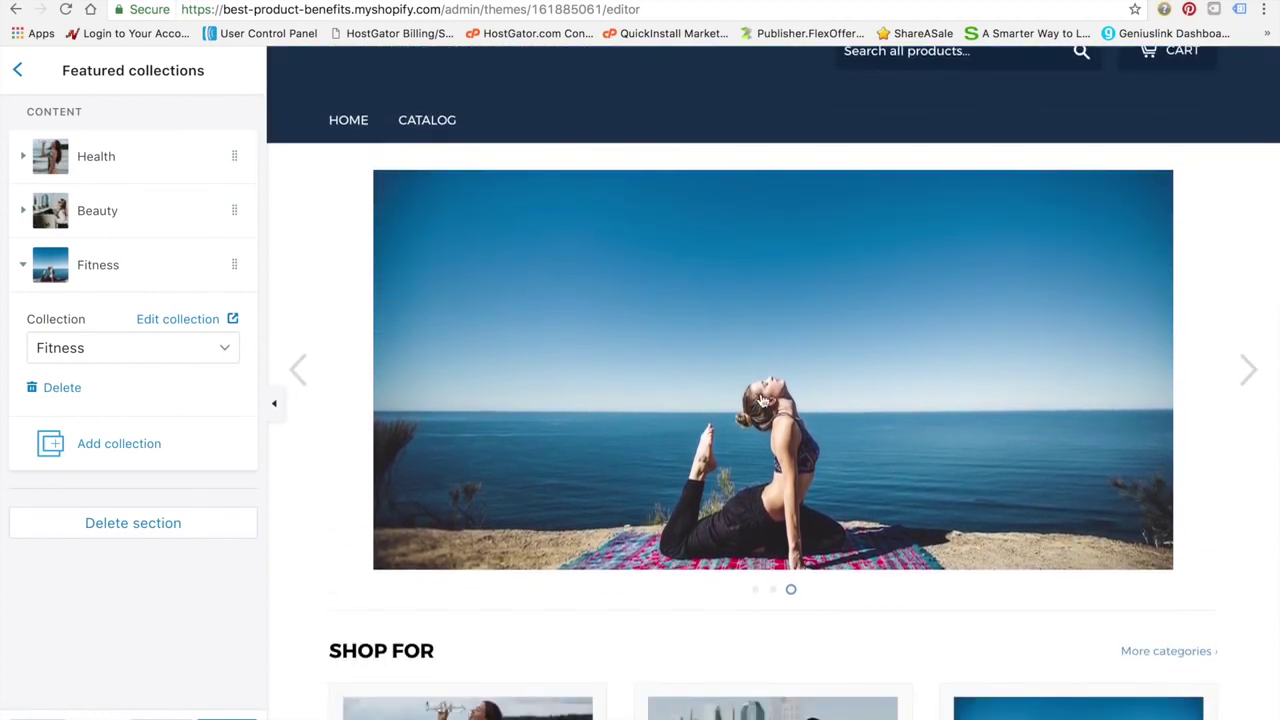
scroll(755, 558, "down", 2)
scroll(755, 558, "down", 2)
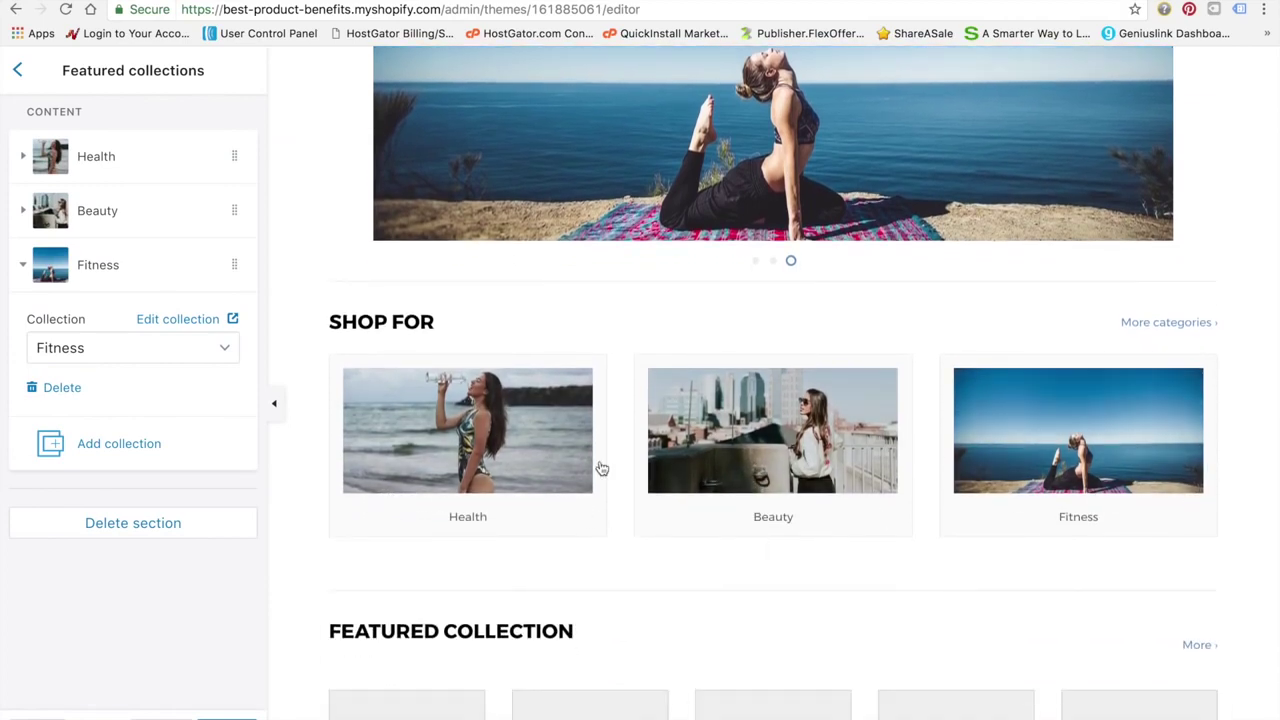
scroll(600, 468, "up", 5)
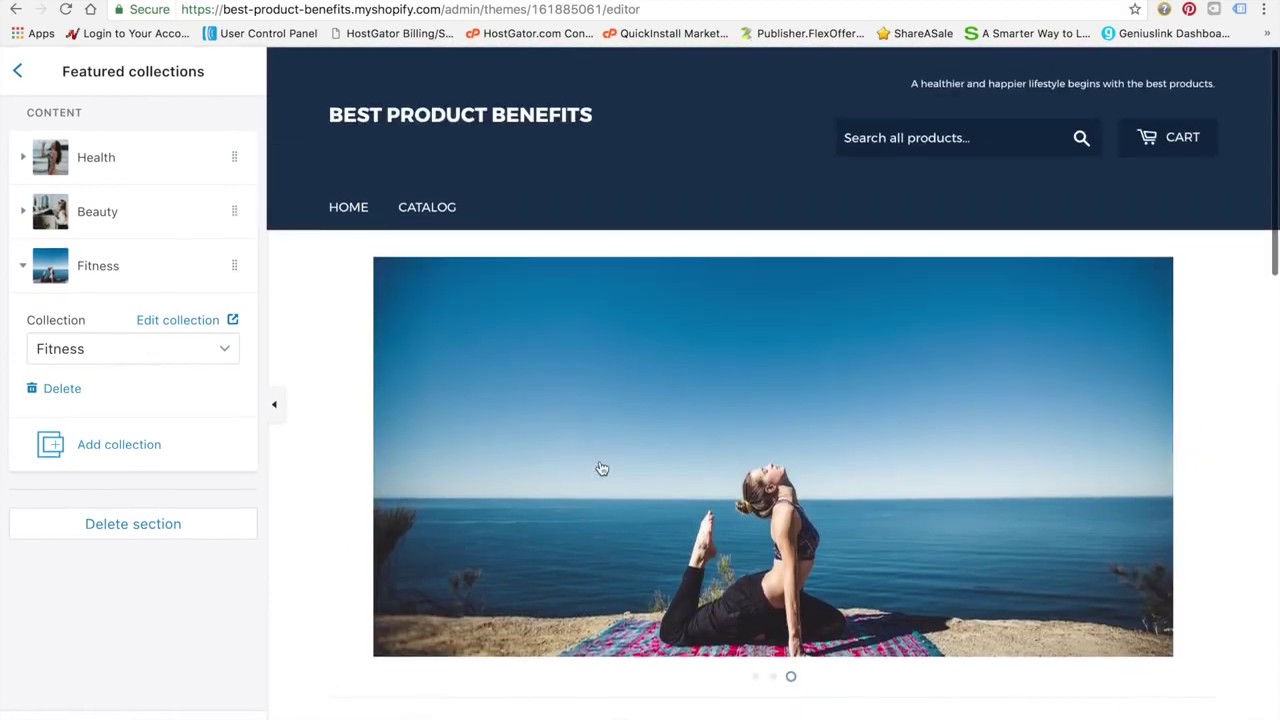
Set the first Collection rows section to show the Health collection
left_click(17, 74)
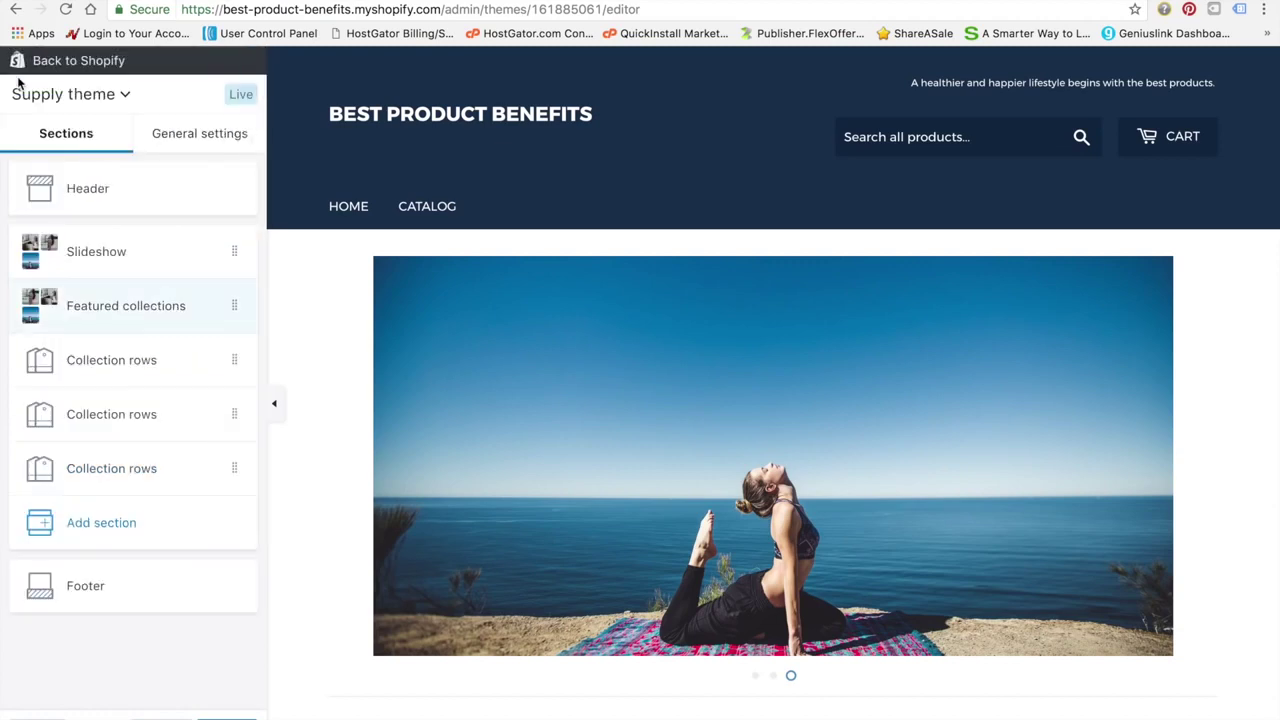
scroll(508, 643, "down", 6)
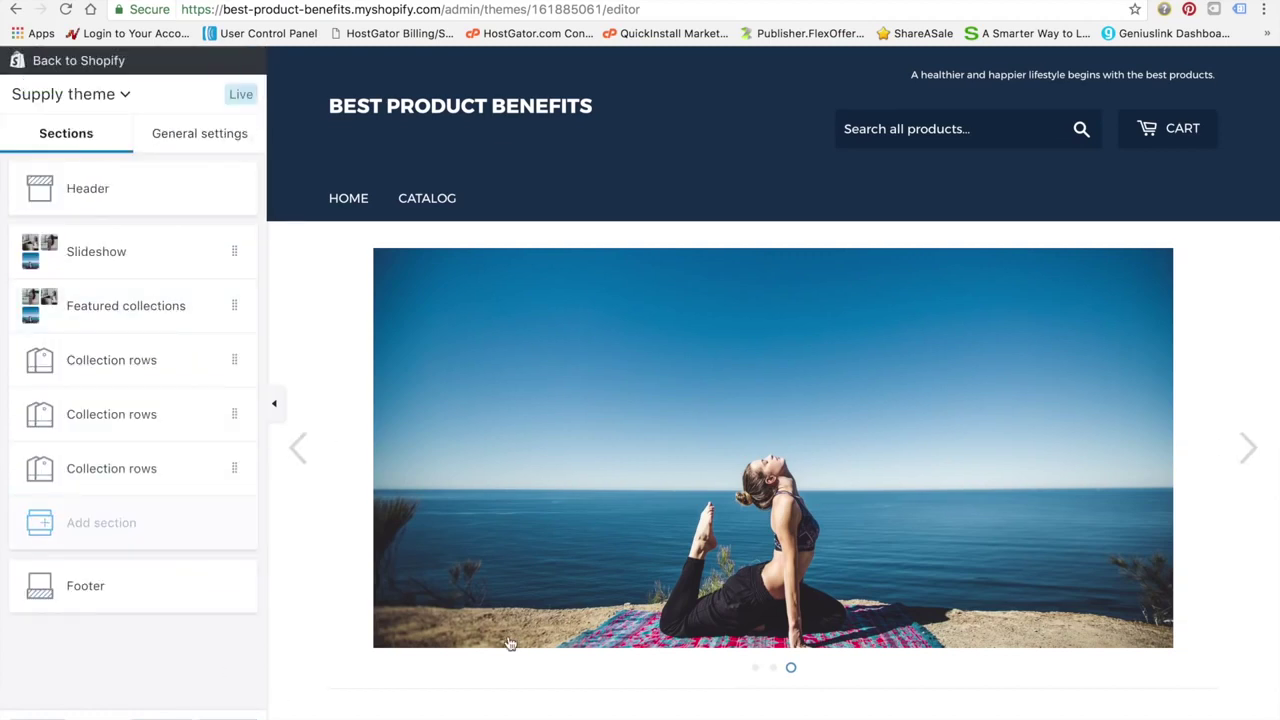
scroll(508, 642, "down", 2)
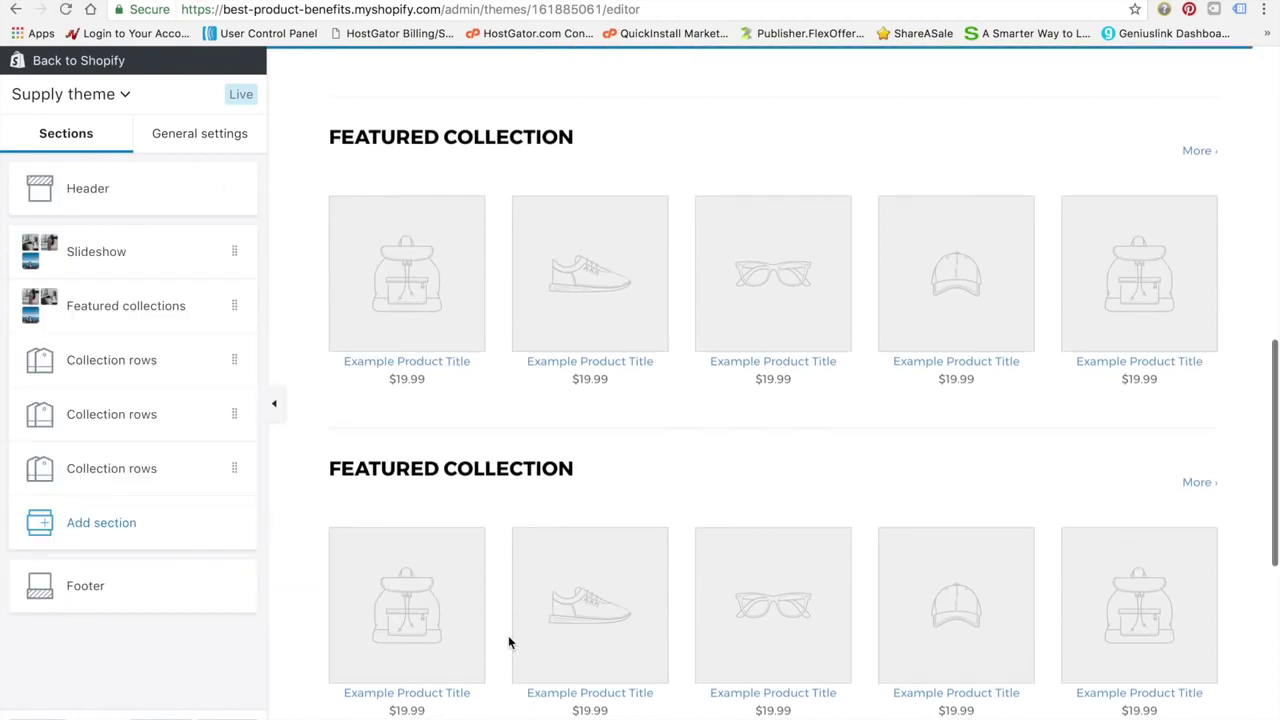
left_click(197, 365)
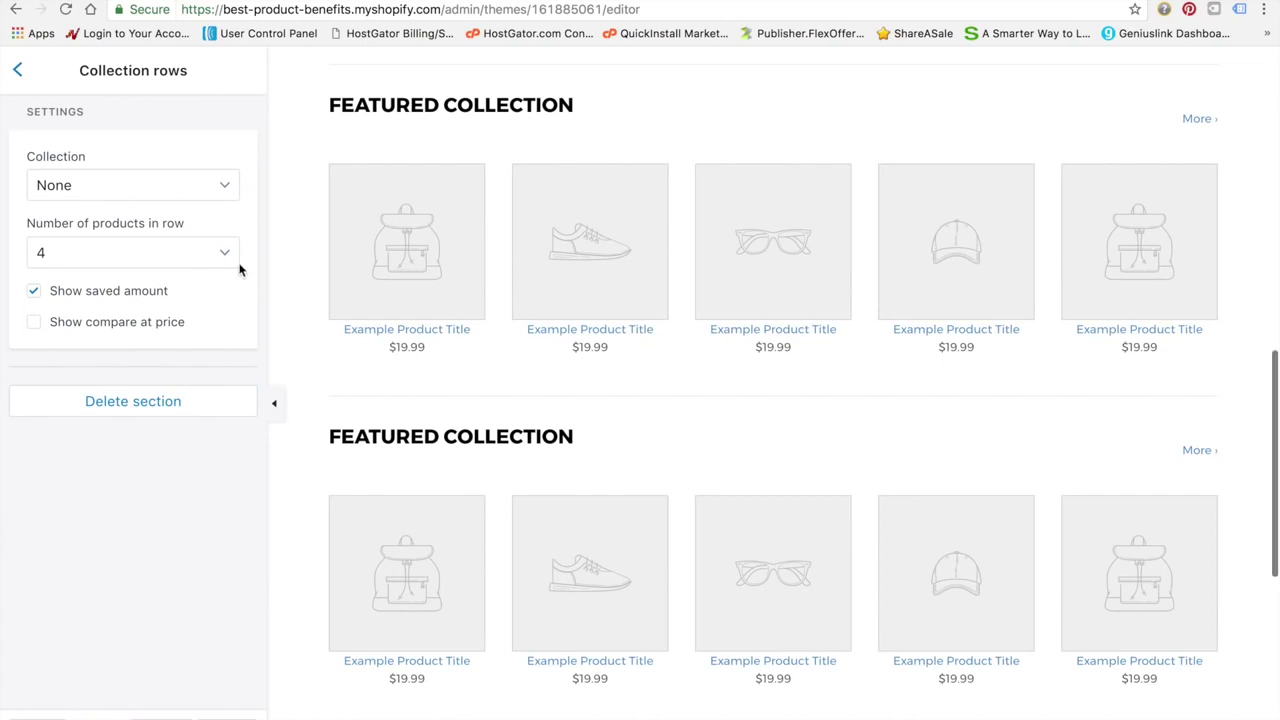
scroll(452, 440, "down", 6)
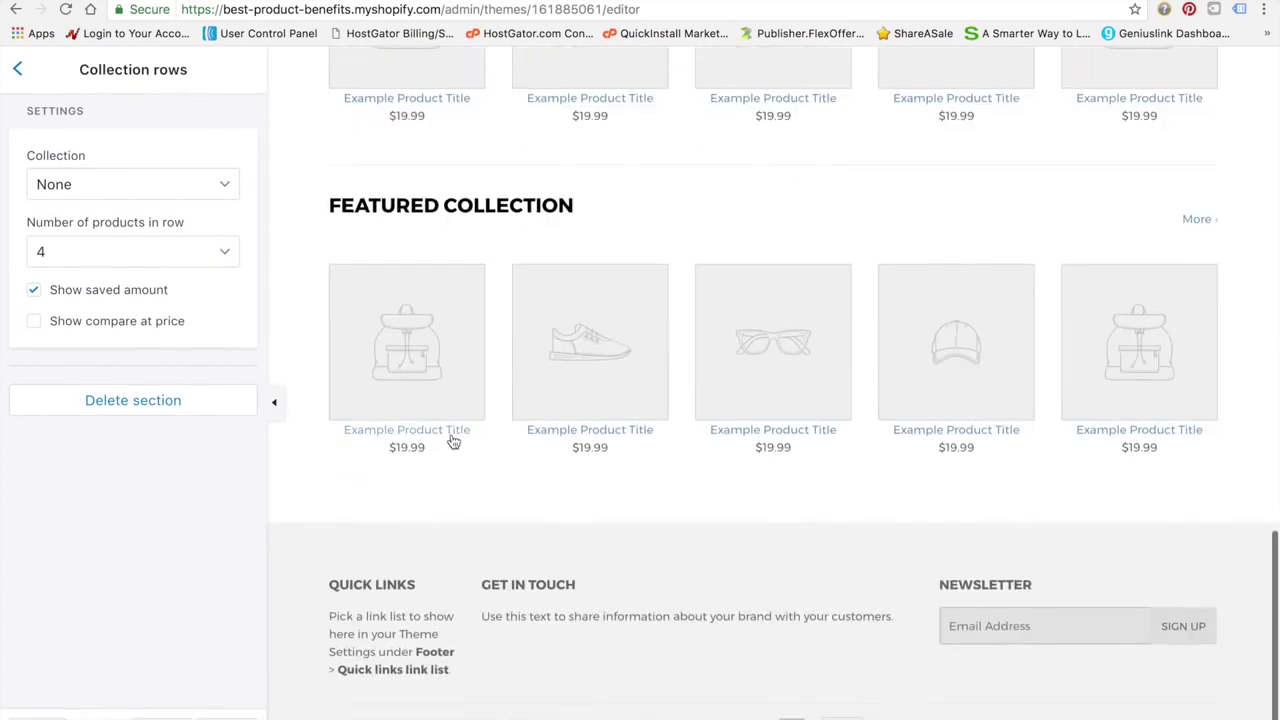
scroll(452, 440, "up", 7)
left_click(226, 187)
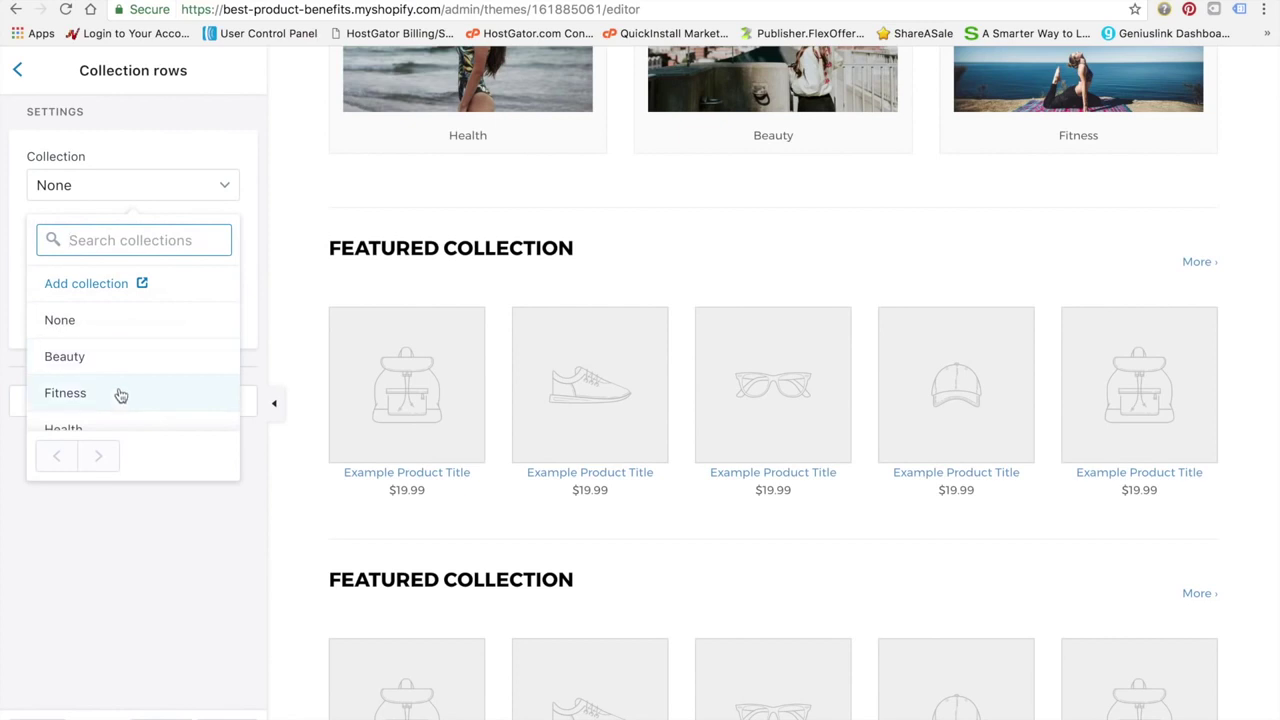
left_click(106, 428)
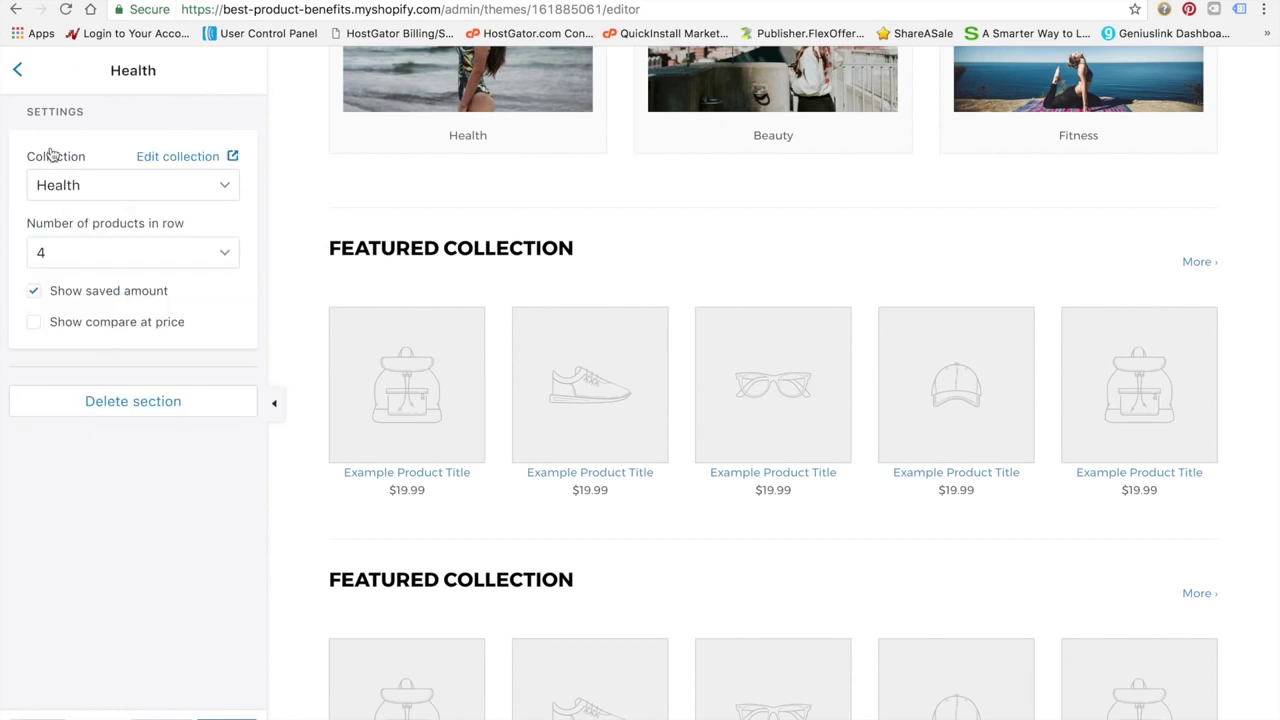
Set the next two Collection rows sections to Beauty and Fitness
left_click(17, 73)
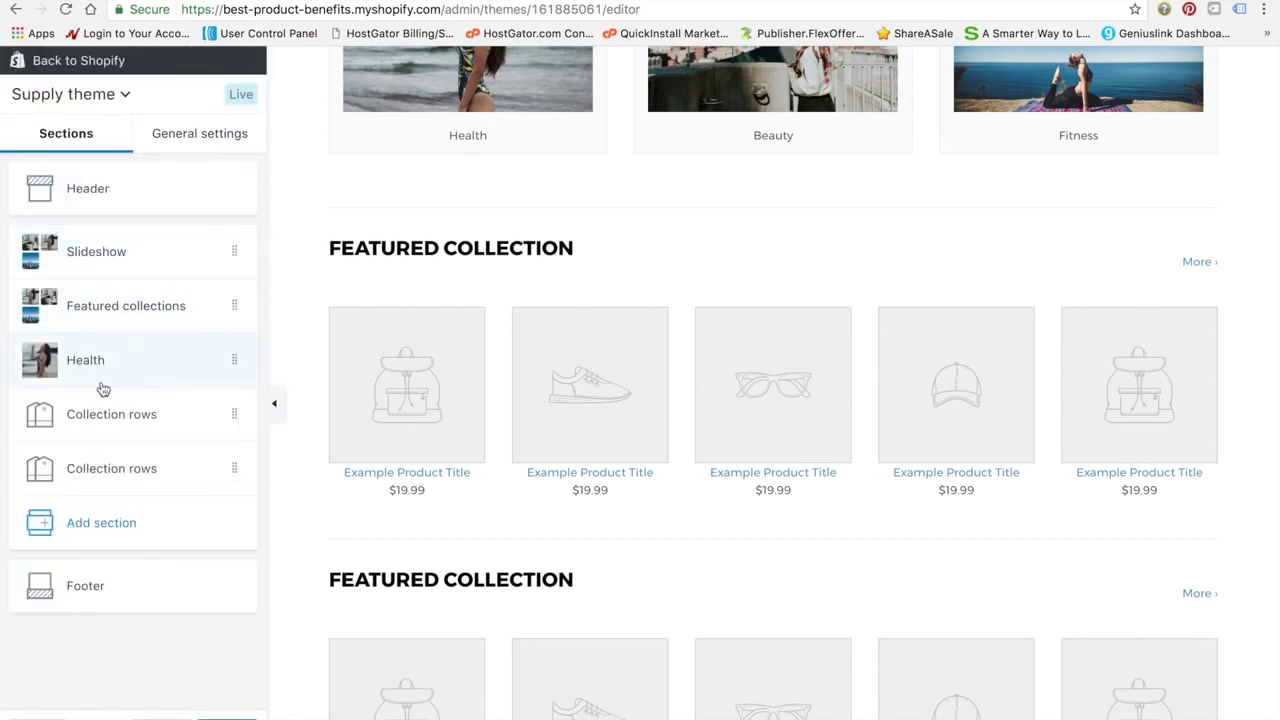
left_click(100, 424)
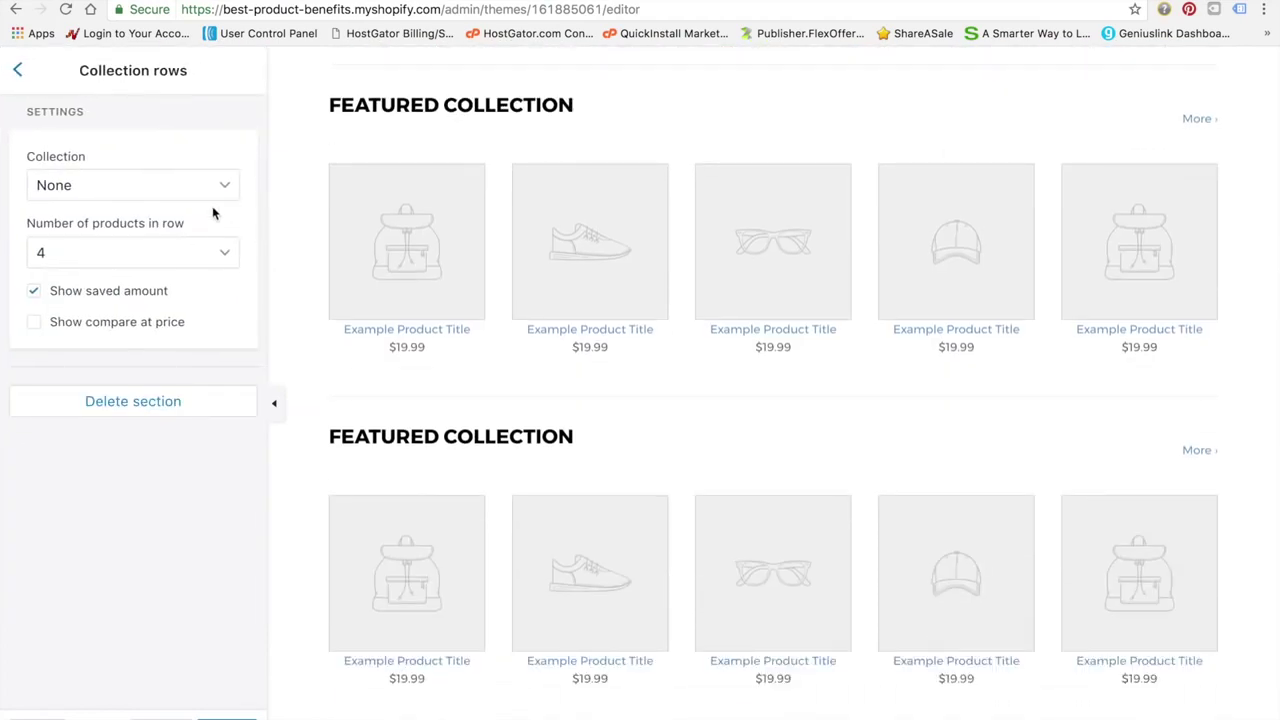
left_click(223, 187)
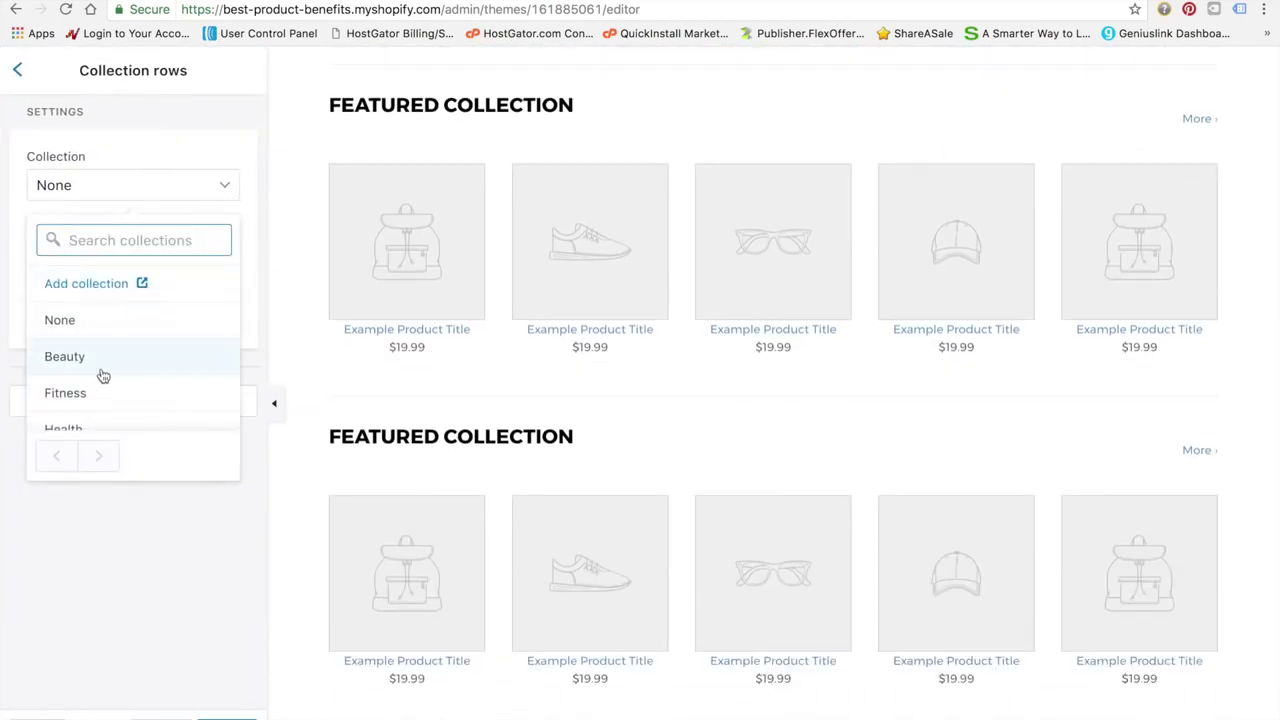
left_click(103, 374)
left_click(17, 71)
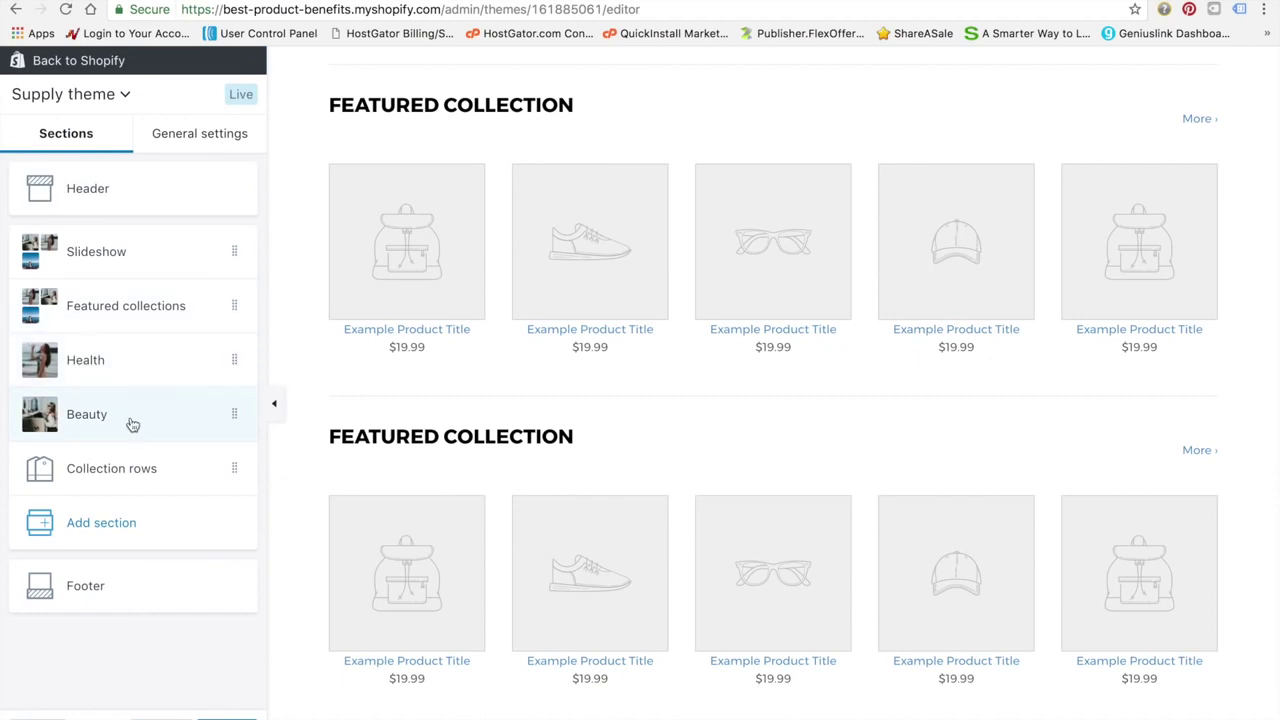
left_click(118, 468)
left_click(134, 184)
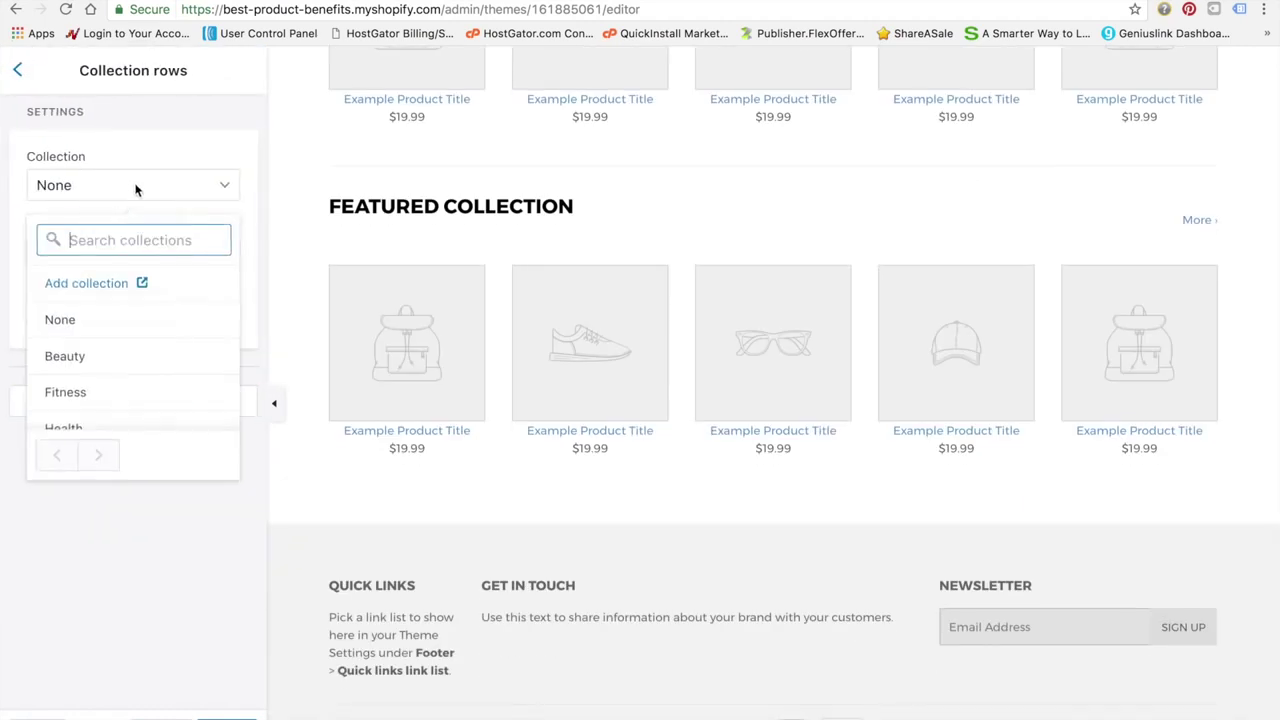
left_click(74, 398)
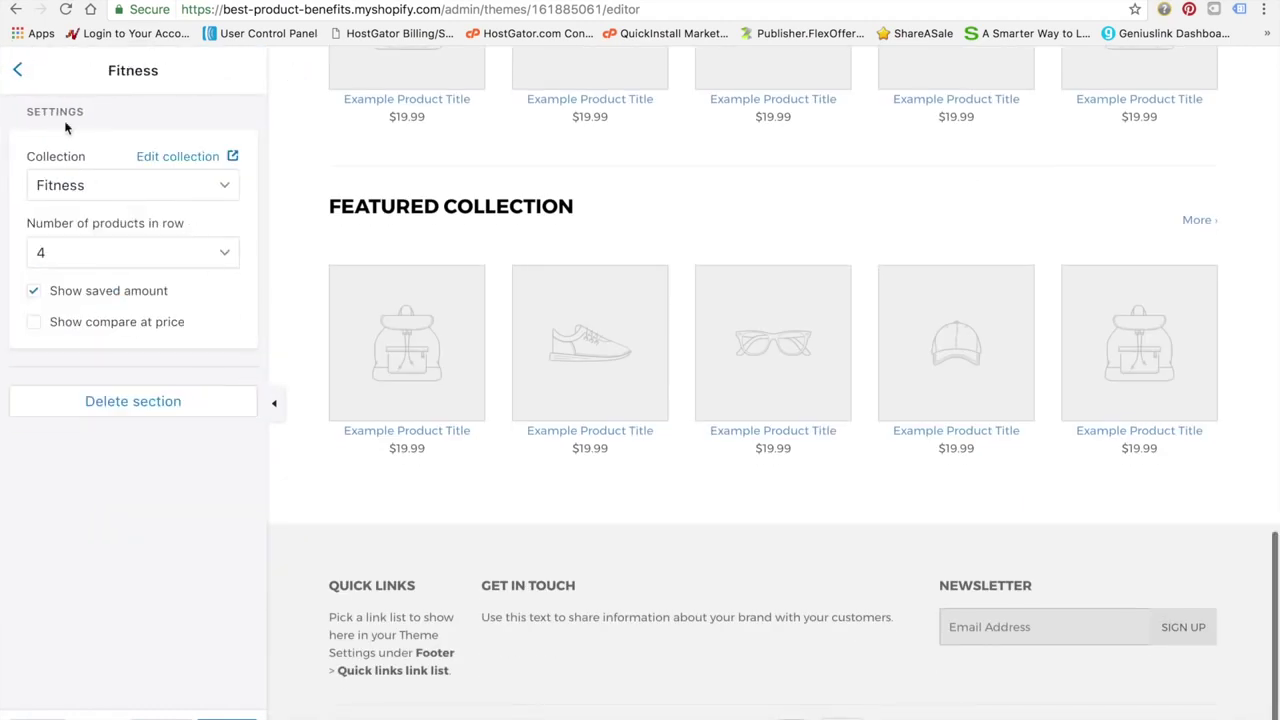
left_click(13, 70)
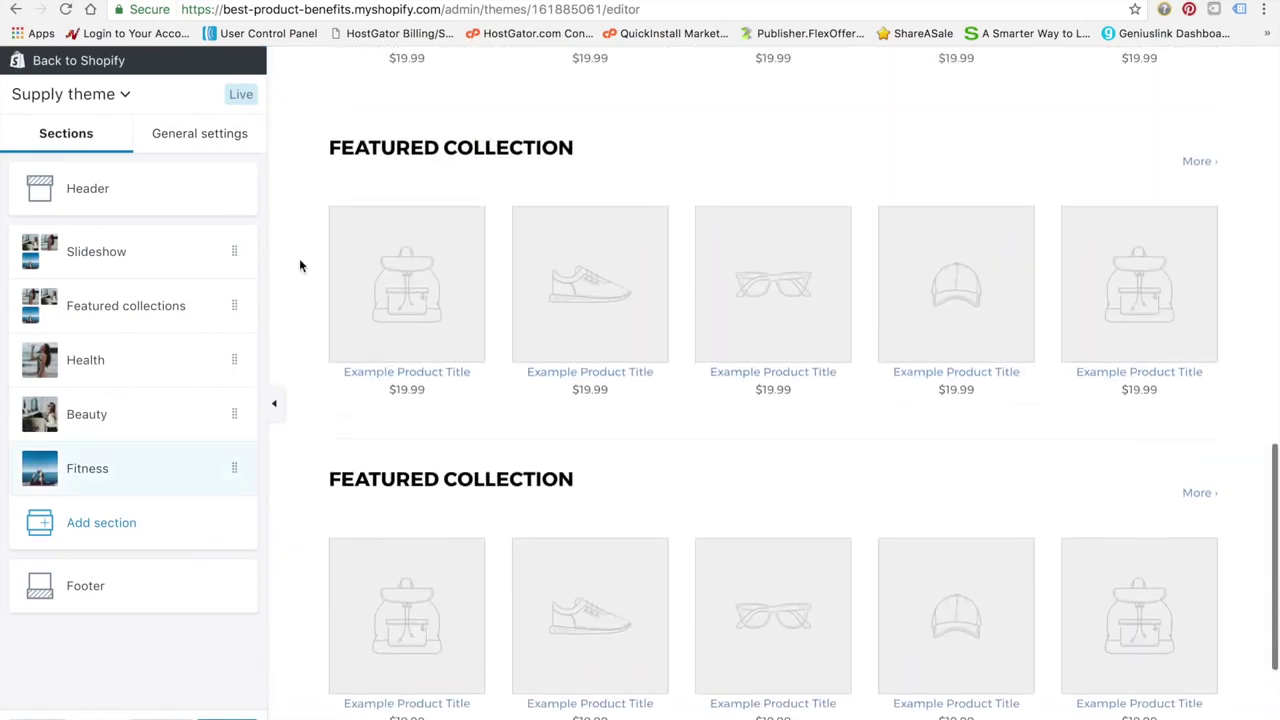
Review the customised homepage preview and save the theme changes
scroll(299, 265, "up", 9)
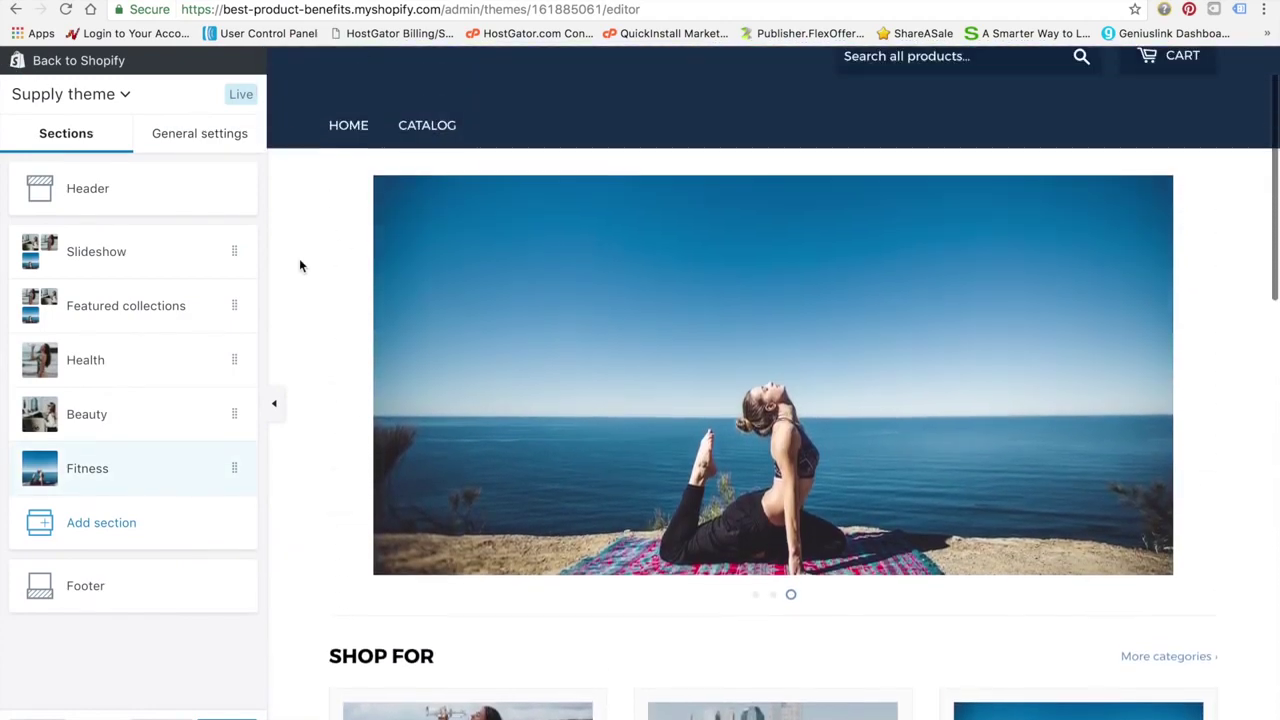
scroll(299, 265, "down", 6)
scroll(299, 260, "down", 3)
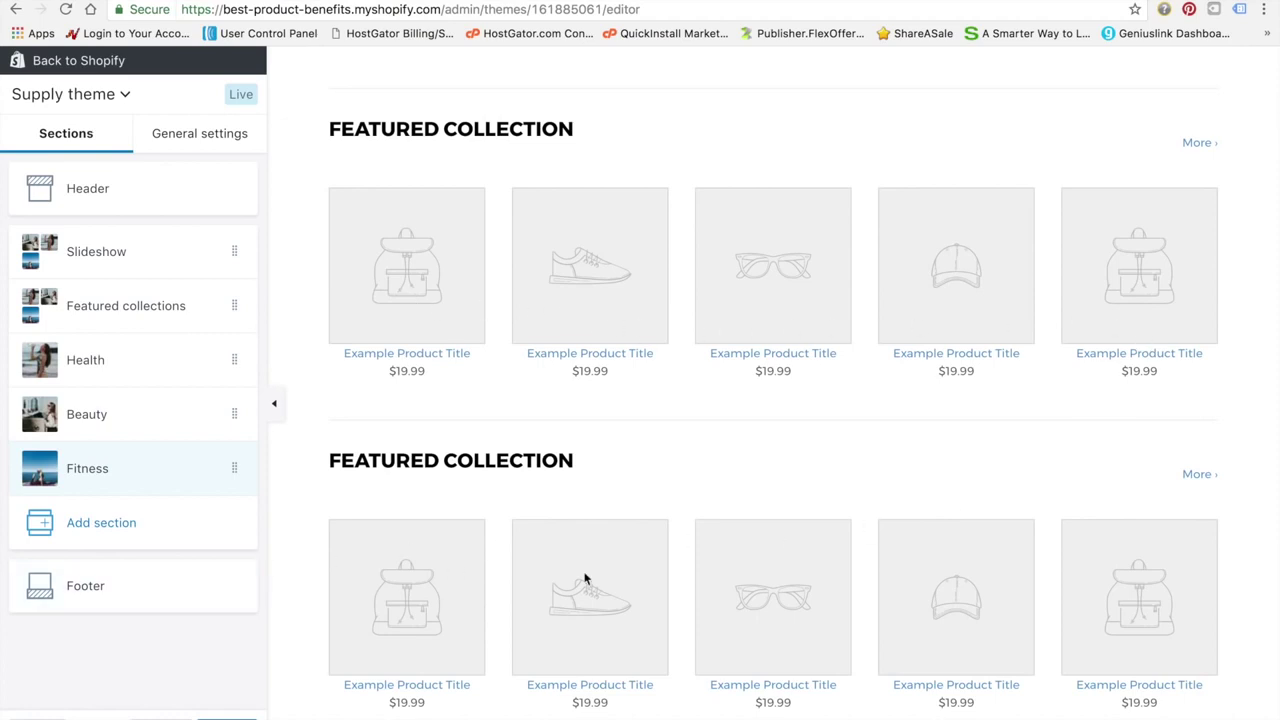
scroll(808, 593, "down", 5)
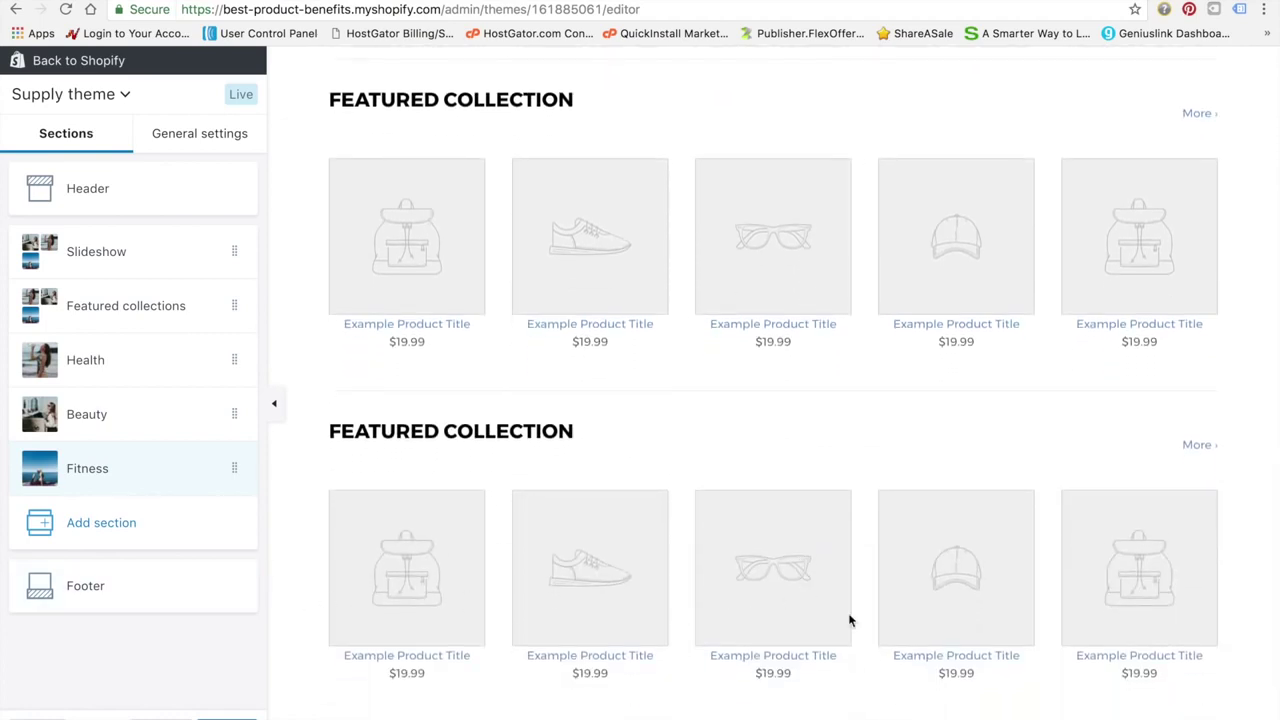
scroll(849, 617, "down", 3)
scroll(849, 620, "up", 1)
scroll(849, 620, "down", 1)
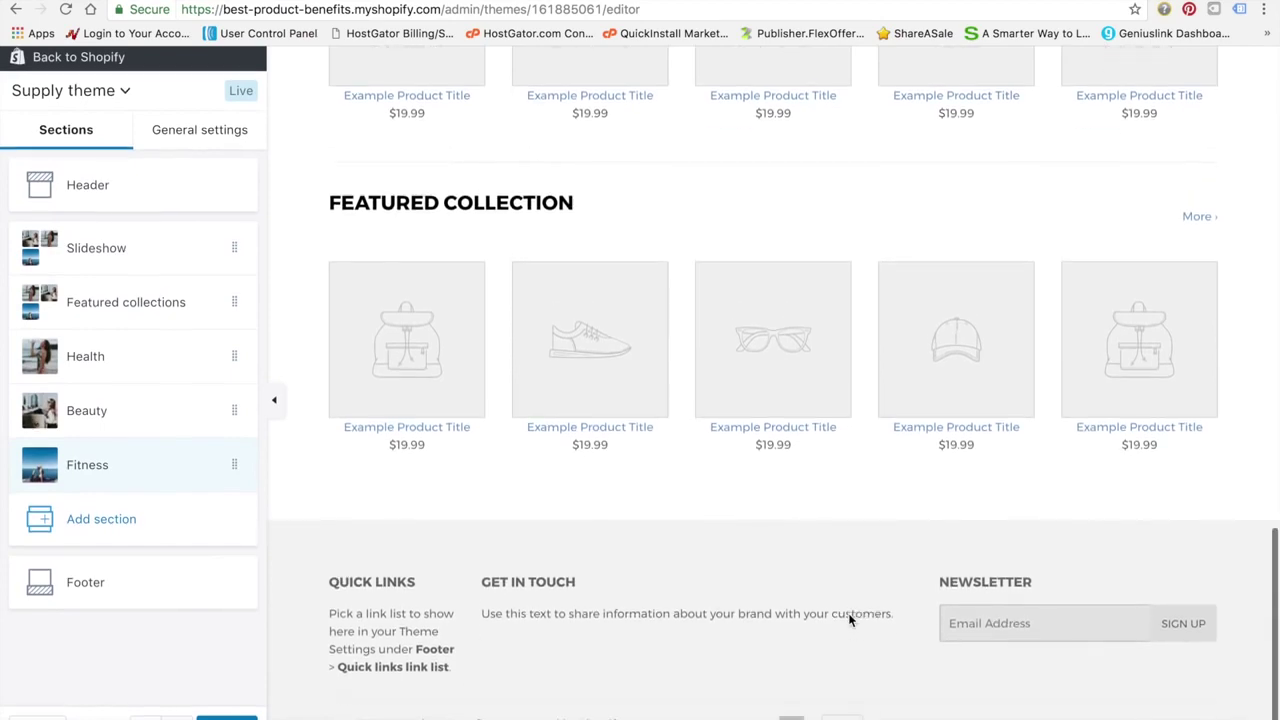
scroll(849, 620, "up", 2)
scroll(849, 620, "up", 10)
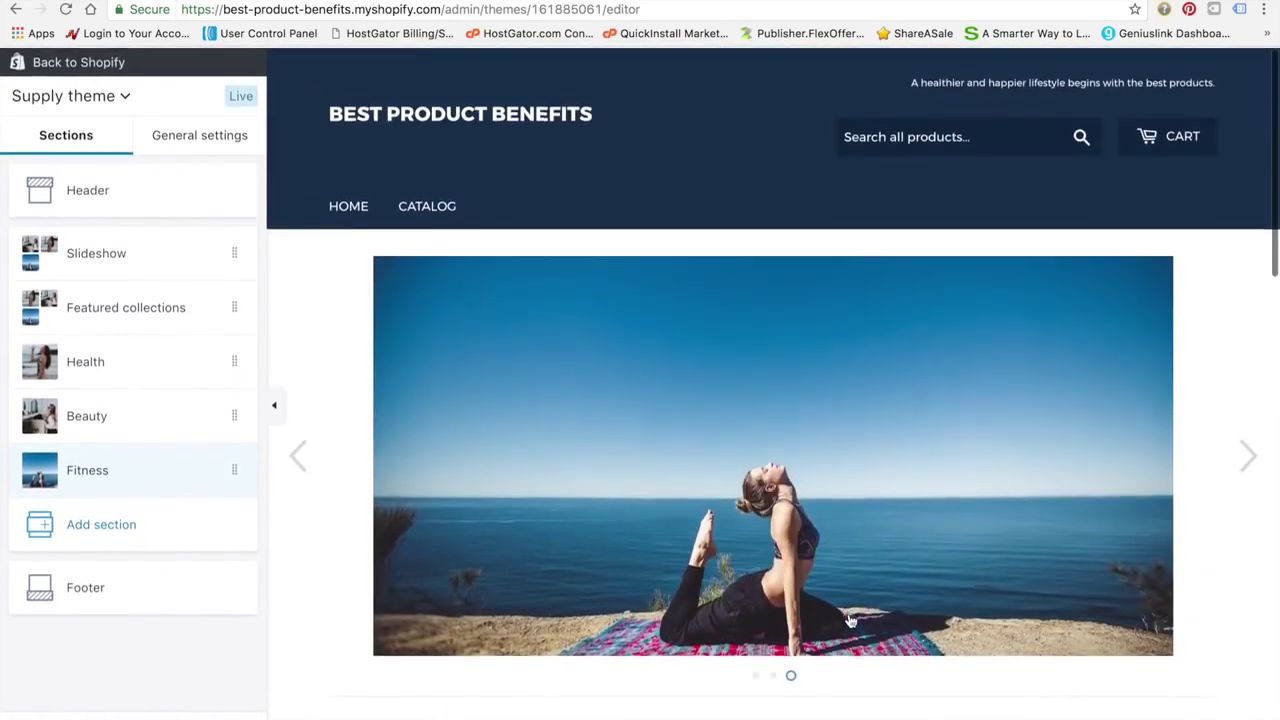
scroll(849, 620, "down", 2)
scroll(849, 620, "down", 4)
scroll(848, 615, "up", 4)
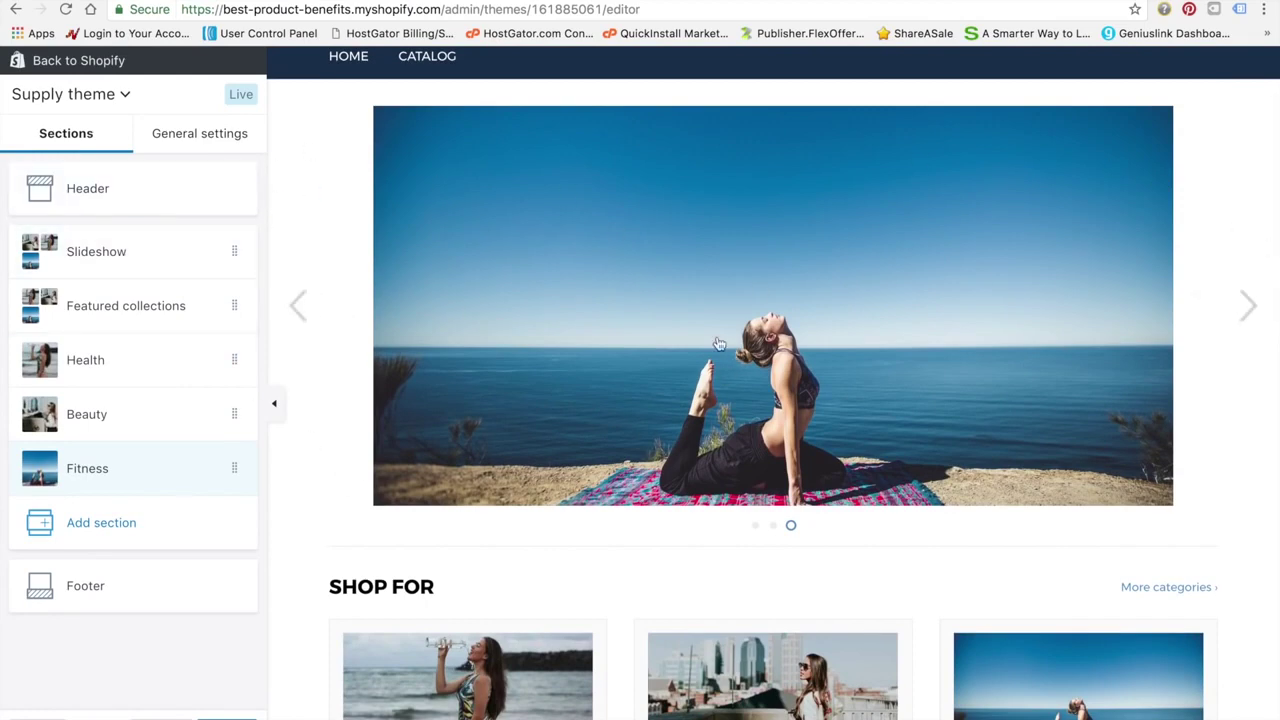
scroll(695, 335, "down", 3)
scroll(732, 666, "down", 4)
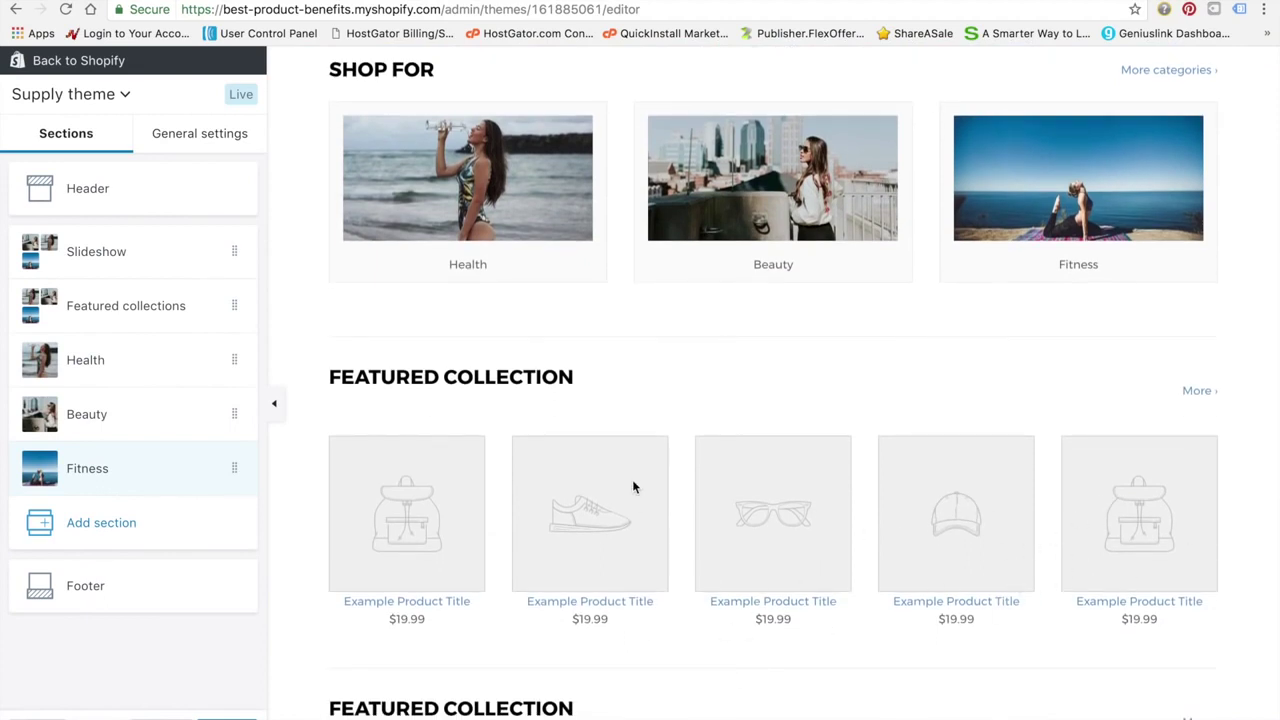
scroll(632, 480, "up", 7)
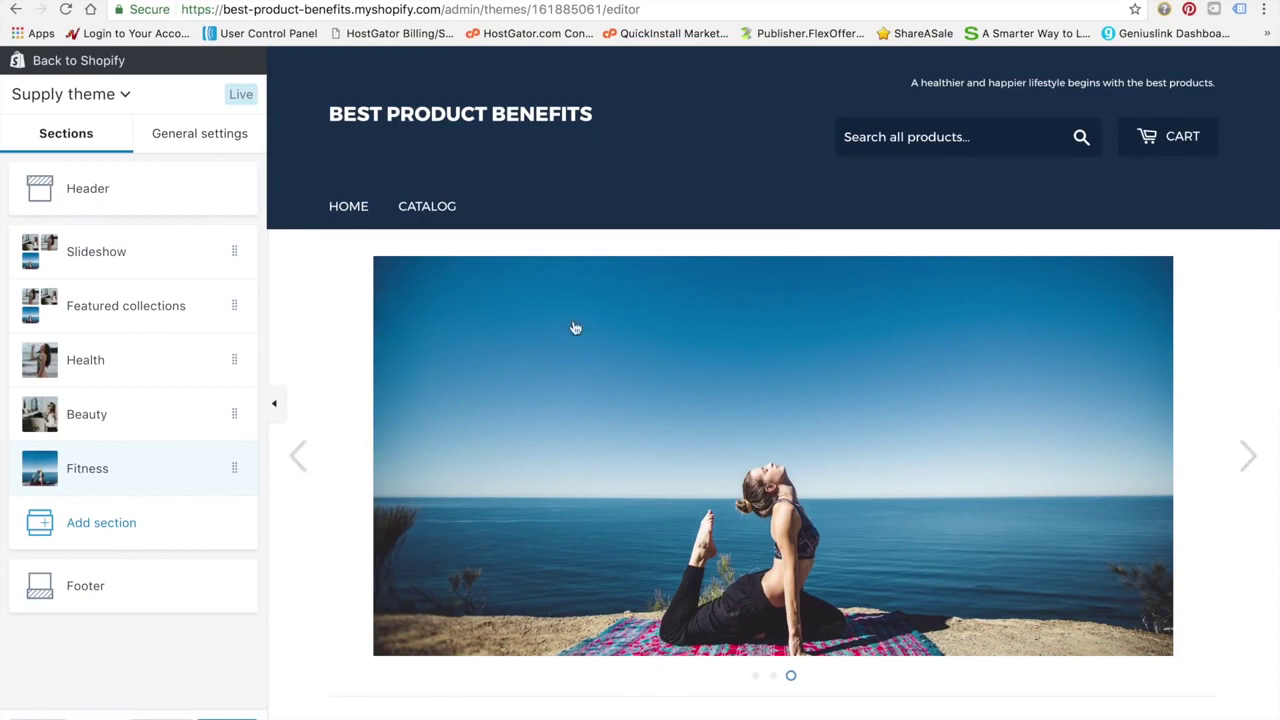
scroll(600, 383, "down", 6)
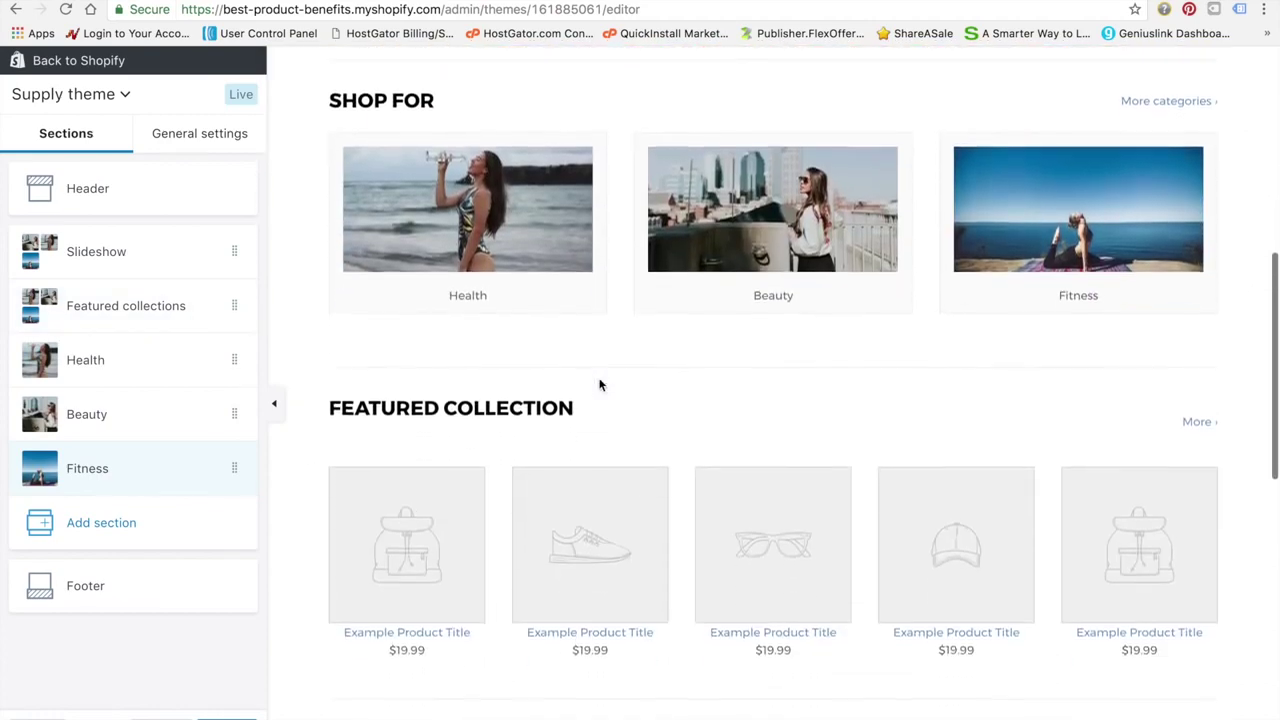
scroll(600, 385, "down", 1)
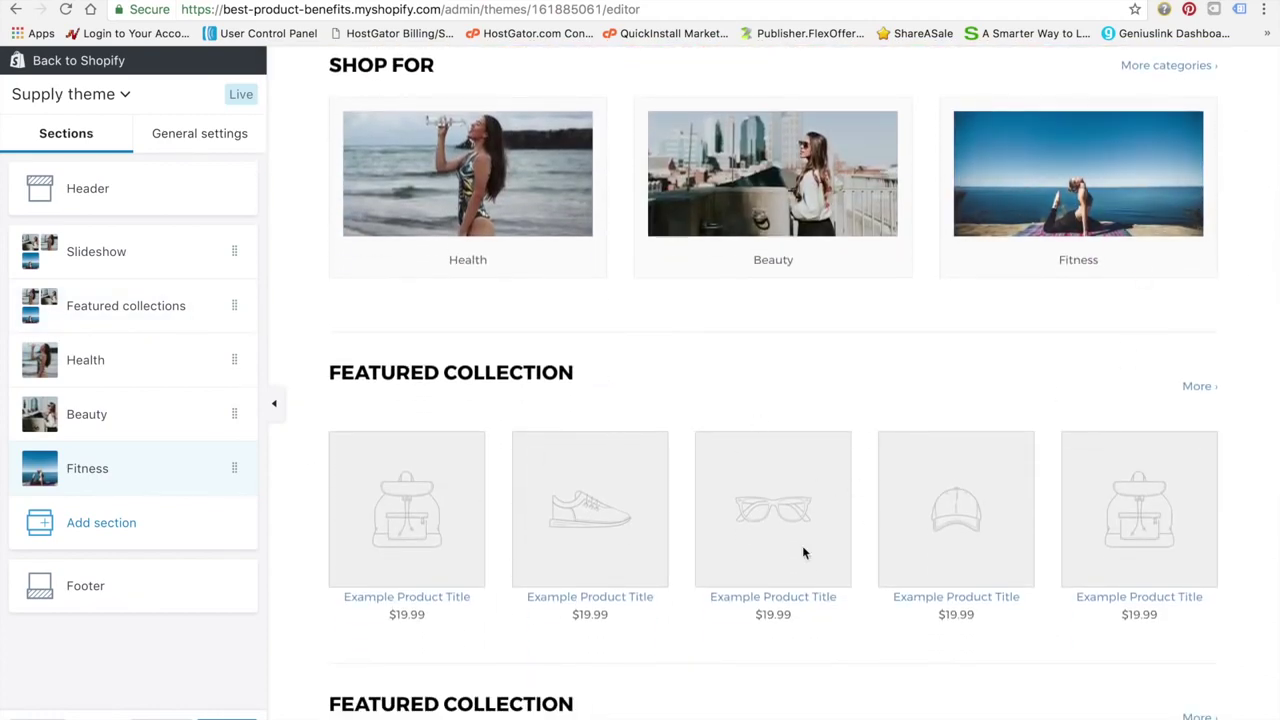
scroll(502, 487, "up", 7)
left_click(237, 717)
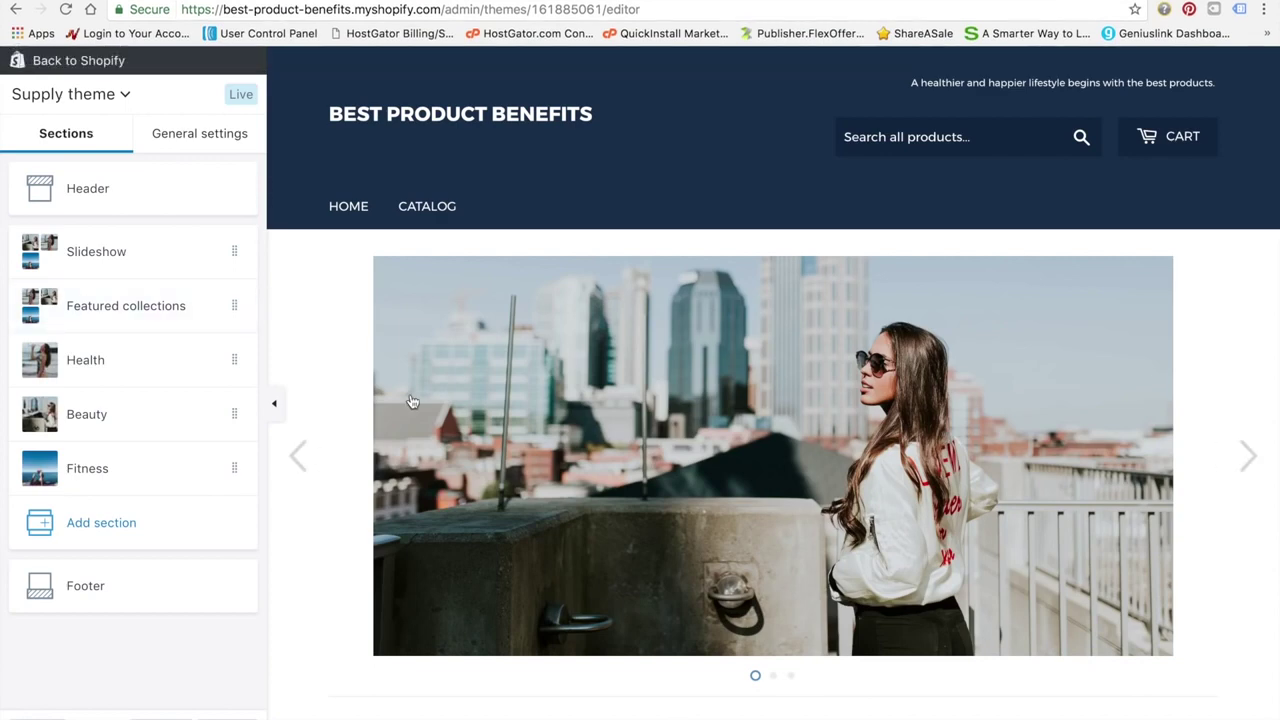
left_click(80, 61)
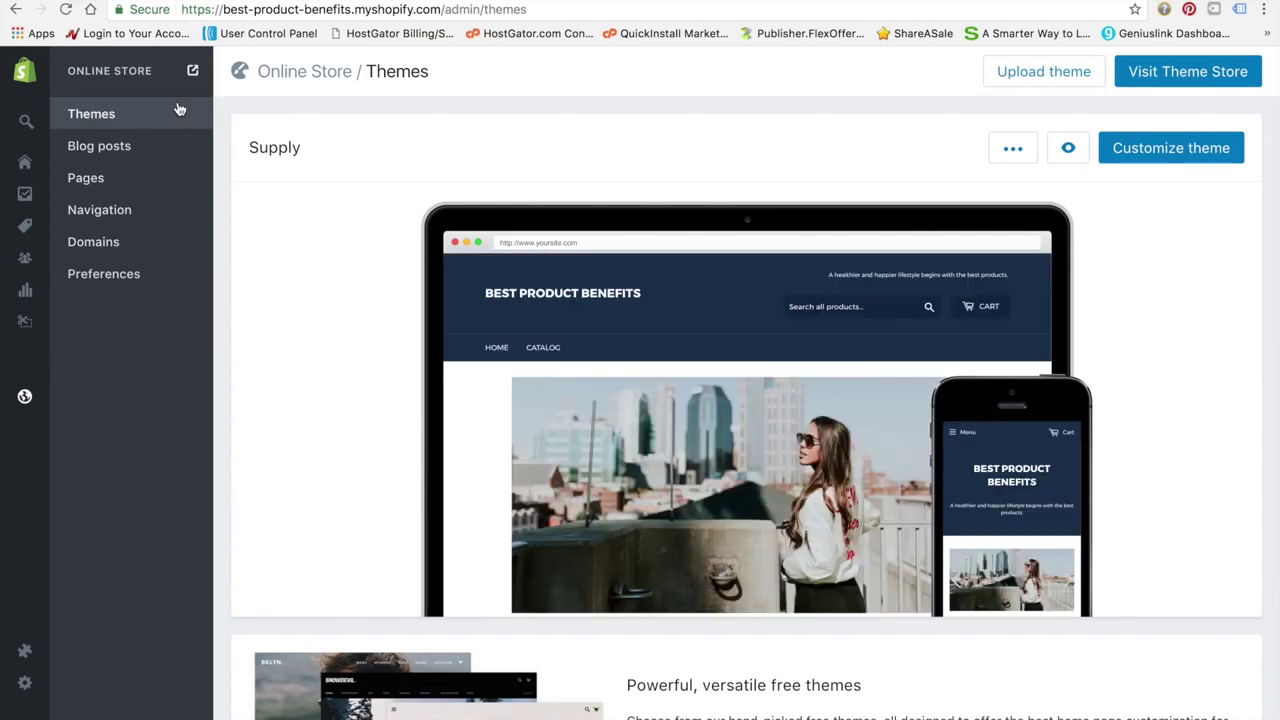
Go from the Apps page, which lists Oberlo, to the Shopify App Store
mouse_move(39, 423)
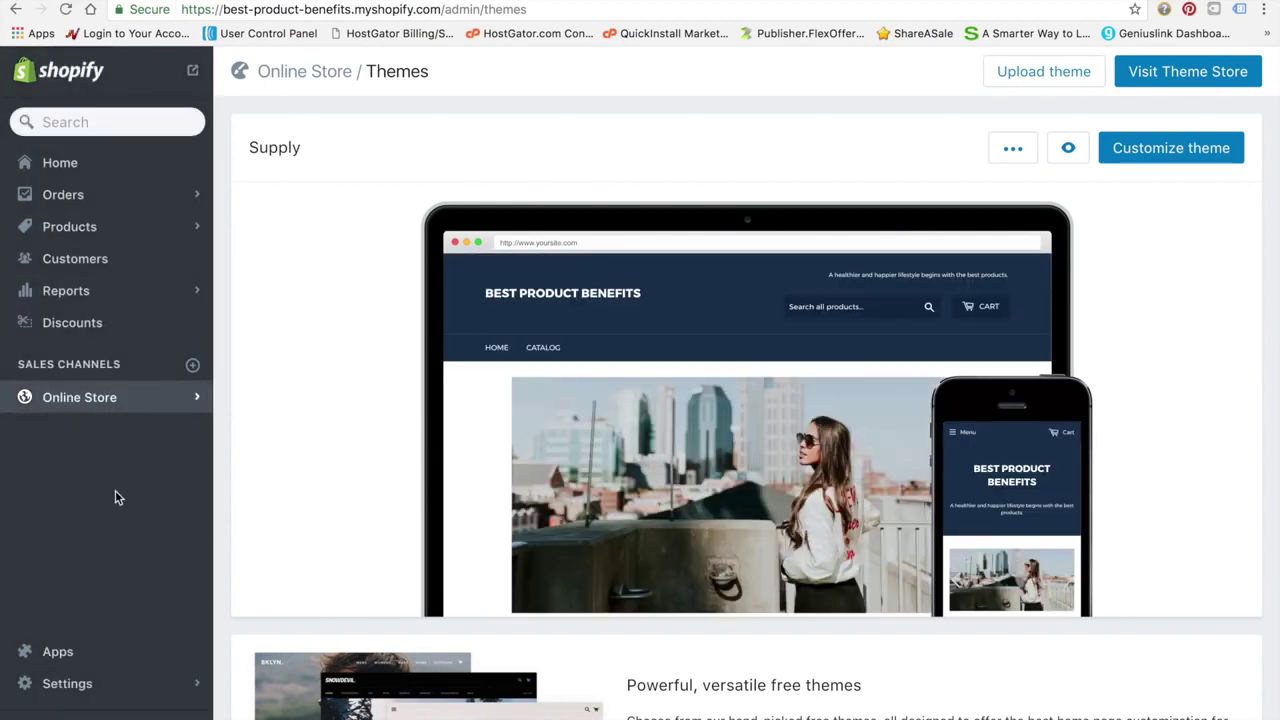
left_click(57, 651)
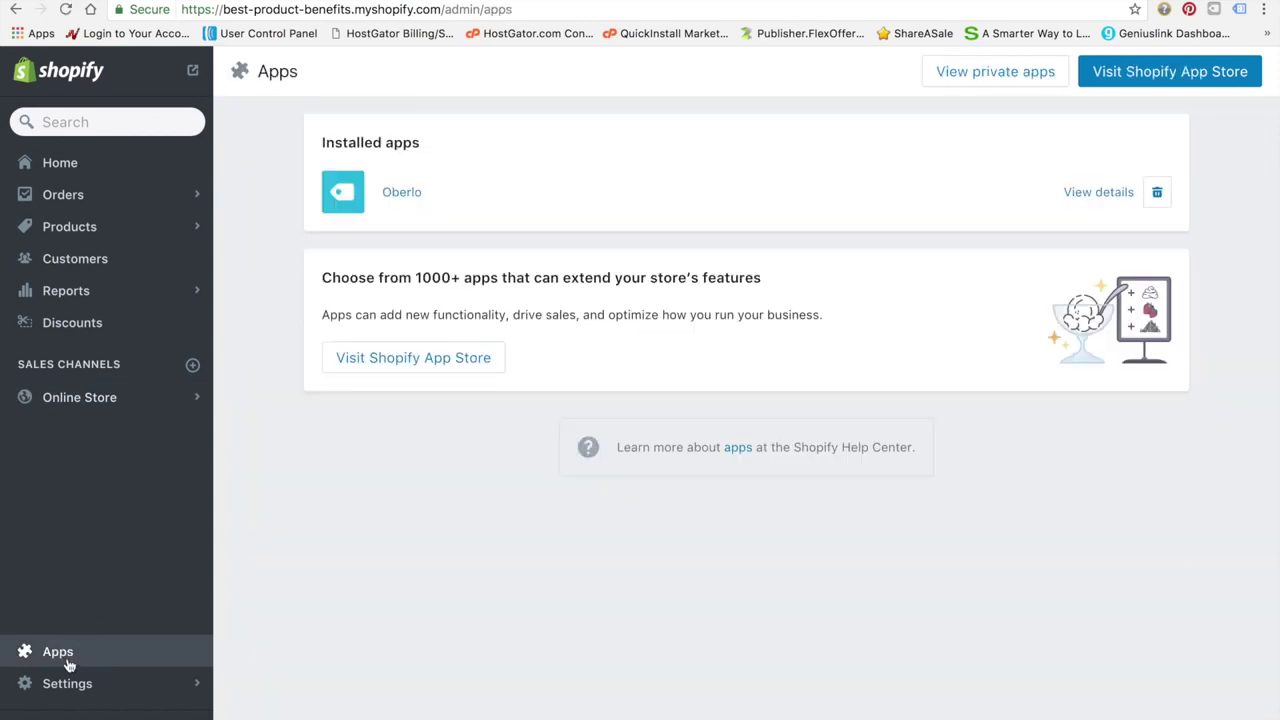
left_click(1203, 79)
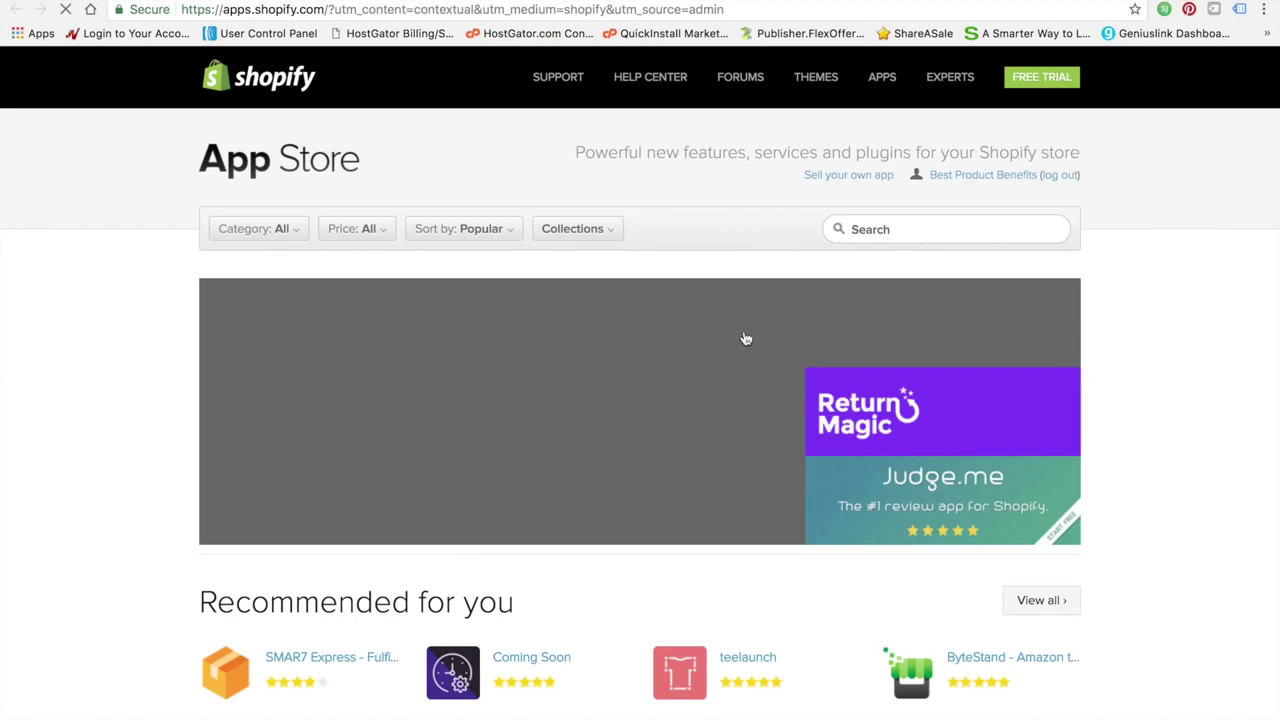
Search the Shopify App Store for 'oberlo' and open the Oberlo app page
left_click(888, 230)
type("oberlo")
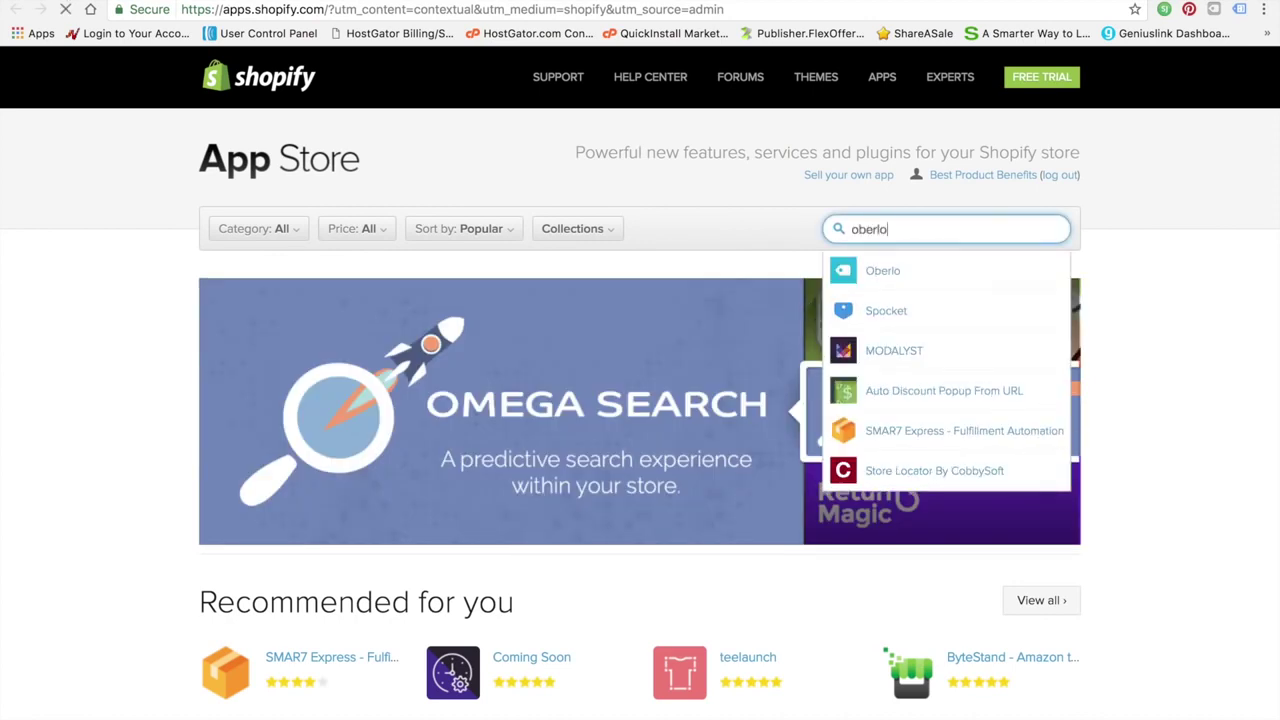
key("Return")
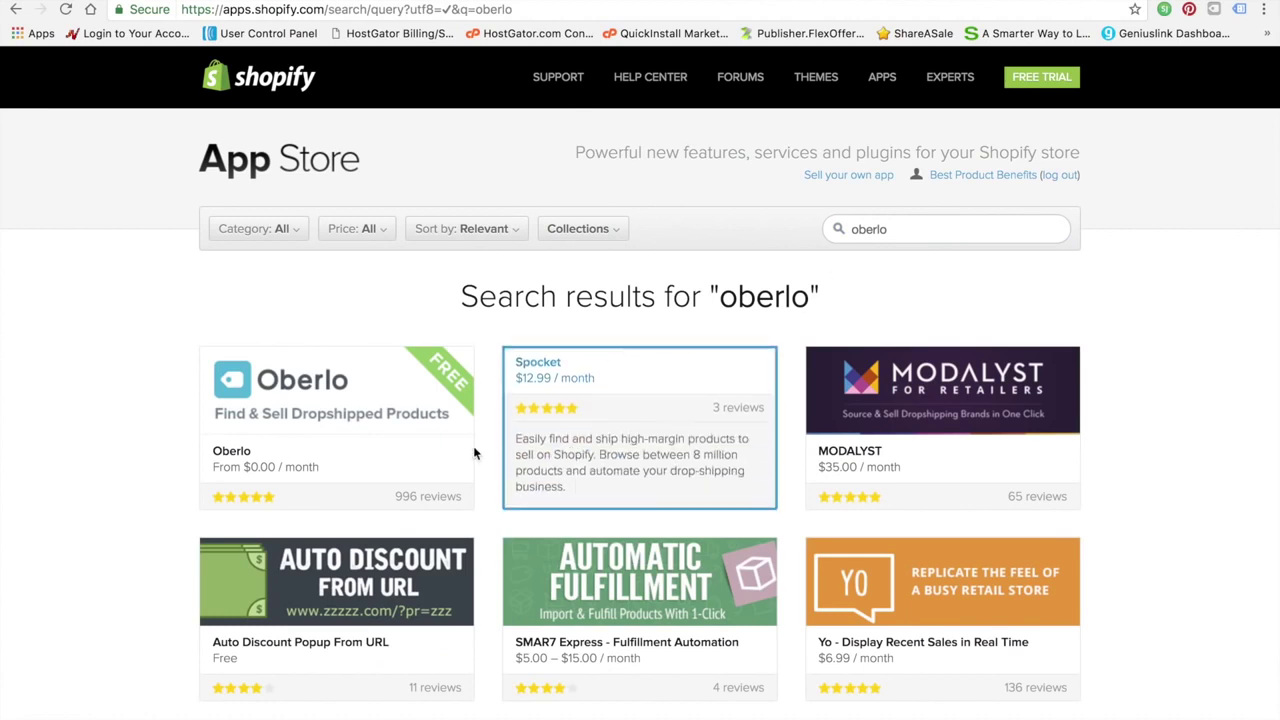
left_click(281, 409)
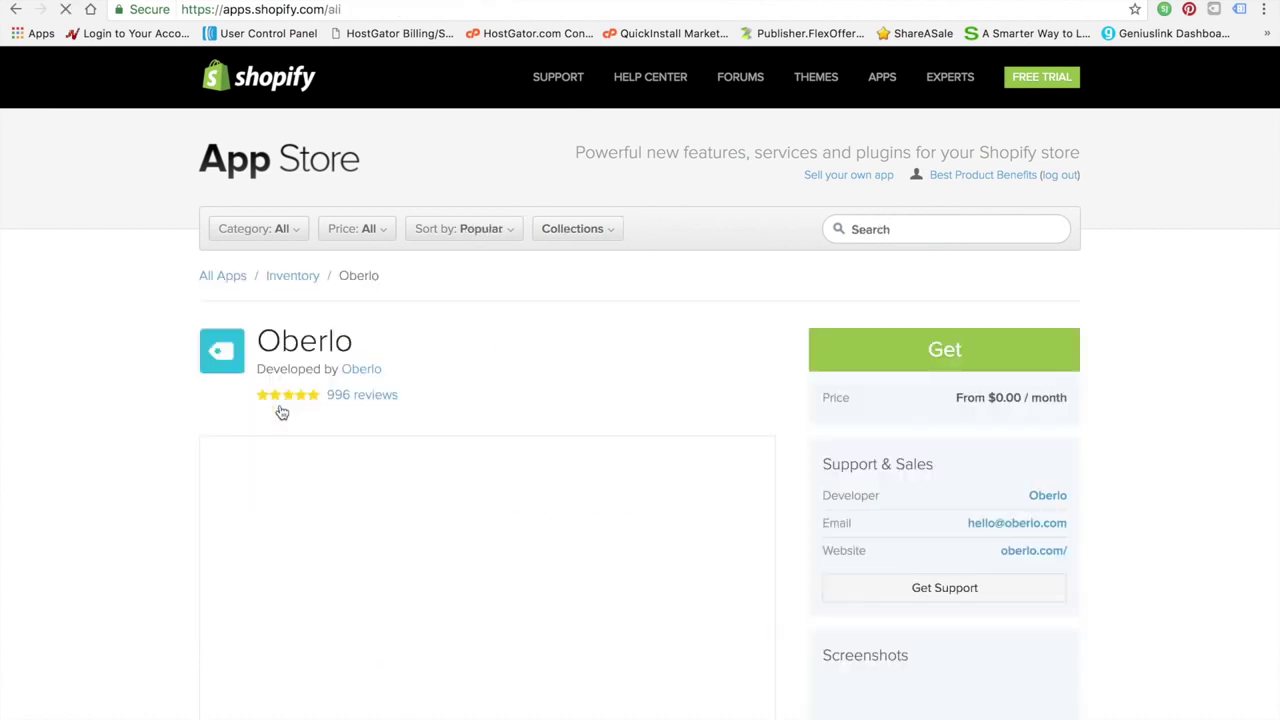
scroll(104, 418, "down", 2)
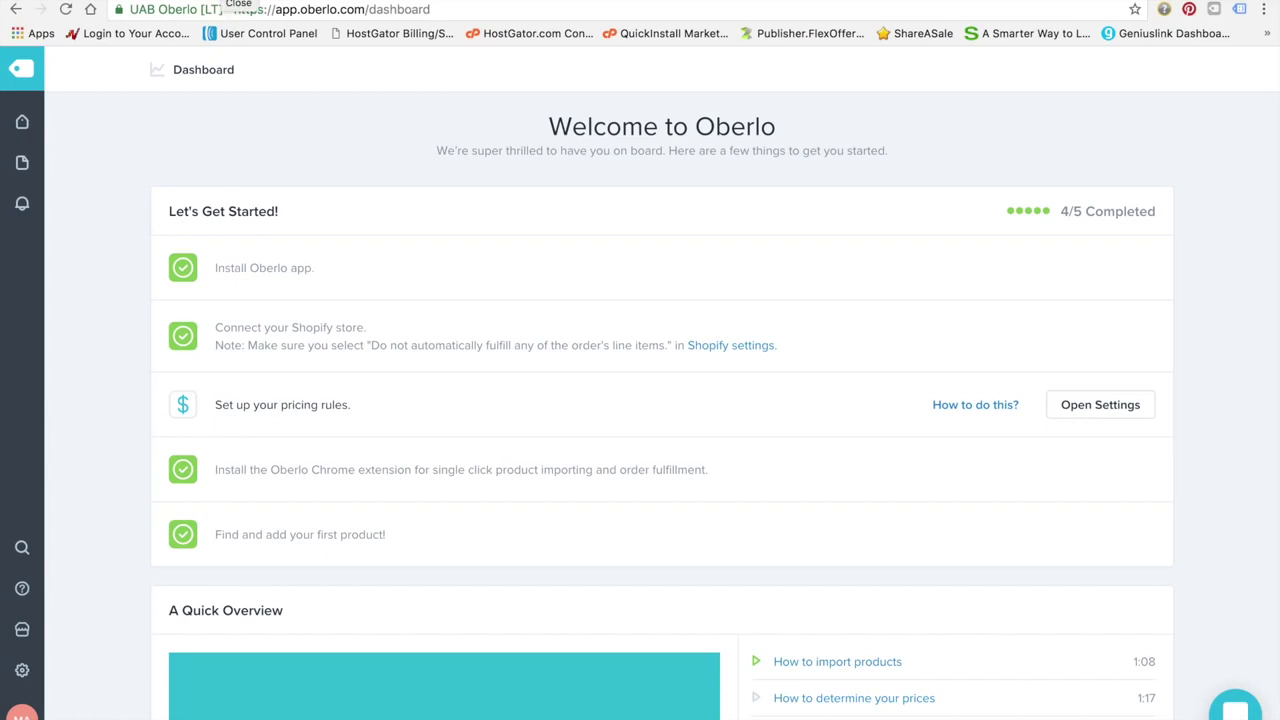
Close the Oberlo dashboard, which shows 4/5 setup steps done, and return to Shopify's installed Apps page
left_click(236, 1)
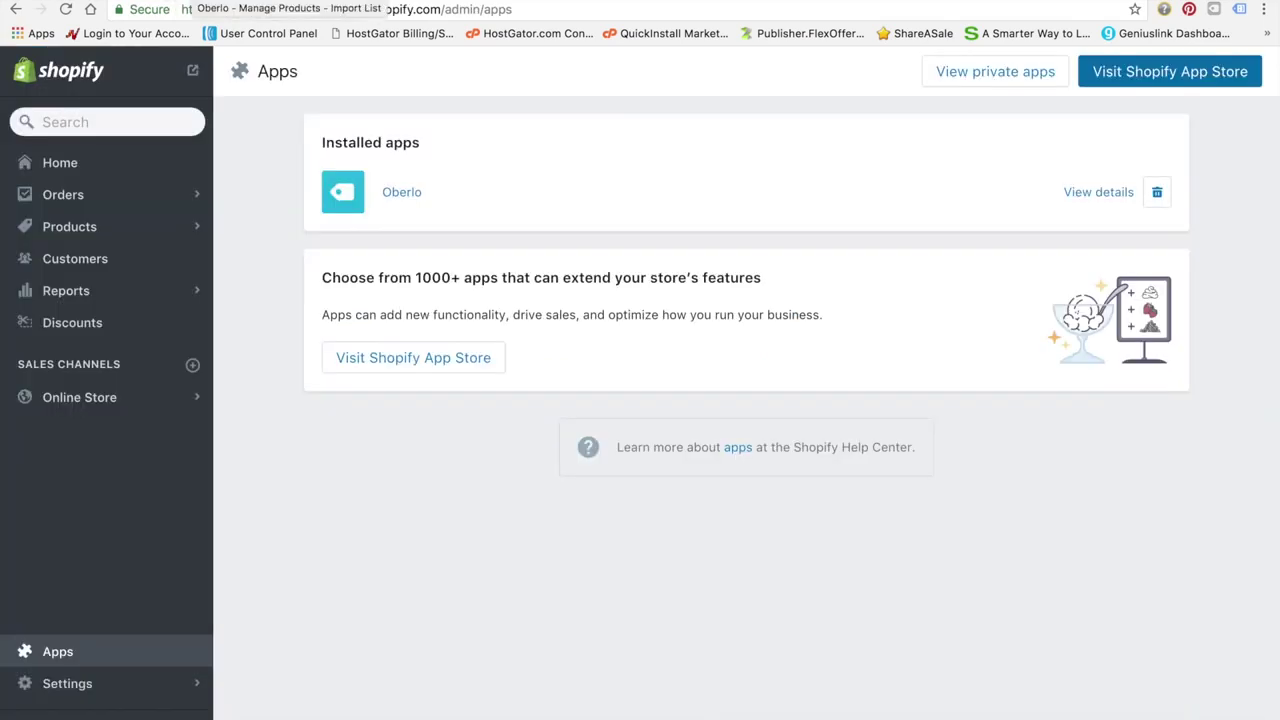
left_click(236, 2)
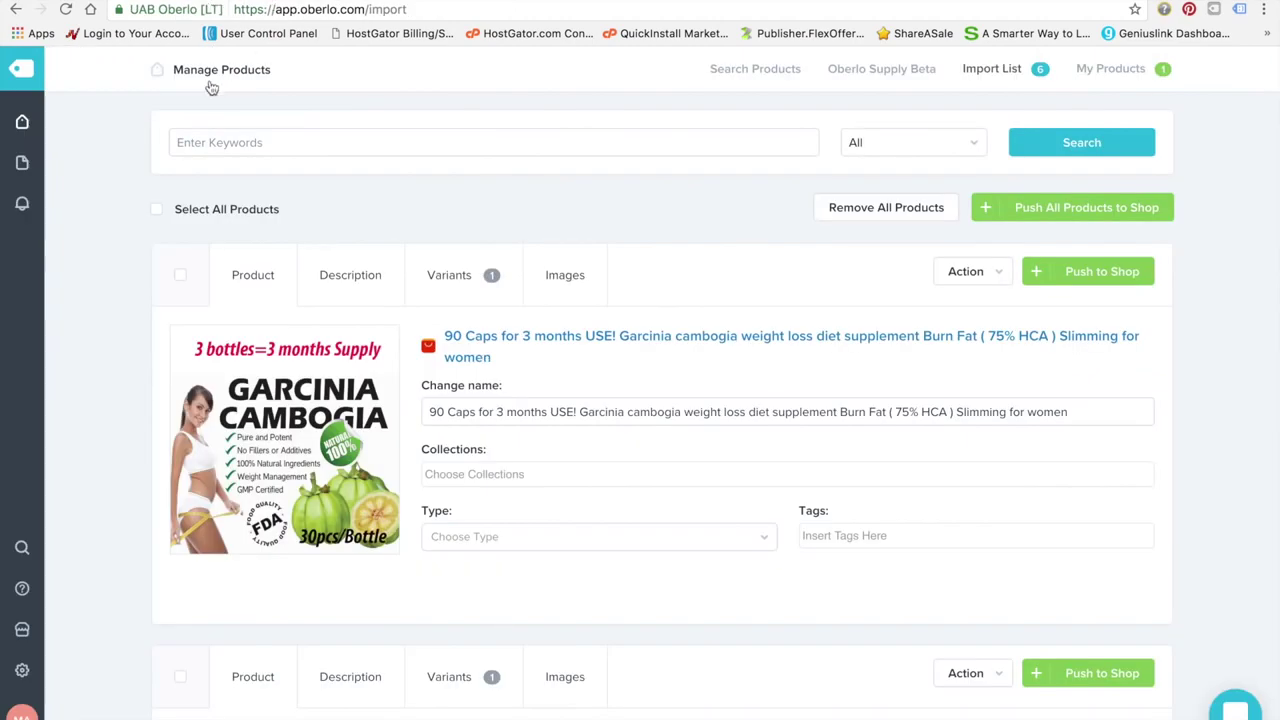
left_click(237, 1)
left_click(237, 1)
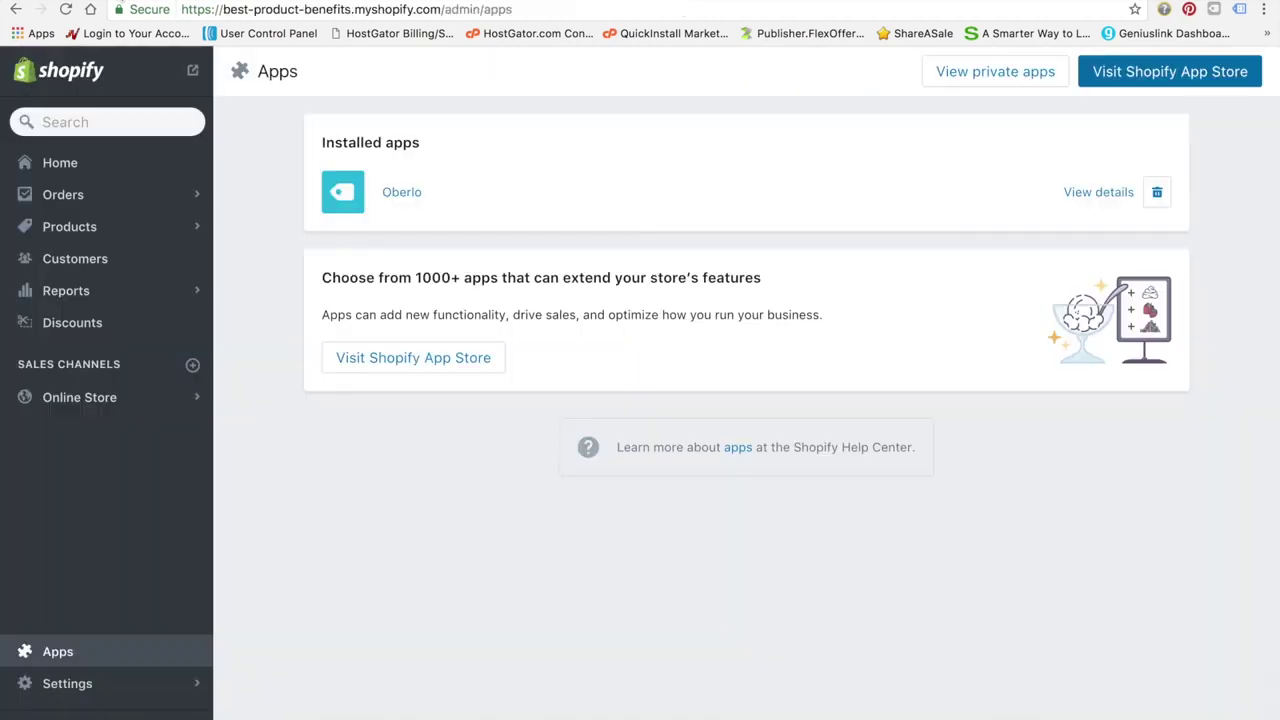
Go to the AliExpress home page and open the 7th Anniversary sale page
left_click(250, 2)
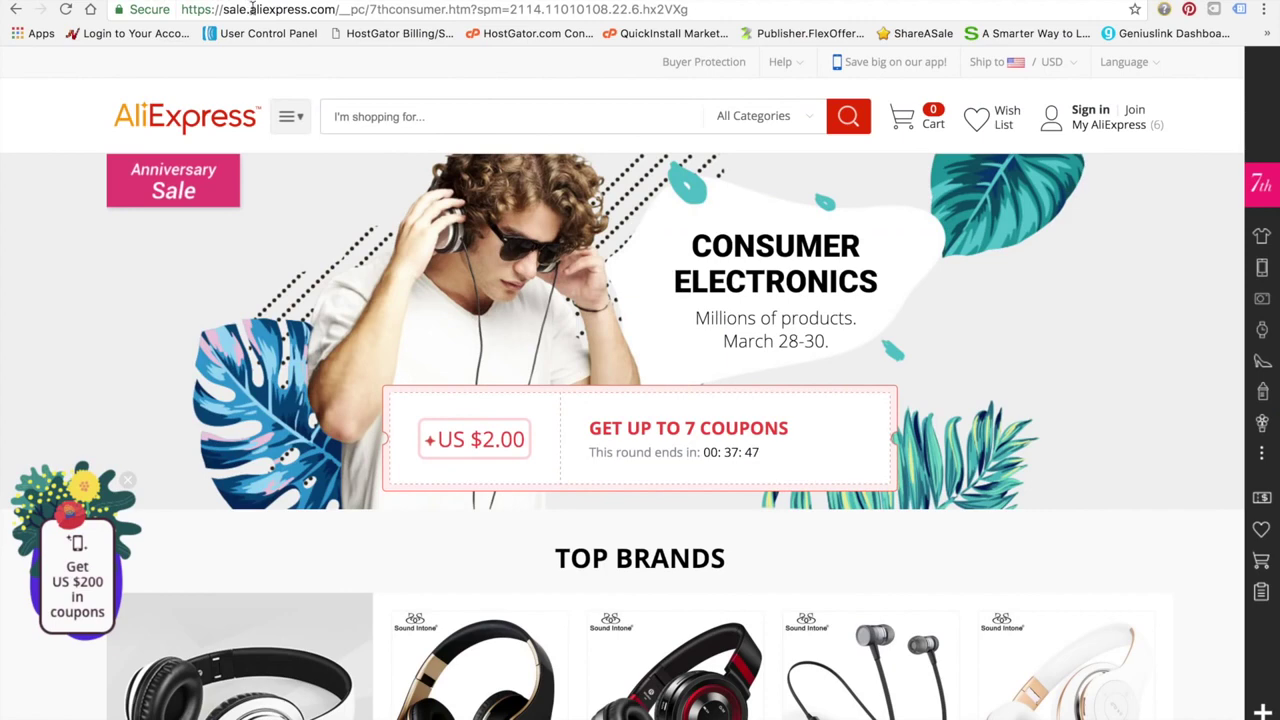
left_click(256, 10)
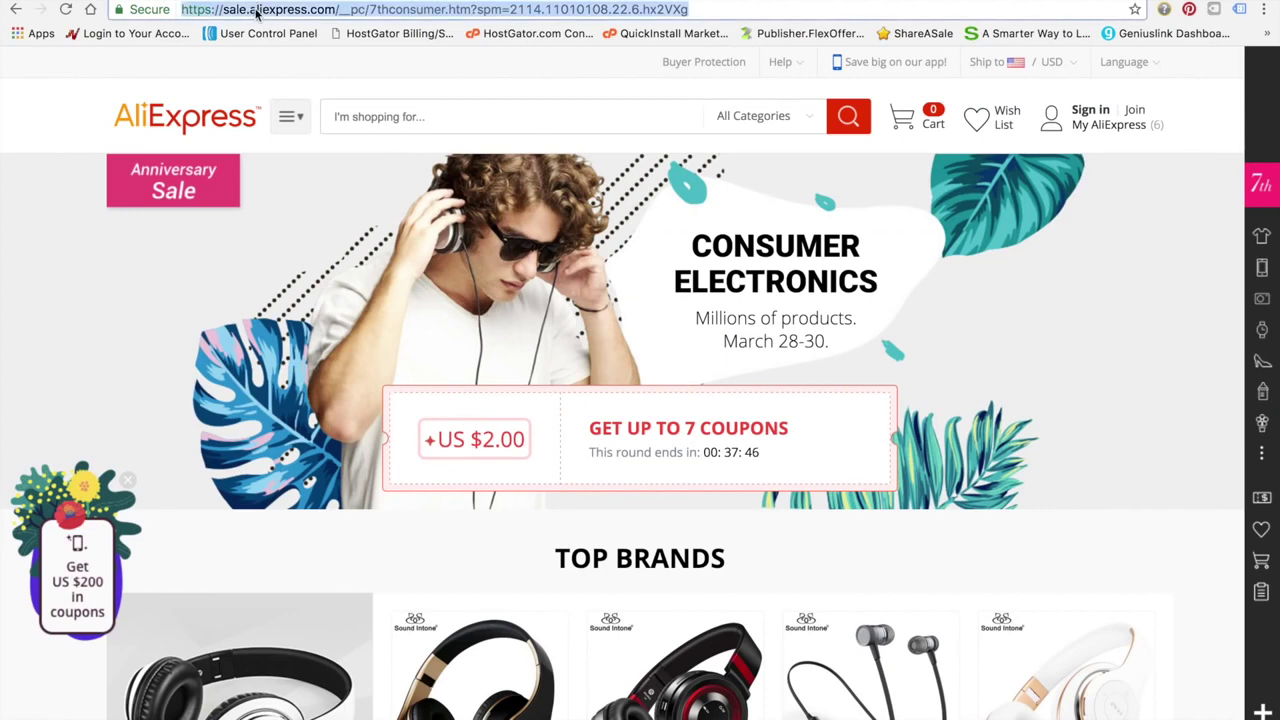
left_click(186, 130)
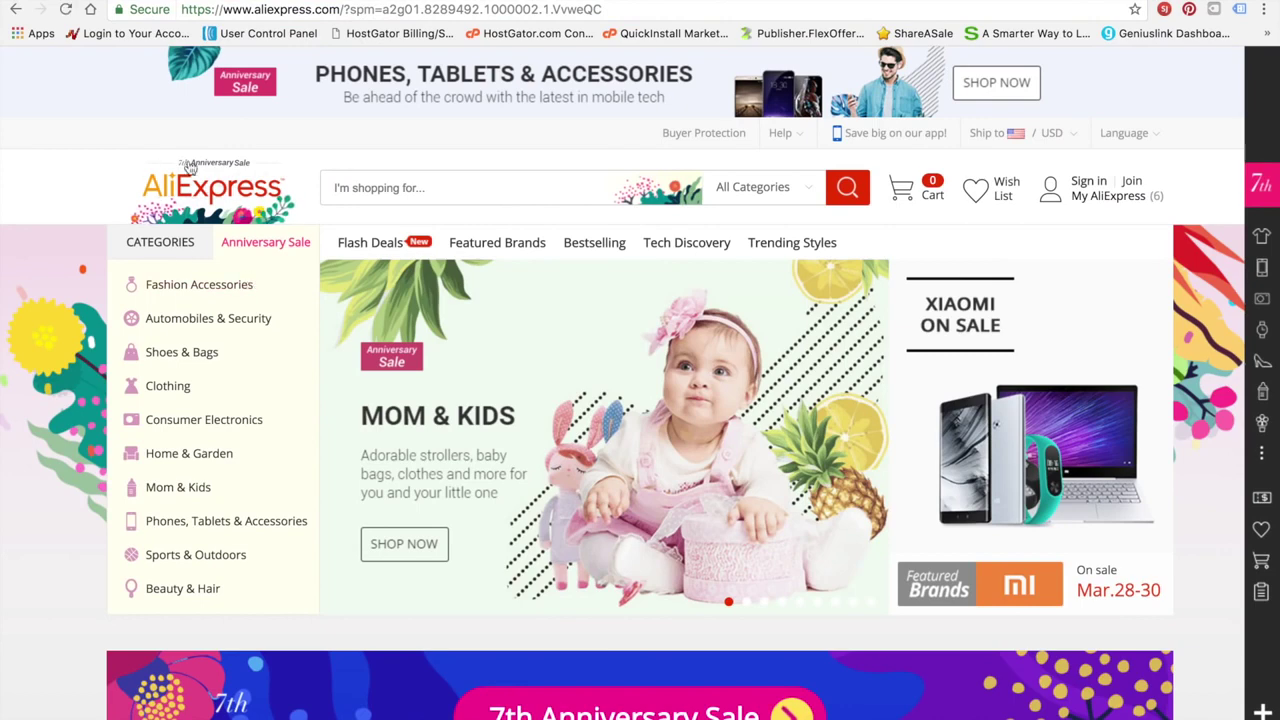
scroll(276, 339, "down", 3)
scroll(276, 339, "up", 3)
left_click(458, 183)
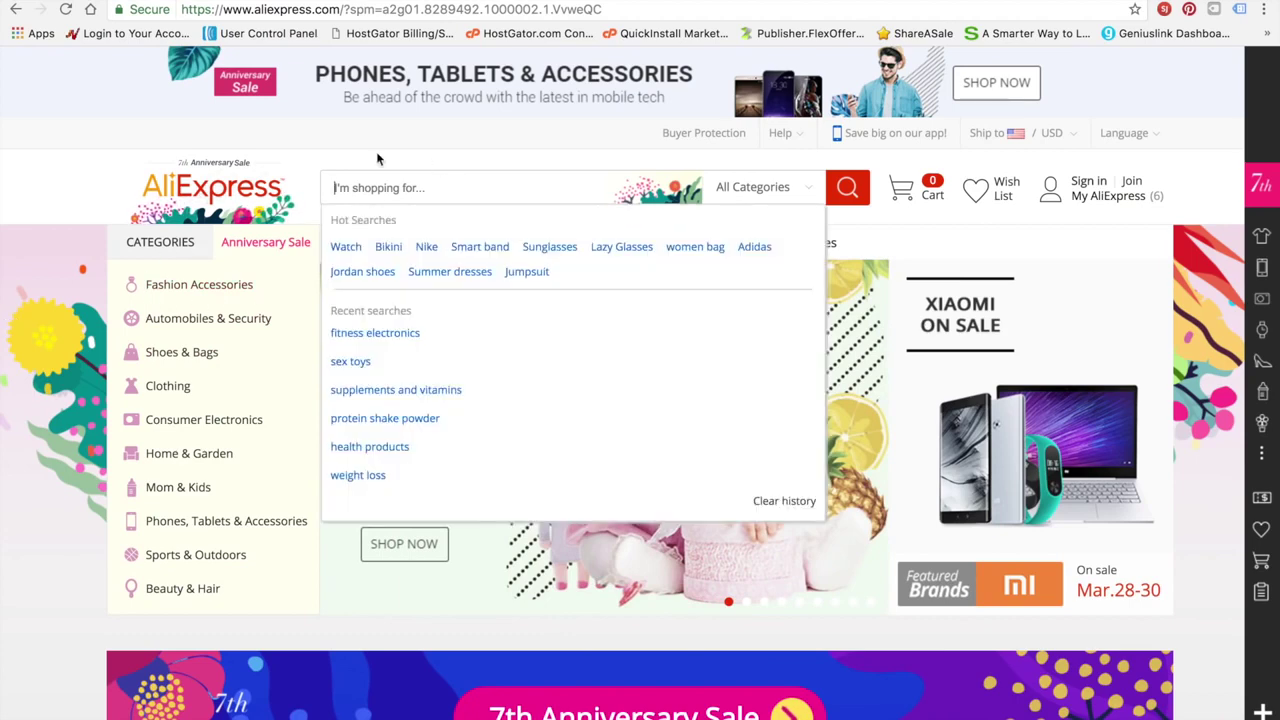
left_click(121, 174)
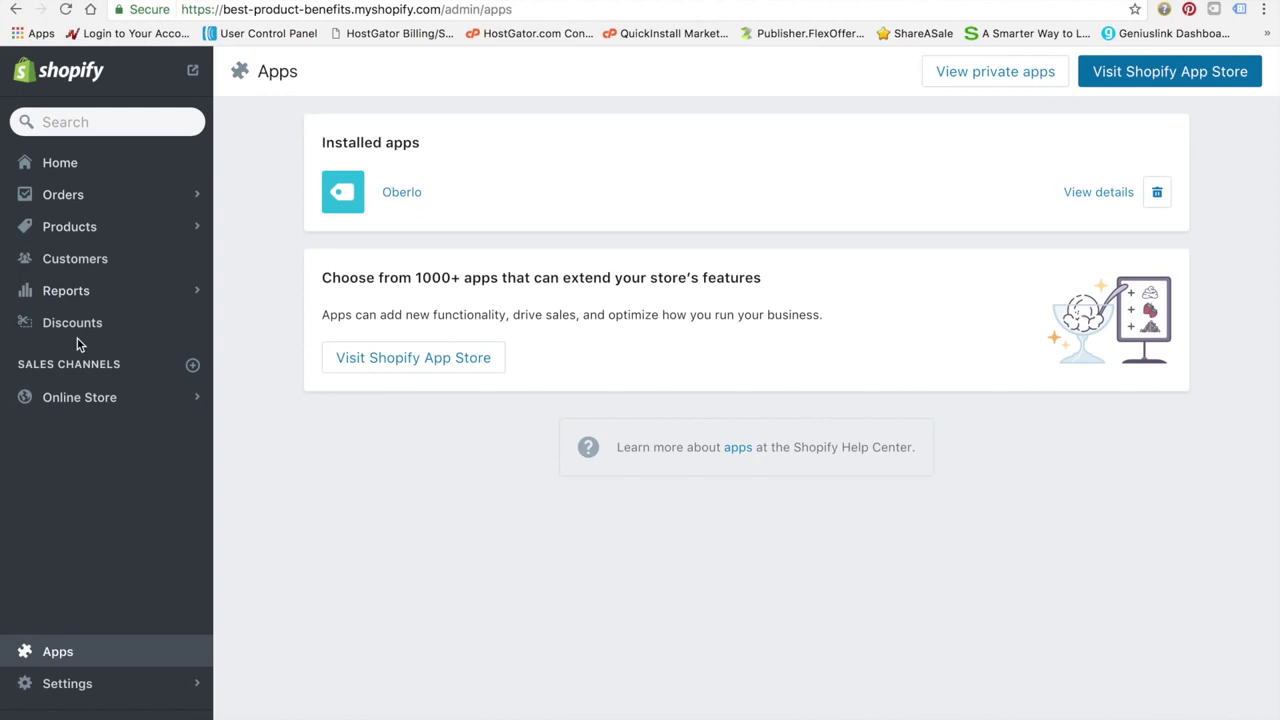
Search AliExpress for 'beauty products' and scan the 11,350 results
left_click(207, 6)
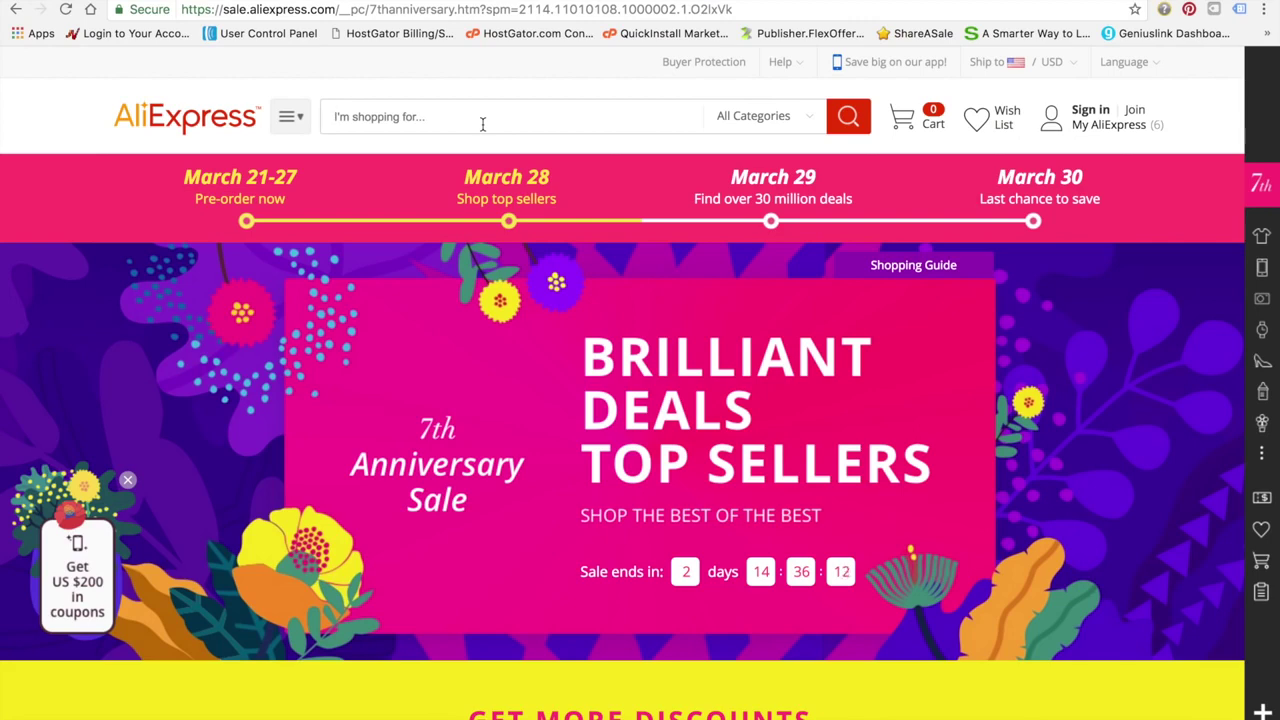
left_click(482, 124)
left_click(482, 124)
scroll(416, 287, "down", 3)
scroll(416, 287, "up", 3)
left_click(483, 116)
type("beauty produc")
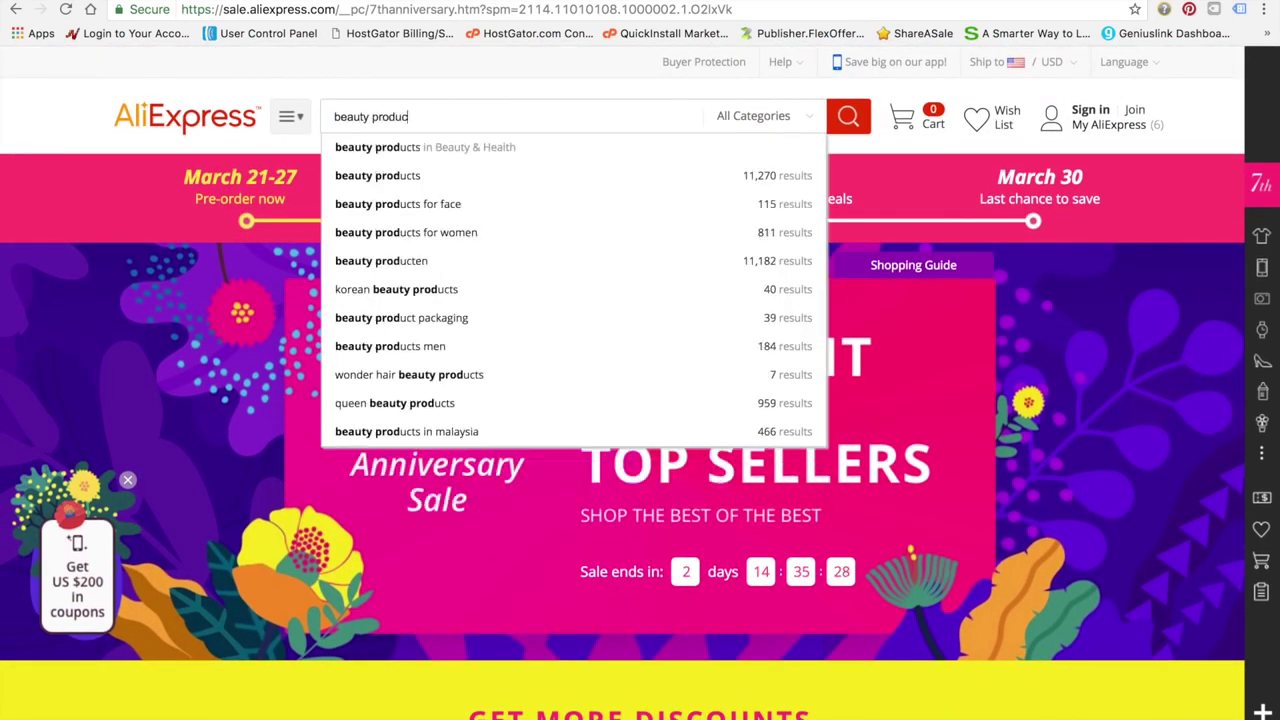
type("ts")
key("Return")
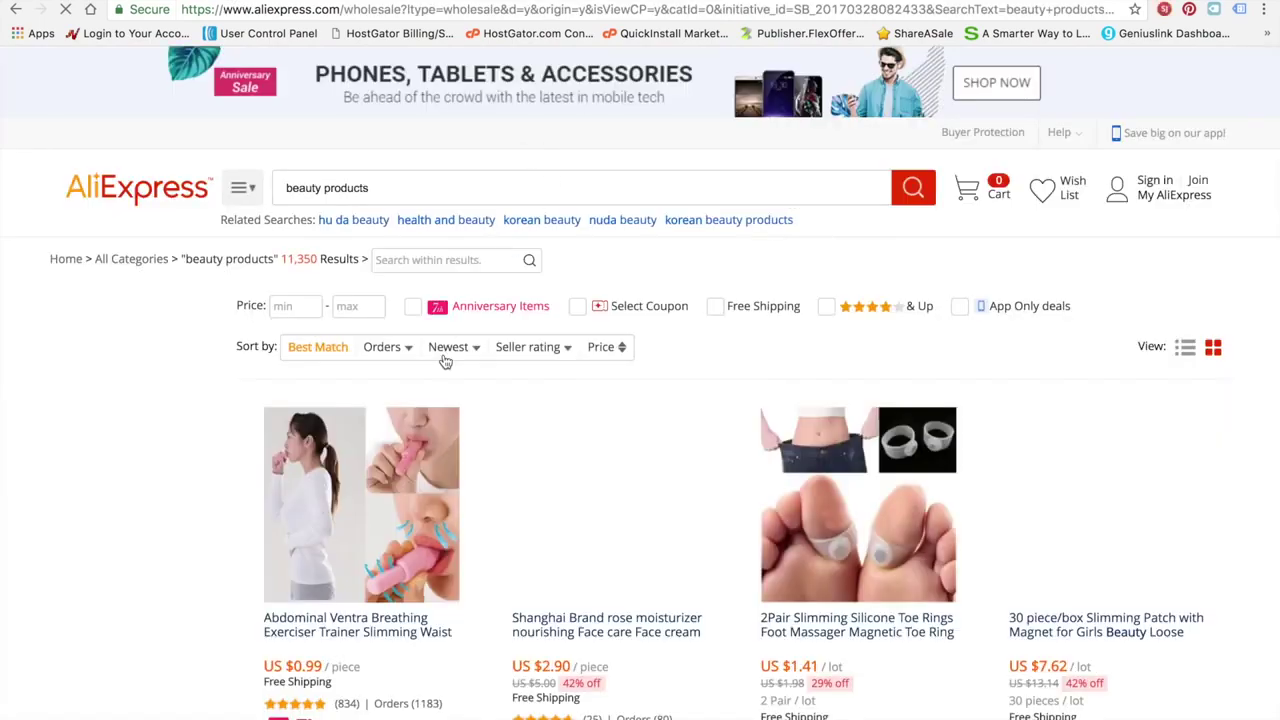
scroll(240, 473, "down", 3)
scroll(240, 473, "down", 2)
scroll(240, 473, "up", 4)
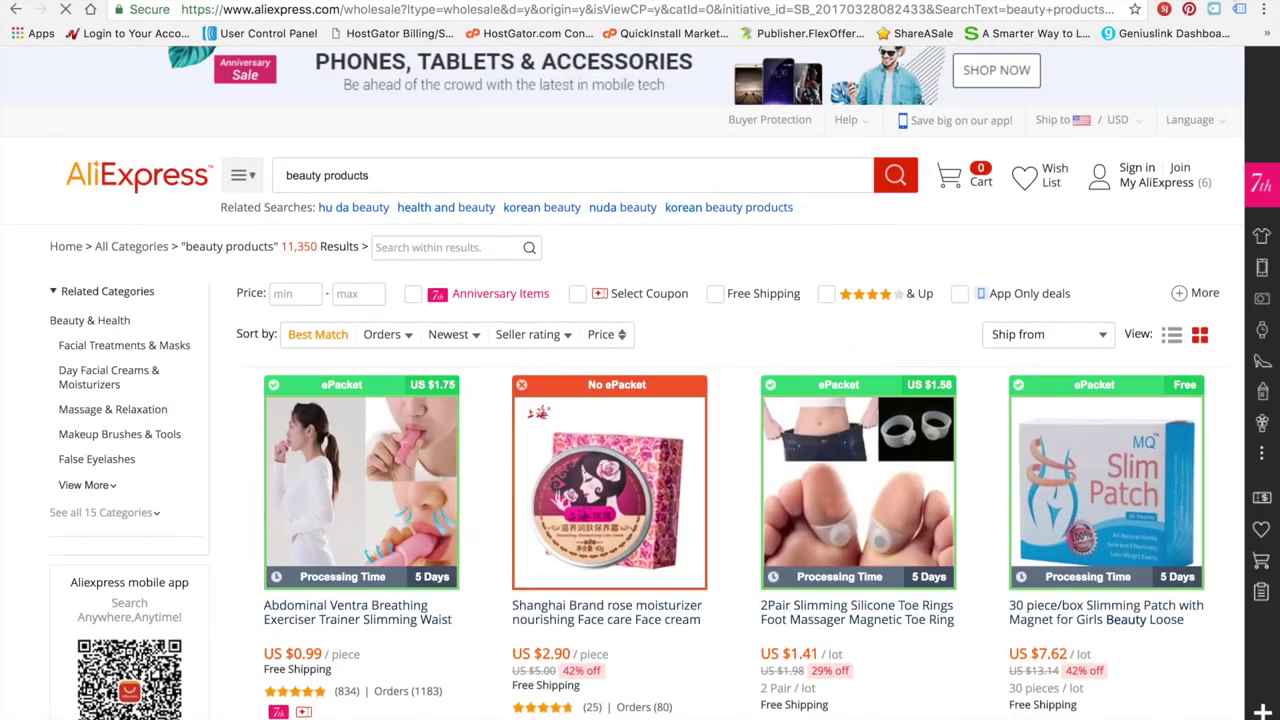
key("super+t")
Visit eBay and then Amazon from the new tab's address bar
type("ebay.com")
key("Return")
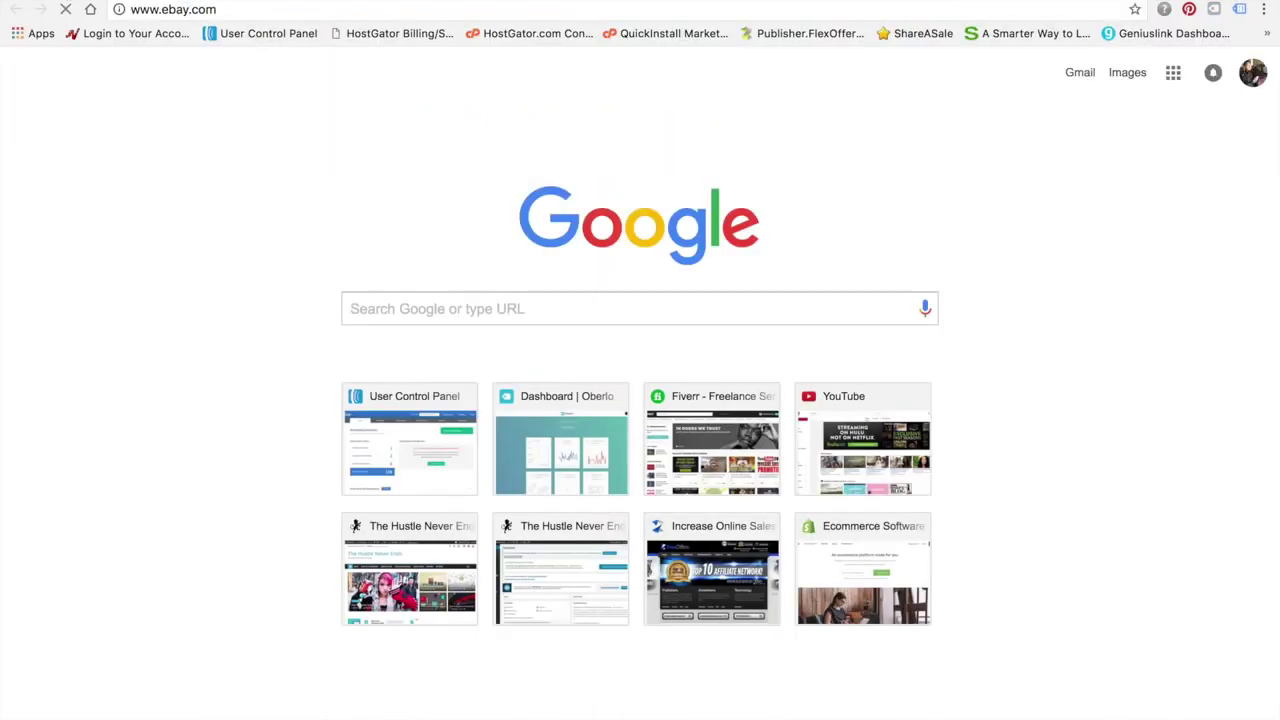
key("super+l")
type("amazon")
key("Return")
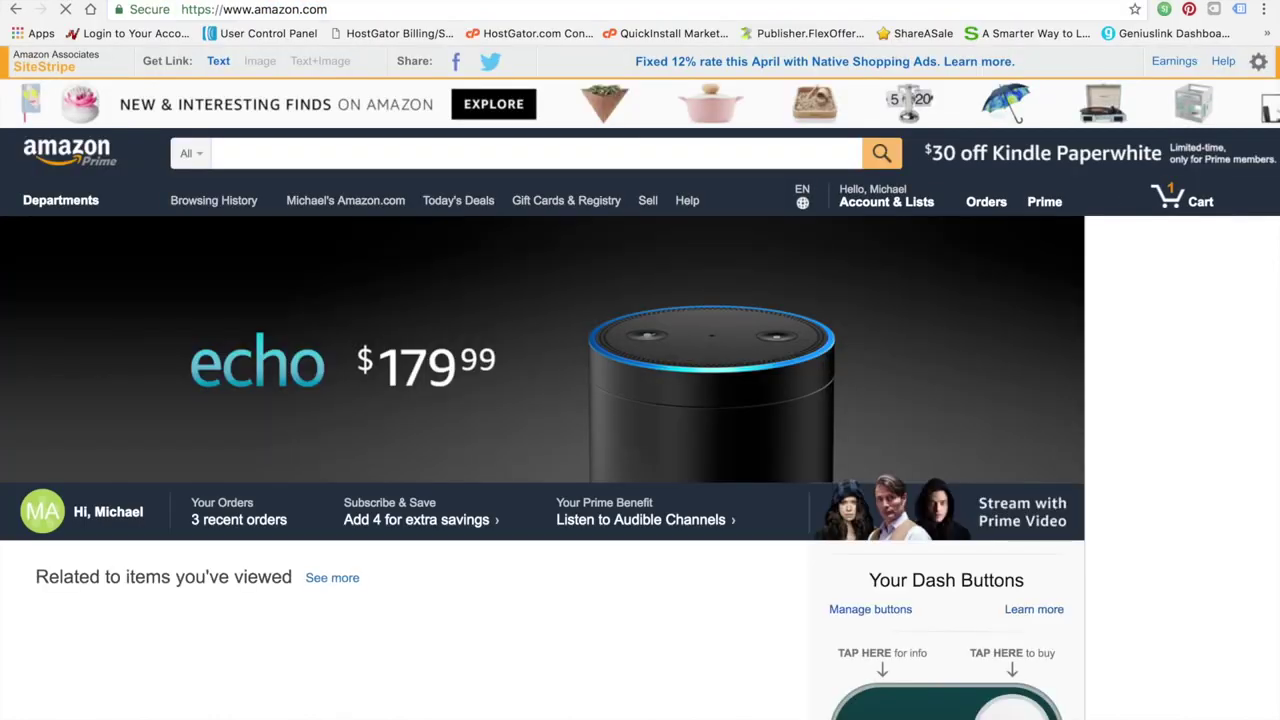
Google 'beauty products', then refine the search to 'best selling beauty products'
key("super+t")
type("bea")
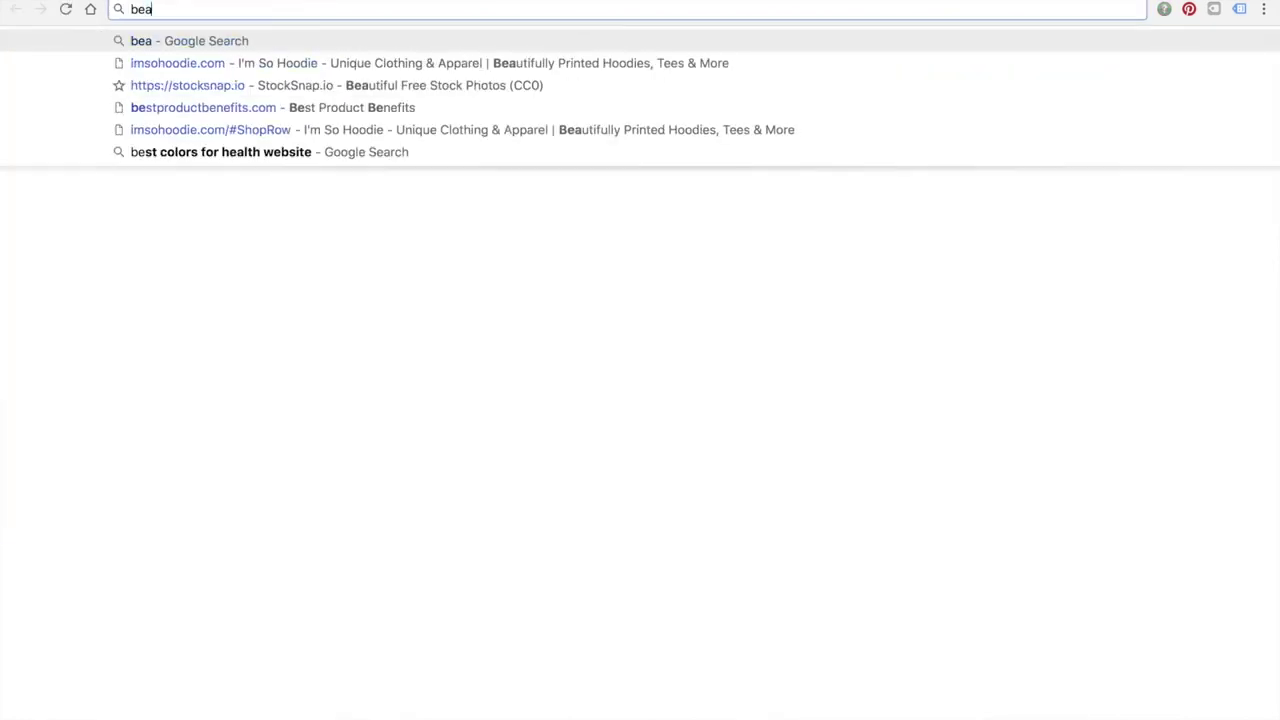
type("uty products")
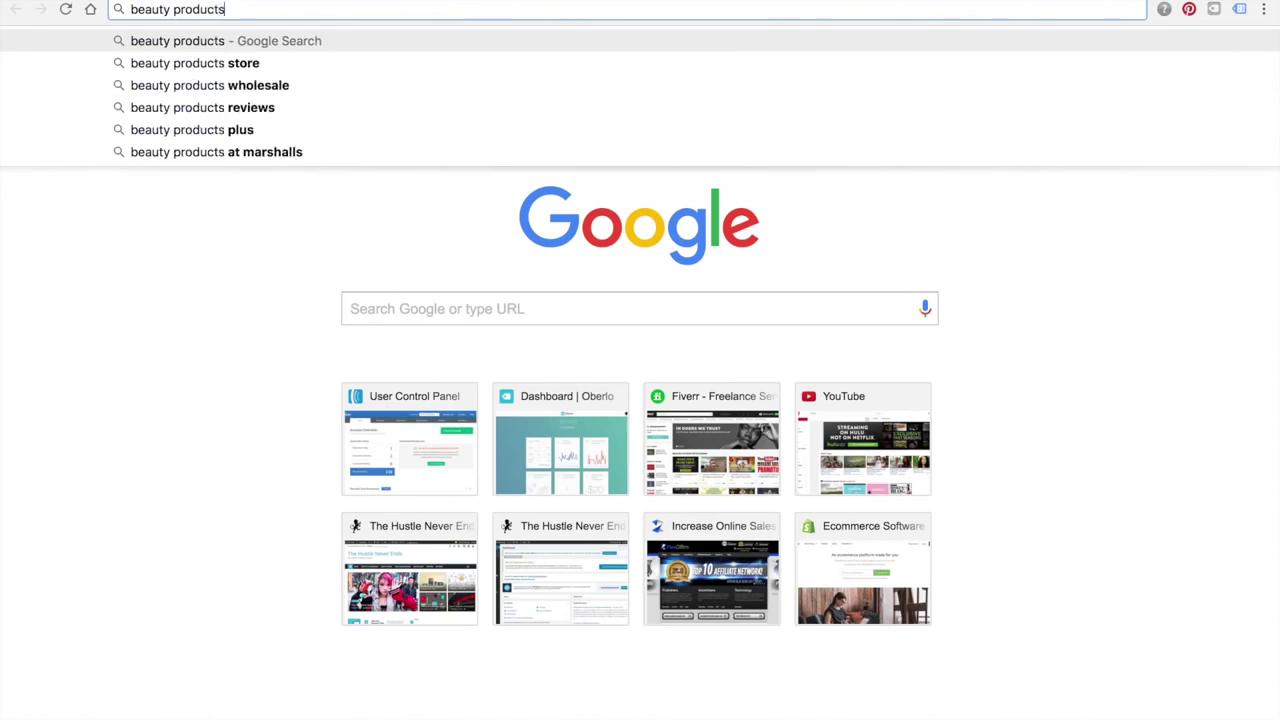
key("Return")
left_click(1009, 12)
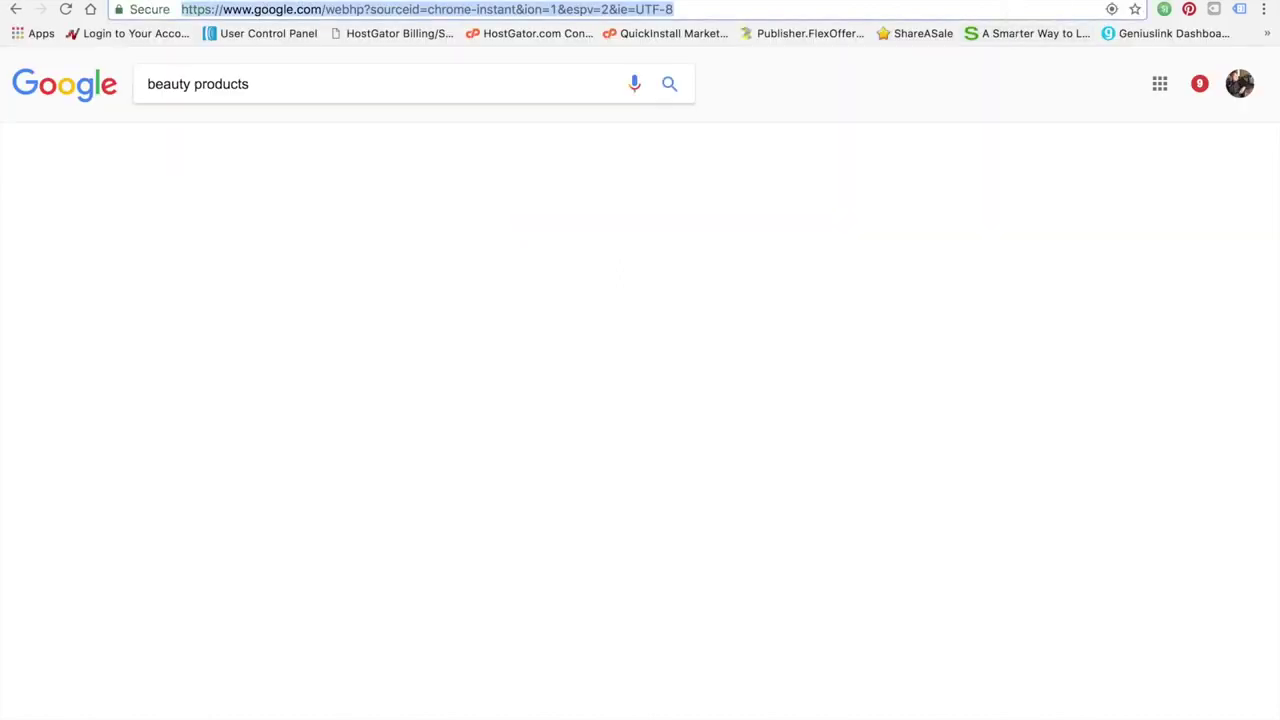
type("best selling beauty")
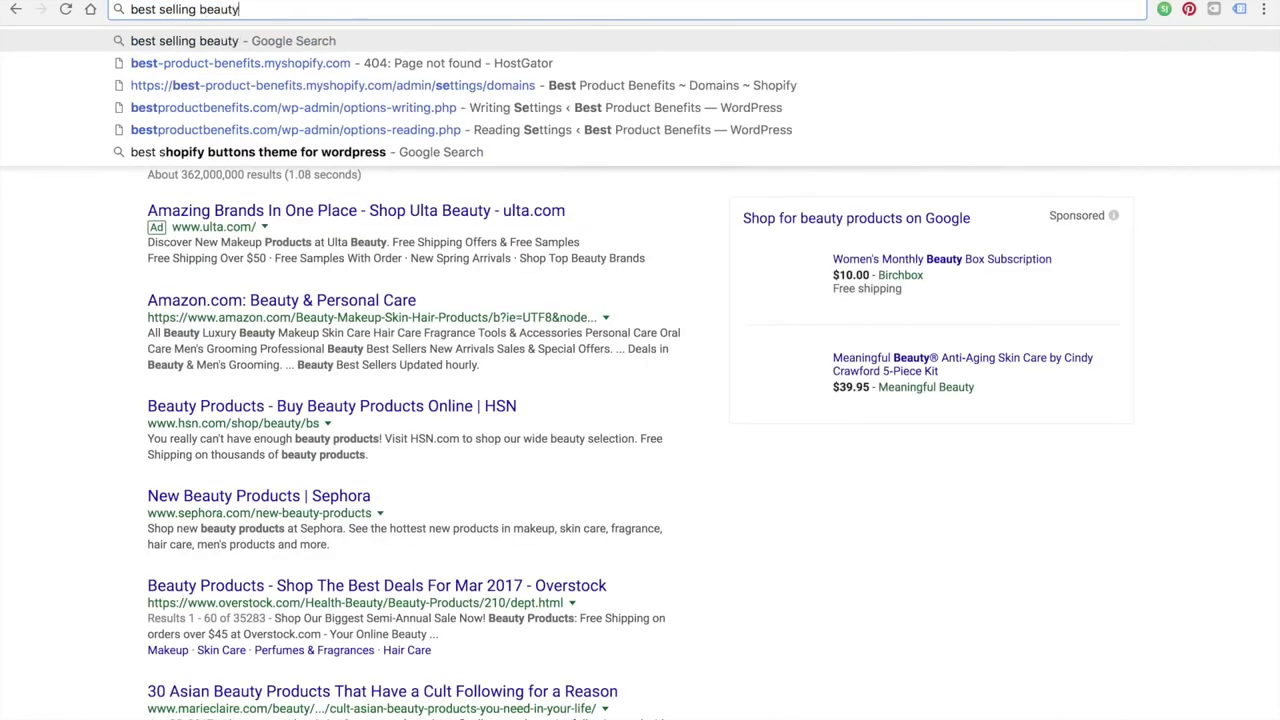
type(" products")
key("Return")
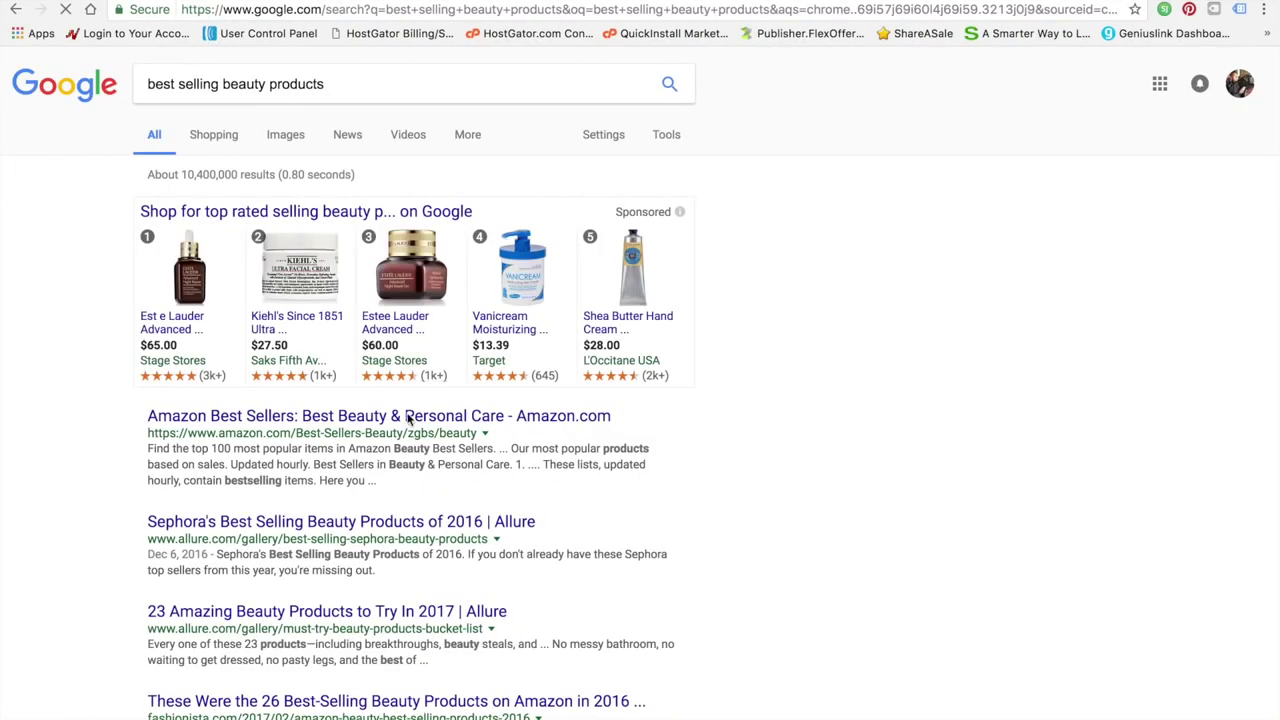
scroll(400, 447, "down", 1)
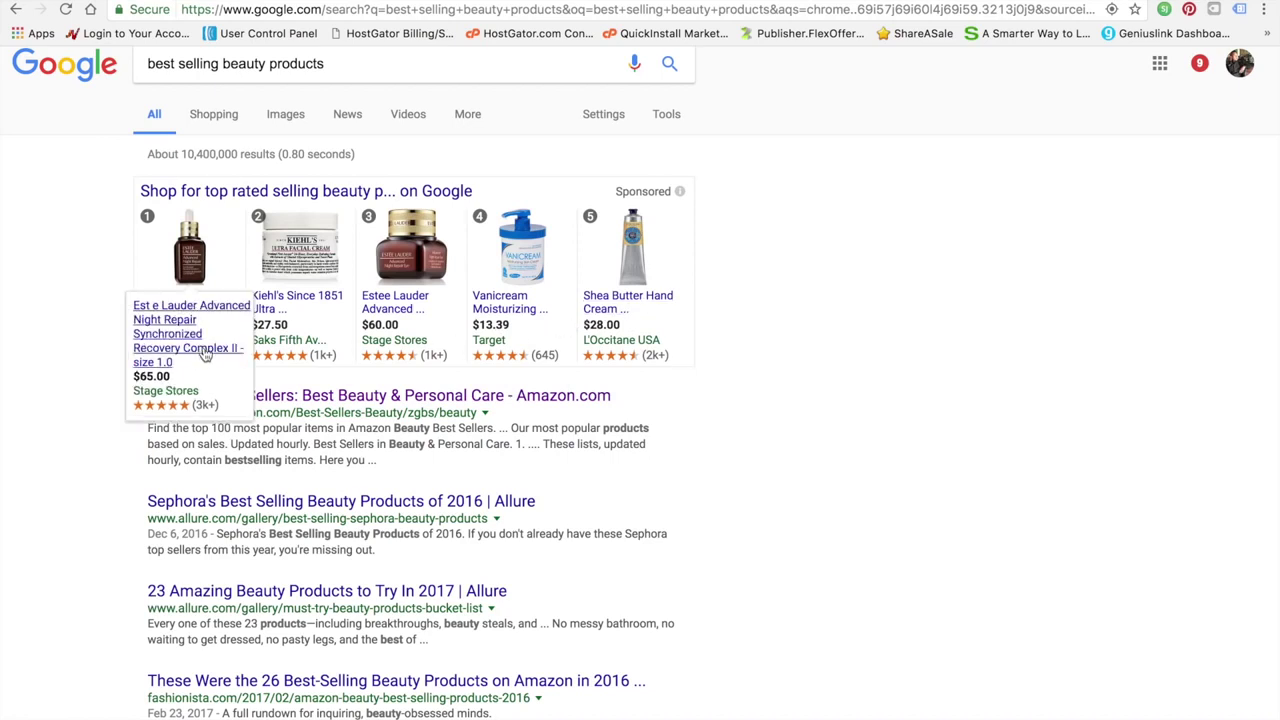
Open the Estée Lauder Advanced Night Repair product page and dismiss the email sign-up offer
left_click(183, 330)
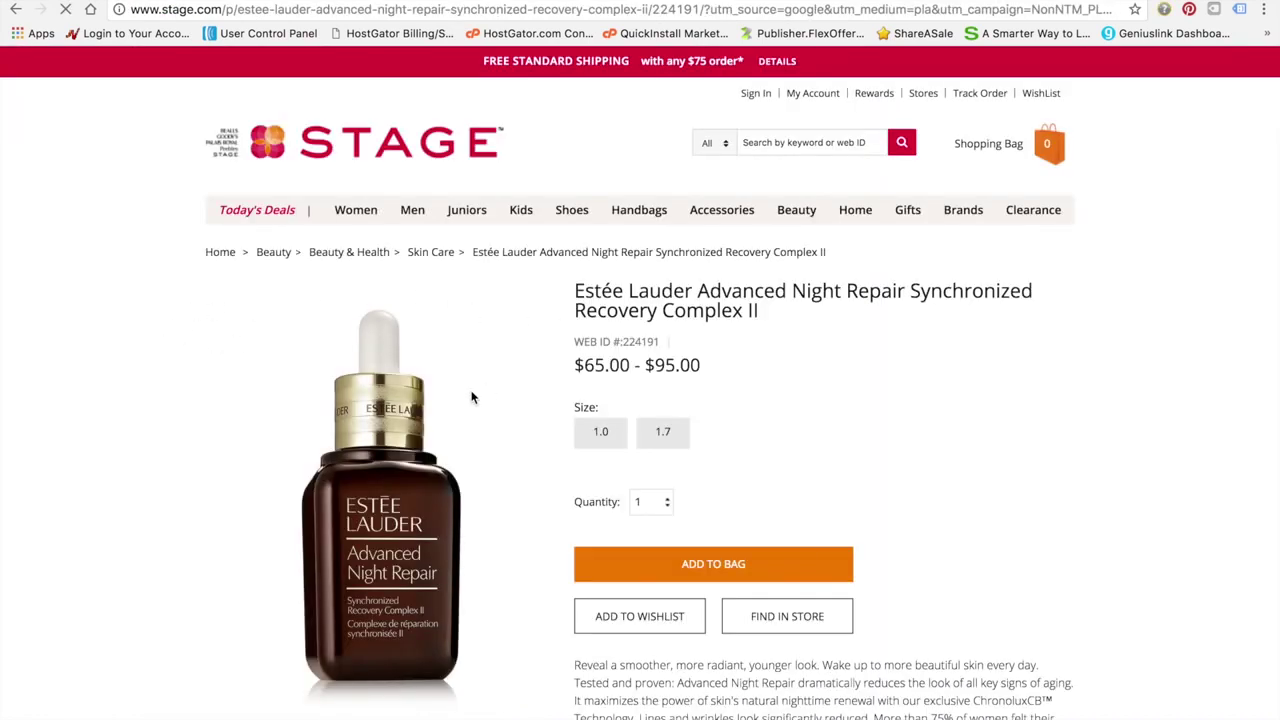
scroll(471, 398, "down", 1)
scroll(471, 398, "down", 6)
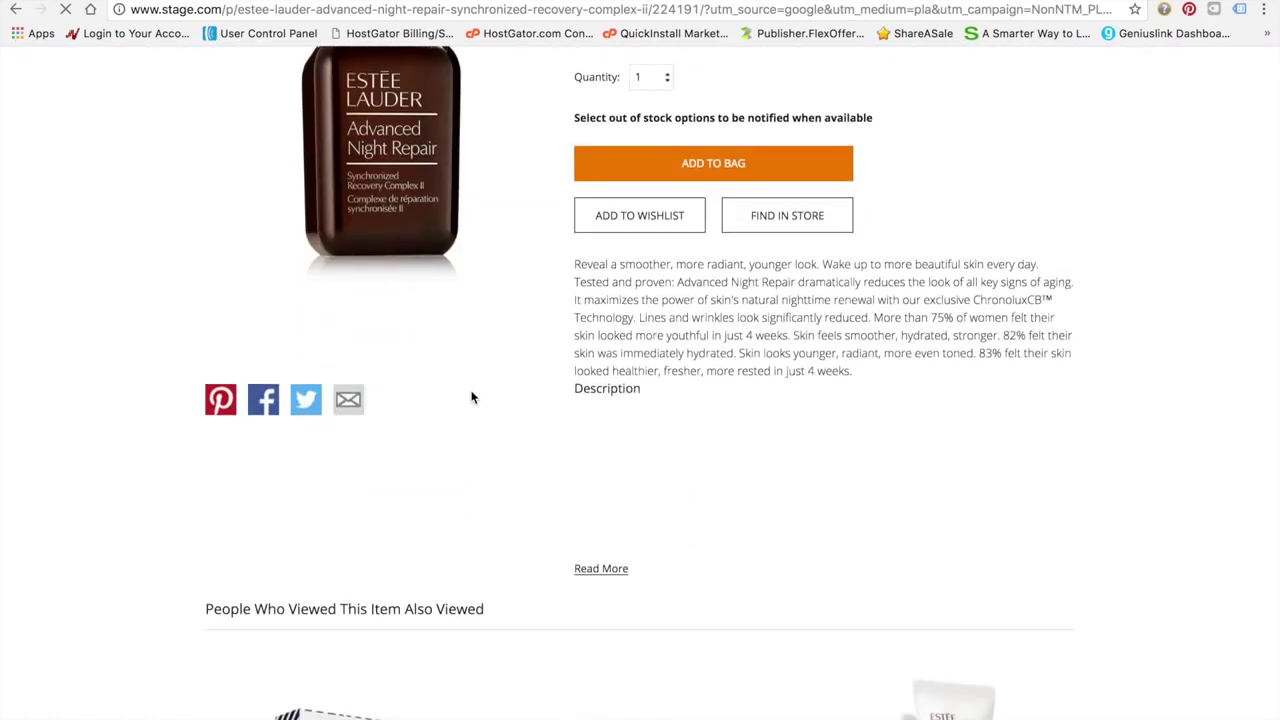
scroll(471, 398, "up", 5)
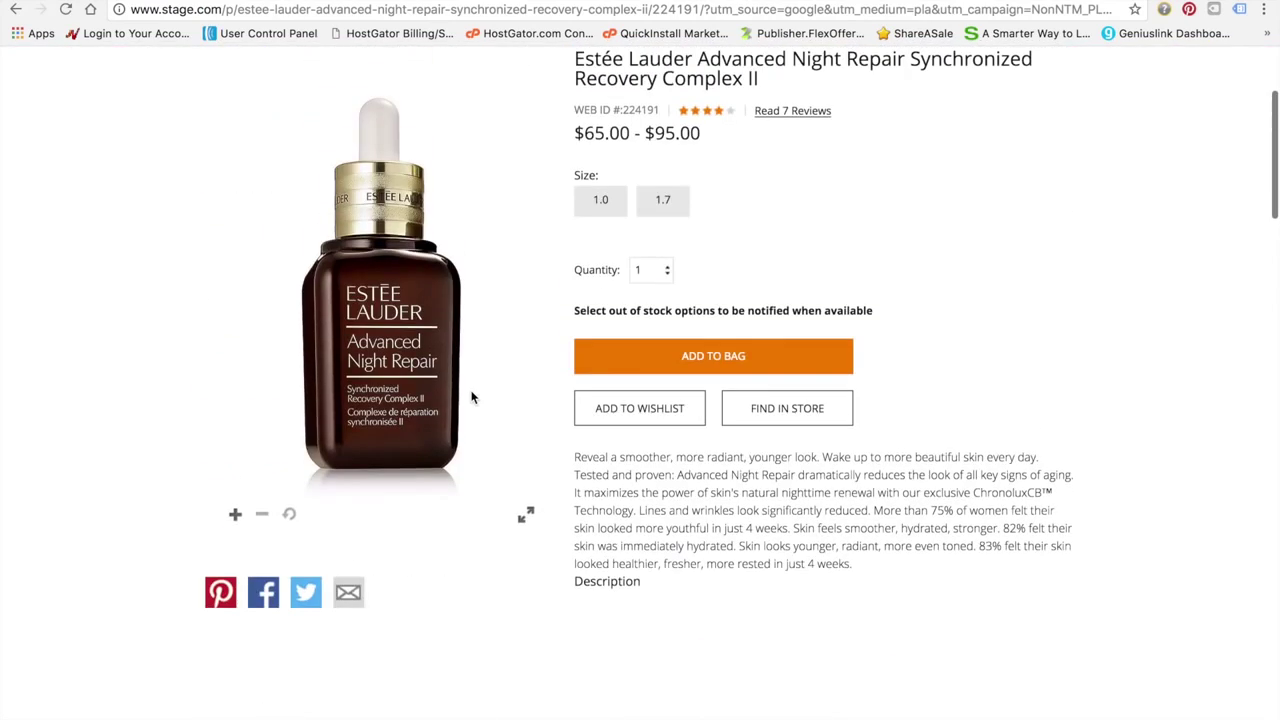
scroll(471, 398, "up", 1)
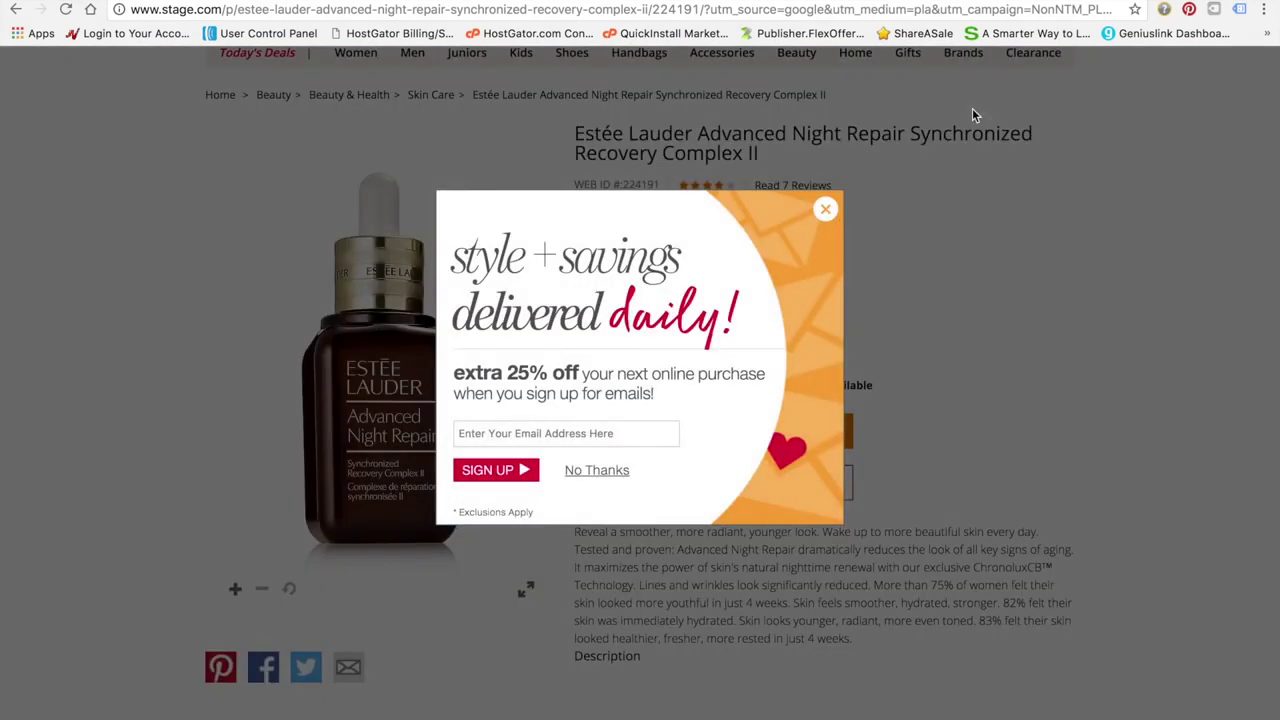
left_click(826, 212)
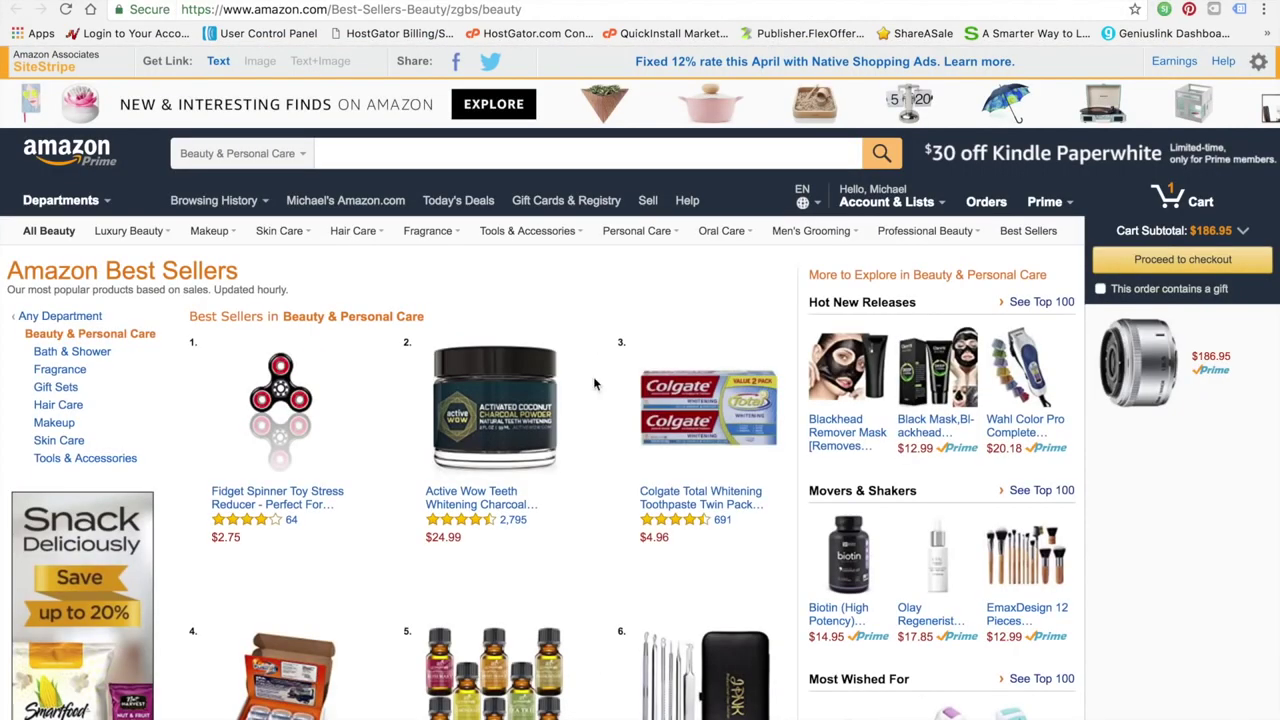
Browse Amazon's Best Sellers in Beauty & Personal Care list
scroll(593, 376, "down", 1)
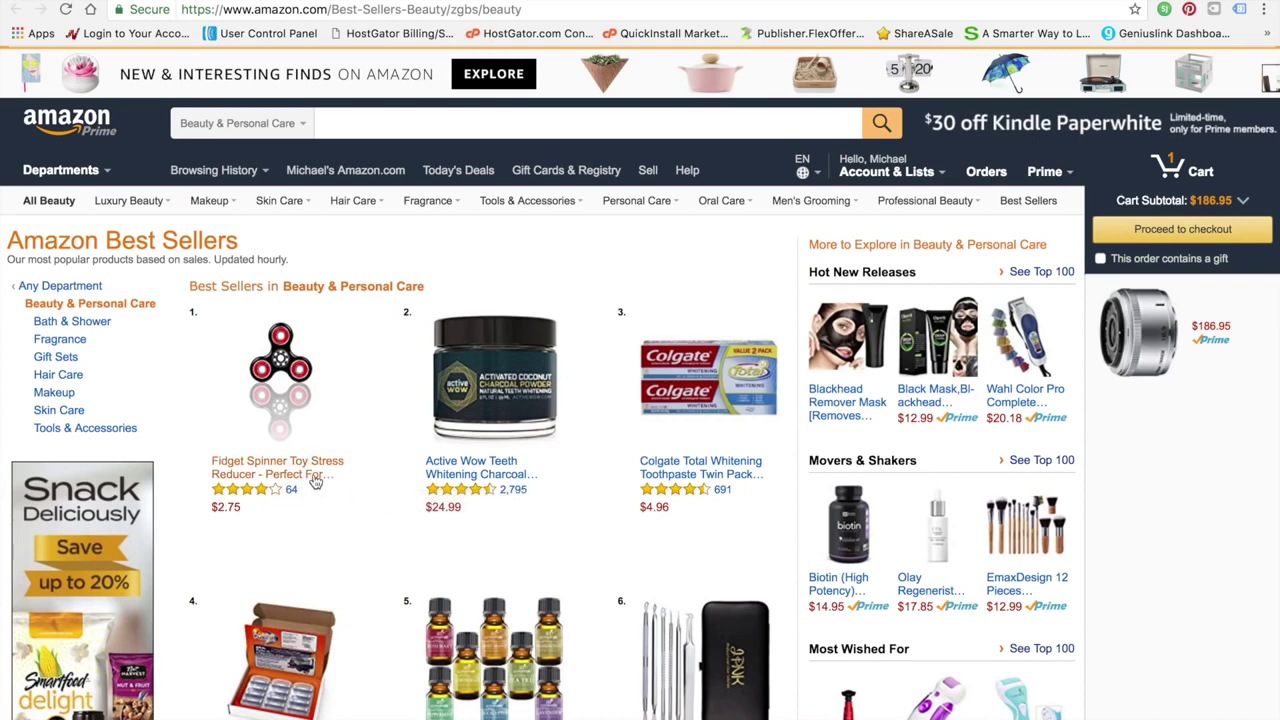
scroll(354, 524, "down", 2)
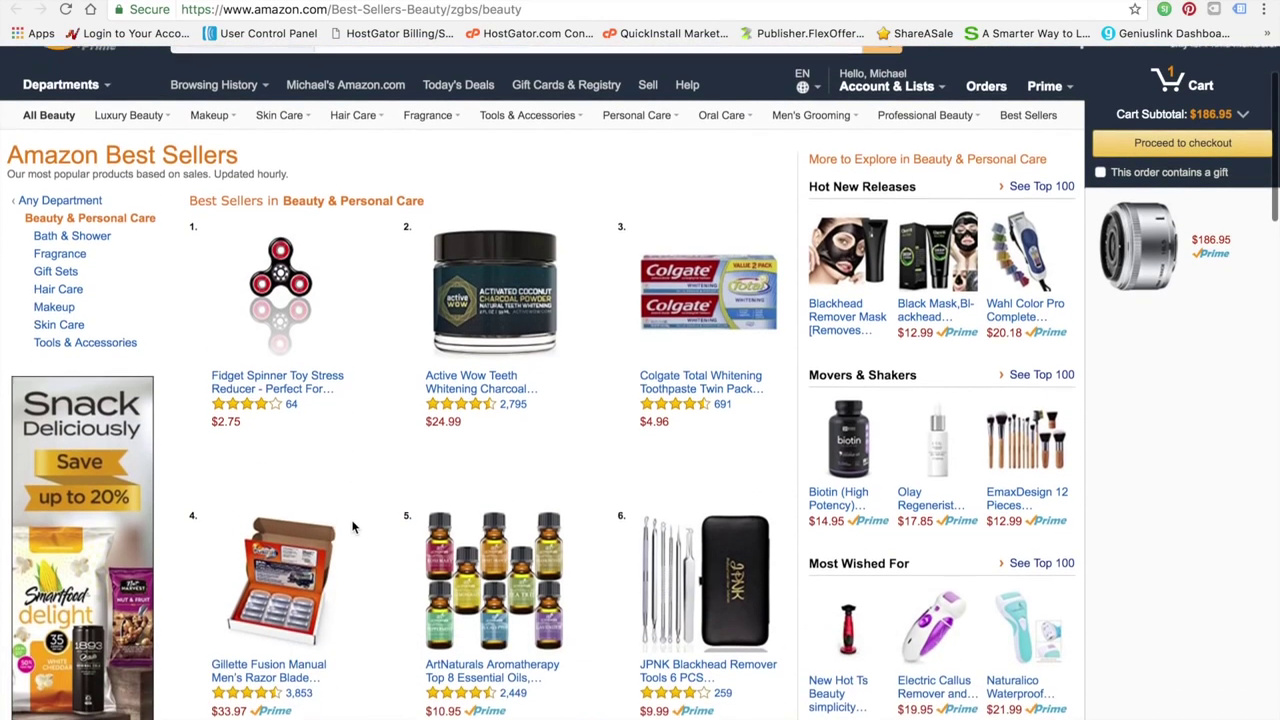
scroll(352, 522, "up", 2)
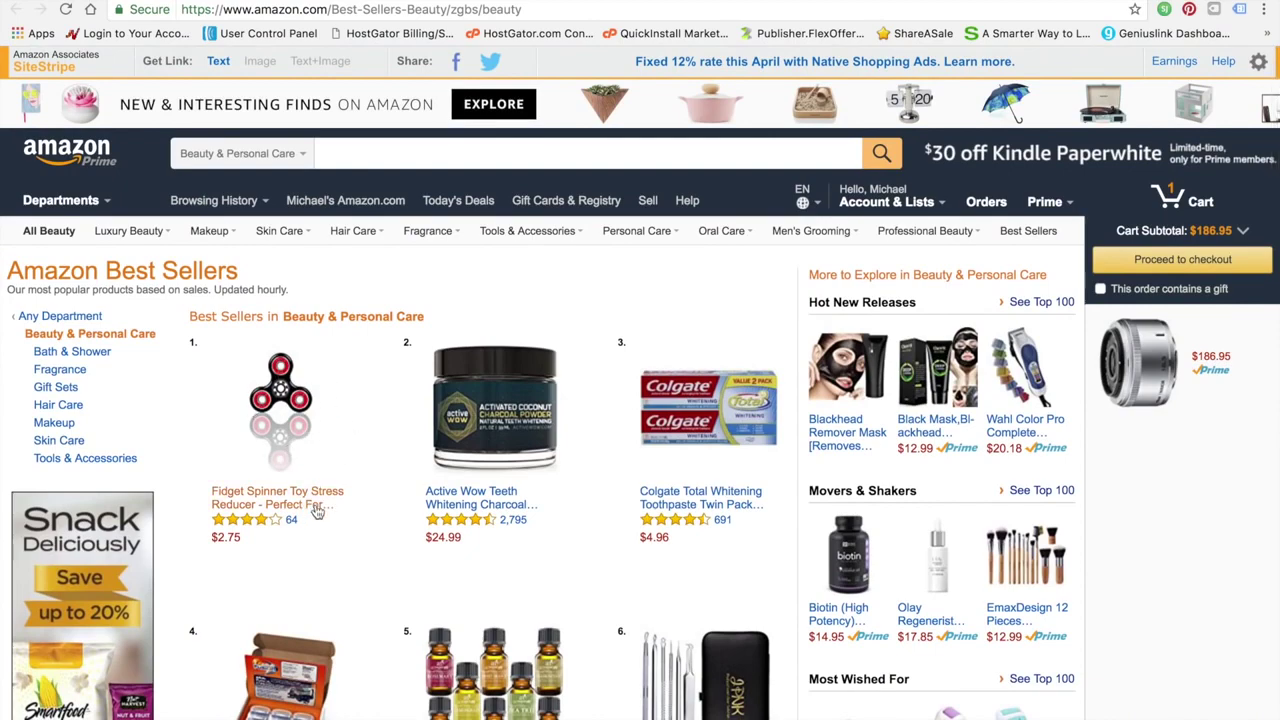
scroll(380, 494, "down", 3)
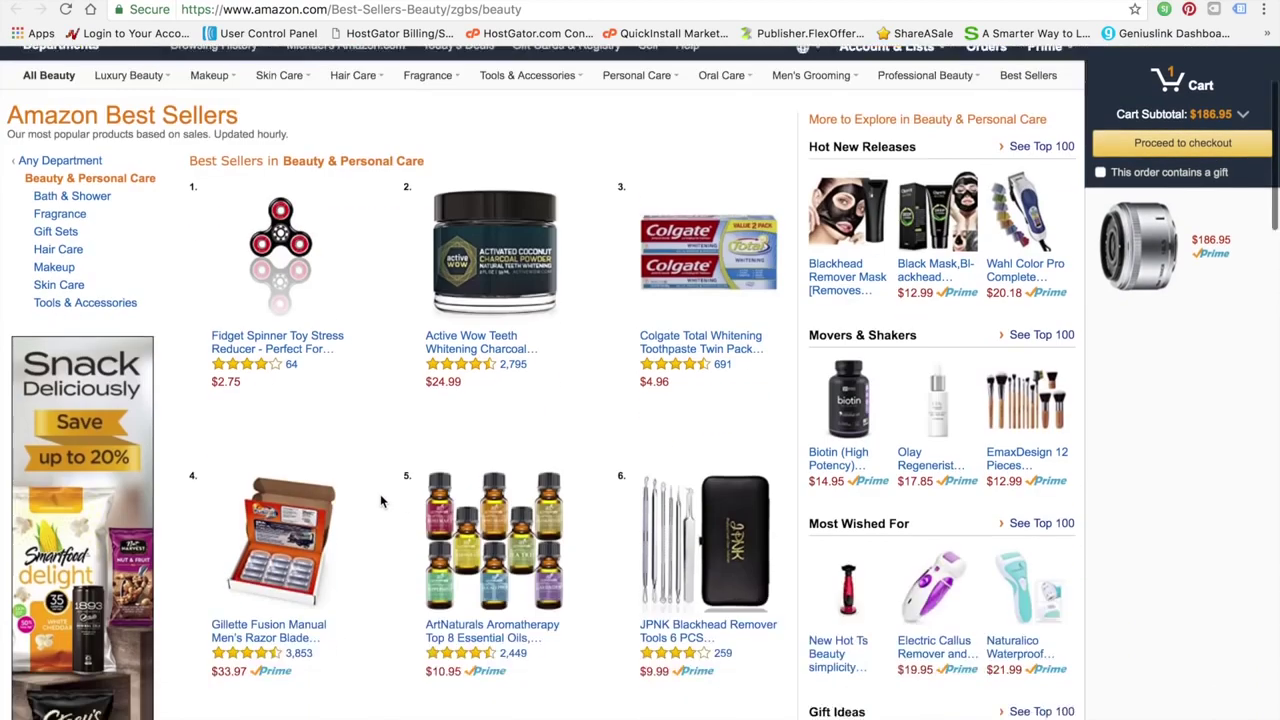
scroll(380, 494, "up", 3)
scroll(380, 495, "down", 3)
scroll(380, 495, "up", 3)
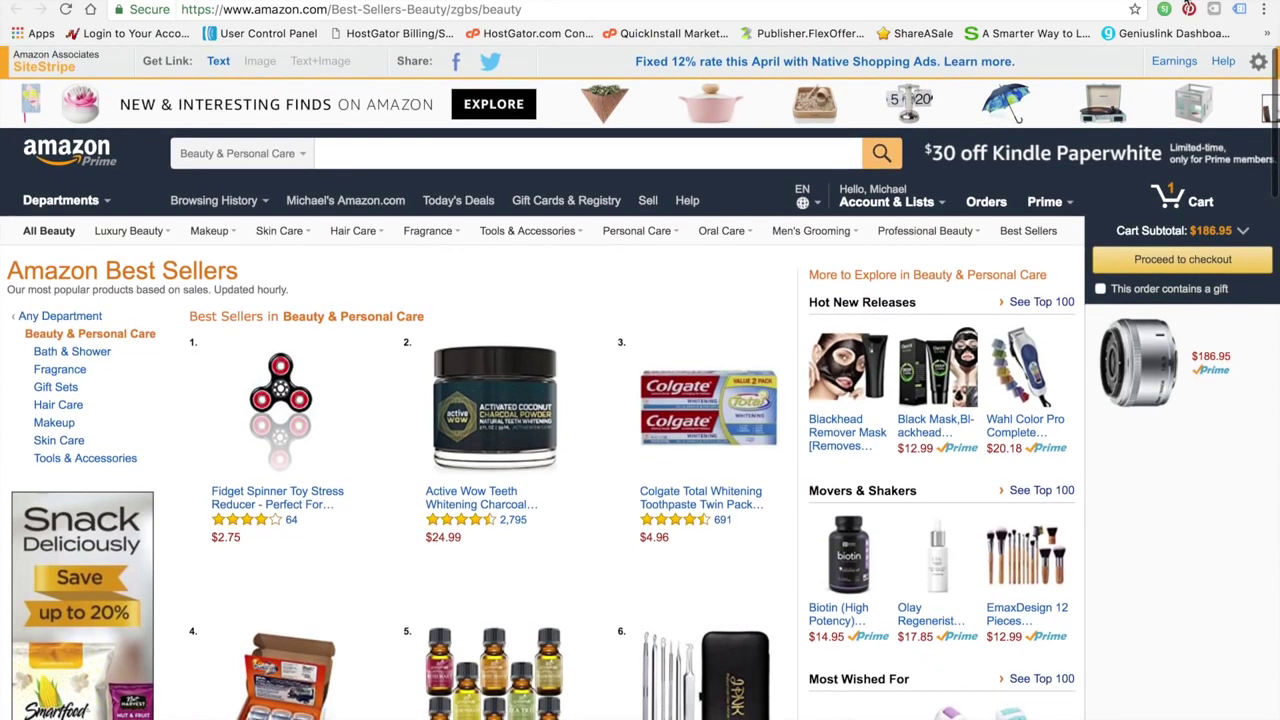
scroll(848, 445, "down", 2)
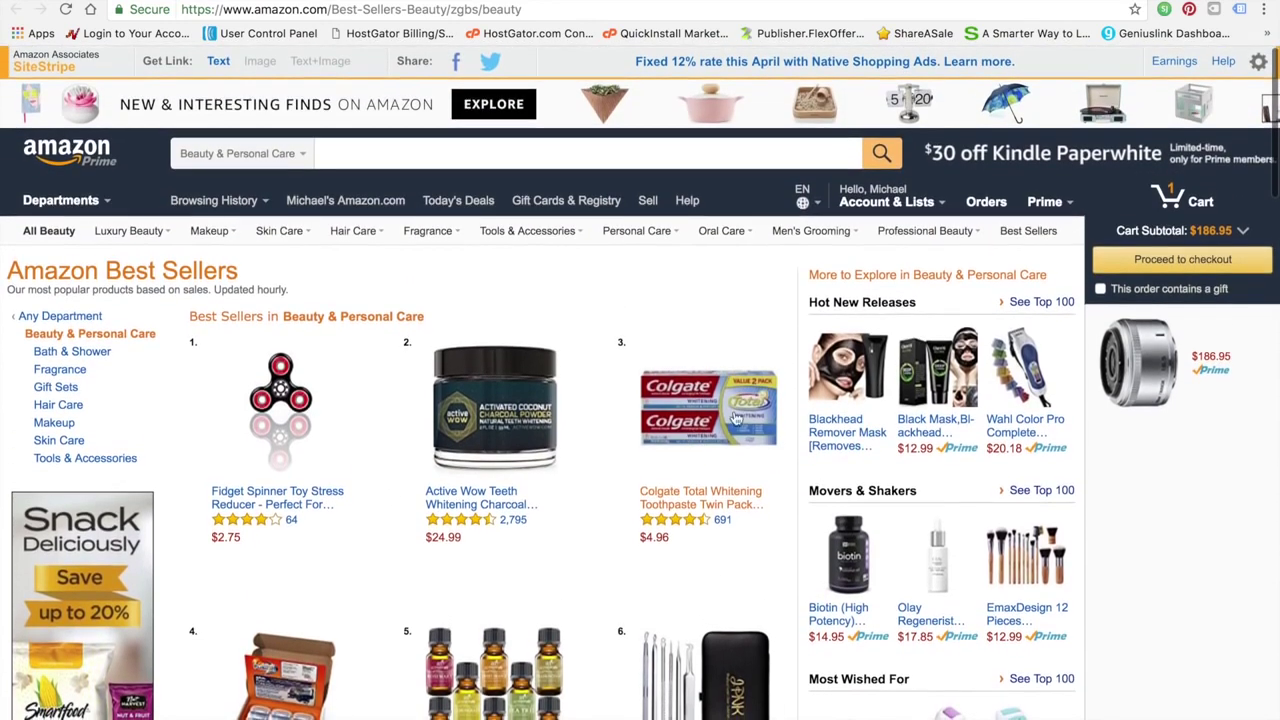
scroll(399, 432, "down", 2)
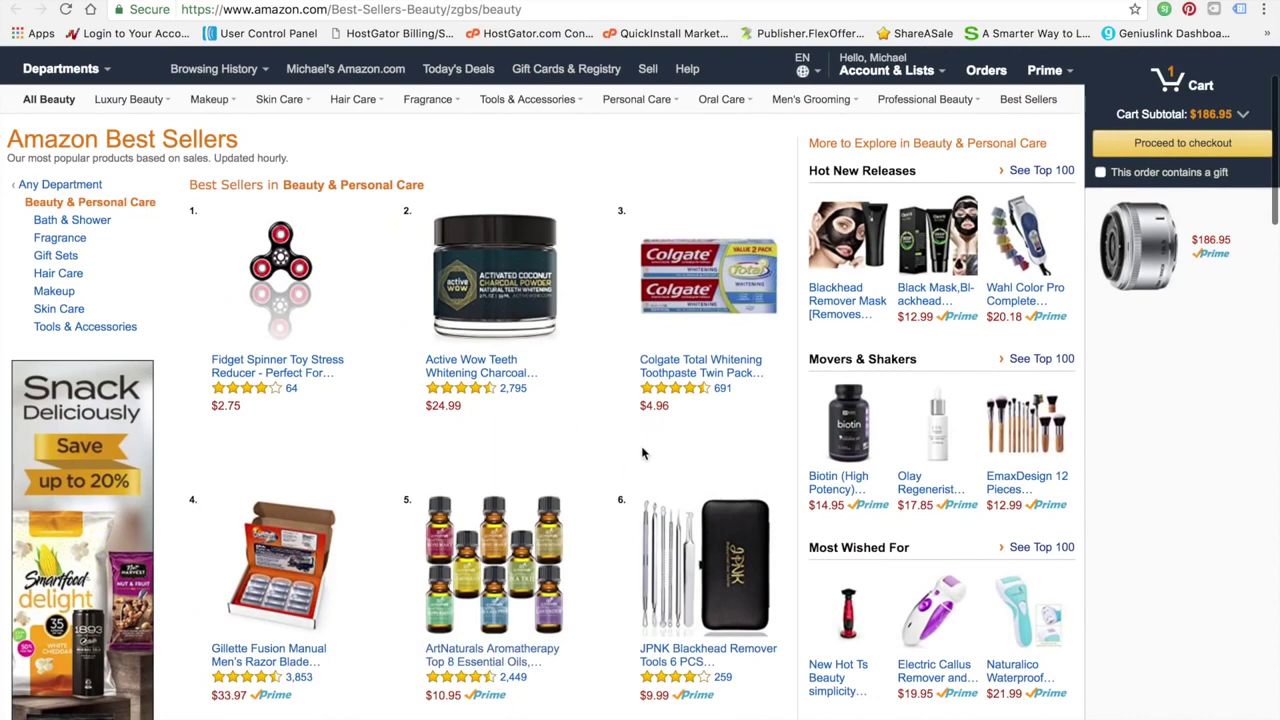
scroll(470, 470, "down", 2)
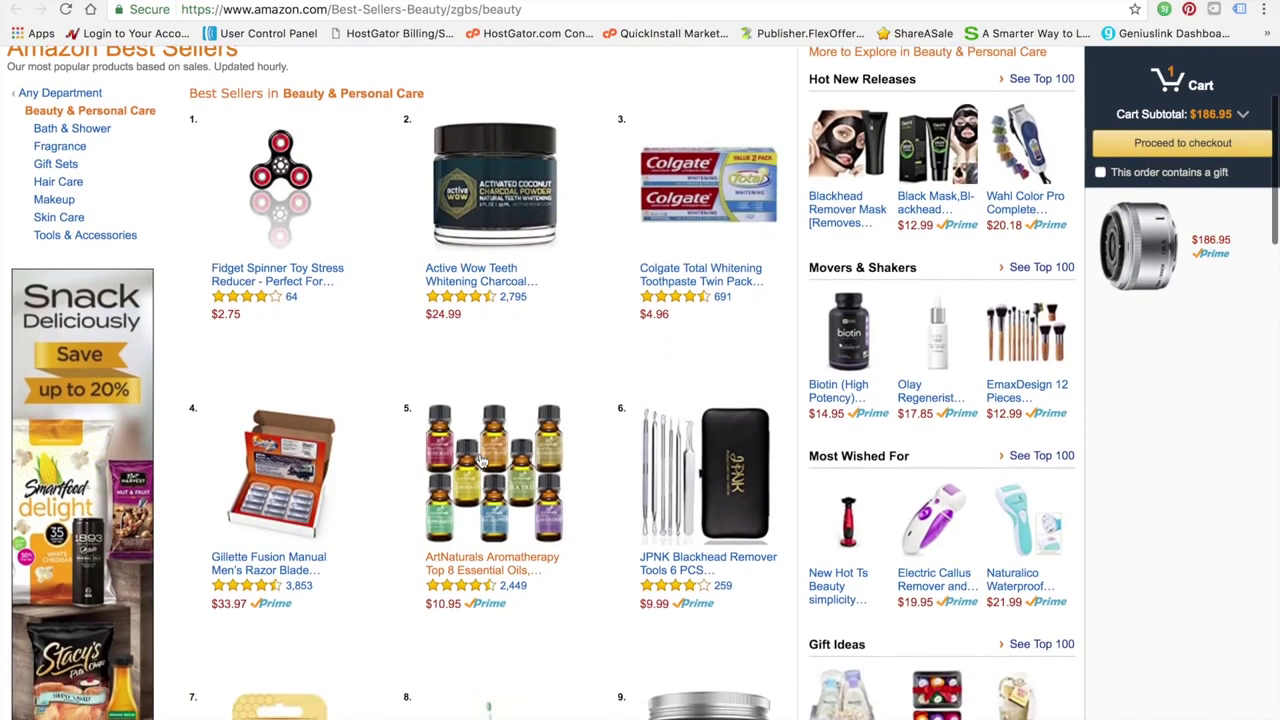
scroll(480, 460, "up", 1)
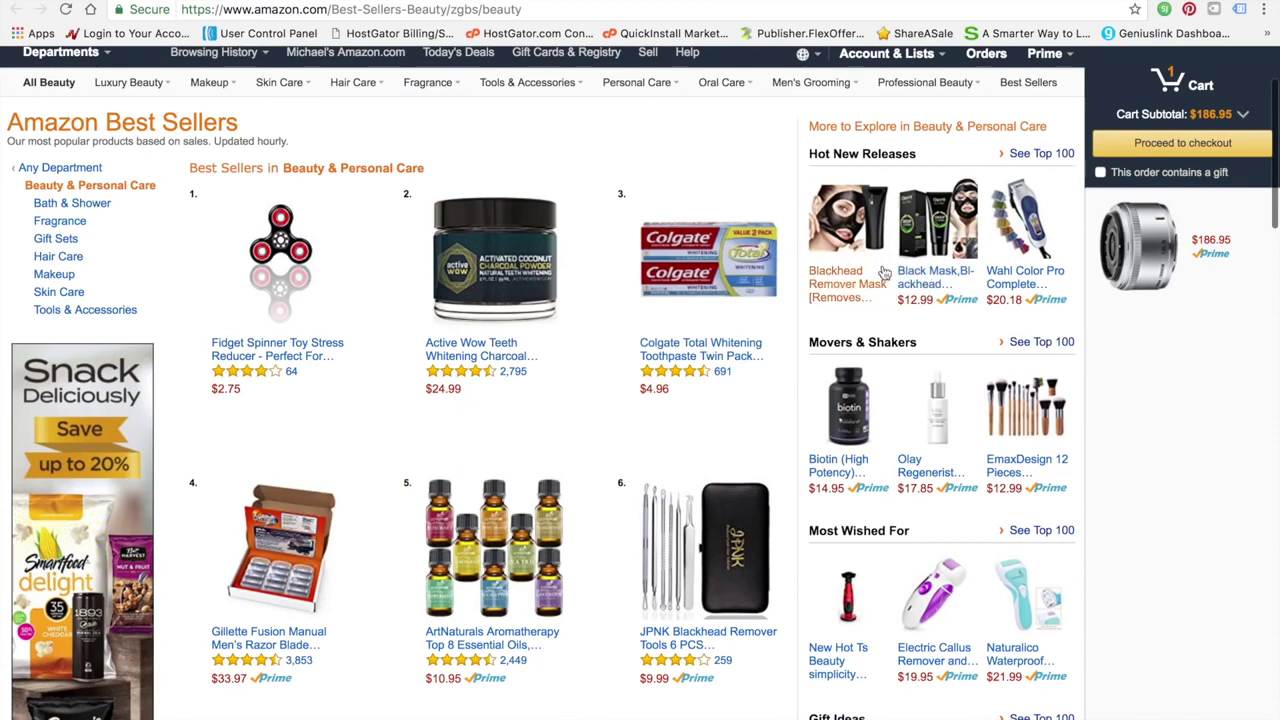
scroll(619, 394, "down", 3)
scroll(619, 393, "up", 3)
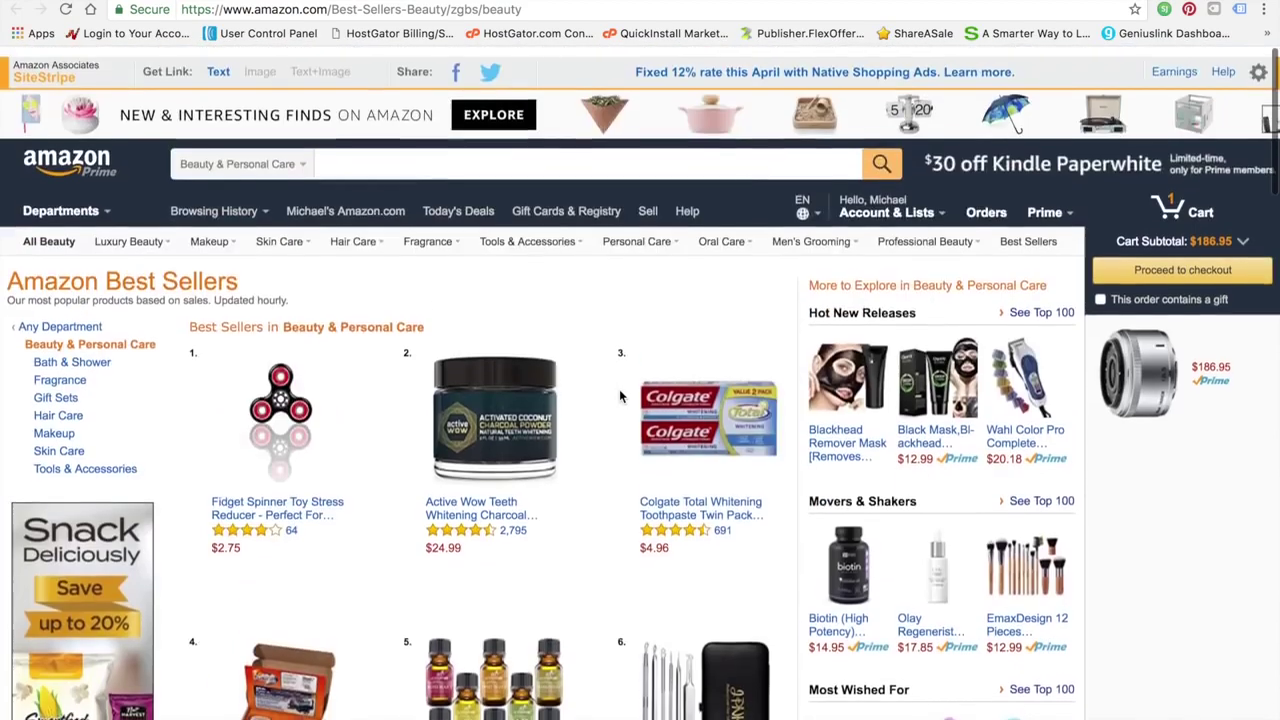
scroll(635, 318, "down", 4)
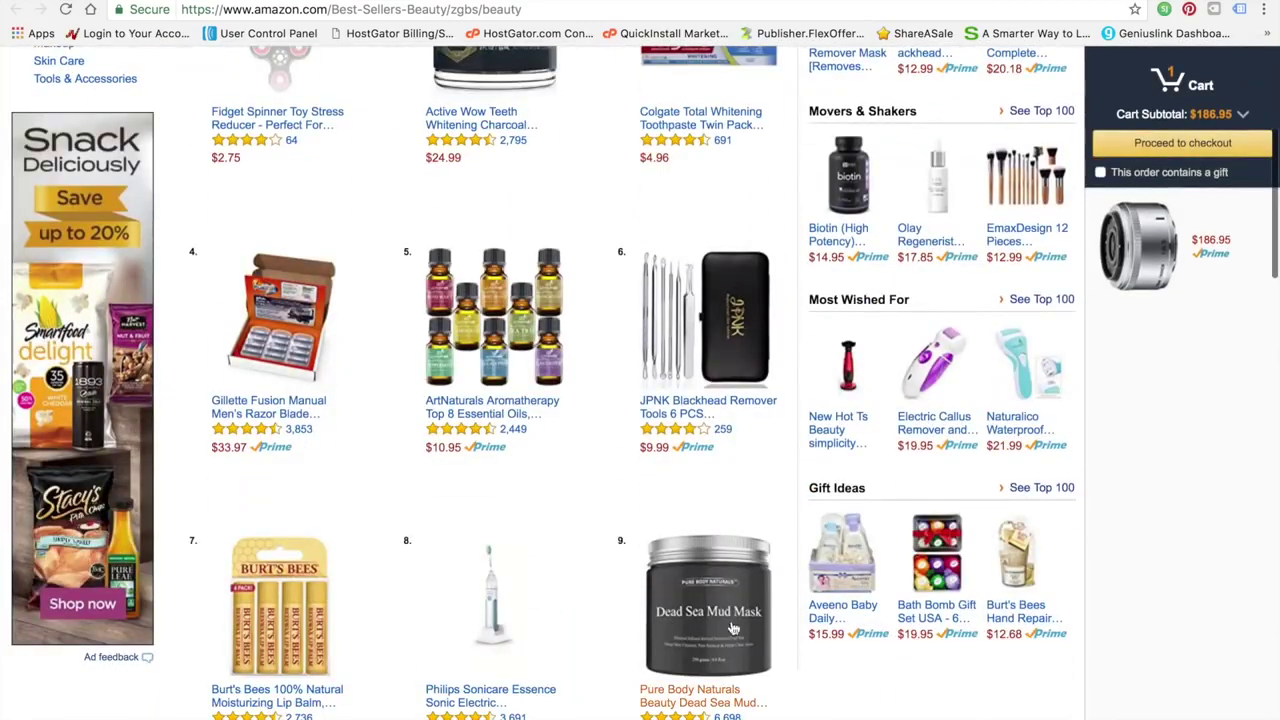
scroll(706, 627, "up", 5)
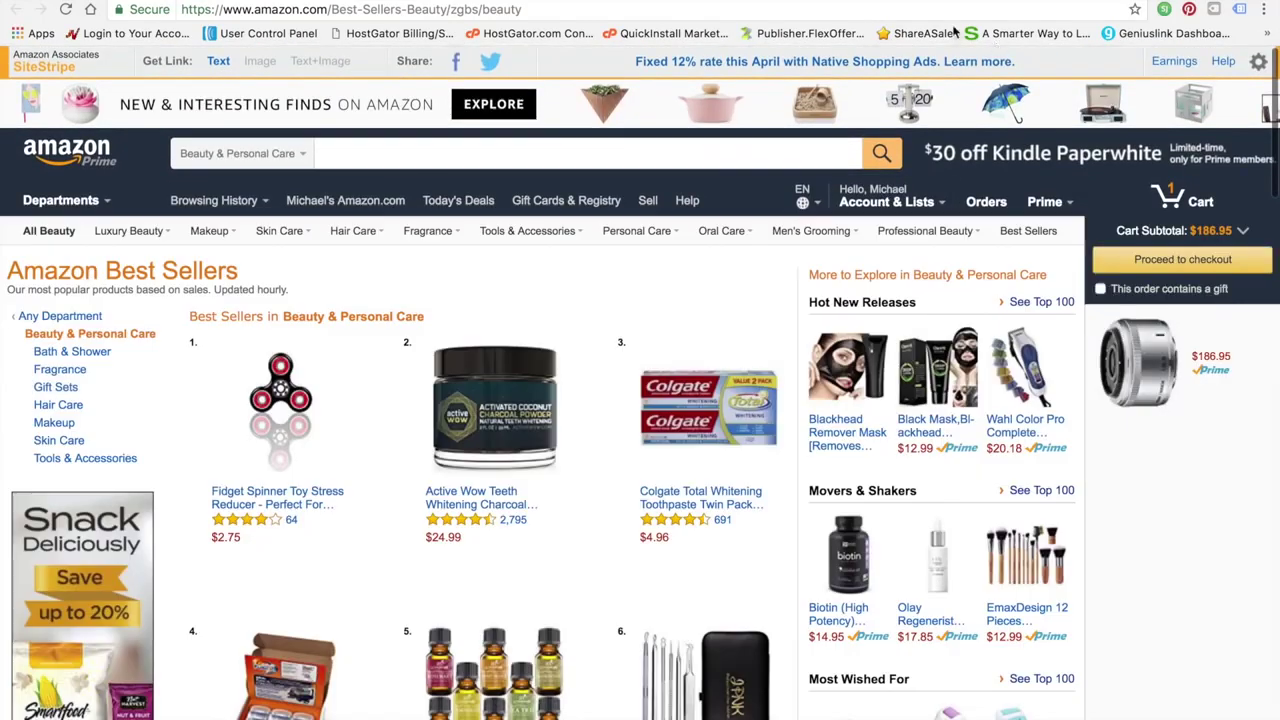
Replace the AliExpress search with 'dead sea mud mask'
left_click(300, 1)
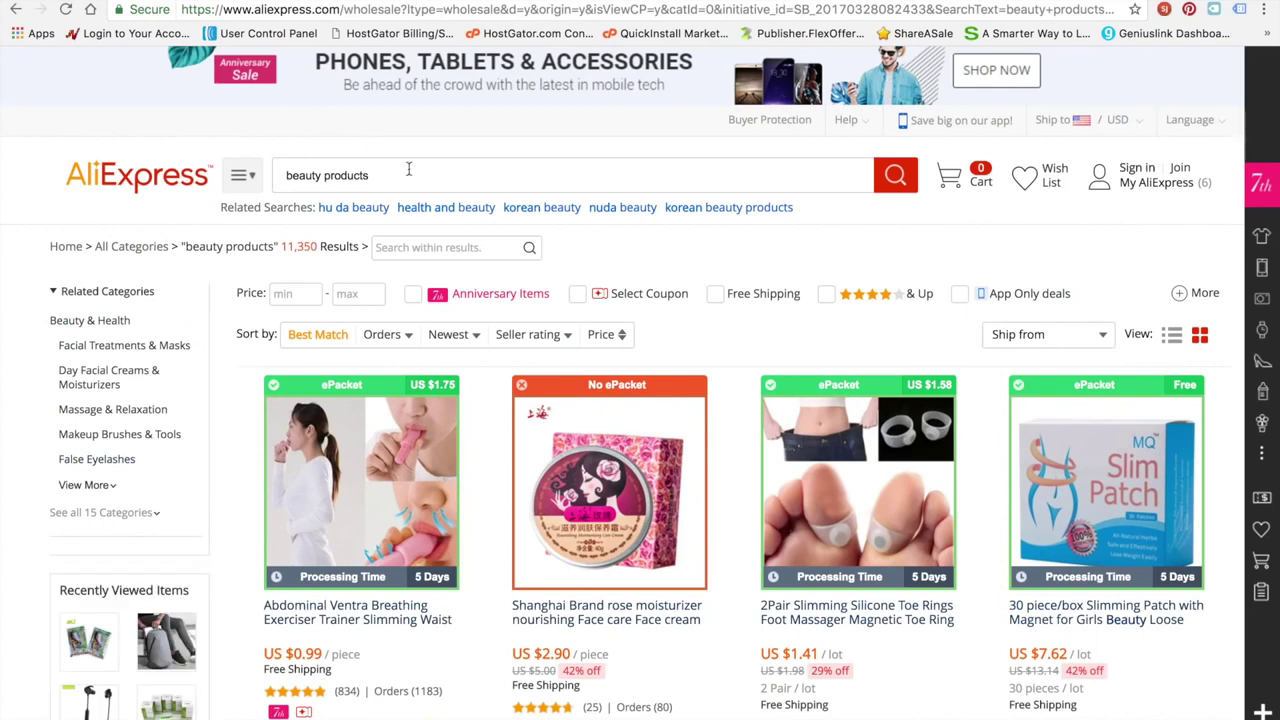
triple_click(416, 175)
type("dead ")
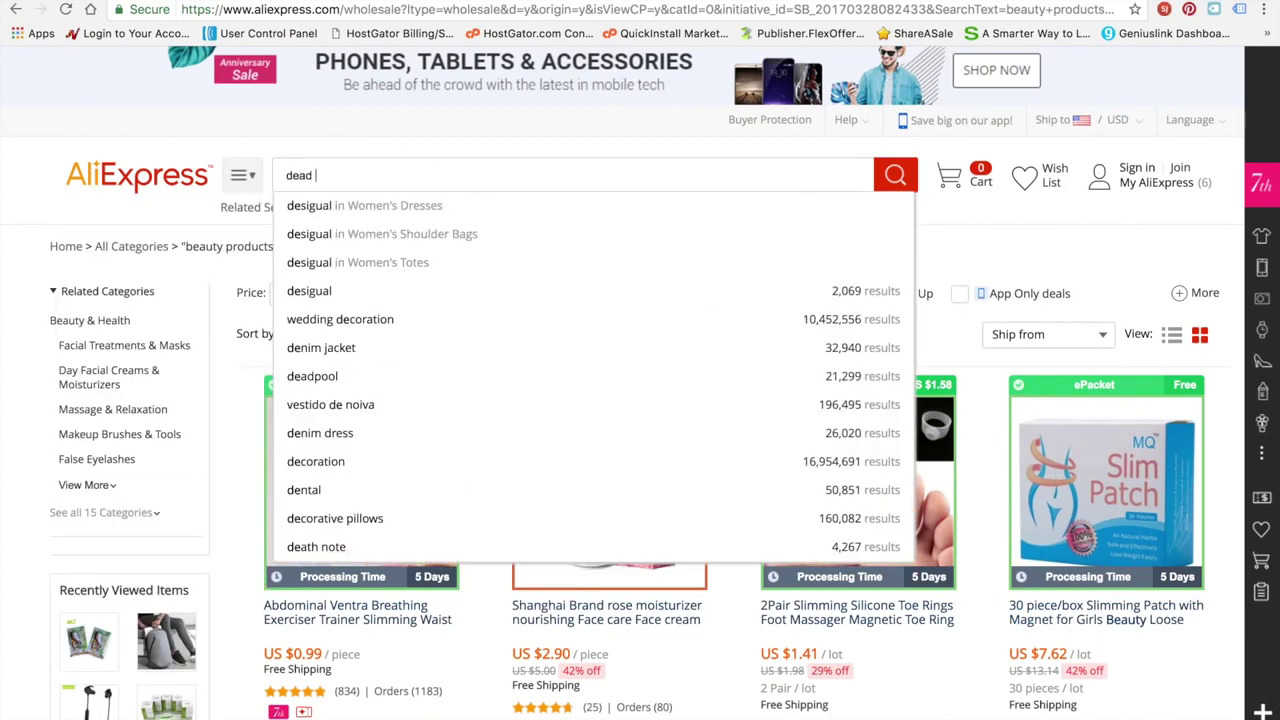
type("sea mud mask")
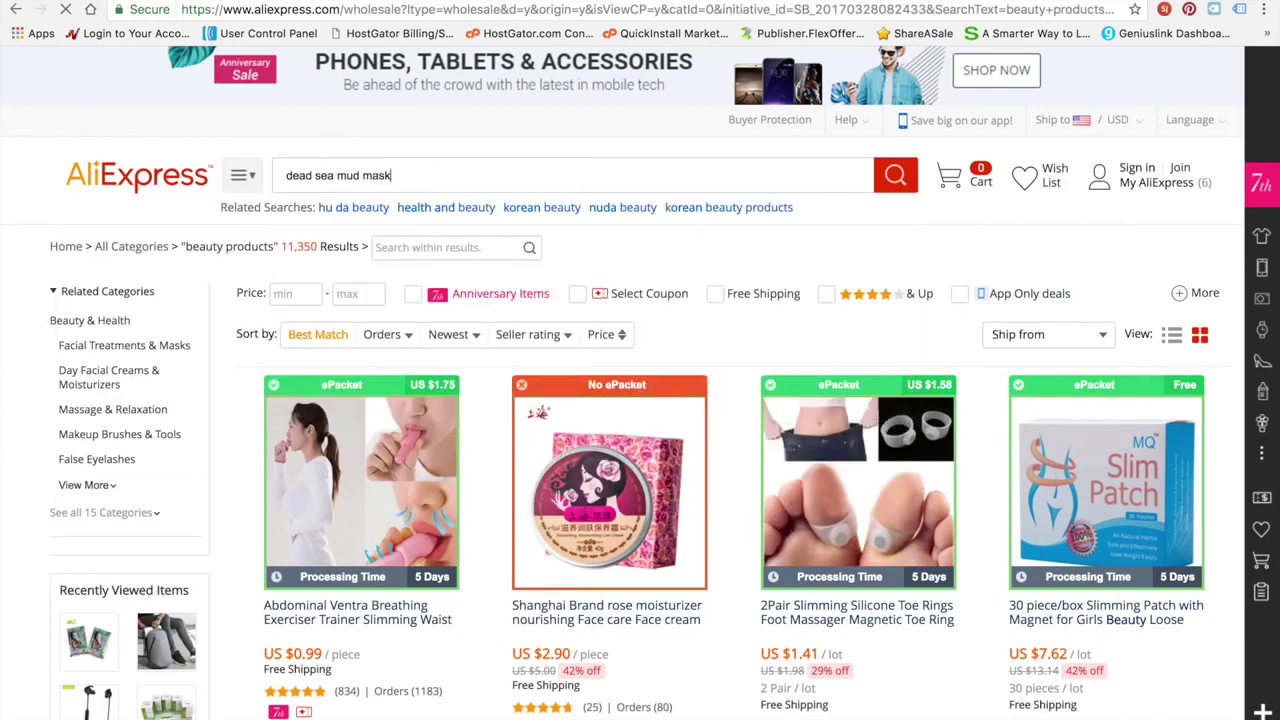
key("Return")
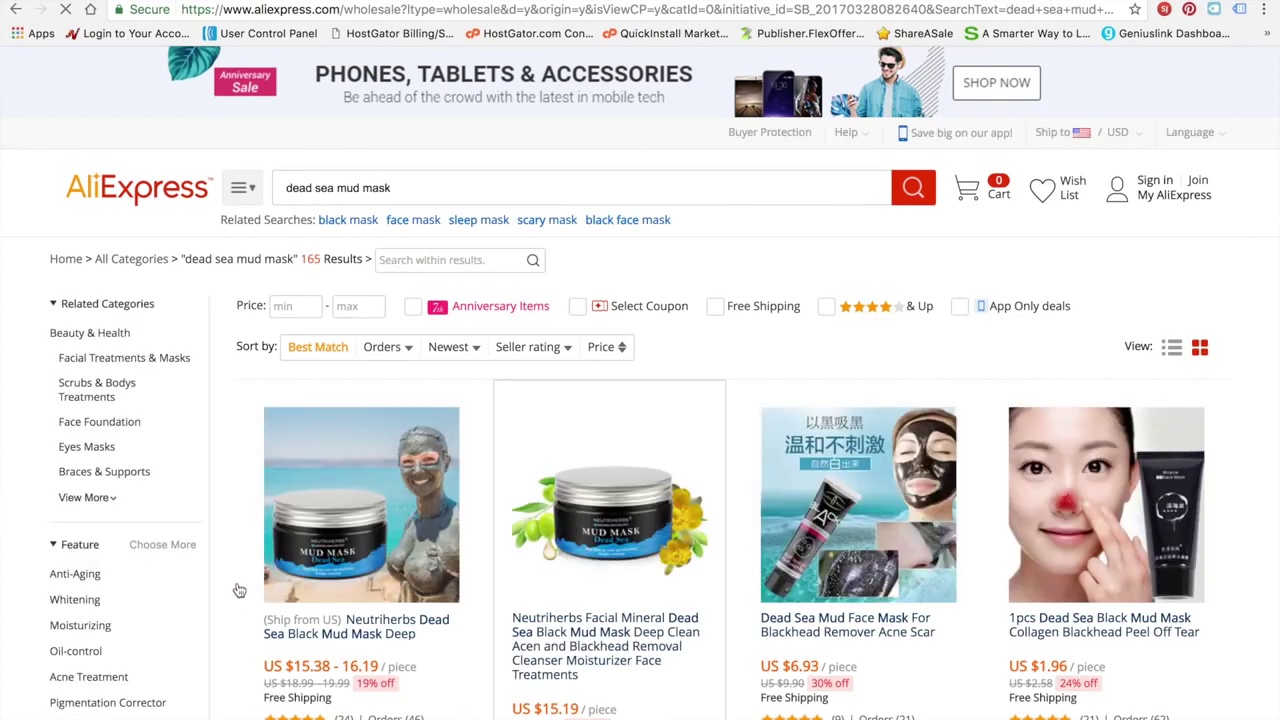
Scroll through the 165 mud mask results, comparing prices, orders and ePacket shipping
scroll(237, 585, "down", 1)
scroll(237, 582, "down", 3)
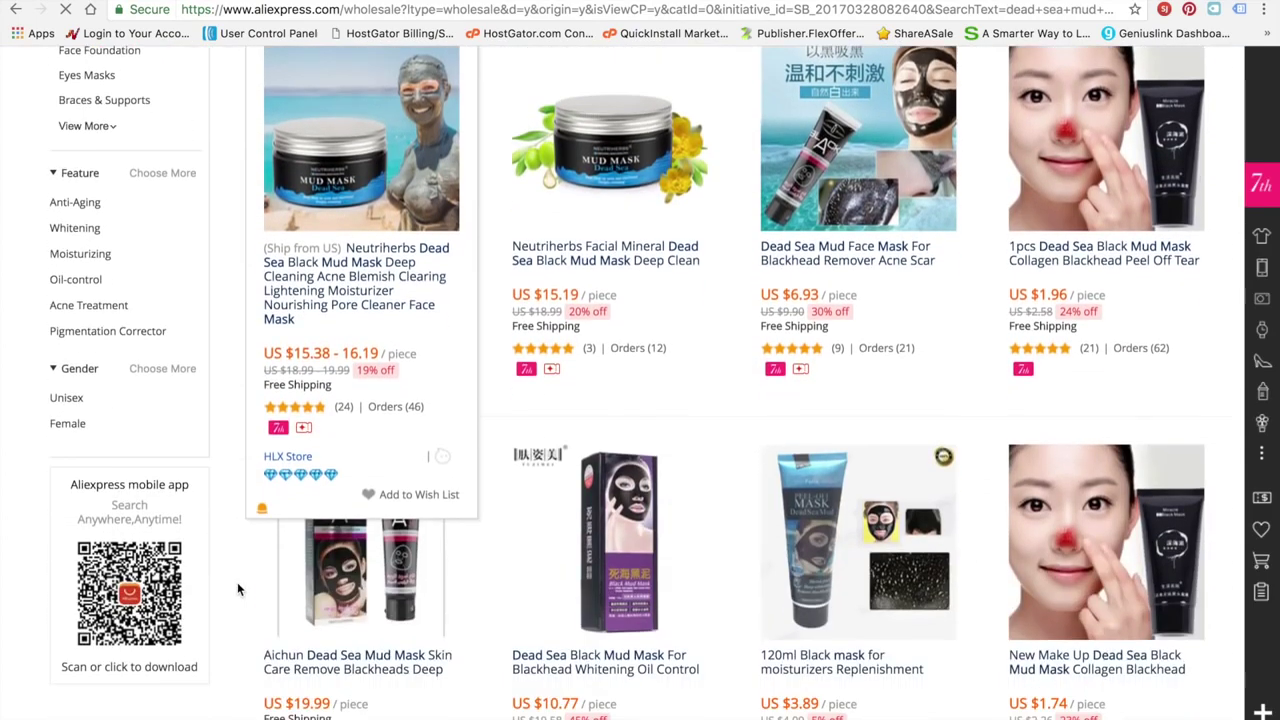
scroll(237, 582, "up", 4)
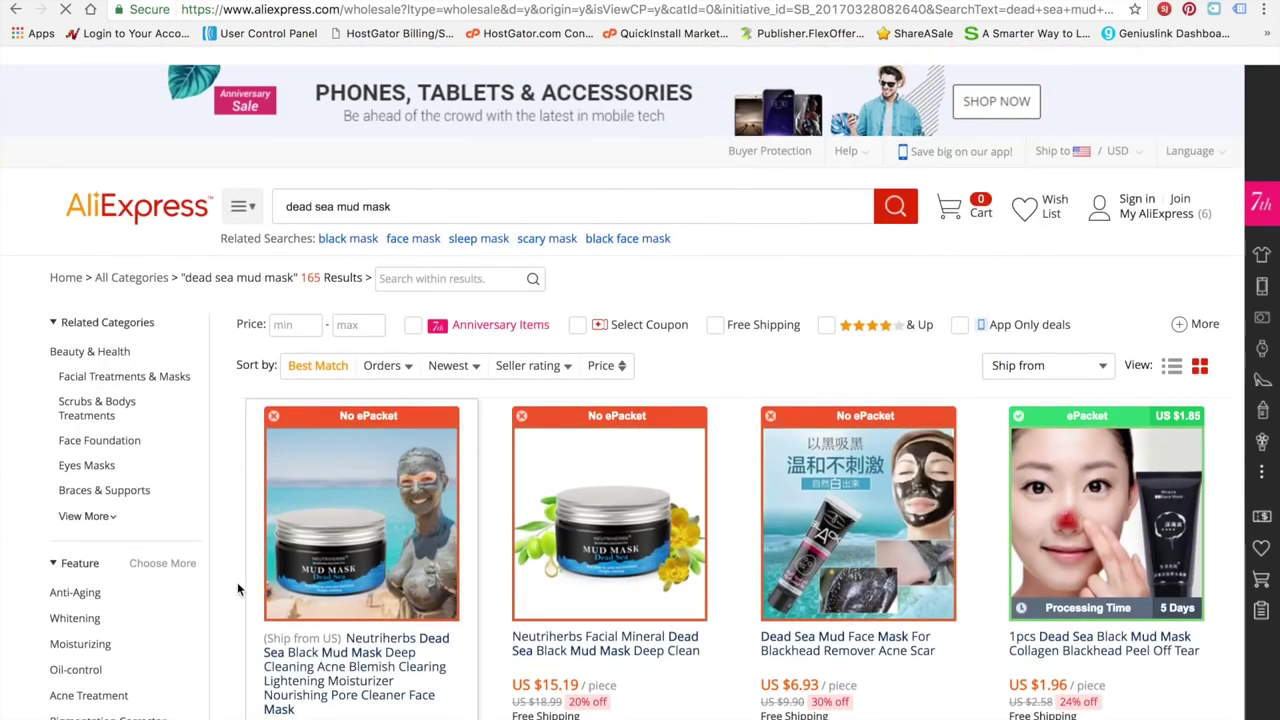
scroll(237, 582, "down", 2)
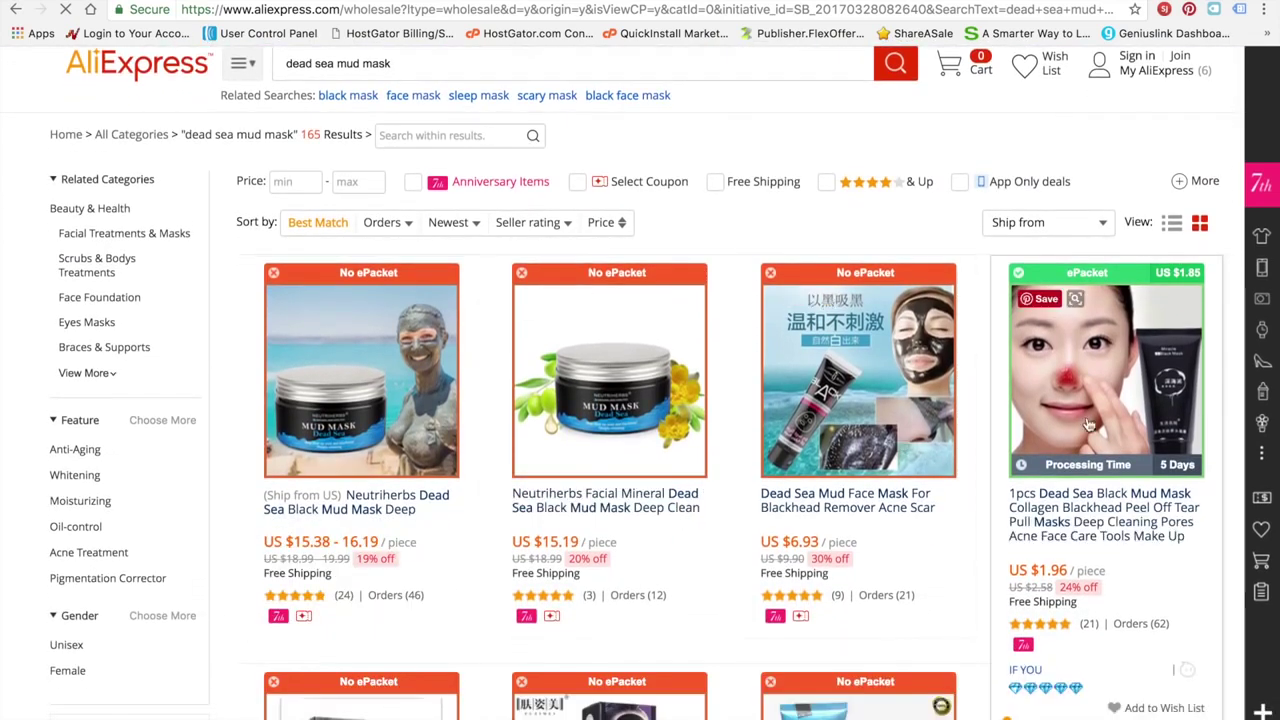
scroll(1100, 375, "down", 3)
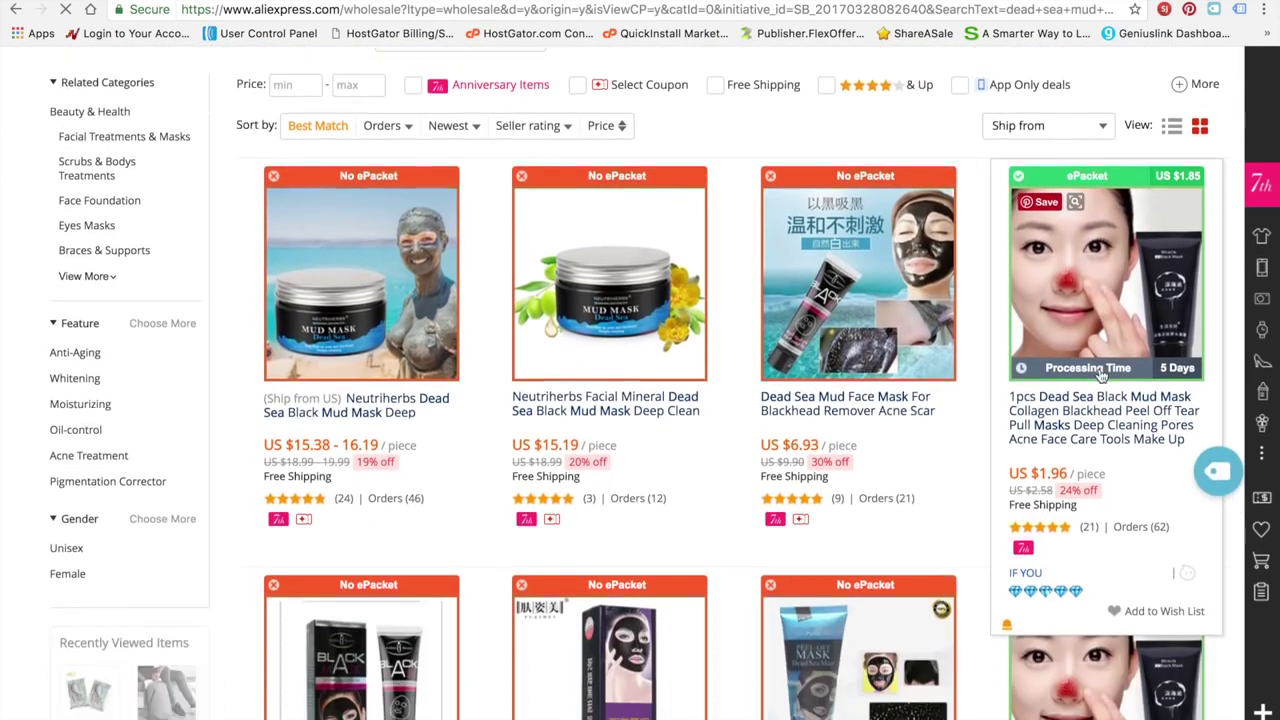
scroll(1099, 367, "down", 4)
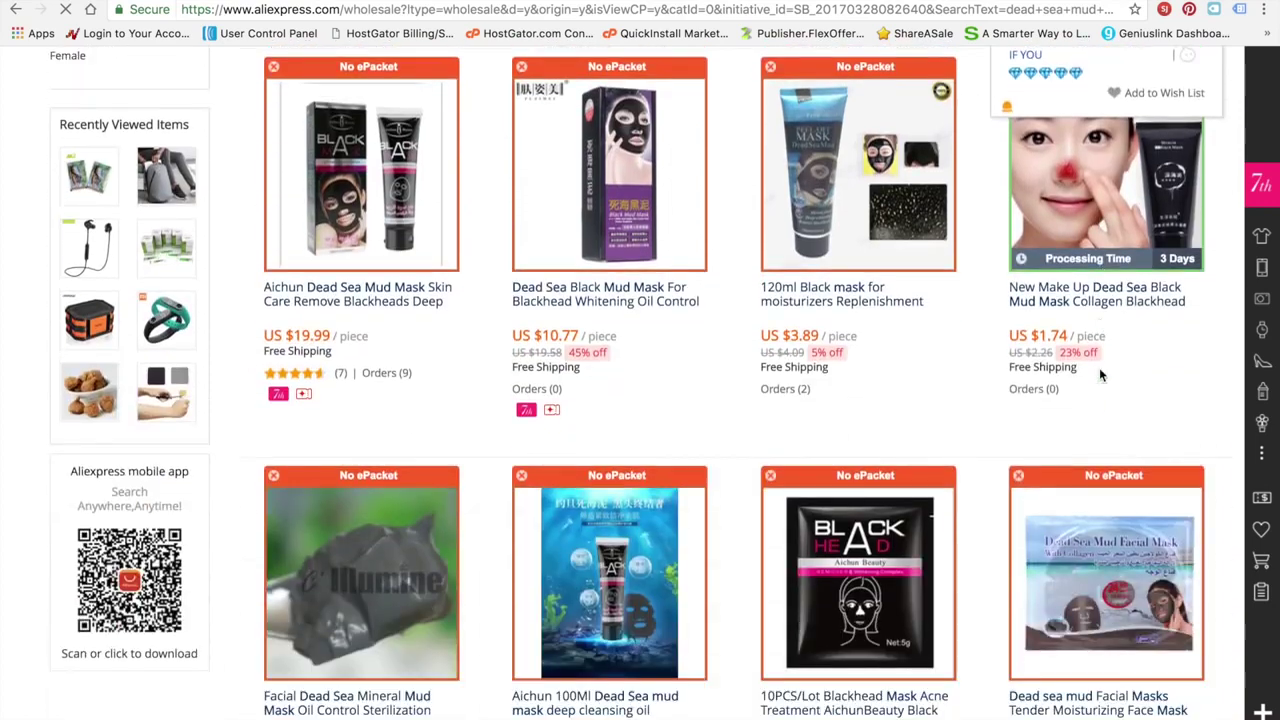
scroll(1100, 375, "up", 3)
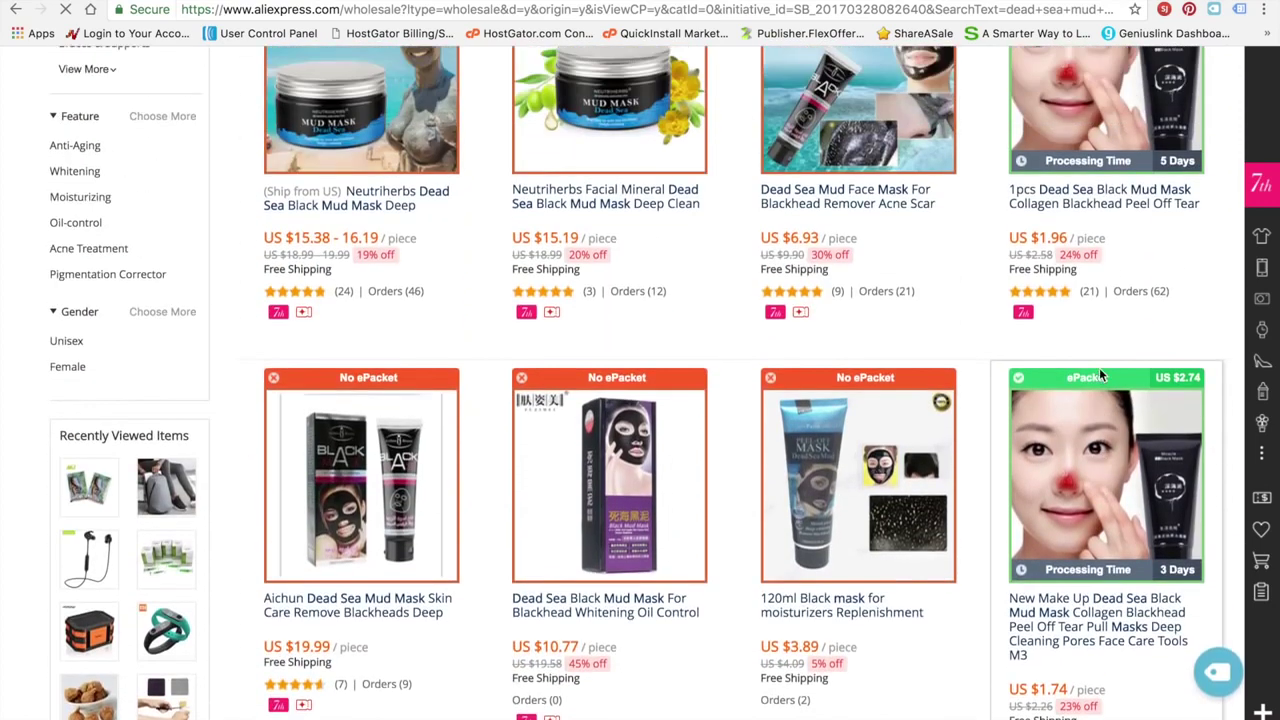
scroll(1101, 375, "up", 2)
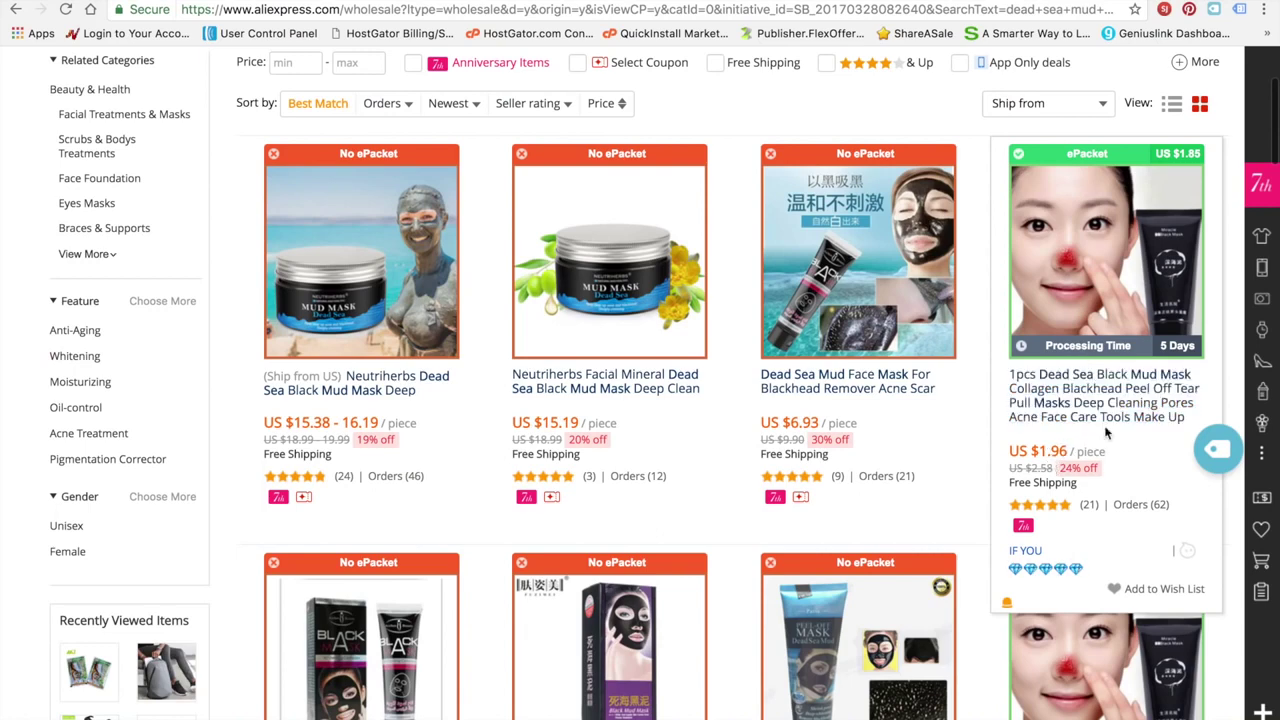
scroll(1106, 456, "down", 4)
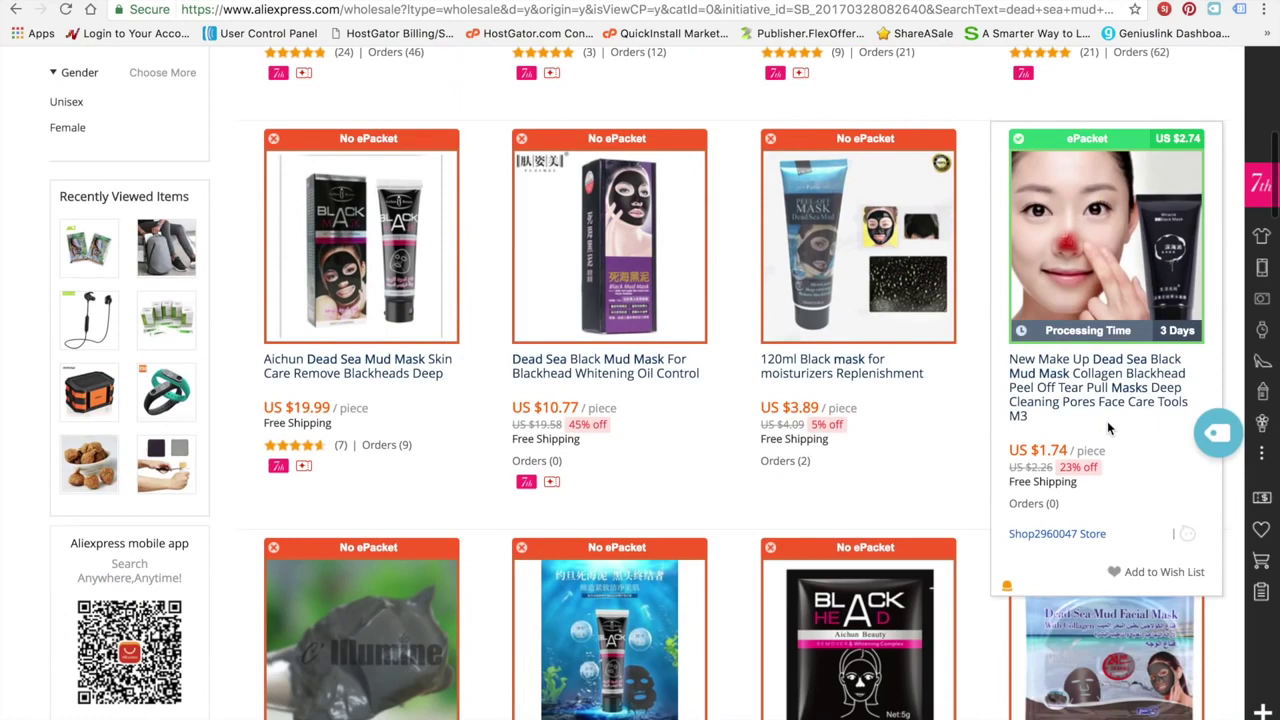
scroll(1107, 428, "down", 2)
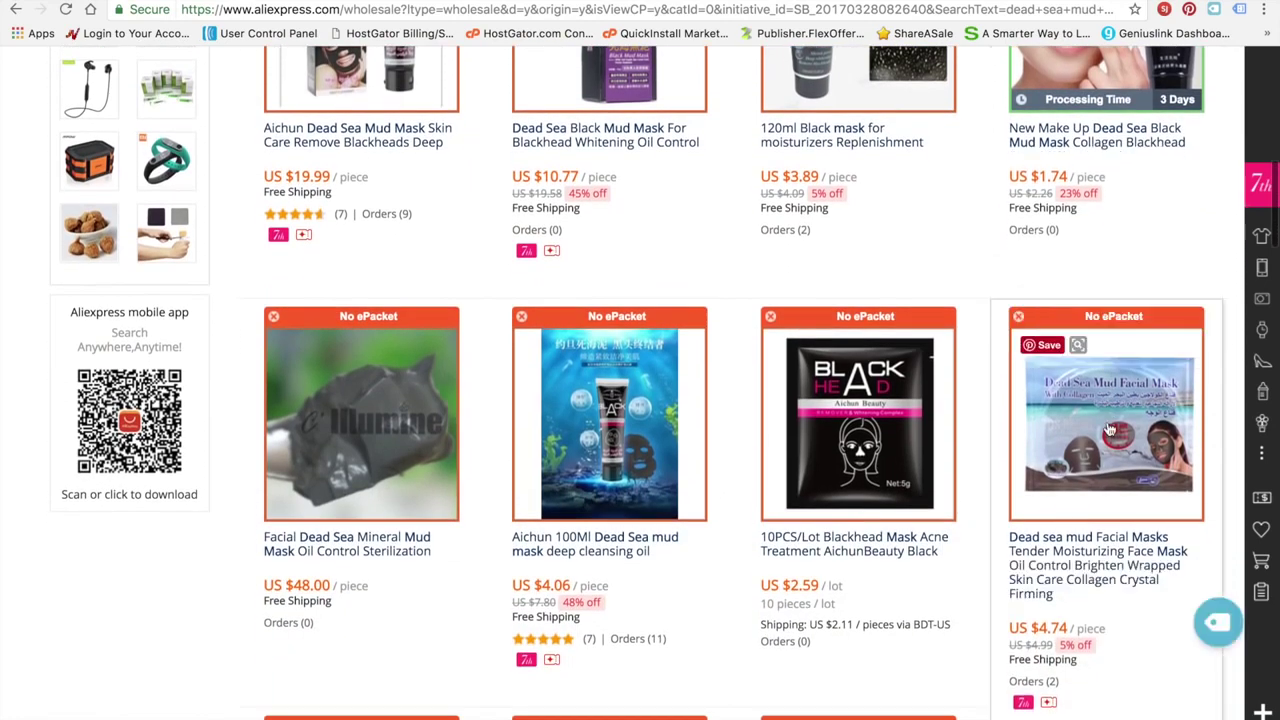
scroll(1136, 223, "down", 3)
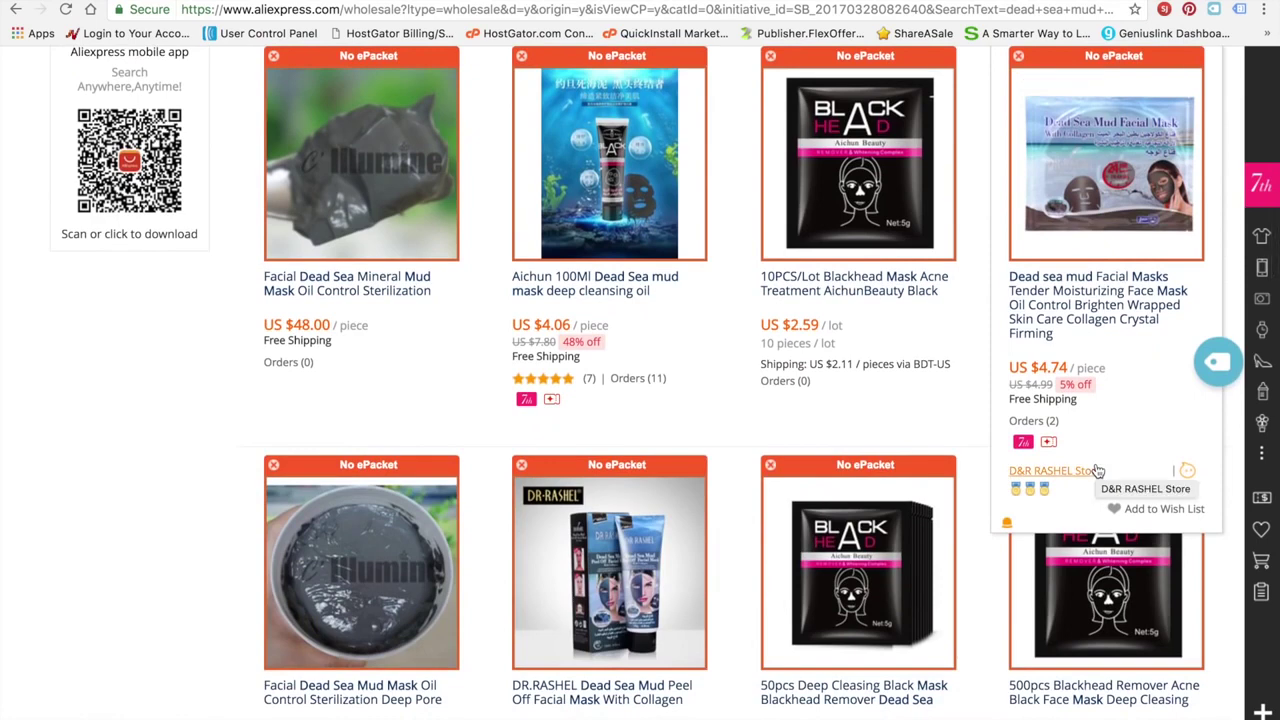
scroll(1097, 470, "down", 5)
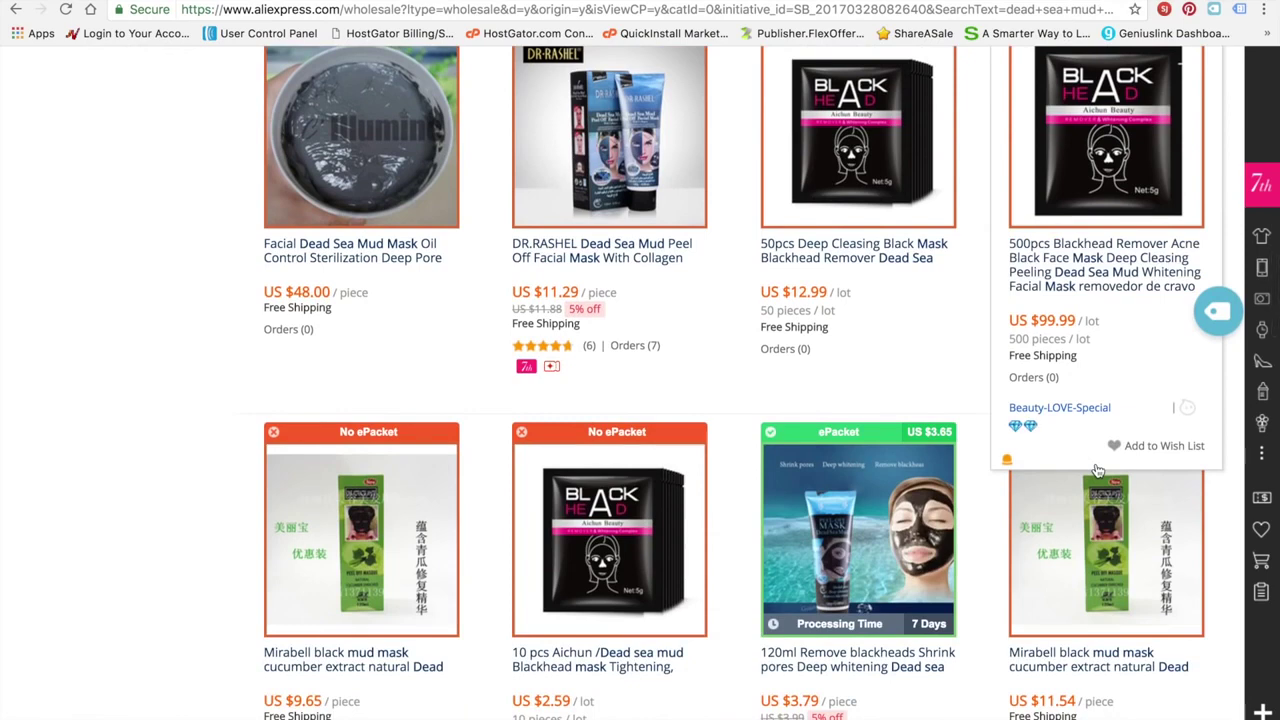
scroll(940, 583, "down", 1)
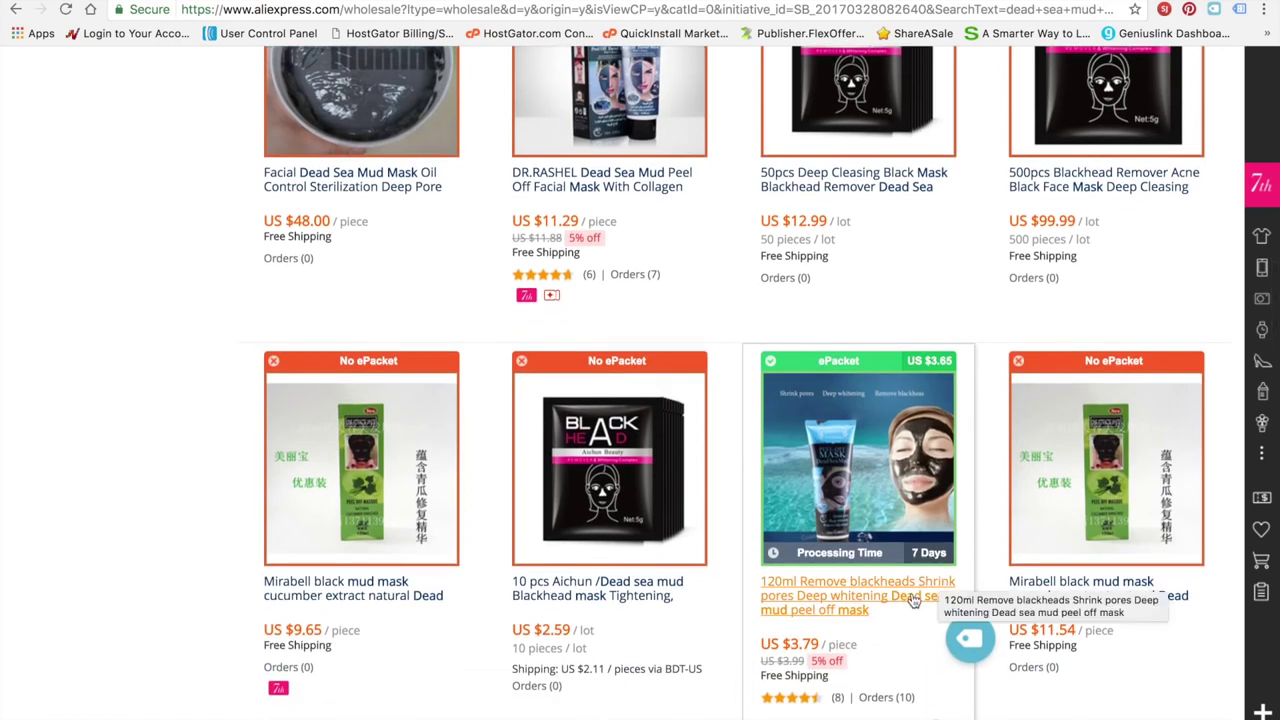
scroll(1026, 518, "up", 15)
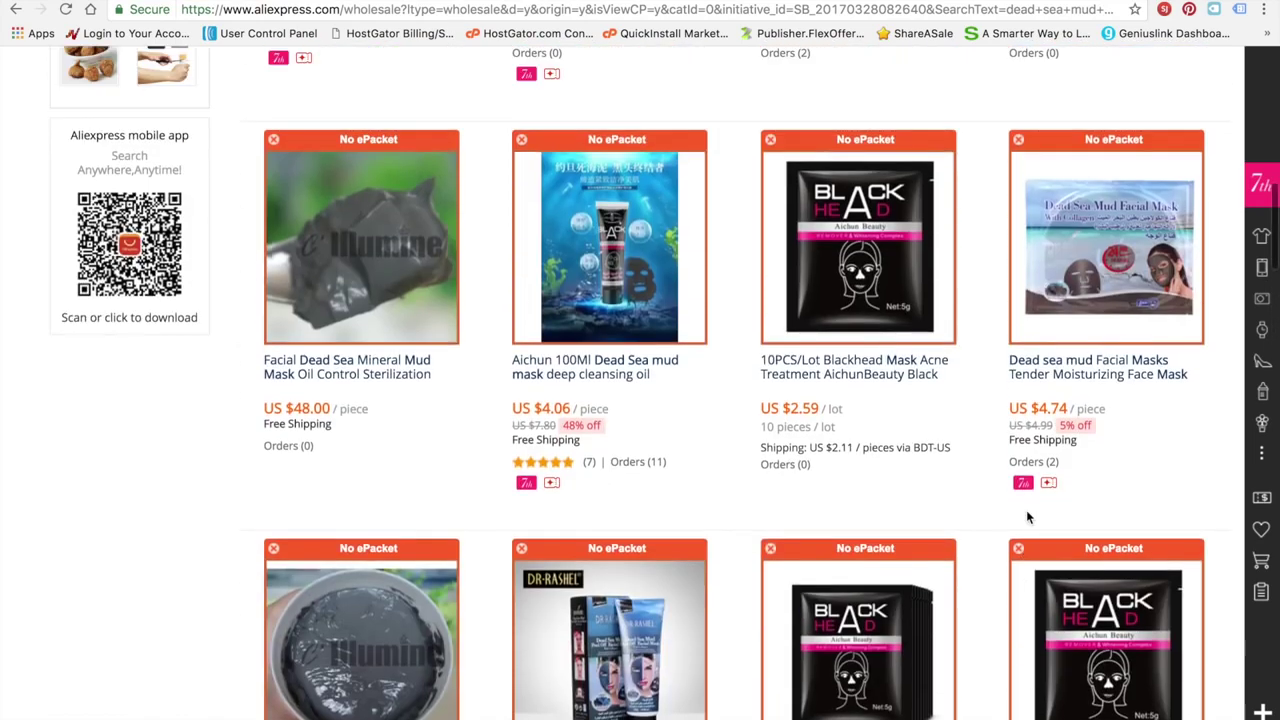
scroll(1026, 518, "up", 3)
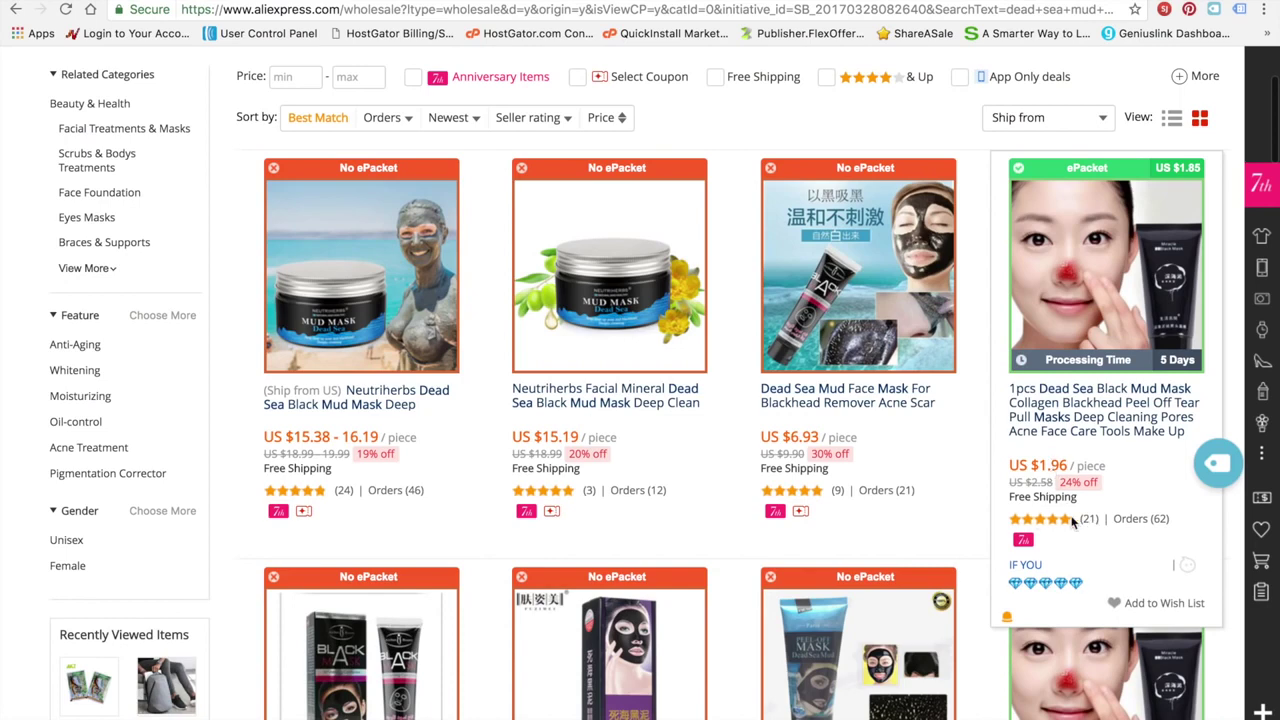
Open the $1.96 1pcs Dead Sea Black Mud Mask listing and review its photos and product details
left_click(1083, 367)
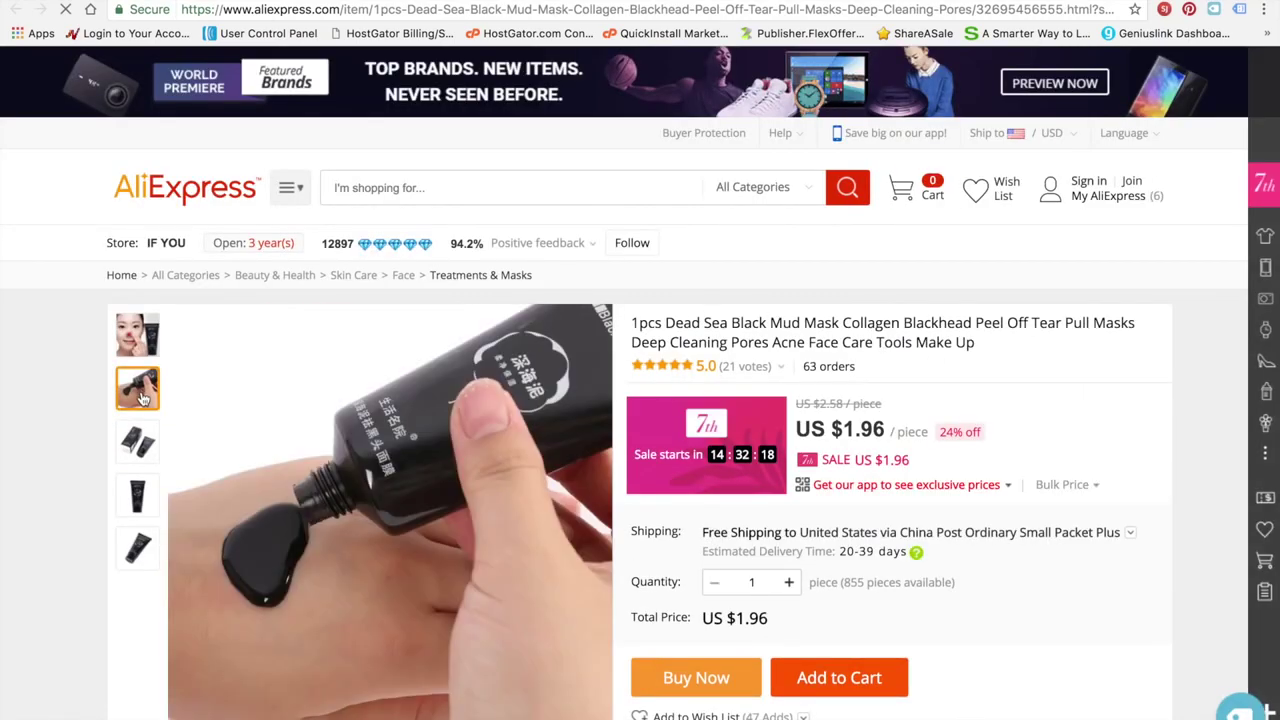
mouse_move(131, 460)
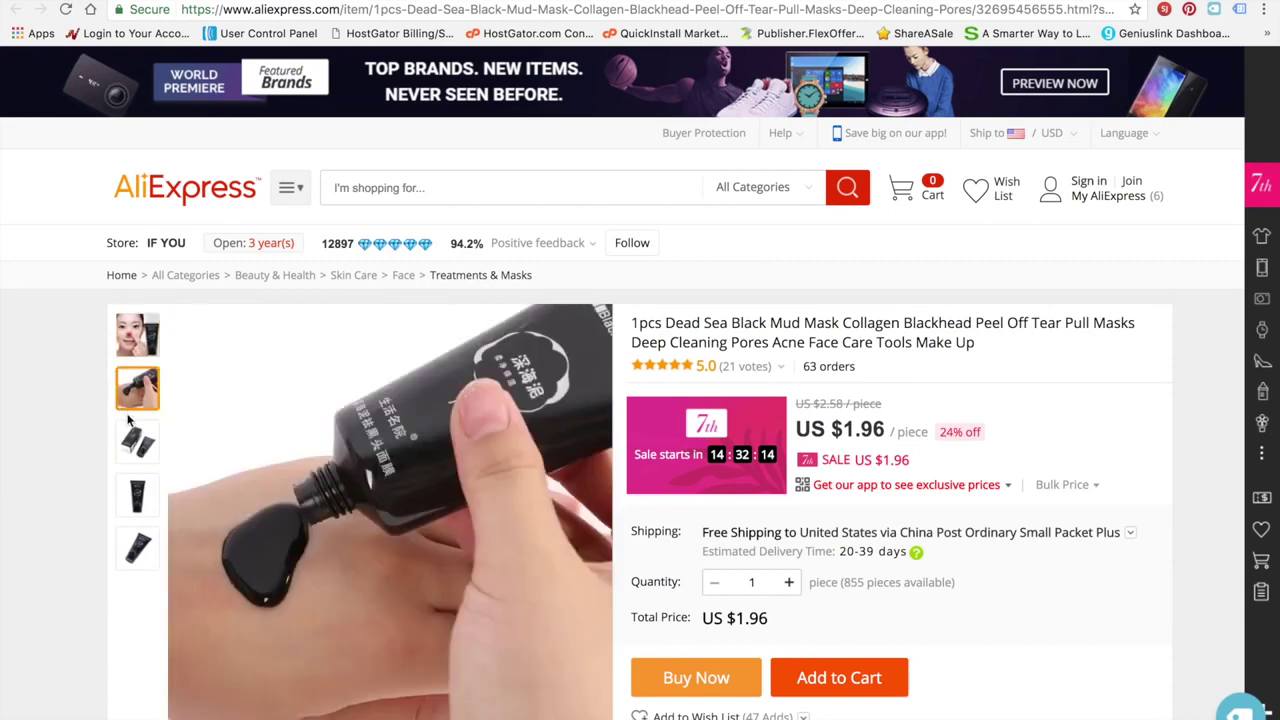
scroll(105, 578, "down", 2)
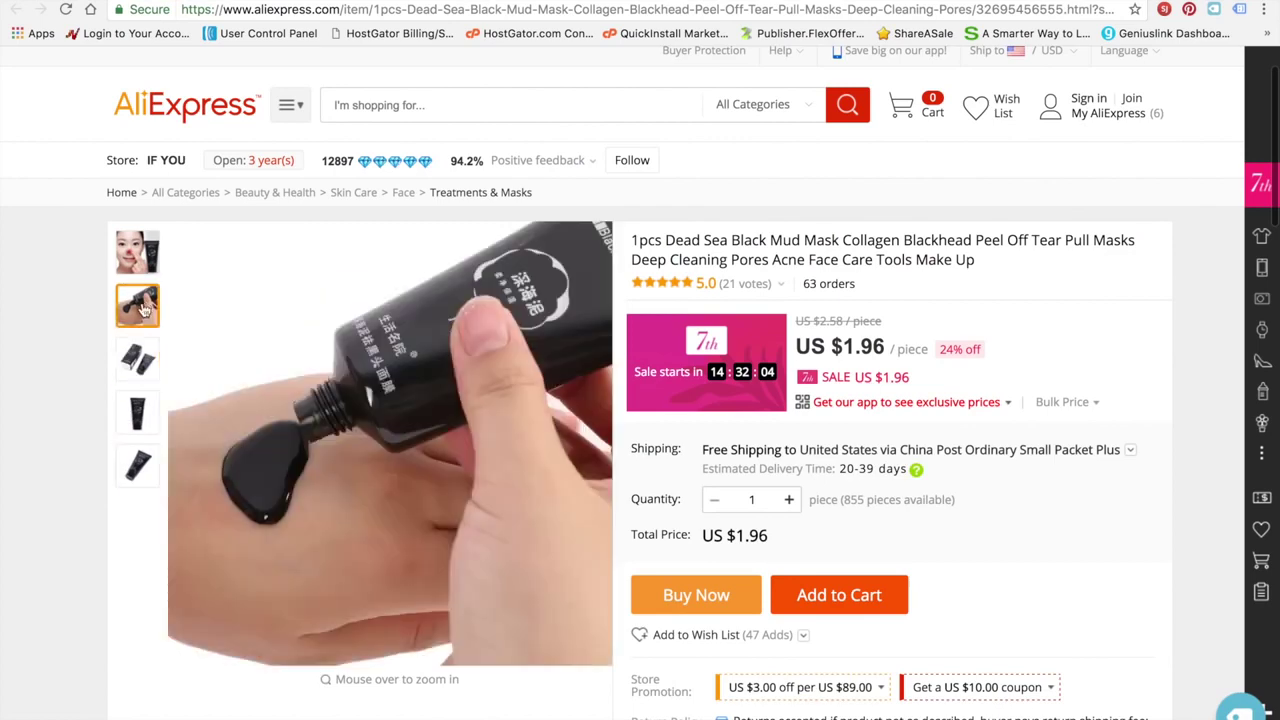
scroll(166, 549, "down", 4)
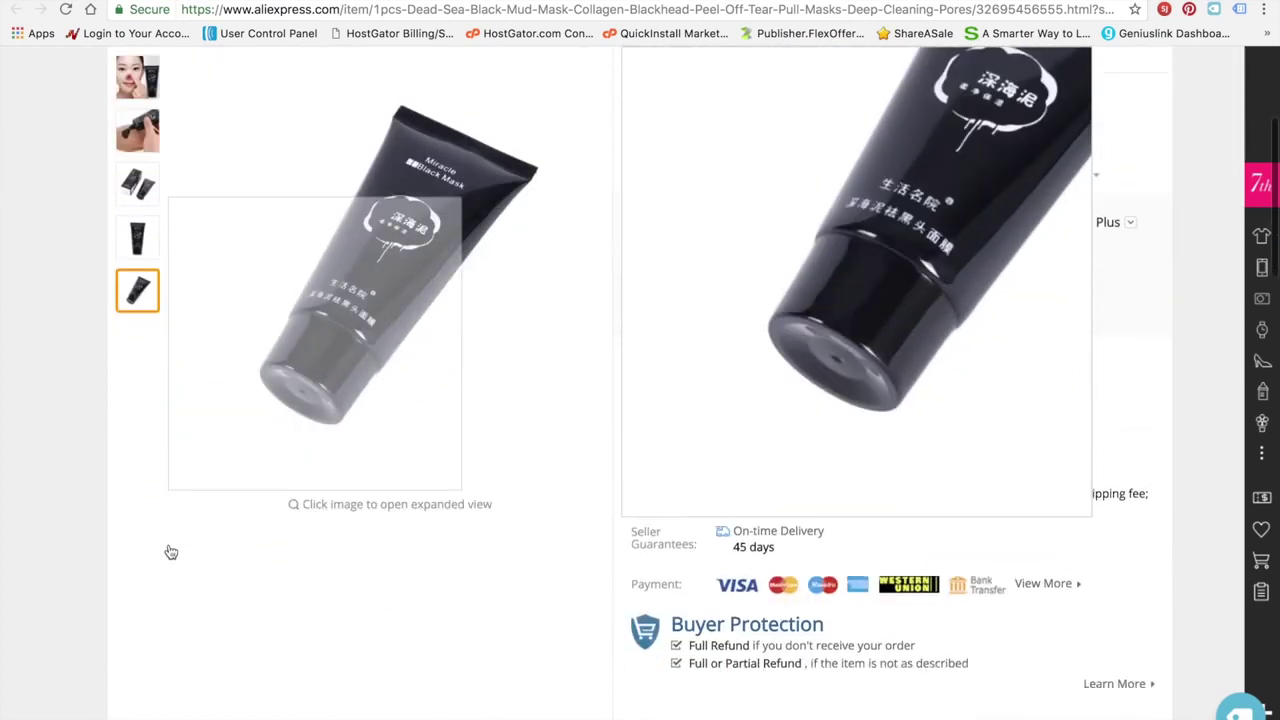
scroll(27, 506, "down", 6)
scroll(28, 506, "up", 3)
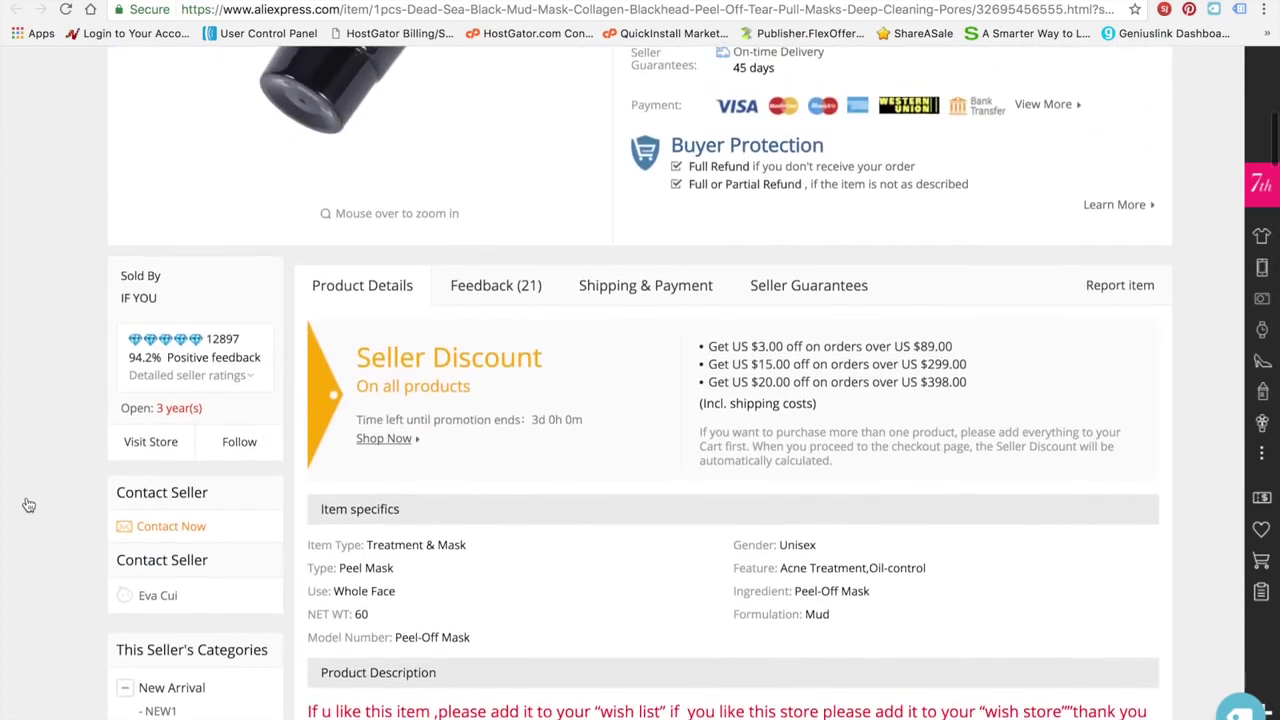
scroll(29, 505, "up", 7)
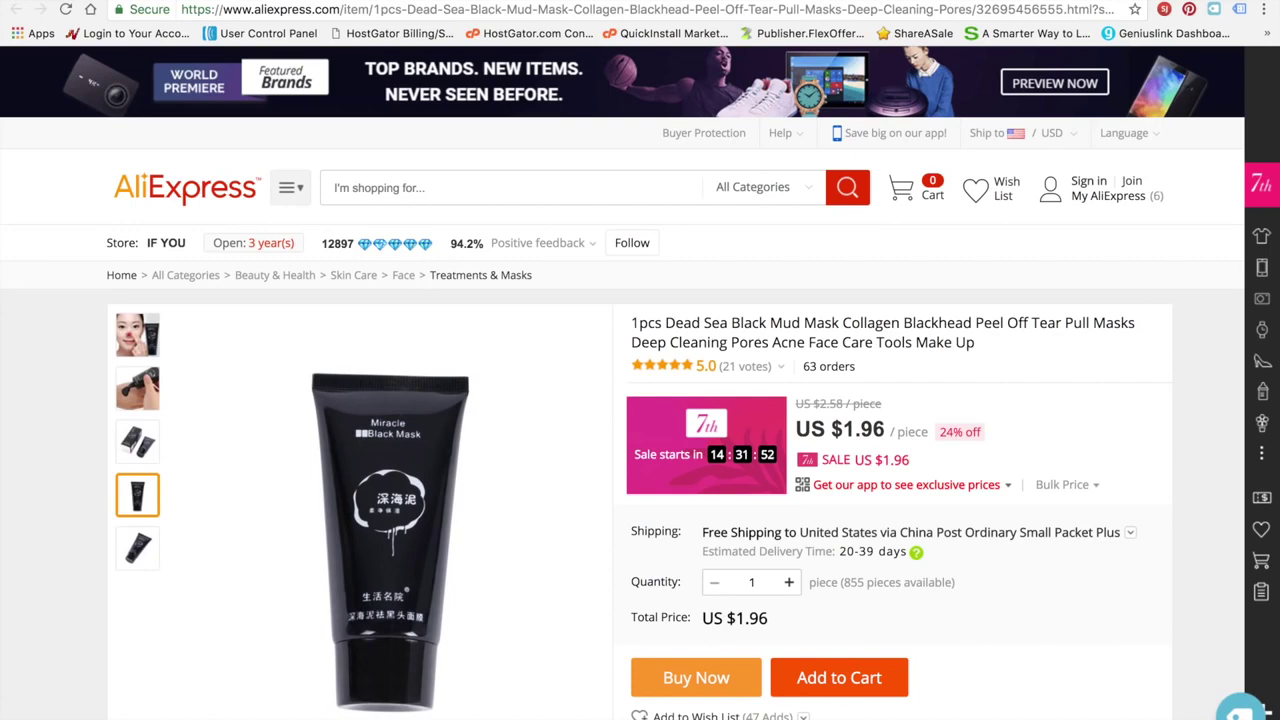
Import the black mud mask into Oberlo, dismiss the confirmation, and return to the search results
left_click(1240, 711)
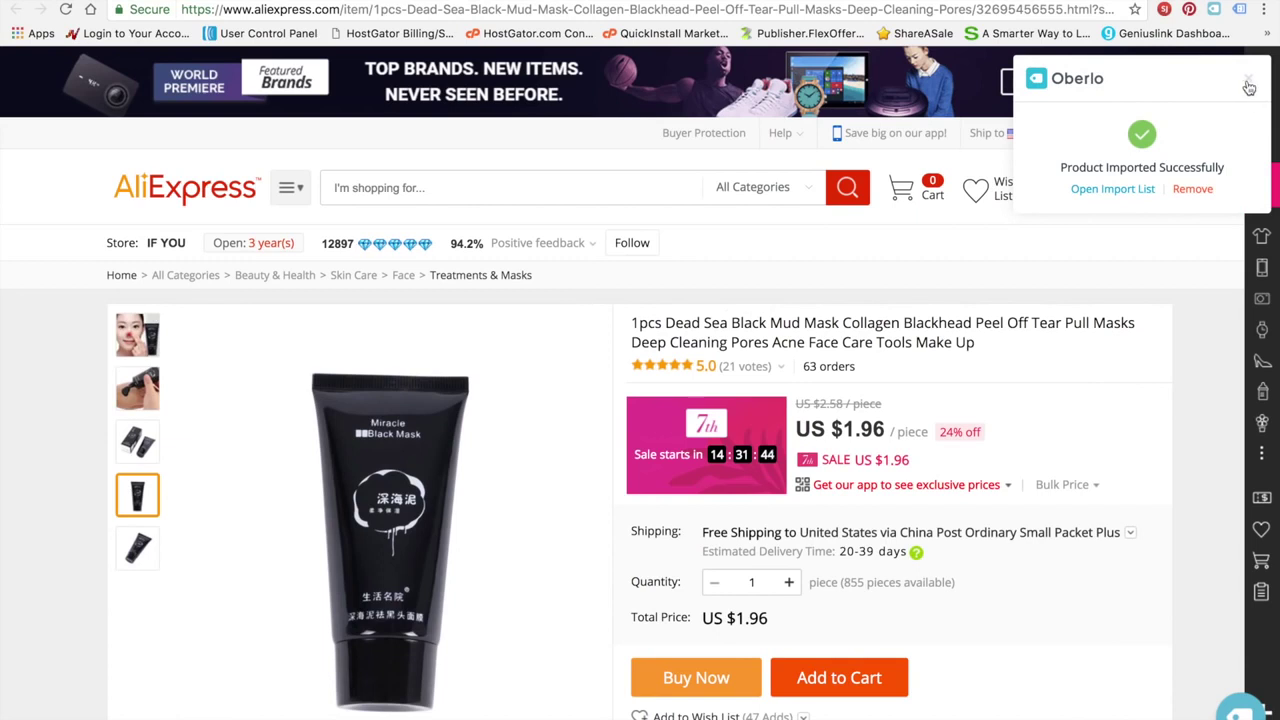
left_click(1247, 83)
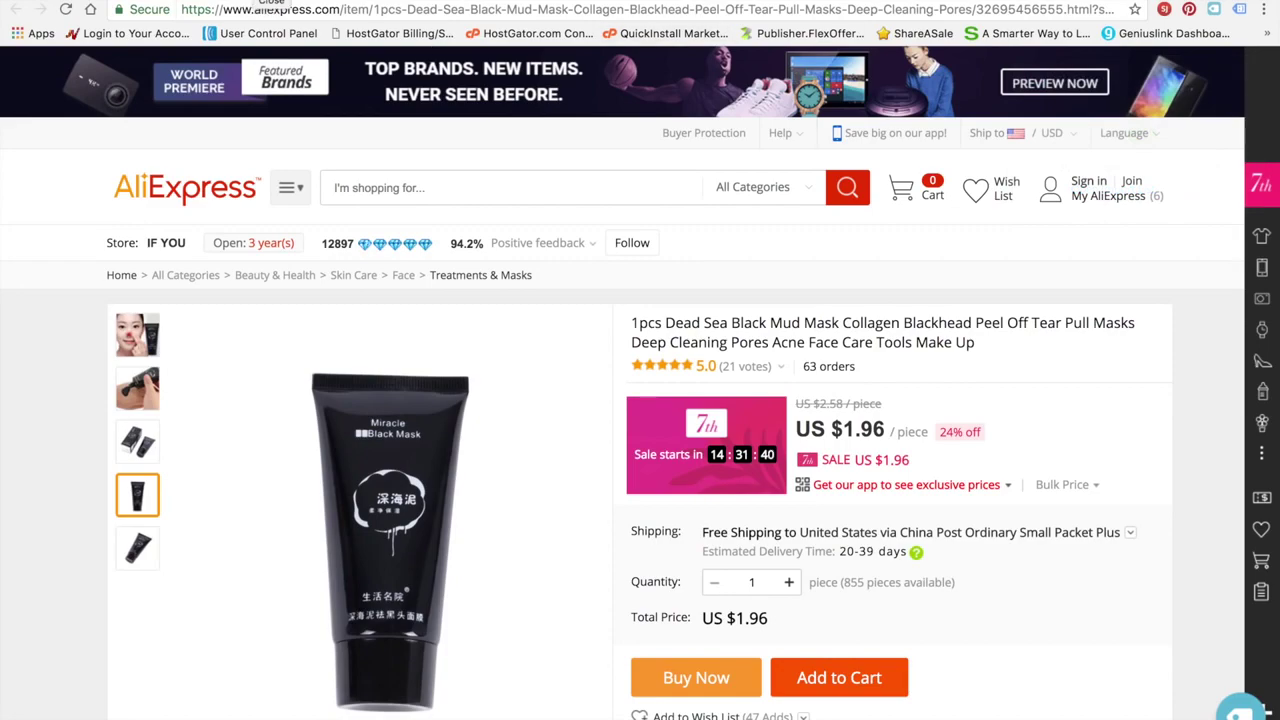
left_click(270, 1)
scroll(479, 313, "down", 6)
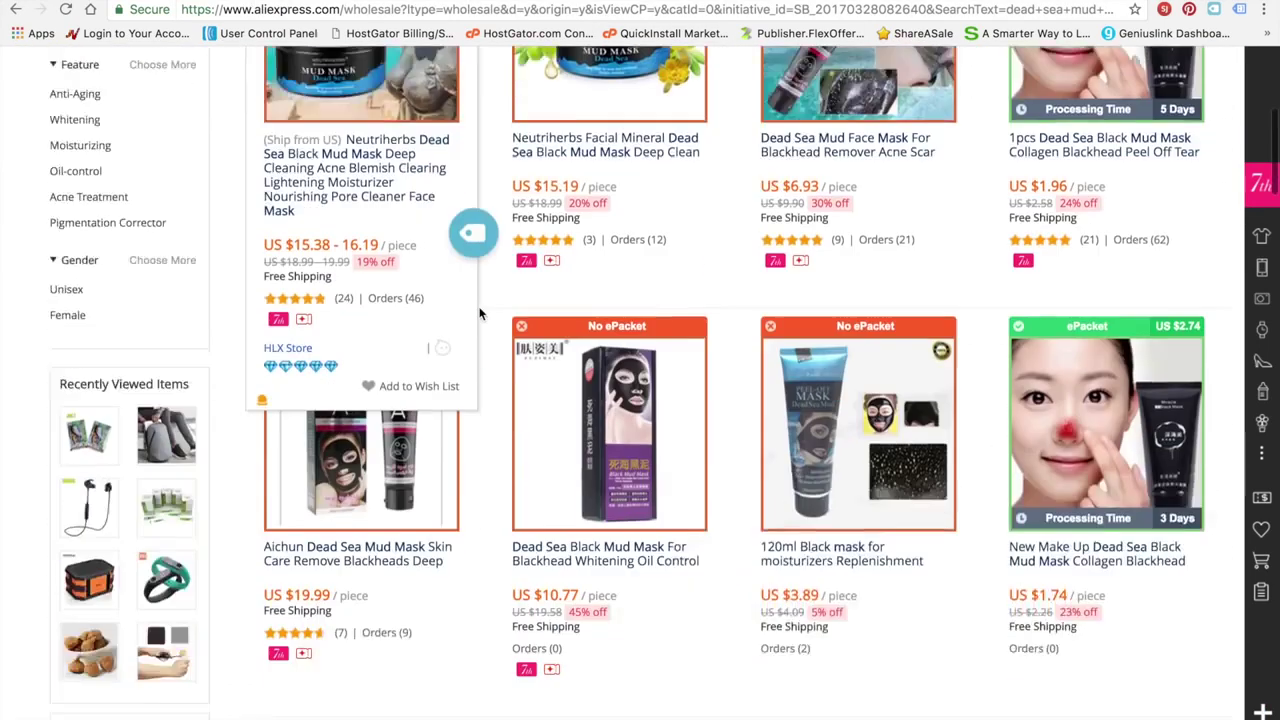
scroll(480, 312, "up", 7)
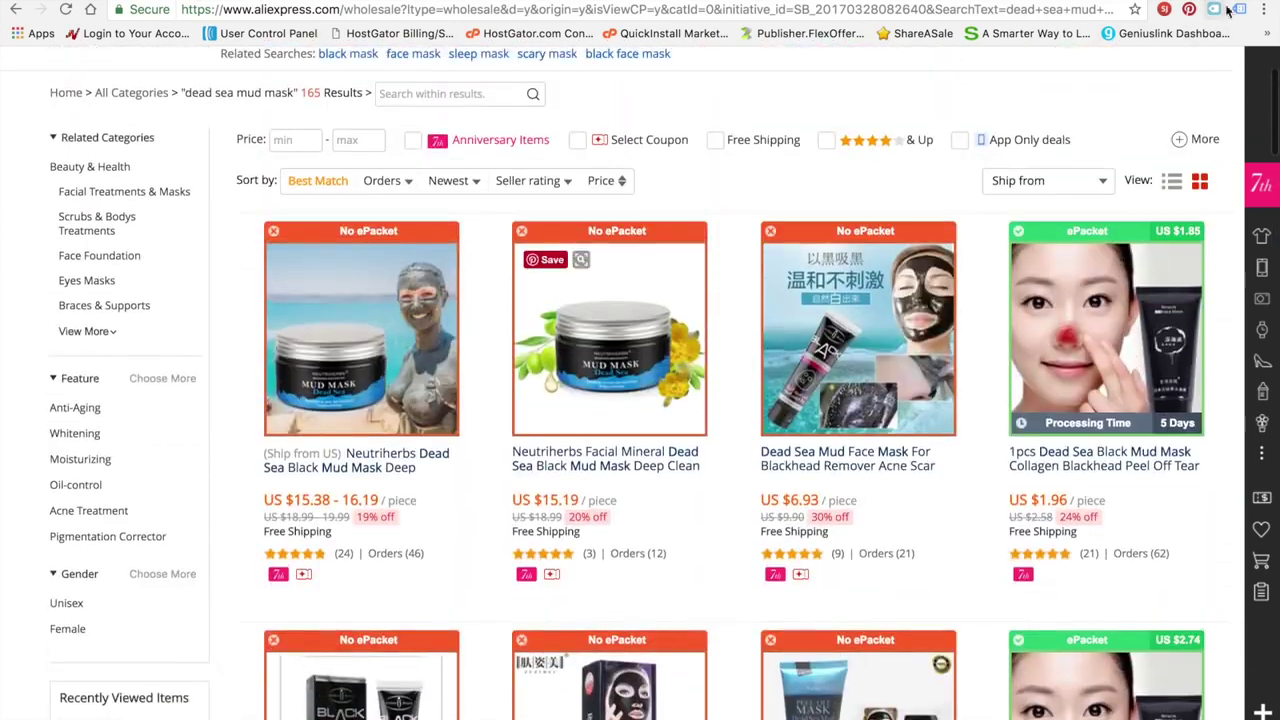
Scroll Amazon's beauty best sellers, then view Stage's $65.00–$95.00 Estée Lauder Advanced Night Repair page
left_click(1150, 1)
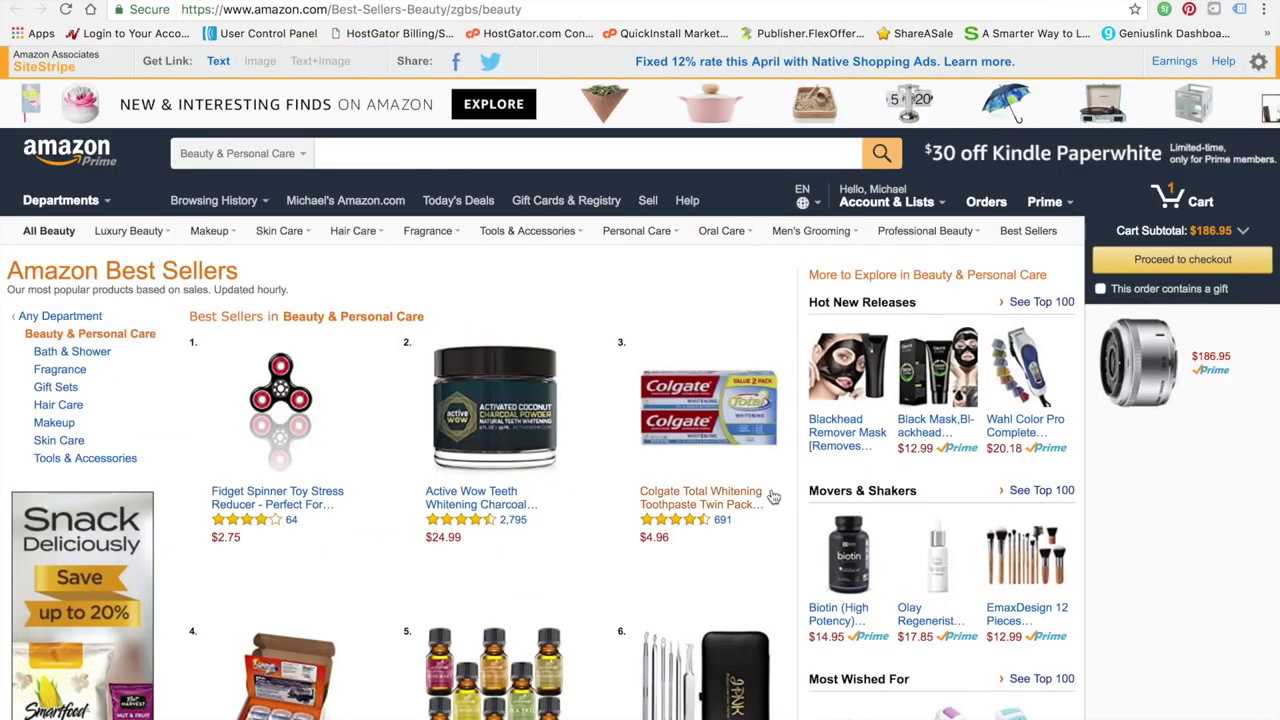
scroll(578, 648, "down", 5)
scroll(578, 646, "down", 7)
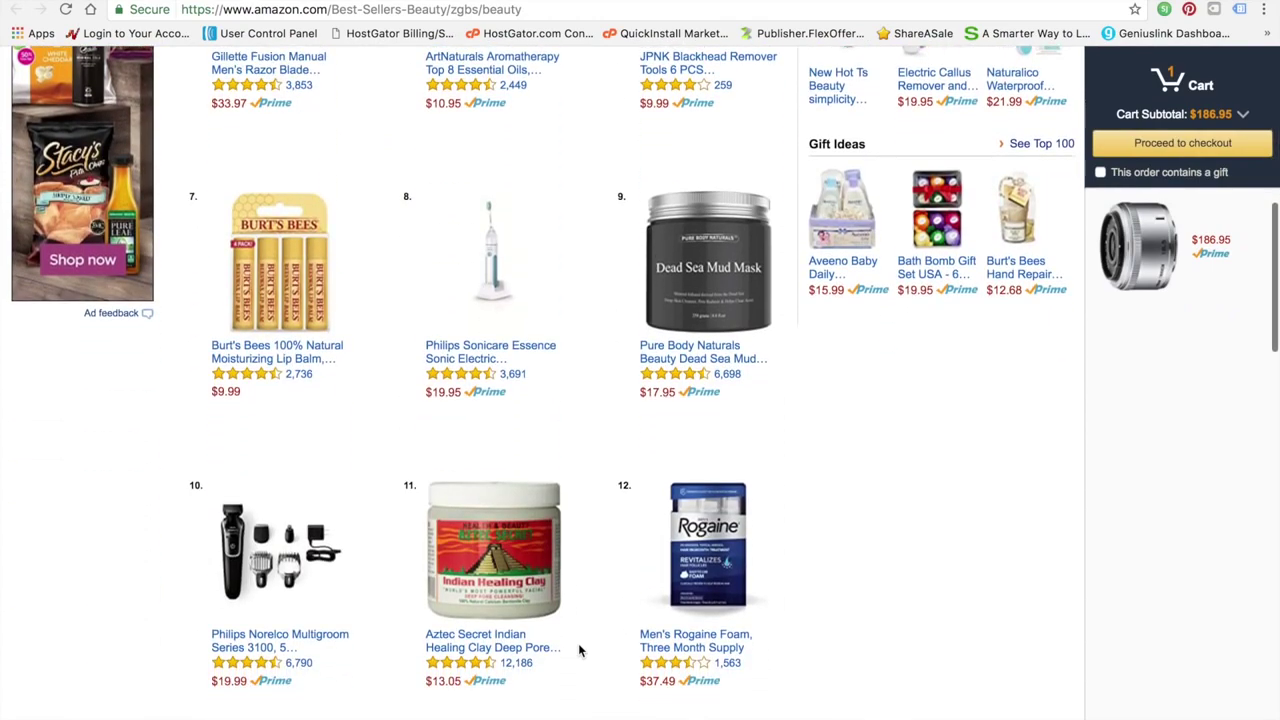
scroll(578, 650, "up", 8)
scroll(578, 650, "up", 5)
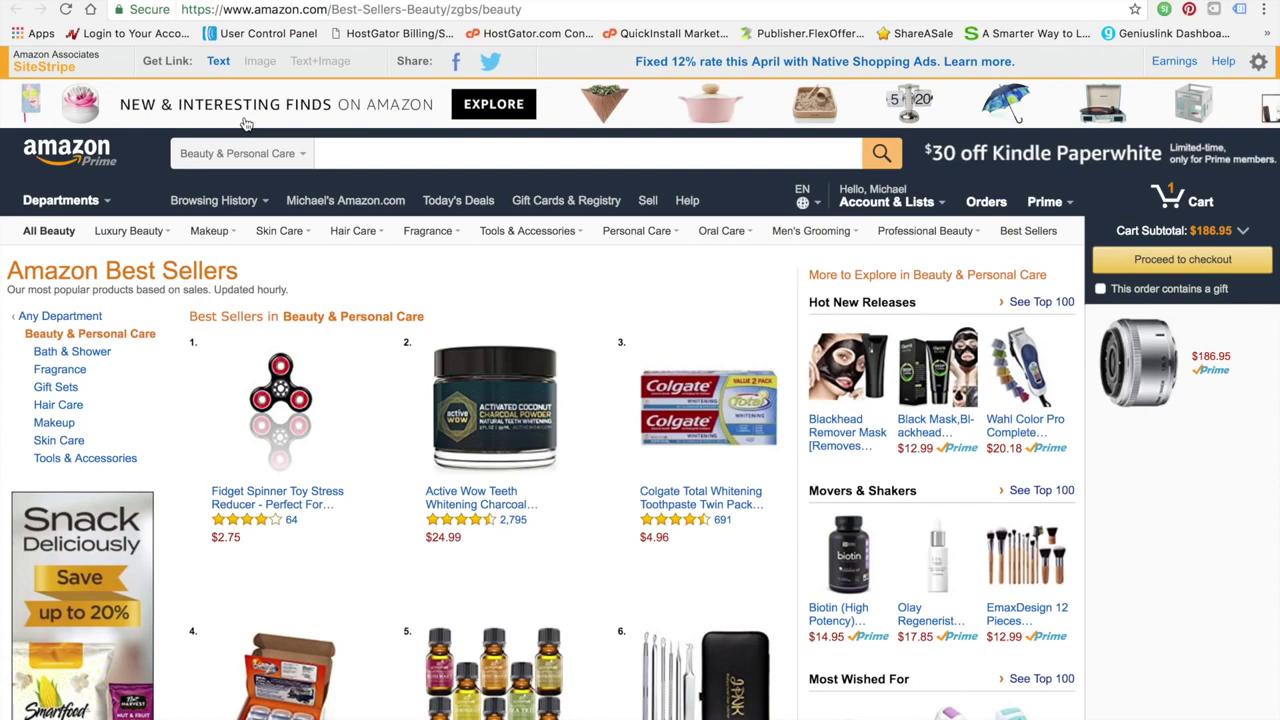
scroll(537, 472, "down", 2)
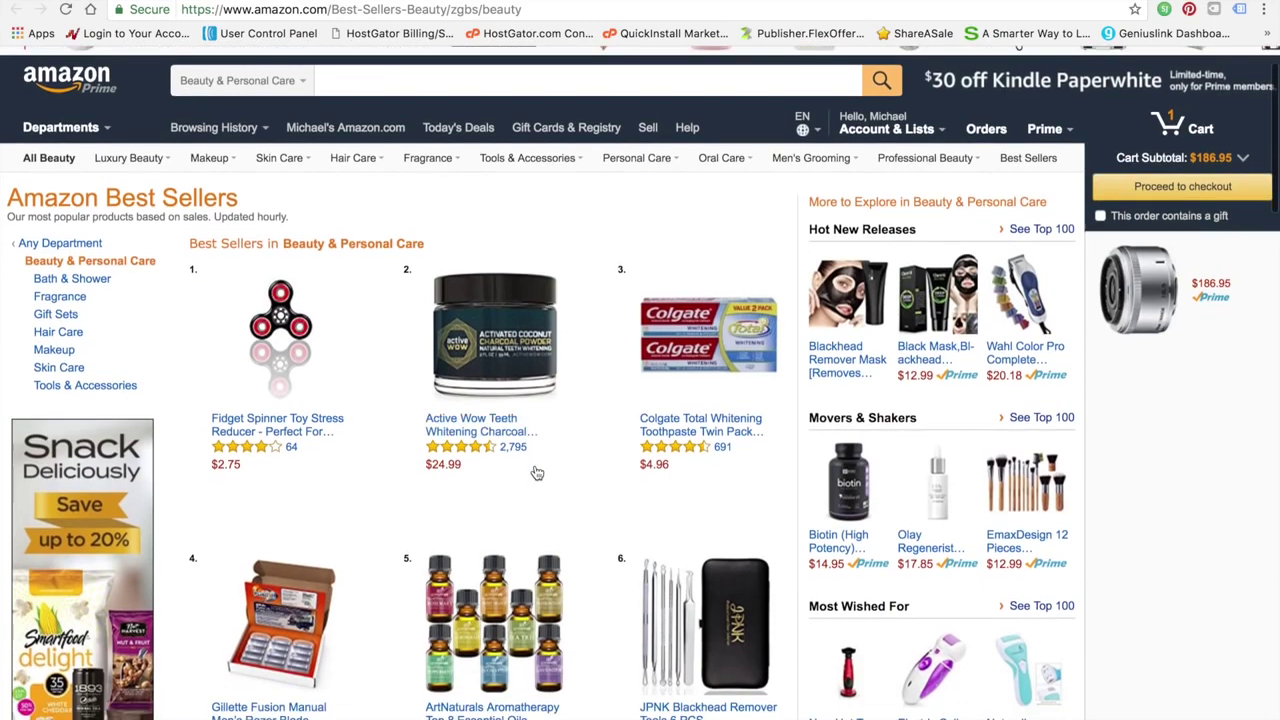
scroll(537, 472, "down", 5)
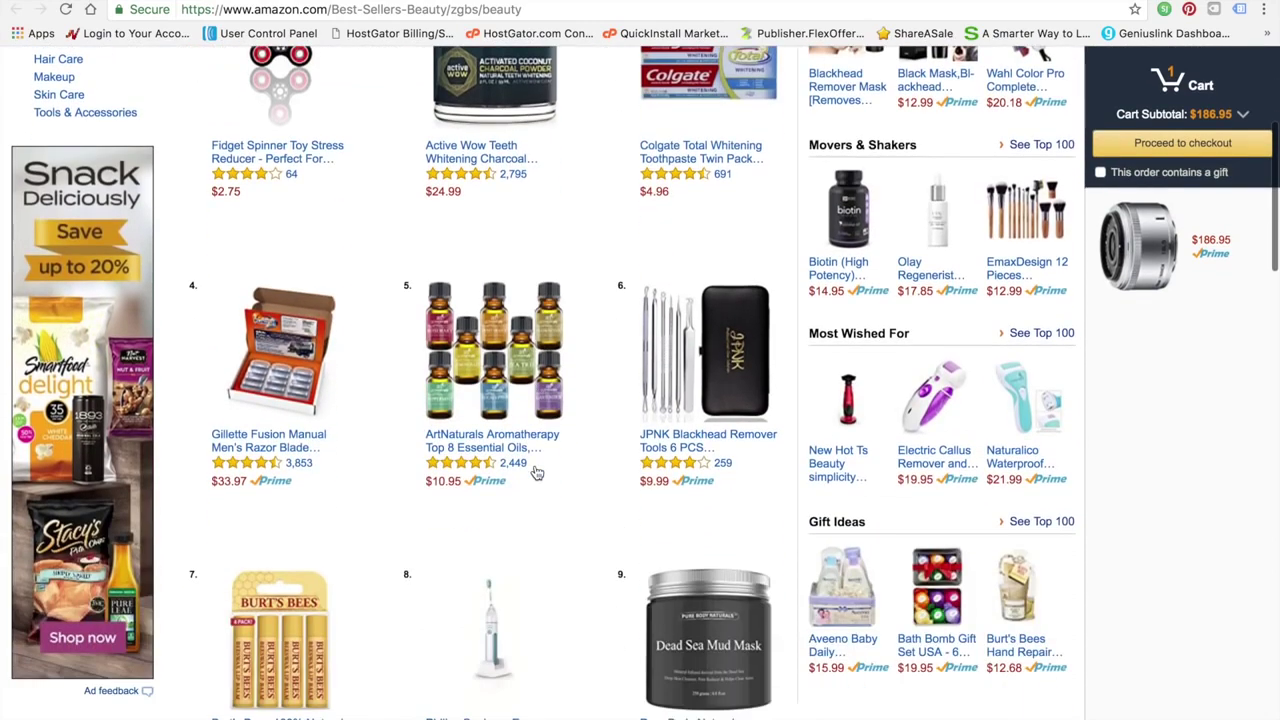
scroll(537, 472, "down", 1)
scroll(537, 472, "up", 8)
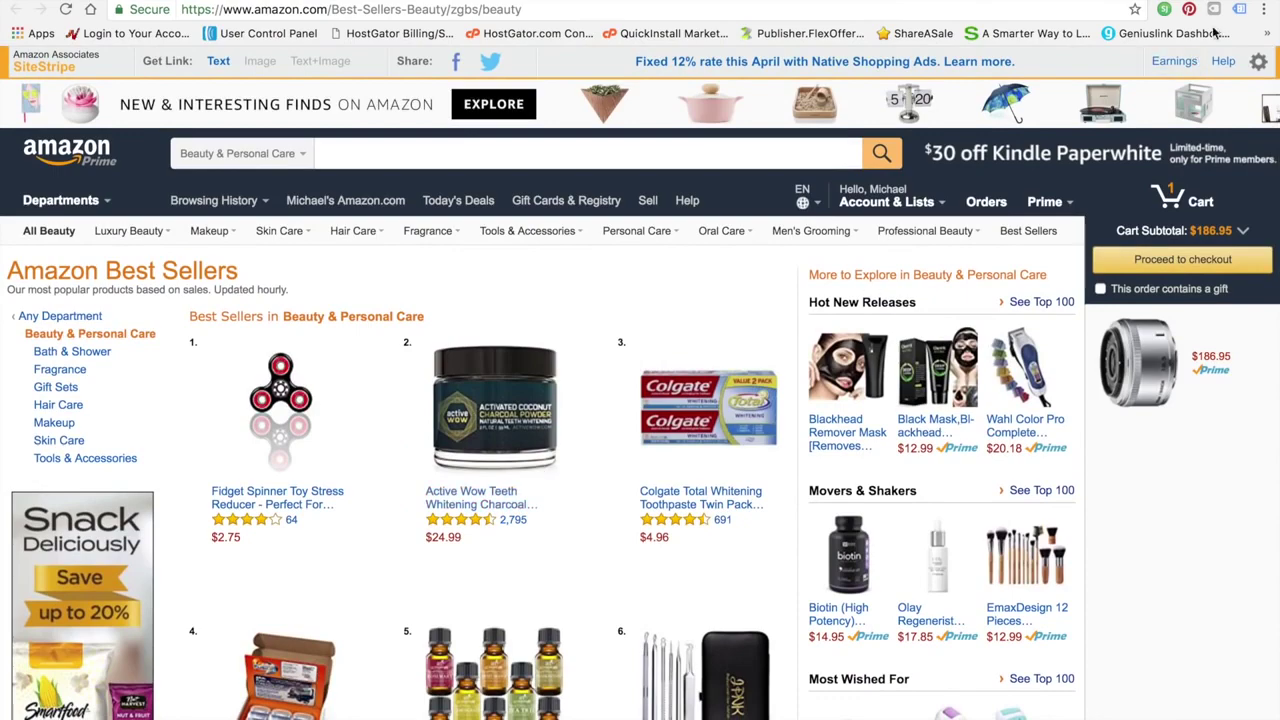
scroll(459, 502, "down", 5)
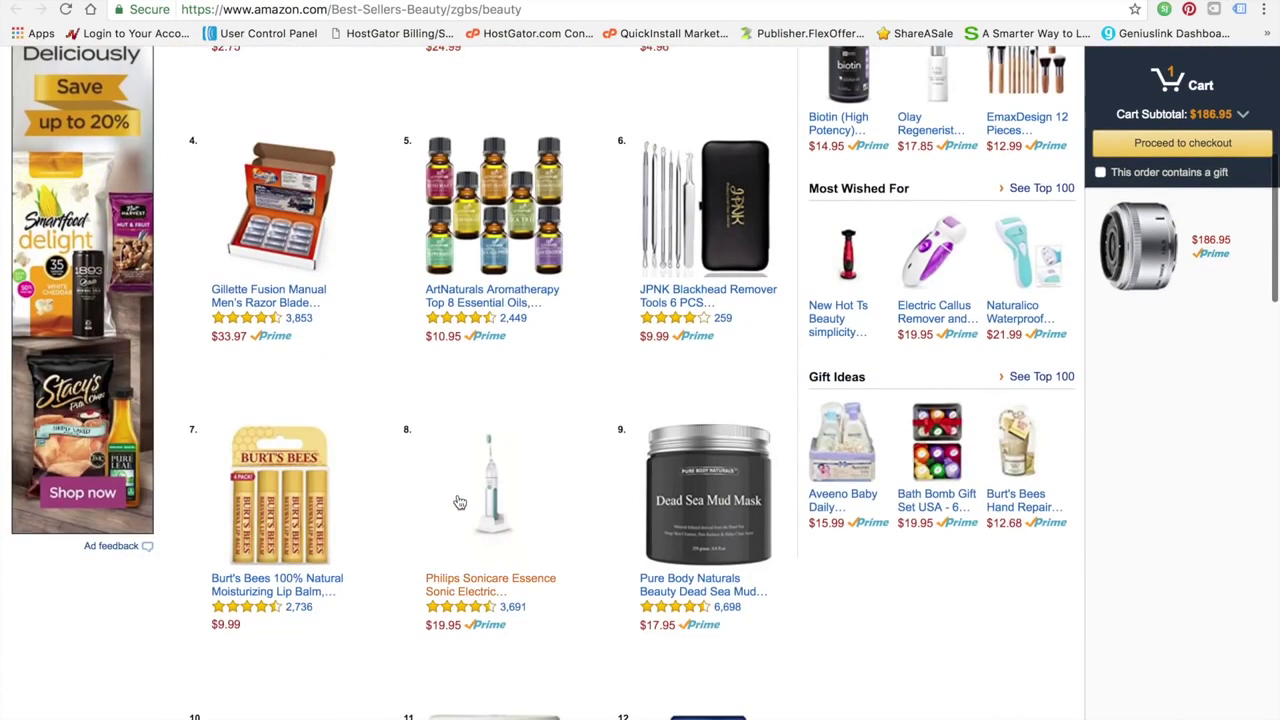
scroll(459, 502, "down", 3)
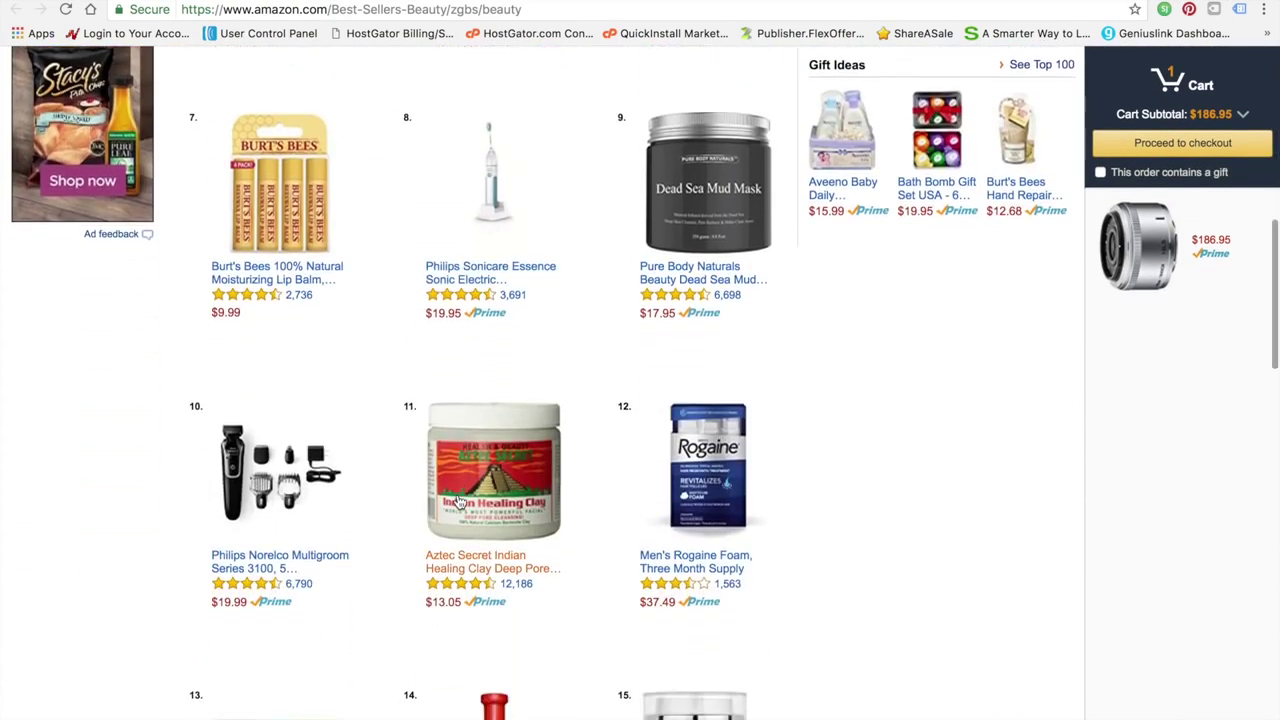
scroll(459, 502, "down", 2)
scroll(459, 502, "up", 8)
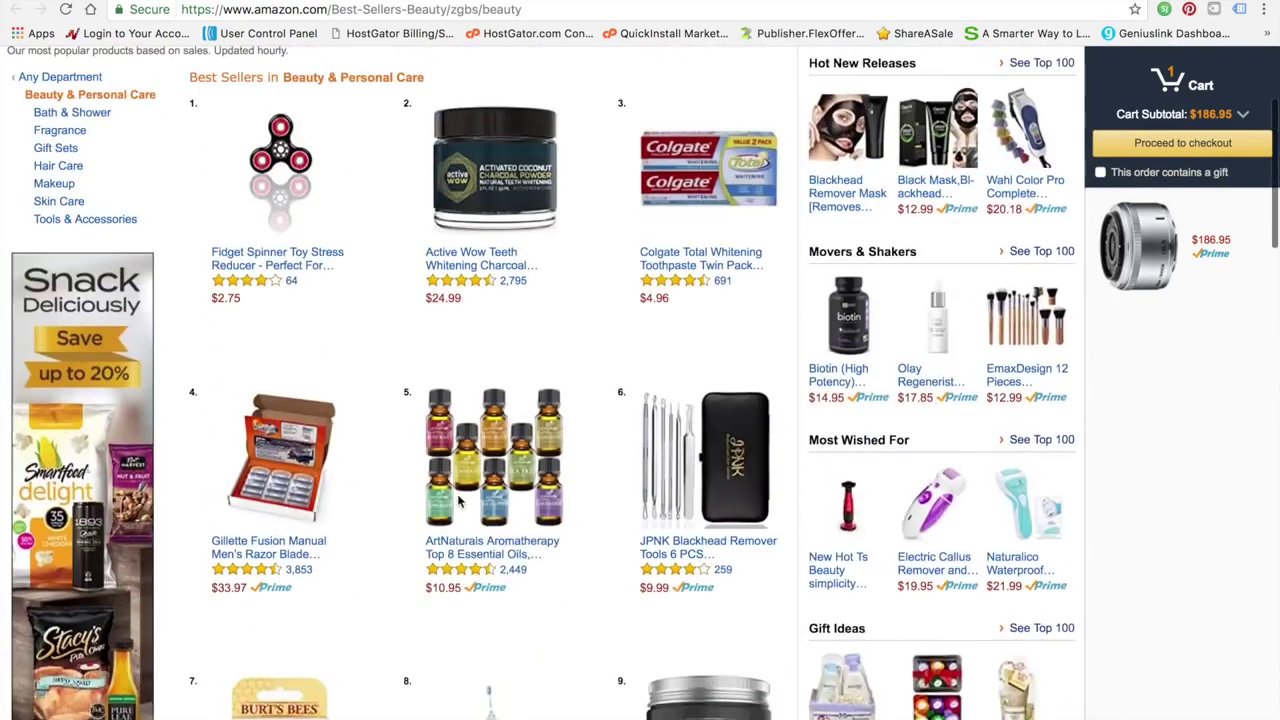
scroll(459, 502, "up", 1)
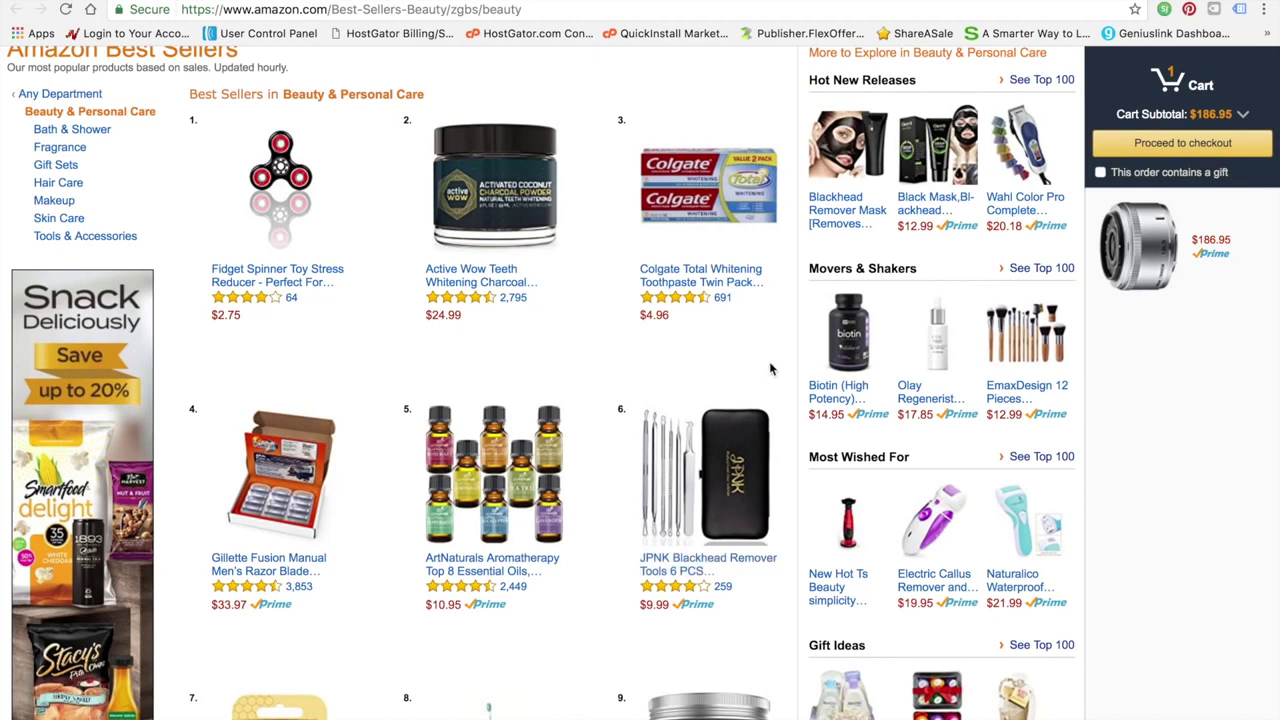
scroll(534, 358, "up", 3)
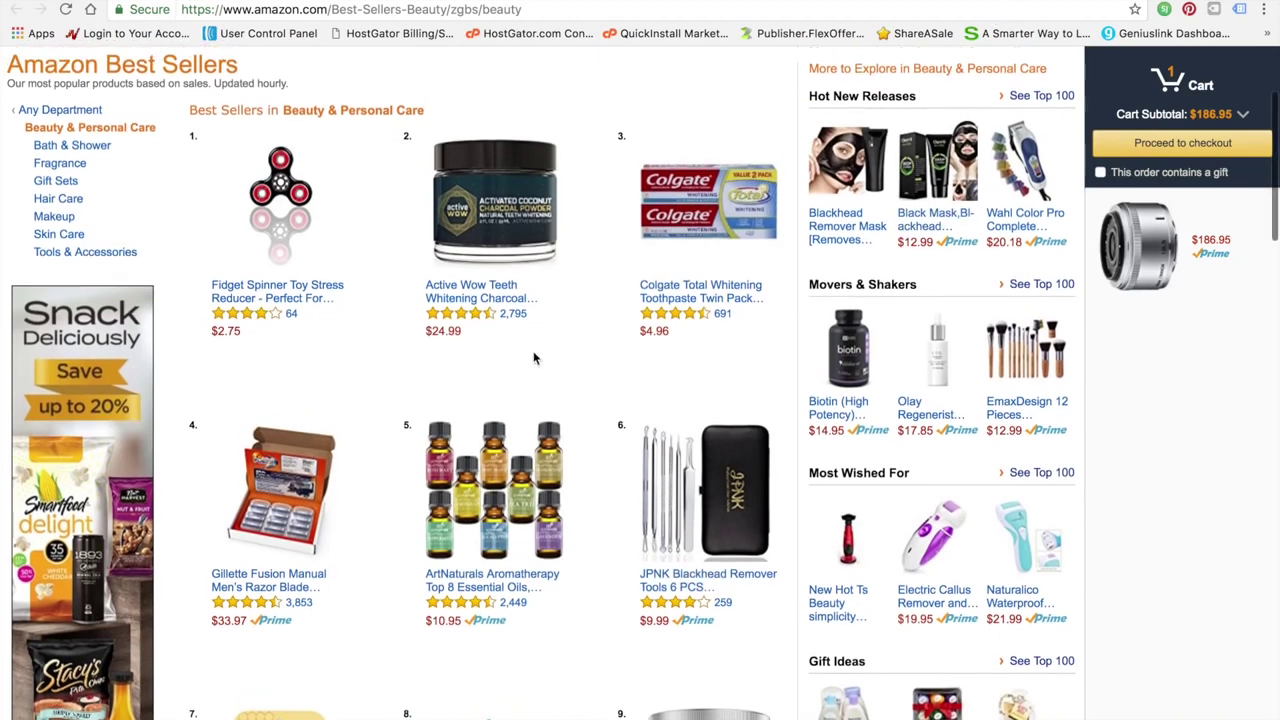
scroll(534, 358, "up", 1)
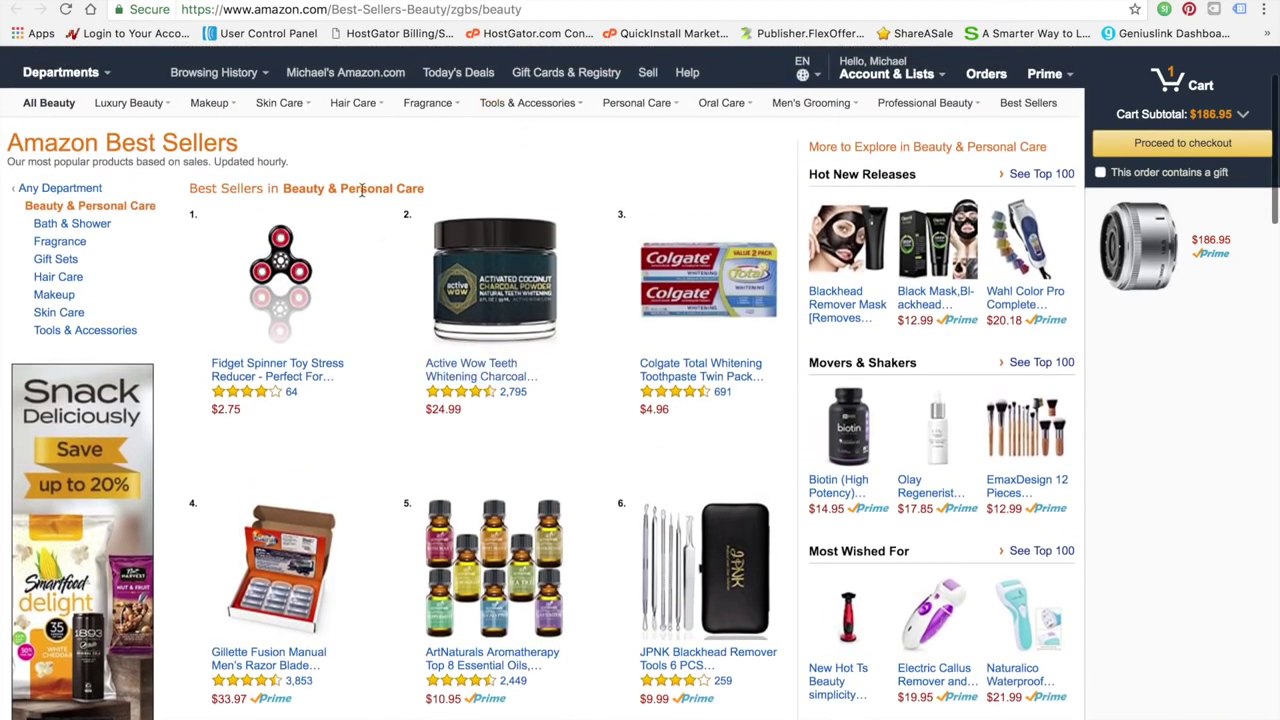
scroll(362, 190, "up", 4)
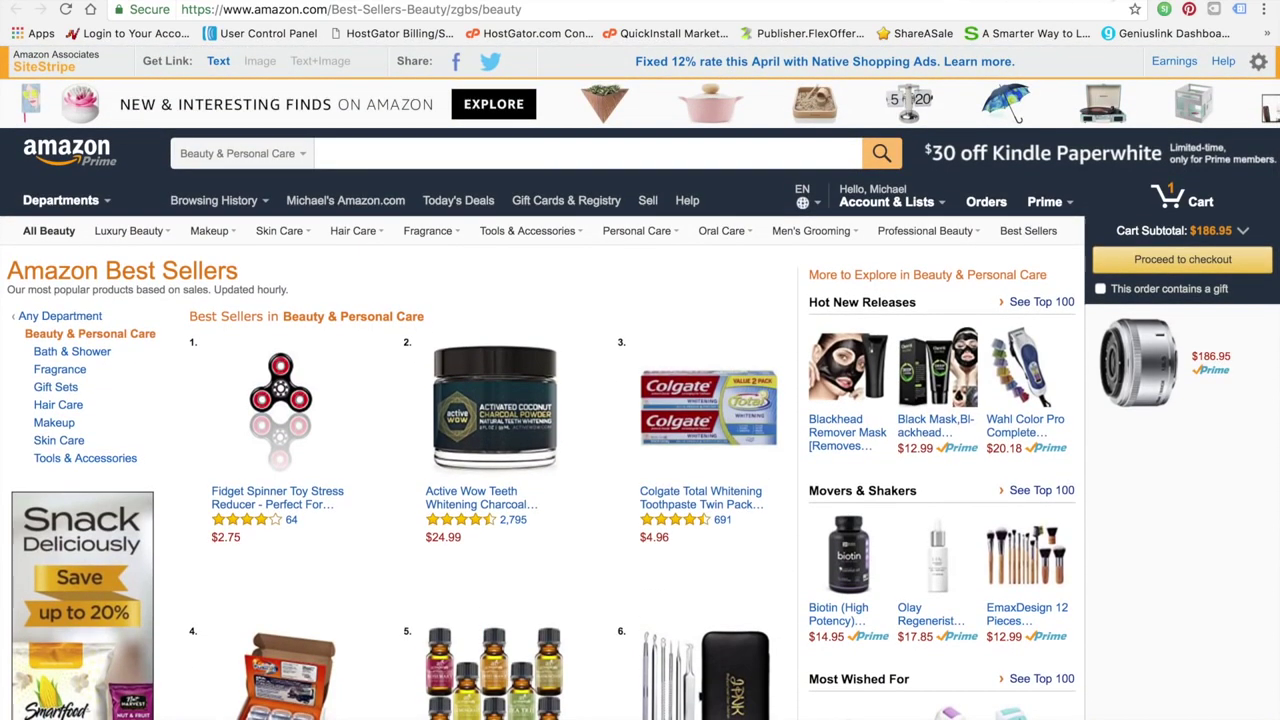
left_click(1010, 1)
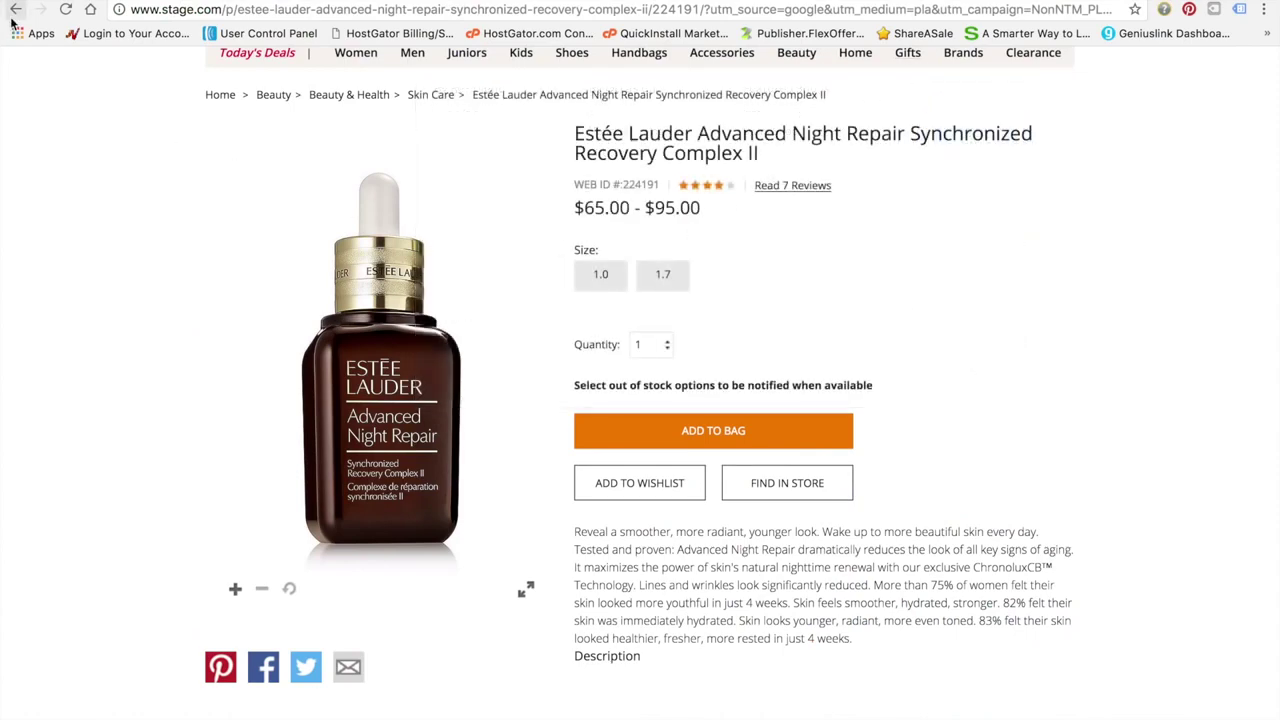
left_click(16, 10)
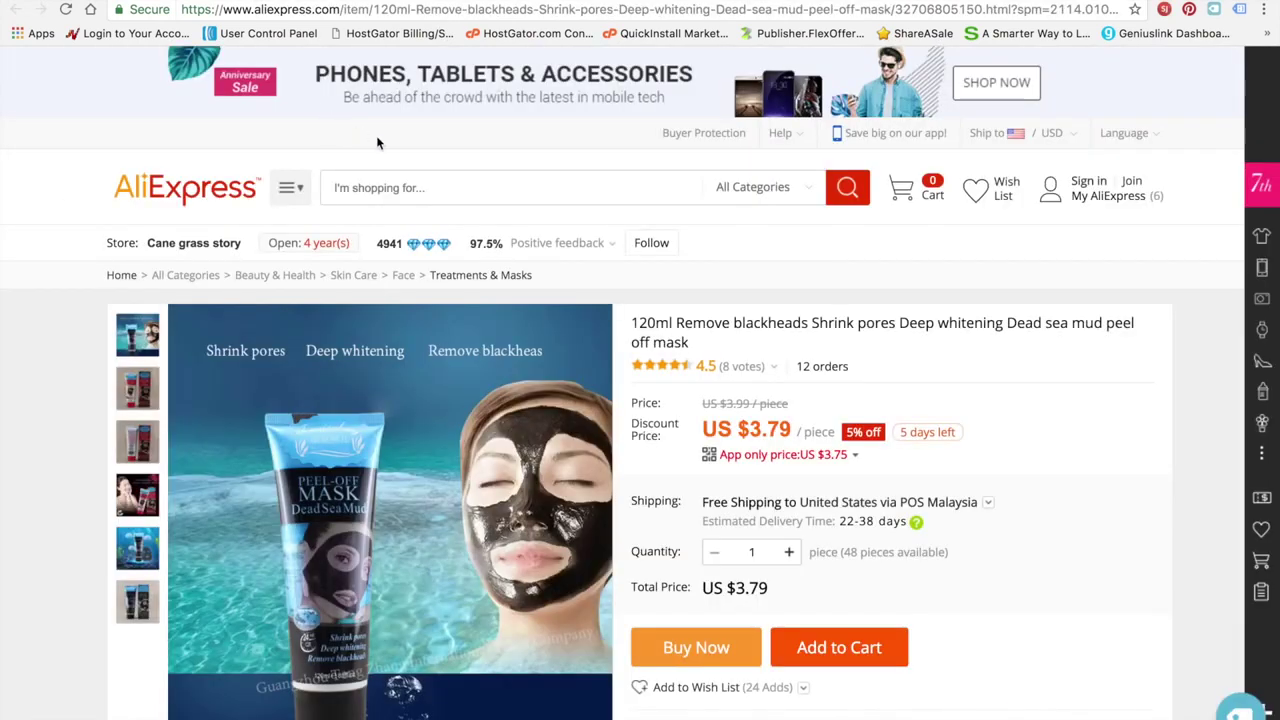
Search AliExpress for facial exfoliating cream and scroll the results
left_click(433, 186)
type("facial repair")
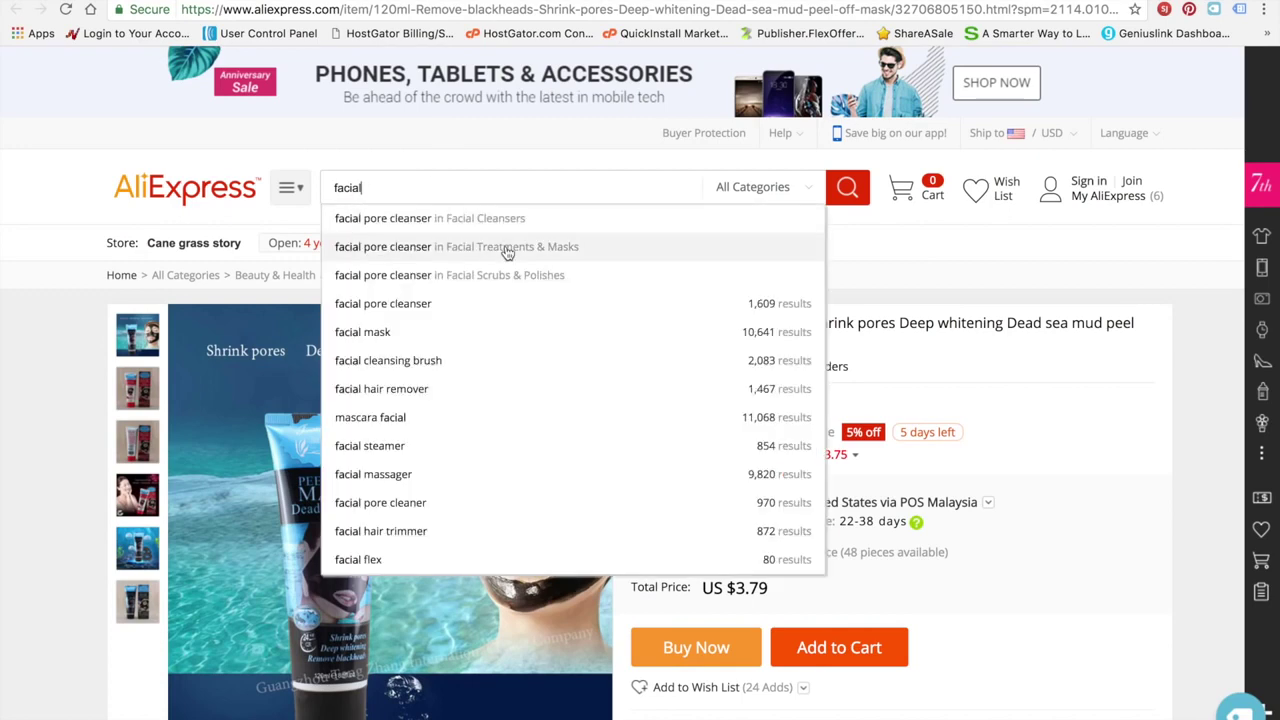
type("ex")
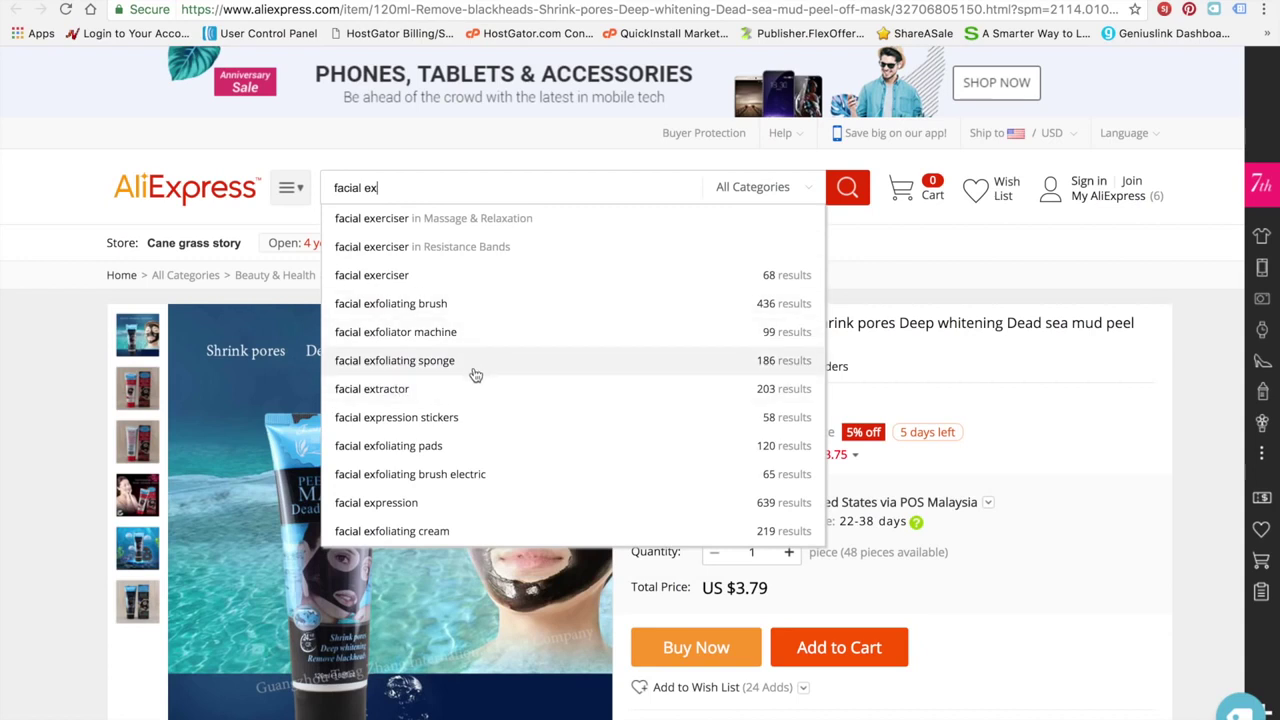
left_click(461, 530)
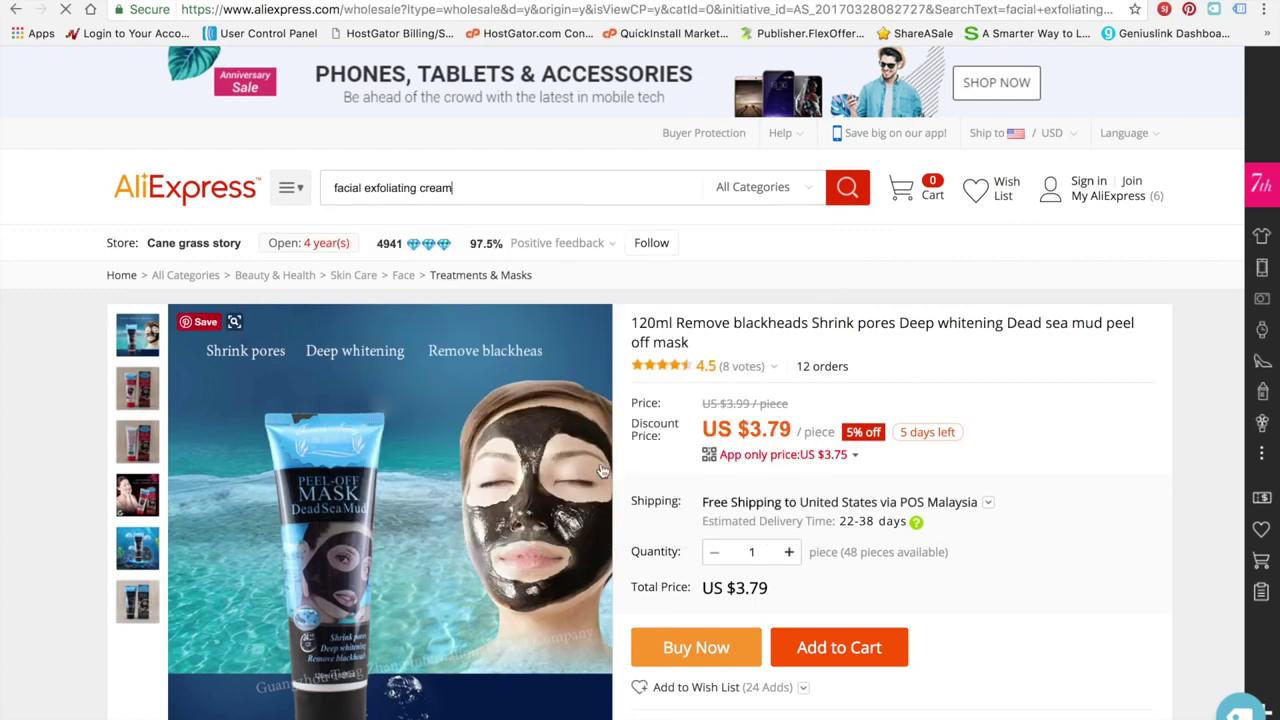
scroll(471, 642, "down", 1)
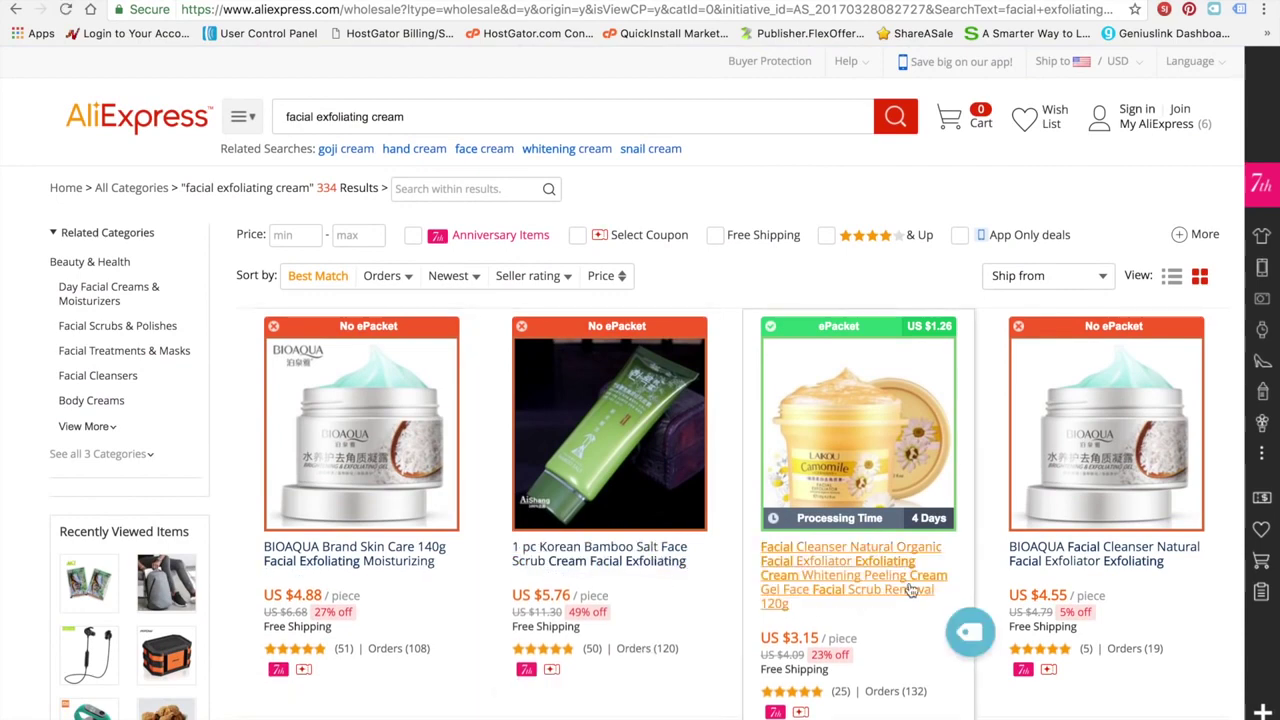
scroll(909, 590, "down", 1)
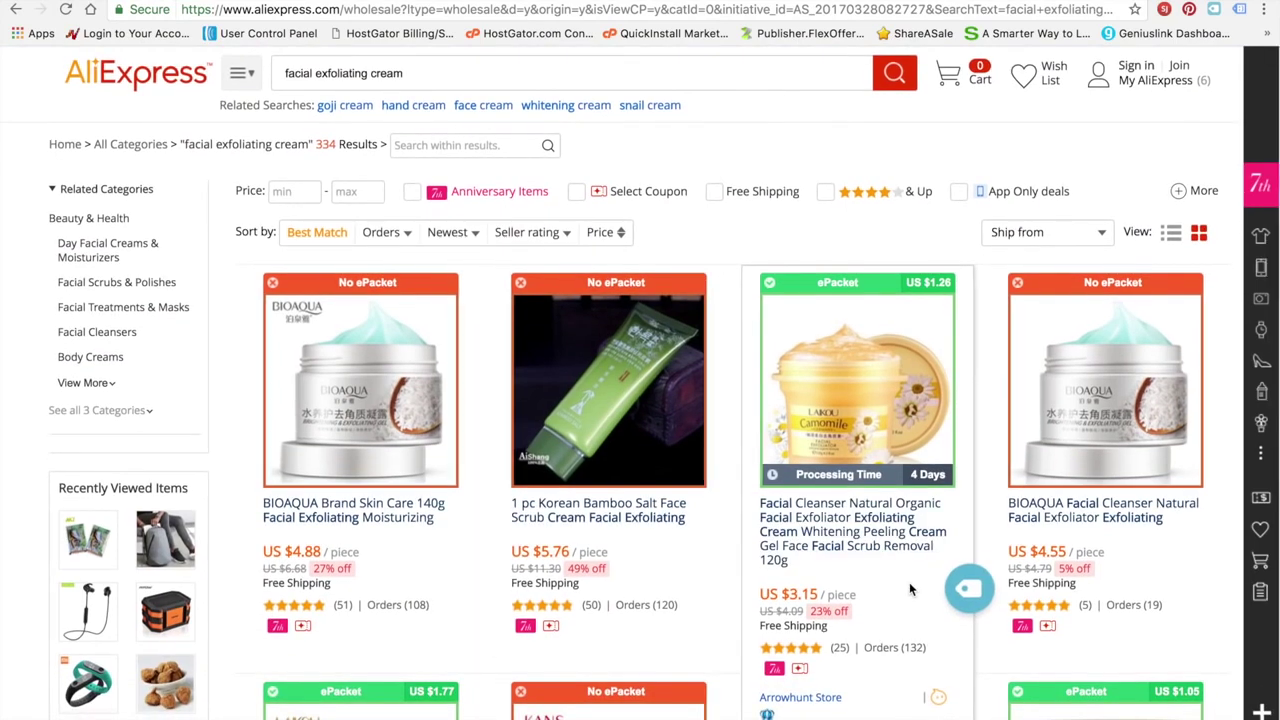
scroll(909, 590, "down", 1)
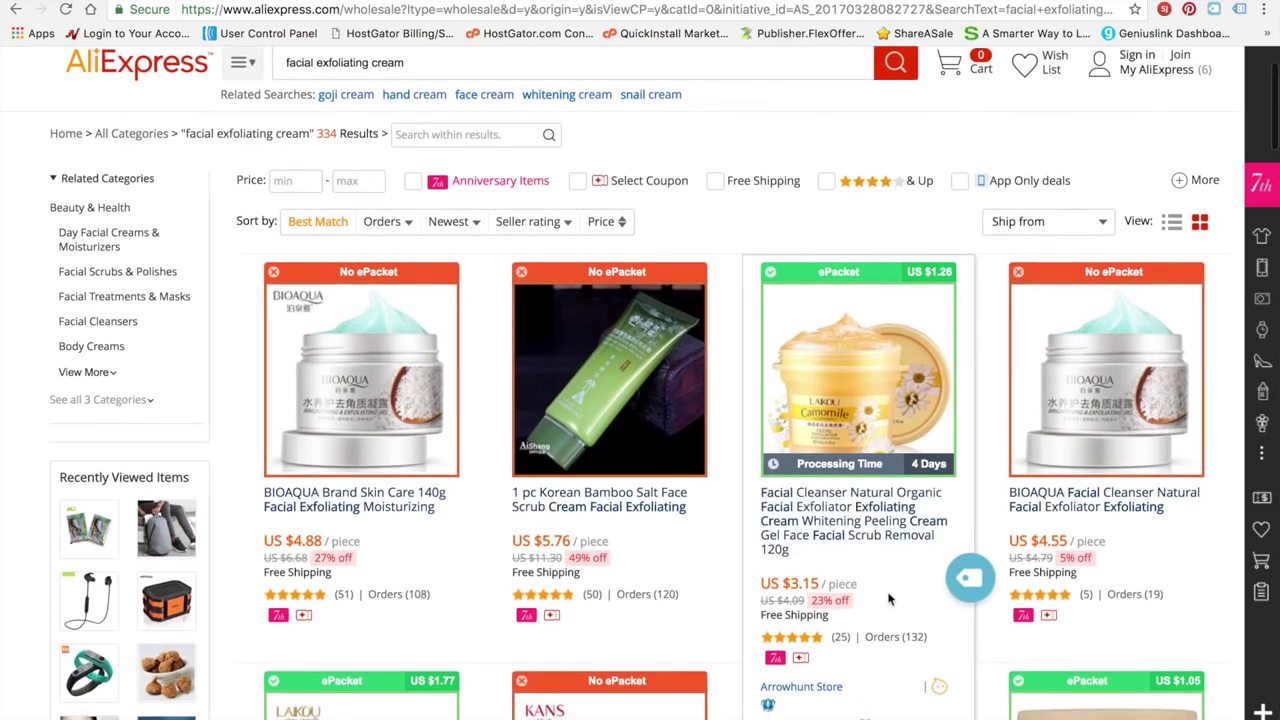
scroll(895, 595, "down", 8)
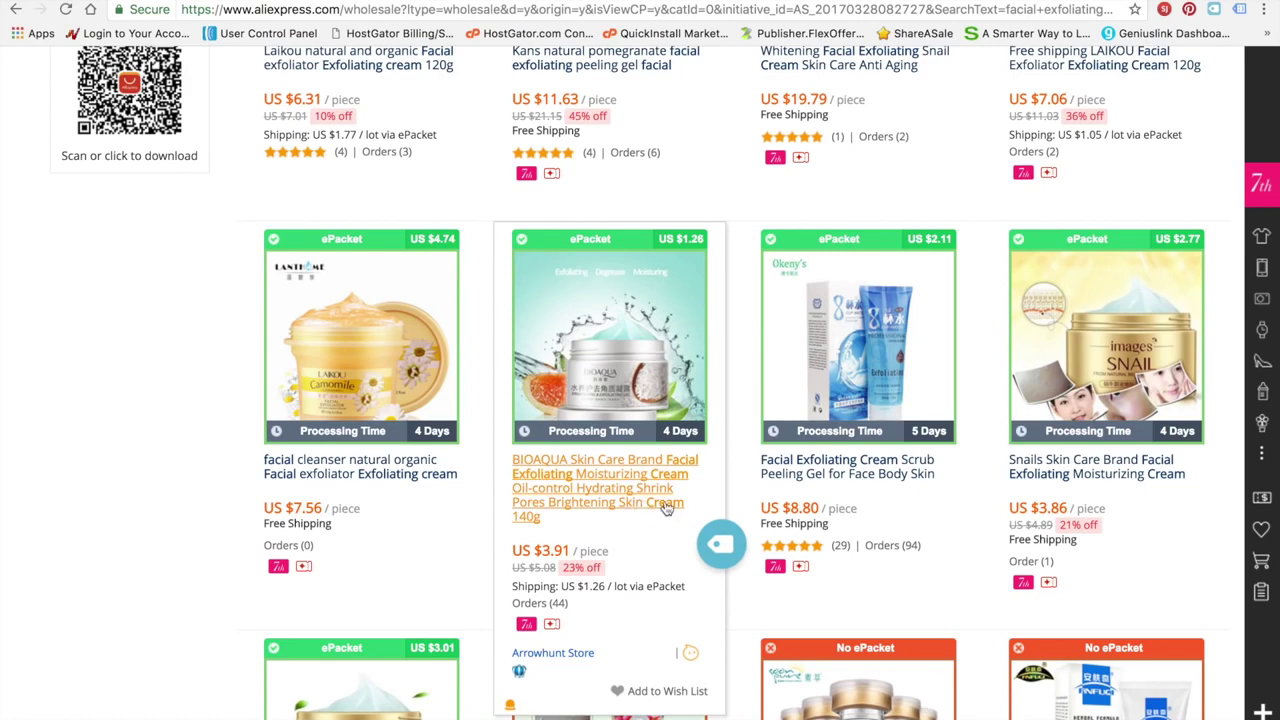
Import the US $3.91 BIOAQUA exfoliating moisturizing cream into Oberlo and close its page
left_click(628, 490)
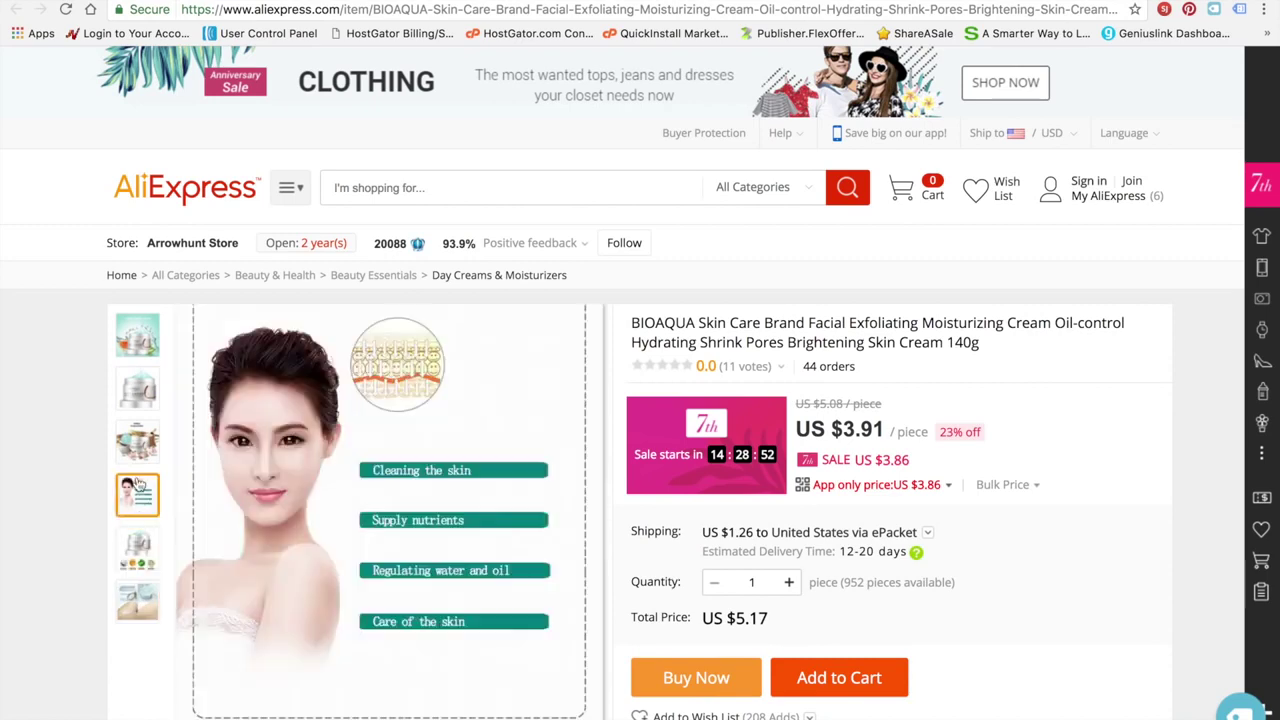
scroll(70, 463, "down", 3)
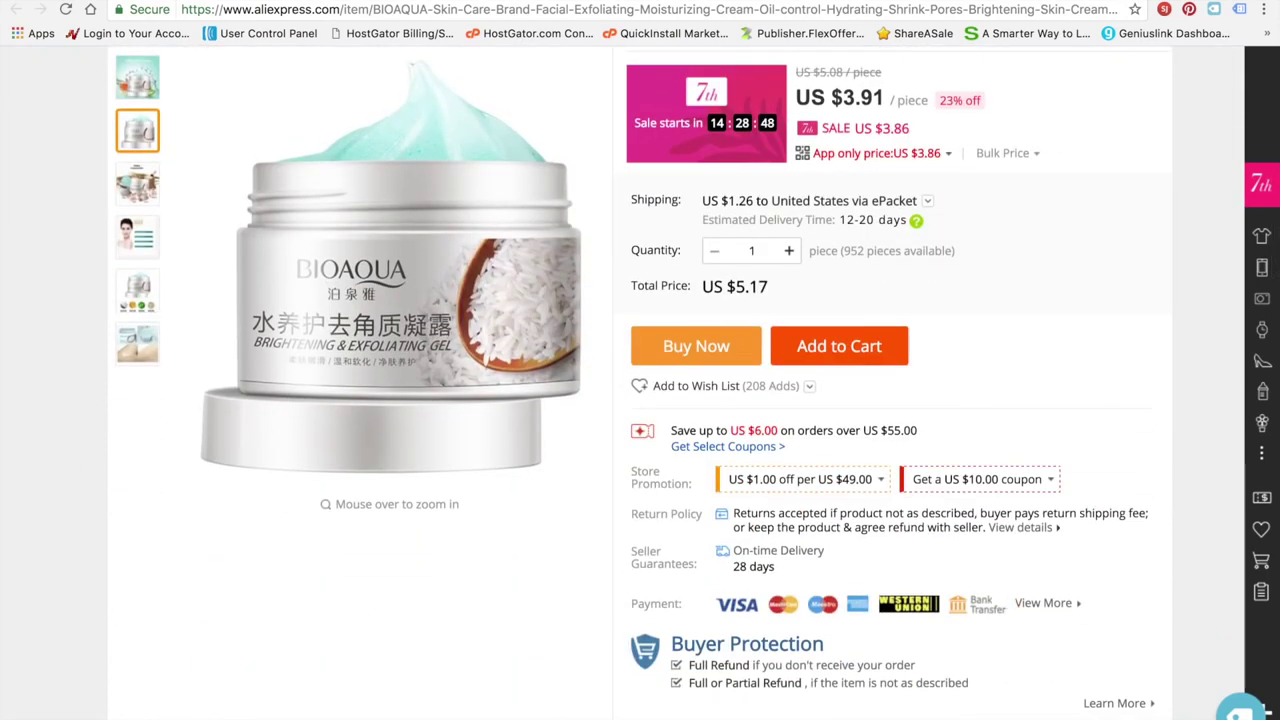
left_click(1242, 709)
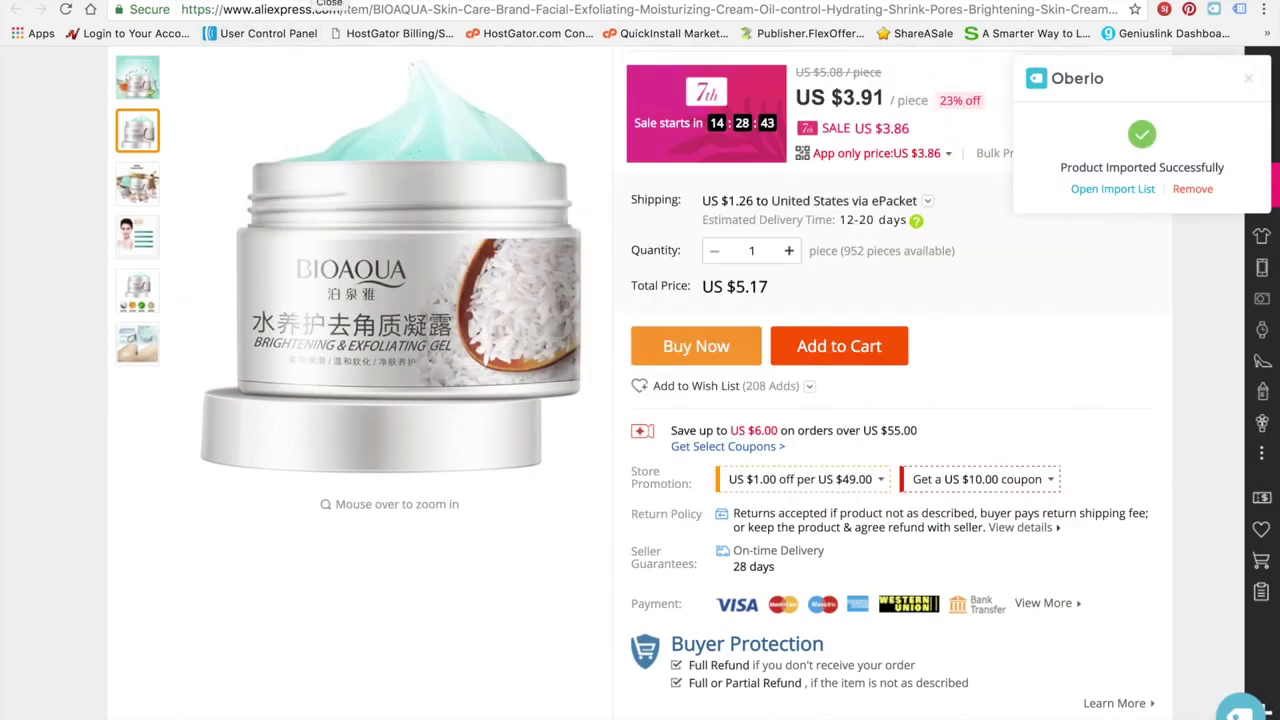
left_click(328, 1)
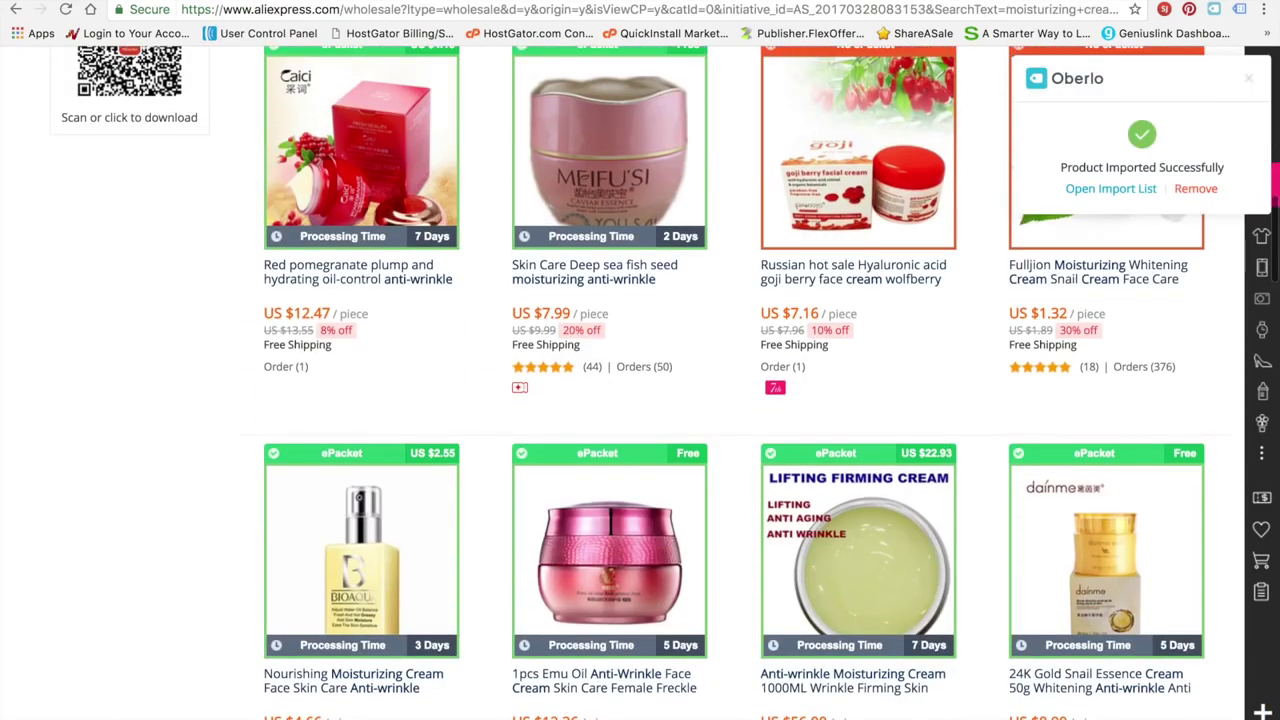
Clear the fitness bands search query on AliExpress, then bring up the Mission Control spaces overview
left_click(376, 1)
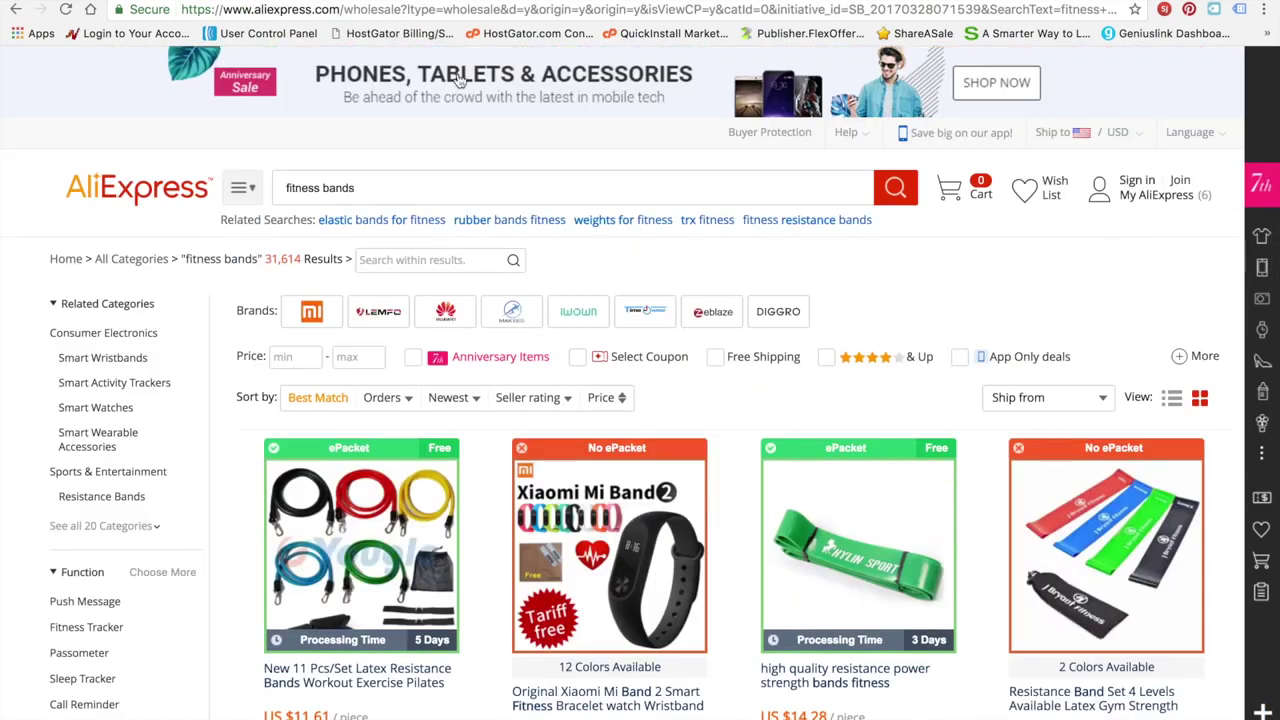
left_click(492, 192)
triple_click(333, 187)
key("BackSpace")
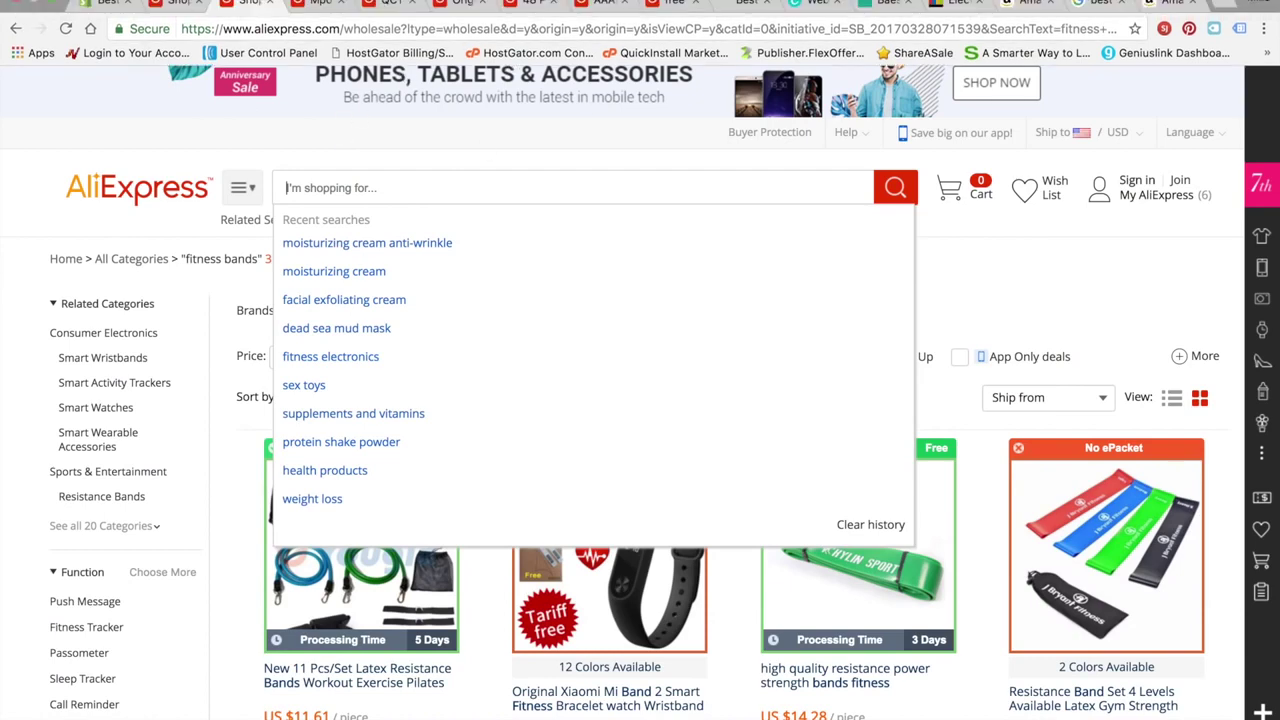
key("ctrl+Up")
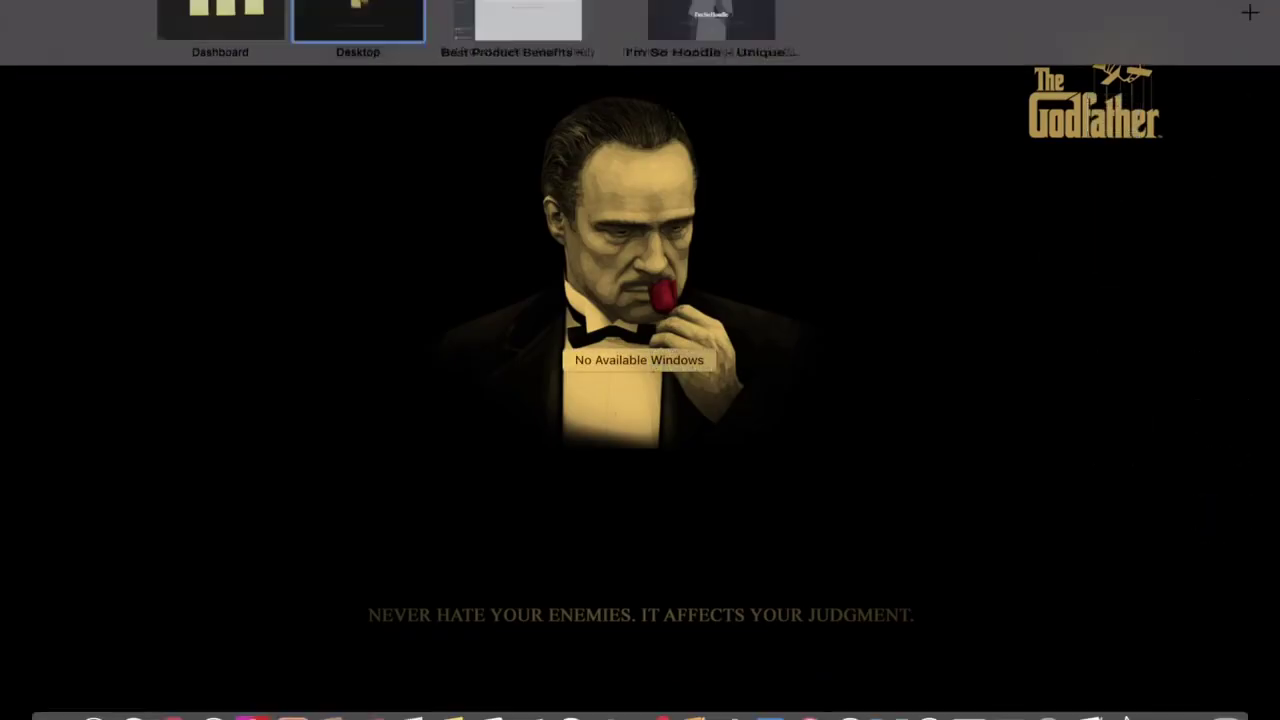
Switch to the desktop space holding the Best Product Benefits Shopify admin
left_click(507, 35)
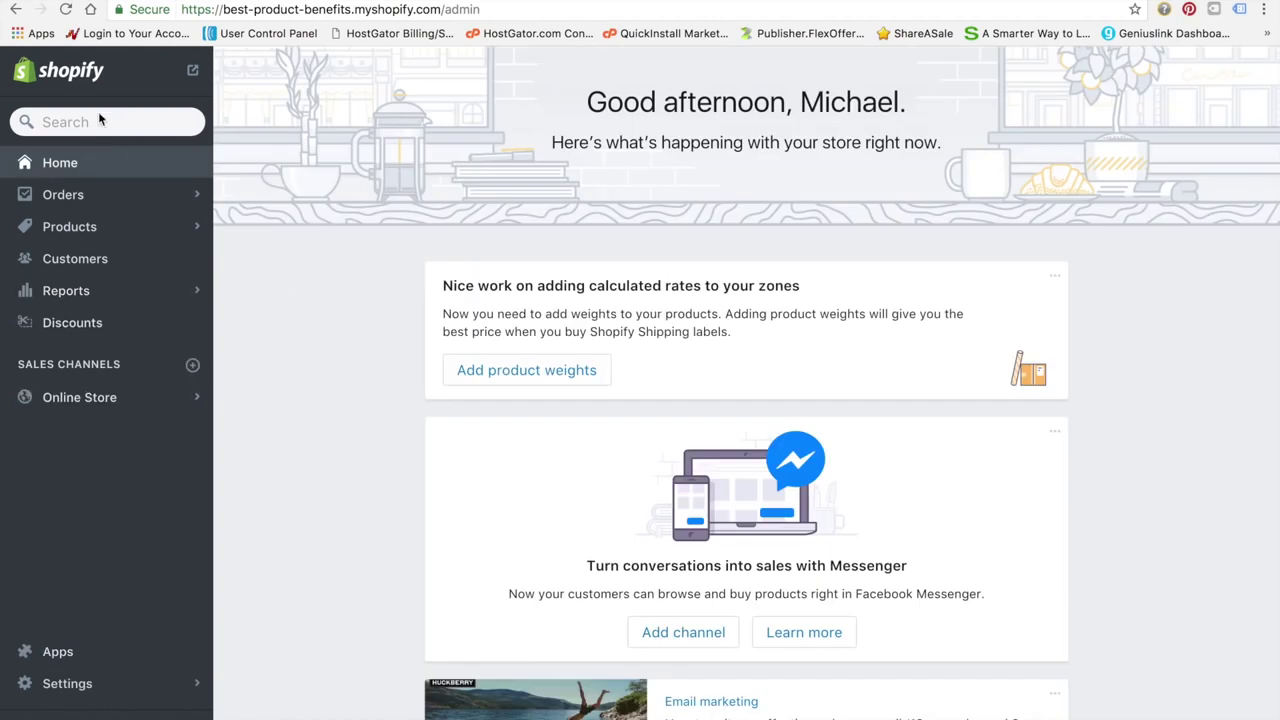
Select the storefront password in Online Store Preferences, then launch Safari from the desktop overview
left_click(108, 400)
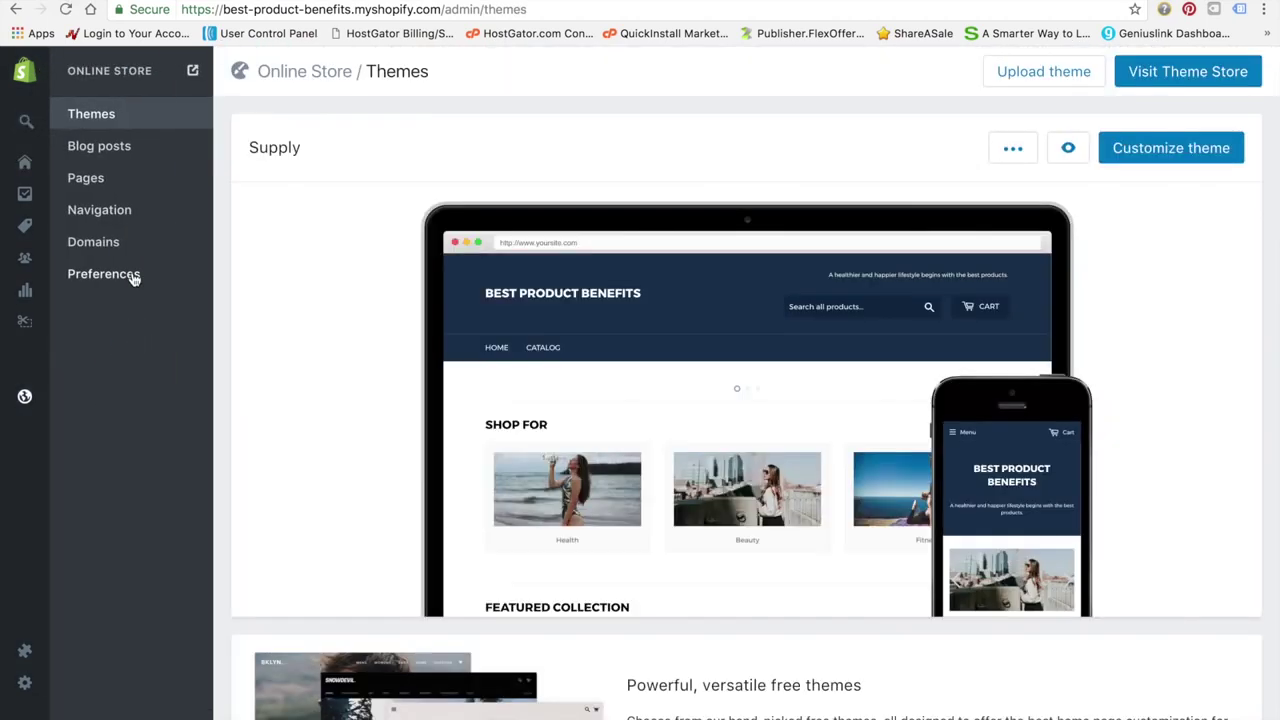
left_click(133, 278)
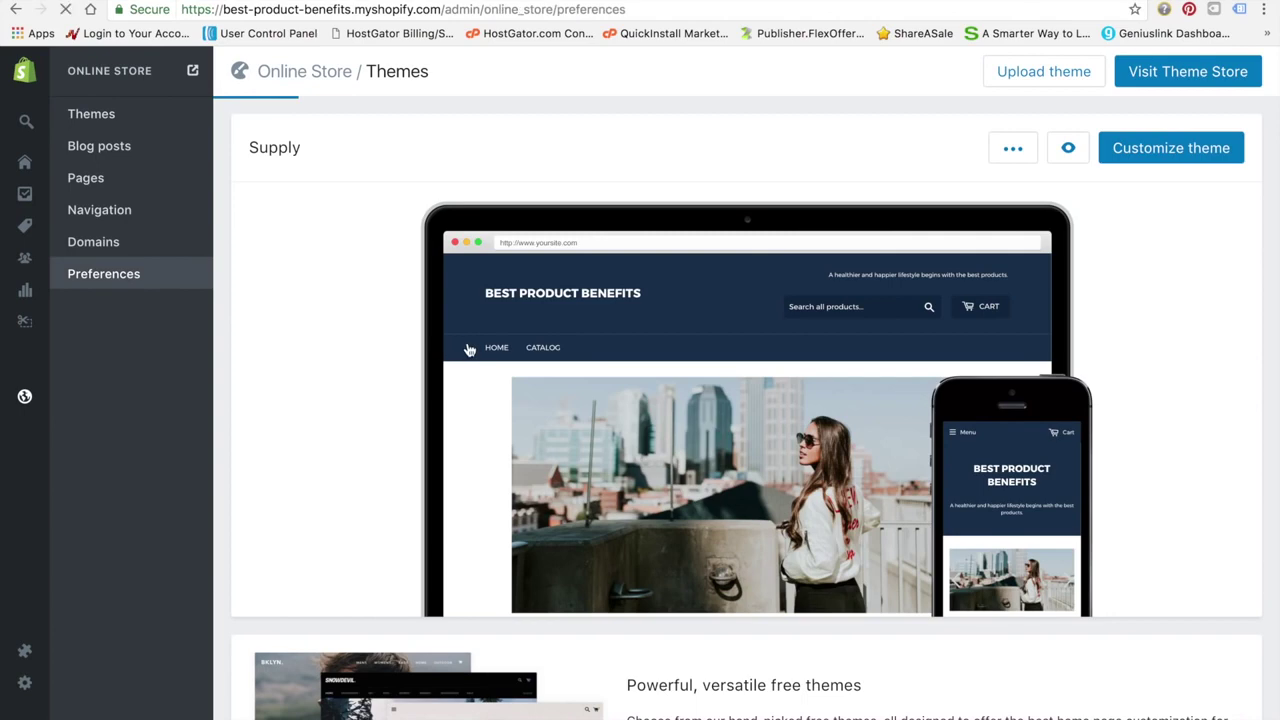
scroll(687, 486, "down", 5)
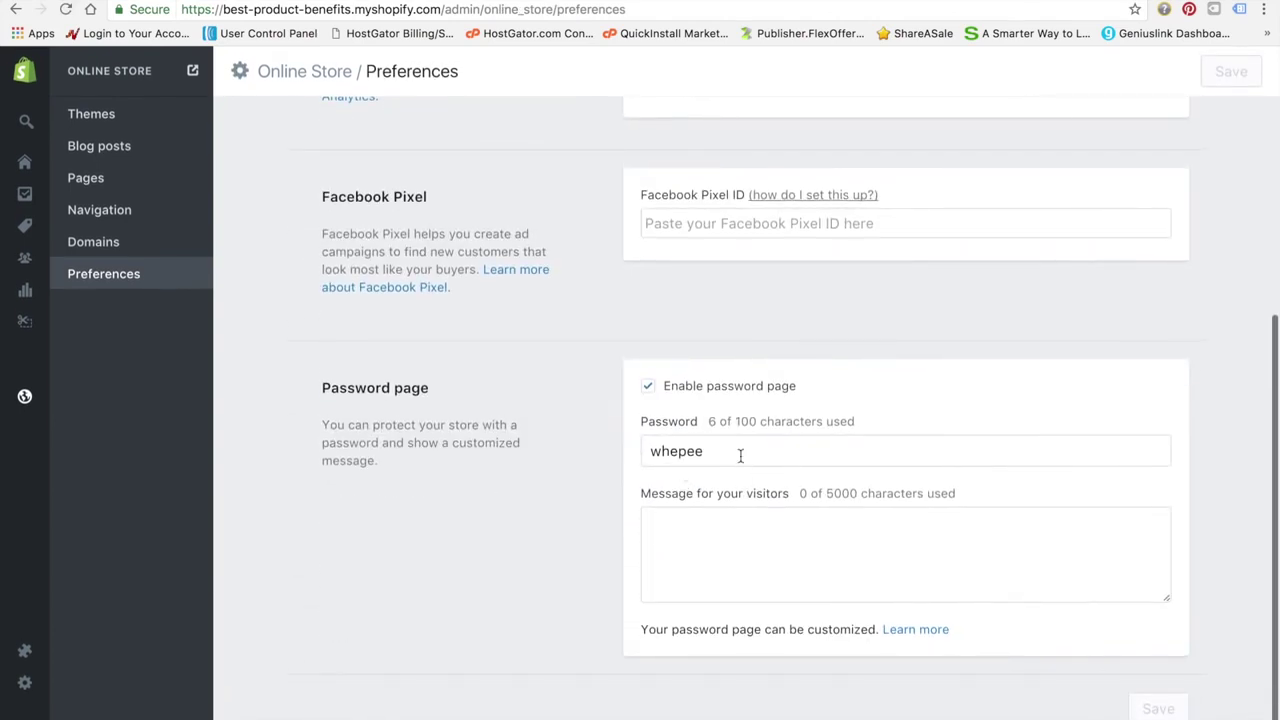
left_click_drag(765, 452, 586, 431)
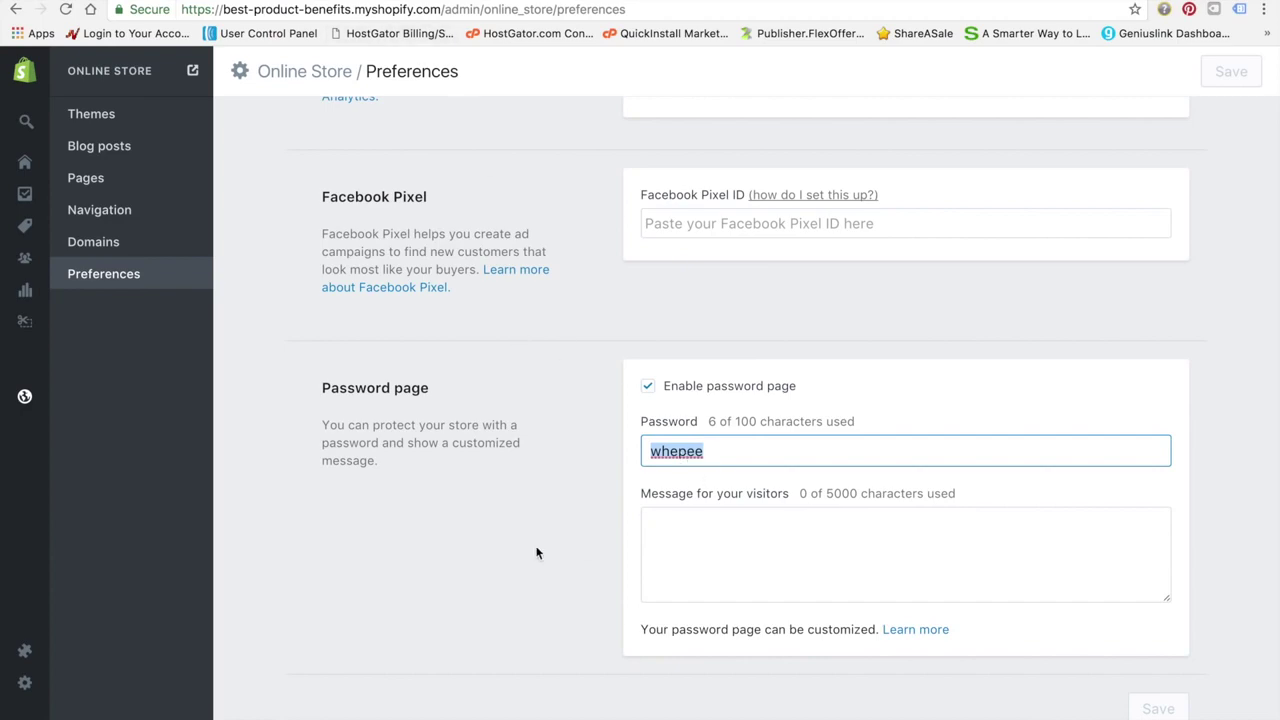
key("ctrl+Up")
left_click(213, 717)
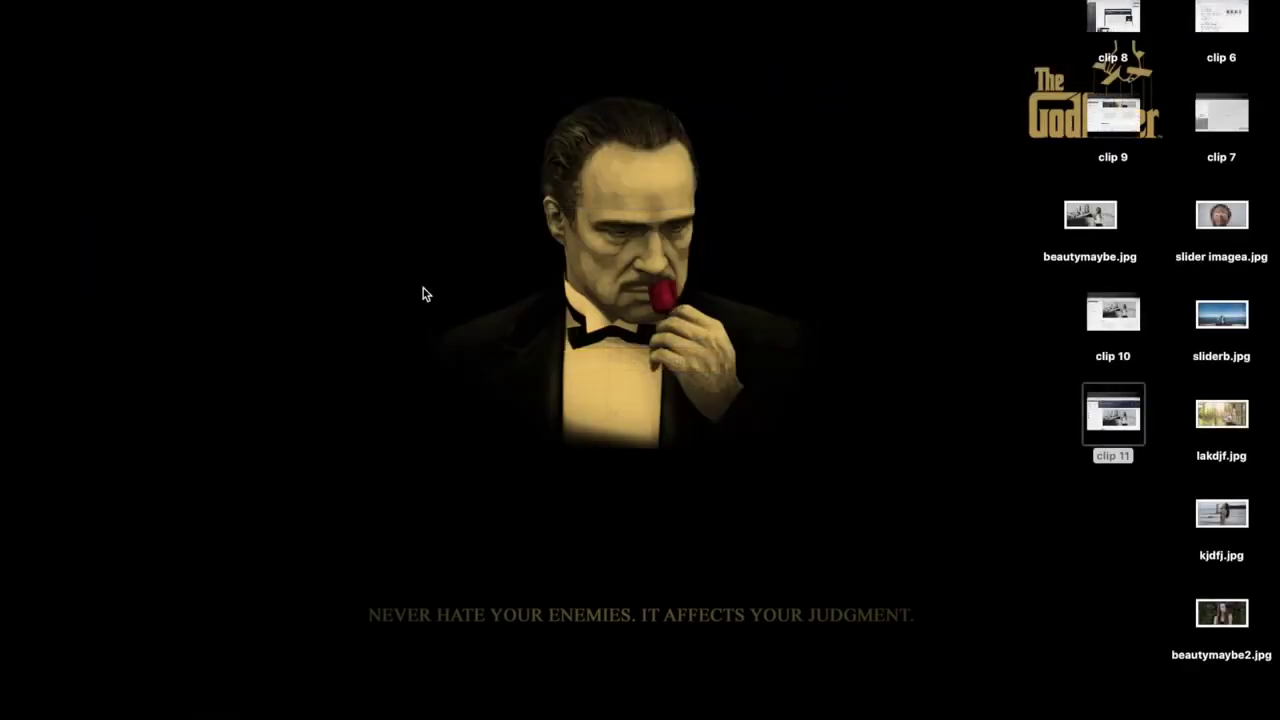
Open bestproductbenefits.com full-screen in Safari and enter it with the store password, not saving it
type("gestproductbenefits.com — Best Product Benefits")
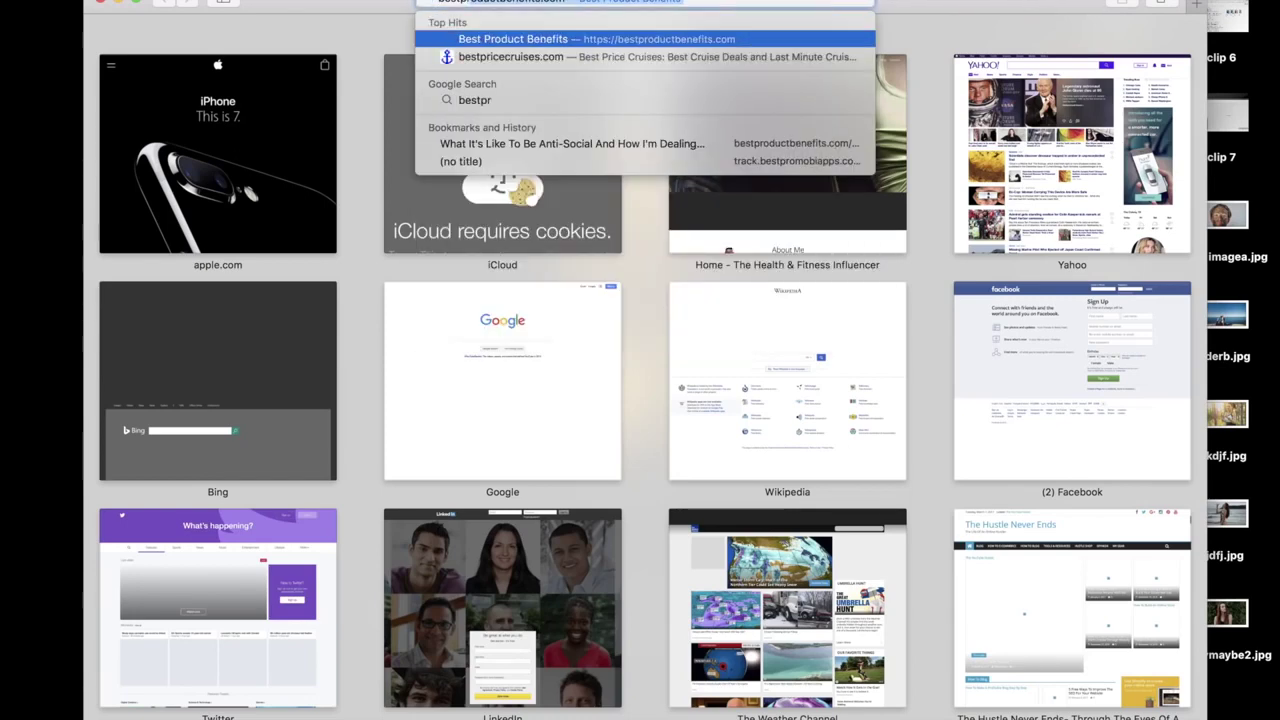
key("Return")
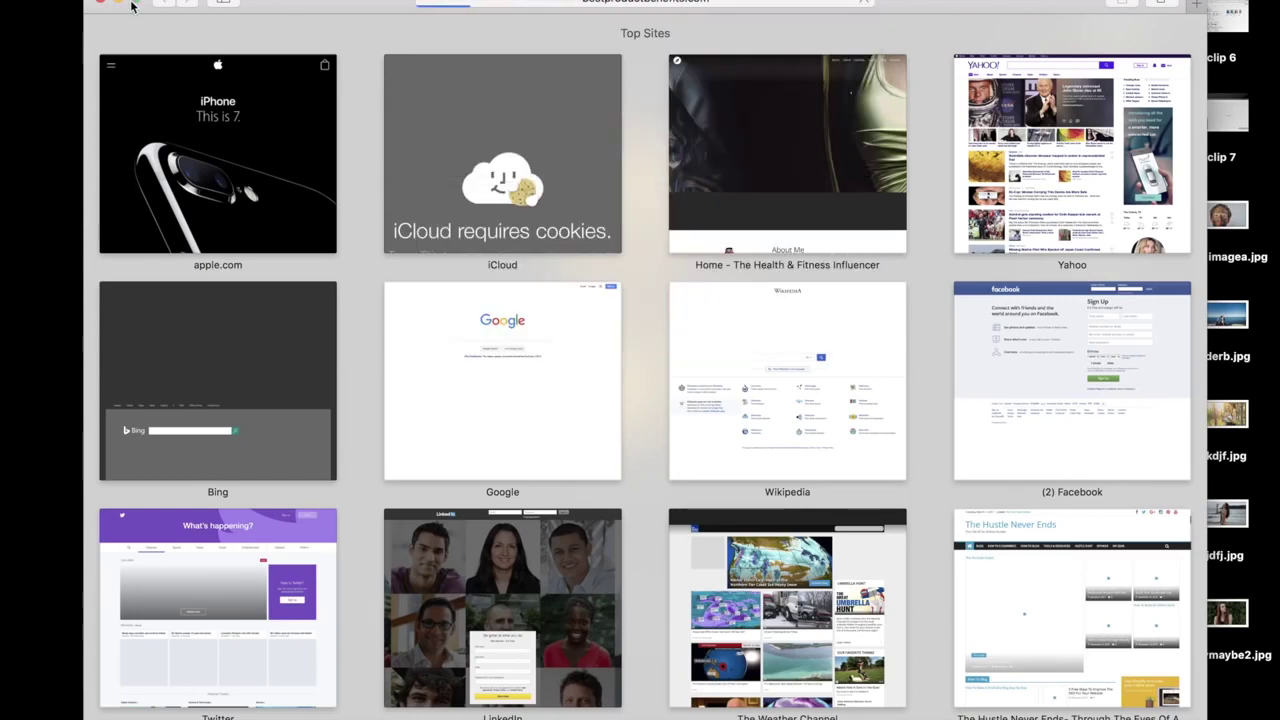
left_click(138, 3)
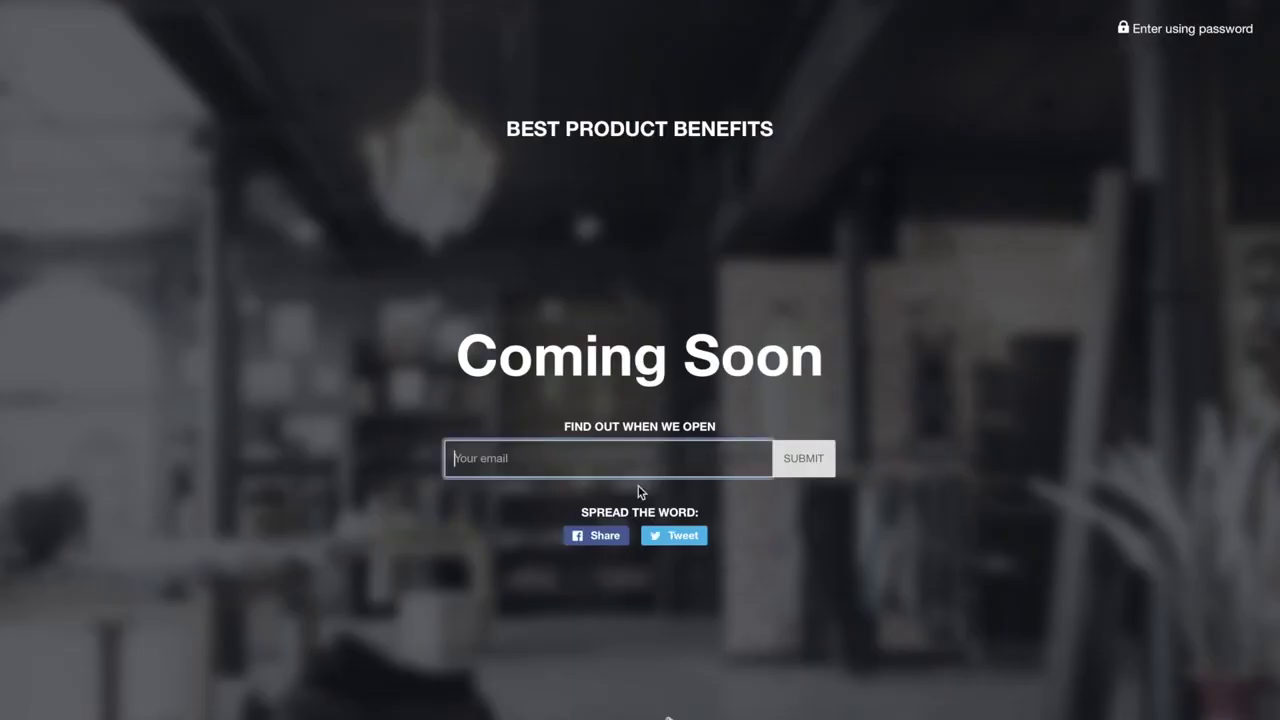
left_click(1198, 30)
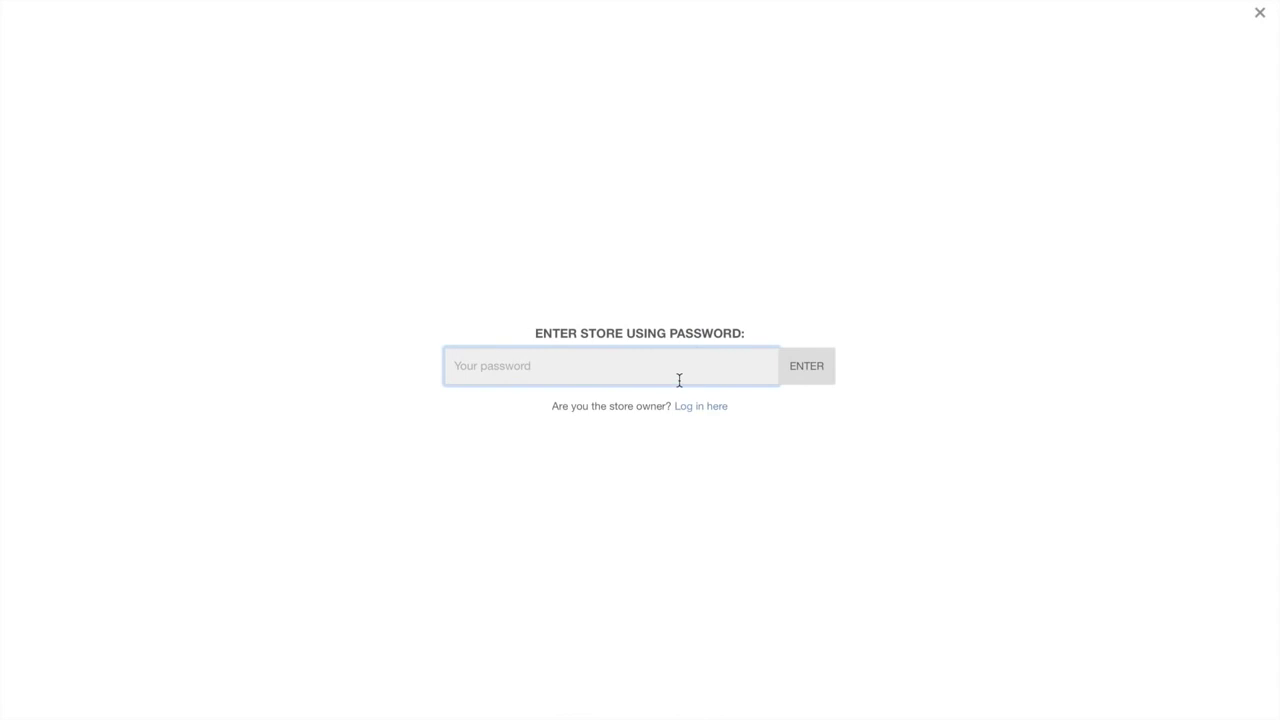
type("••••••")
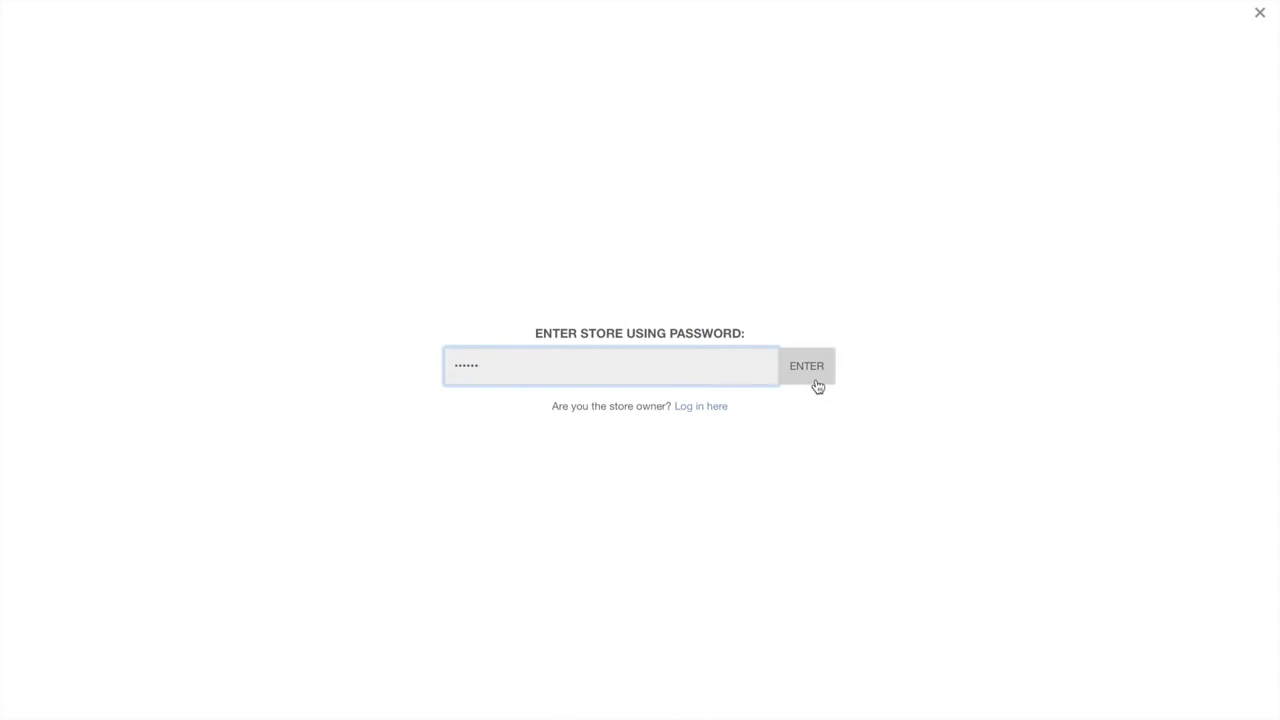
left_click(814, 386)
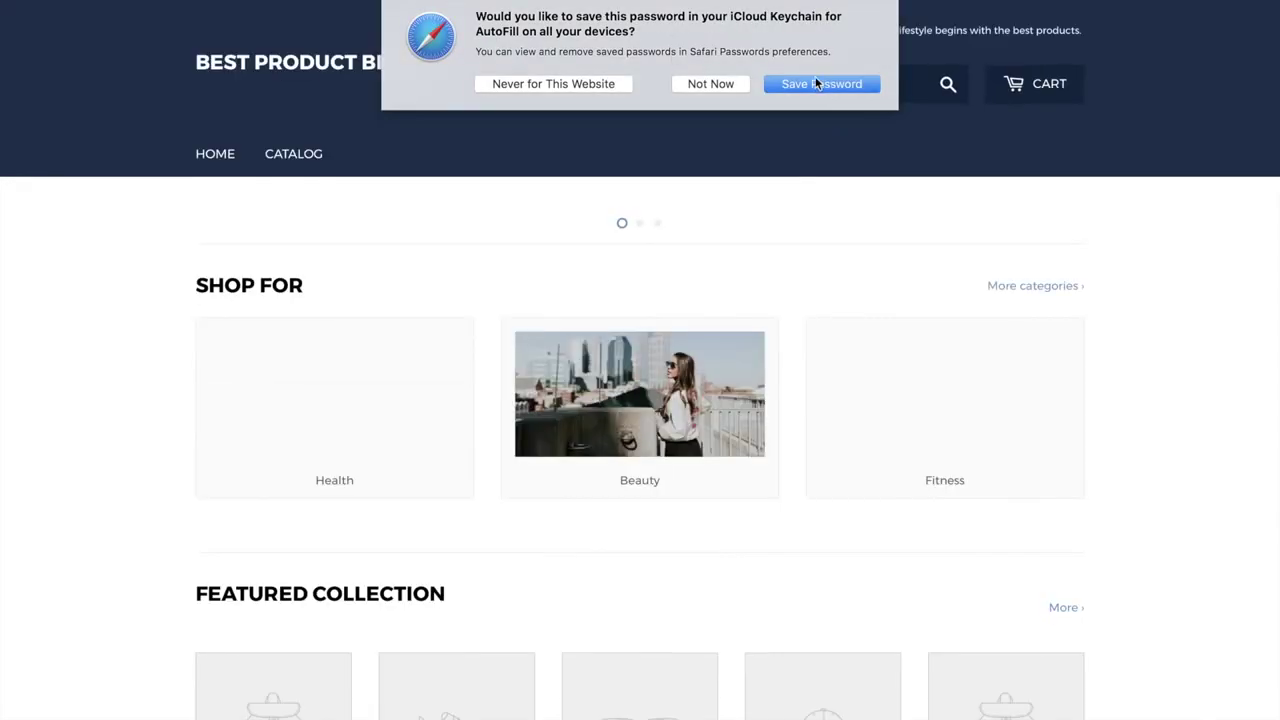
left_click(703, 84)
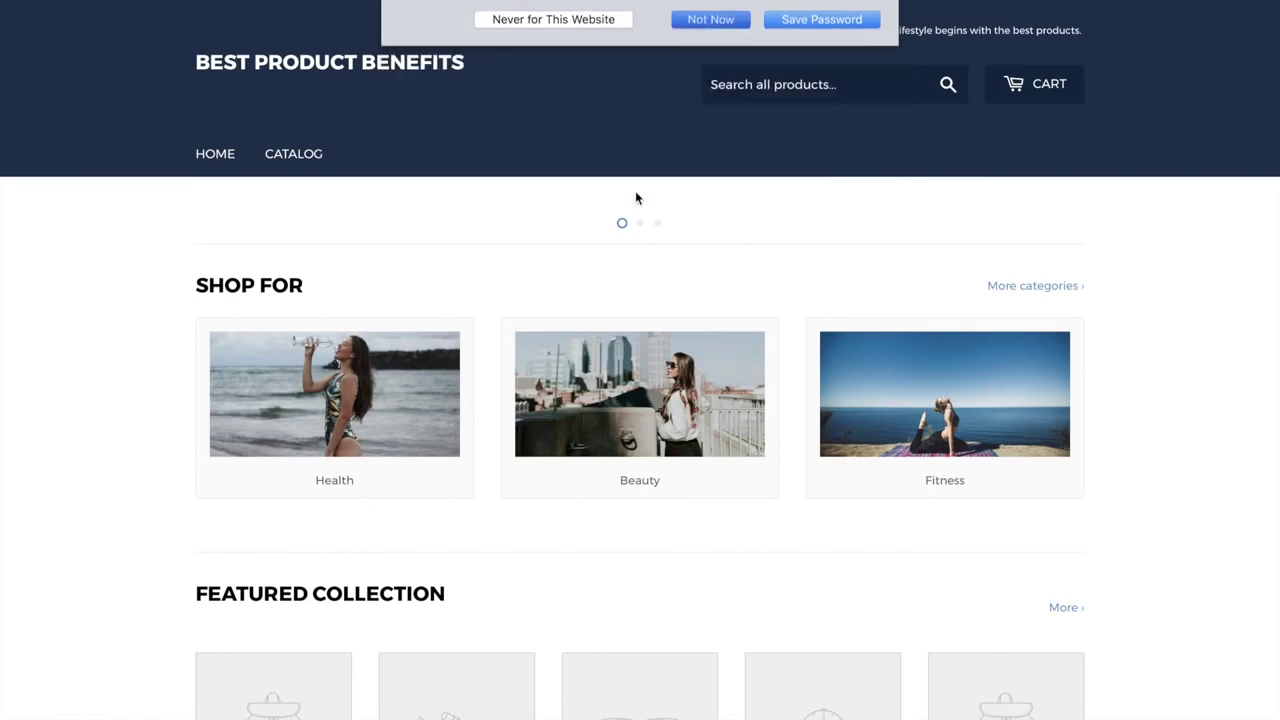
Scroll through the storefront homepage, close Safari, and return to the Shopify preferences space
scroll(534, 479, "down", 10)
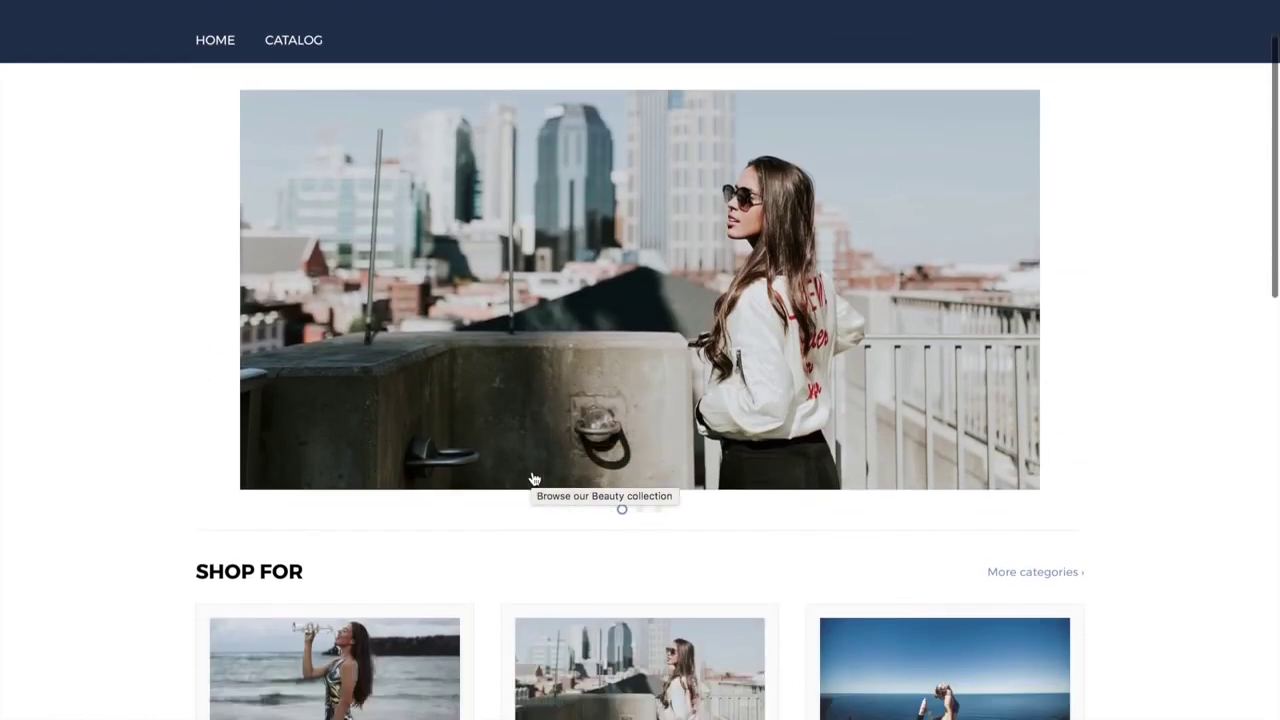
scroll(532, 474, "down", 2)
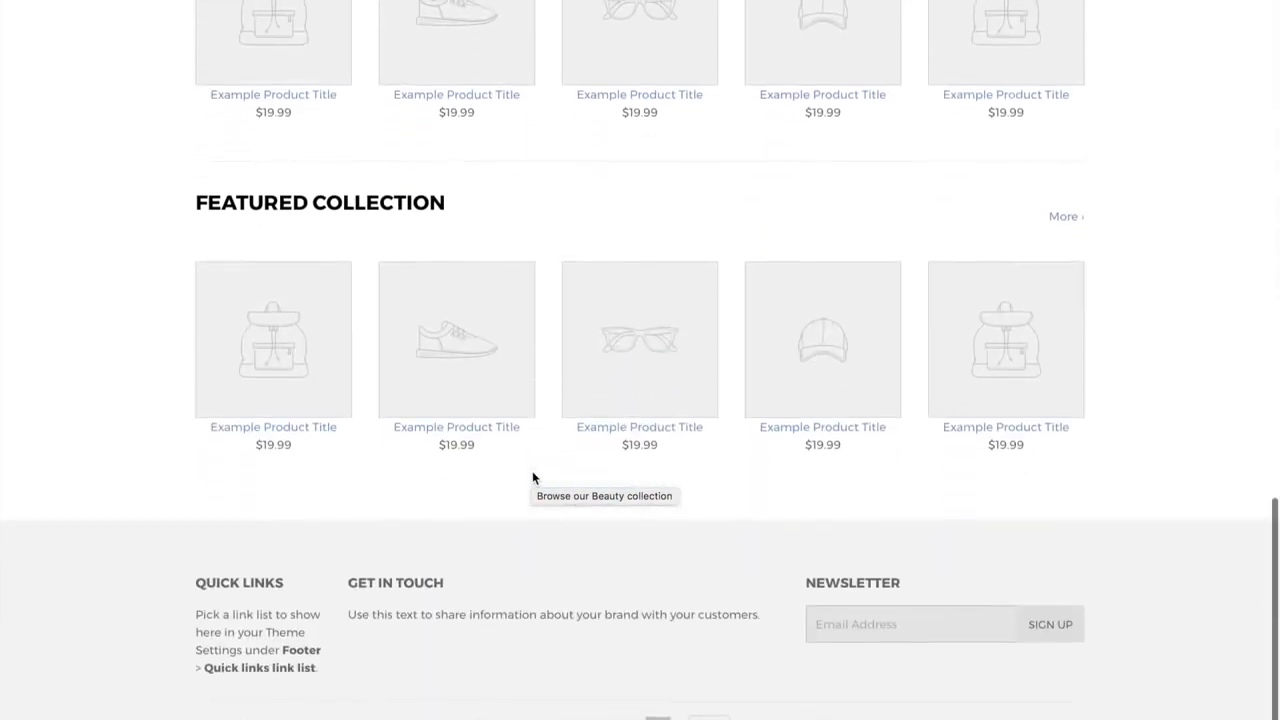
scroll(532, 474, "up", 10)
scroll(532, 478, "up", 3)
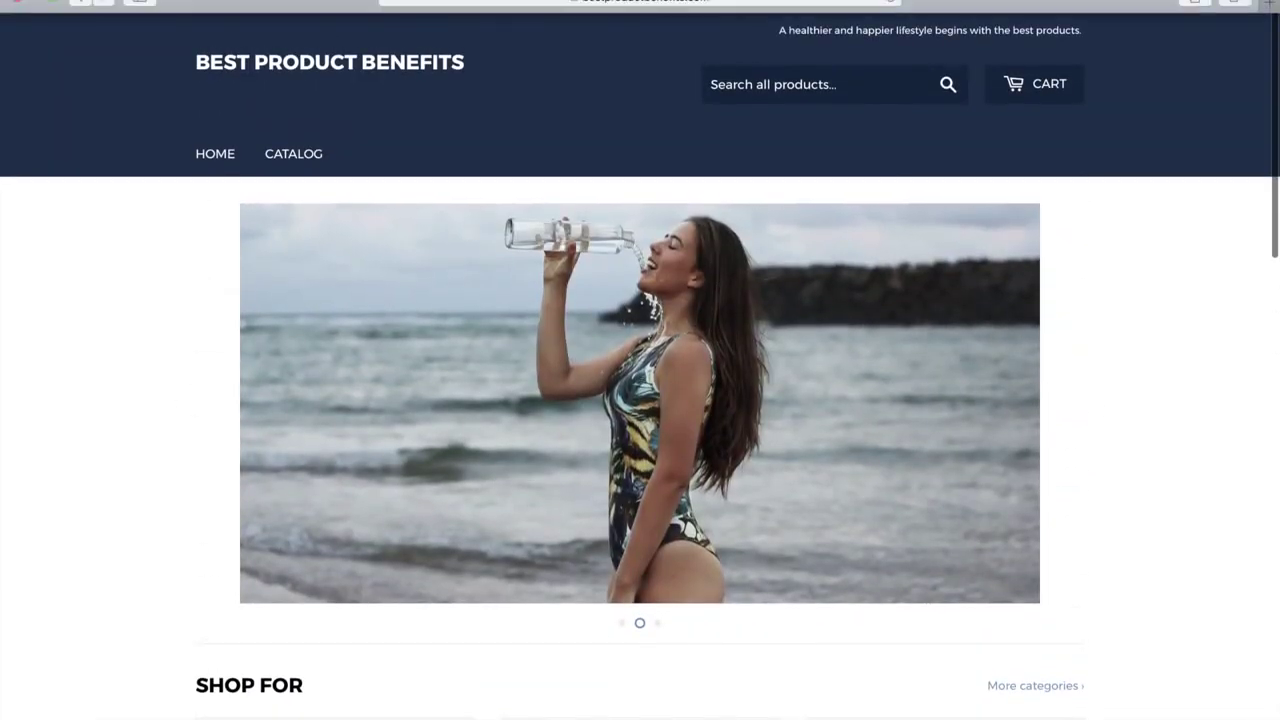
left_click(20, 2)
key("ctrl+Up")
left_click(540, 55)
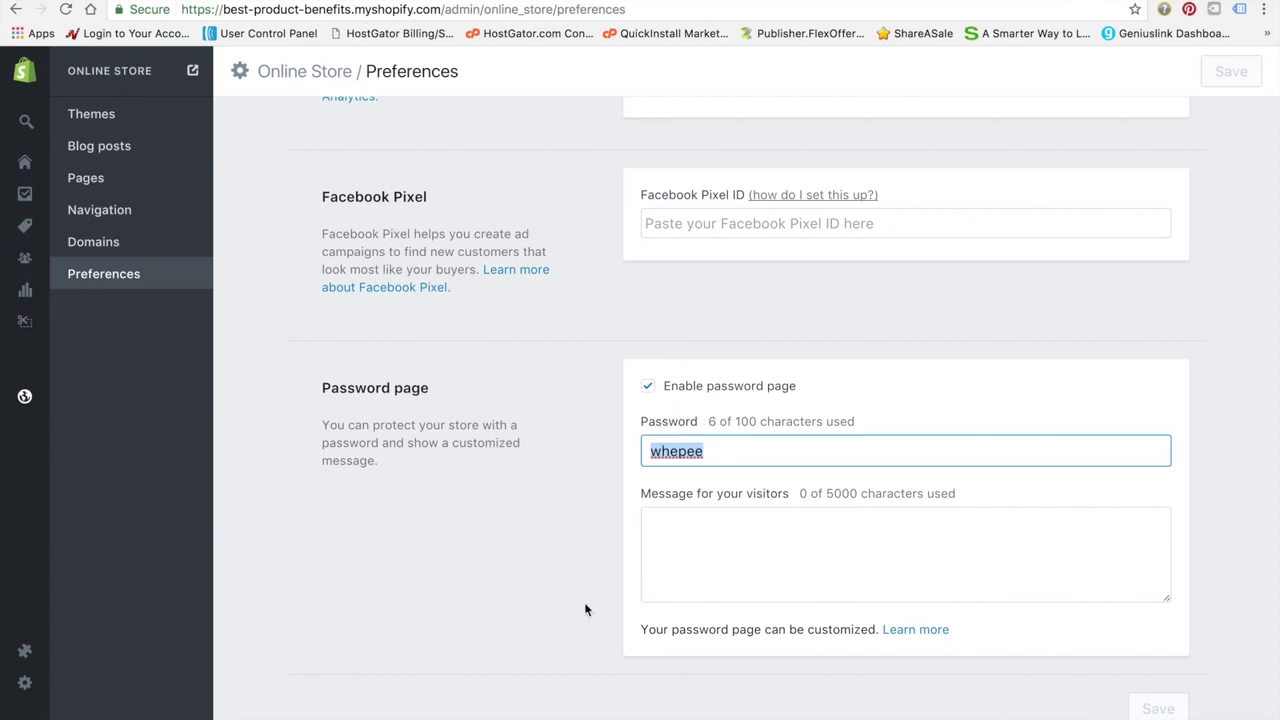
Launch Oberlo from the Shopify Apps list and go to its Import List
mouse_move(9, 537)
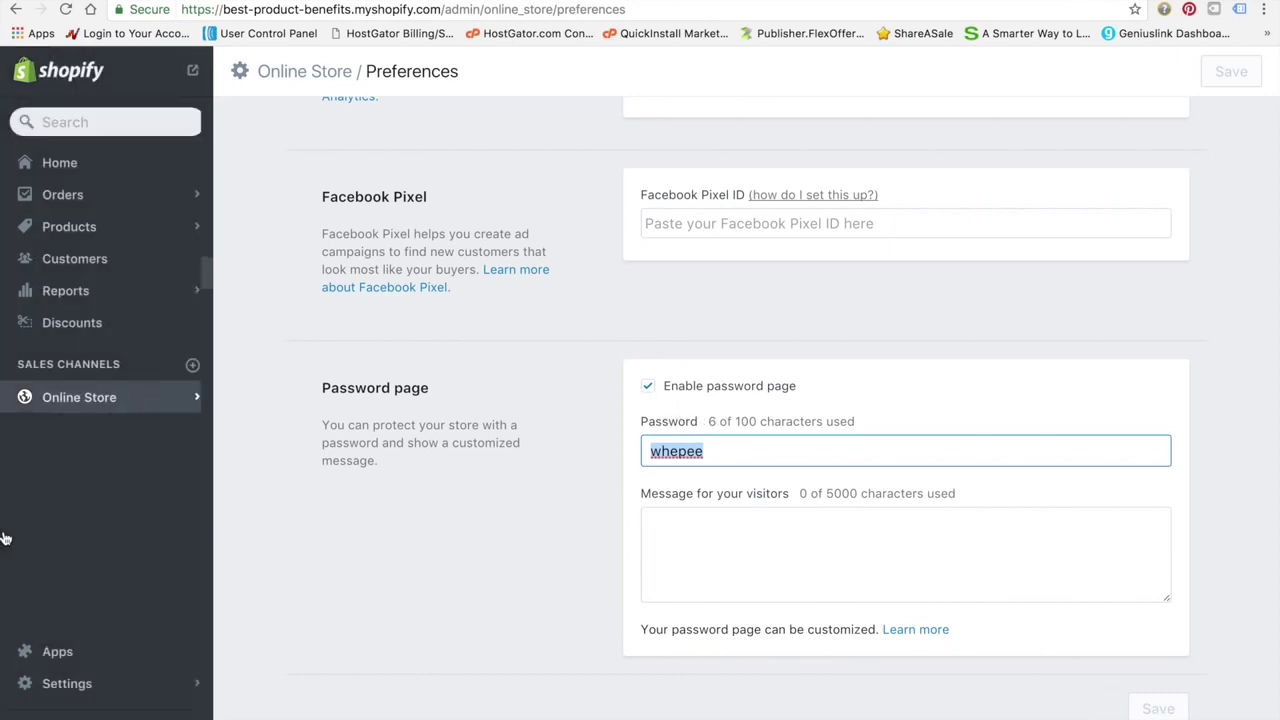
left_click(70, 657)
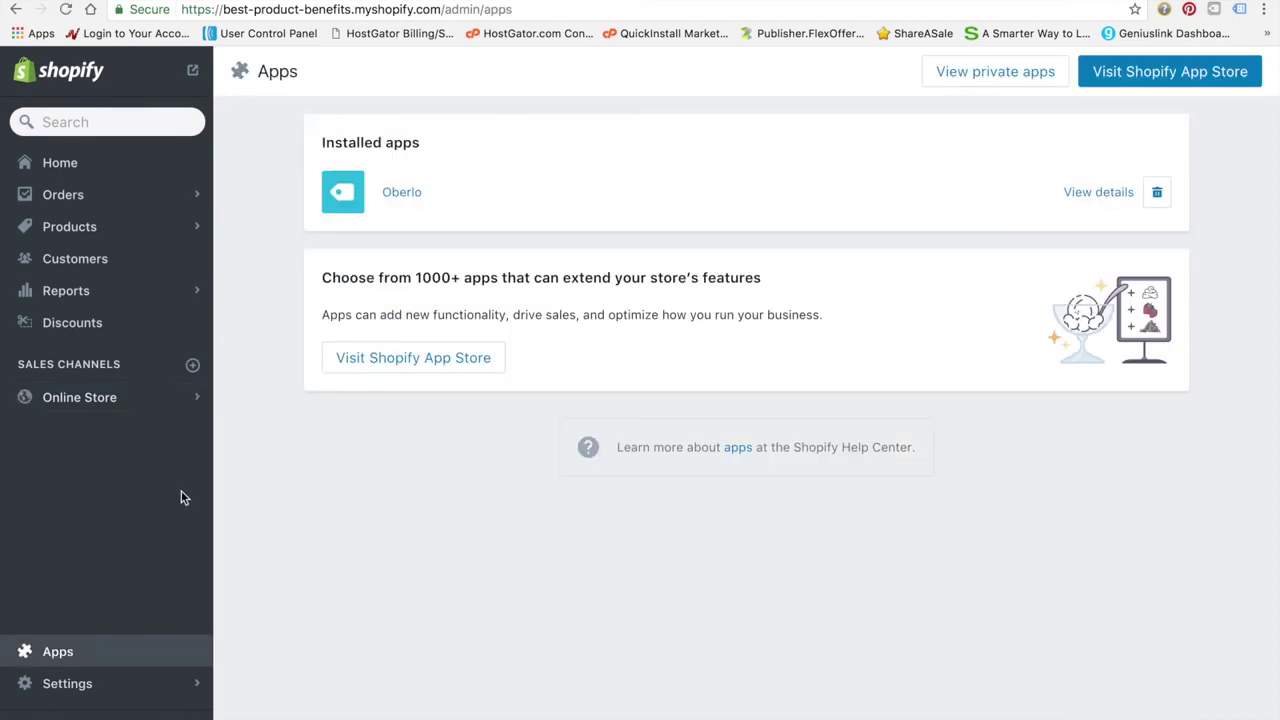
left_click(393, 196)
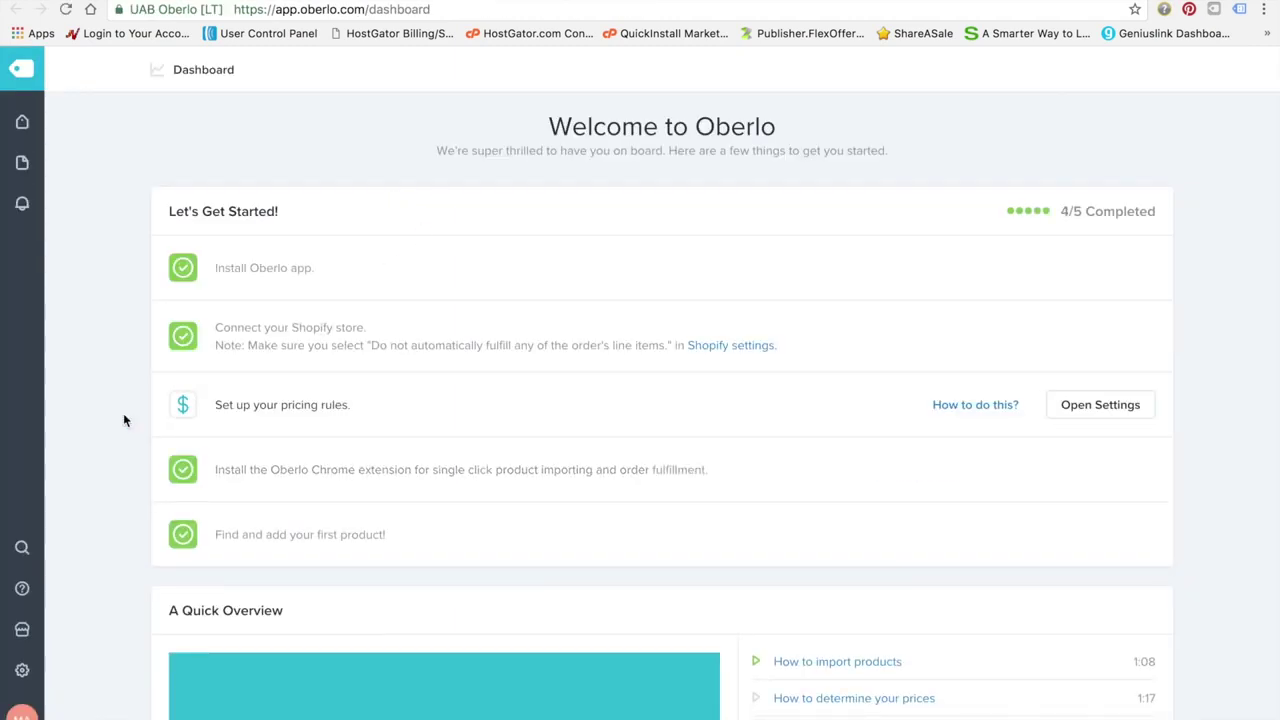
mouse_move(26, 123)
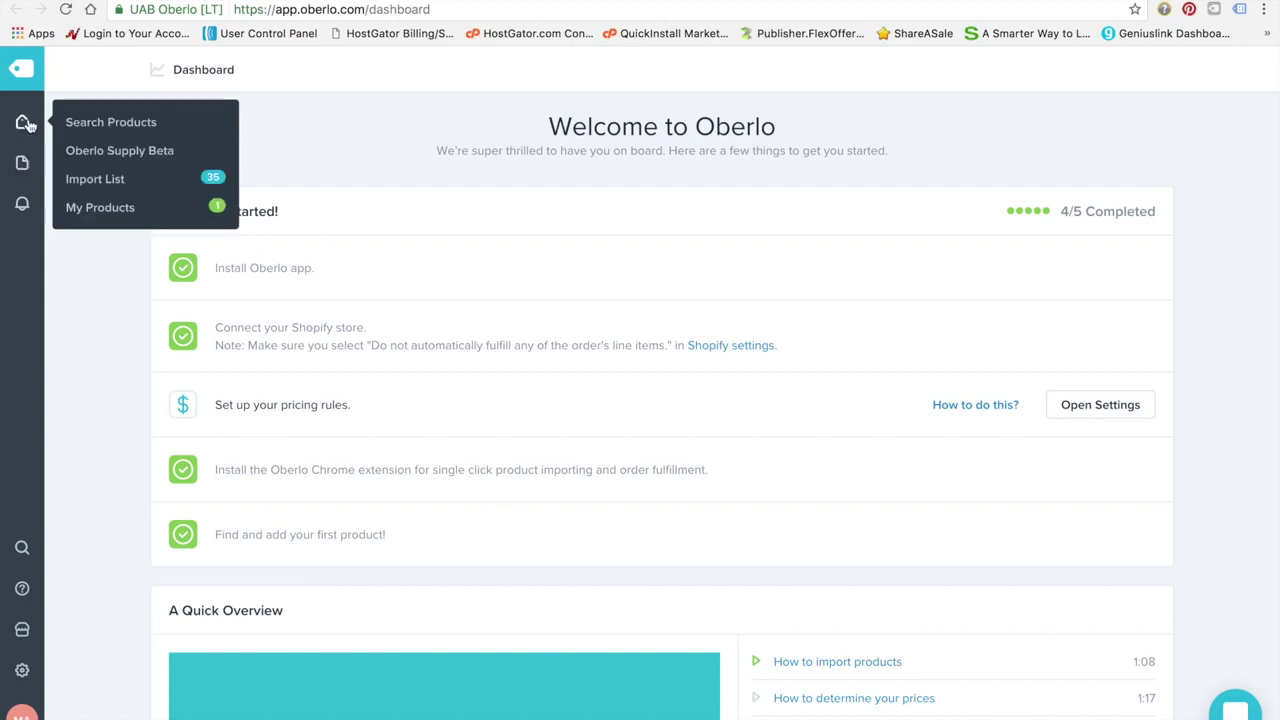
left_click(121, 183)
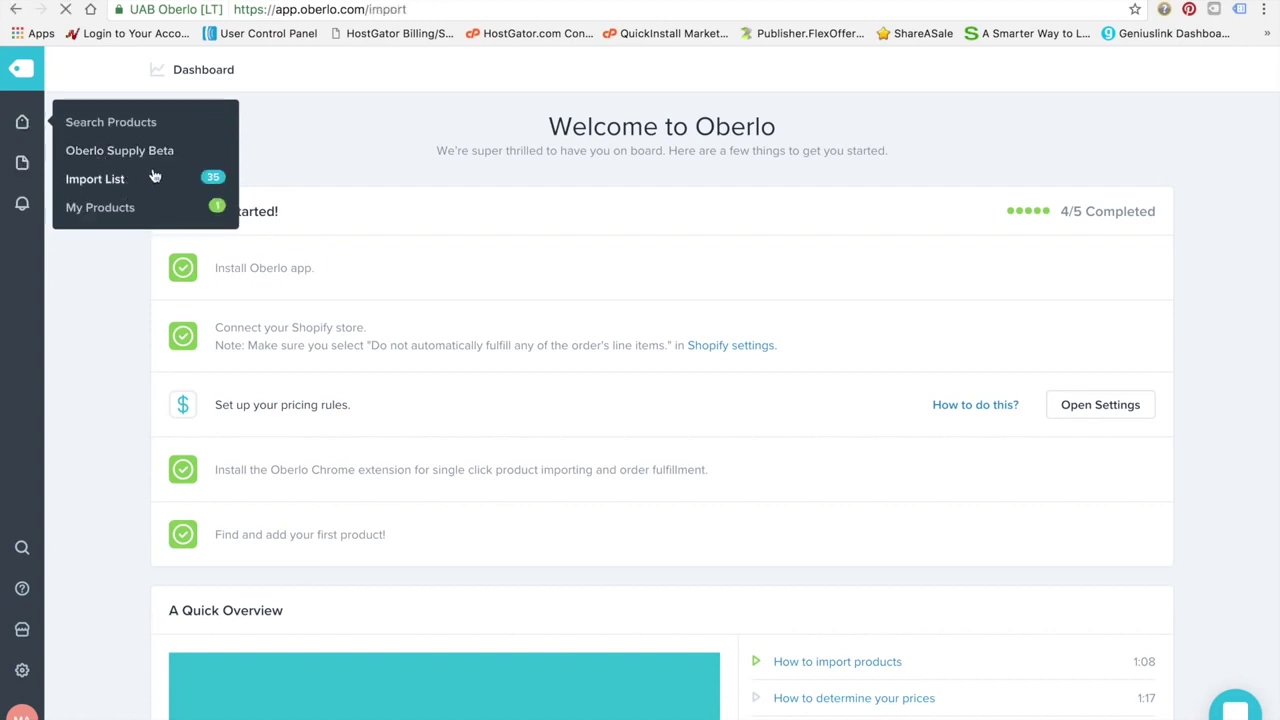
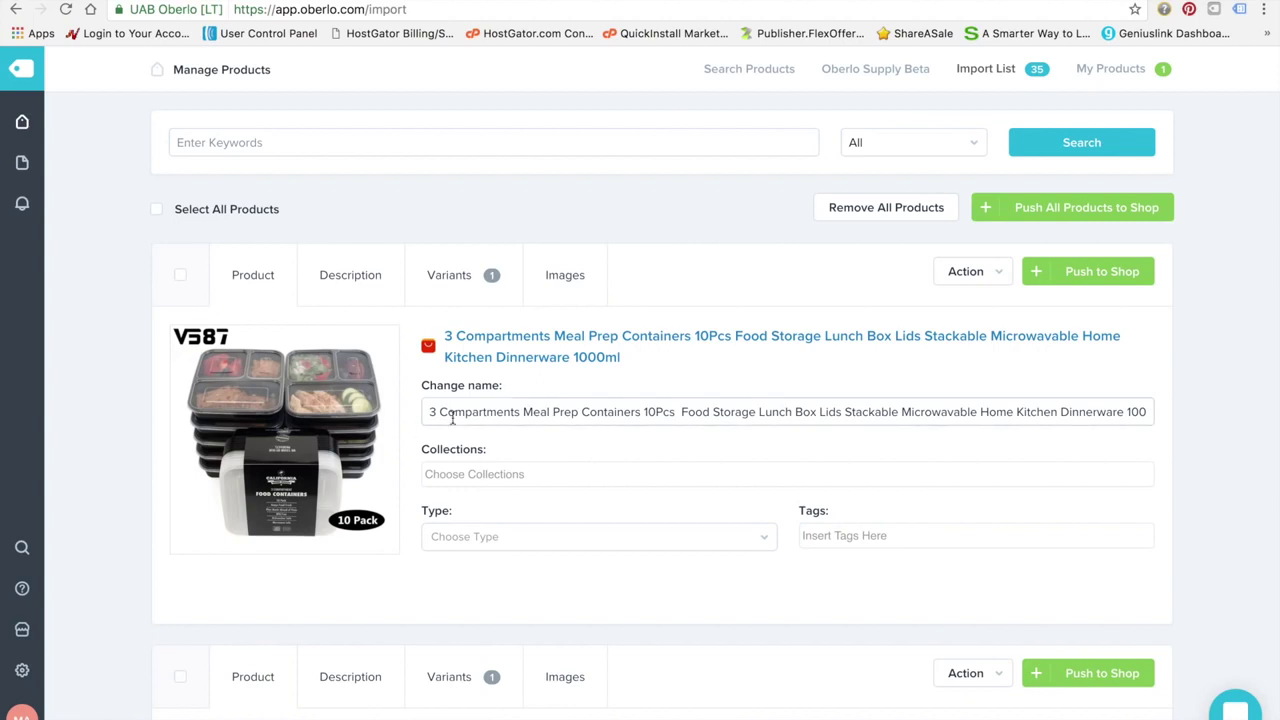
Replace the meal prep product's original name with 'Healthy Meal Prep Containers' on the import list
scroll(106, 484, "down", 2)
scroll(106, 484, "up", 2)
scroll(105, 485, "down", 6)
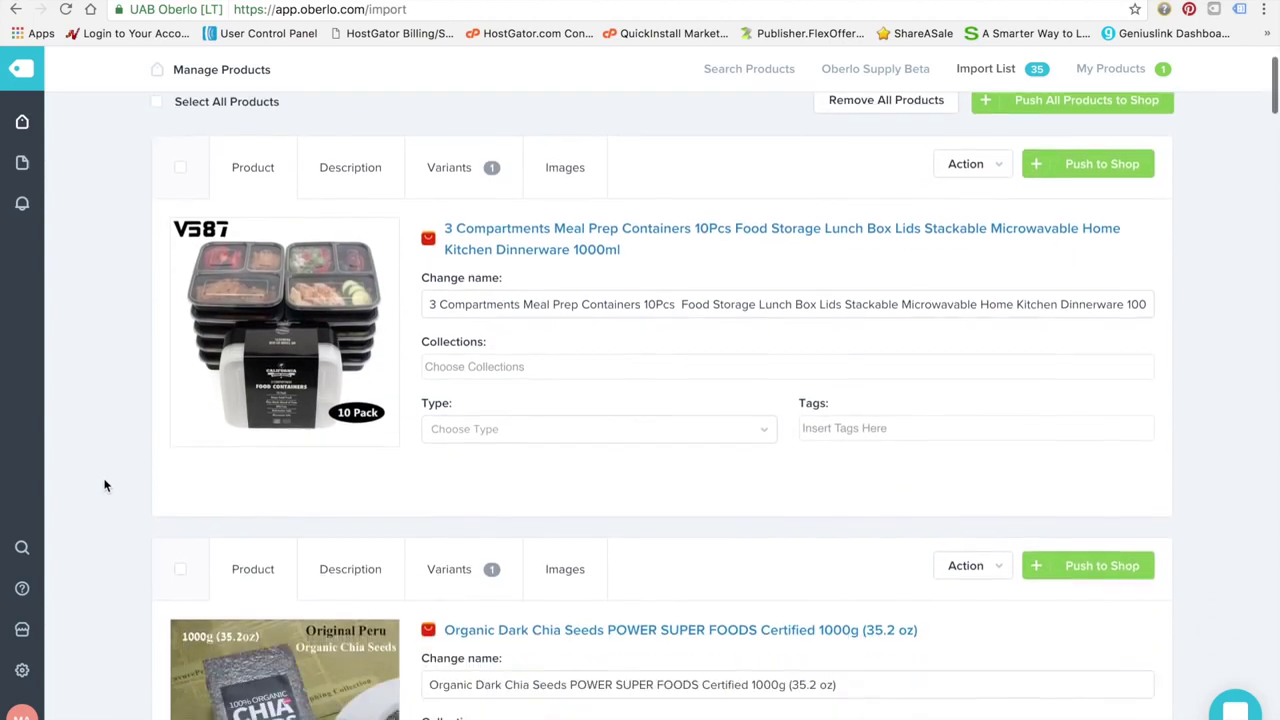
scroll(105, 485, "up", 5)
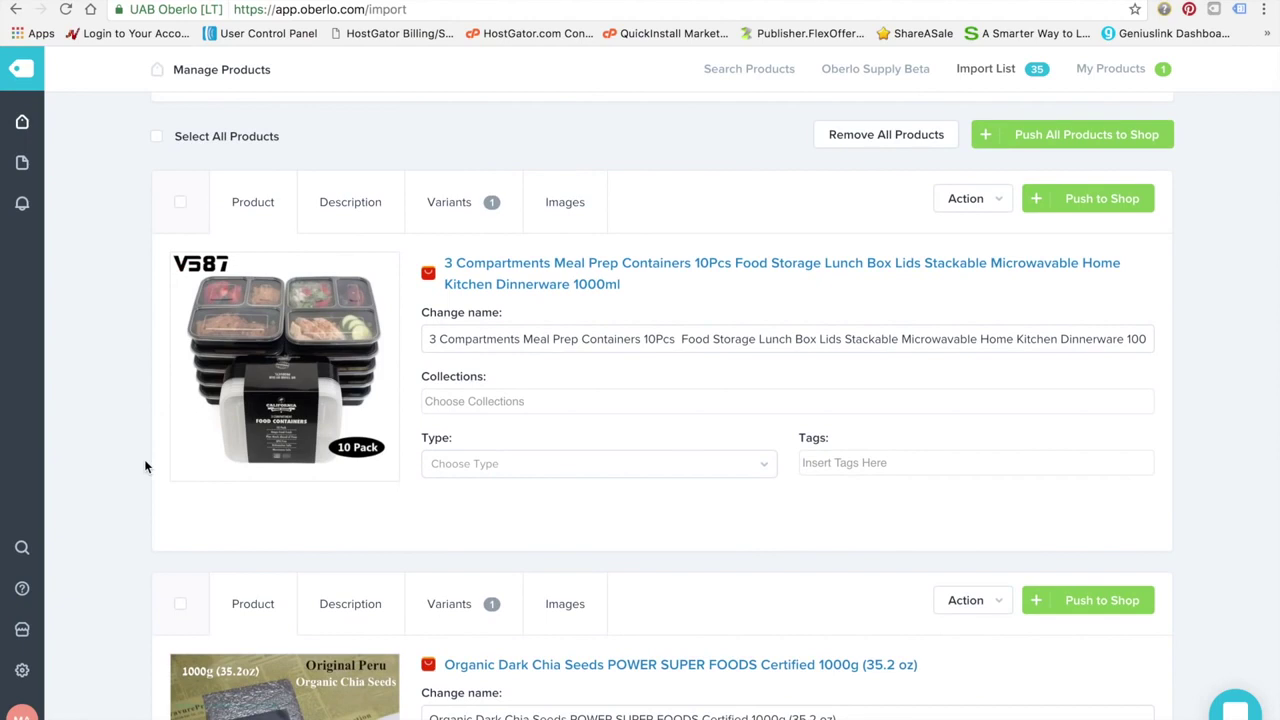
scroll(82, 390, "up", 1)
scroll(82, 390, "down", 1)
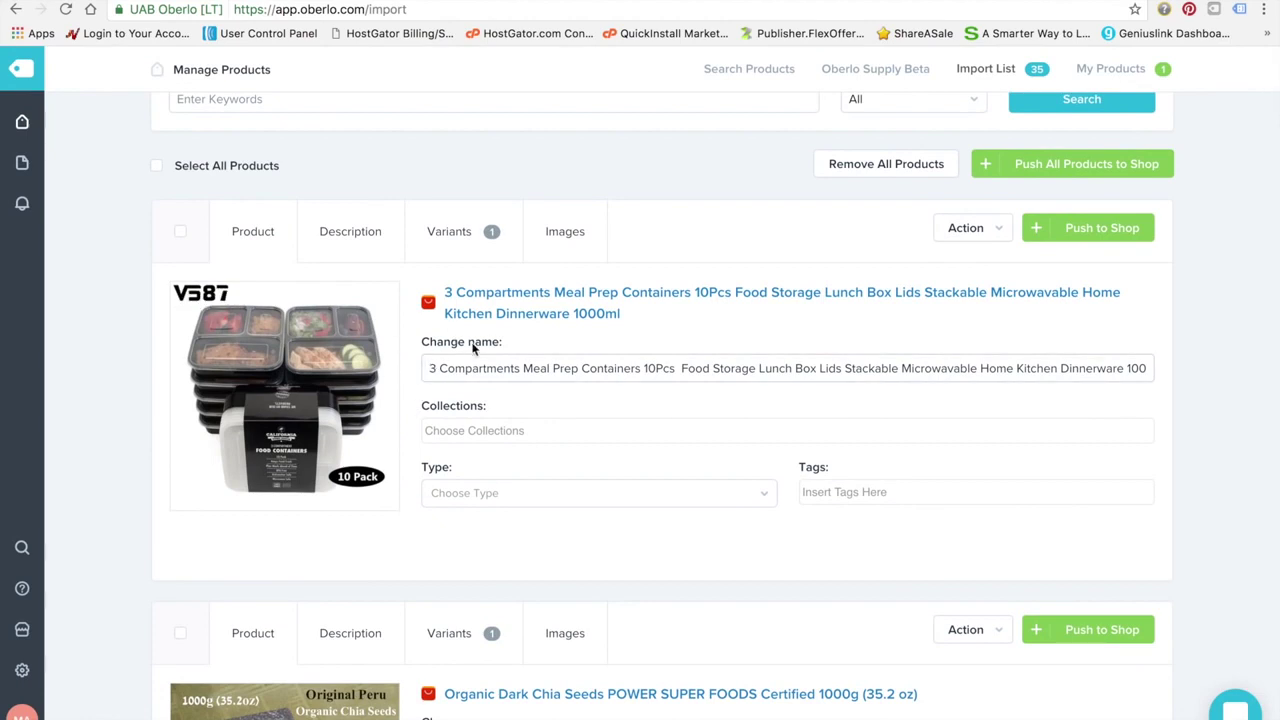
left_click_drag(428, 368, 1197, 398)
key("BackSpace")
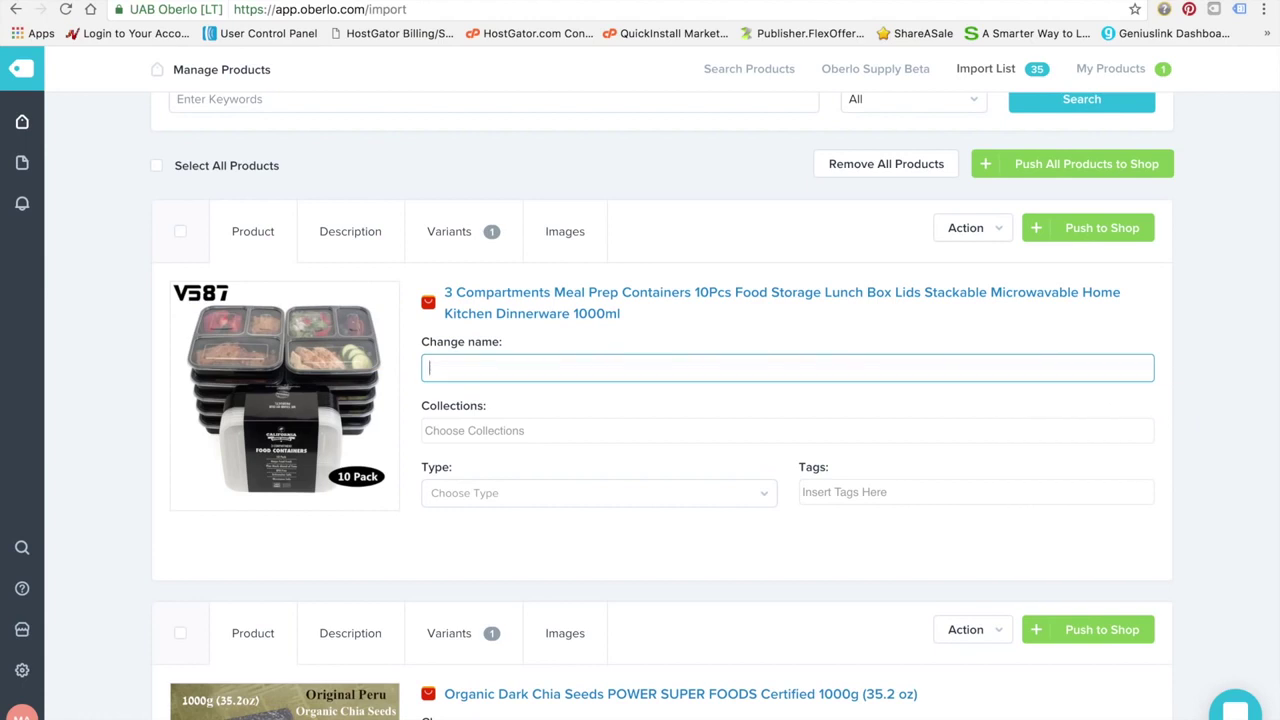
type("Healthy Meal Prep Containers")
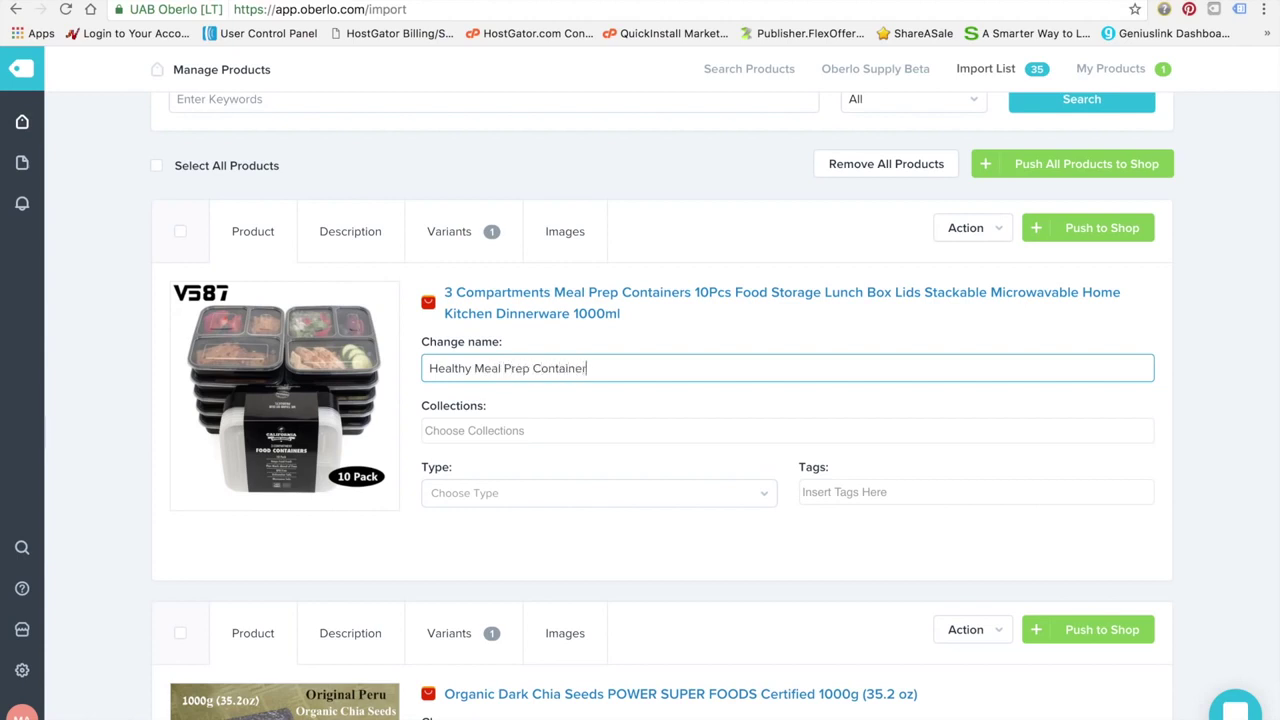
scroll(825, 400, "down", 2)
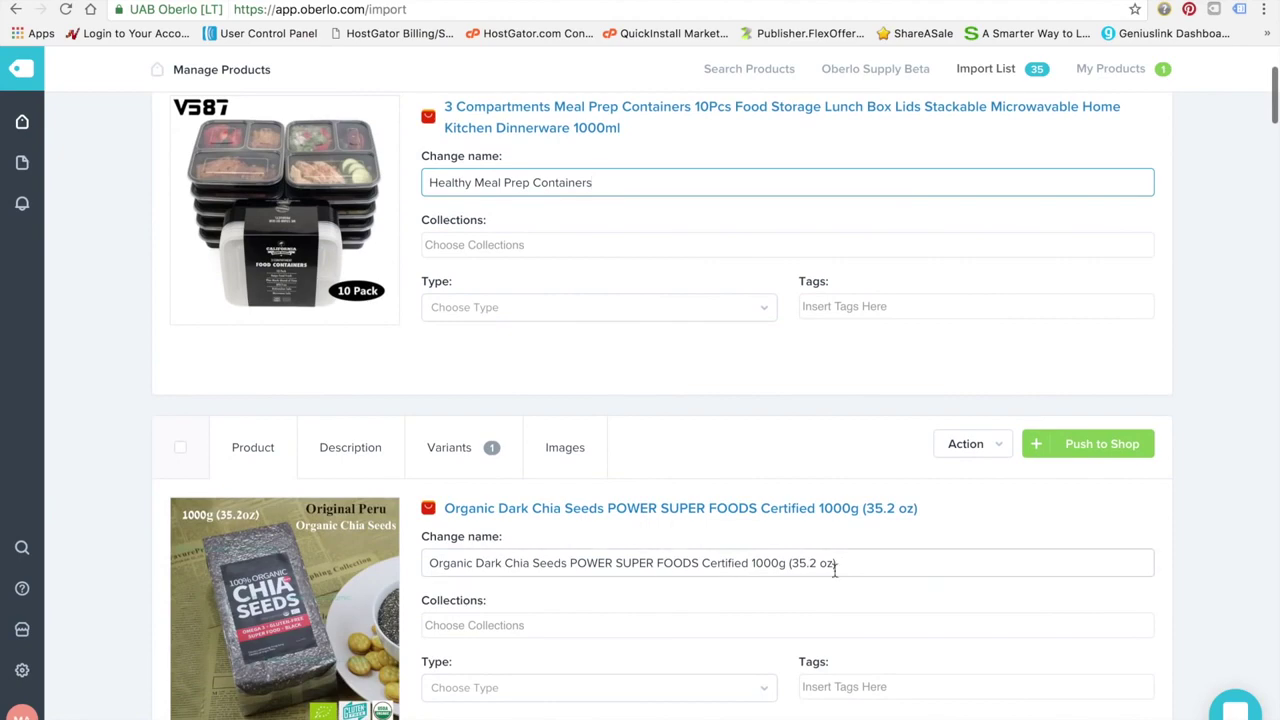
scroll(850, 571, "down", 3)
scroll(824, 454, "up", 6)
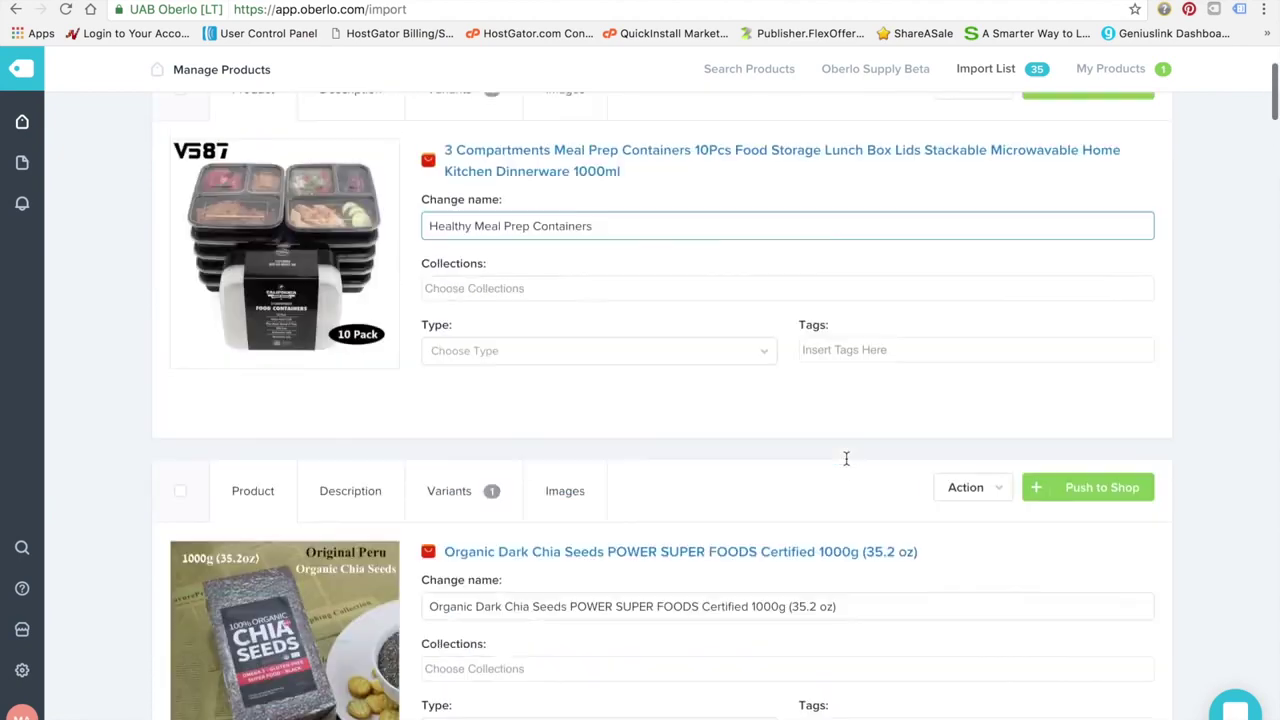
Add the renamed product to the Health collection
left_click(549, 485)
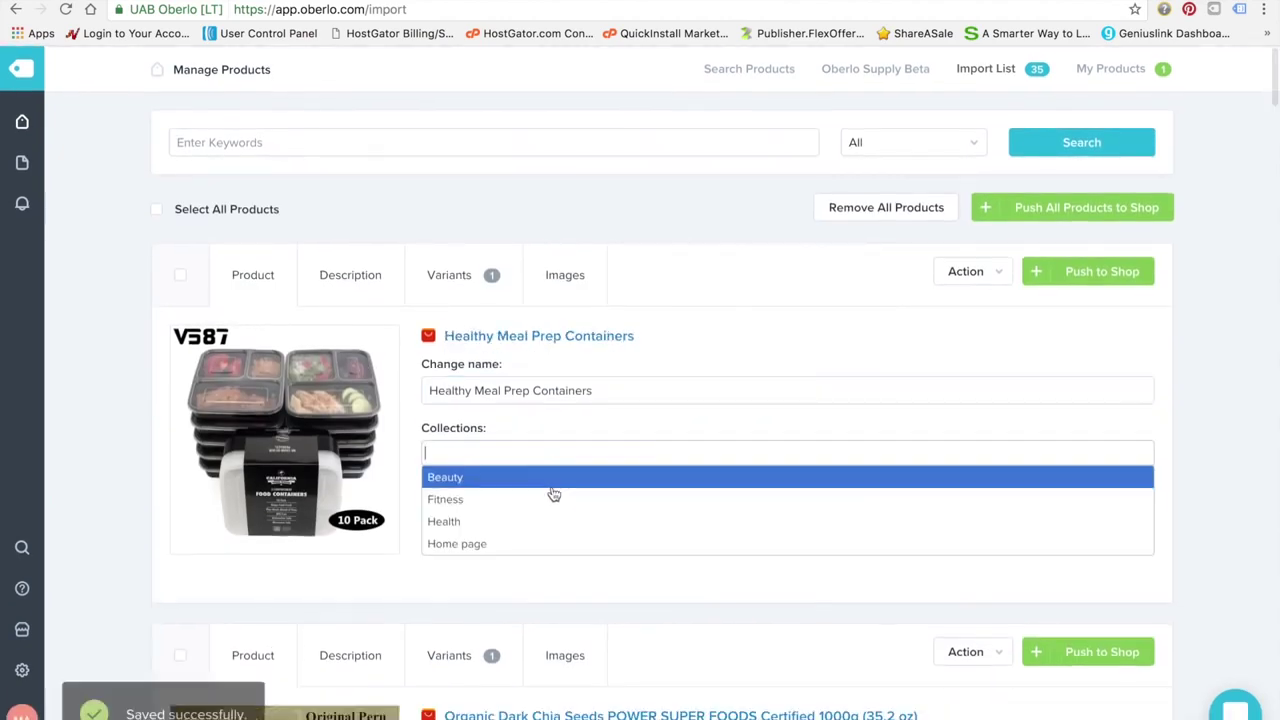
left_click(500, 532)
left_click(641, 524)
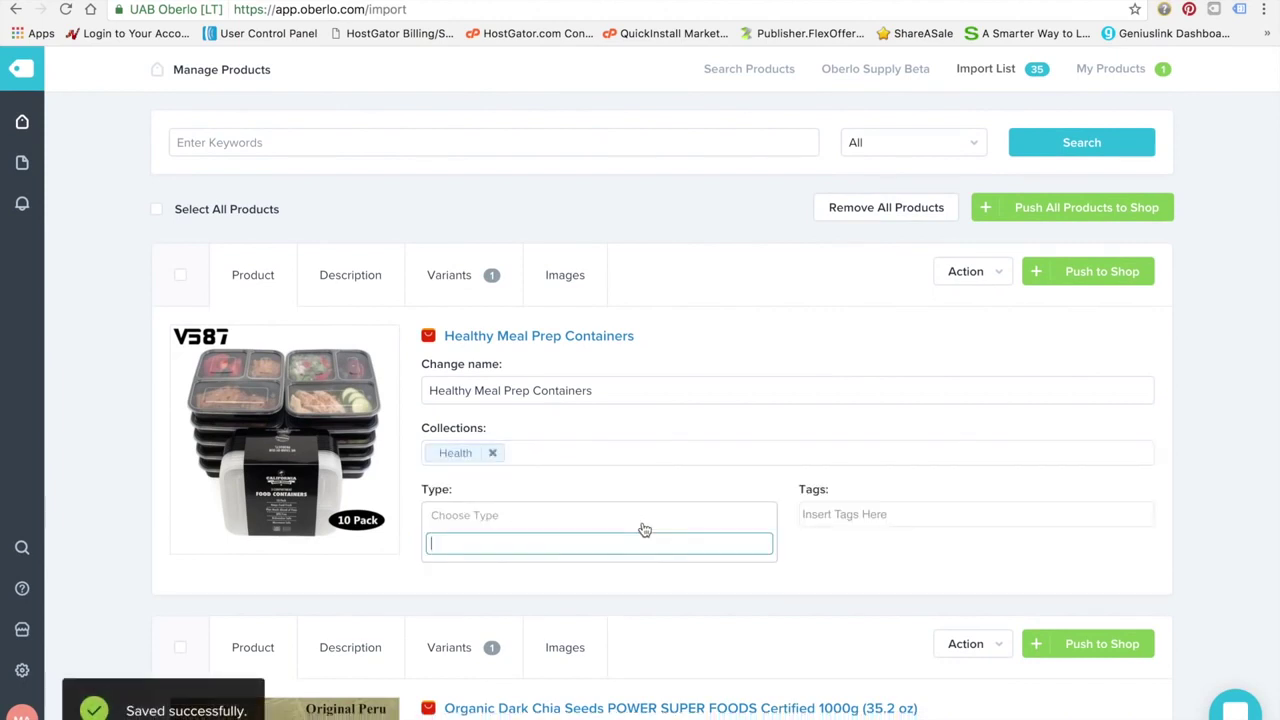
left_click(736, 460)
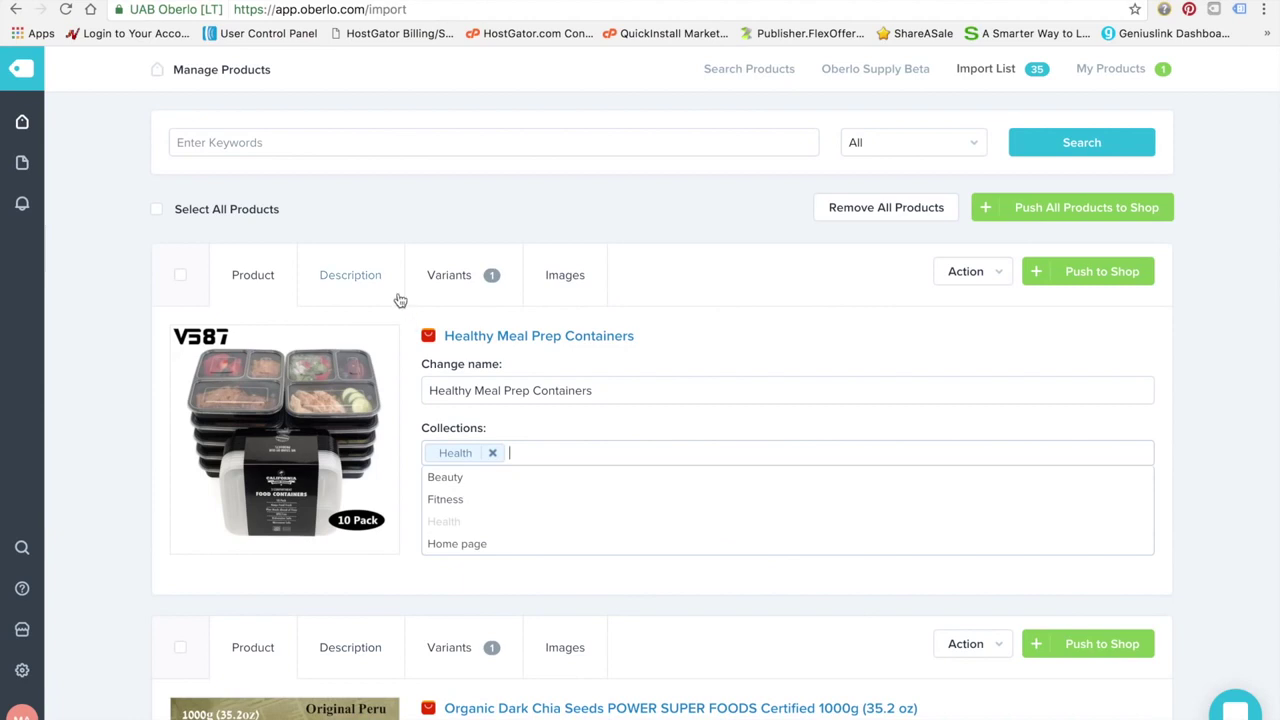
Insert an empty first line above 'Dinnerware Type' in the product description
left_click(352, 274)
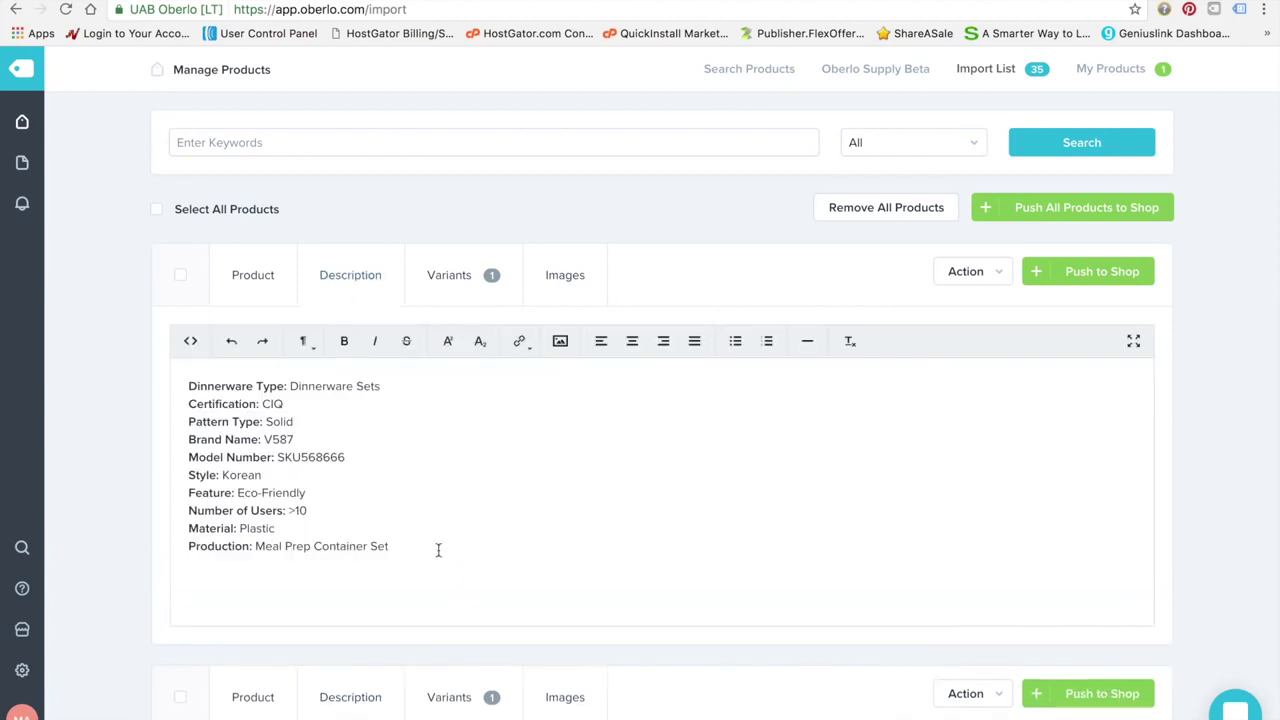
key("ctrl+a")
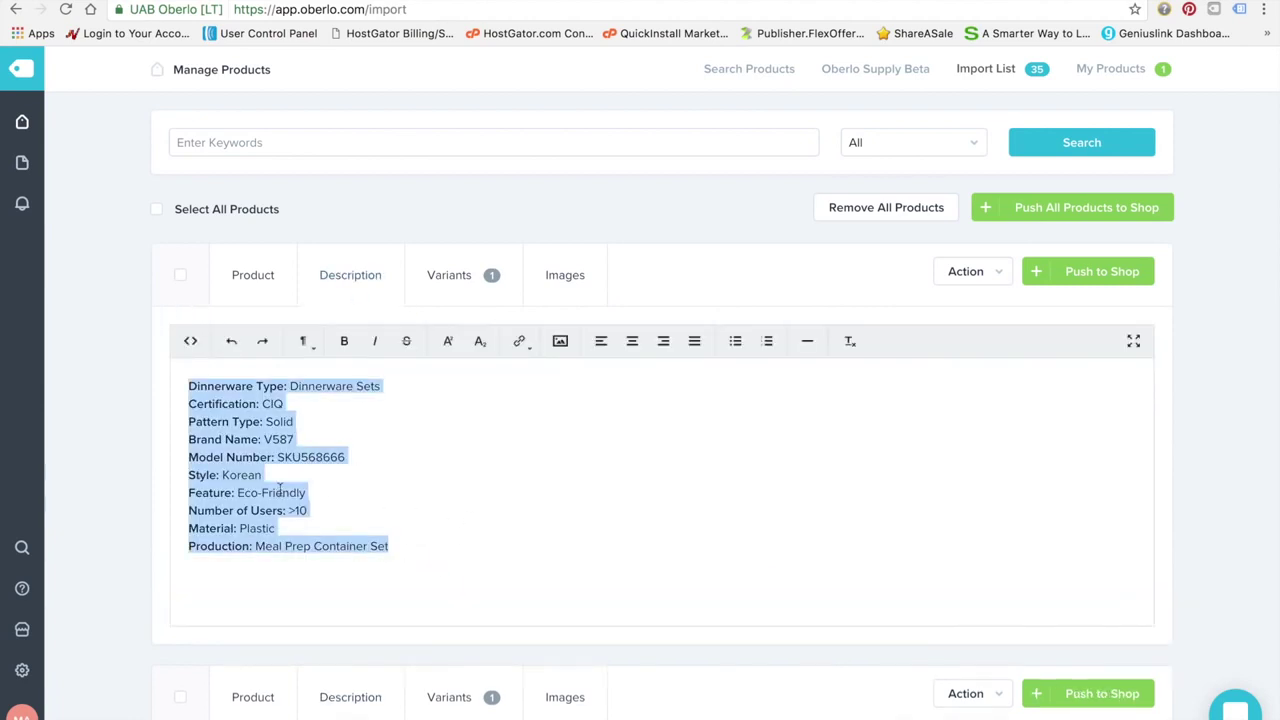
left_click(189, 387)
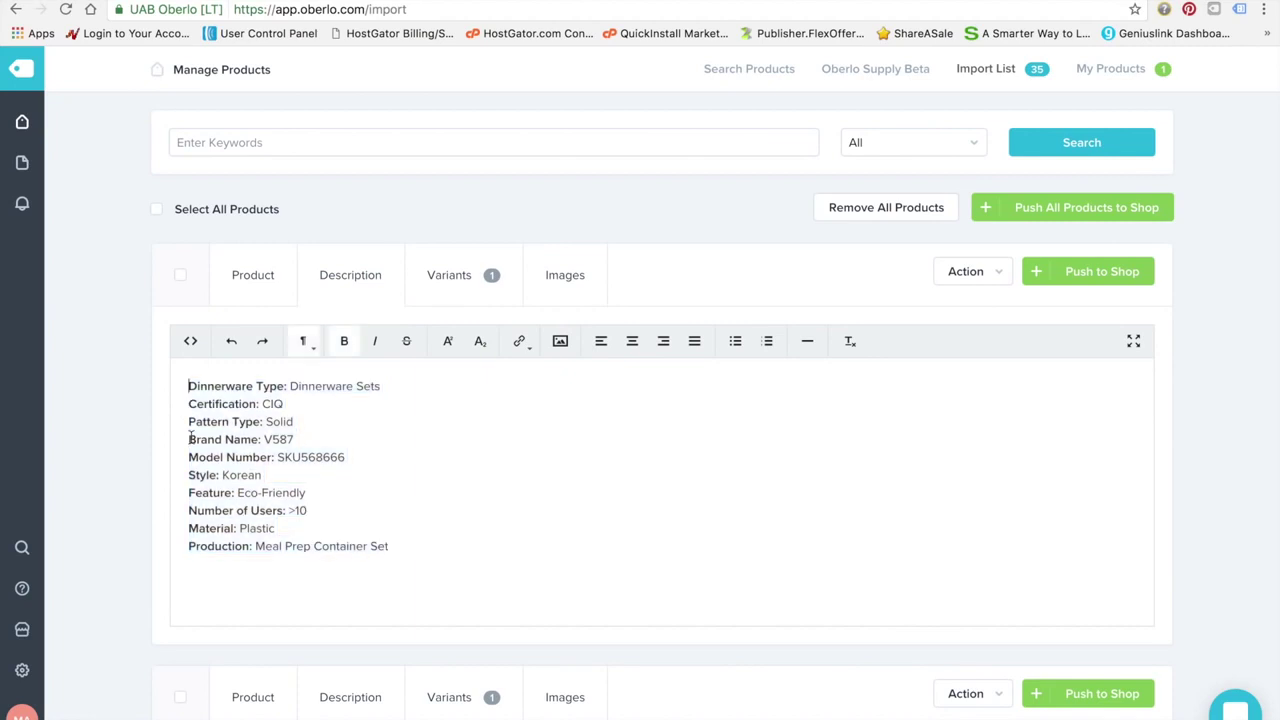
key("Return")
type("d")
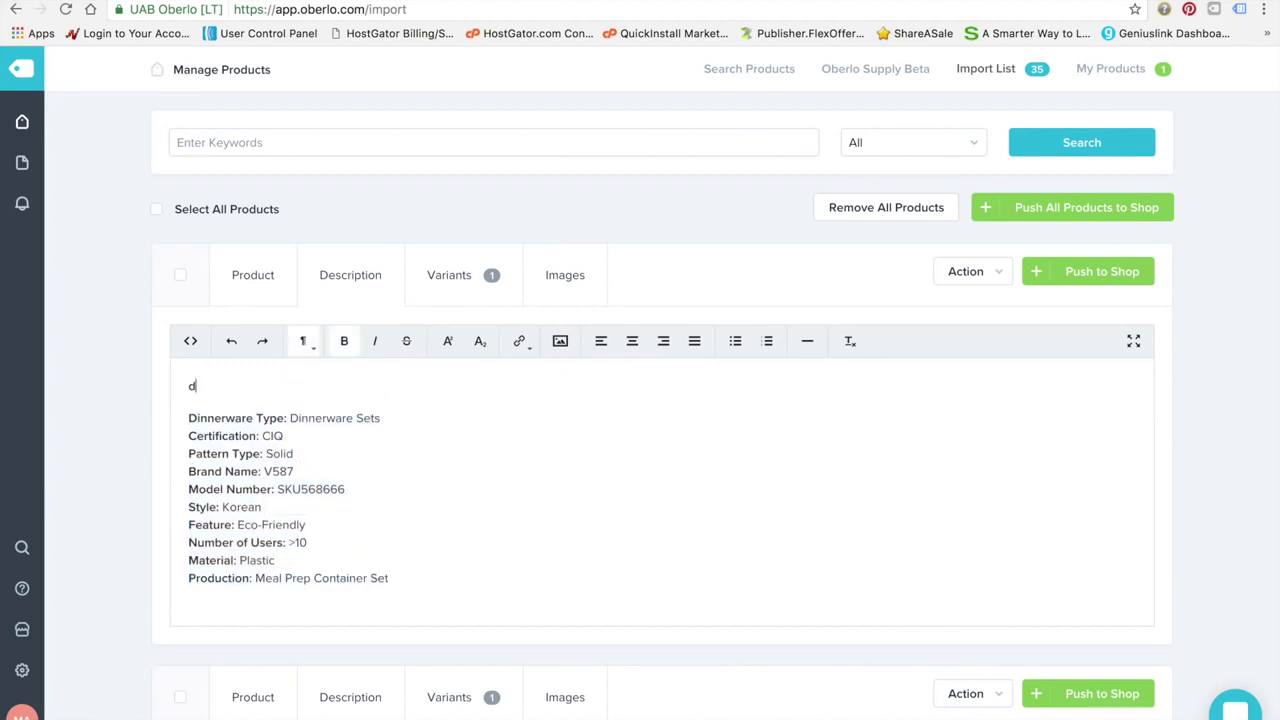
key("BackSpace")
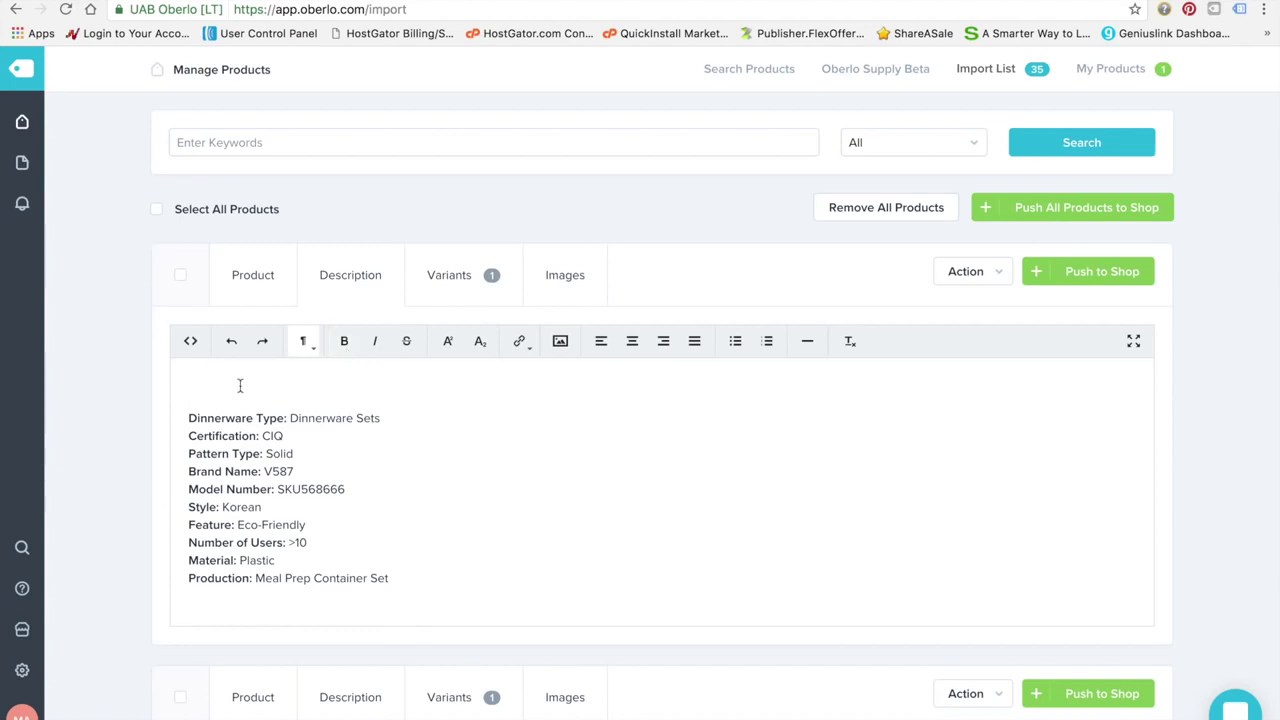
left_click(254, 276)
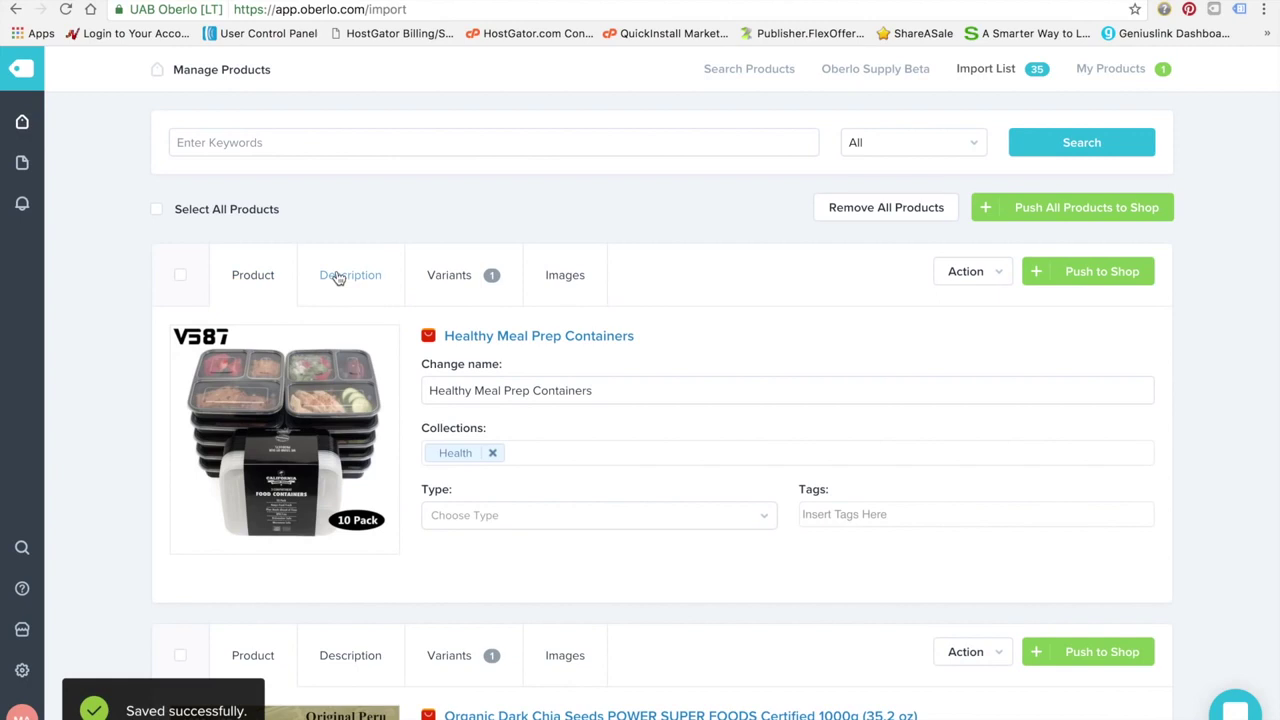
left_click(335, 278)
Begin the intro: 'Healthy Meal Prep Containers from Best Product Benefits provide a quick and easy way to store your pre prepared meals'
left_click(332, 386)
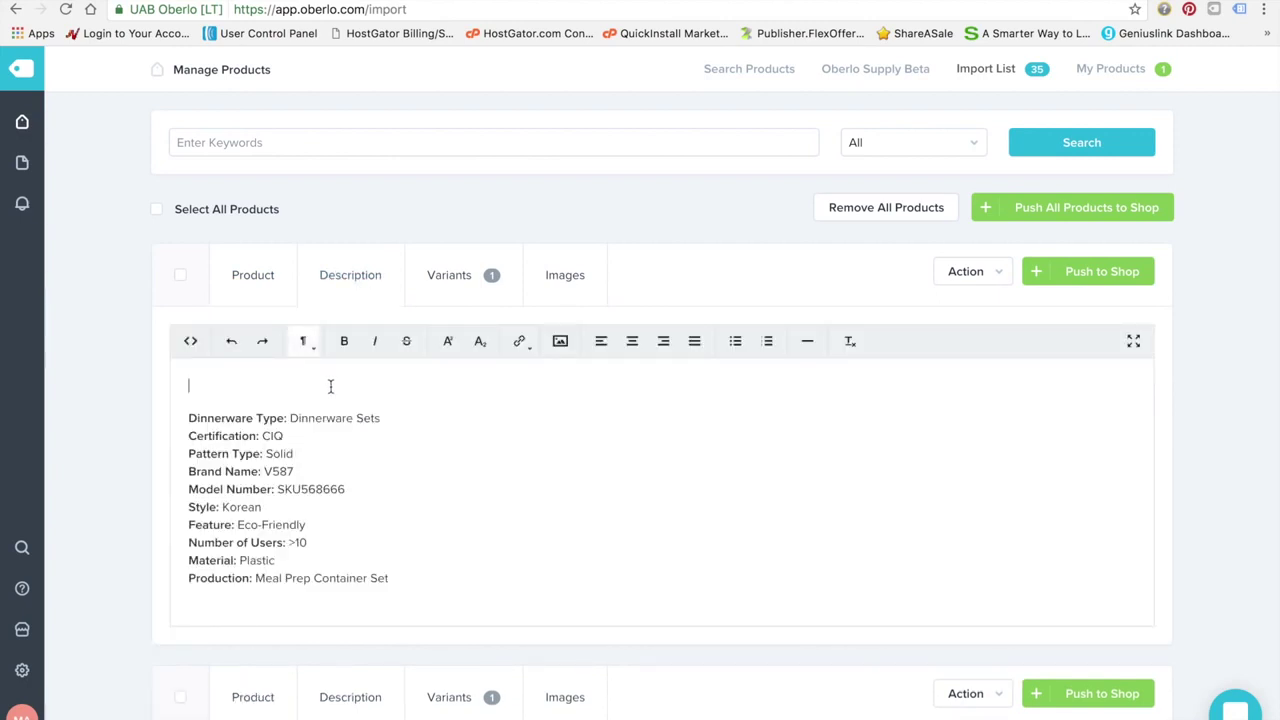
type("These he")
type("althy m")
key("BackSpace")
key("BackSpace")
key("BackSpace")
key("BackSpace")
key("BackSpace")
key("BackSpace")
key("BackSpace")
key("BackSpace")
type("Healthy Meal Prep Containe")
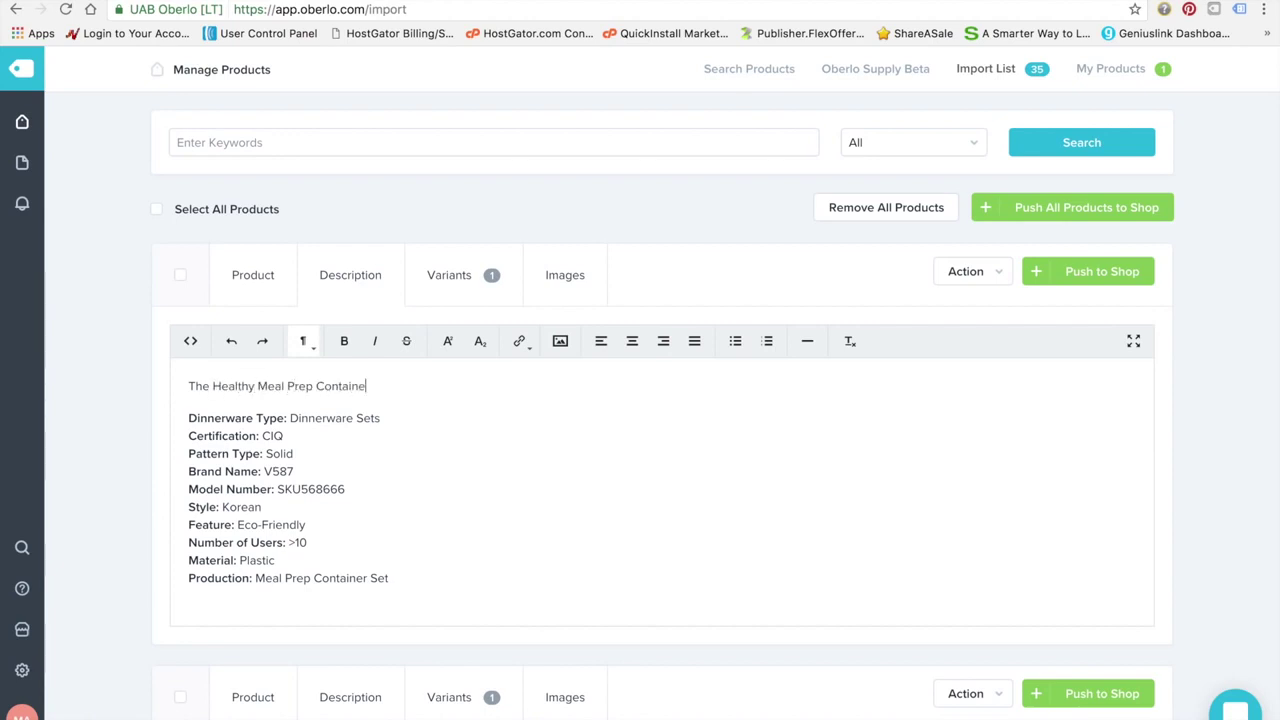
type("rs from Best Prod")
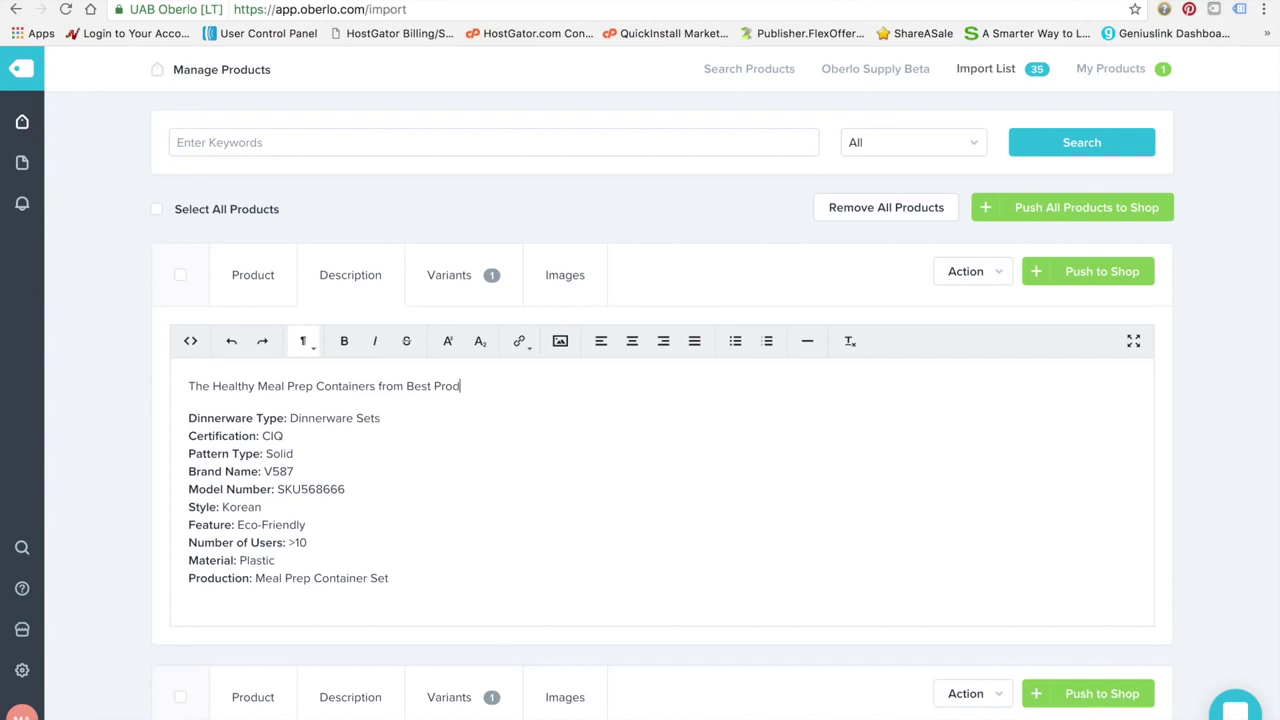
type("uct Benefits provide a quic")
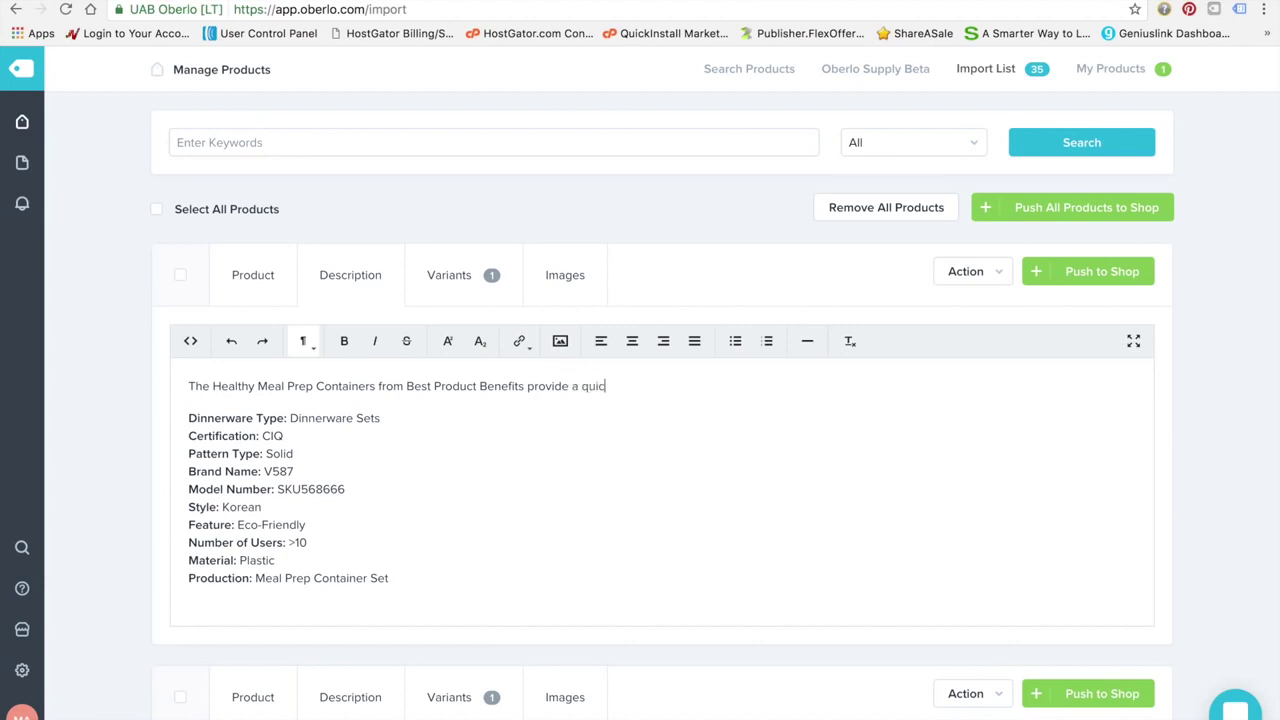
type("k and easy way to store your pre prepa")
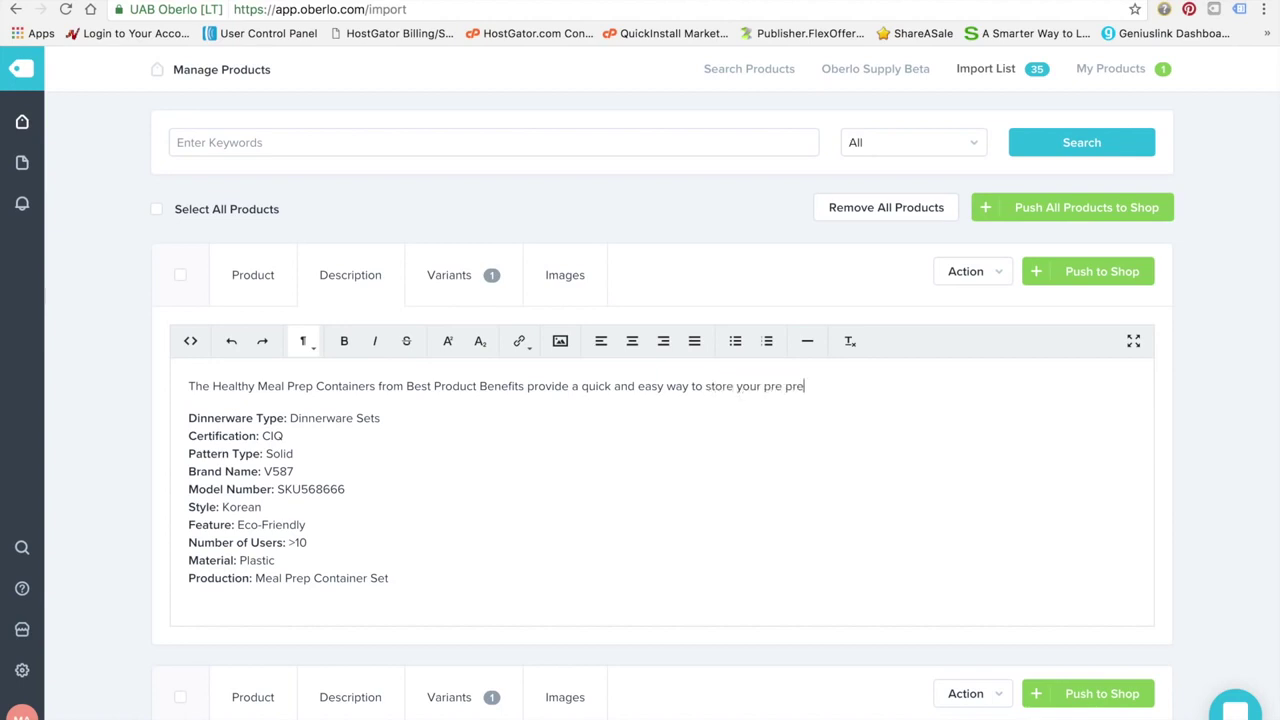
key("BackSpace")
type("pared m")
type("eals, whi")
key("BackSpace")
key("BackSpace")
key("BackSpace")
key("BackSpace")
key("BackSpace")
Add sentences on staying within caloric goals and products made with the best materials at the best price
type(". These meal")
key("BackSpace")
key("BackSpace")
key("BackSpace")
key("BackSpace")
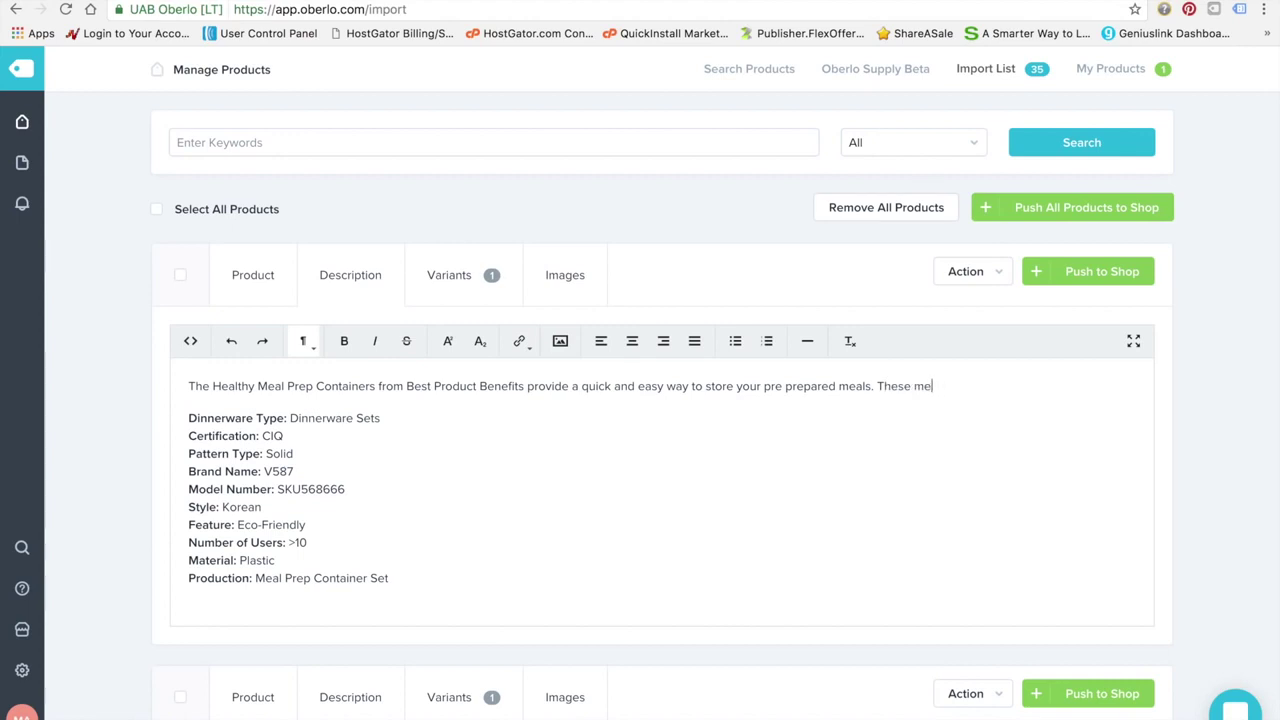
type("m")
key("BackSpace")
type("containers allow for a")
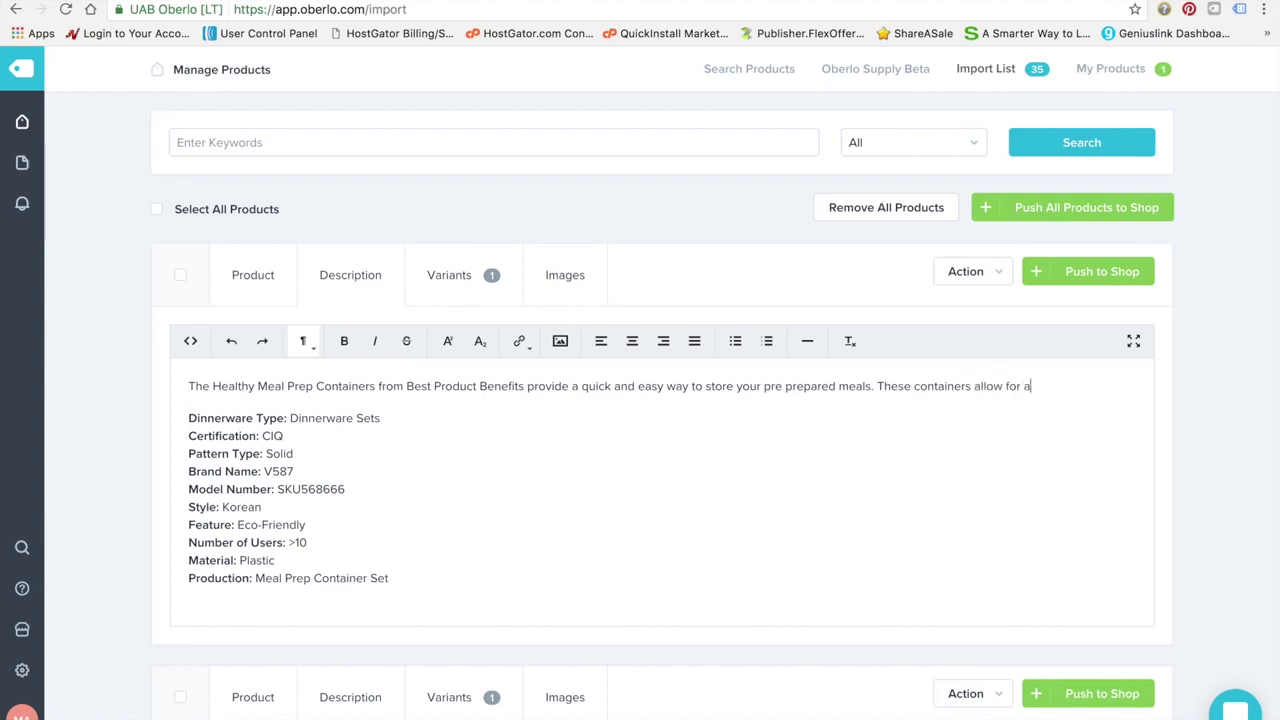
type(" healthy and fit lifestyle by")
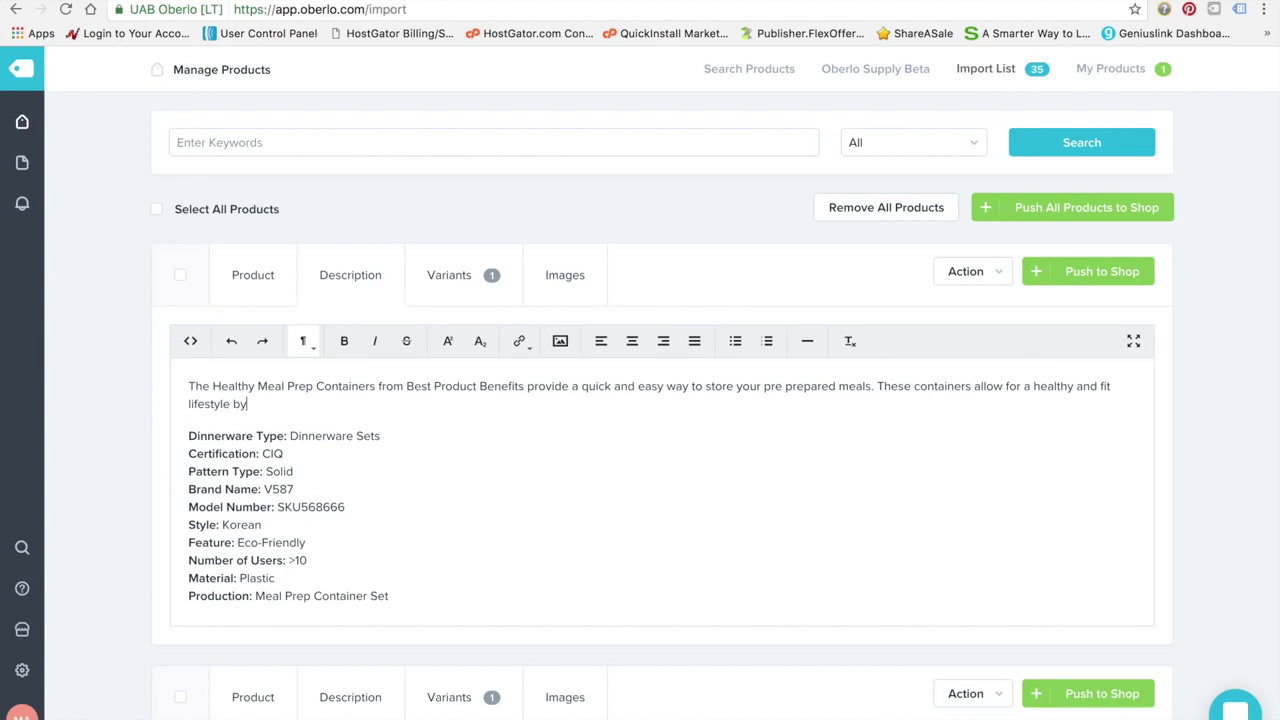
key("BackSpace")
key("BackSpace")
type("providing a way to keep your meals ")
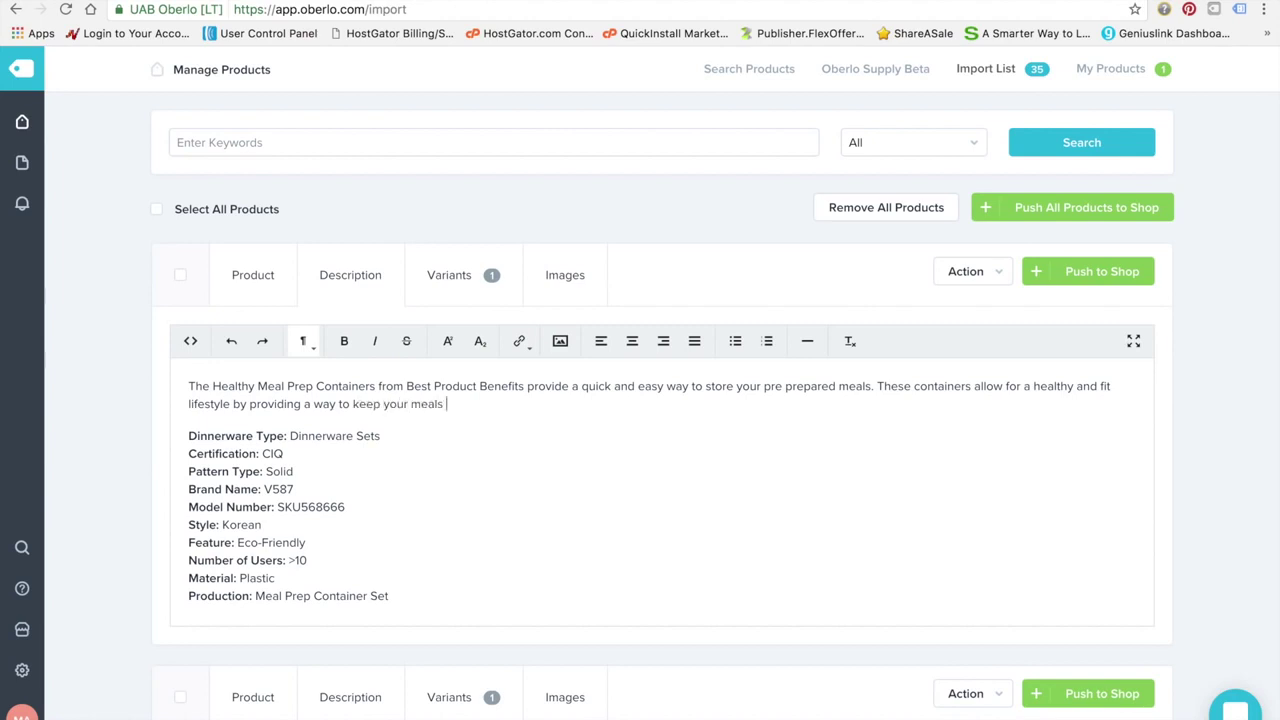
type("within your caloric goals")
type("products are made of the ")
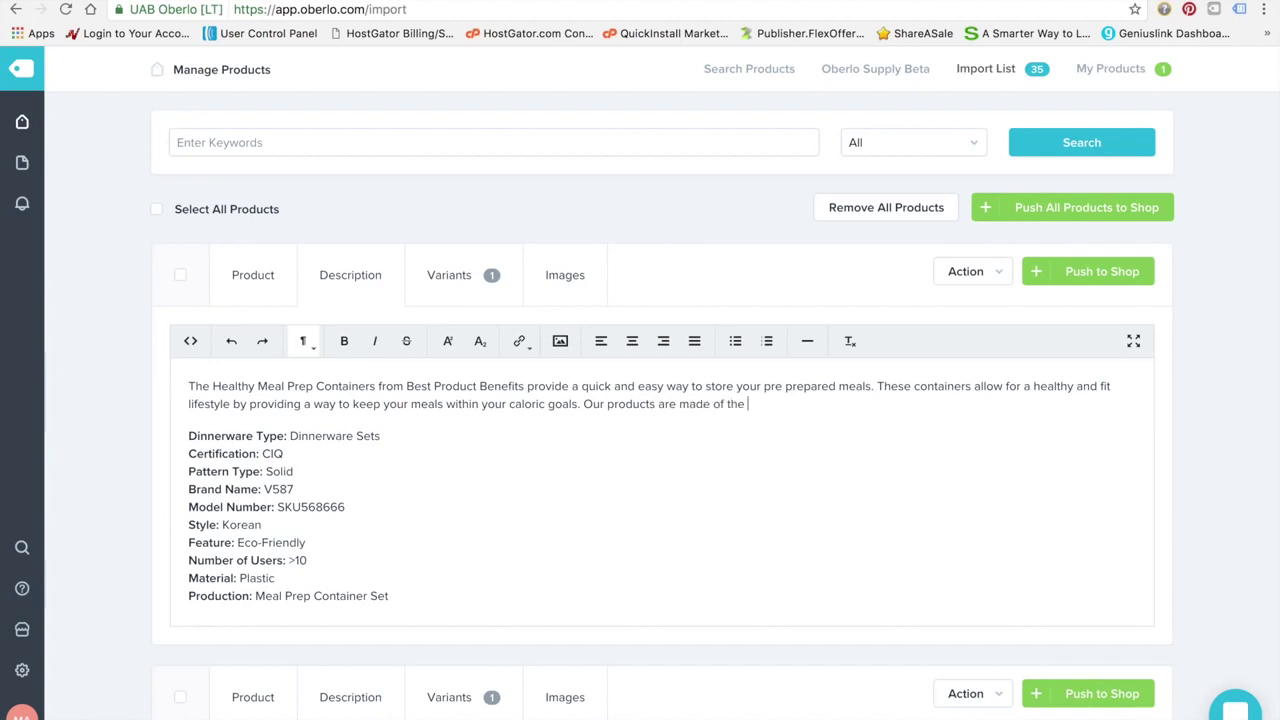
type("highest mate")
key("BackSpace")
key("BackSpace")
key("BackSpace")
key("BackSpace")
key("BackSpace")
key("BackSpace")
key("BackSpace")
key("BackSpace")
key("BackSpace")
key("BackSpace")
key("BackSpace")
key("BackSpace")
key("BackSpace")
key("BackSpace")
key("BackSpace")
key("BackSpace")
type("with the best materials ")
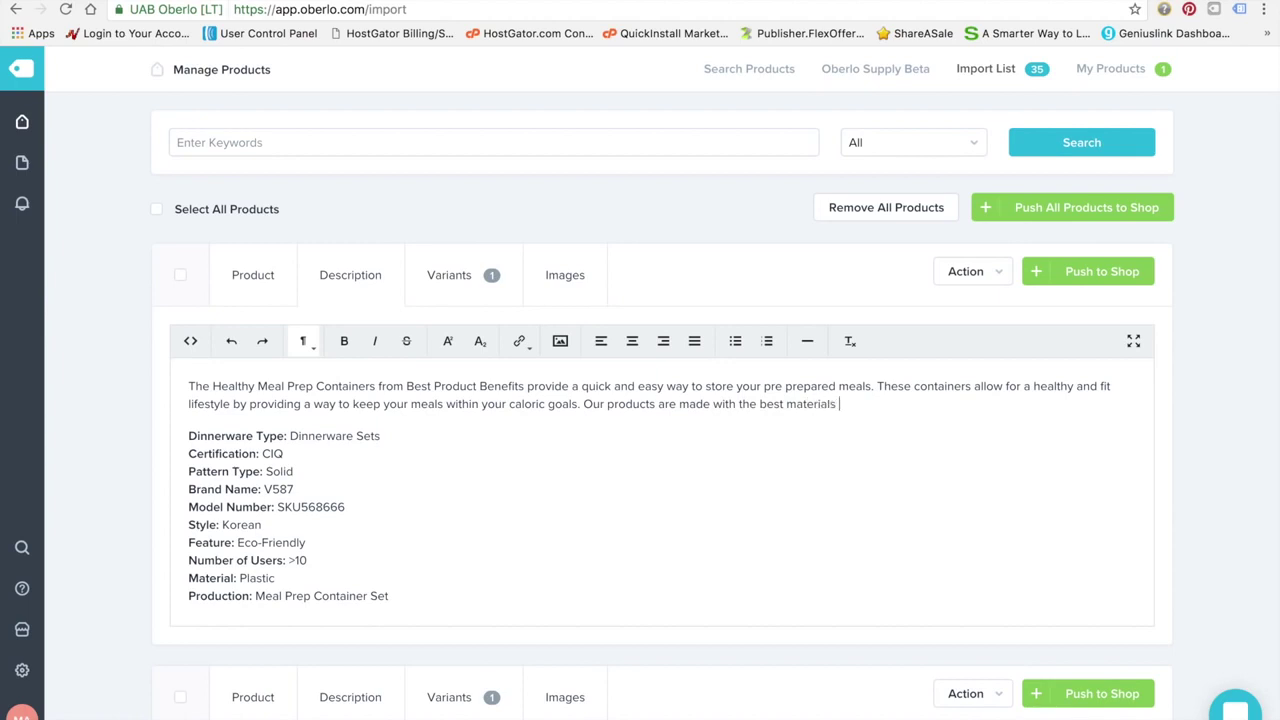
type("and of the highest sta")
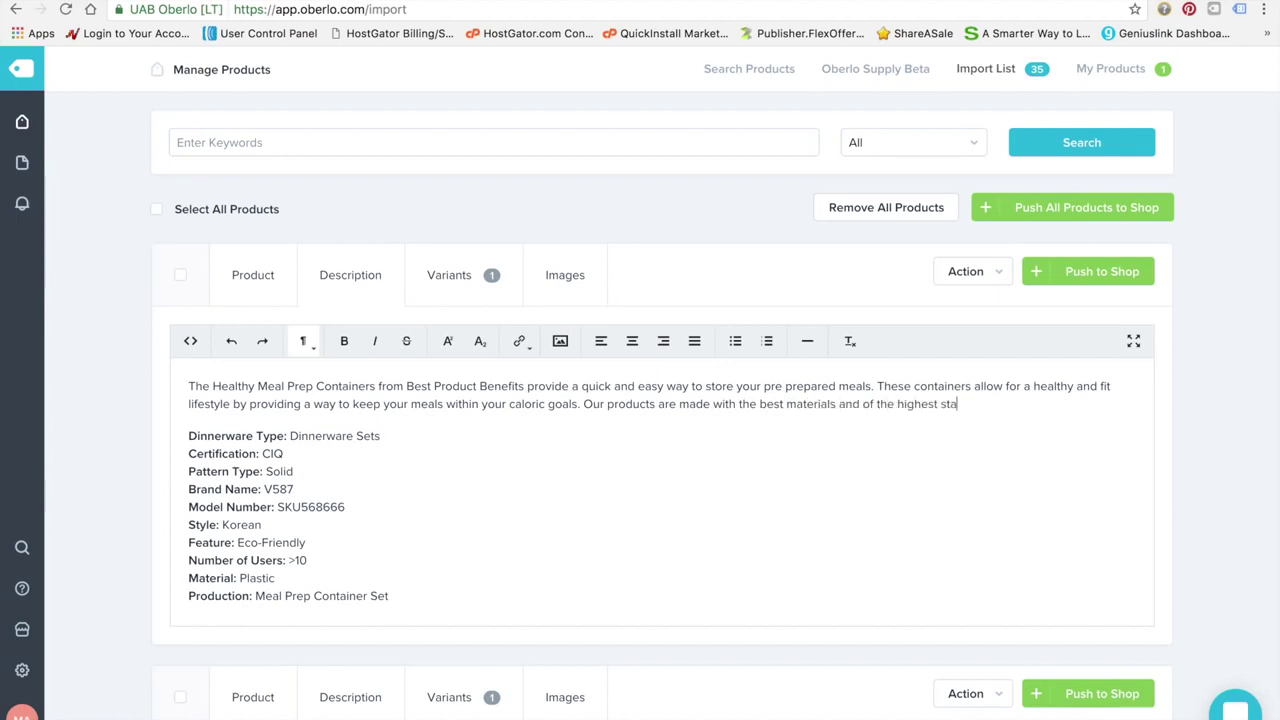
type("ndards while still providing the best price ")
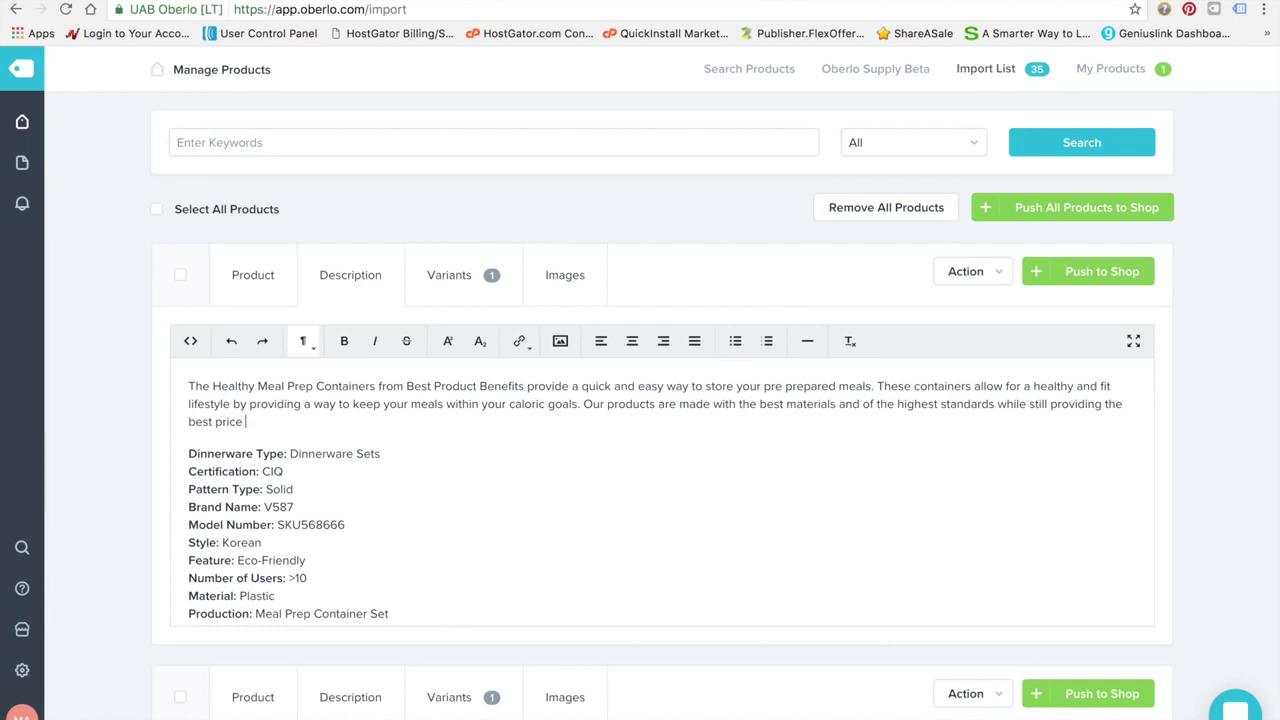
type("for our customers.")
Add a paragraph stating products take 2 - 4 weeks for delivery and thanking customers for their patience
scroll(334, 572, "down", 2)
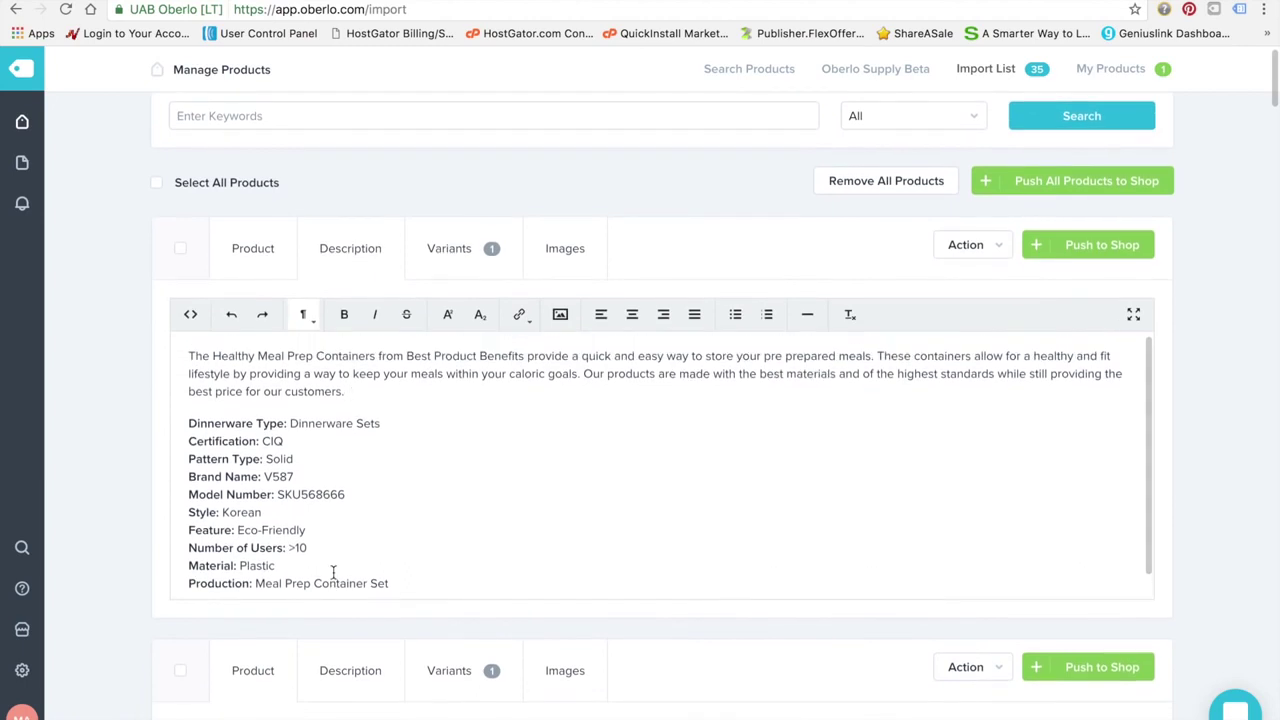
key("Return")
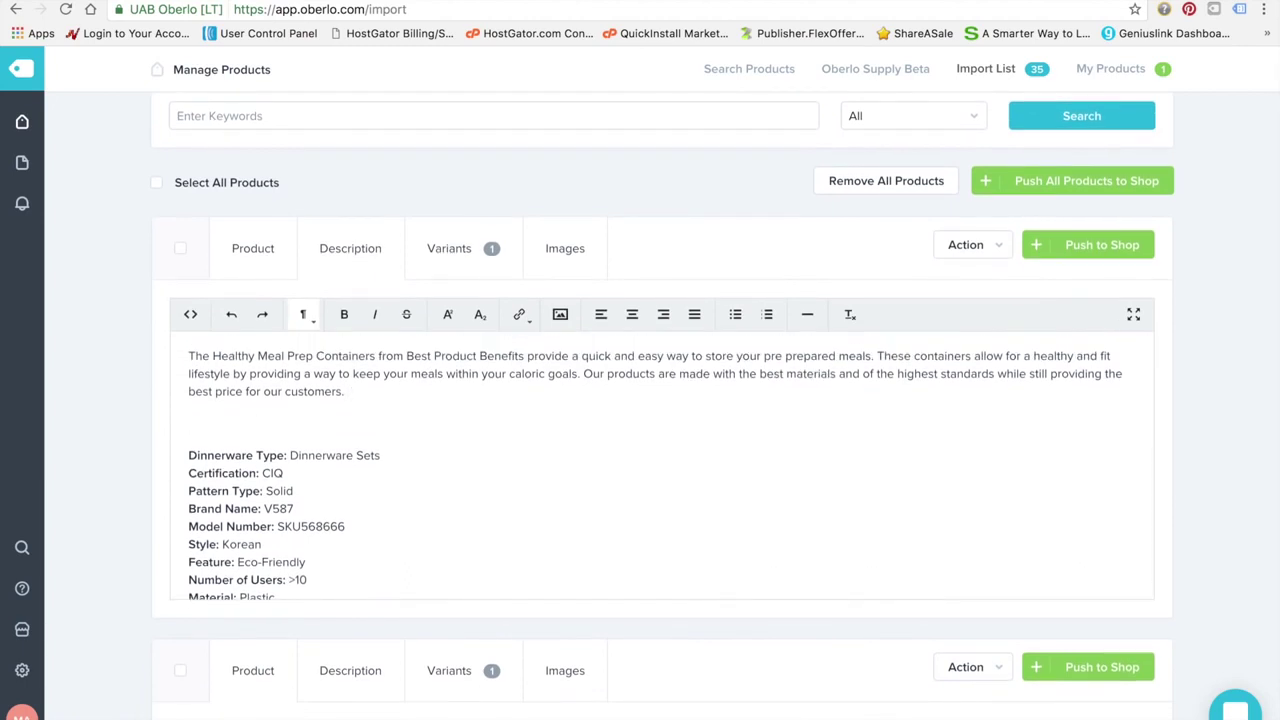
type("All our products take 3 - 4 weeks")
key("BackSpace")
key("BackSpace")
key("BackSpace")
key("BackSpace")
key("BackSpace")
key("BackSpace")
key("BackSpace")
key("BackSpace")
type("2 - 4 weeks for delivery")
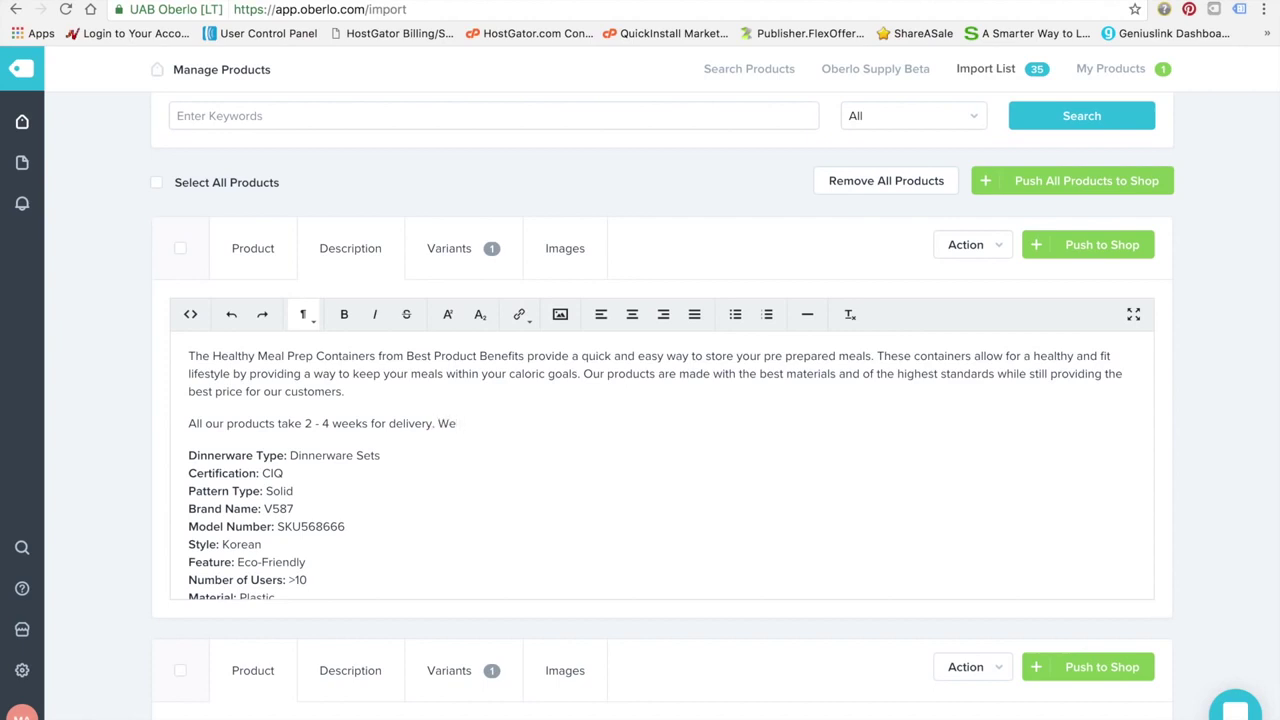
type("nderstand time is of the essence and we thank")
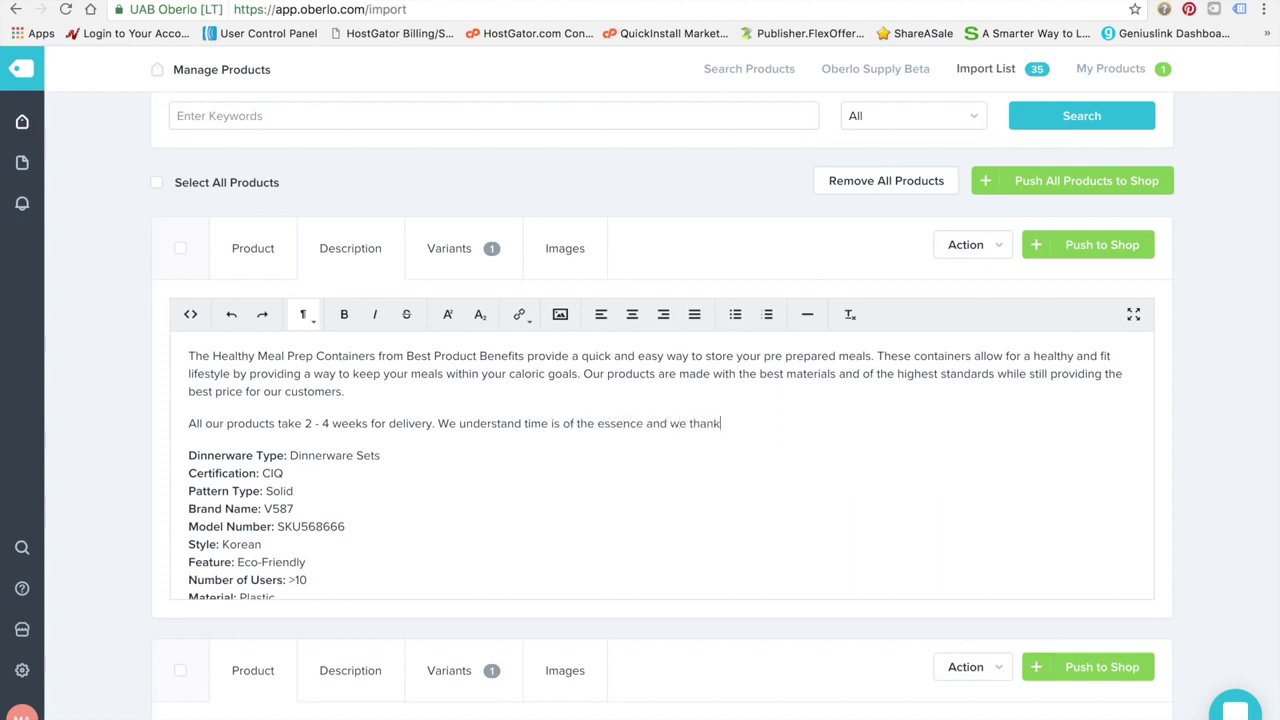
type(" you for your patience, however it is these")
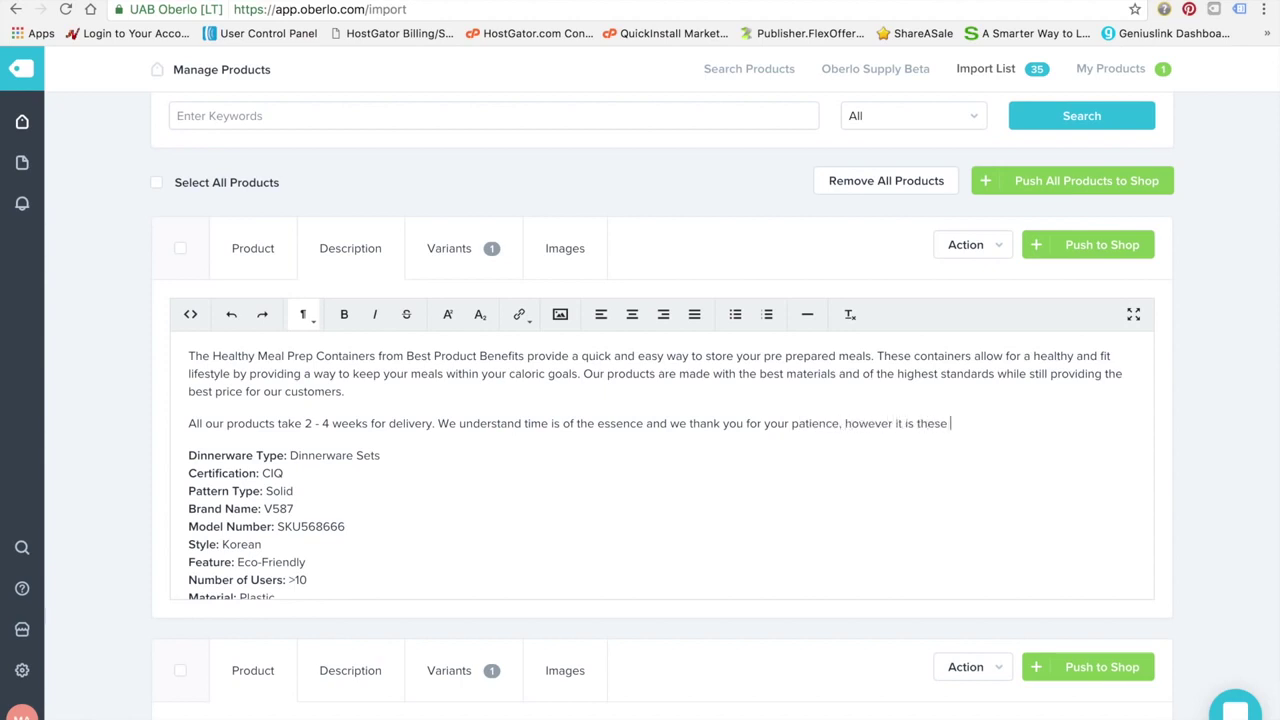
type(" longer delivery times that allow us to offer our produc")
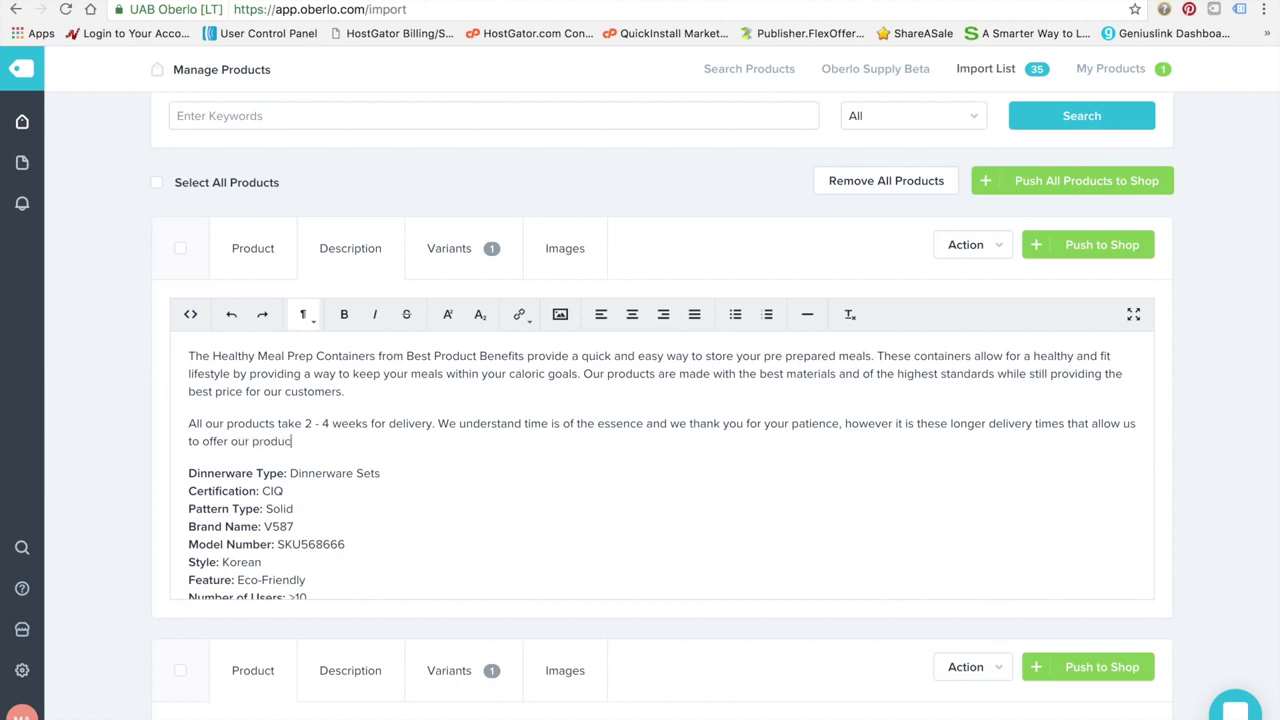
type("ts at such an exceptionally low price!")
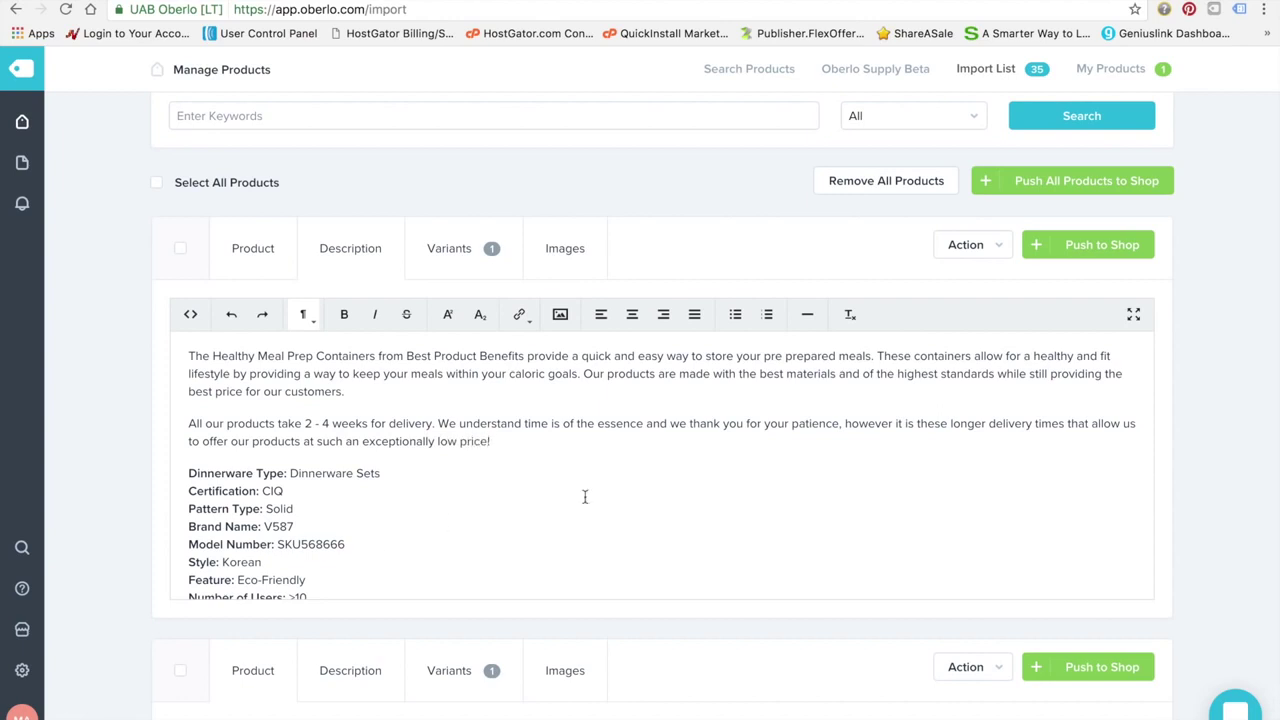
Replace 'our' with 'such high quality' in the delivery paragraph
double_click(238, 442)
type("such high quality")
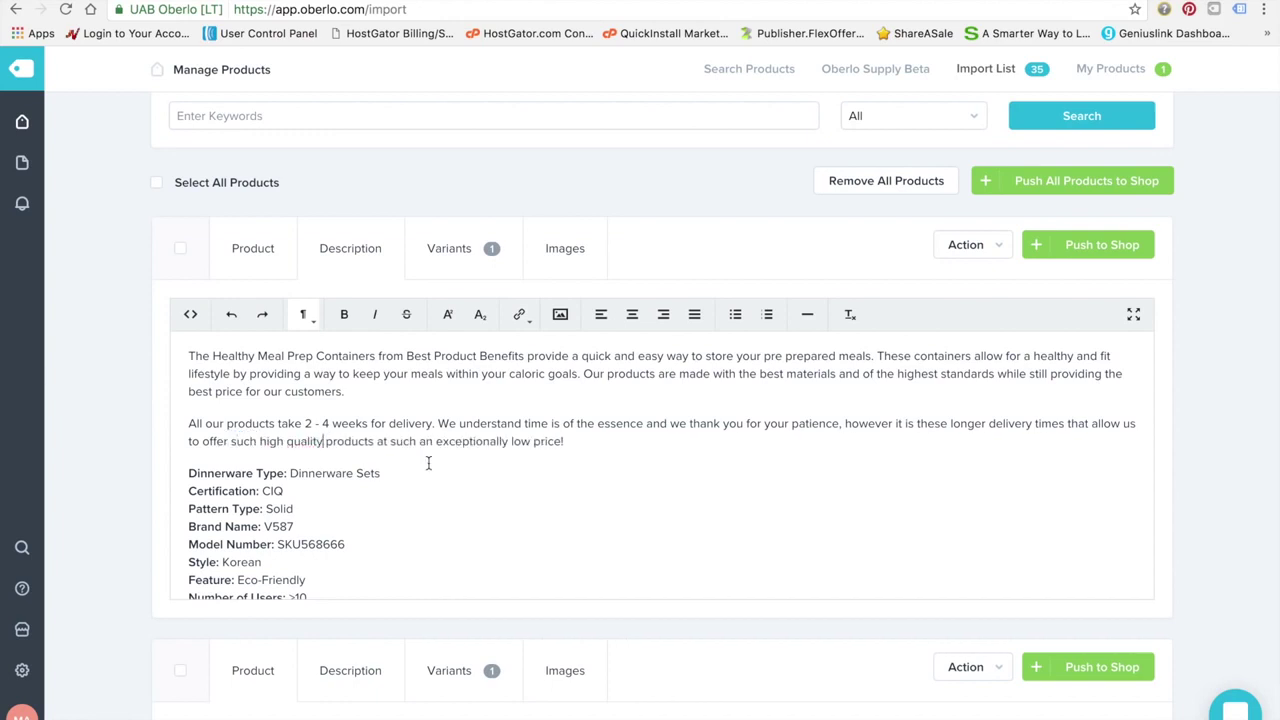
left_click_drag(586, 447, 176, 403)
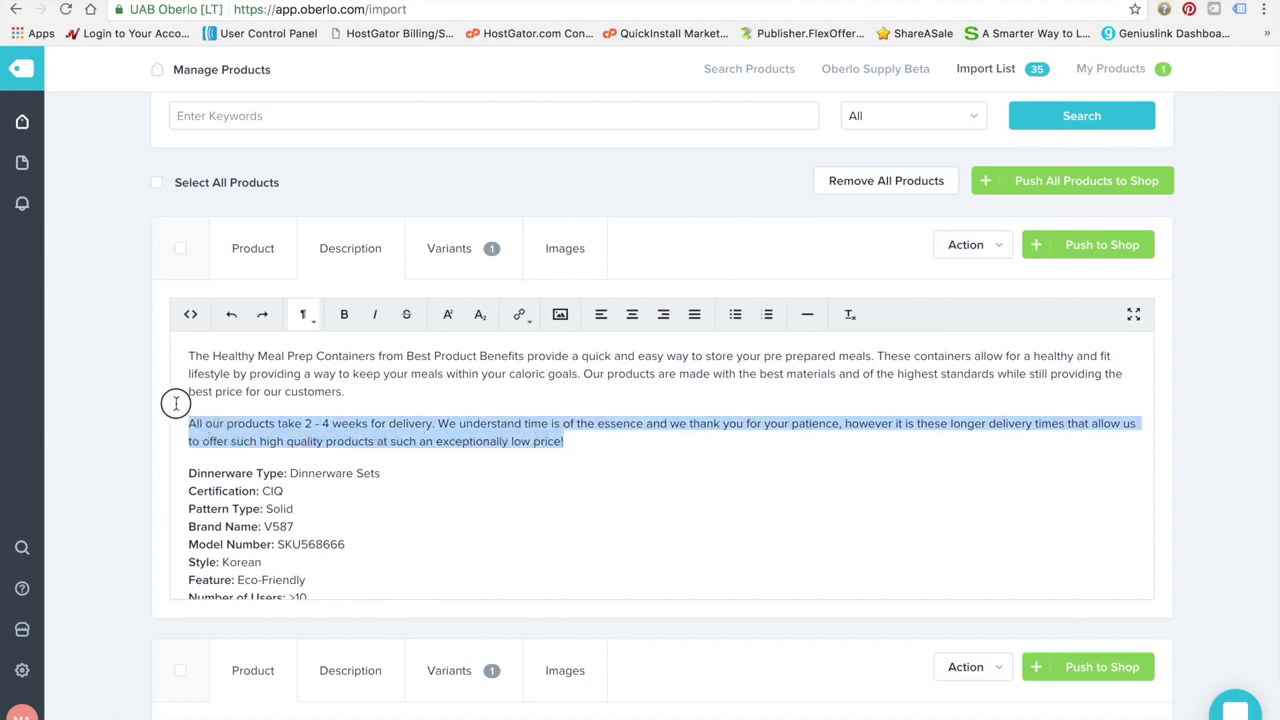
left_click_drag(176, 403, 160, 339)
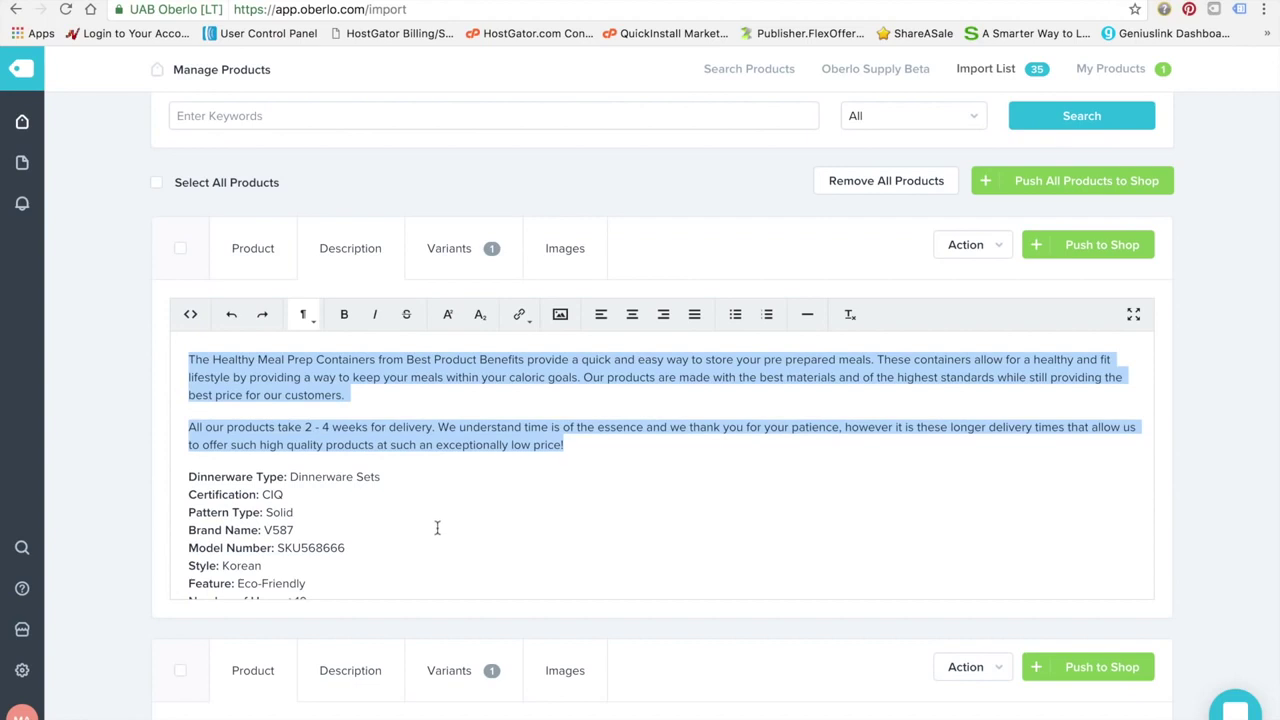
left_click(432, 497)
scroll(460, 544, "down", 2)
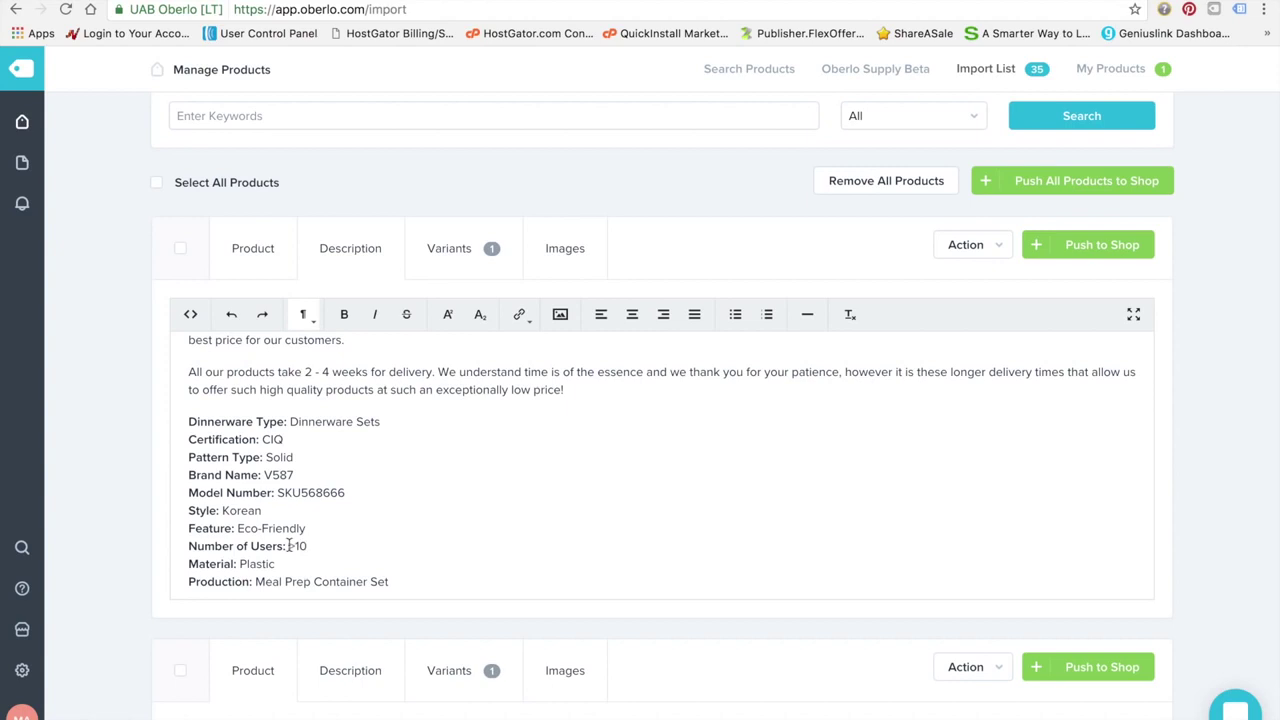
Change the Number of Users spec line to 'Number Of Containers Per Order: 10'
left_click_drag(285, 546, 239, 548)
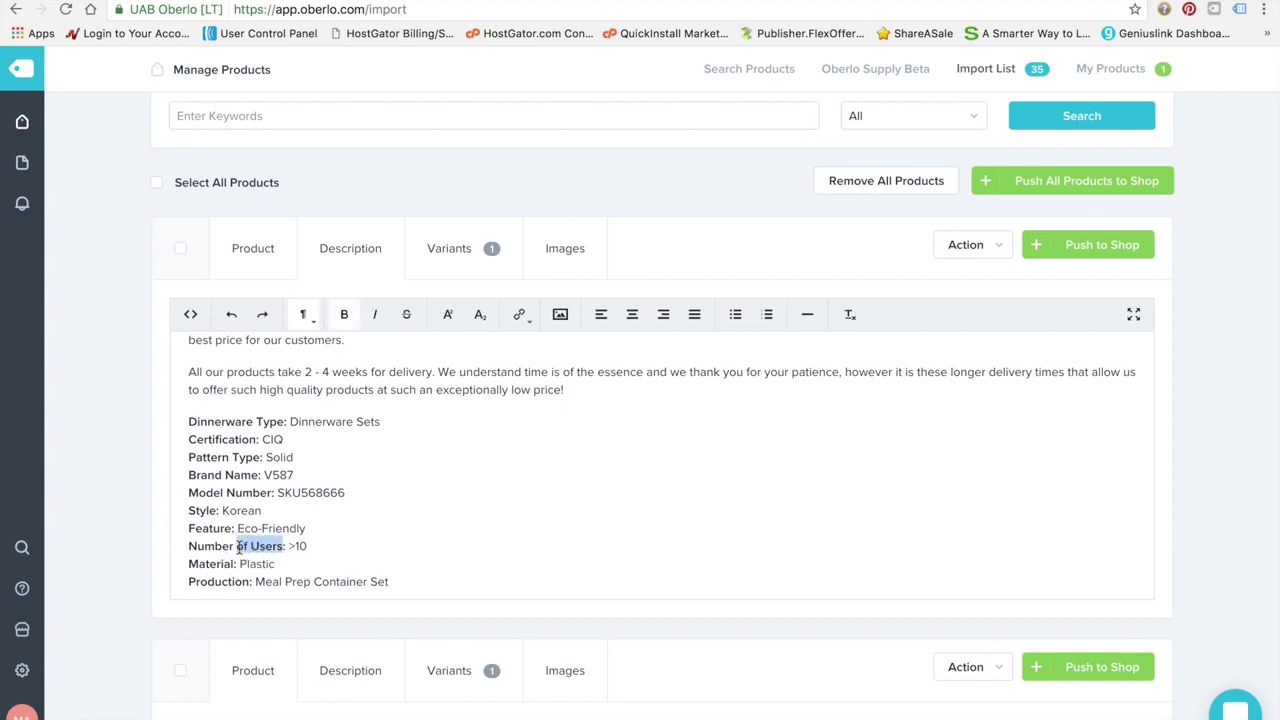
type("Per Set")
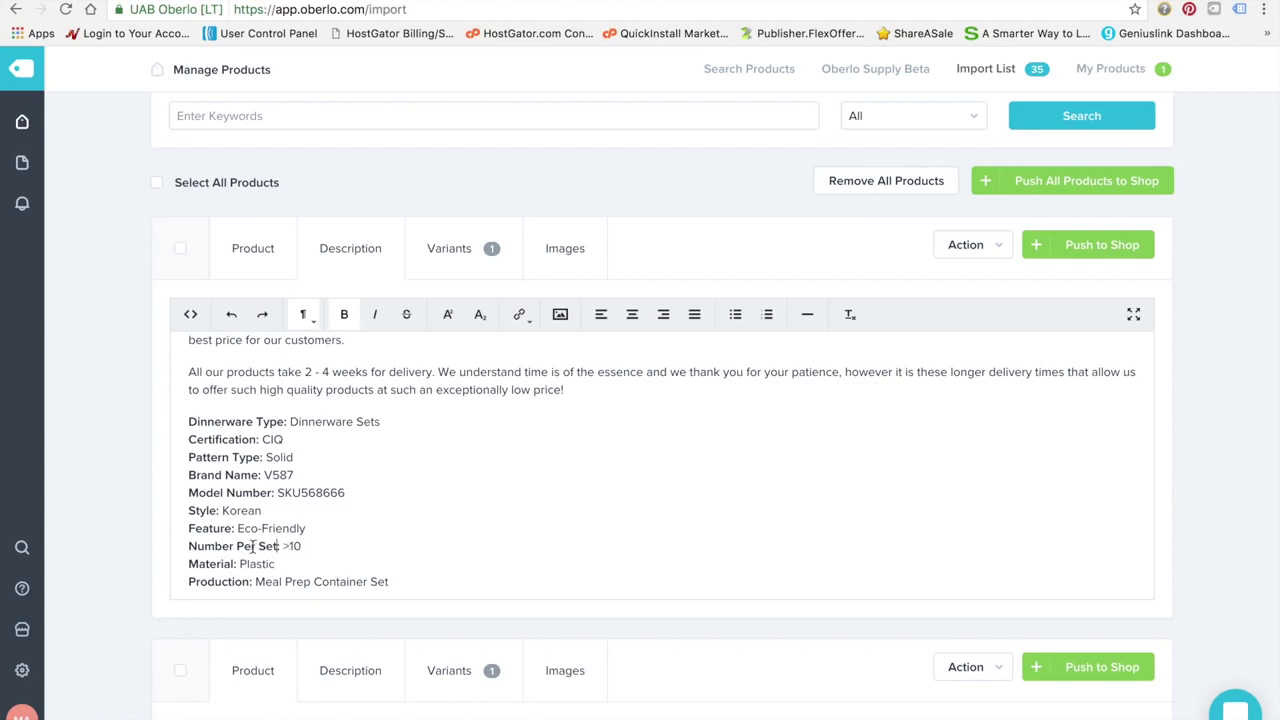
left_click(238, 547)
type("Of Containers")
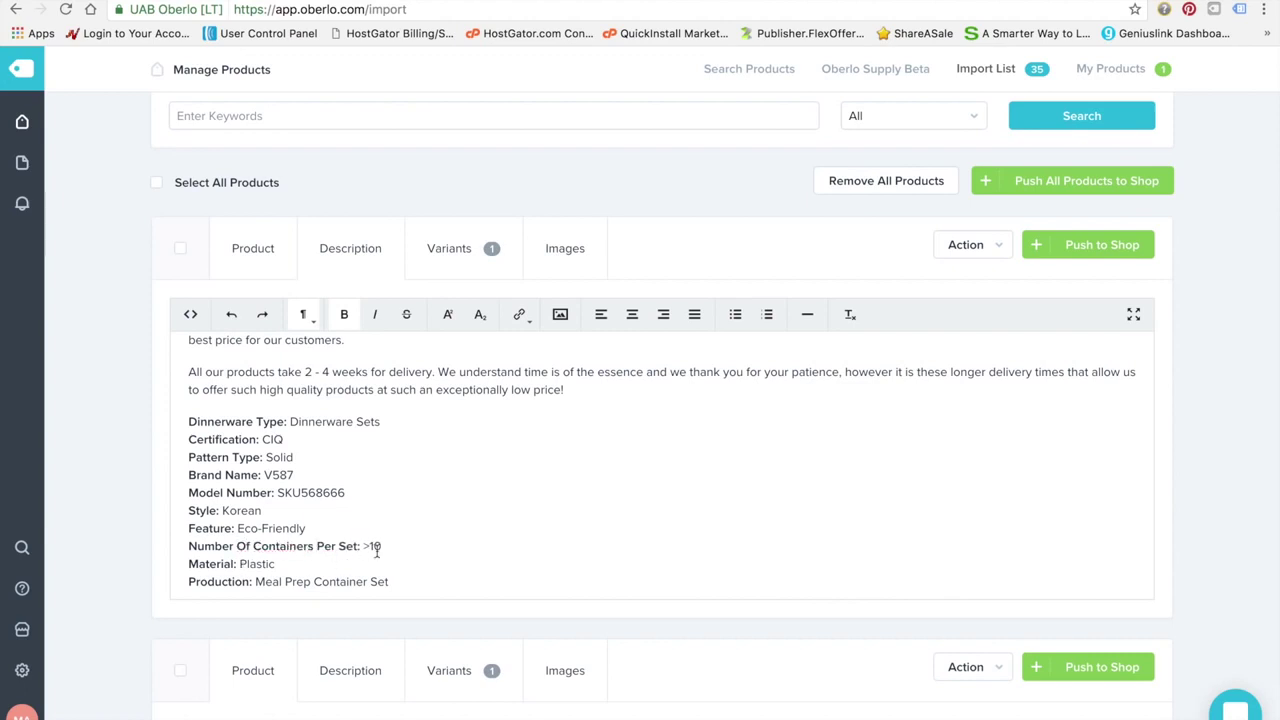
left_click(367, 547)
key("BackSpace")
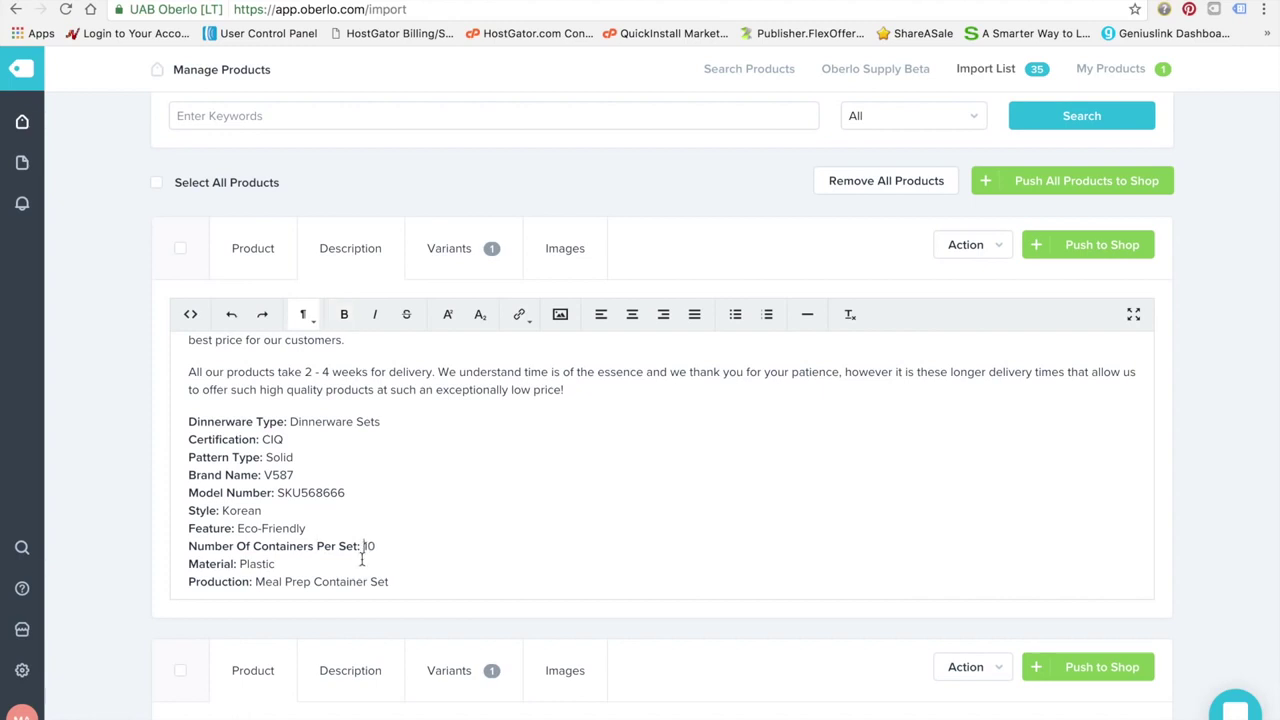
key("BackSpace")
key("BackSpace")
key("BackSpace")
key("BackSpace")
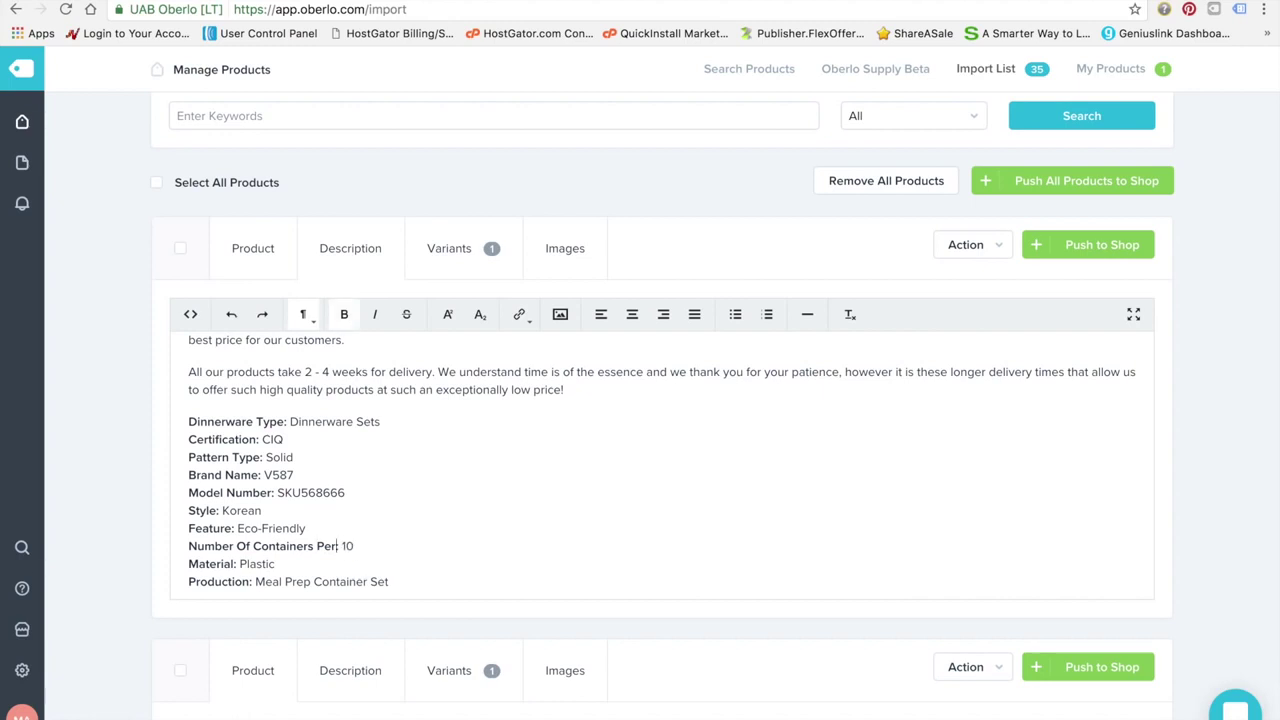
type("Order:")
Replace the Dinnerware Type line with 'Product: Meal Prep Container Set'
left_click_drag(280, 421, 131, 417)
key("BackSpace")
key("BackSpace")
type("Product")
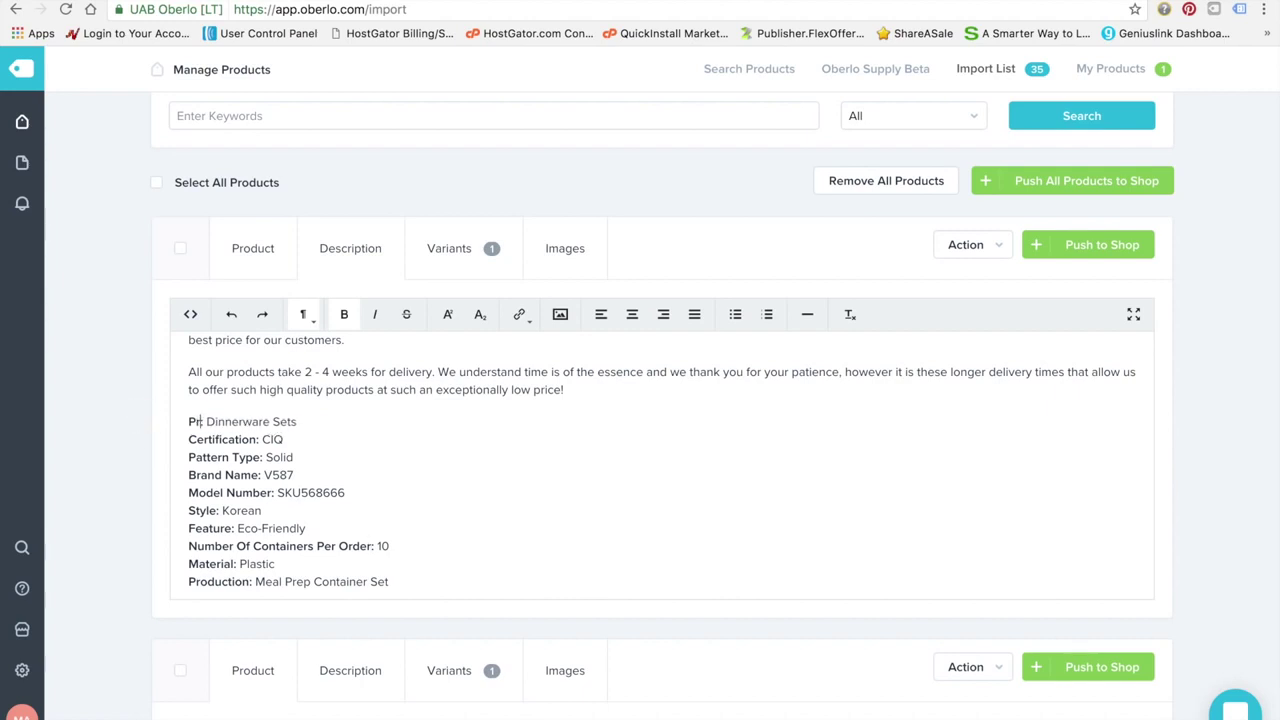
type(":")
left_click_drag(330, 421, 244, 421)
type("M")
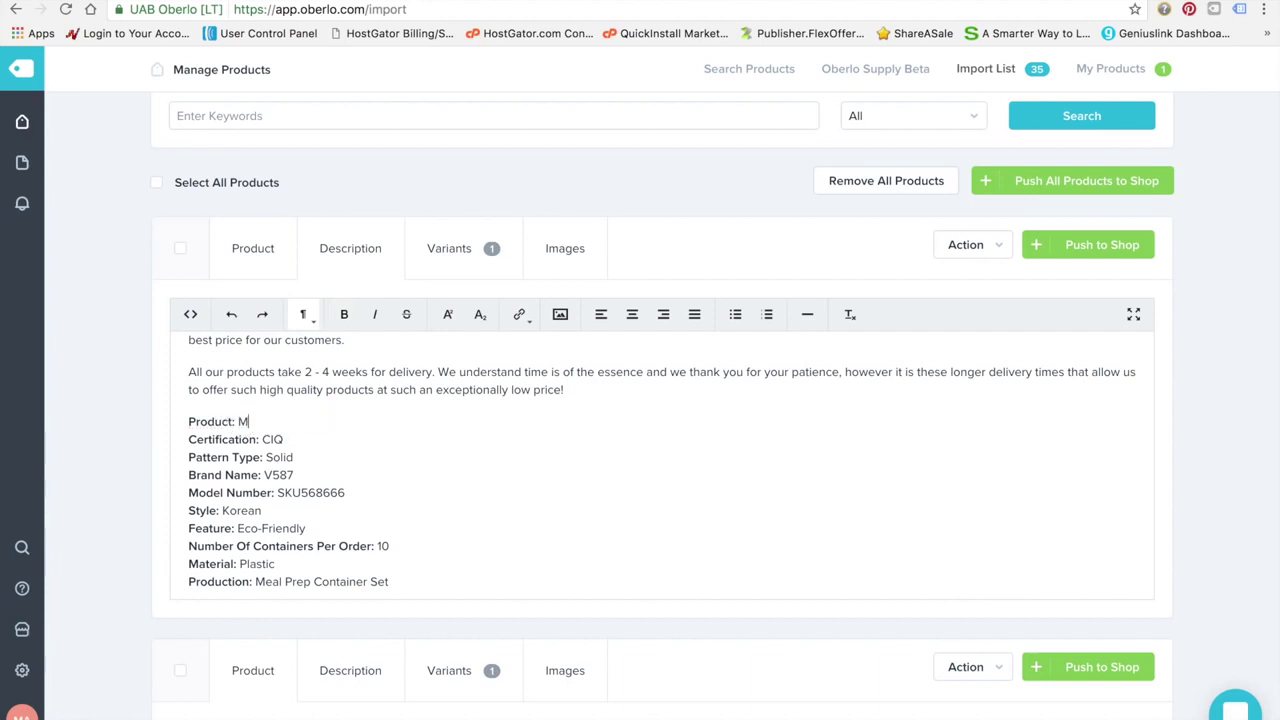
type("eal Prep Container Set")
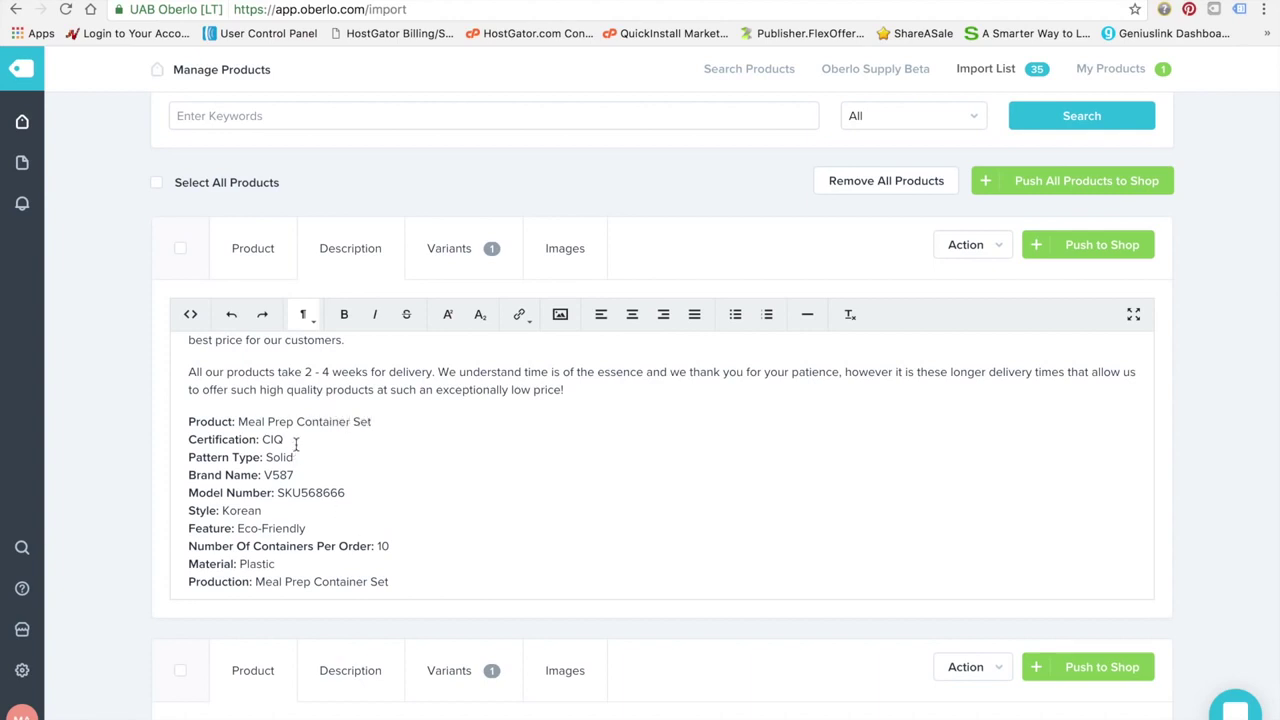
Delete the Certification, Brand Name and Model Number spec lines from the description
left_click_drag(290, 439, 188, 439)
key("BackSpace")
key("BackSpace")
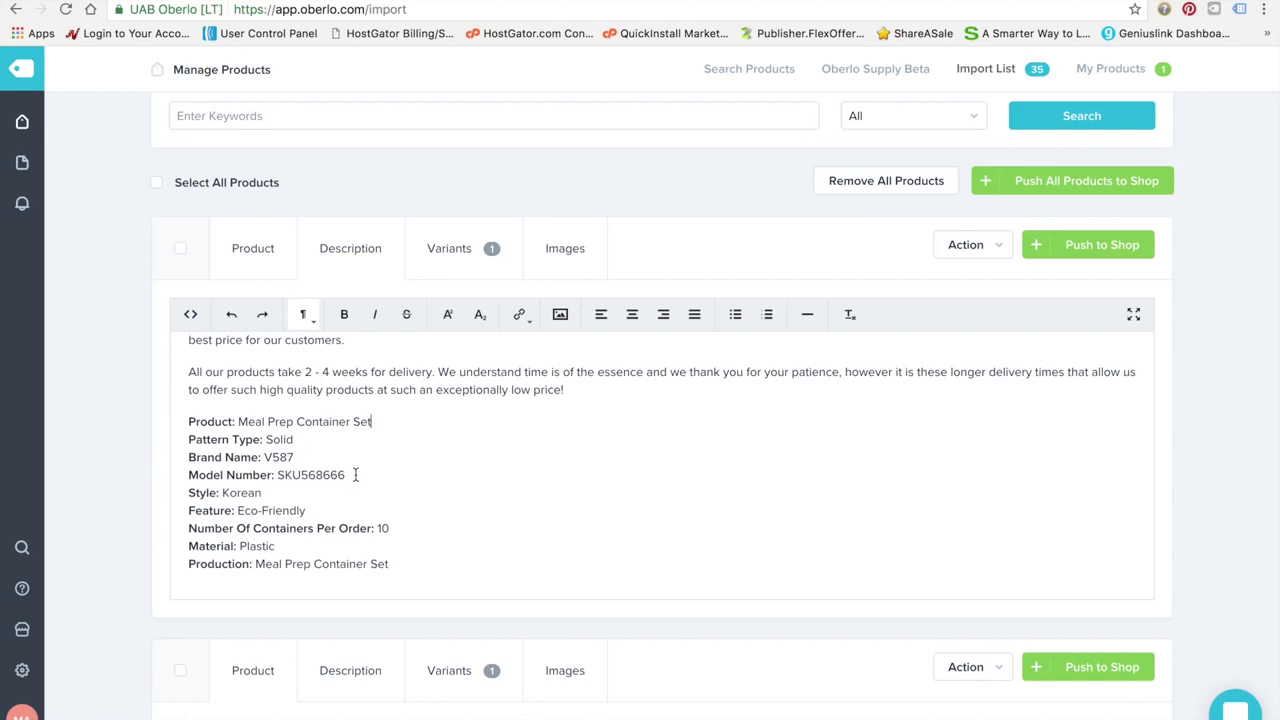
left_click_drag(354, 475, 171, 449)
key("BackSpace")
key("BackSpace")
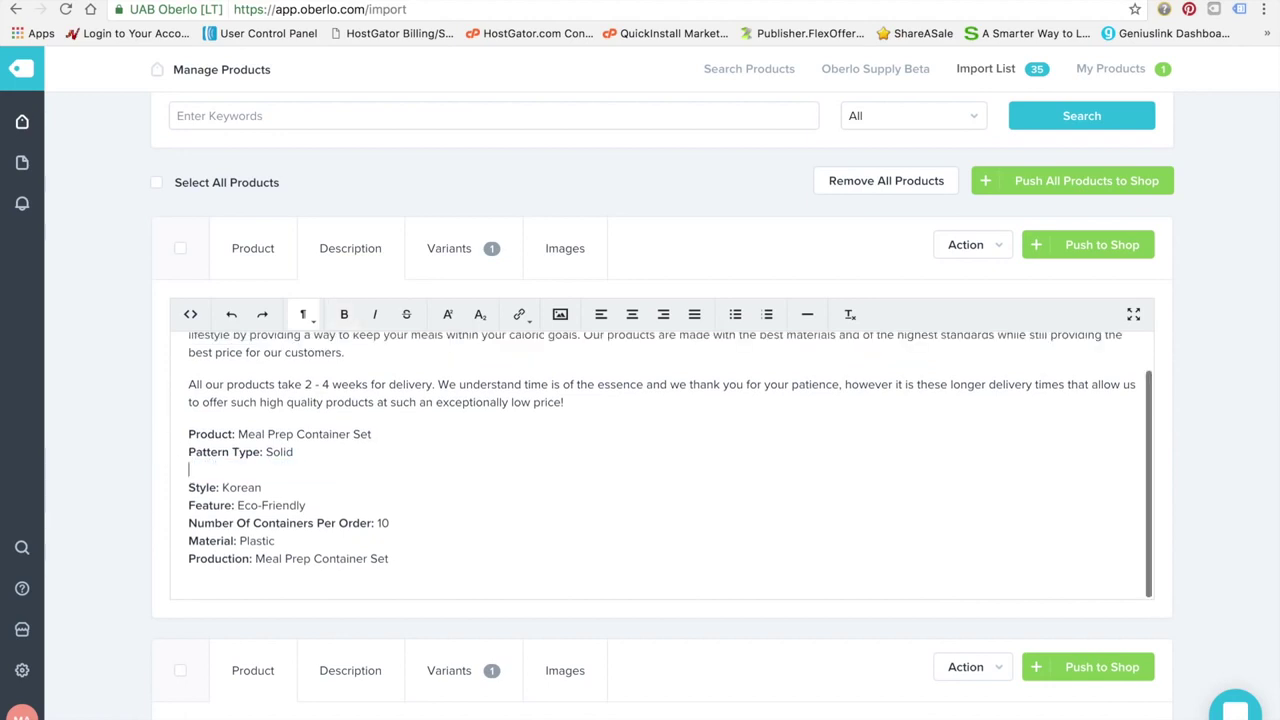
double_click(206, 487)
left_click(343, 504)
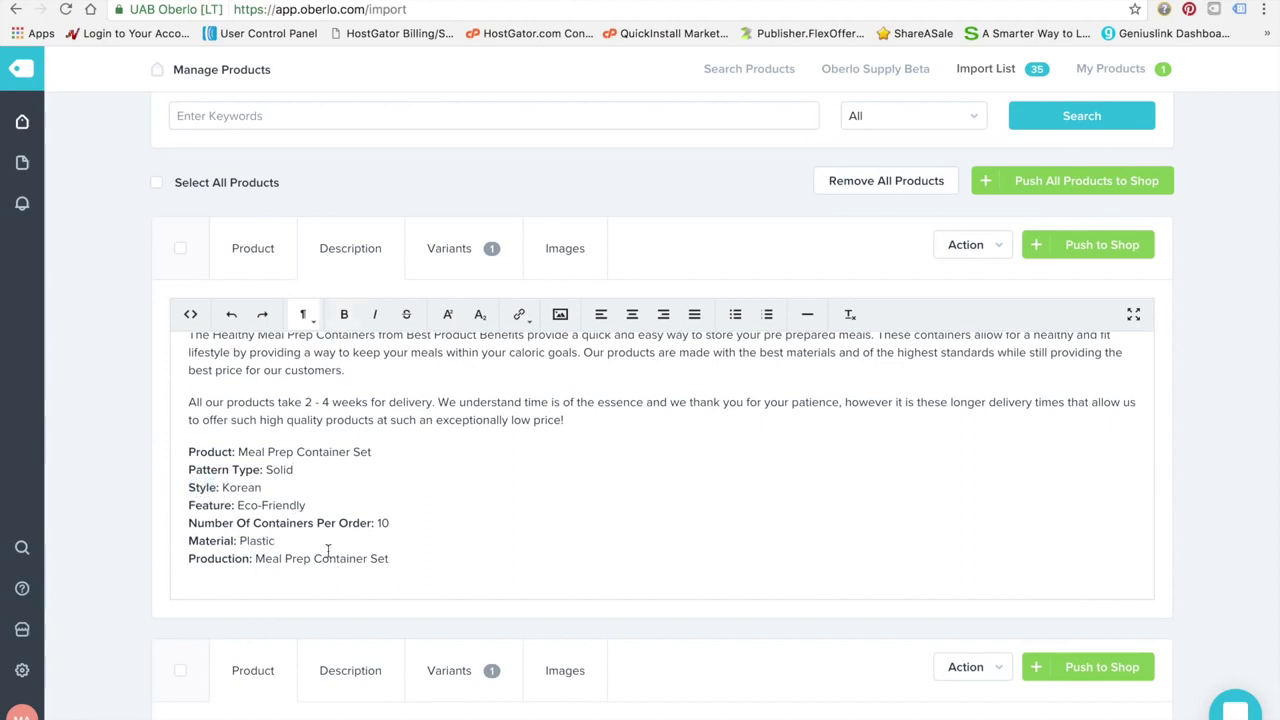
scroll(320, 552, "down", 1)
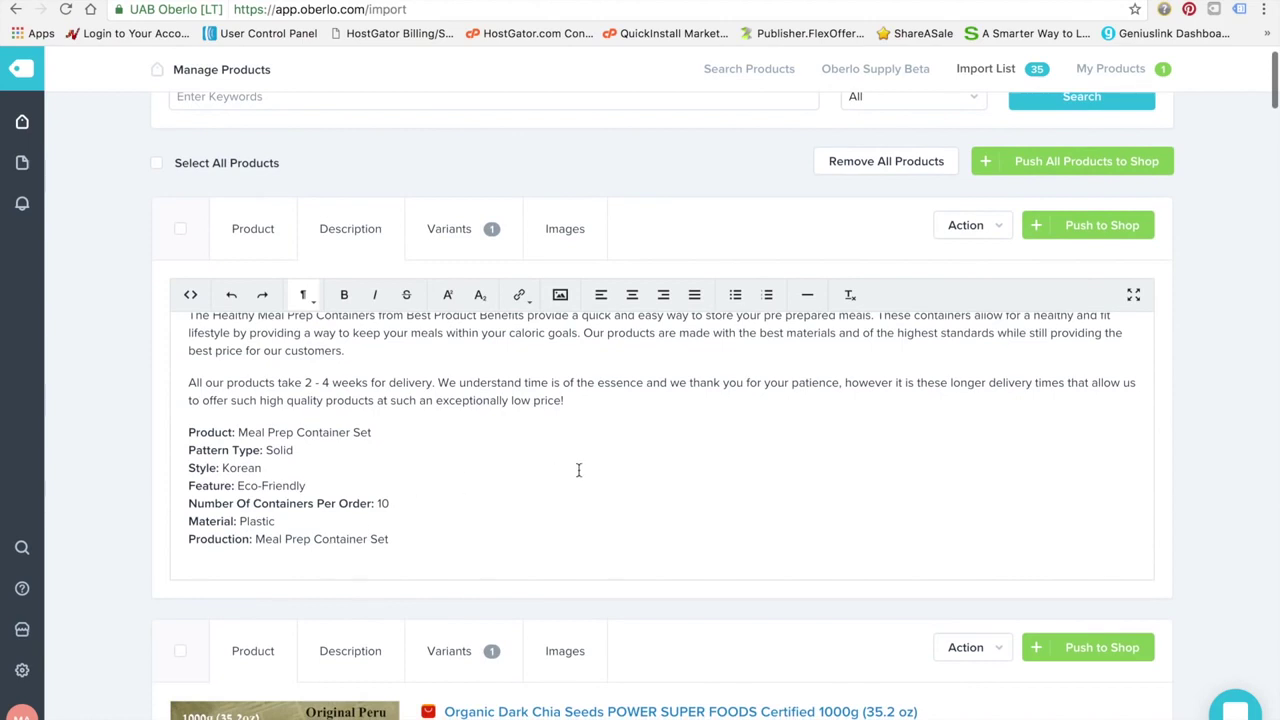
left_click_drag(523, 537, 343, 268)
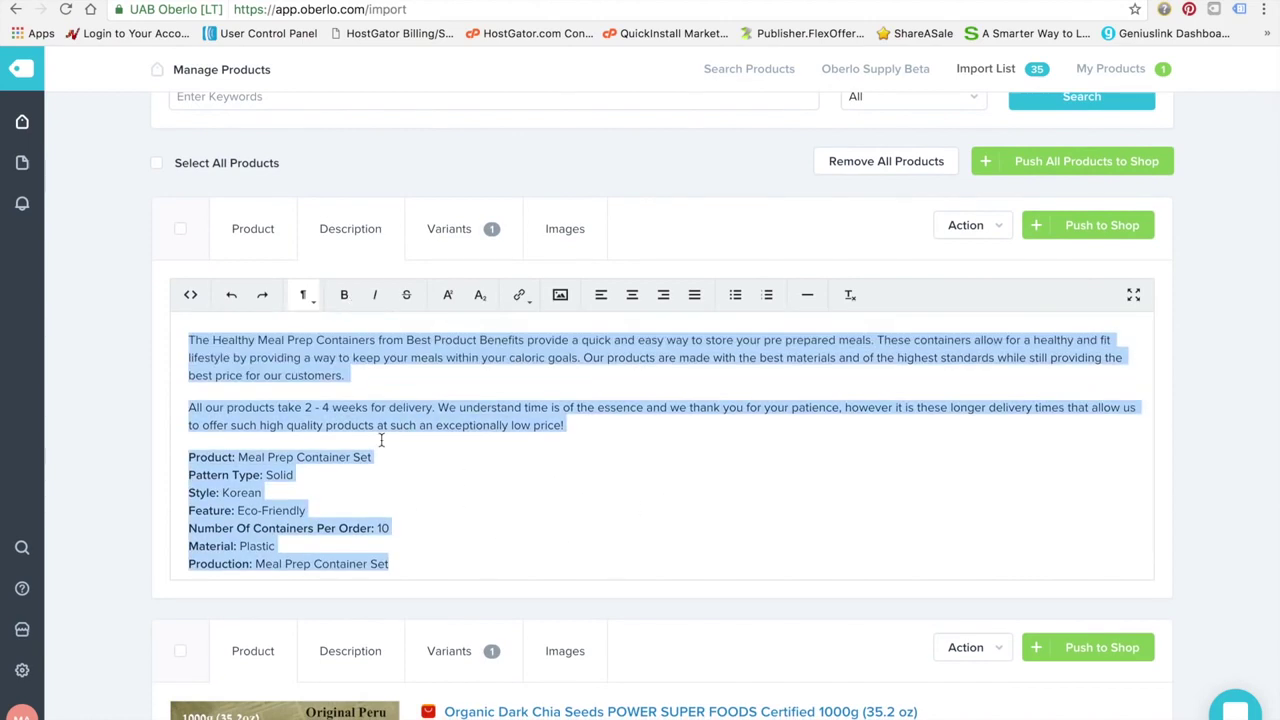
left_click(462, 446)
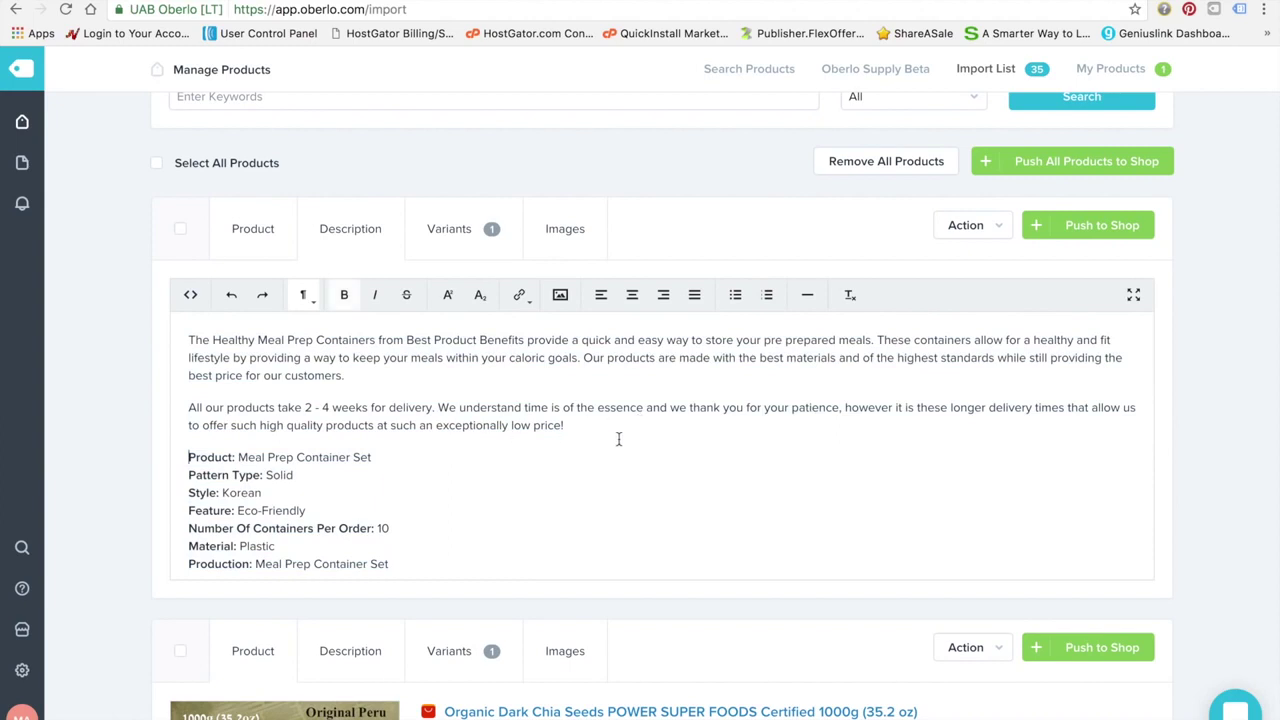
scroll(618, 440, "down", 1)
scroll(445, 335, "up", 1)
Set all variants' compared-at price to 0, leaving only the 12.75 selling price
left_click(475, 285)
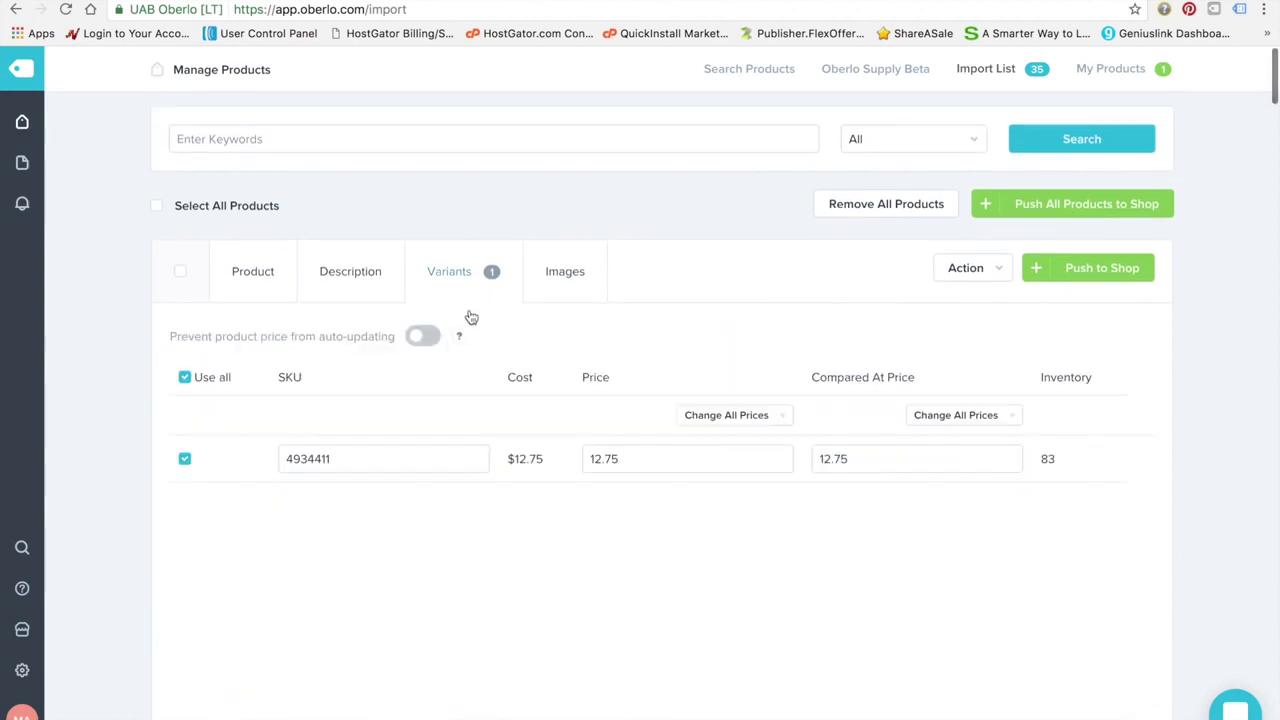
scroll(428, 537, "down", 1)
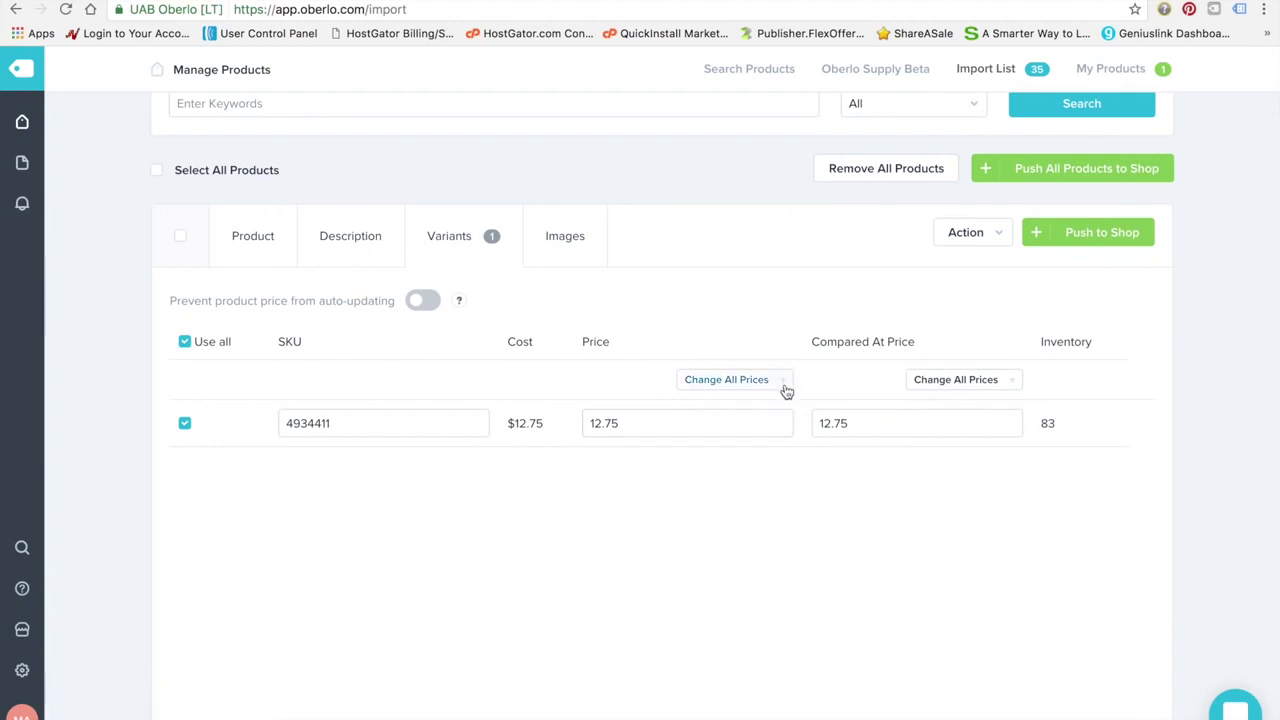
left_click(1008, 388)
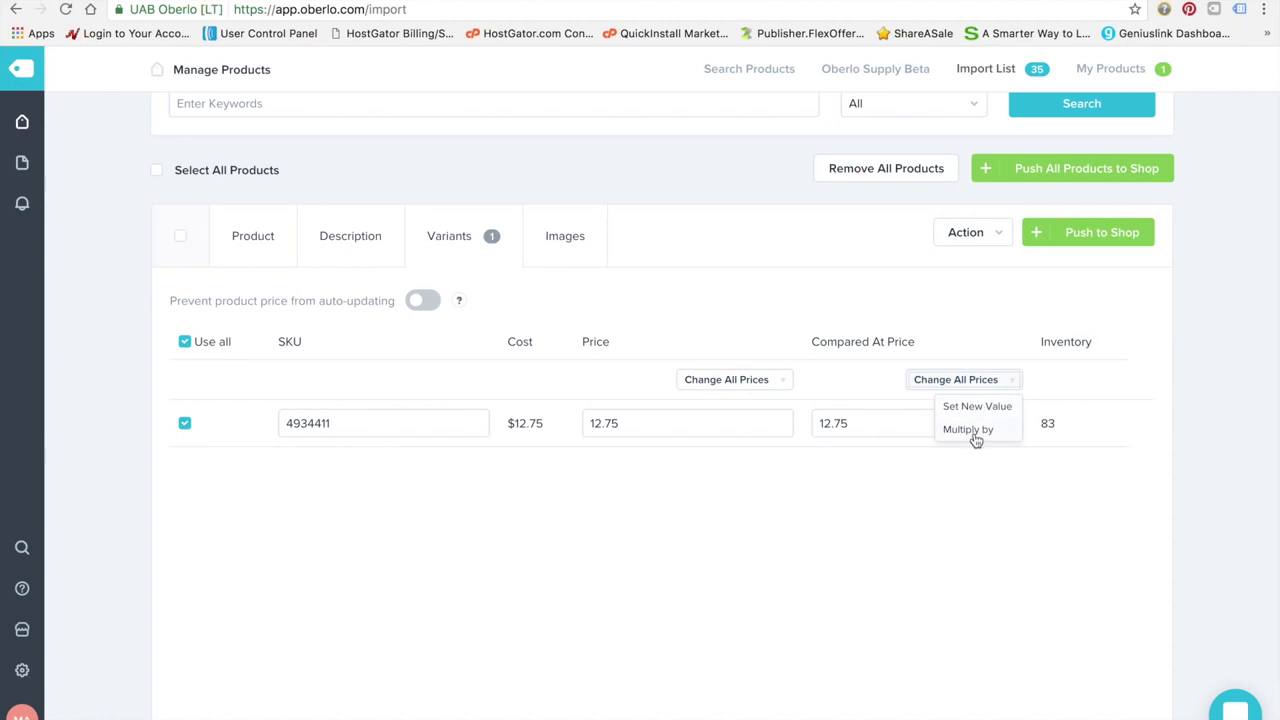
left_click(975, 406)
type("0")
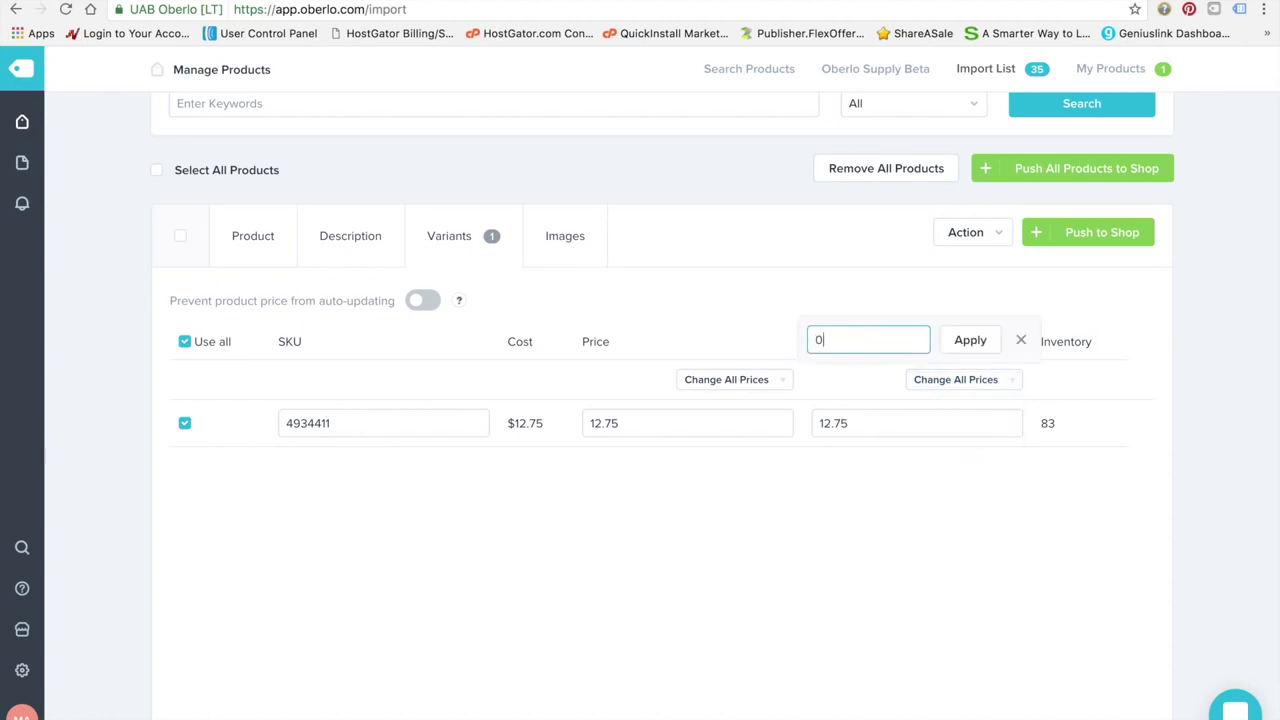
left_click(970, 341)
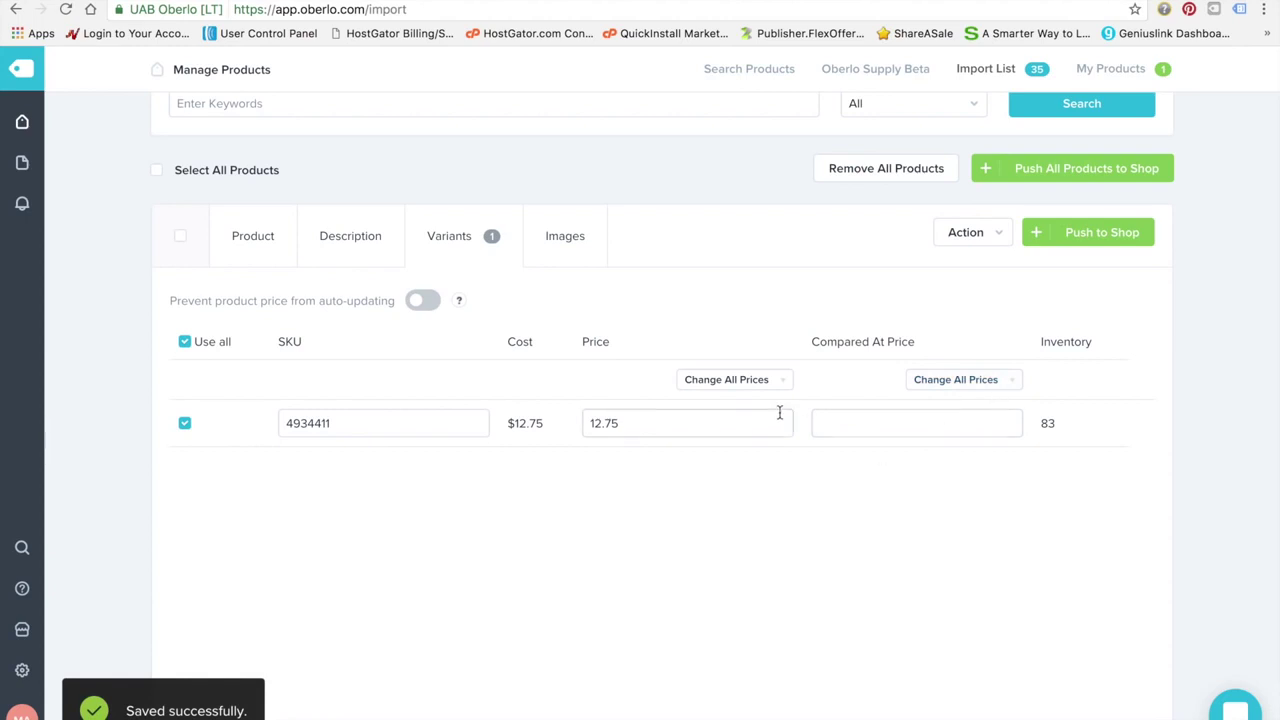
left_click(918, 426)
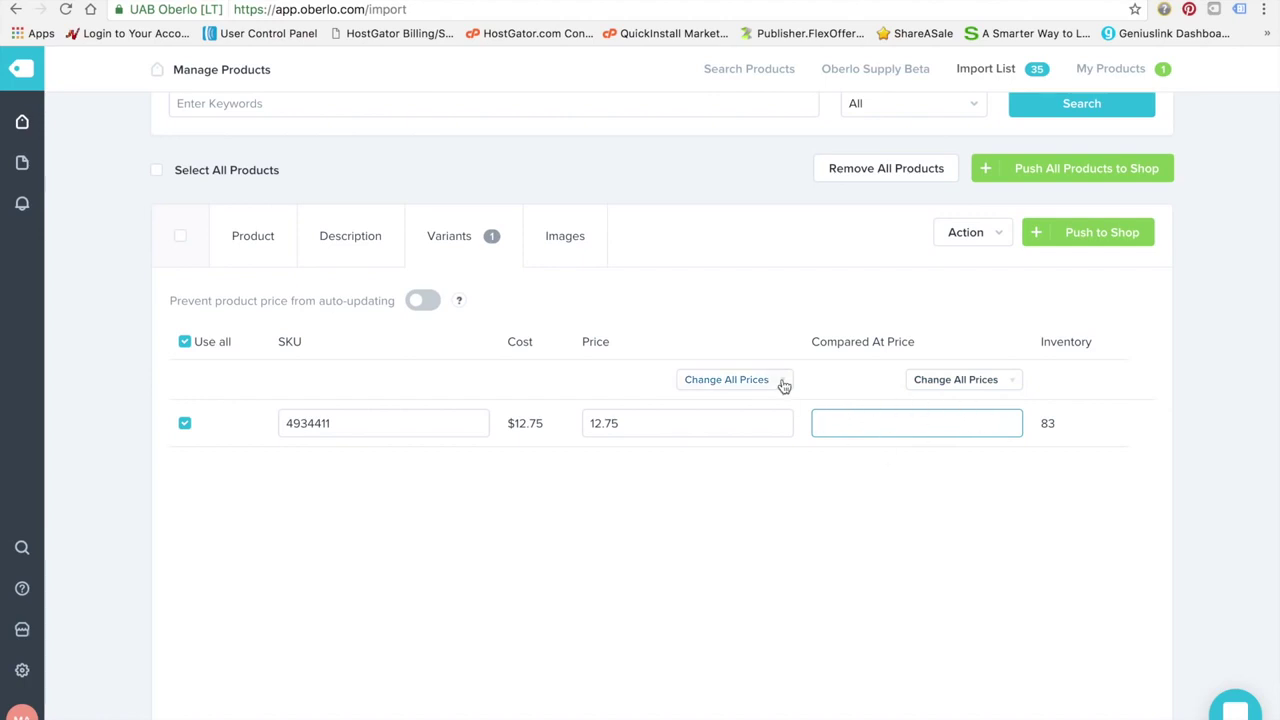
left_click(695, 419)
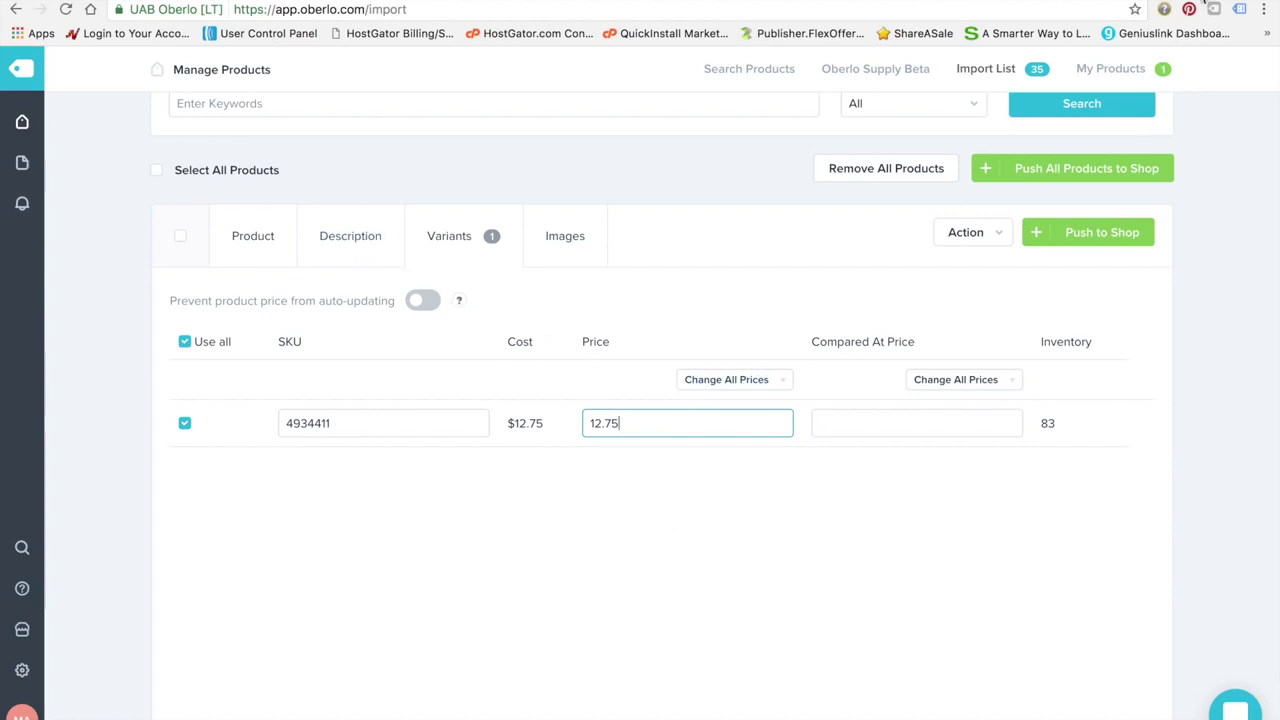
key("super+t")
type("set of ")
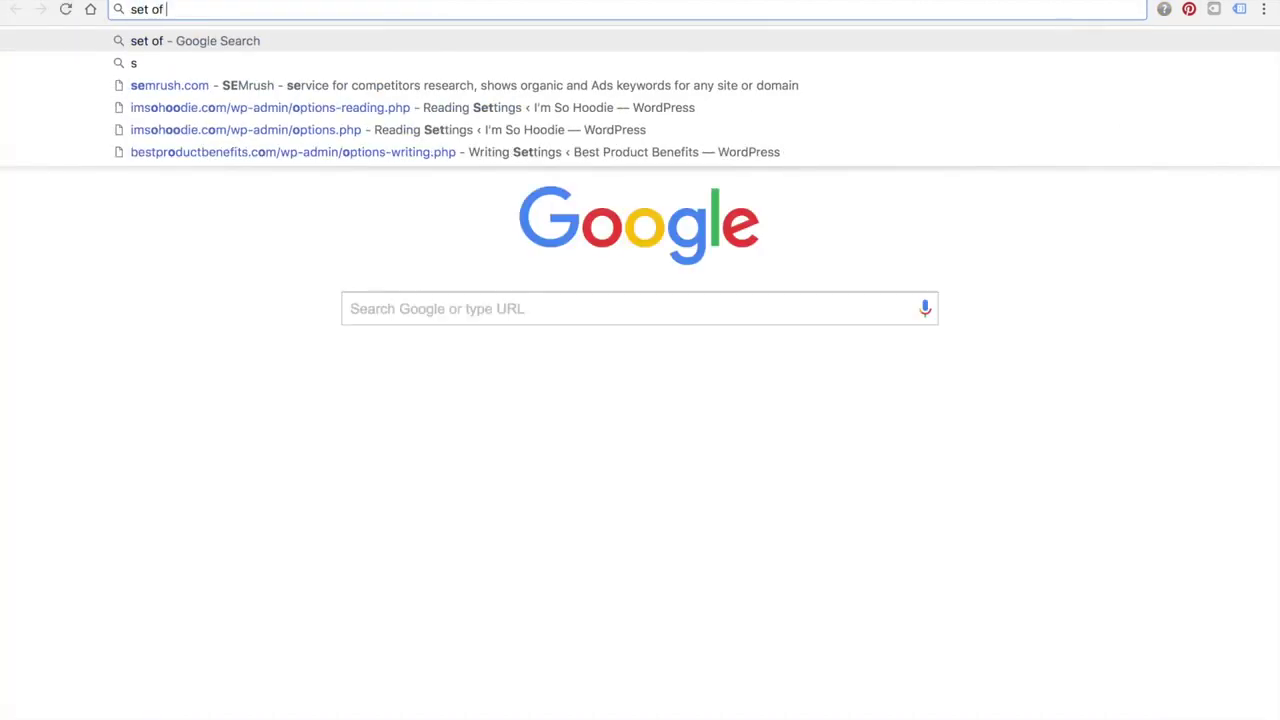
type("10 meal prep con")
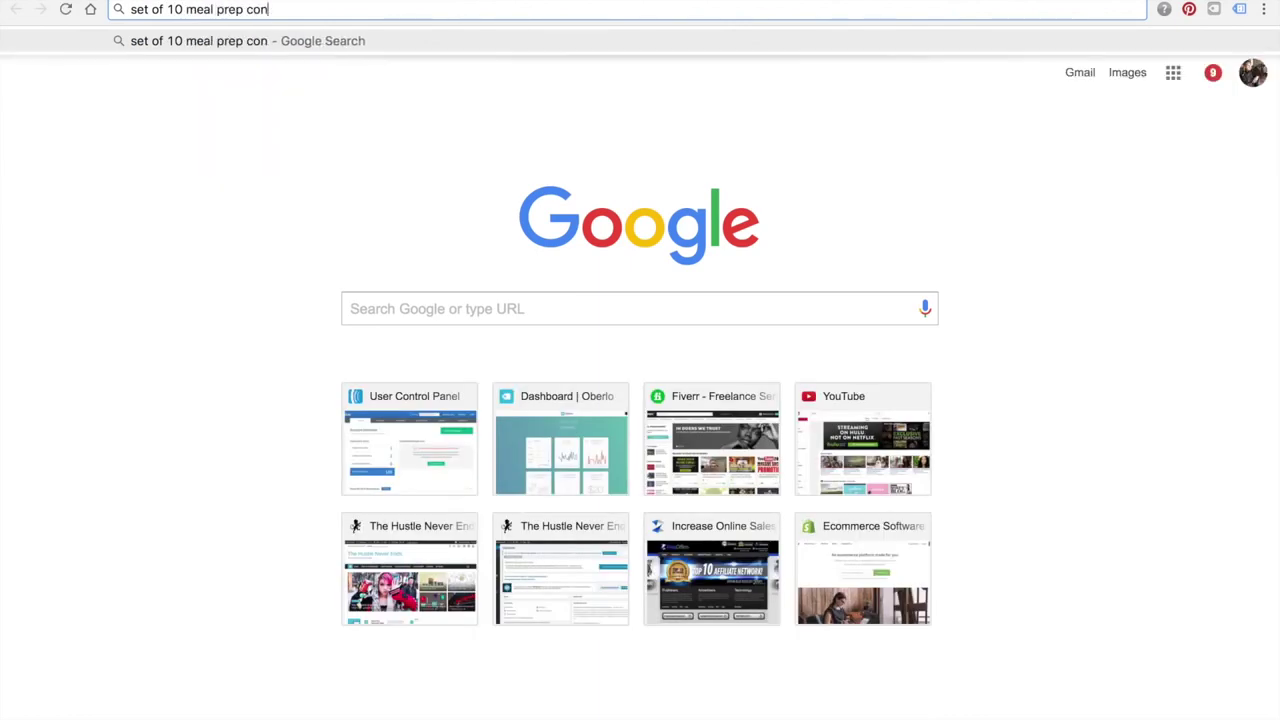
type("tainers")
key("Return")
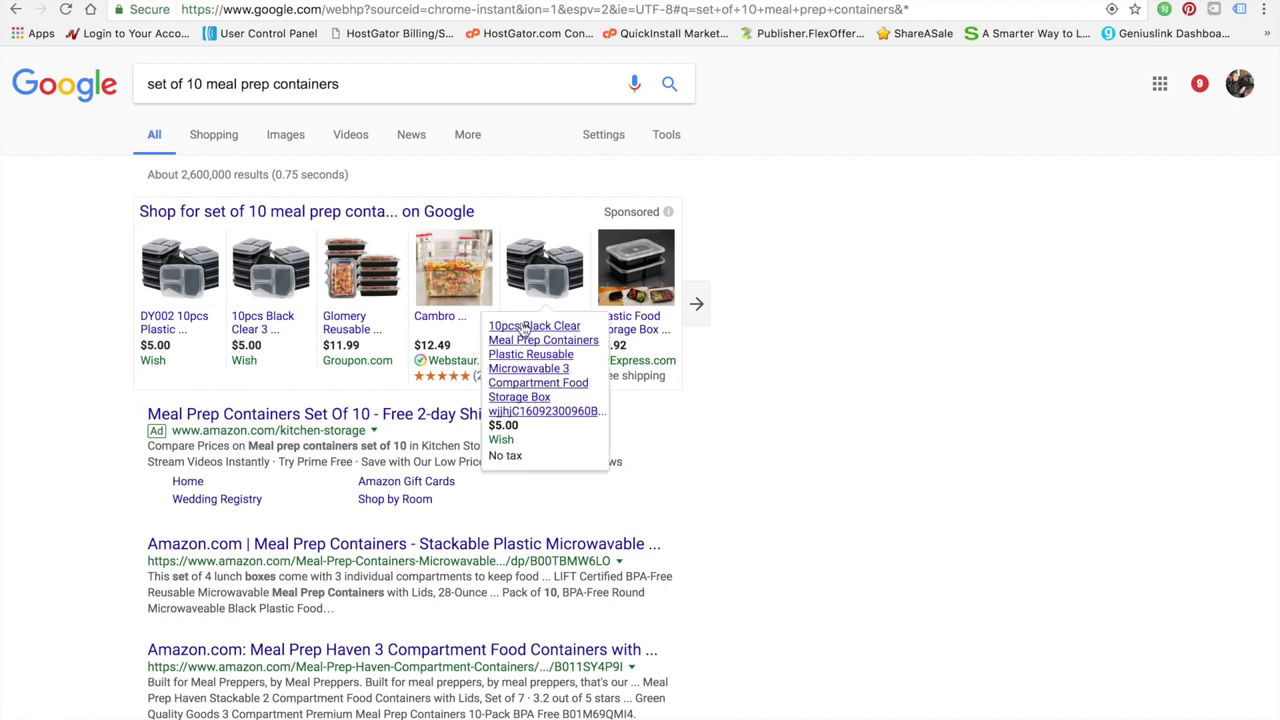
left_click(703, 314)
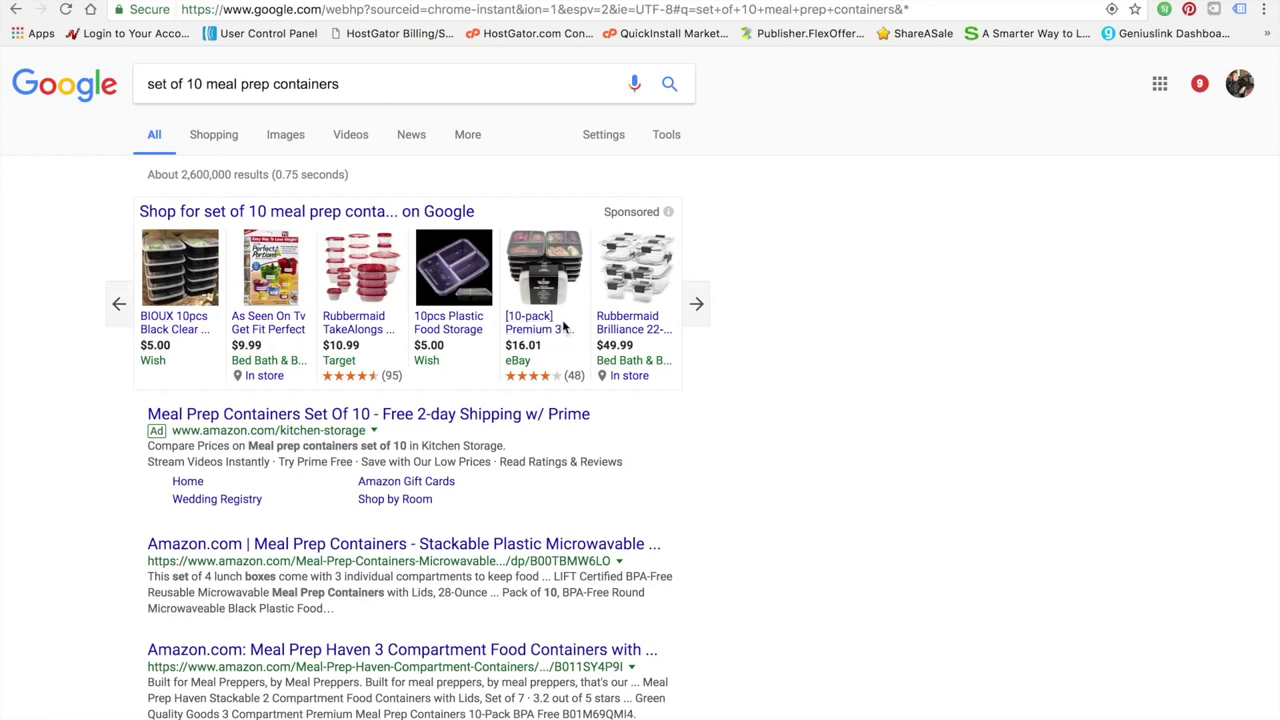
mouse_move(565, 340)
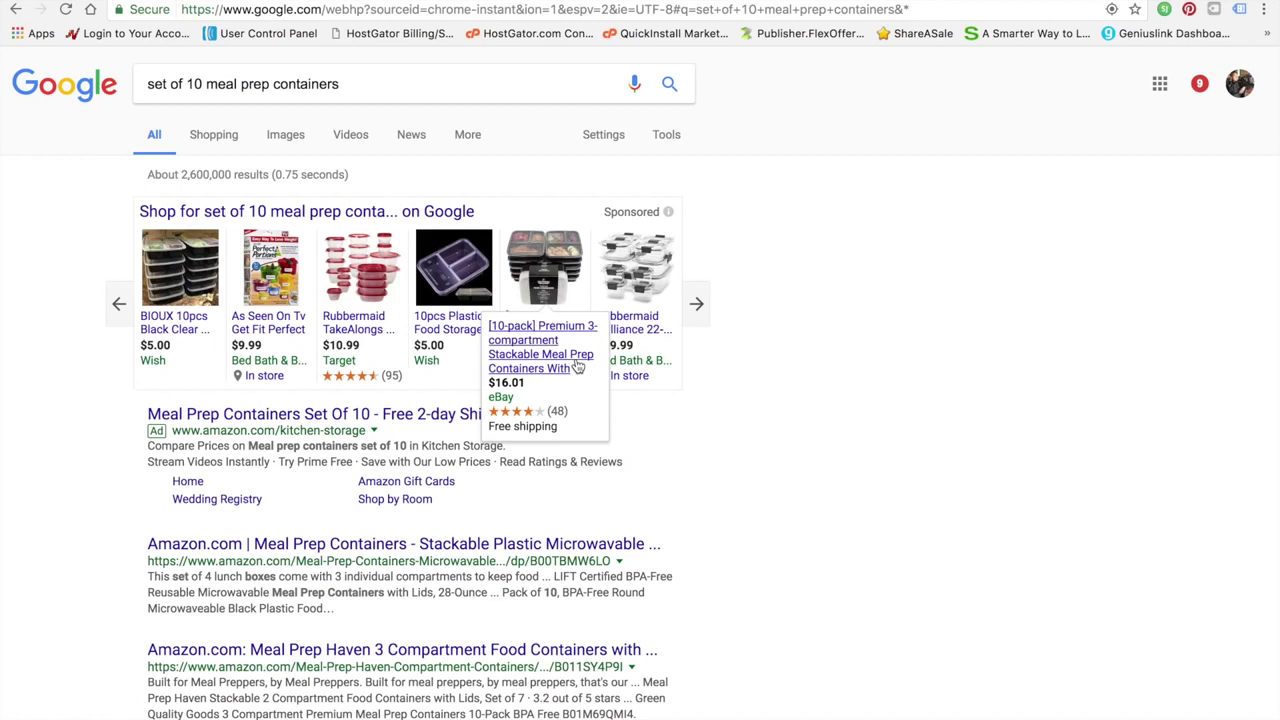
left_click(578, 368)
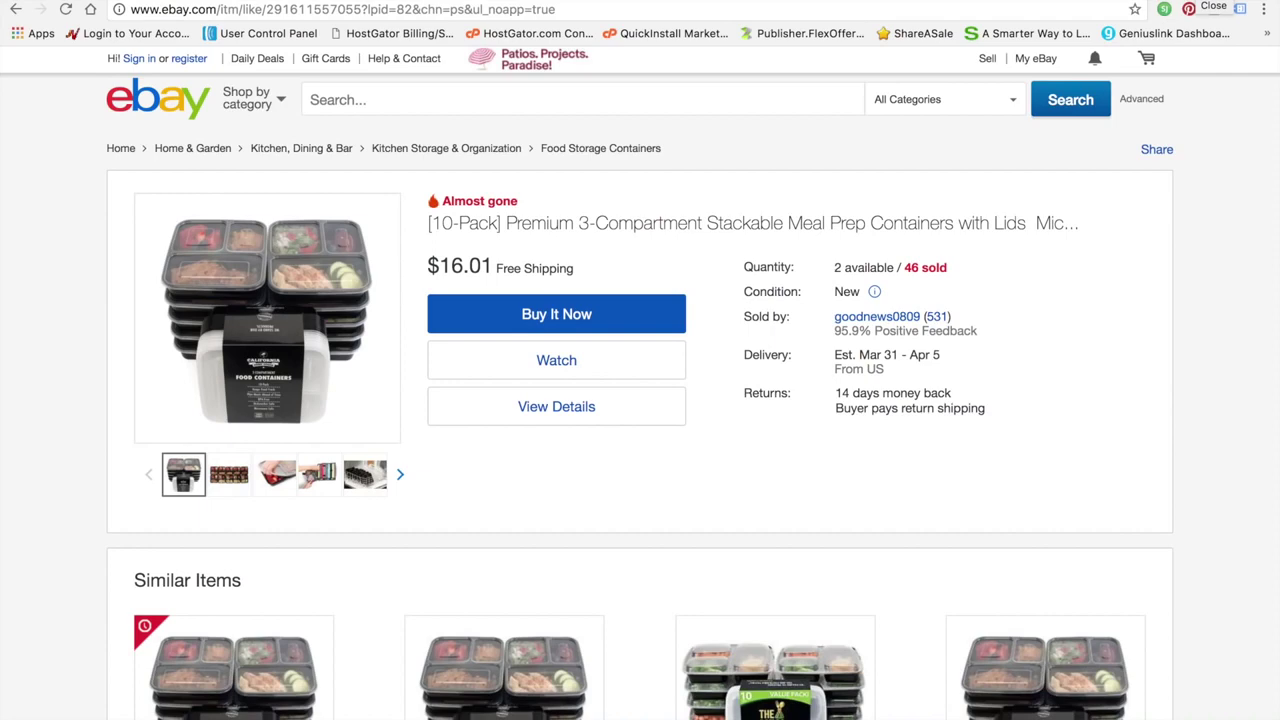
left_click(1197, 1)
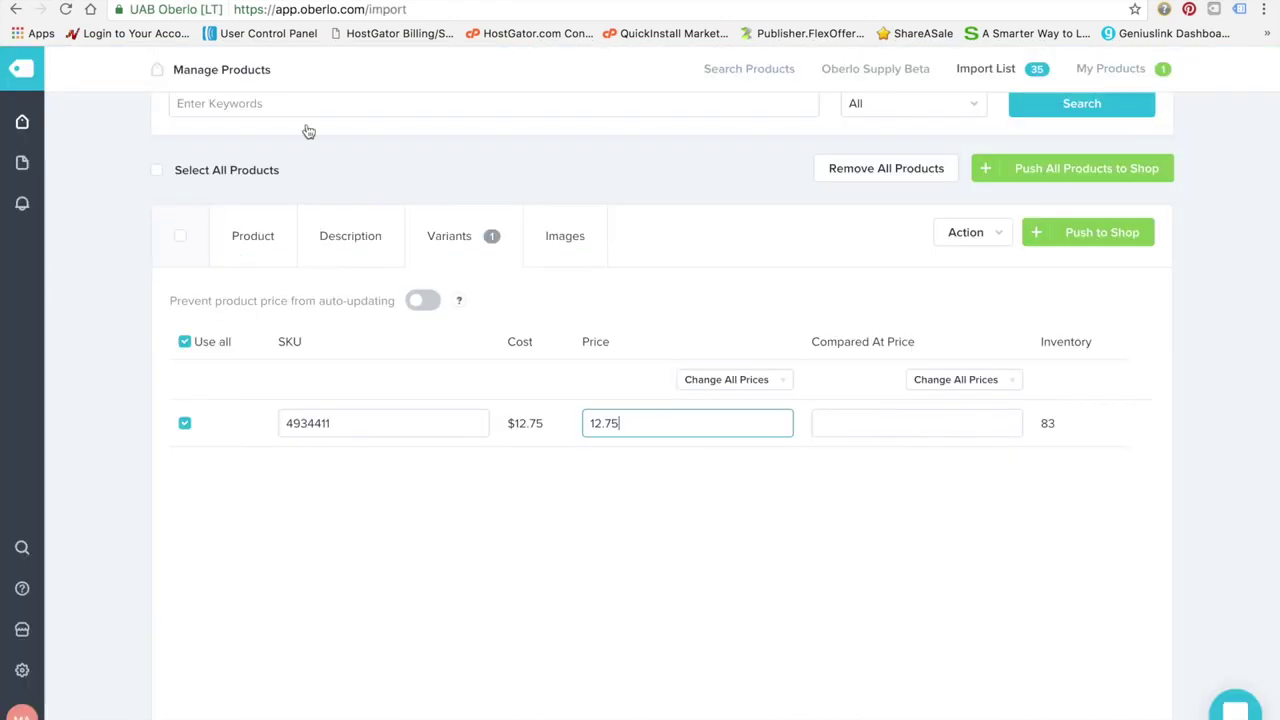
Change the variant's selling price from 12.75 to 18.99
double_click(688, 421)
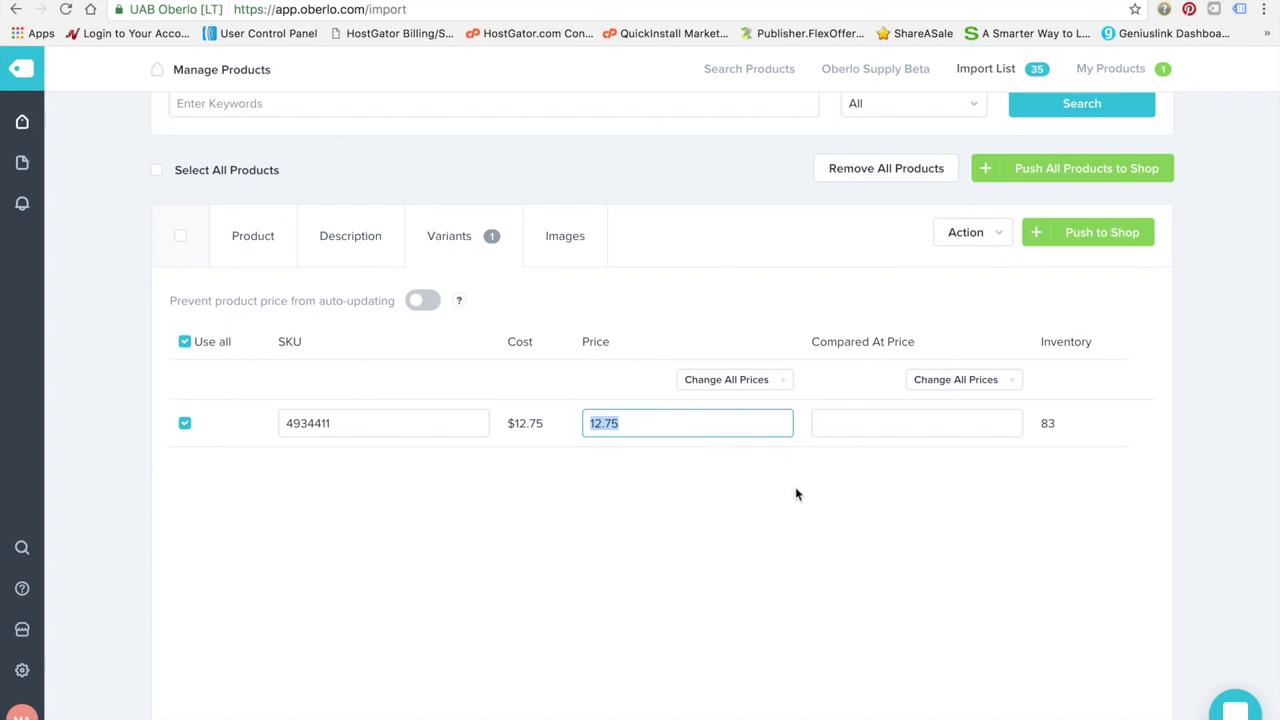
type("18.99")
left_click(994, 432)
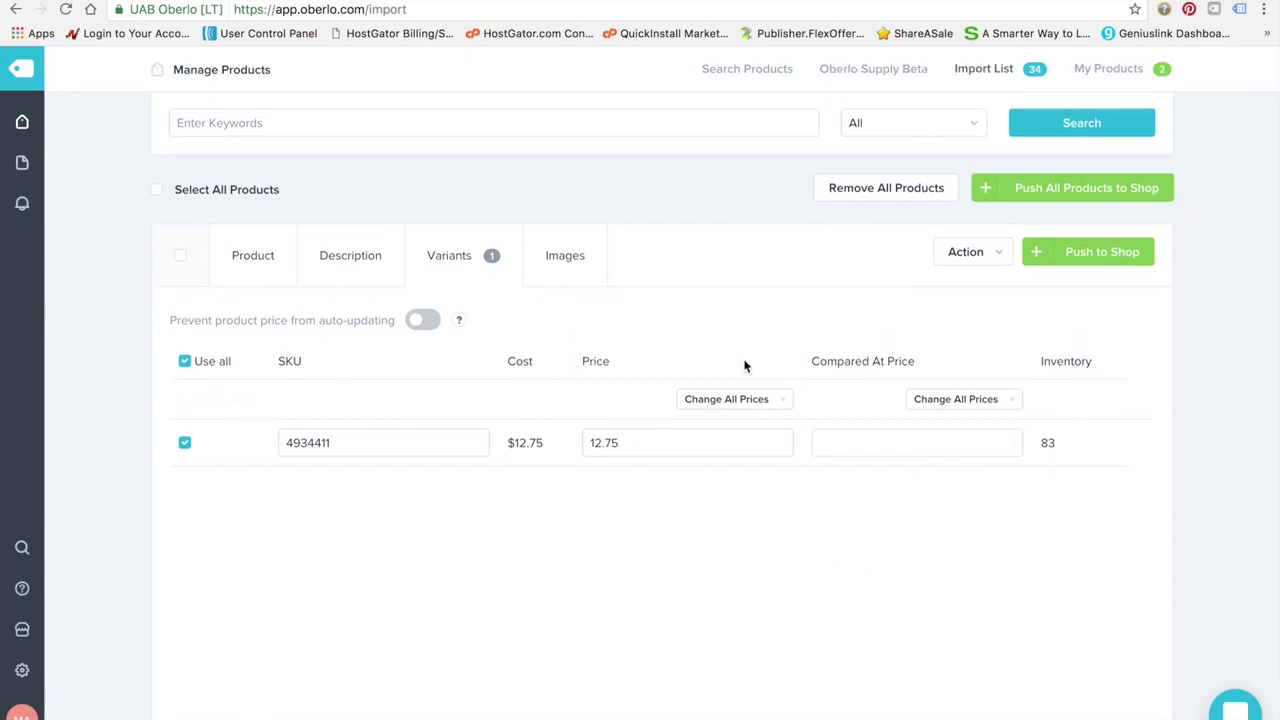
Tick the extra container photos in Images so four pictures are included for the product
left_click(576, 259)
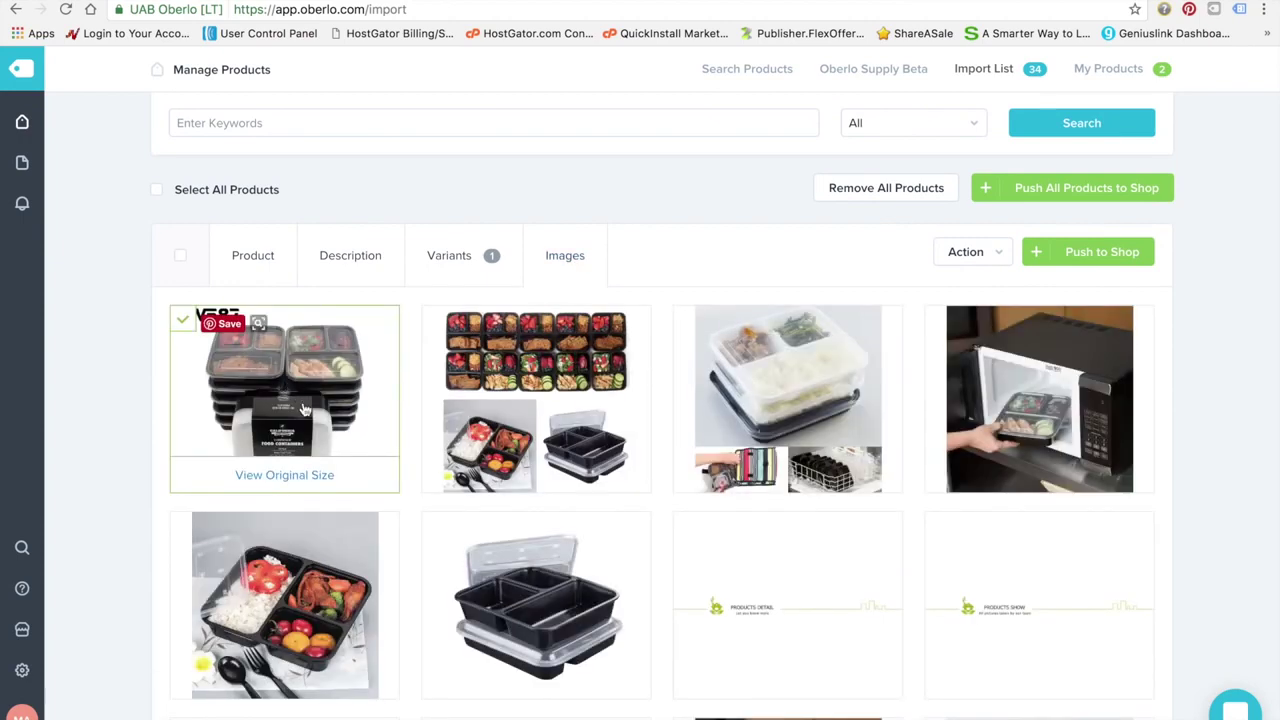
scroll(305, 408, "down", 1)
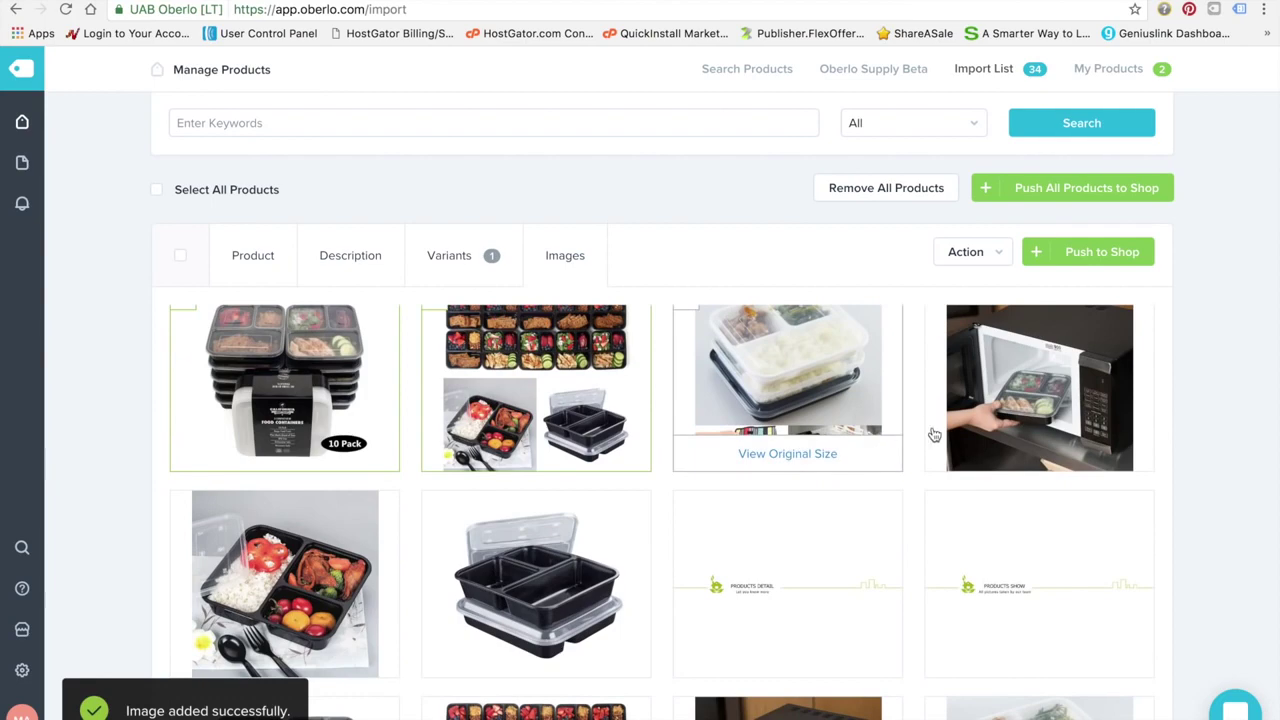
left_click(826, 435)
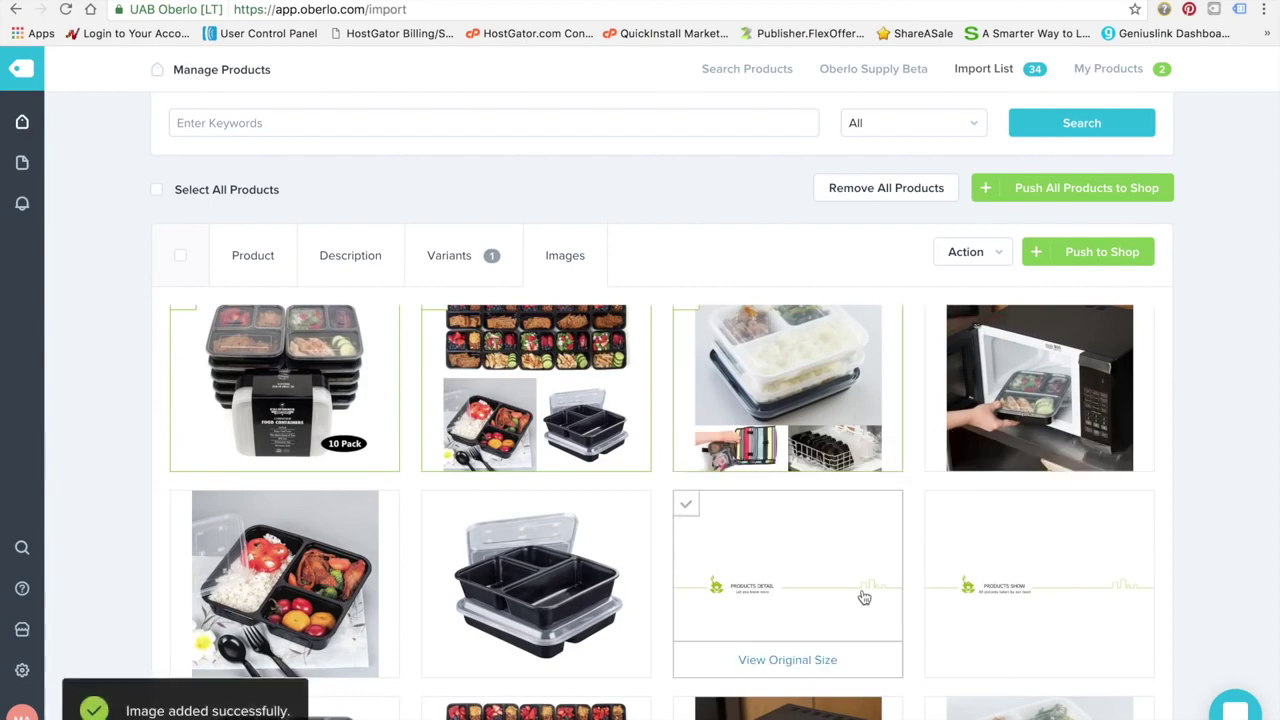
scroll(866, 597, "down", 3)
left_click(607, 543)
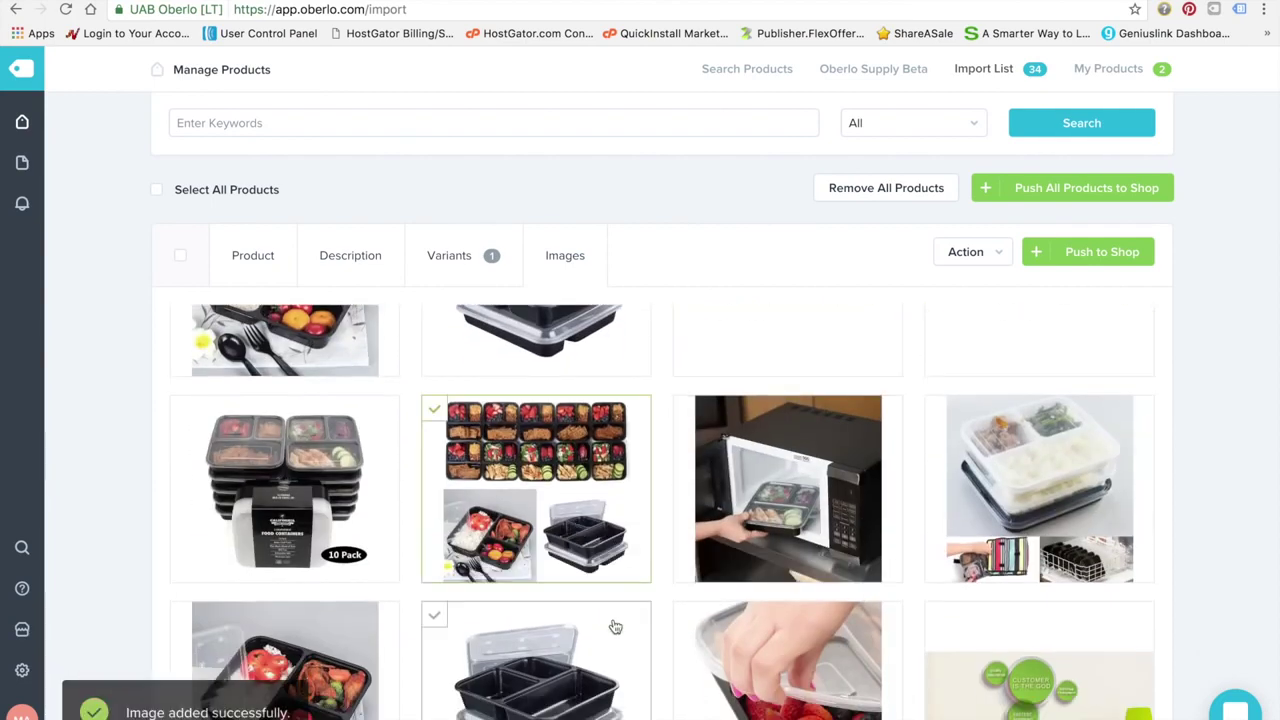
scroll(609, 626, "down", 10)
scroll(615, 627, "down", 3)
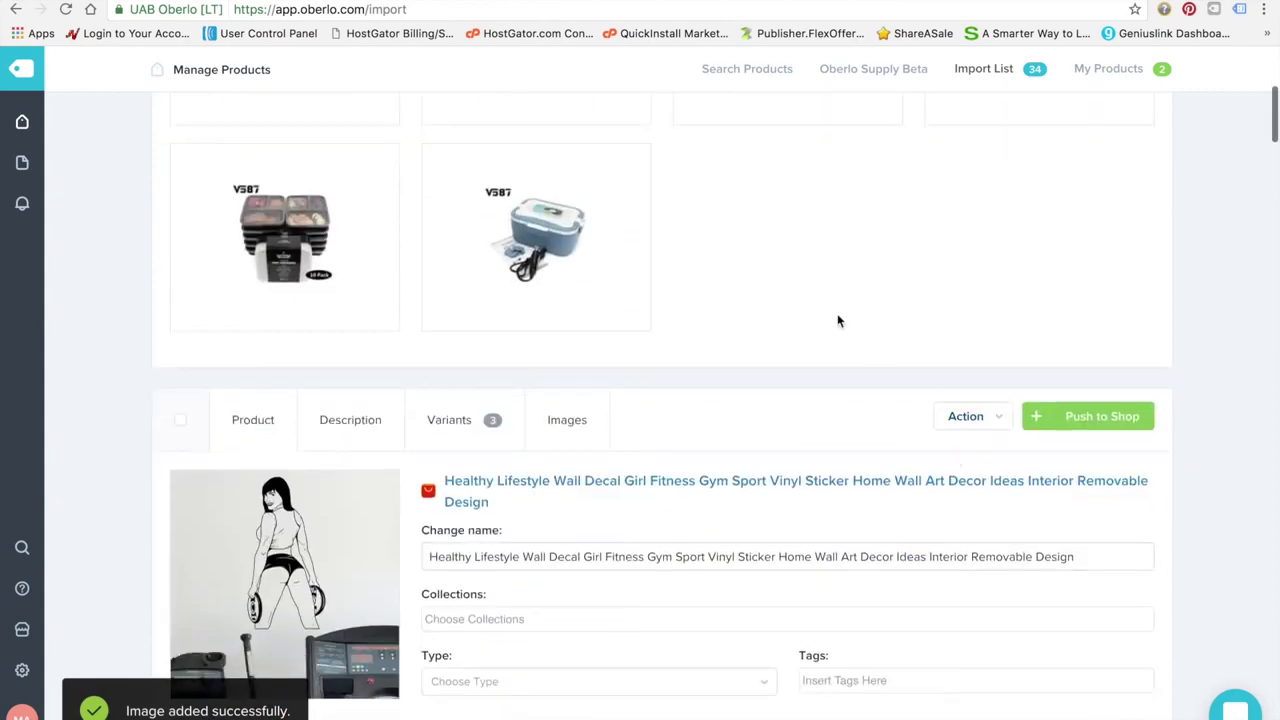
scroll(838, 320, "up", 15)
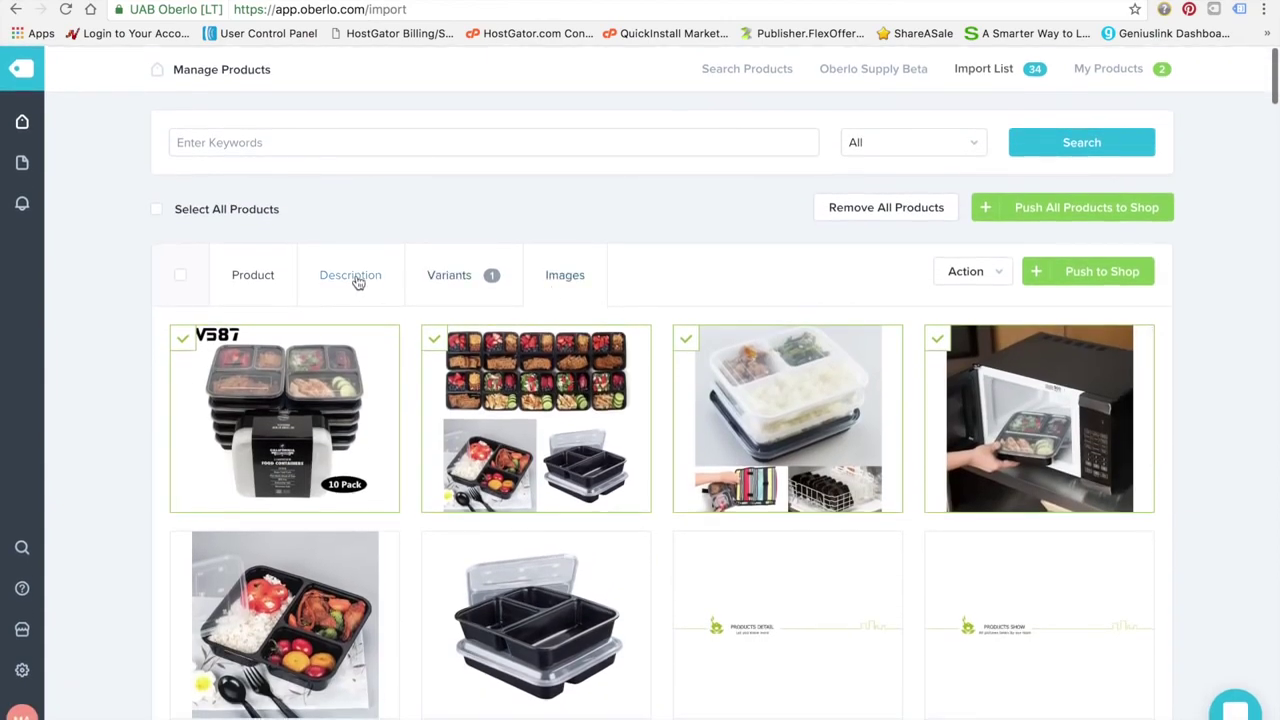
left_click(352, 276)
Insert '3 compartment' before 'containers' in the description and push the product to Shopify
scroll(447, 539, "down", 3)
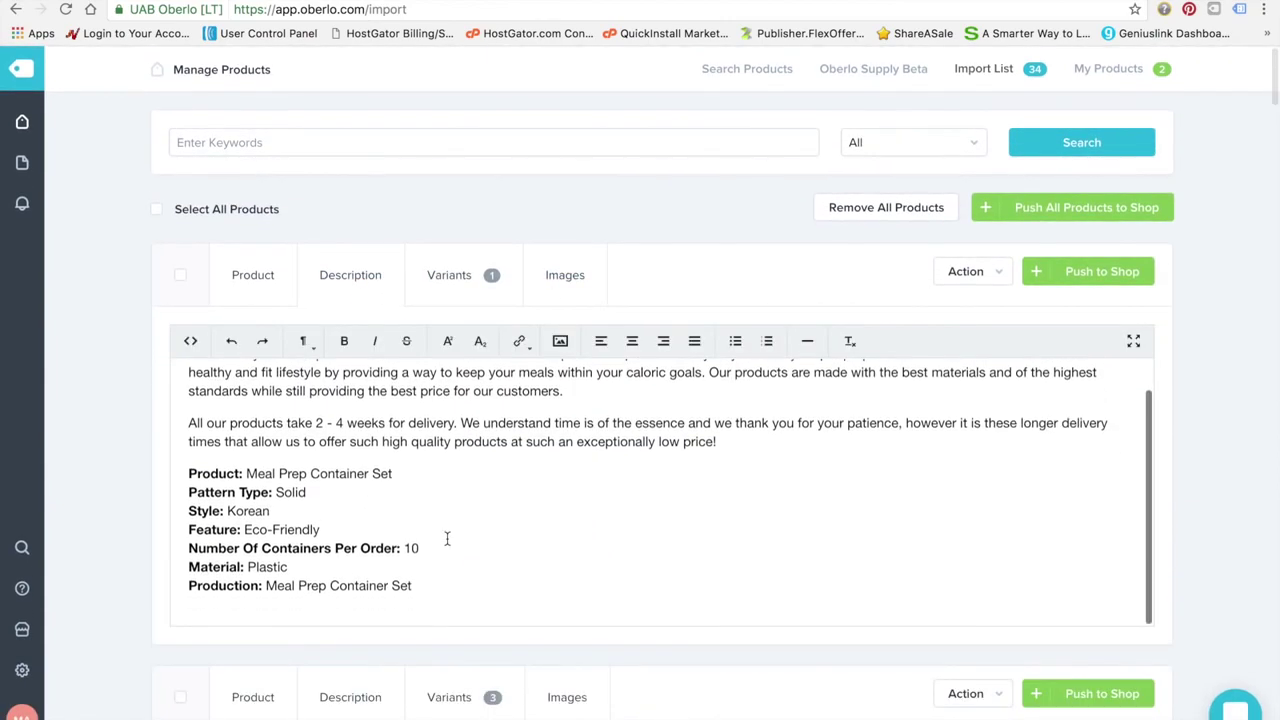
scroll(439, 537, "up", 4)
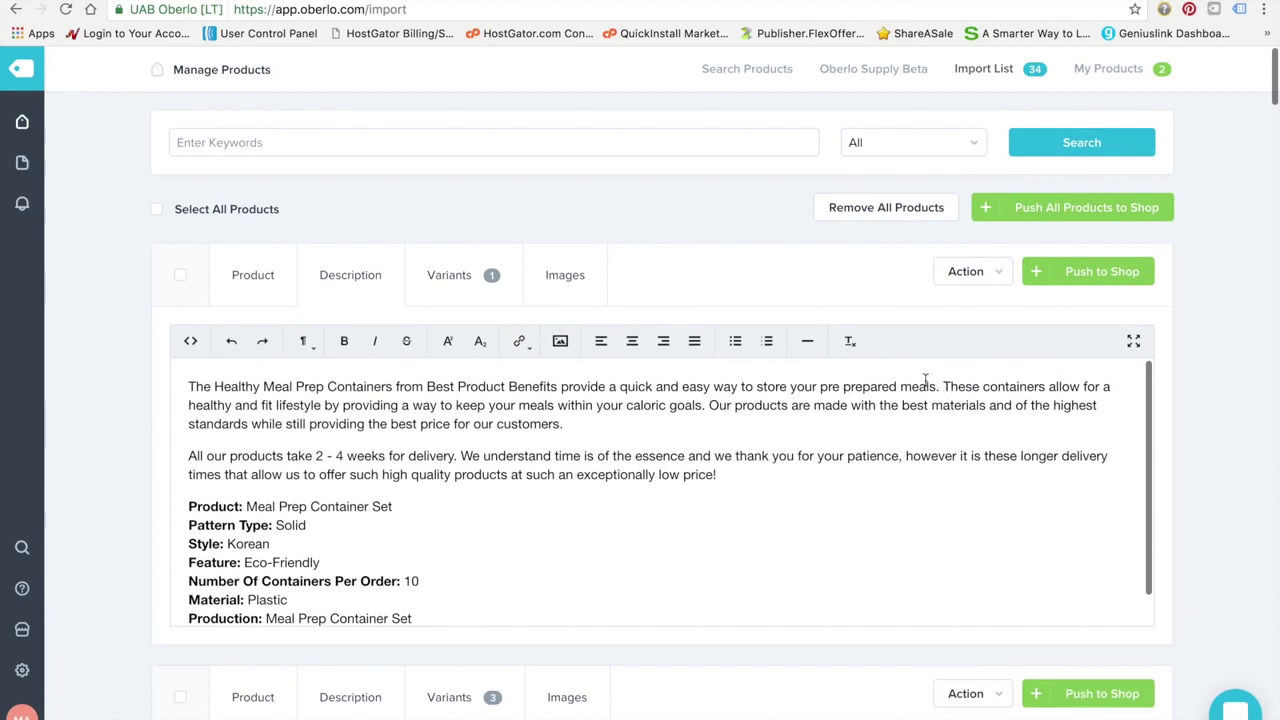
left_click(985, 386)
type("3 comp")
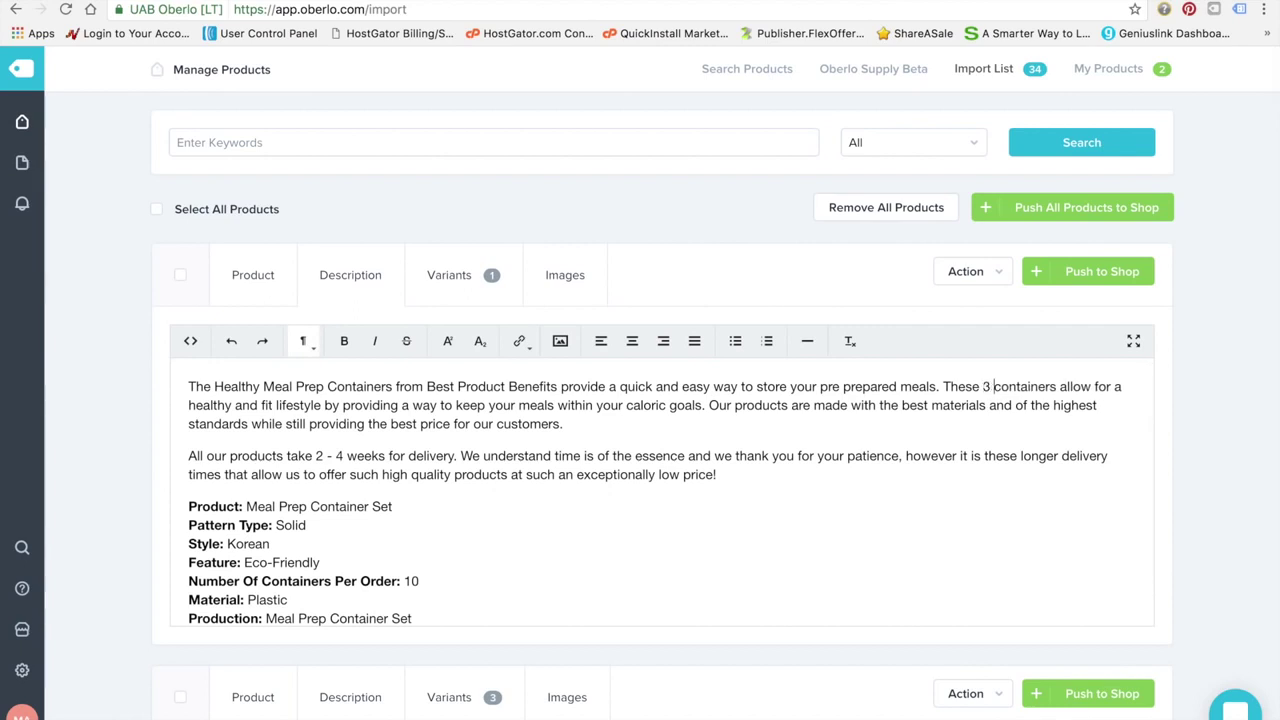
type("artment")
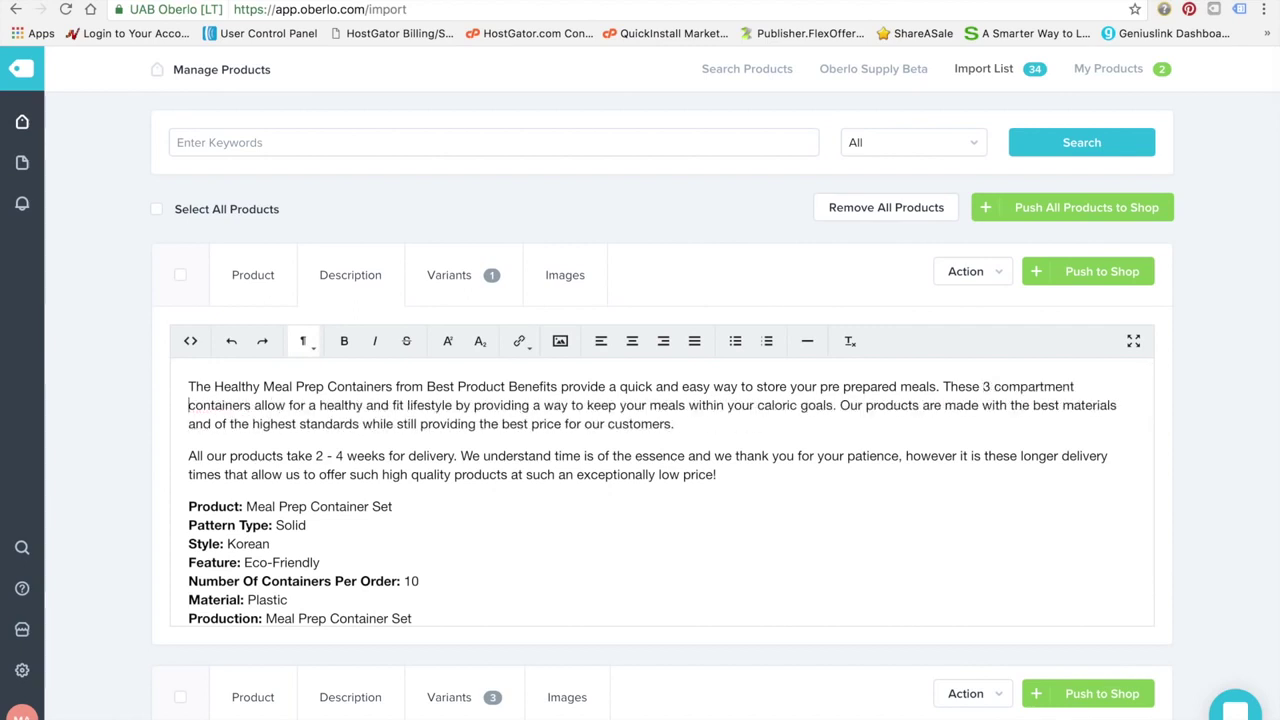
scroll(531, 503, "down", 2)
scroll(531, 503, "up", 2)
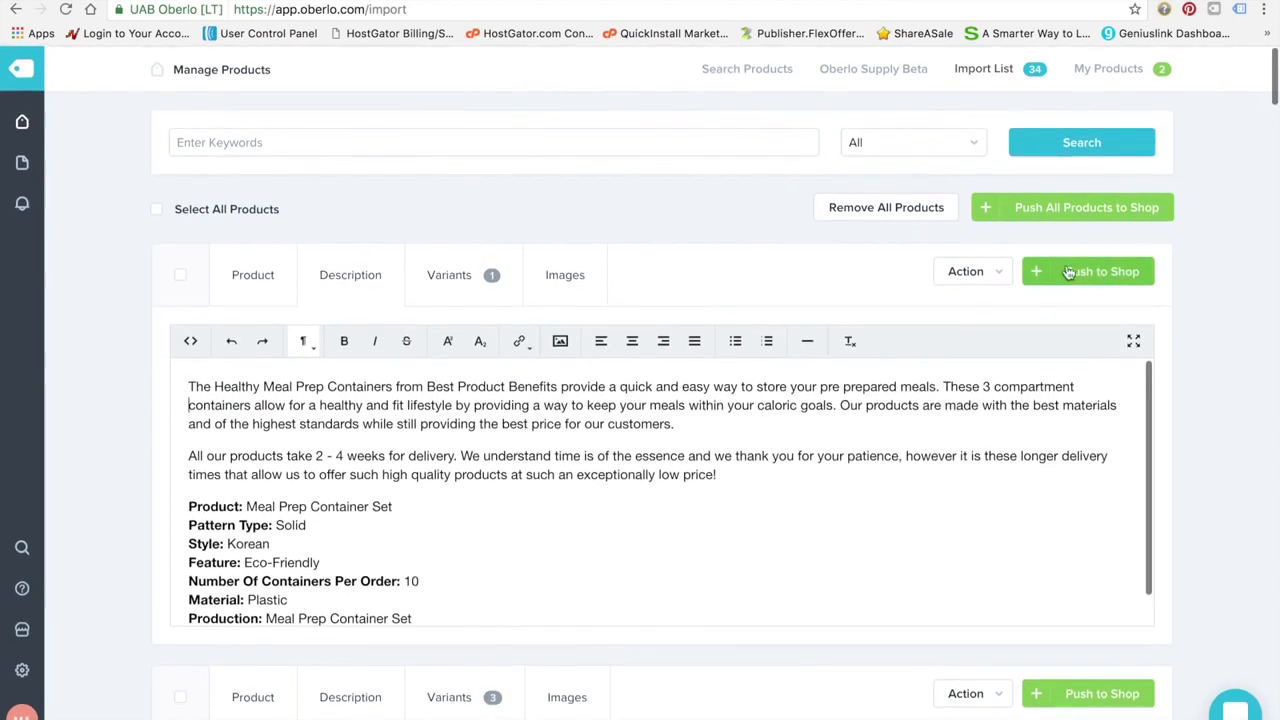
left_click(1097, 275)
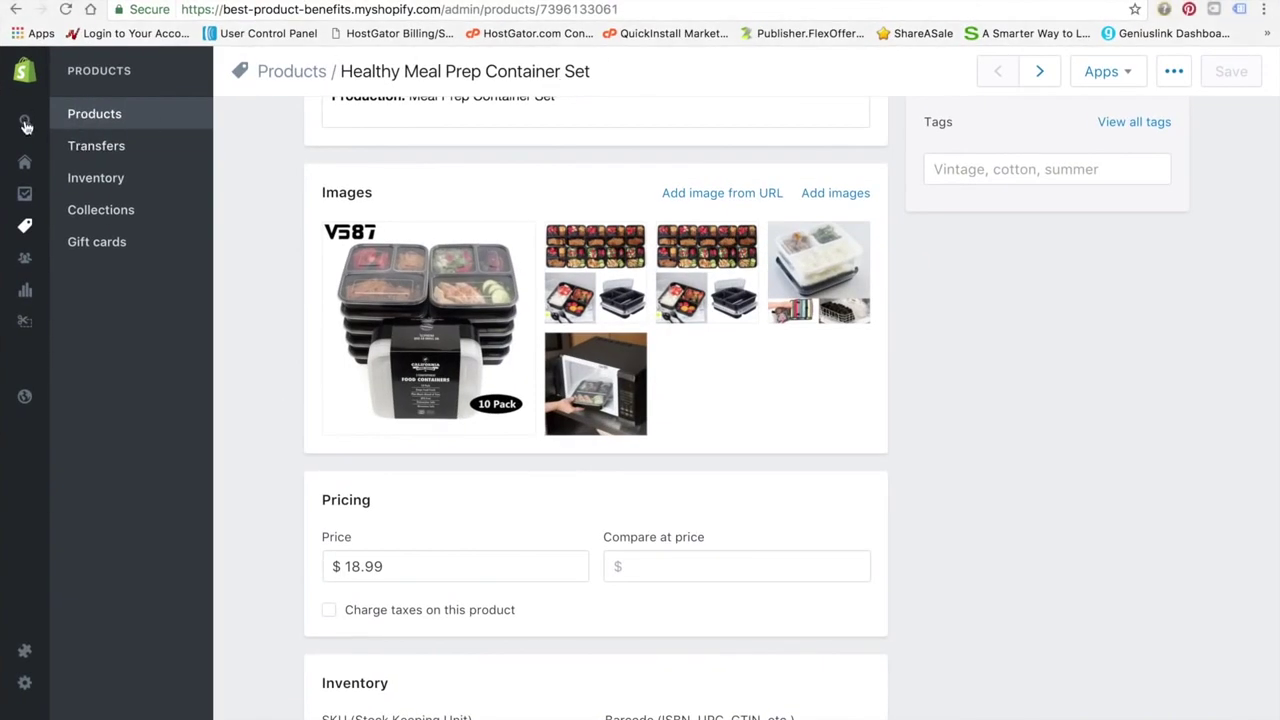
Delete Organic Slimming Matcha Green Tea from Products, then open Healthy Meal Prep Container Set
mouse_move(26, 124)
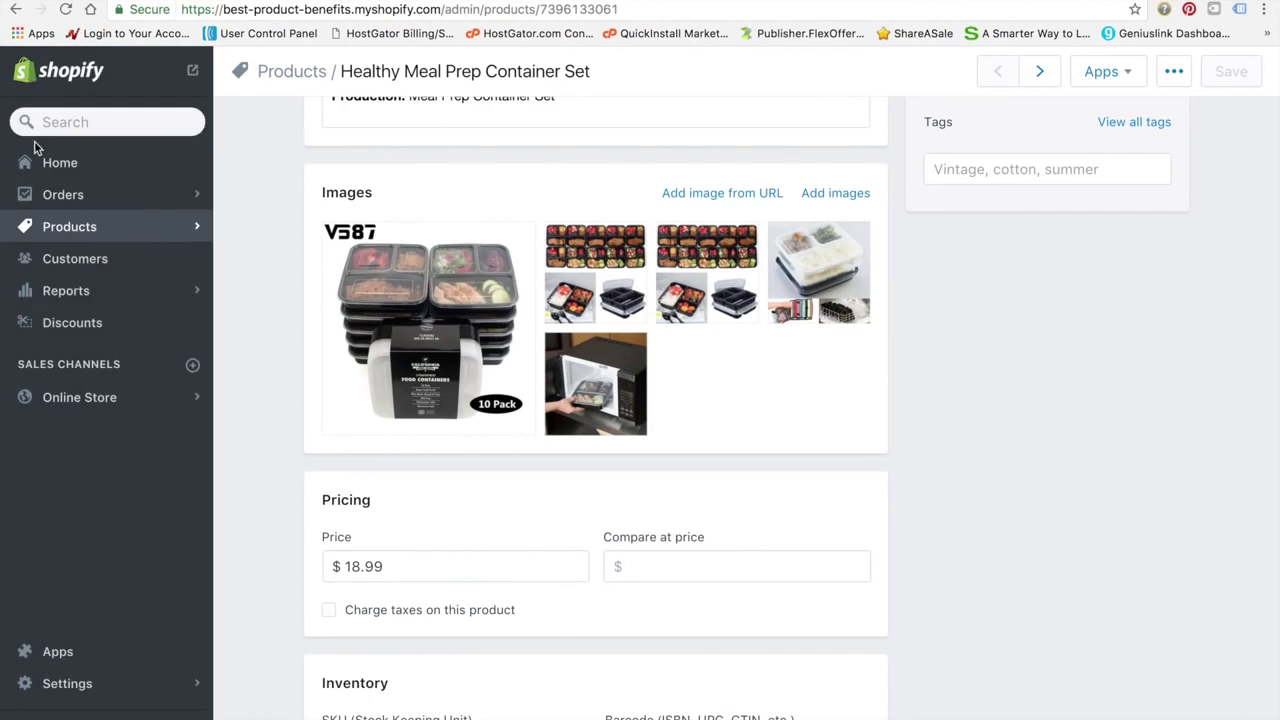
left_click(109, 232)
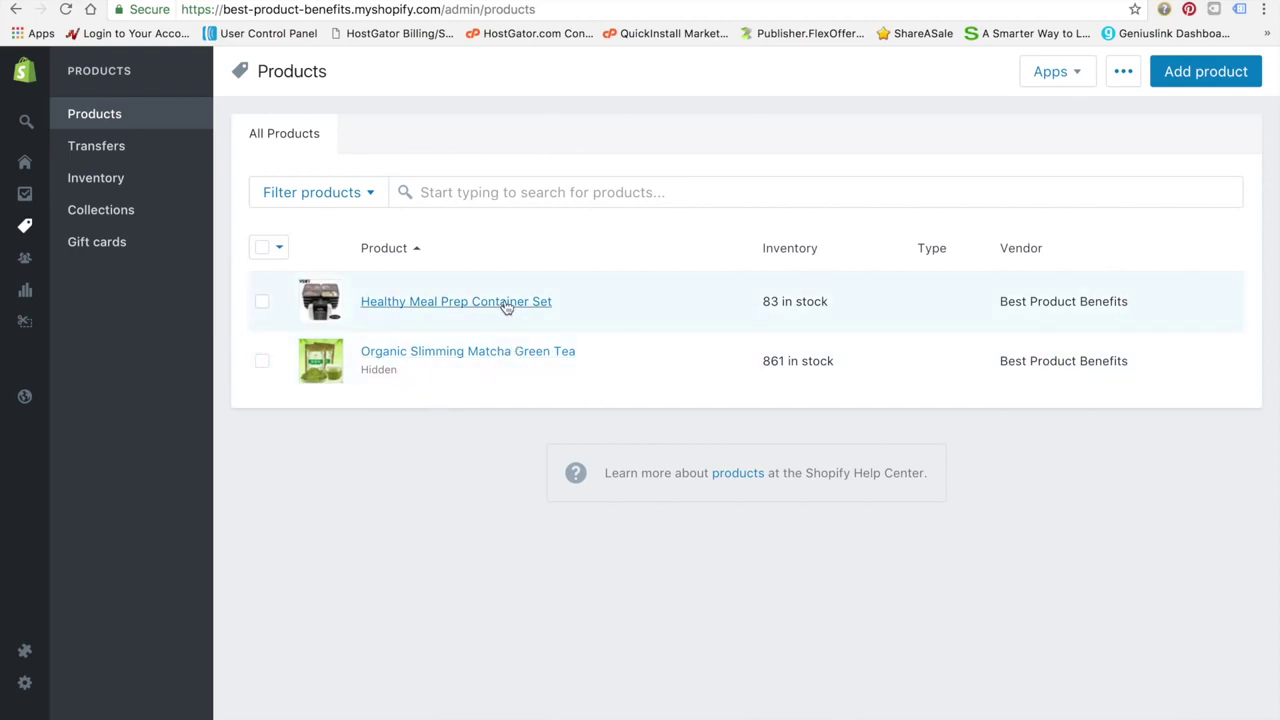
left_click(261, 361)
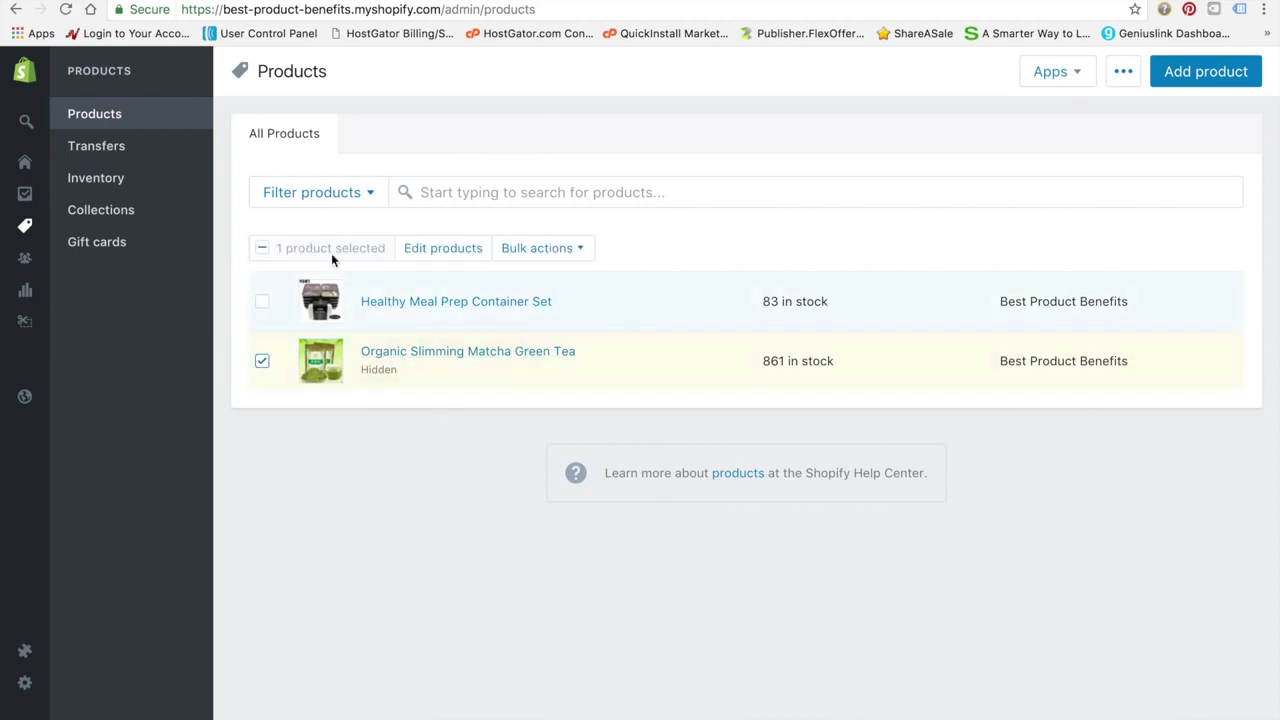
left_click(550, 248)
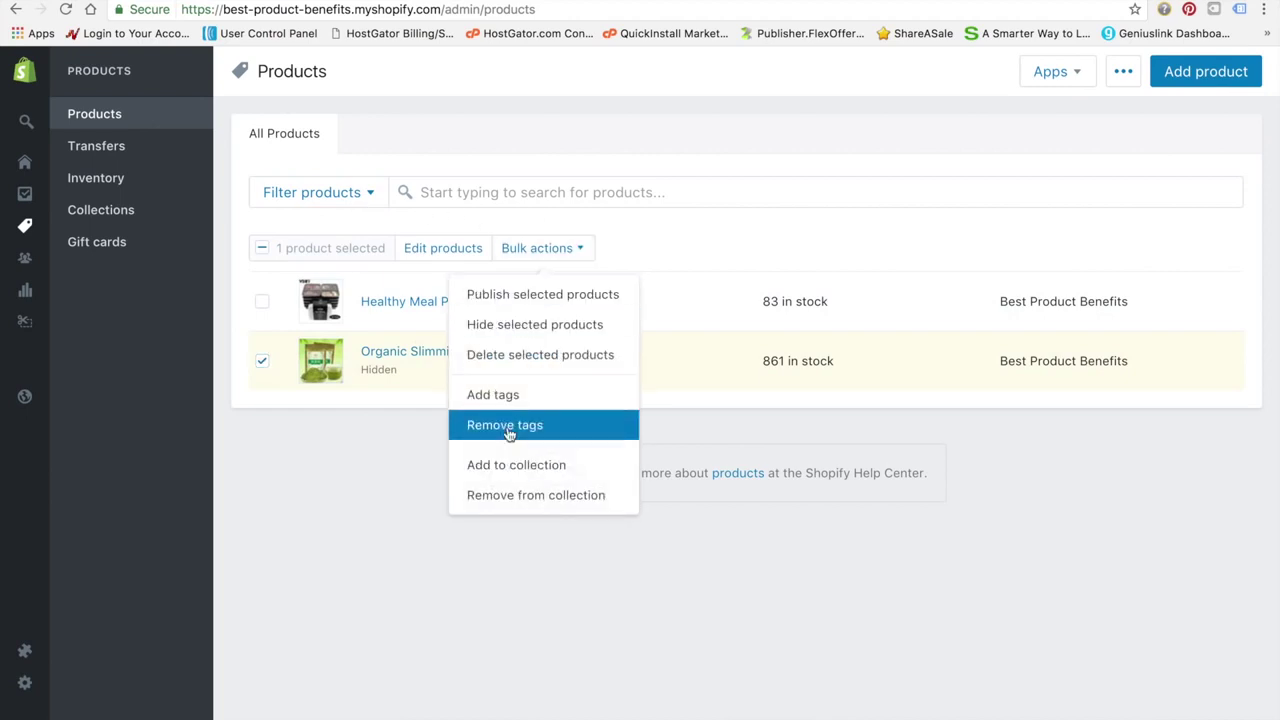
left_click(526, 341)
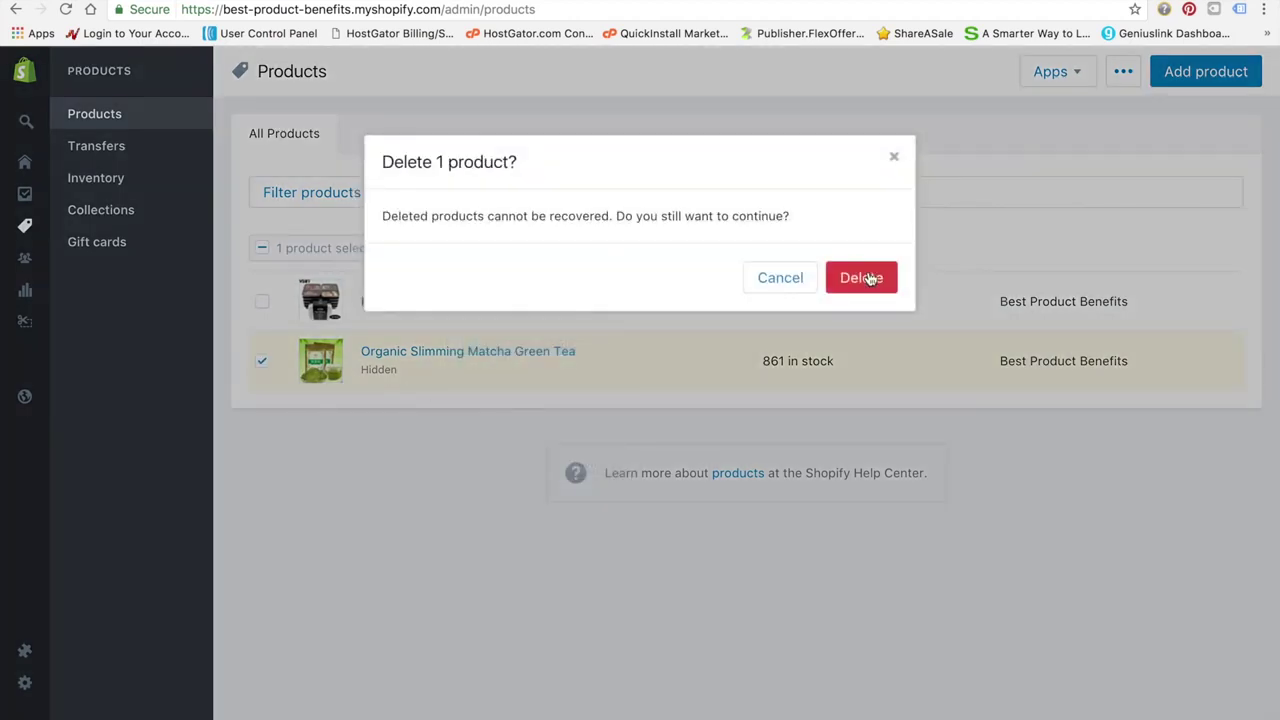
left_click(861, 278)
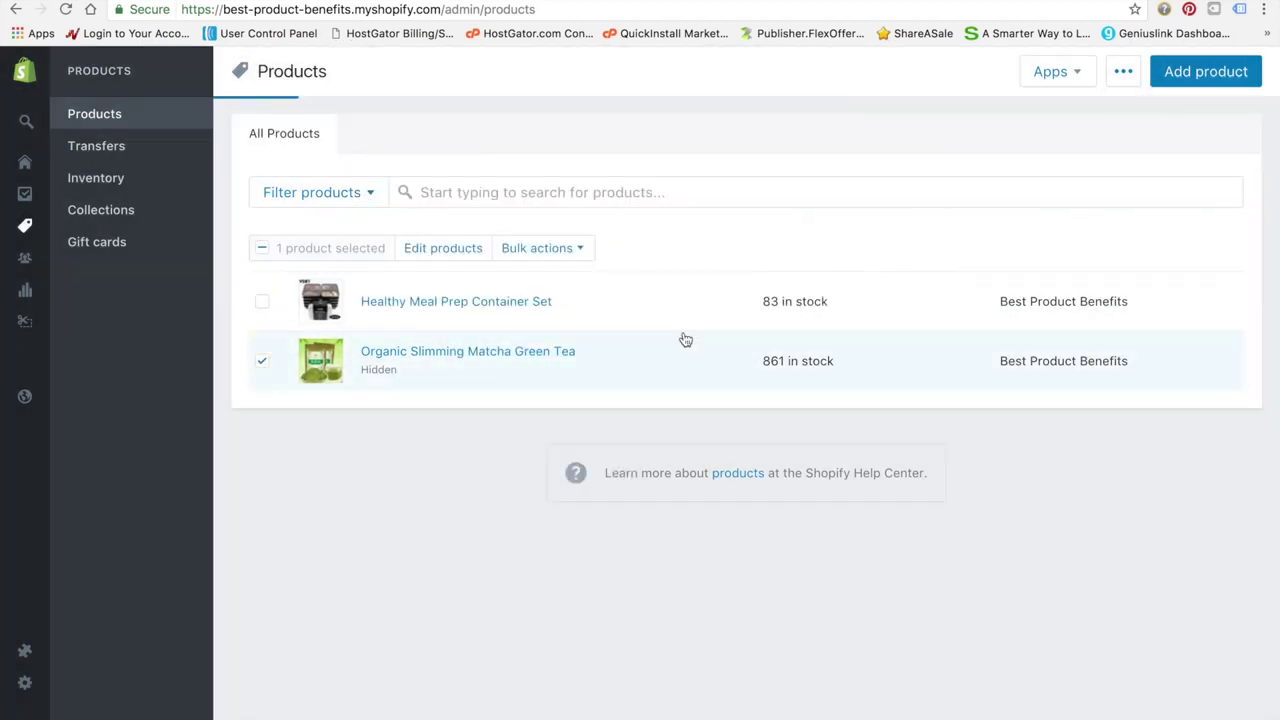
left_click(458, 303)
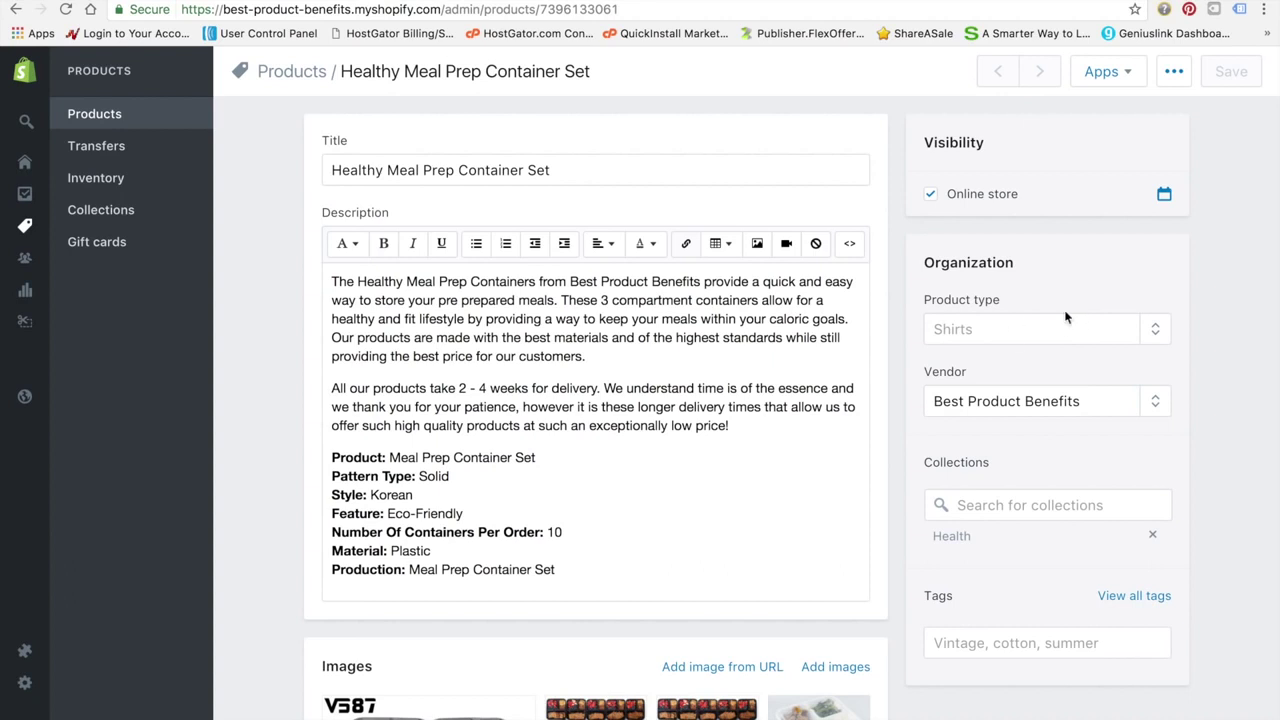
Open the Healthy Meal Prep Container Set's main product image in the photo editor
scroll(848, 431, "down", 3)
mouse_move(446, 486)
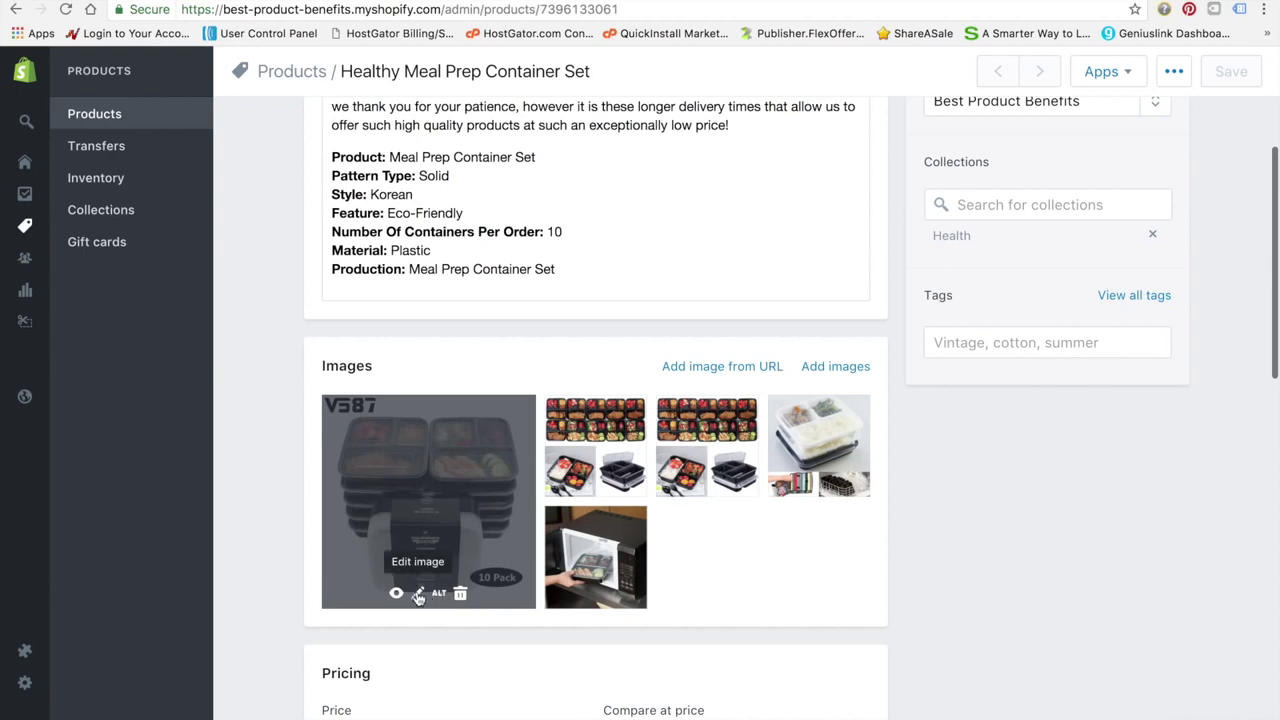
mouse_move(579, 529)
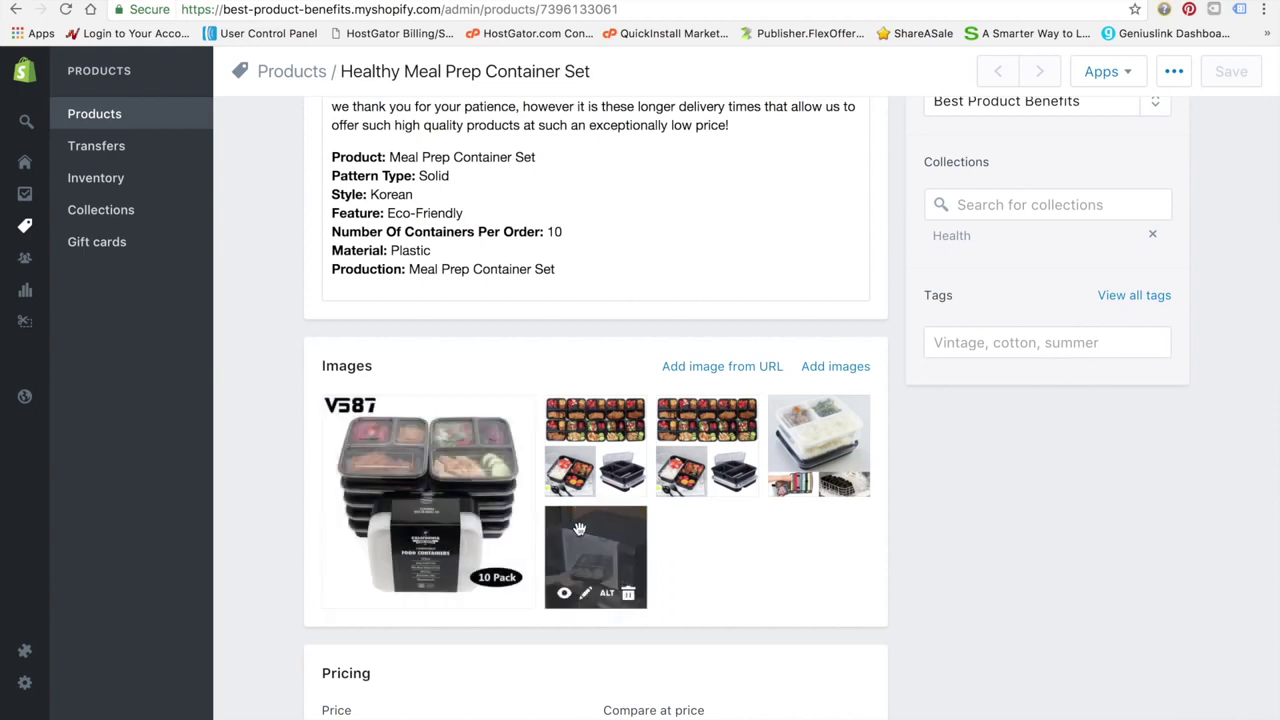
left_click(585, 593)
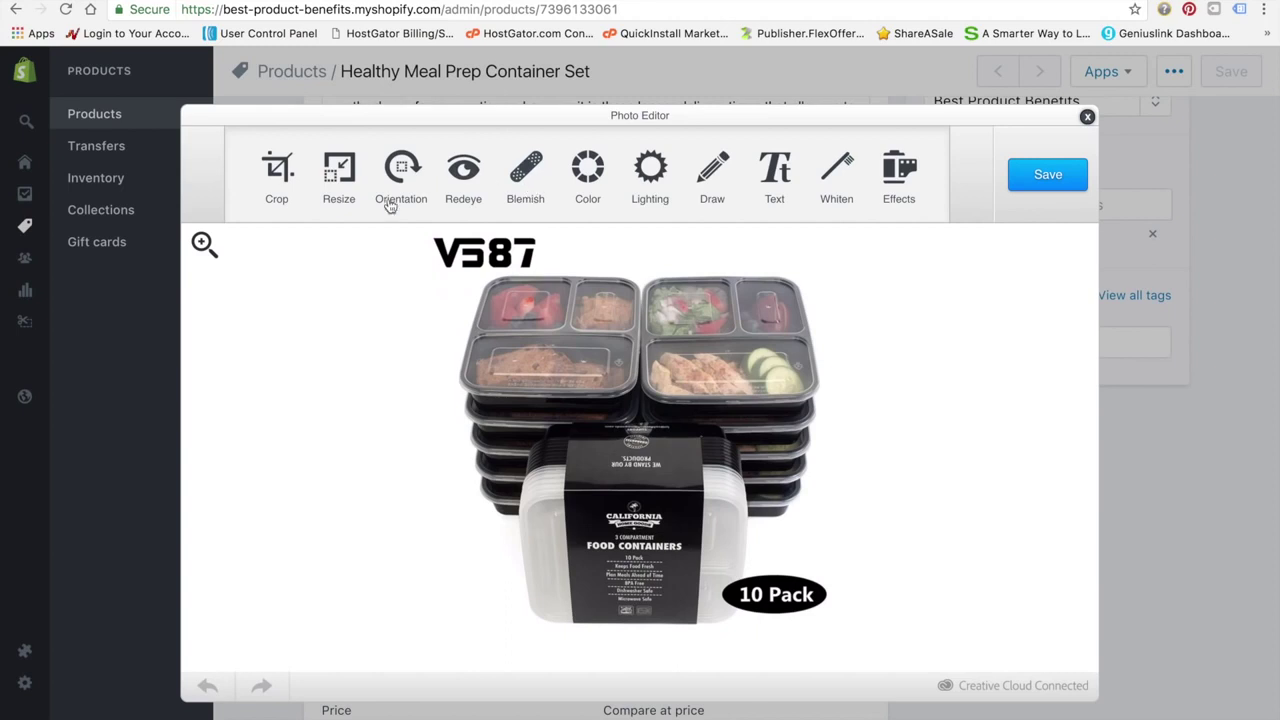
Paint over the V587 mark with a white Draw brush, apply it and save the image
left_click(703, 175)
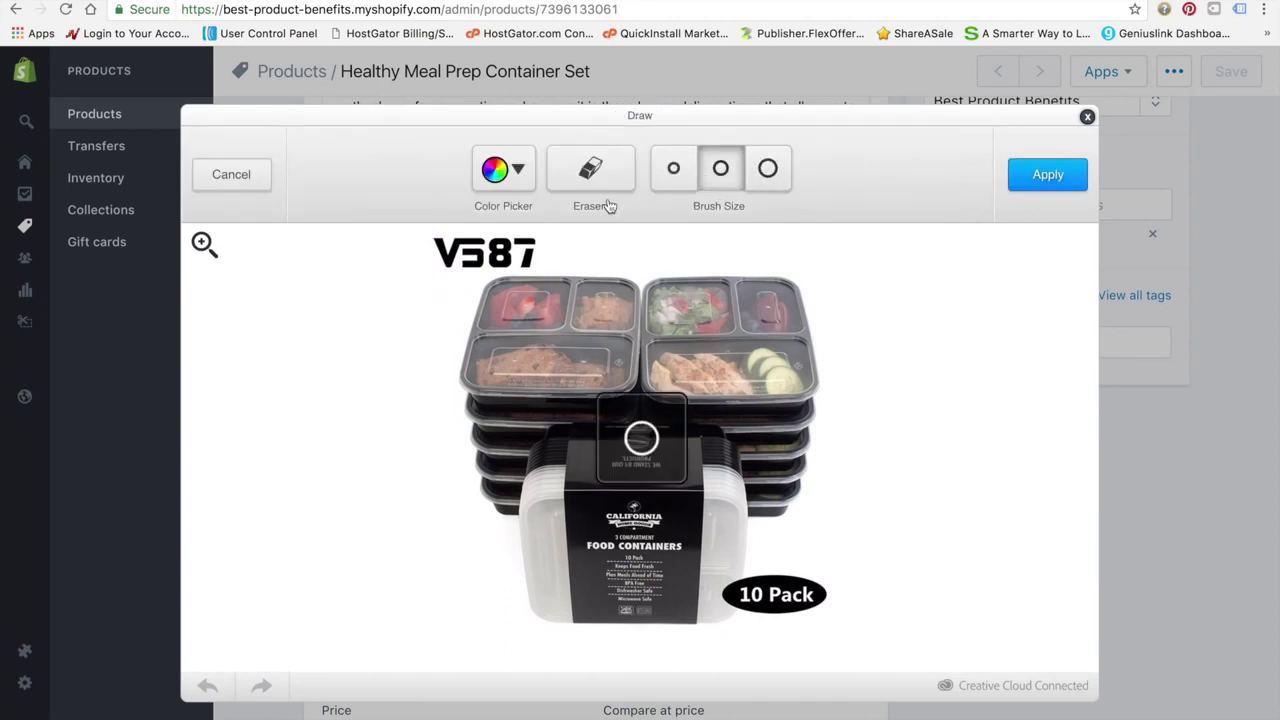
left_click(528, 178)
left_click_drag(428, 355, 424, 176)
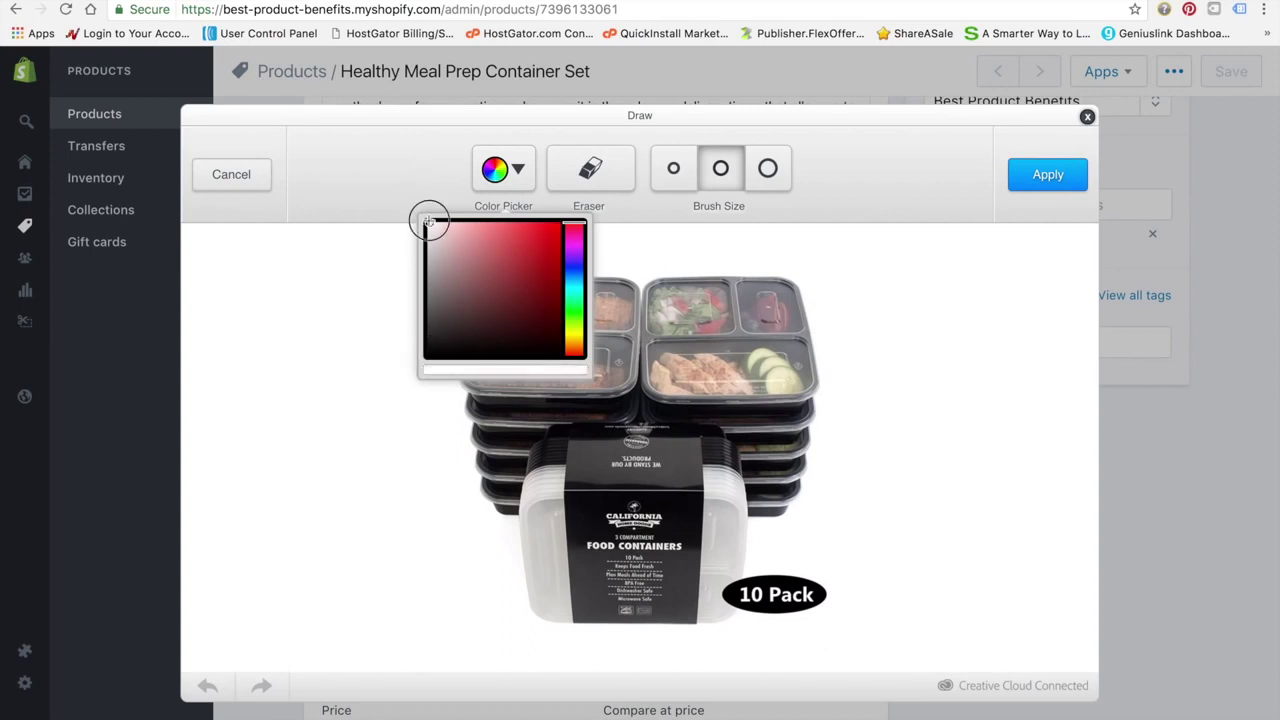
left_click(382, 264)
mouse_move(550, 246)
left_mouse_down()
mouse_move(527, 258)
mouse_move(505, 250)
mouse_move(514, 240)
mouse_move(420, 234)
mouse_move(443, 257)
mouse_move(506, 257)
left_mouse_up()
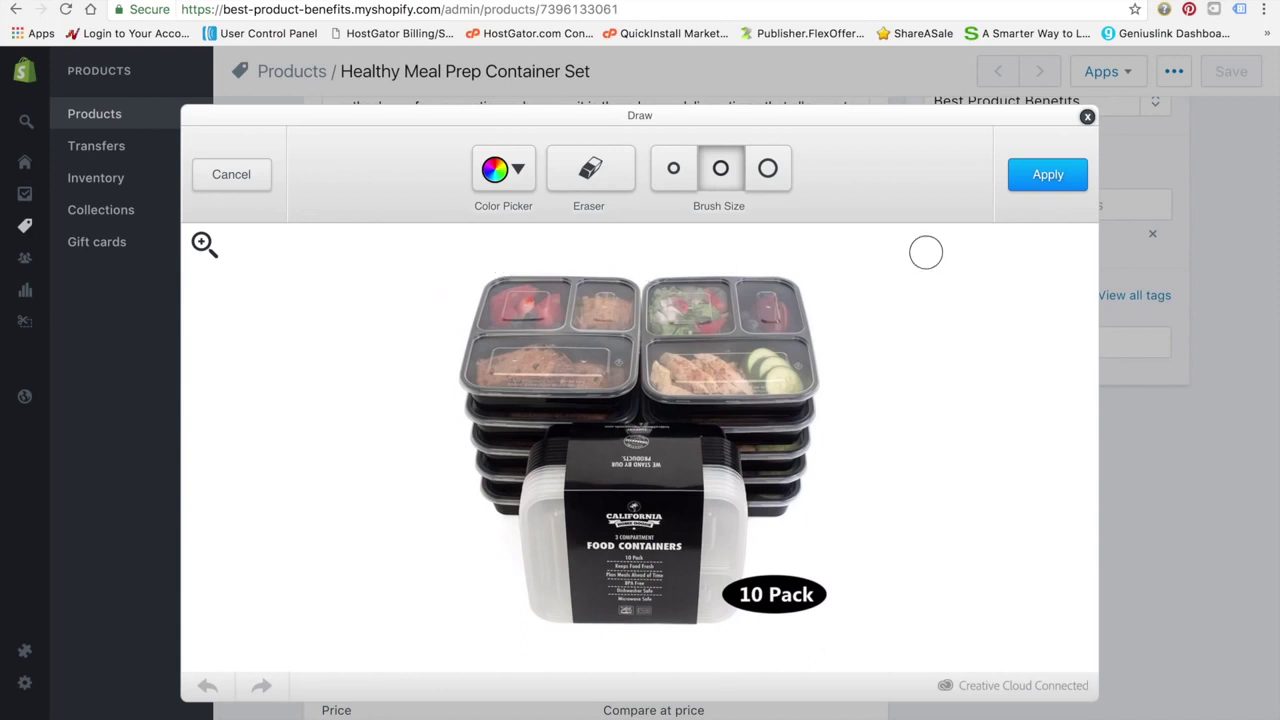
left_click(1062, 175)
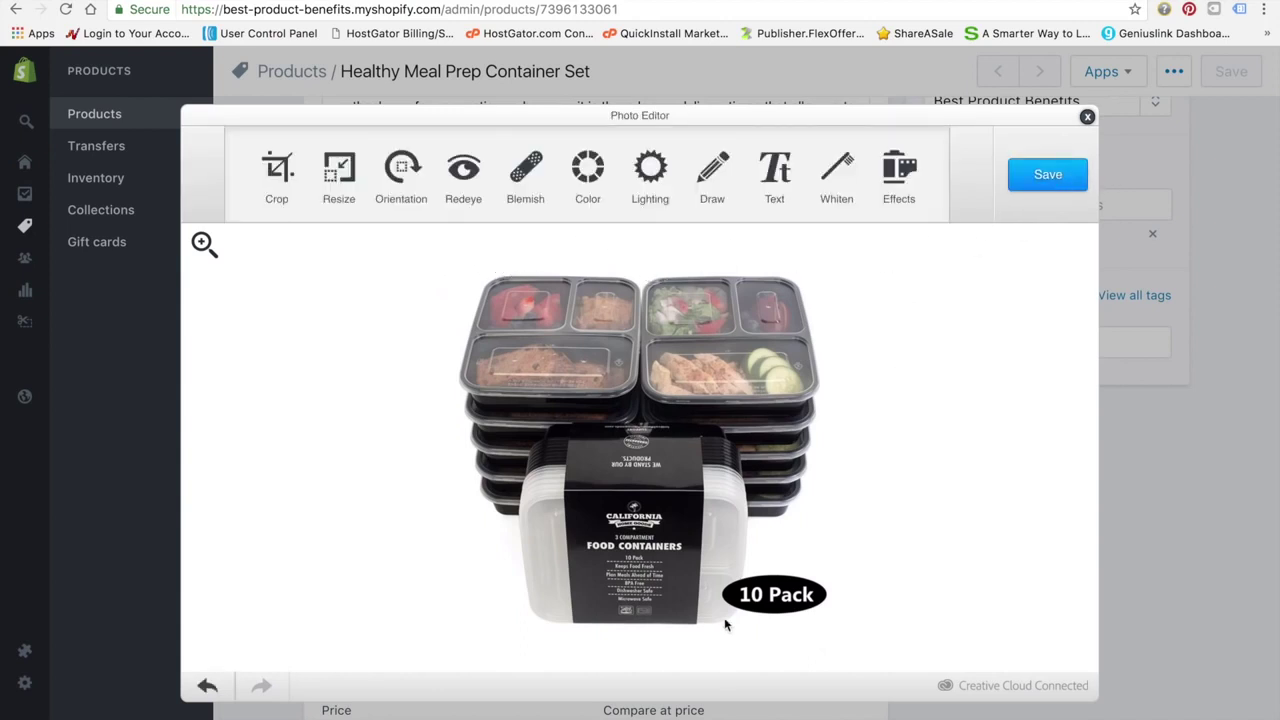
left_click(1047, 176)
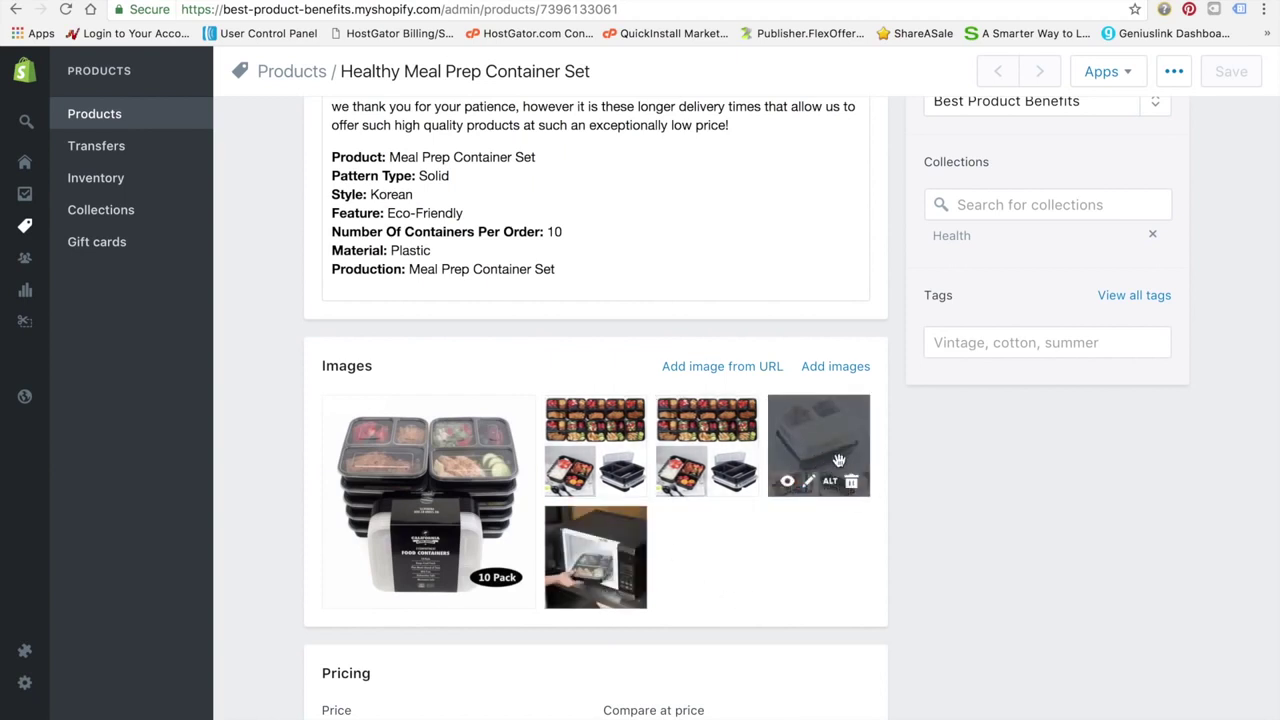
Delete the third thumbnail, the duplicate collage, leaving four product images
left_click(738, 485)
left_click(872, 298)
scroll(731, 573, "down", 5)
scroll(731, 573, "down", 3)
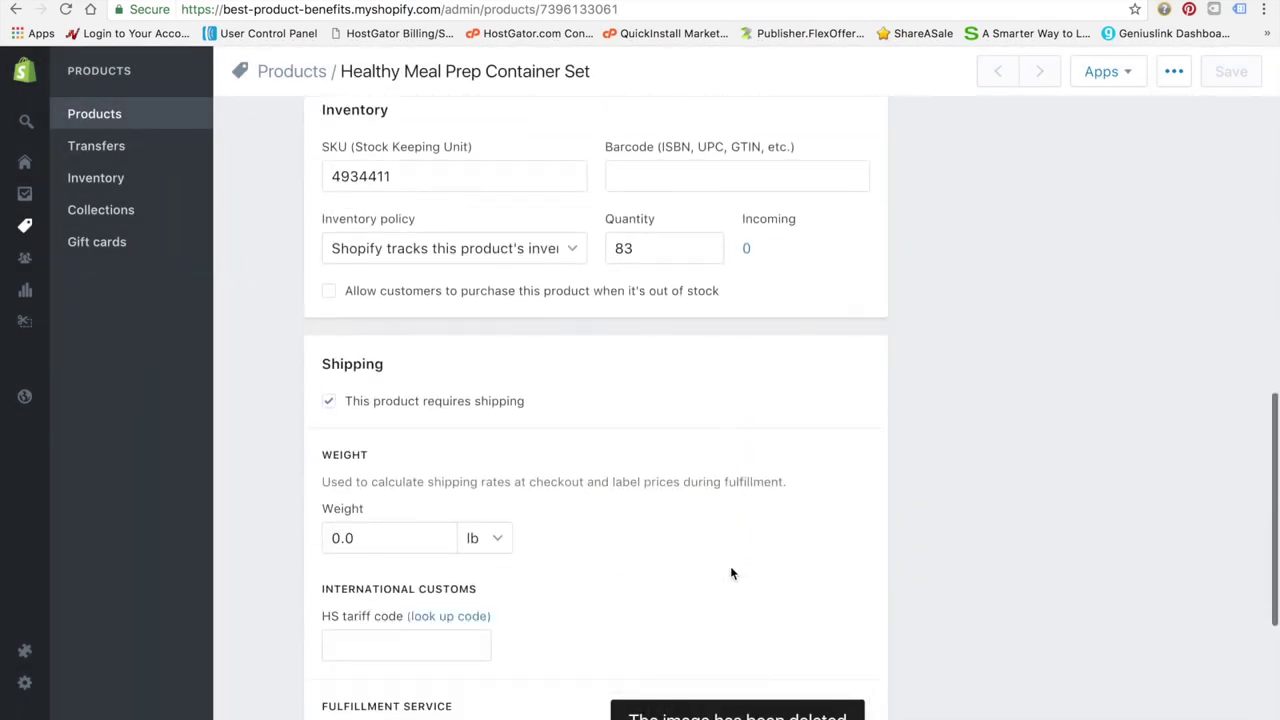
scroll(731, 573, "up", 1)
scroll(617, 524, "down", 5)
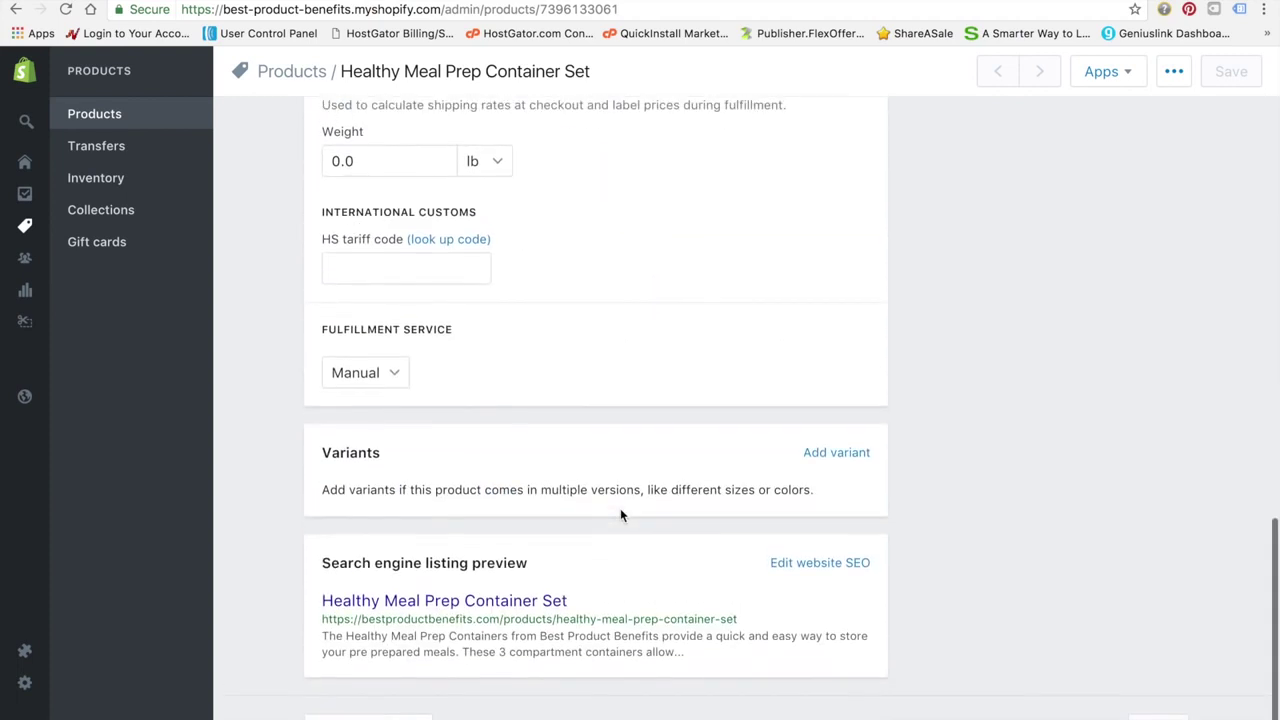
scroll(620, 514, "up", 3)
scroll(620, 515, "up", 6)
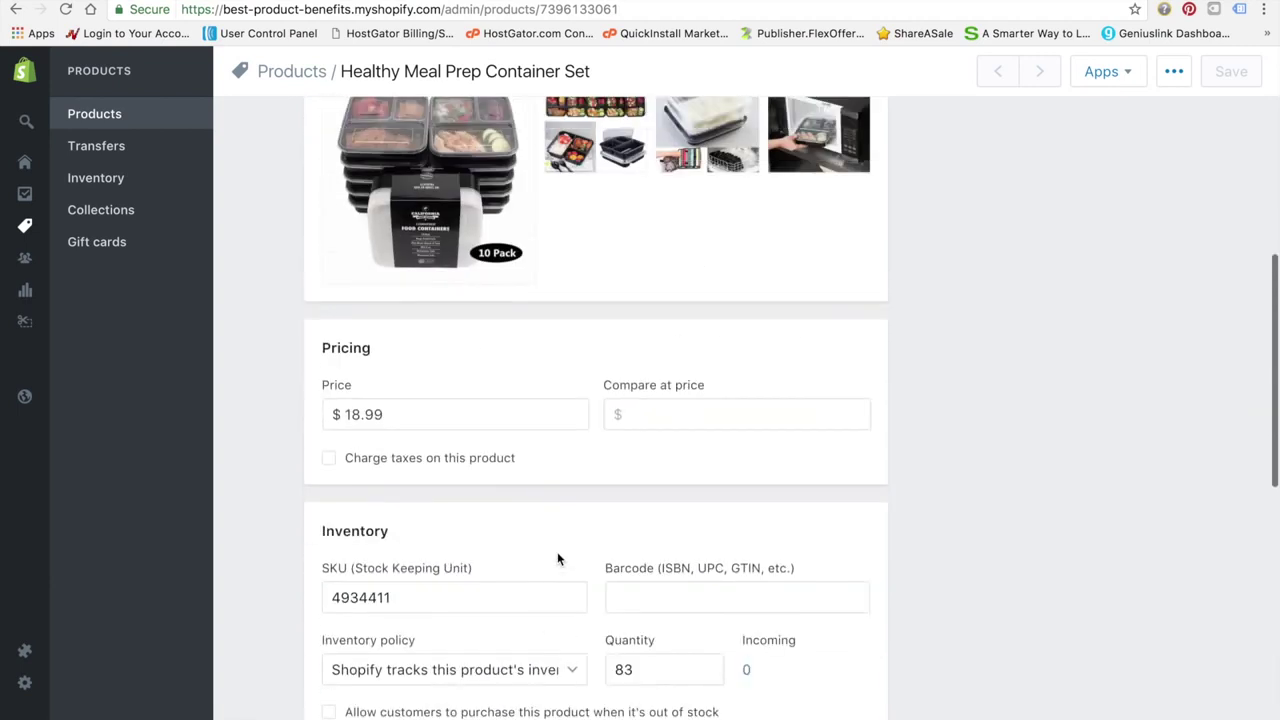
scroll(558, 559, "up", 2)
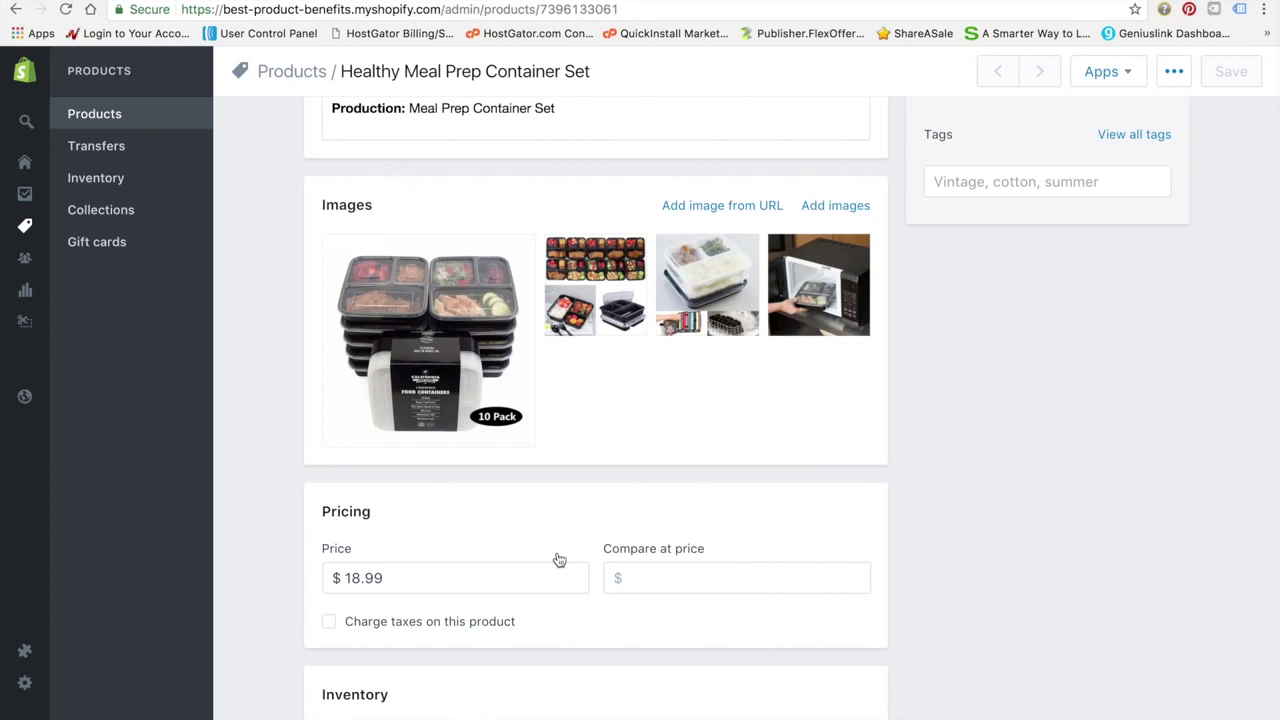
scroll(558, 559, "up", 5)
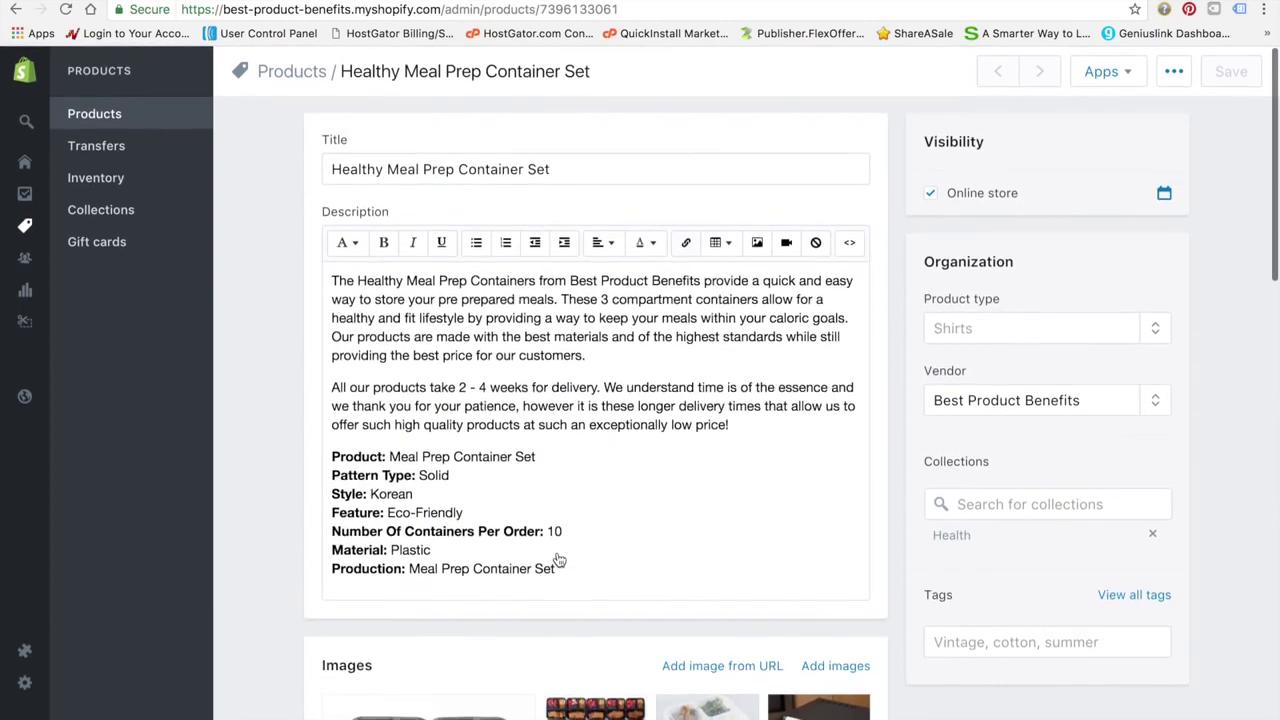
Add a new line 'All our products SHIP FOR FREE!' after 'price!' with SHIP FOR FREE! in bold
left_click(761, 432)
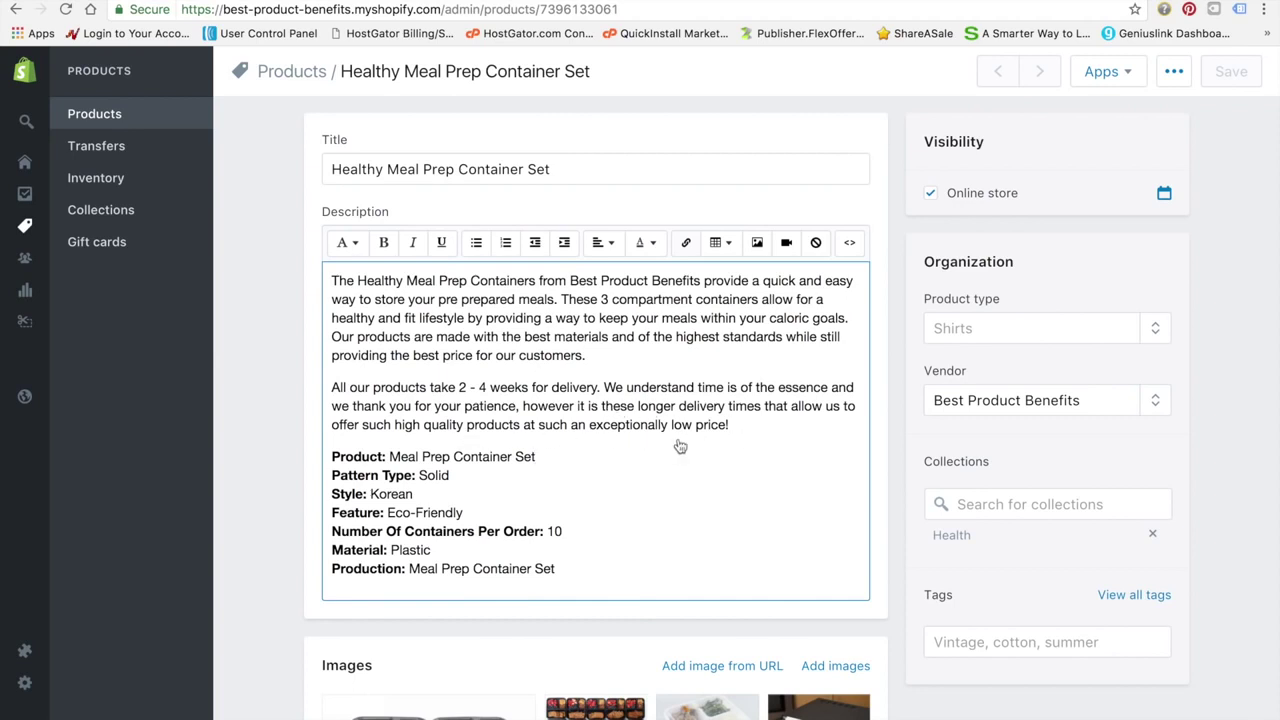
key("Return")
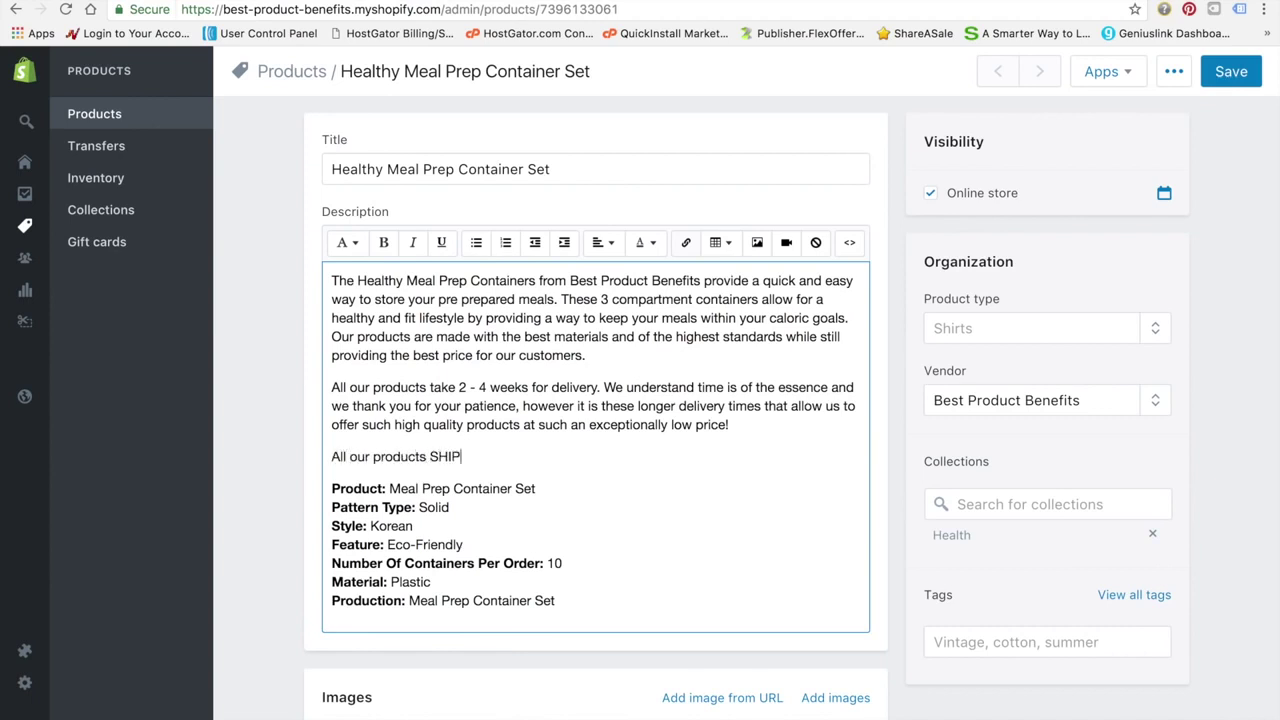
type("All our products SHIP FOR FREE!")
left_click_drag(557, 464, 432, 460)
left_click(385, 247)
left_click(630, 536)
Look over the finished description and save the product
left_click_drag(617, 616, 331, 249)
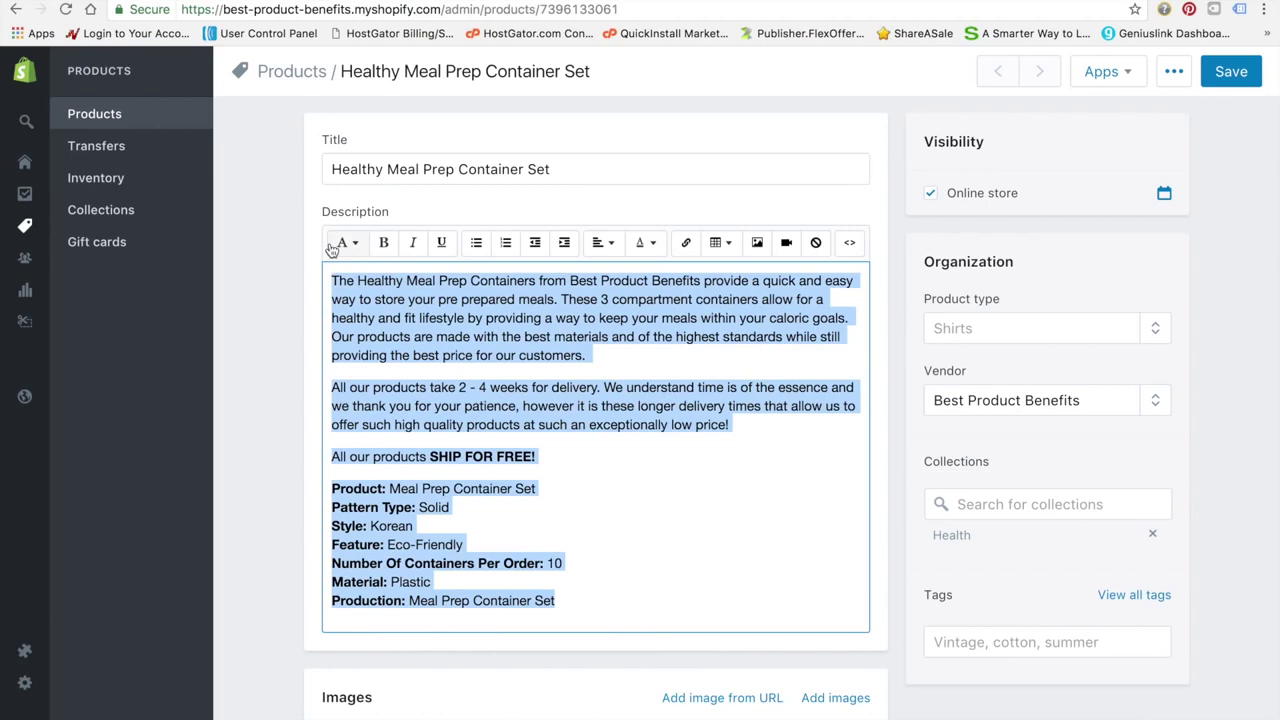
left_click(602, 442)
left_click_drag(573, 463, 326, 268)
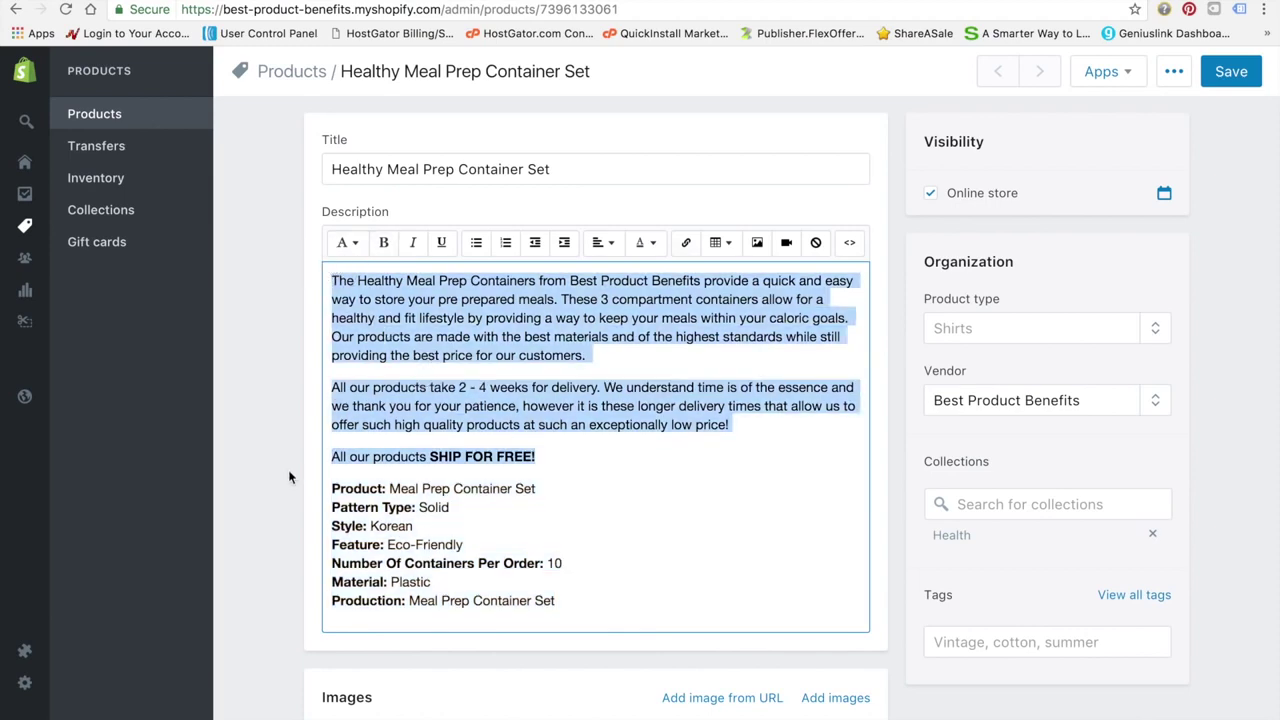
scroll(289, 477, "down", 4)
scroll(289, 477, "up", 4)
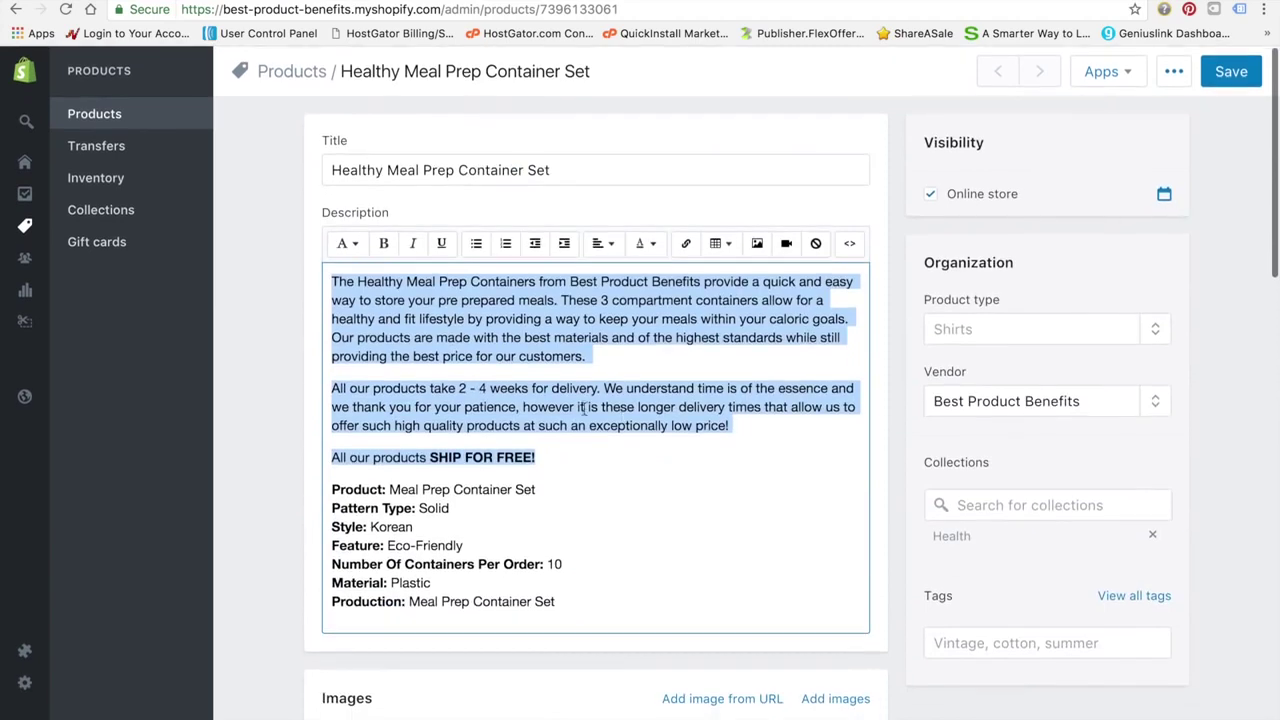
scroll(301, 528, "down", 10)
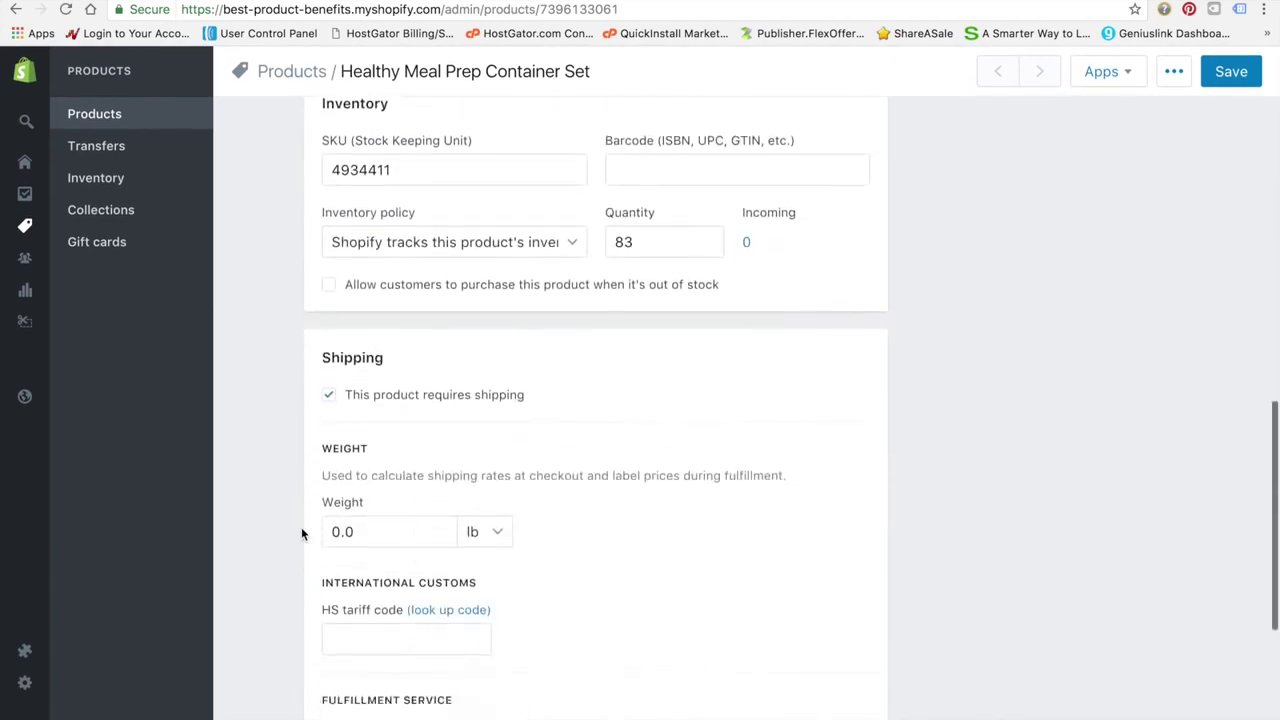
scroll(301, 527, "up", 10)
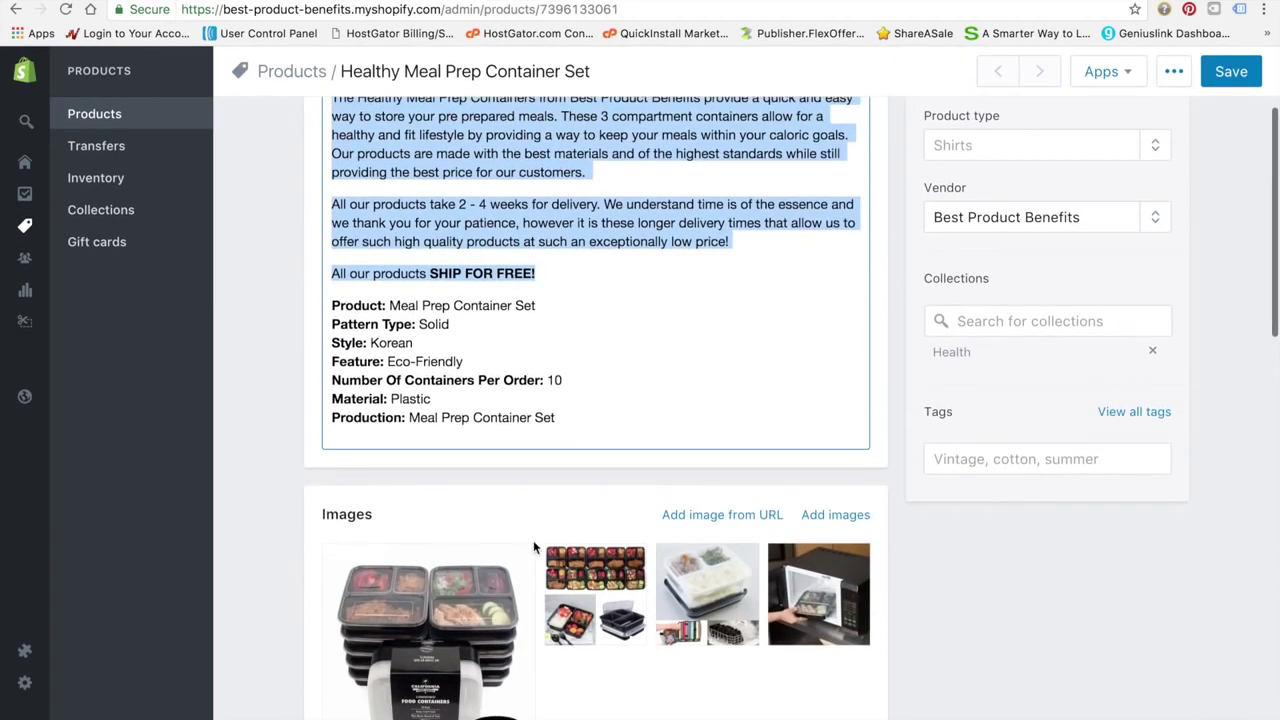
left_click(1236, 74)
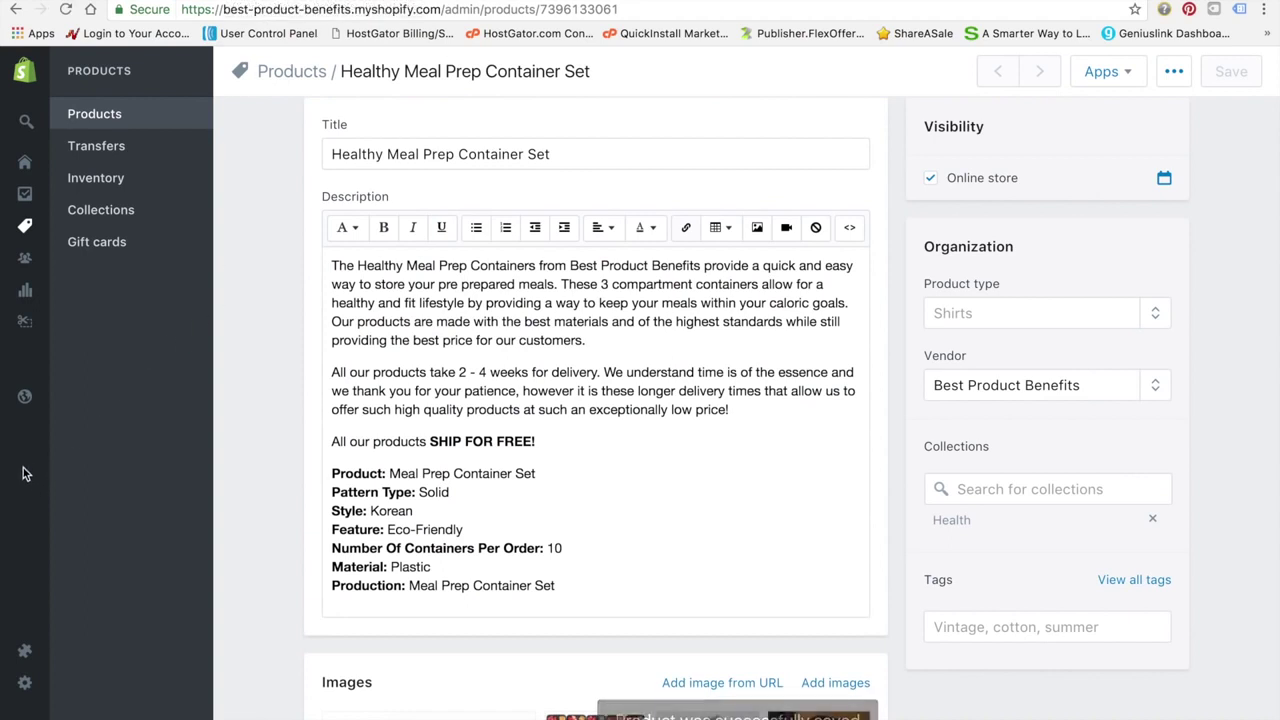
mouse_move(24, 470)
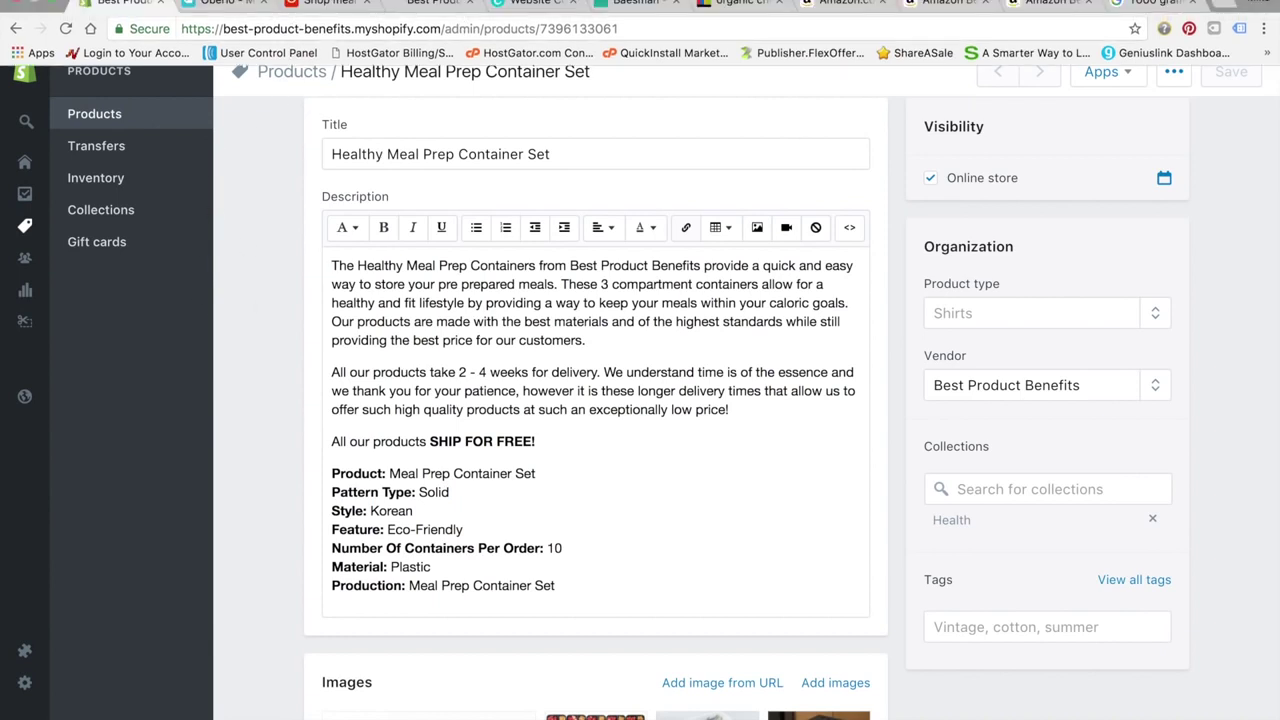
In the Oberlo import list, open the collection choices for the wall decal
left_click(220, 3)
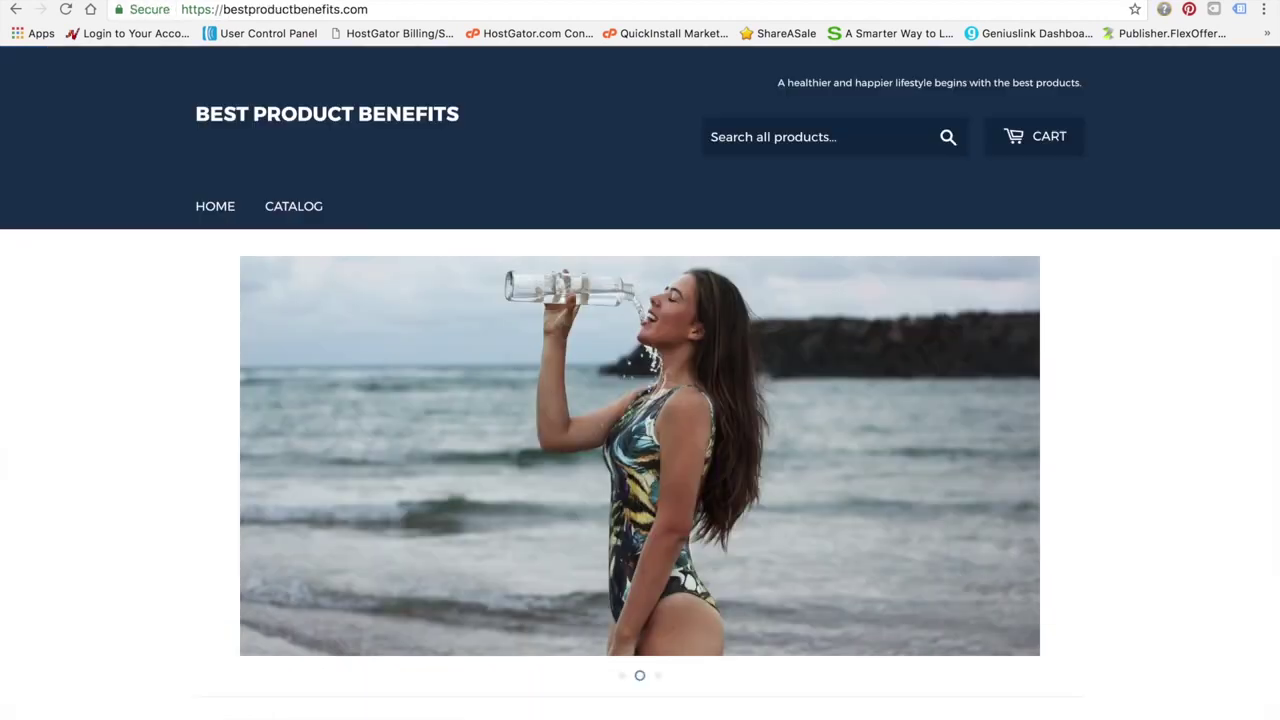
scroll(170, 328, "down", 7)
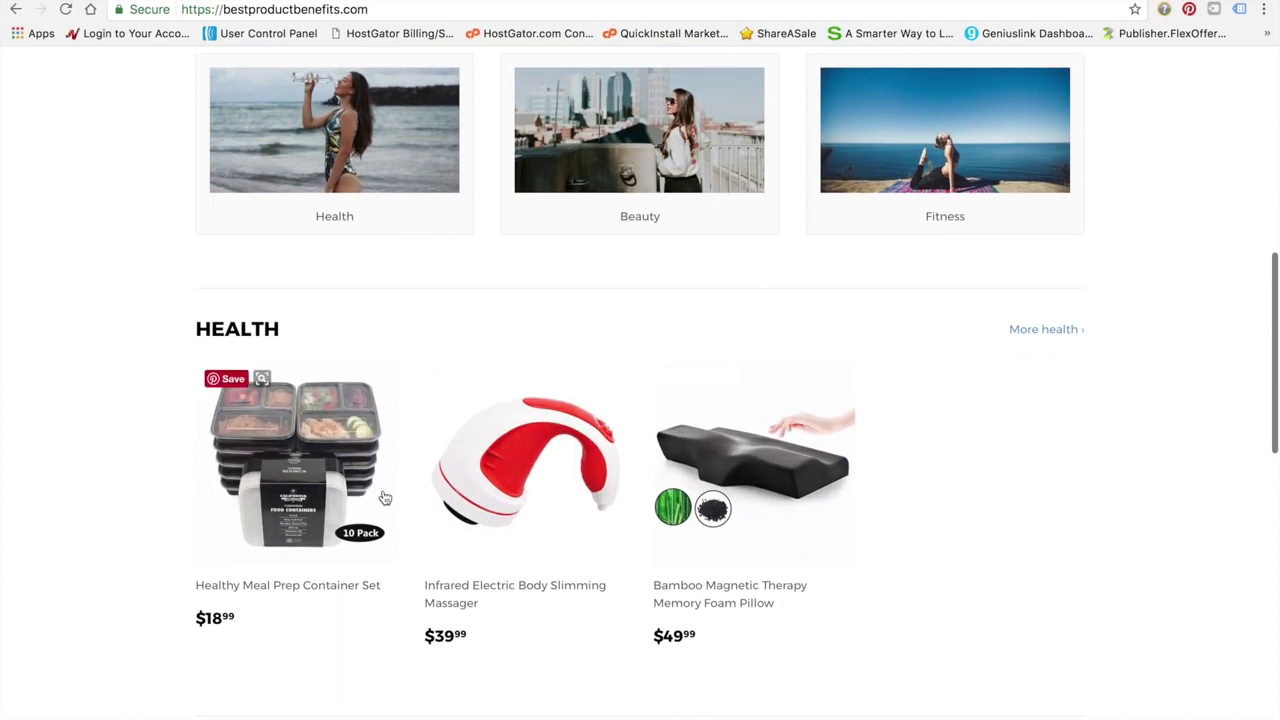
scroll(520, 440, "down", 1)
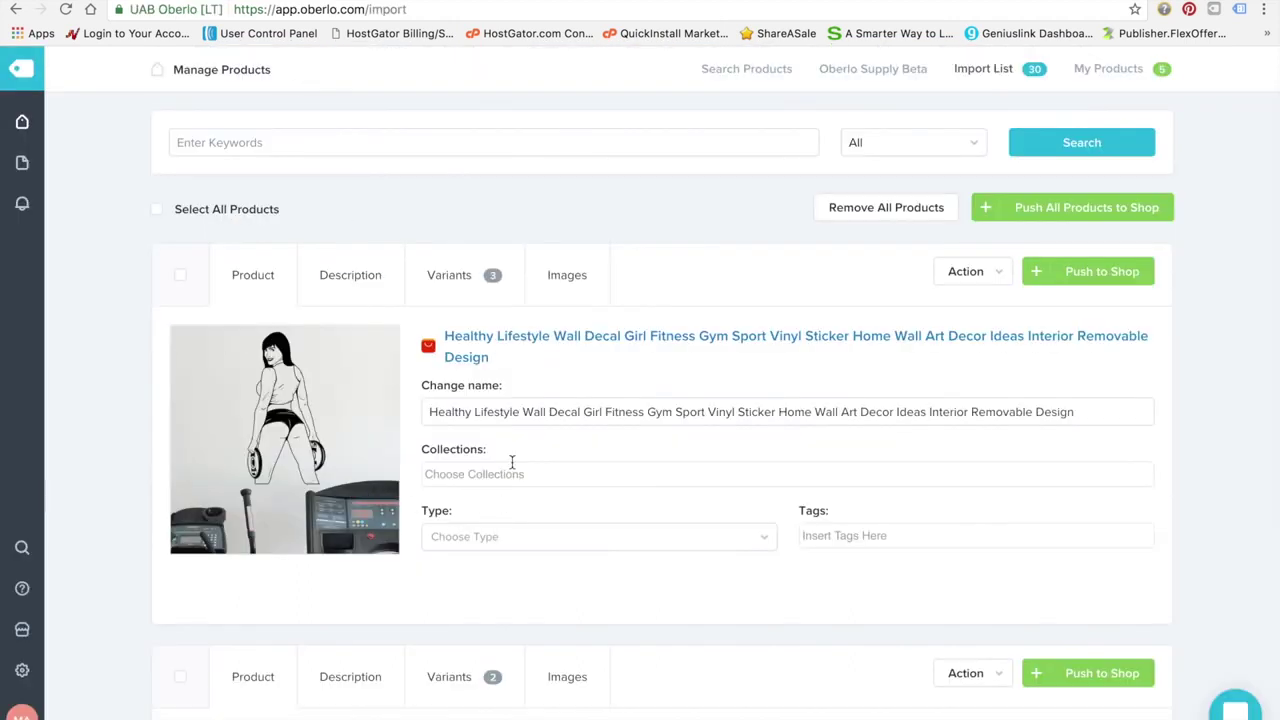
left_click(509, 473)
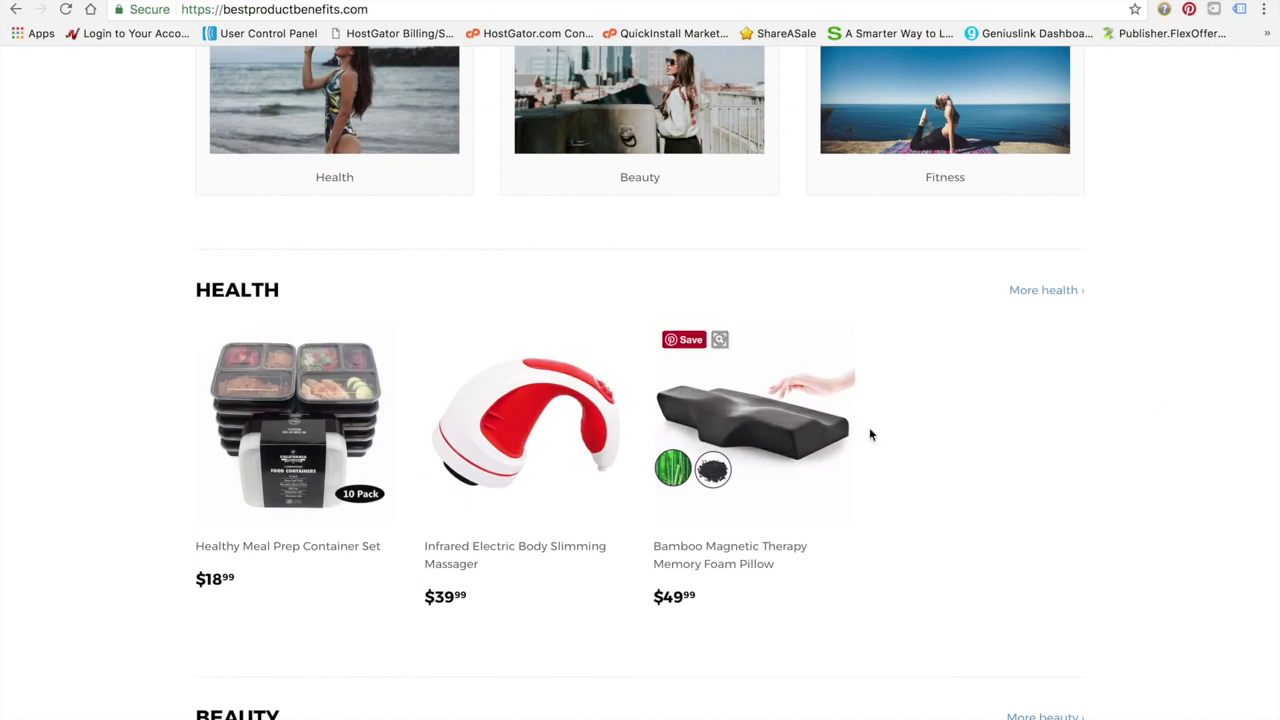
Scroll the storefront homepage through the Health, Beauty and Fitness sections and back up
scroll(83, 405, "down", 4)
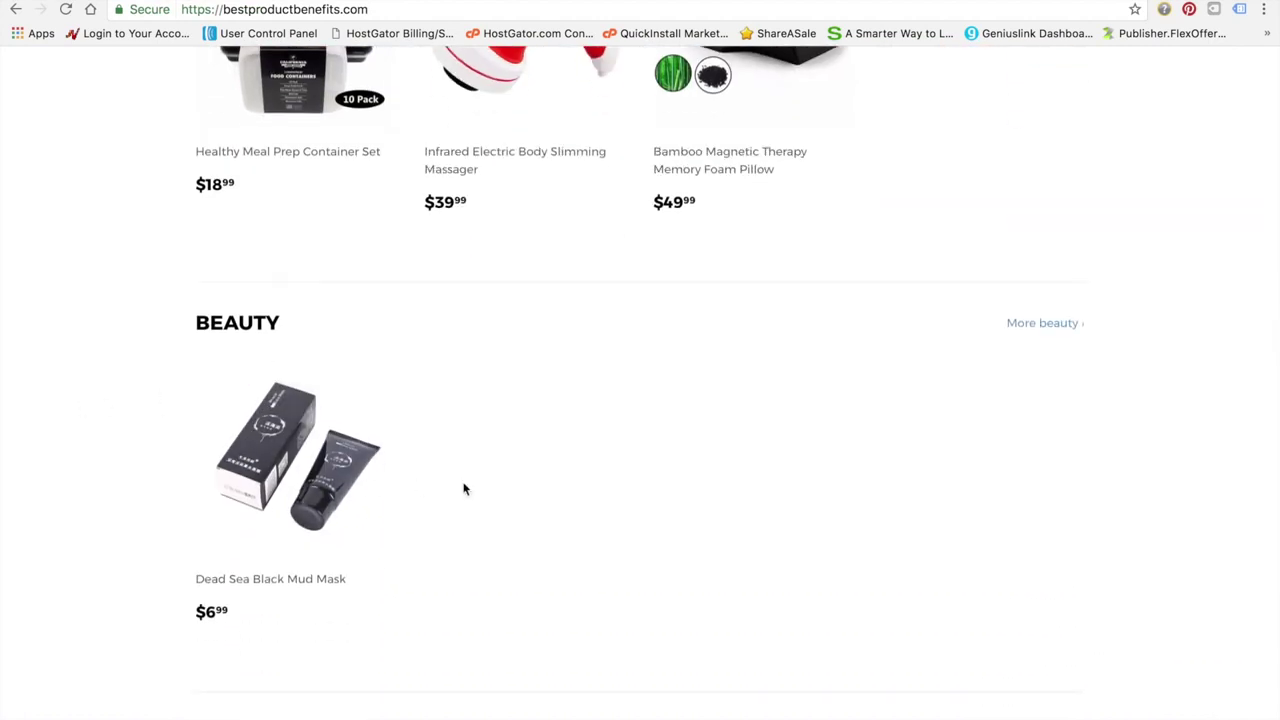
scroll(143, 457, "down", 1)
mouse_move(315, 425)
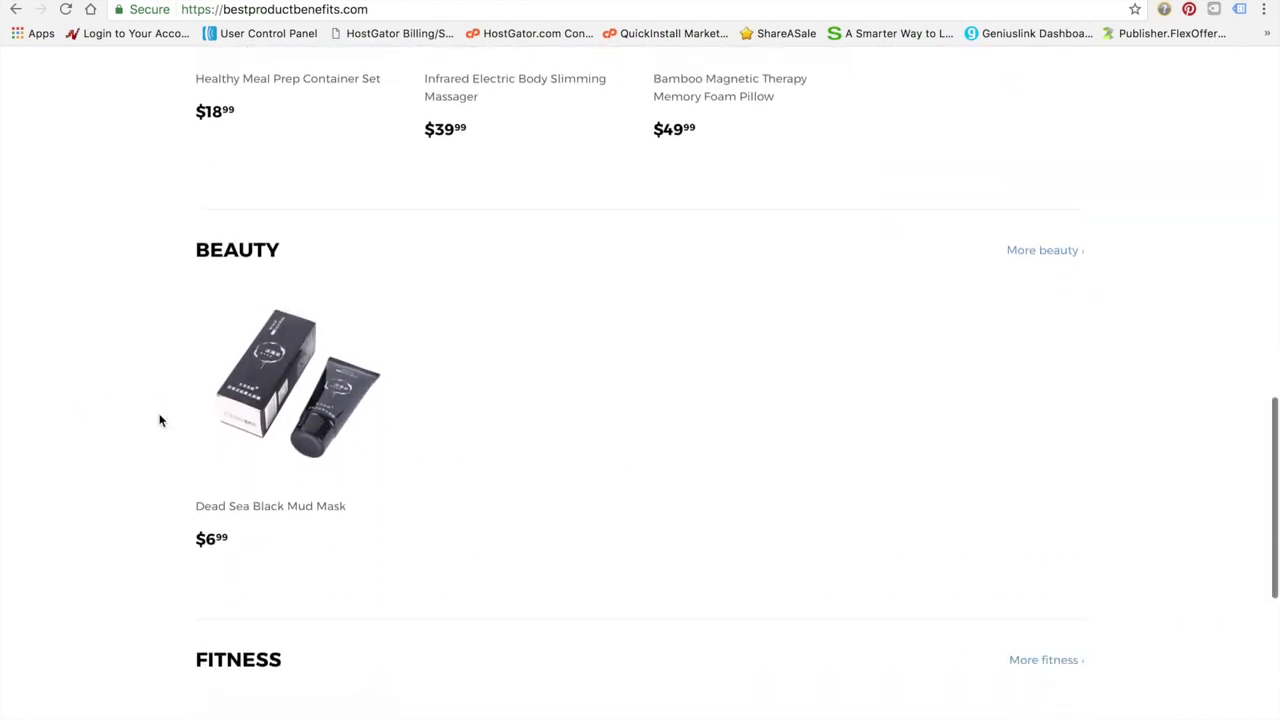
scroll(383, 414, "down", 4)
scroll(400, 515, "down", 3)
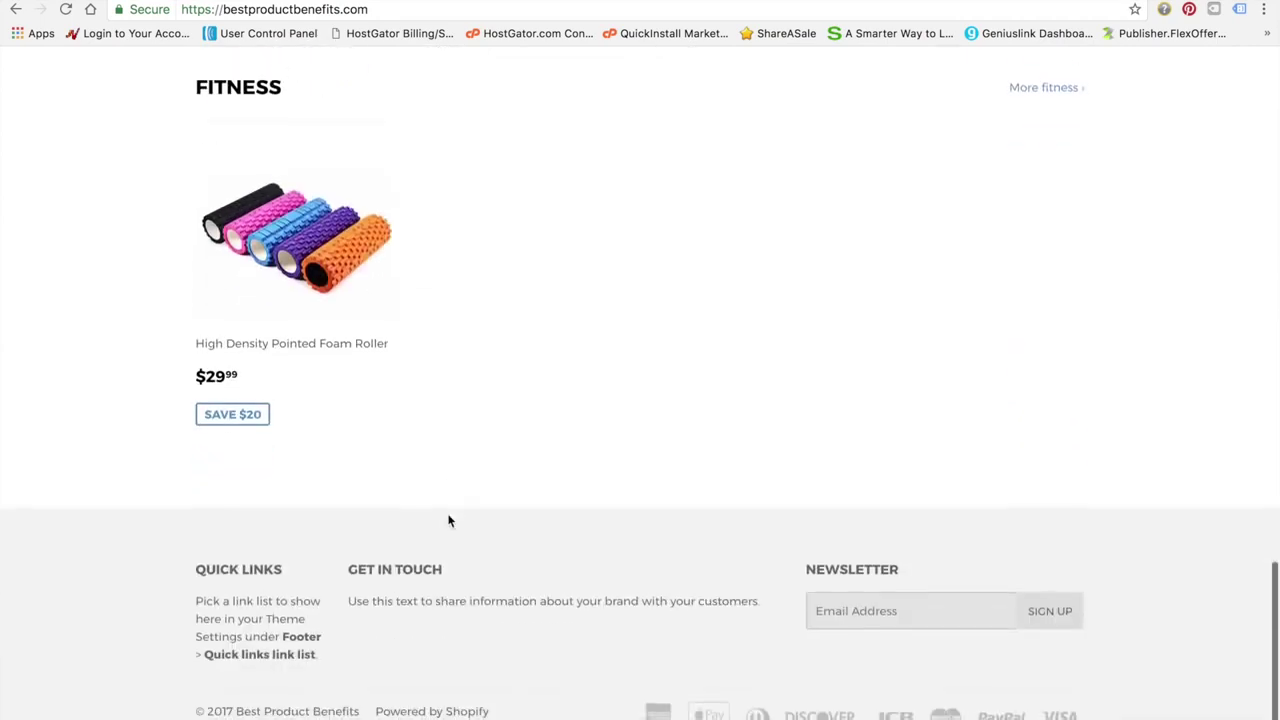
scroll(449, 520, "up", 10)
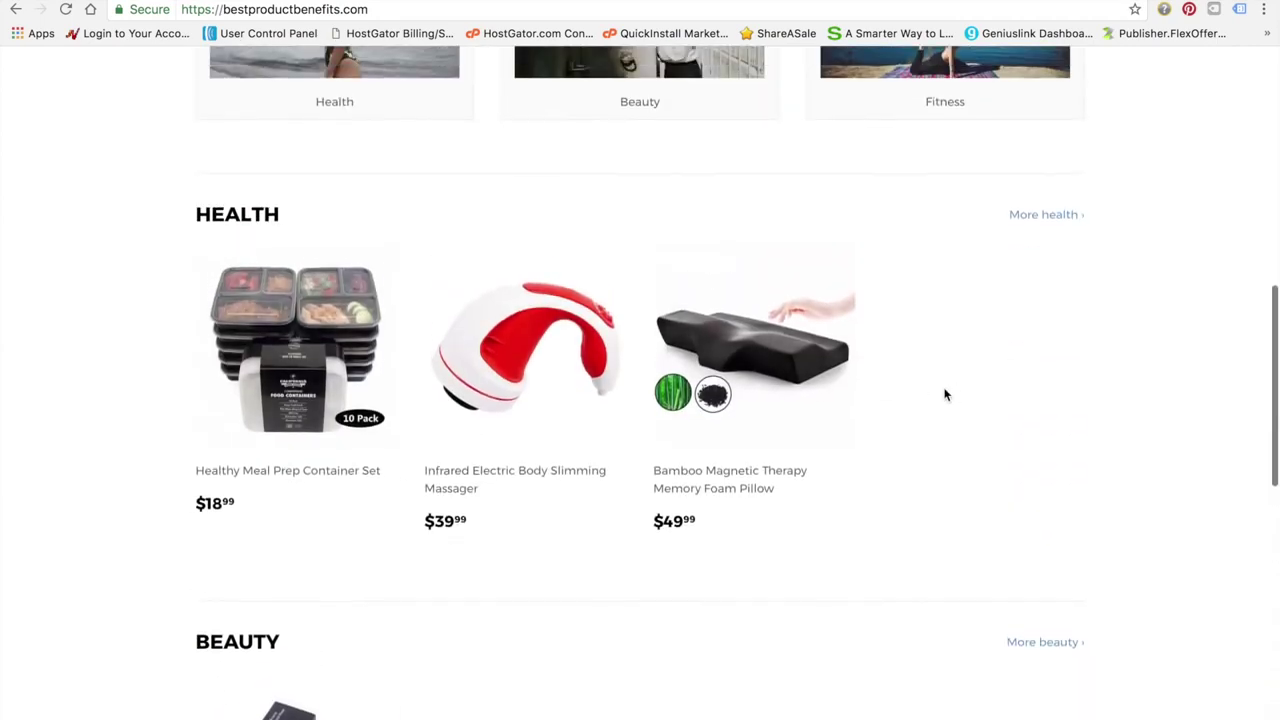
scroll(945, 393, "up", 2)
Browse the $39.99 Infrared Electric Body Slimming Massager page down to the share buttons, then return
left_click(494, 525)
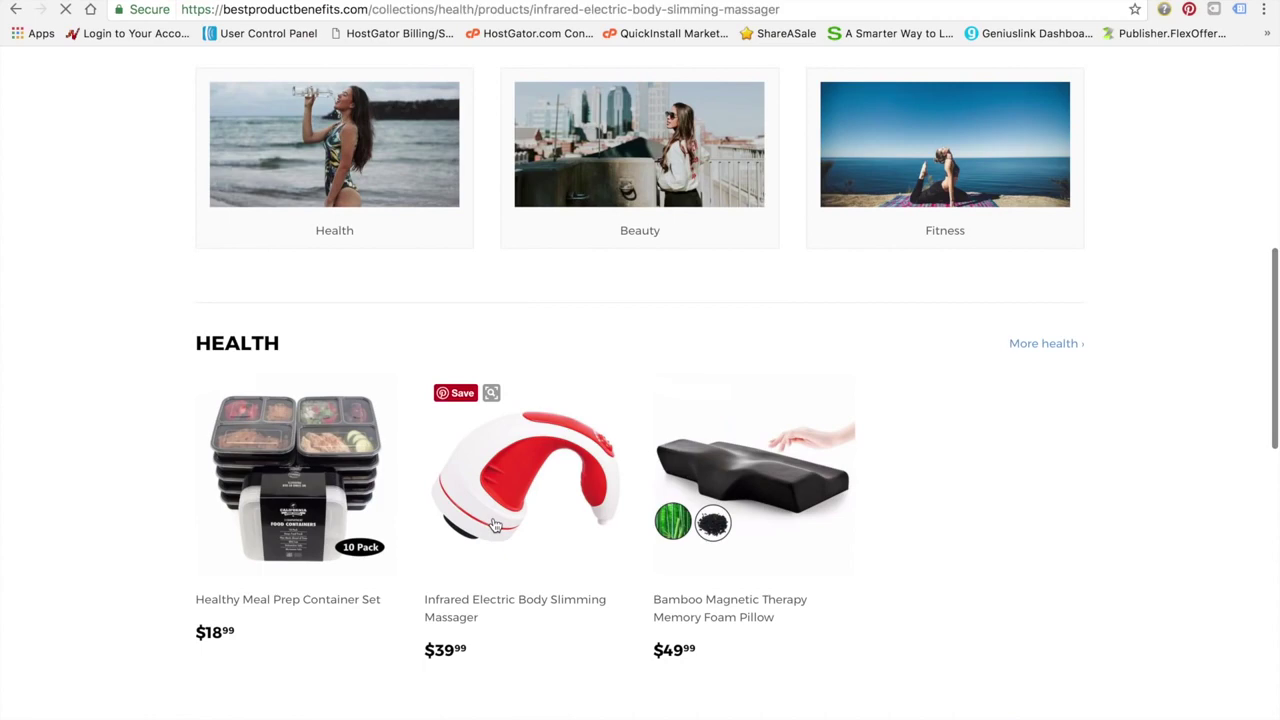
scroll(153, 463, "down", 2)
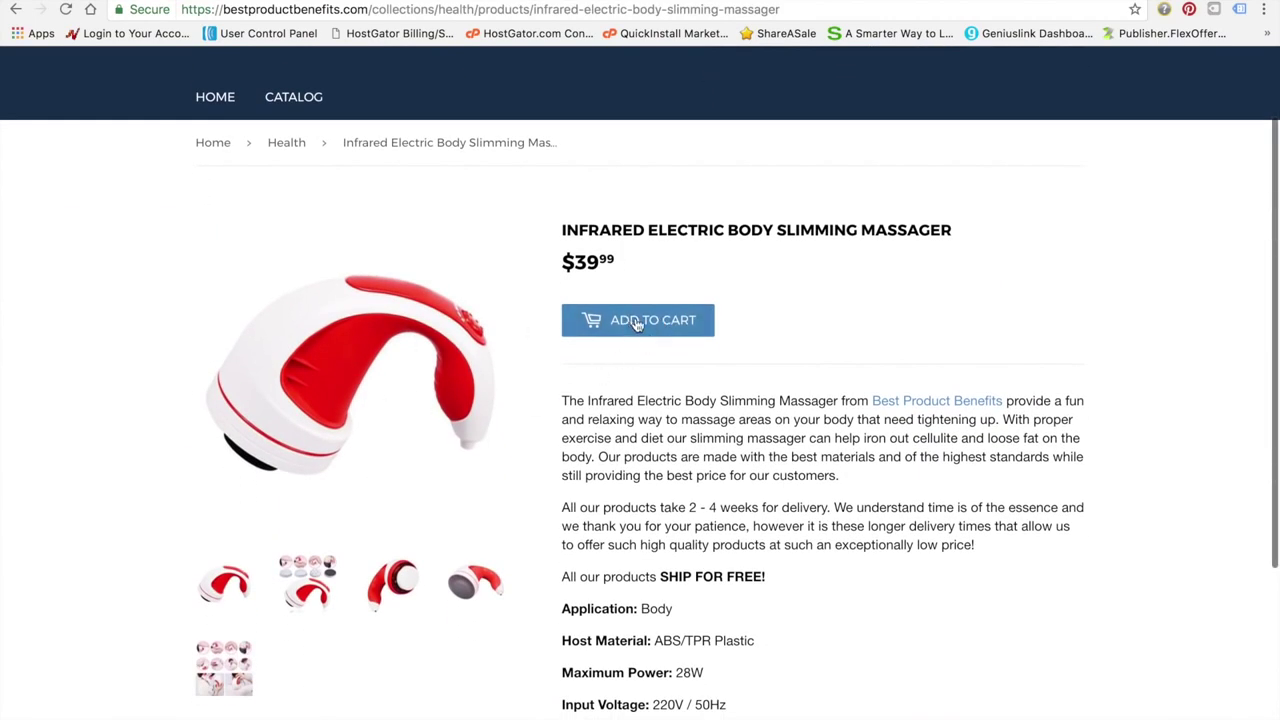
scroll(674, 489, "down", 4)
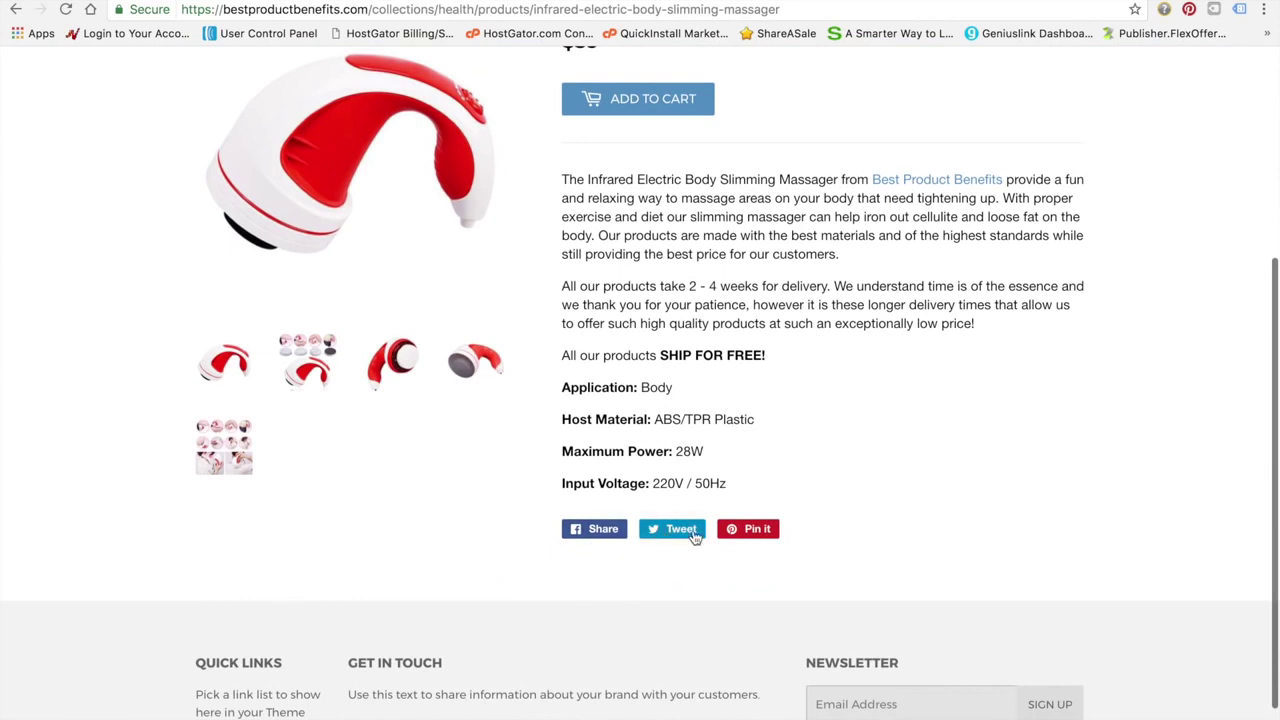
scroll(704, 625, "down", 2)
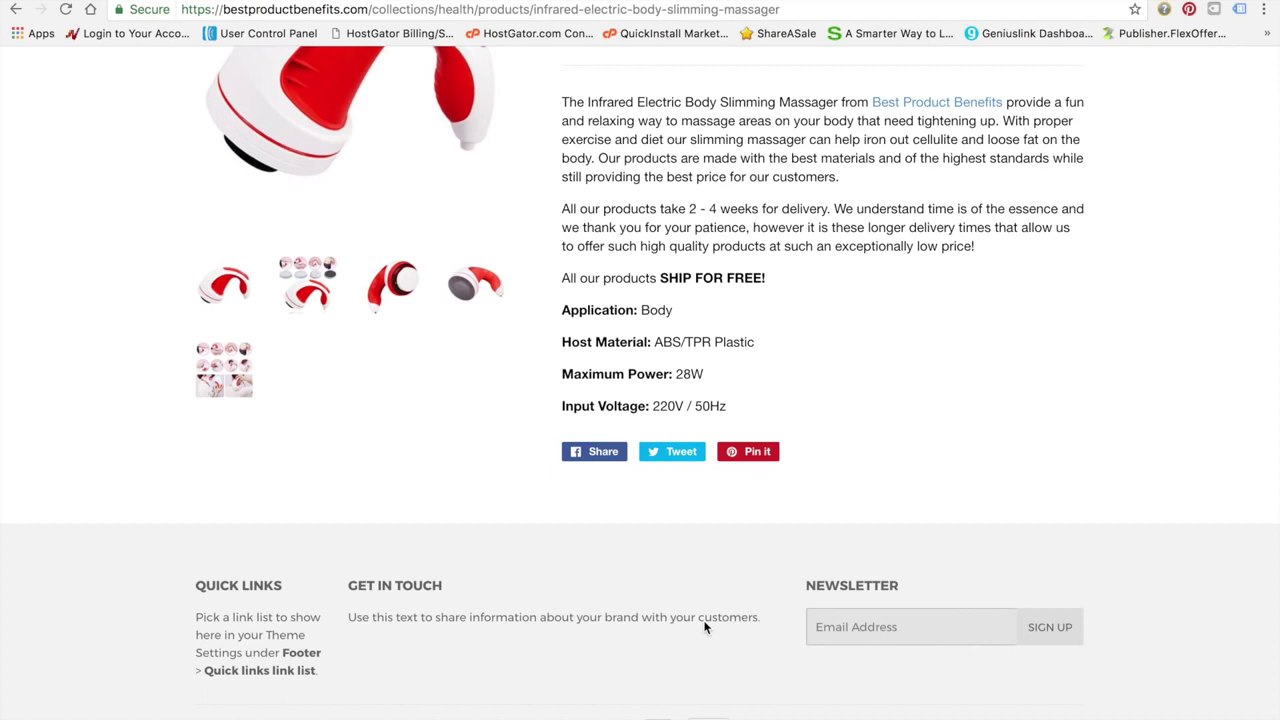
scroll(704, 625, "up", 5)
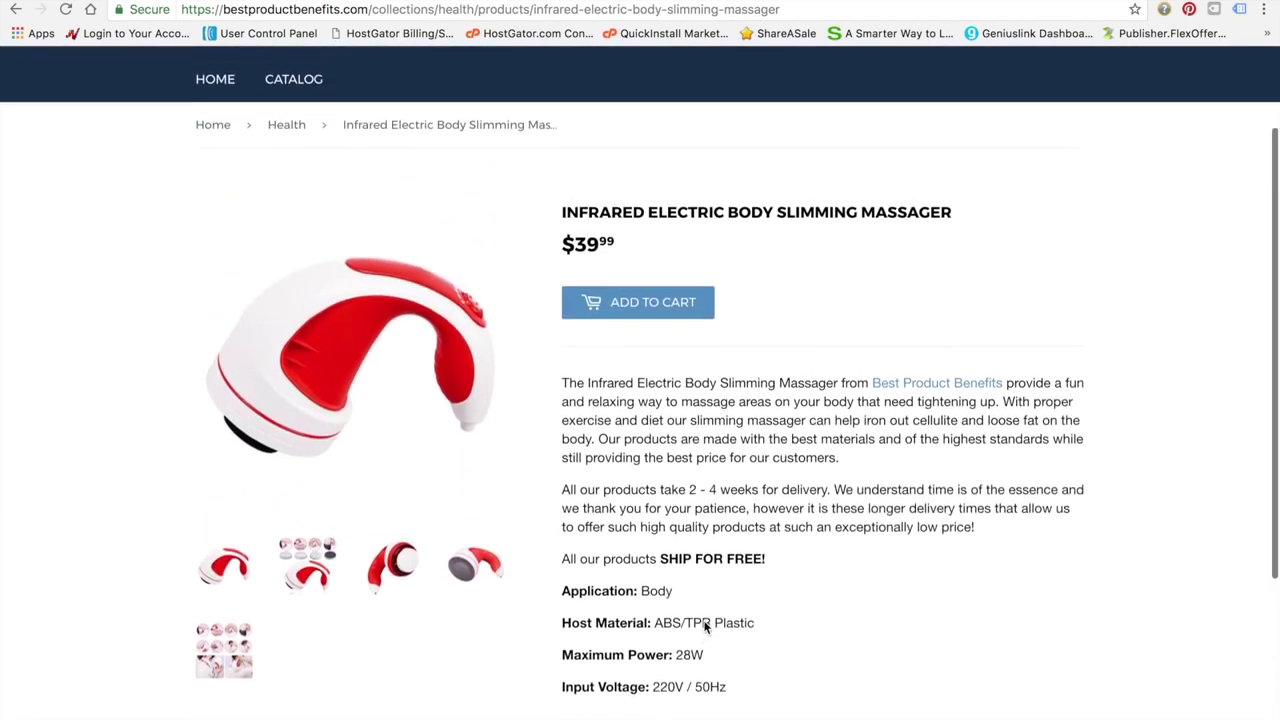
left_click(15, 9)
Scroll to Fitness, check a product's variants in Oberlo, then open the High Density Pointed Foam Roller
scroll(396, 650, "down", 10)
scroll(397, 652, "down", 2)
scroll(397, 652, "up", 3)
scroll(397, 652, "down", 2)
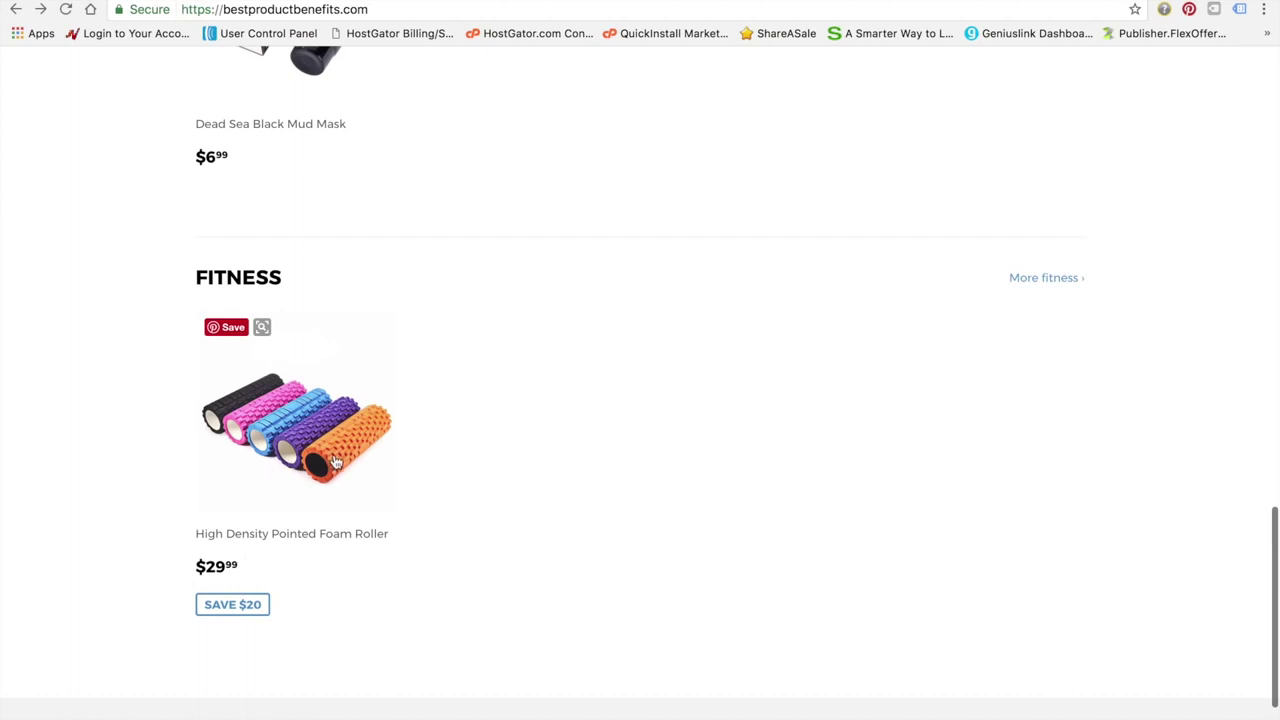
scroll(336, 462, "down", 1)
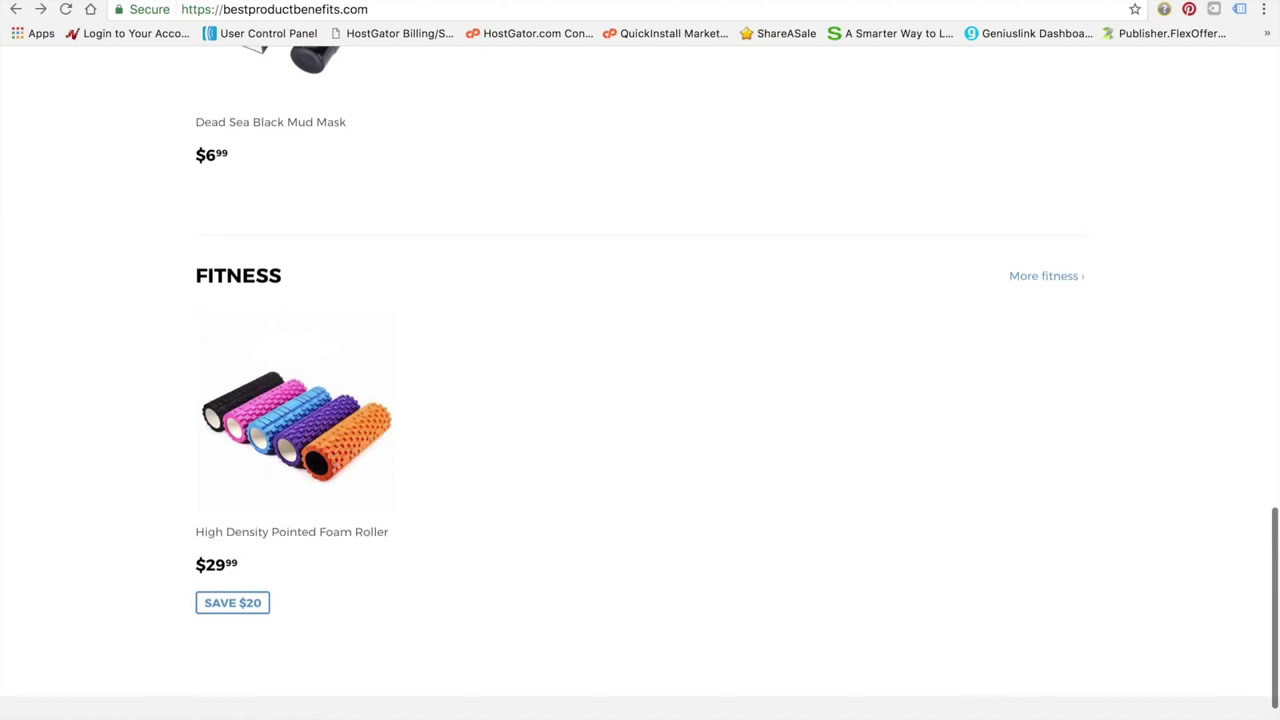
left_click(275, 1)
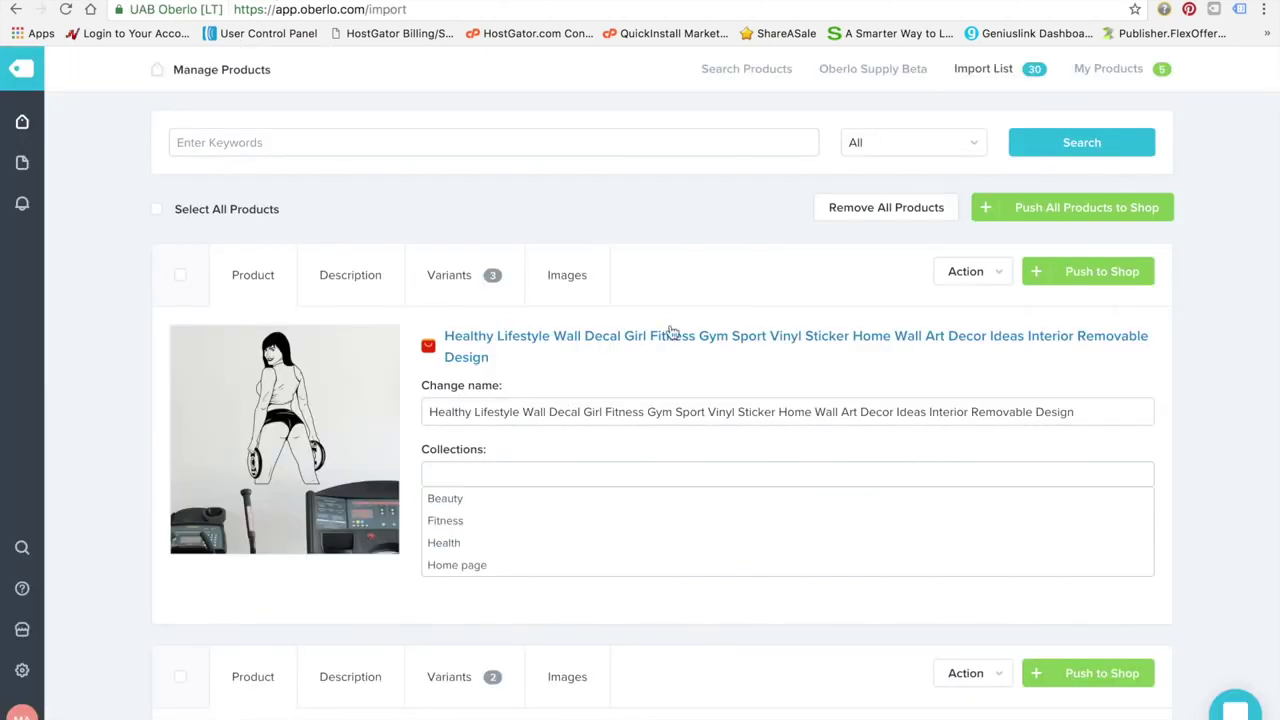
left_click(466, 277)
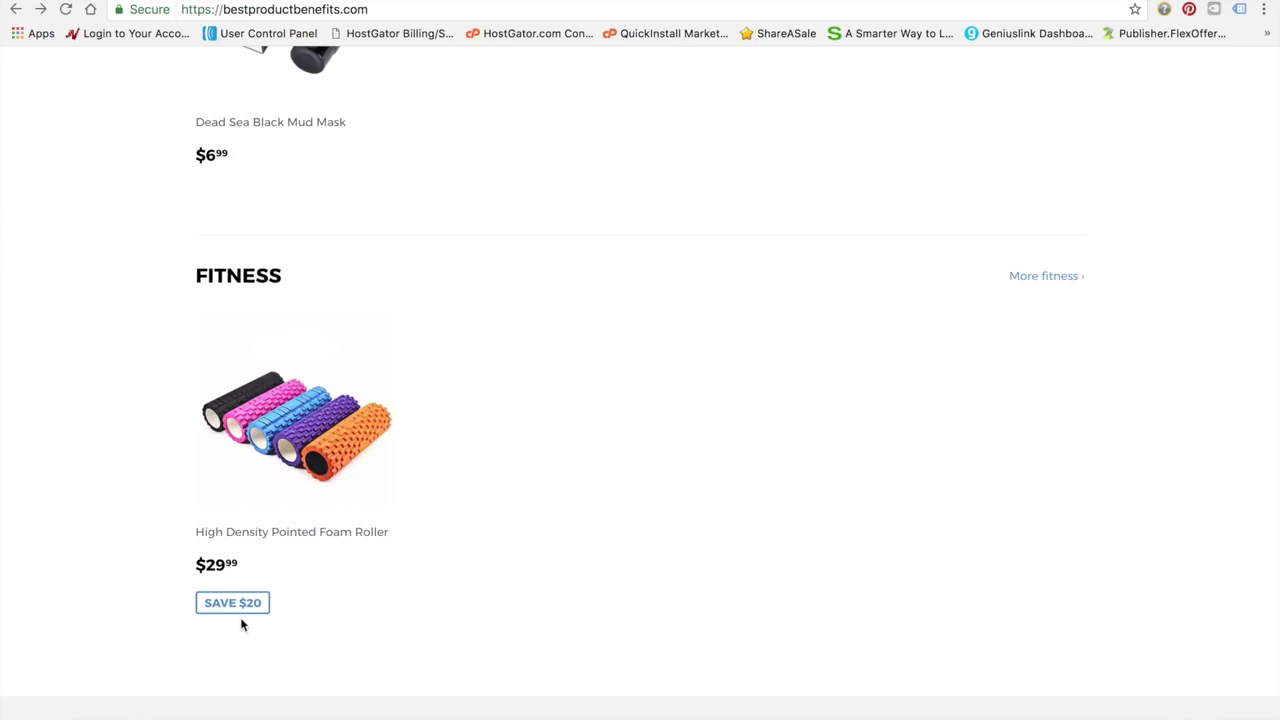
left_click(253, 519)
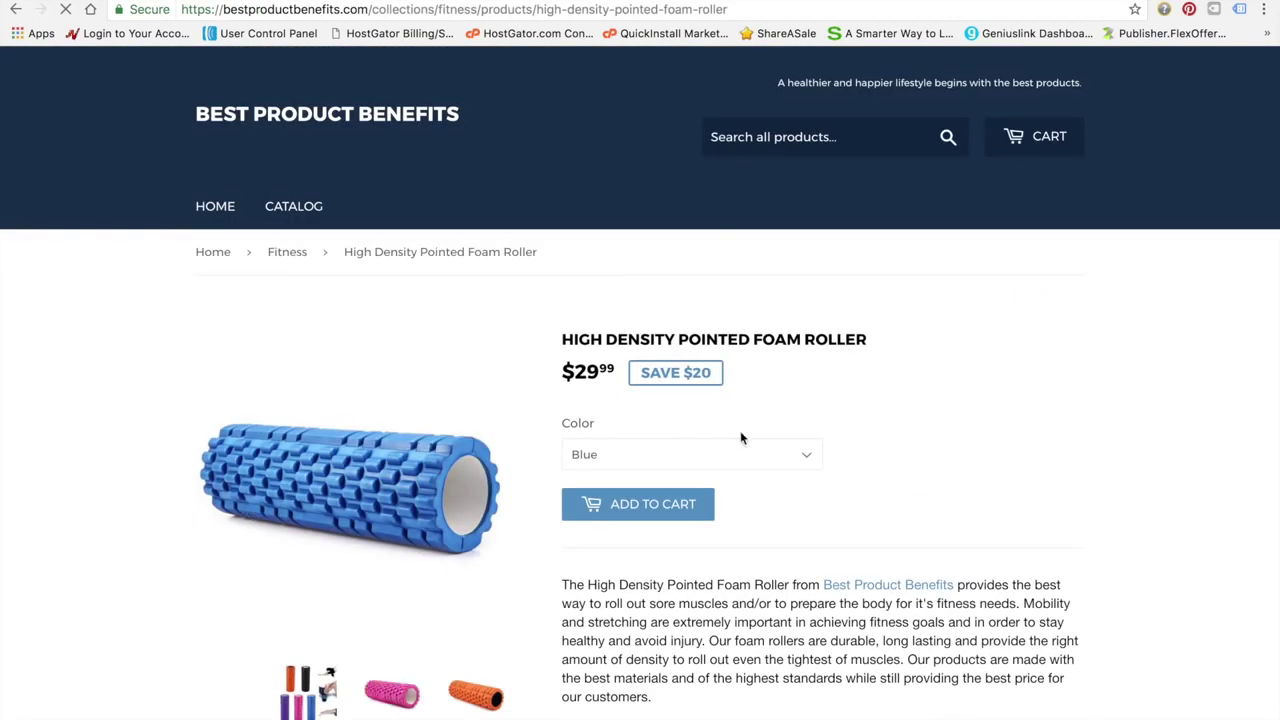
Scroll the foam roller page to its embedded foam-rolling video and briefly play then pause it
scroll(760, 399, "down", 1)
scroll(760, 399, "down", 1)
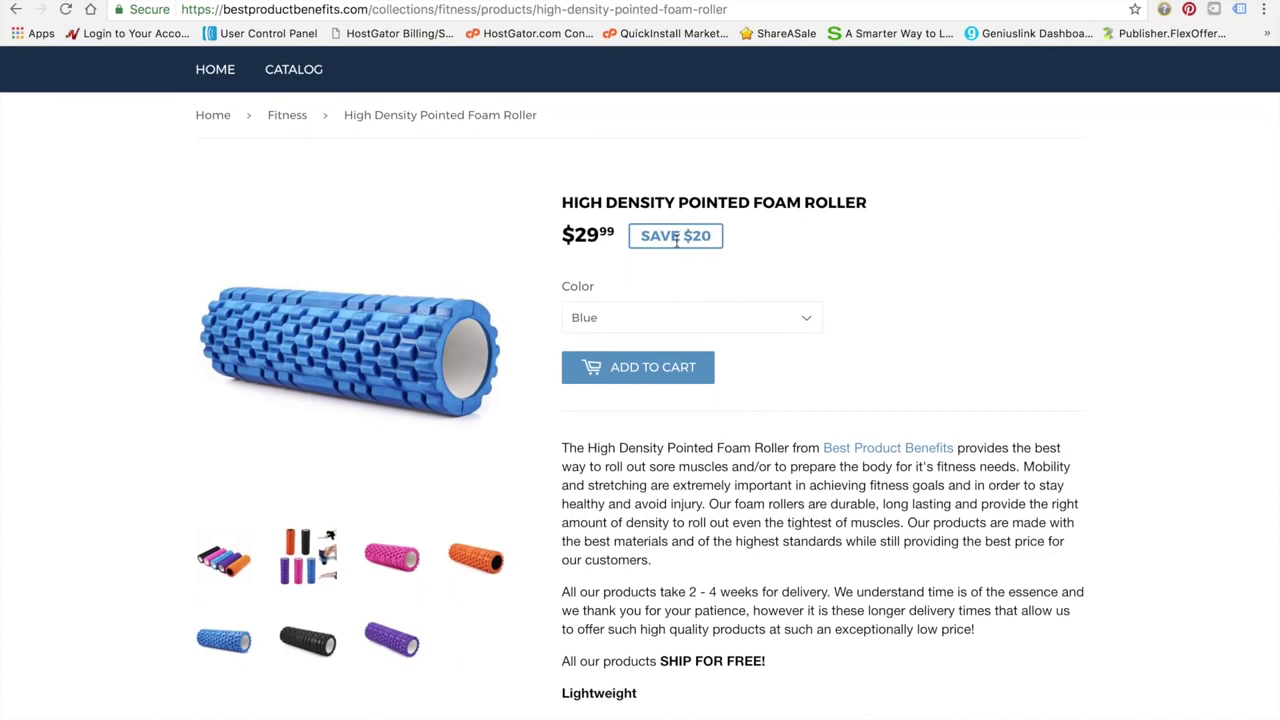
scroll(626, 275, "down", 6)
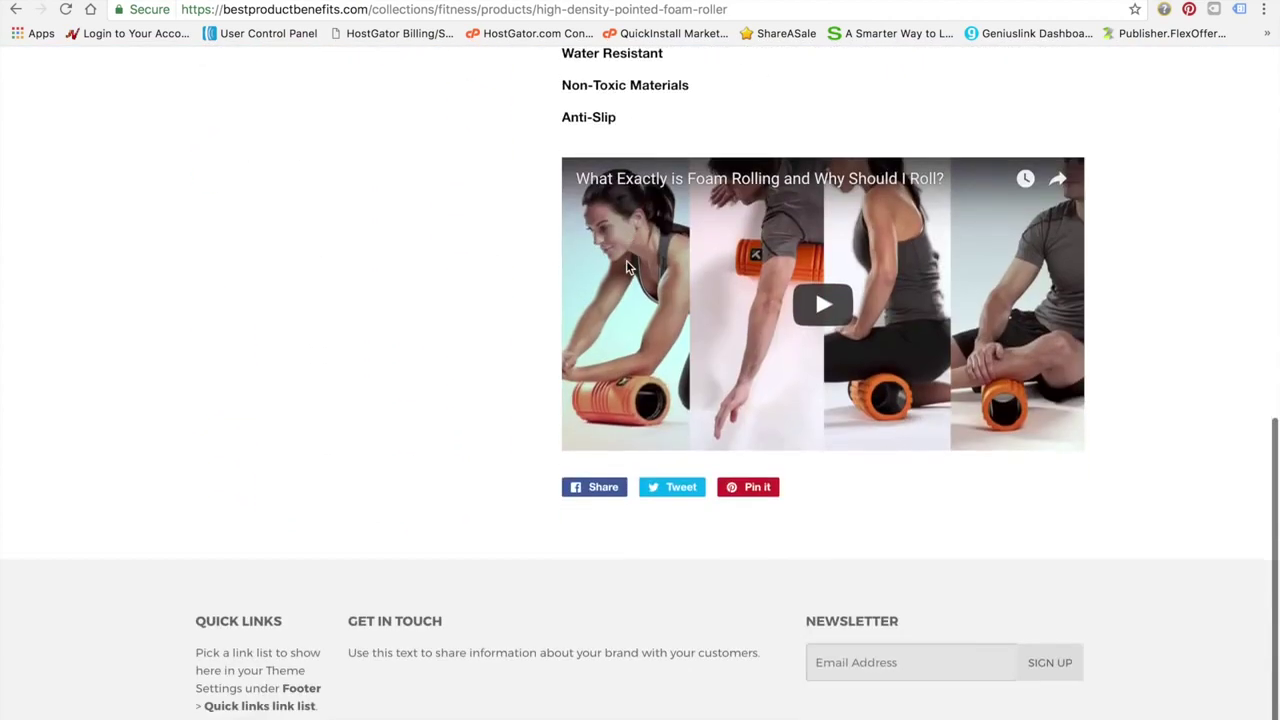
scroll(627, 268, "up", 4)
scroll(628, 266, "down", 5)
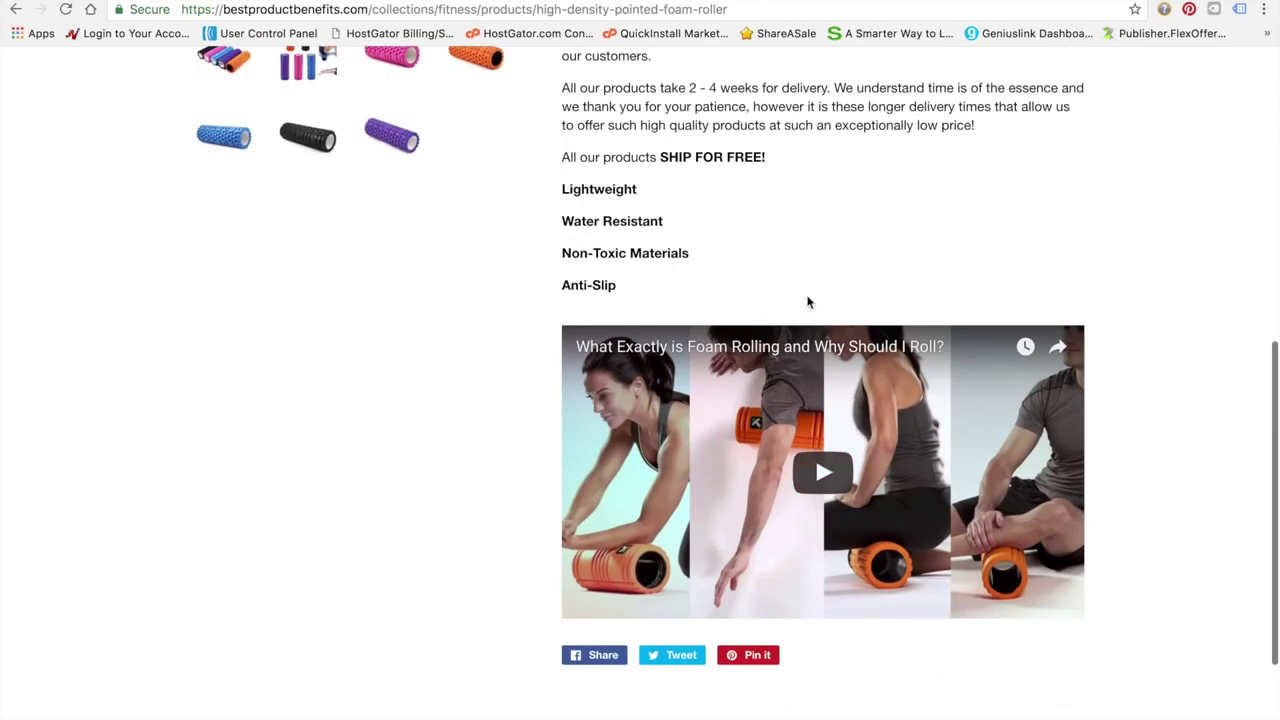
scroll(808, 302, "up", 2)
scroll(766, 309, "down", 3)
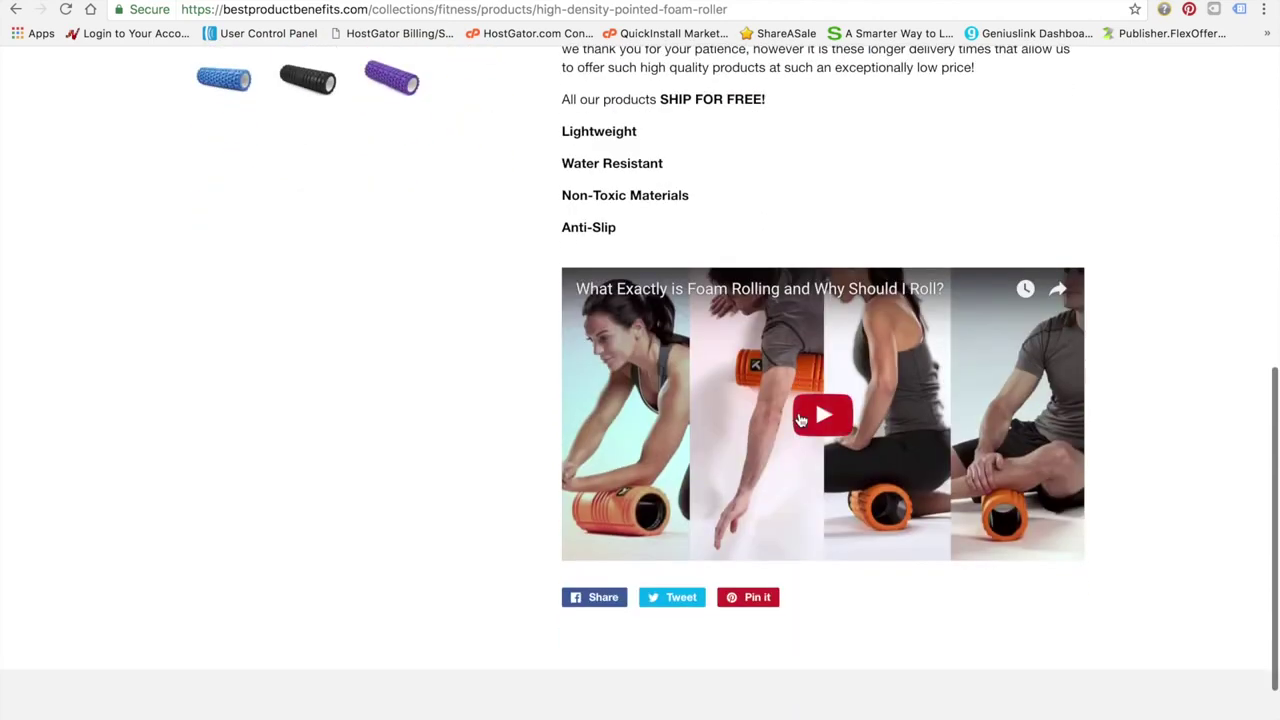
left_click(822, 414)
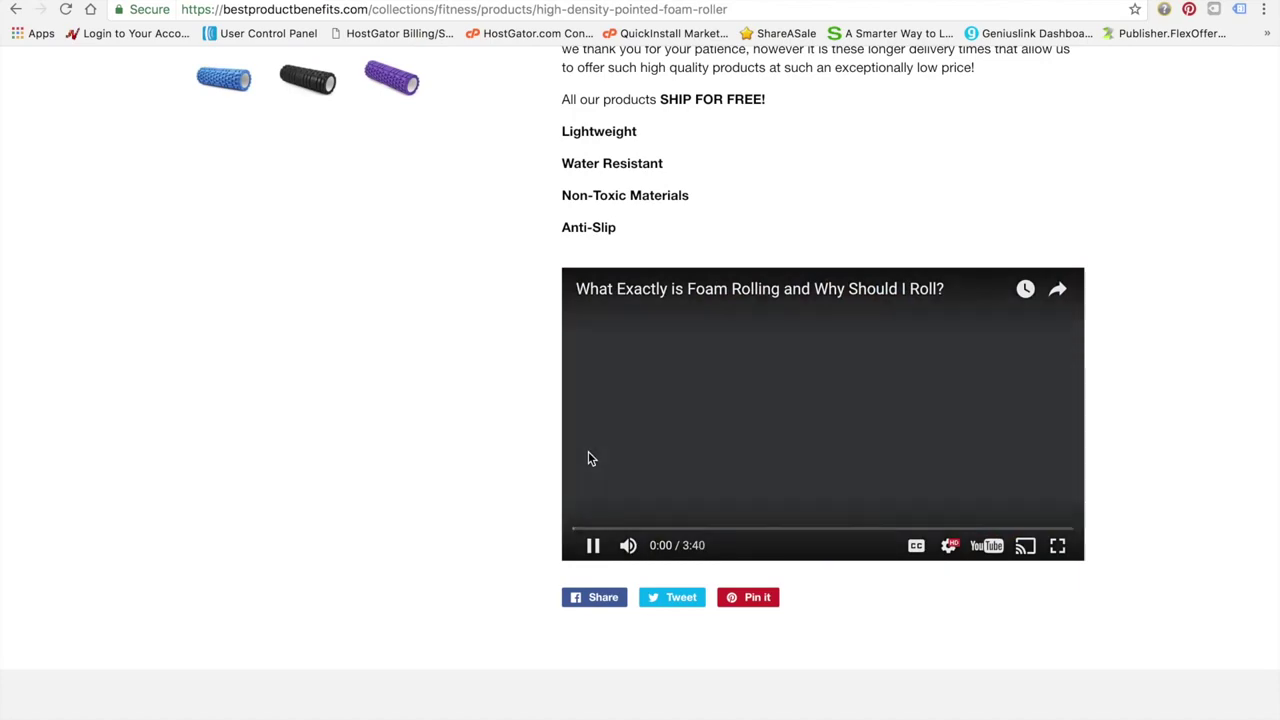
scroll(588, 451, "up", 2)
scroll(588, 452, "up", 3)
scroll(697, 563, "down", 3)
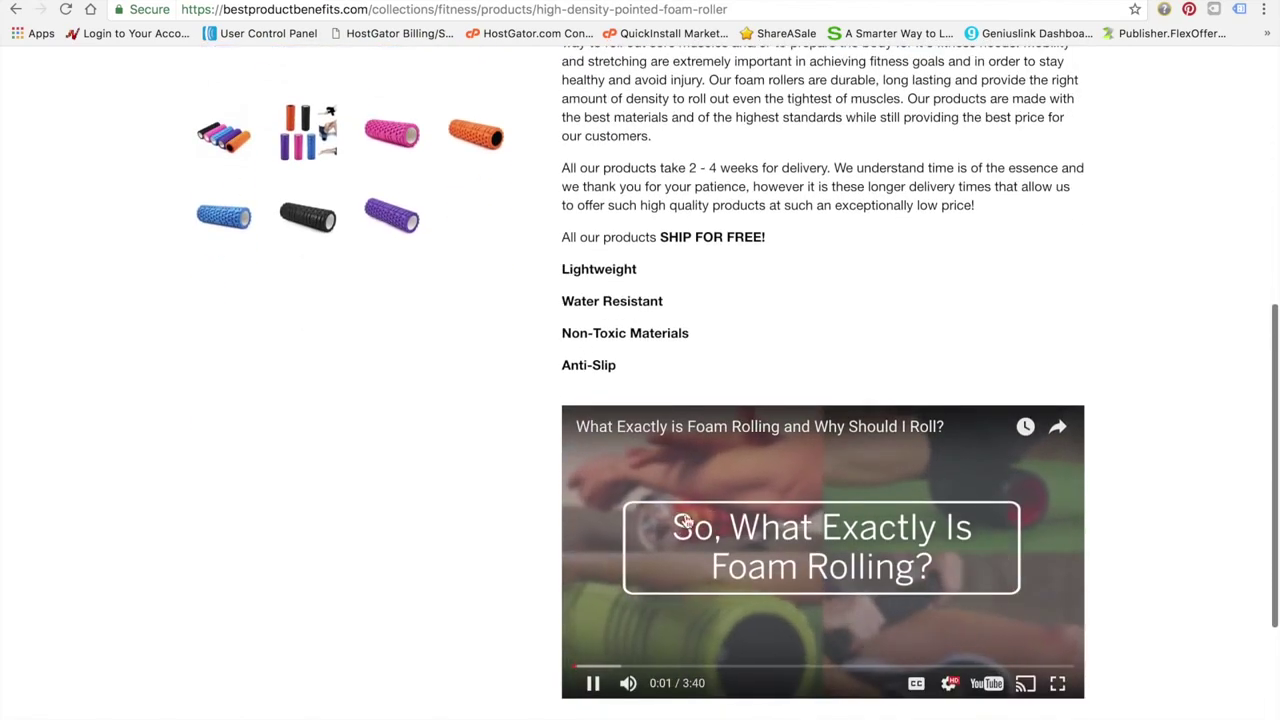
left_click(697, 563)
Scroll back through the foam roller page to the top
scroll(545, 458, "up", 3)
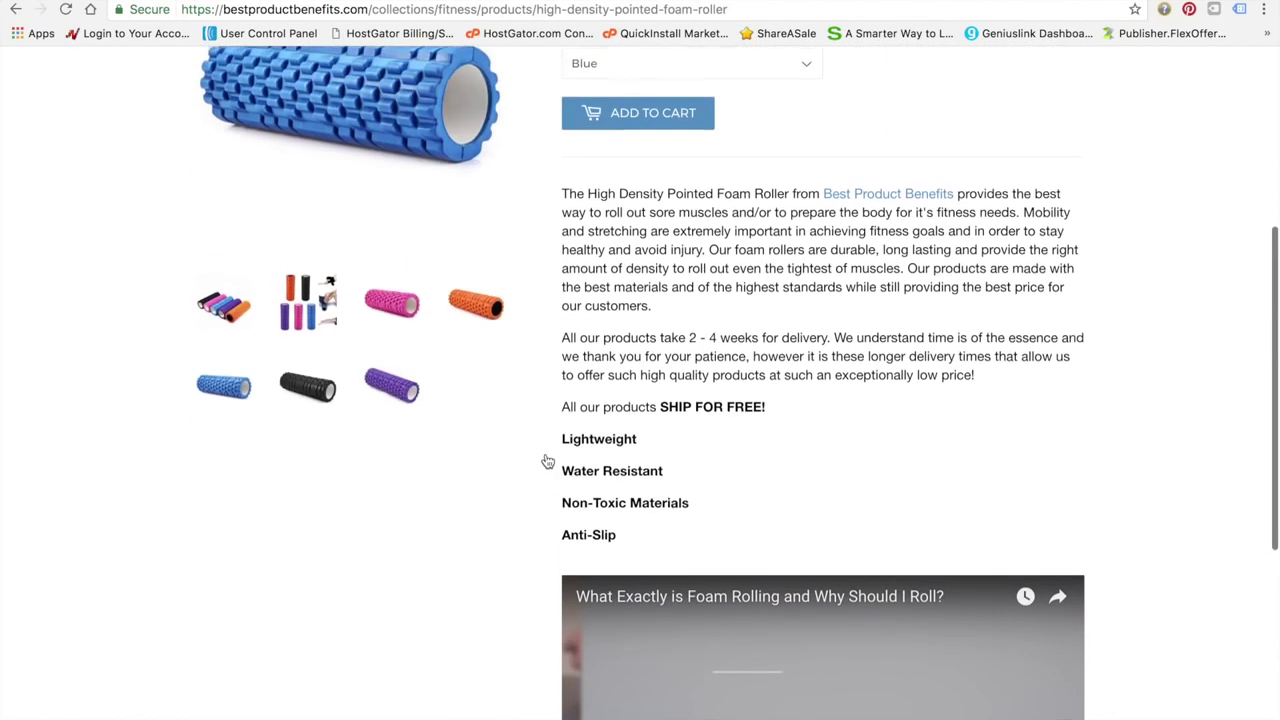
scroll(548, 461, "down", 1)
scroll(546, 459, "up", 8)
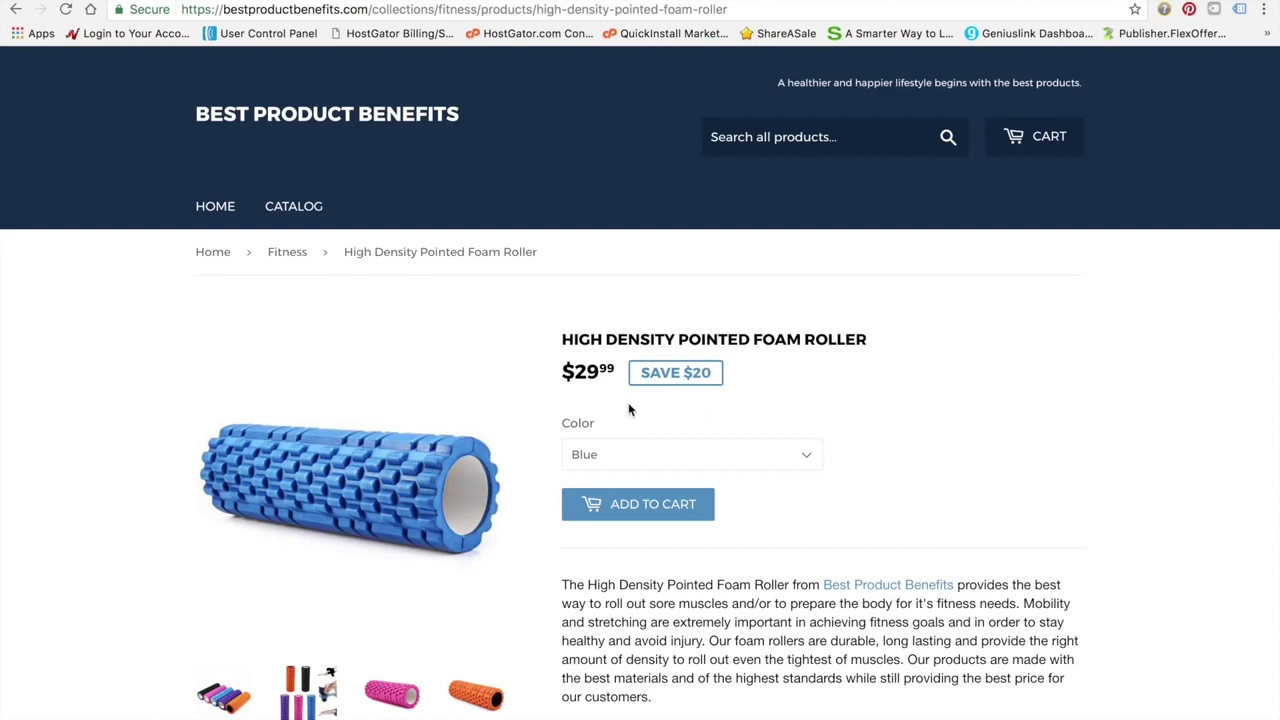
scroll(501, 468, "down", 5)
scroll(501, 468, "up", 2)
scroll(501, 468, "up", 4)
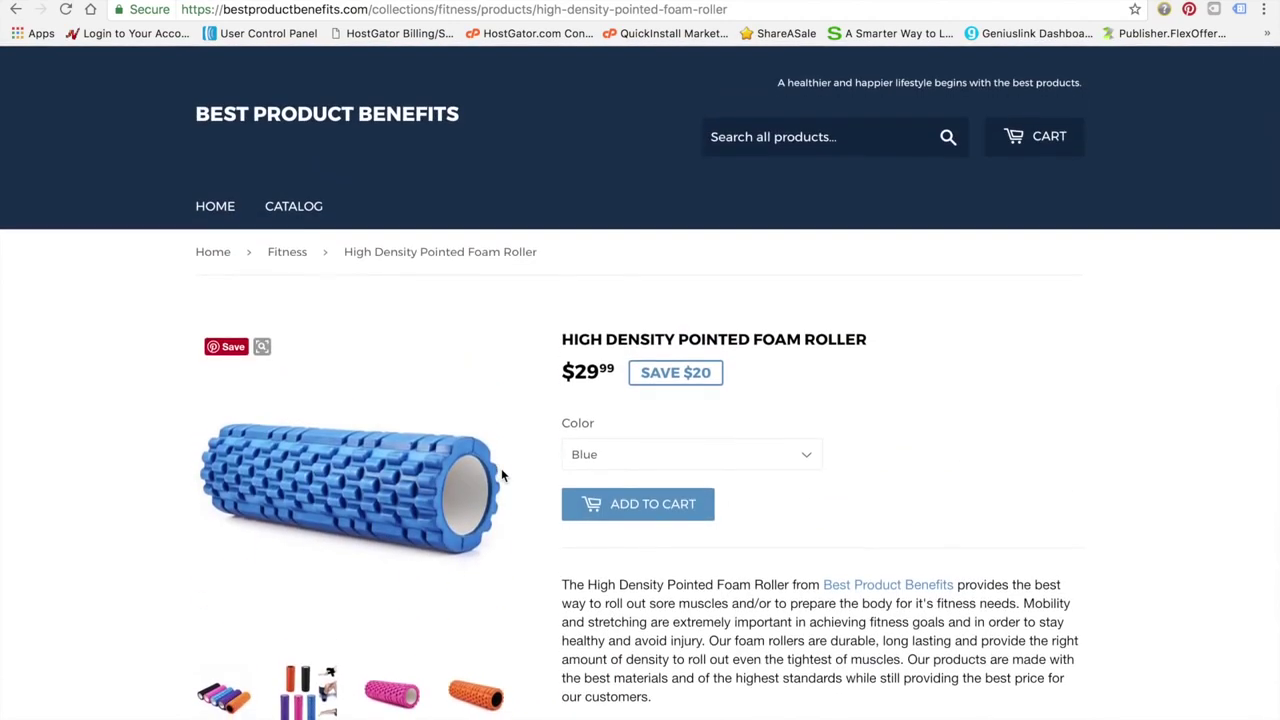
scroll(486, 470, "down", 1)
scroll(425, 433, "up", 1)
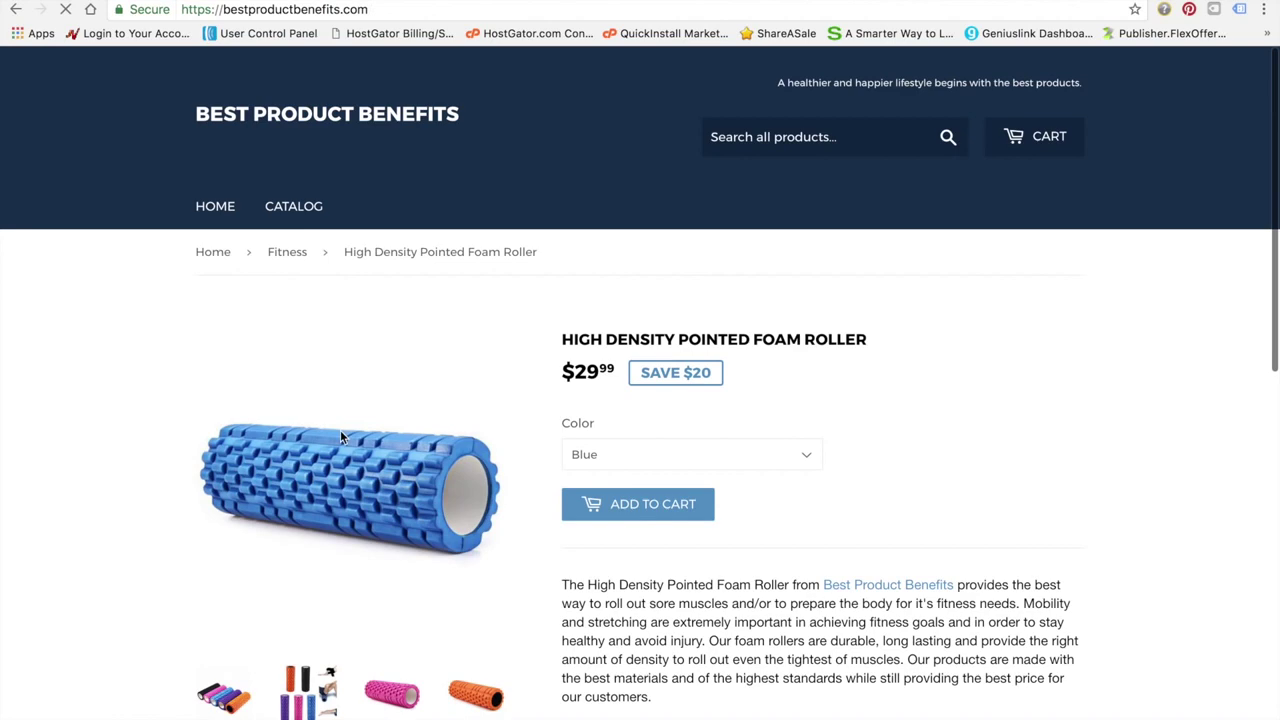
Scroll through the homepage's Health and Beauty sections, then open the Health collection via 'More health'
scroll(342, 438, "down", 10)
scroll(342, 438, "down", 7)
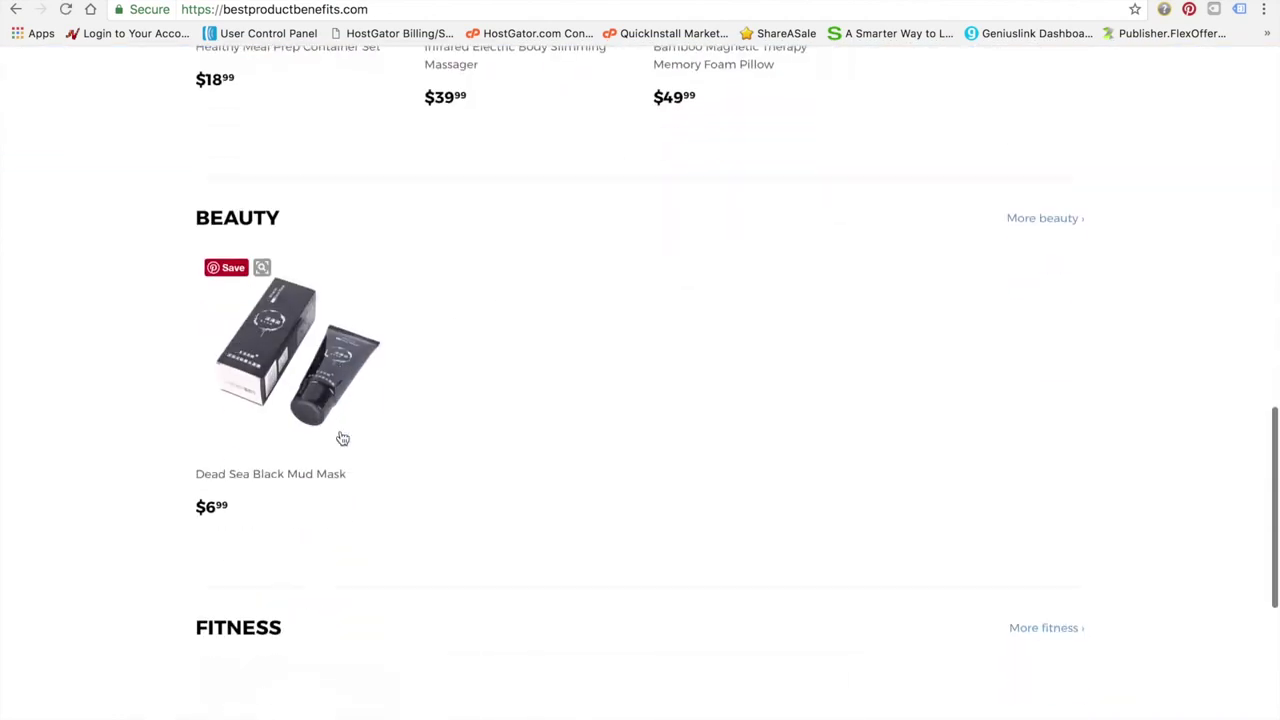
scroll(342, 438, "up", 2)
scroll(342, 438, "up", 4)
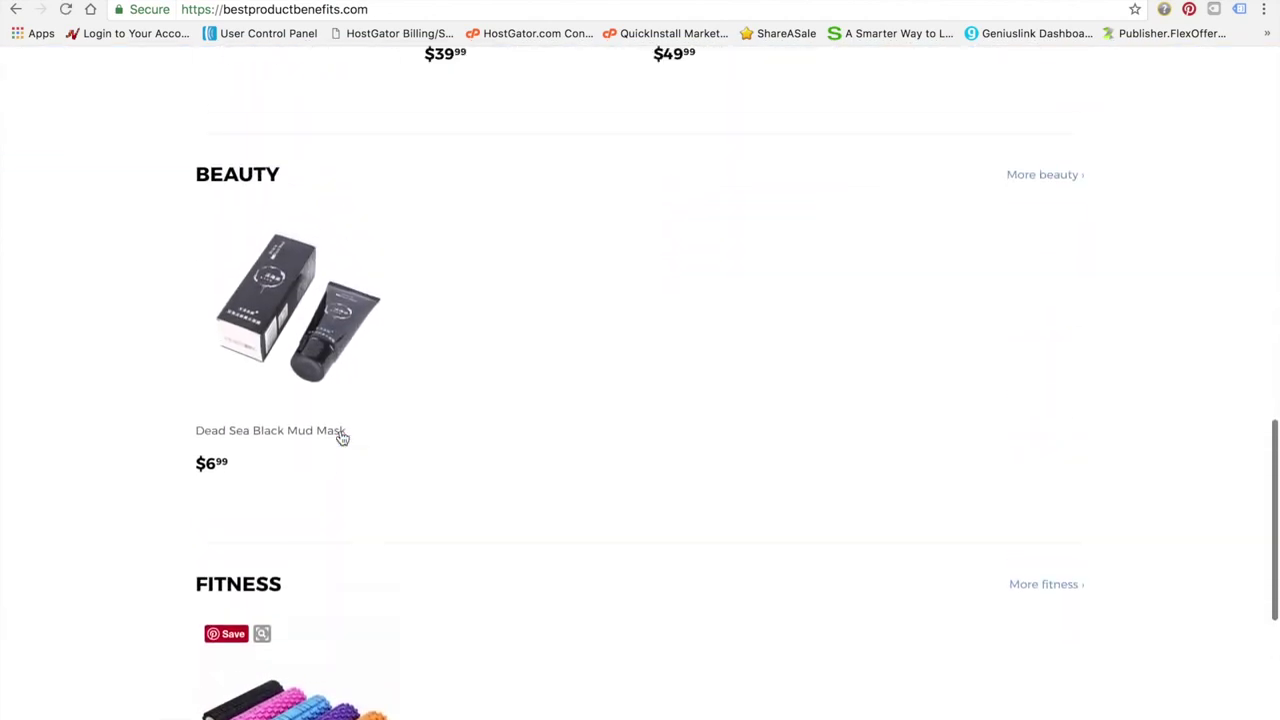
scroll(618, 455, "up", 4)
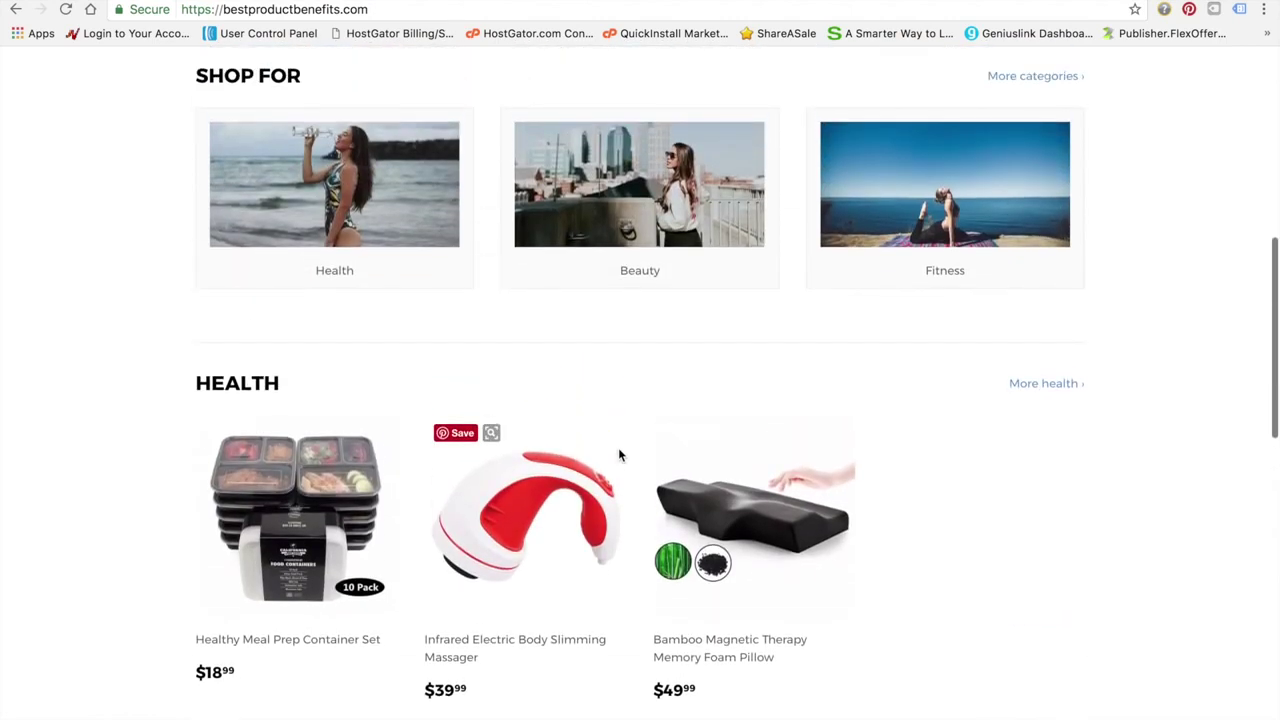
scroll(618, 452, "down", 2)
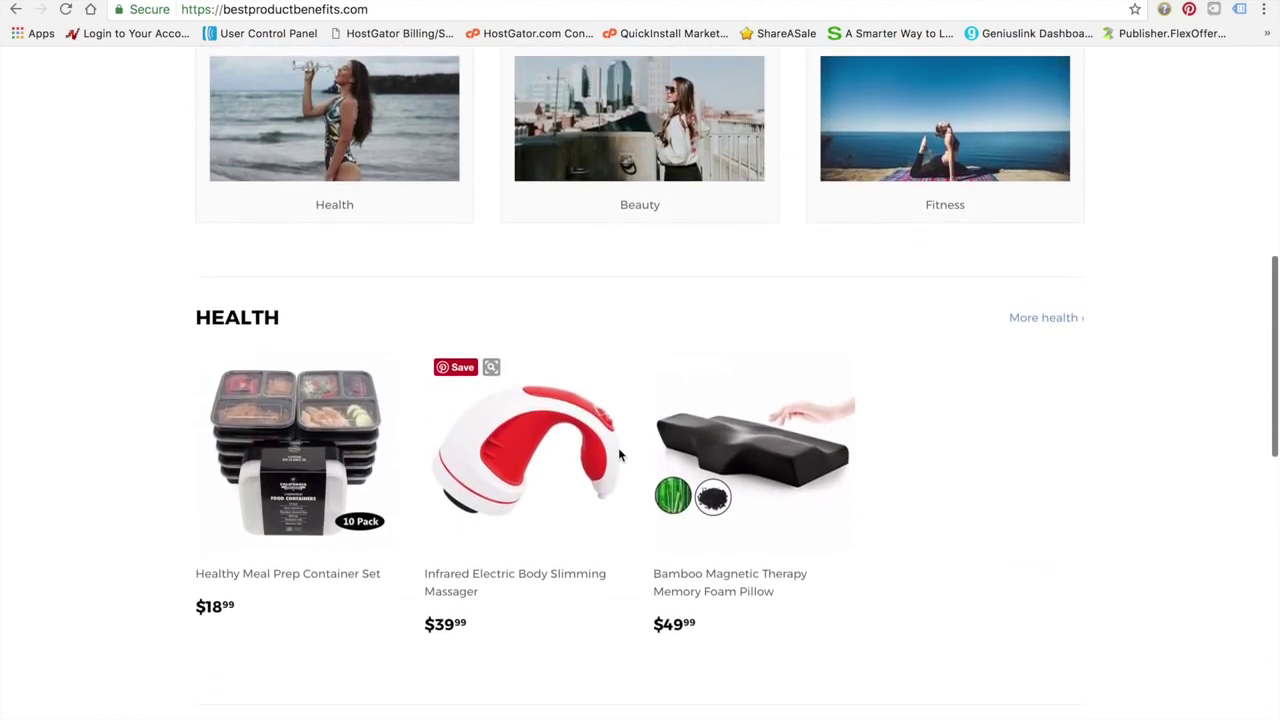
scroll(897, 591, "down", 4)
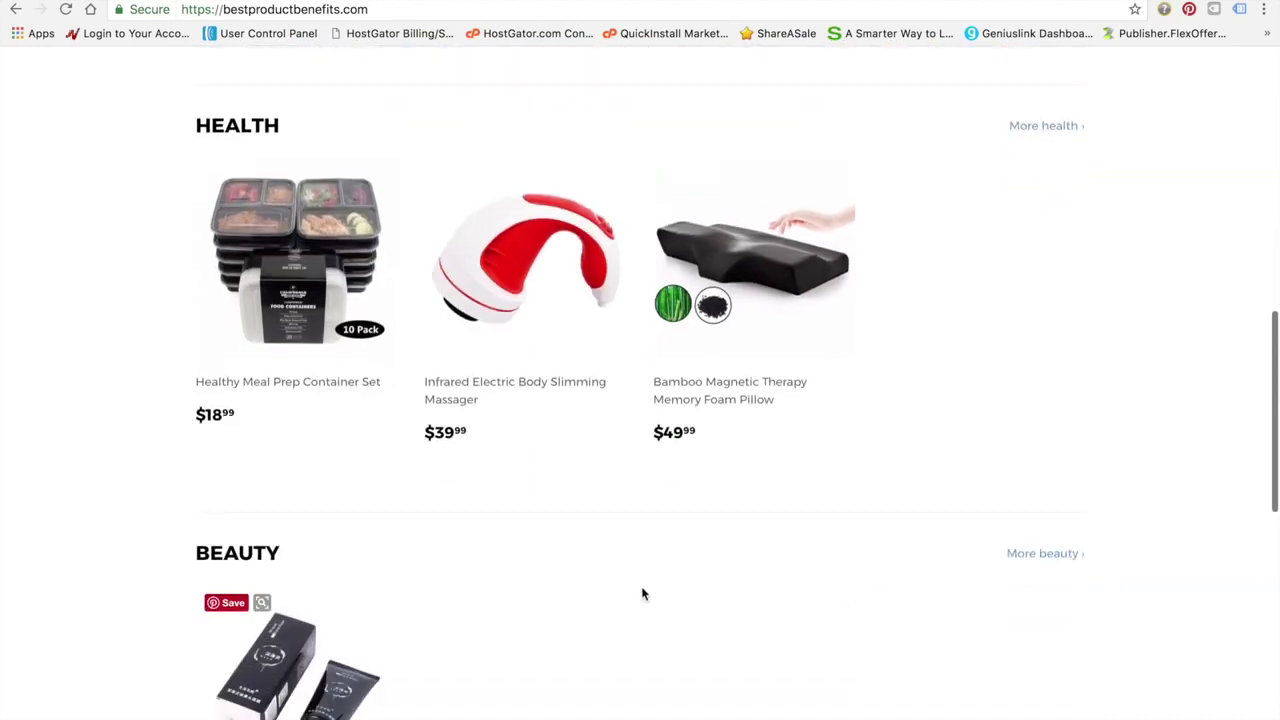
scroll(642, 593, "down", 8)
scroll(642, 593, "up", 15)
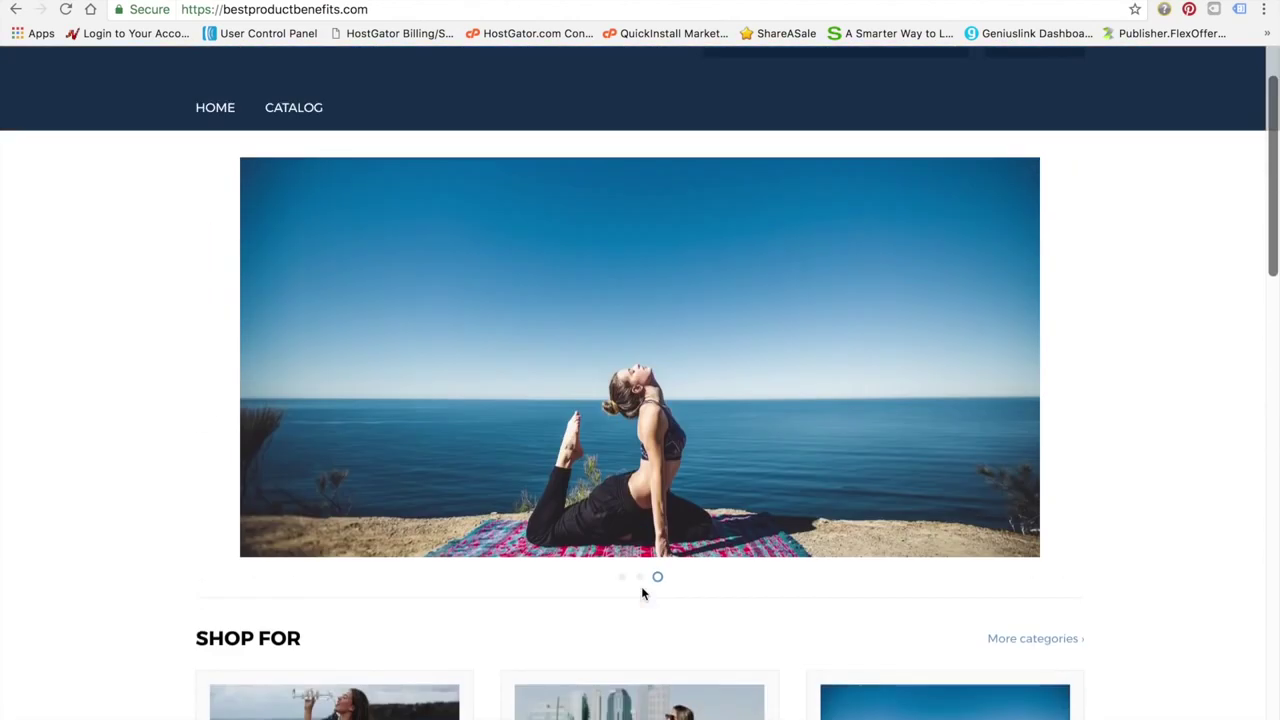
scroll(642, 593, "down", 10)
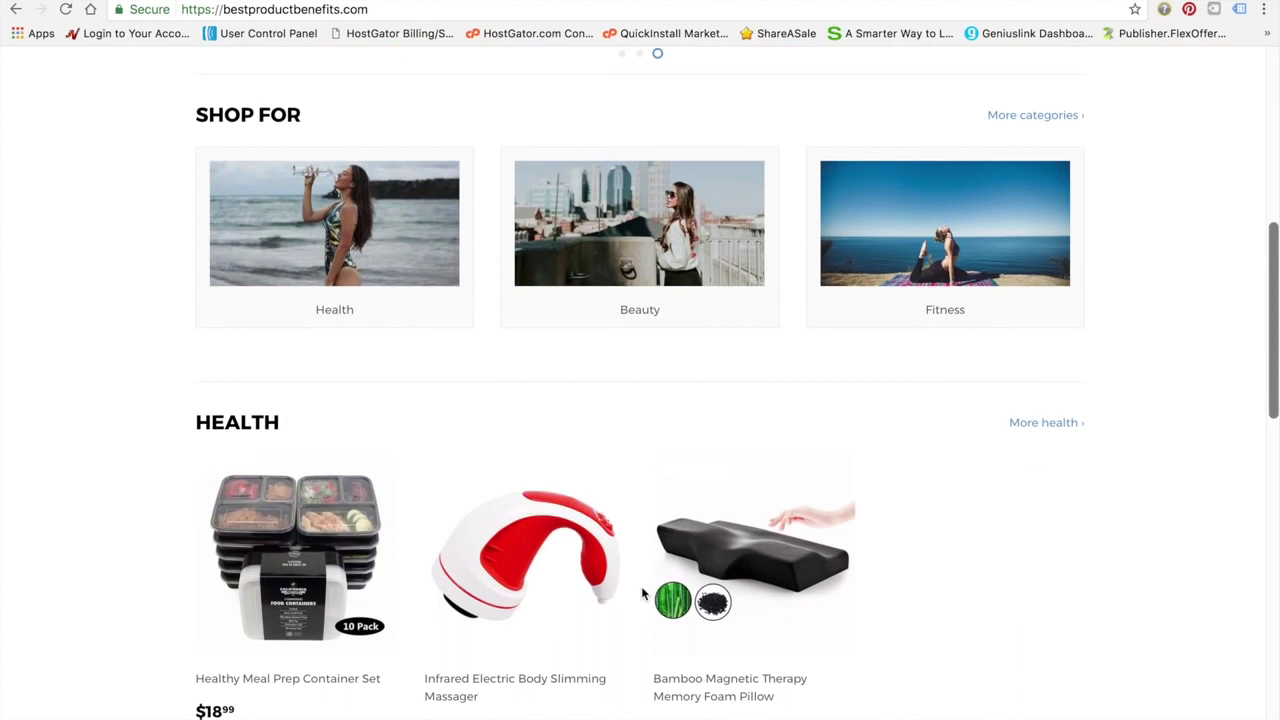
scroll(641, 594, "down", 3)
scroll(641, 594, "down", 1)
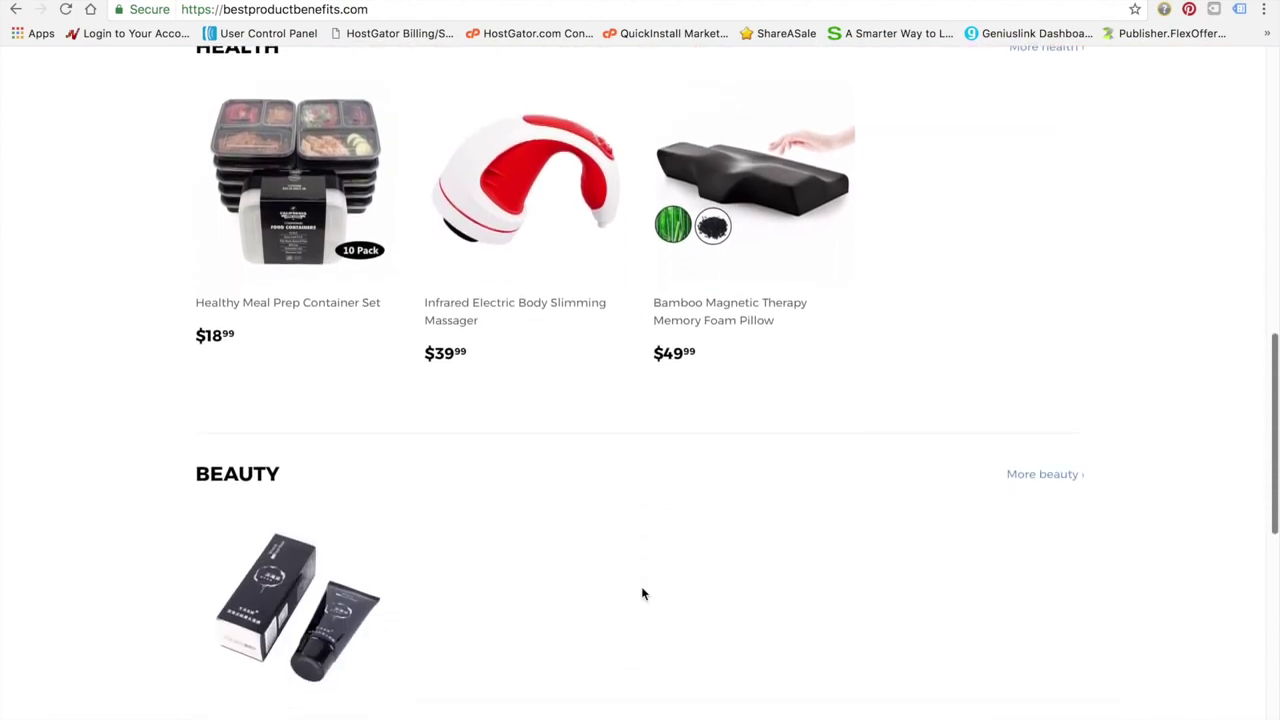
scroll(910, 314, "up", 2)
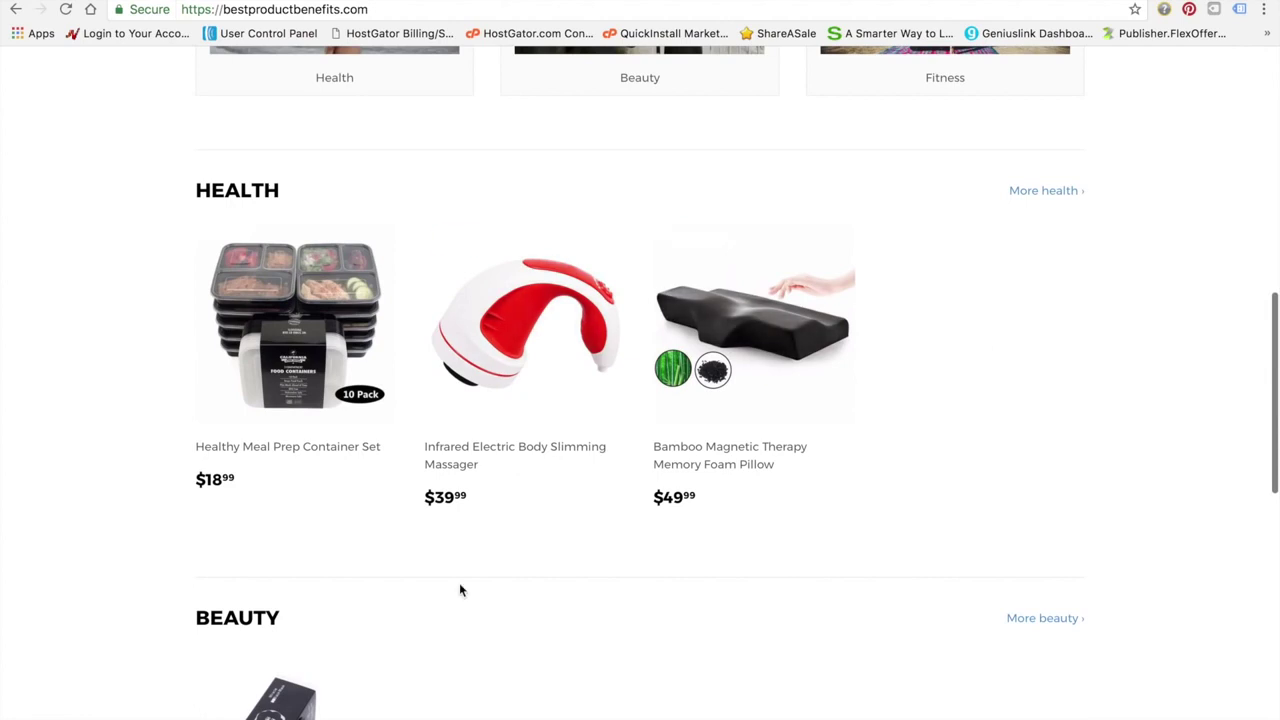
scroll(460, 589, "down", 1)
scroll(460, 589, "up", 2)
left_click(1055, 328)
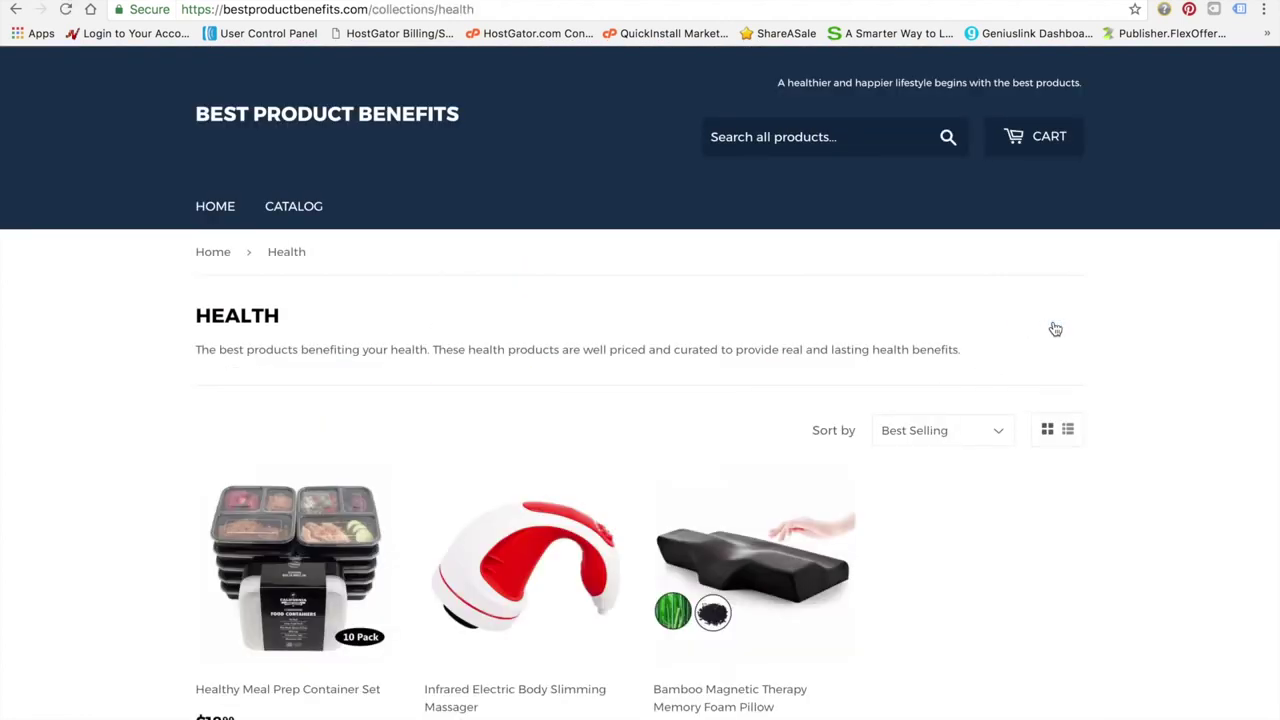
Return to the homepage, view the Beauty collection page, then go back
scroll(837, 549, "down", 5)
scroll(818, 530, "up", 5)
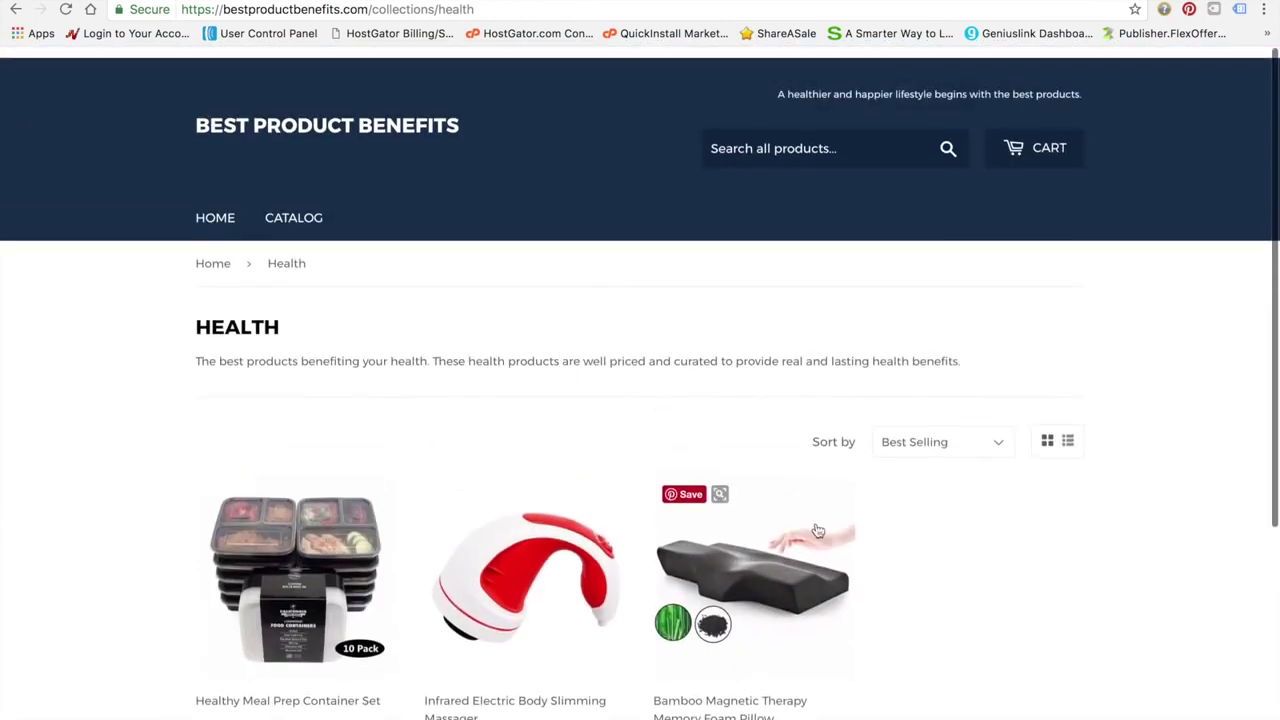
left_click(218, 207)
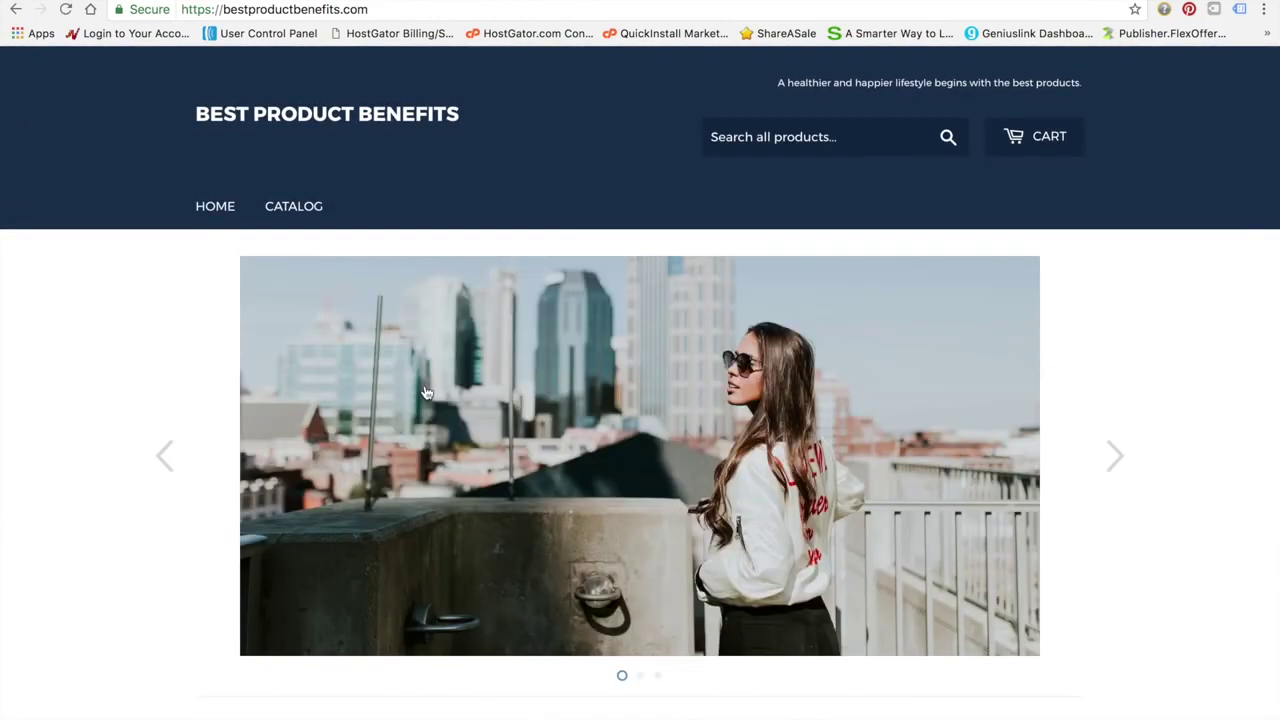
scroll(210, 531, "down", 4)
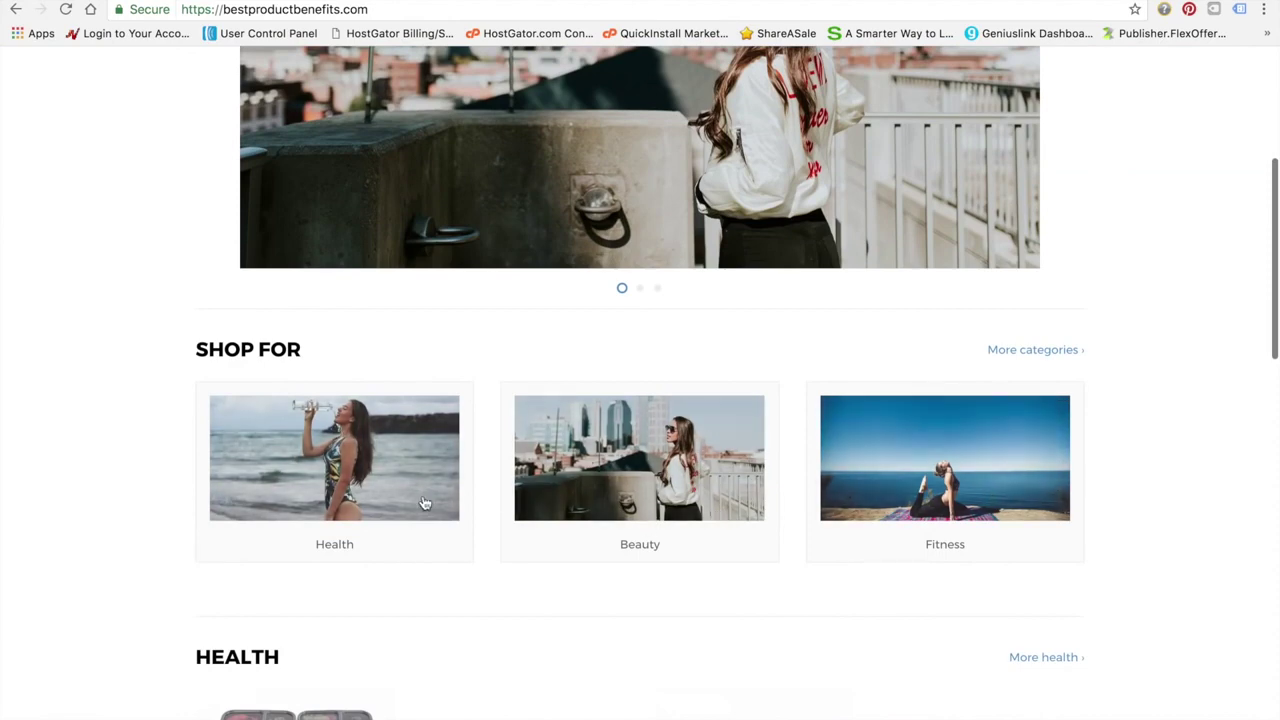
left_click(712, 483)
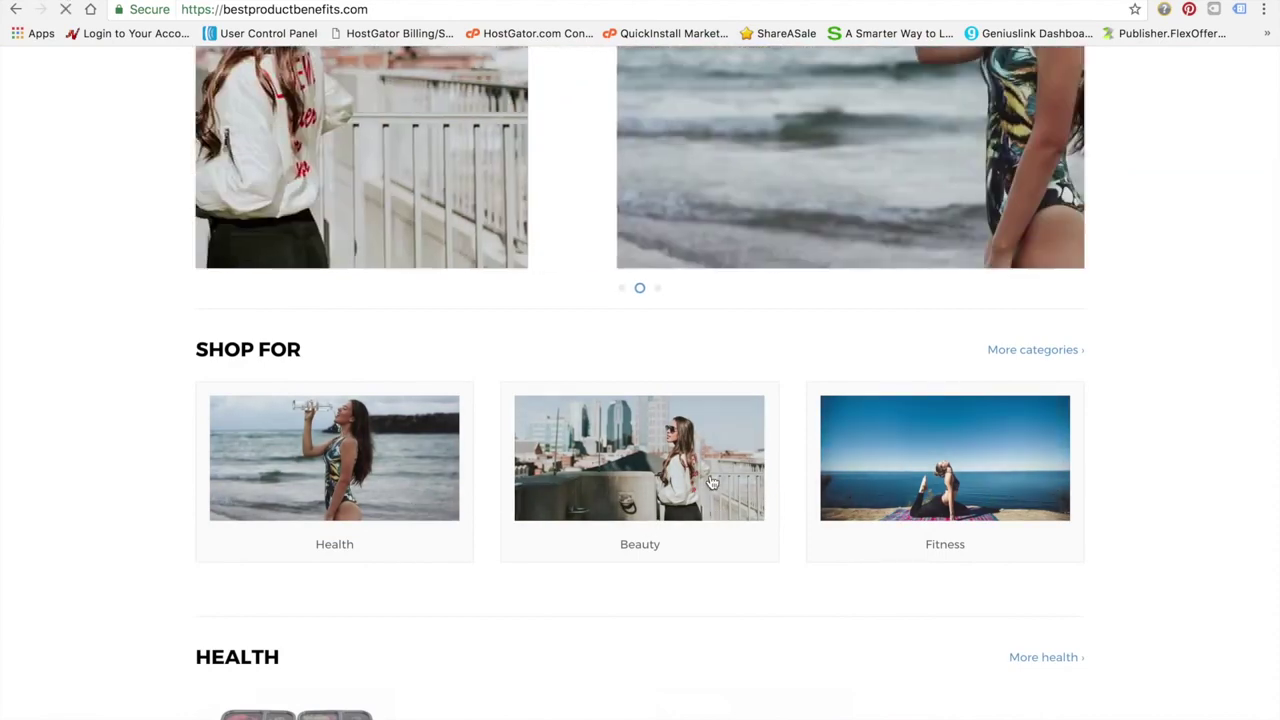
scroll(712, 483, "down", 3)
scroll(386, 373, "up", 2)
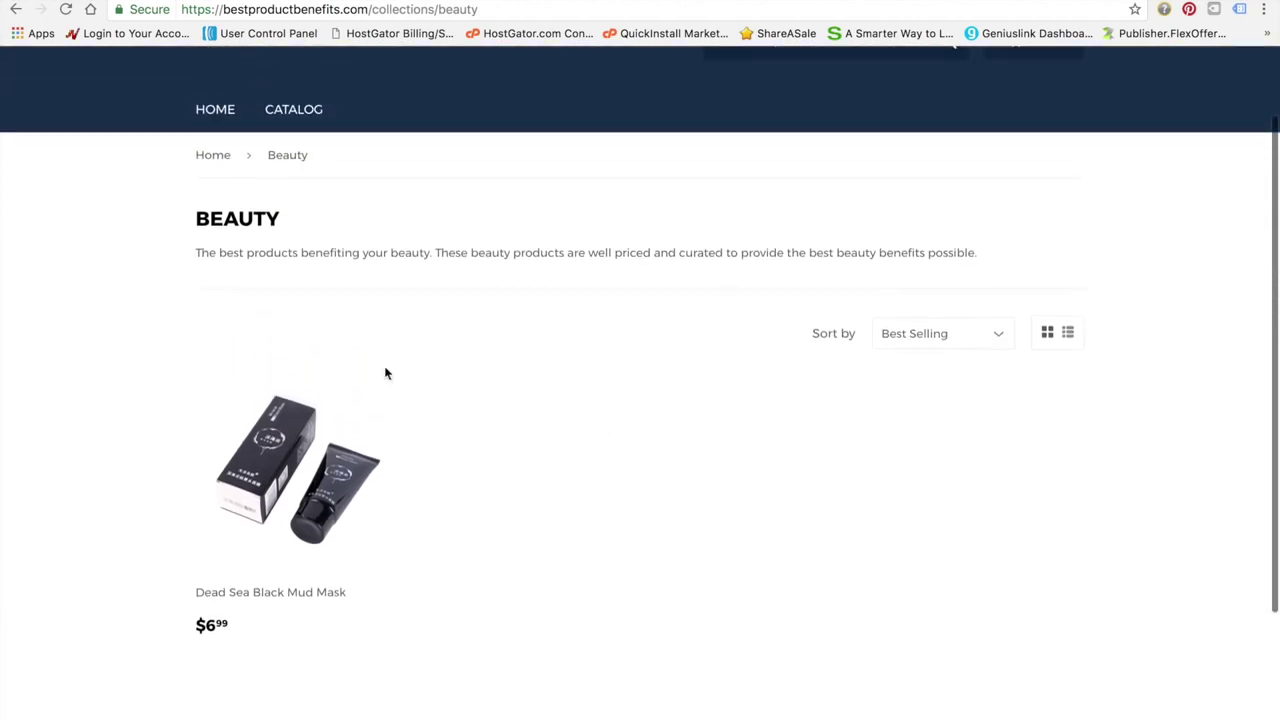
left_click(16, 9)
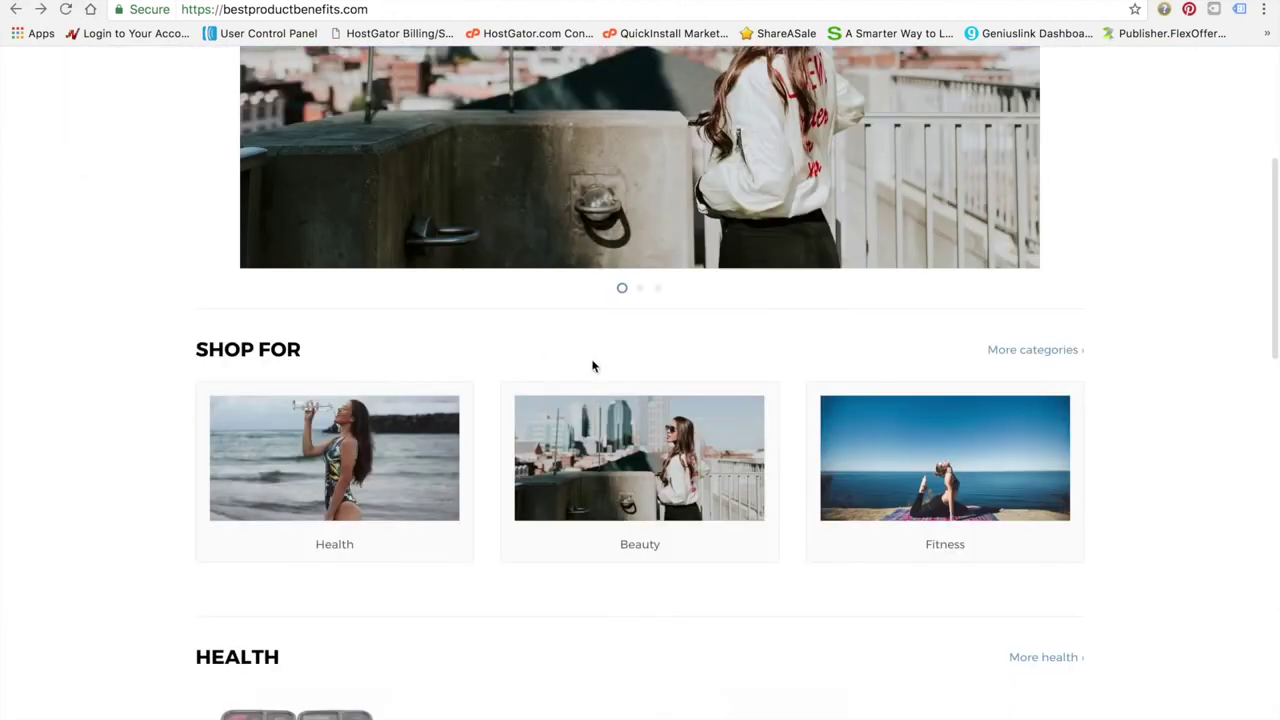
scroll(800, 491, "up", 3)
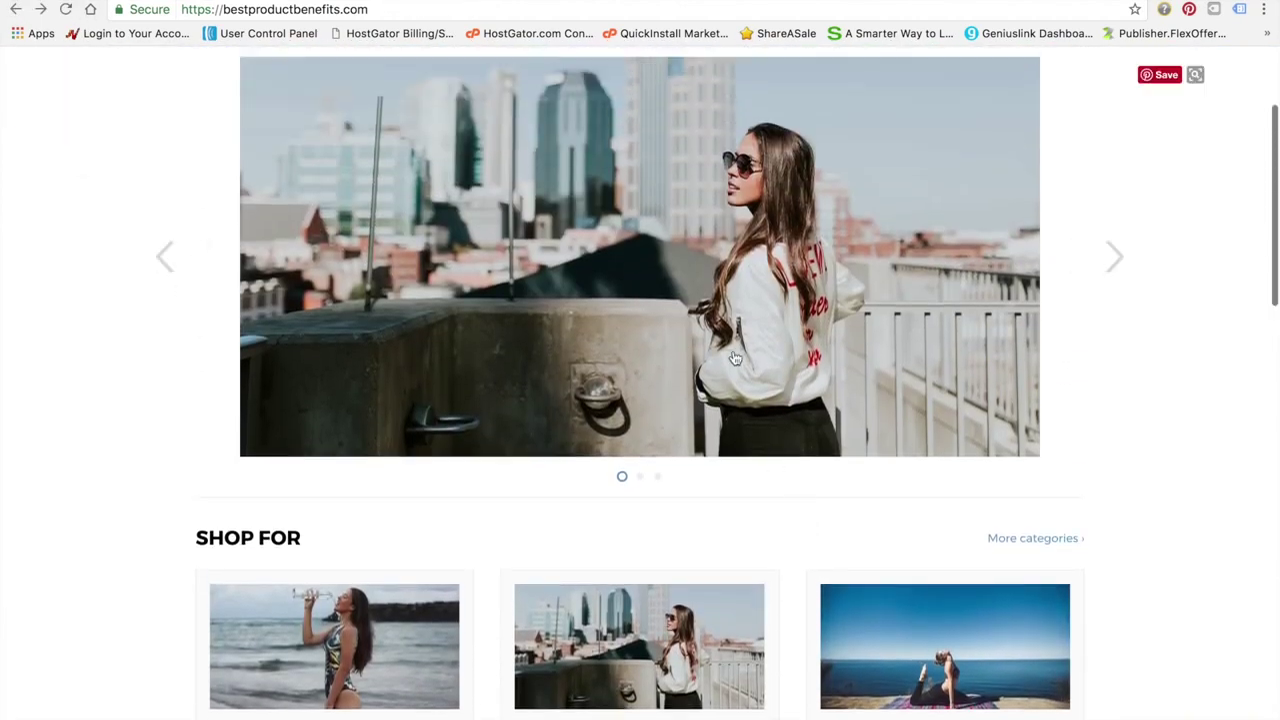
scroll(688, 298, "up", 3)
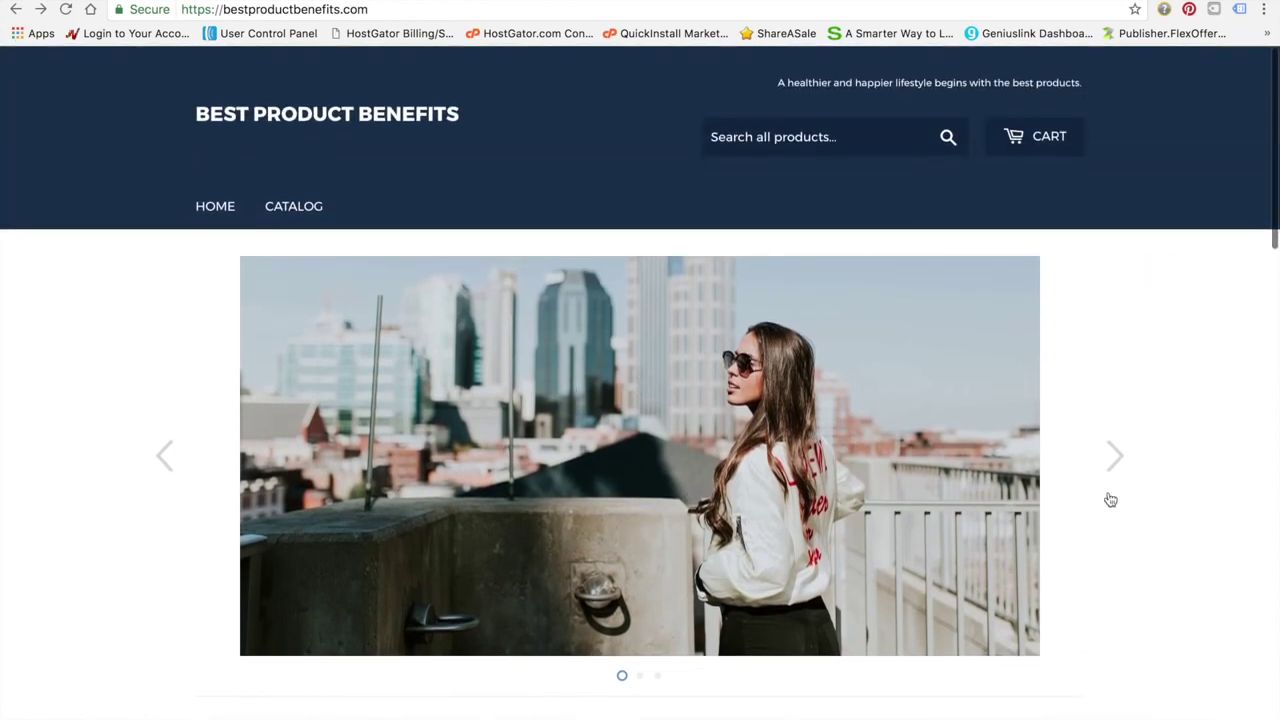
scroll(893, 483, "down", 5)
scroll(870, 450, "up", 2)
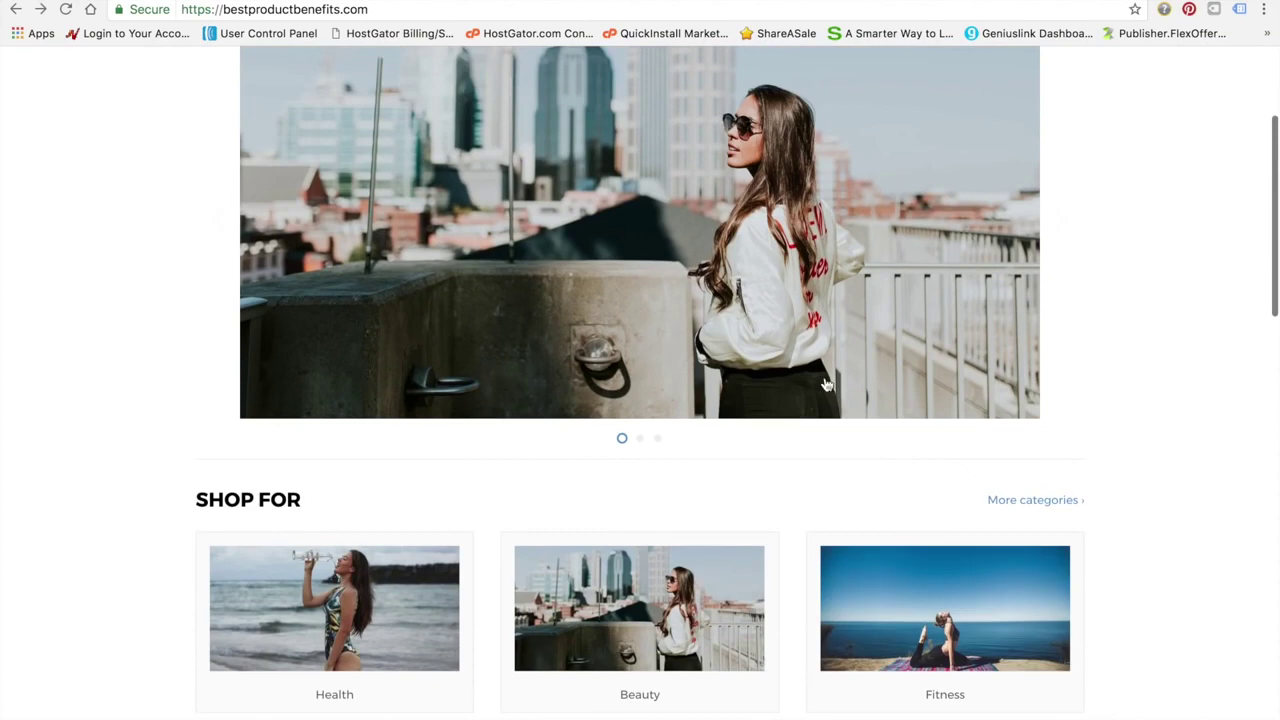
scroll(830, 370, "up", 1)
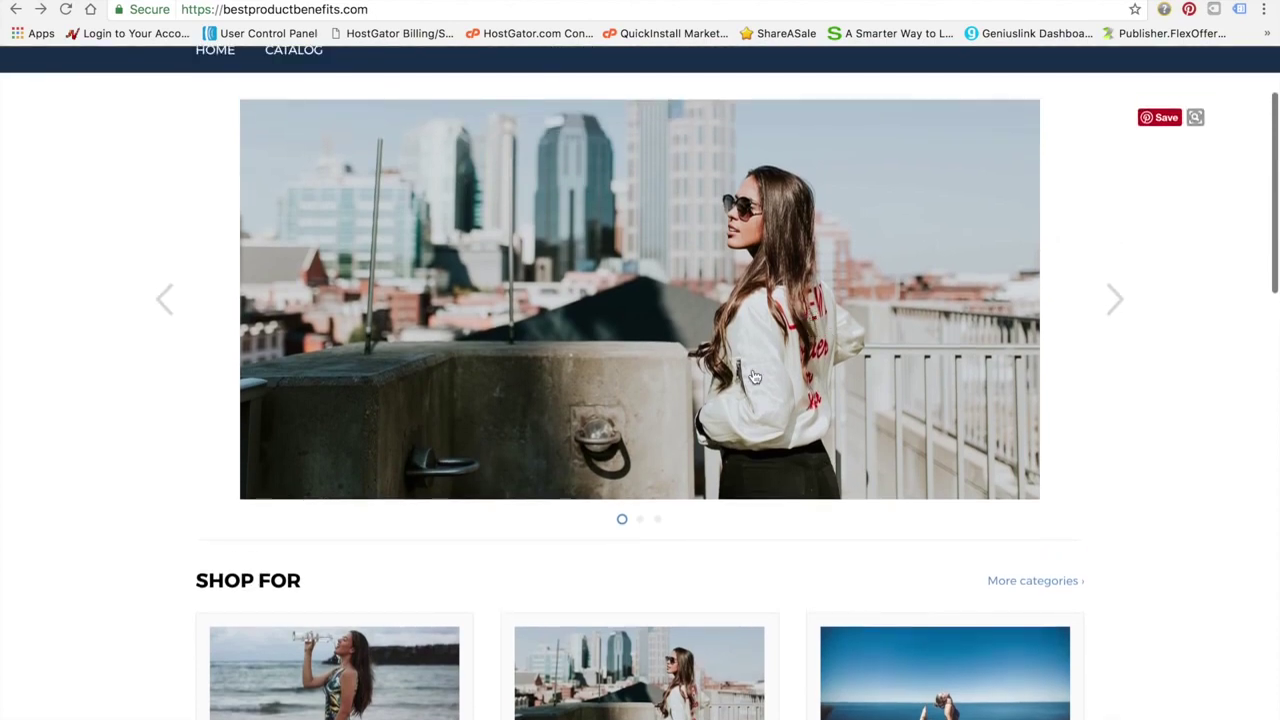
scroll(755, 377, "up", 2)
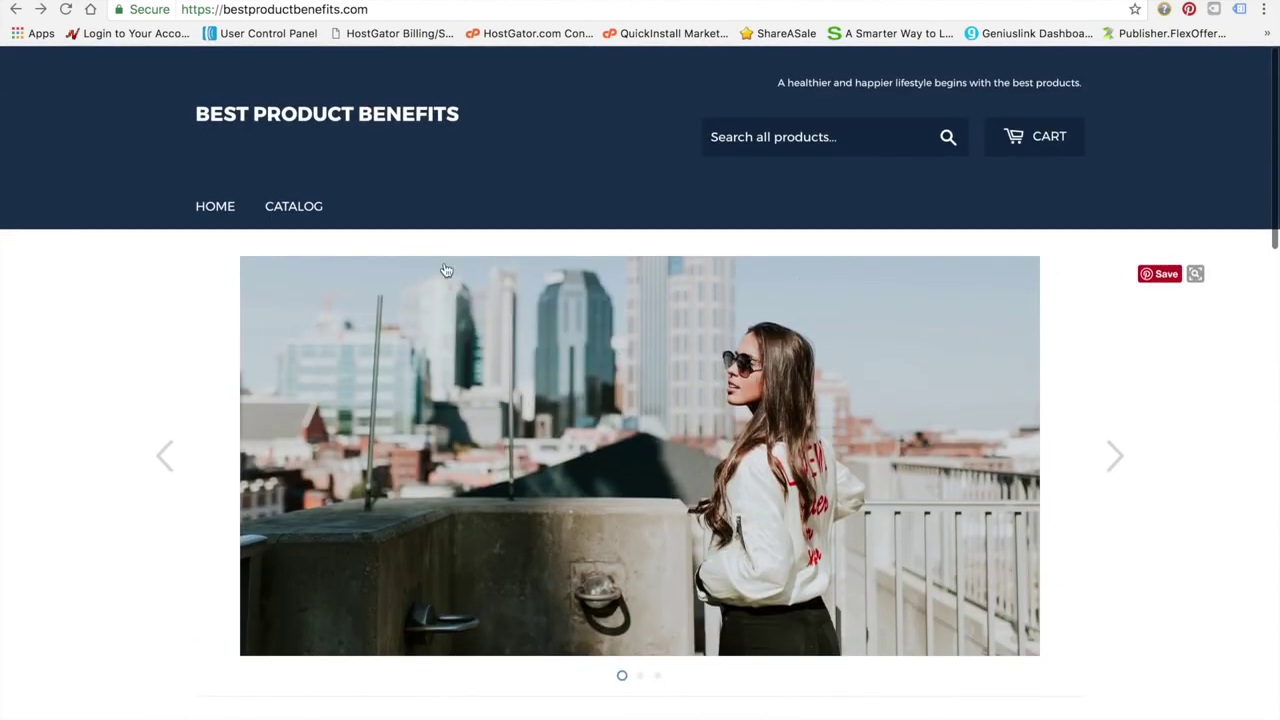
scroll(373, 400, "down", 7)
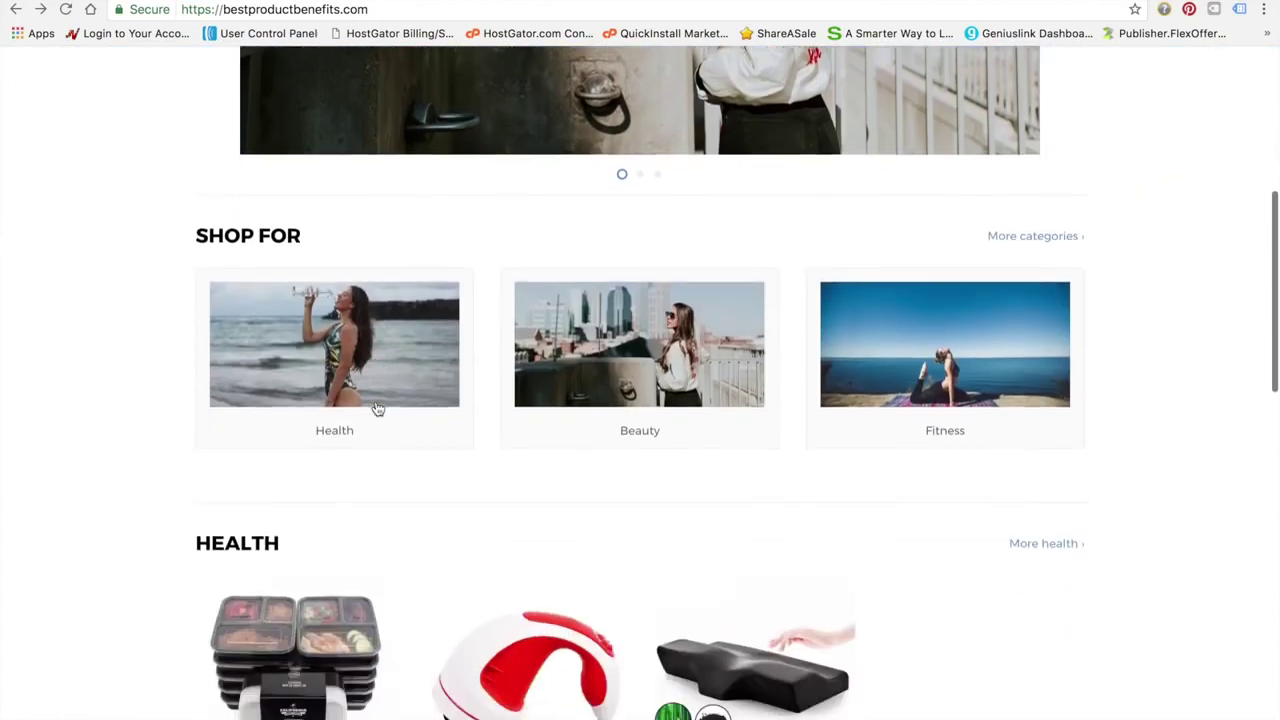
scroll(374, 405, "up", 7)
key("ctrl+Up")
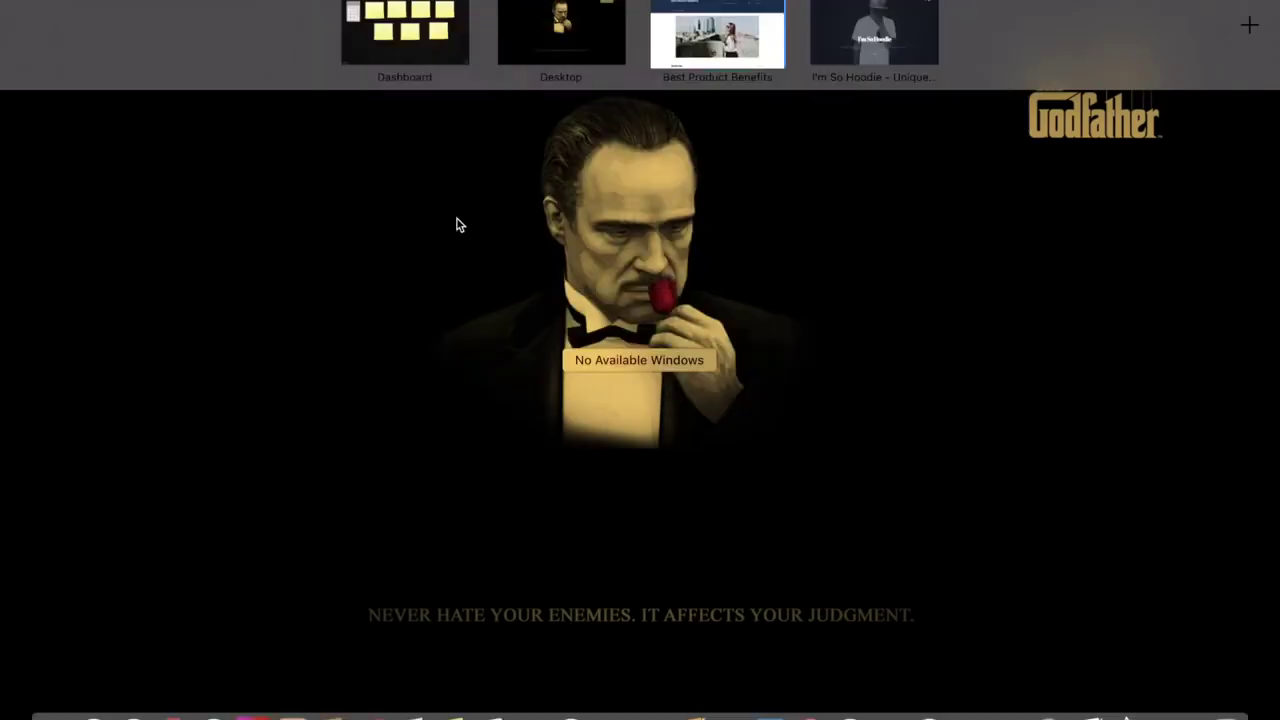
Leave Mission Control for the desktop and scroll through the Oberlo Import List product cards
left_click(592, 6)
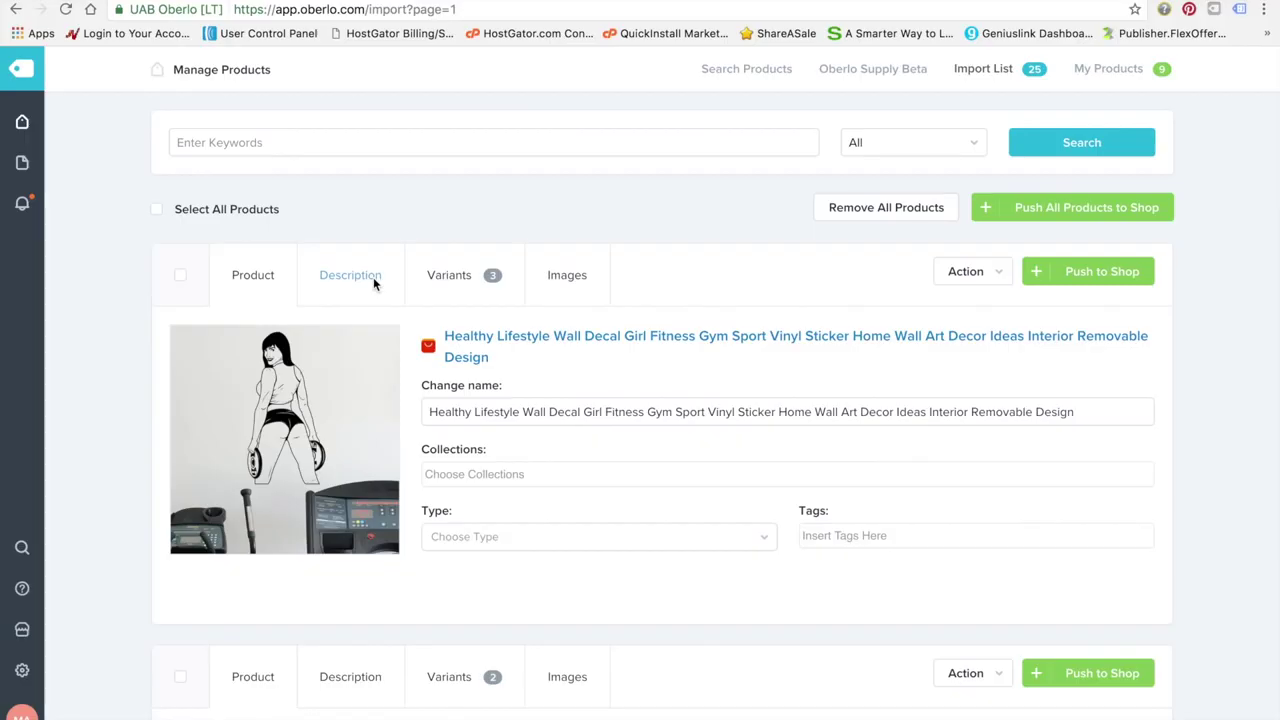
scroll(402, 360, "down", 10)
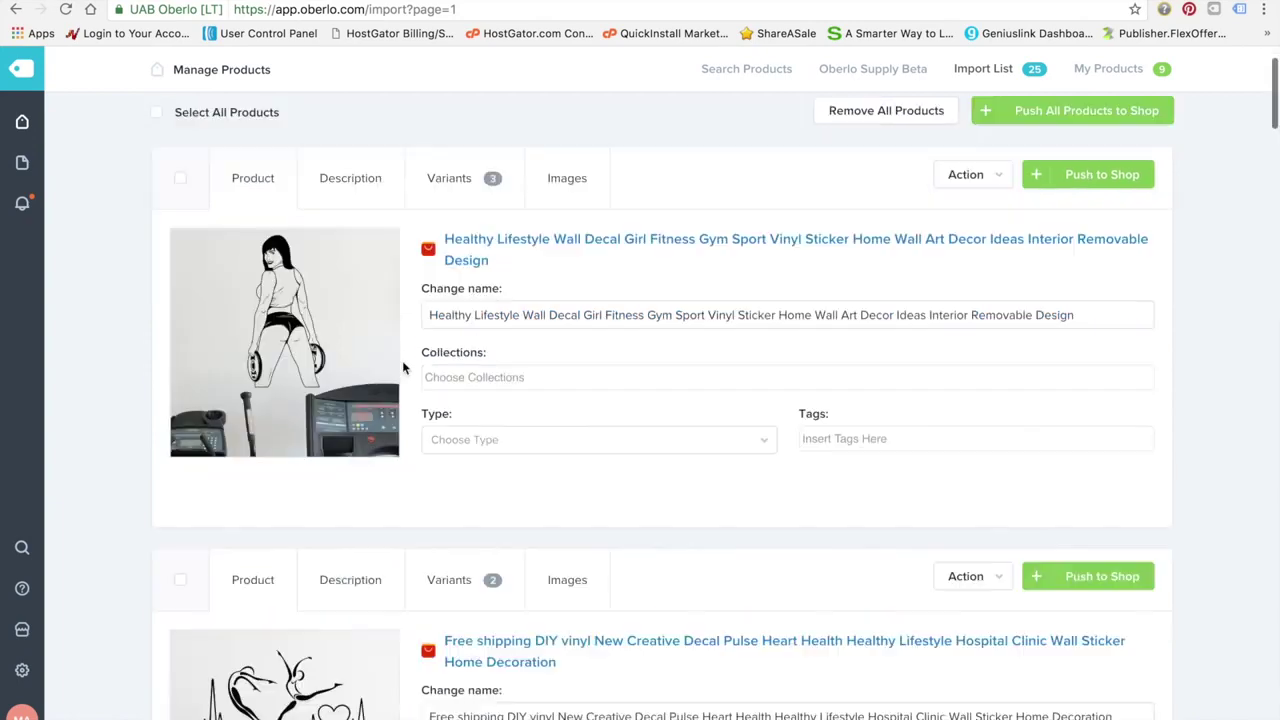
scroll(403, 368, "down", 20)
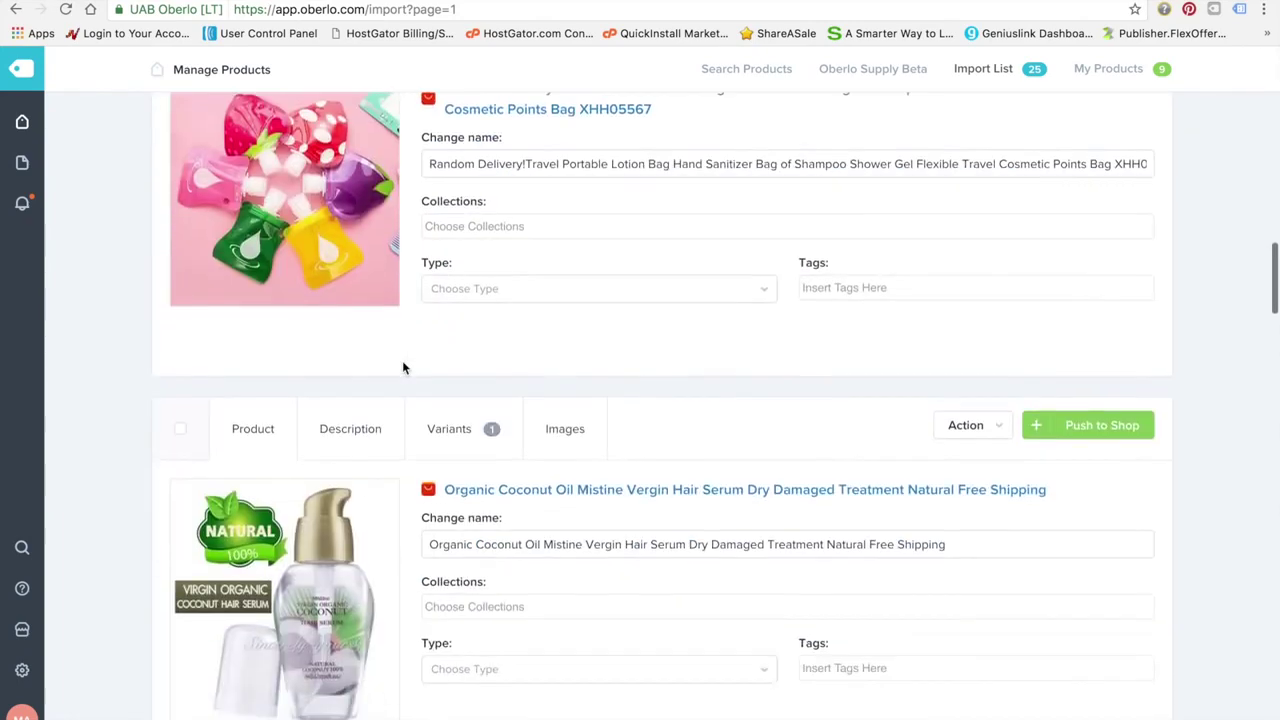
scroll(403, 368, "up", 1)
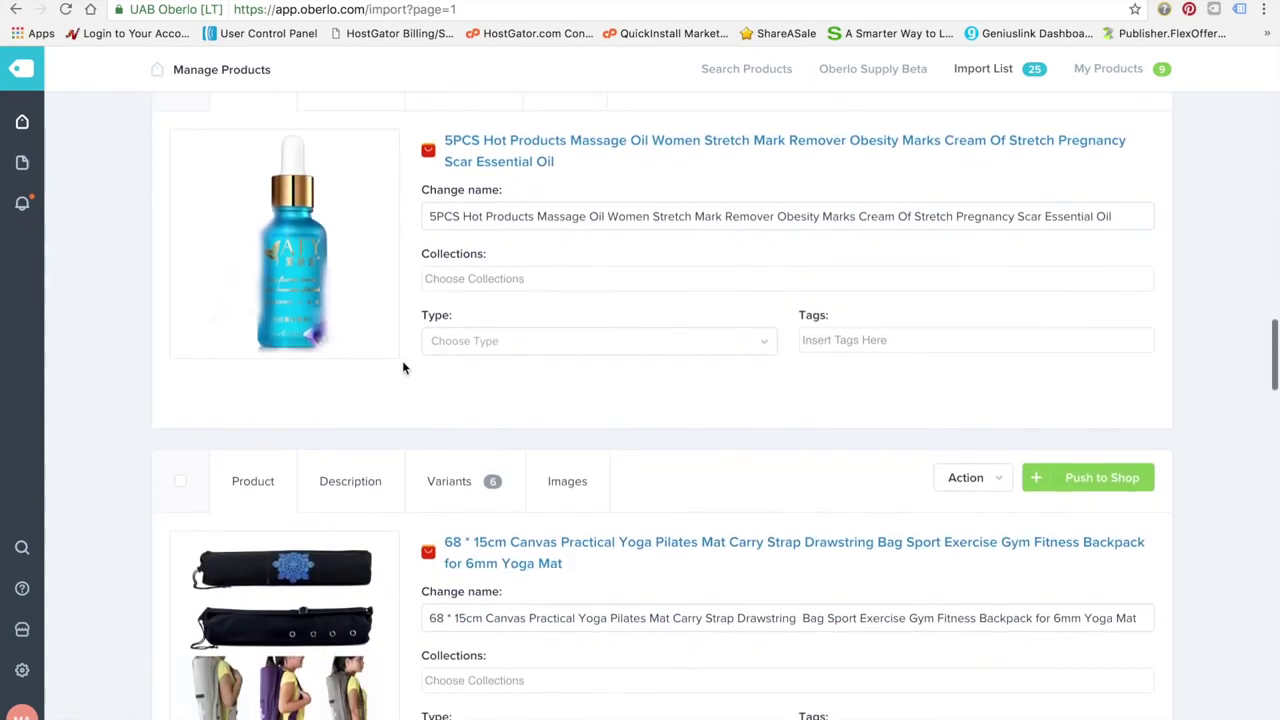
scroll(405, 367, "down", 10)
scroll(405, 367, "up", 1)
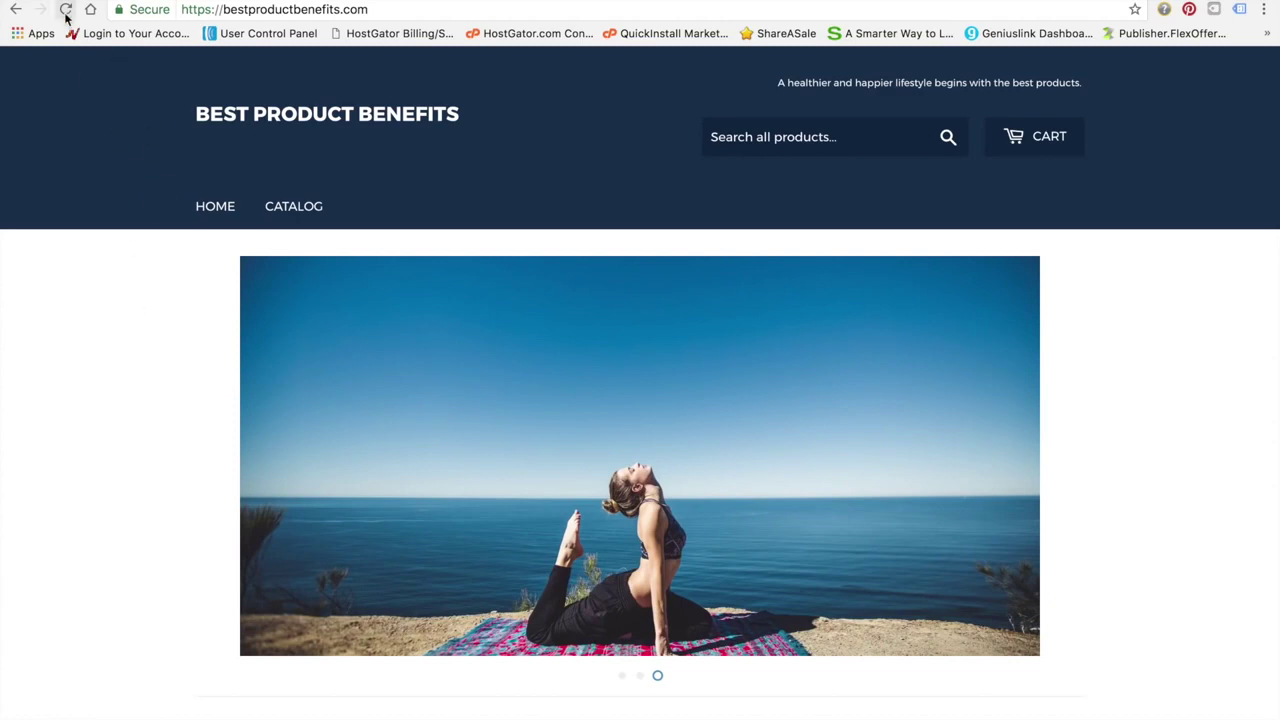
Scroll the storefront homepage past the Shop For tiles and the four-product Health, Beauty and Fitness rows
scroll(136, 298, "down", 2)
scroll(138, 298, "down", 6)
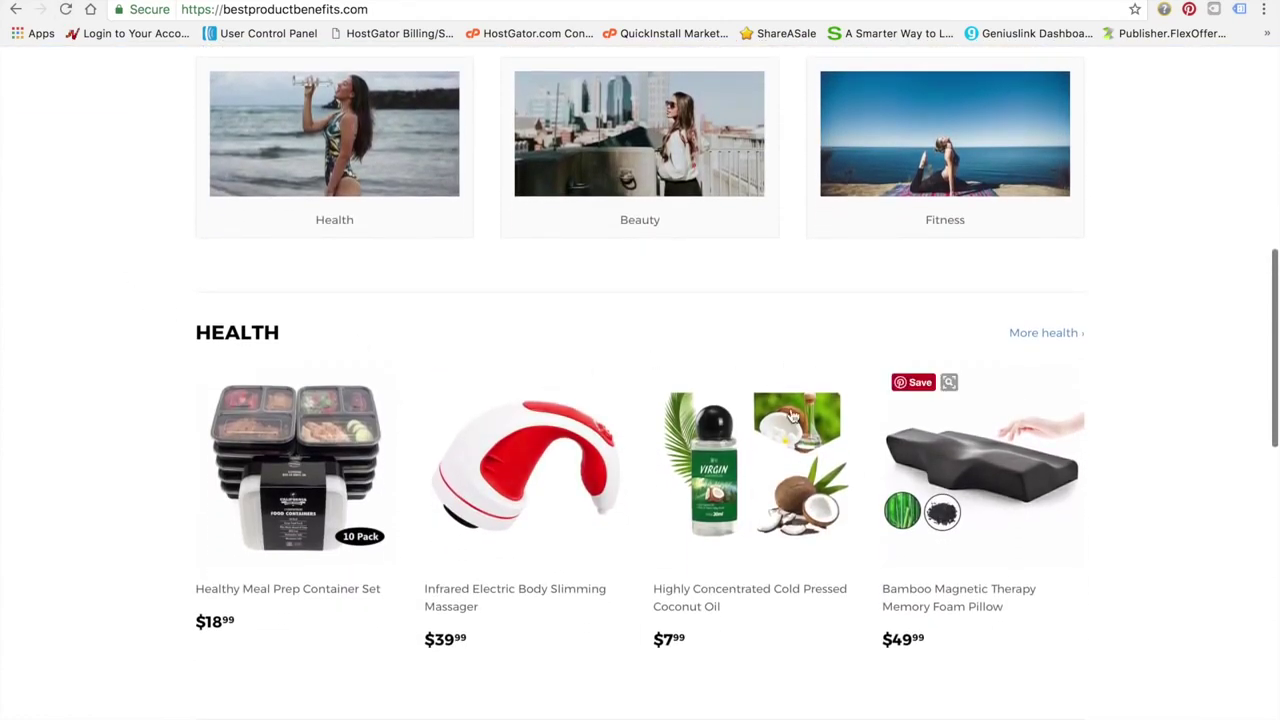
scroll(500, 450, "down", 3)
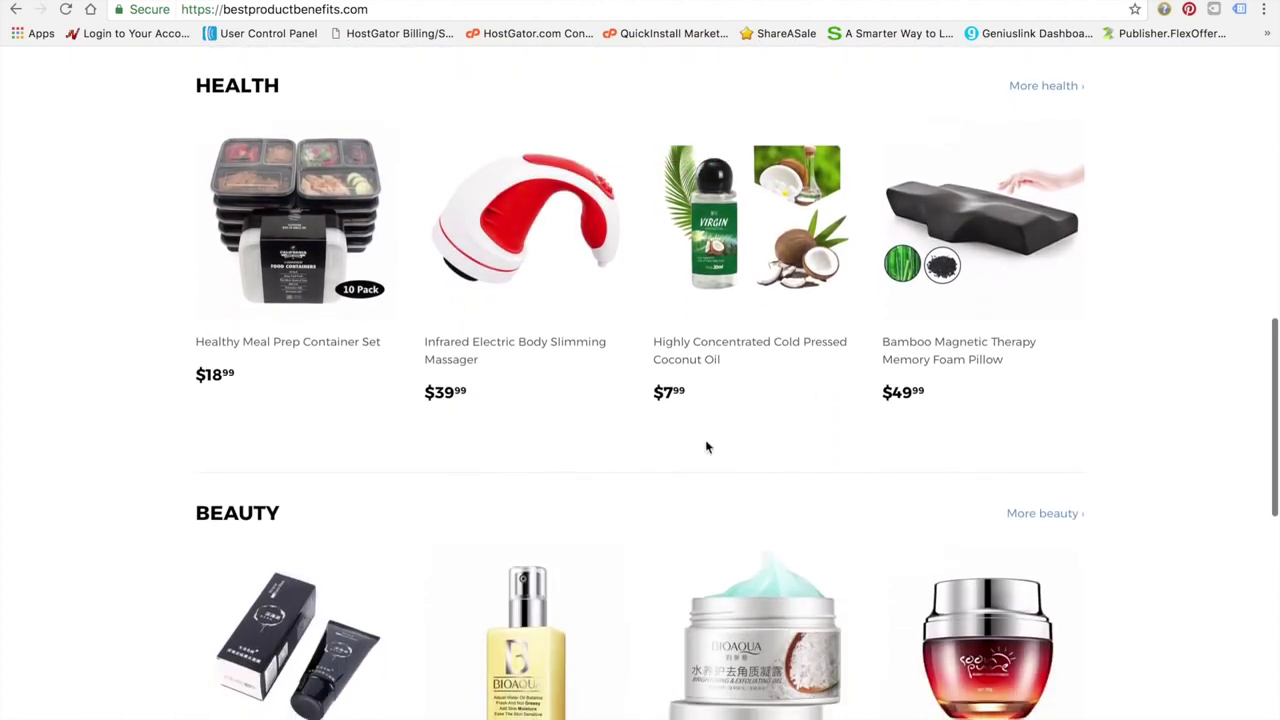
scroll(449, 586, "down", 2)
scroll(833, 502, "down", 3)
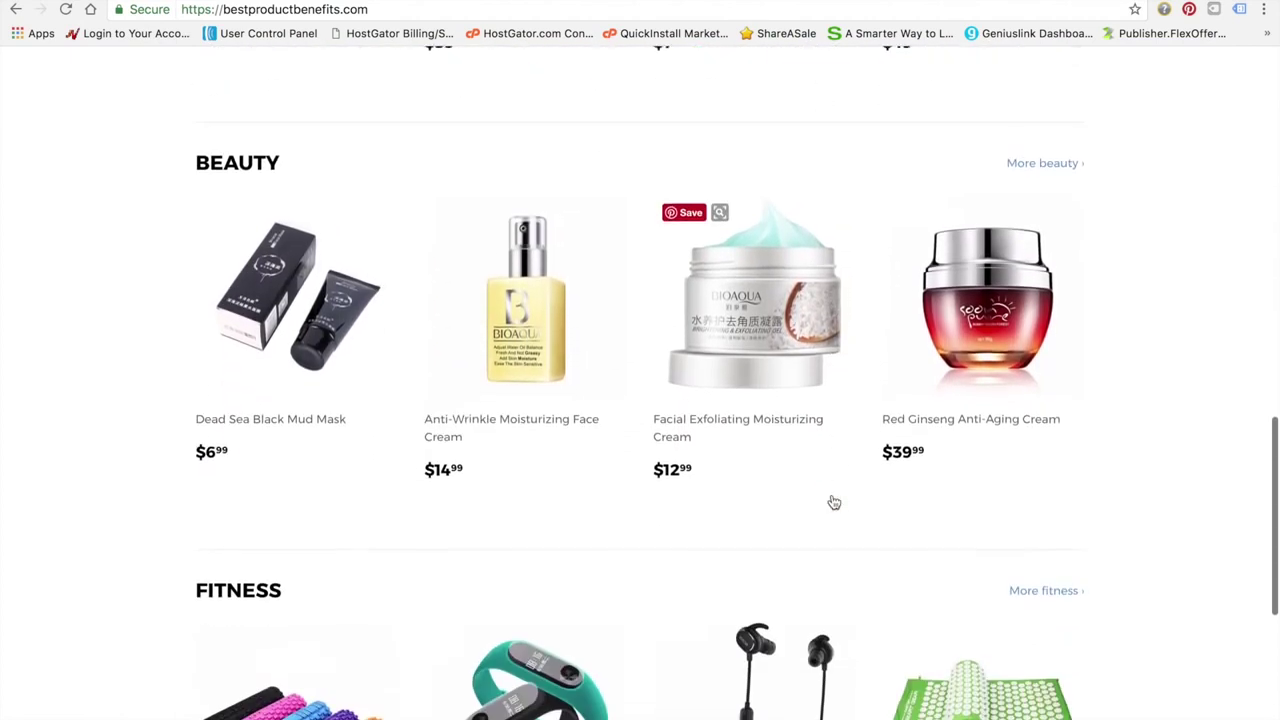
scroll(897, 662, "down", 4)
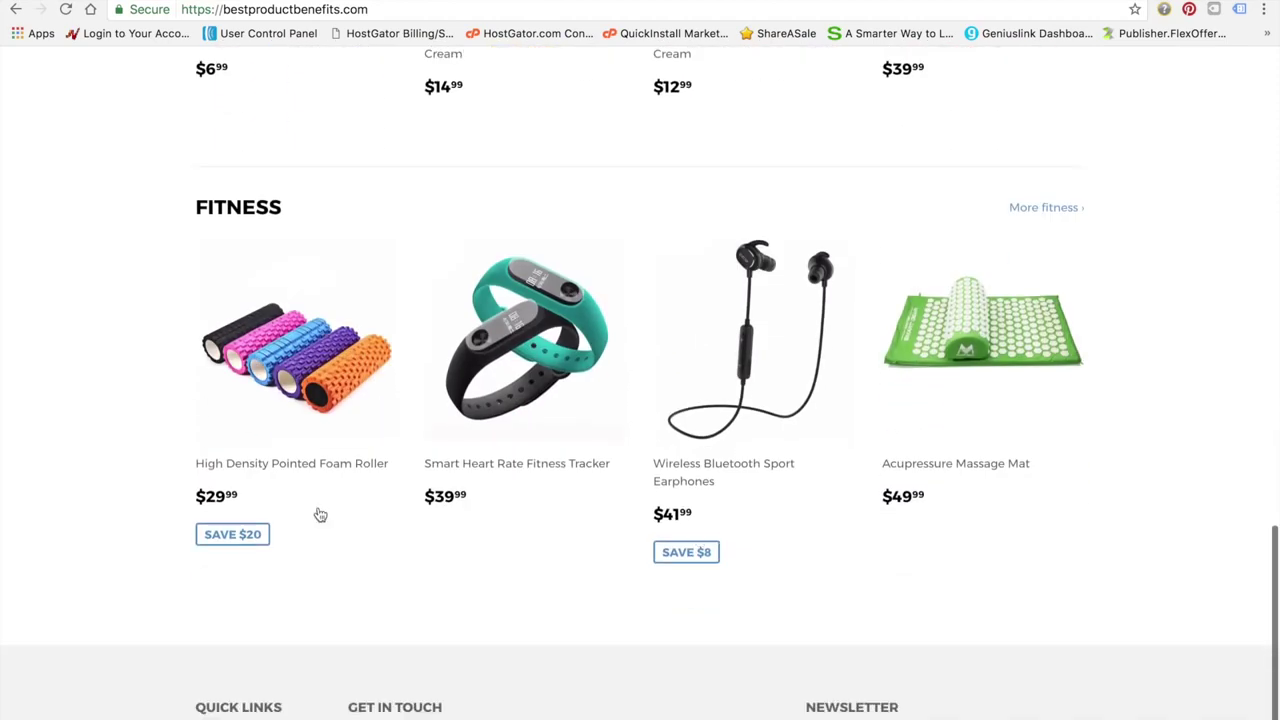
scroll(320, 514, "up", 2)
scroll(320, 514, "up", 10)
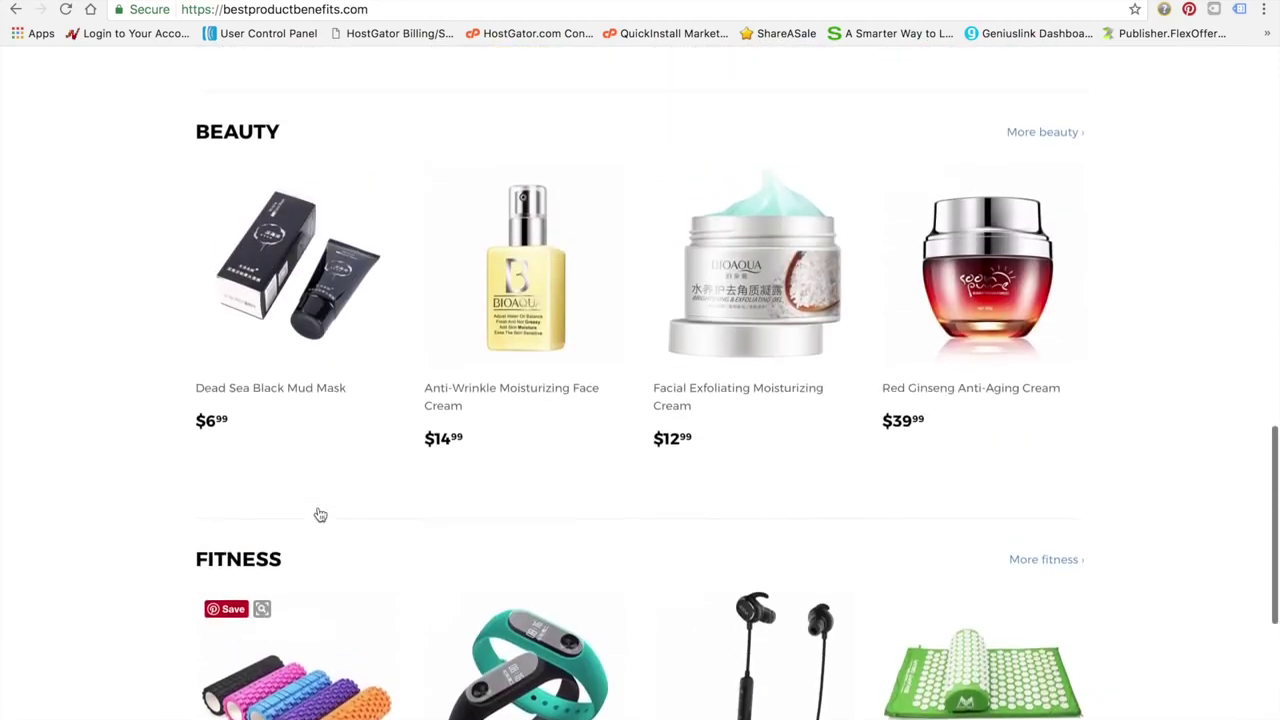
scroll(320, 514, "down", 2)
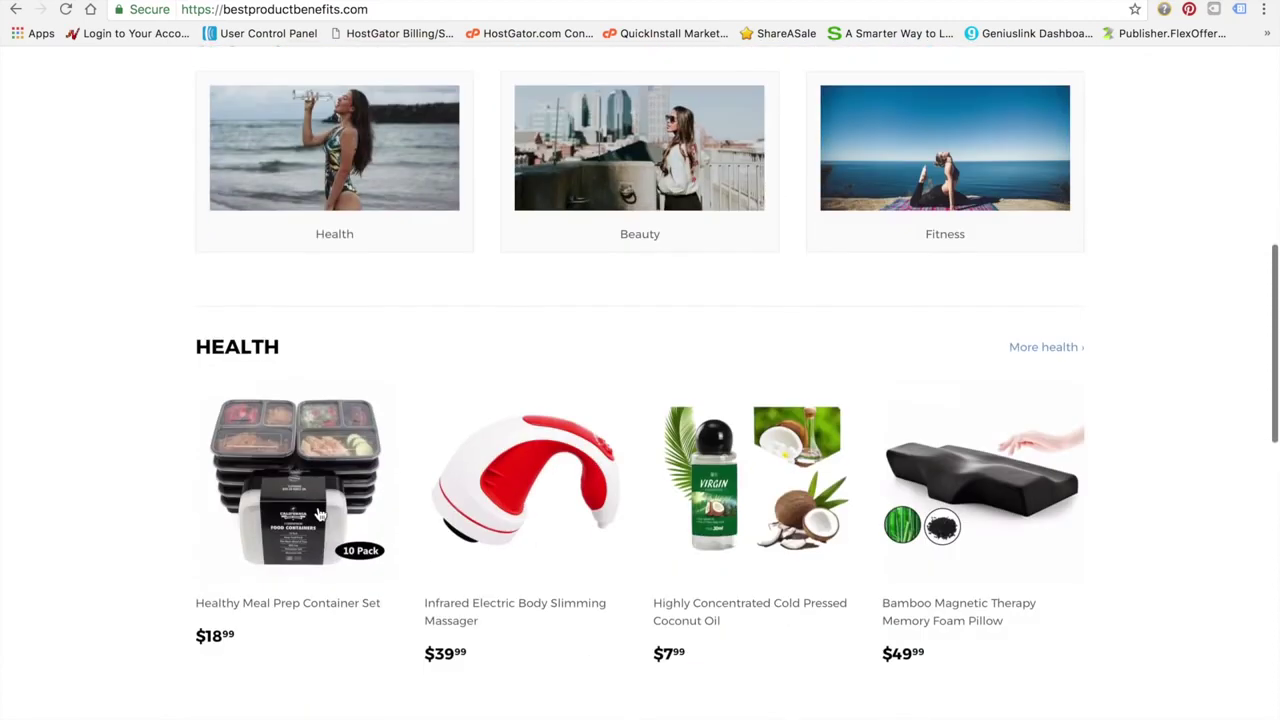
scroll(434, 489, "down", 2)
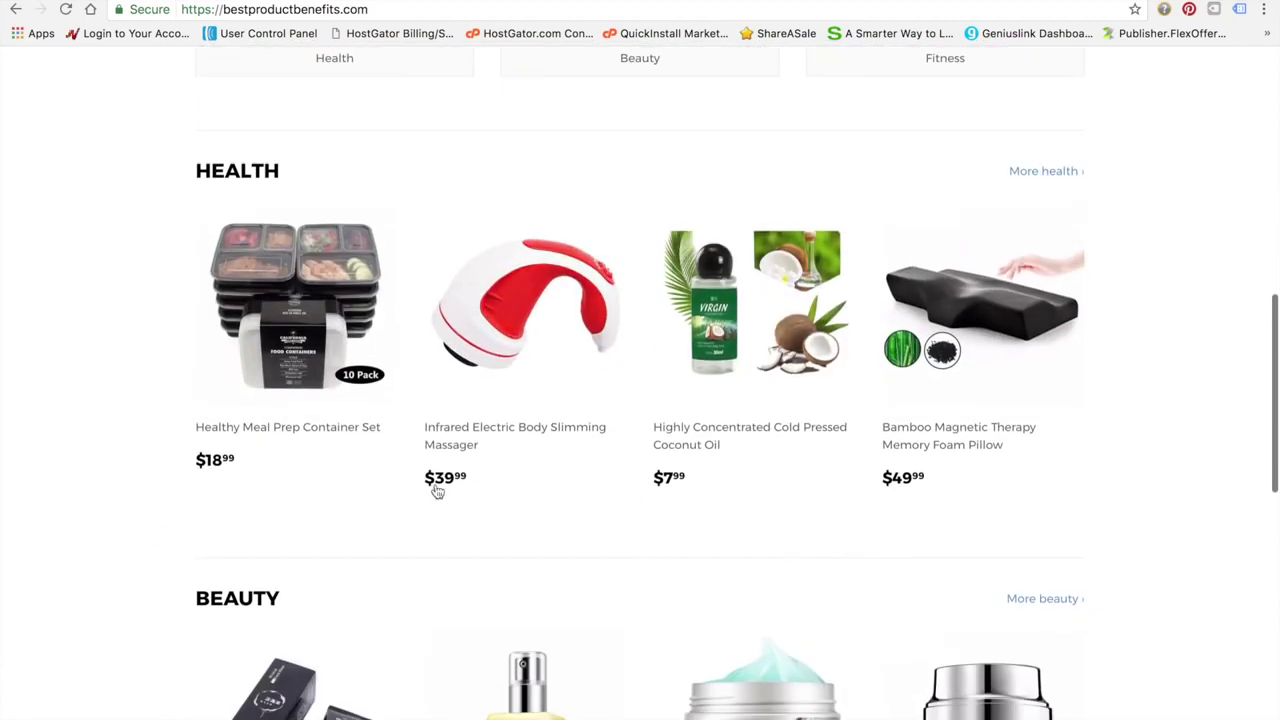
scroll(670, 645, "down", 3)
scroll(670, 645, "down", 7)
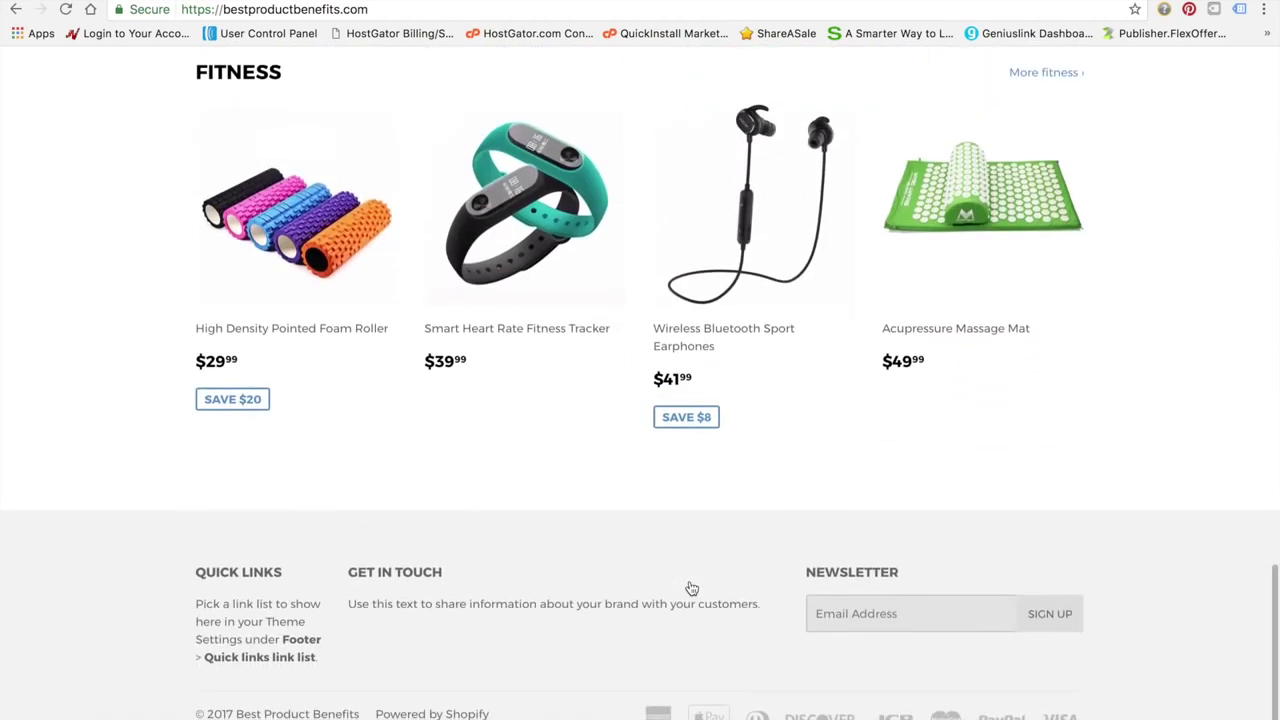
scroll(688, 588, "up", 1)
scroll(619, 465, "up", 1)
scroll(617, 463, "down", 1)
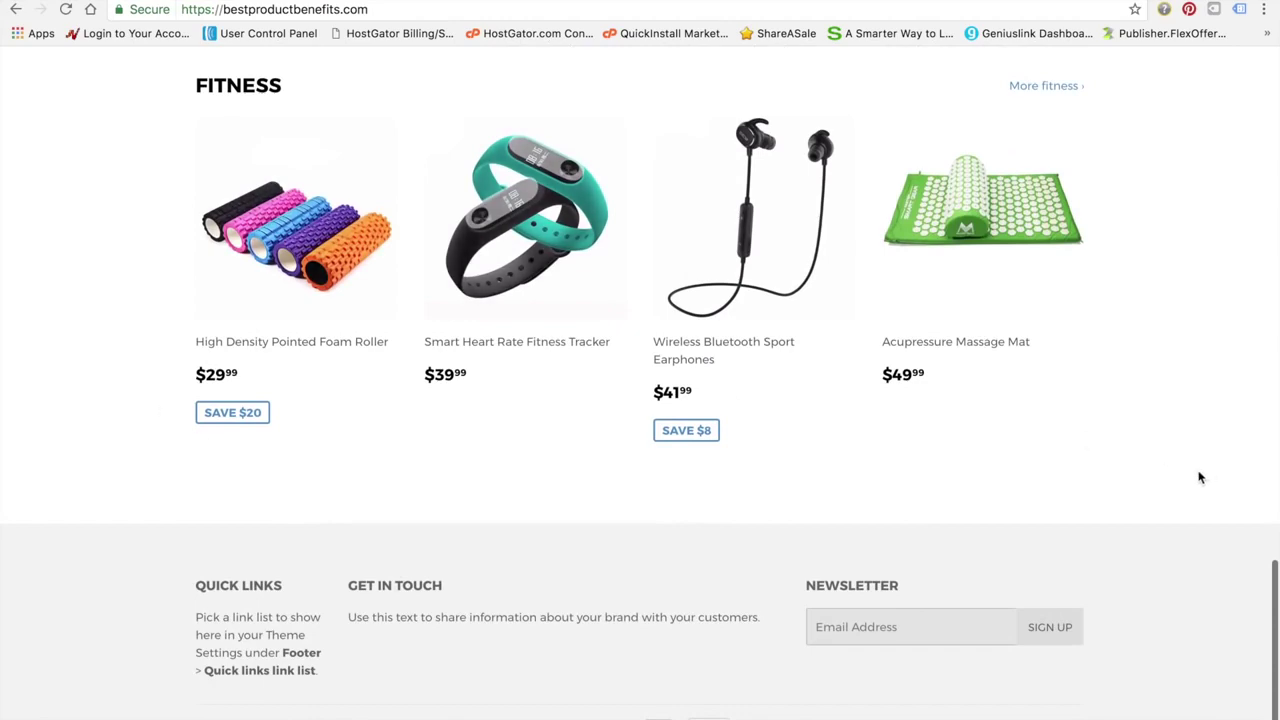
scroll(628, 444, "up", 1)
scroll(628, 451, "up", 20)
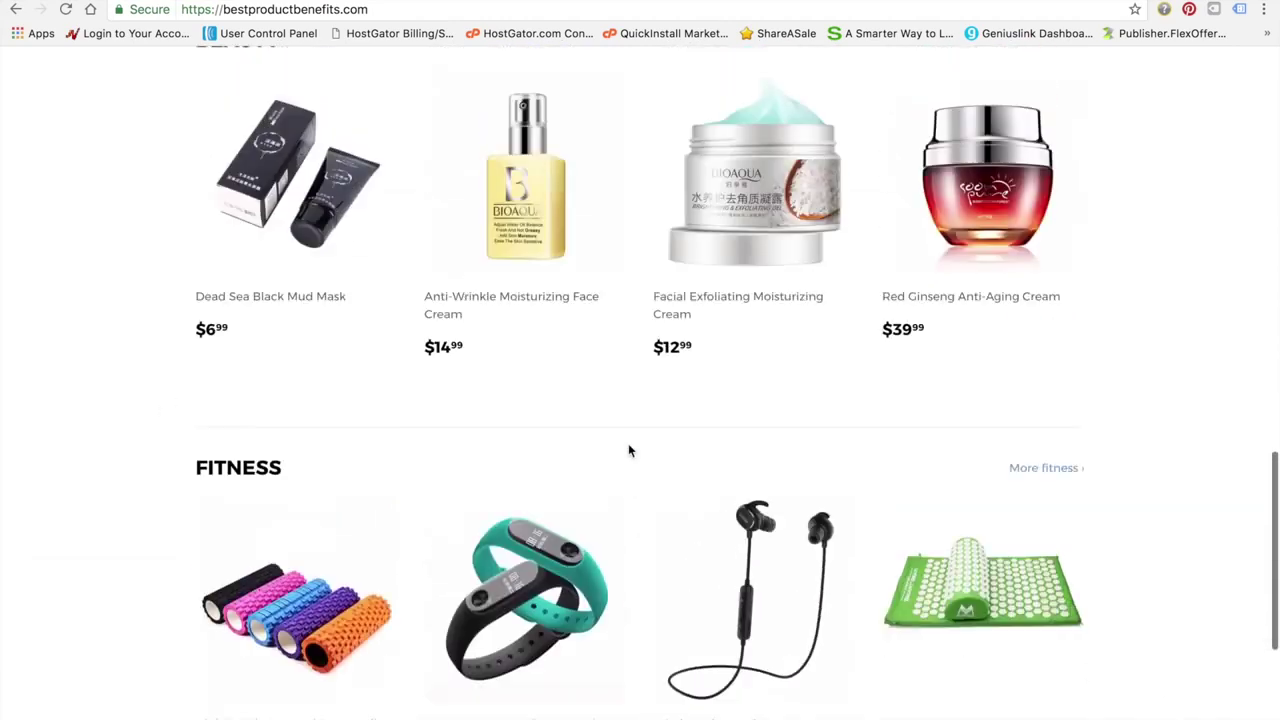
scroll(630, 452, "down", 6)
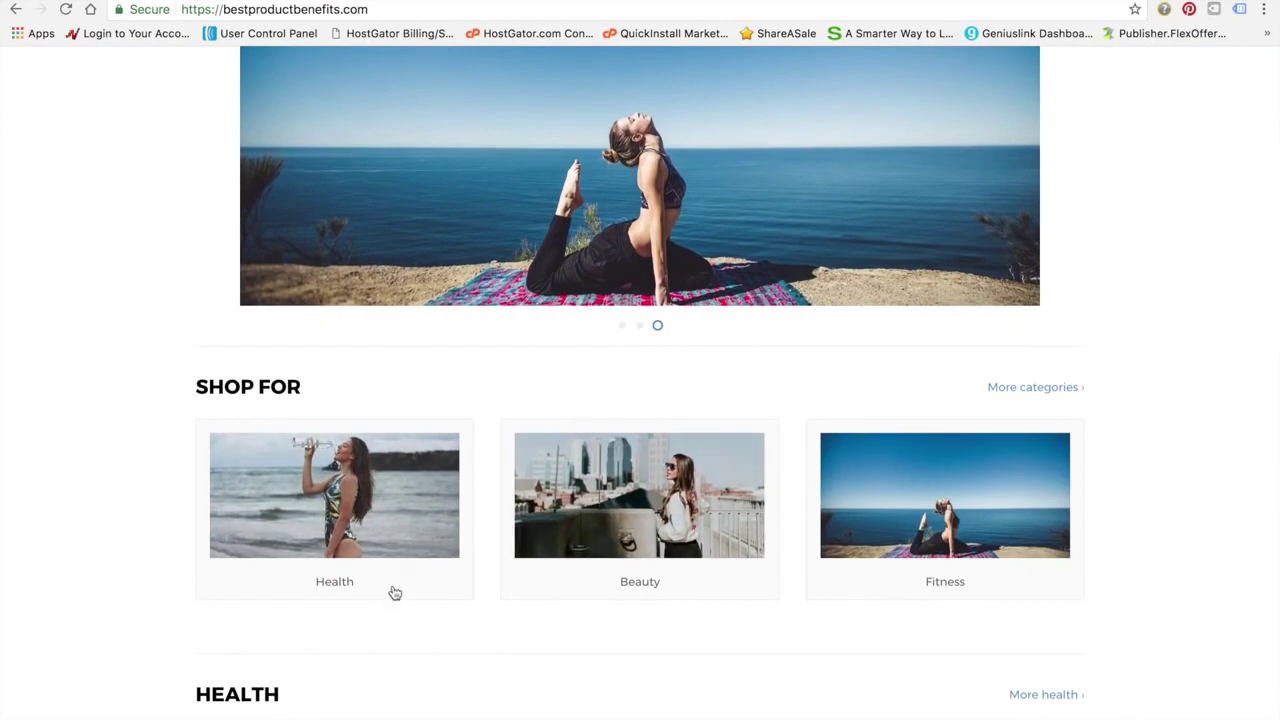
scroll(745, 555, "down", 1)
scroll(745, 555, "down", 3)
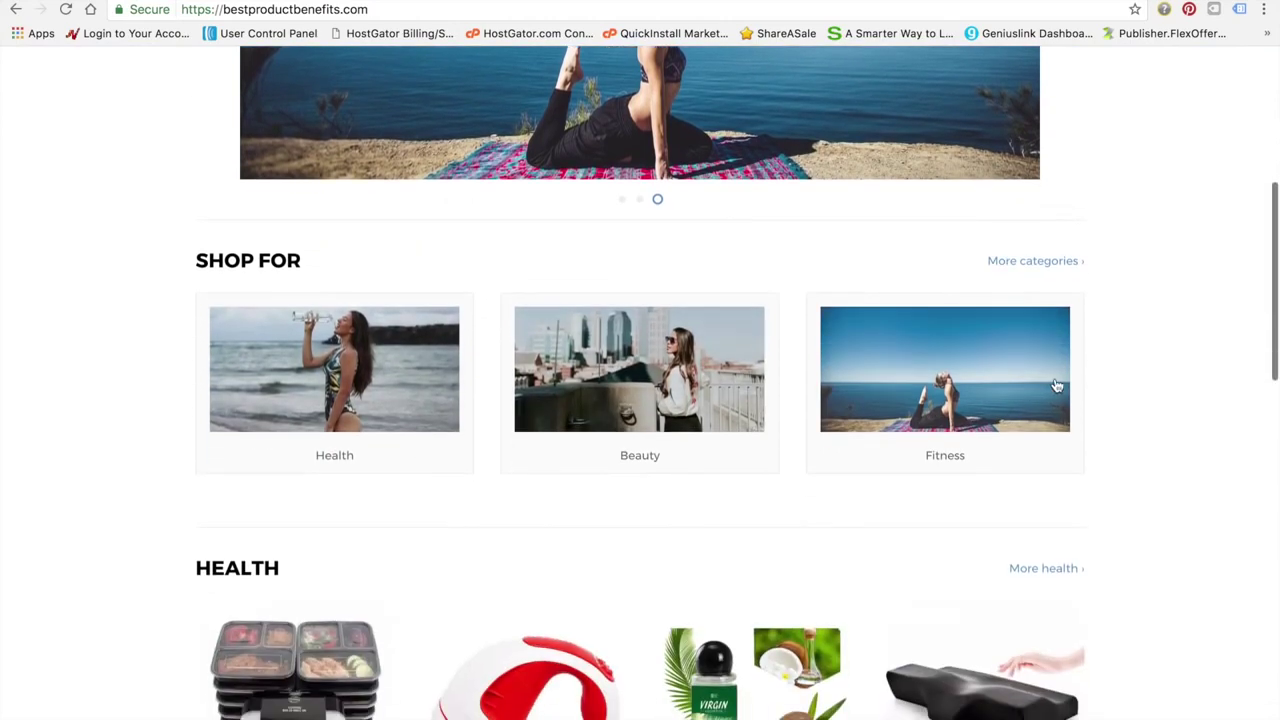
Browse the Beauty collection page on the storefront
left_click(628, 428)
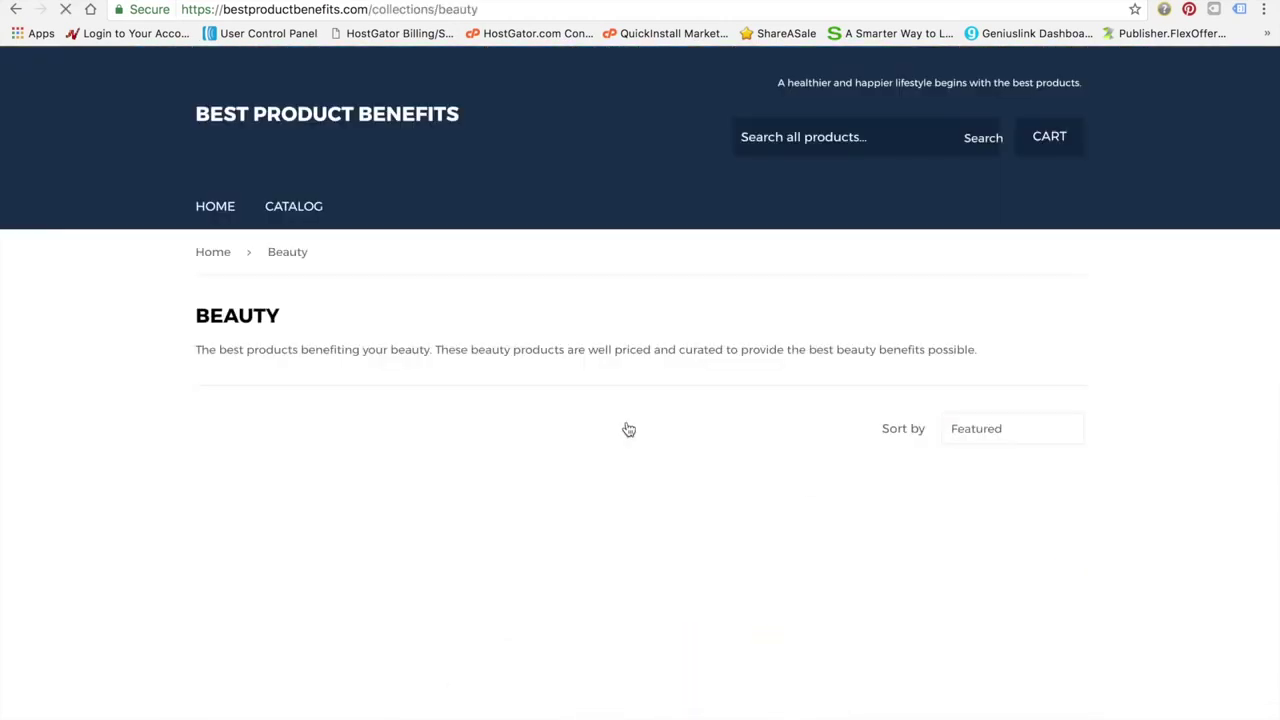
scroll(628, 429, "down", 5)
scroll(628, 429, "down", 2)
scroll(628, 429, "up", 6)
Search the store for 'foam' and review the High Density Pointed Foam Roller product page
left_click(838, 146)
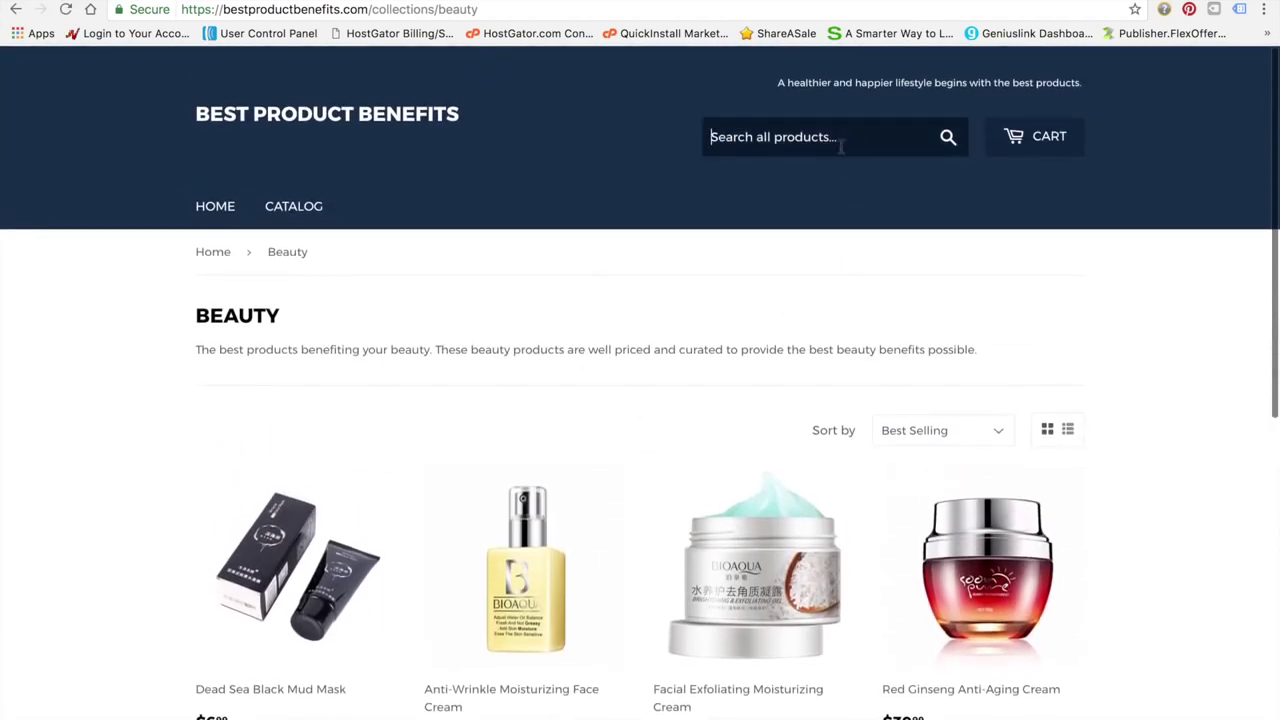
type("foam roller")
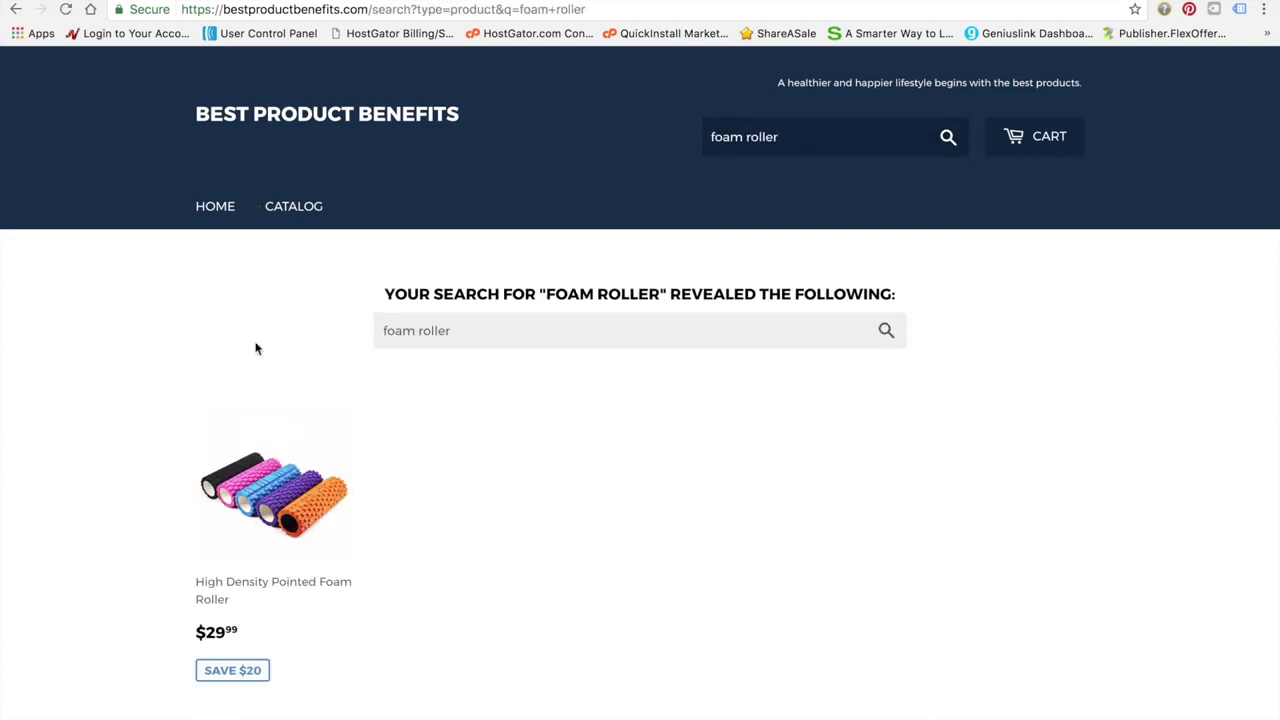
left_click(291, 541)
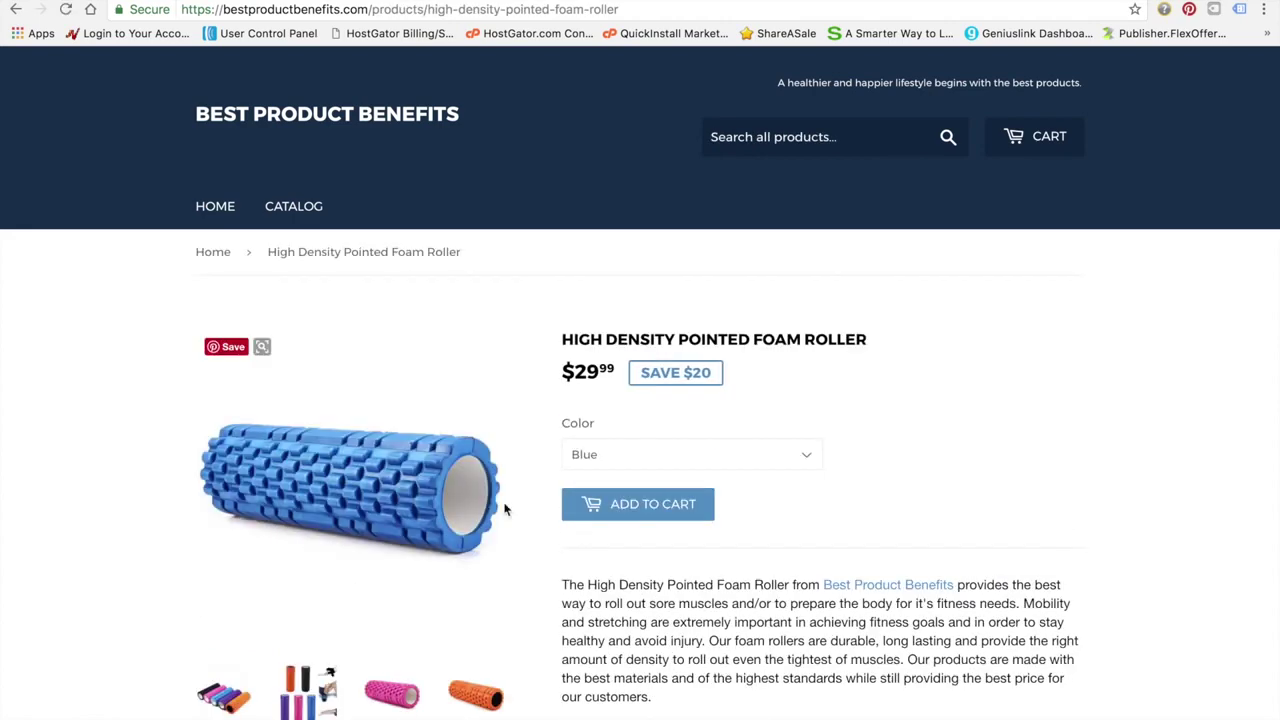
scroll(744, 510, "down", 2)
scroll(745, 516, "down", 5)
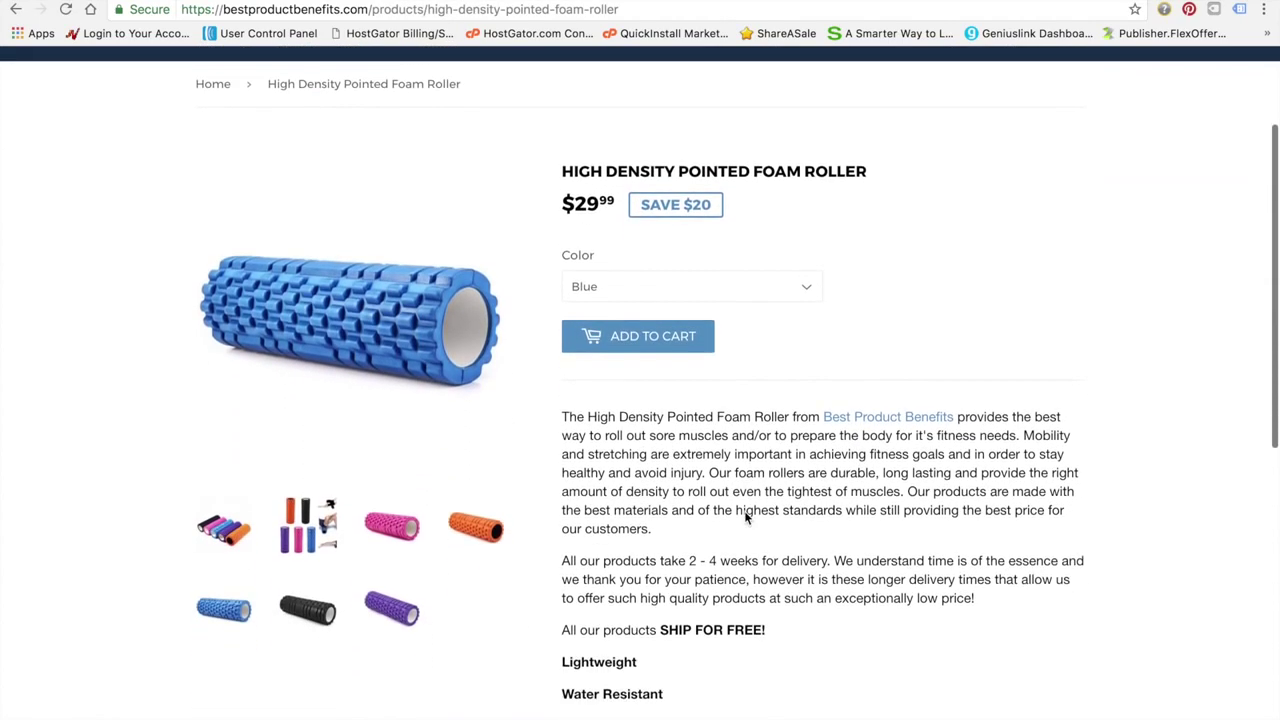
scroll(745, 517, "down", 2)
scroll(748, 517, "up", 6)
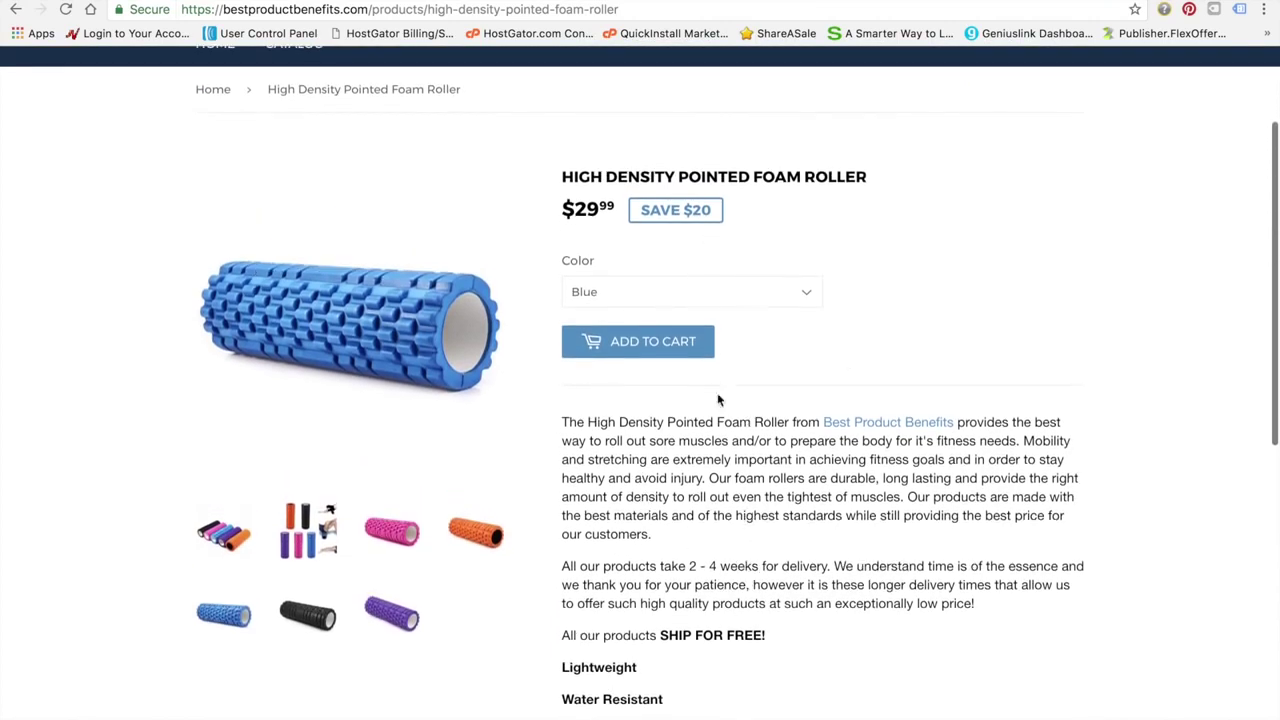
Check the foam roller's available colour options
left_click(797, 296)
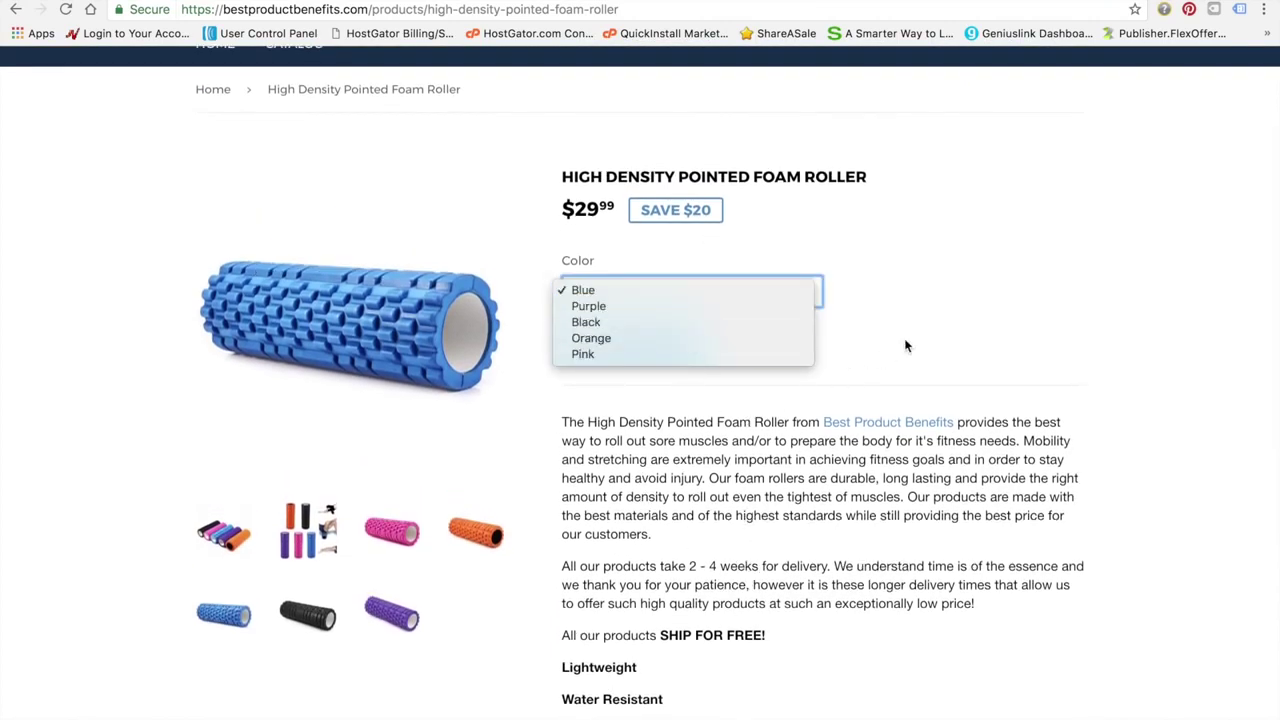
scroll(765, 477, "down", 10)
scroll(767, 482, "up", 1)
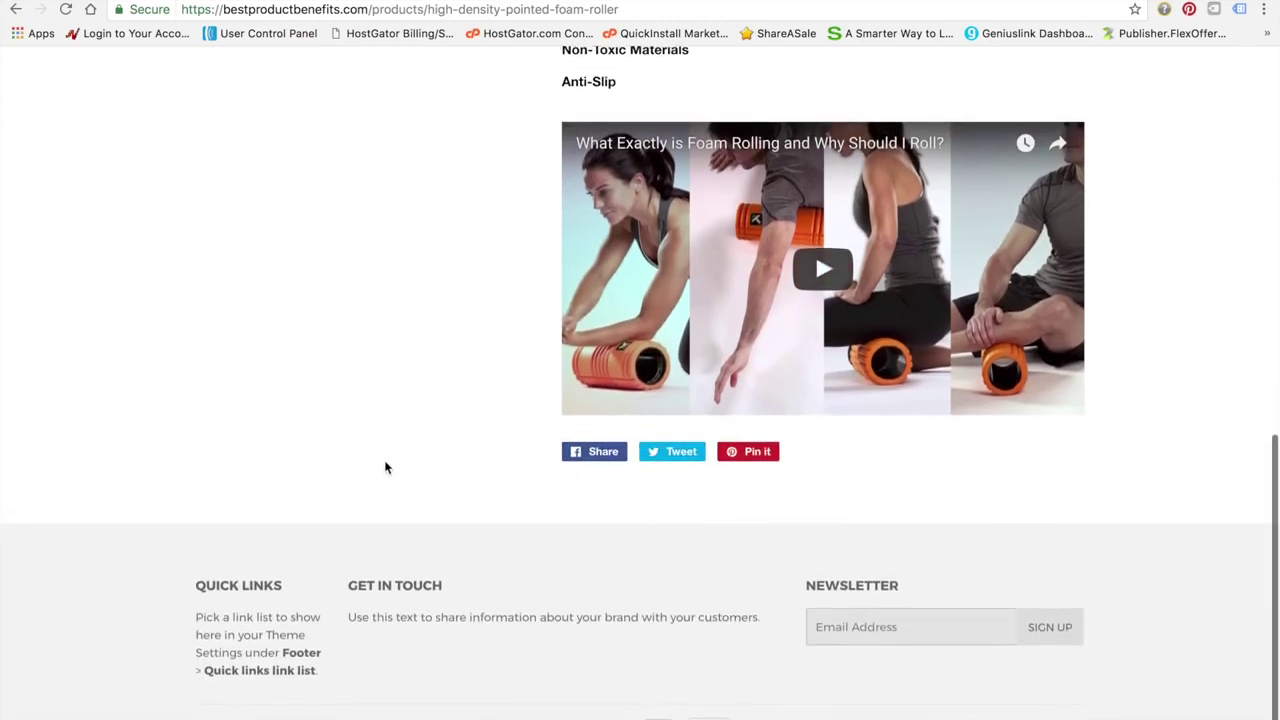
scroll(383, 467, "up", 10)
scroll(379, 462, "down", 1)
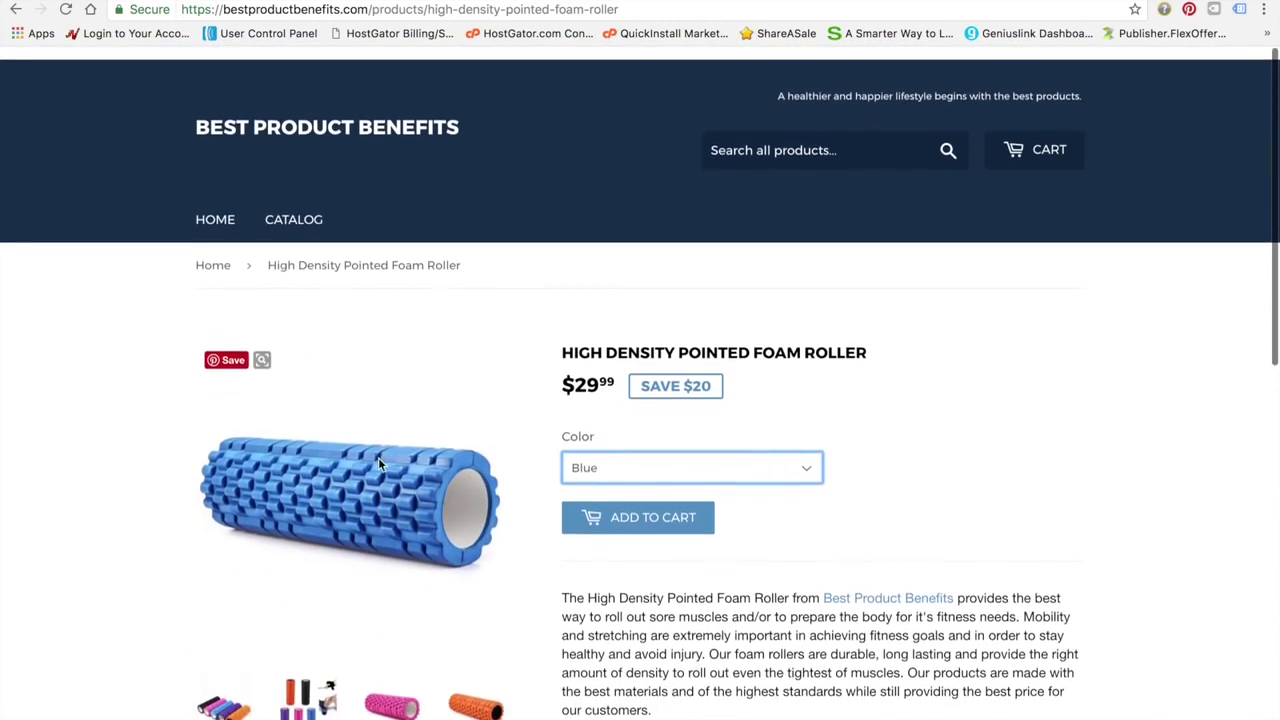
Go back to the storefront home page, then return to the admin's facial cream product
left_click(218, 208)
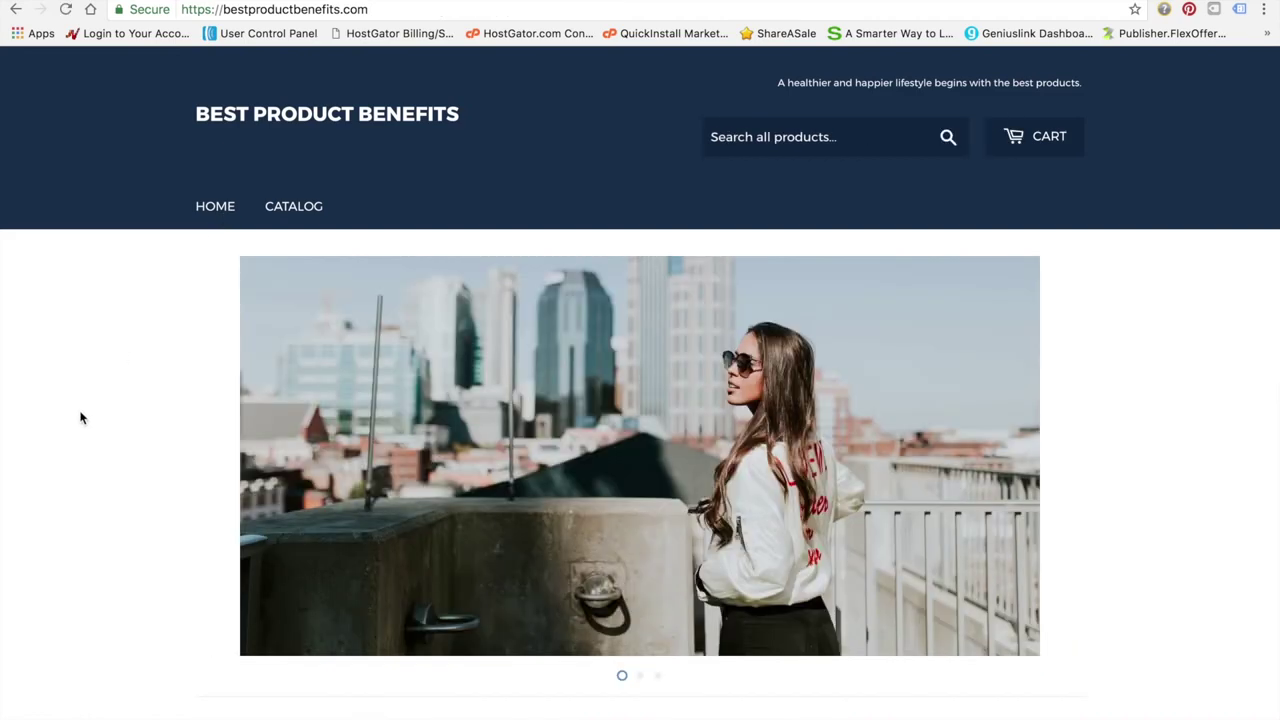
scroll(104, 537, "down", 6)
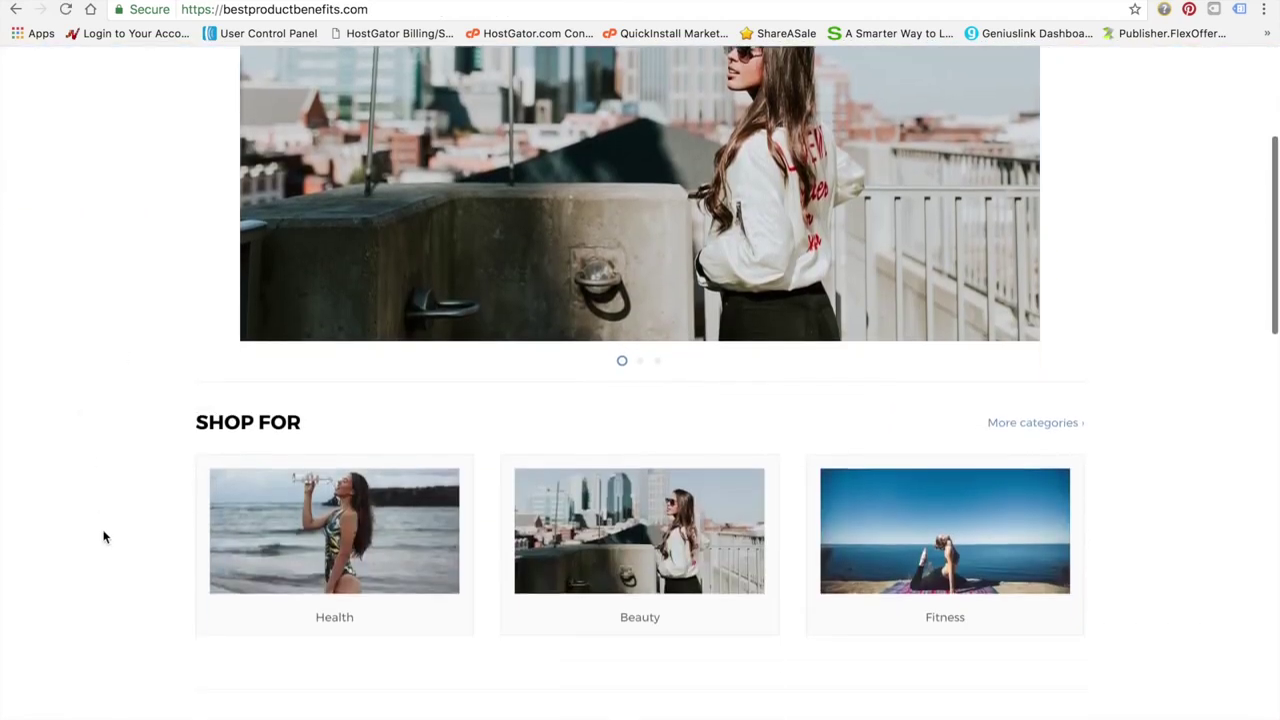
scroll(104, 537, "down", 10)
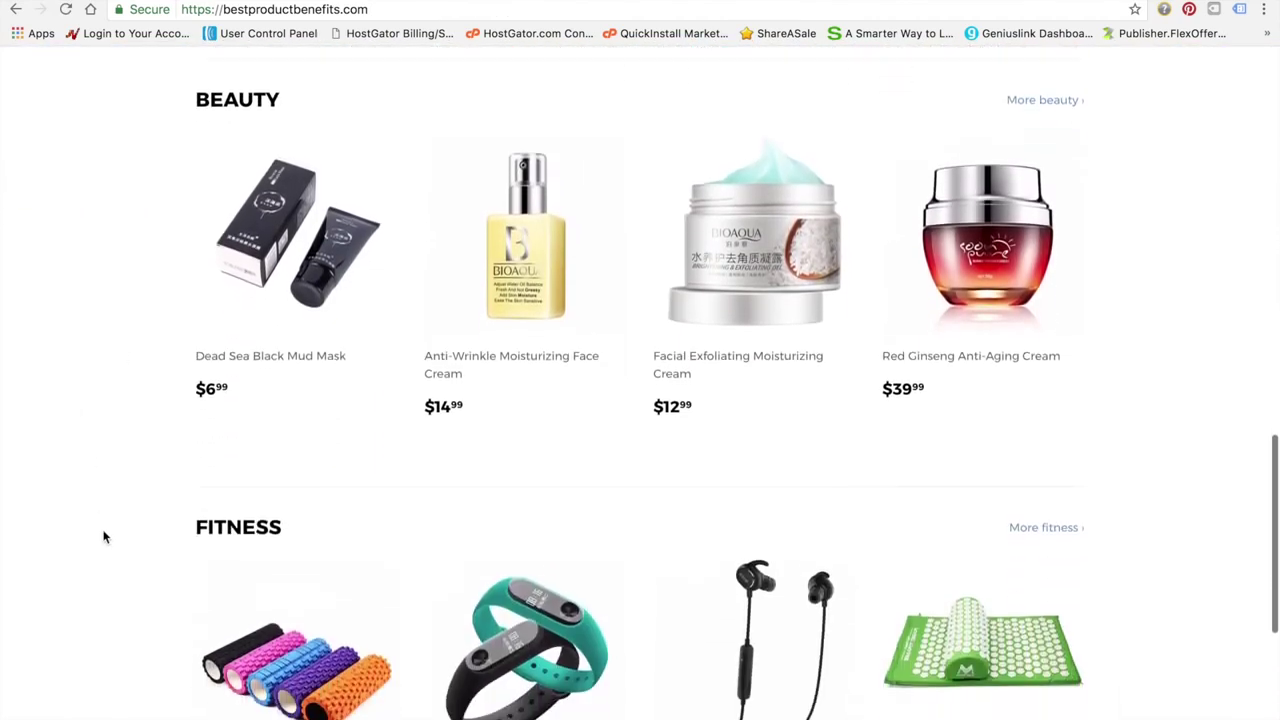
scroll(104, 537, "up", 15)
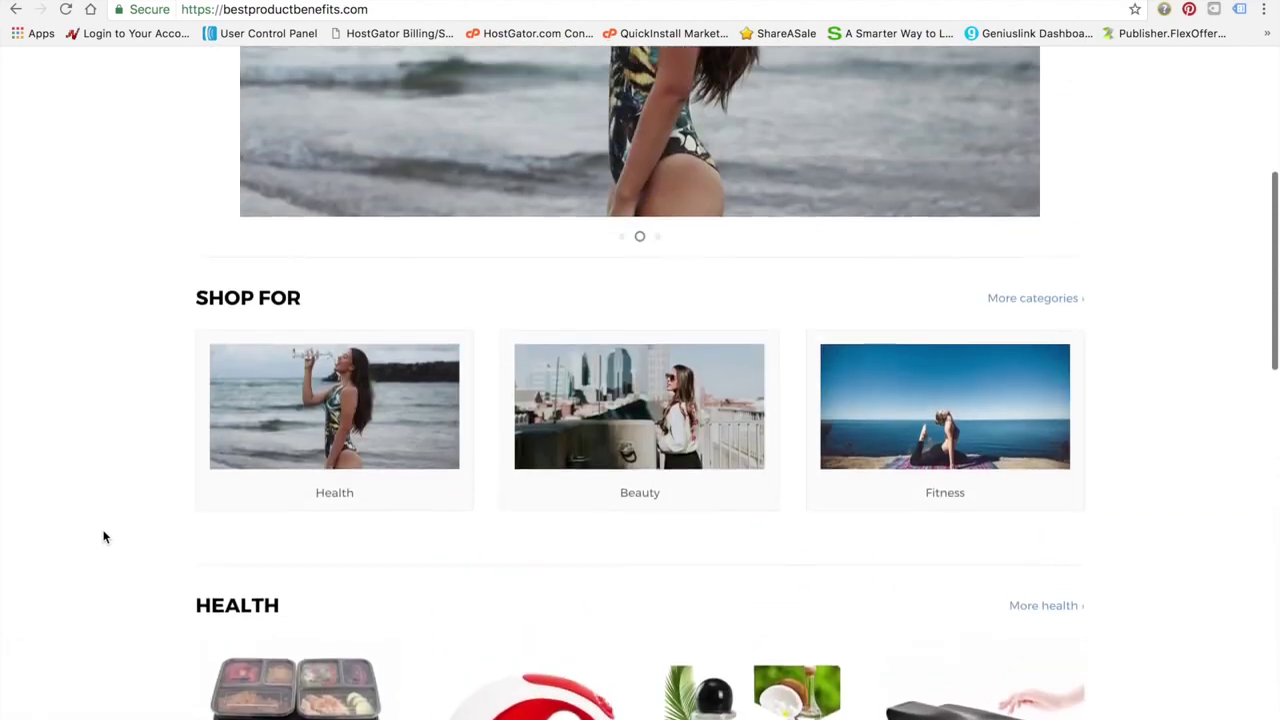
scroll(104, 537, "up", 2)
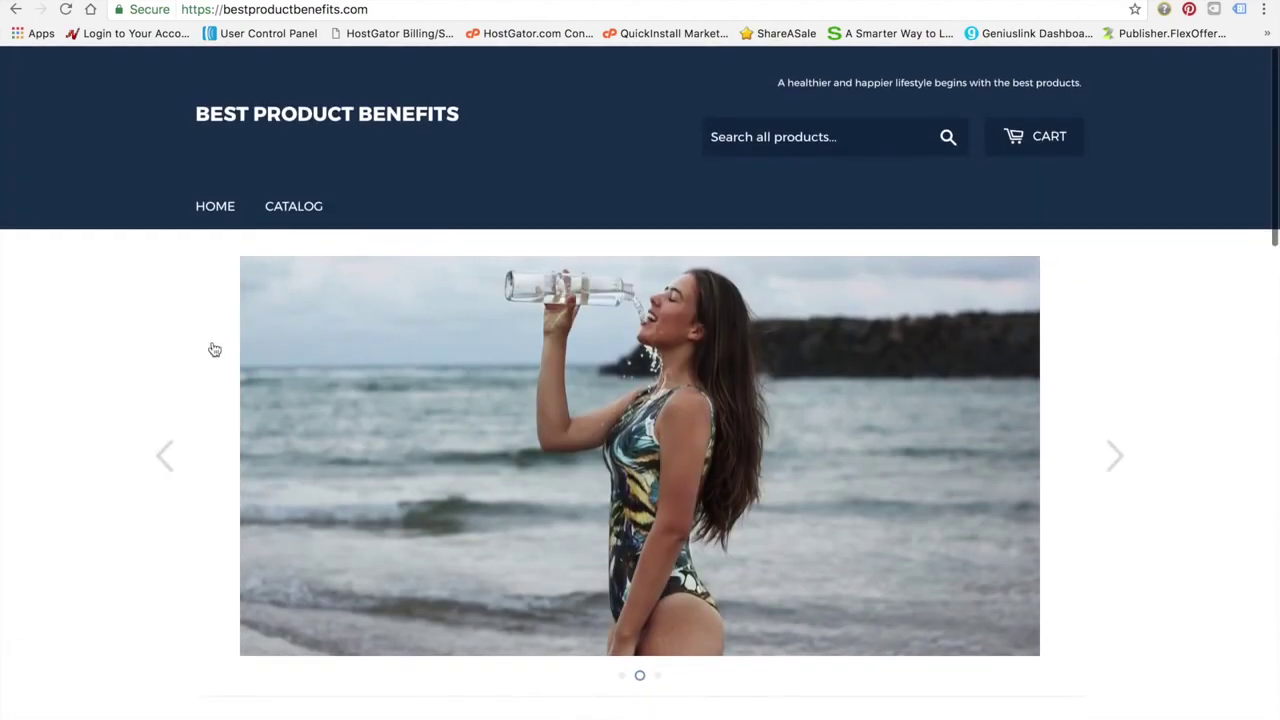
left_click(206, 0)
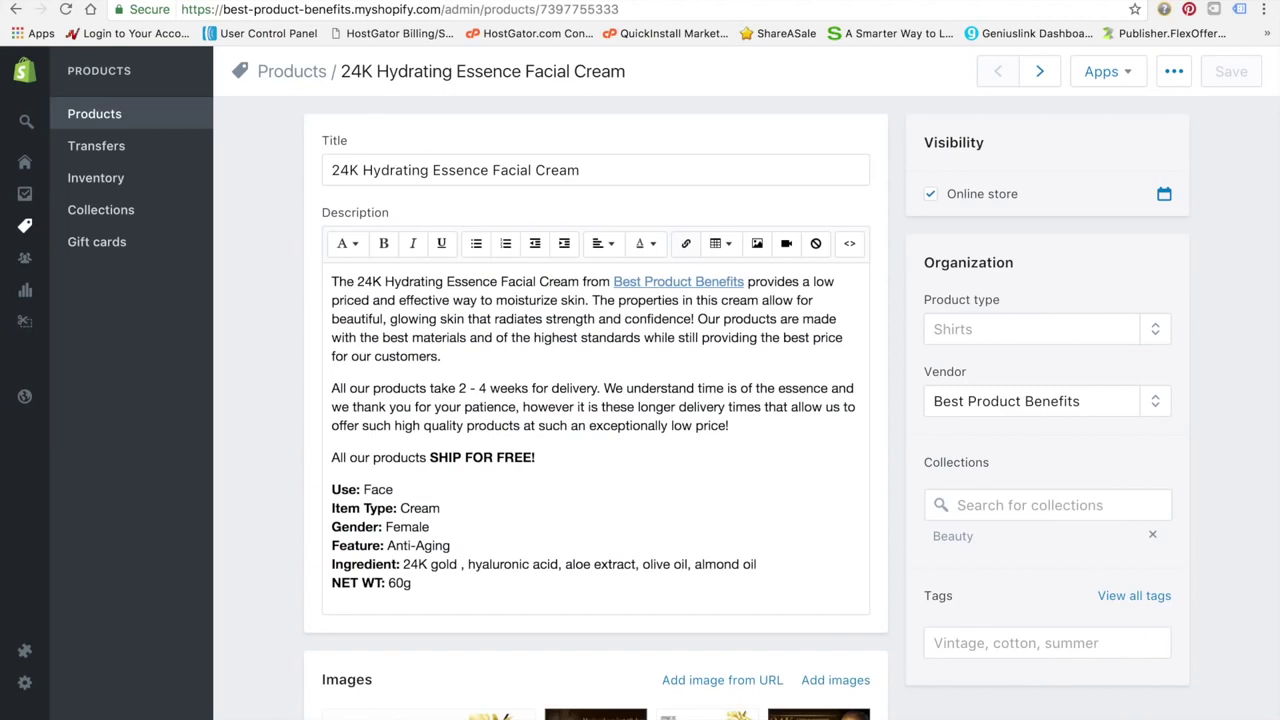
Open the admin Home dashboard from the sidebar
mouse_move(40, 85)
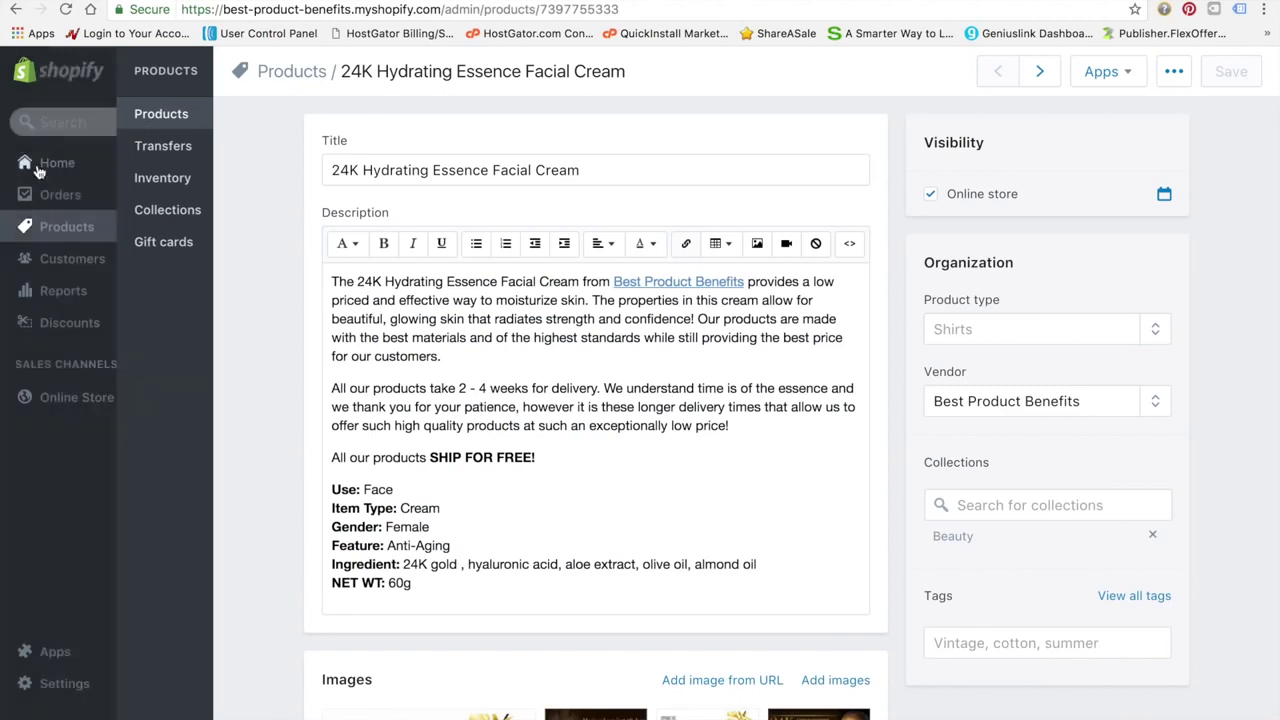
left_click(82, 167)
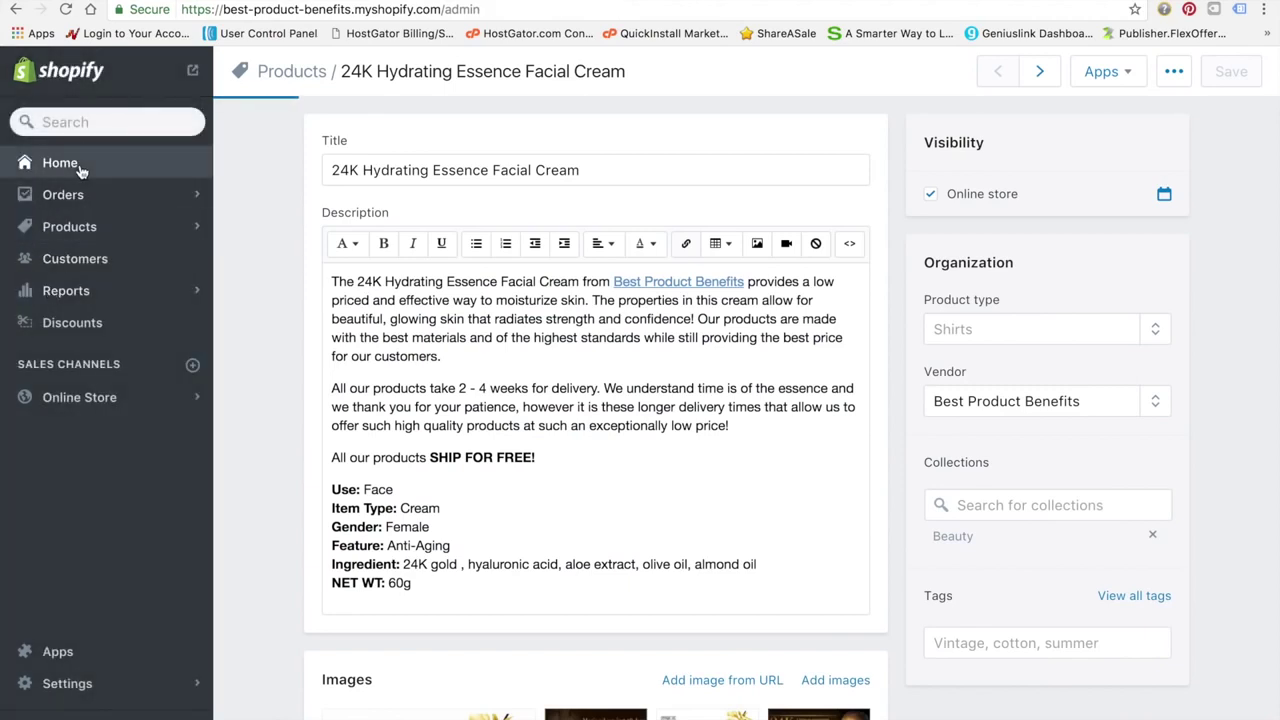
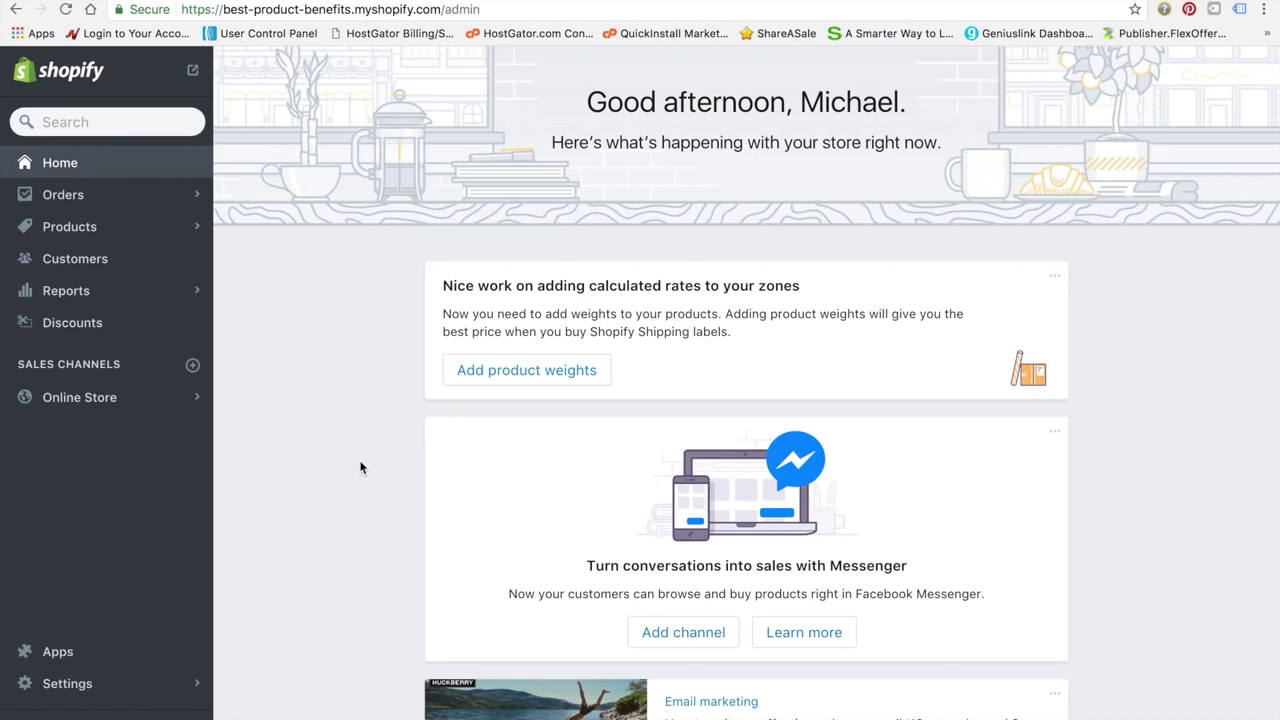
Open the live Supply theme in the theme editor and select the Footer section
left_click(78, 398)
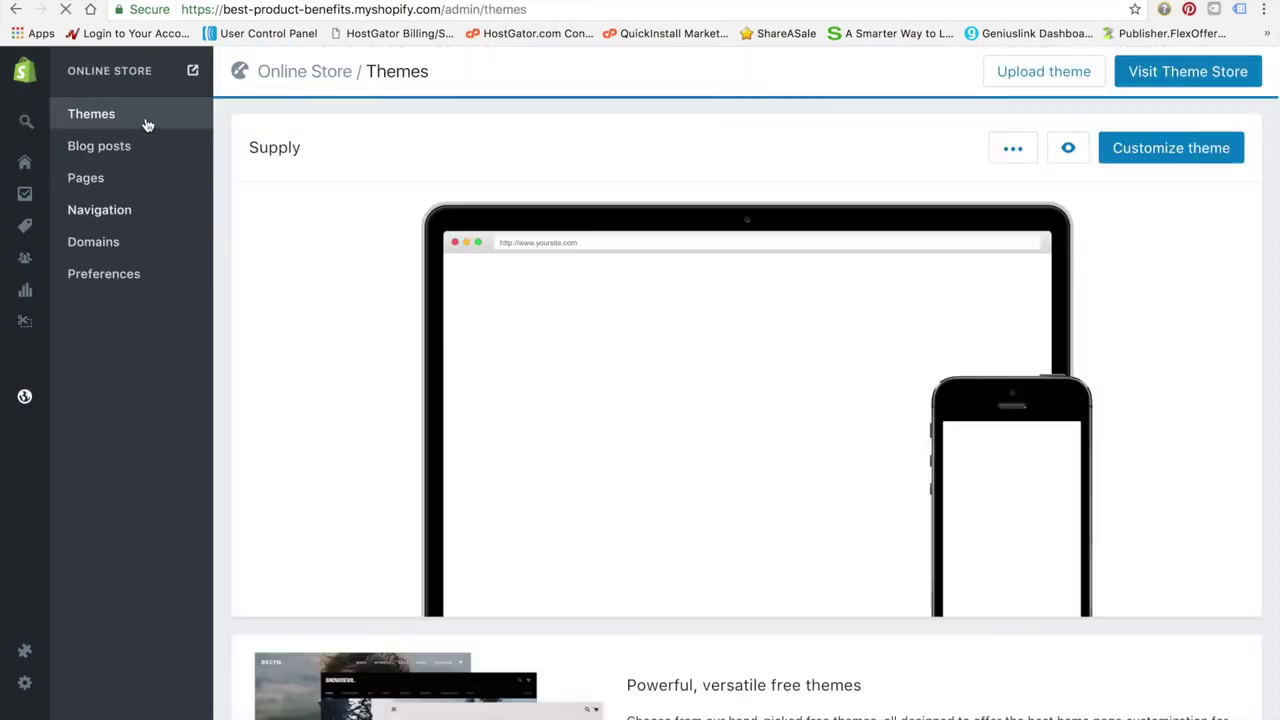
left_click(1179, 153)
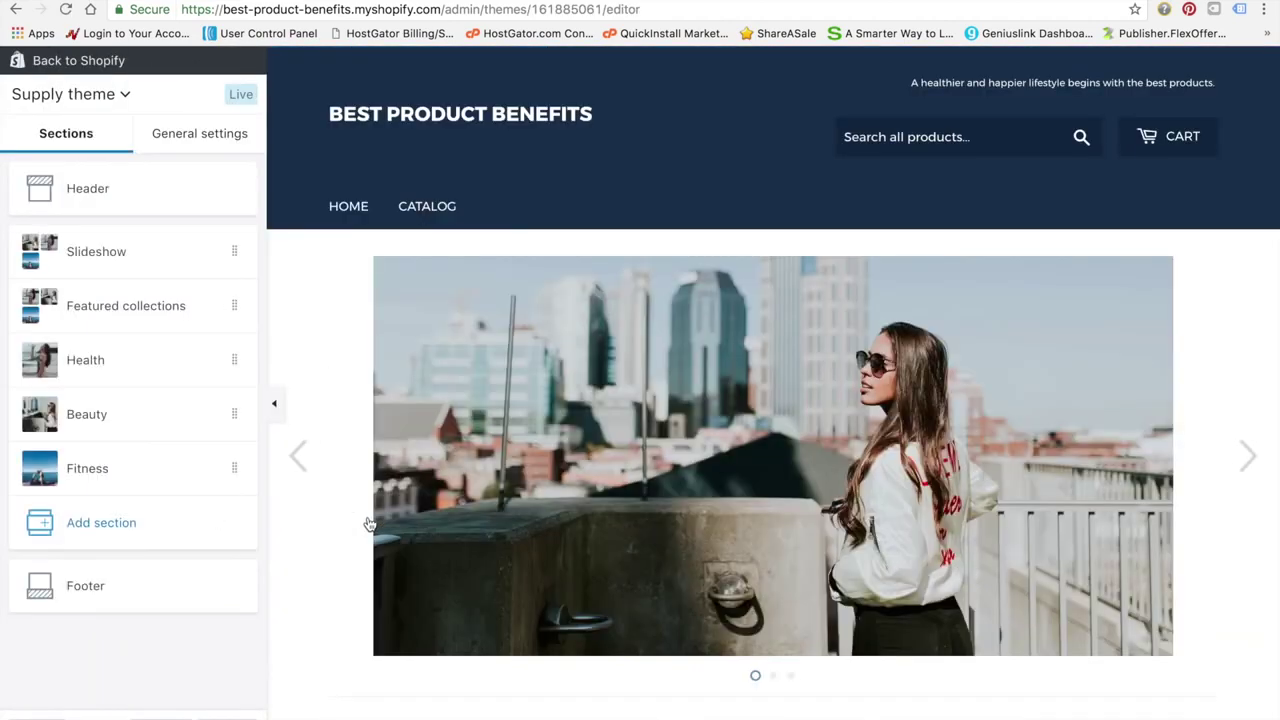
right_click(366, 517)
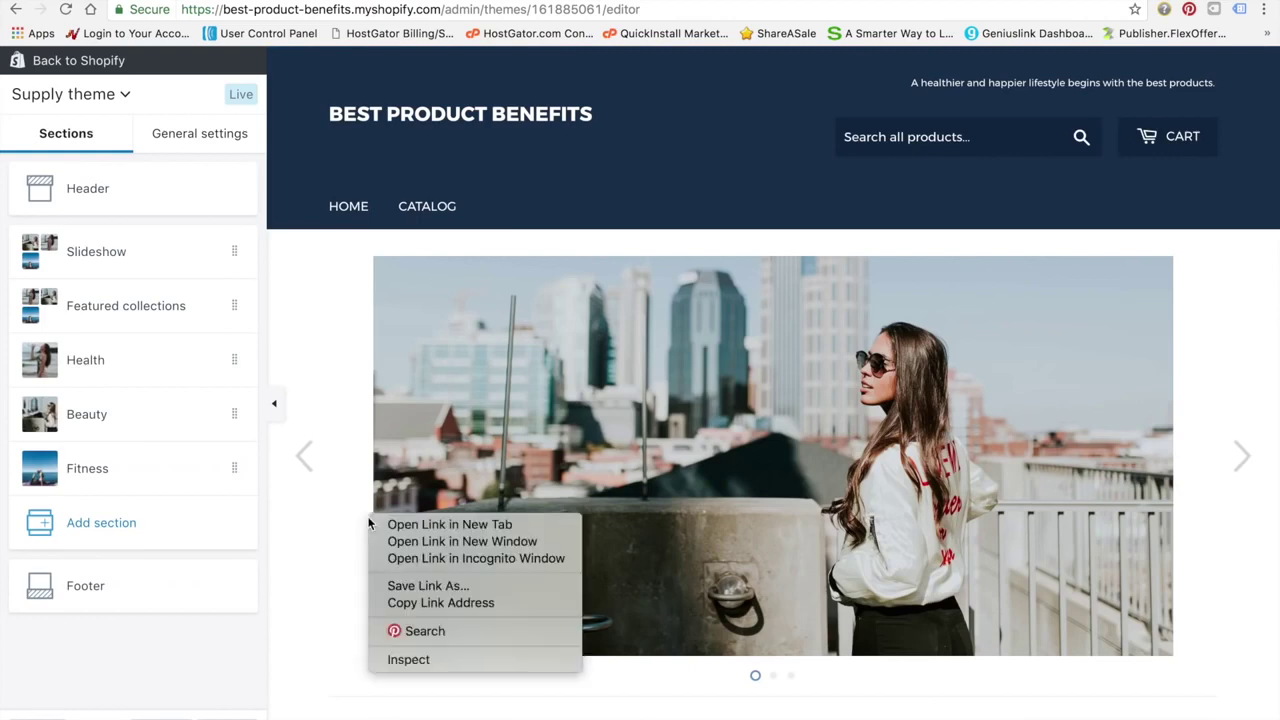
left_click(100, 592)
left_click(95, 588)
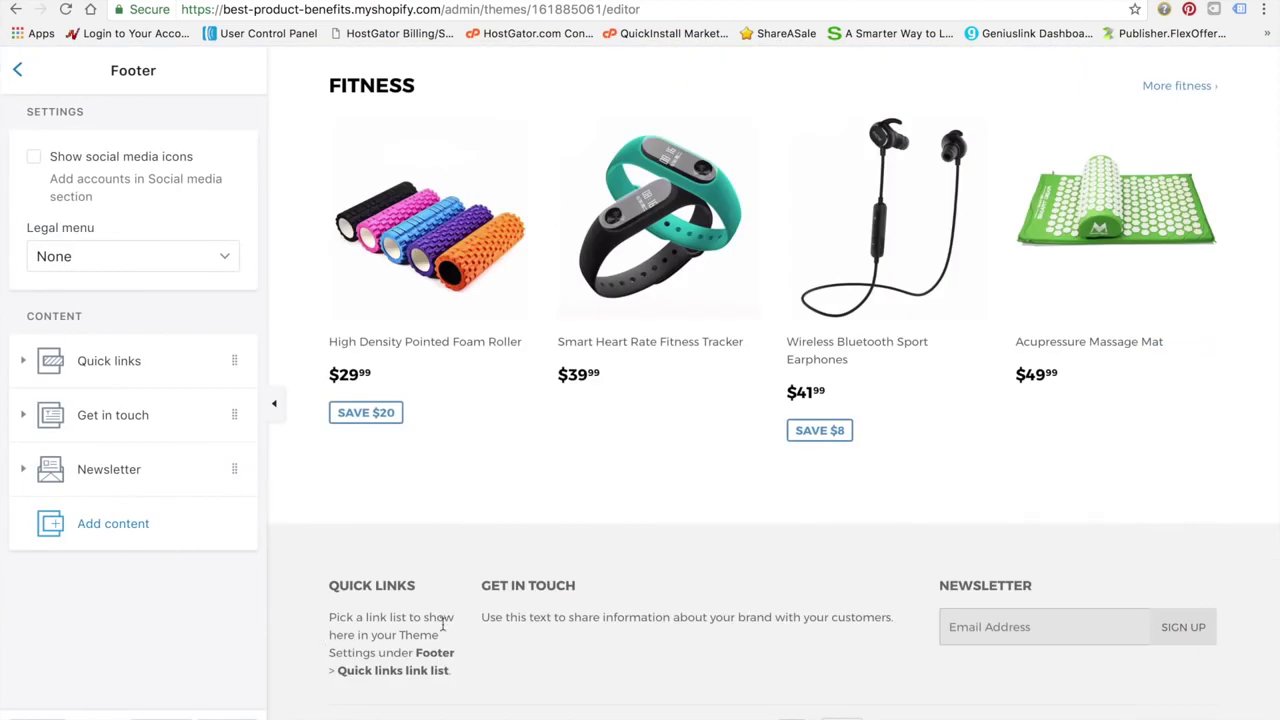
Set the footer's Quick links block menu to Main menu
left_click(178, 382)
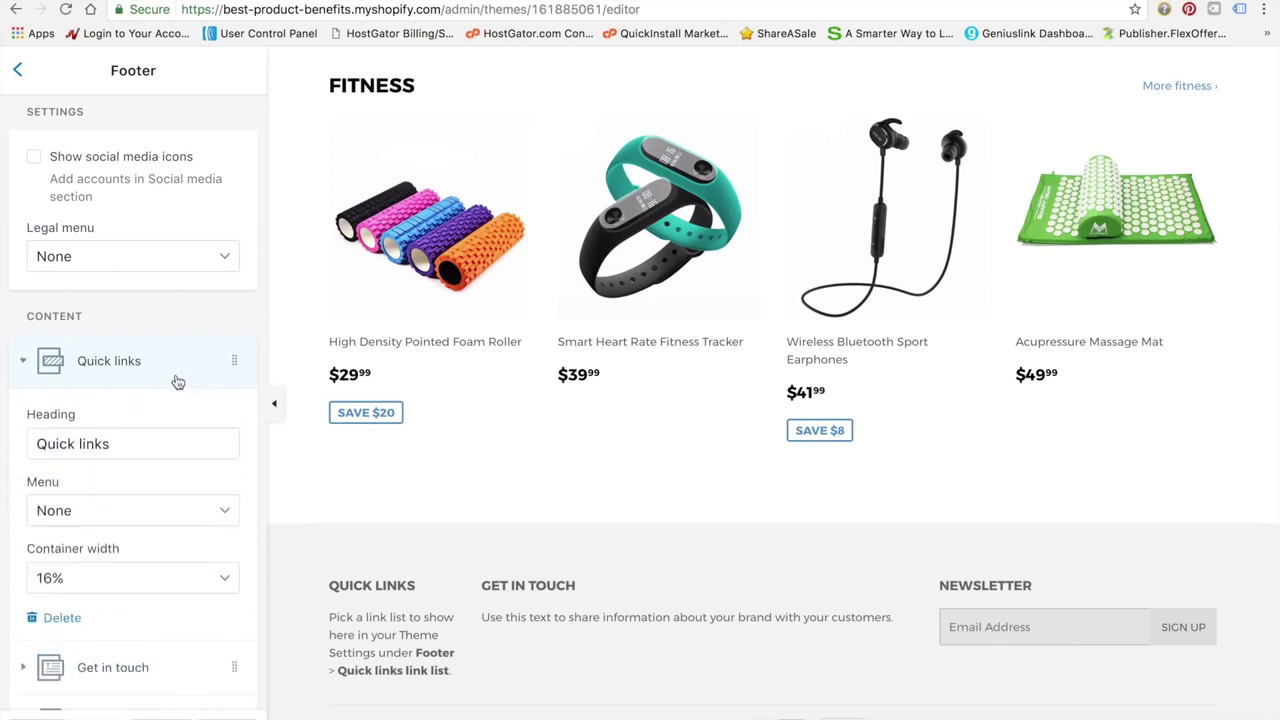
left_click(210, 517)
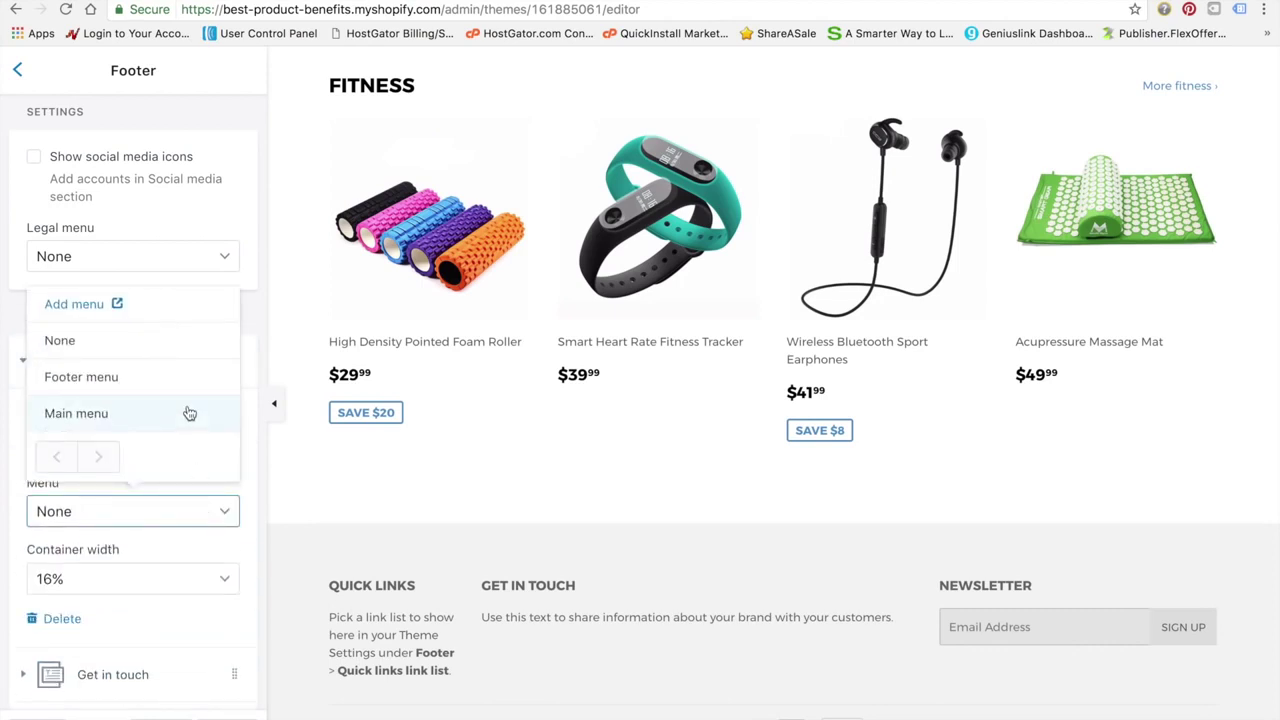
left_click(189, 413)
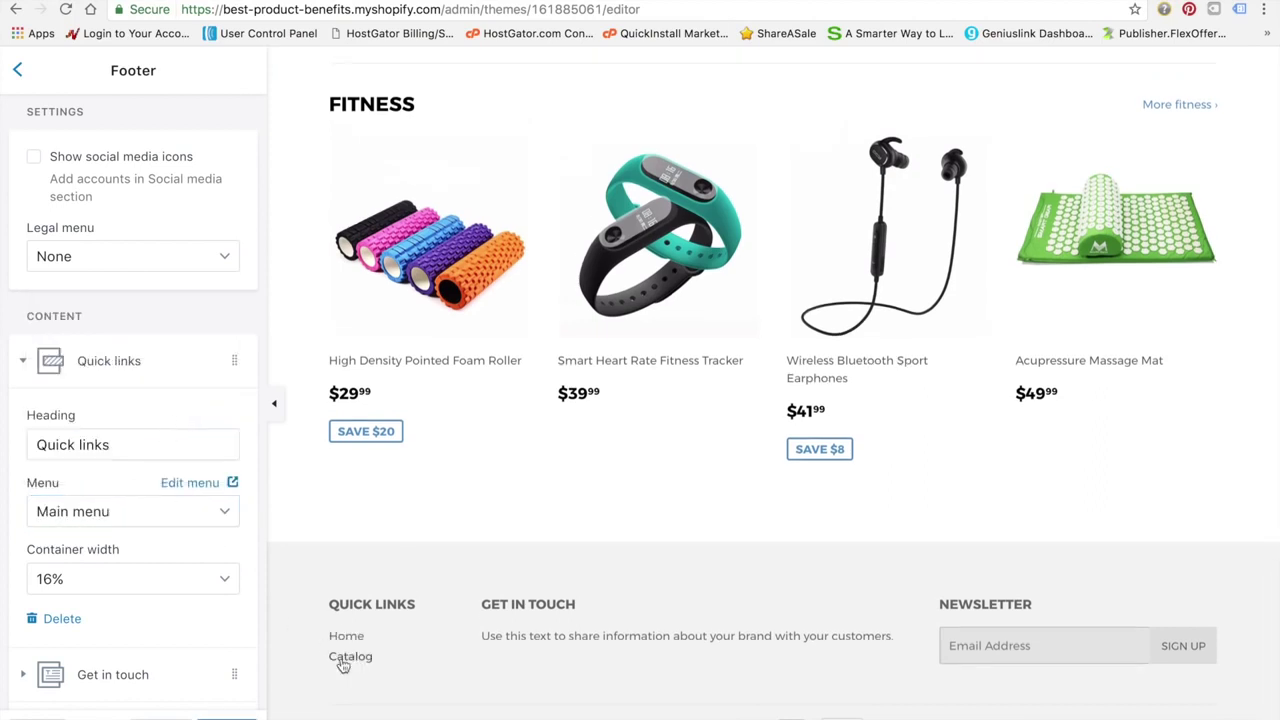
left_click(209, 520)
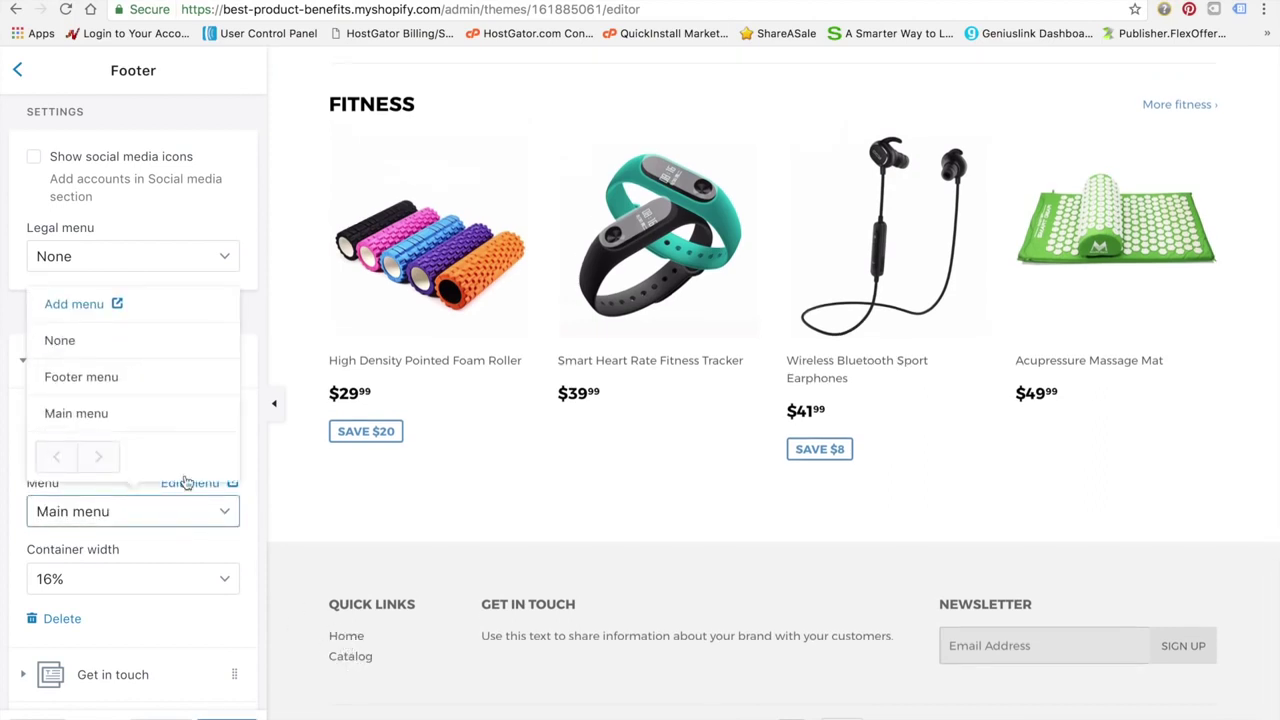
Create a new menu named 'Footer Menu' with a first item linking to the Beauty collection
left_click(97, 308)
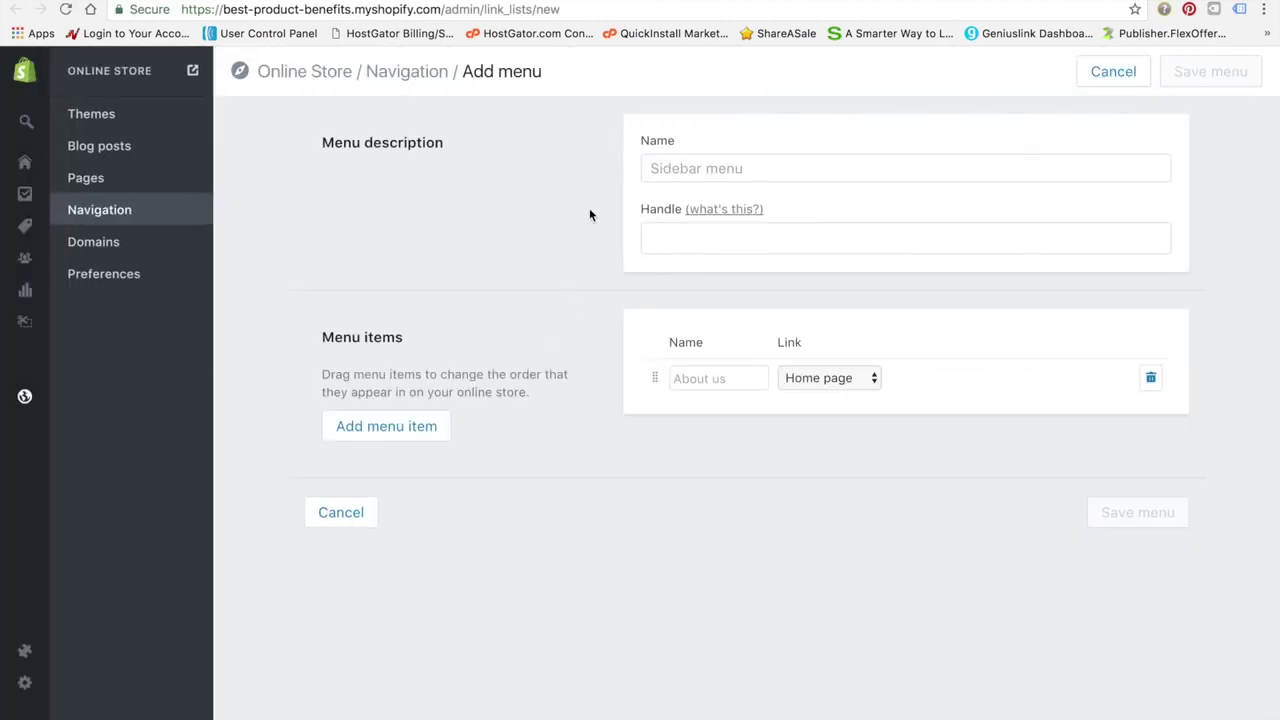
left_click(733, 171)
type("Foote")
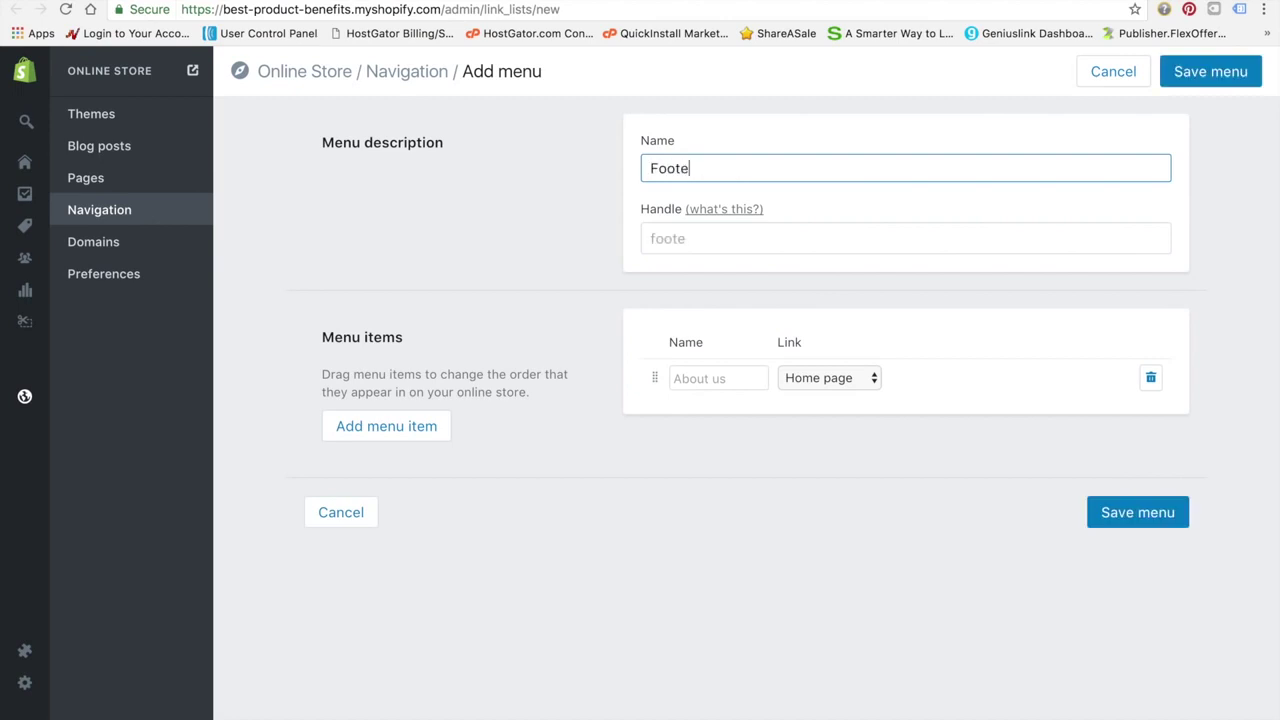
type("r Menu")
left_click(735, 325)
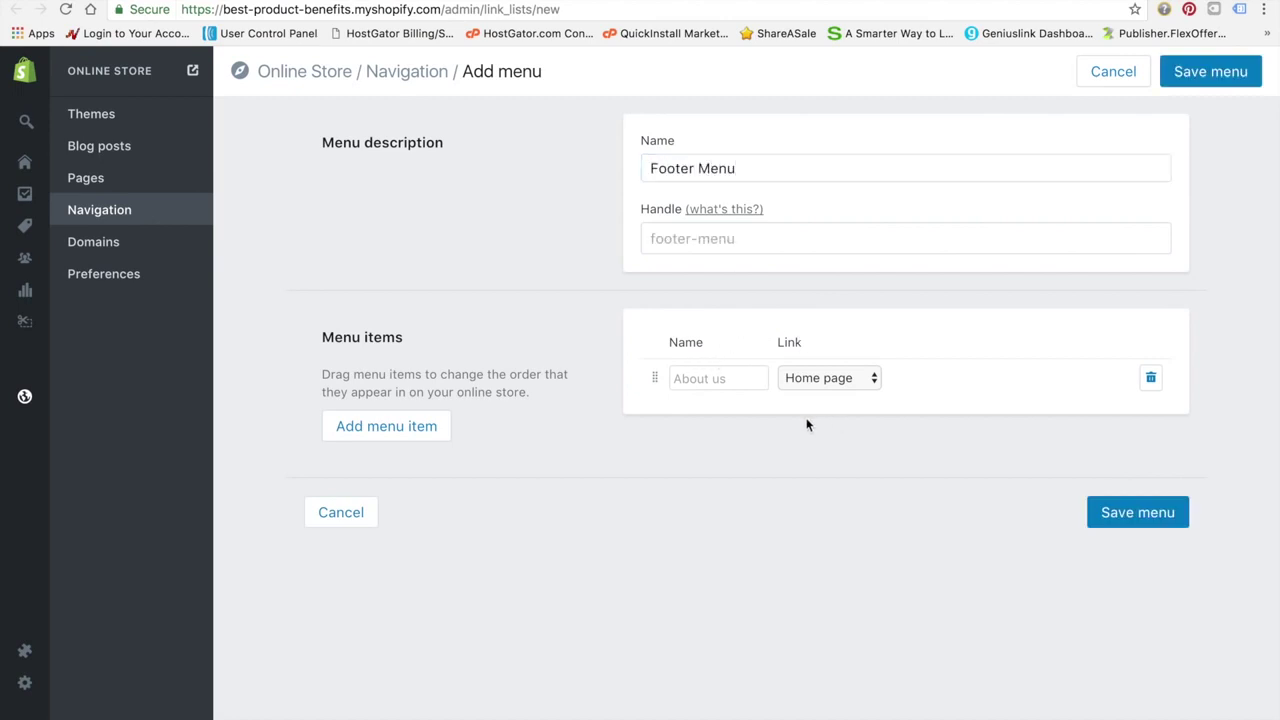
left_click(841, 379)
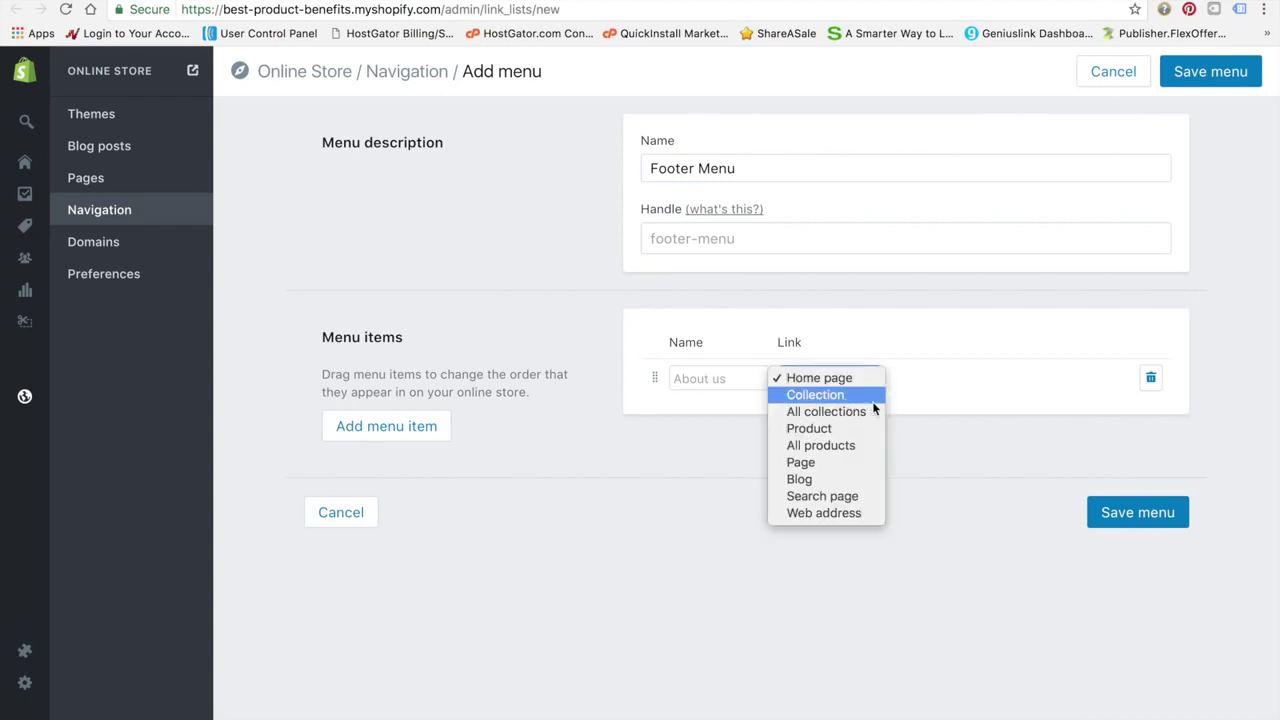
left_click(870, 400)
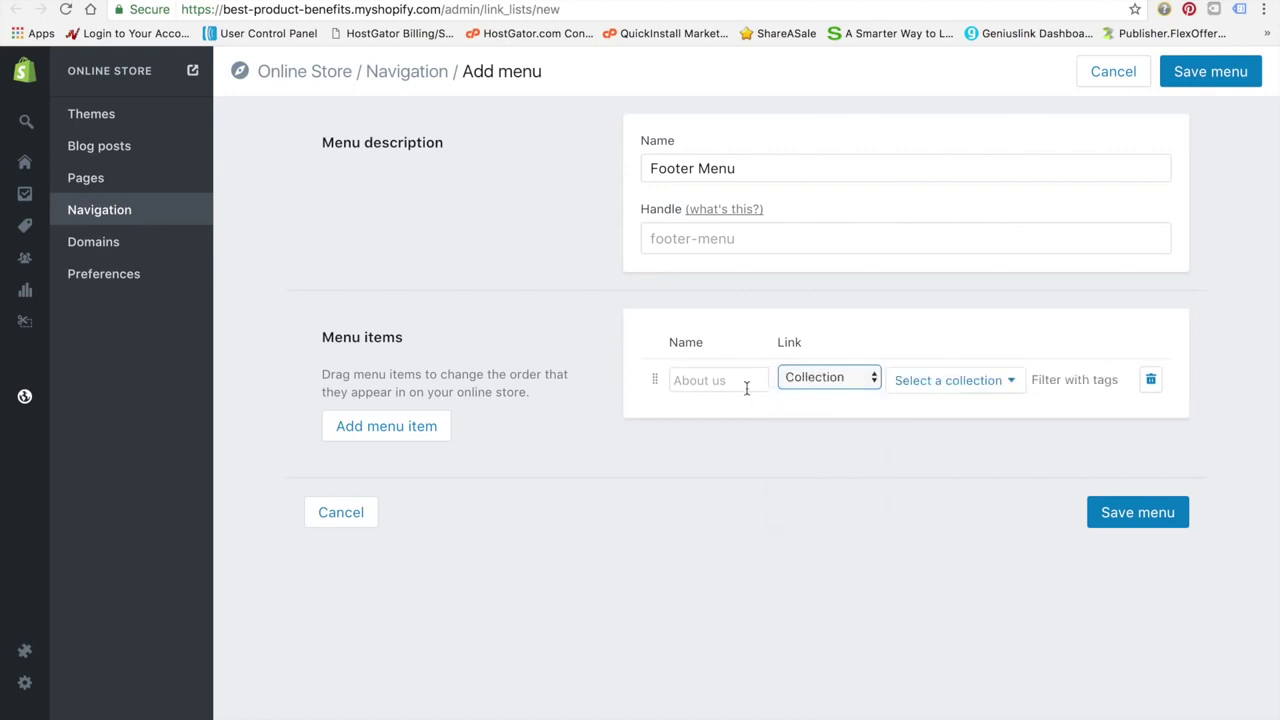
left_click(1012, 384)
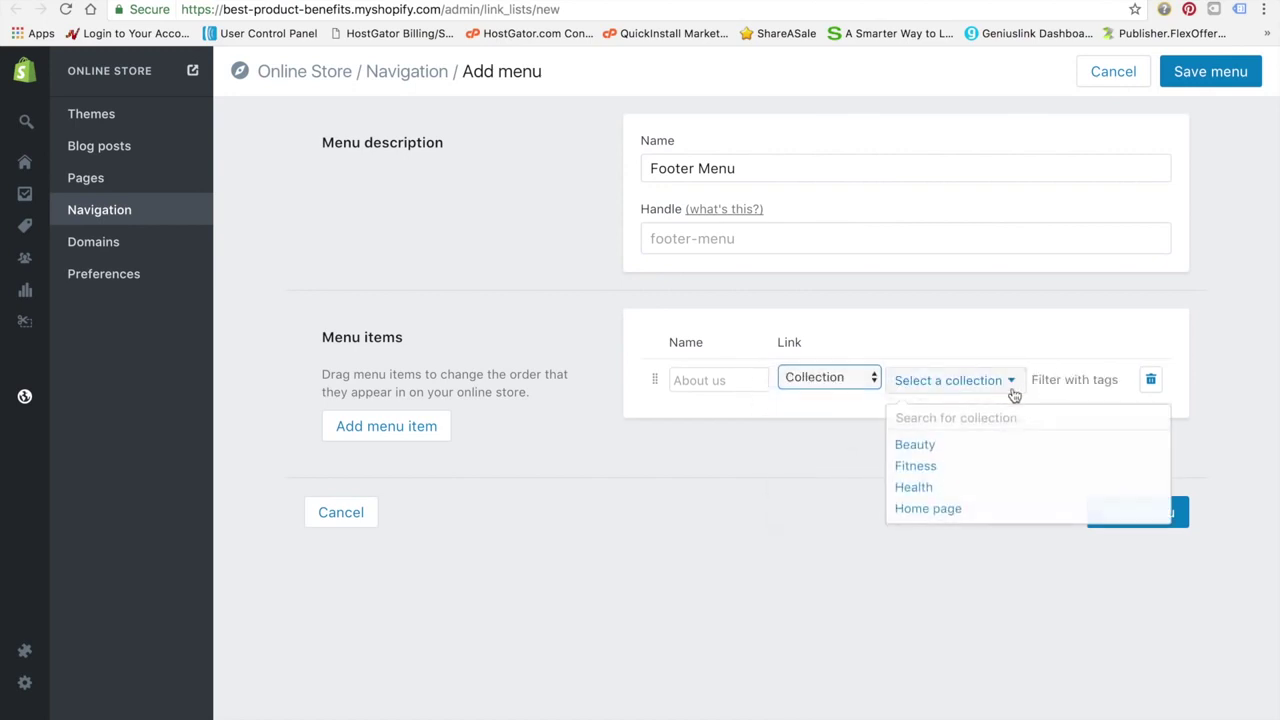
left_click(962, 447)
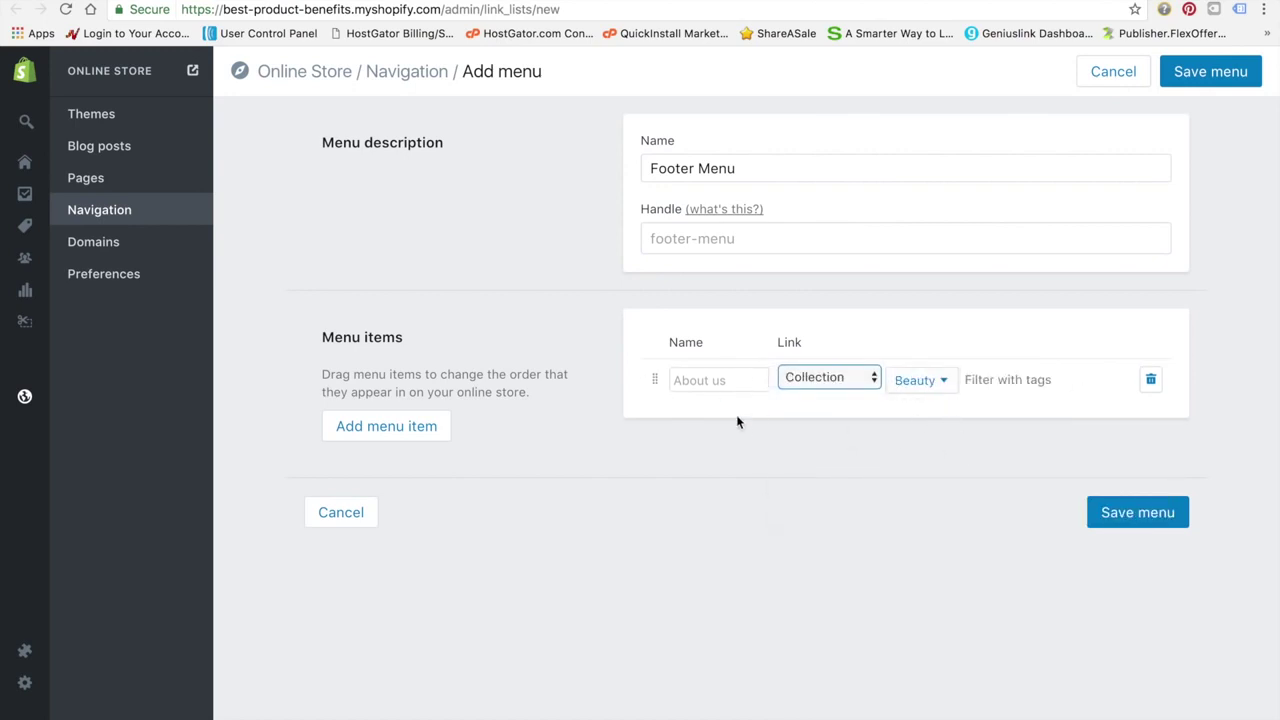
Add menu items linking to the Health and Fitness collections
left_click(405, 435)
left_click(857, 425)
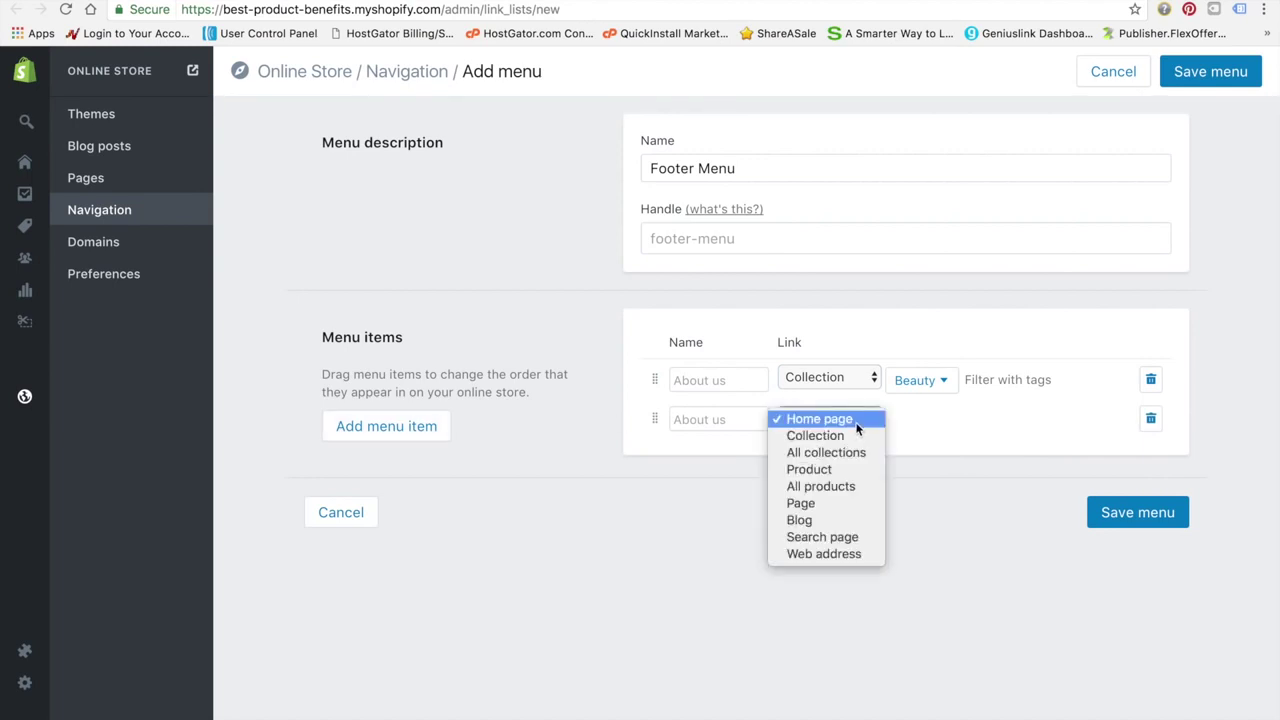
left_click(846, 437)
left_click(976, 428)
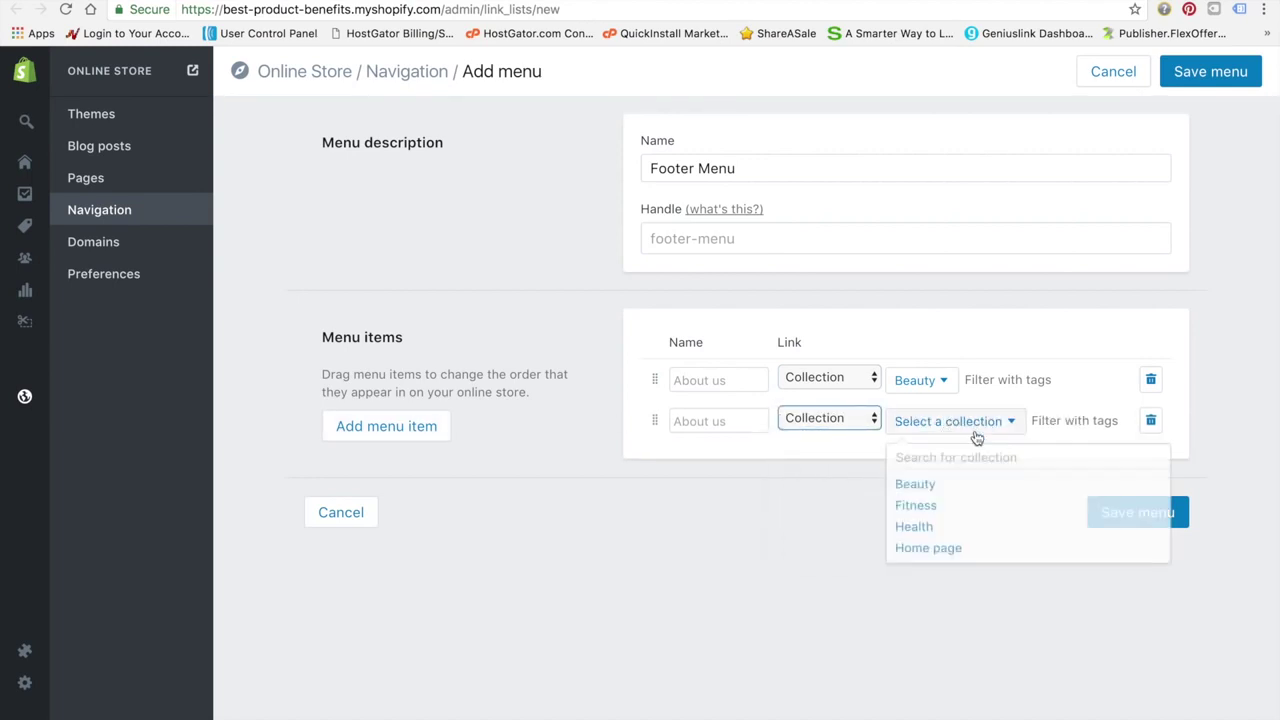
left_click(929, 524)
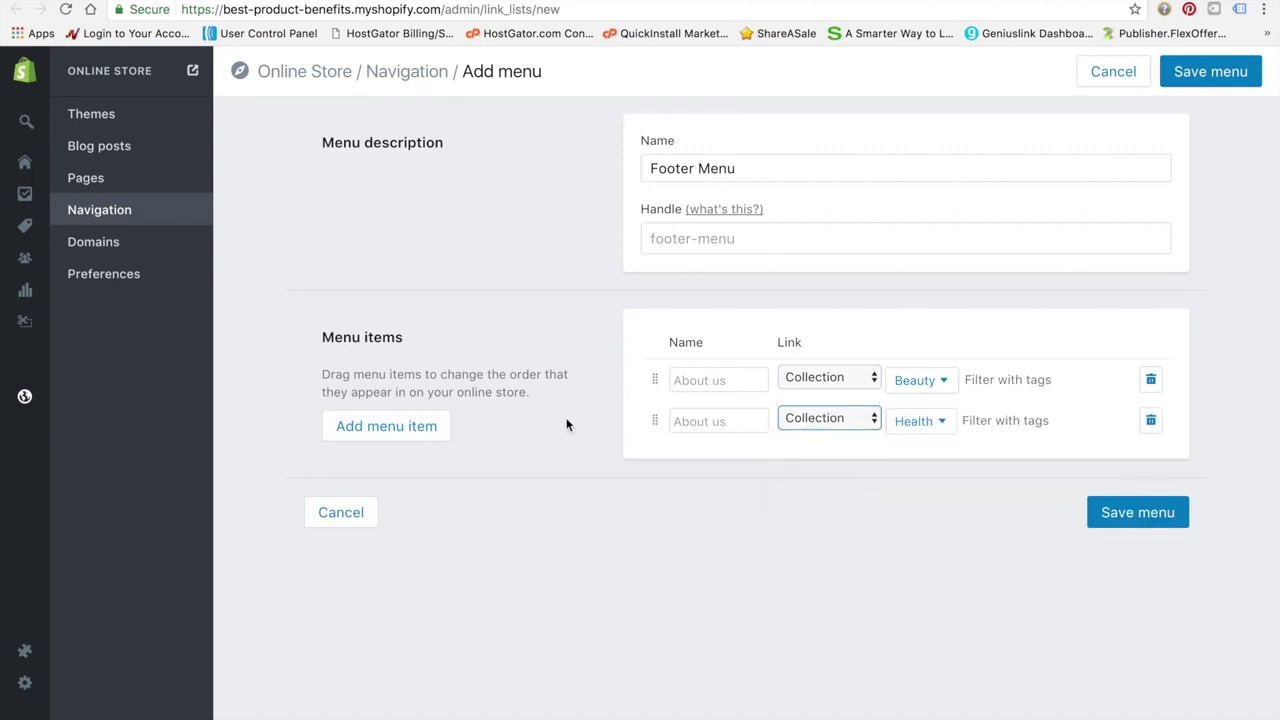
left_click(417, 432)
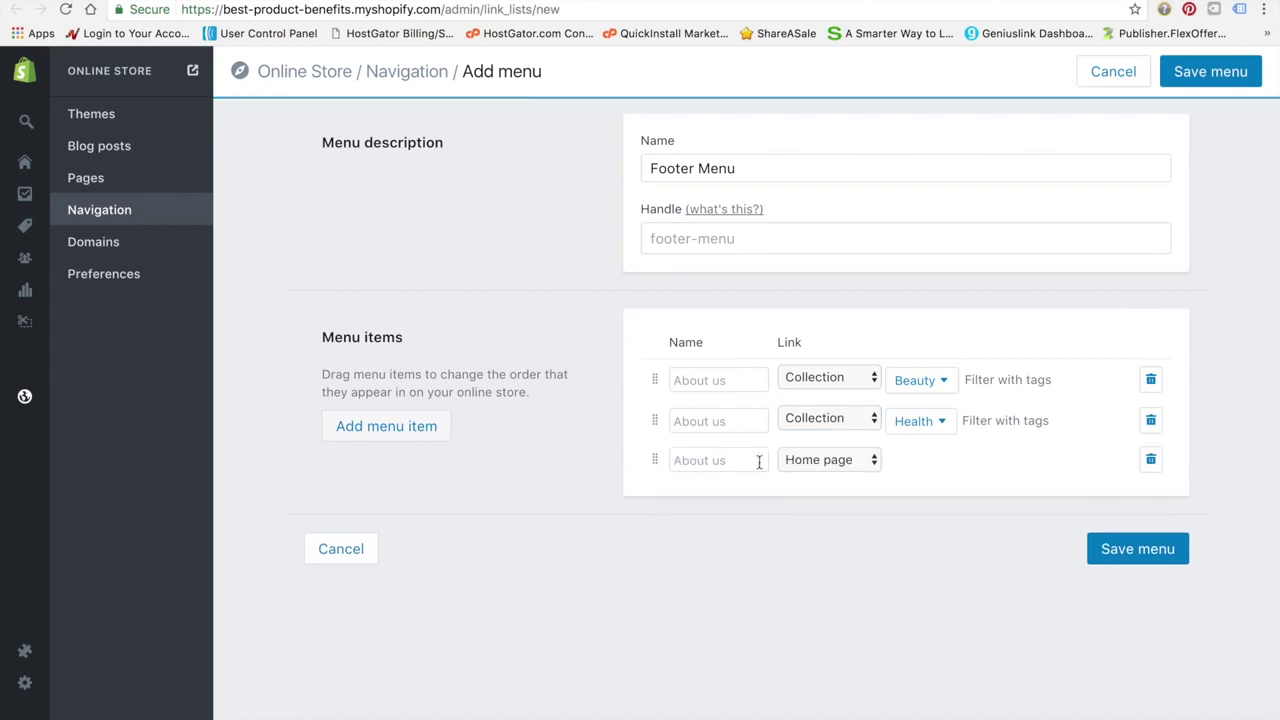
left_click(860, 466)
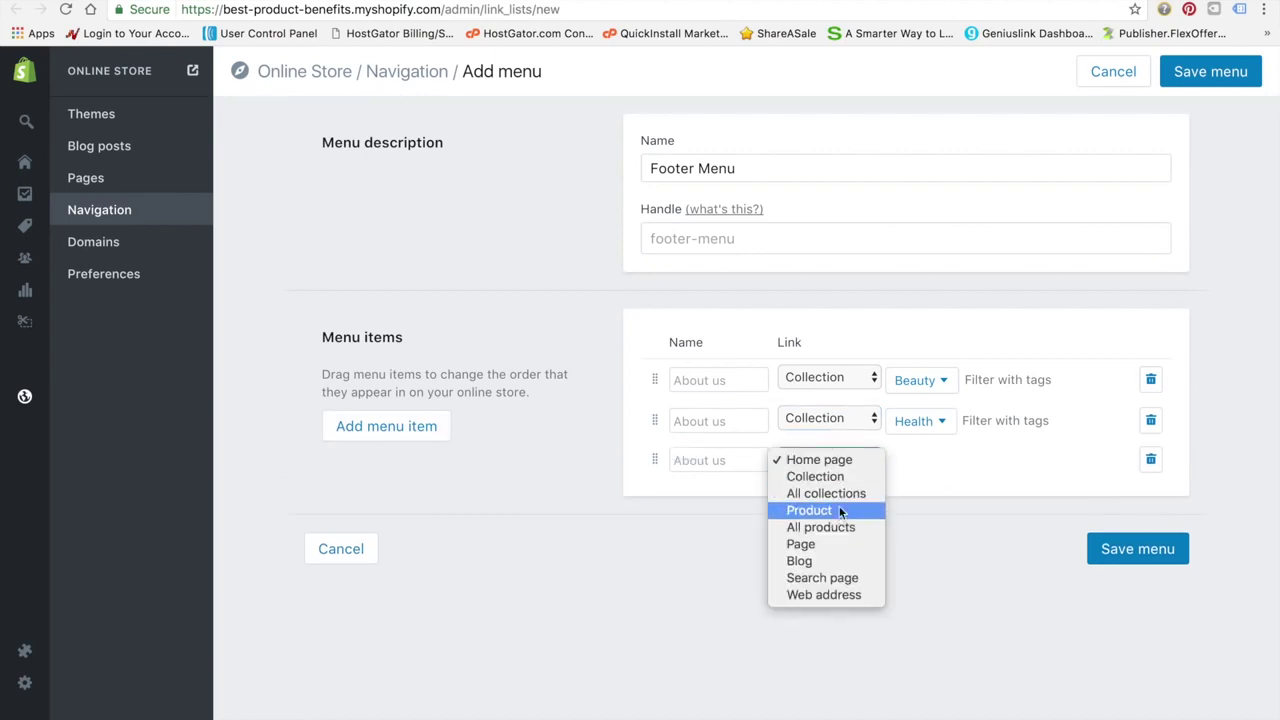
left_click(825, 476)
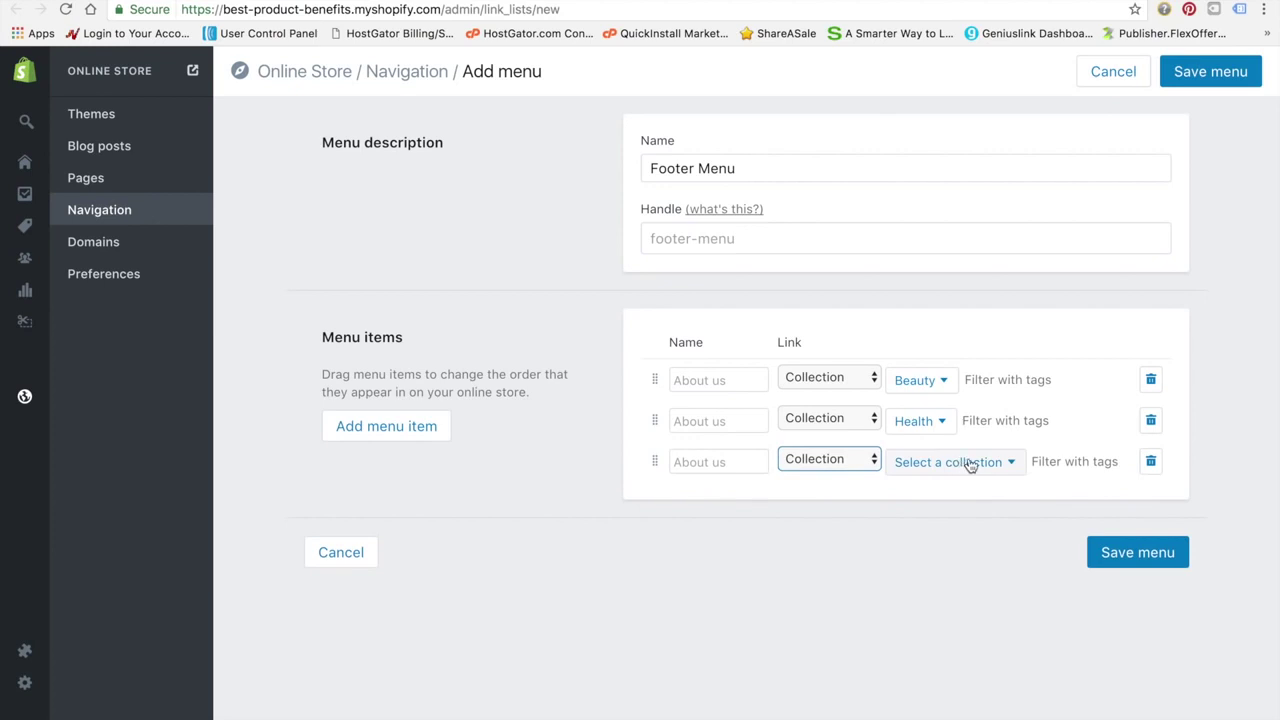
left_click(970, 466)
left_click(930, 546)
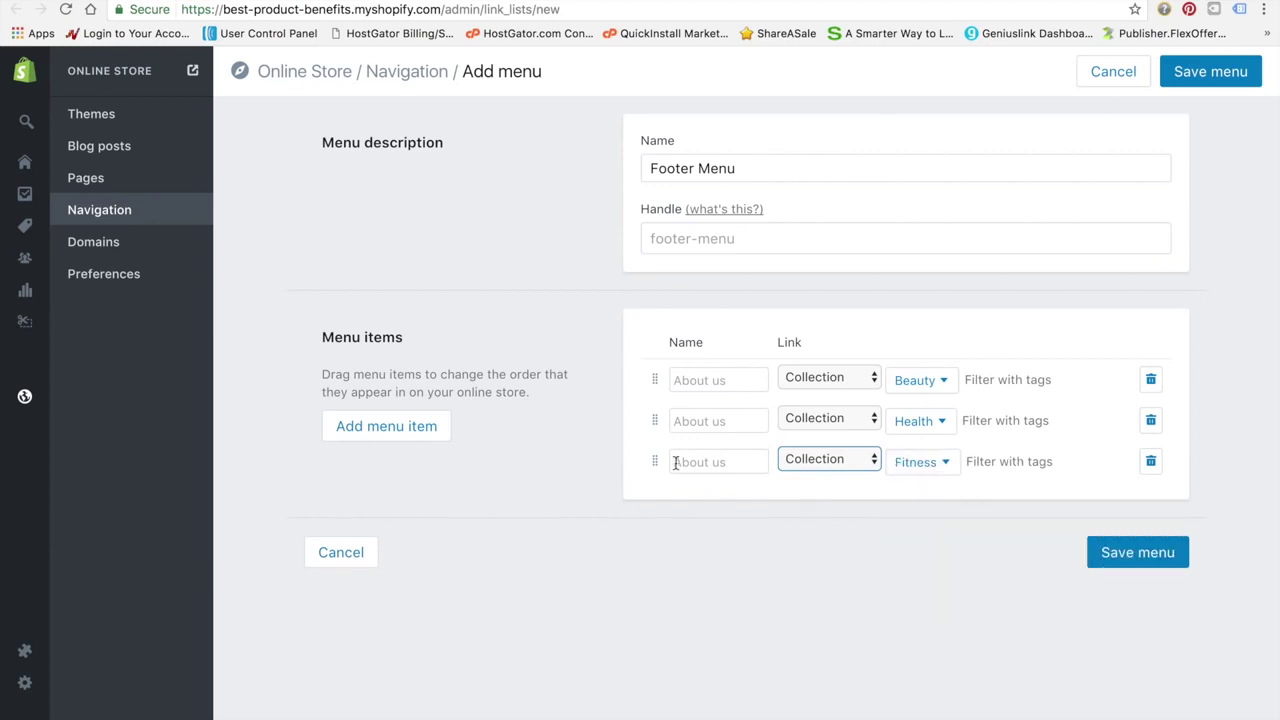
Add a home page item, move it to the top, and save the Footer Menu
left_click(440, 430)
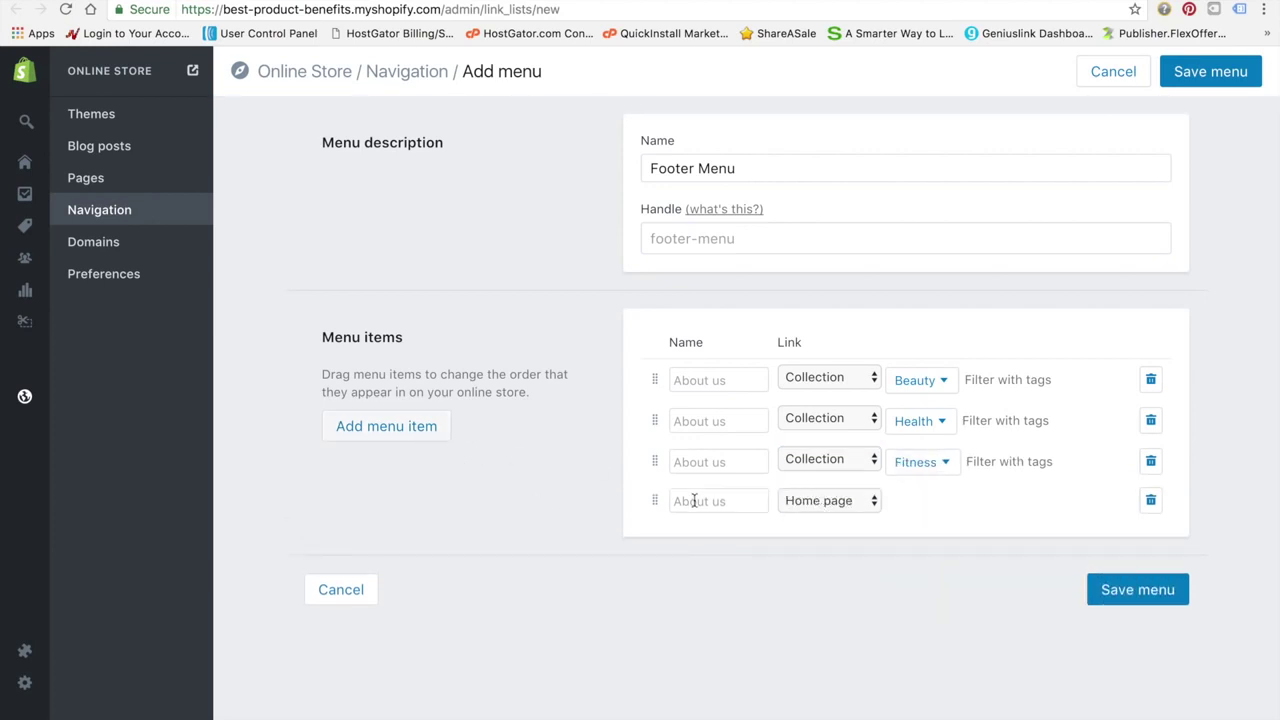
left_click_drag(655, 500, 655, 378)
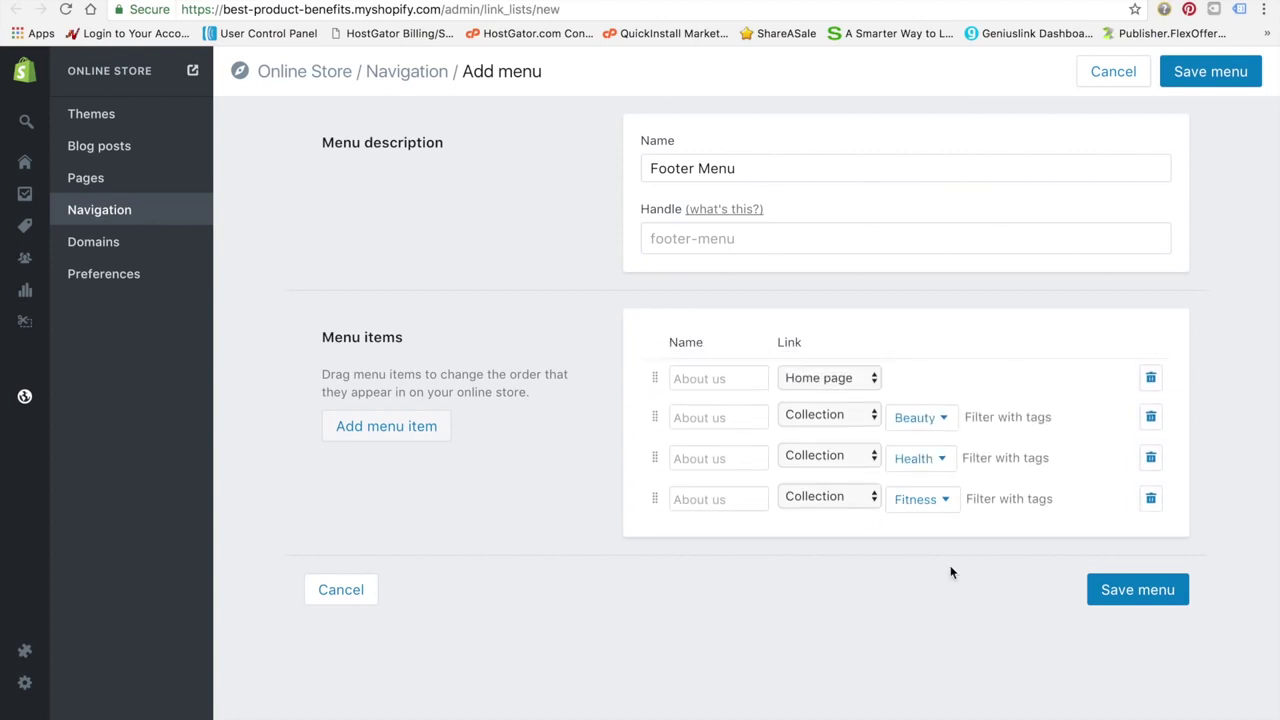
left_click(1136, 590)
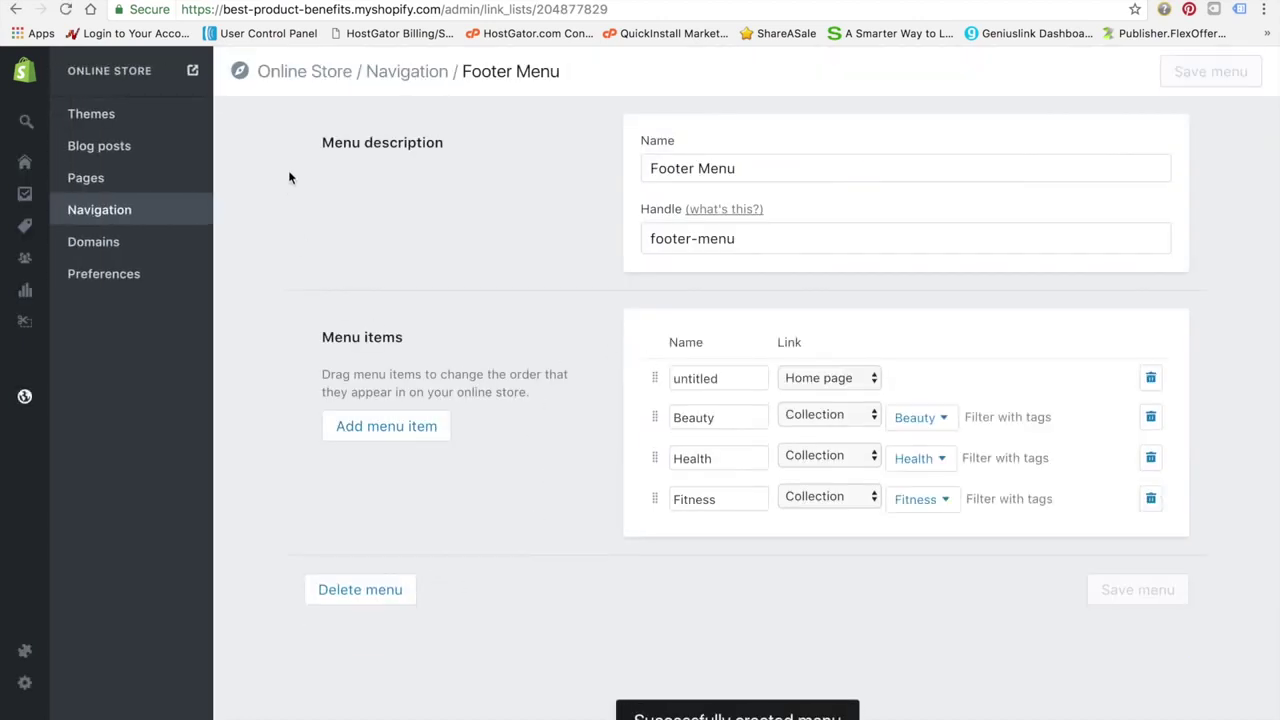
Reload the theme editor so the new Footer Menu is available
key("ctrl+shift+Tab")
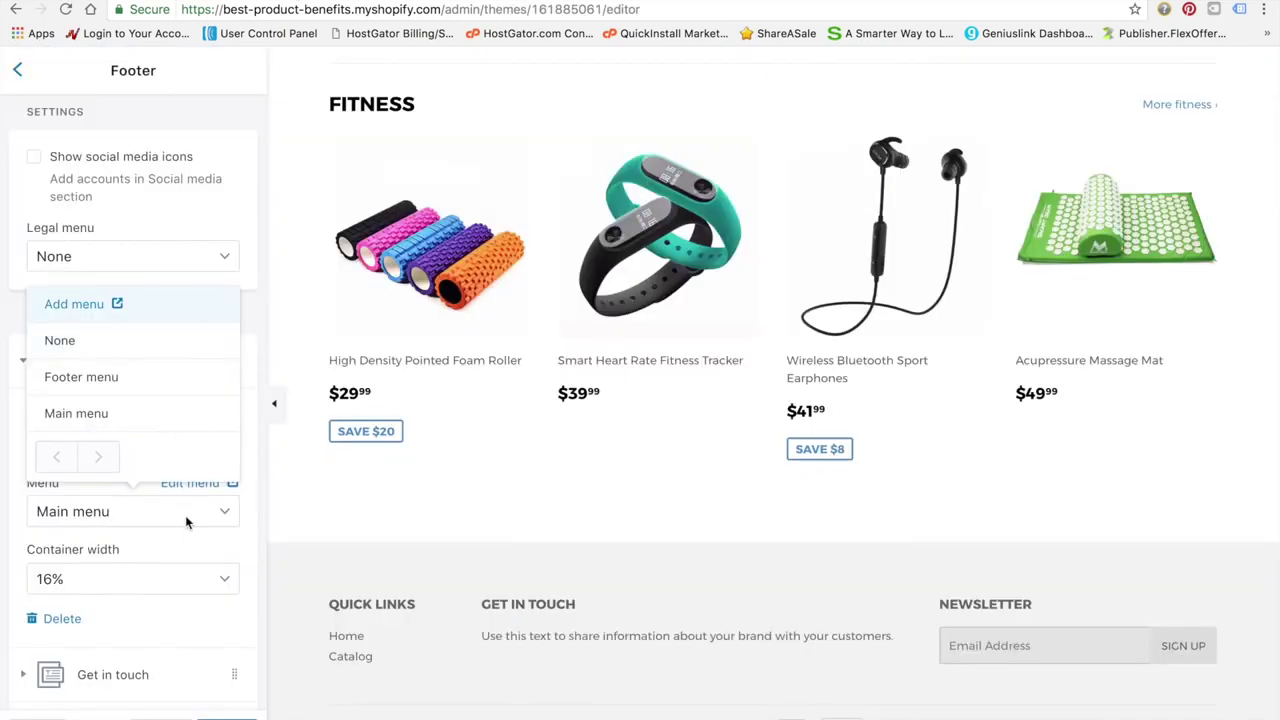
left_click(65, 9)
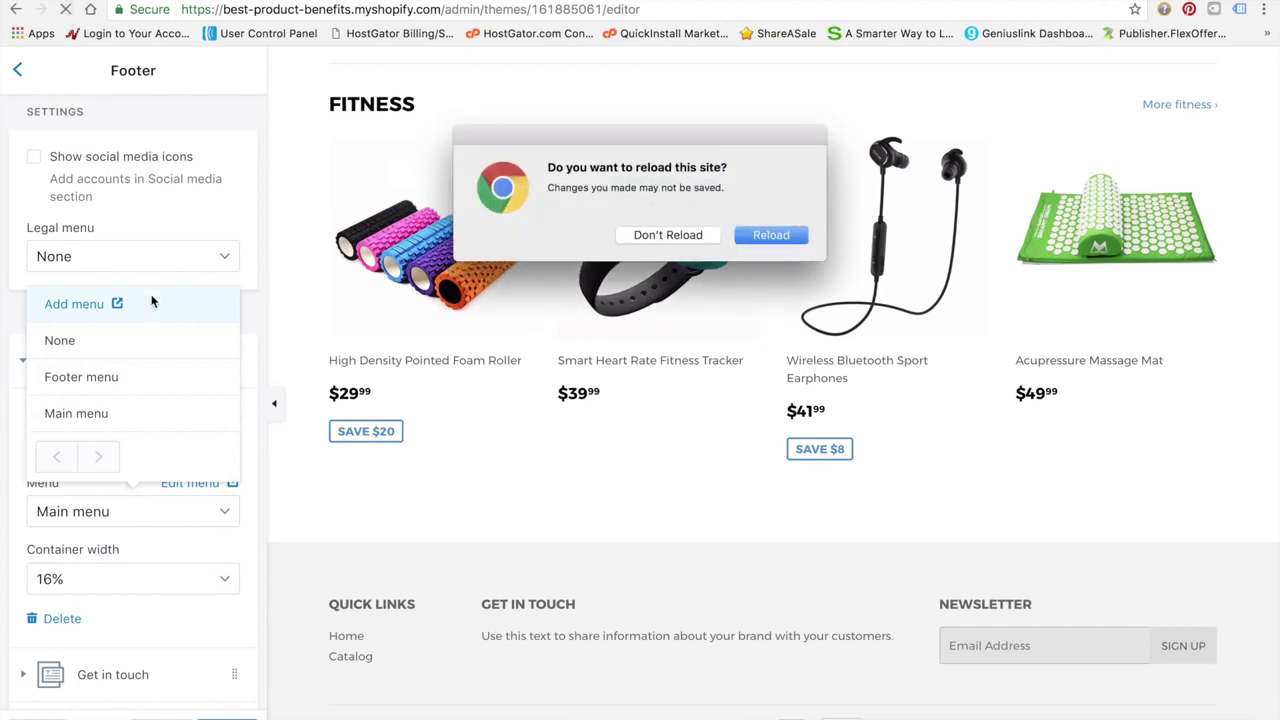
left_click(788, 237)
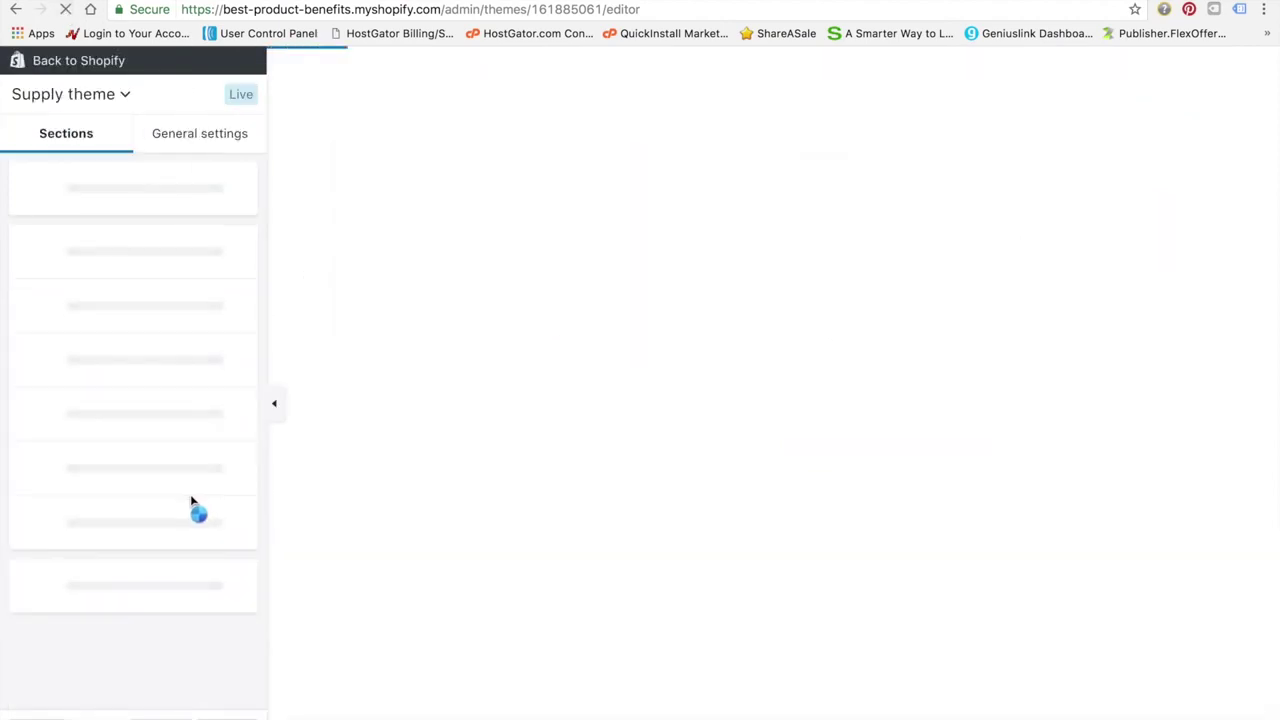
Set the footer's Quick links block menu to Footer Menu
scroll(317, 502, "down", 10)
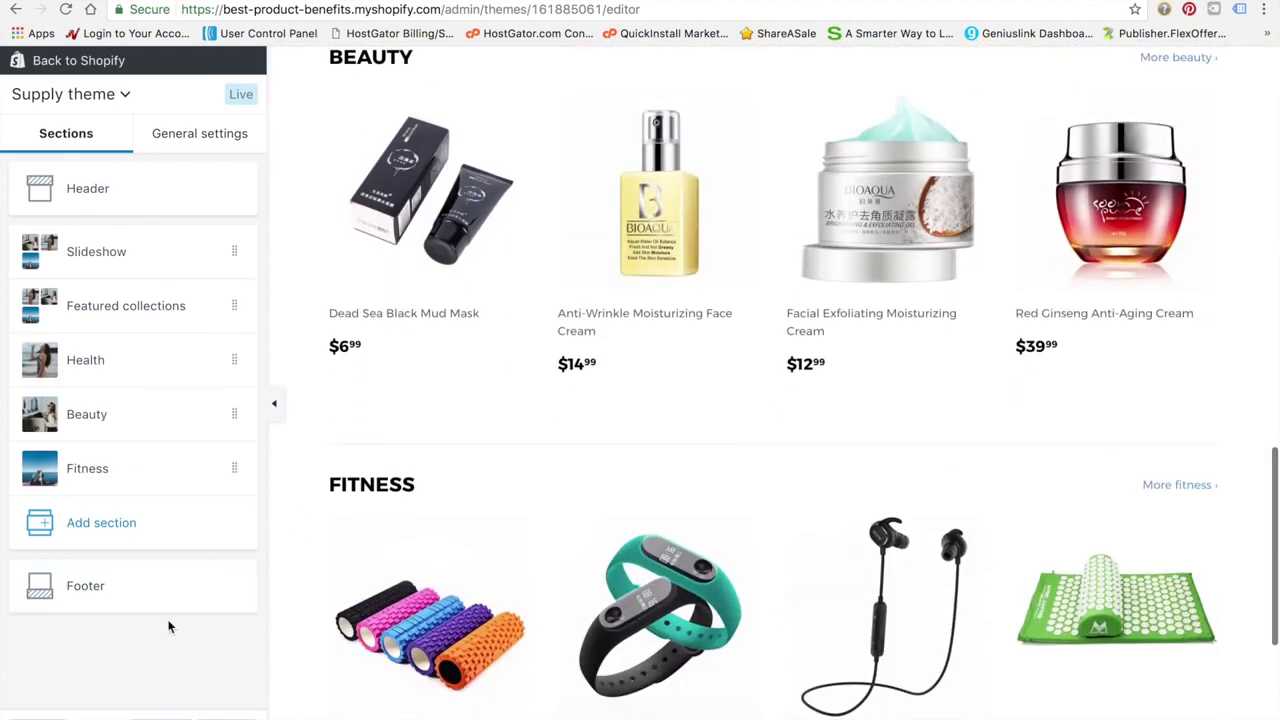
left_click(150, 599)
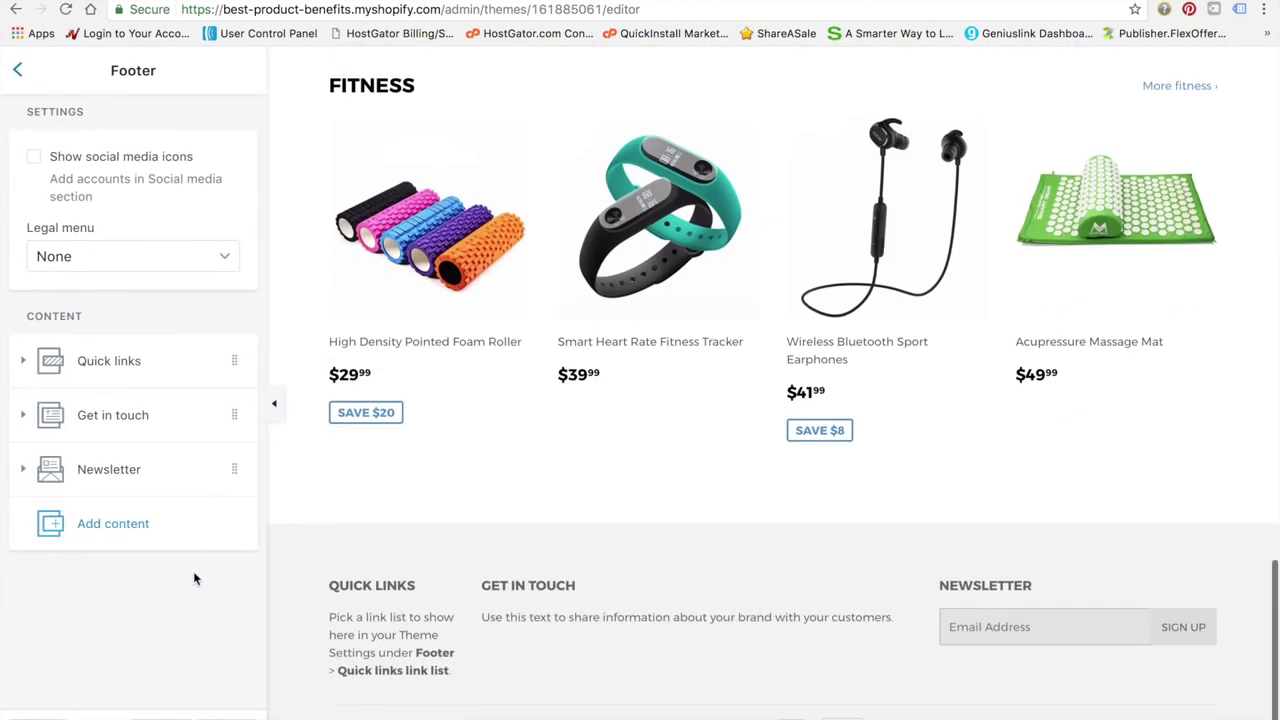
left_click(178, 368)
left_click(161, 507)
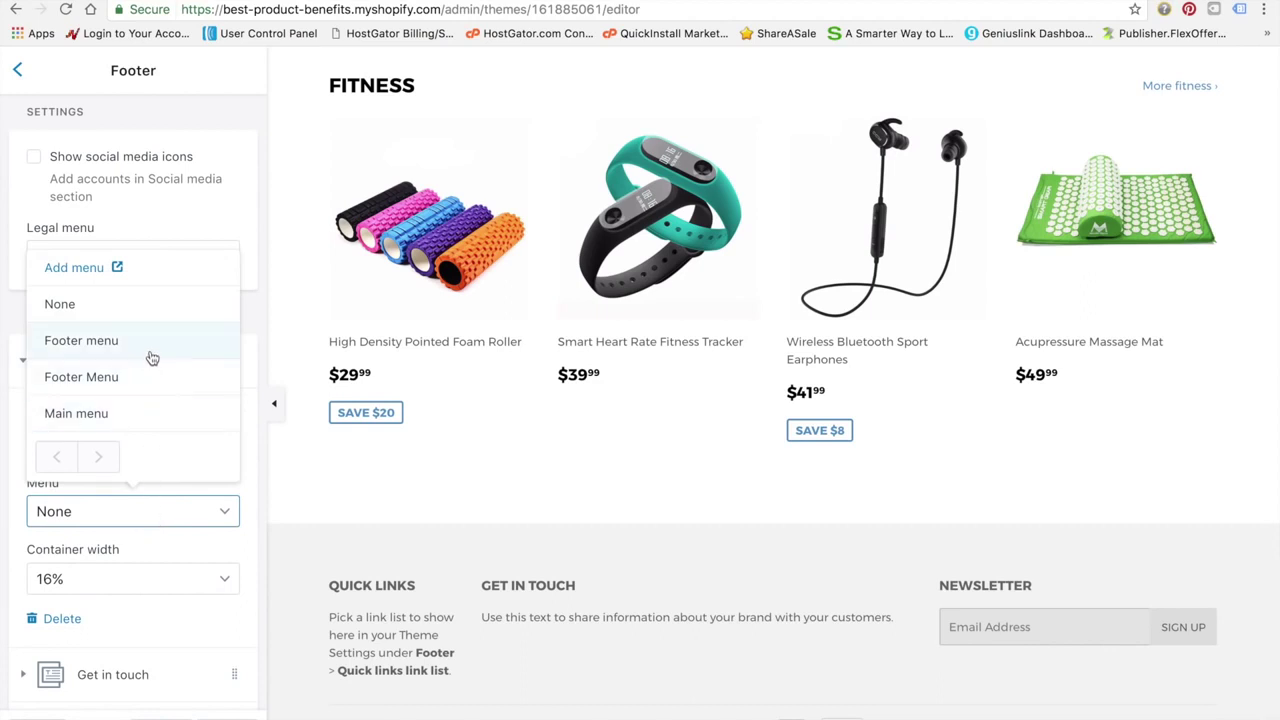
left_click(151, 342)
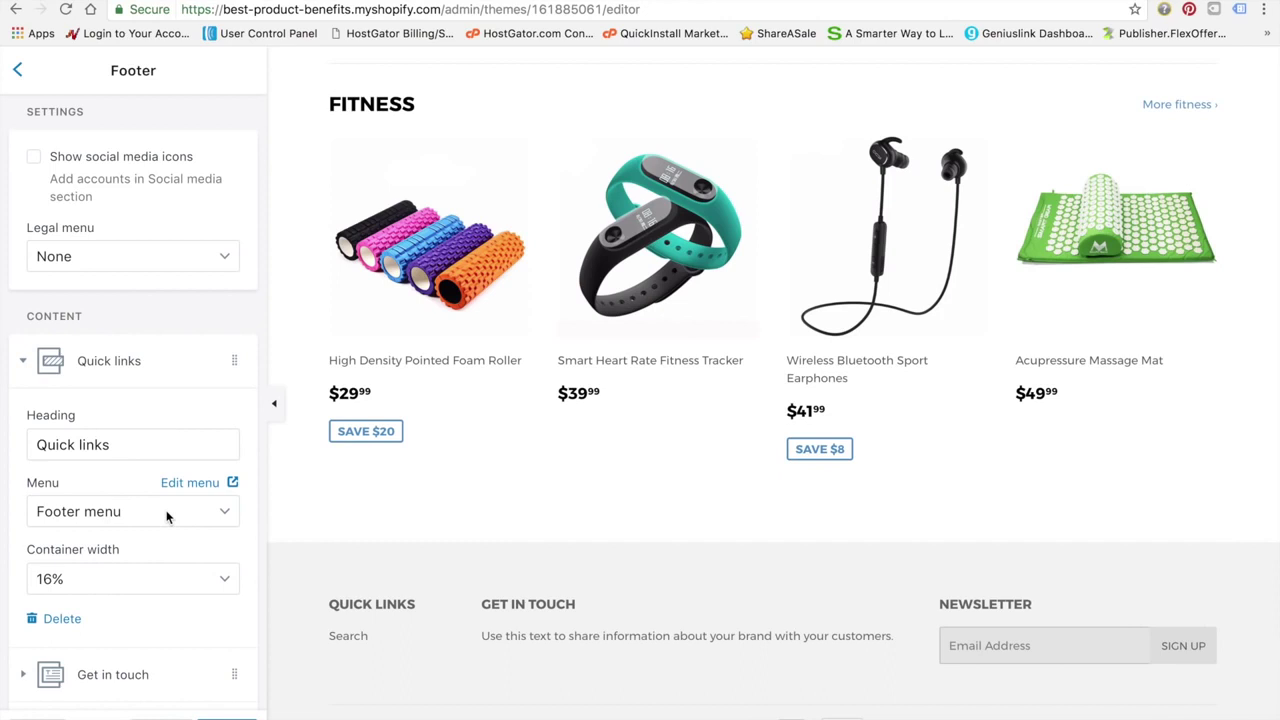
left_click(166, 516)
left_click(146, 374)
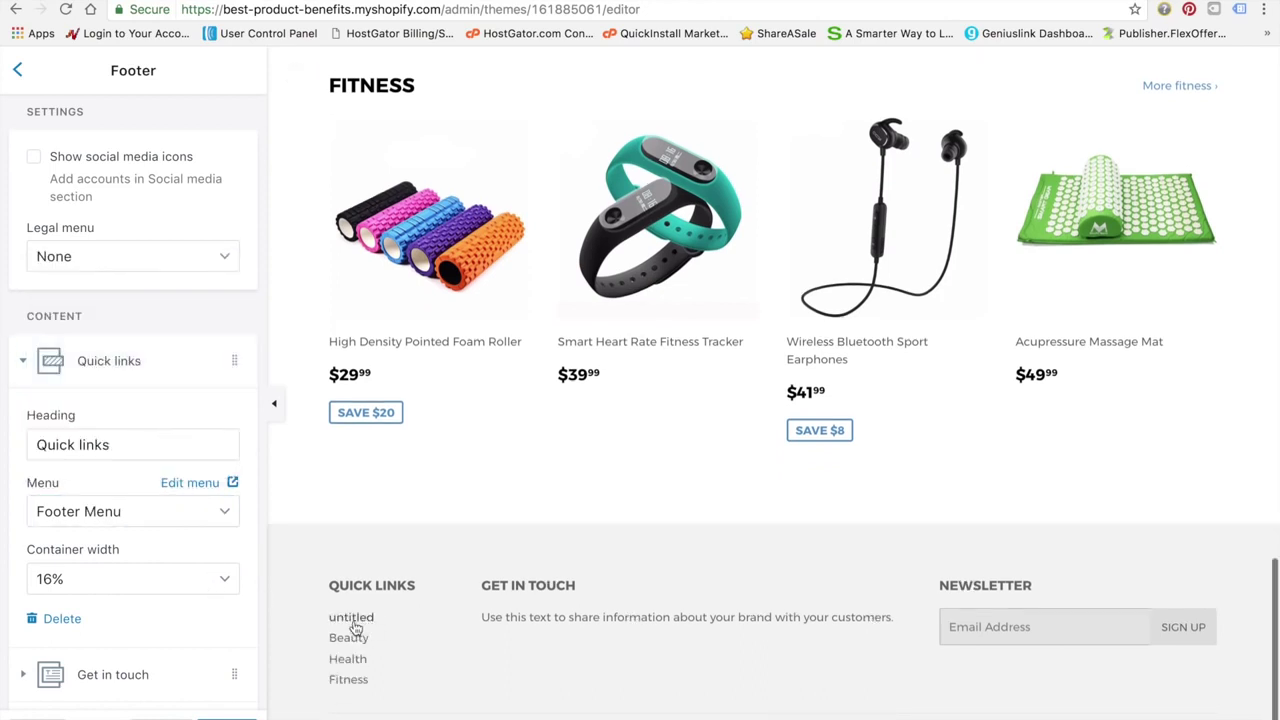
Rename the Footer Menu's 'untitled' item to 'Home' and save the menu
left_click(192, 483)
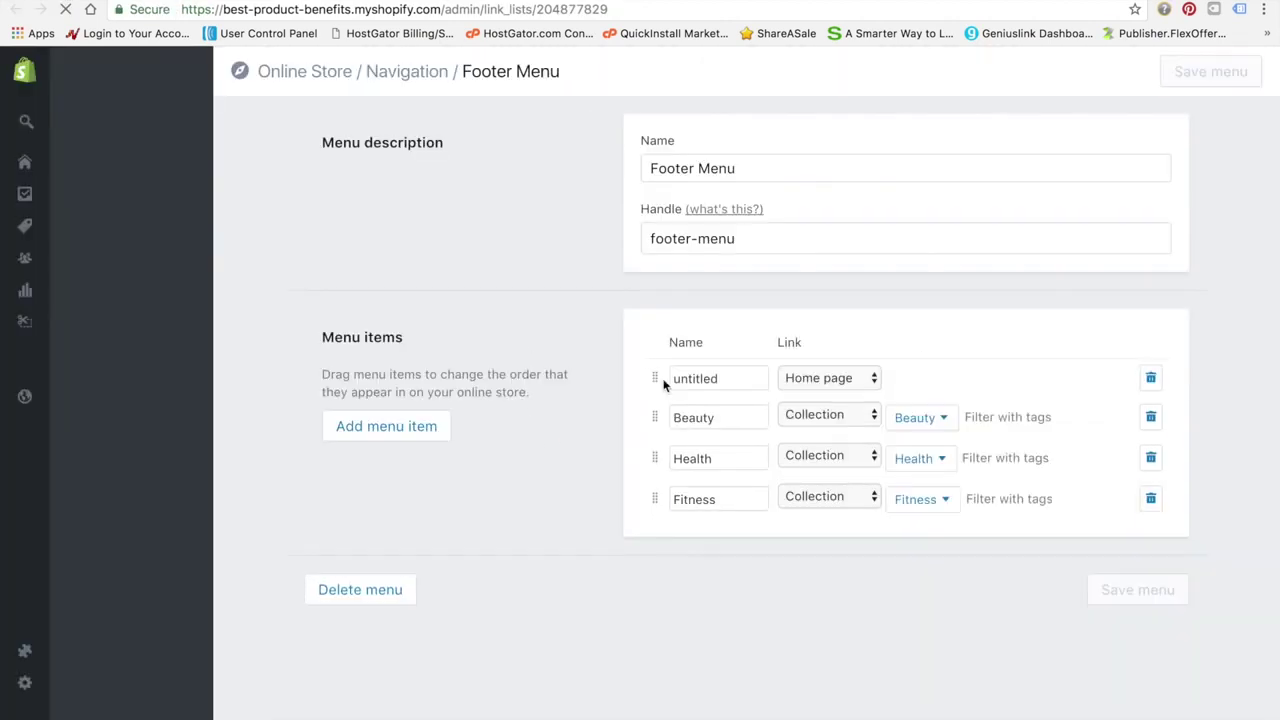
double_click(731, 380)
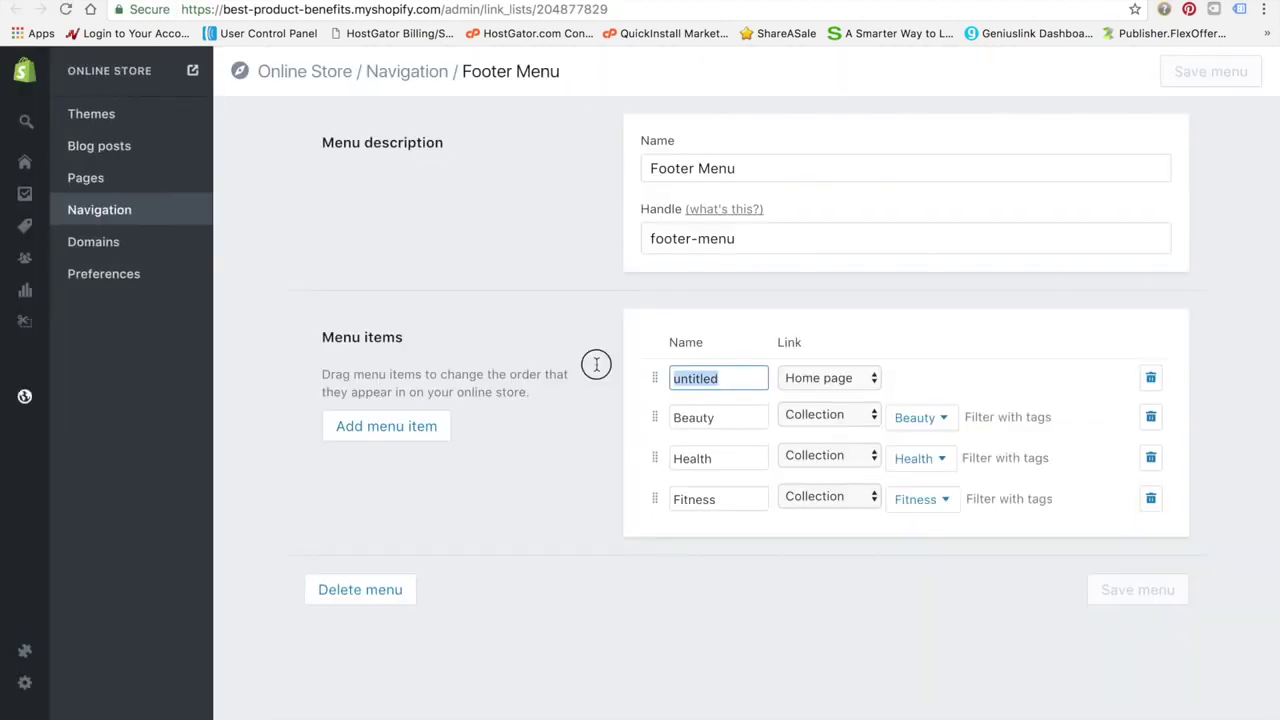
type("Home")
left_click(1163, 591)
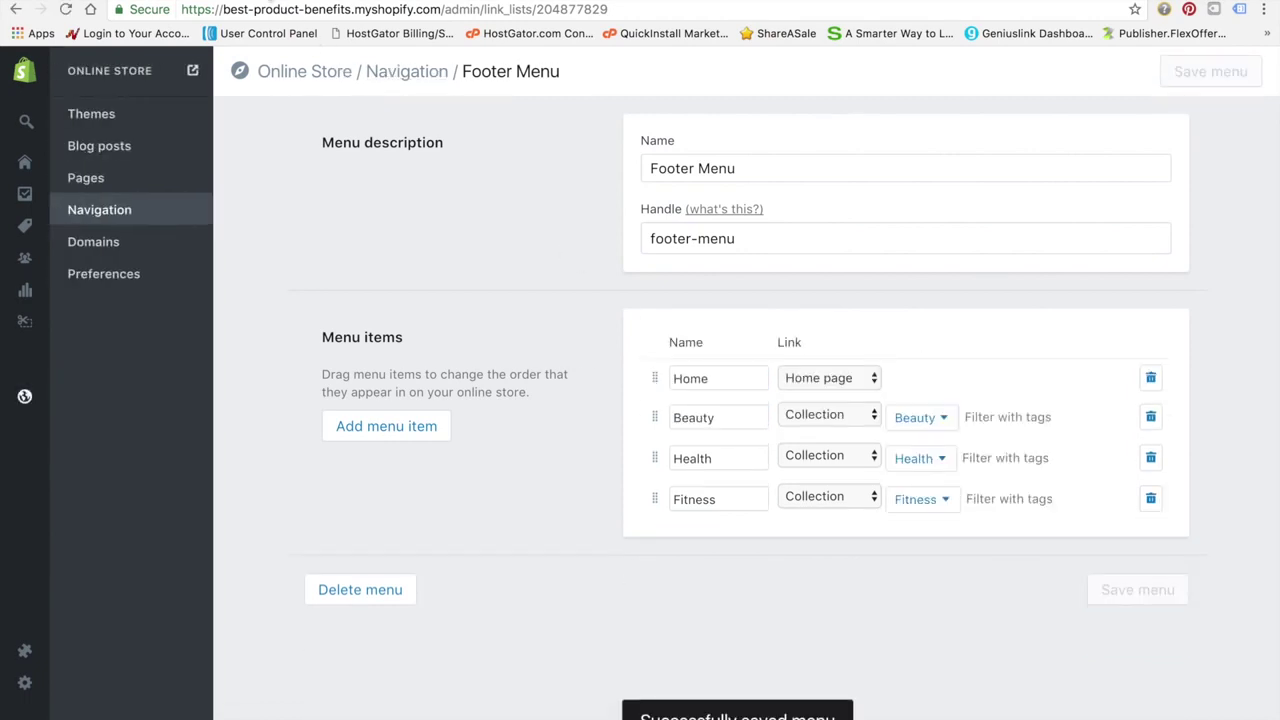
Back in the theme editor, expand Get in touch and select its placeholder text
left_click(258, 1)
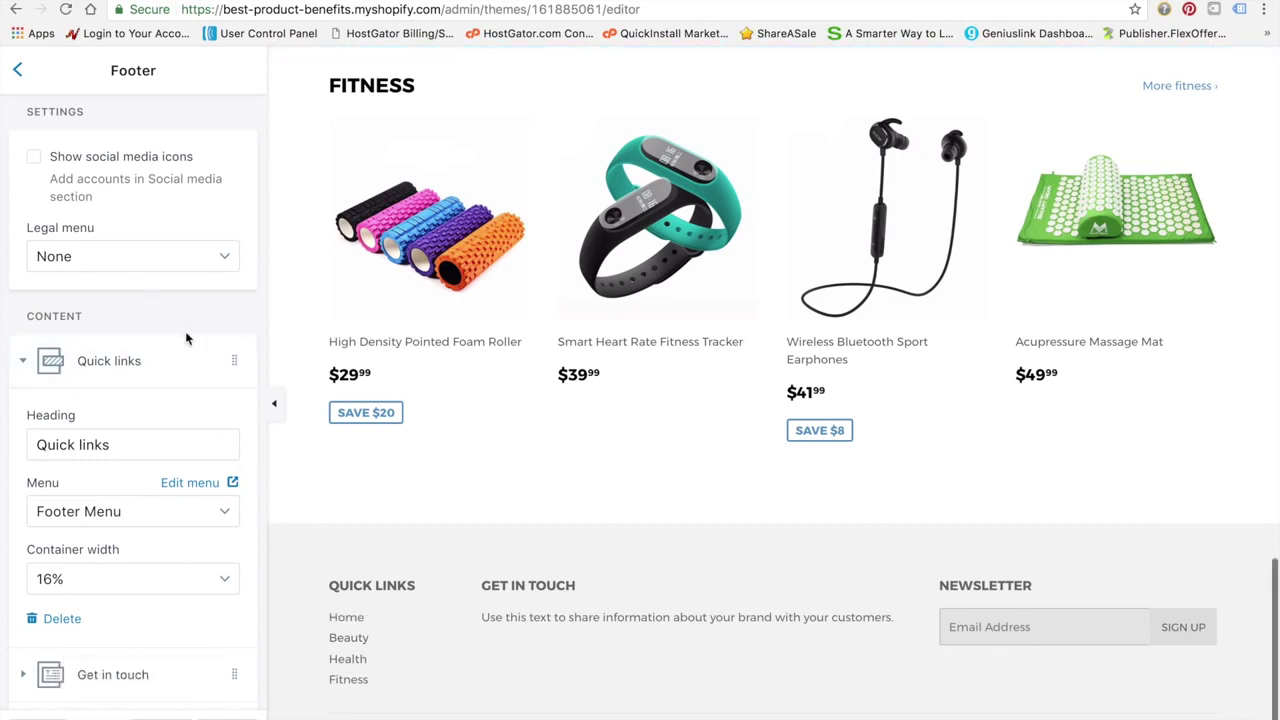
scroll(403, 585, "down", 1)
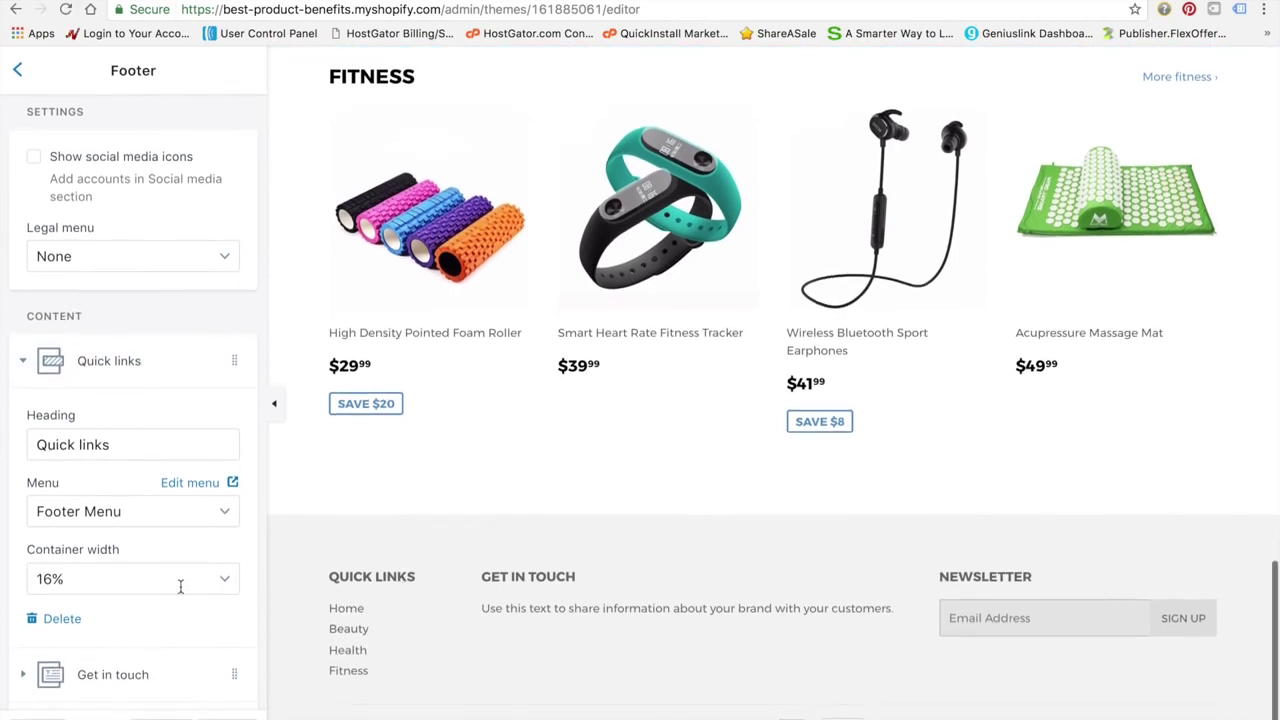
scroll(200, 555, "down", 2)
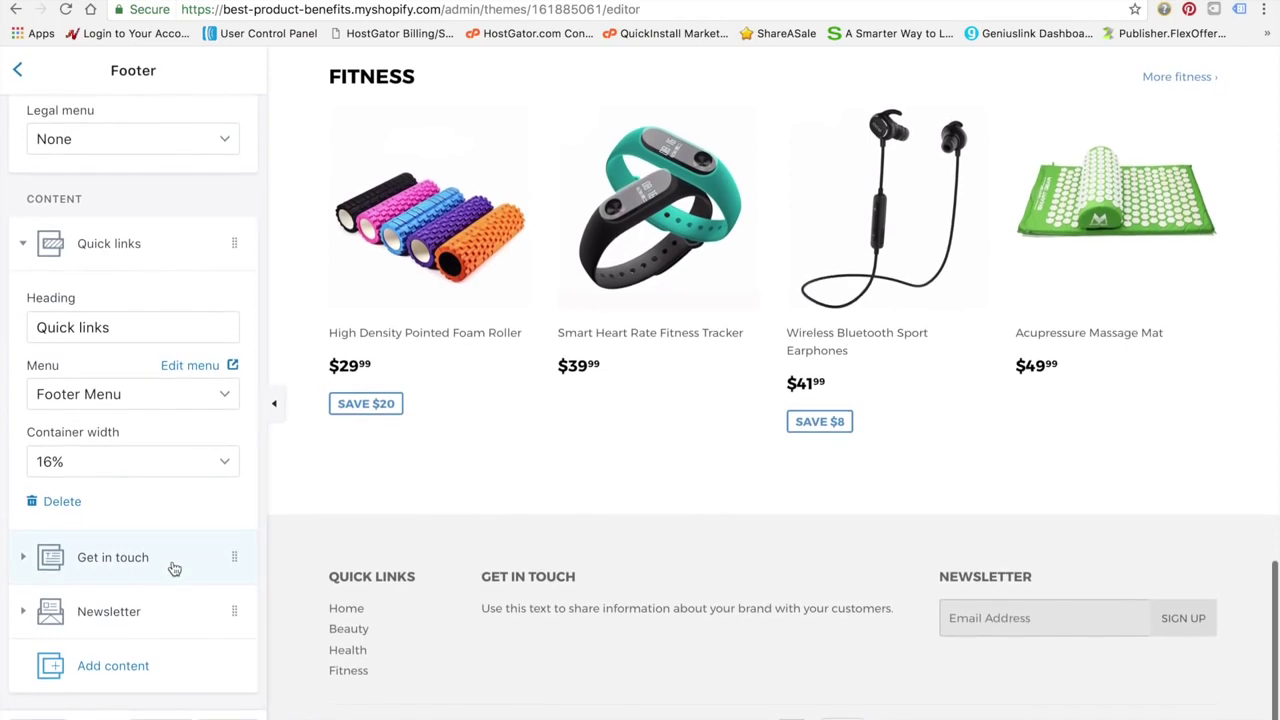
left_click(174, 562)
left_click_drag(219, 524, 23, 432)
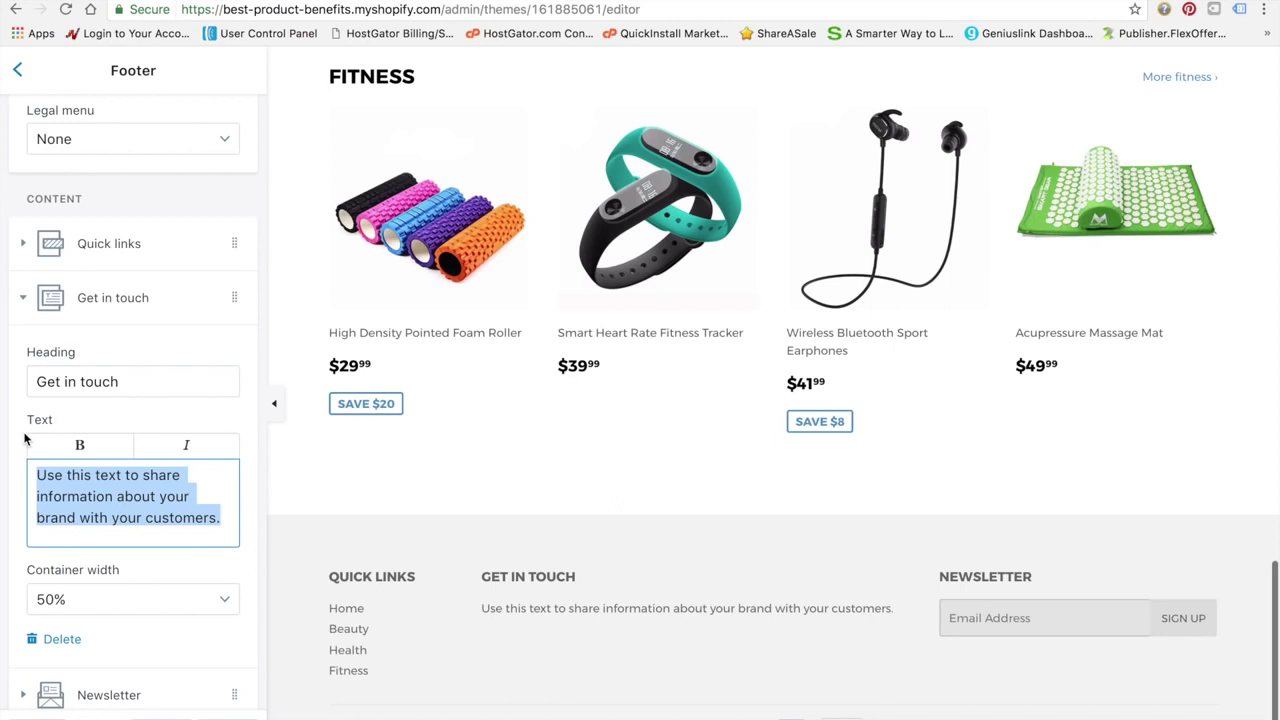
Replace the Get in touch text with 'Sign up to our newsletter to stay up to date on the latest products and deals!'
type("Sign up for all the latest")
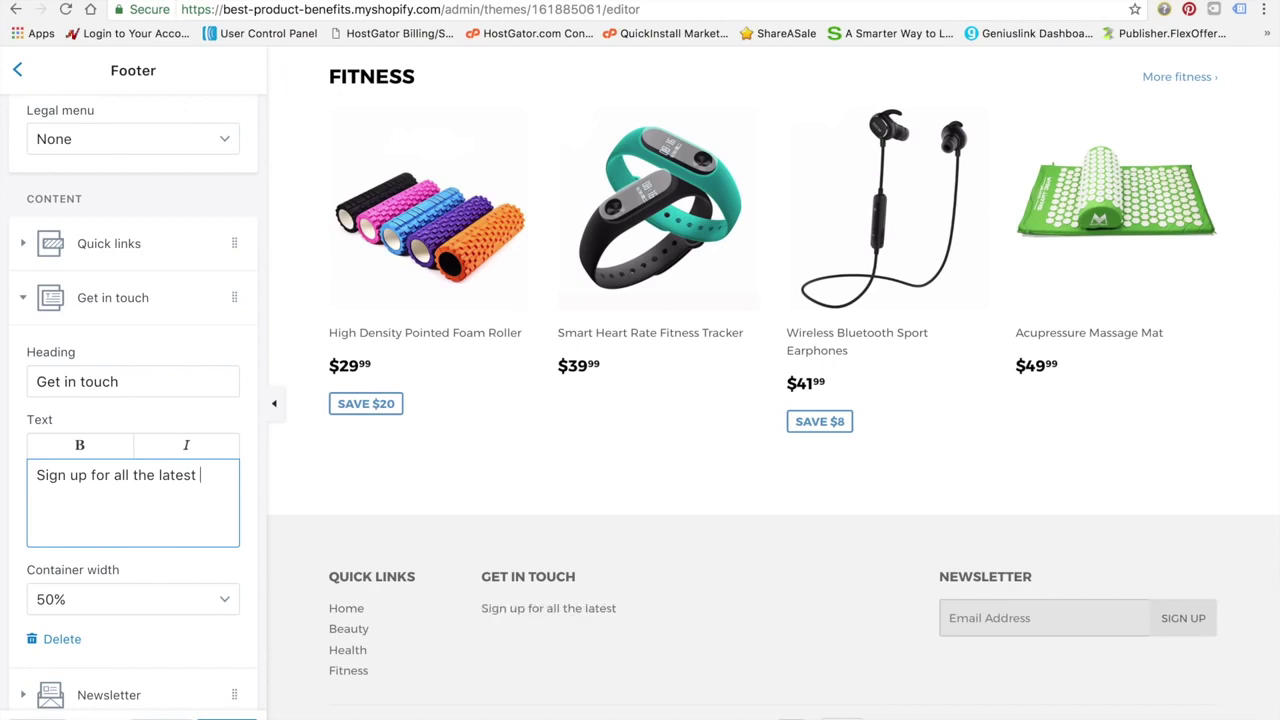
type(" news on")
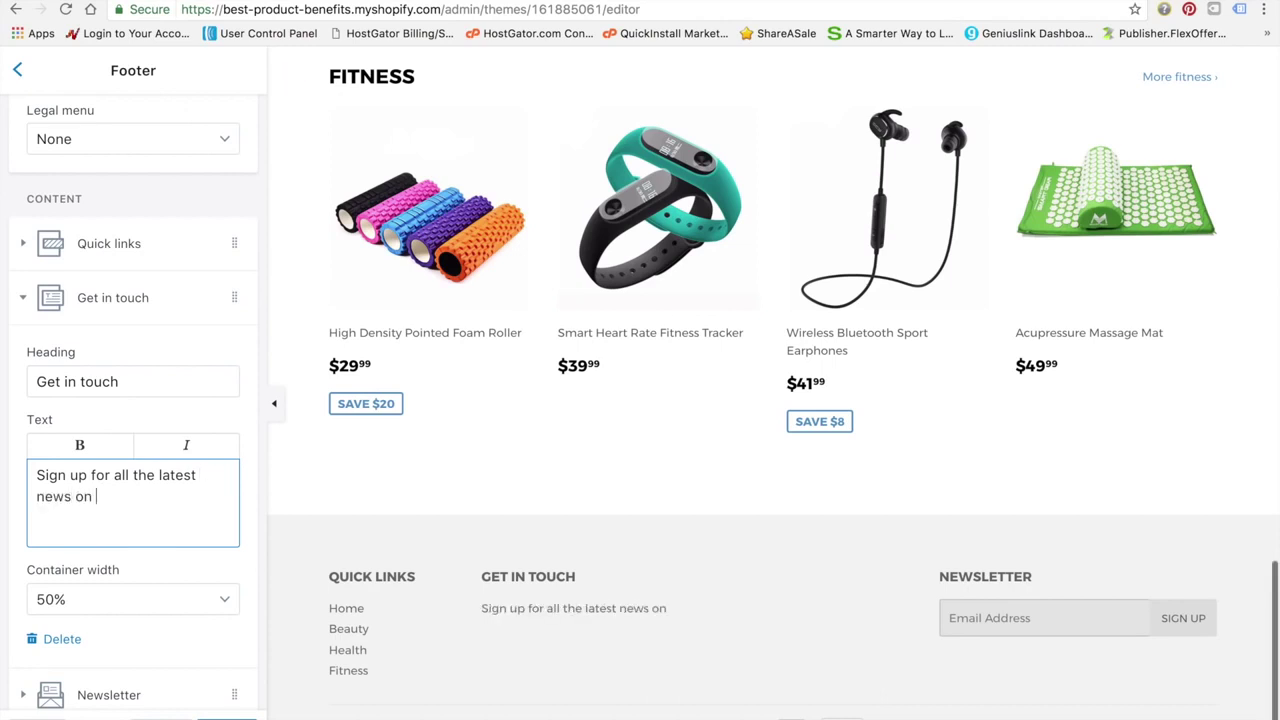
key("BackSpace")
key("BackSpace")
key("BackSpace")
key("BackSpace")
key("BackSpace")
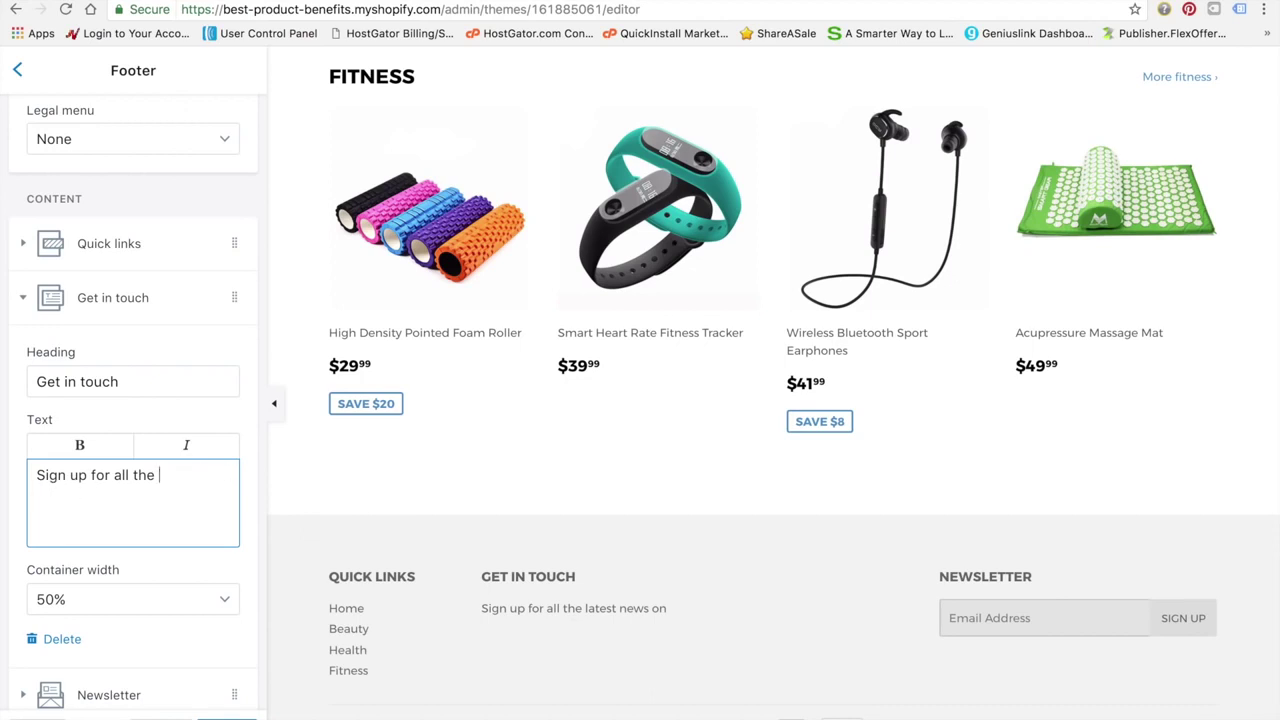
type("best deal")
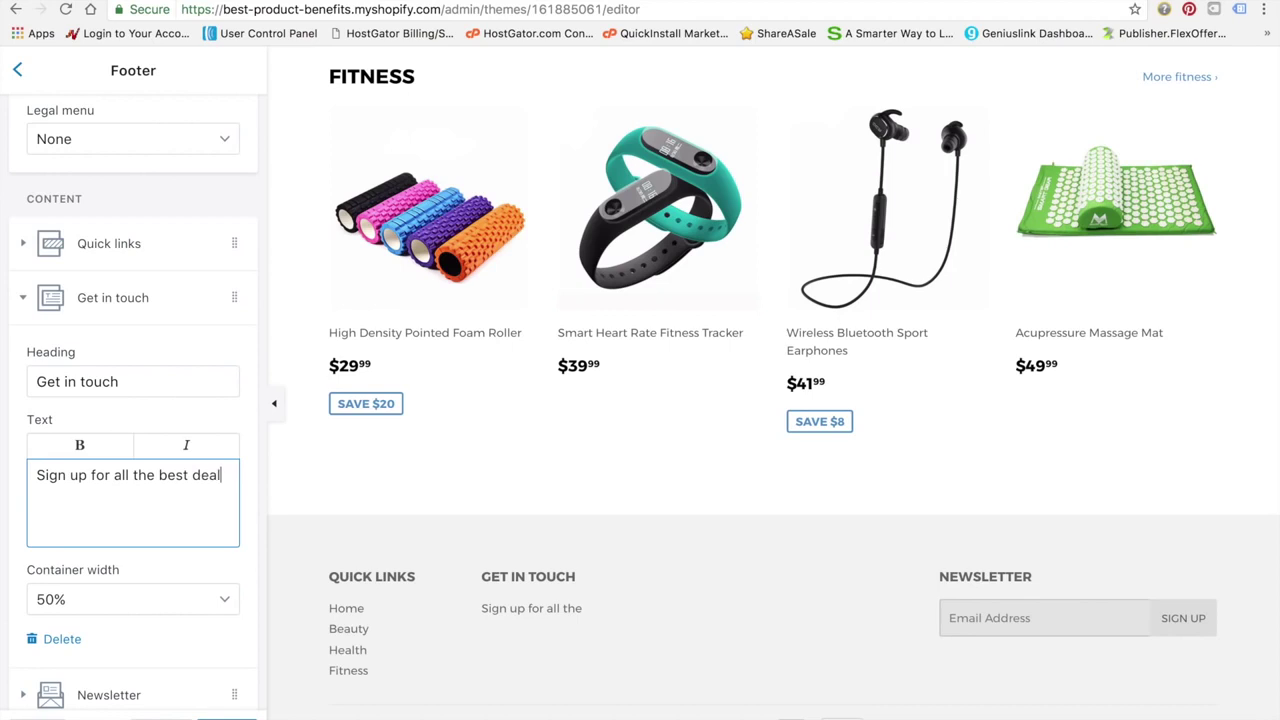
type("s and")
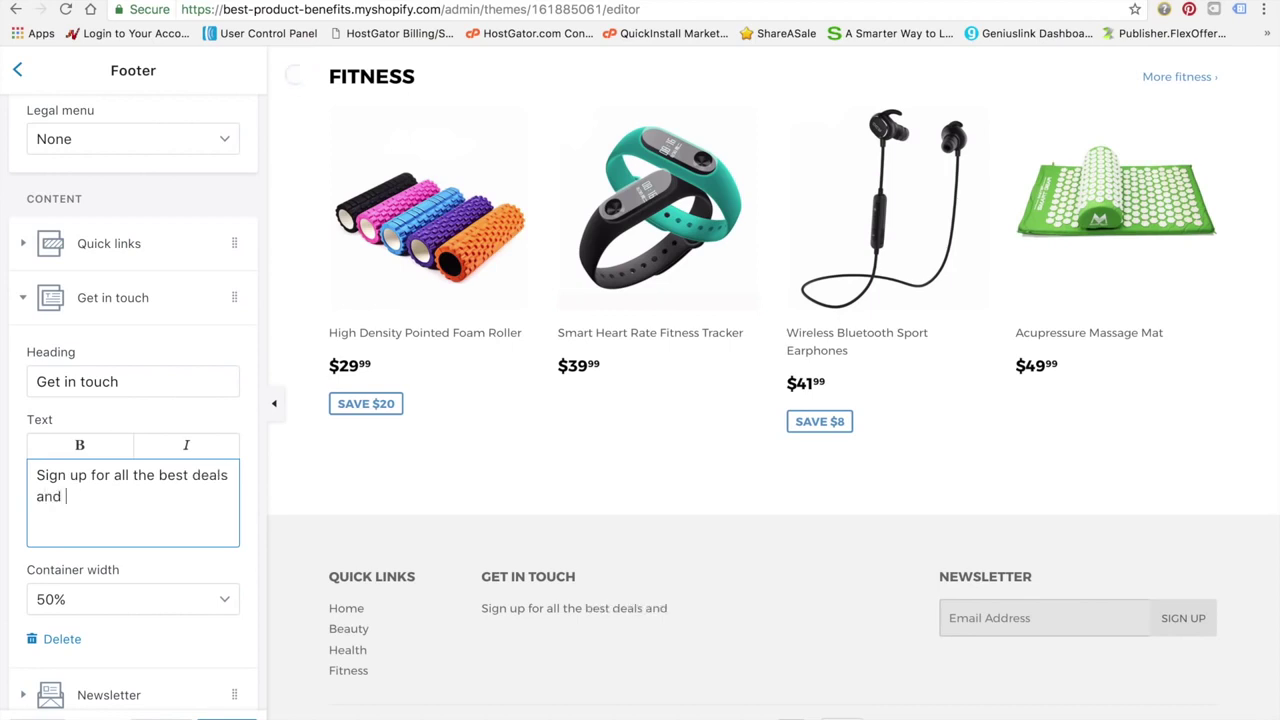
key("BackSpace")
key("BackSpace")
key("BackSpace")
key("BackSpace")
key("BackSpace")
key("BackSpace")
key("BackSpace")
key("BackSpace")
key("BackSpace")
key("BackSpace")
key("BackSpace")
key("BackSpace")
key("BackSpace")
key("BackSpace")
key("BackSpace")
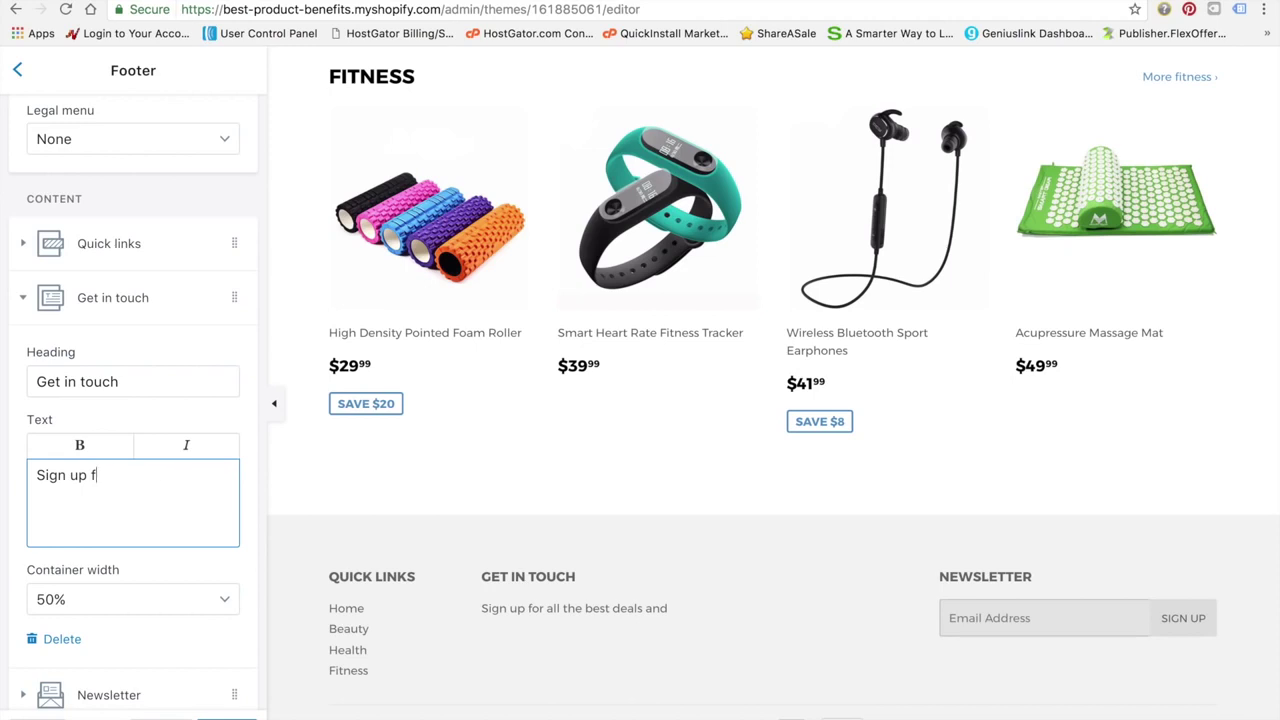
type("to our newsletter to stay up to date on the latest products and")
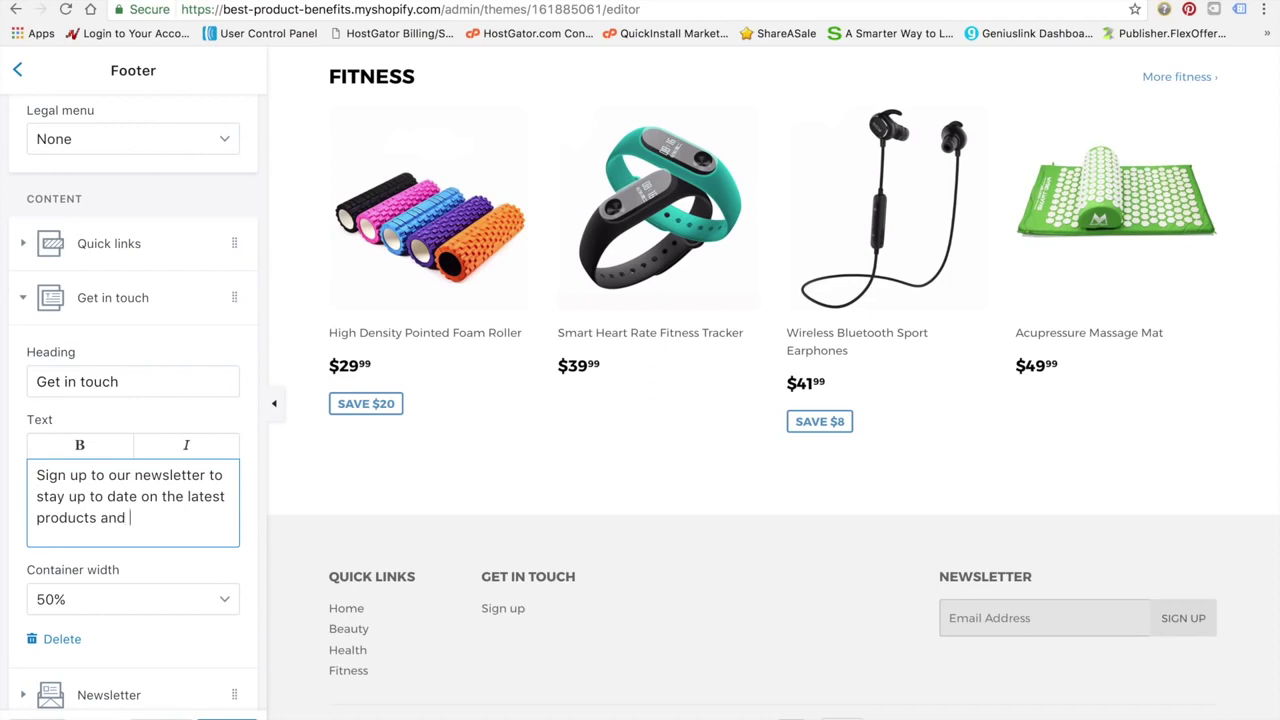
type(" deals!")
Save the footer text change and expand the Newsletter block
scroll(128, 560, "down", 1)
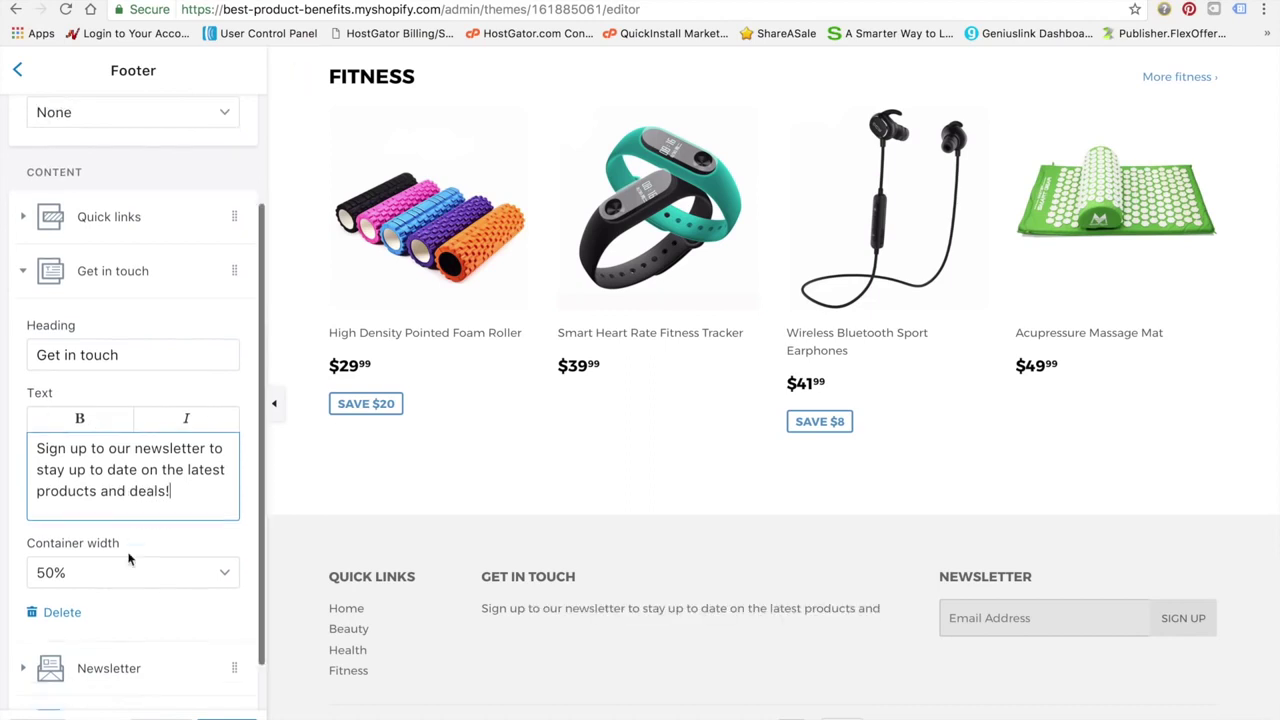
scroll(128, 560, "down", 1)
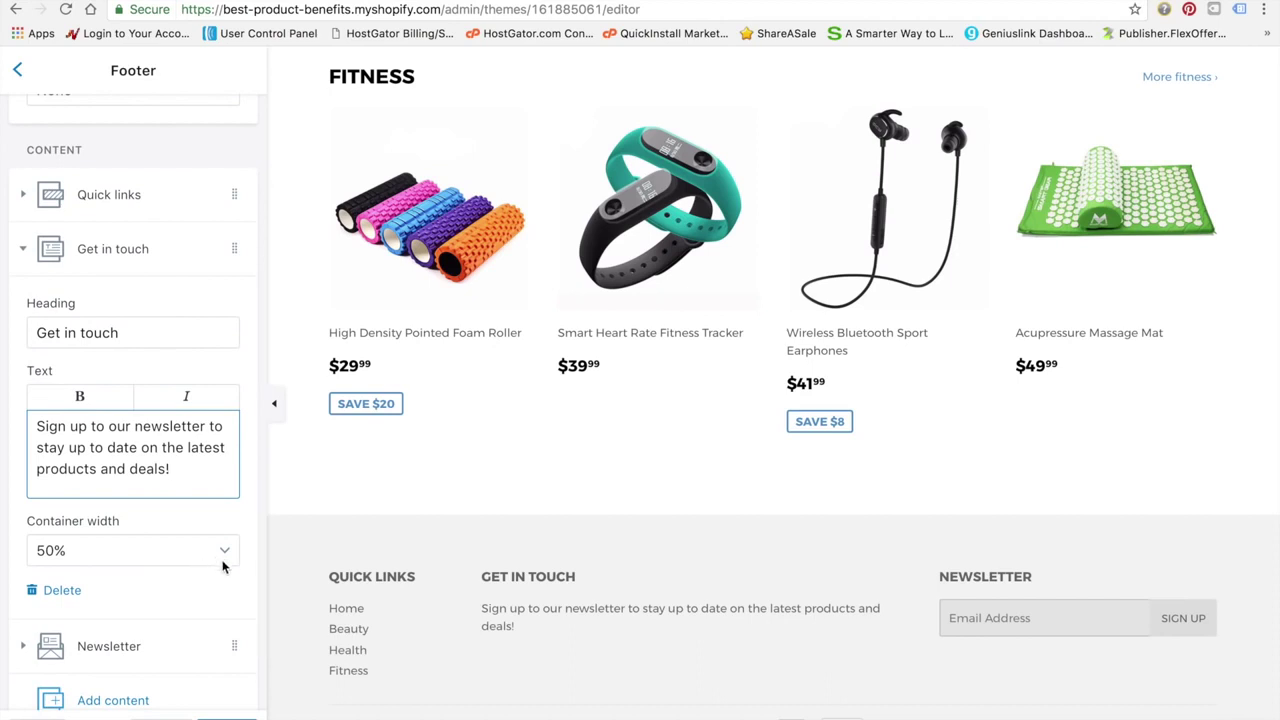
scroll(219, 628, "down", 1)
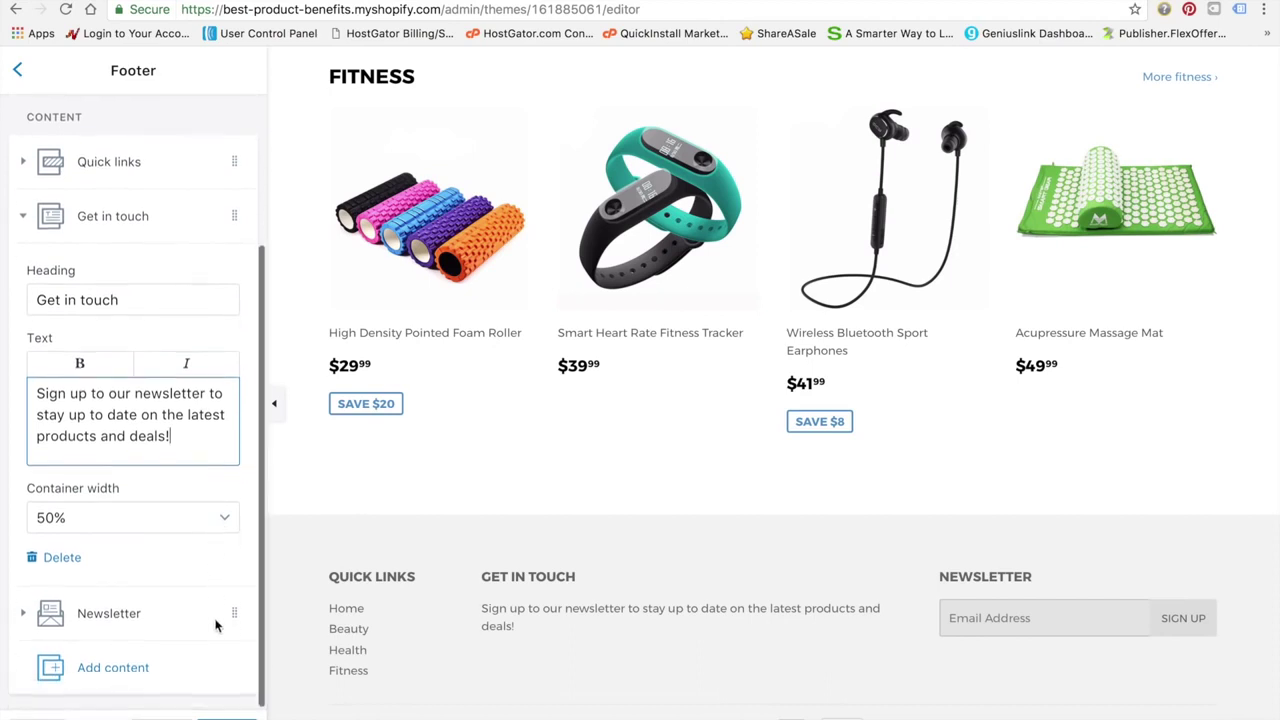
left_click(238, 714)
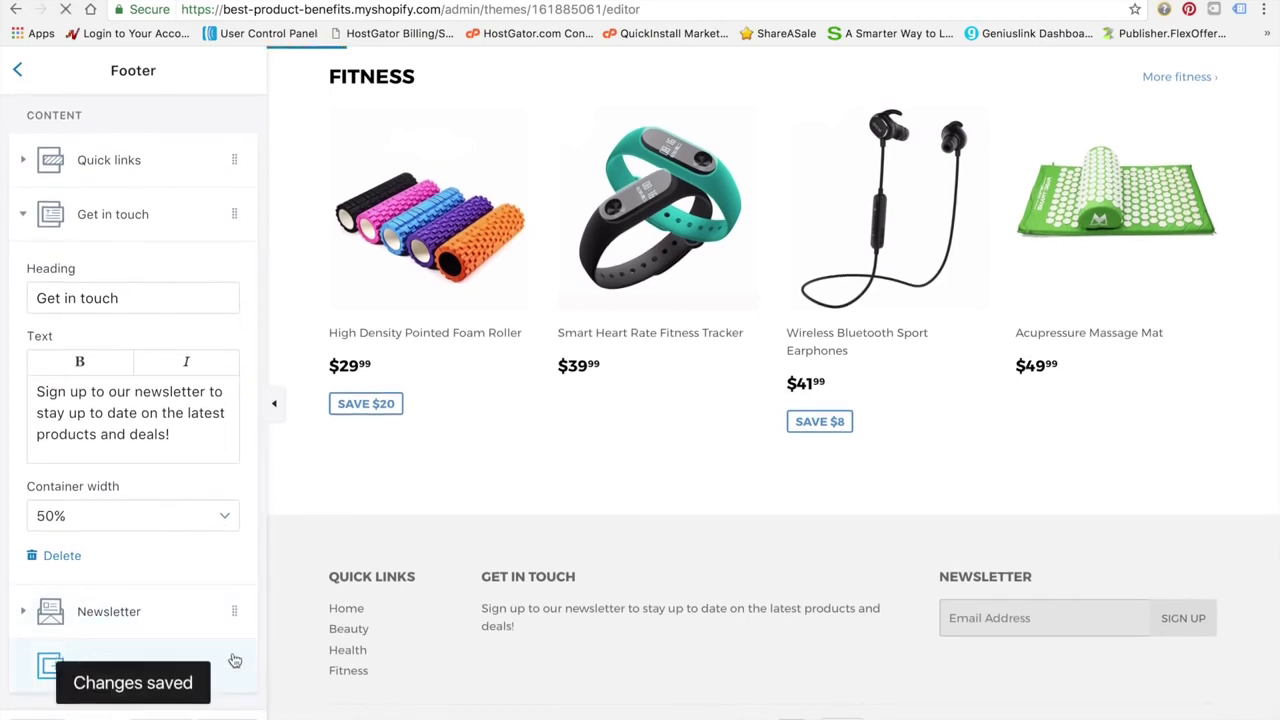
left_click(201, 612)
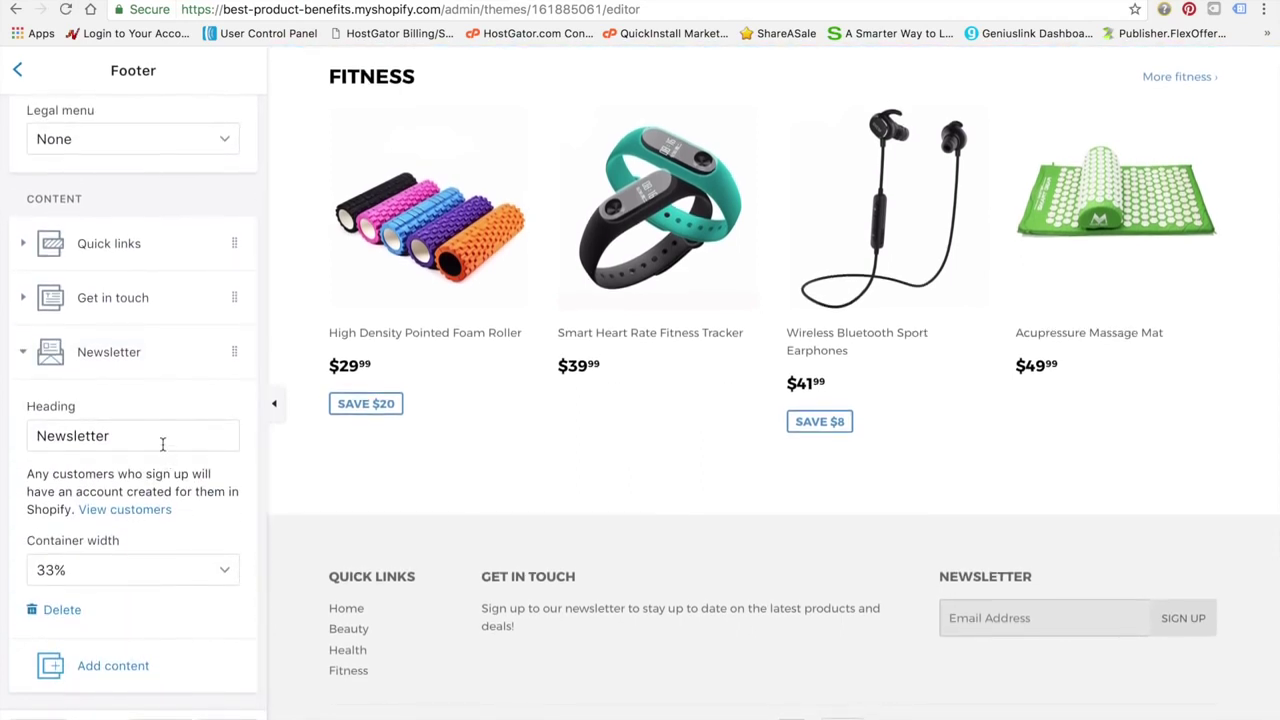
Retitle the Newsletter block 'Discounts', drop 'to our newsletter' from the Get in touch text, and save
left_click_drag(160, 444, 22, 443)
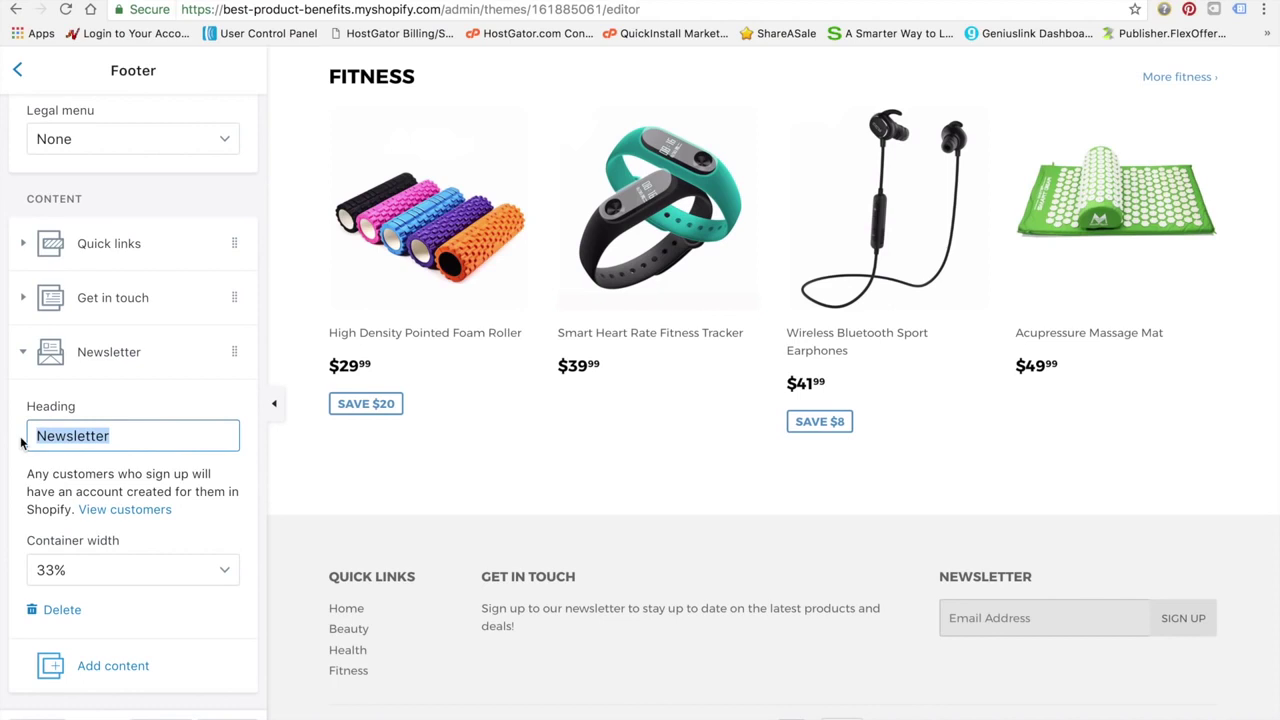
type("Discounts")
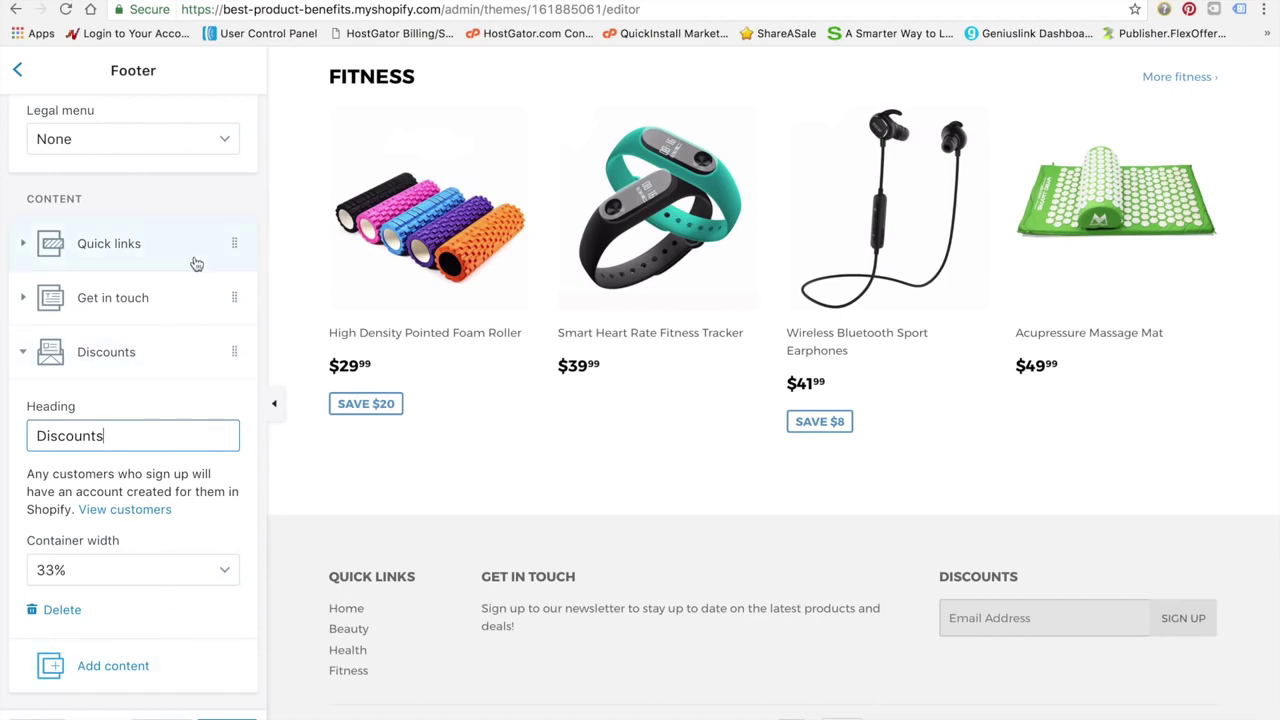
left_click(172, 313)
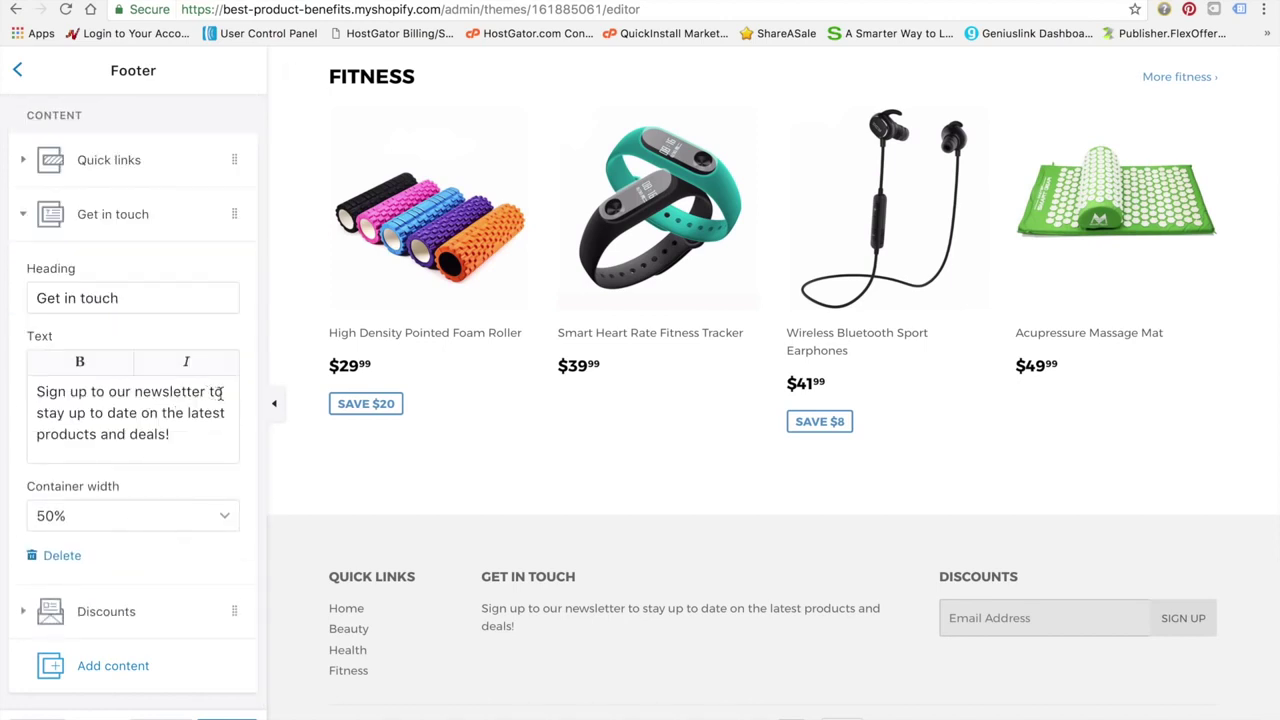
left_click_drag(207, 392, 136, 392)
key("BackSpace")
key("BackSpace")
key("BackSpace")
key("BackSpace")
key("BackSpace")
key("BackSpace")
key("BackSpace")
key("BackSpace")
key("BackSpace")
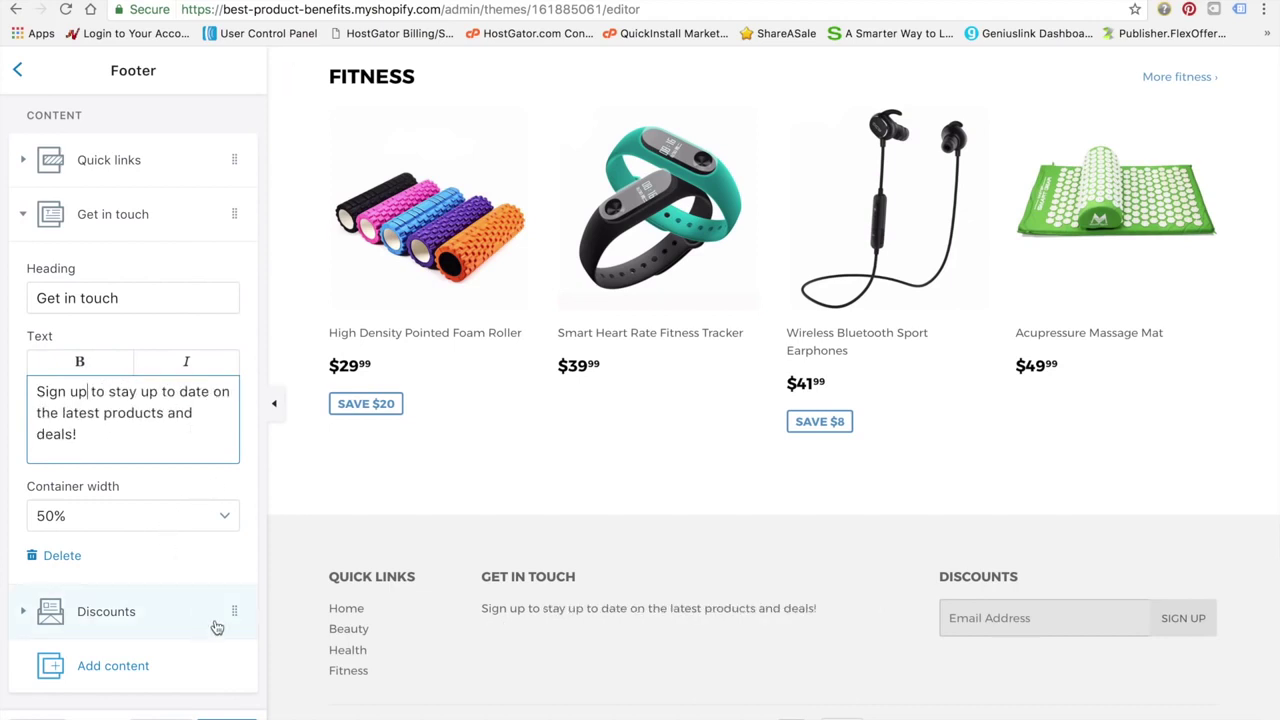
left_click(227, 718)
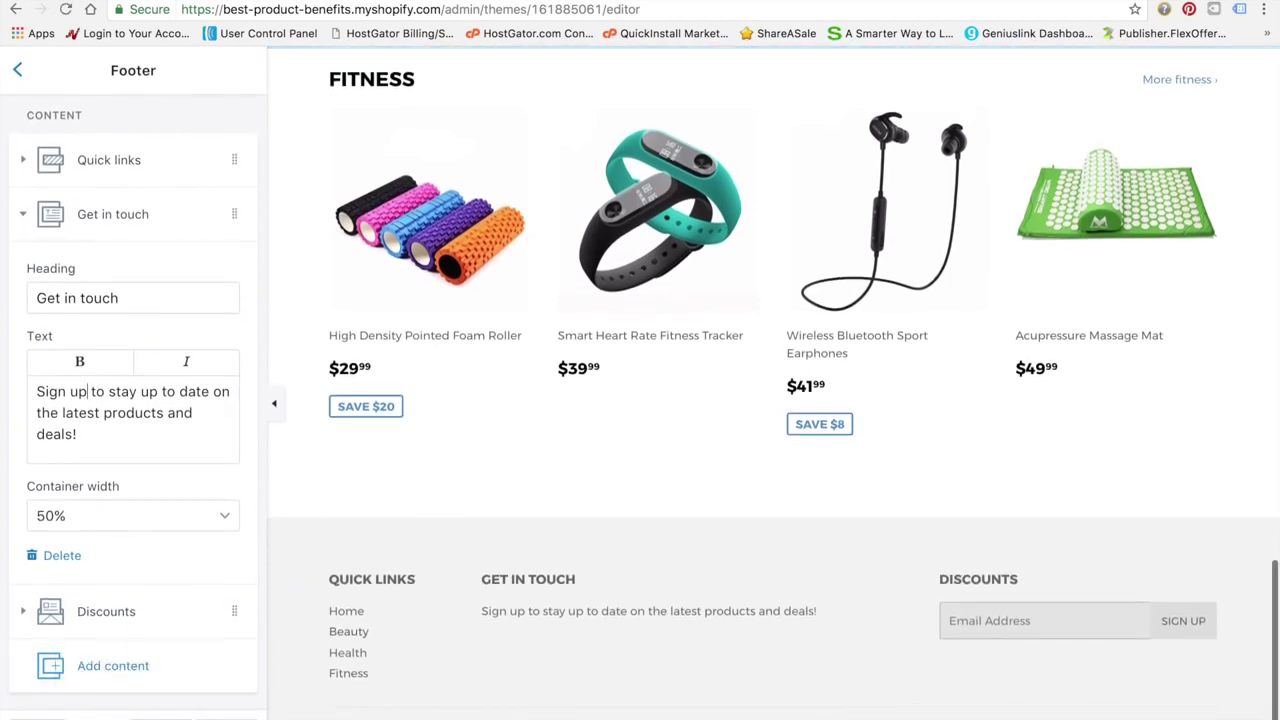
Enable Show social media icons in the footer and start a new menu from the Legal menu list
scroll(88, 495, "up", 4)
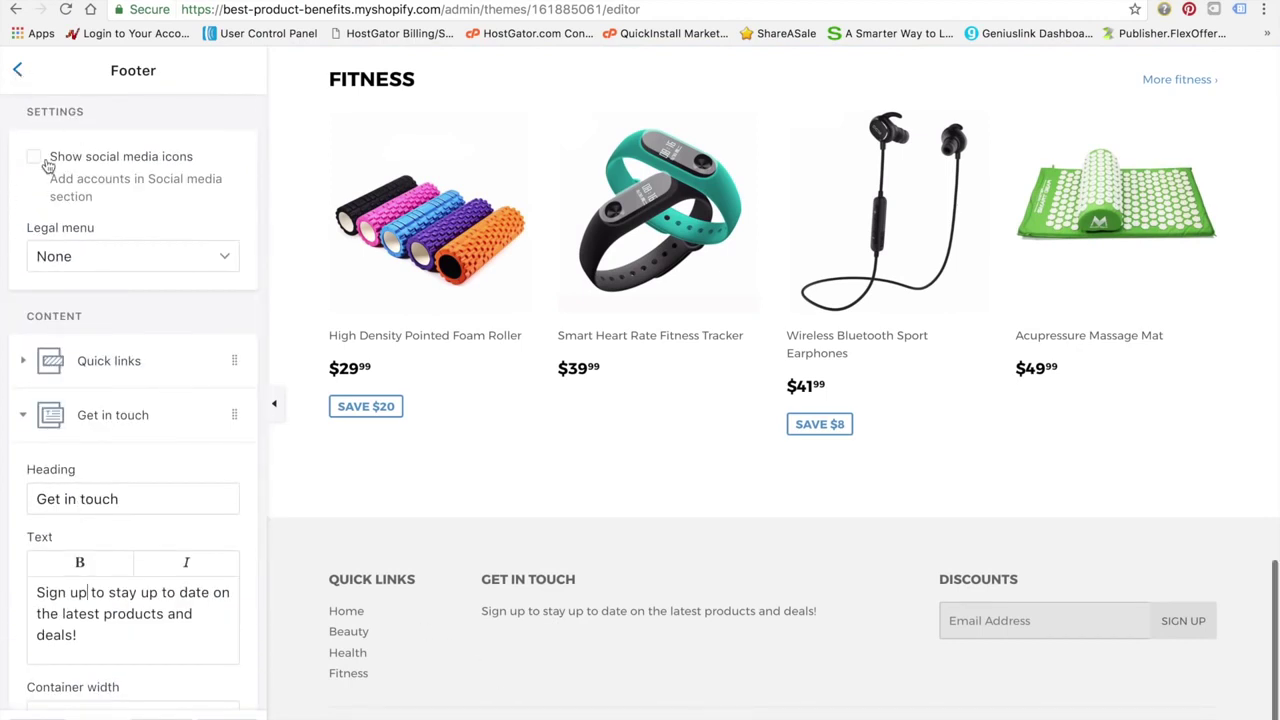
scroll(650, 485, "up", 15)
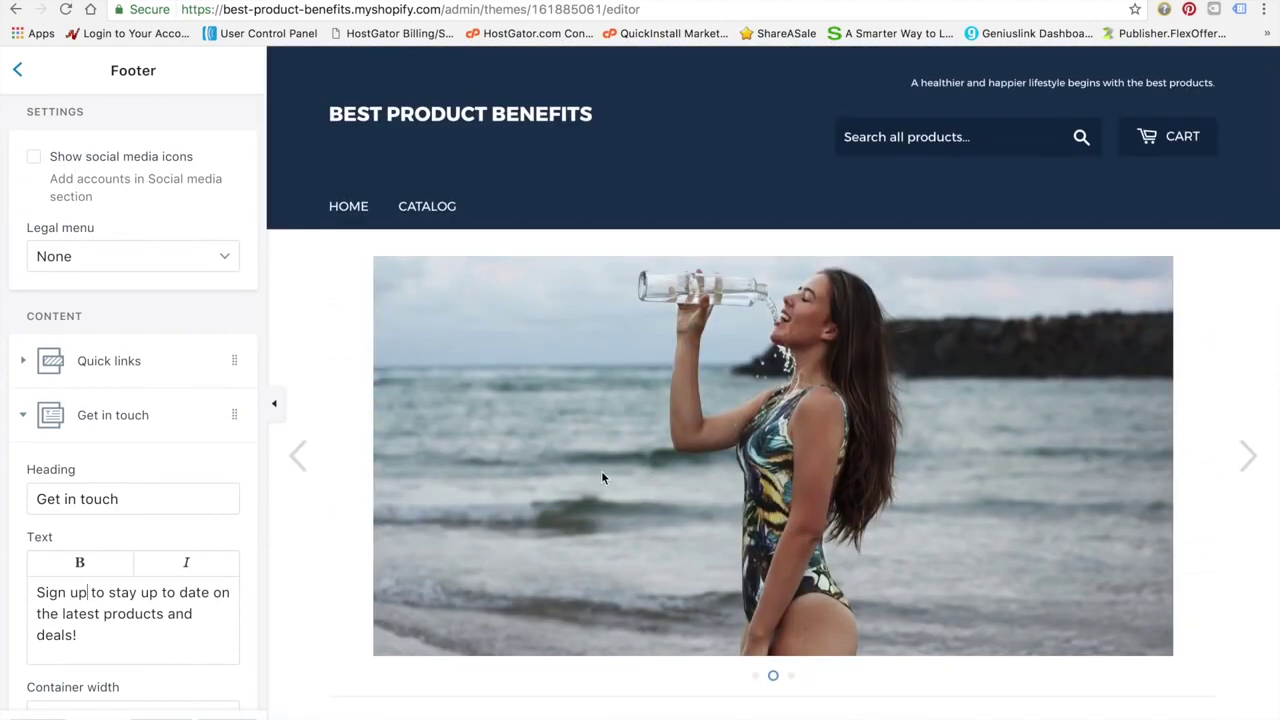
left_click(34, 160)
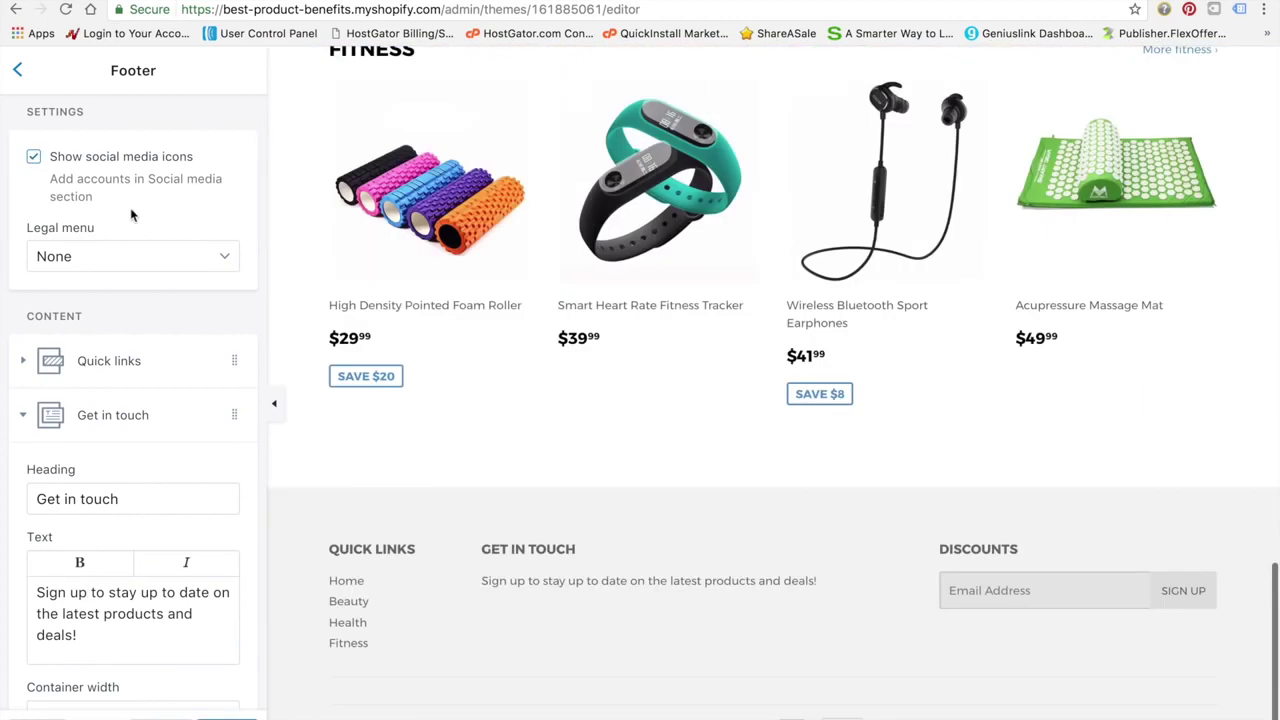
left_click(219, 258)
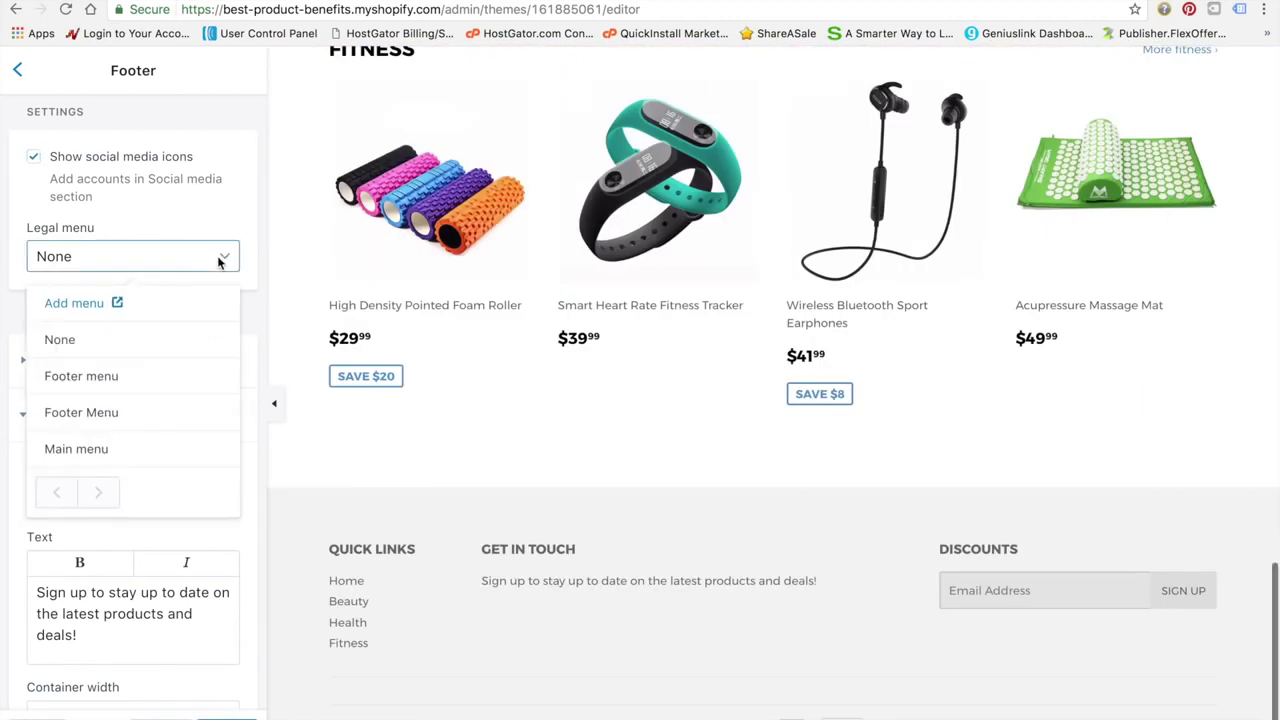
left_click(150, 305)
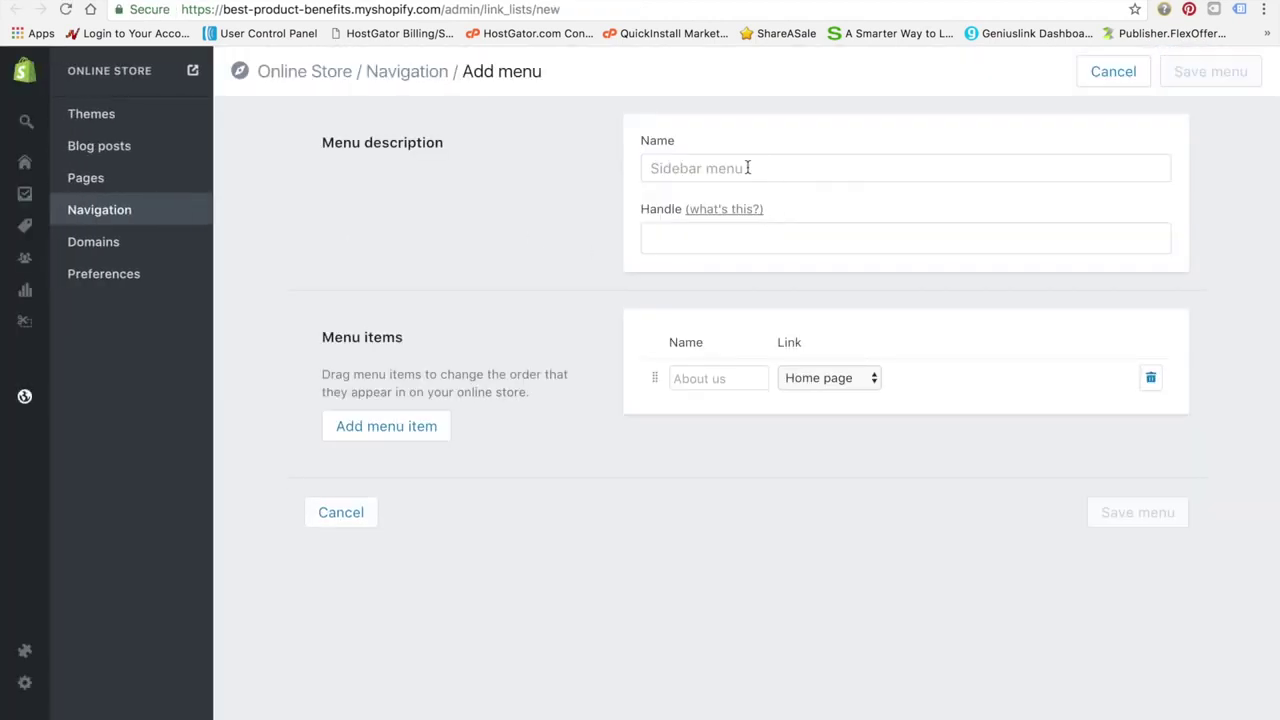
left_click(747, 168)
type("S")
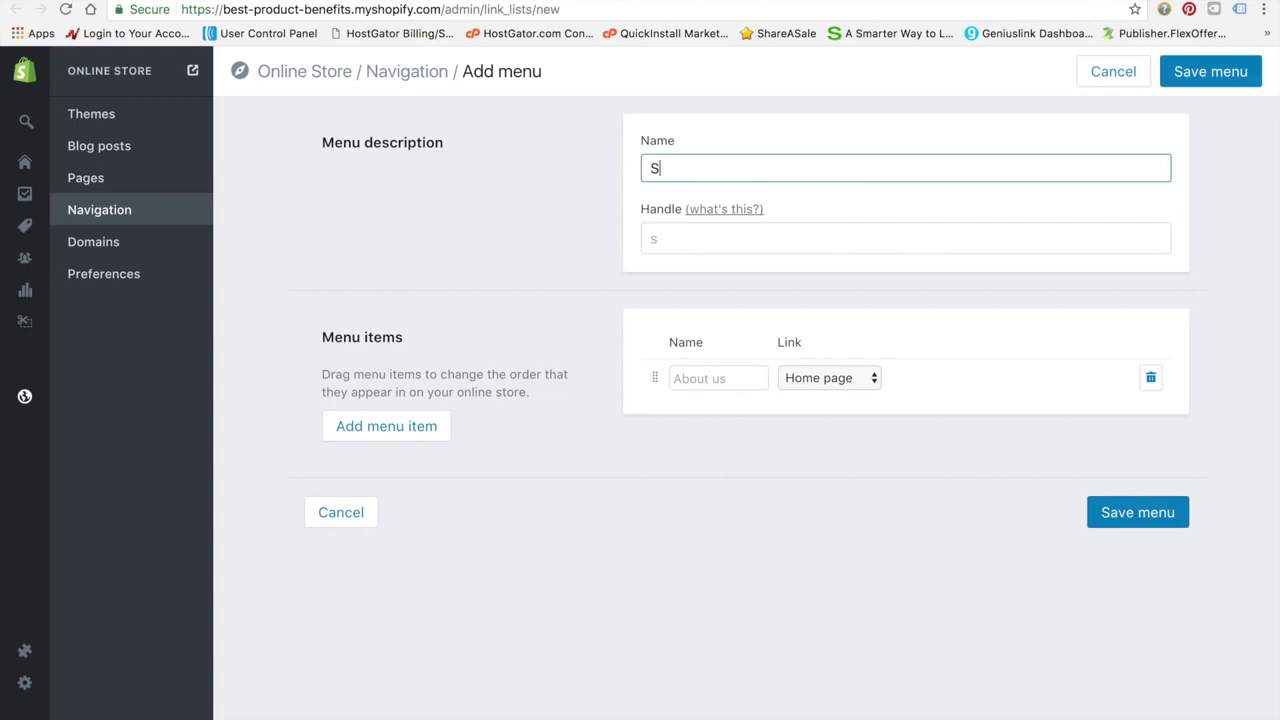
type("ocial Media")
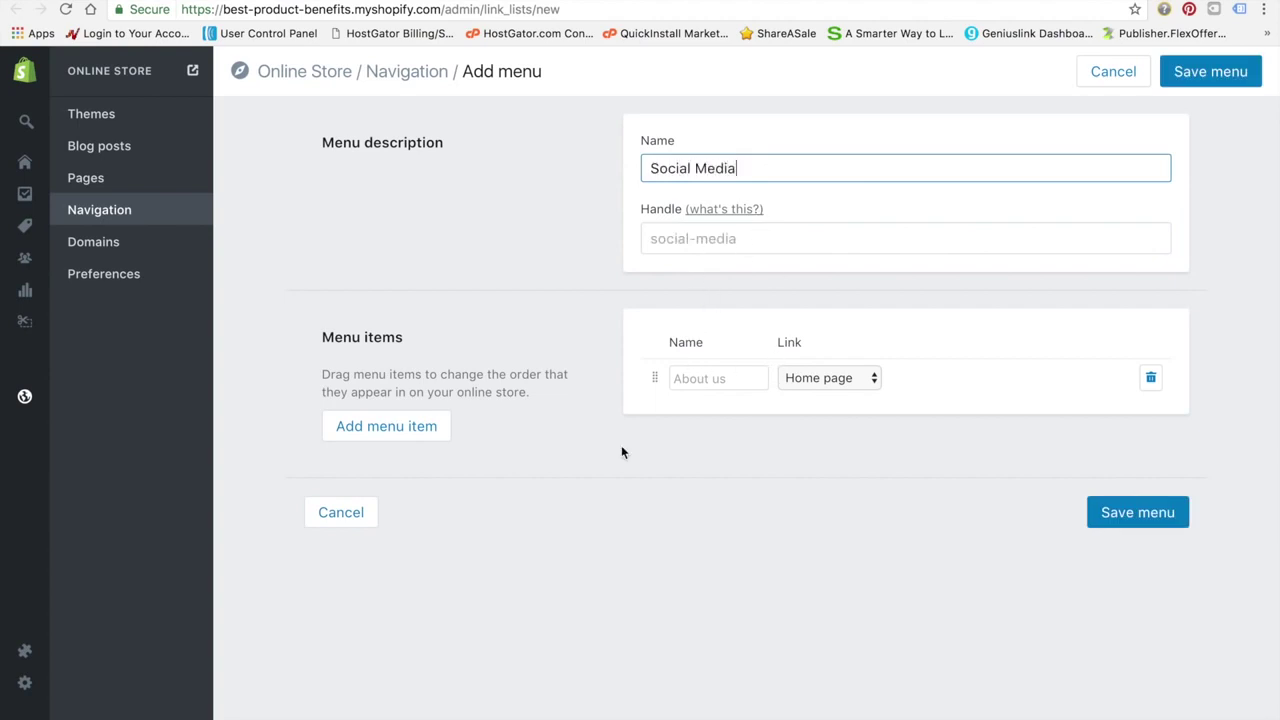
left_click(420, 446)
left_click(826, 379)
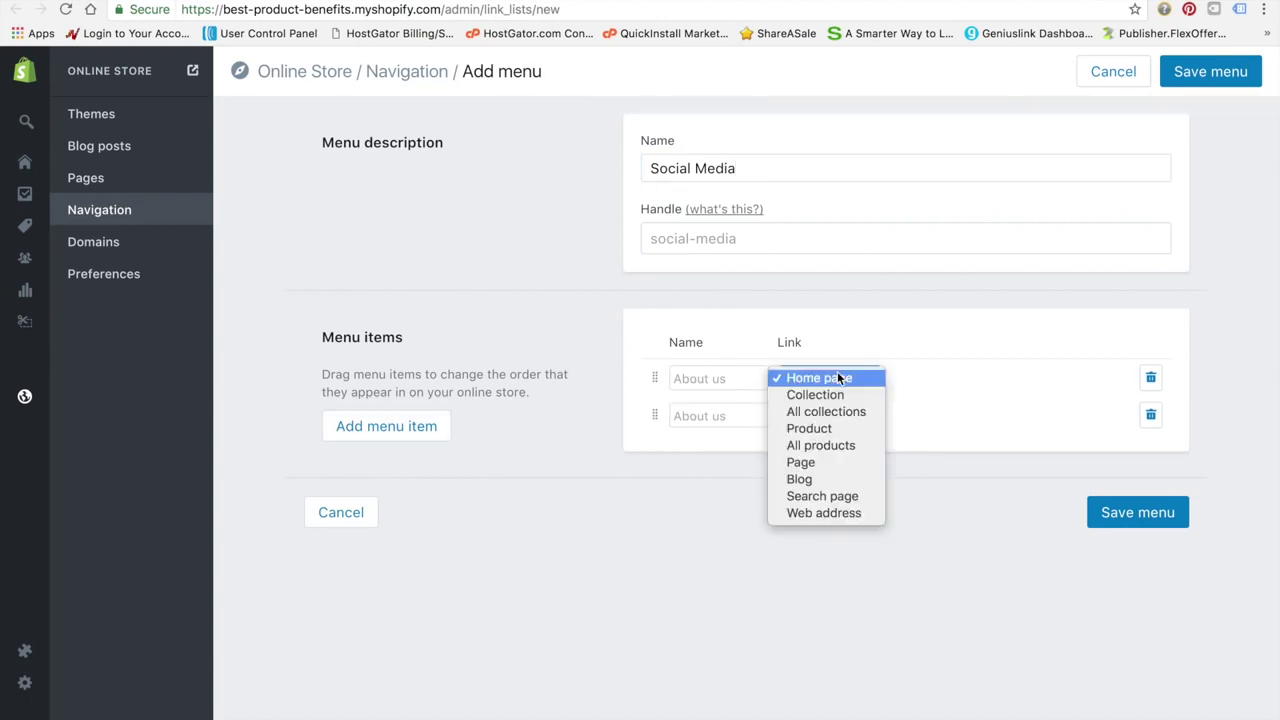
left_click(838, 513)
left_click(729, 377)
type("Facebook")
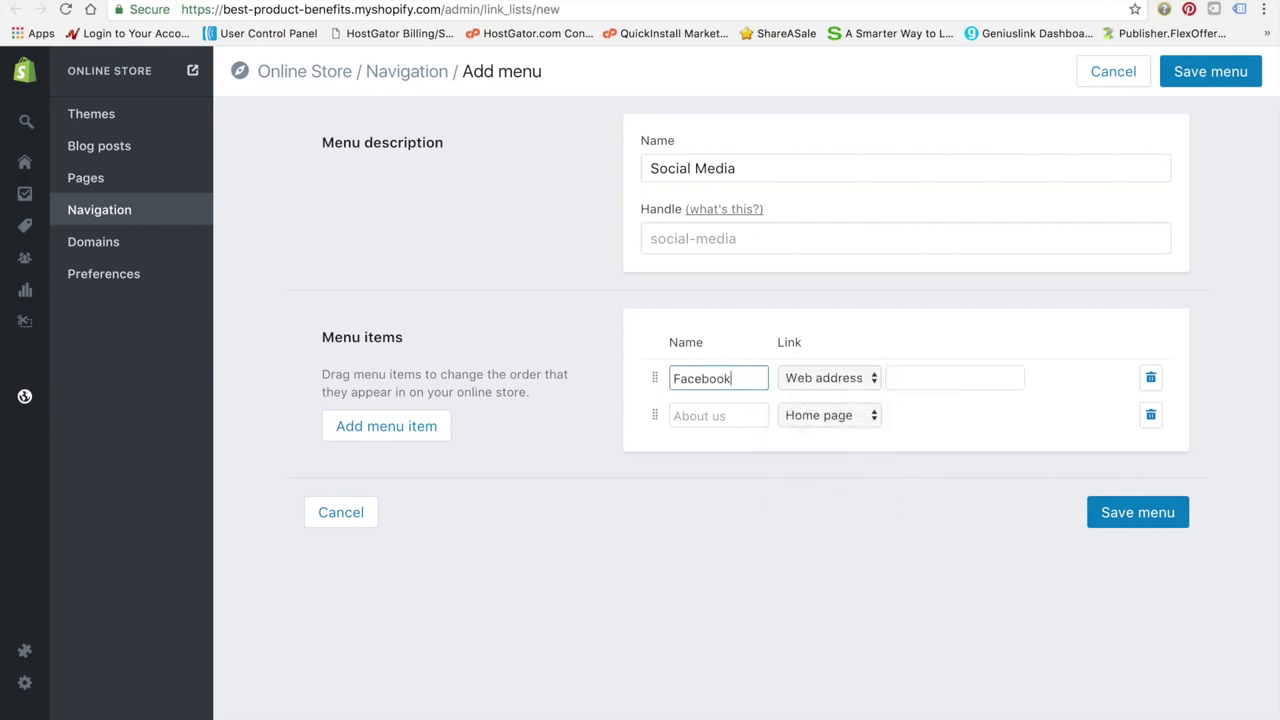
left_click(926, 388)
type("https://www.facebook.com/")
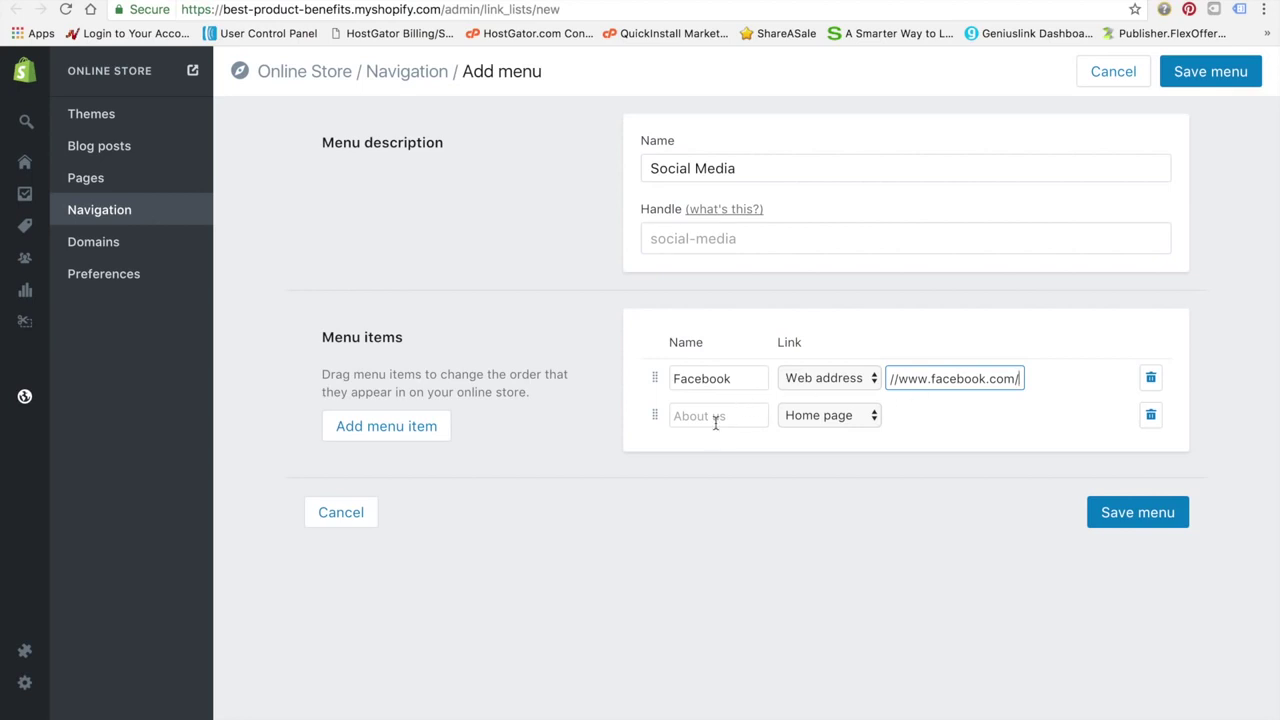
left_click(715, 424)
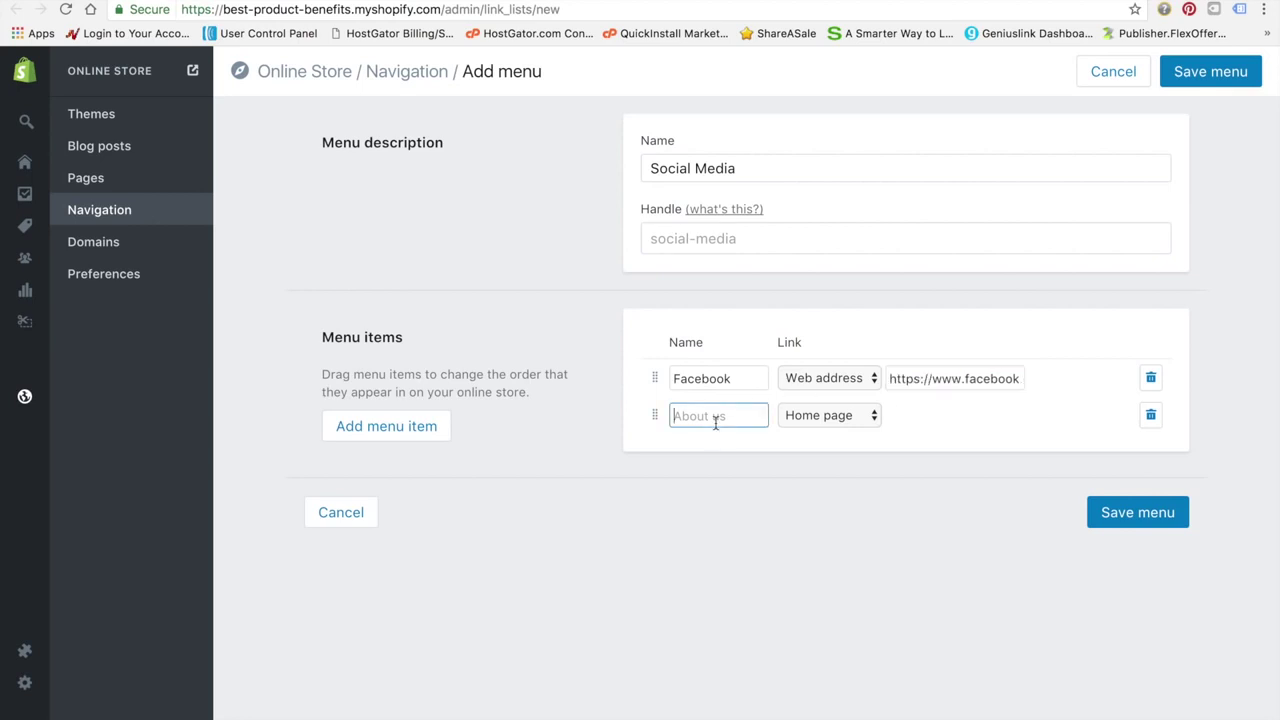
type("Instagram")
left_click(815, 420)
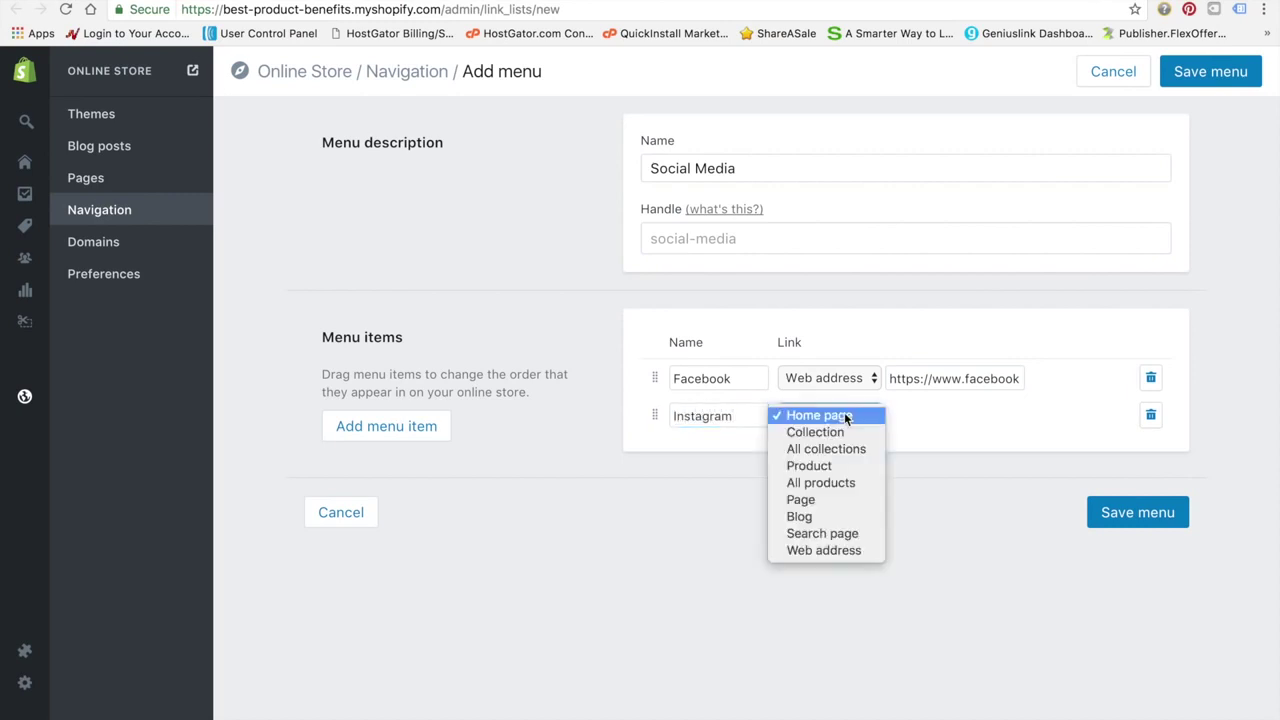
left_click(841, 552)
left_click(931, 417)
type("h")
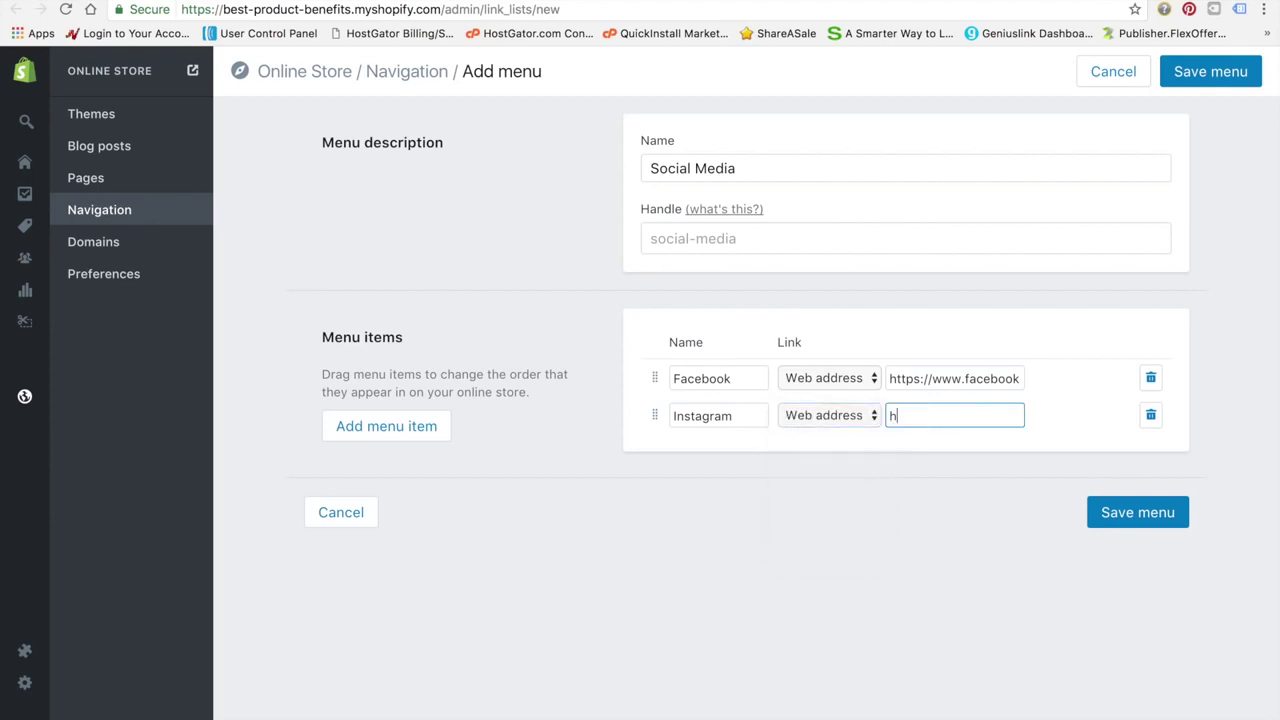
type("ttps://ww")
type("w.instagram.com")
type("/")
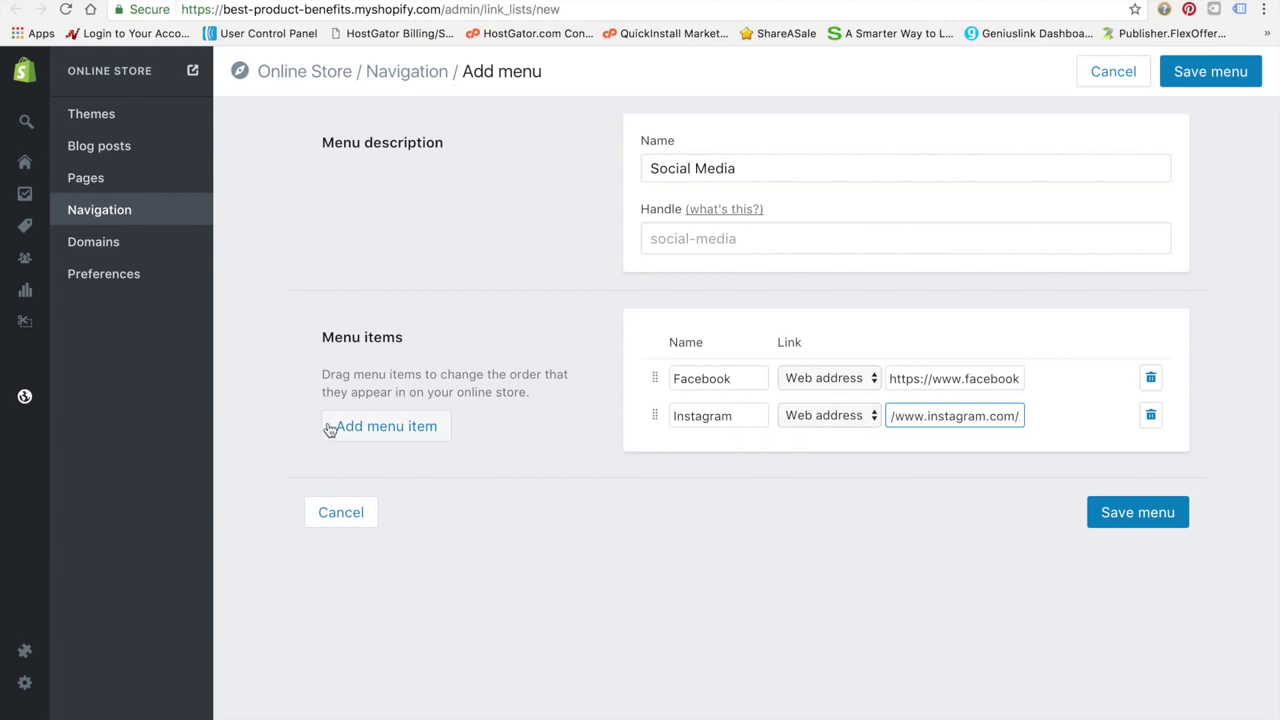
Add a Twitter item linked to its web address and save the Social Media menu
left_click(343, 428)
left_click(703, 456)
type("Twit")
left_click(863, 455)
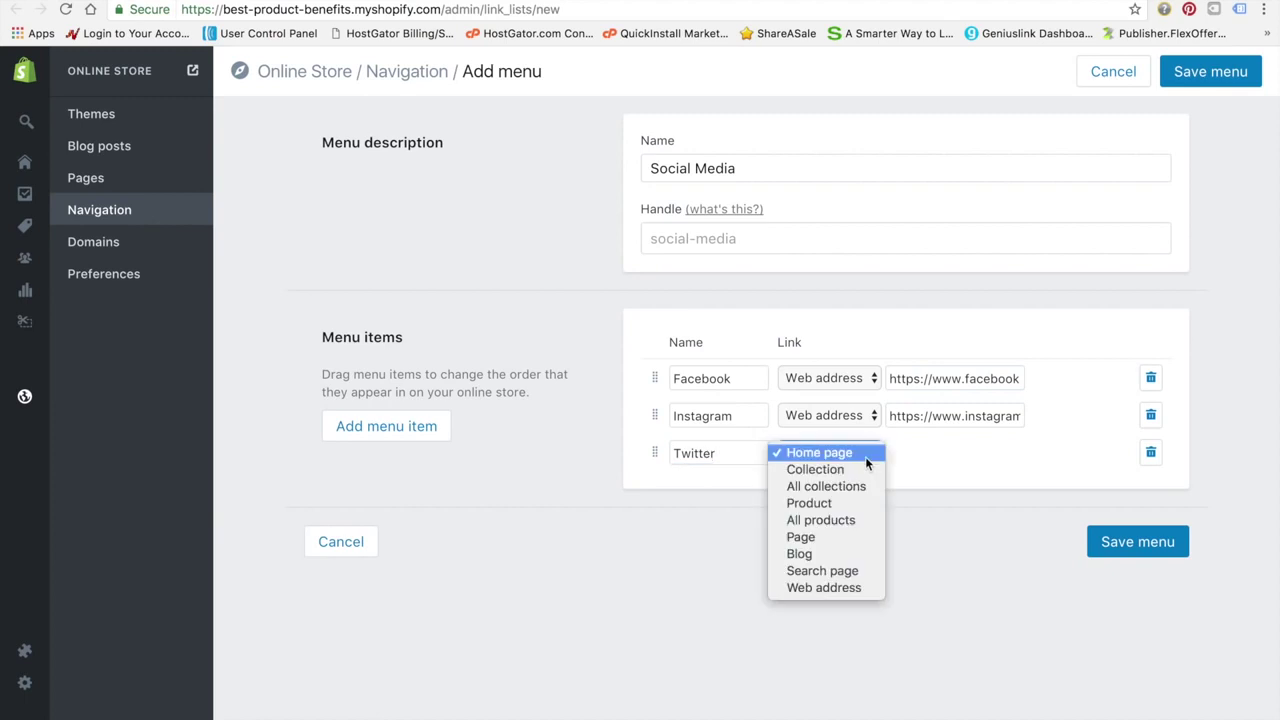
left_click(944, 455)
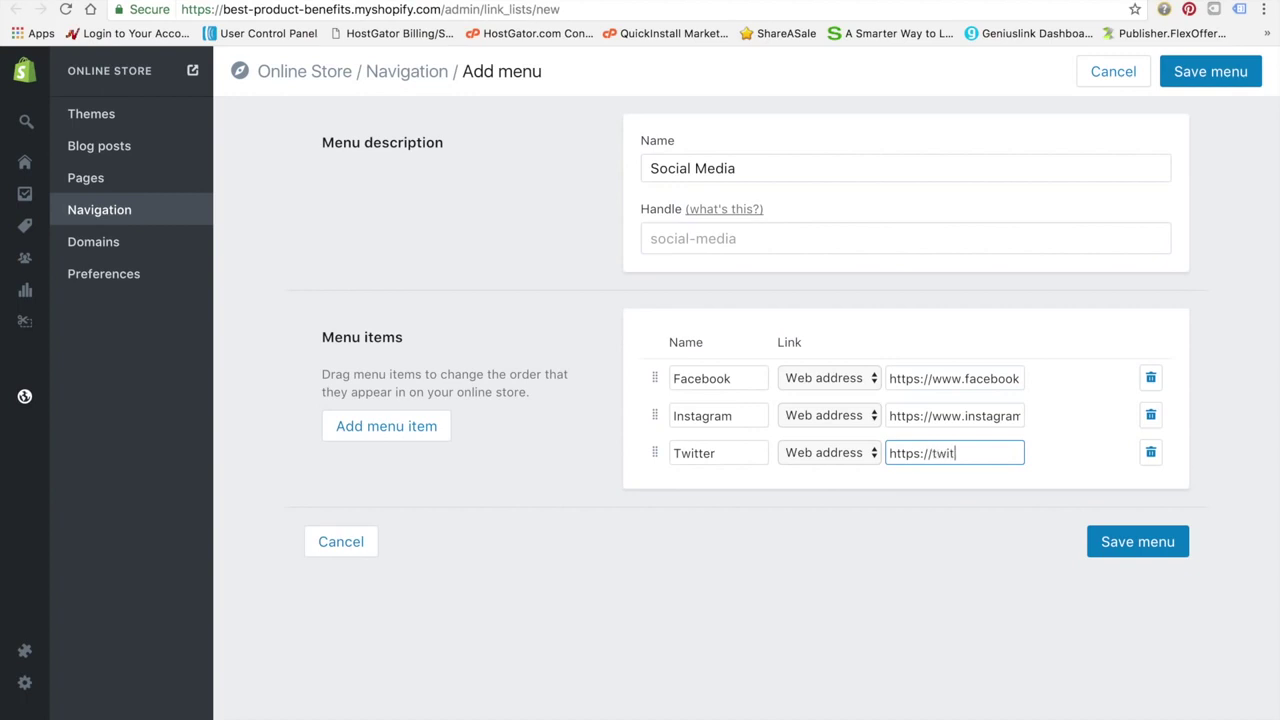
left_click(1172, 548)
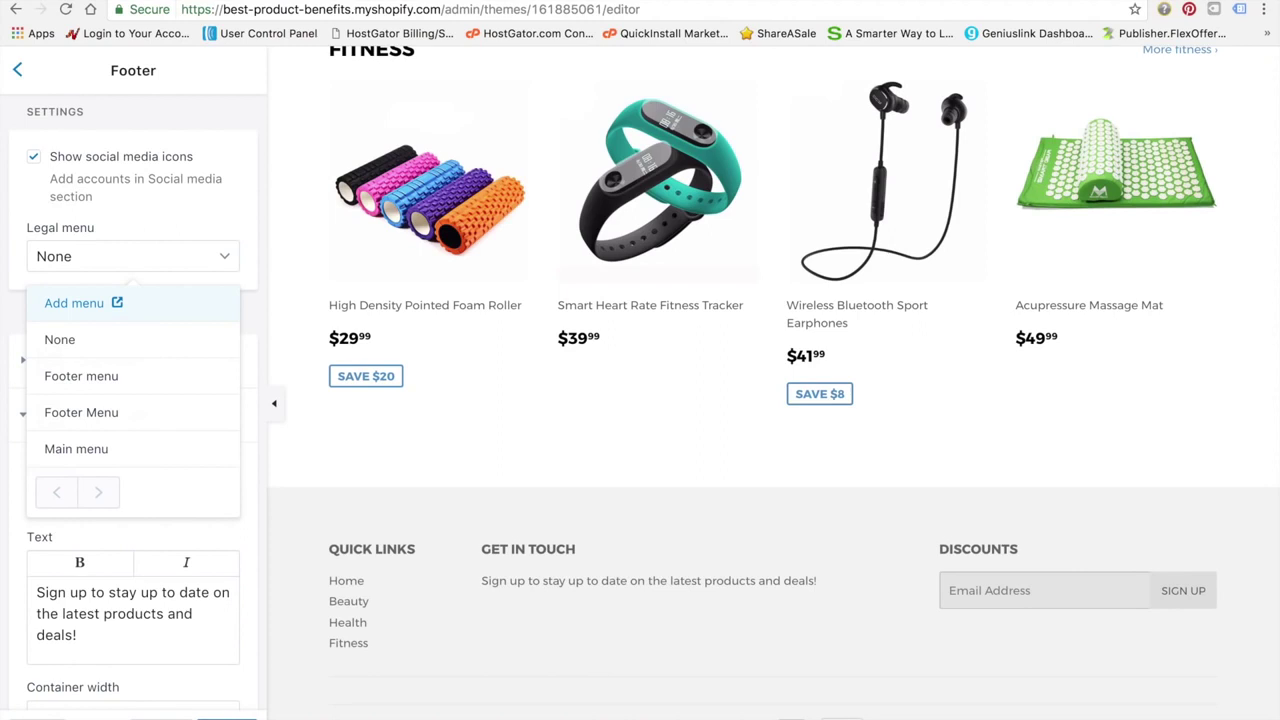
Set the footer's Legal menu to Social Media and save the theme
left_click(228, 718)
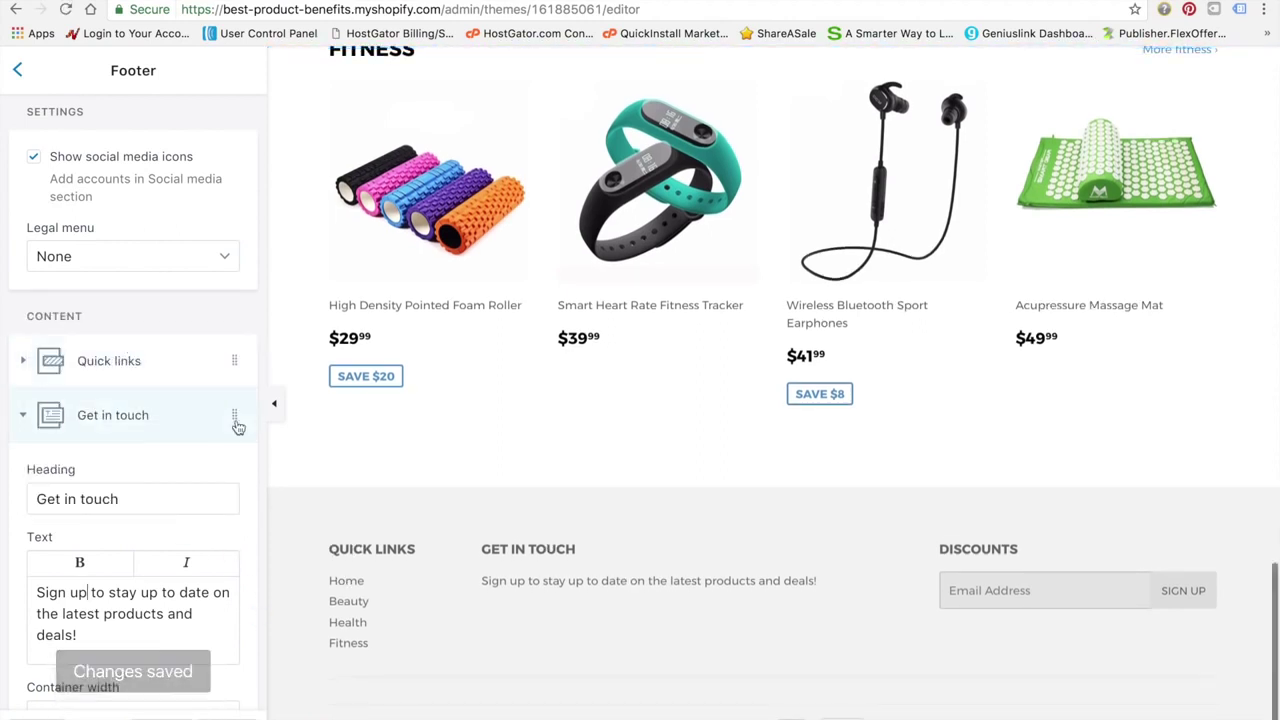
scroll(422, 484, "up", 2)
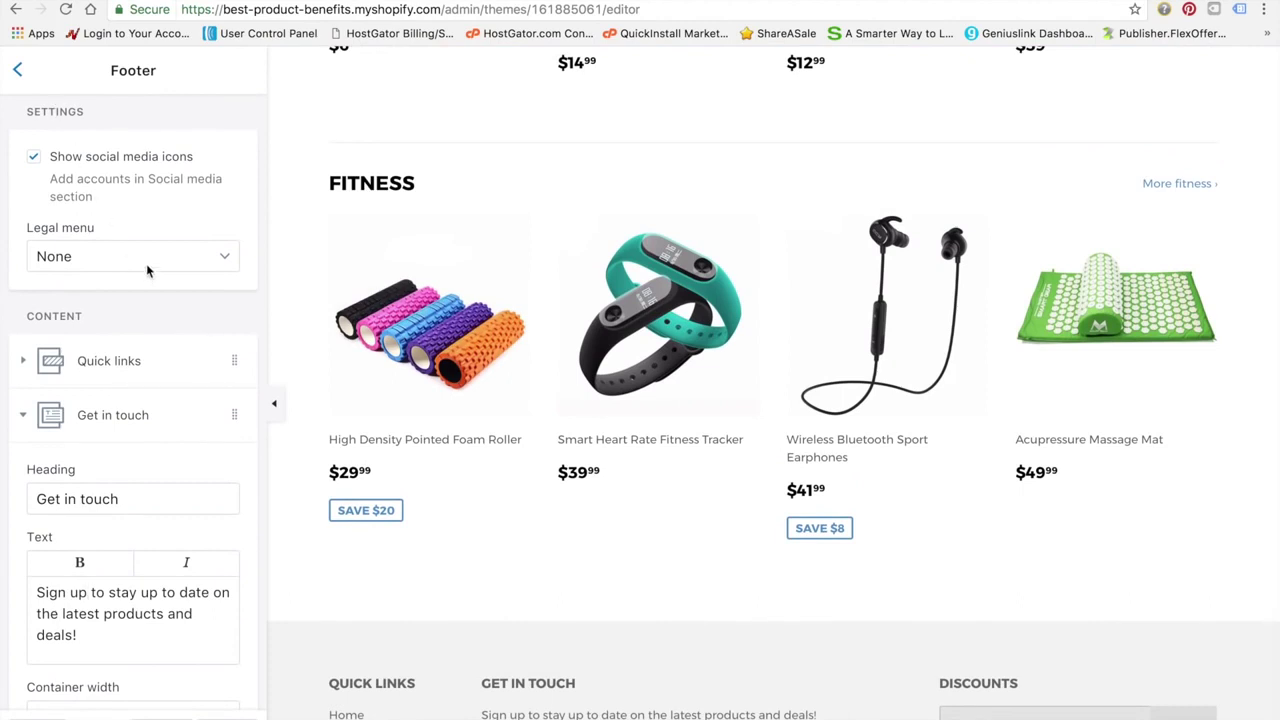
left_click(206, 250)
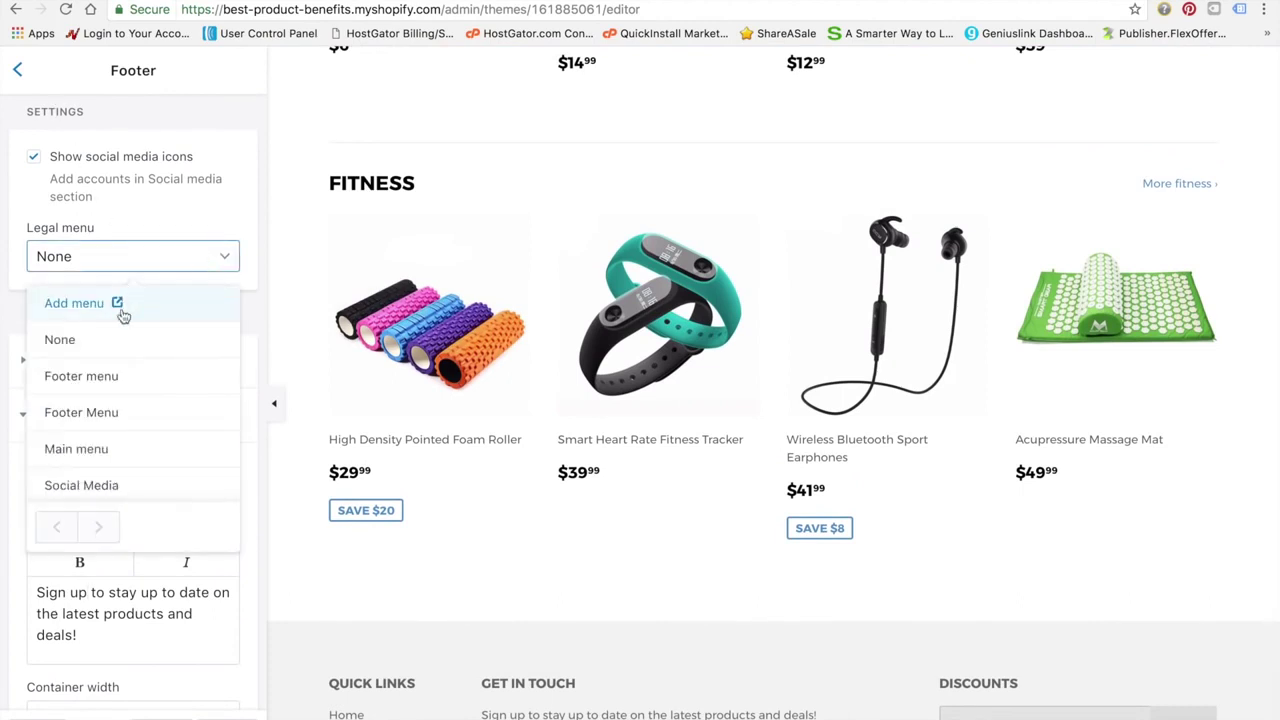
left_click(97, 486)
scroll(373, 511, "down", 2)
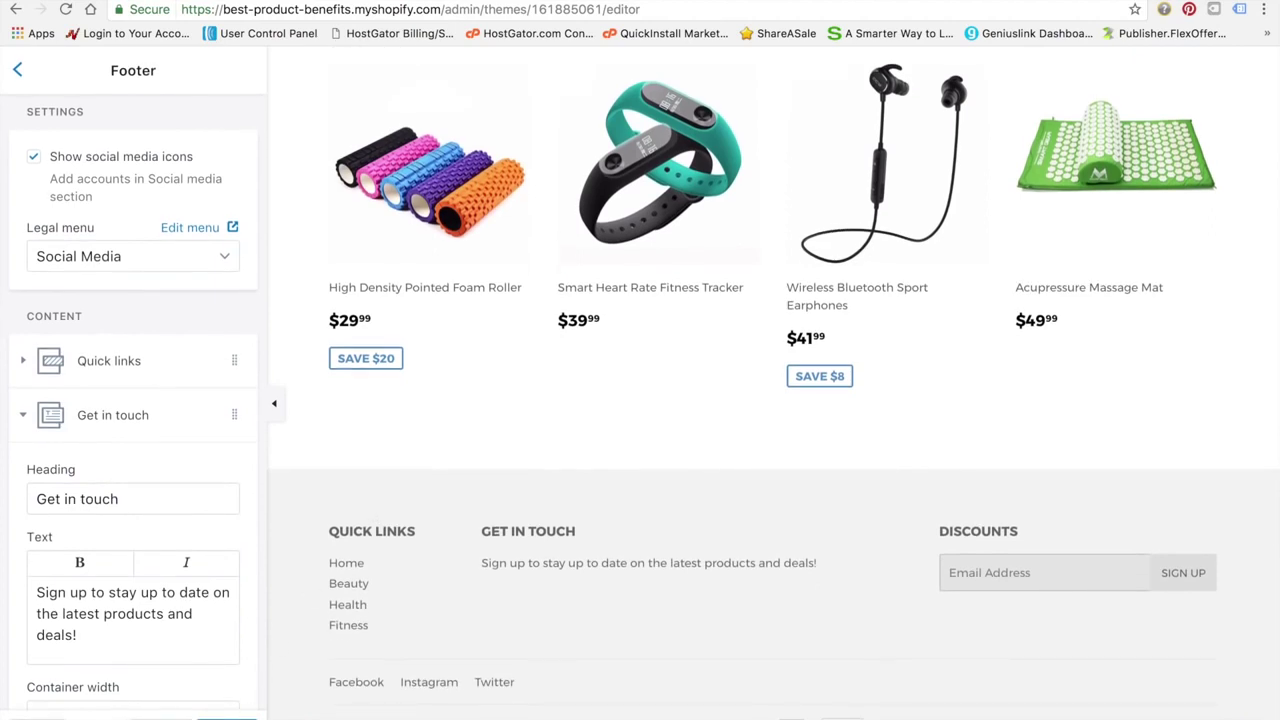
left_click(227, 717)
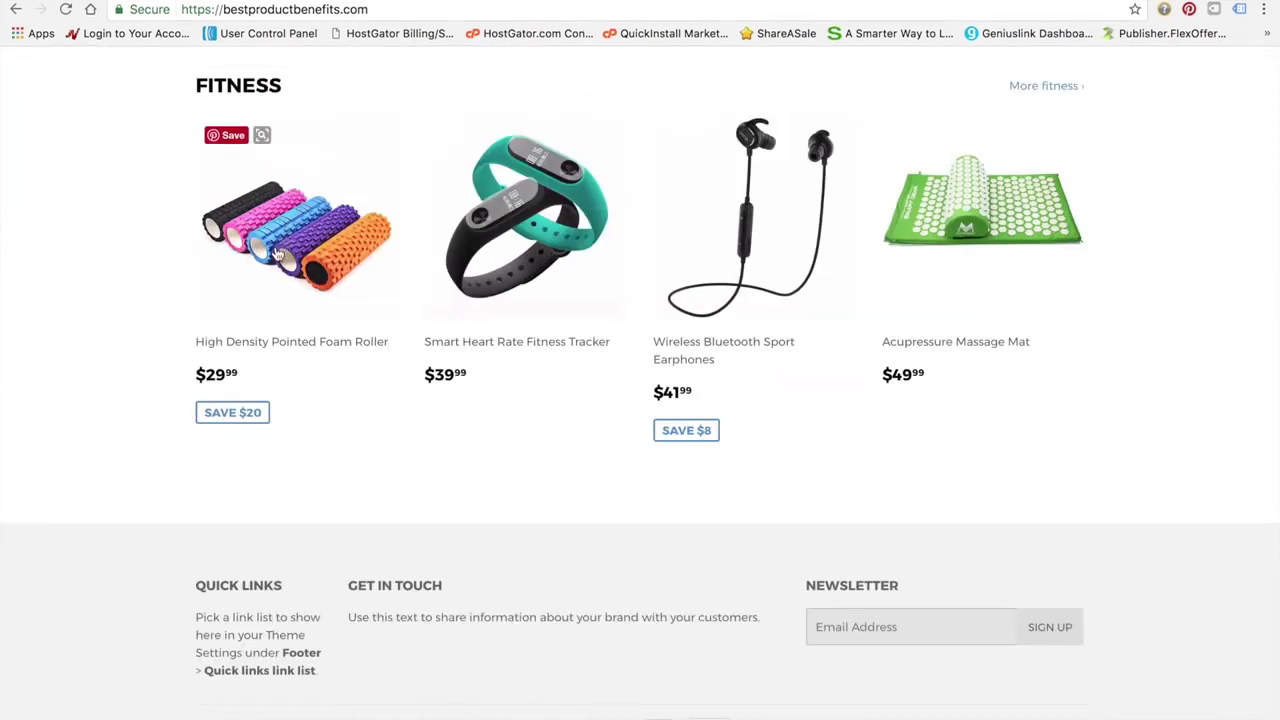
scroll(270, 289, "up", 15)
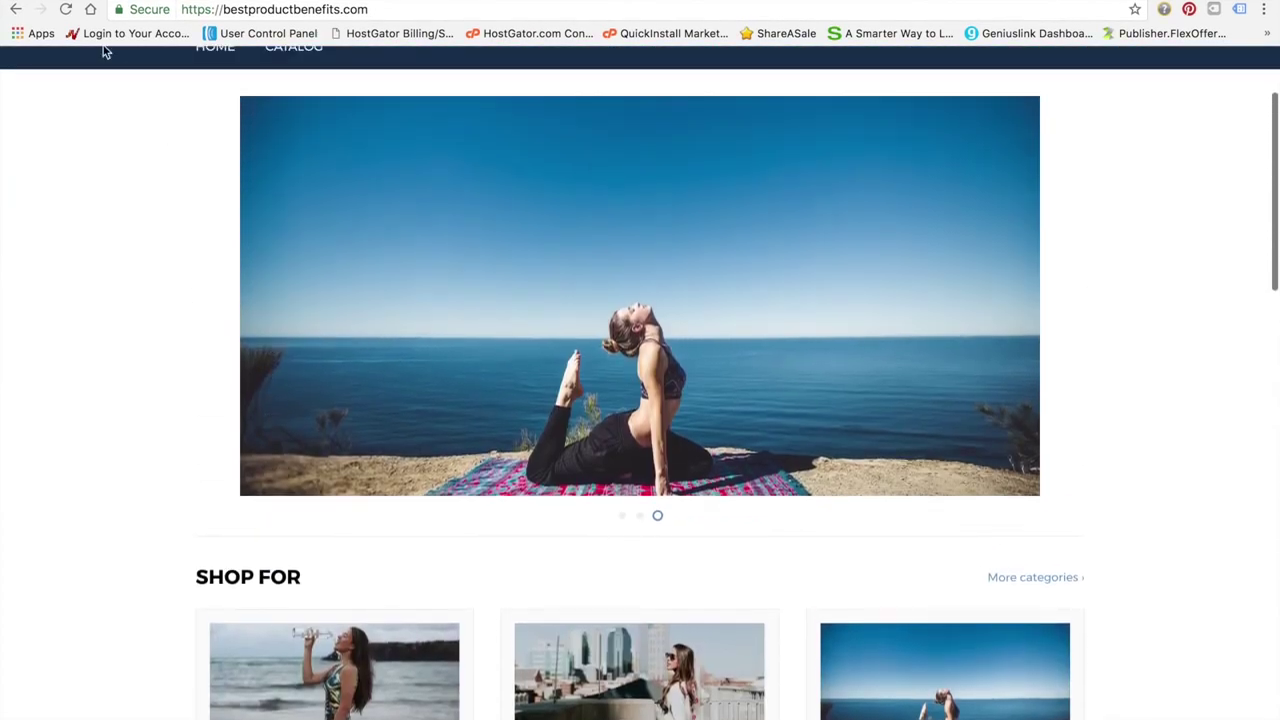
Reload the live store, check the footer's Facebook, Instagram and Twitter links, then return to admin Themes
left_click(65, 10)
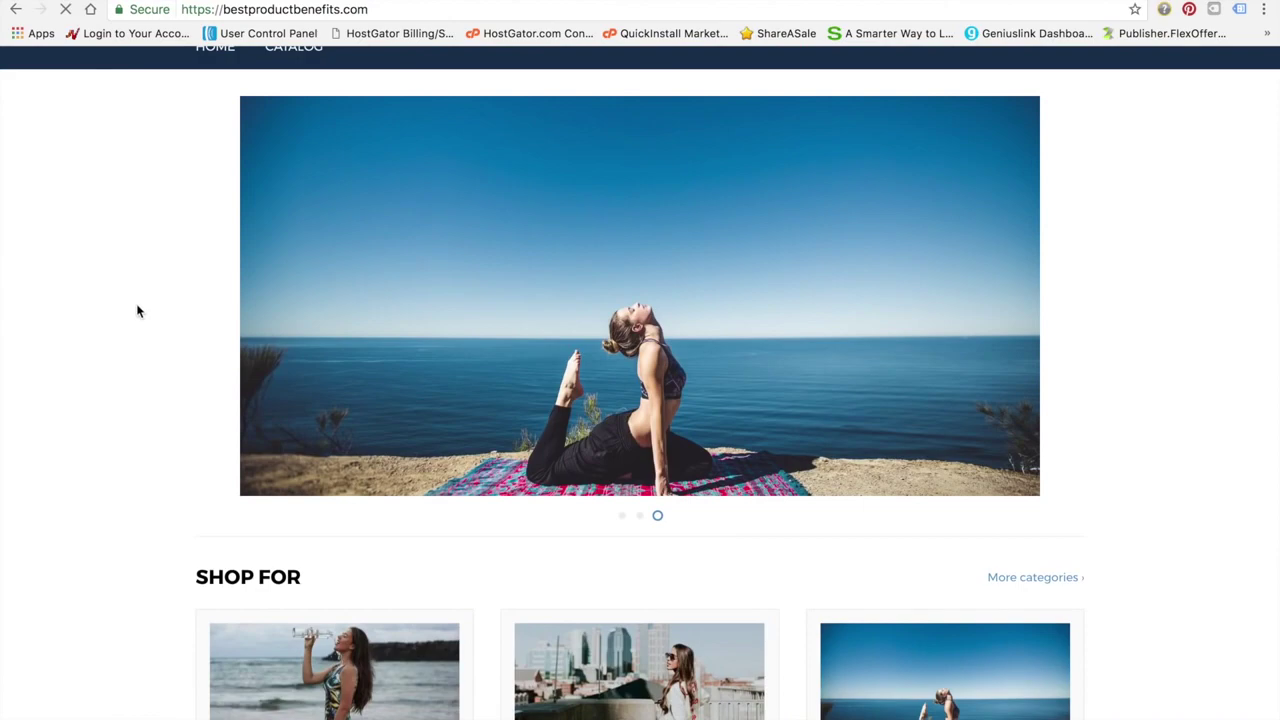
scroll(138, 311, "down", 15)
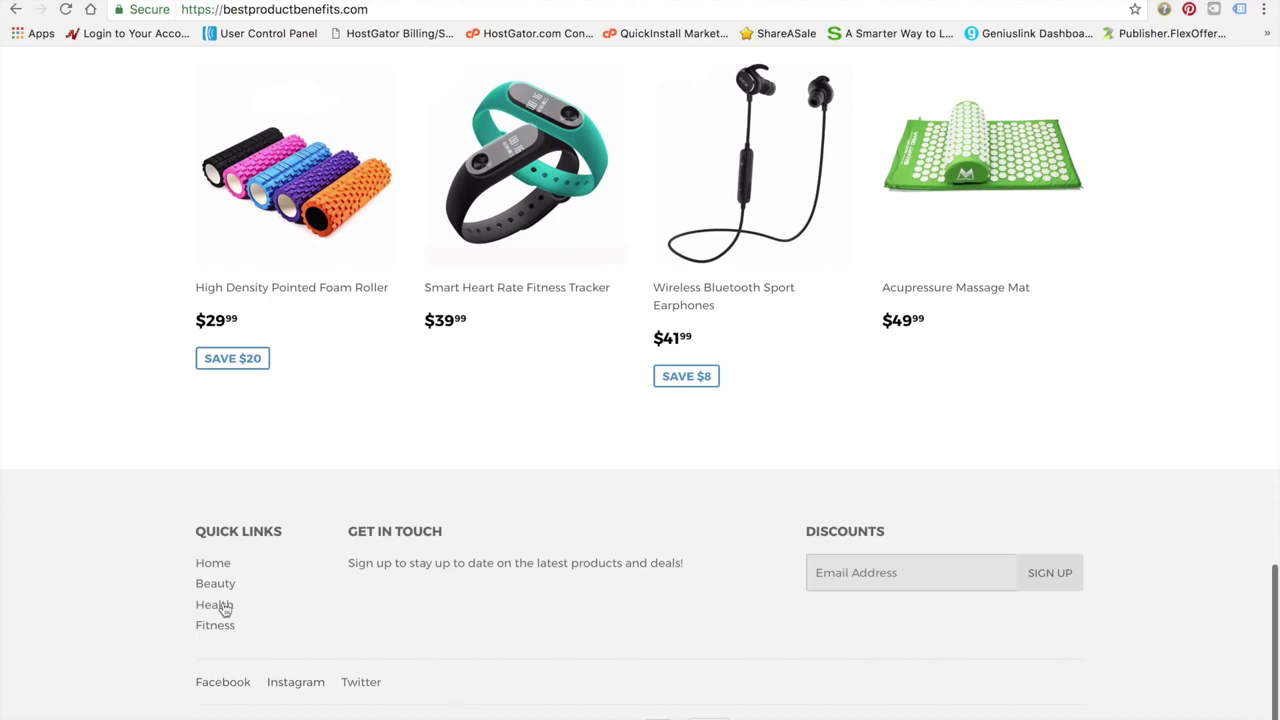
scroll(156, 613, "up", 1)
scroll(156, 613, "down", 1)
scroll(104, 503, "up", 2)
scroll(104, 503, "down", 2)
scroll(396, 565, "up", 20)
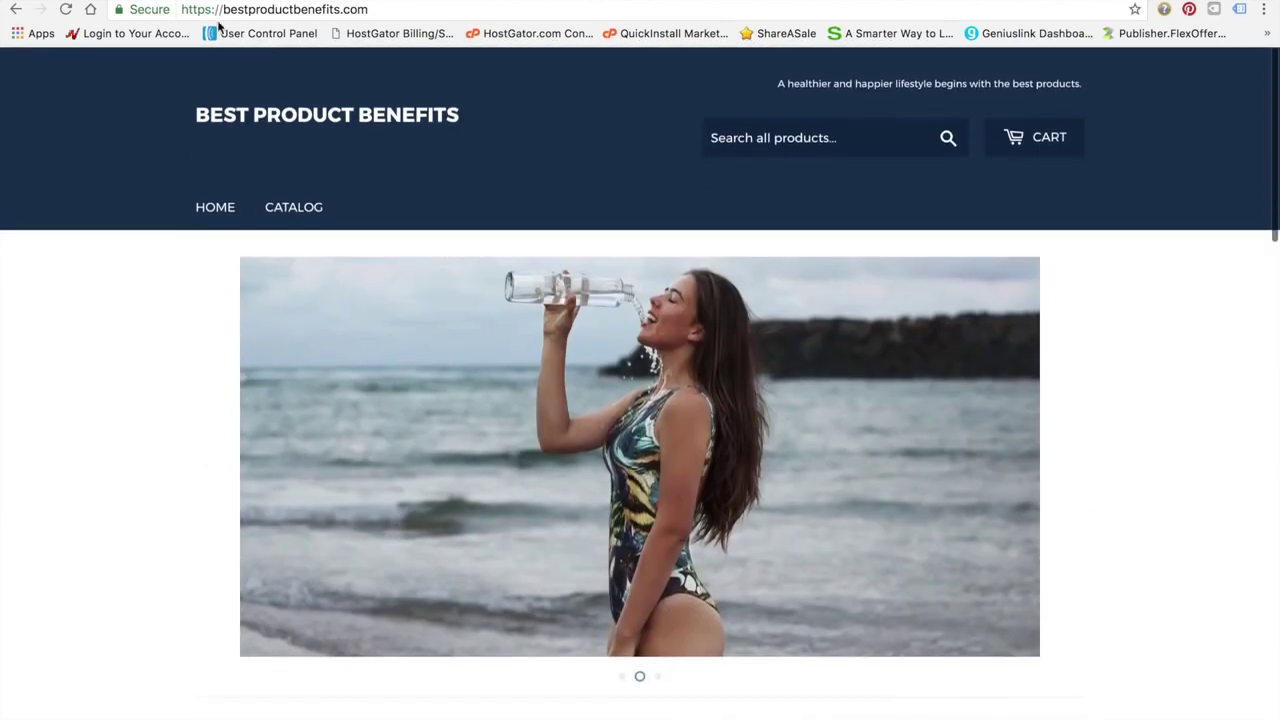
scroll(226, 349, "down", 6)
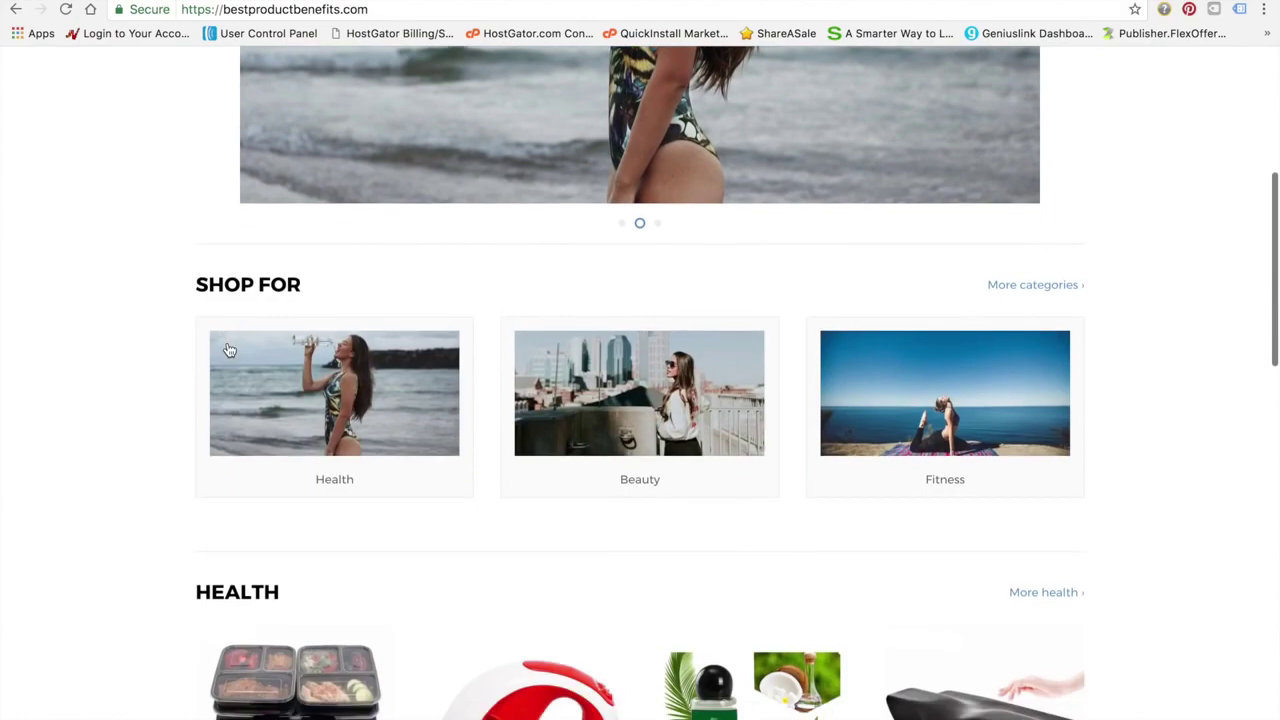
scroll(228, 348, "down", 10)
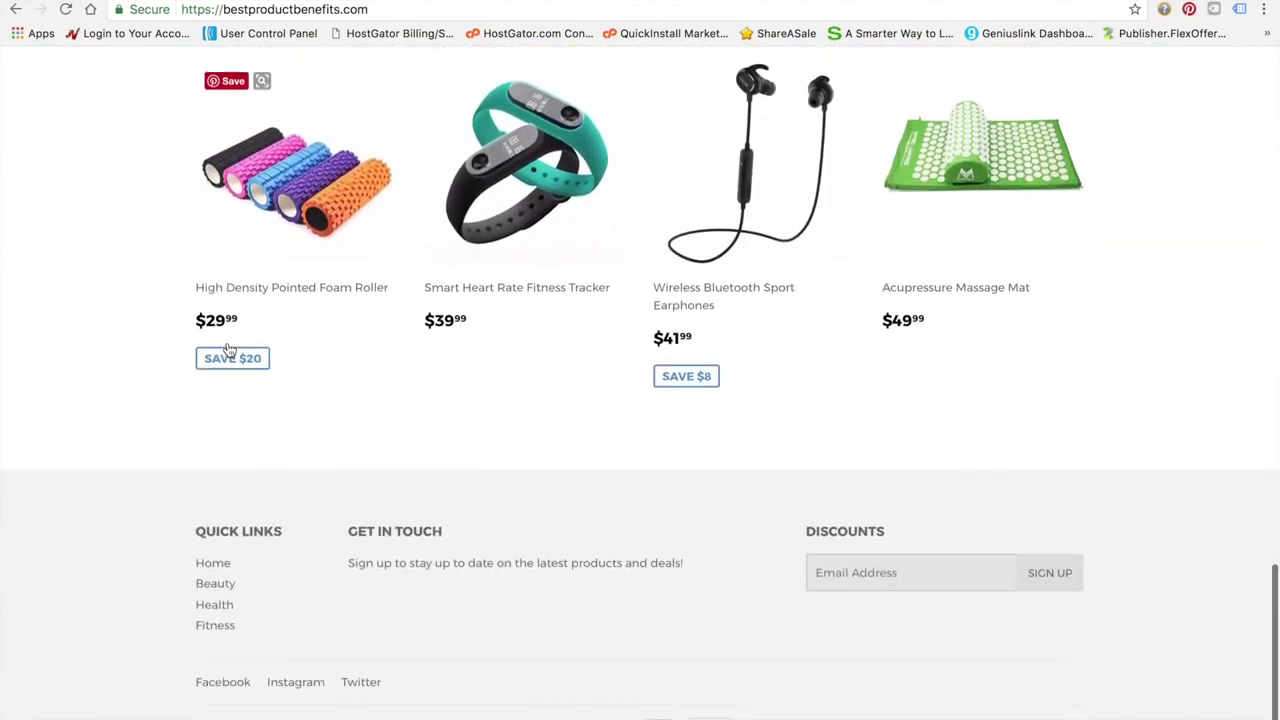
scroll(228, 348, "up", 15)
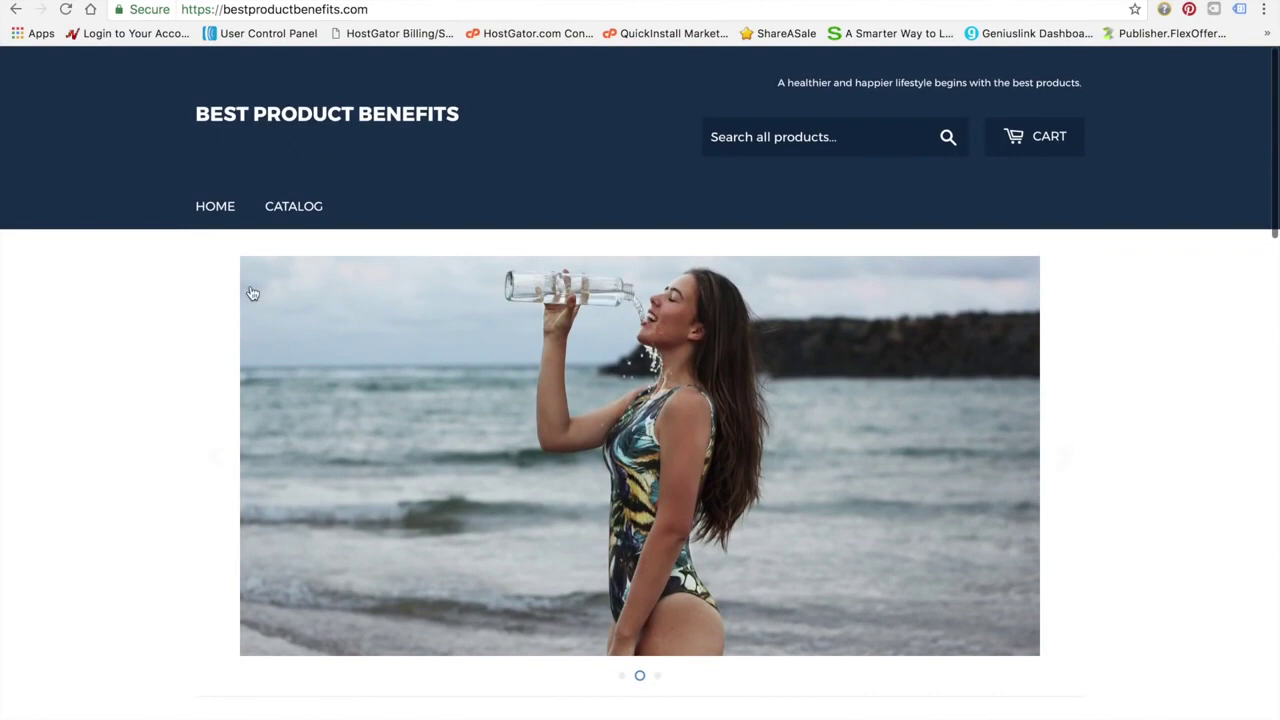
left_click(285, 2)
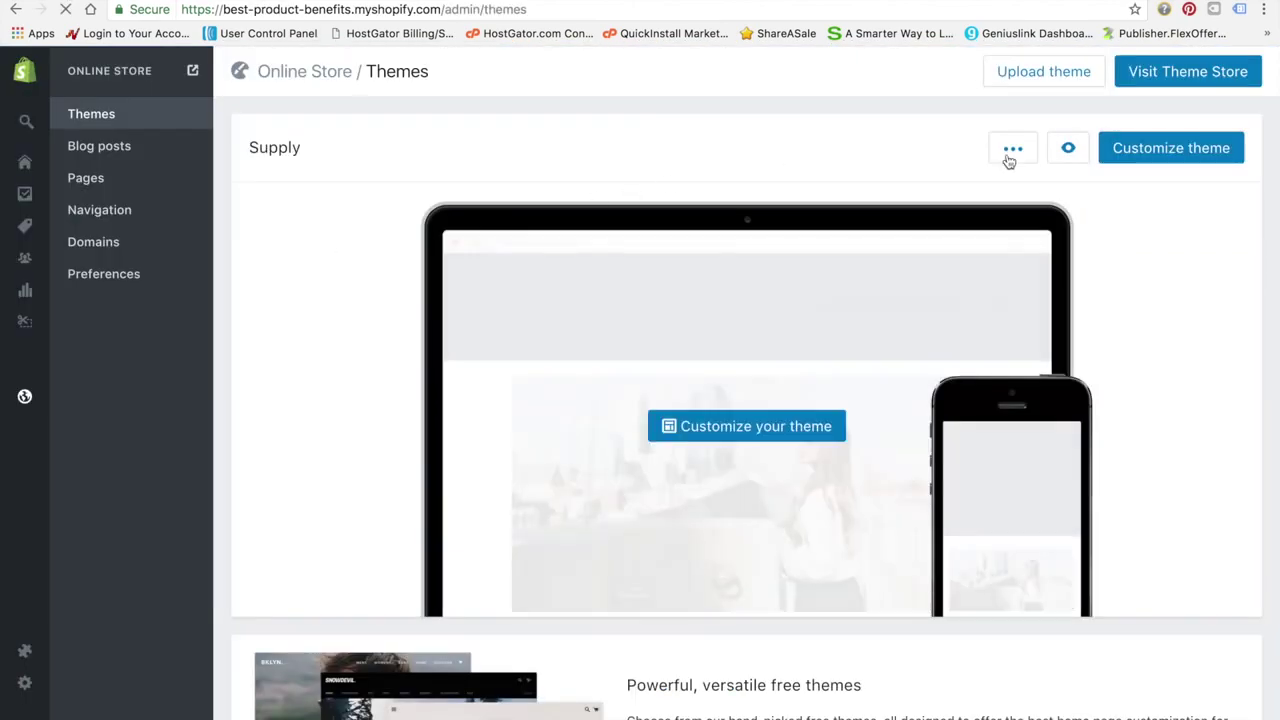
In Online Store Preferences, uncheck Enable password page and save the change
mouse_move(27, 332)
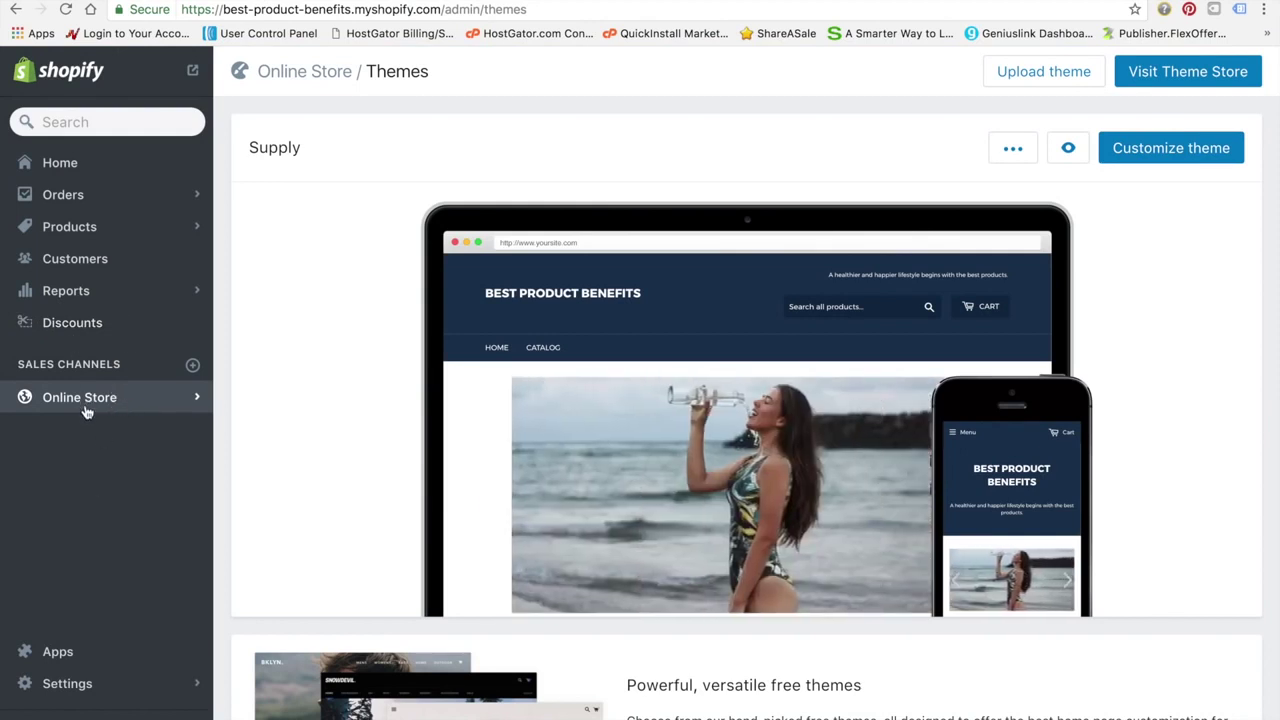
left_click(86, 400)
left_click(120, 274)
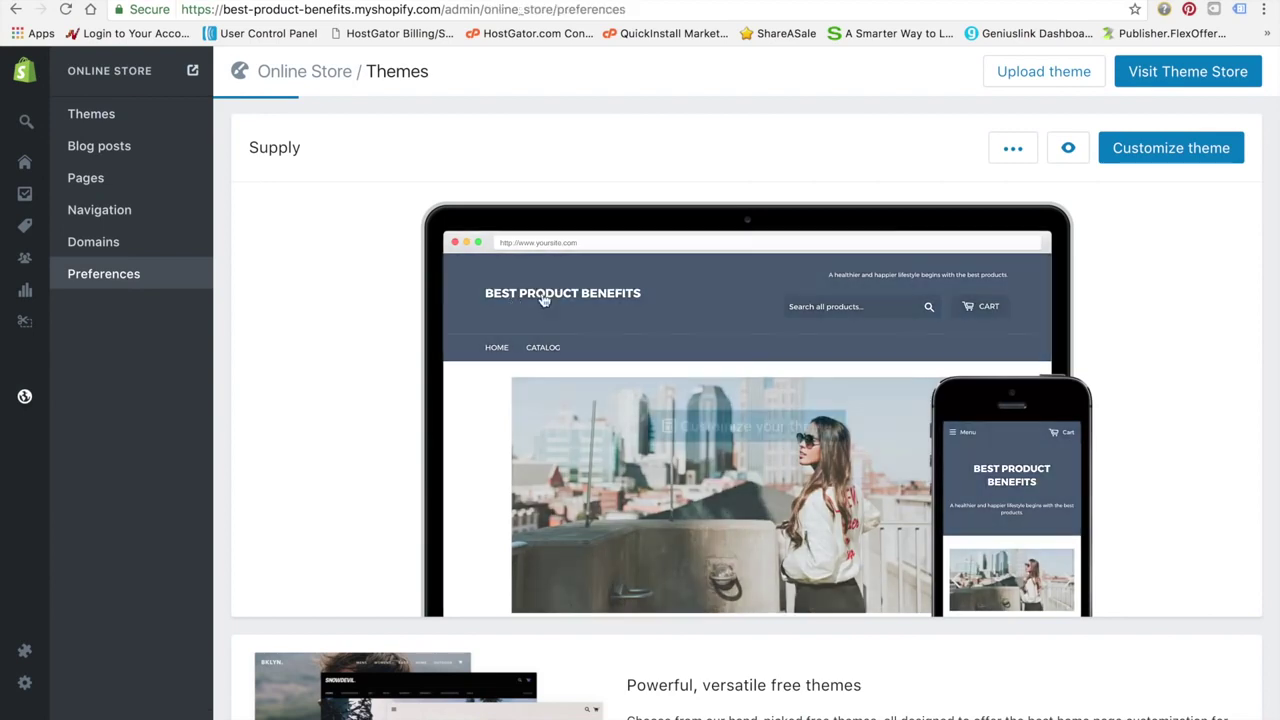
scroll(875, 440, "down", 5)
left_click(760, 452)
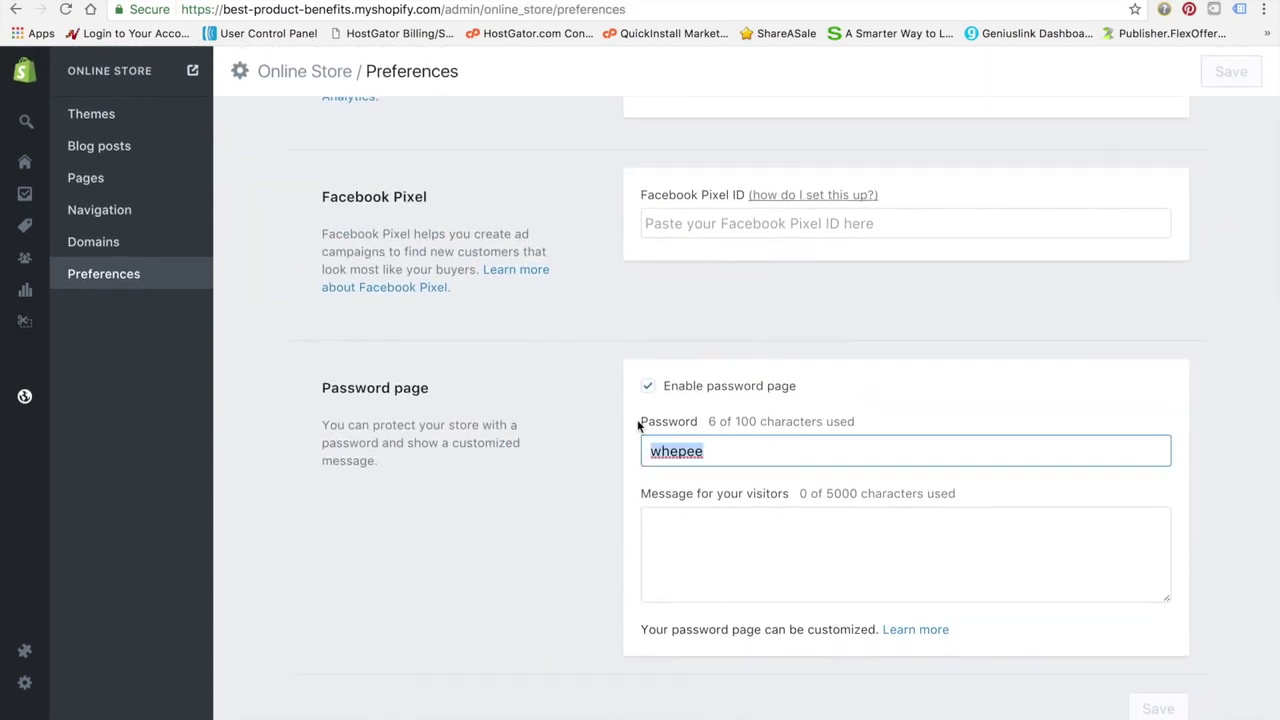
left_click(649, 388)
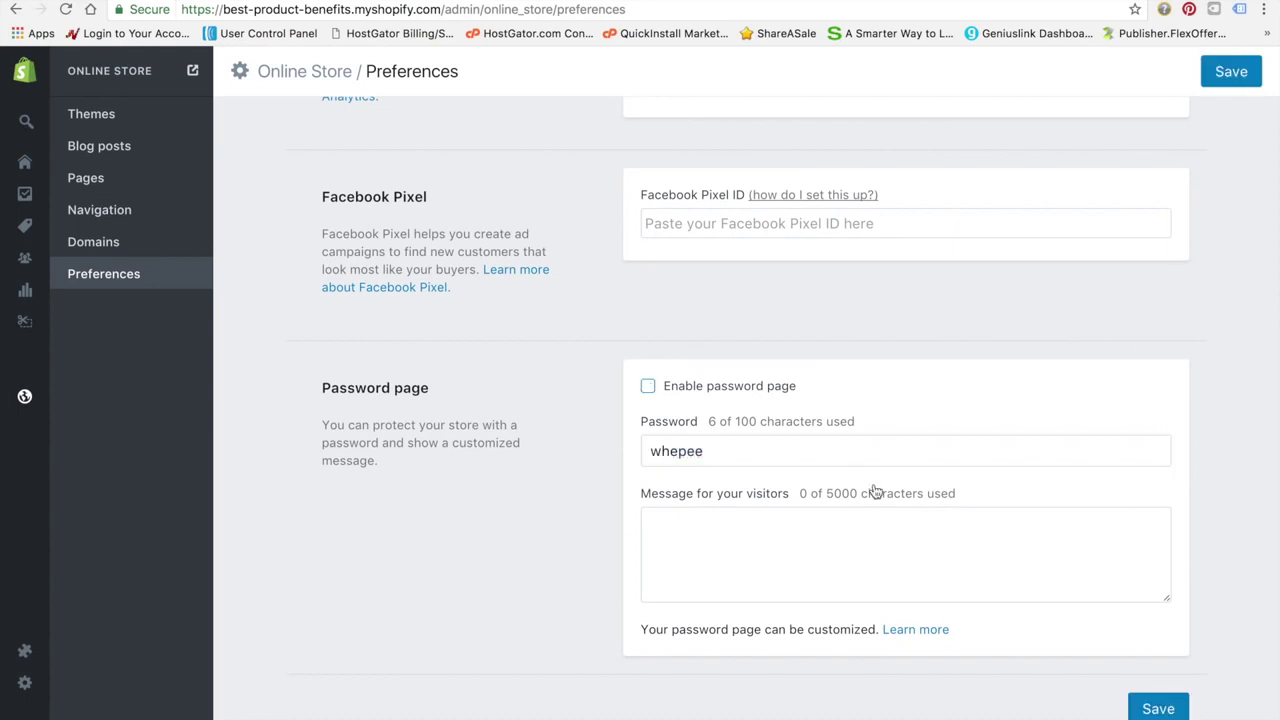
left_click(1160, 710)
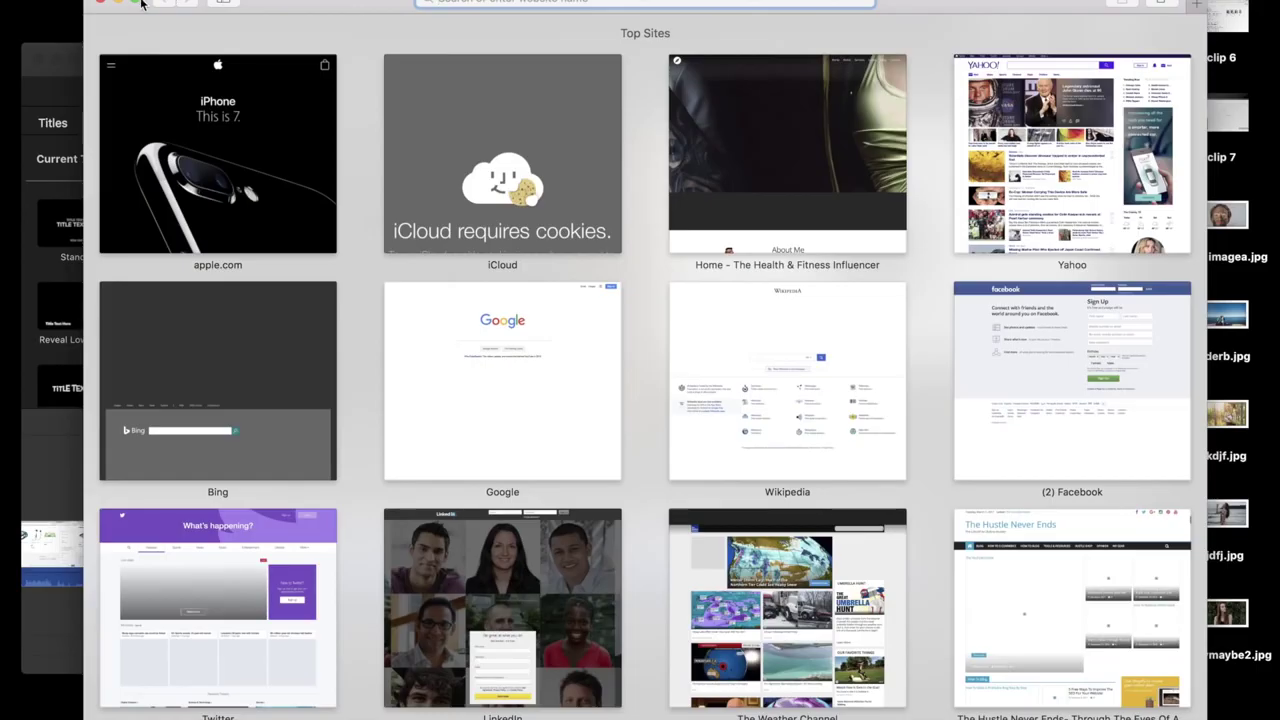
Maximize Safari and load the bestproductbenefits.com storefront
left_click(138, 4)
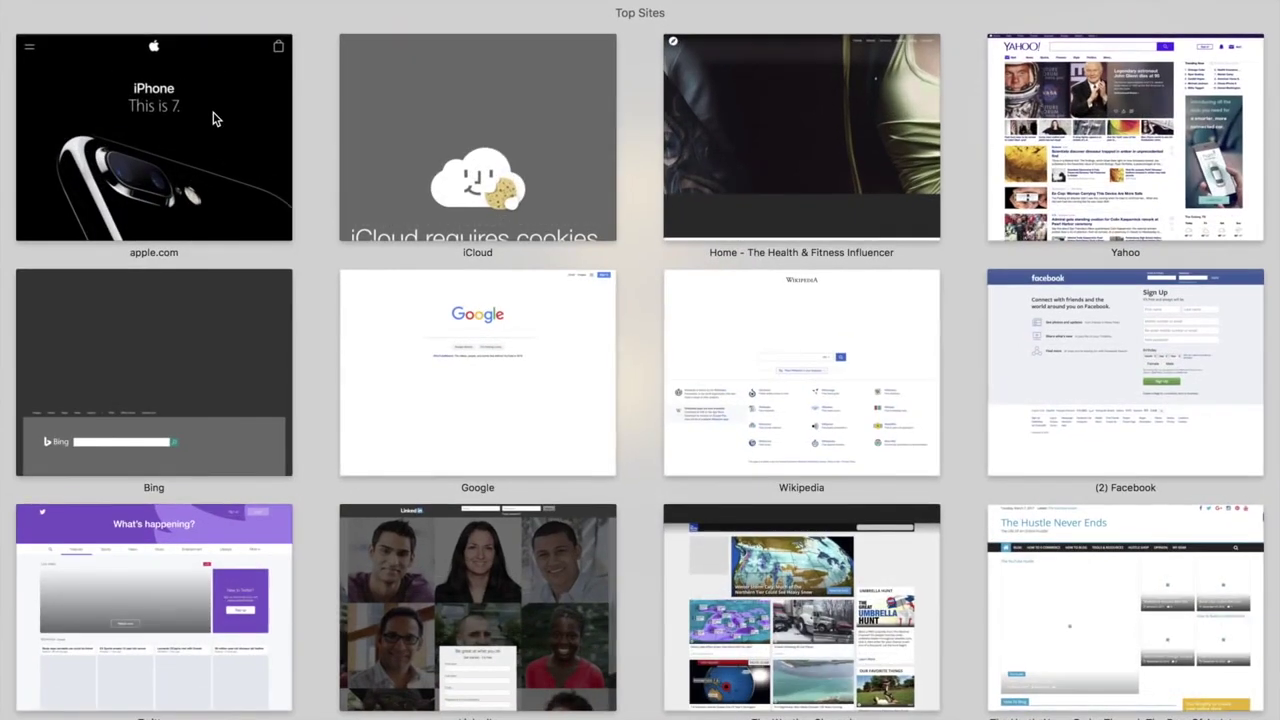
type("bestprod")
key("Return")
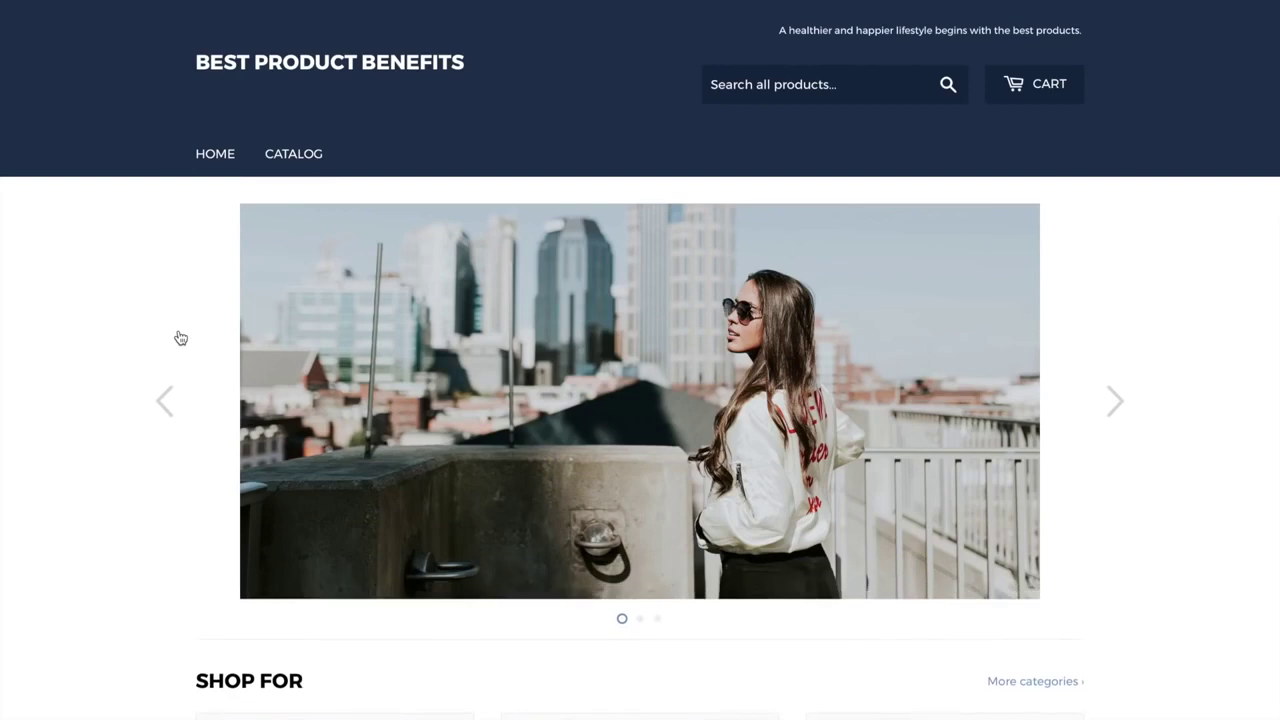
Scroll through the homepage to review its slideshow, Shop For categories and product sections
scroll(181, 338, "down", 1)
scroll(181, 338, "down", 5)
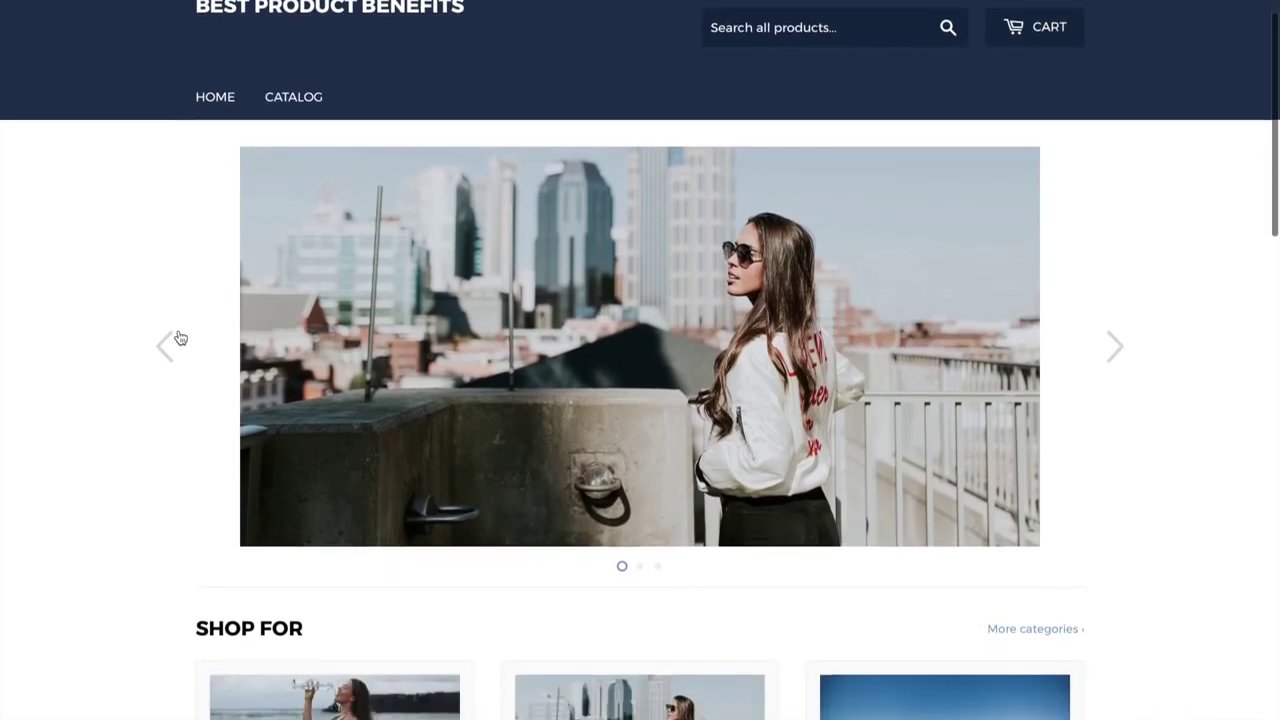
scroll(180, 337, "down", 5)
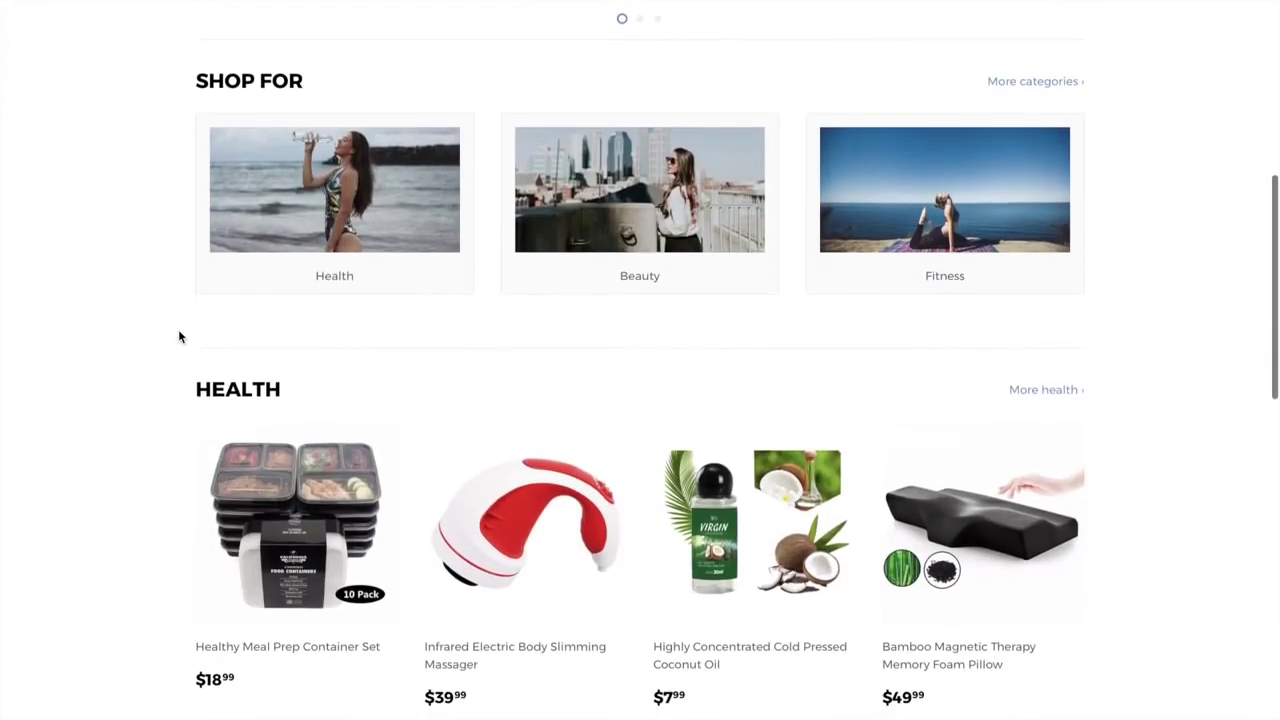
scroll(179, 337, "down", 10)
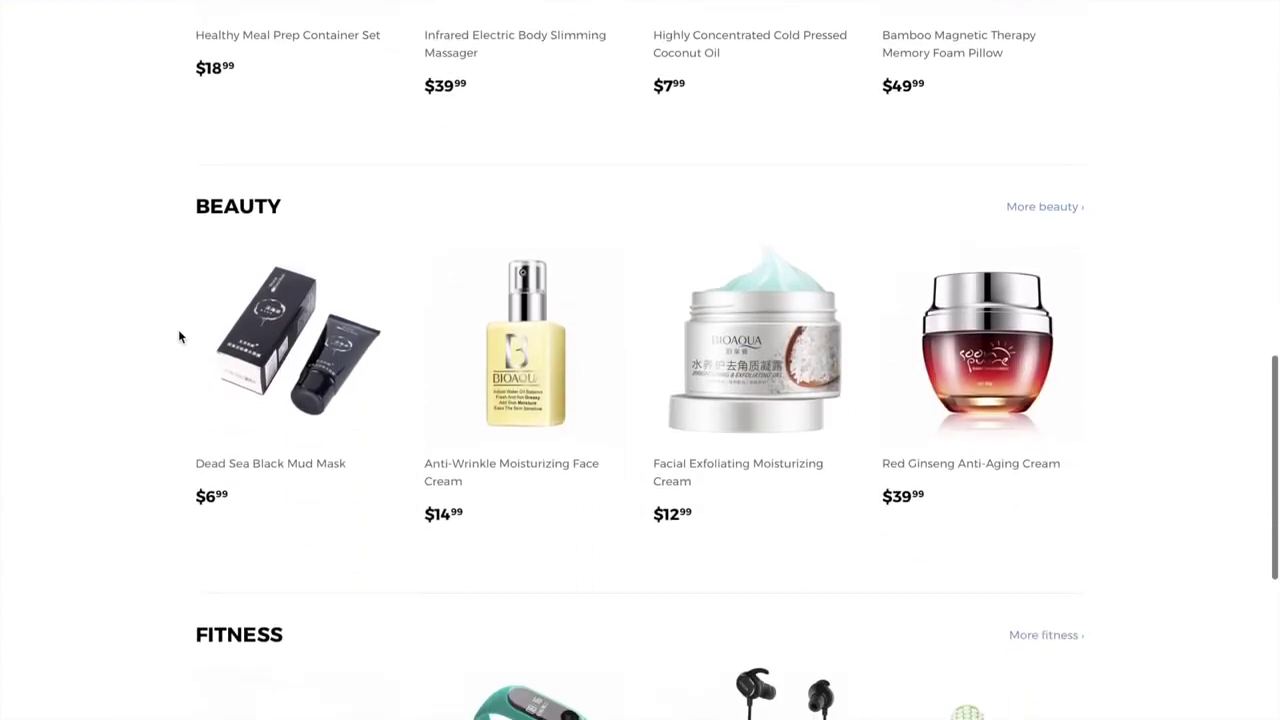
scroll(178, 337, "down", 2)
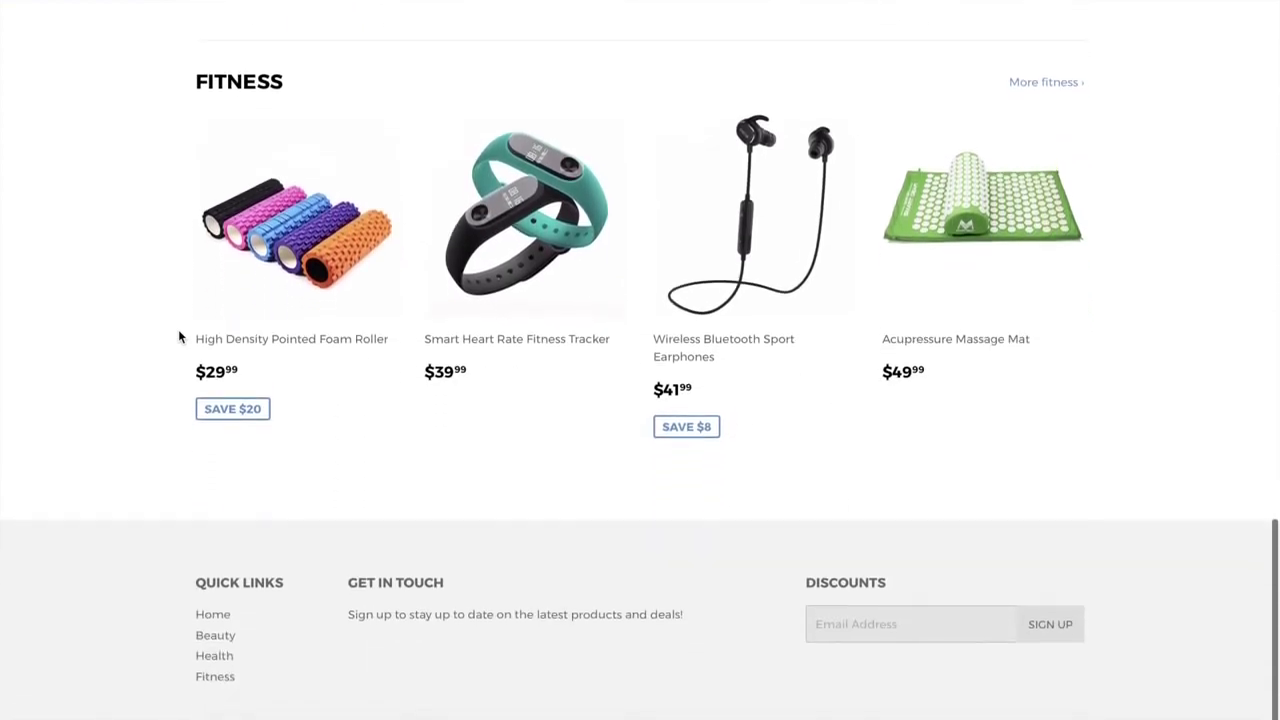
scroll(178, 337, "up", 15)
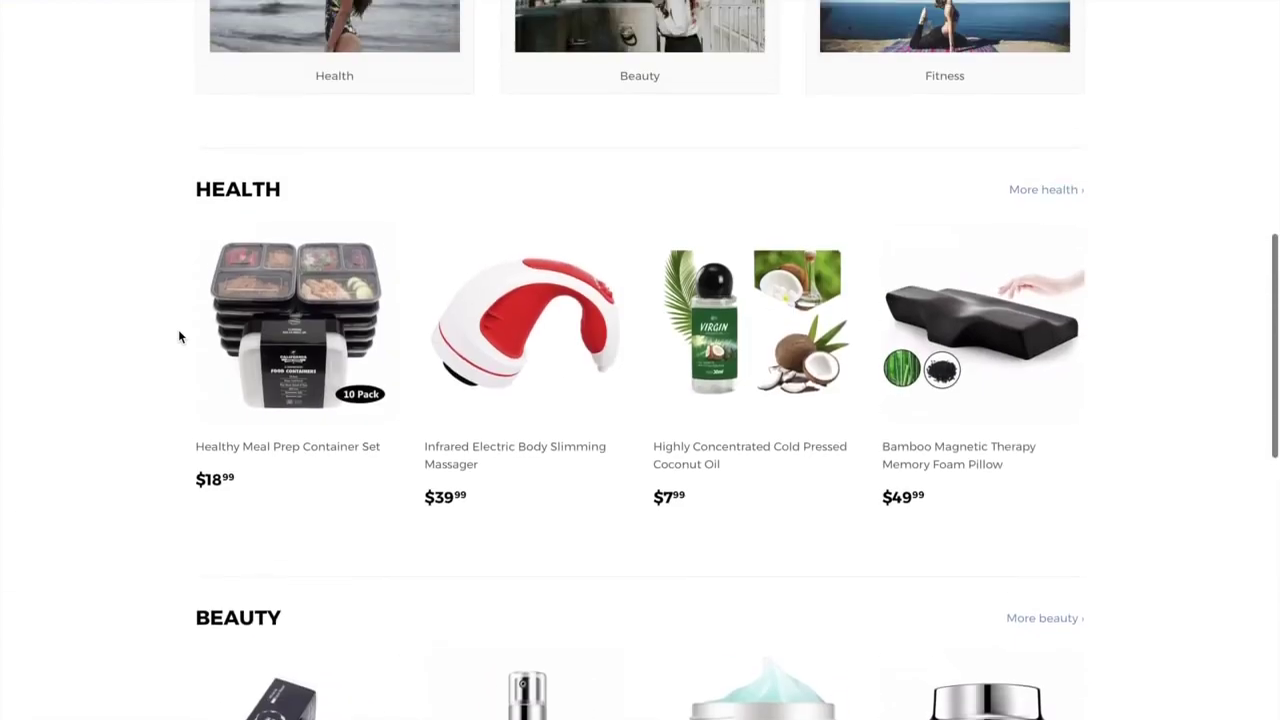
scroll(178, 337, "up", 4)
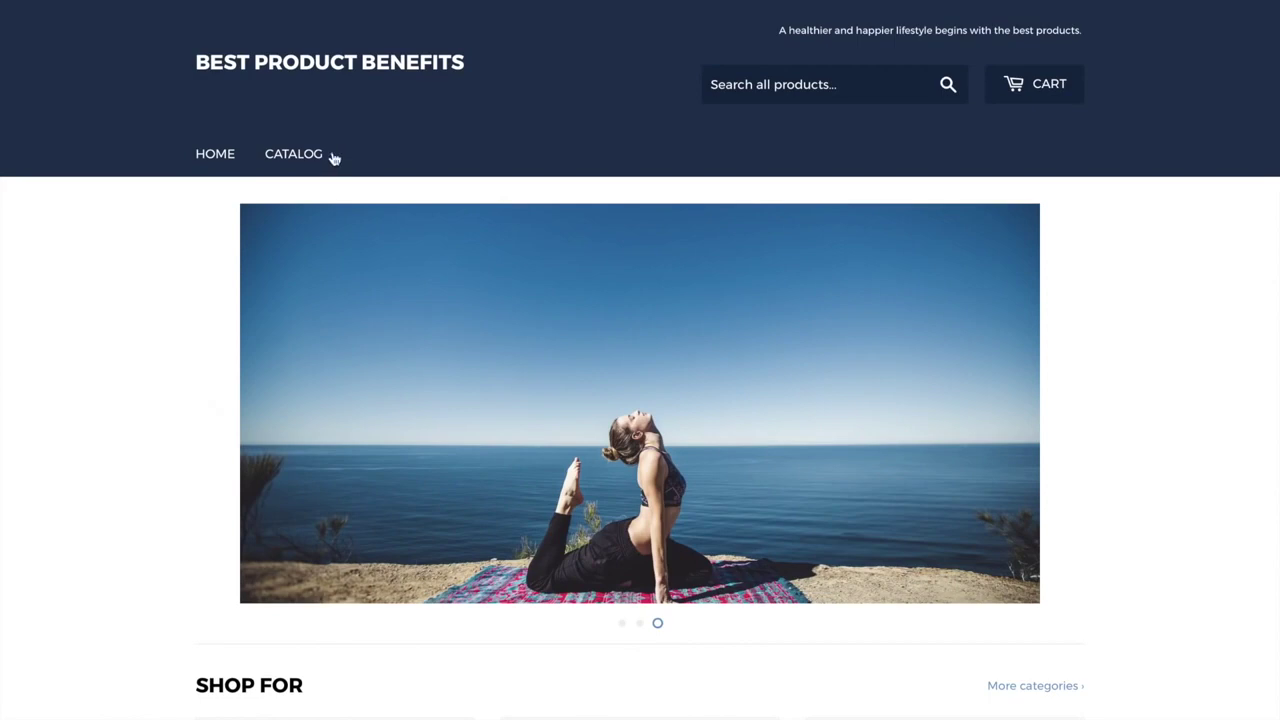
scroll(163, 410, "down", 6)
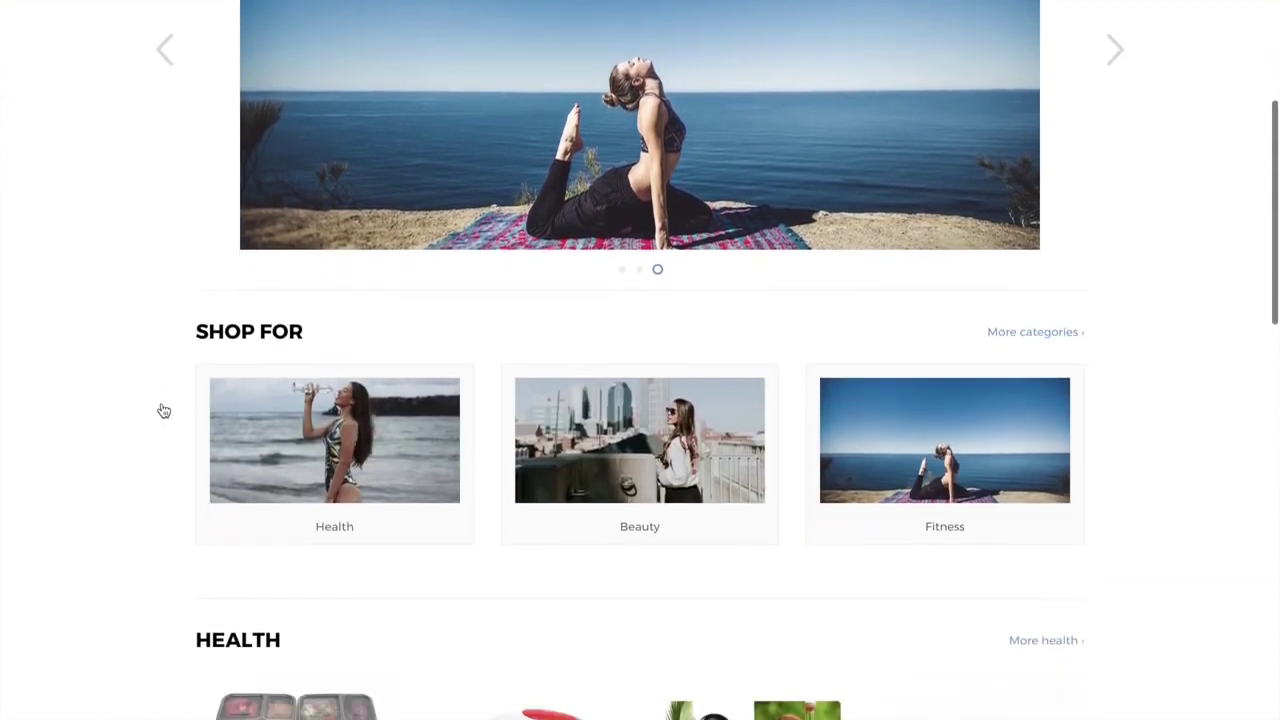
scroll(163, 410, "down", 10)
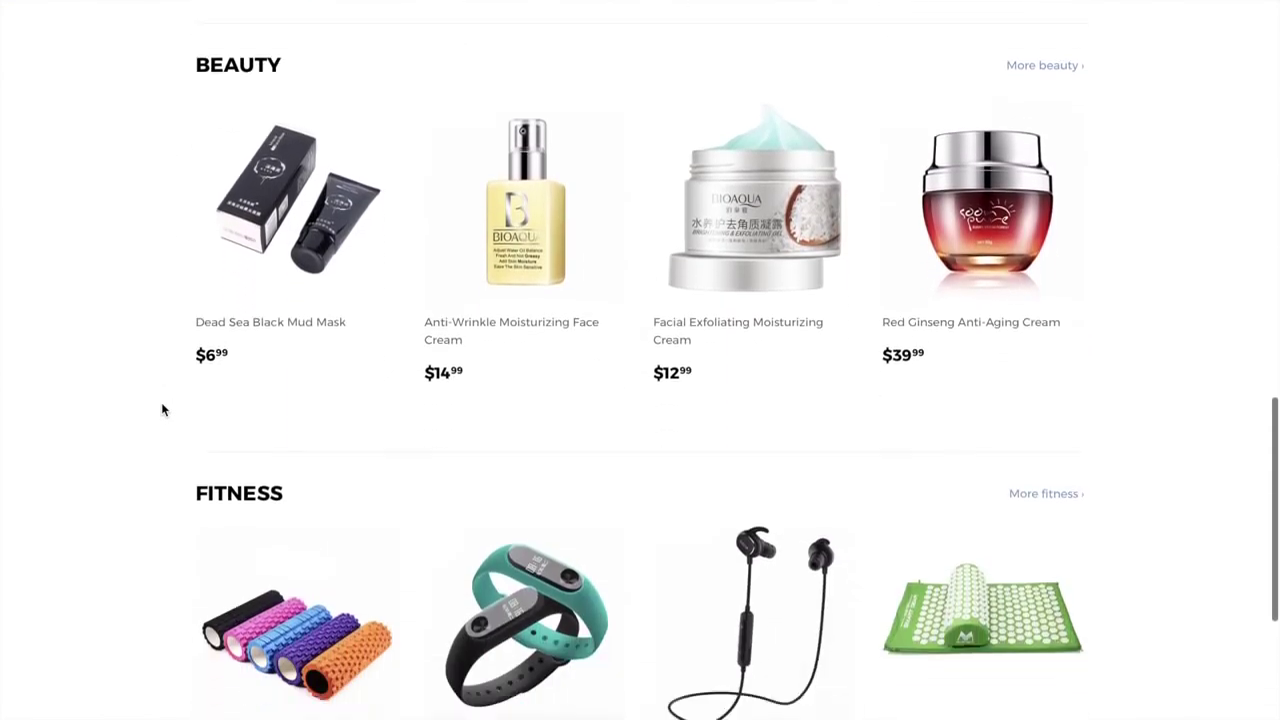
scroll(163, 410, "up", 12)
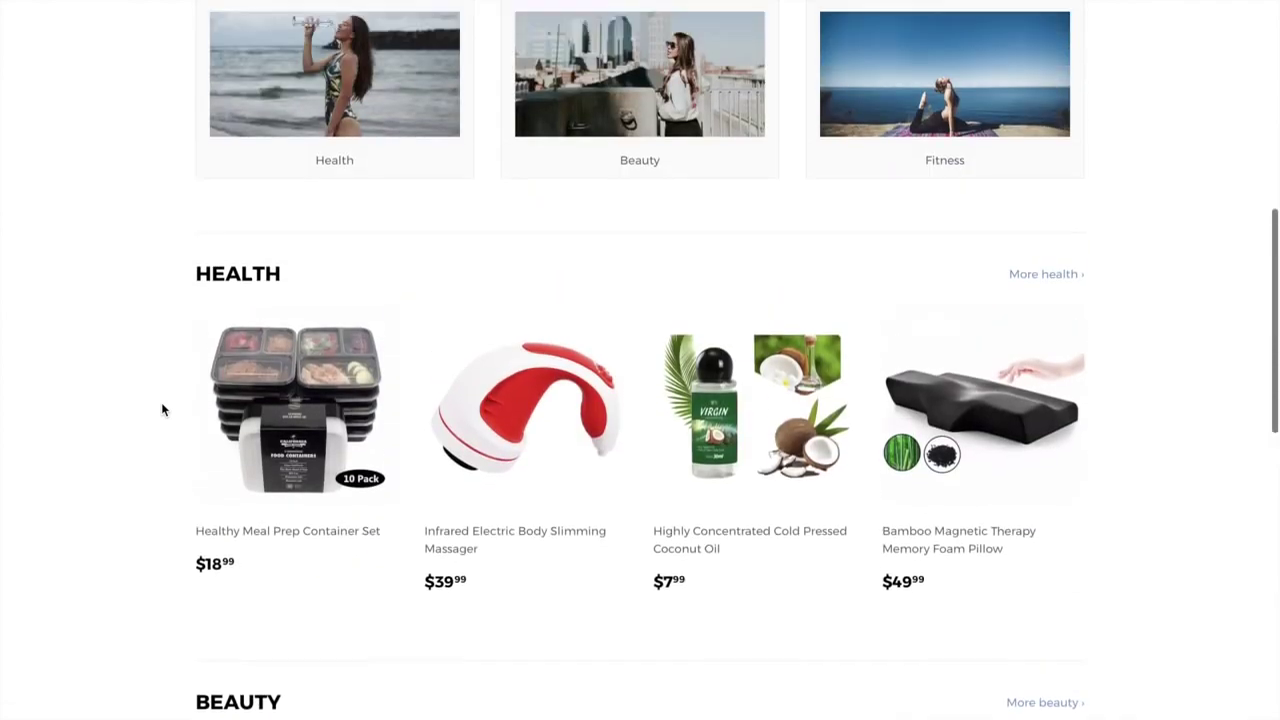
scroll(163, 410, "up", 4)
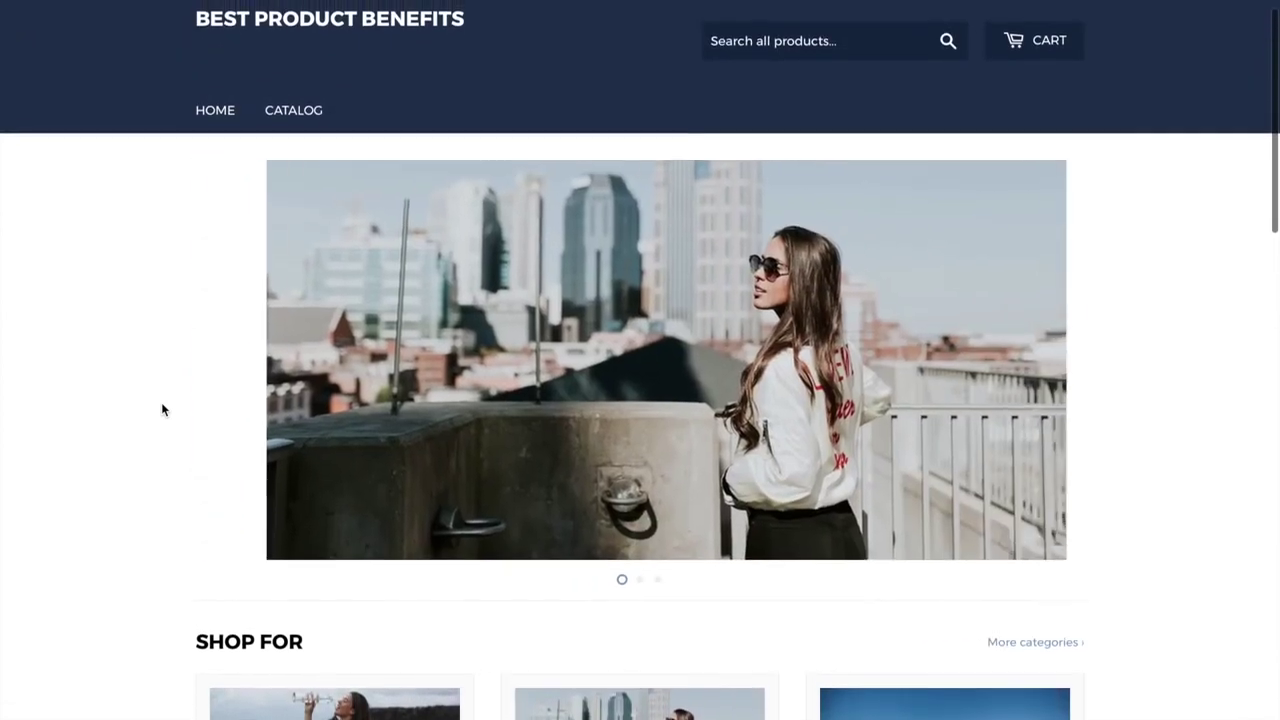
scroll(163, 410, "up", 1)
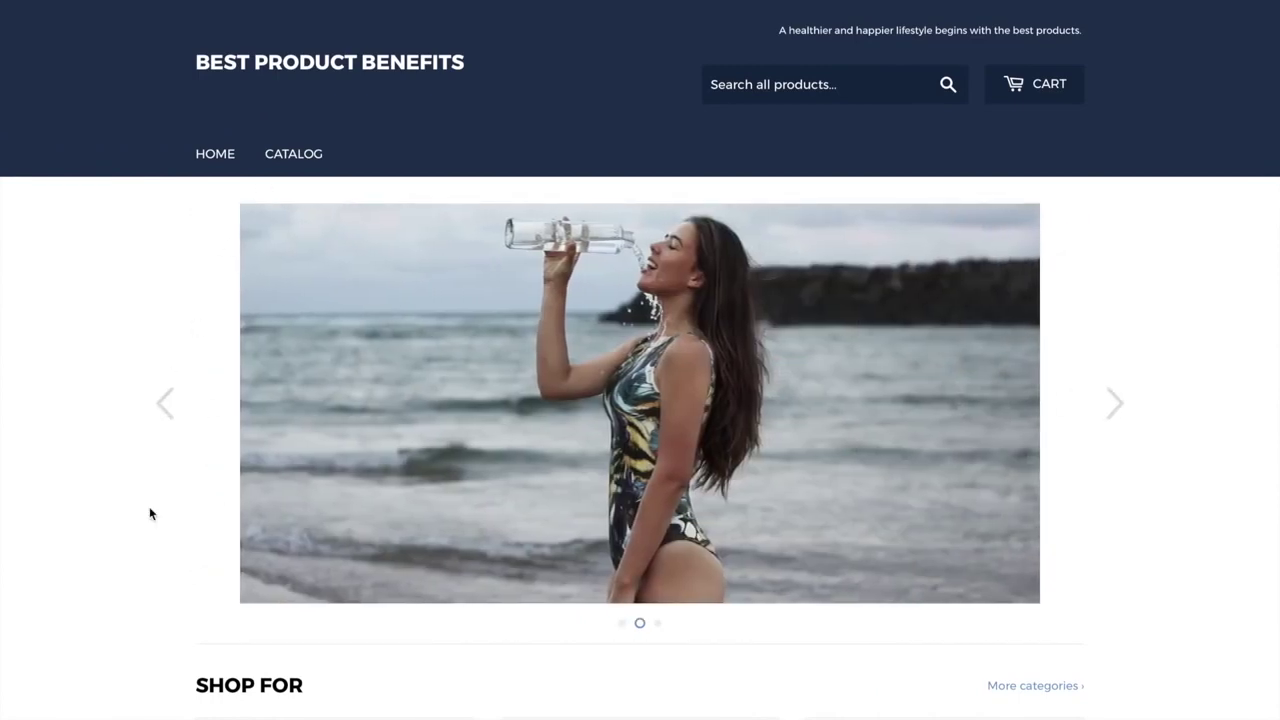
scroll(149, 507, "down", 2)
scroll(149, 507, "down", 3)
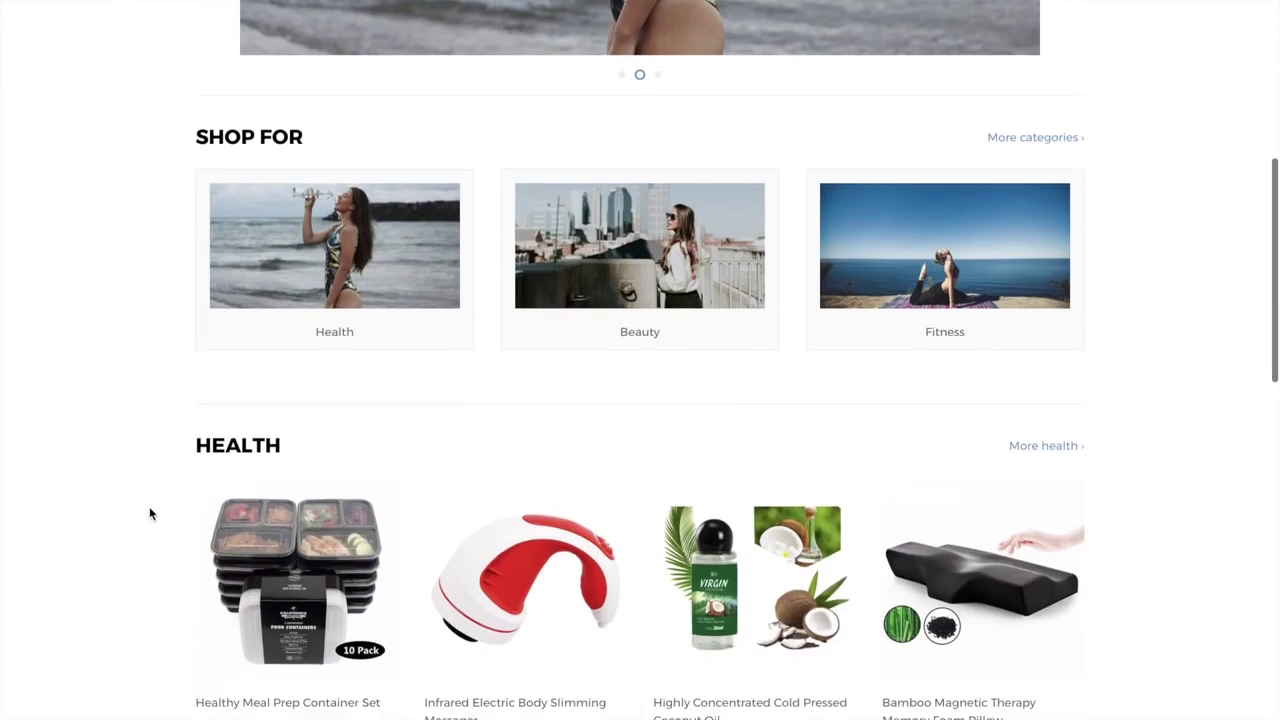
scroll(149, 508, "down", 1)
scroll(149, 508, "down", 10)
scroll(149, 507, "up", 15)
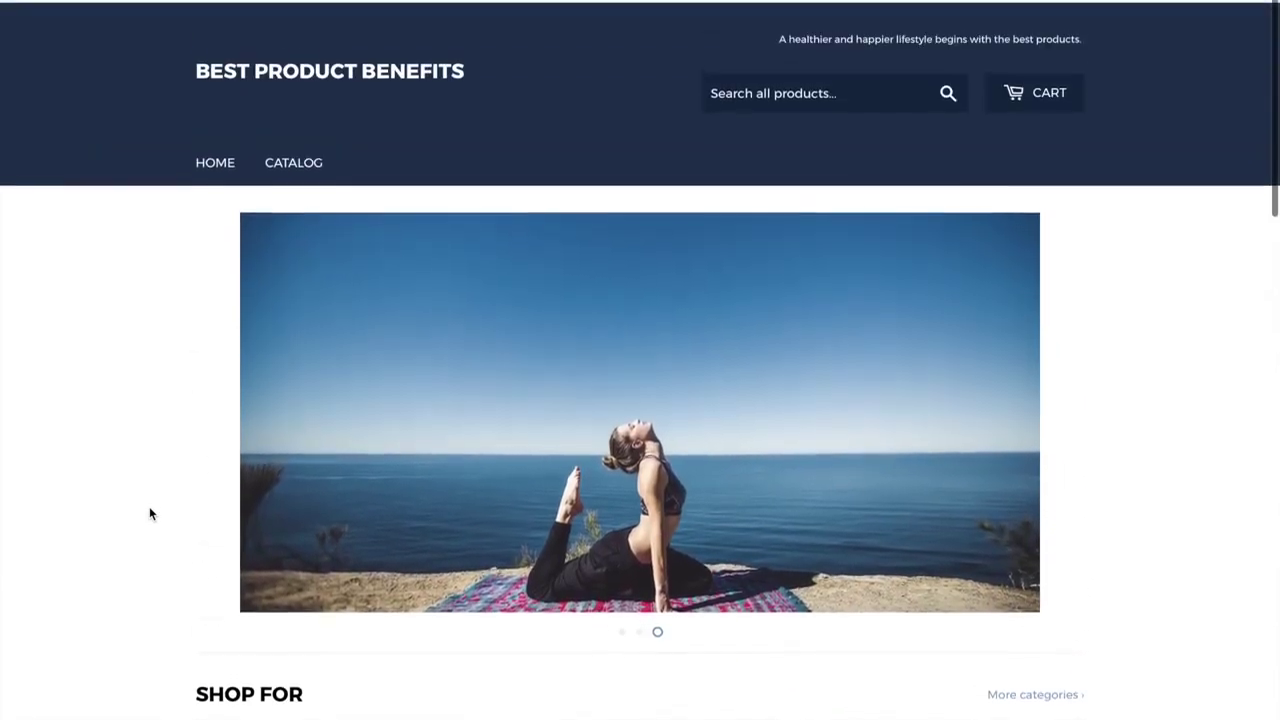
scroll(623, 569, "down", 1)
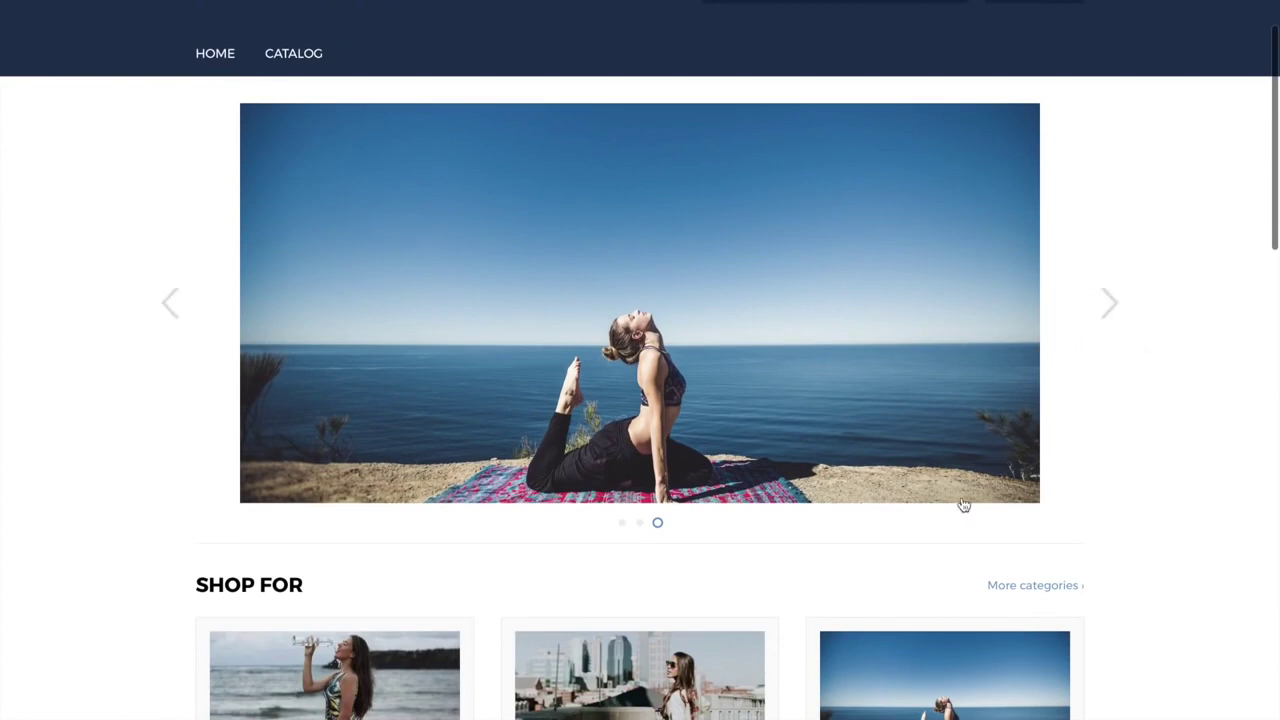
scroll(963, 505, "down", 3)
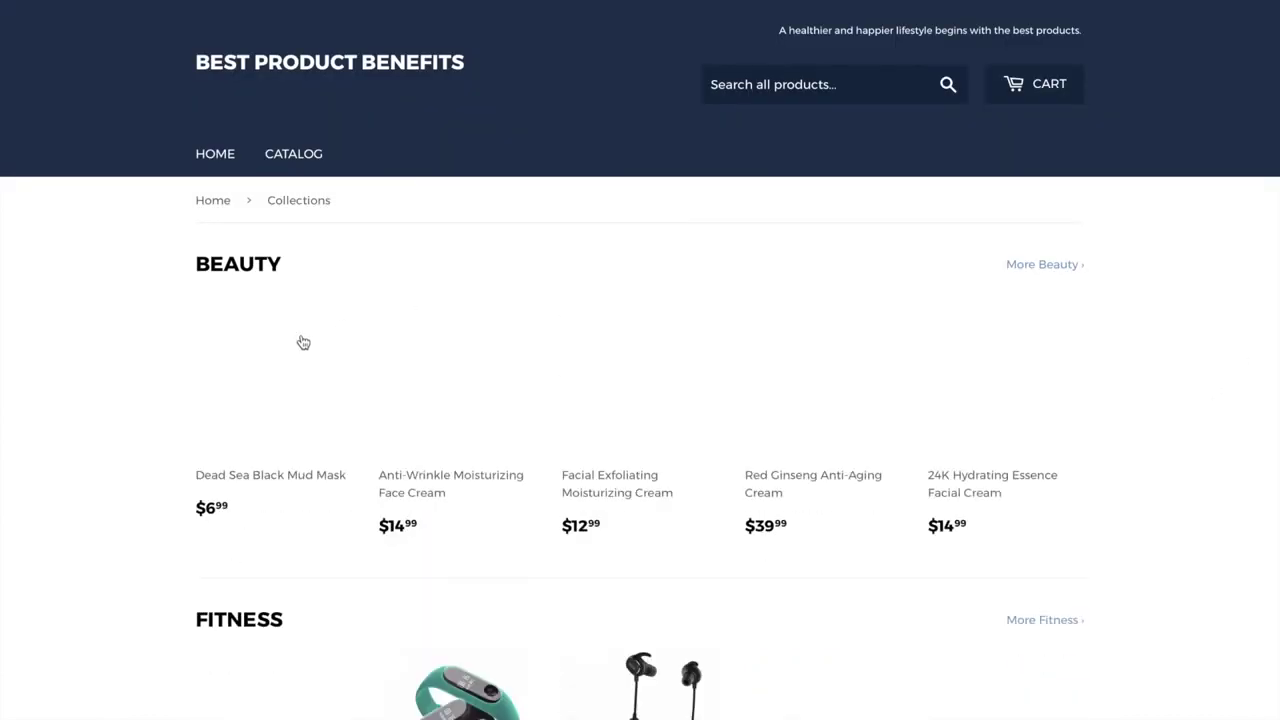
Browse the collections page, then return to the store home page via the Home breadcrumb
scroll(165, 443, "down", 1)
scroll(165, 443, "down", 8)
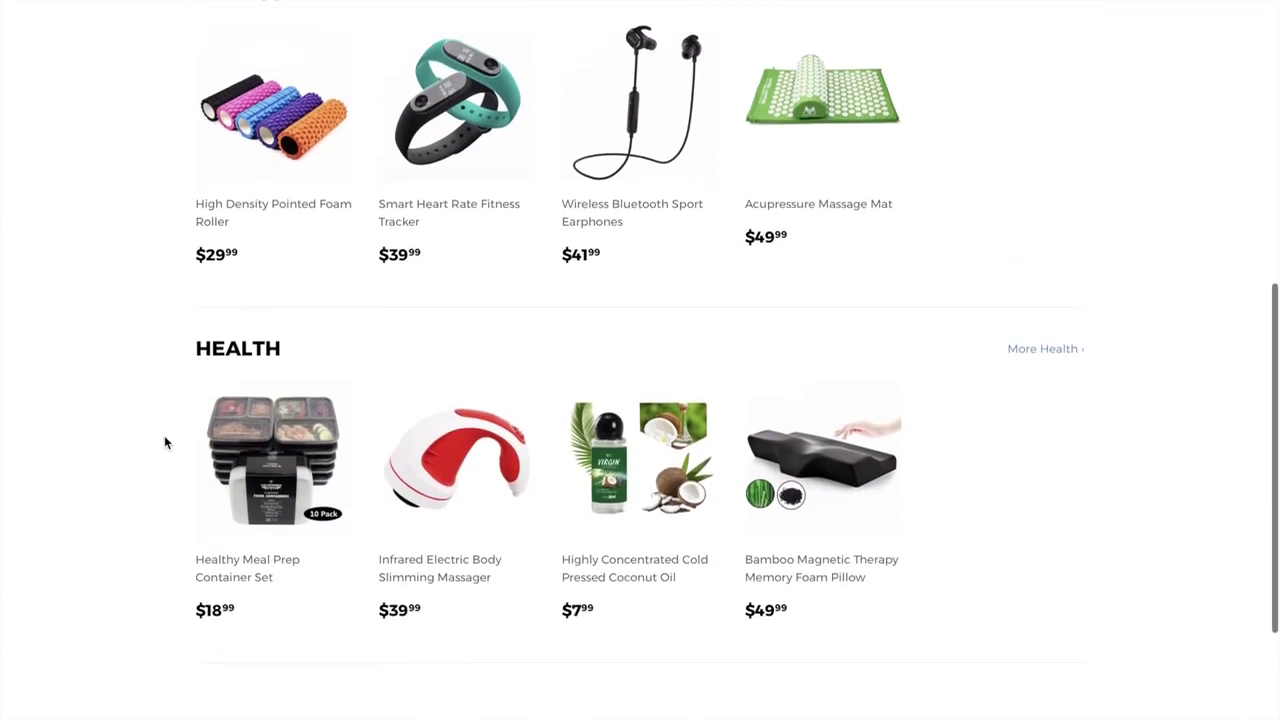
scroll(165, 443, "up", 5)
scroll(165, 437, "up", 5)
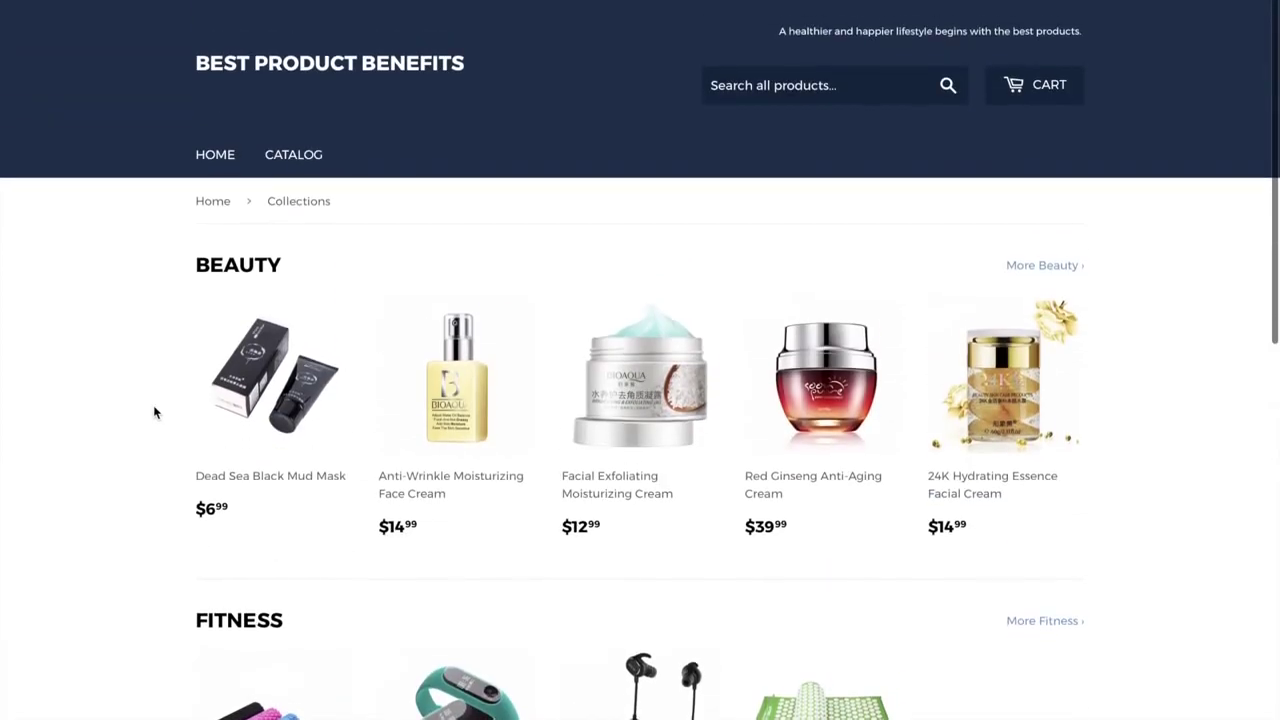
scroll(118, 376, "down", 1)
scroll(114, 373, "down", 7)
scroll(114, 373, "up", 5)
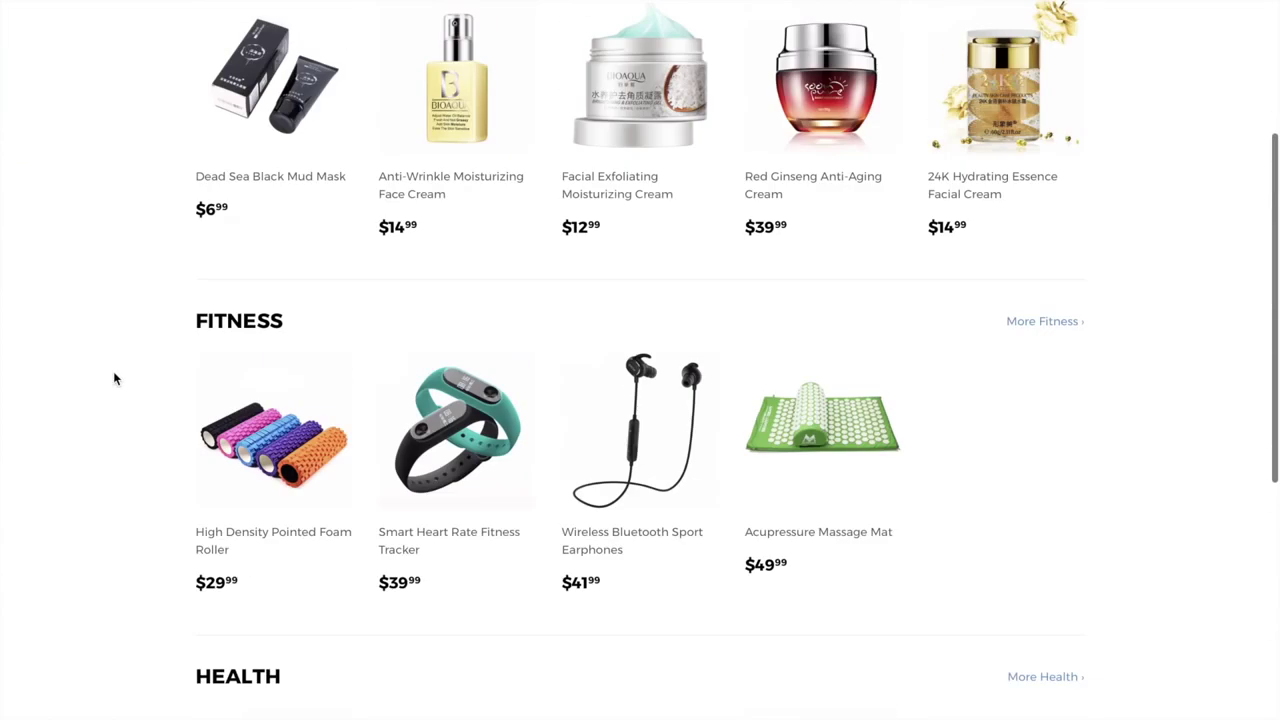
scroll(113, 378, "down", 6)
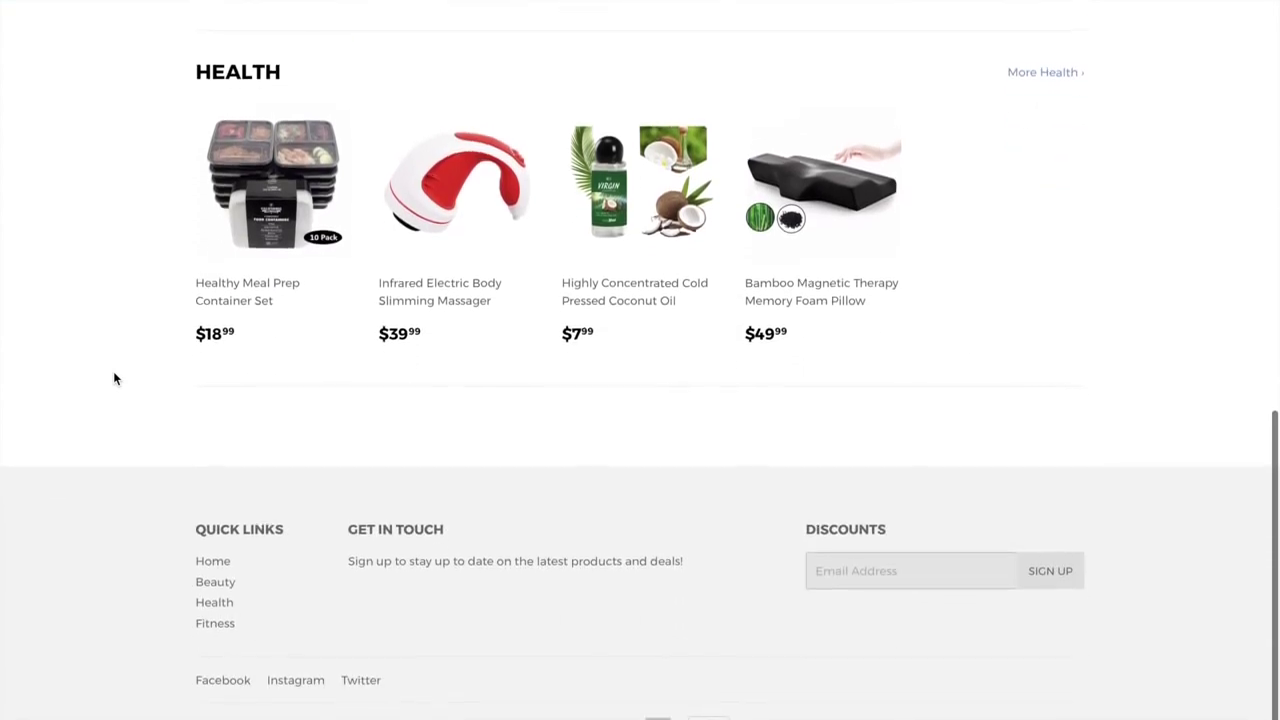
scroll(113, 378, "up", 7)
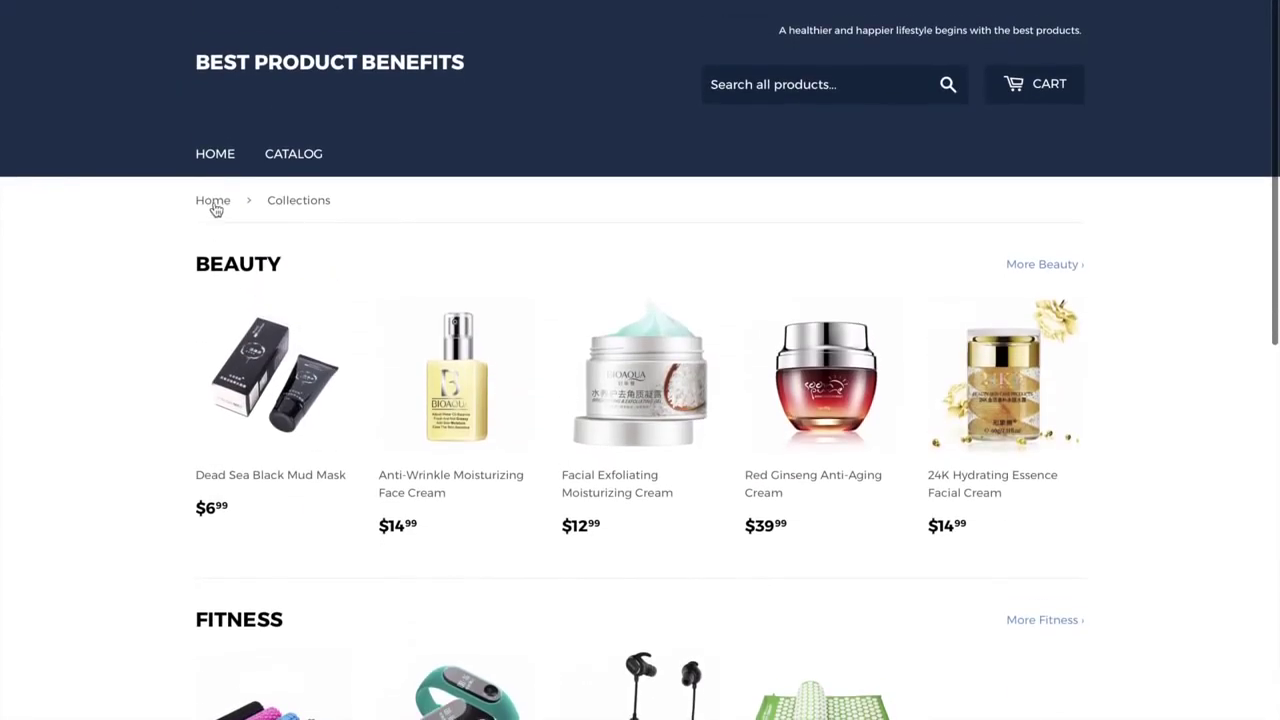
left_click(213, 200)
Open the full product Catalog from the navigation and scroll through its A–Z product list
scroll(148, 507, "down", 5)
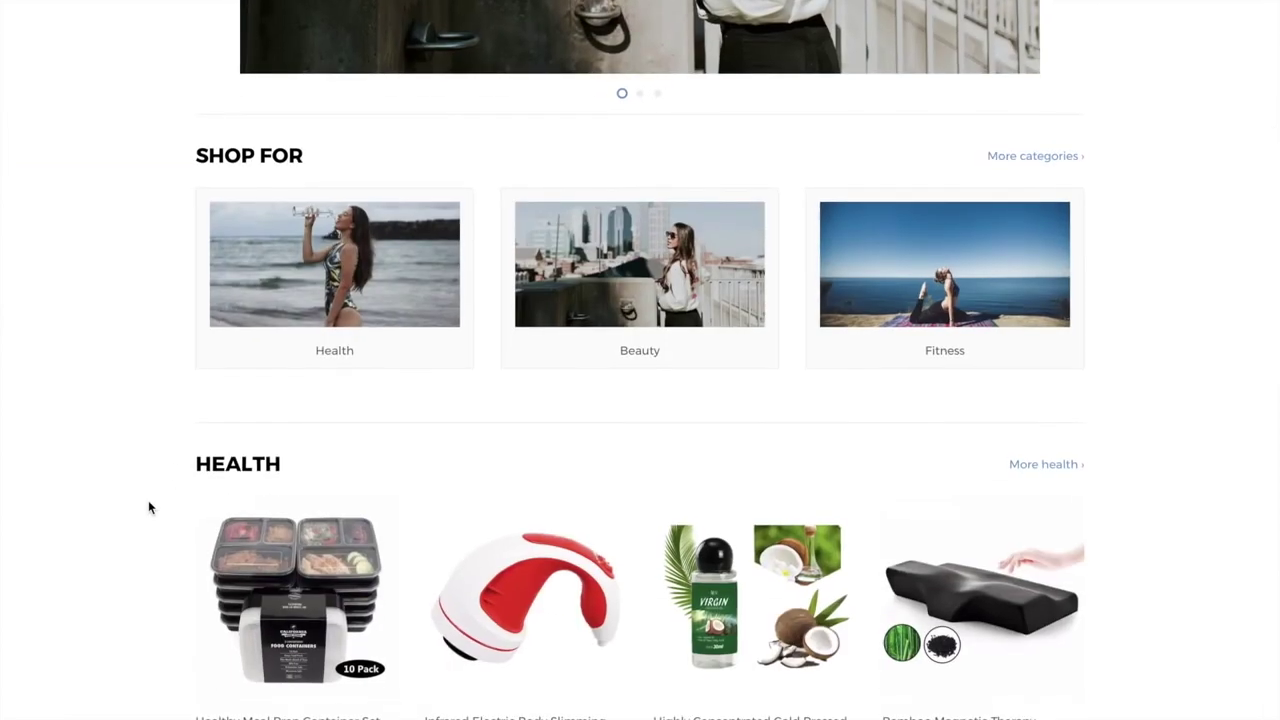
scroll(148, 507, "down", 5)
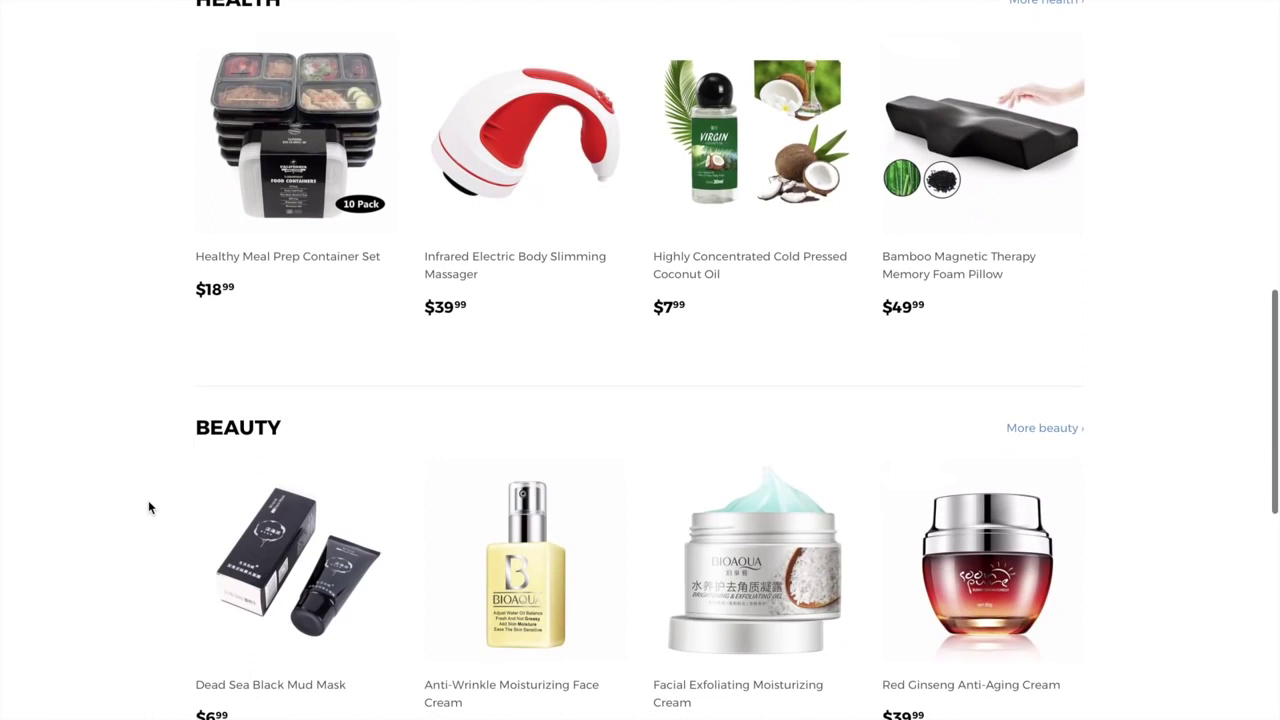
scroll(148, 507, "up", 3)
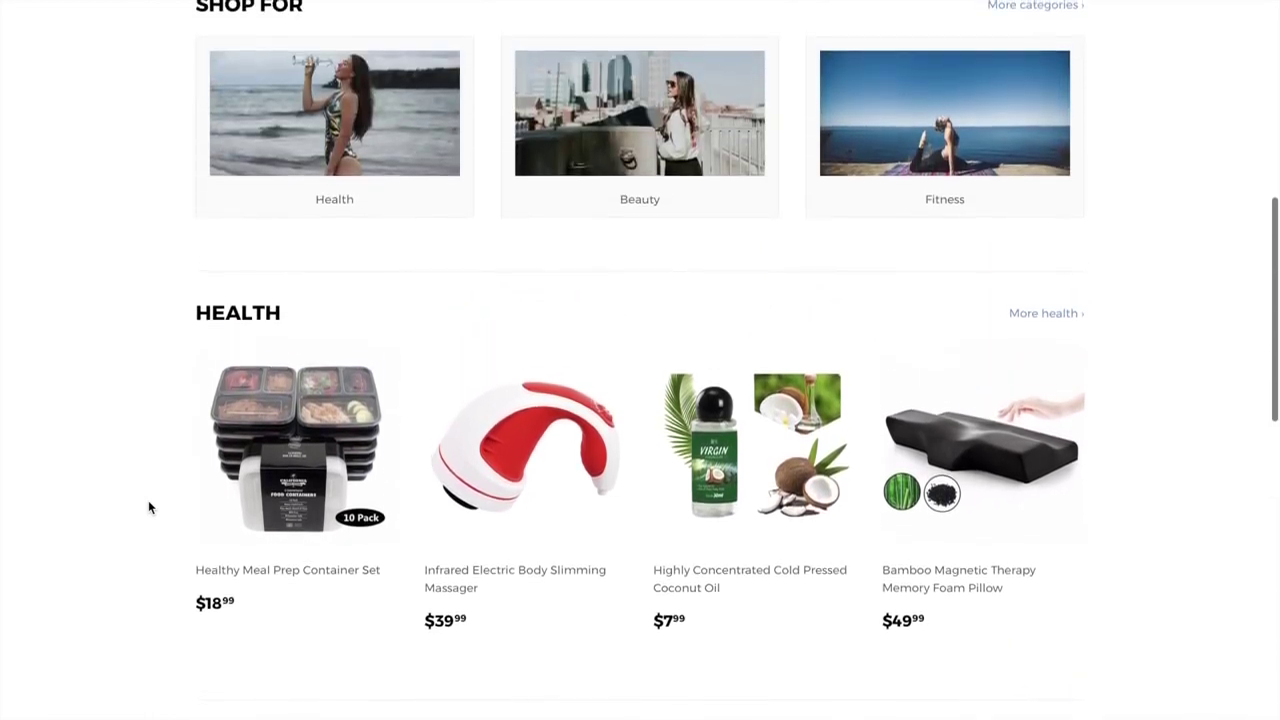
scroll(148, 507, "up", 5)
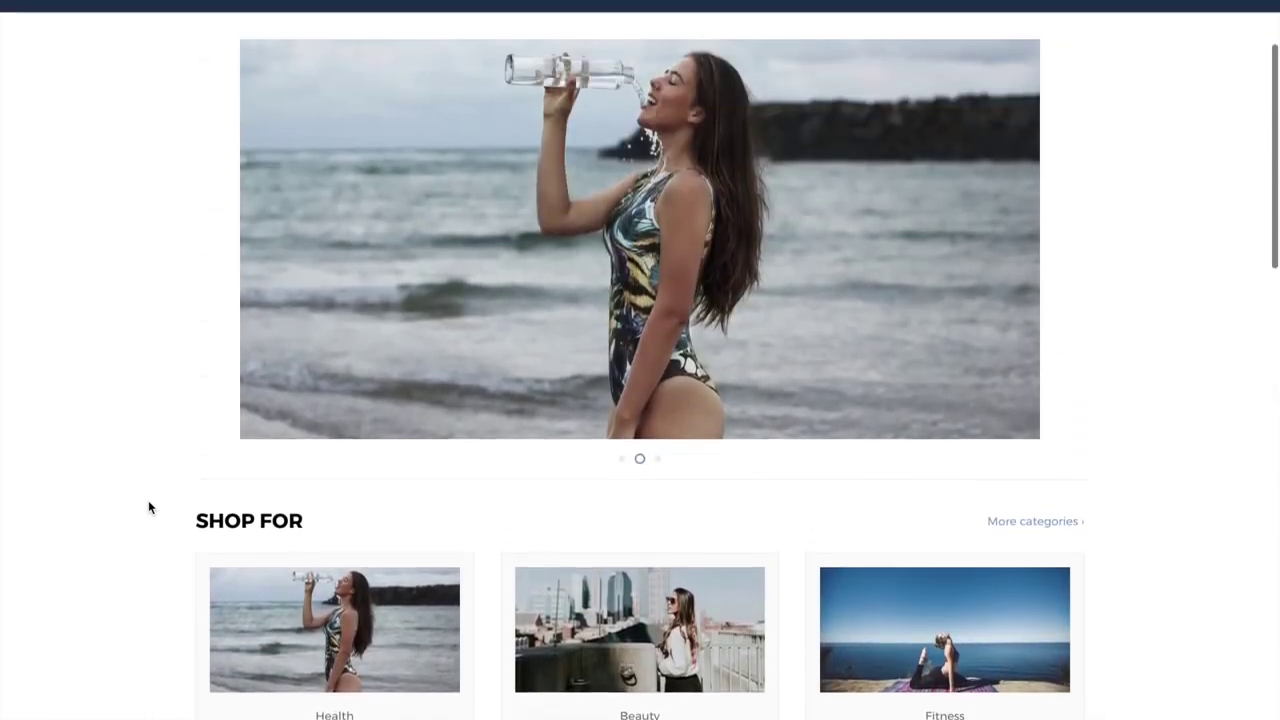
scroll(148, 507, "up", 2)
scroll(148, 507, "up", 1)
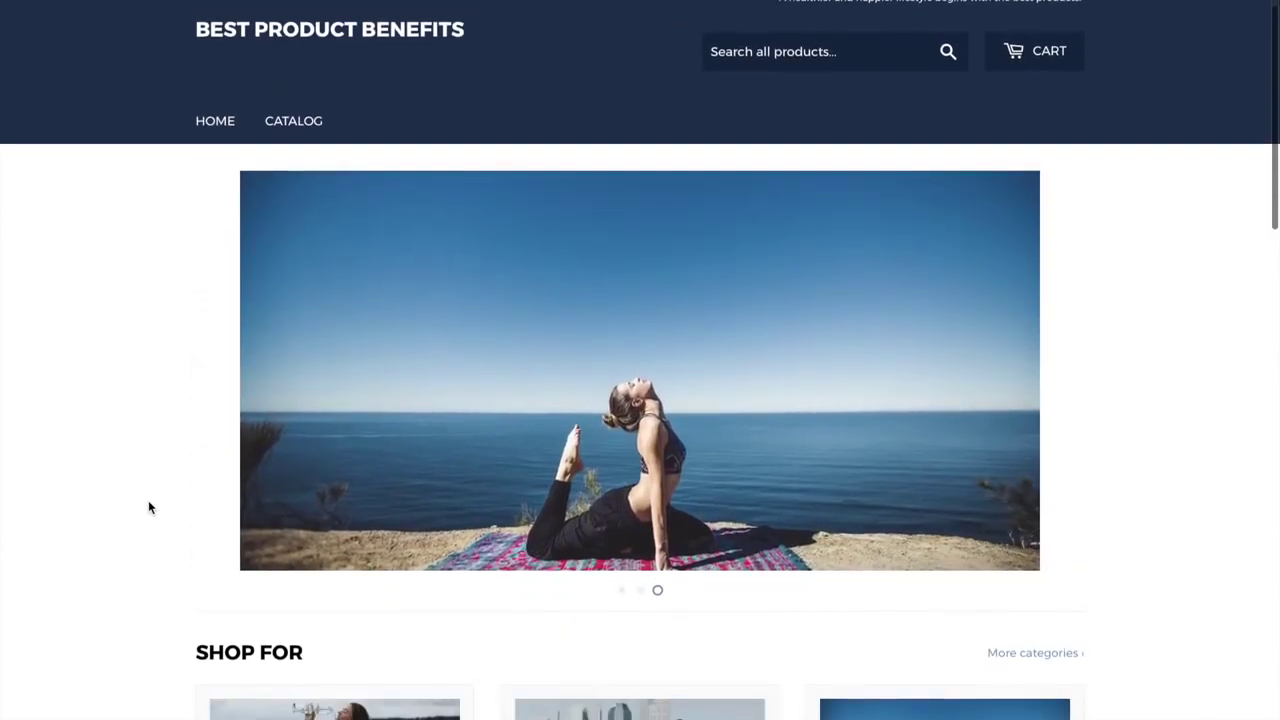
scroll(148, 507, "down", 6)
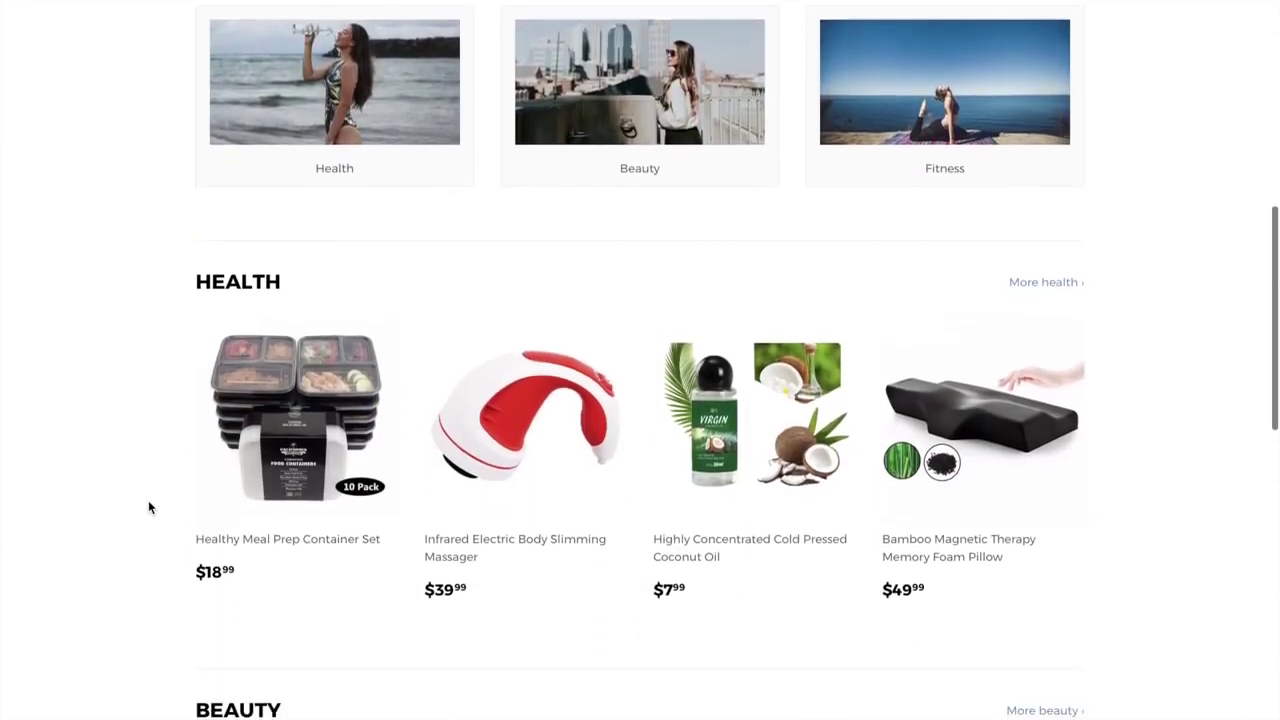
scroll(148, 507, "down", 3)
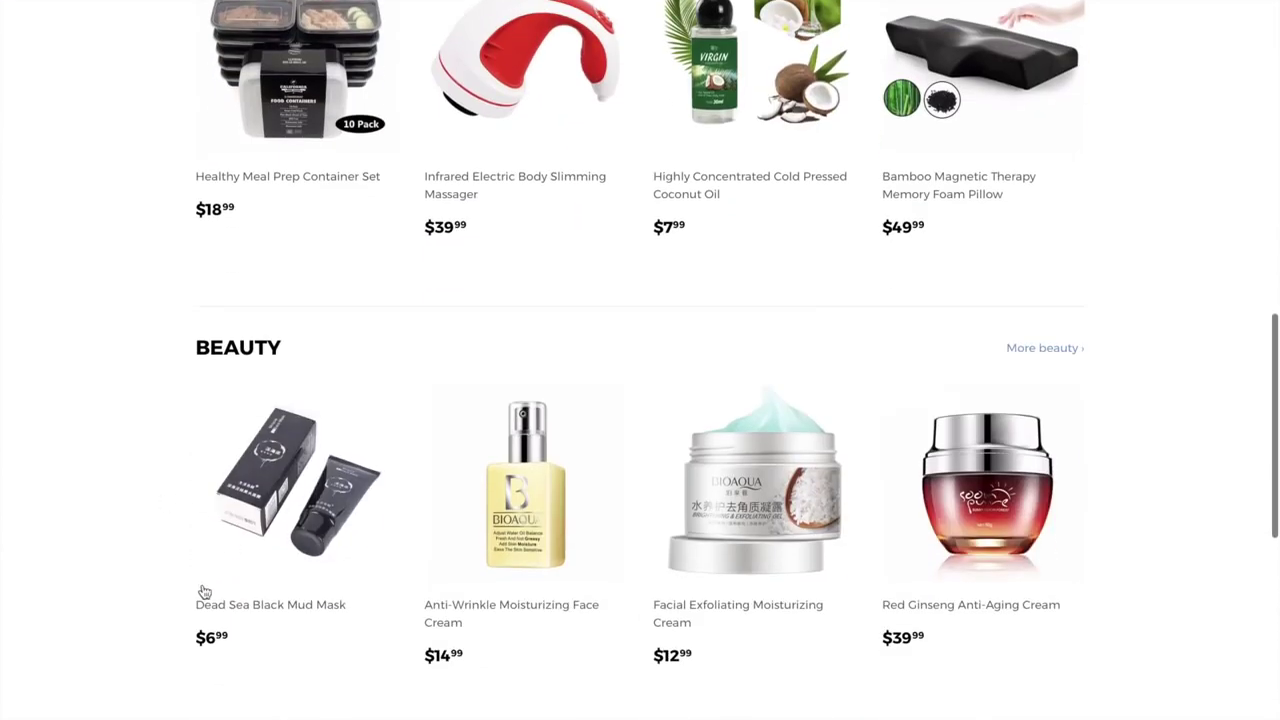
scroll(204, 592, "down", 1)
scroll(204, 592, "up", 2)
scroll(204, 592, "up", 6)
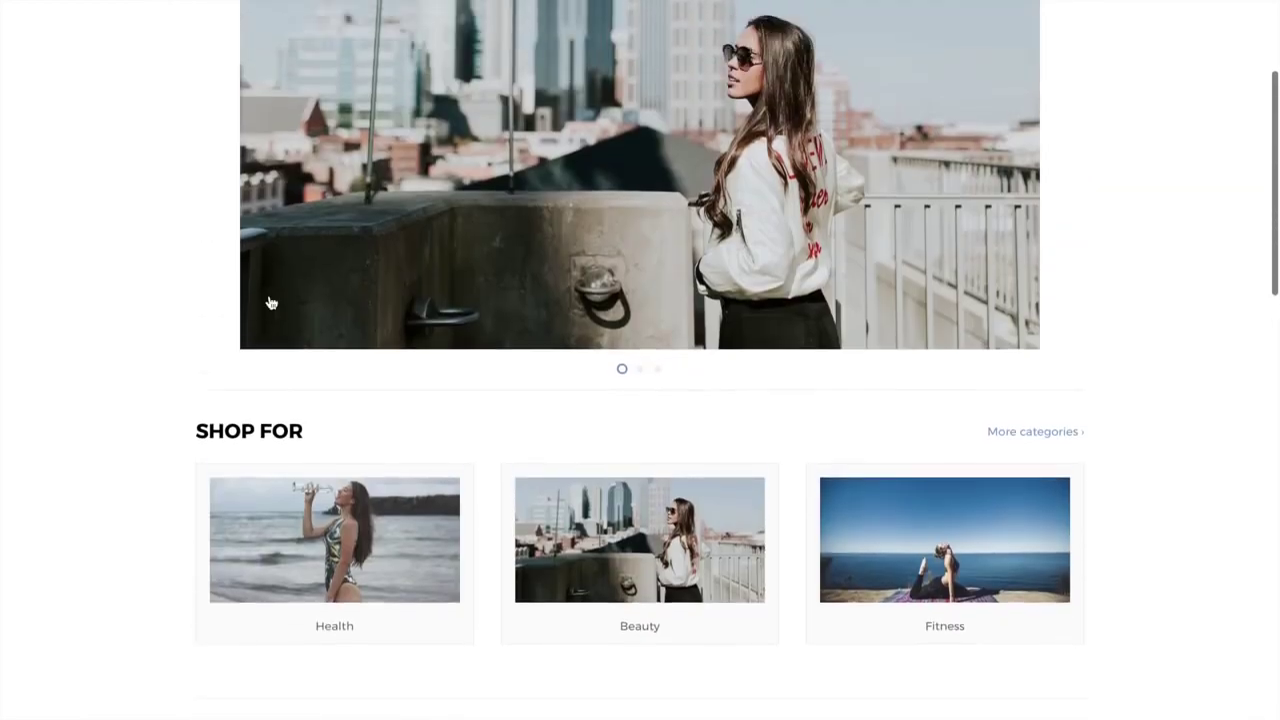
scroll(255, 172, "up", 1)
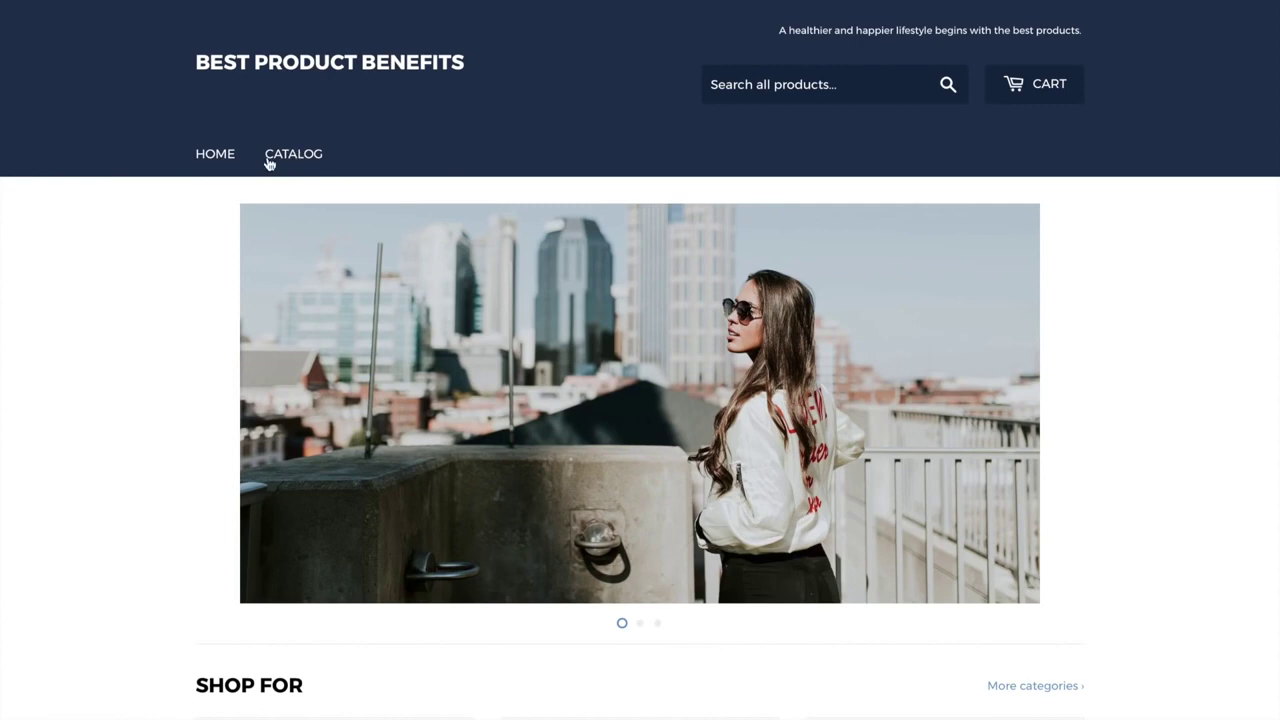
left_click(291, 156)
scroll(400, 420, "down", 5)
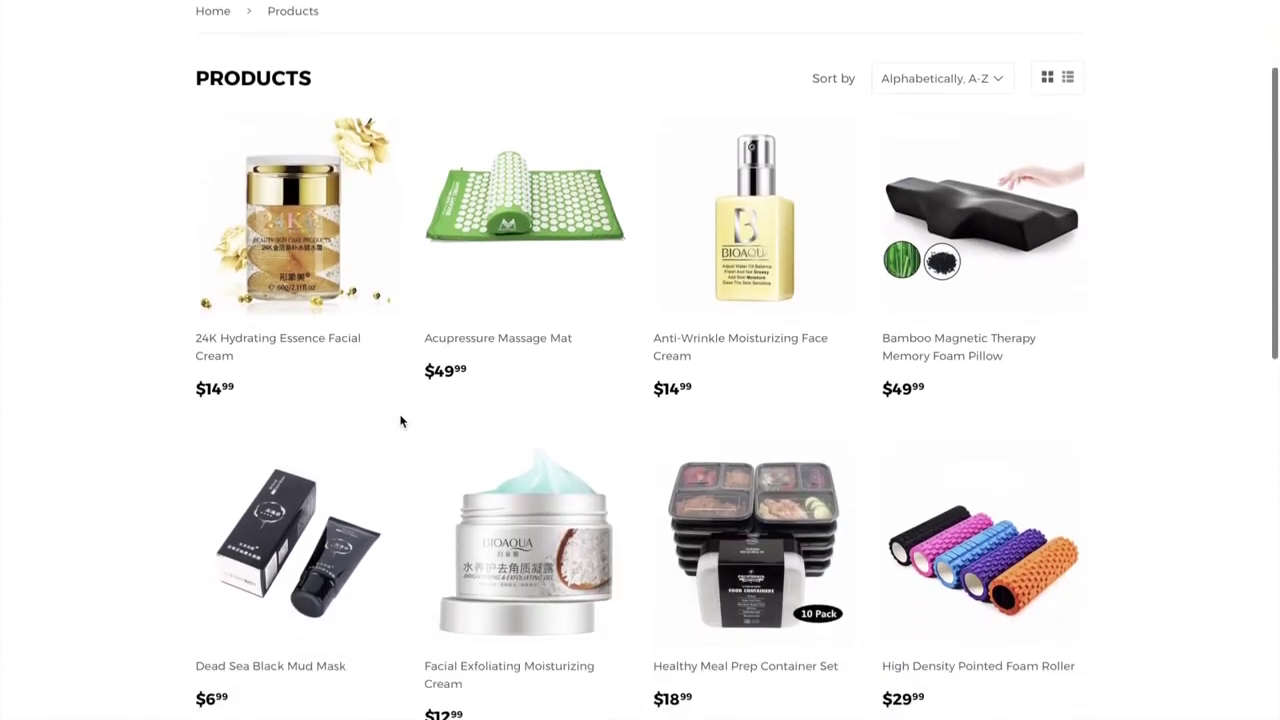
scroll(400, 420, "down", 1)
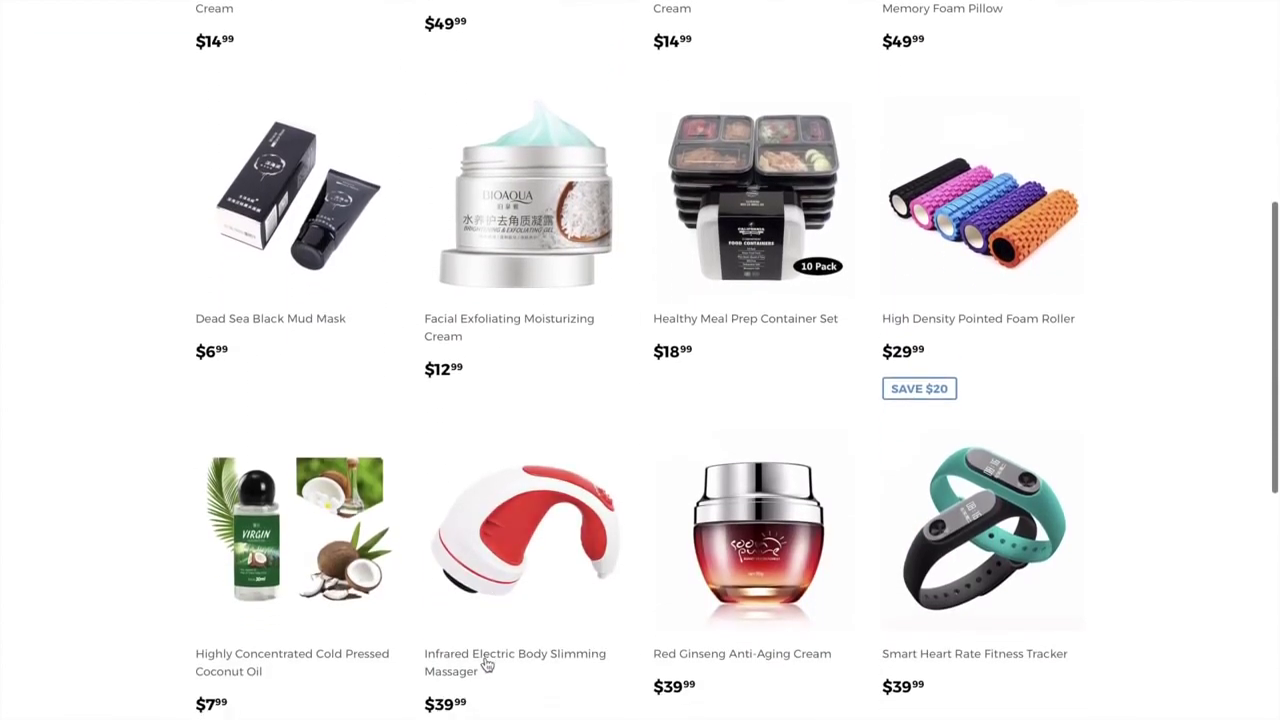
scroll(486, 663, "down", 2)
Open the Infrared Electric Body Slimming Massager product page and scroll through it
left_click(506, 478)
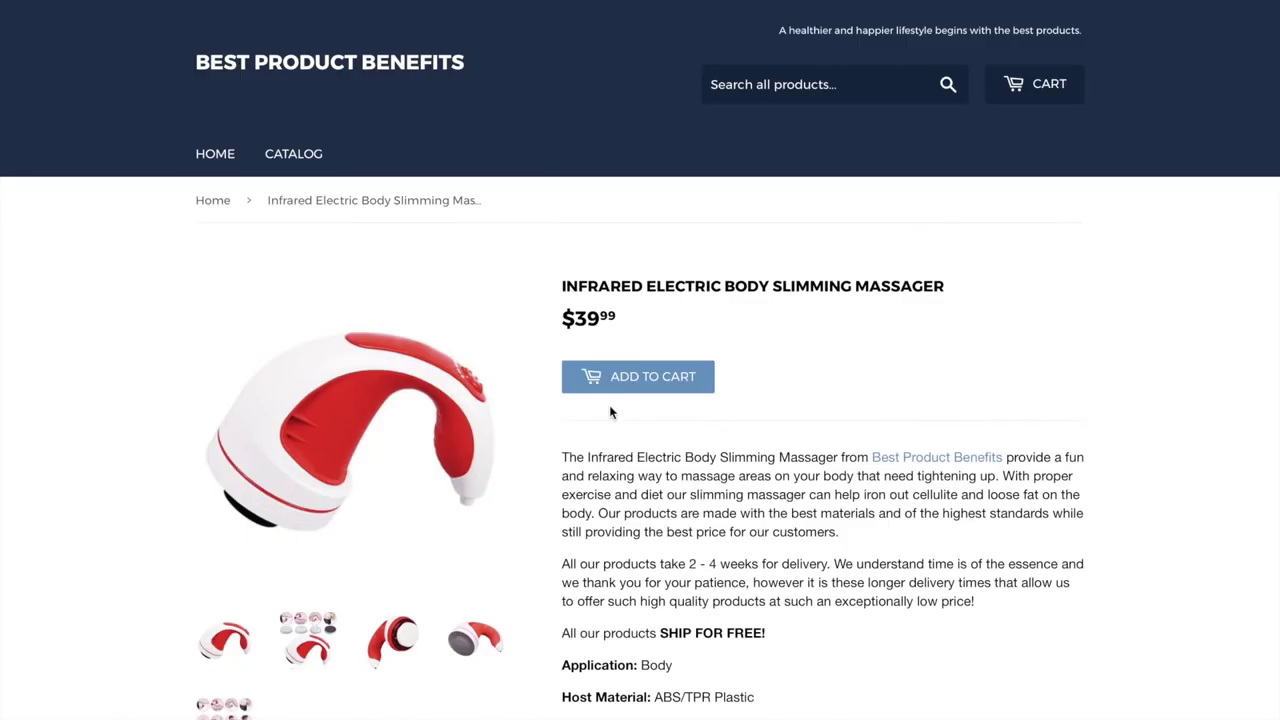
scroll(440, 500, "down", 3)
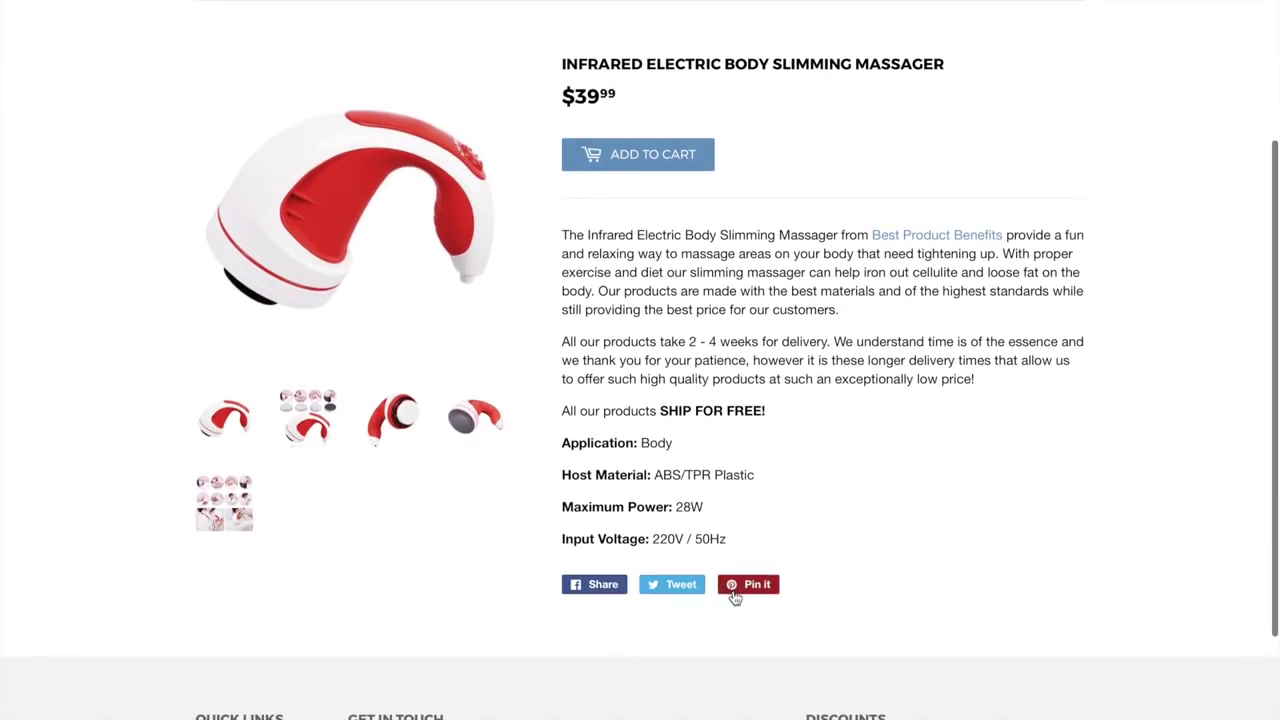
scroll(585, 632, "down", 3)
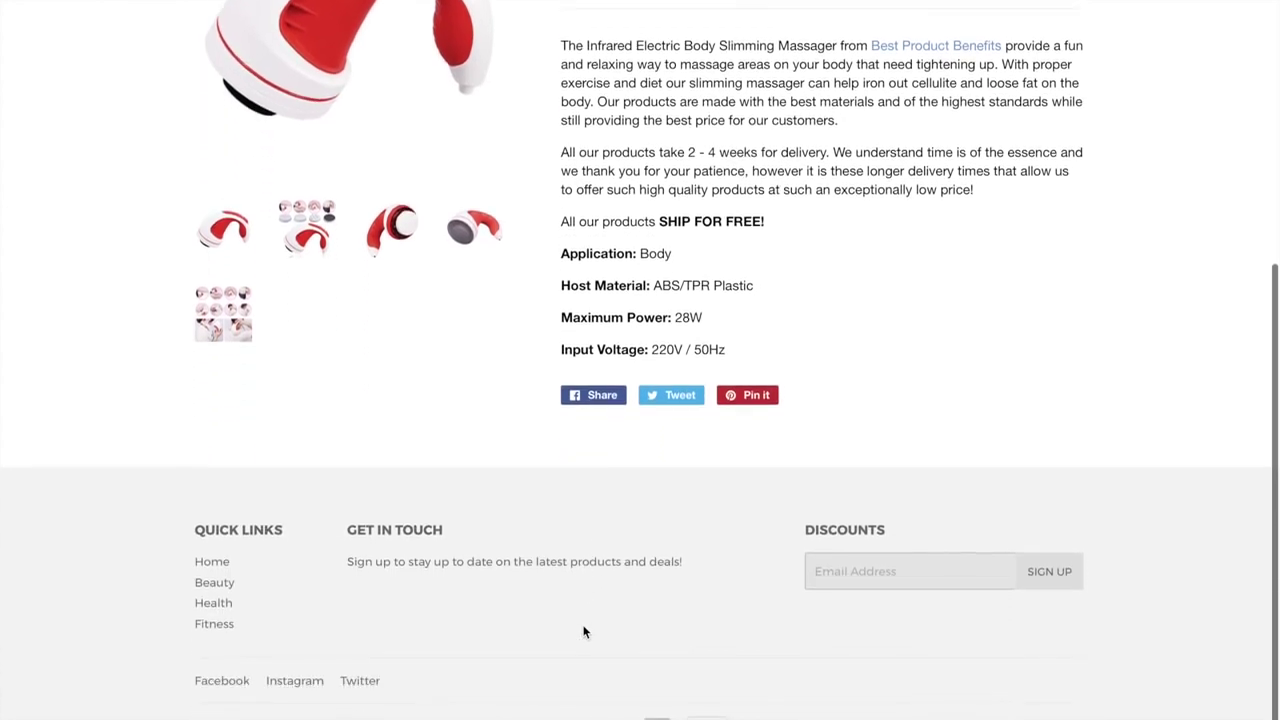
scroll(585, 632, "up", 4)
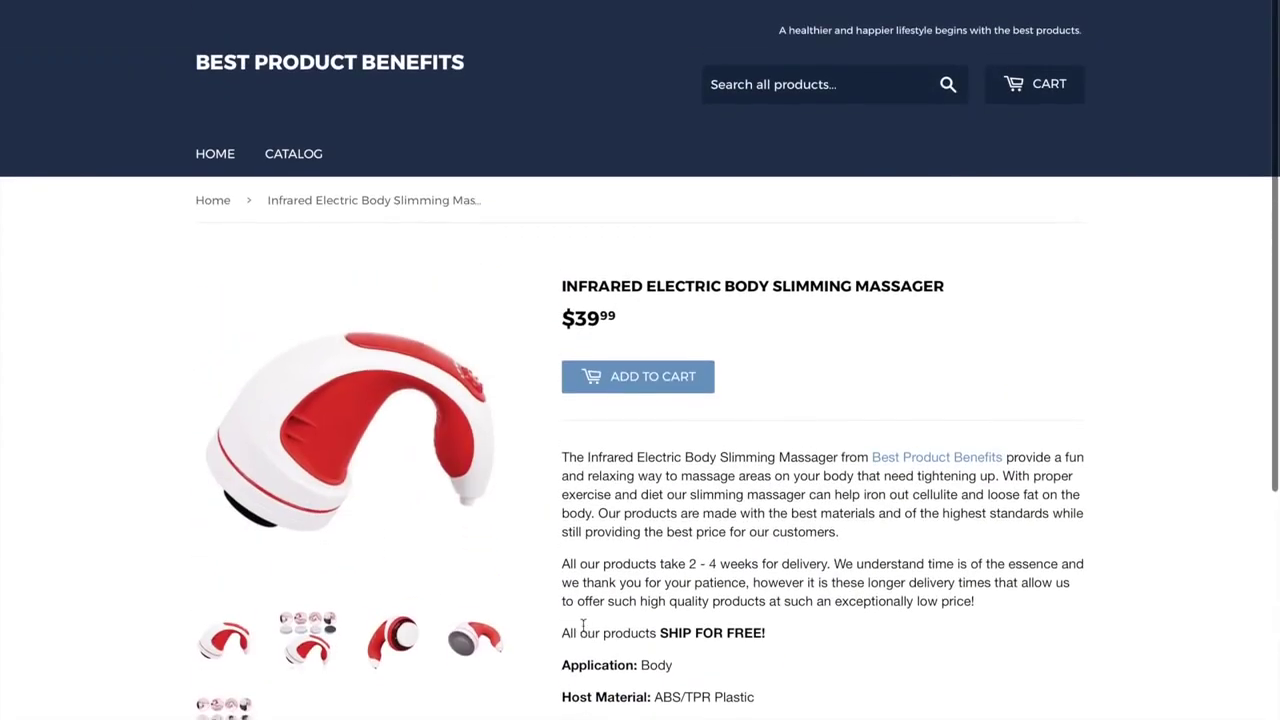
scroll(583, 626, "down", 3)
scroll(585, 626, "up", 3)
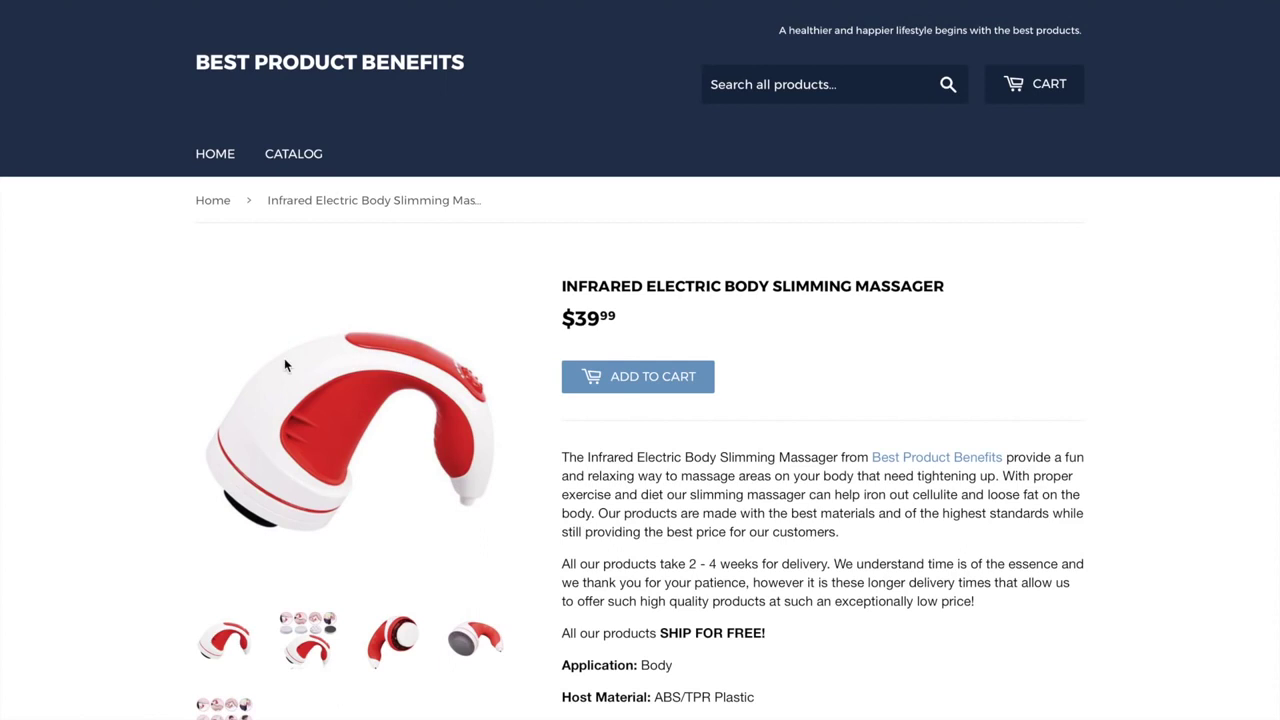
scroll(125, 441, "down", 4)
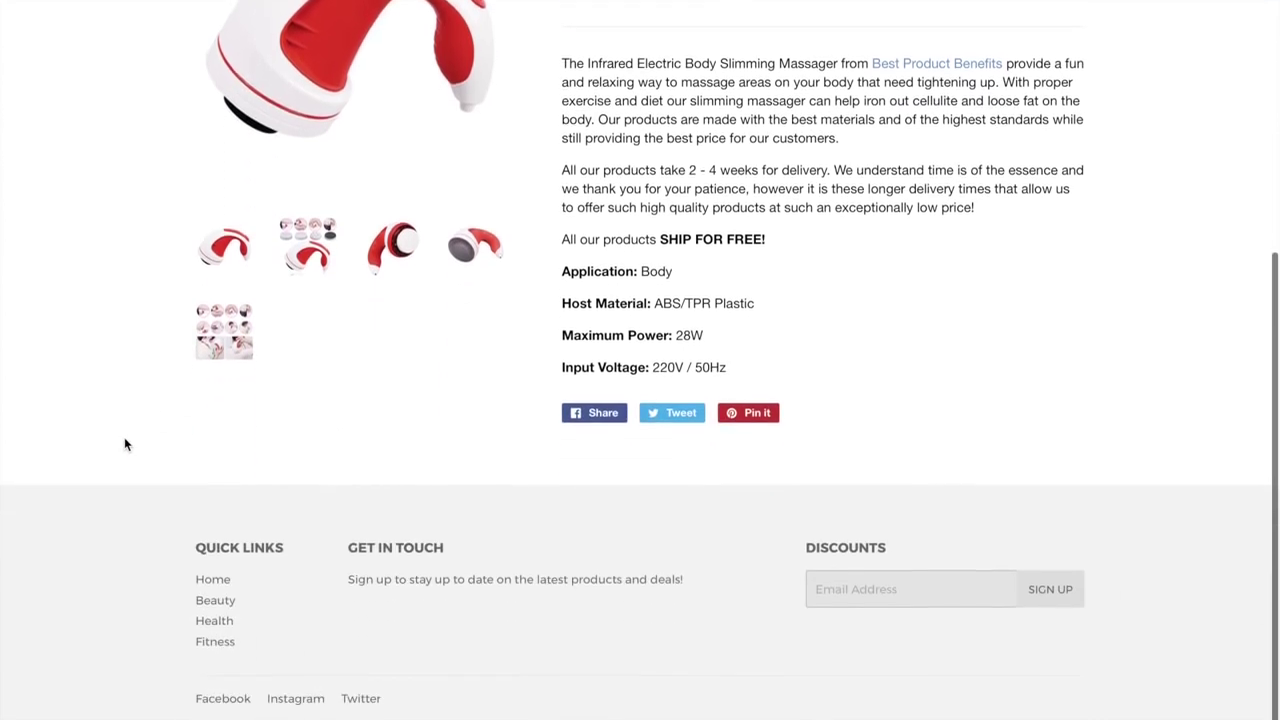
scroll(327, 417, "up", 1)
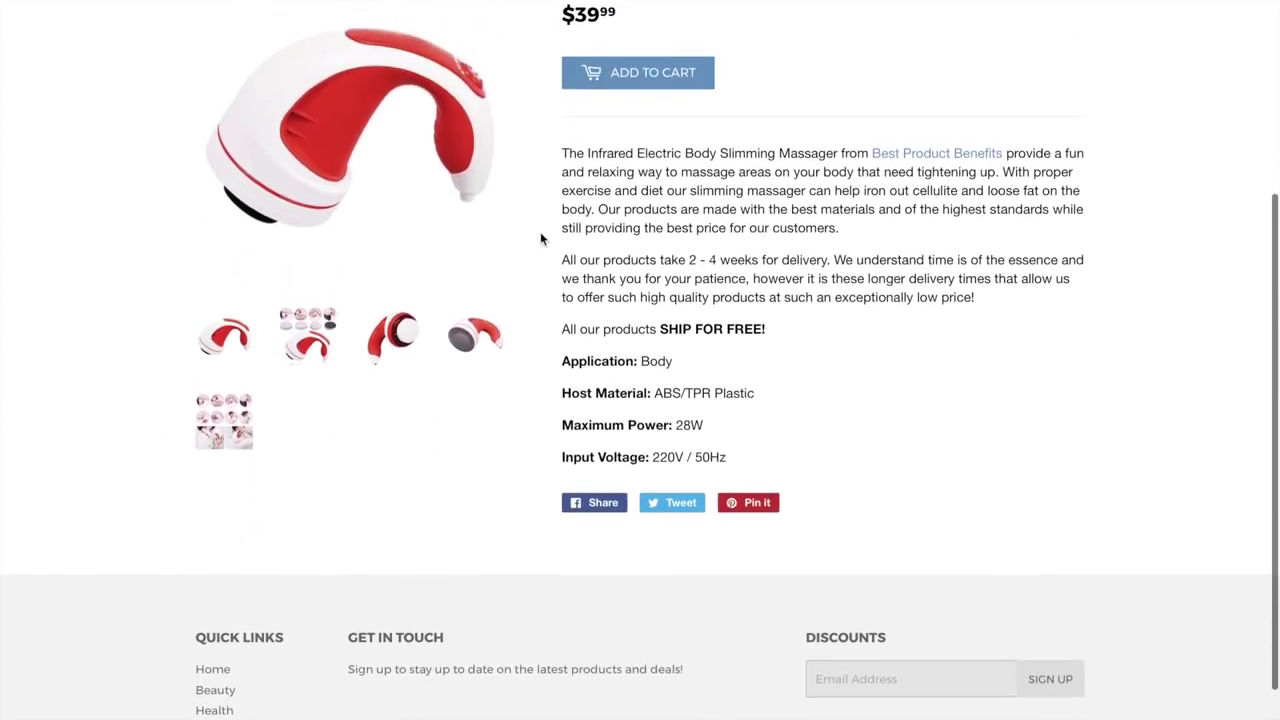
Highlight the product description and product name, then return to the store's home page
left_click_drag(768, 469, 565, 157)
left_click(660, 268)
scroll(571, 336, "up", 1)
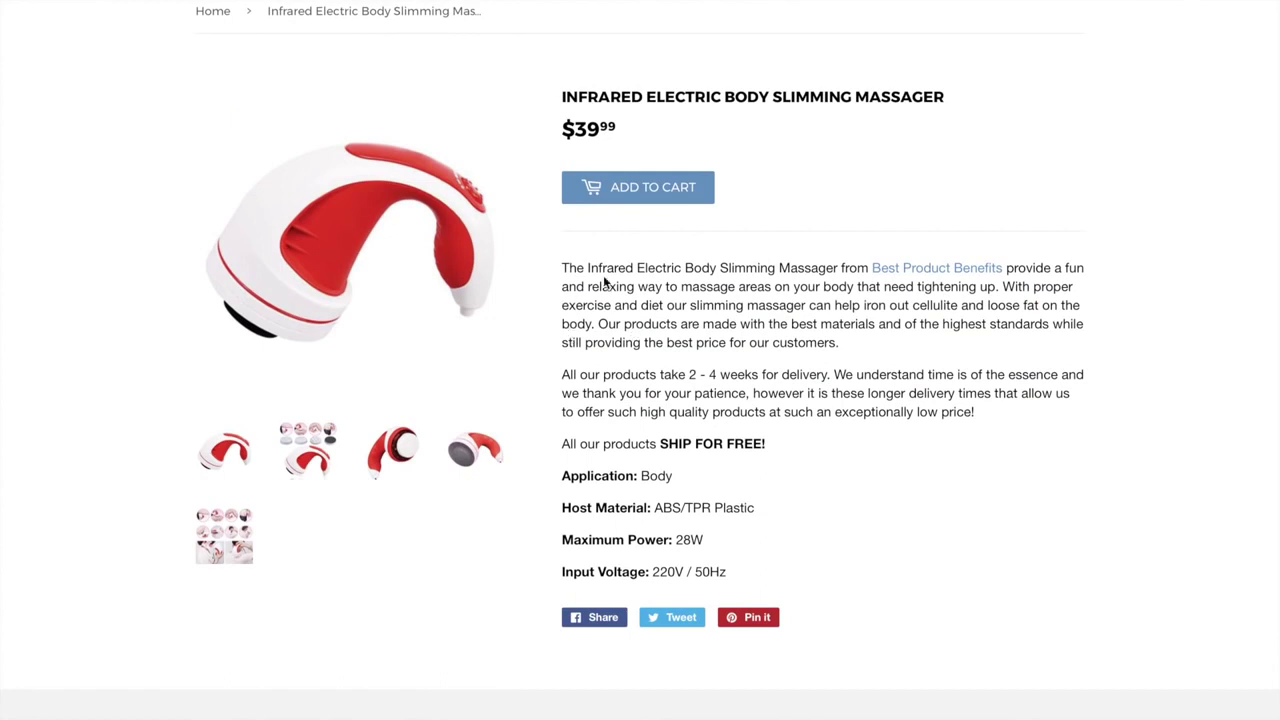
left_click_drag(583, 265, 835, 263)
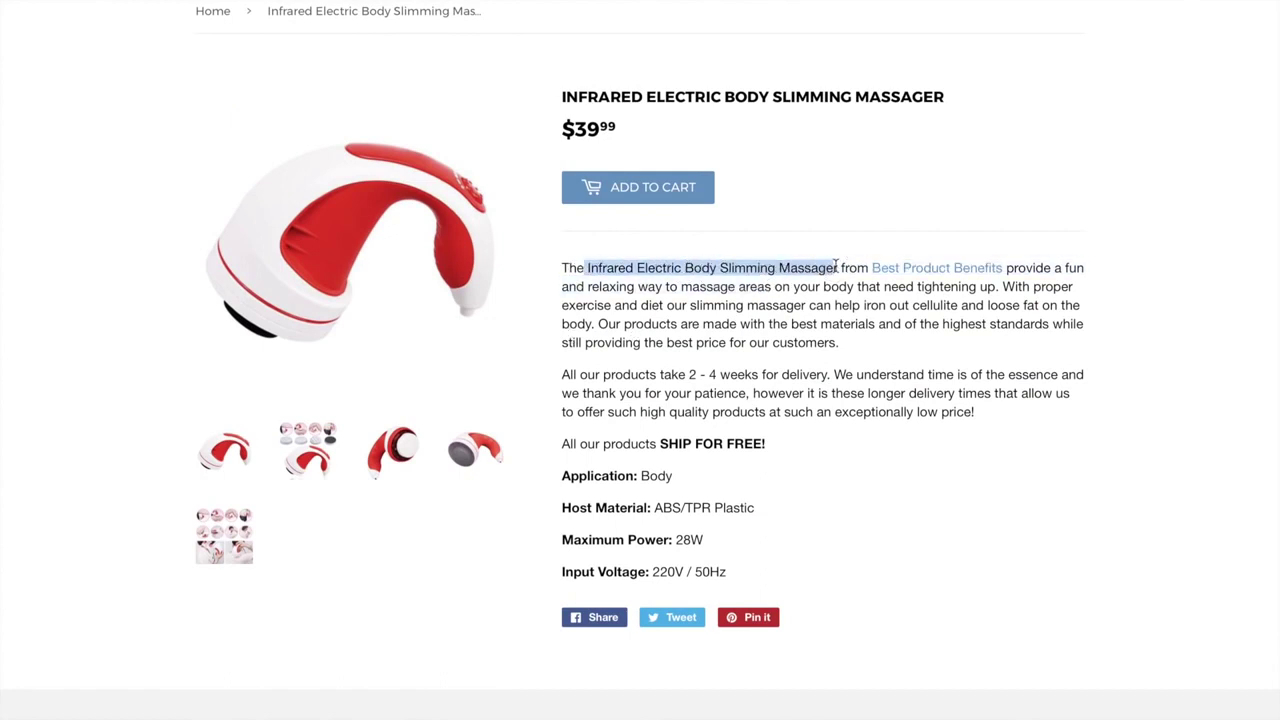
left_click(608, 369)
scroll(581, 500, "down", 2)
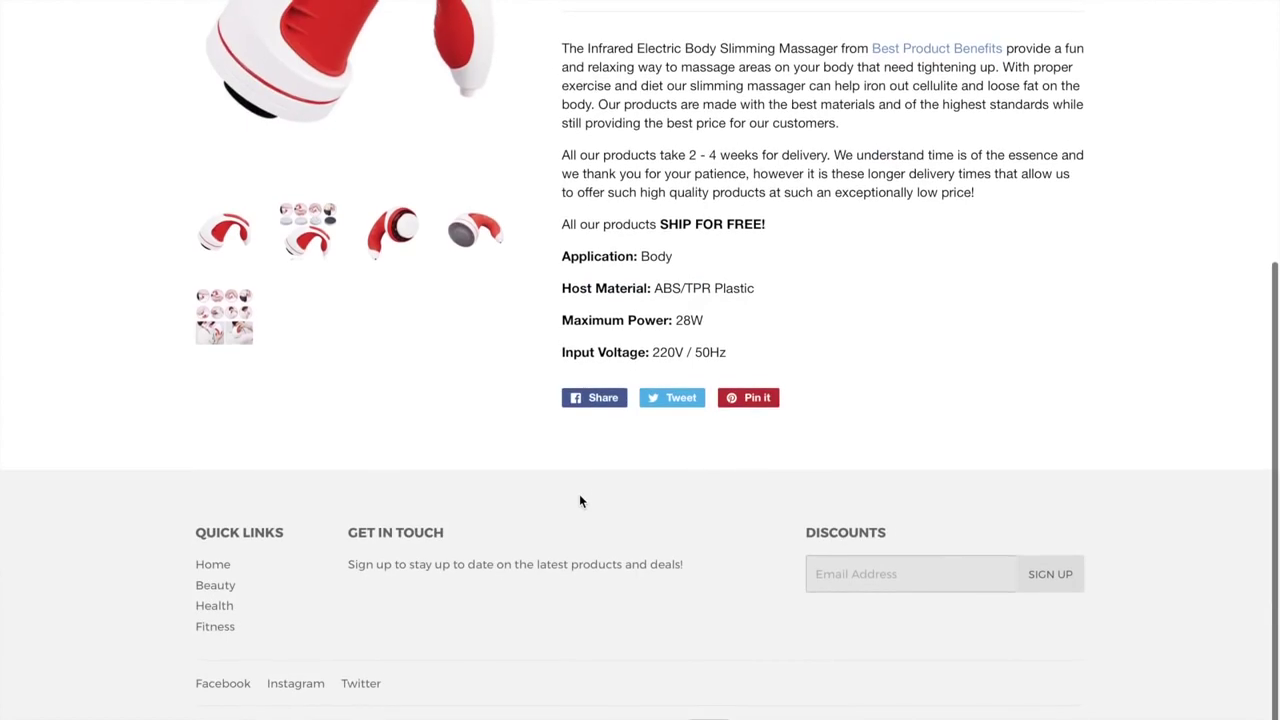
scroll(579, 494, "up", 4)
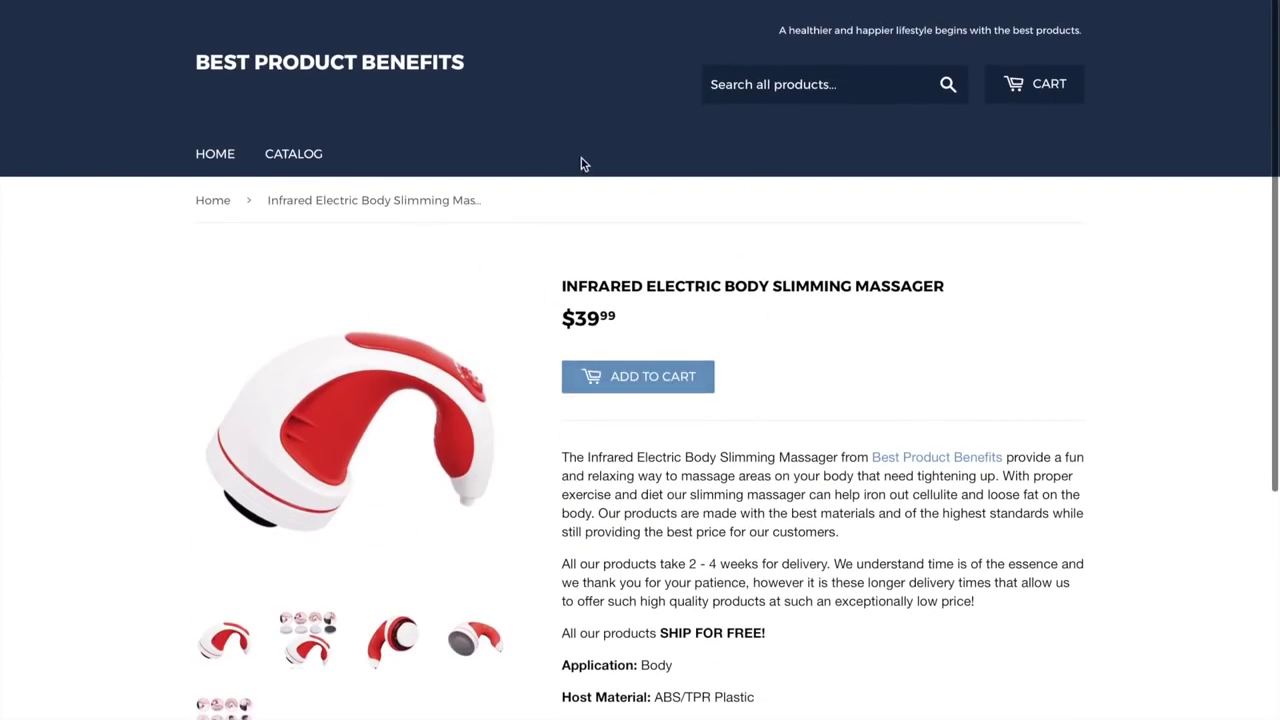
left_click(226, 158)
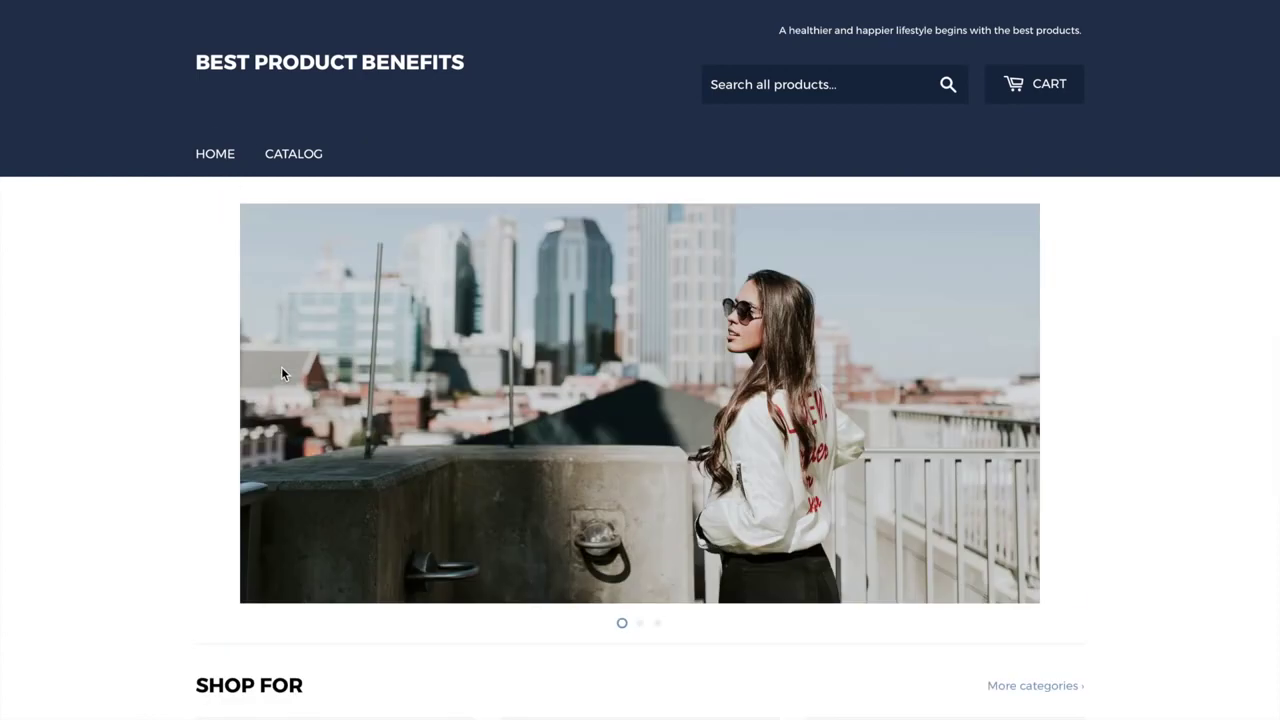
Open the footer's Facebook and Instagram links in new tabs and view the Facebook page
scroll(340, 600, "down", 9)
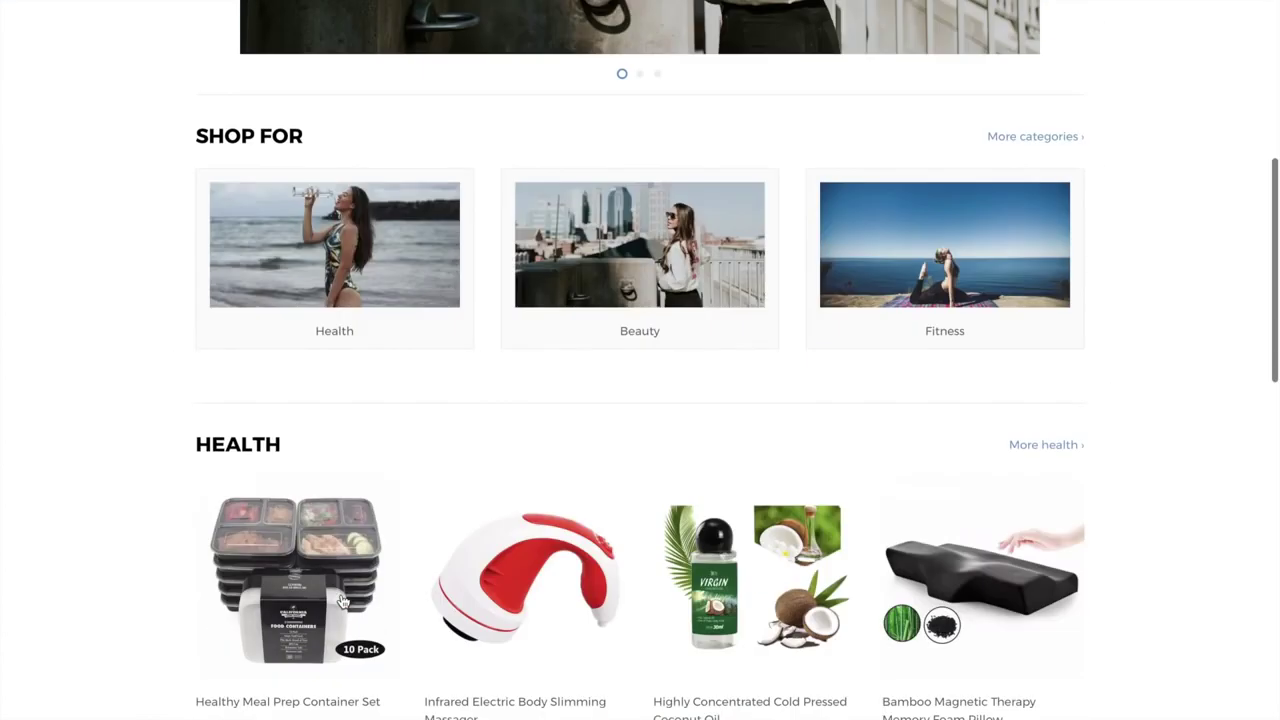
scroll(341, 600, "down", 9)
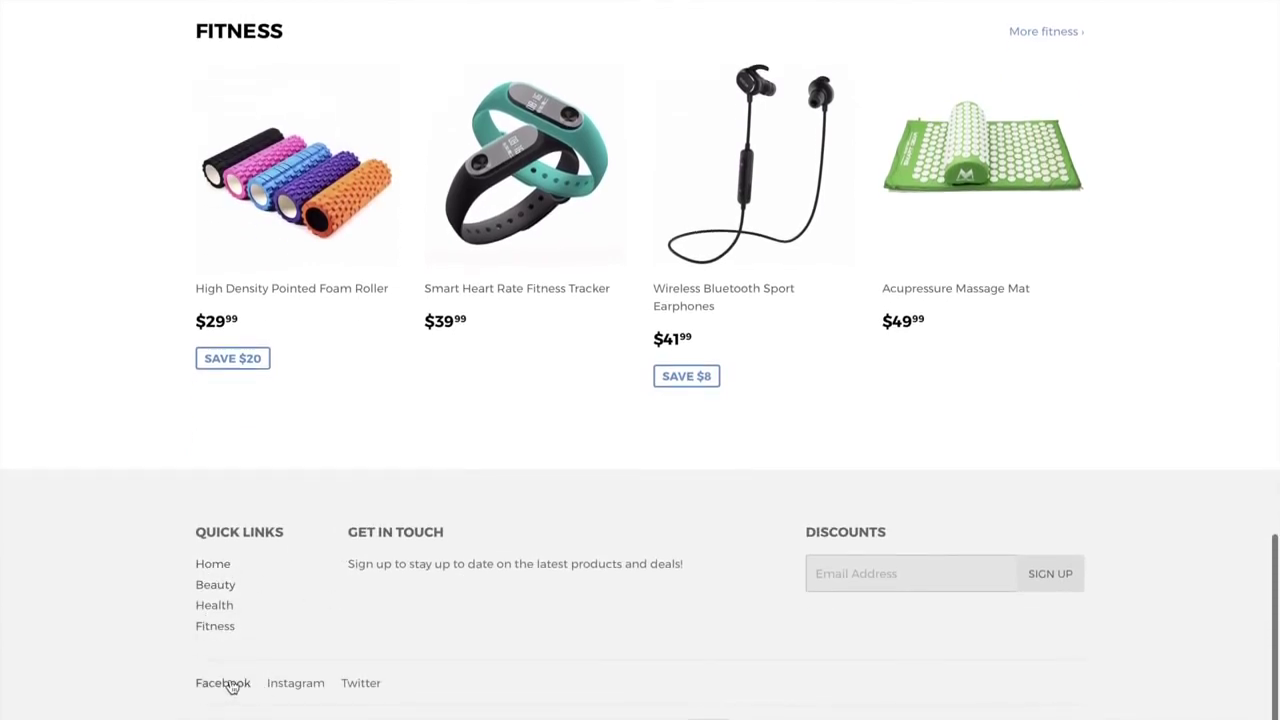
left_click(232, 684)
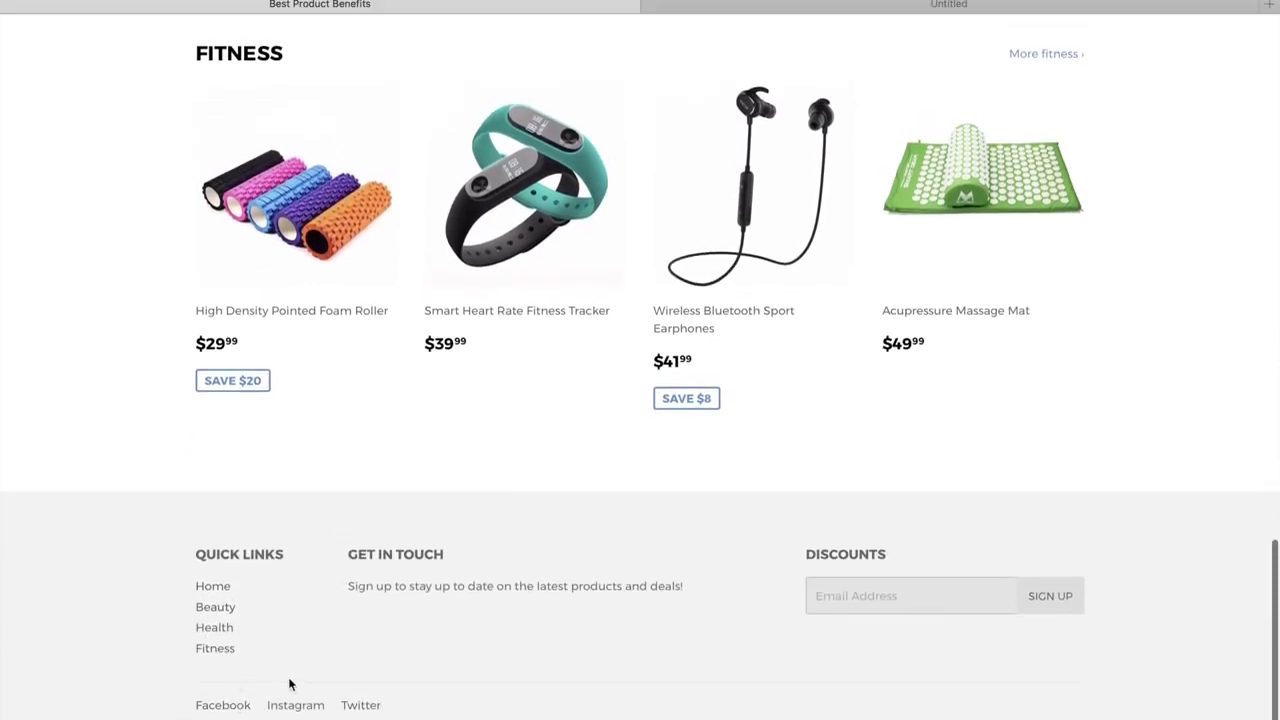
left_click(298, 705)
left_click(697, 11)
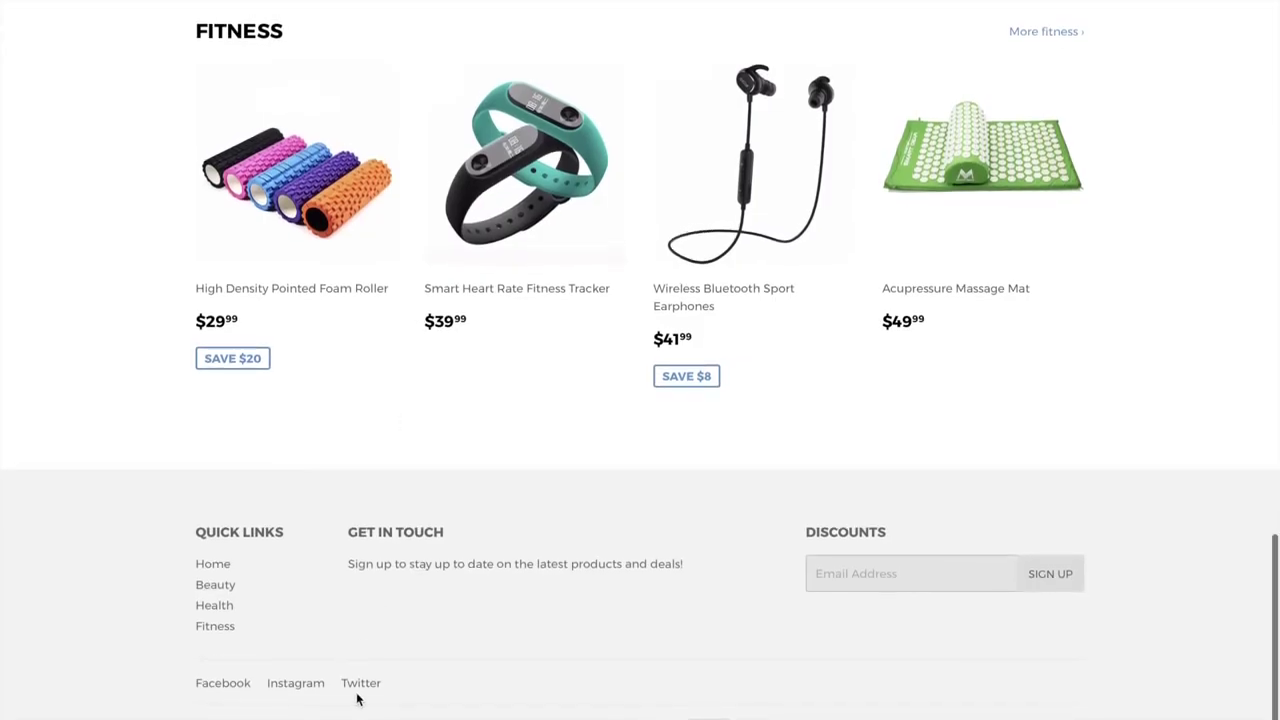
scroll(222, 525, "up", 15)
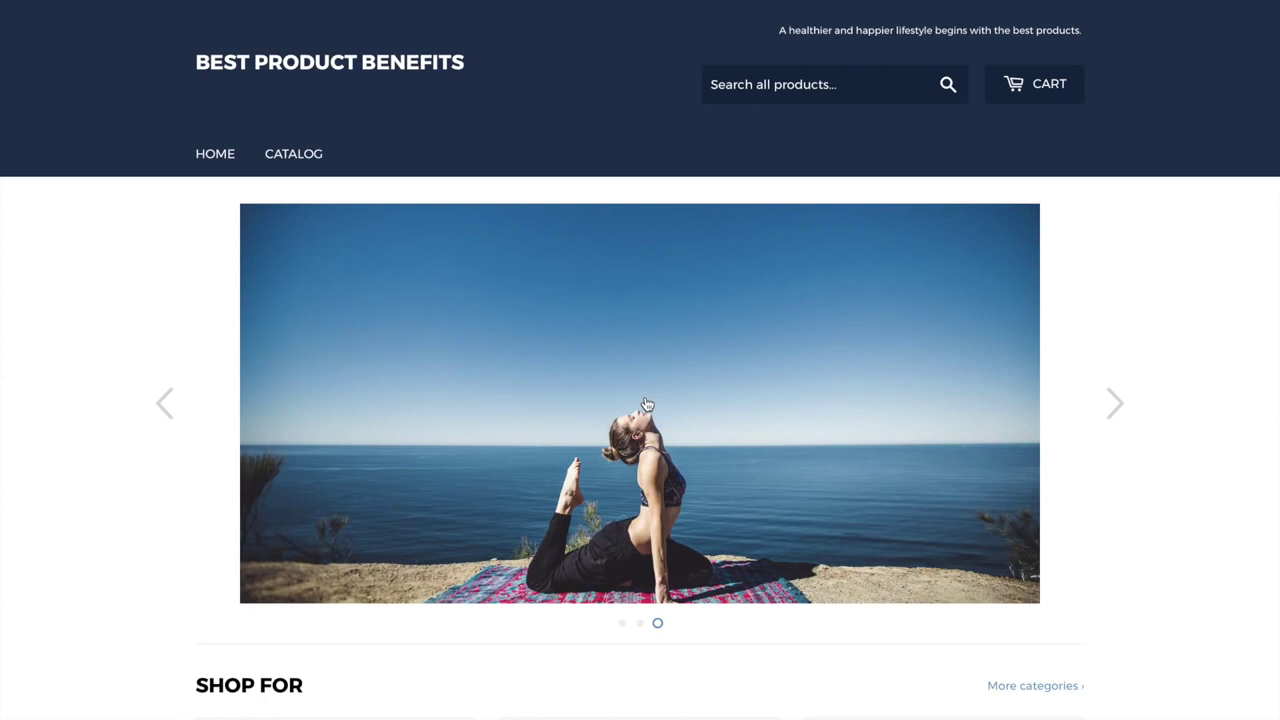
scroll(647, 404, "down", 2)
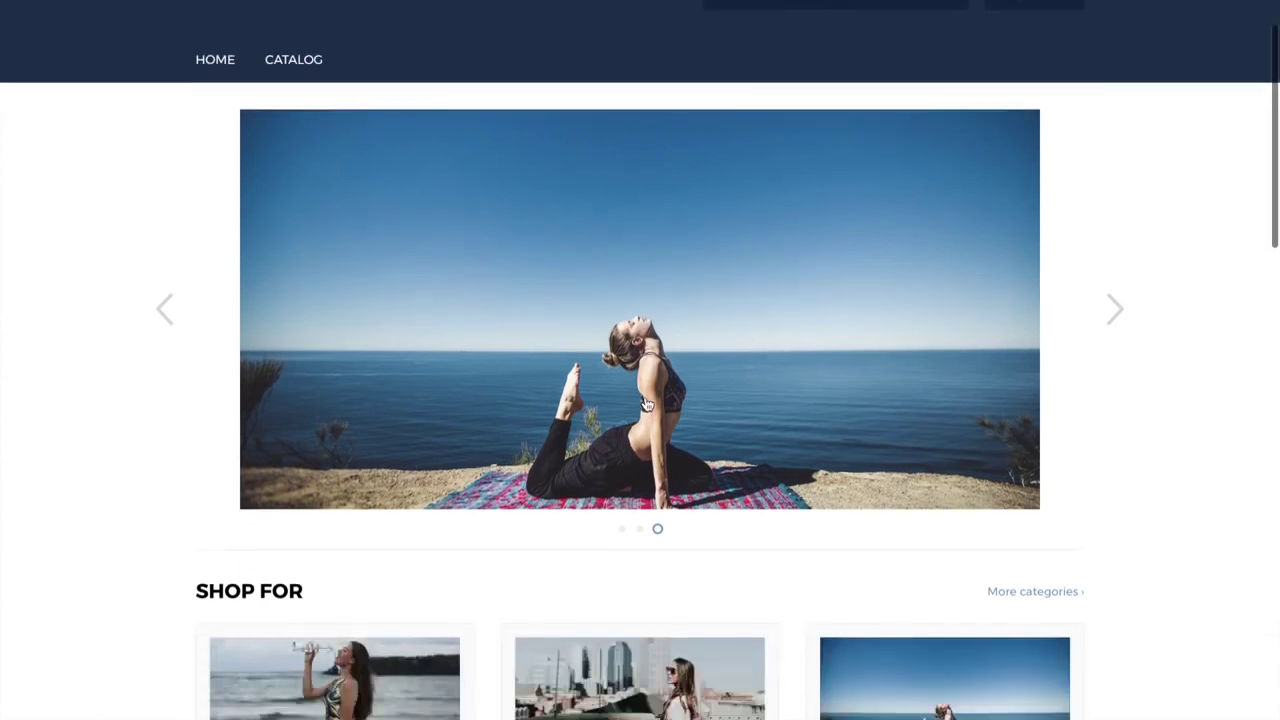
scroll(457, 403, "up", 2)
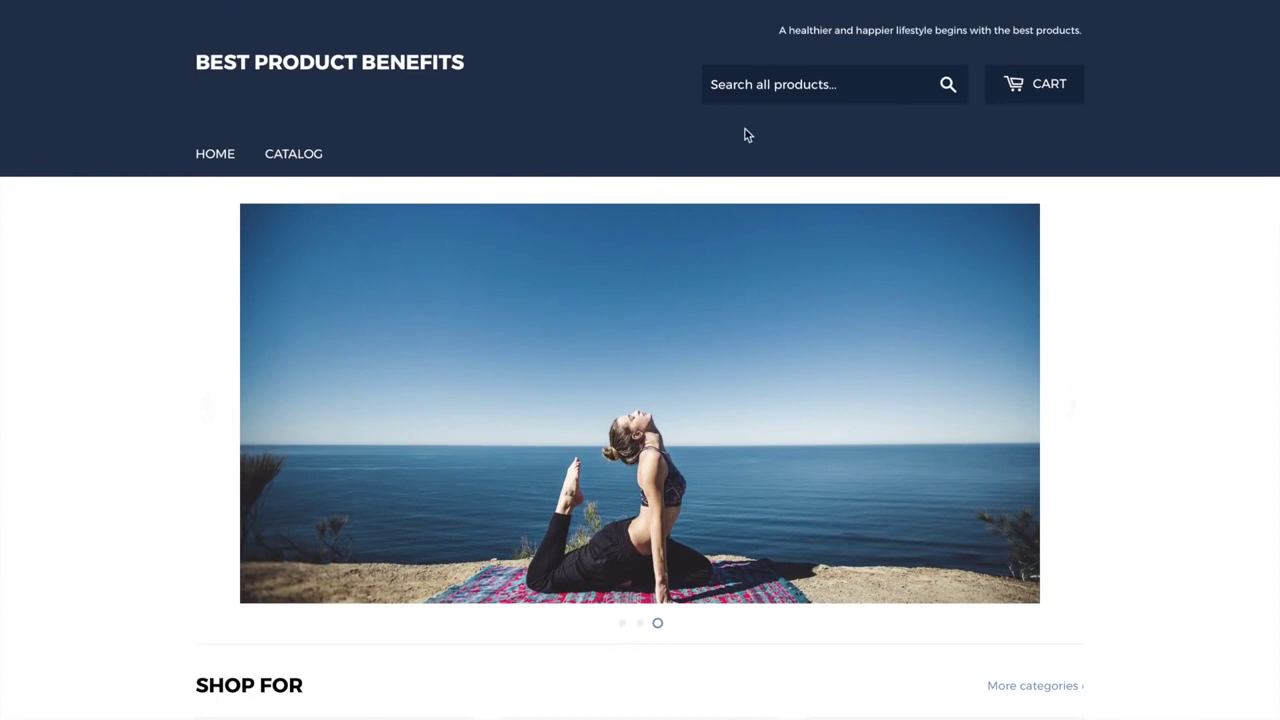
scroll(204, 504, "down", 2)
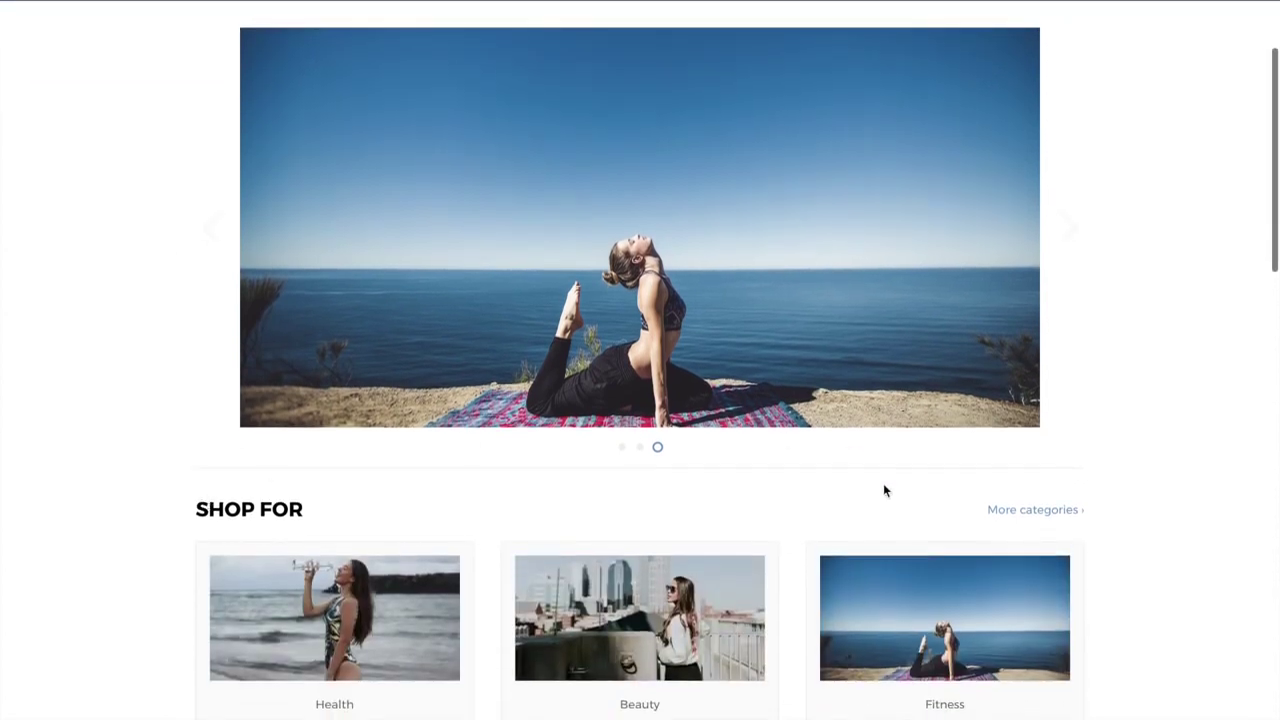
scroll(460, 446, "down", 2)
scroll(458, 449, "up", 2)
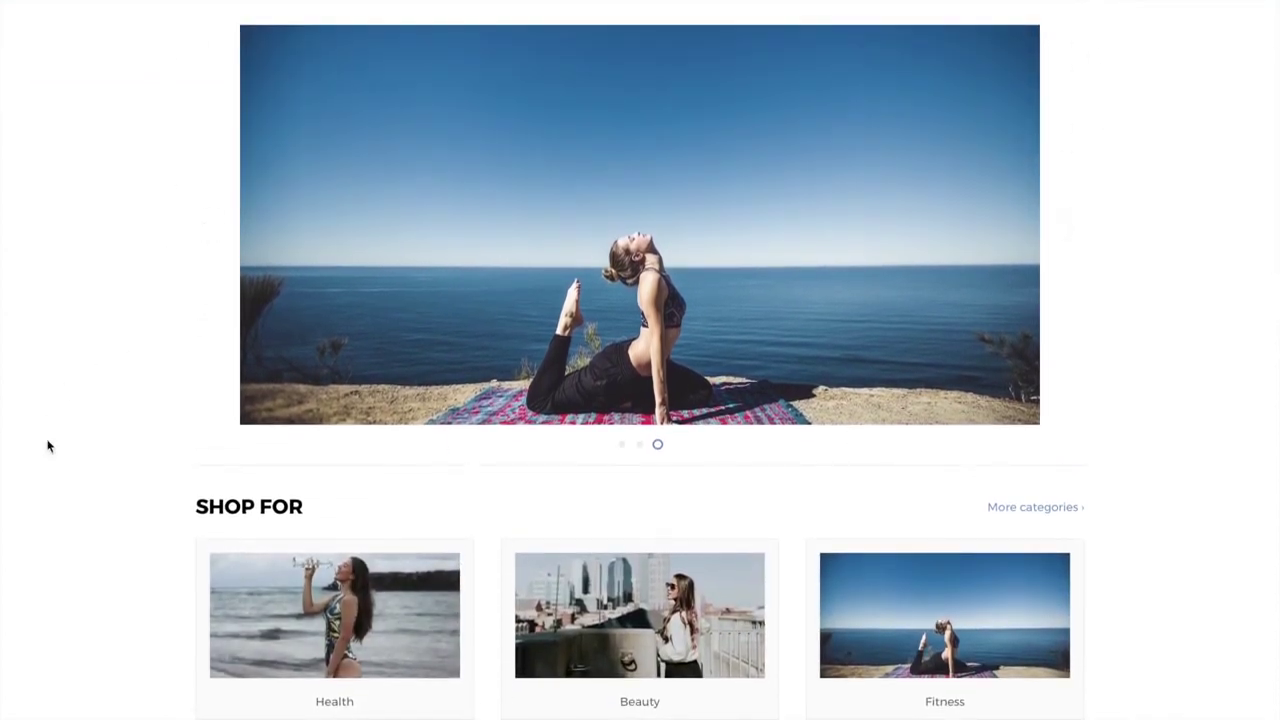
scroll(462, 500, "down", 6)
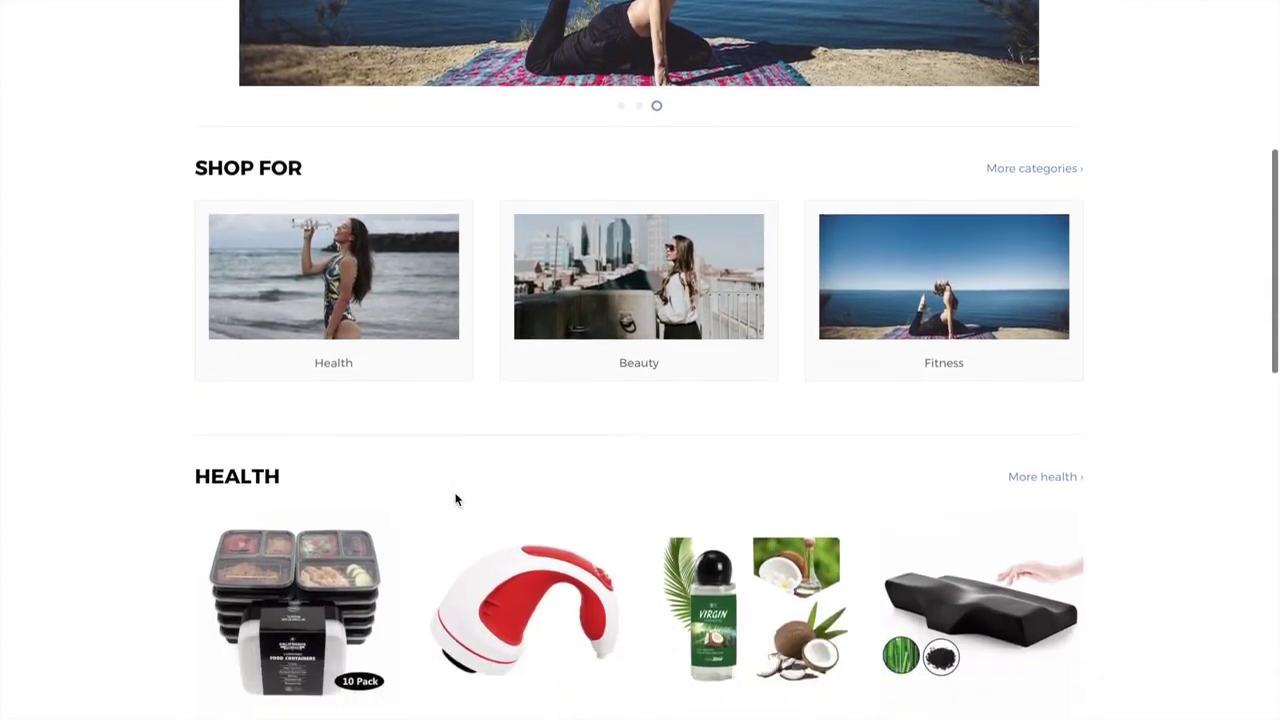
scroll(455, 500, "down", 7)
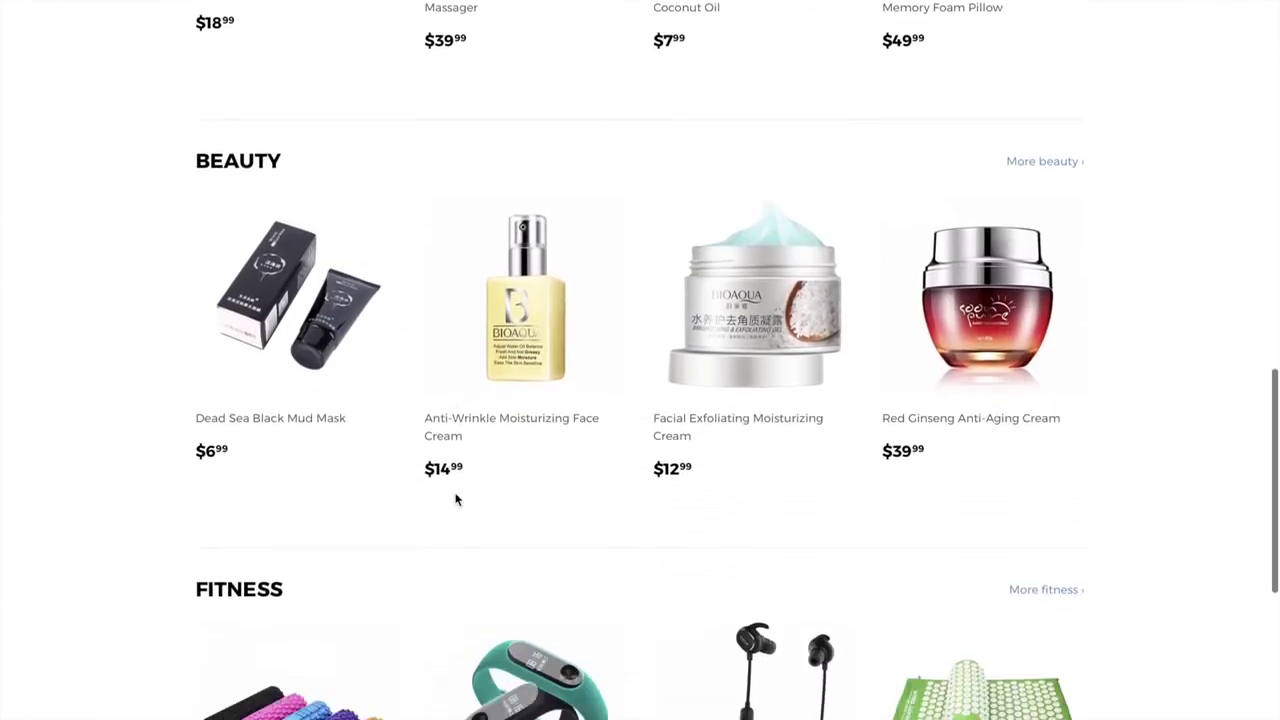
scroll(456, 500, "down", 4)
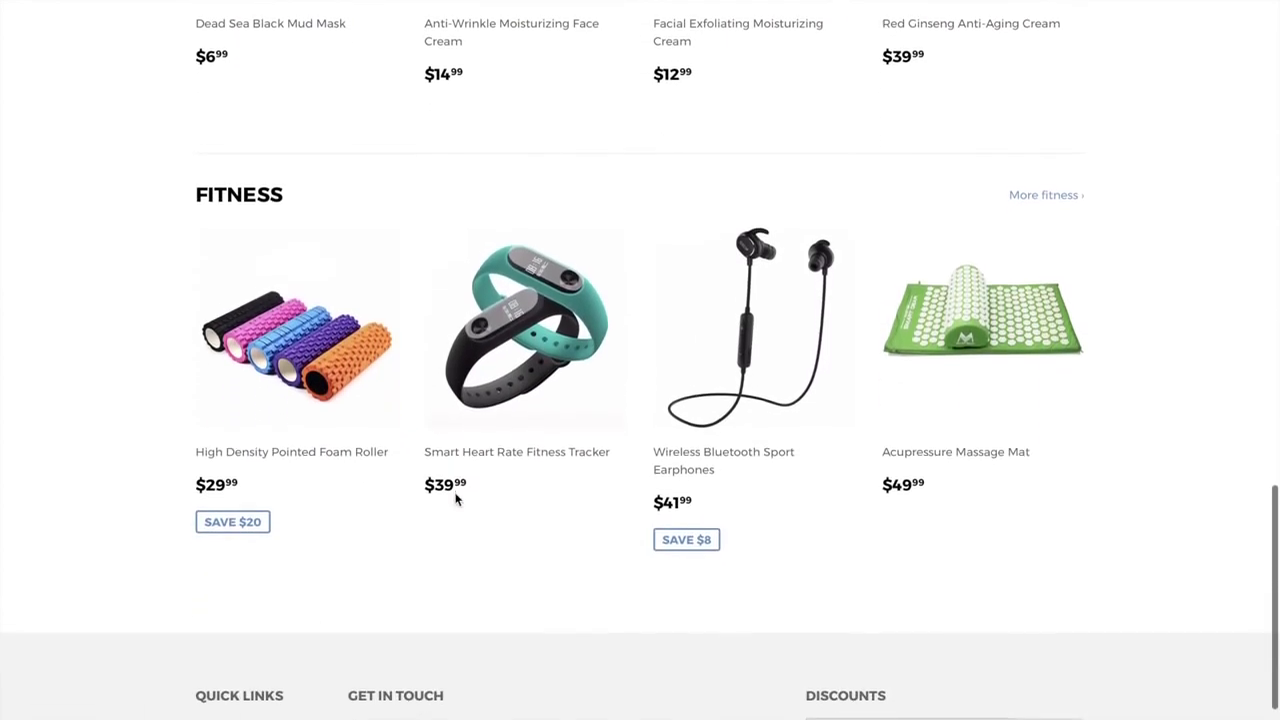
scroll(456, 500, "down", 2)
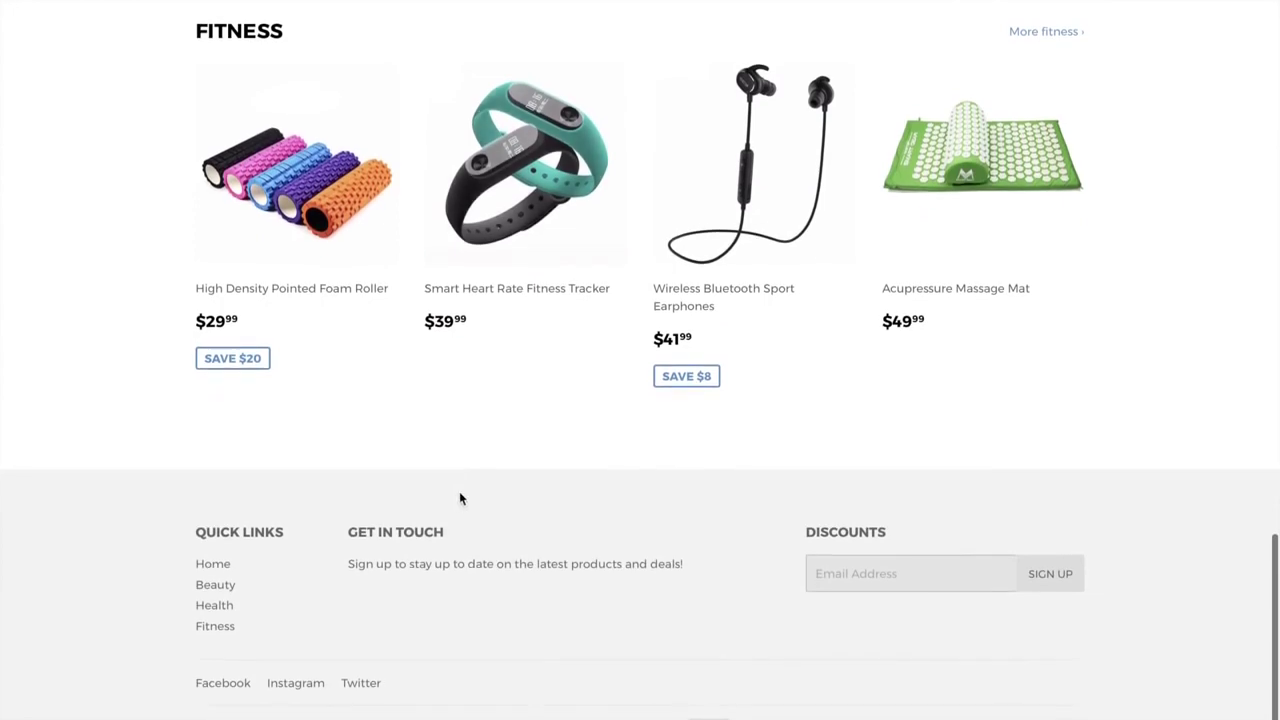
scroll(593, 404, "up", 20)
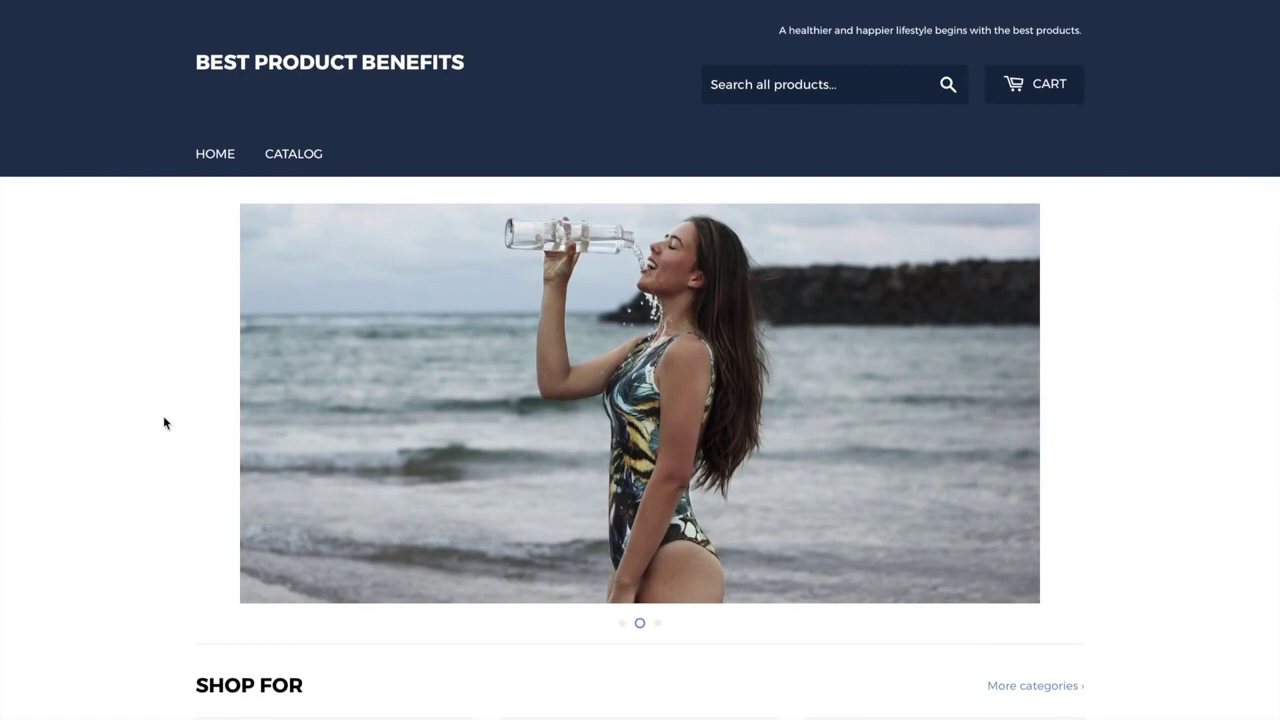
scroll(165, 423, "down", 1)
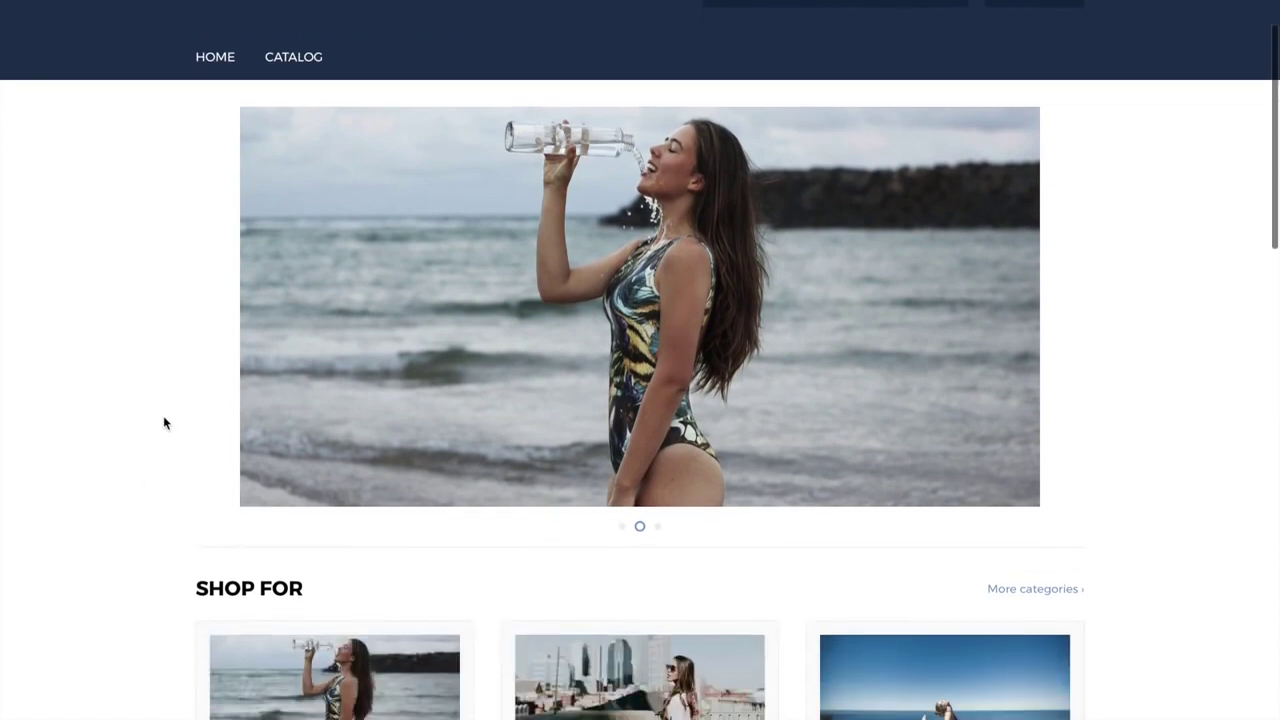
scroll(165, 423, "down", 1)
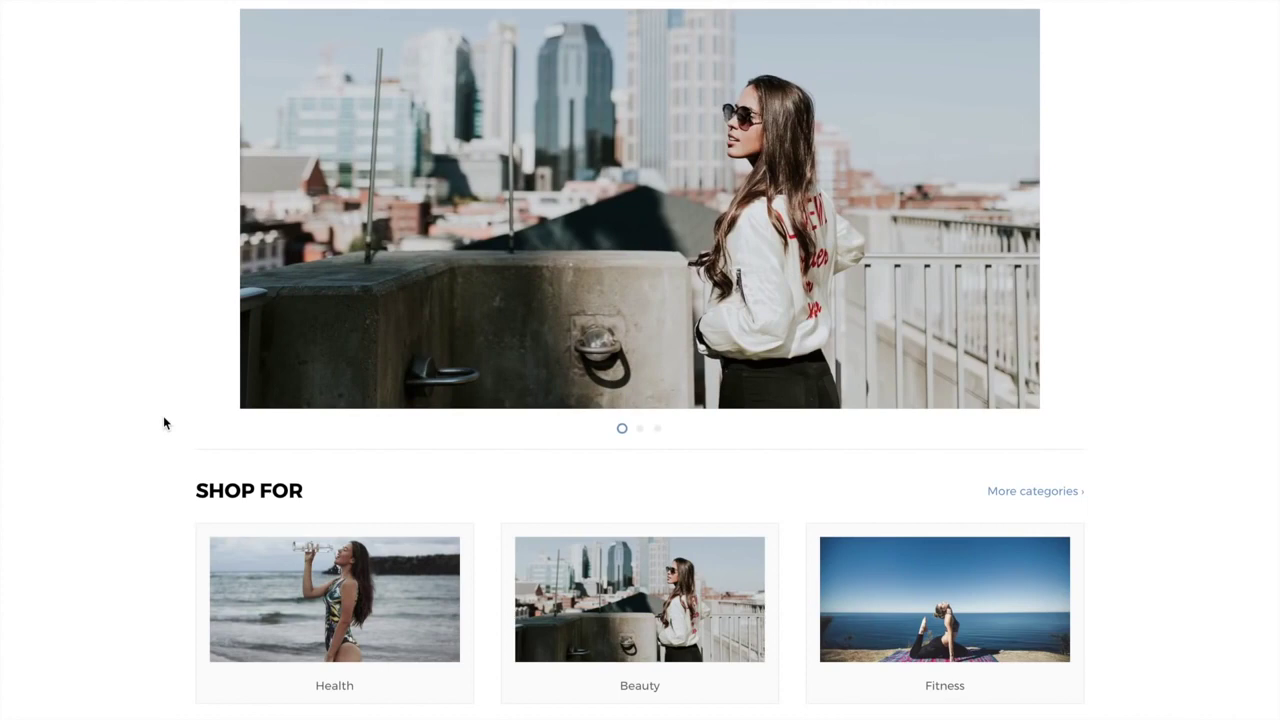
scroll(165, 422, "down", 10)
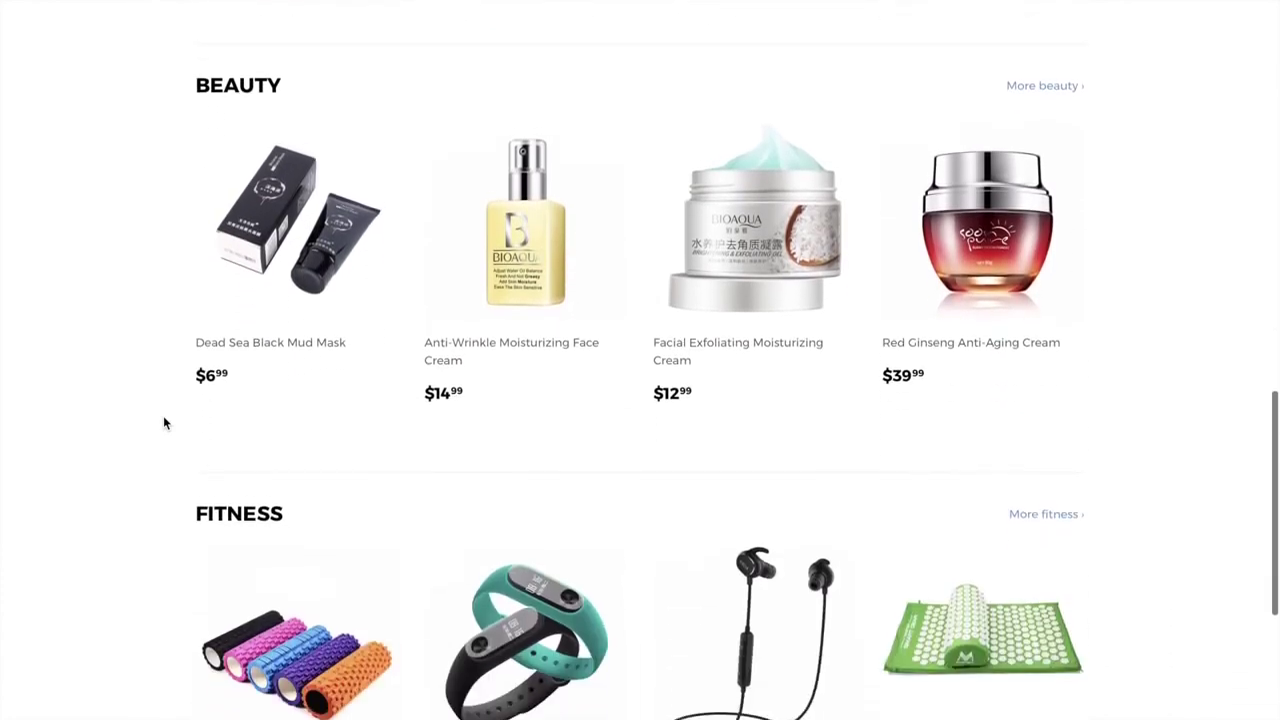
scroll(165, 422, "down", 3)
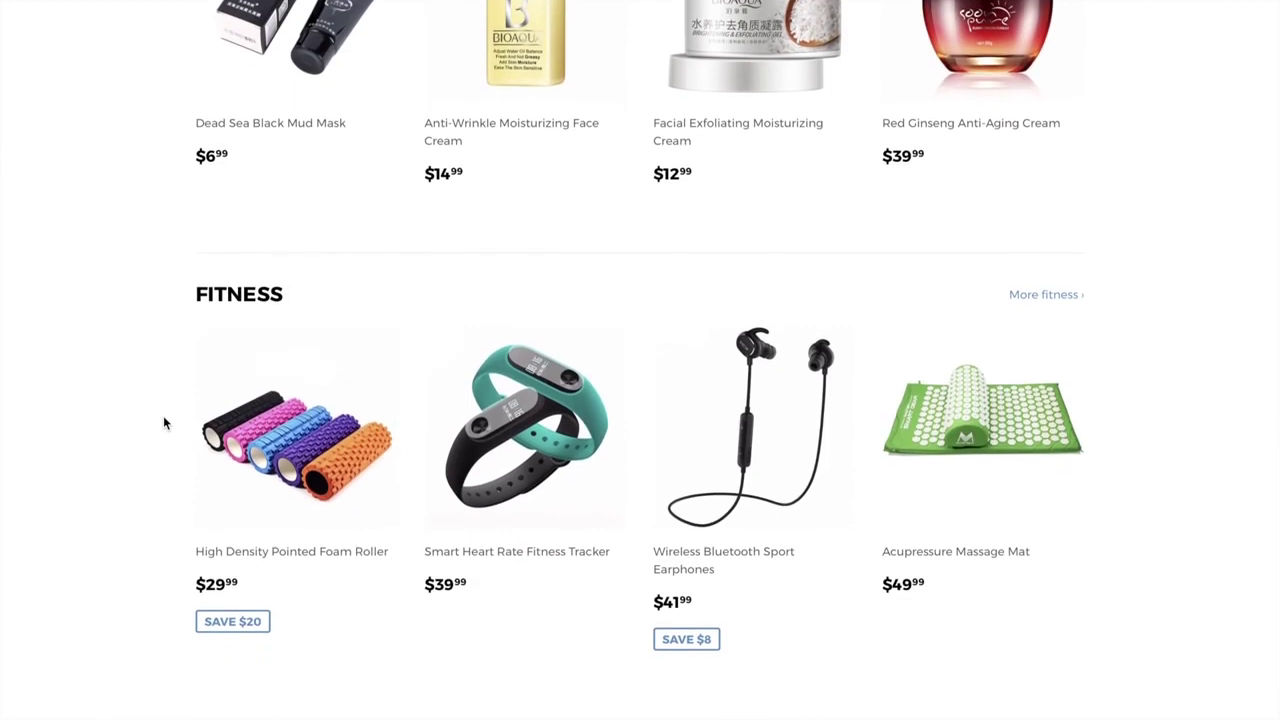
mouse_move(660, 1)
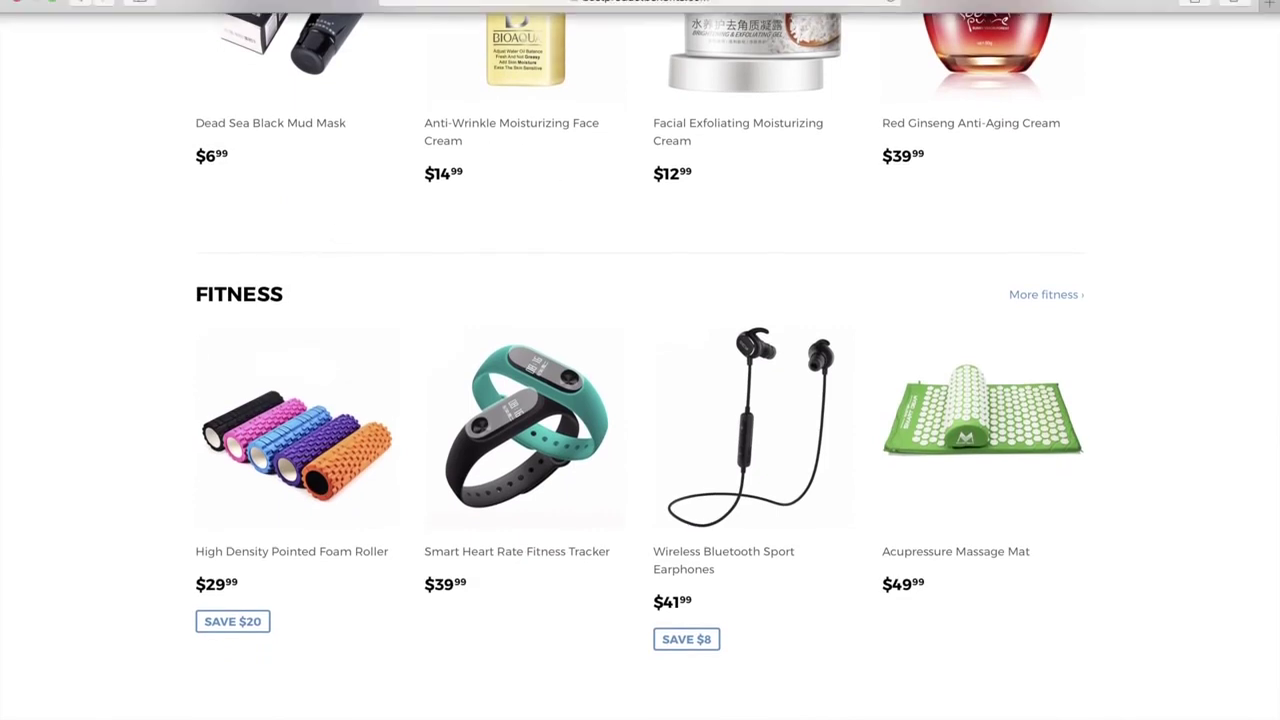